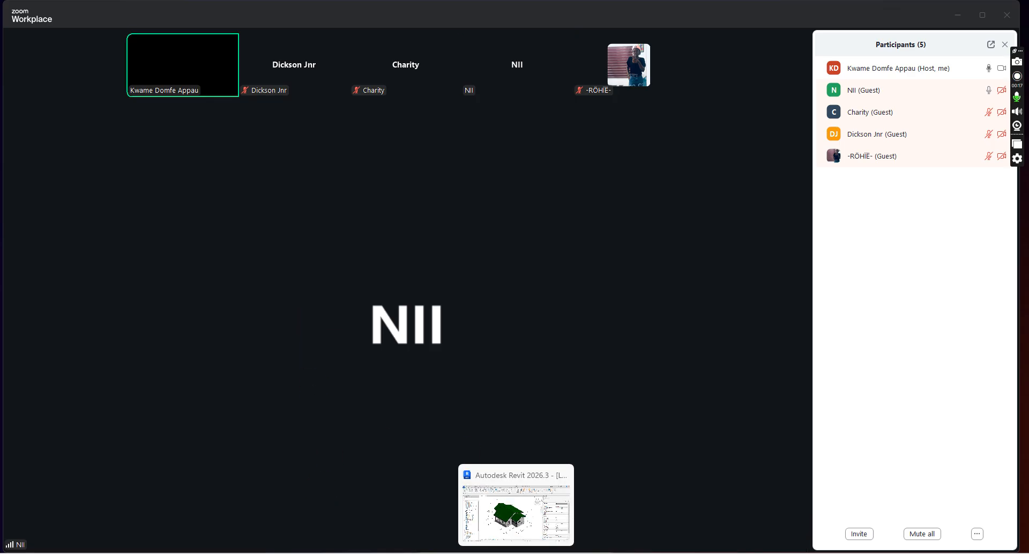
Switch to Revit to show the Lesson 7 model, return to the Zoom meeting and share the entire screen
{"action": "left_click", "coordinate": [515, 552]}
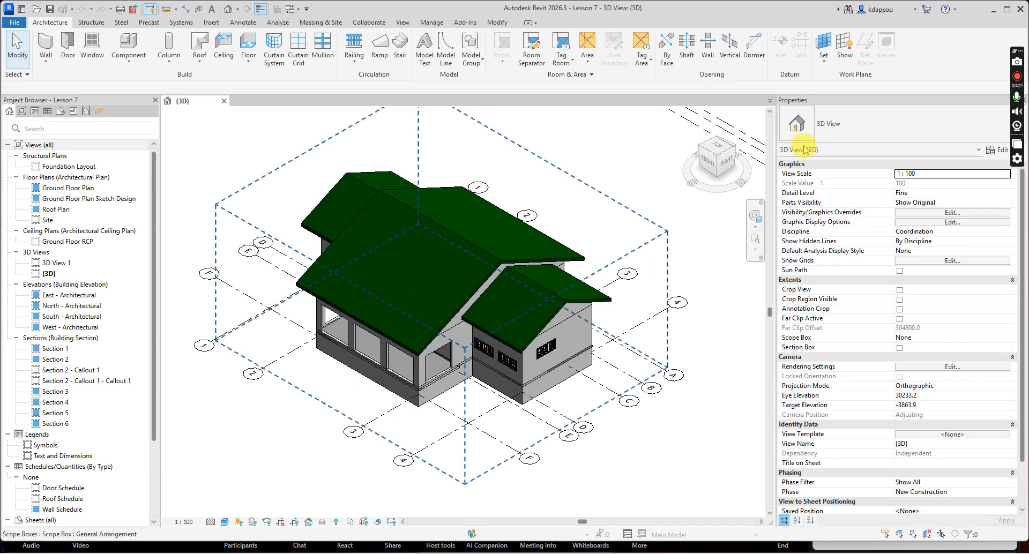
{"action": "left_click", "coordinate": [1007, 10]}
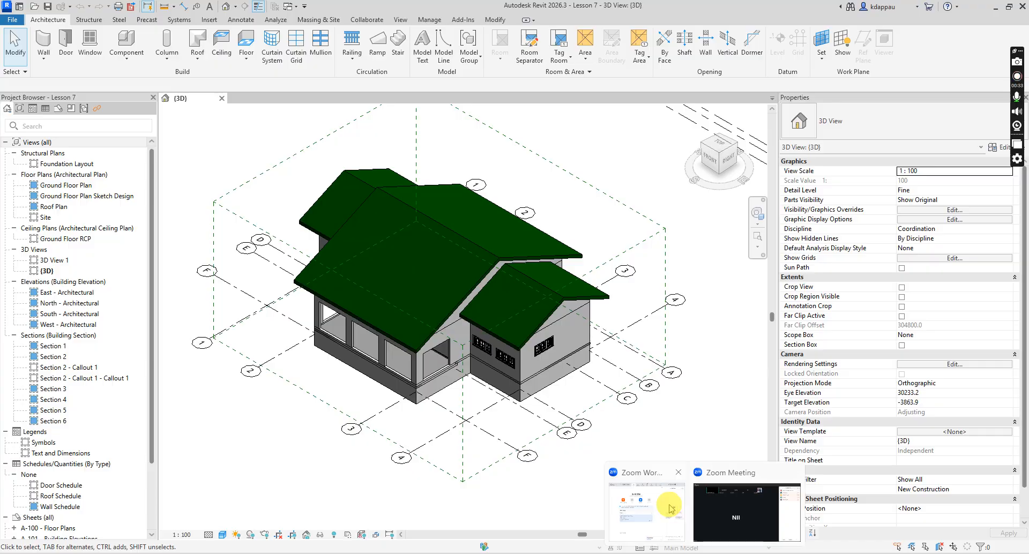
{"action": "left_click", "coordinate": [722, 507]}
{"action": "left_click", "coordinate": [391, 539]}
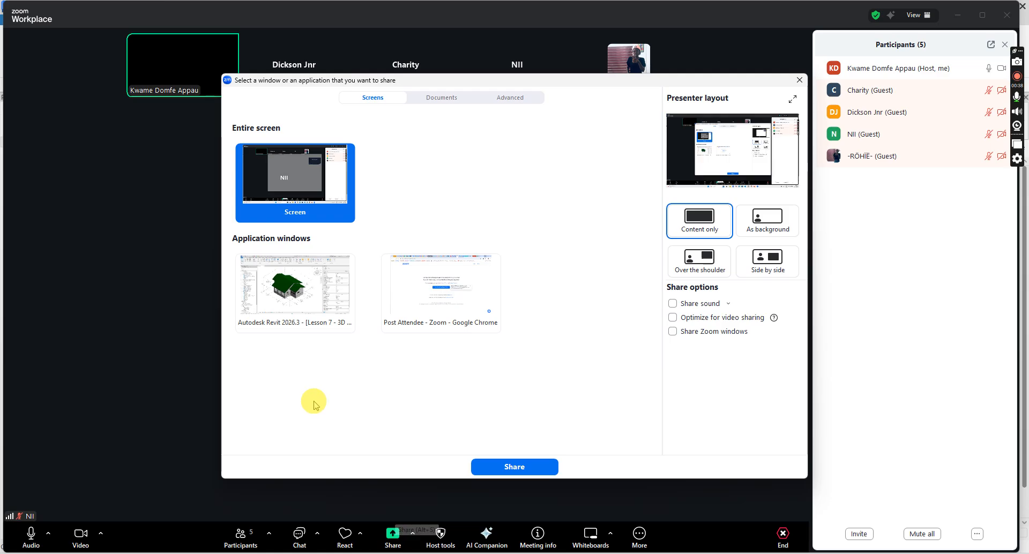
{"action": "left_click", "coordinate": [288, 186]}
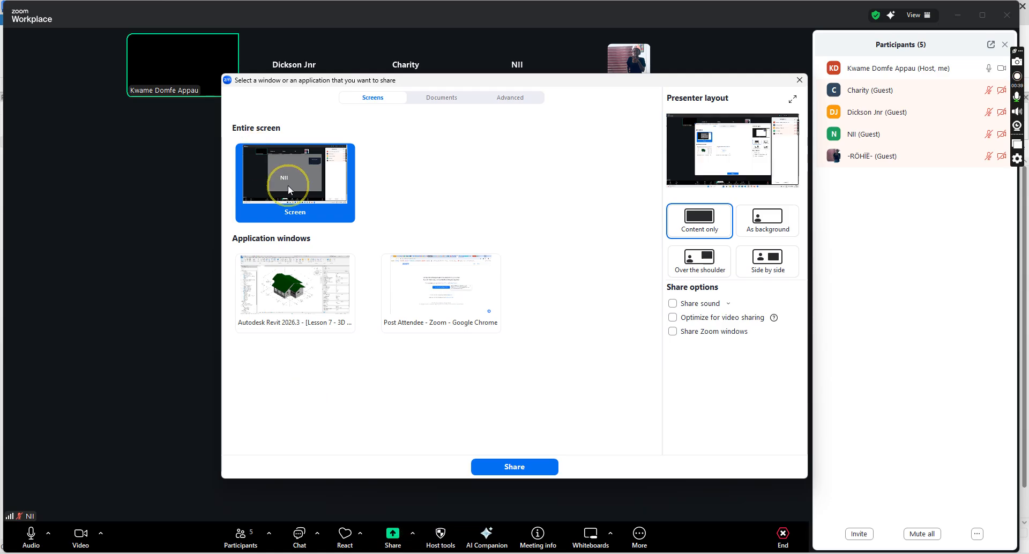
{"action": "left_click", "coordinate": [513, 487]}
{"action": "left_click", "coordinate": [512, 467]}
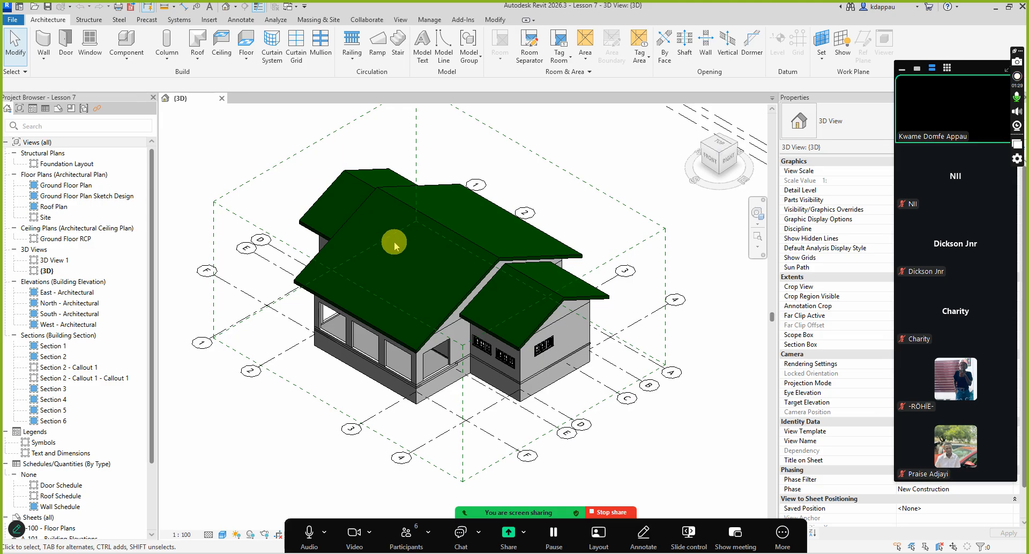
Close the Lesson 7 project and create a new project from the Metric Multi-discipline template
{"action": "left_click", "coordinate": [223, 99]}
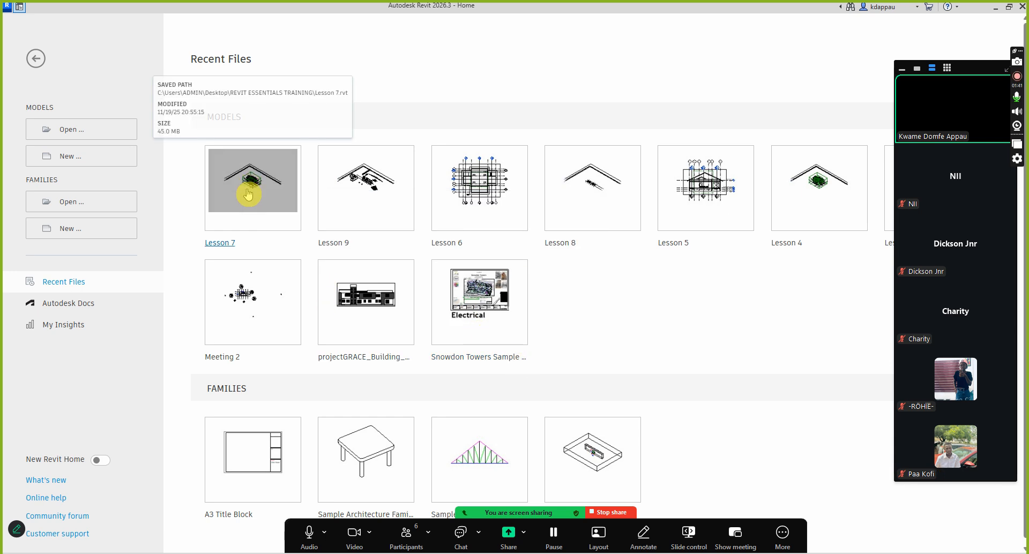
{"action": "left_click", "coordinate": [69, 156]}
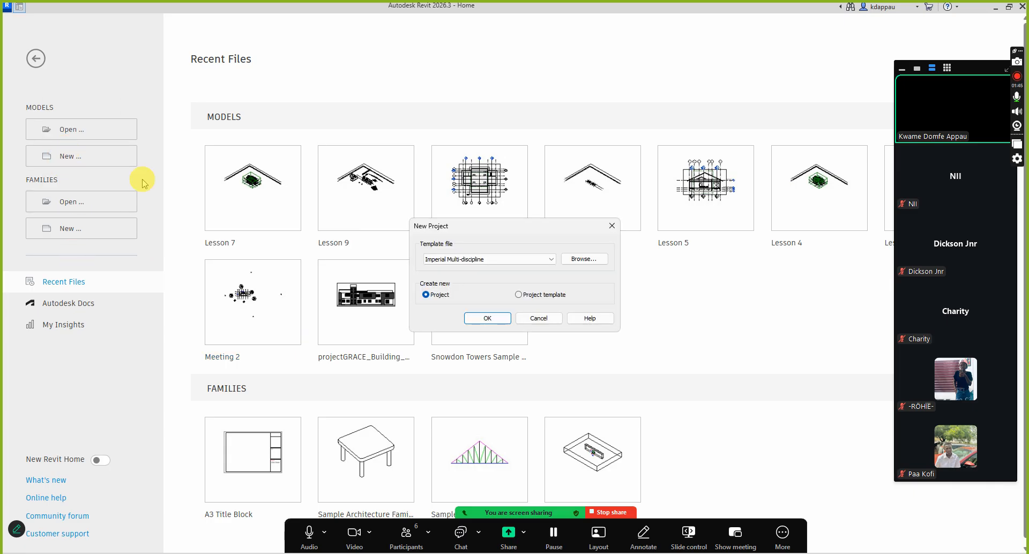
{"action": "left_click", "coordinate": [504, 264]}
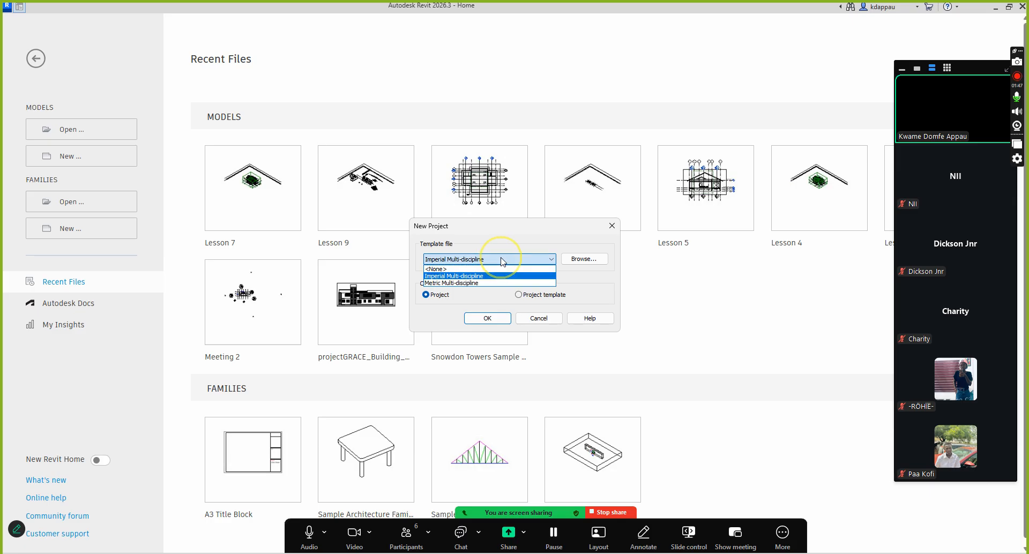
{"action": "left_click", "coordinate": [466, 284]}
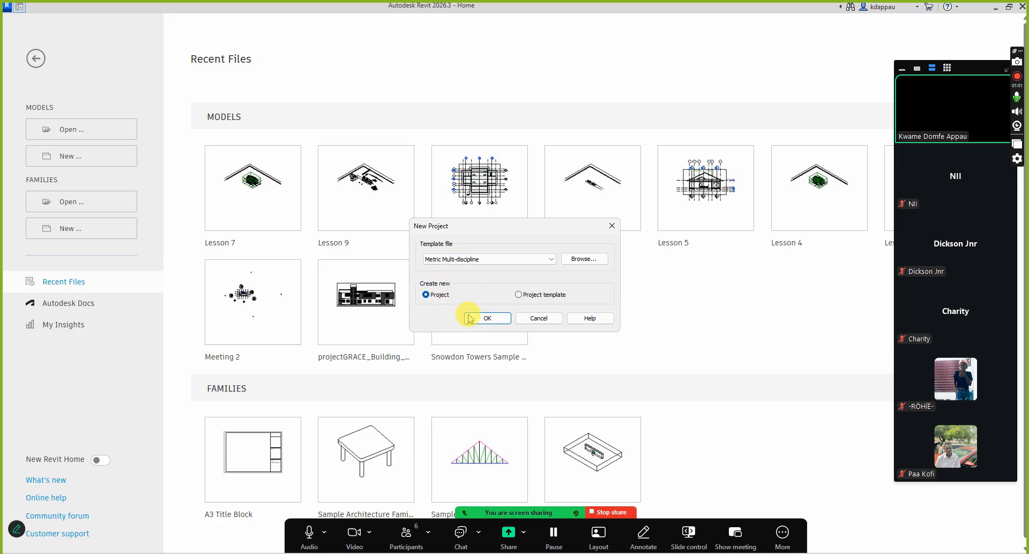
{"action": "left_click", "coordinate": [487, 319]}
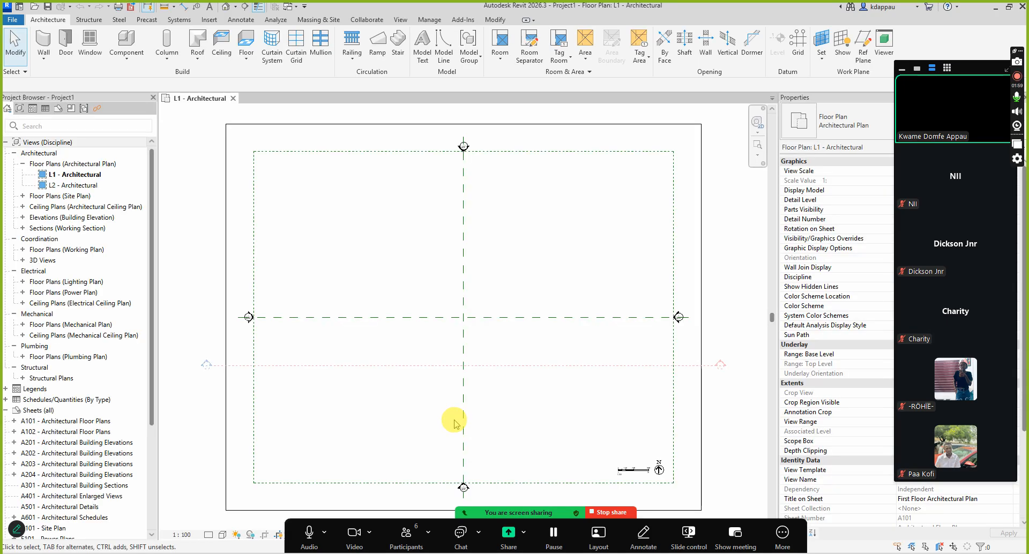
Start saving the new model as a project file and browse to the REVIT ESSENTIALS TRAINING folder on the Desktop
{"action": "scroll", "coordinate": [404, 343], "scroll_direction": "down", "scroll_amount": 3}
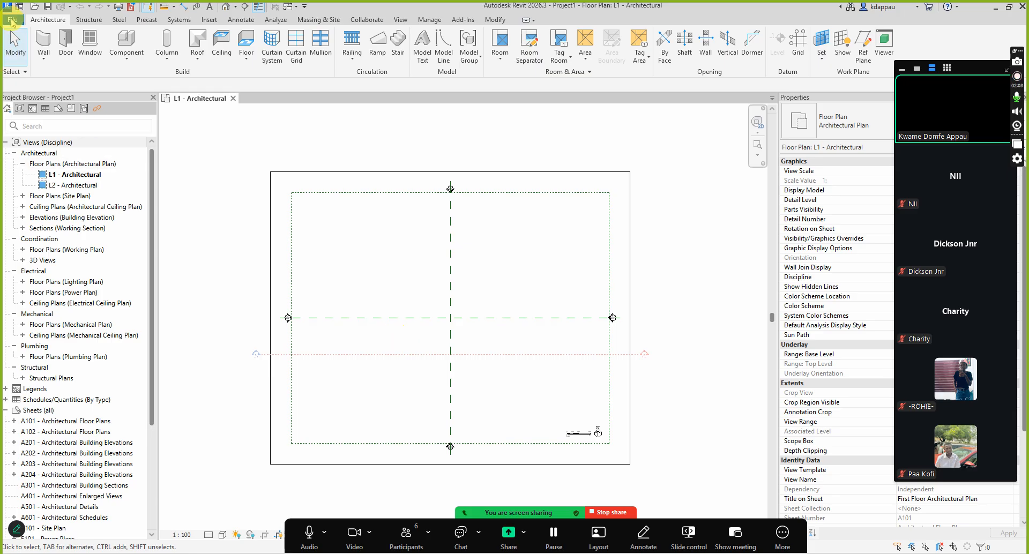
{"action": "left_click", "coordinate": [12, 21]}
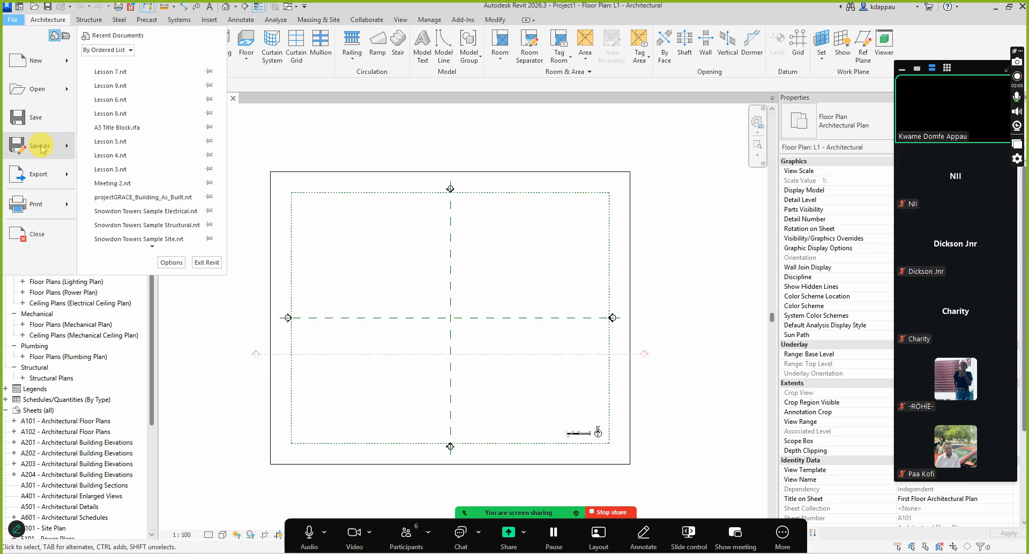
{"action": "mouse_move", "coordinate": [43, 149]}
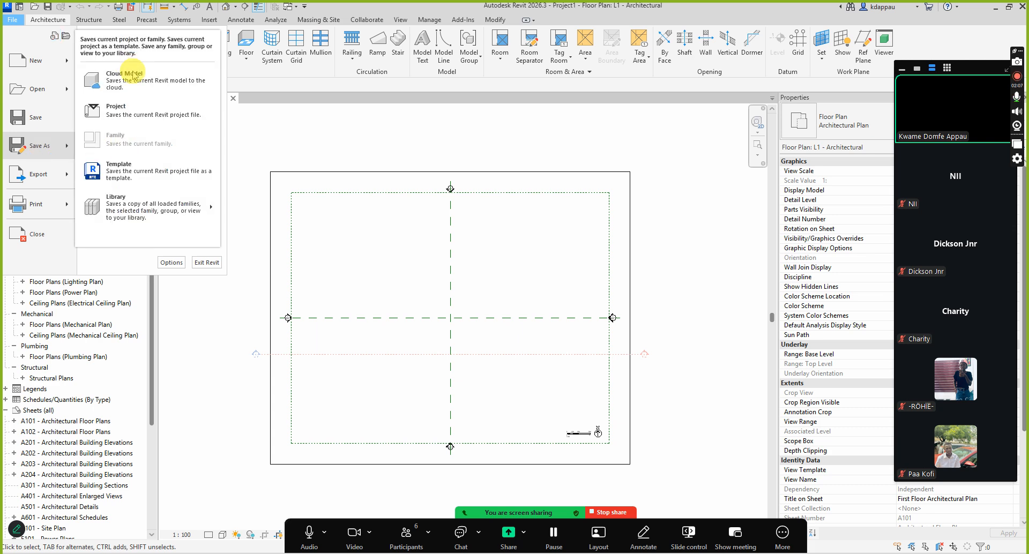
{"action": "left_click", "coordinate": [138, 115]}
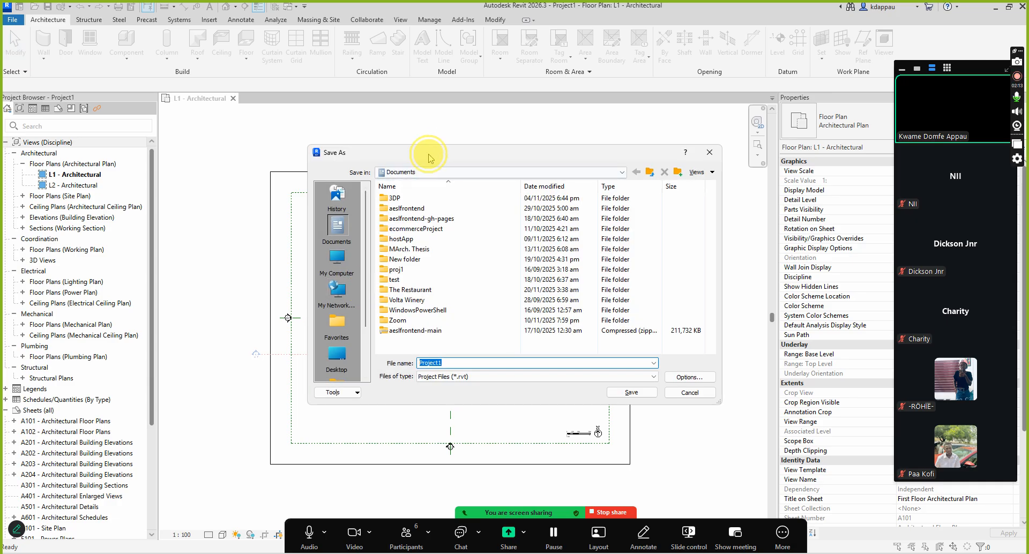
{"action": "left_click_drag", "start_coordinate": [429, 152], "coordinate": [347, 164]}
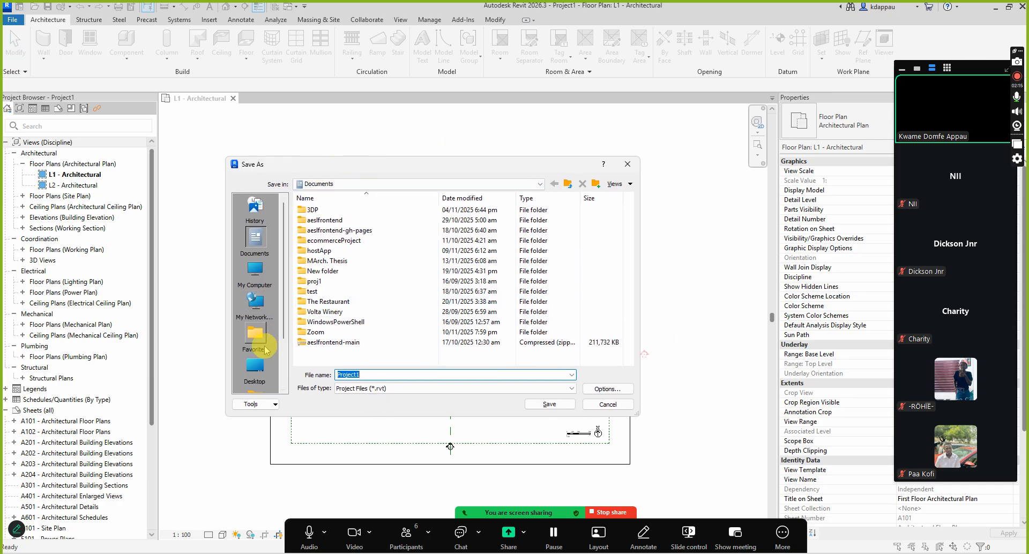
{"action": "left_click", "coordinate": [255, 366]}
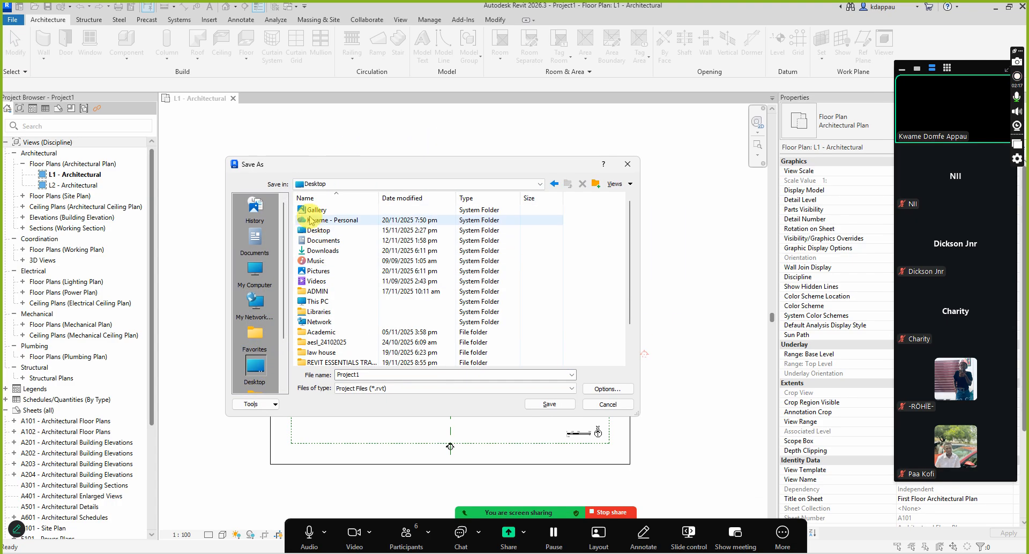
{"action": "scroll", "coordinate": [320, 347], "scroll_direction": "down", "scroll_amount": 1}
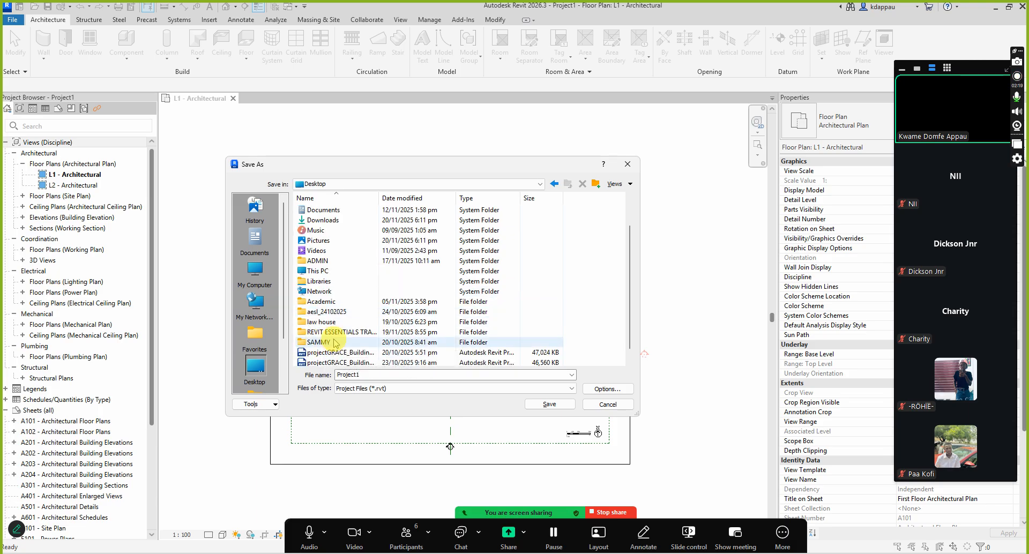
{"action": "double_click", "coordinate": [316, 332]}
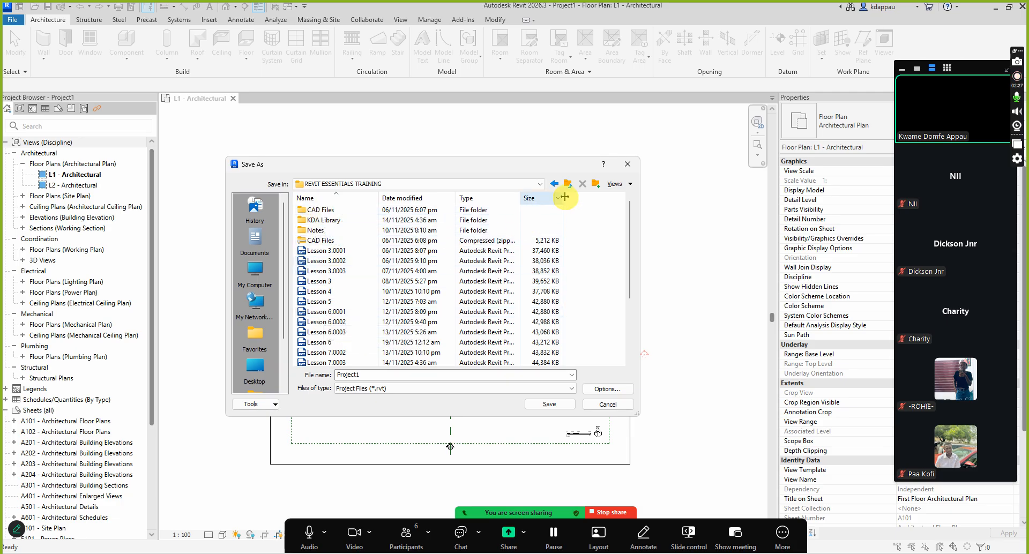
Create a folder named Project Files and save the project in it as Structural Model
{"action": "left_click", "coordinate": [595, 186]}
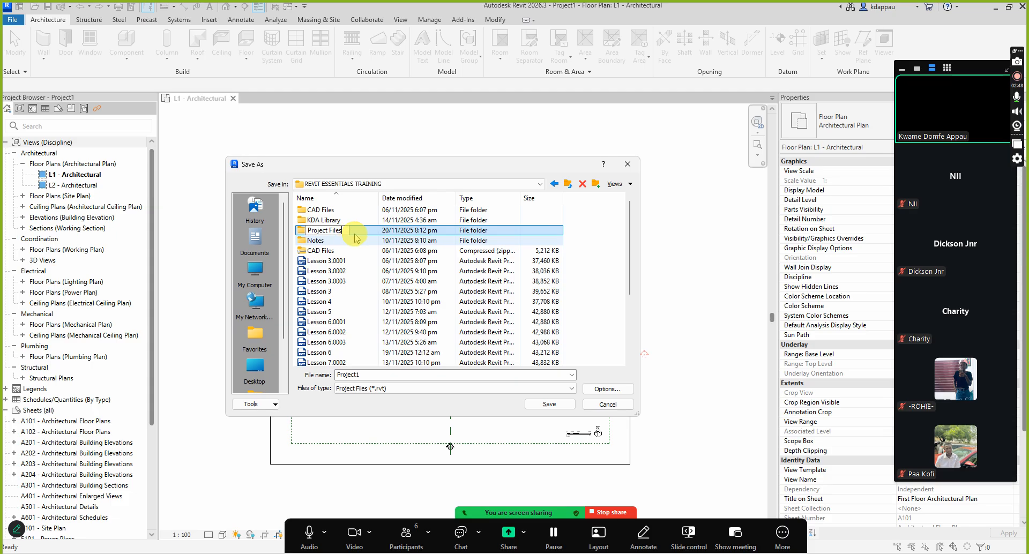
{"action": "double_click", "coordinate": [354, 231]}
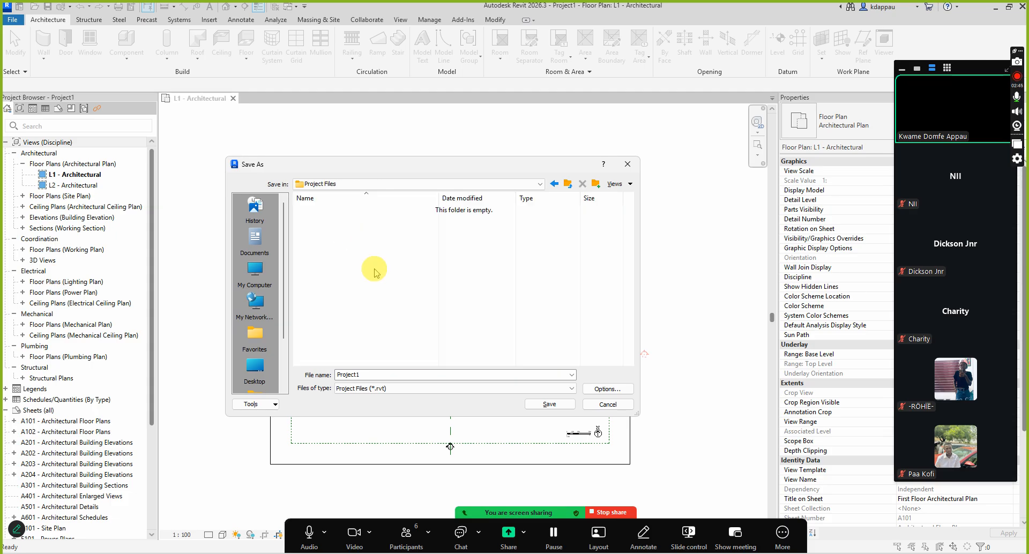
{"action": "double_click", "coordinate": [372, 376]}
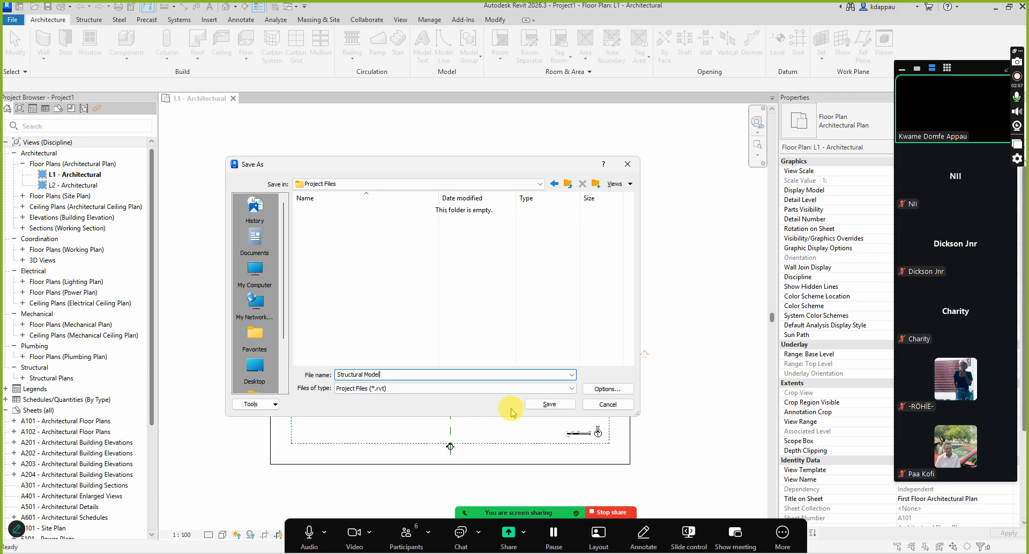
{"action": "left_click", "coordinate": [549, 405]}
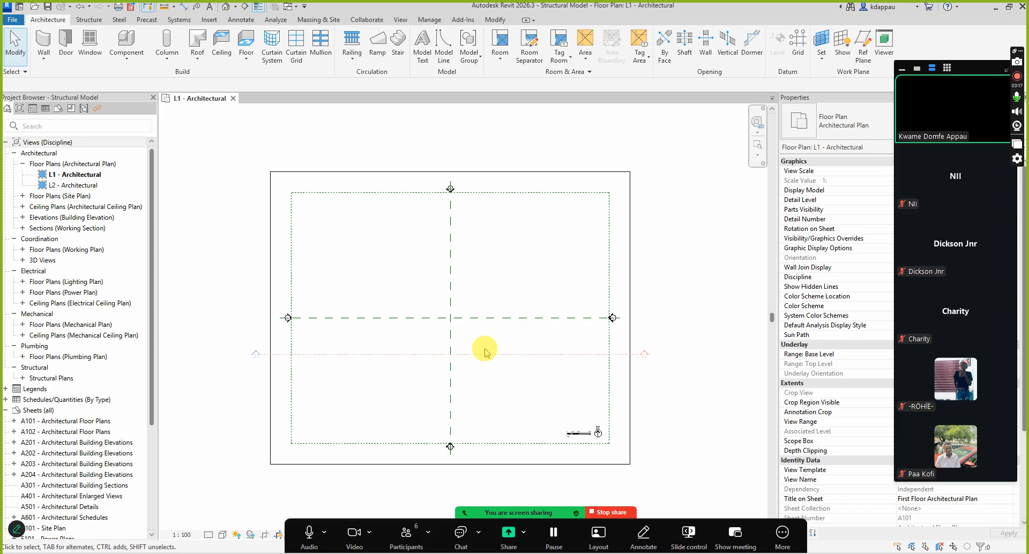
Open the recent project Lesson 7.rvt
{"action": "left_click", "coordinate": [13, 21]}
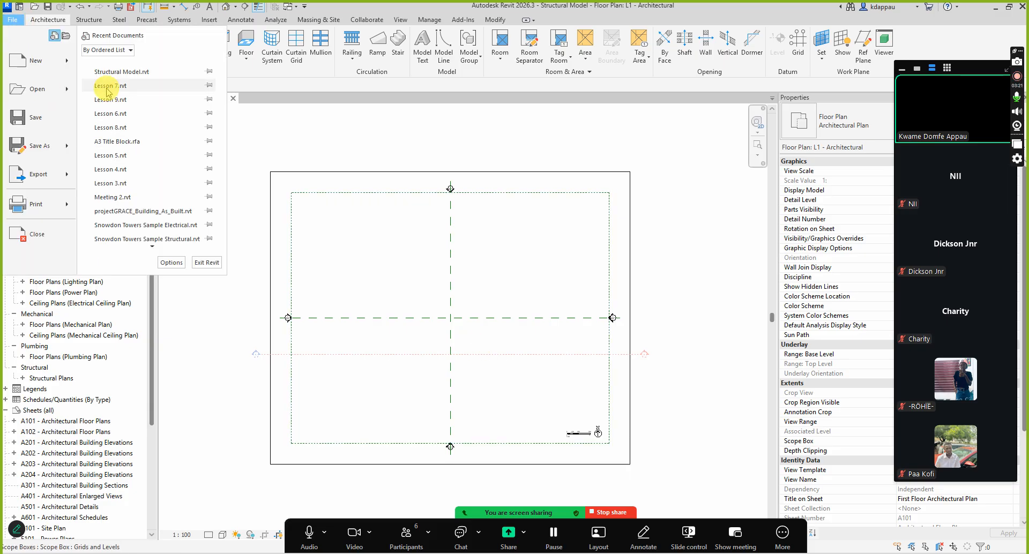
{"action": "left_click", "coordinate": [106, 89]}
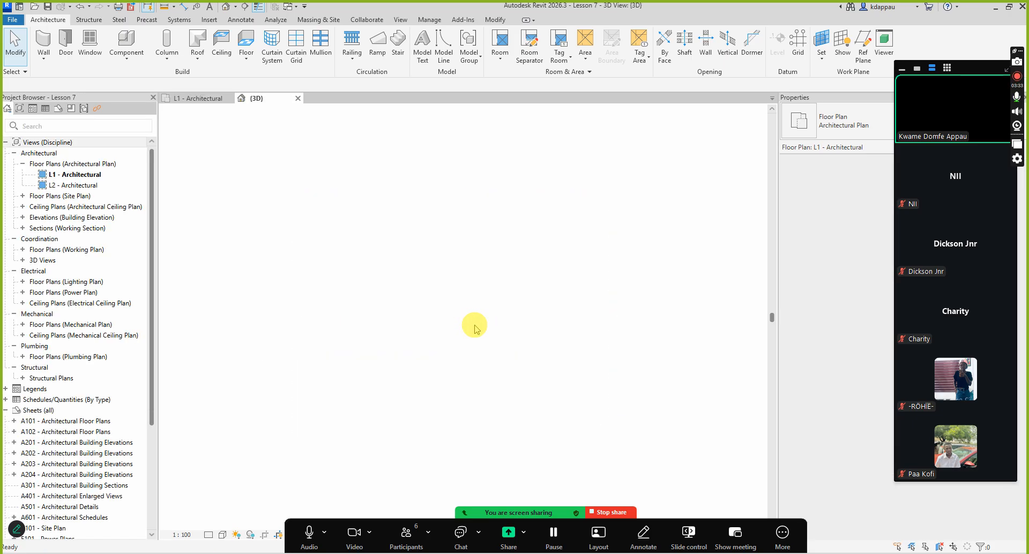
{"action": "scroll", "coordinate": [464, 371], "scroll_direction": "up", "scroll_amount": 1}
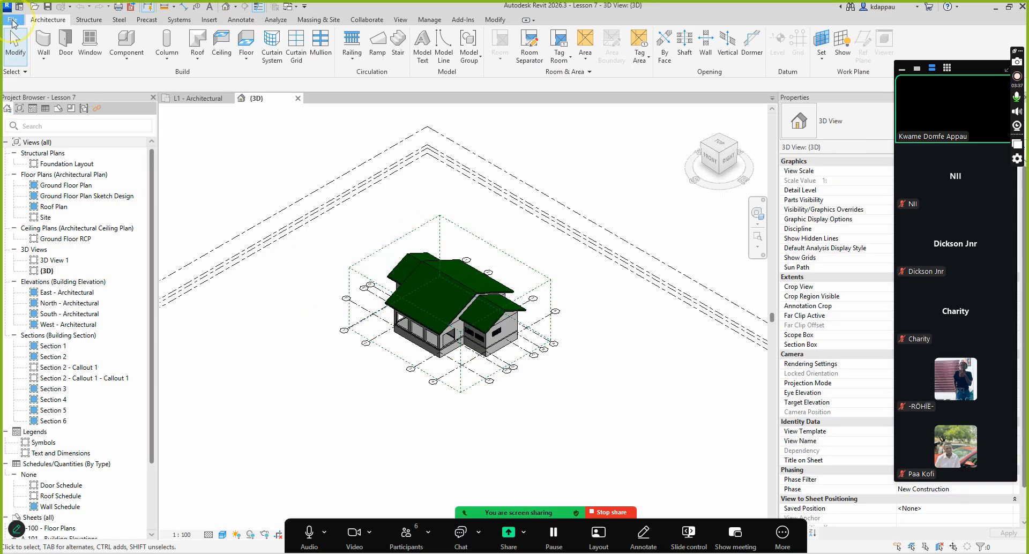
Save a copy of the Lesson 7 project in the Project Files folder as Architectural Model
{"action": "left_click", "coordinate": [13, 22]}
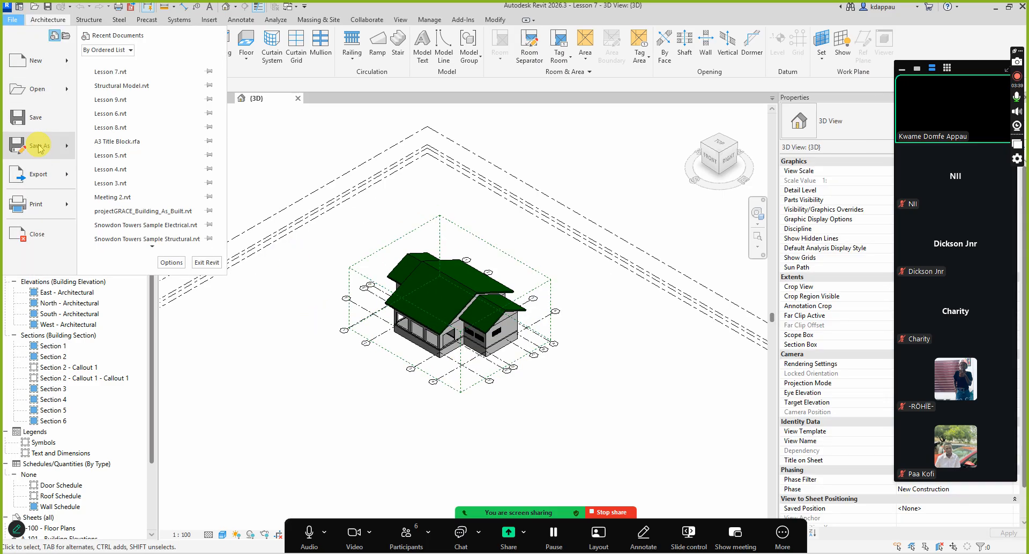
{"action": "mouse_move", "coordinate": [39, 146]}
{"action": "left_click", "coordinate": [134, 104]}
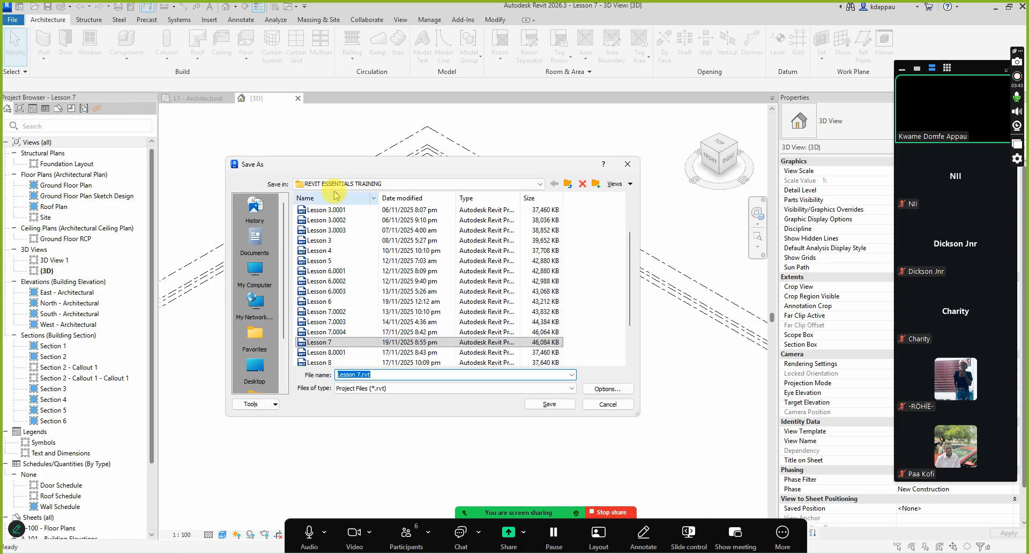
{"action": "scroll", "coordinate": [335, 241], "scroll_direction": "up", "scroll_amount": 2}
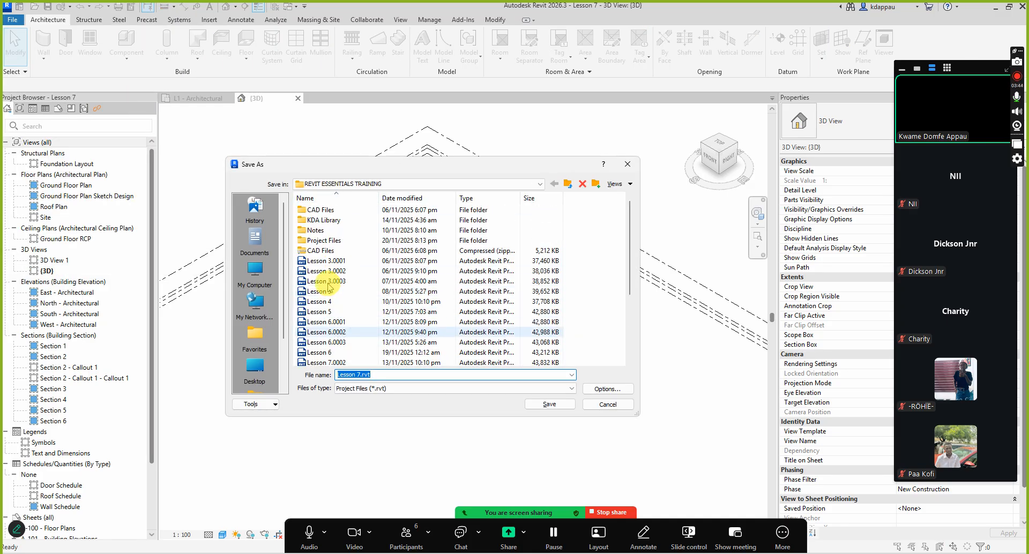
{"action": "double_click", "coordinate": [332, 241]}
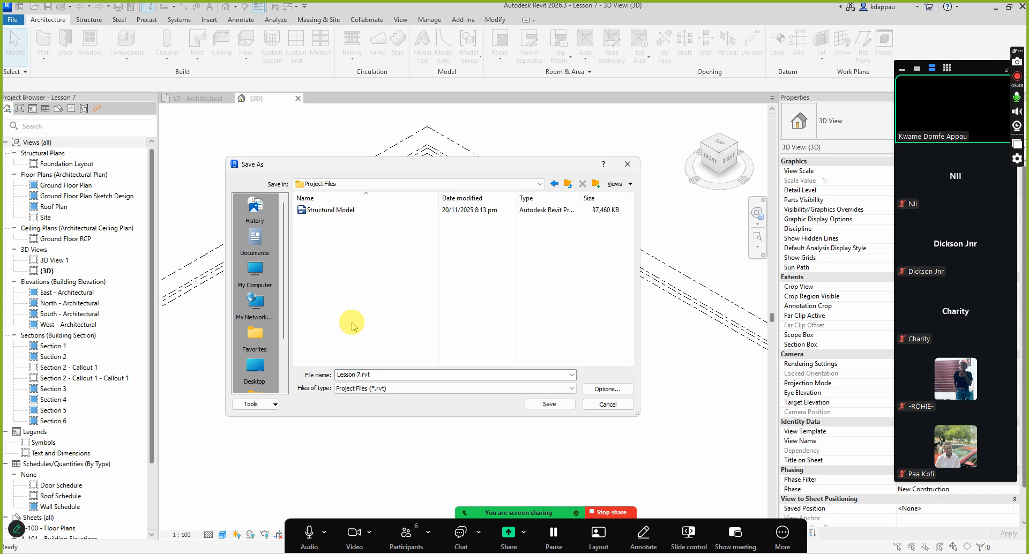
{"action": "left_click", "coordinate": [383, 375]}
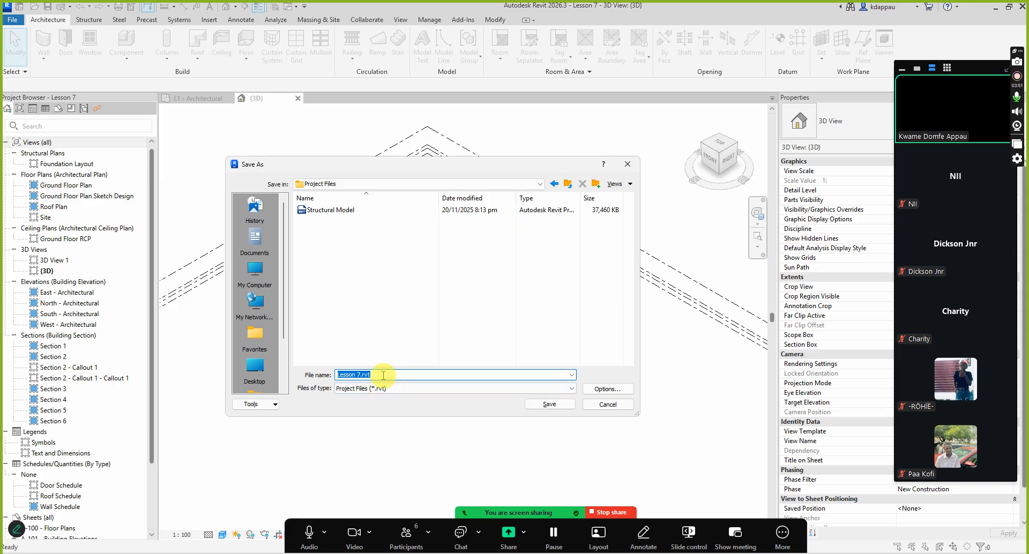
{"action": "type", "text": "Architectural Model"}
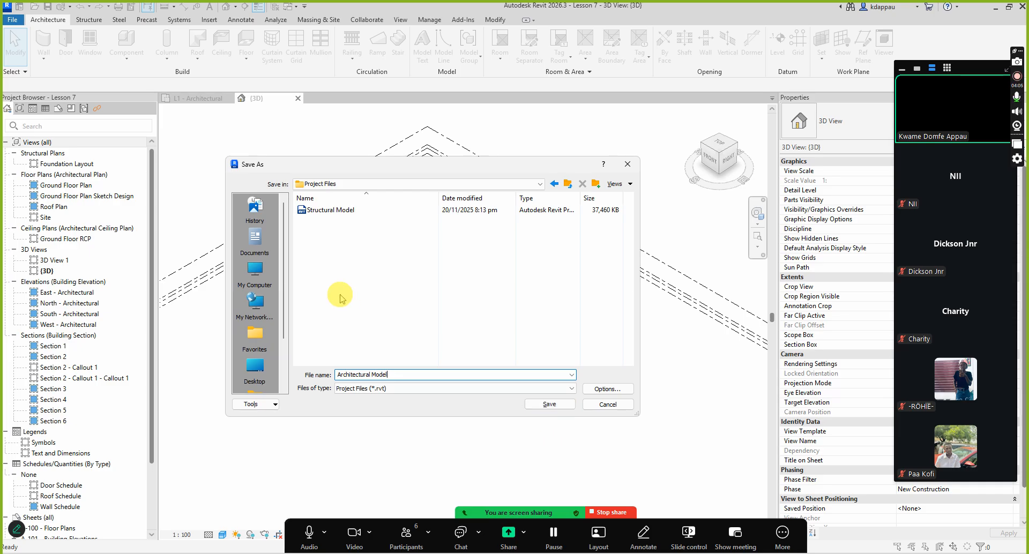
{"action": "left_click", "coordinate": [550, 405]}
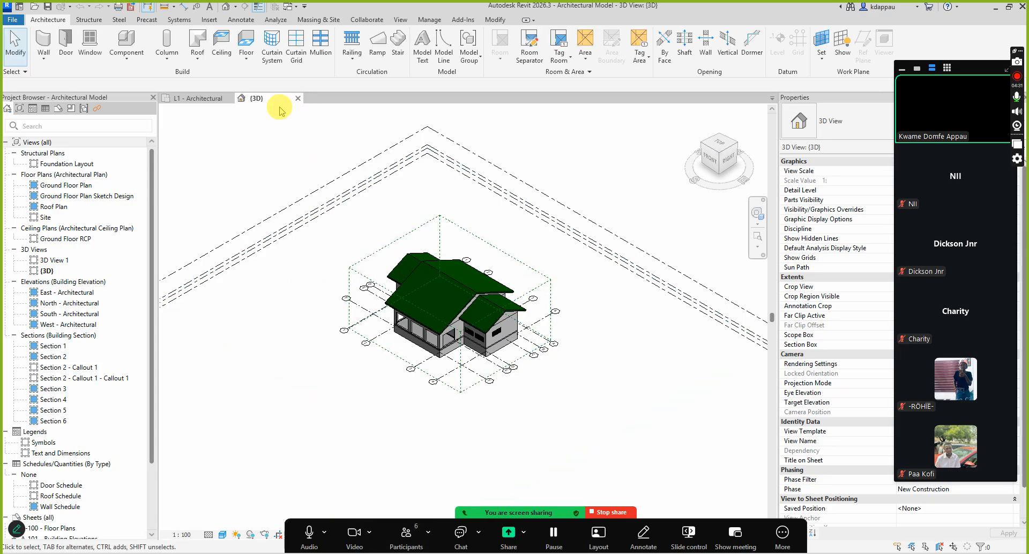
Close the Architectural Model project and select the Views (Discipline) heading of the Structural Model in the Project Browser
{"action": "left_click", "coordinate": [298, 98]}
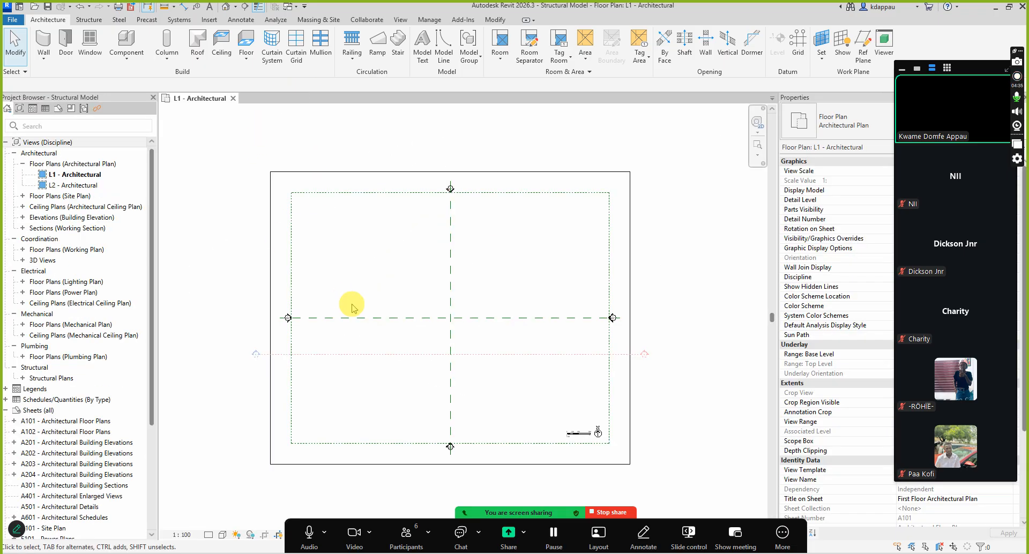
{"action": "scroll", "coordinate": [351, 308], "scroll_direction": "down", "scroll_amount": 1}
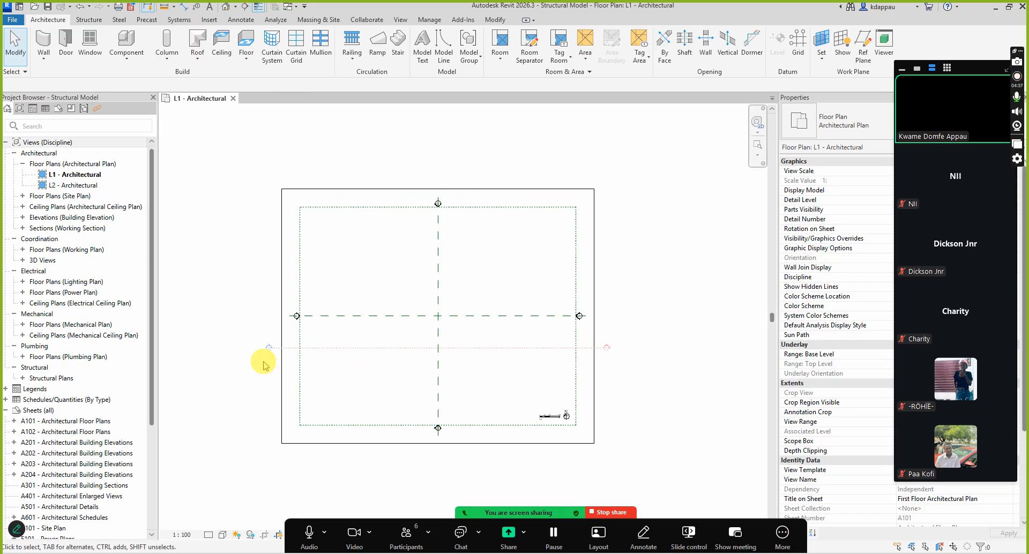
{"action": "left_click", "coordinate": [37, 141]}
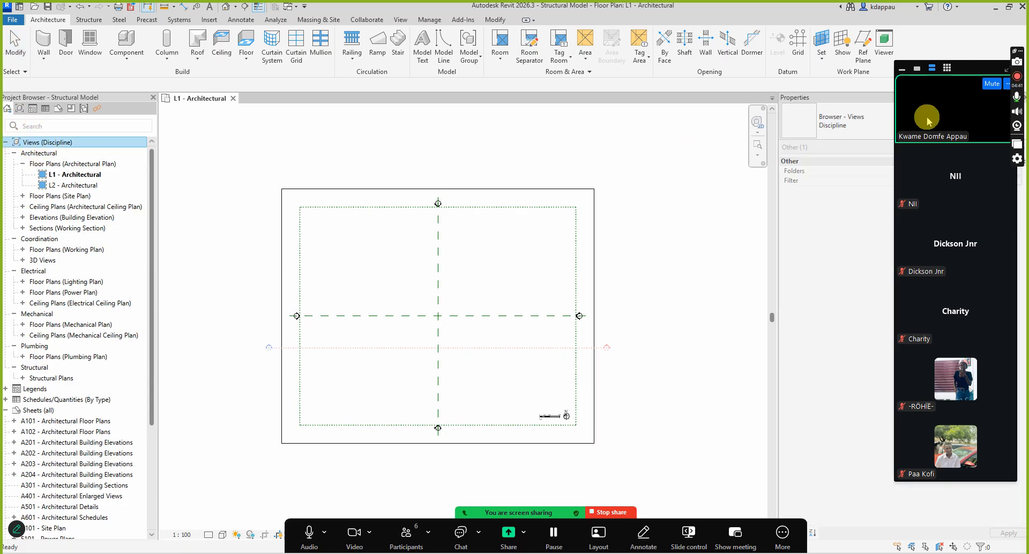
Switch the Project Browser's view organization to all and expand every category in it
{"action": "left_click", "coordinate": [829, 126]}
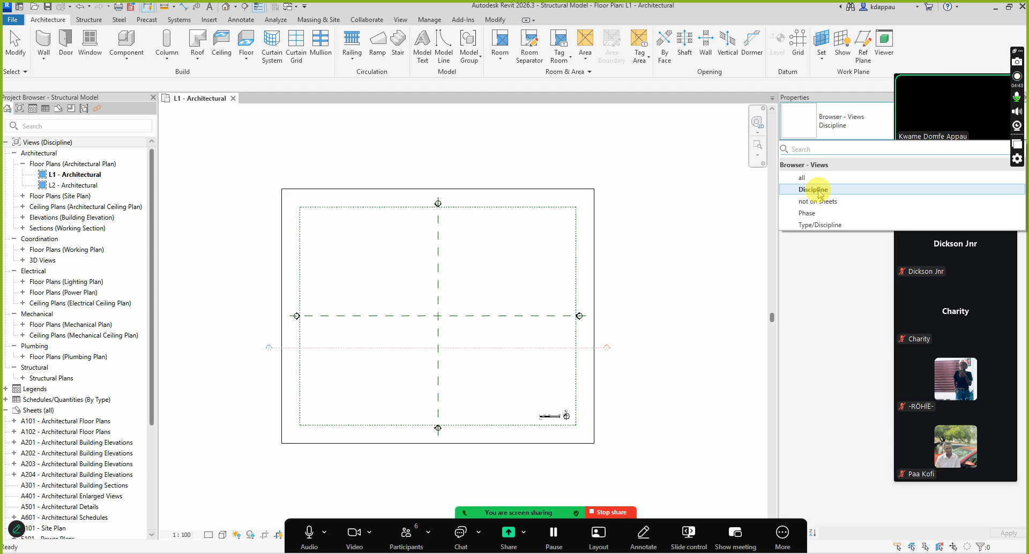
{"action": "left_click", "coordinate": [812, 177]}
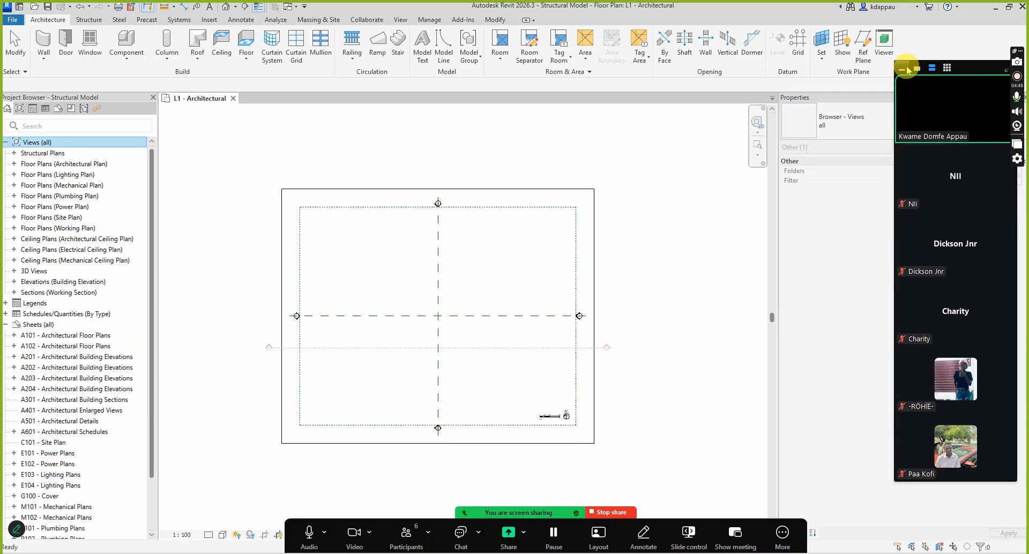
{"action": "left_click", "coordinate": [903, 69]}
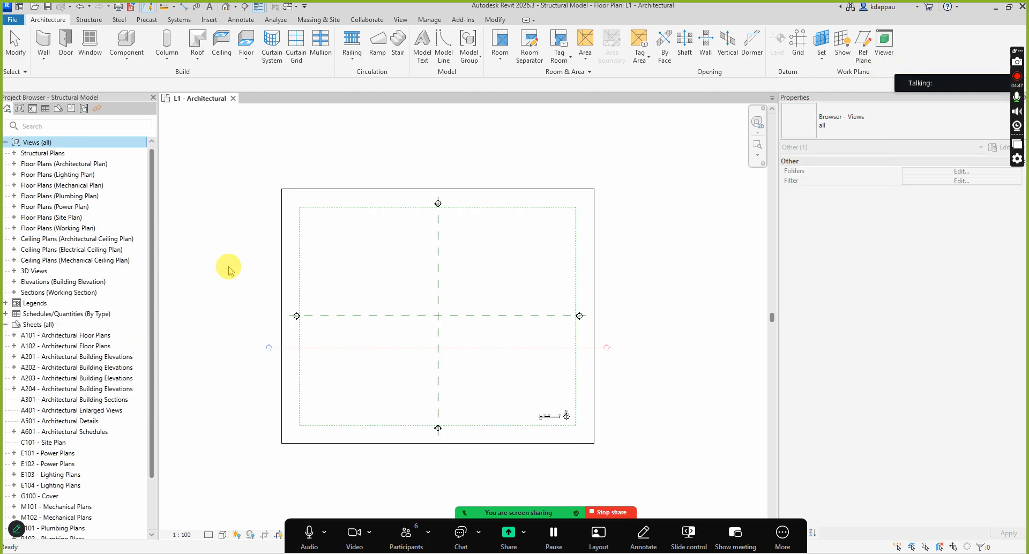
{"action": "right_click", "coordinate": [33, 145]}
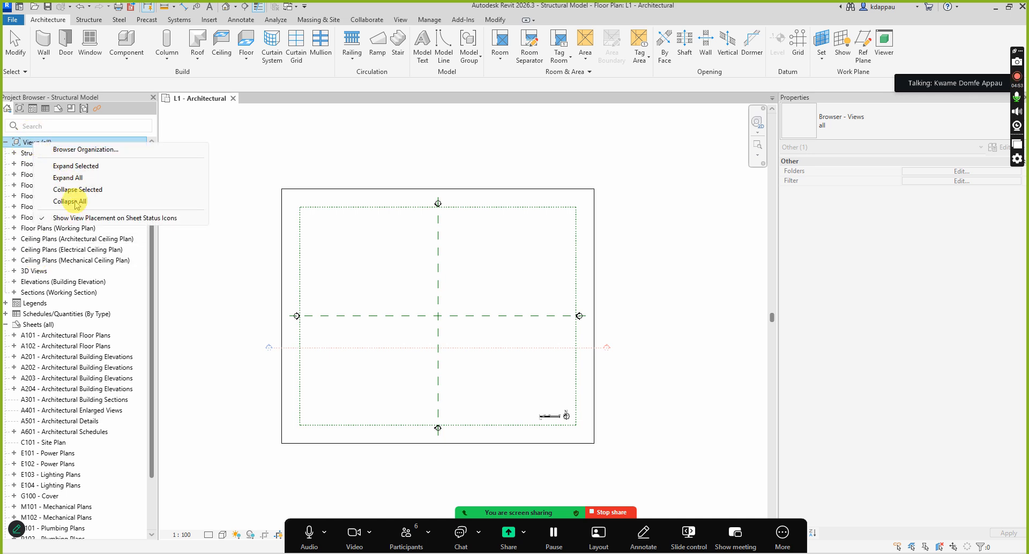
{"action": "left_click", "coordinate": [68, 178]}
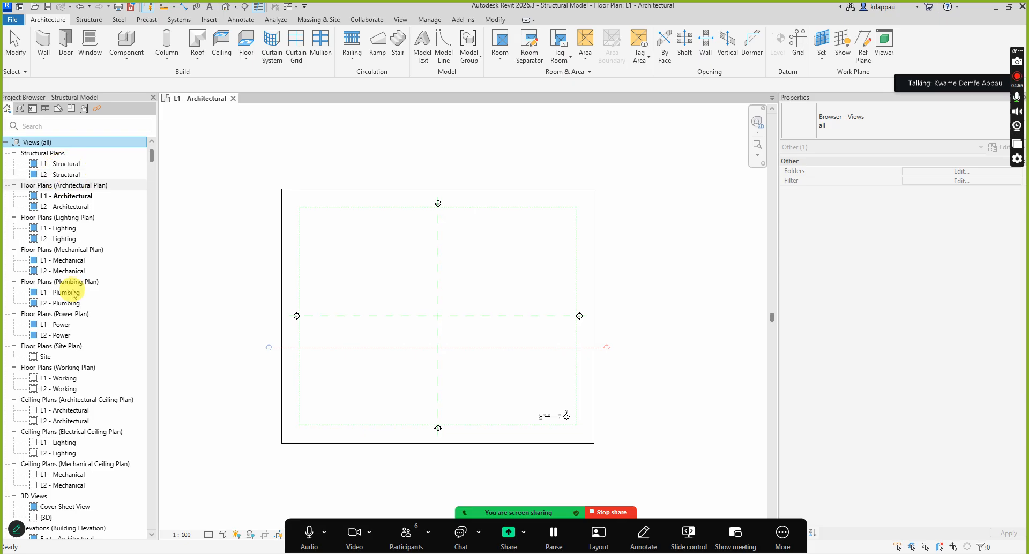
Delete the Section 1 view and the two 3D views, {3D} and Cover Sheet View, from the project
{"action": "scroll", "coordinate": [78, 311], "scroll_direction": "down", "scroll_amount": 8}
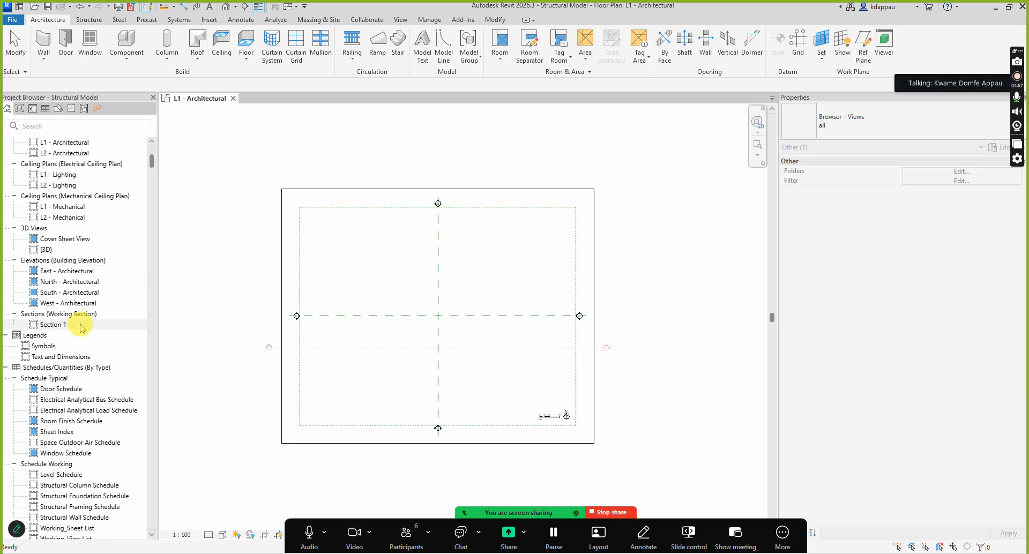
{"action": "left_click", "coordinate": [57, 324]}
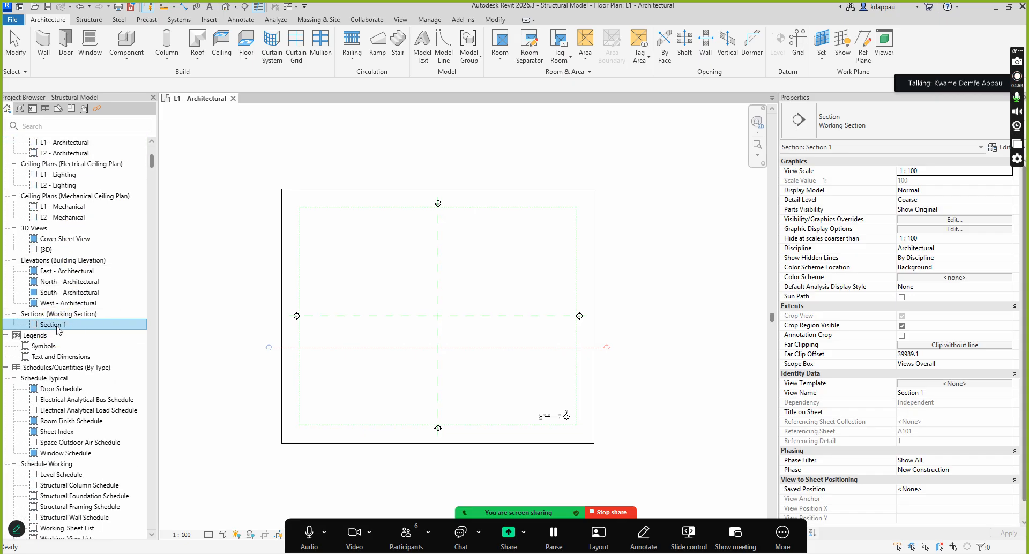
{"action": "key", "text": "Delete"}
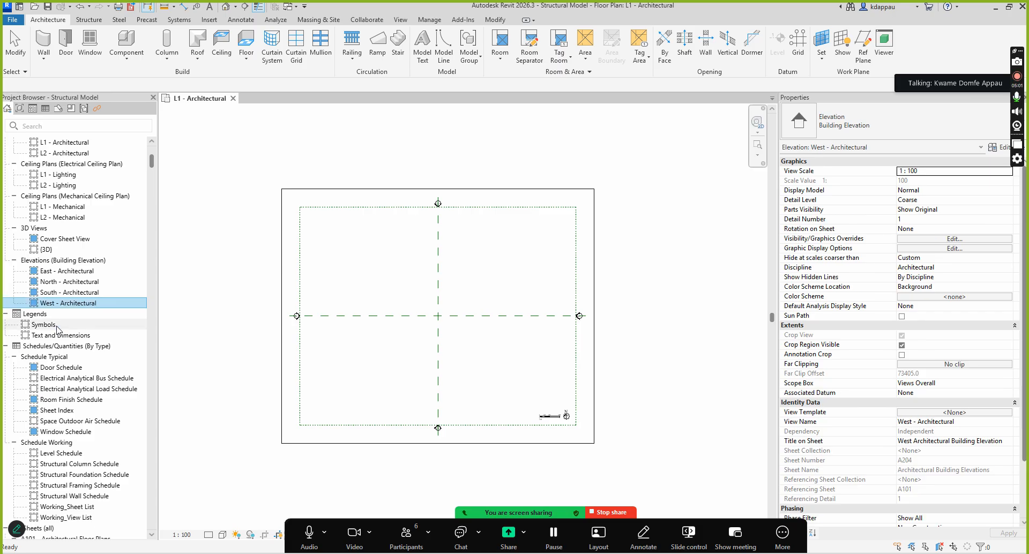
{"action": "left_click", "coordinate": [47, 250]}
{"action": "key", "text": "Delete"}
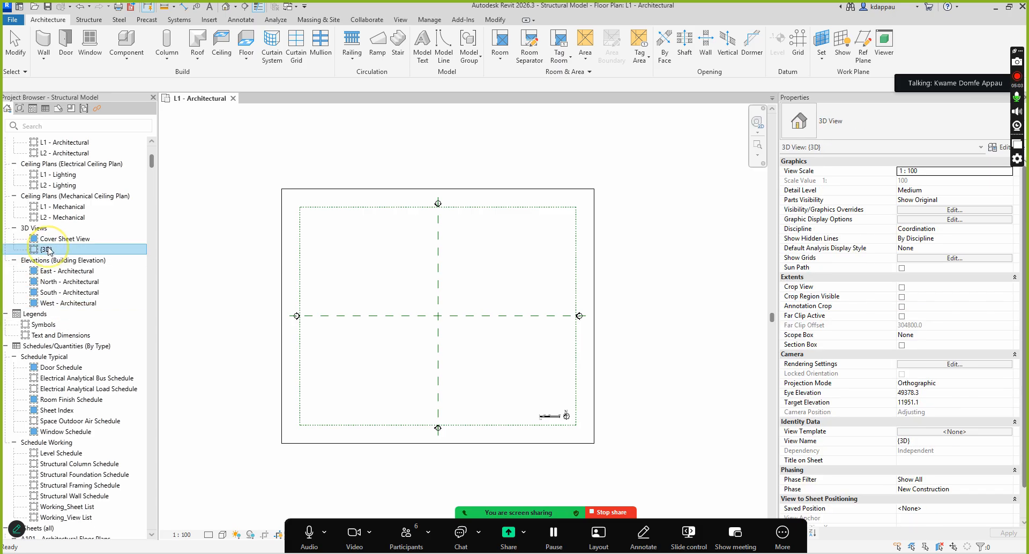
{"action": "key", "text": "Delete"}
{"action": "key", "text": "Delete"}
{"action": "key", "text": "Delete"}
{"action": "key", "text": "Delete"}
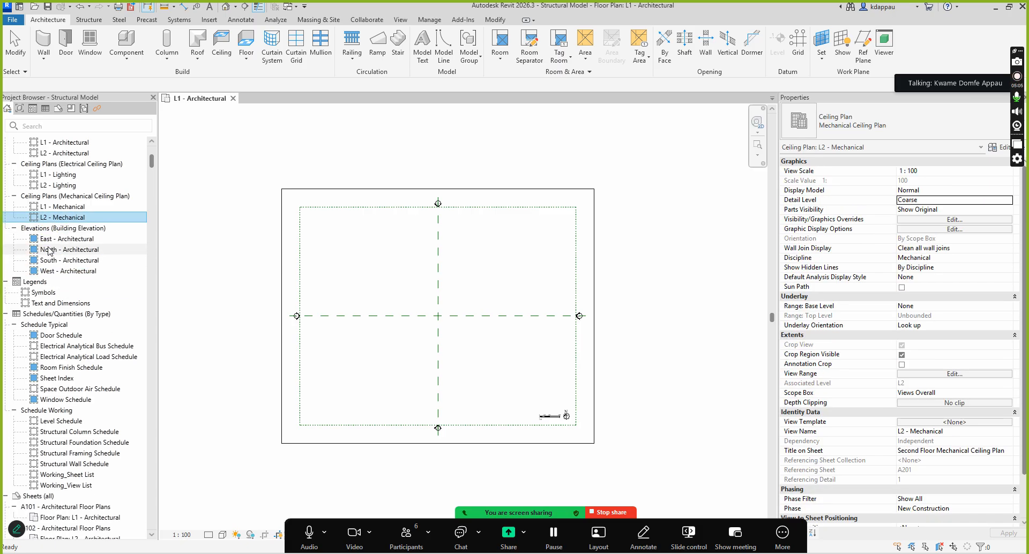
Delete all mechanical, electrical and architectural ceiling plans from the project
{"action": "key", "text": "Delete"}
{"action": "key", "text": "Delete"}
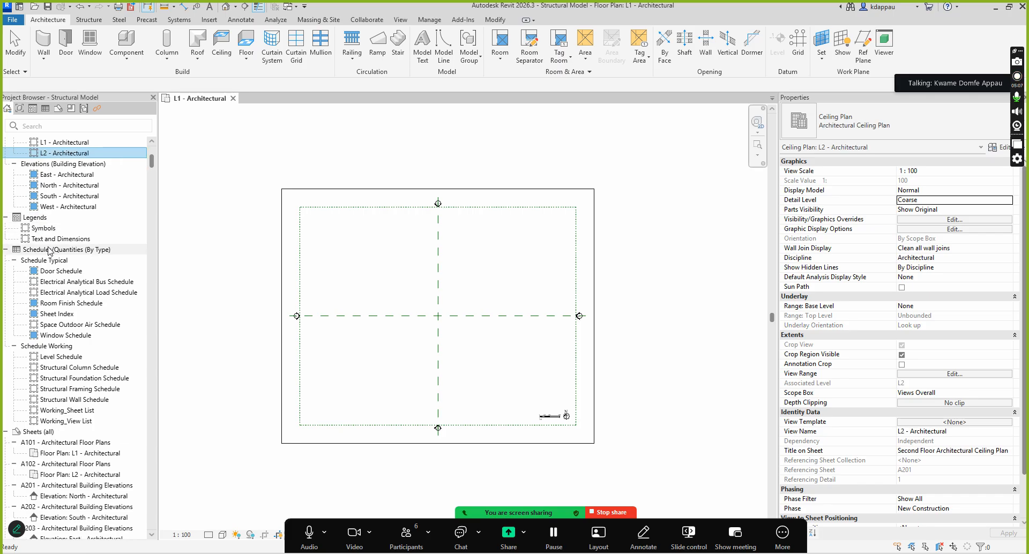
{"action": "key", "text": "Delete"}
{"action": "key", "text": "Delete"}
{"action": "key", "text": "Delete"}
{"action": "key", "text": "Delete"}
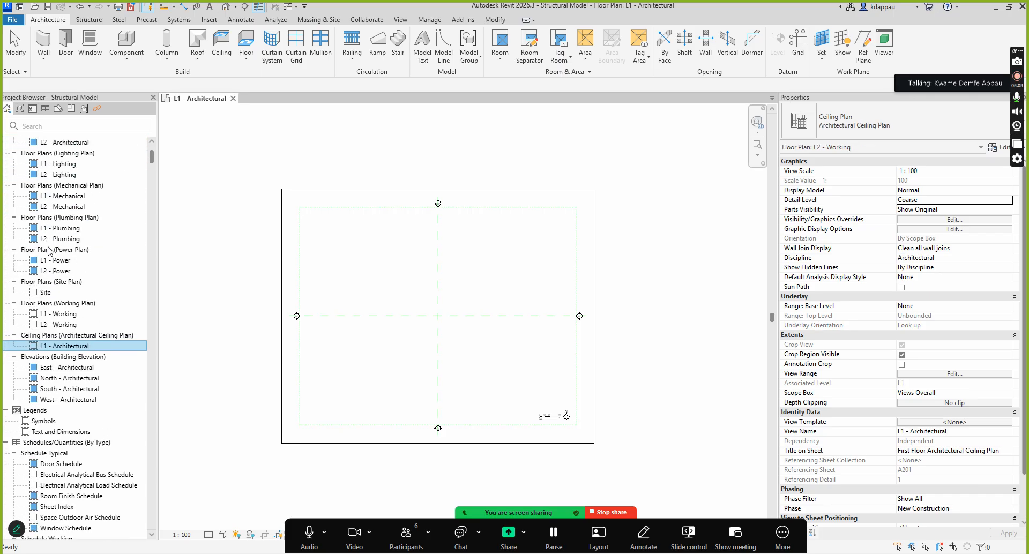
Delete the working, site, power, plumbing, mechanical and lighting floor plans together with the L2 - Architectural floor plan
{"action": "key", "text": "Delete"}
{"action": "key", "text": "Delete"}
{"action": "key", "text": "Delete"}
{"action": "key", "text": "Delete"}
{"action": "key", "text": "Delete"}
{"action": "key", "text": "Delete"}
{"action": "key", "text": "Delete"}
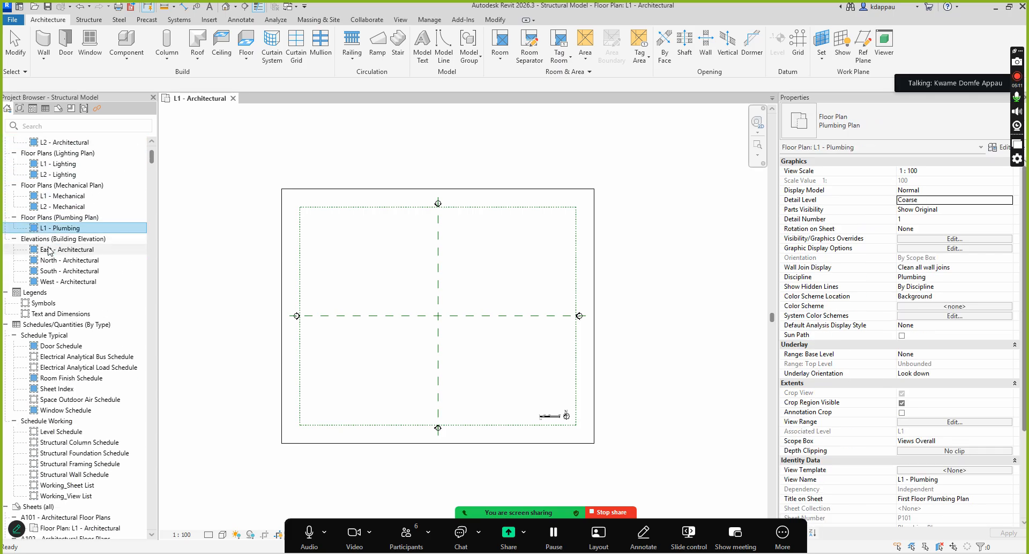
{"action": "key", "text": "Delete"}
{"action": "key", "text": "Delete"}
{"action": "key", "text": "Delete"}
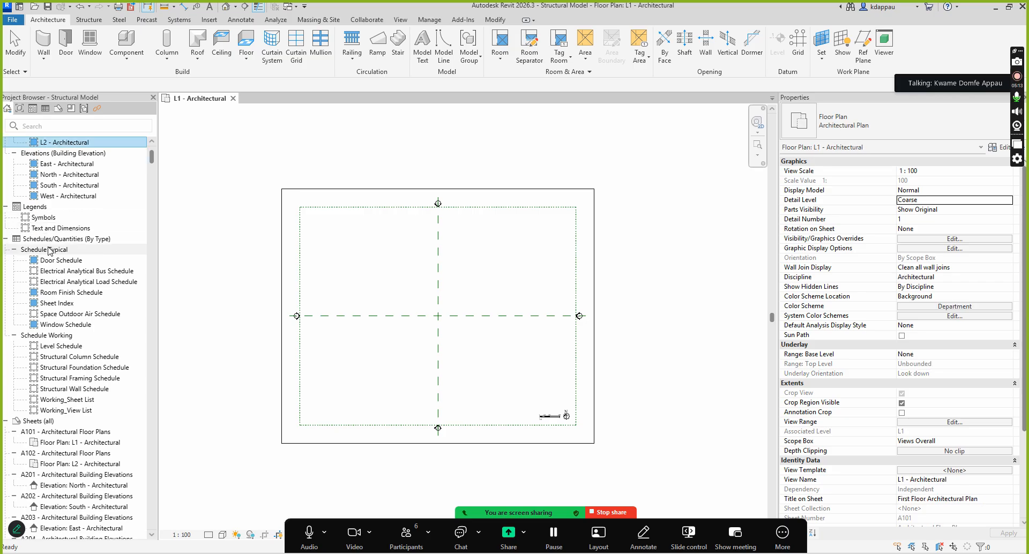
{"action": "key", "text": "Delete"}
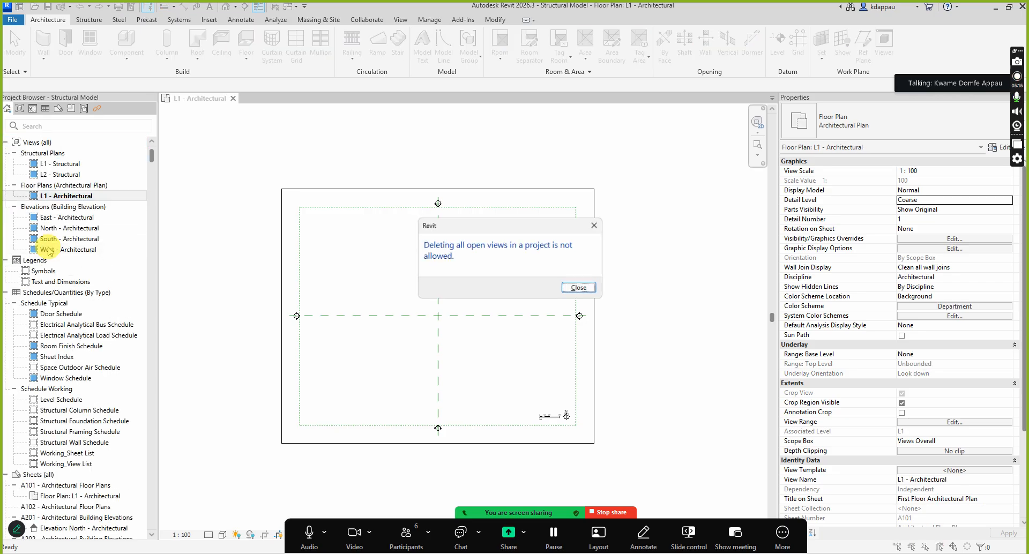
{"action": "left_click", "coordinate": [580, 287]}
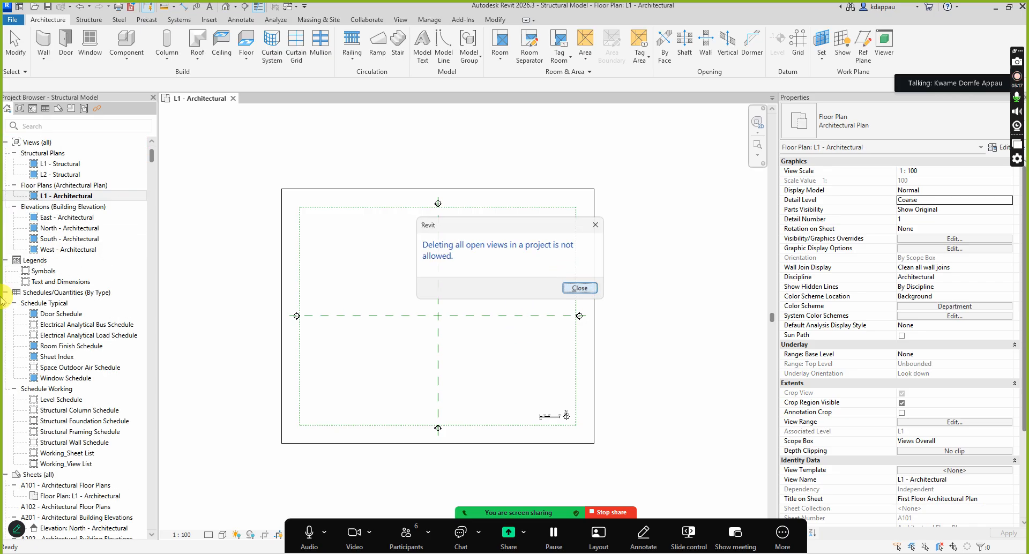
Delete the L2 - Structural and L1 - Structural plans
{"action": "left_click", "coordinate": [36, 175]}
{"action": "key", "text": "Delete"}
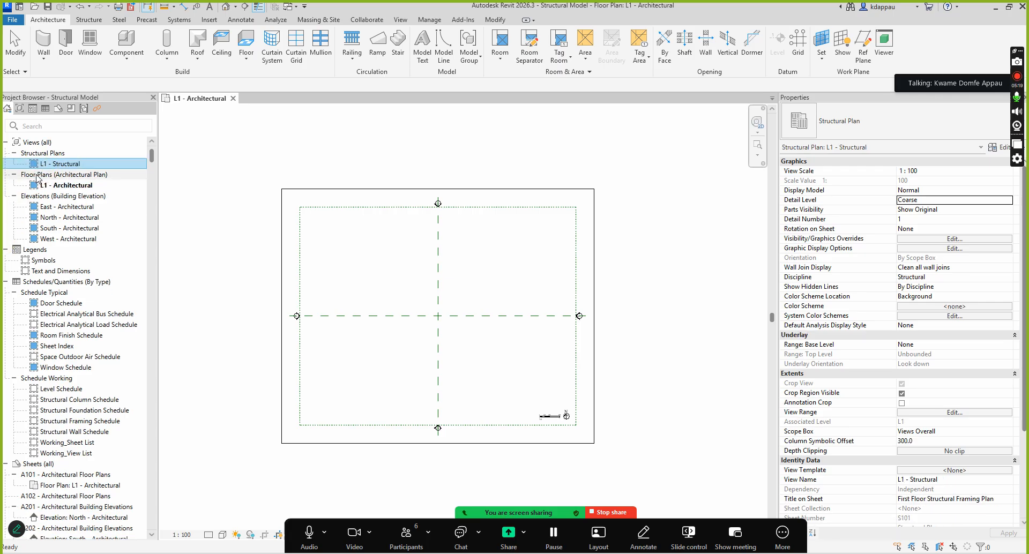
{"action": "key", "text": "Delete"}
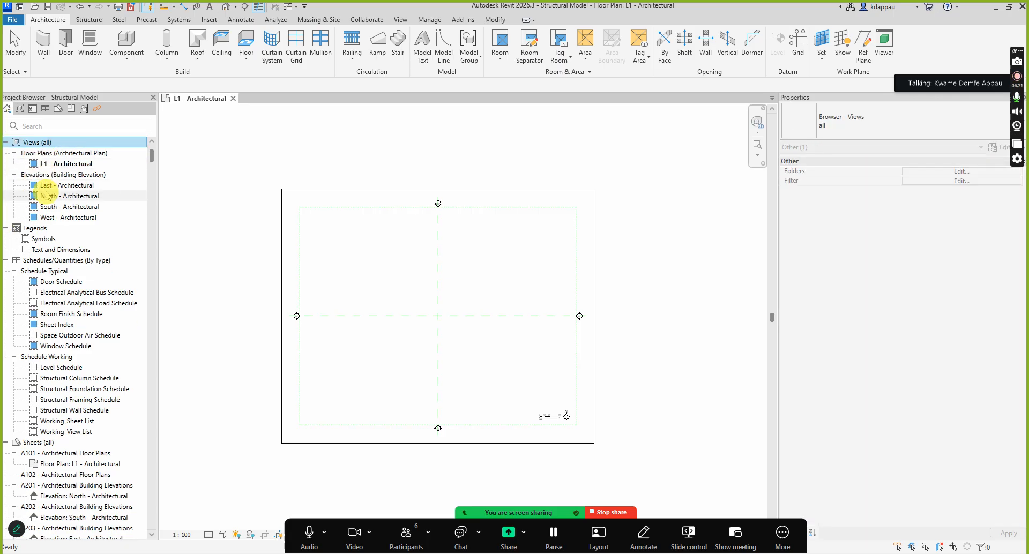
Open the East - Architectural elevation and delete the remaining L1 - Architectural floor plan
{"action": "left_click", "coordinate": [44, 186]}
{"action": "double_click", "coordinate": [44, 186]}
{"action": "left_click", "coordinate": [48, 164]}
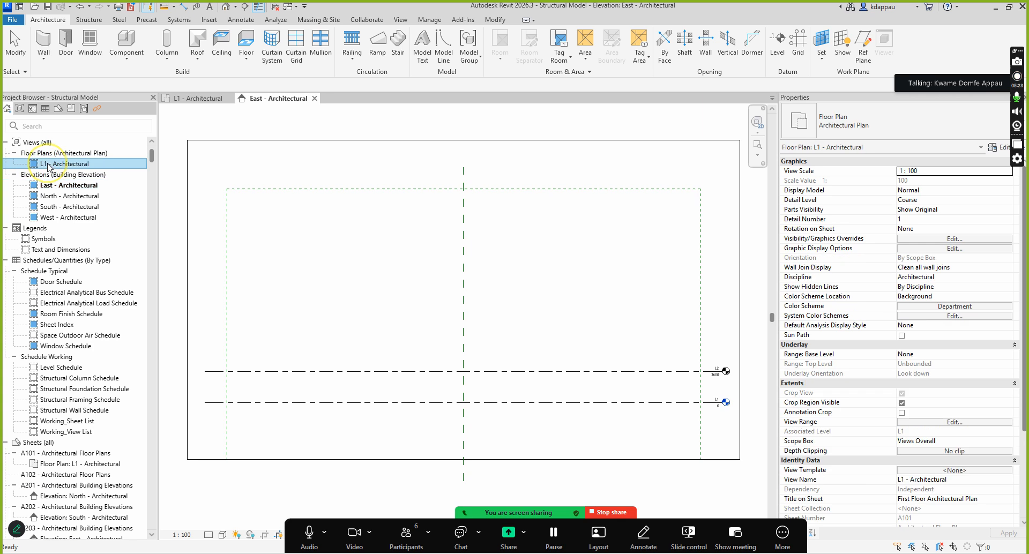
{"action": "key", "text": "Delete"}
{"action": "left_click", "coordinate": [40, 142]}
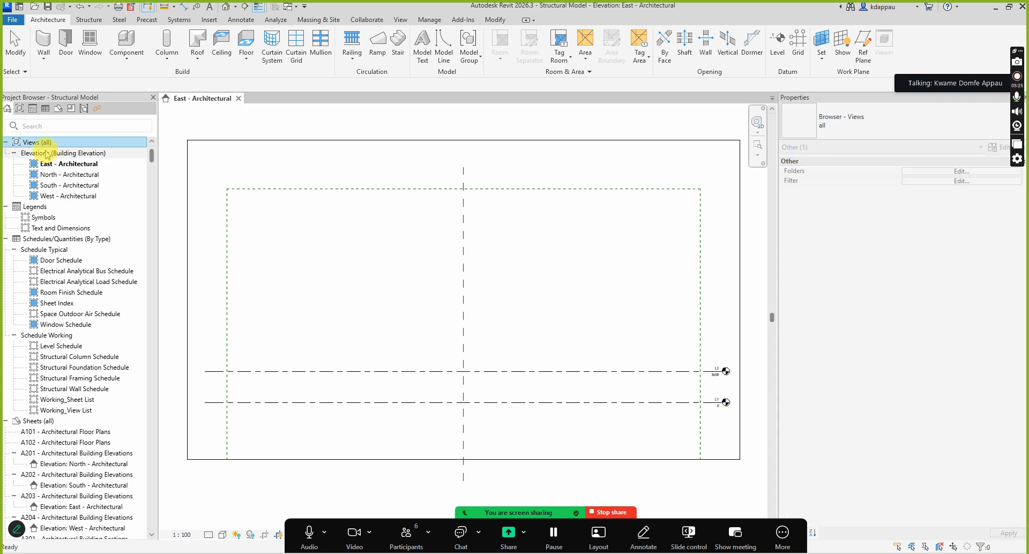
Rename the East elevation view as East - Structural and copy the word Structural for reuse
{"action": "scroll", "coordinate": [308, 315], "scroll_direction": "down", "scroll_amount": 2}
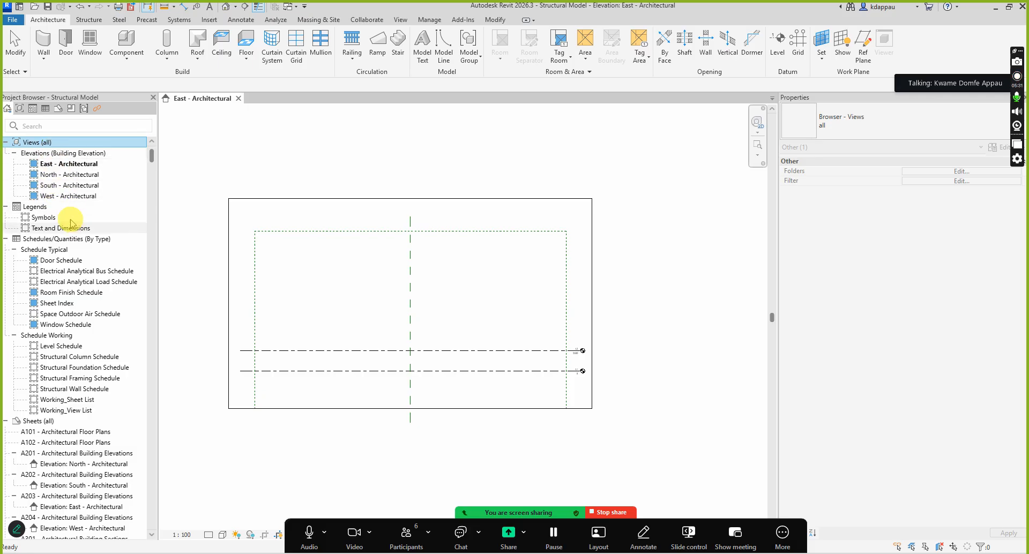
{"action": "left_click", "coordinate": [59, 168]}
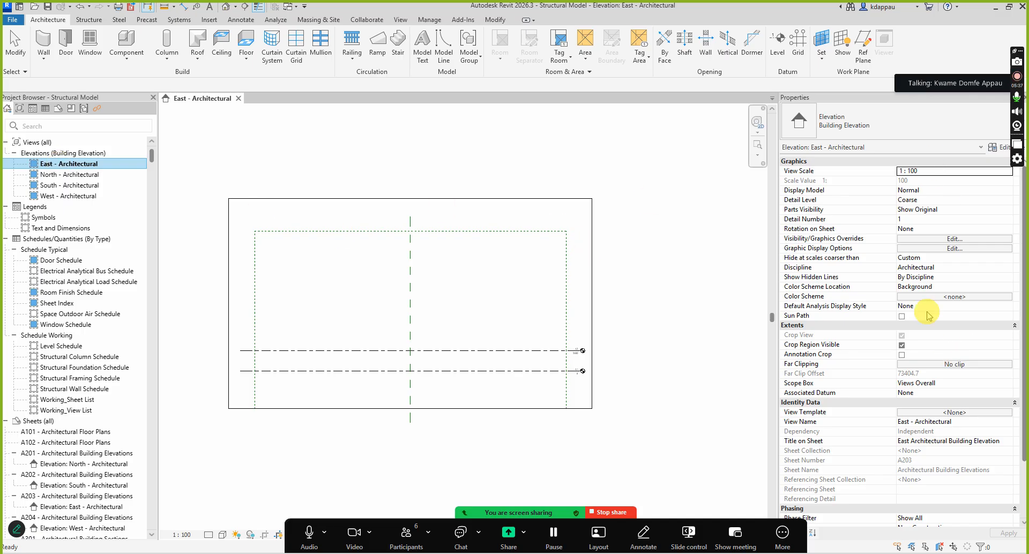
{"action": "left_click", "coordinate": [913, 422]}
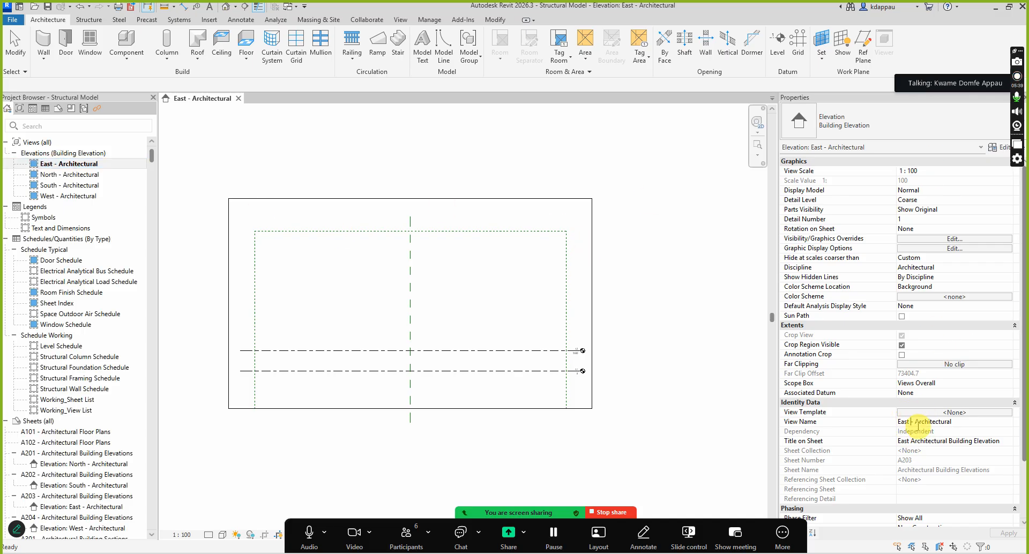
{"action": "left_click_drag", "start_coordinate": [915, 422], "coordinate": [998, 423]}
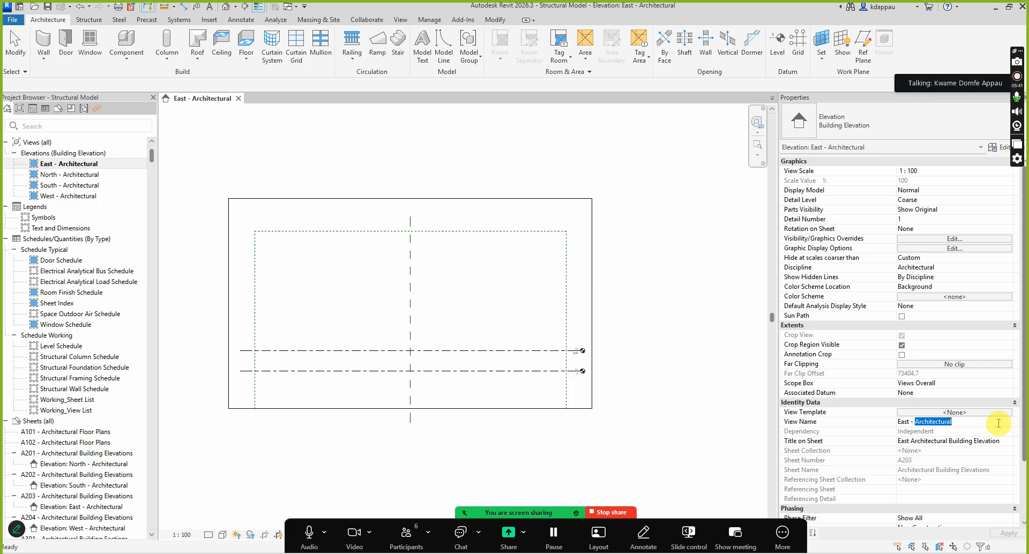
{"action": "type", "text": "Stru"}
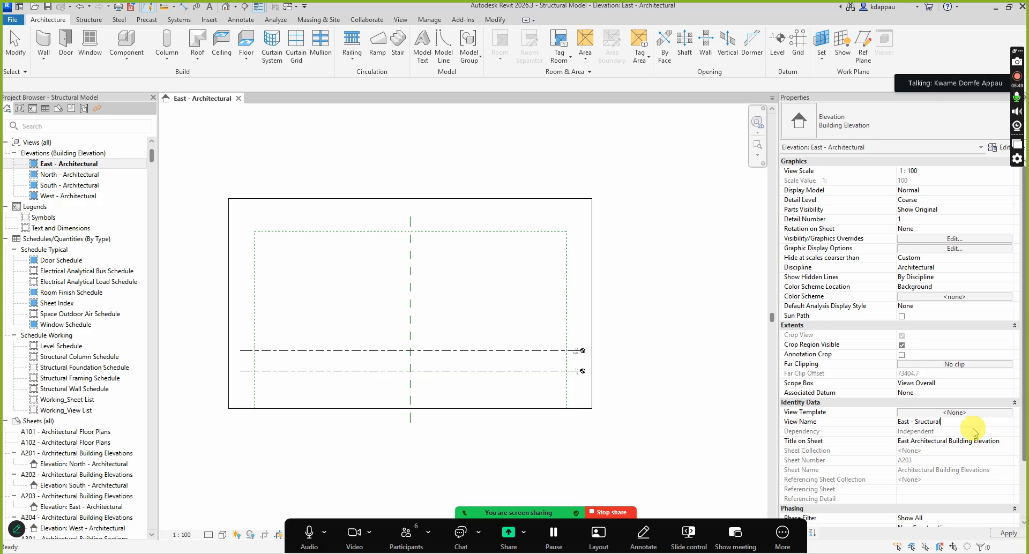
{"action": "left_click", "coordinate": [926, 431]}
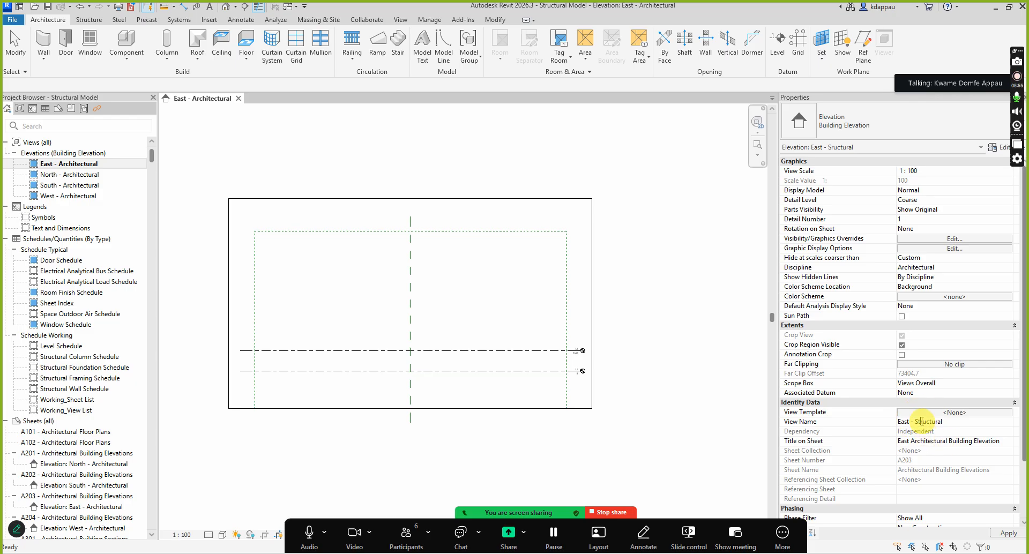
{"action": "left_click_drag", "start_coordinate": [915, 422], "coordinate": [954, 421]}
{"action": "key", "text": "ctrl+c"}
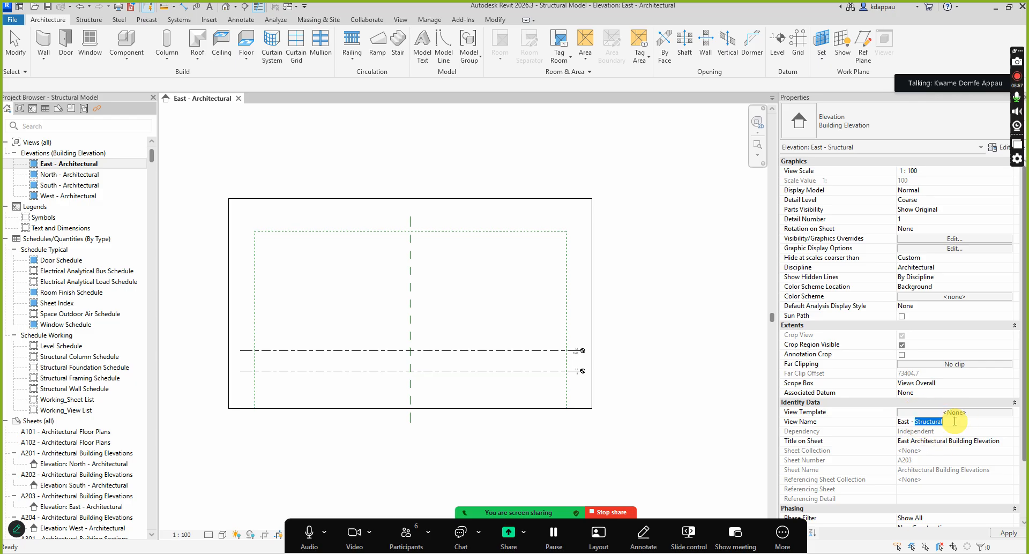
{"action": "key", "text": "Return"}
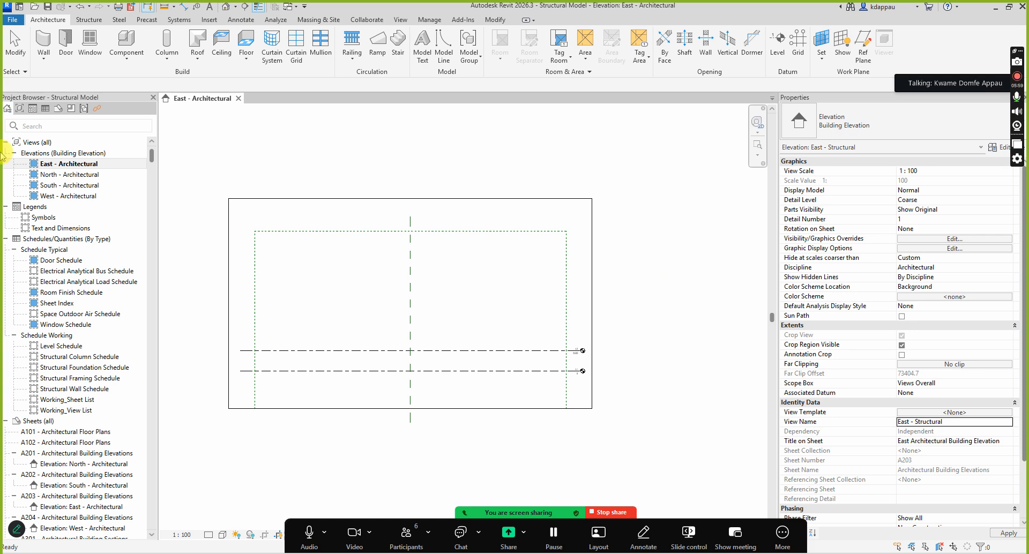
Rename the North elevation view as North - Structural
{"action": "left_click", "coordinate": [58, 176]}
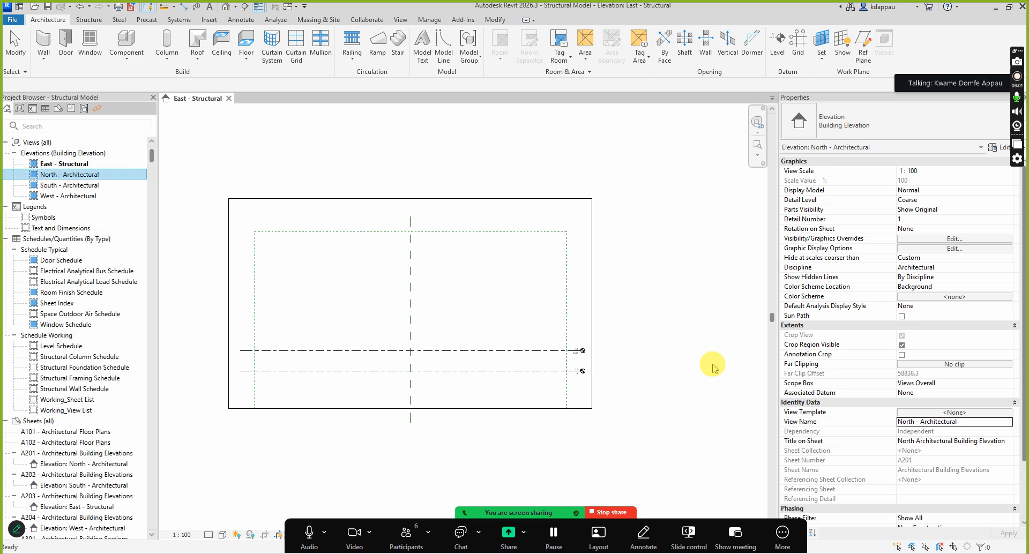
{"action": "left_click", "coordinate": [925, 423]}
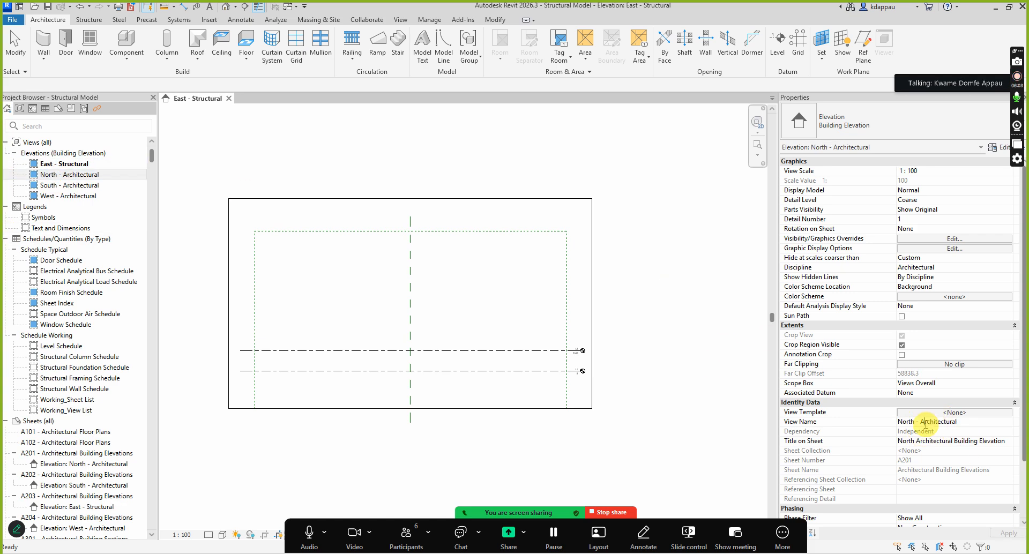
{"action": "left_click_drag", "start_coordinate": [920, 422], "coordinate": [959, 423]}
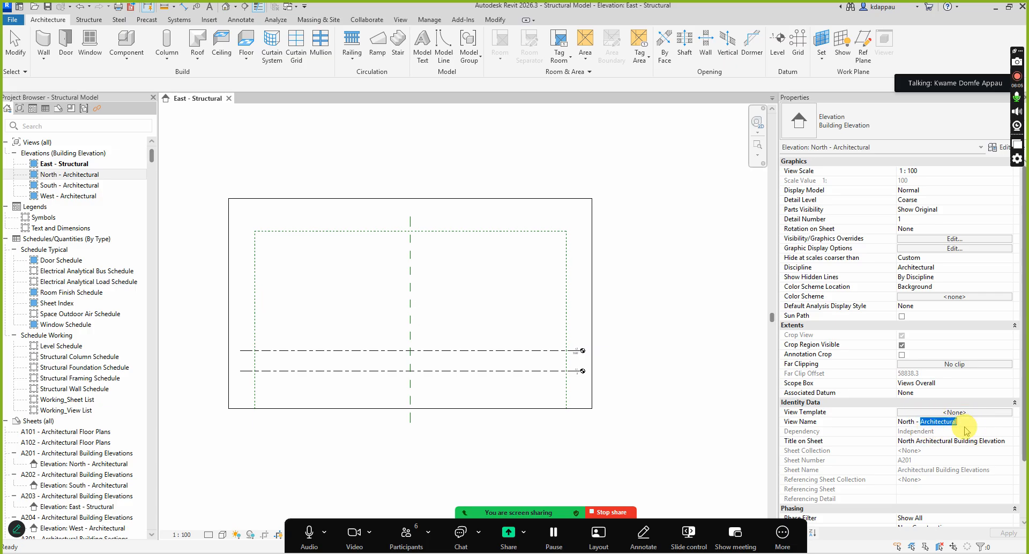
{"action": "key", "text": "Return"}
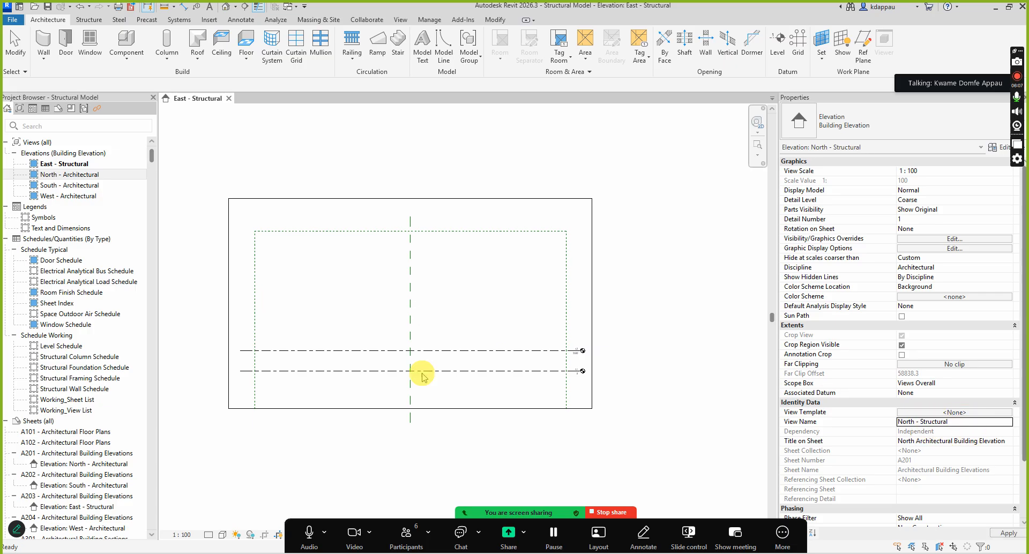
Rename the South elevation view as South - Structural
{"action": "left_click", "coordinate": [62, 186]}
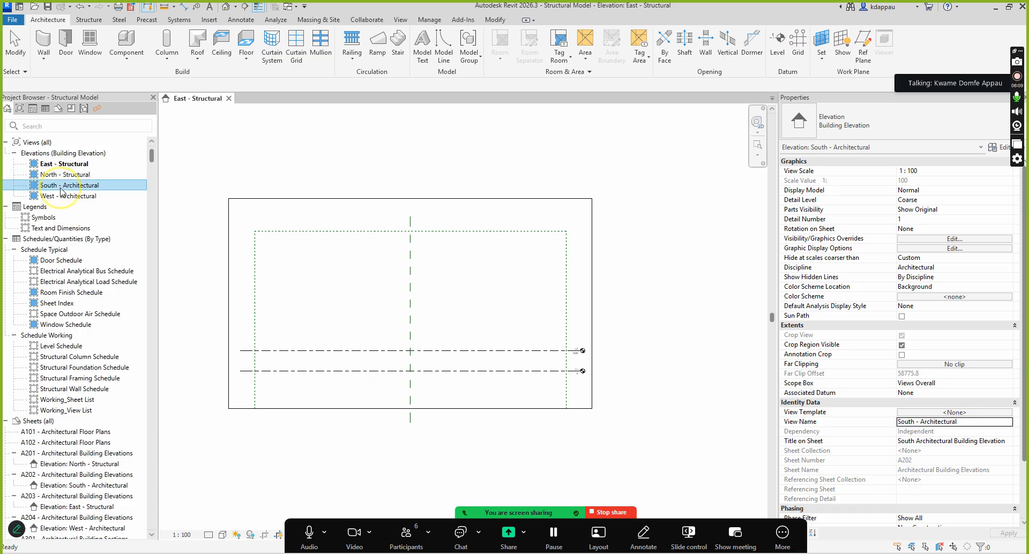
{"action": "left_click_drag", "start_coordinate": [920, 423], "coordinate": [1012, 421]}
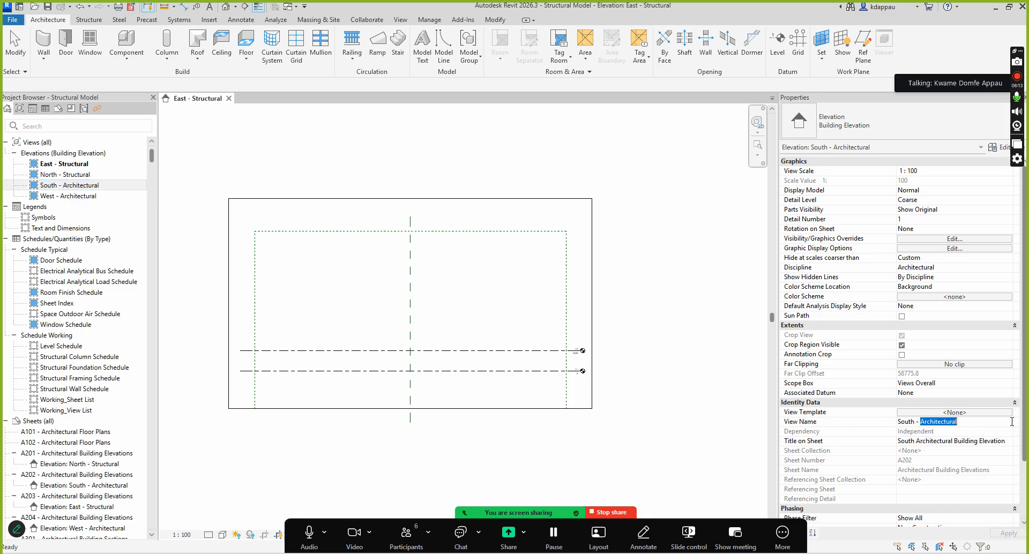
{"action": "key", "text": "ctrl+v"}
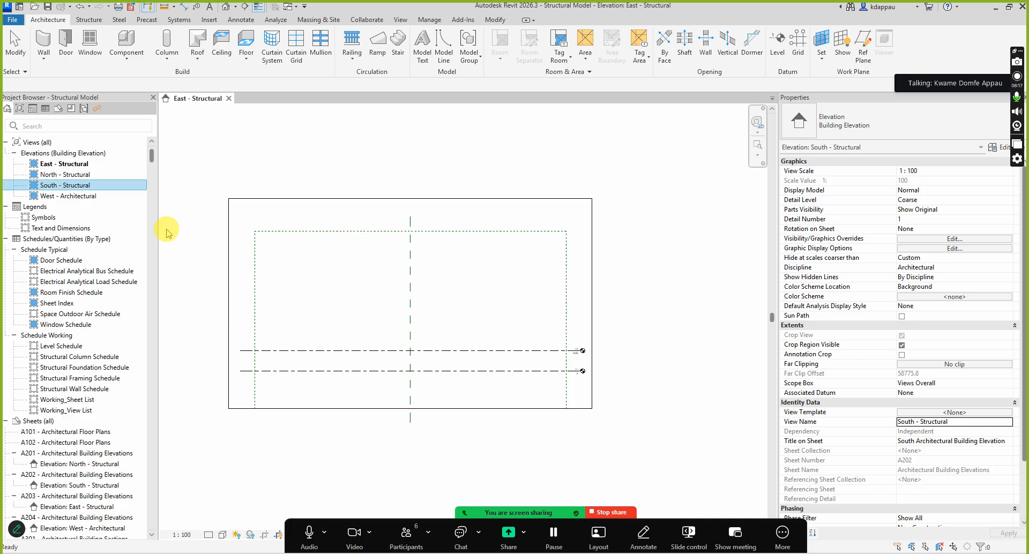
Rename the West elevation view as West - Structural
{"action": "left_click", "coordinate": [67, 196]}
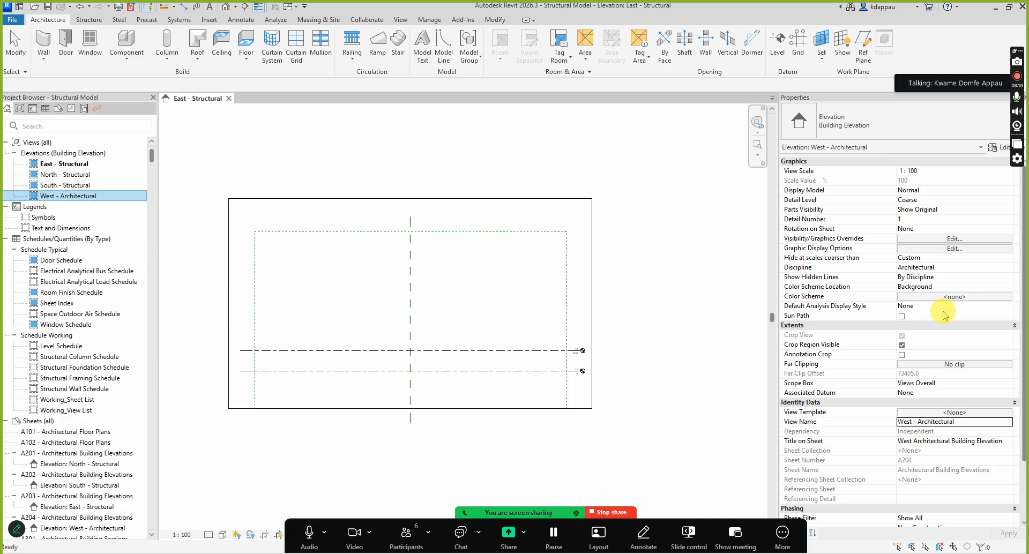
{"action": "left_click", "coordinate": [921, 422]}
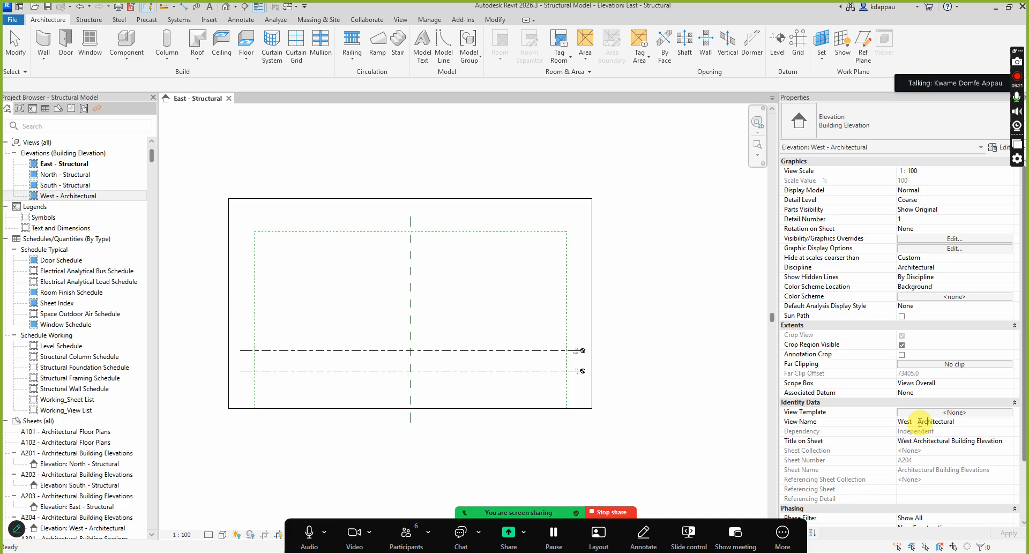
{"action": "left_click_drag", "start_coordinate": [918, 422], "coordinate": [996, 424]}
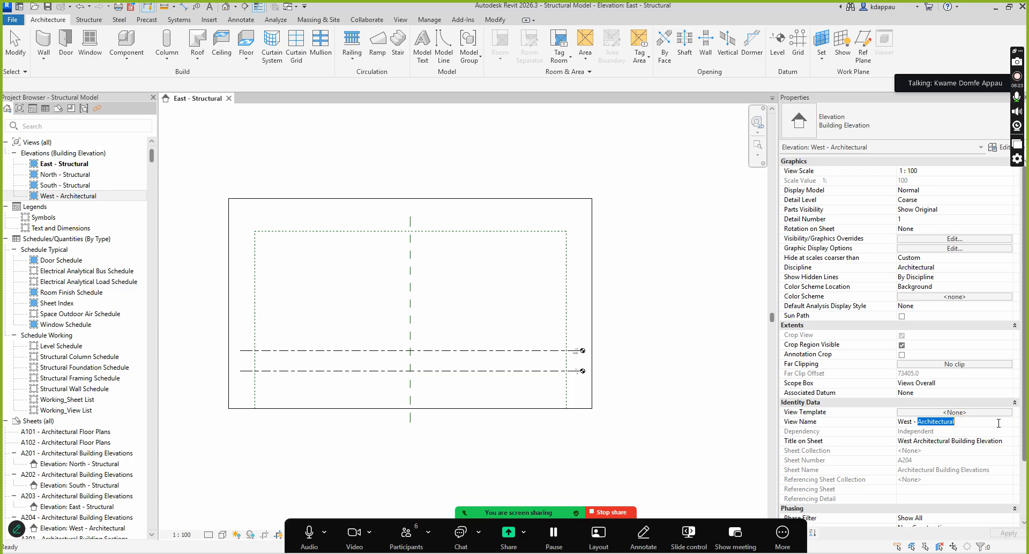
{"action": "type", "text": "Structural"}
{"action": "left_click", "coordinate": [317, 321]}
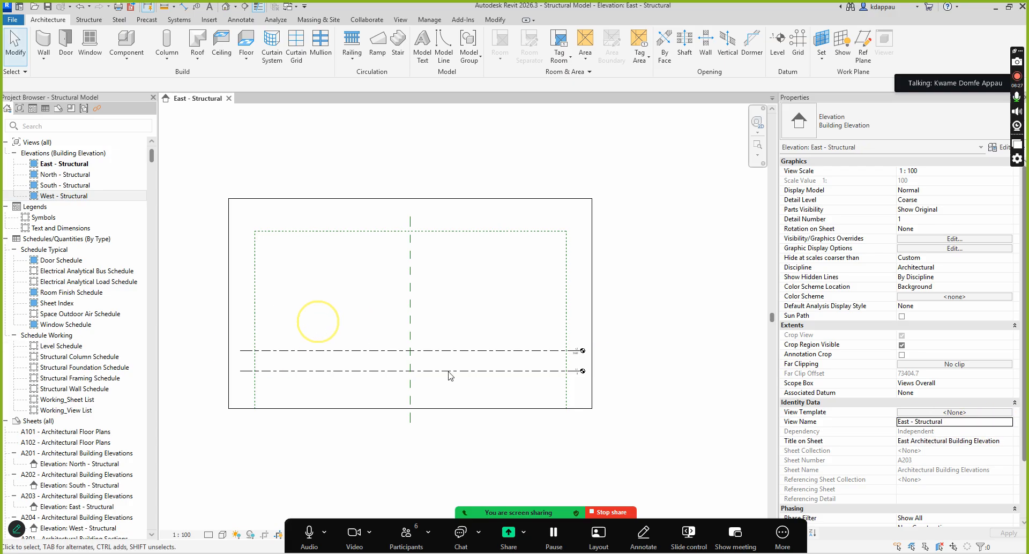
Delete level L2 in the East - Structural elevation
{"action": "scroll", "coordinate": [461, 378], "scroll_direction": "down", "scroll_amount": 3}
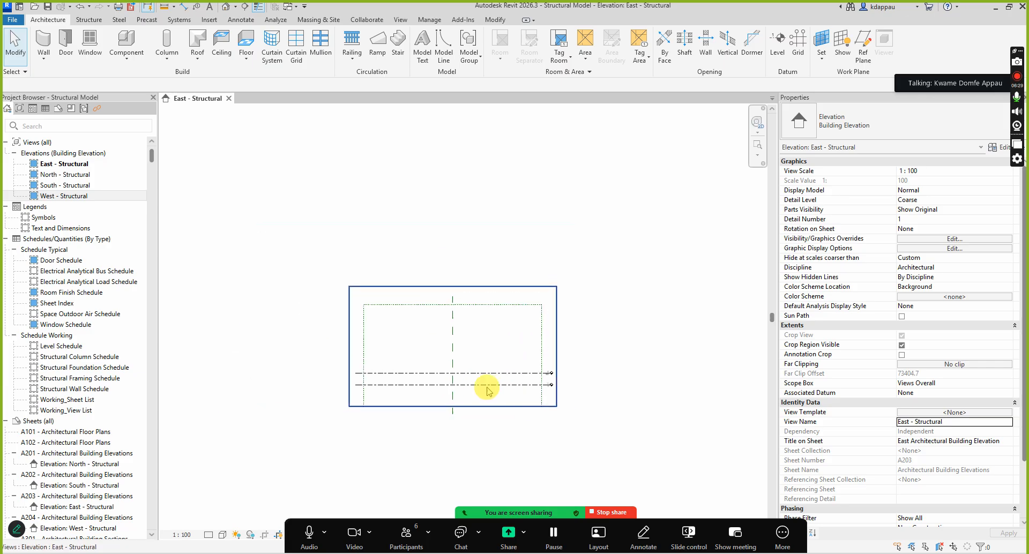
{"action": "scroll", "coordinate": [453, 420], "scroll_direction": "up", "scroll_amount": 1}
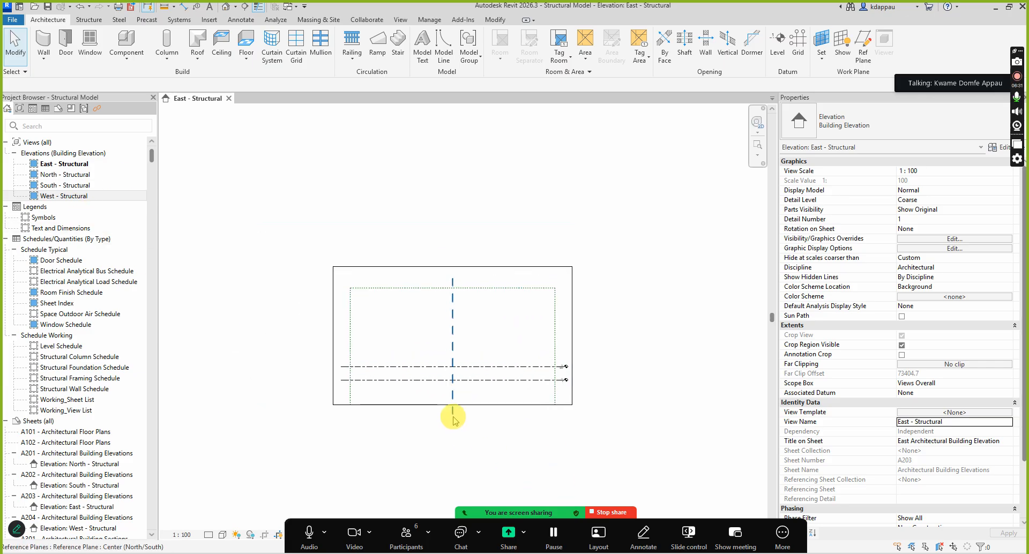
{"action": "scroll", "coordinate": [562, 395], "scroll_direction": "up", "scroll_amount": 5}
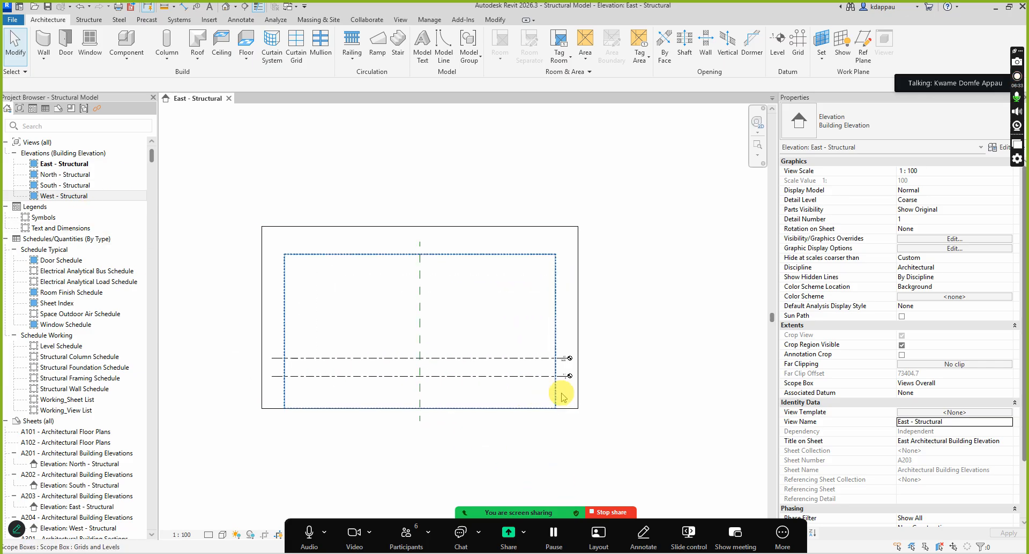
{"action": "scroll", "coordinate": [563, 357], "scroll_direction": "up", "scroll_amount": 3}
{"action": "scroll", "coordinate": [517, 421], "scroll_direction": "down", "scroll_amount": 3}
{"action": "scroll", "coordinate": [541, 353], "scroll_direction": "up", "scroll_amount": 1}
{"action": "scroll", "coordinate": [516, 451], "scroll_direction": "up", "scroll_amount": 3}
{"action": "scroll", "coordinate": [500, 308], "scroll_direction": "up", "scroll_amount": 3}
{"action": "scroll", "coordinate": [503, 311], "scroll_direction": "down", "scroll_amount": 5}
{"action": "left_click", "coordinate": [433, 316]}
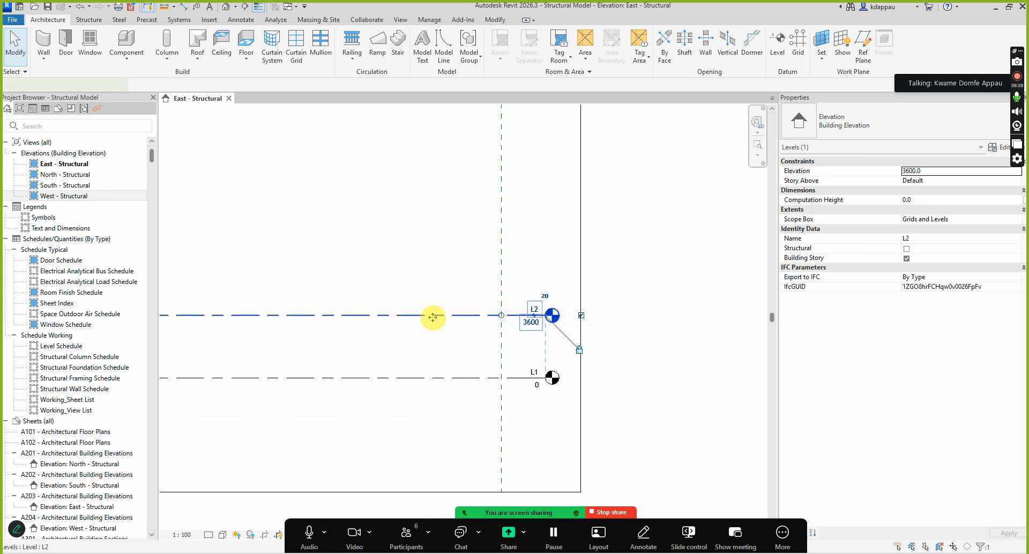
{"action": "key", "text": "Delete"}
Rename the remaining level L1 as Ground Level in the East - Structural elevation
{"action": "scroll", "coordinate": [513, 375], "scroll_direction": "down", "scroll_amount": 2}
{"action": "scroll", "coordinate": [510, 329], "scroll_direction": "up", "scroll_amount": 5}
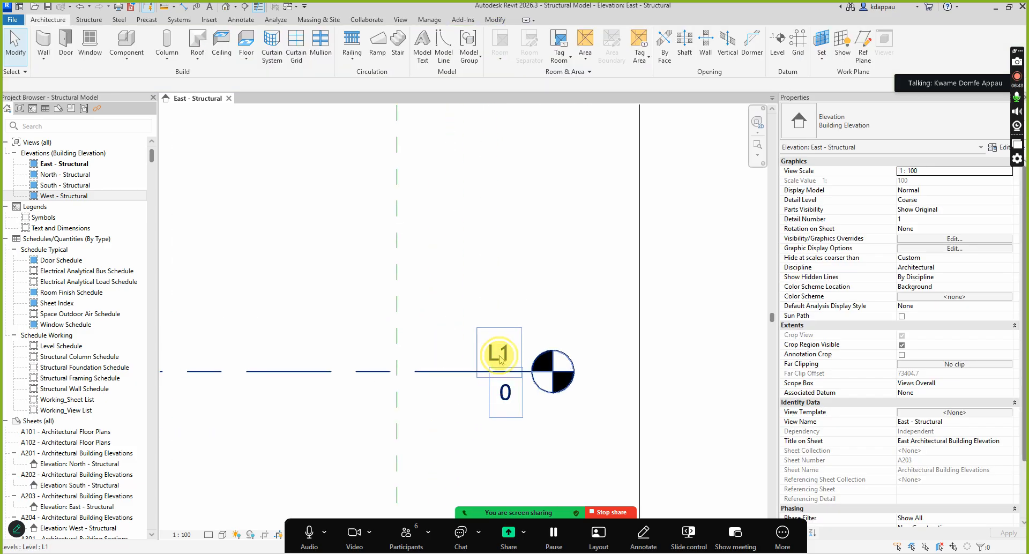
{"action": "left_click", "coordinate": [498, 351]}
{"action": "left_click", "coordinate": [499, 353]}
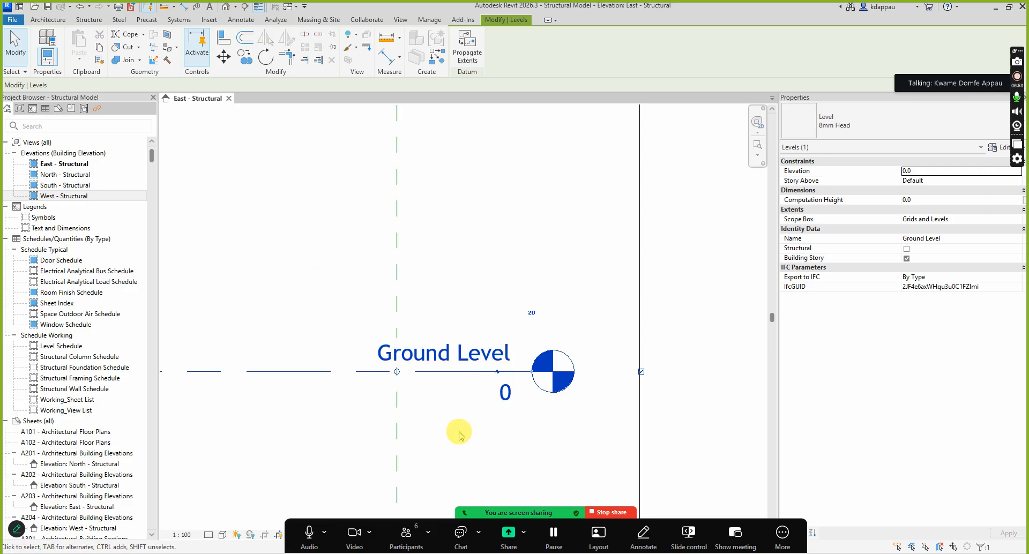
{"action": "scroll", "coordinate": [515, 375], "scroll_direction": "down", "scroll_amount": 5}
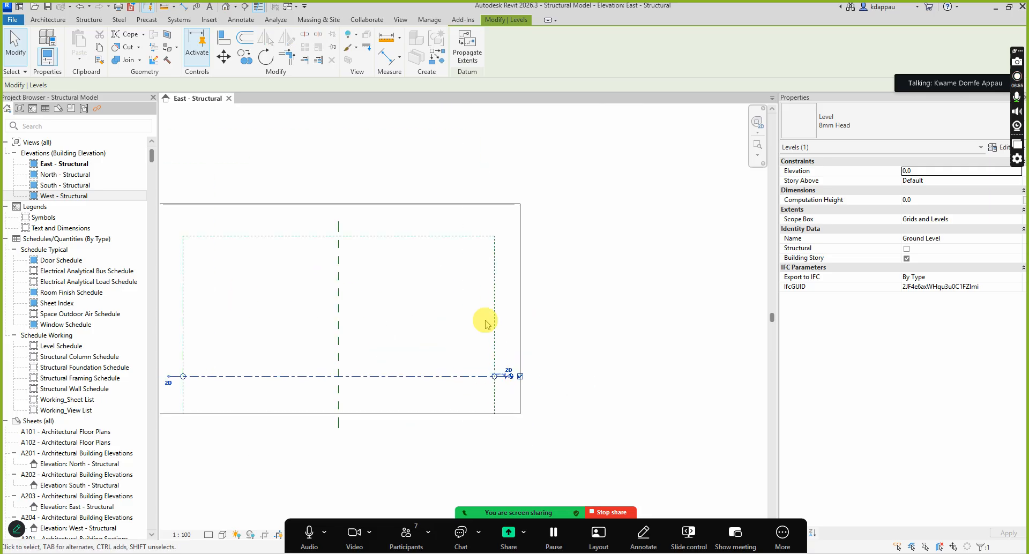
{"action": "left_click", "coordinate": [426, 360]}
Create a new floor plan view of the Architectural Plan type for Ground Level
{"action": "scroll", "coordinate": [509, 378], "scroll_direction": "up", "scroll_amount": 2}
{"action": "scroll", "coordinate": [500, 375], "scroll_direction": "up", "scroll_amount": 4}
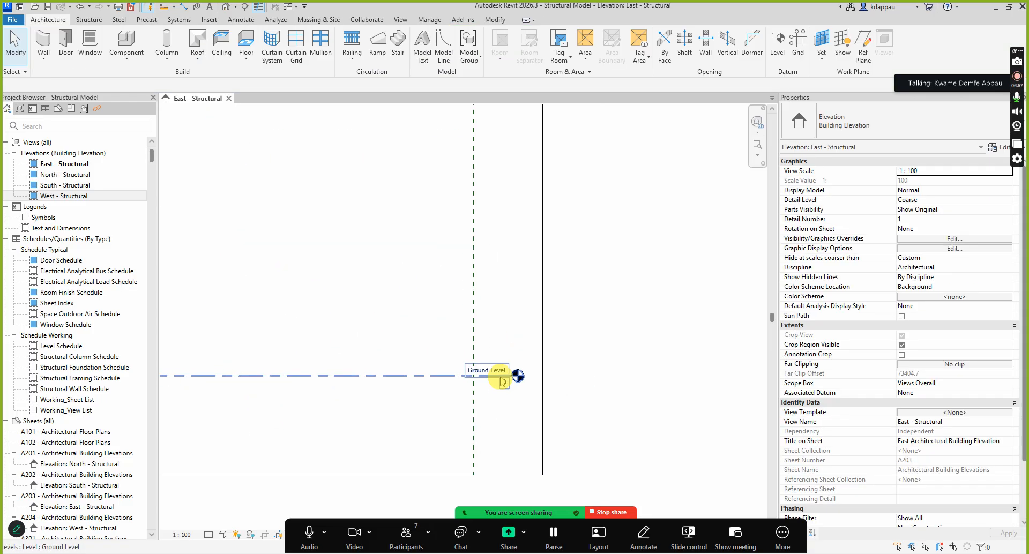
{"action": "scroll", "coordinate": [539, 363], "scroll_direction": "down", "scroll_amount": 7}
{"action": "scroll", "coordinate": [479, 358], "scroll_direction": "up", "scroll_amount": 2}
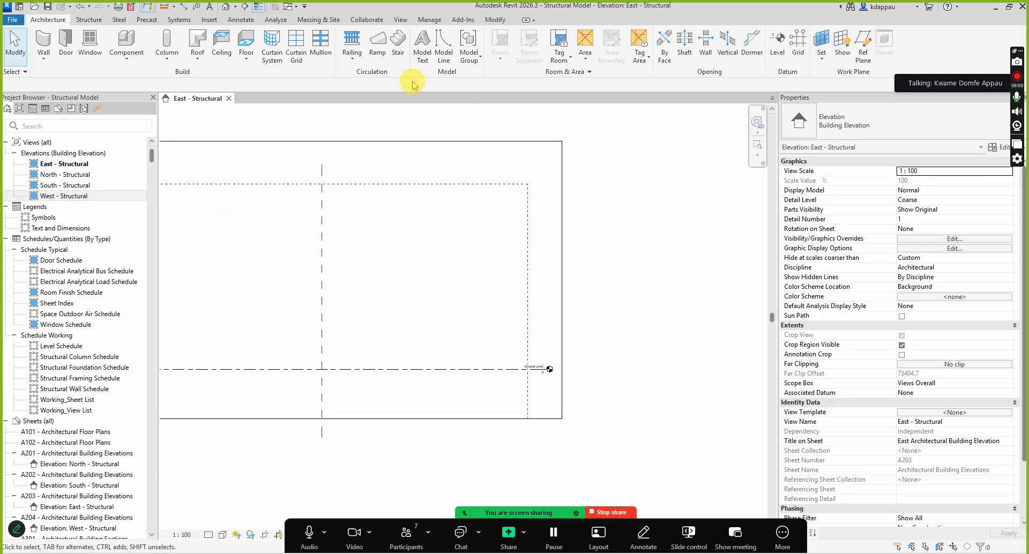
{"action": "left_click", "coordinate": [400, 20]}
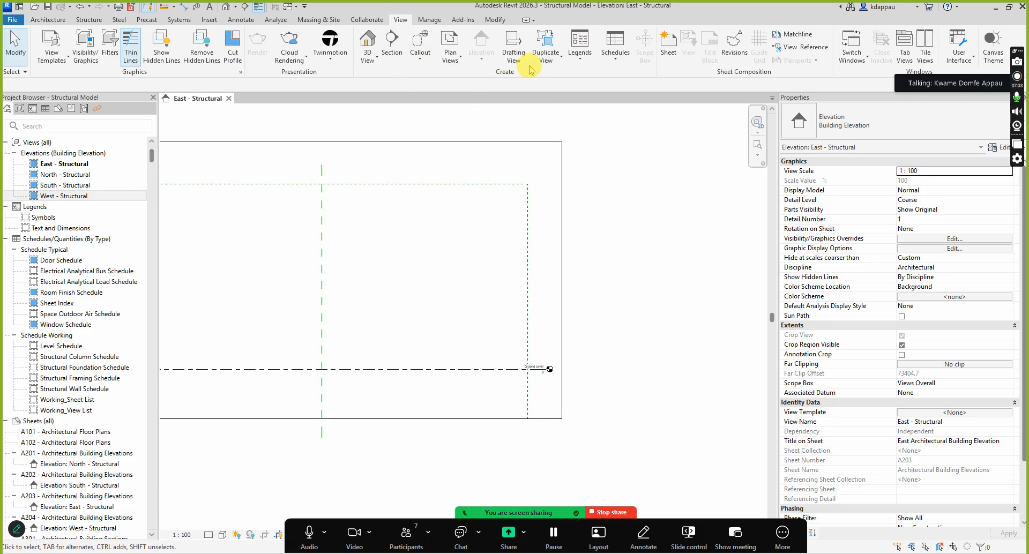
{"action": "left_click", "coordinate": [450, 60]}
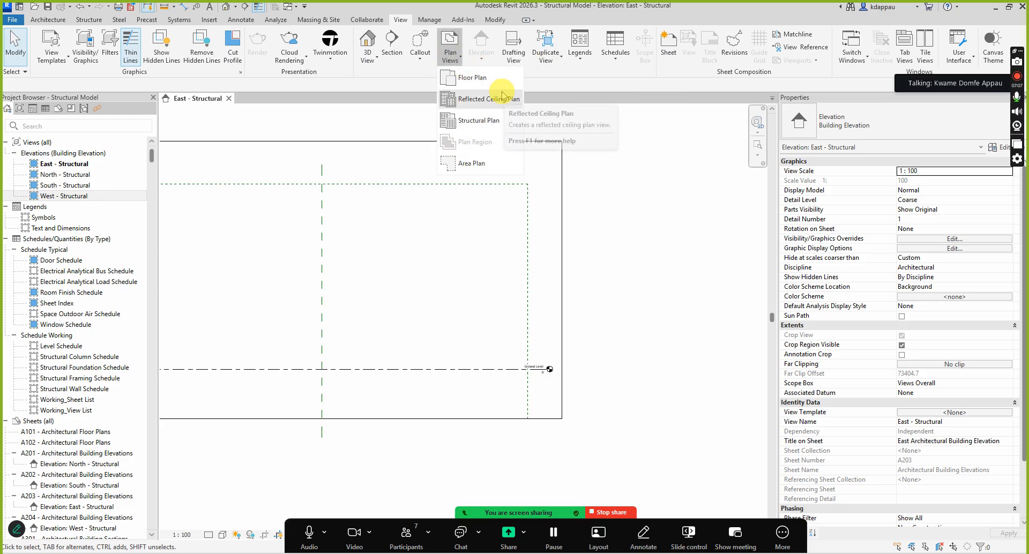
{"action": "left_click", "coordinate": [470, 81]}
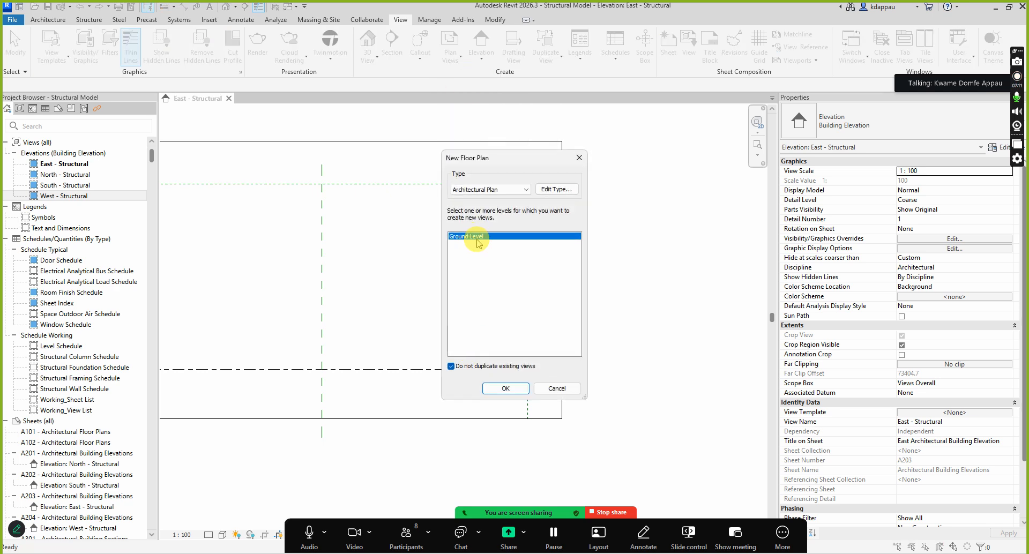
{"action": "left_click", "coordinate": [505, 389]}
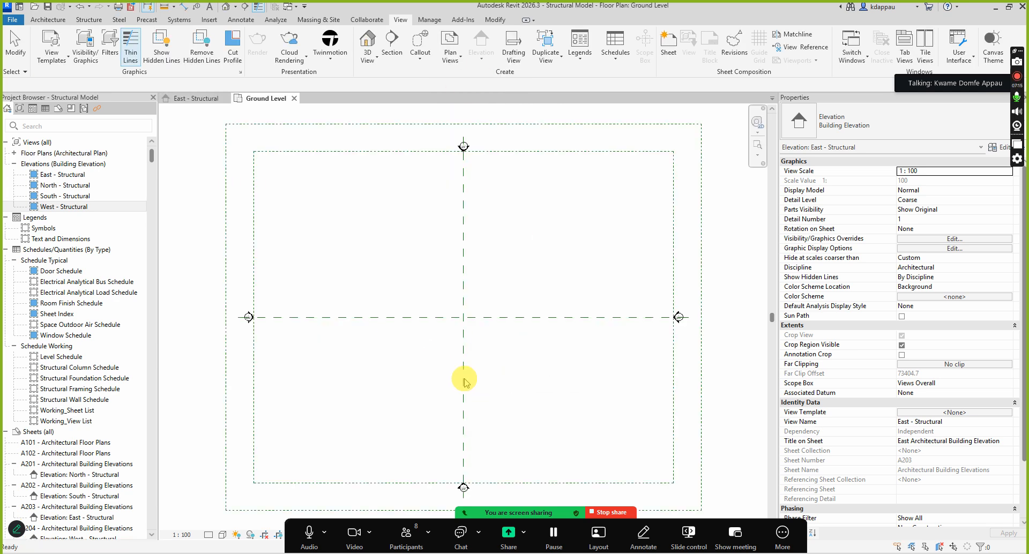
{"action": "scroll", "coordinate": [455, 375], "scroll_direction": "down", "scroll_amount": 3}
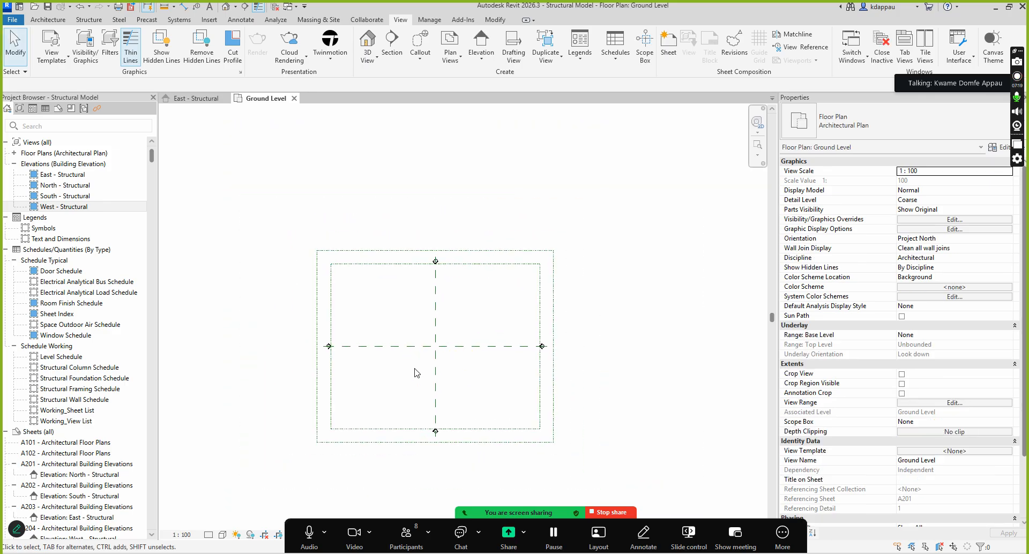
{"action": "scroll", "coordinate": [447, 367], "scroll_direction": "up", "scroll_amount": 1}
{"action": "scroll", "coordinate": [396, 362], "scroll_direction": "down", "scroll_amount": 1}
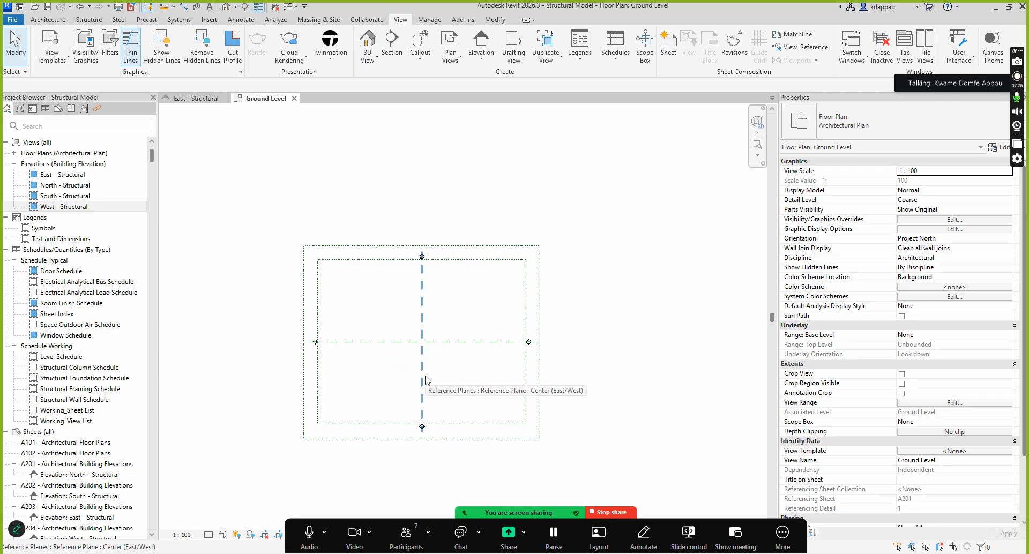
{"action": "scroll", "coordinate": [426, 372], "scroll_direction": "up", "scroll_amount": 2}
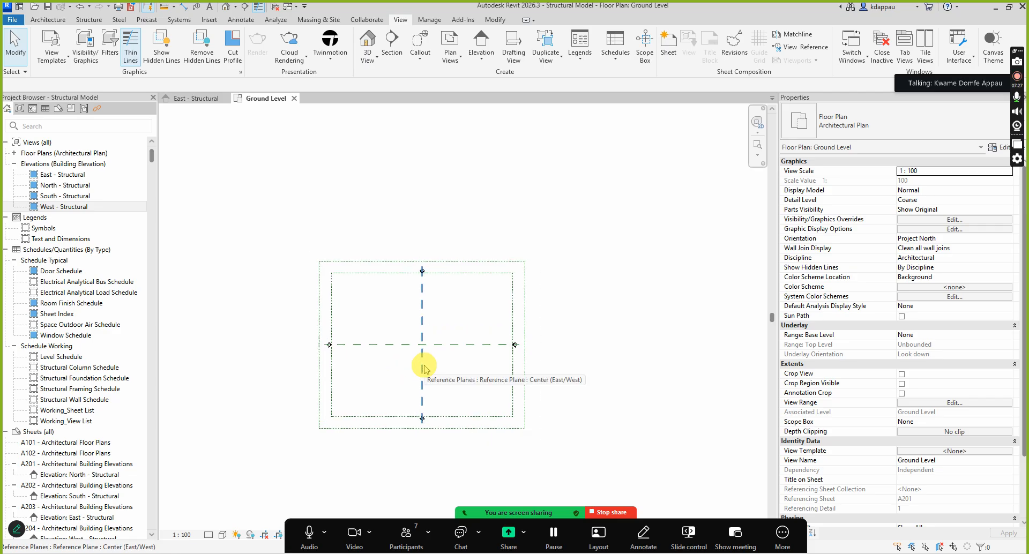
{"action": "scroll", "coordinate": [426, 371], "scroll_direction": "up", "scroll_amount": 1}
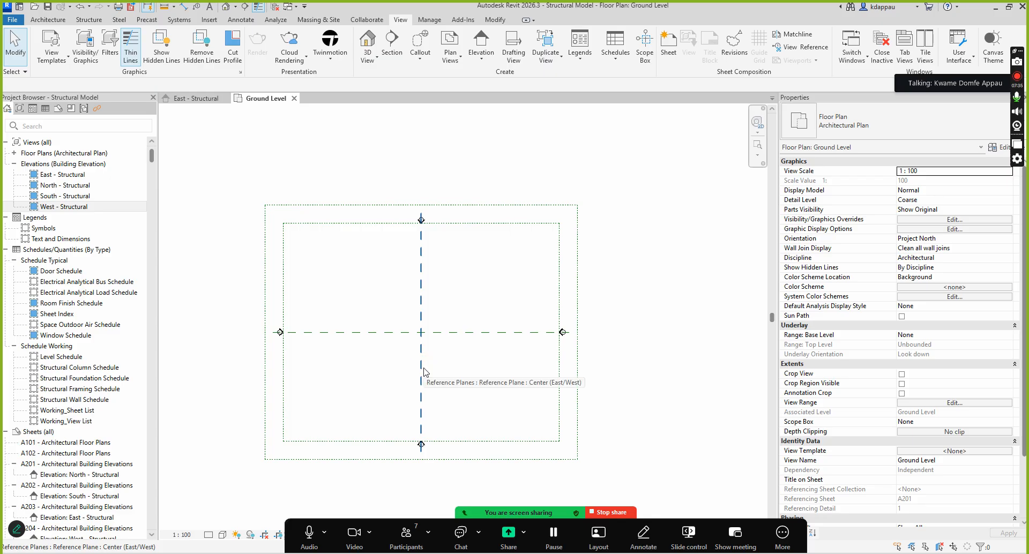
{"action": "left_click", "coordinate": [424, 369]}
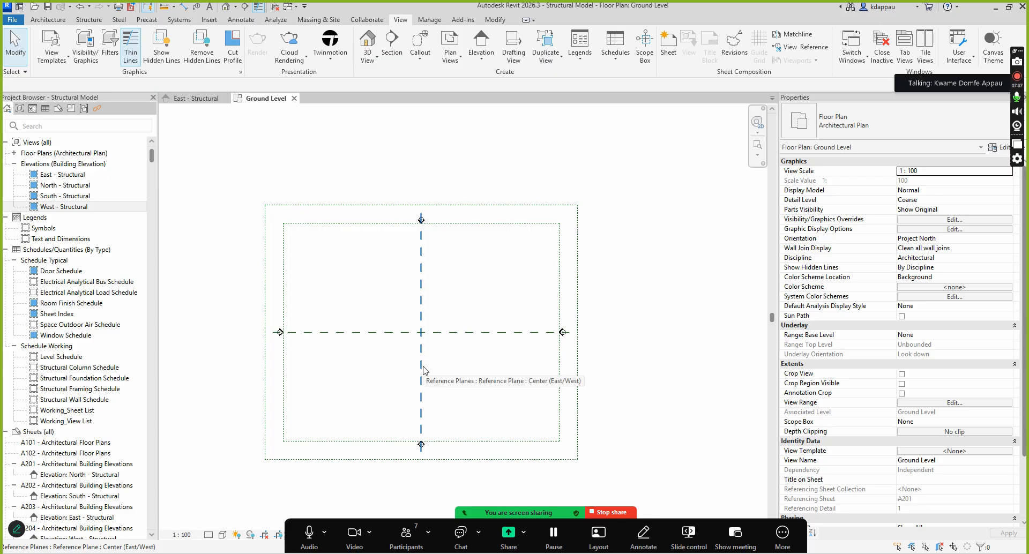
{"action": "left_click", "coordinate": [423, 369]}
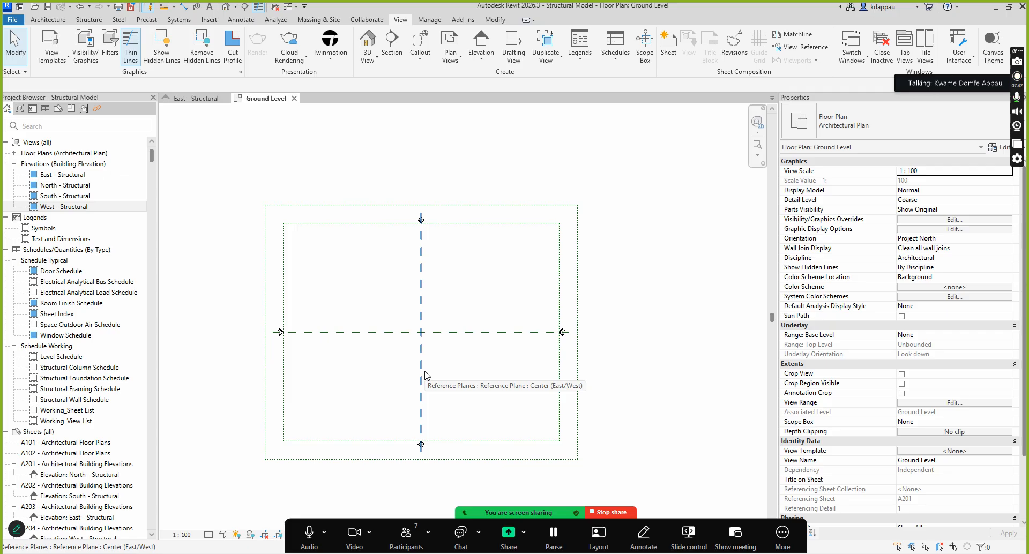
Collapse the Views, Legends, Schedules/Quantities, Sheets and Families branches of the project browser
{"action": "double_click", "coordinate": [16, 142]}
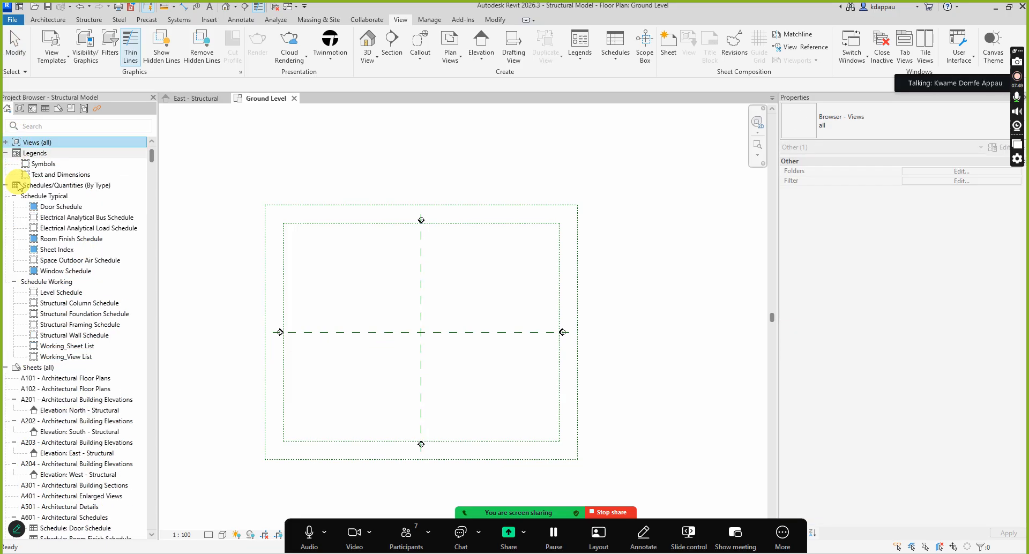
{"action": "left_click", "coordinate": [6, 155]}
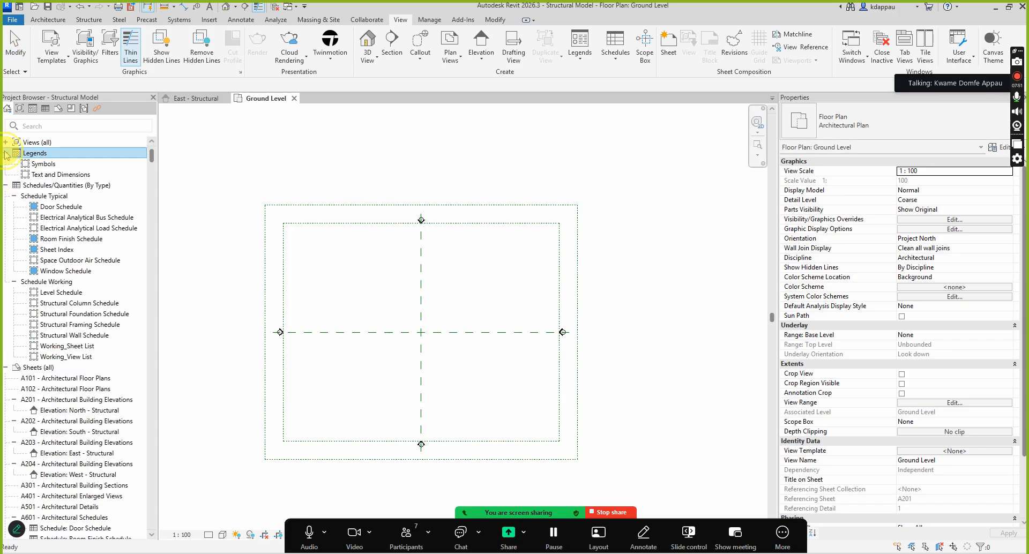
{"action": "left_click", "coordinate": [6, 153]}
{"action": "left_click", "coordinate": [5, 164]}
{"action": "left_click", "coordinate": [6, 174]}
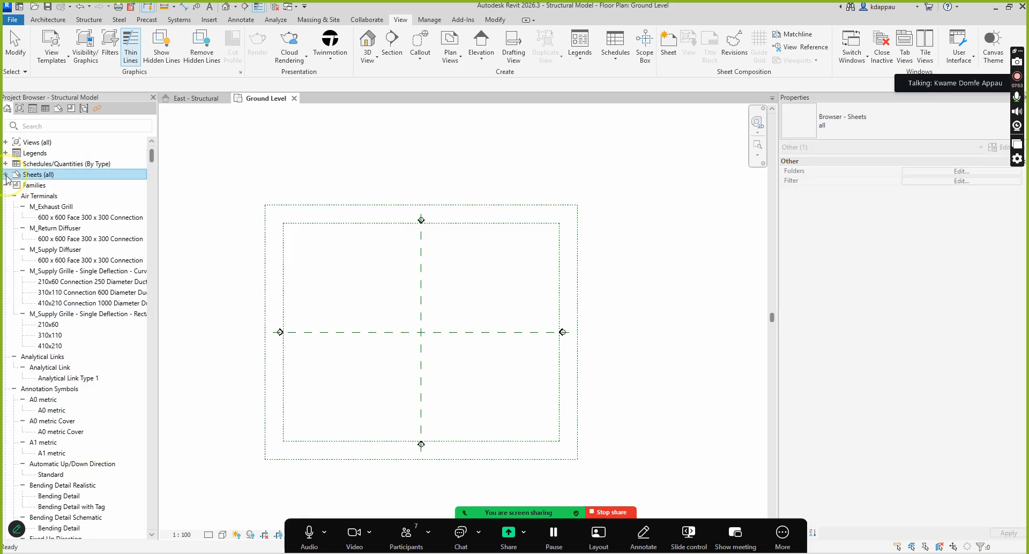
{"action": "double_click", "coordinate": [33, 185]}
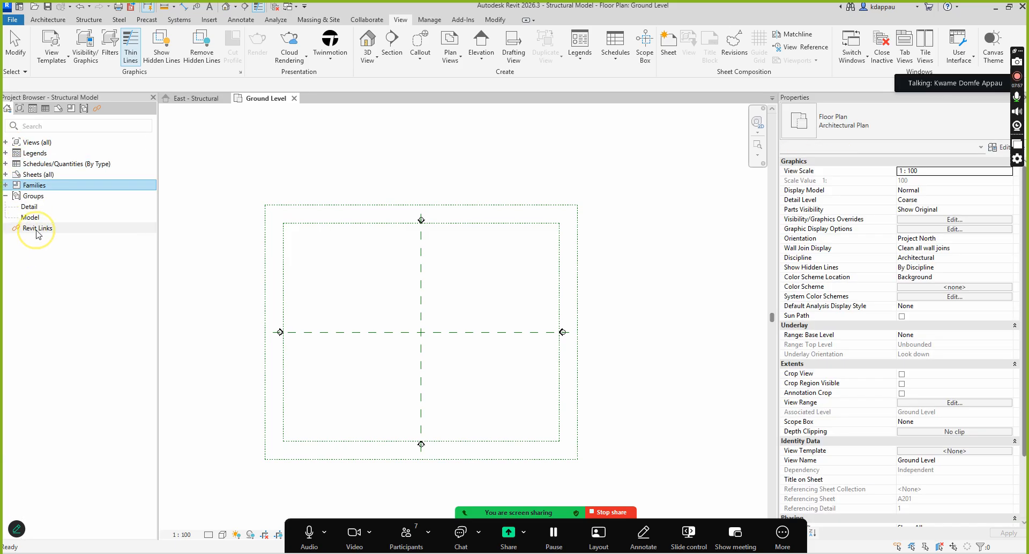
{"action": "left_click", "coordinate": [37, 230]}
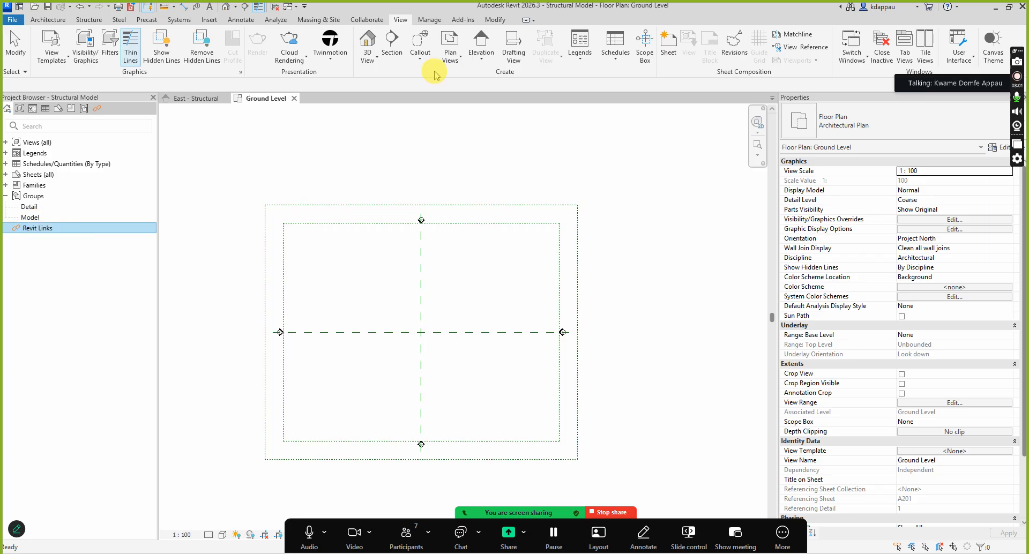
{"action": "left_click", "coordinate": [433, 21]}
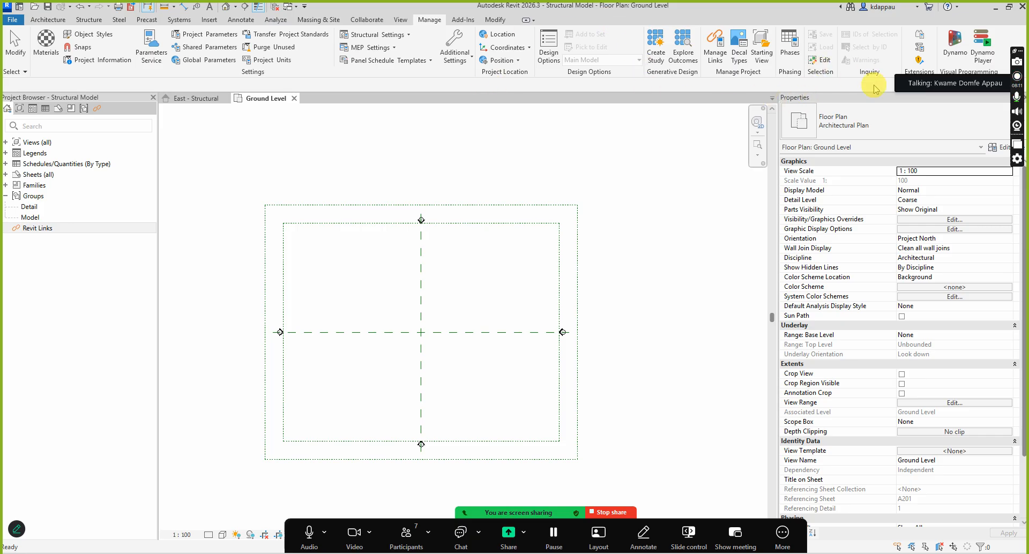
{"action": "left_click", "coordinate": [402, 20]}
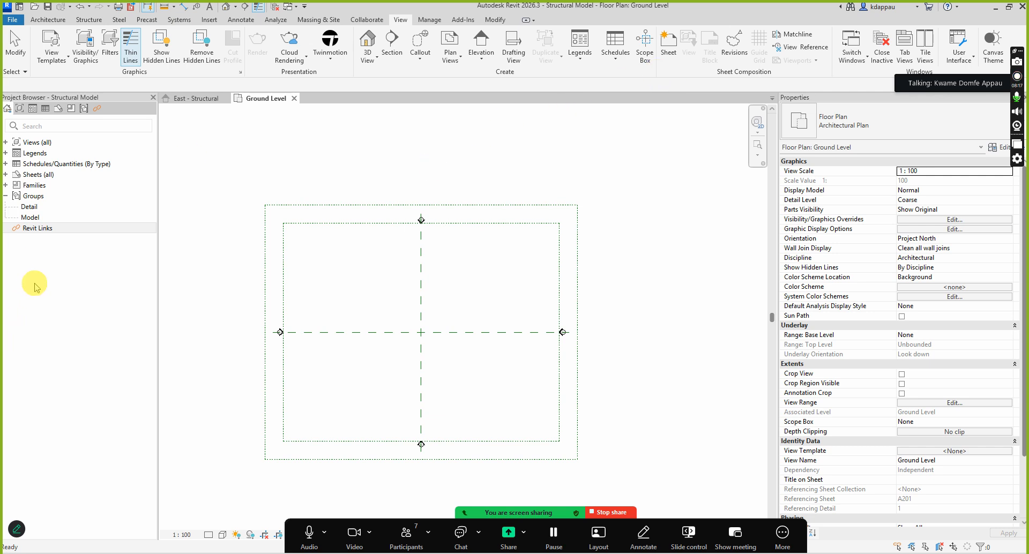
{"action": "left_click", "coordinate": [36, 229]}
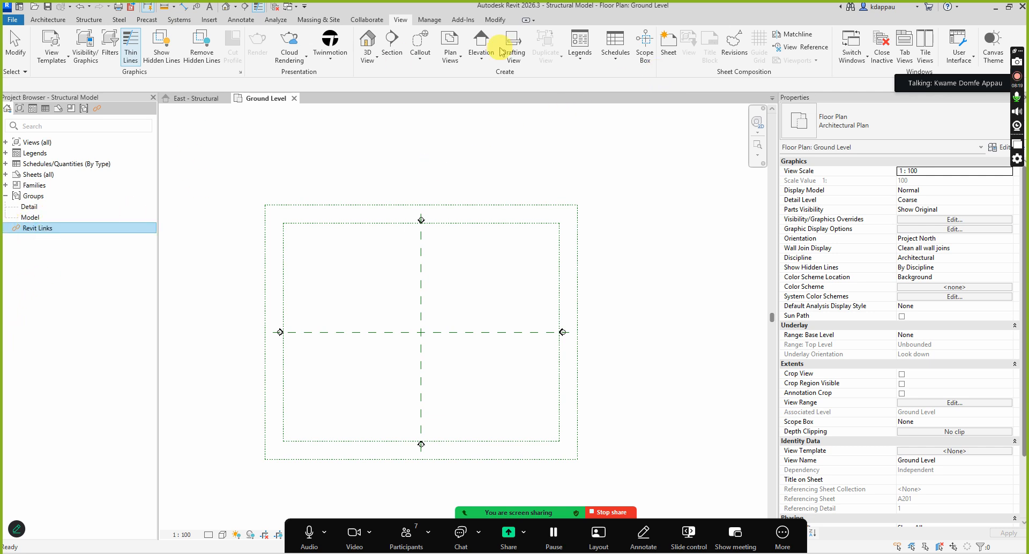
{"action": "left_click", "coordinate": [429, 19]}
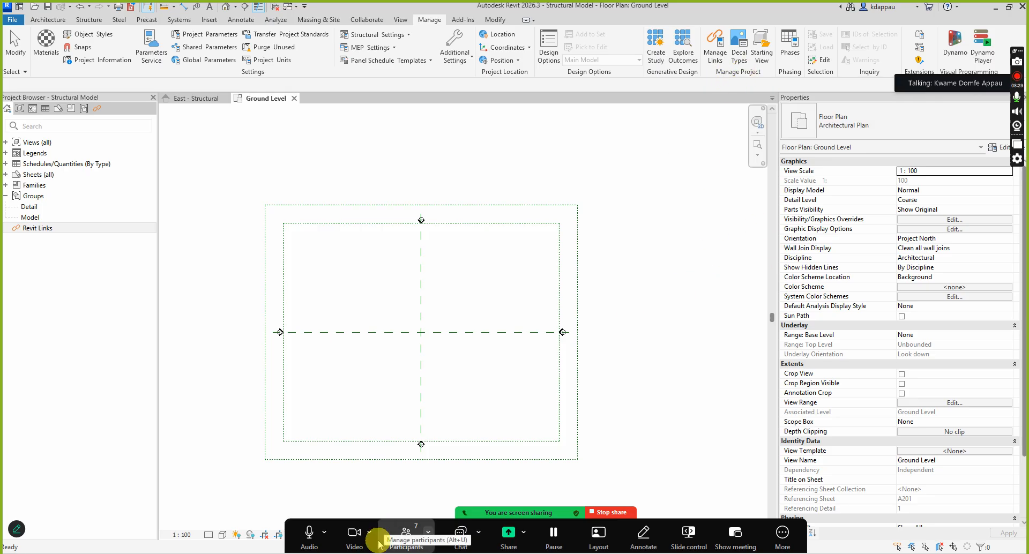
Search Windows for the Magnifier and launch it over the Revit project
{"action": "key", "text": "super"}
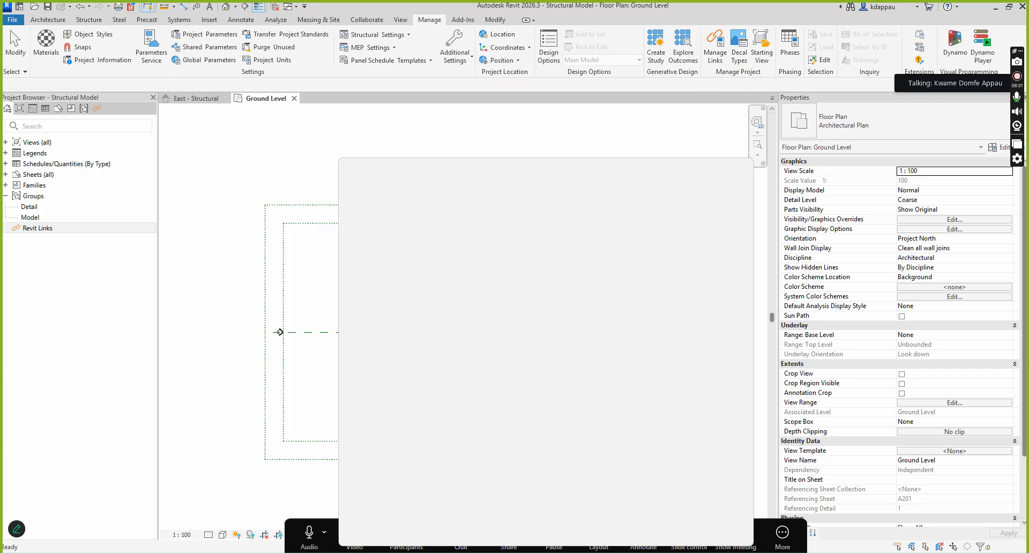
{"action": "type", "text": "mag"}
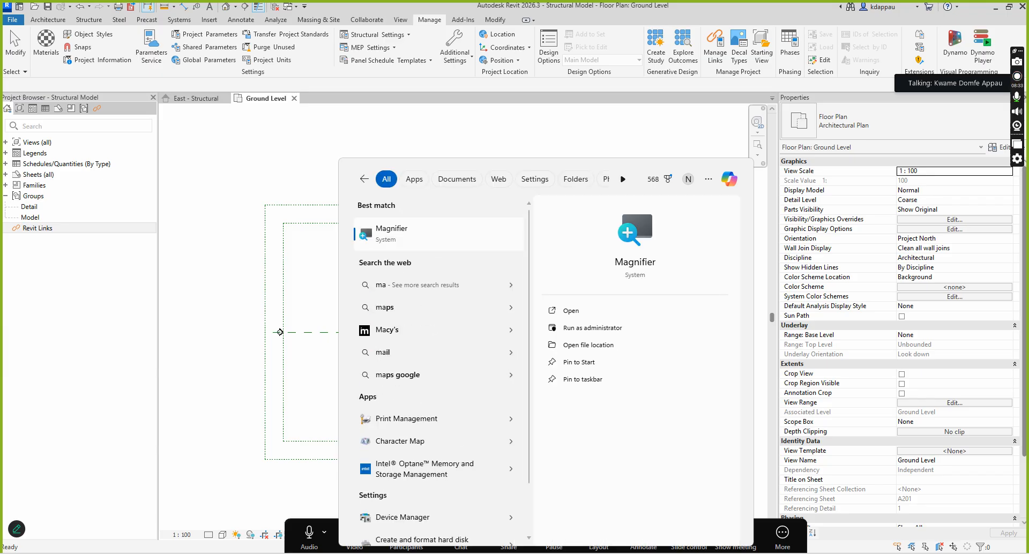
{"action": "left_click", "coordinate": [404, 236]}
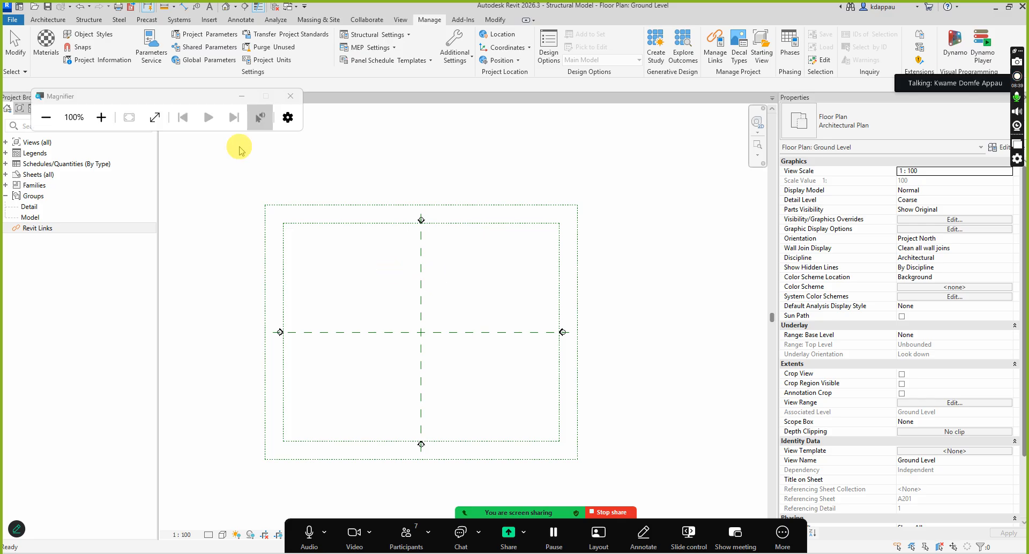
Review the project's links in the Manage Links dialog and close it without adding anything
{"action": "left_click", "coordinate": [102, 116]}
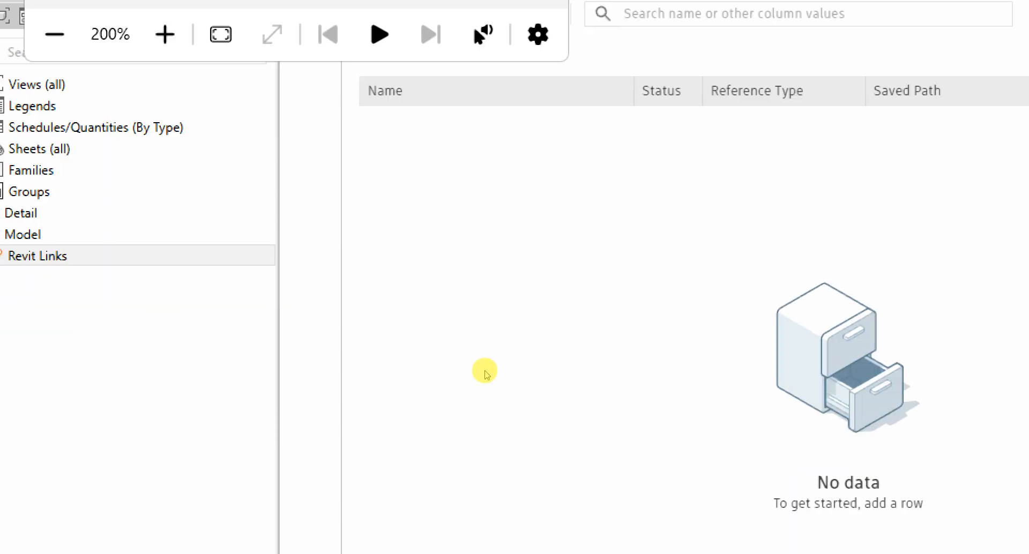
{"action": "left_click", "coordinate": [54, 34]}
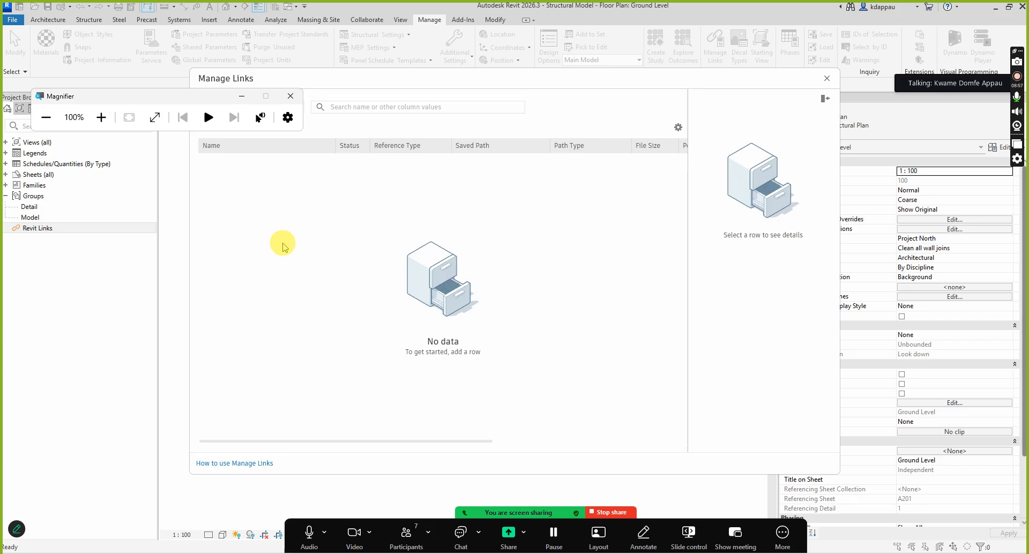
{"action": "left_click_drag", "start_coordinate": [391, 84], "coordinate": [439, 119]}
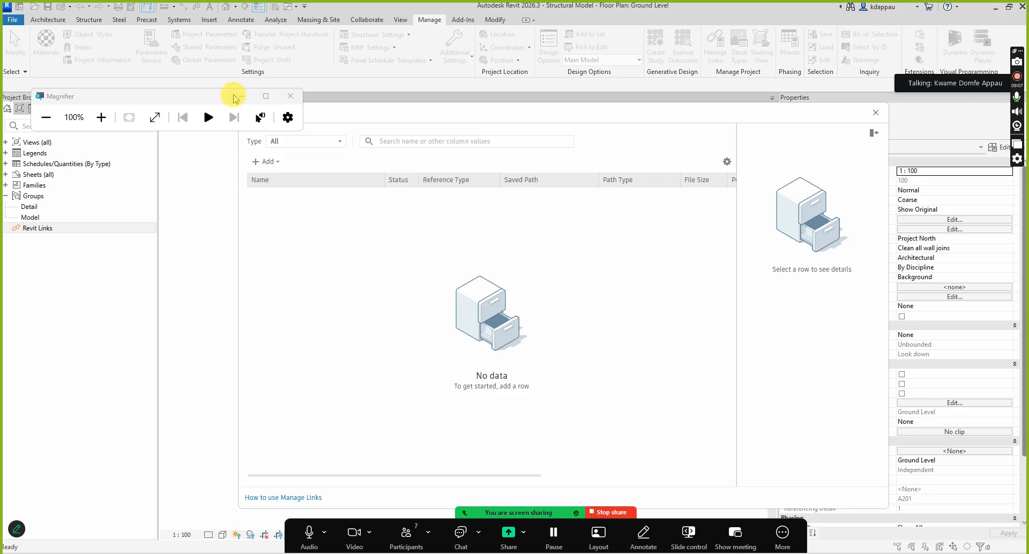
{"action": "left_click", "coordinate": [238, 97]}
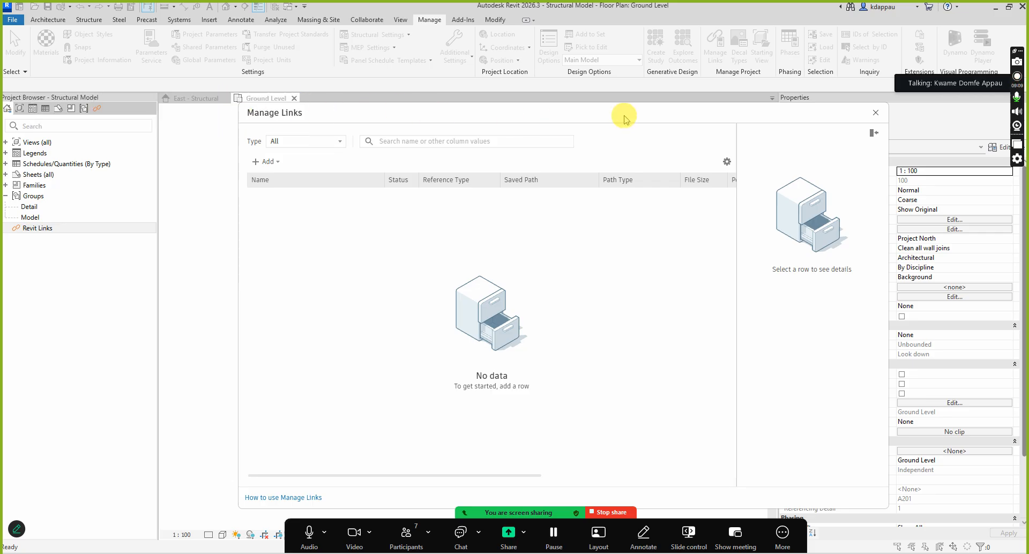
{"action": "left_click", "coordinate": [876, 113]}
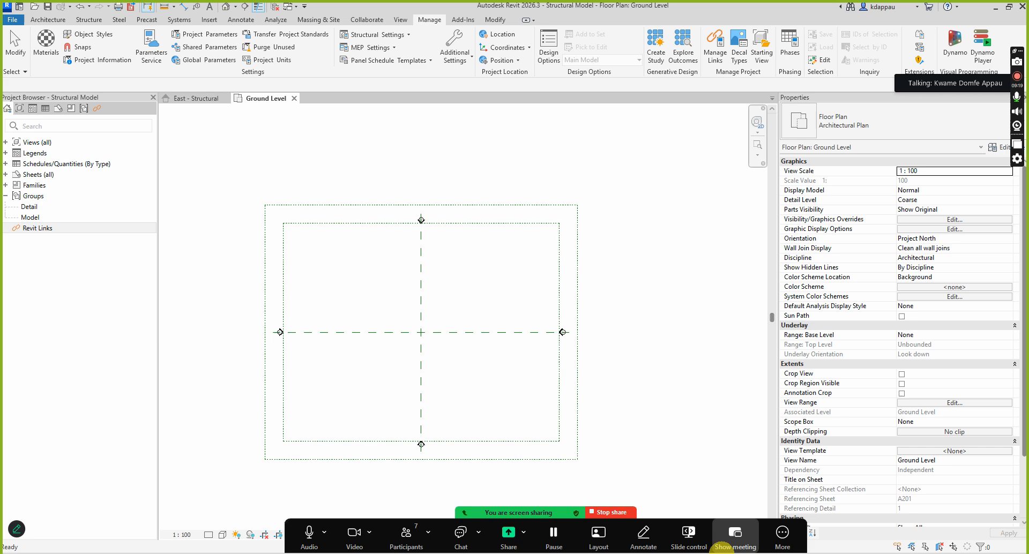
Magnify the screen to 200% and start a new Revit link, choosing Architectural Model from the Project Files folder
{"action": "left_click", "coordinate": [717, 552]}
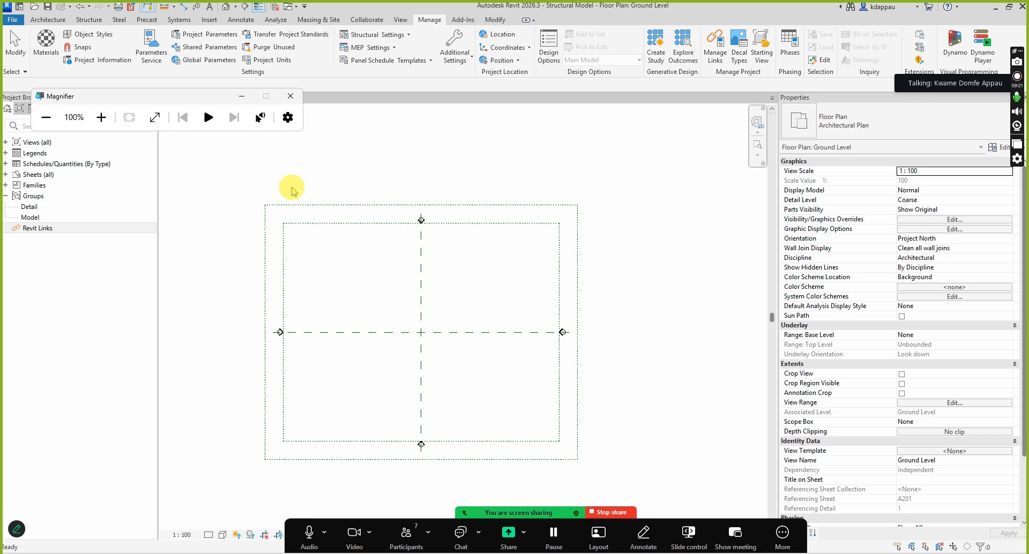
{"action": "left_click", "coordinate": [112, 116]}
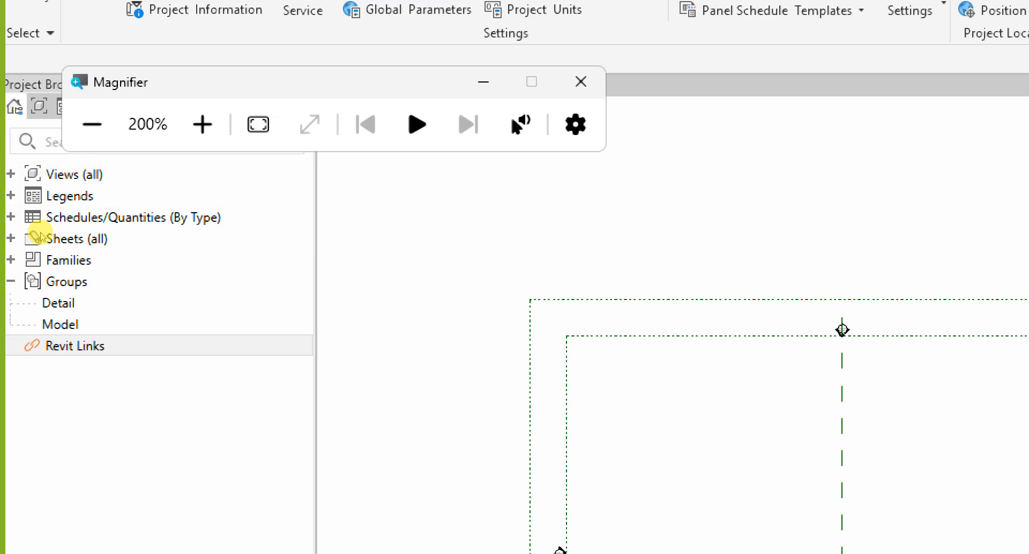
{"action": "left_click", "coordinate": [75, 345]}
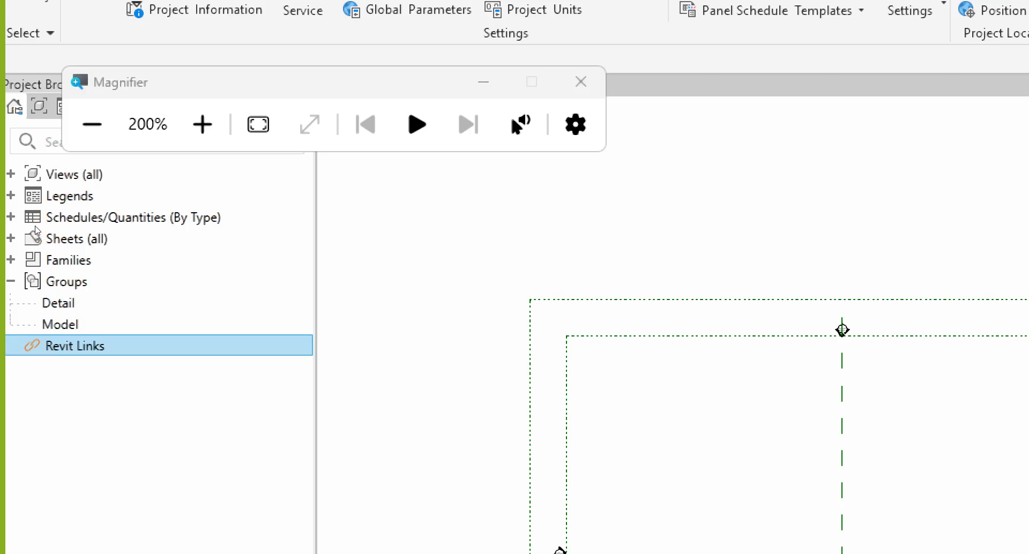
{"action": "right_click", "coordinate": [70, 343]}
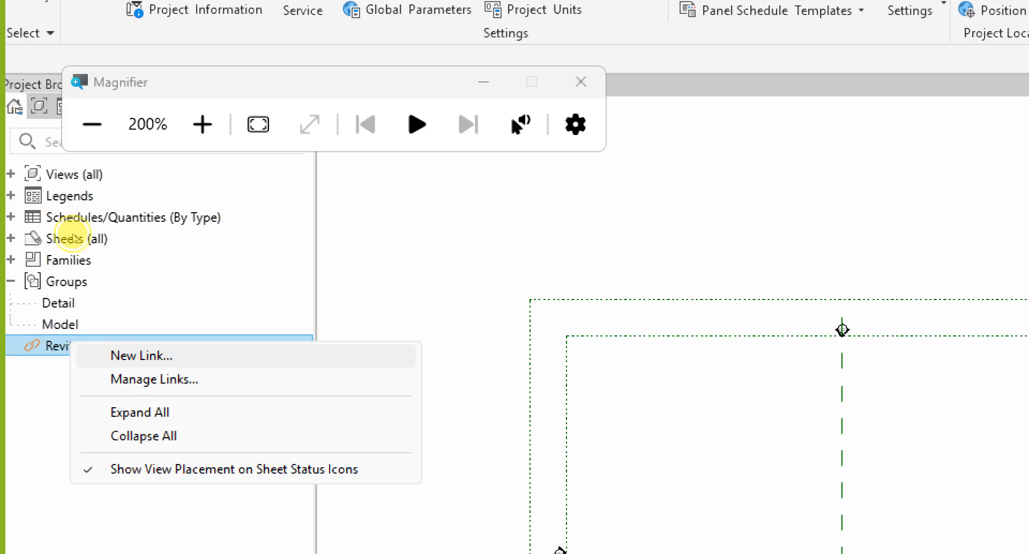
{"action": "left_click", "coordinate": [142, 355]}
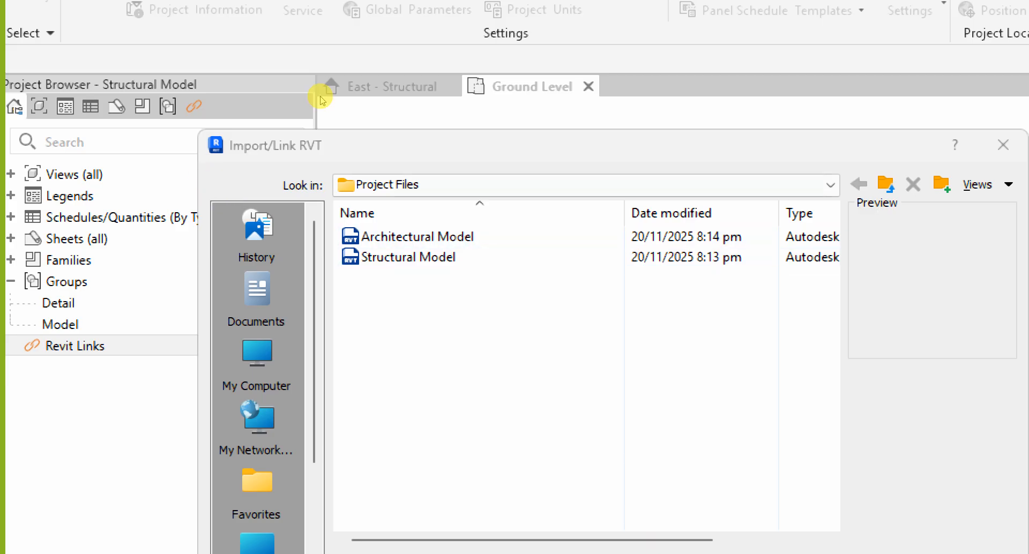
{"action": "left_click_drag", "start_coordinate": [321, 128], "coordinate": [259, 95]}
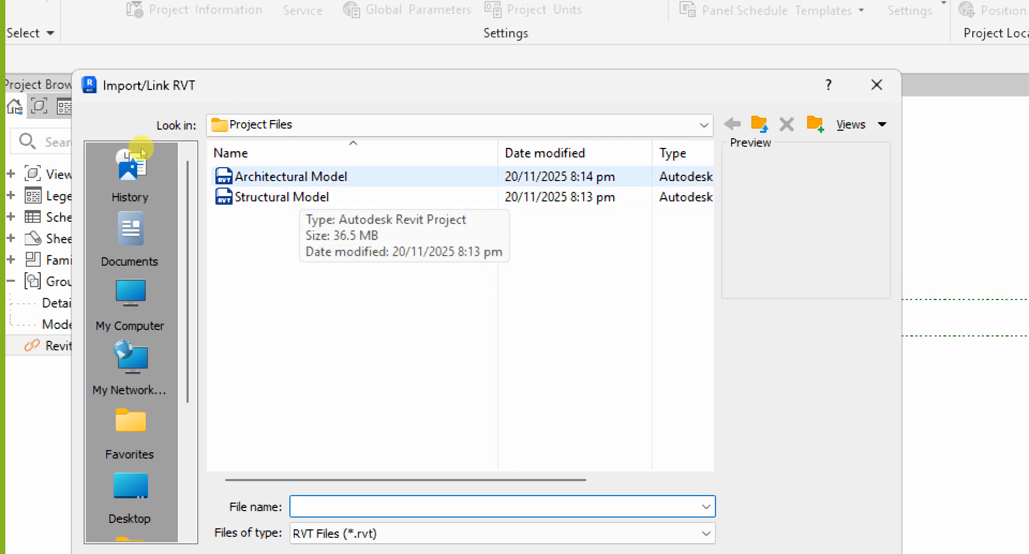
{"action": "left_click", "coordinate": [292, 178]}
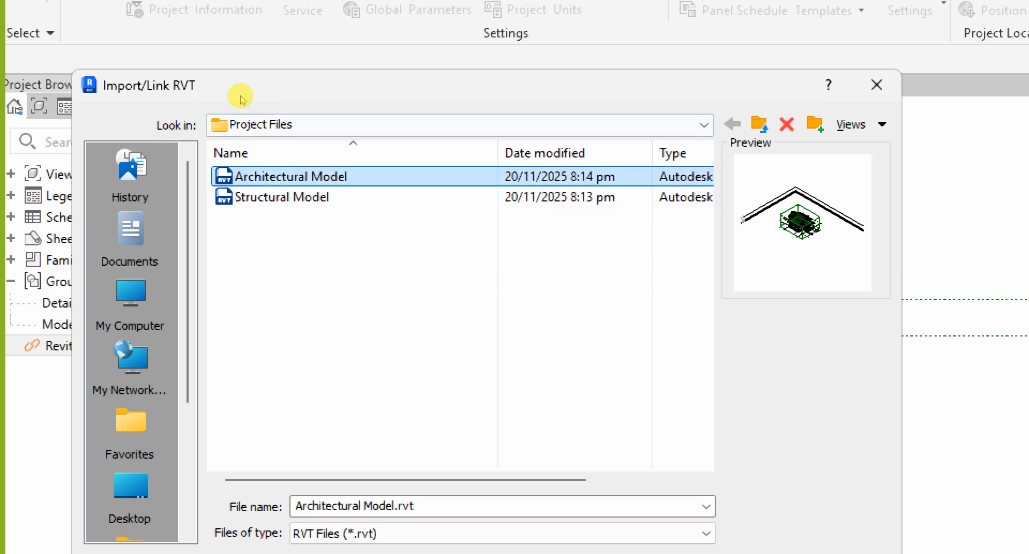
{"action": "left_click_drag", "start_coordinate": [240, 100], "coordinate": [226, 46]}
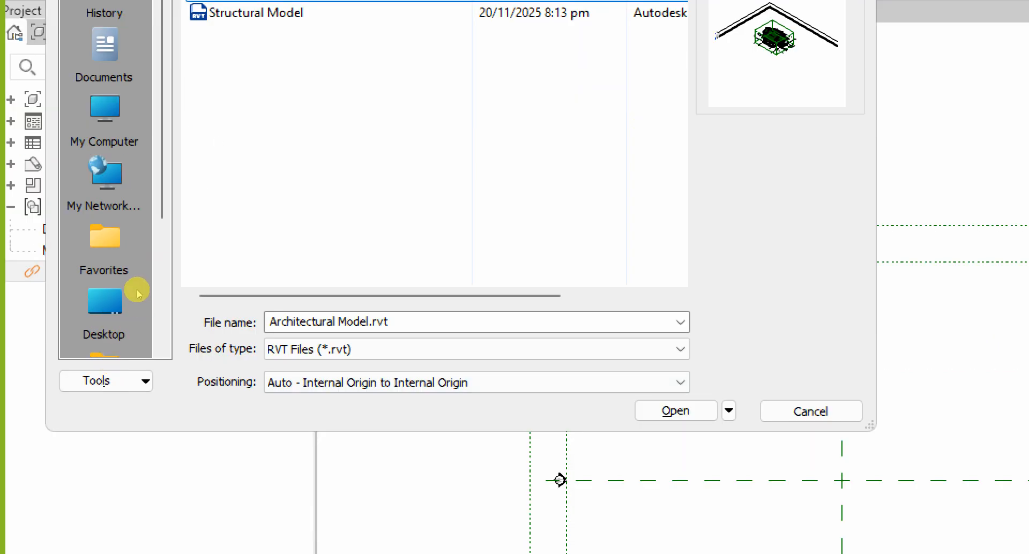
Examine the automatic and manual positioning options offered for the linked Architectural Model
{"action": "left_click", "coordinate": [375, 382]}
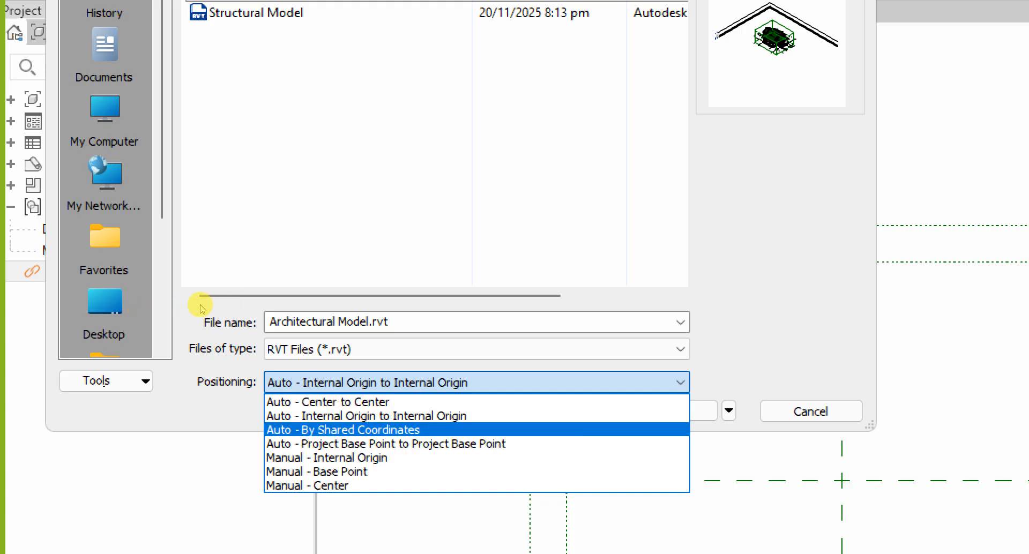
{"action": "key", "text": "Down"}
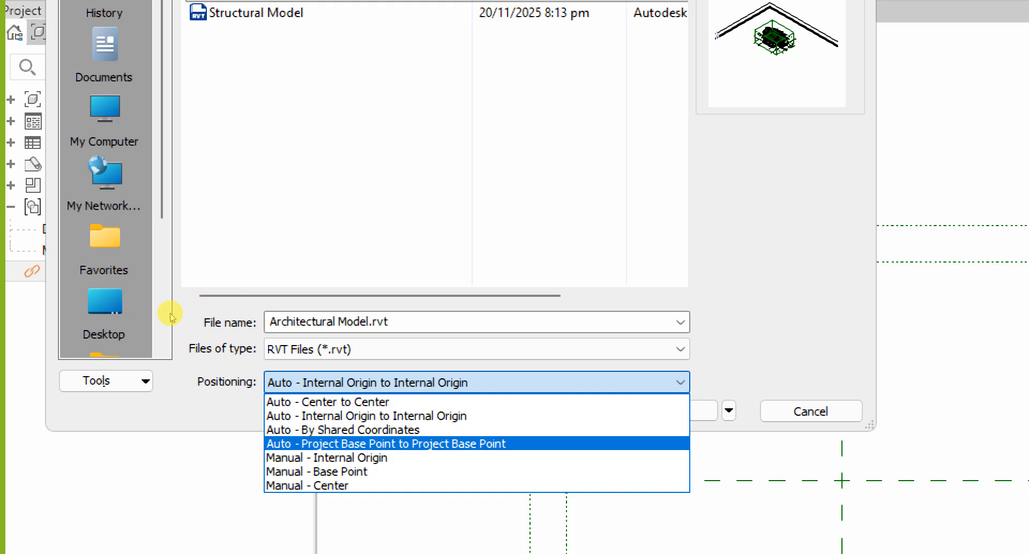
{"action": "key", "text": "Down"}
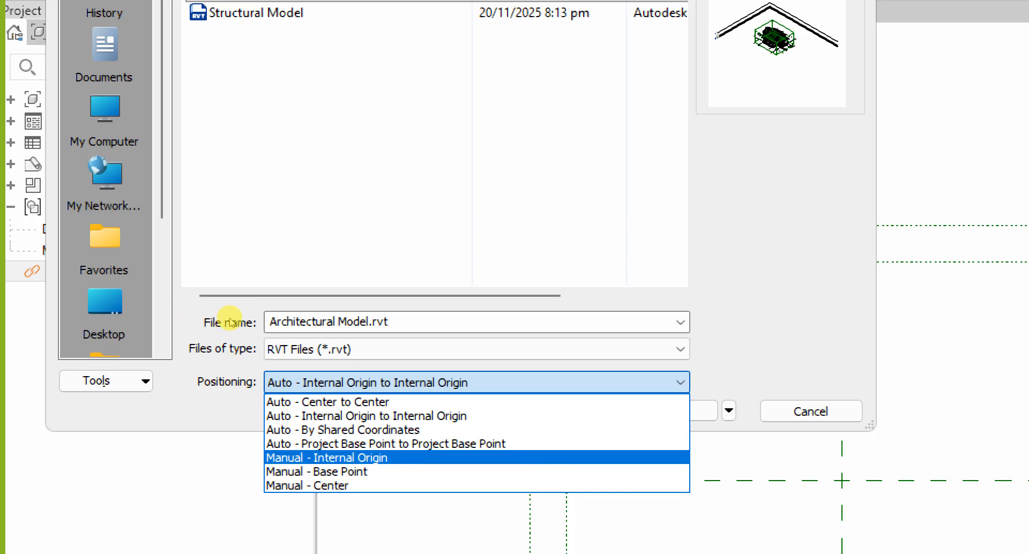
{"action": "key", "text": "Down"}
{"action": "key", "text": "Down"}
{"action": "key", "text": "Up"}
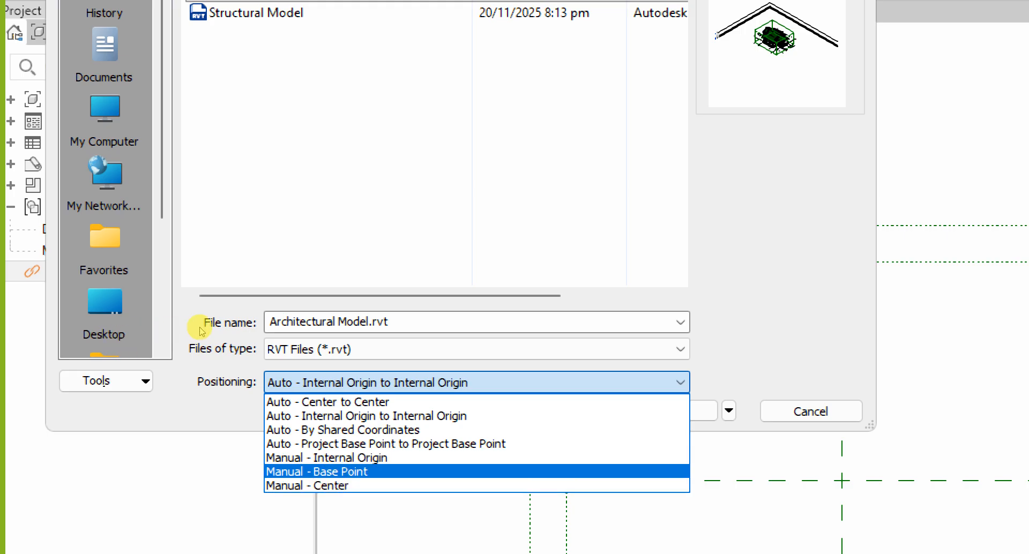
{"action": "key", "text": "Down"}
{"action": "key", "text": "Up"}
{"action": "key", "text": "Up"}
{"action": "key", "text": "Up"}
{"action": "key", "text": "Up"}
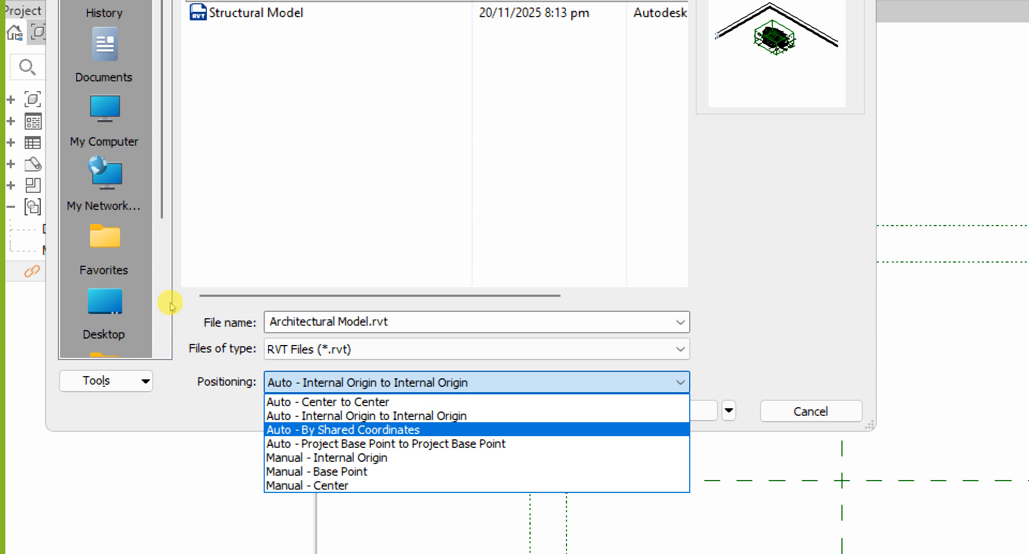
Link Architectural Model.rvt into the project with Auto - Internal Origin to Internal Origin positioning
{"action": "key", "text": "Up"}
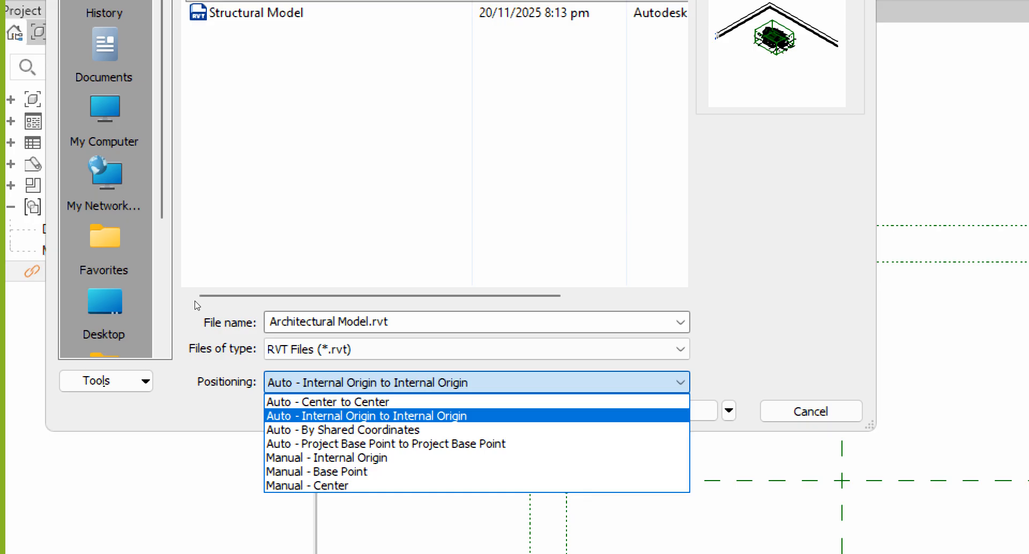
{"action": "left_click", "coordinate": [196, 301]}
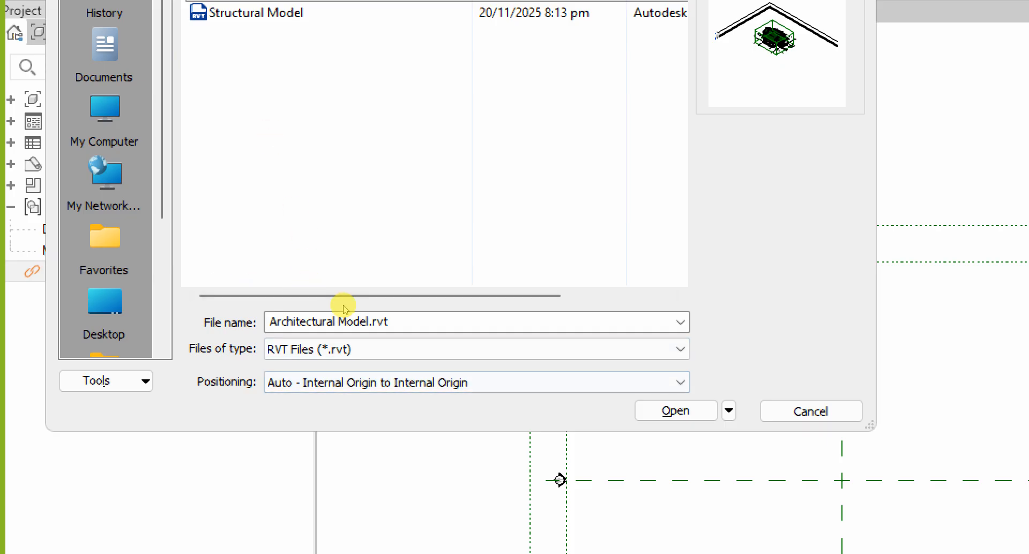
{"action": "key", "text": "Return"}
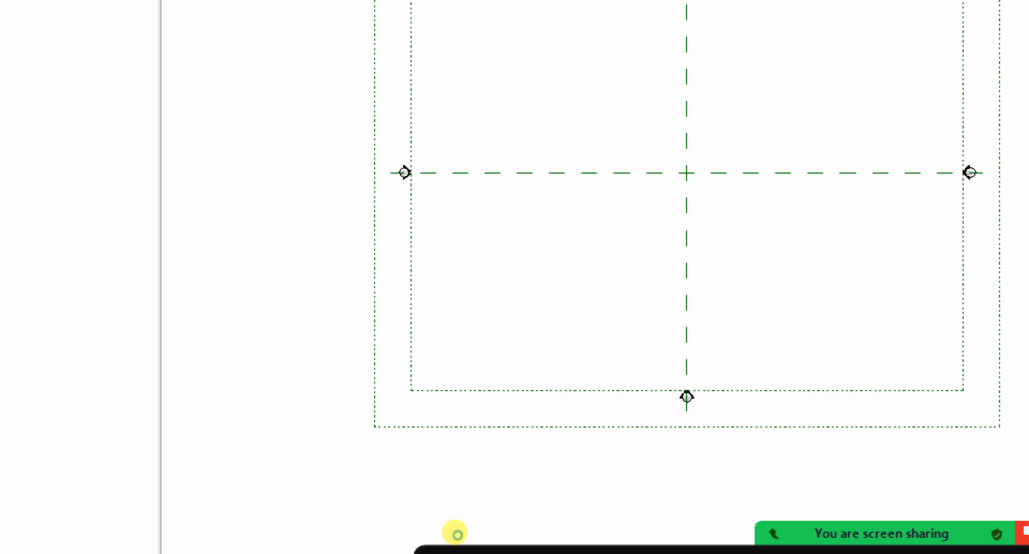
Return the Magnifier to 100% and inspect the linked Architectural Model, including its extent and grids, in the Ground Level floor plan
{"action": "mouse_move", "coordinate": [853, 546]}
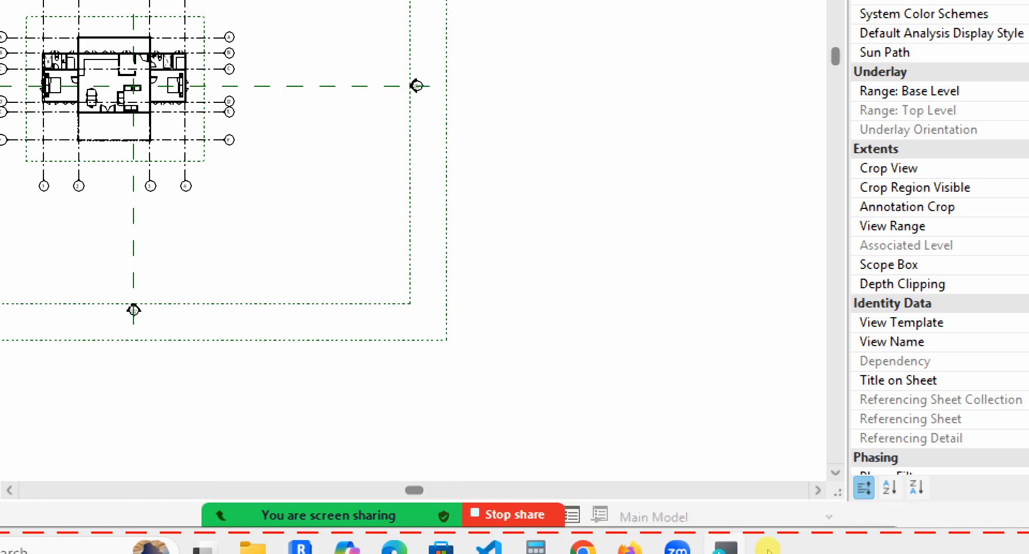
{"action": "mouse_move", "coordinate": [724, 549]}
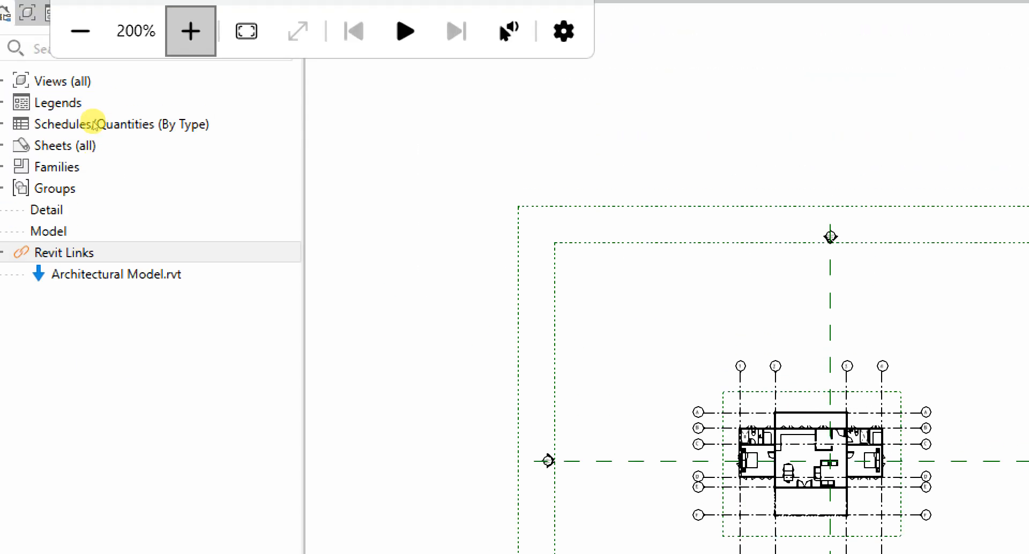
{"action": "key", "text": "super+minus"}
{"action": "scroll", "coordinate": [391, 327], "scroll_direction": "up", "scroll_amount": 5}
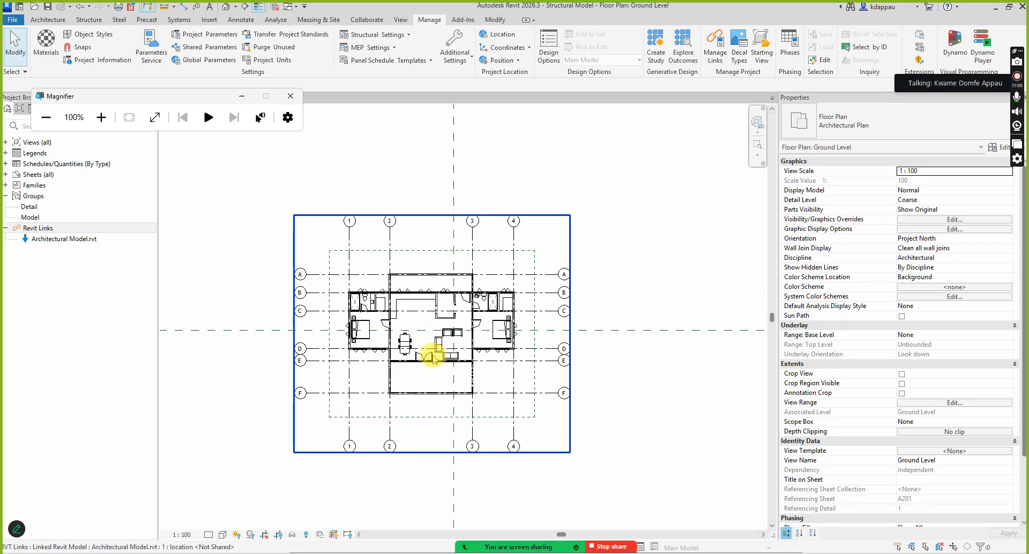
{"action": "scroll", "coordinate": [408, 334], "scroll_direction": "up", "scroll_amount": 1}
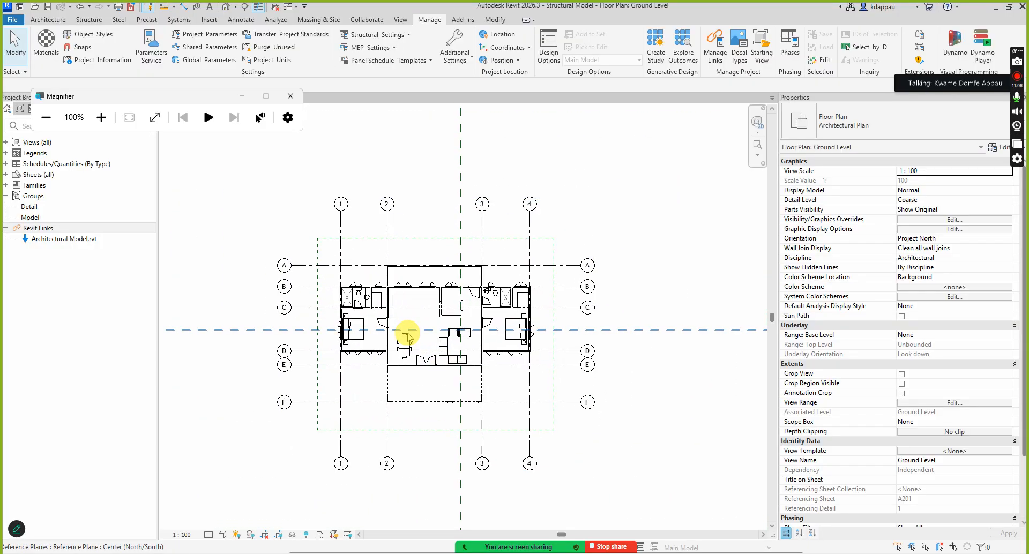
{"action": "left_click", "coordinate": [382, 297]}
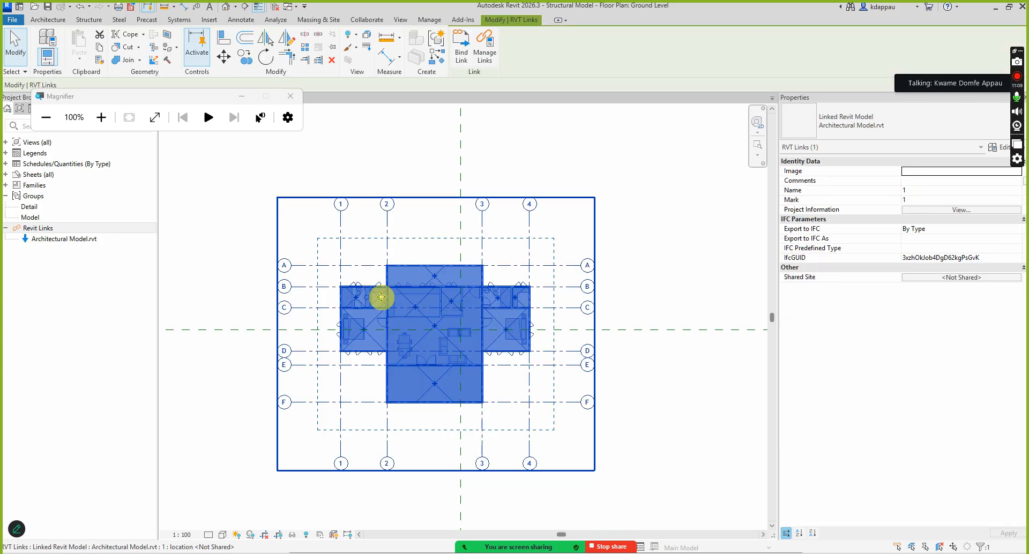
{"action": "left_click", "coordinate": [303, 232]}
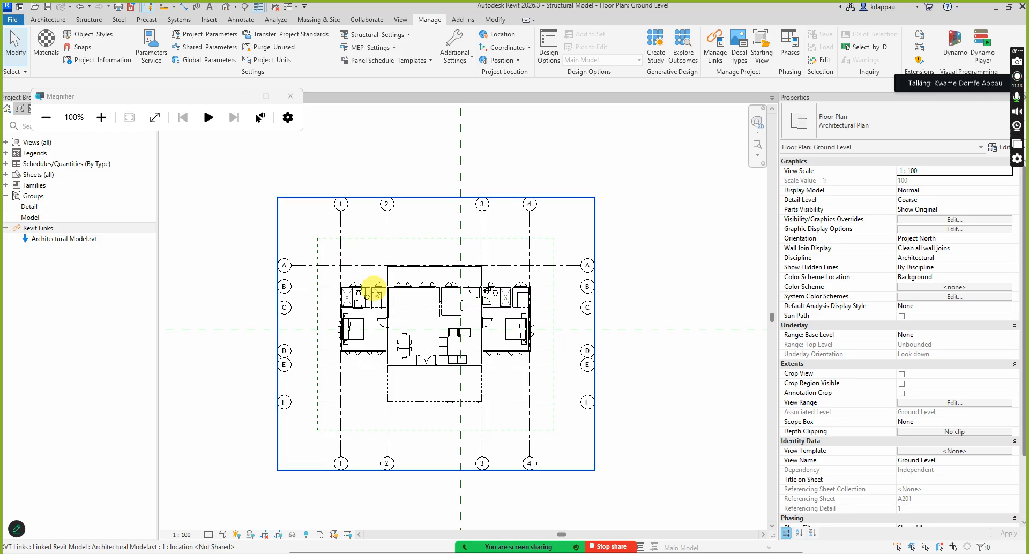
{"action": "scroll", "coordinate": [417, 357], "scroll_direction": "up", "scroll_amount": 3}
{"action": "scroll", "coordinate": [417, 357], "scroll_direction": "down", "scroll_amount": 4}
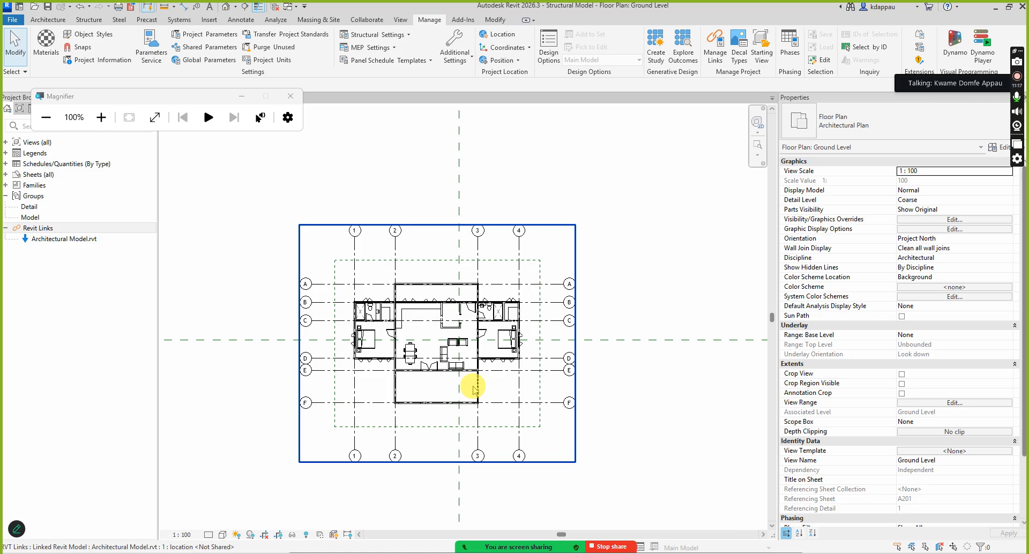
{"action": "scroll", "coordinate": [436, 356], "scroll_direction": "up", "scroll_amount": 3}
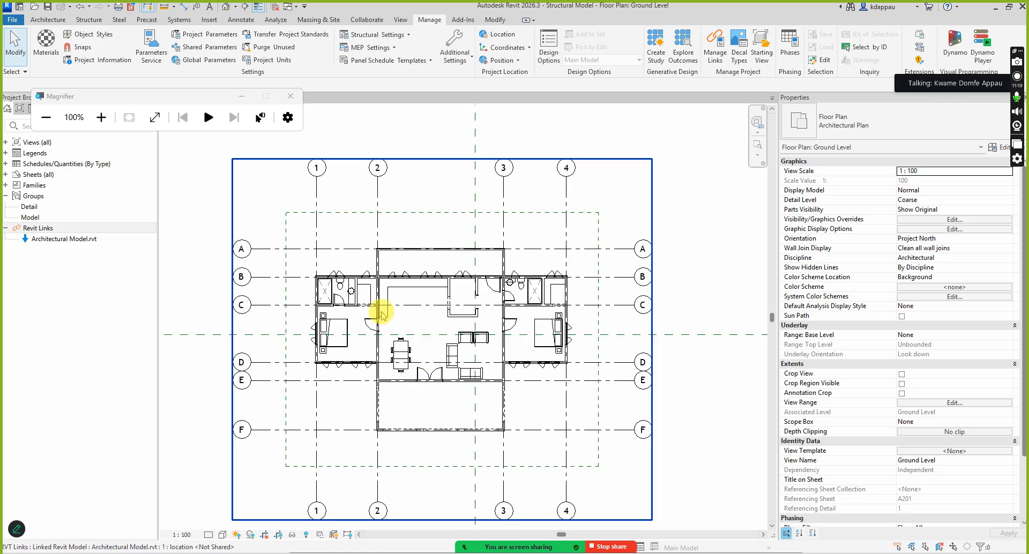
{"action": "scroll", "coordinate": [343, 329], "scroll_direction": "up", "scroll_amount": 3}
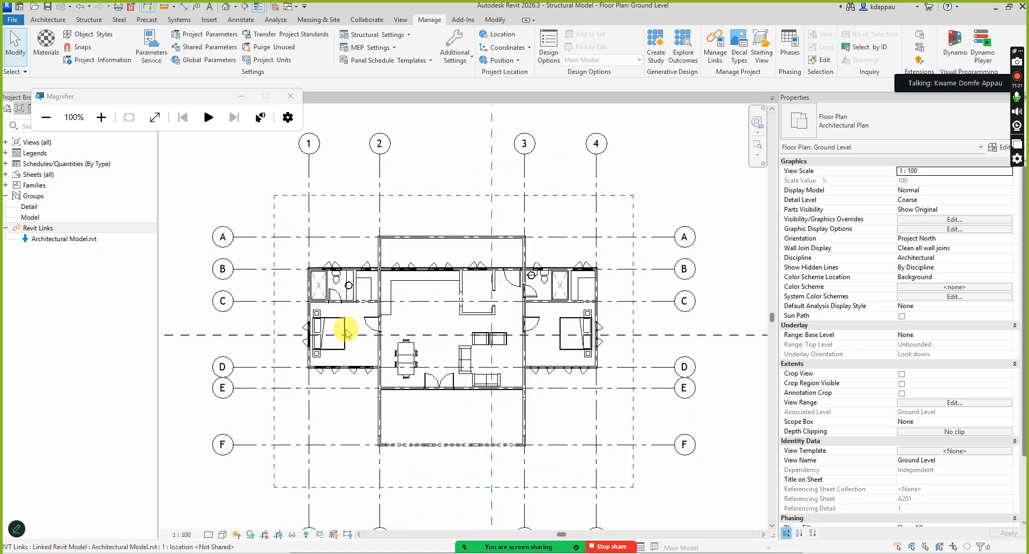
{"action": "scroll", "coordinate": [343, 327], "scroll_direction": "down", "scroll_amount": 5}
{"action": "scroll", "coordinate": [333, 321], "scroll_direction": "up", "scroll_amount": 2}
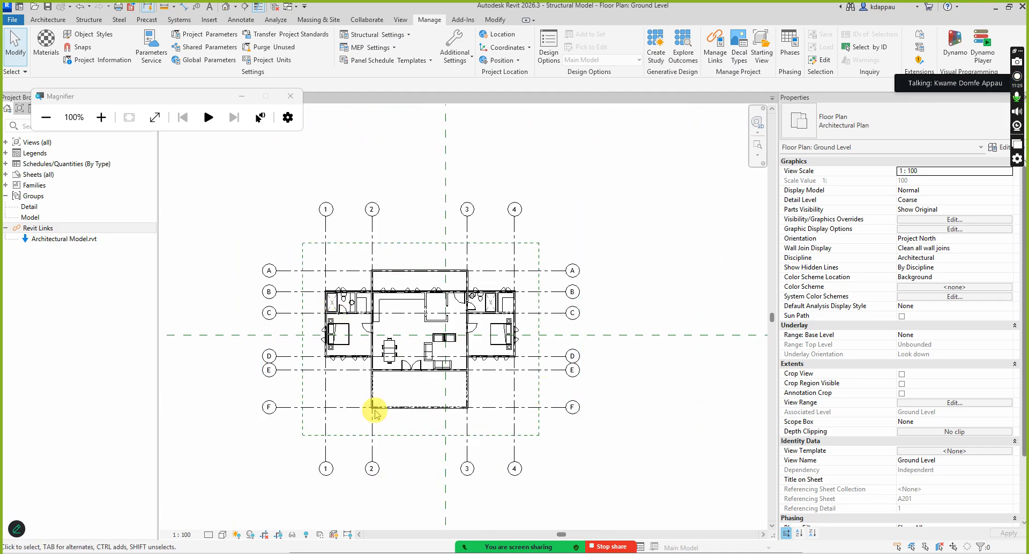
{"action": "left_click", "coordinate": [378, 373]}
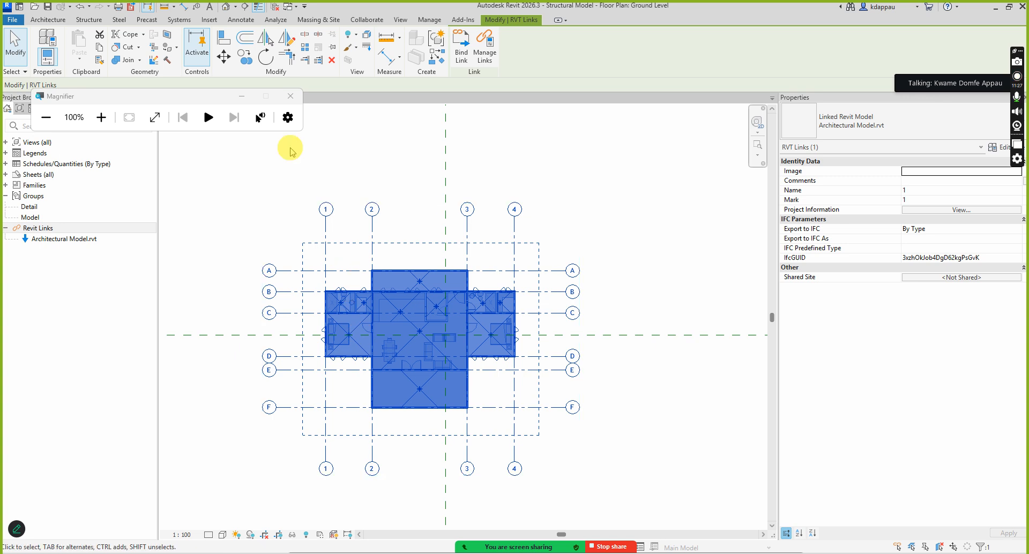
Open the default 3D view and inspect the linked house model from up close
{"action": "left_click", "coordinate": [226, 8]}
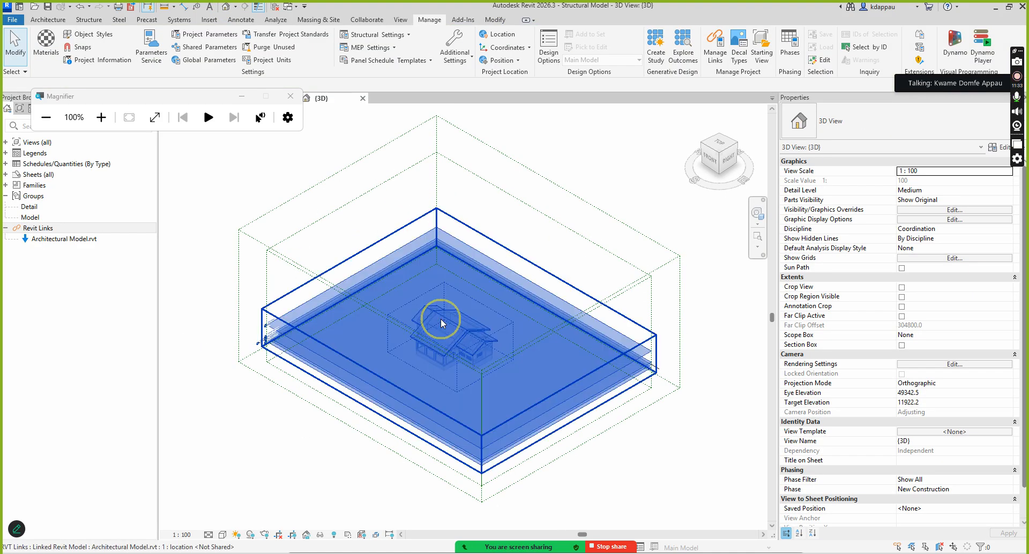
{"action": "left_click", "coordinate": [440, 321]}
{"action": "scroll", "coordinate": [448, 339], "scroll_direction": "up", "scroll_amount": 4}
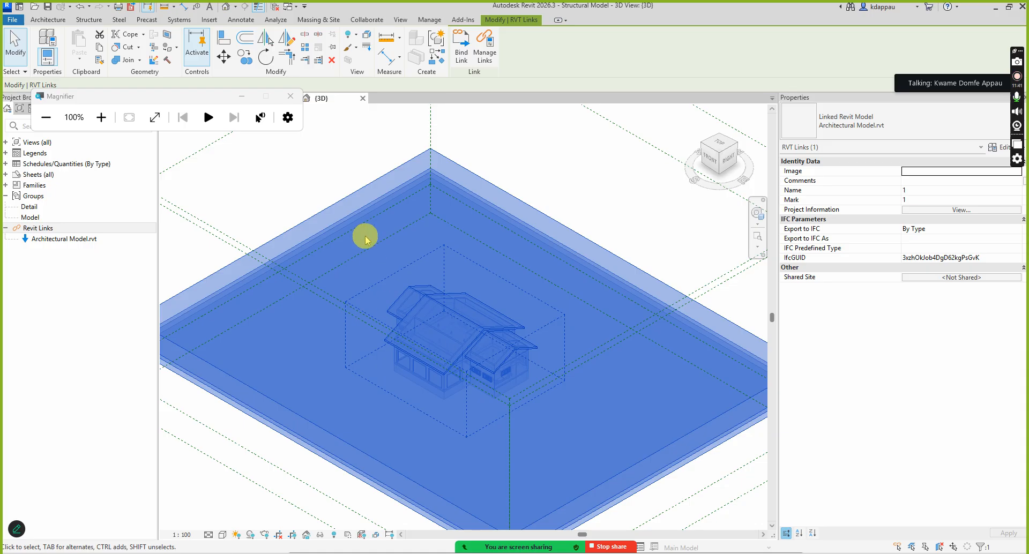
{"action": "left_click", "coordinate": [271, 178]}
{"action": "scroll", "coordinate": [445, 332], "scroll_direction": "down", "scroll_amount": 3}
{"action": "scroll", "coordinate": [437, 350], "scroll_direction": "up", "scroll_amount": 4}
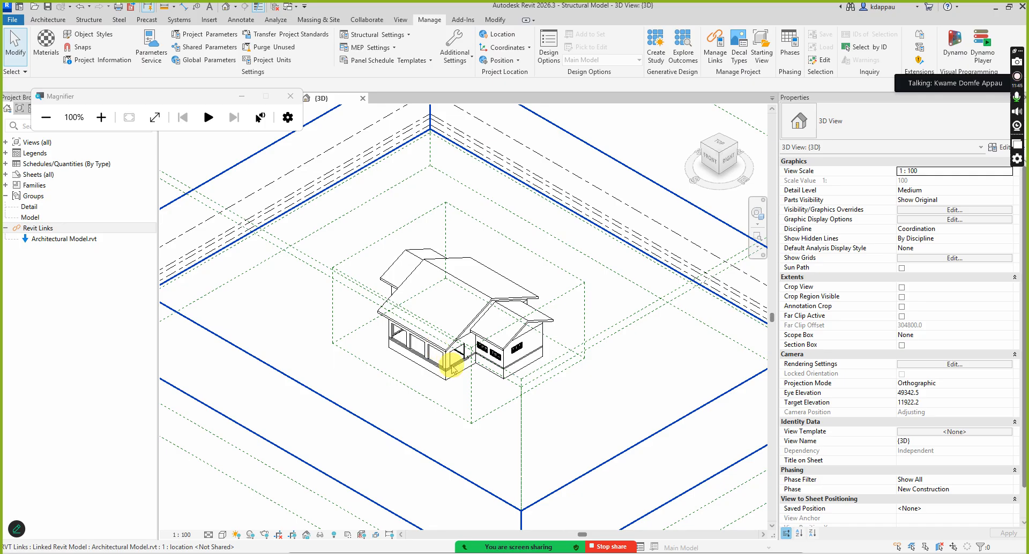
Magnify the screen and set the discipline of the {3D} view to Structural
{"action": "scroll", "coordinate": [451, 358], "scroll_direction": "up", "scroll_amount": 3}
{"action": "scroll", "coordinate": [455, 322], "scroll_direction": "up", "scroll_amount": 1}
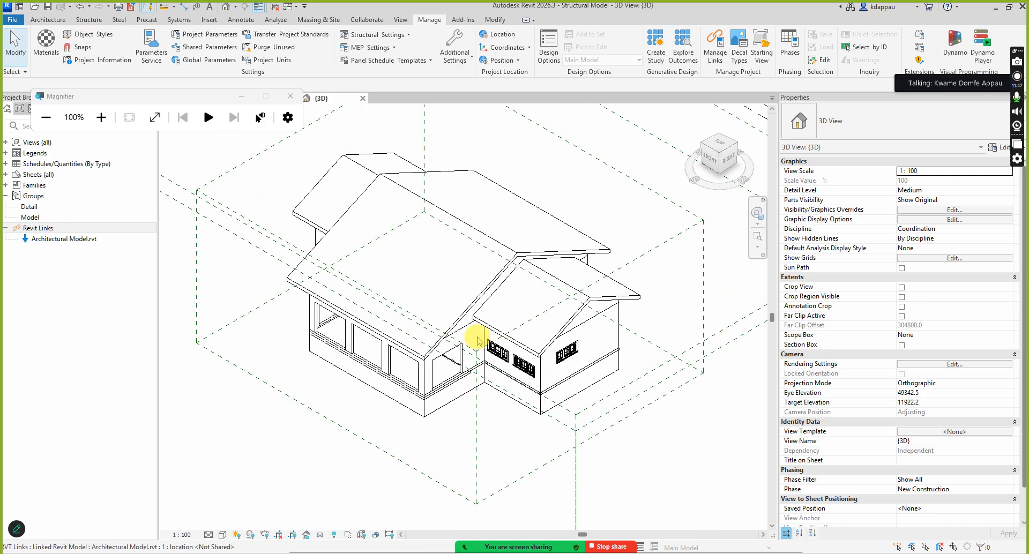
{"action": "scroll", "coordinate": [466, 322], "scroll_direction": "down", "scroll_amount": 3}
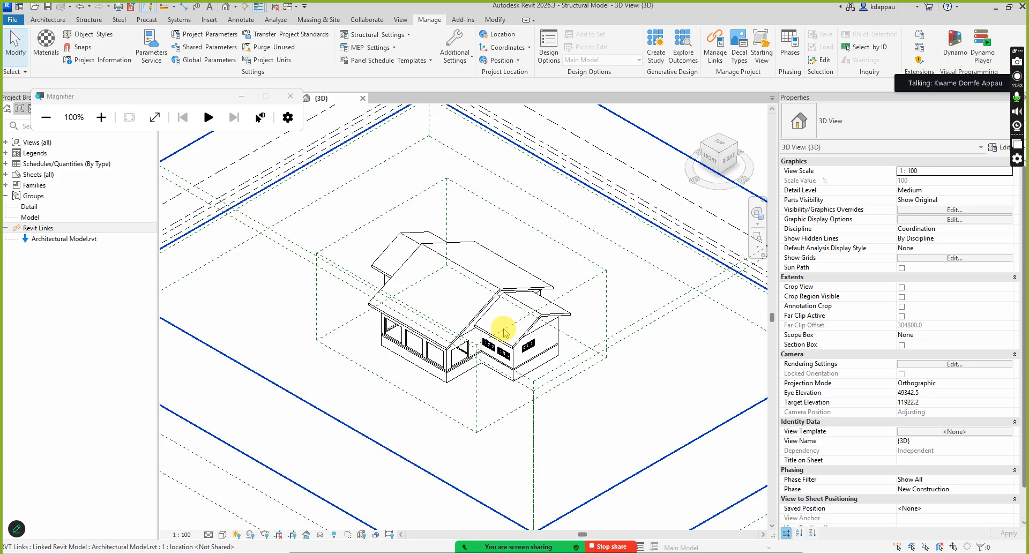
{"action": "scroll", "coordinate": [446, 335], "scroll_direction": "down", "scroll_amount": 2}
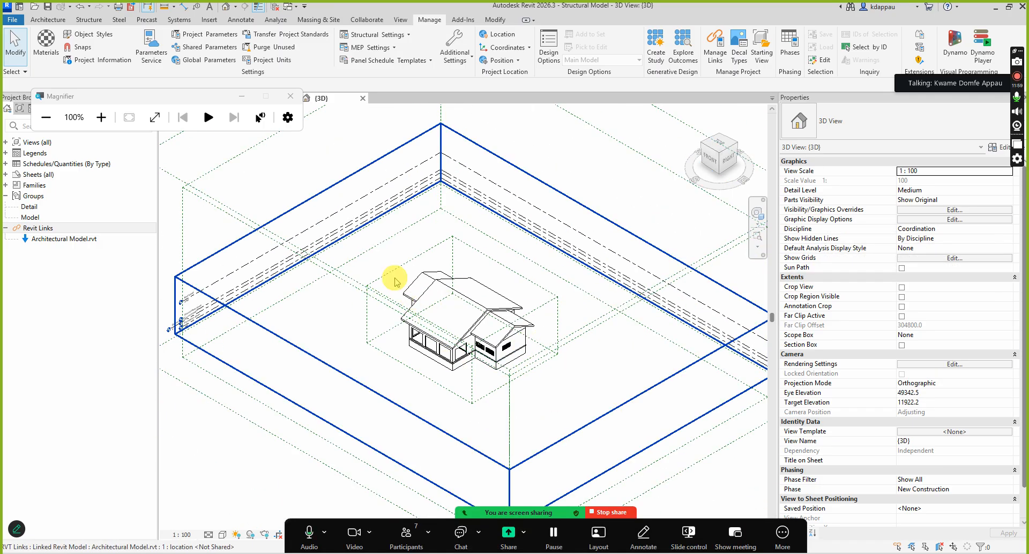
{"action": "left_click", "coordinate": [102, 118]}
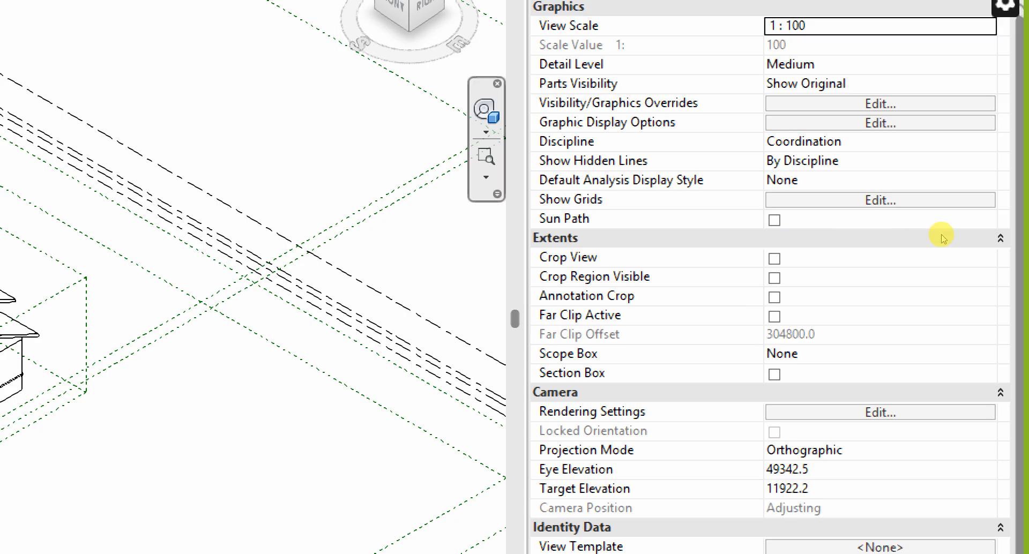
{"action": "left_click", "coordinate": [962, 229]}
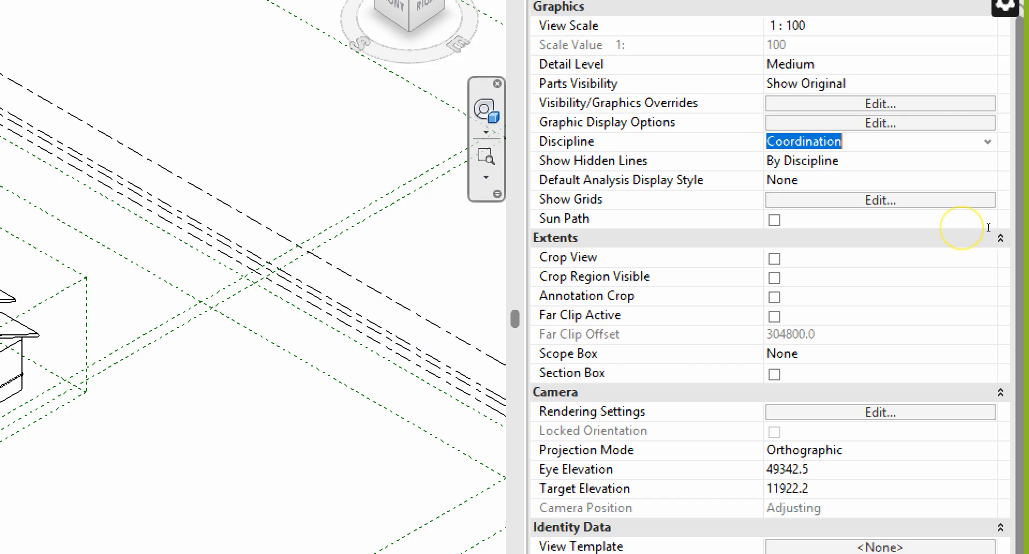
{"action": "left_click", "coordinate": [1009, 230]}
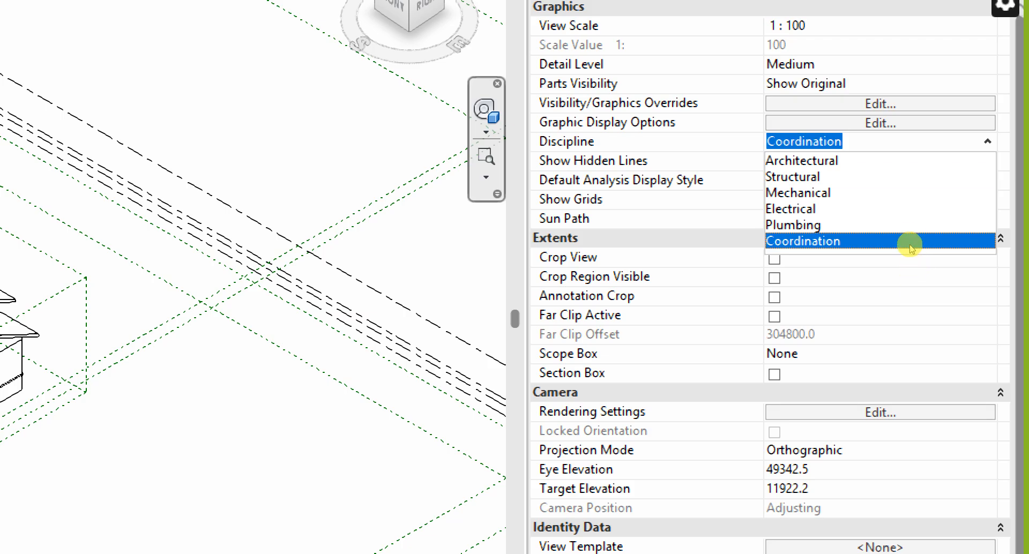
{"action": "left_click", "coordinate": [793, 176]}
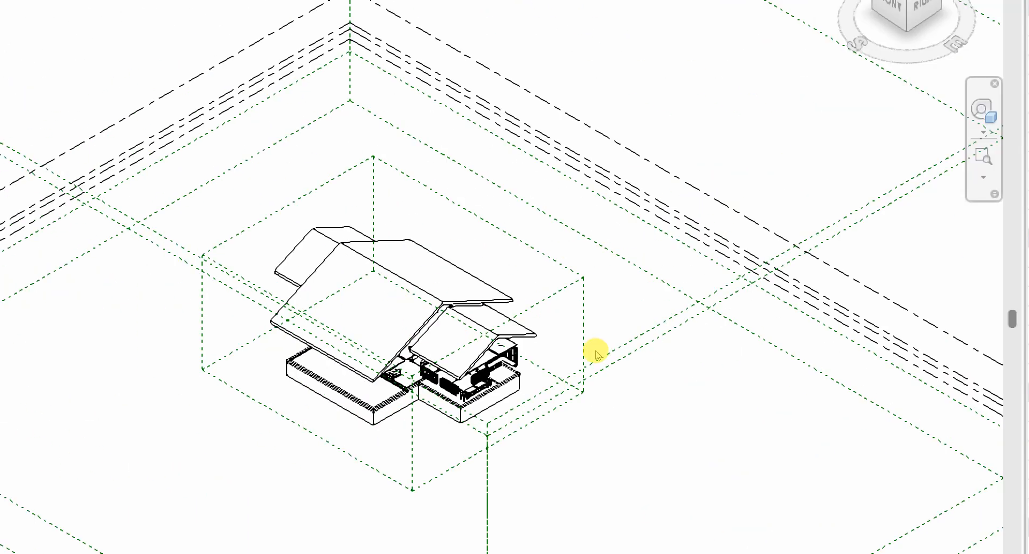
Examine from near and far how the linked house model displays in the 3D view under the Structural discipline
{"action": "scroll", "coordinate": [471, 335], "scroll_direction": "down", "scroll_amount": 4}
{"action": "scroll", "coordinate": [463, 353], "scroll_direction": "up", "scroll_amount": 3}
{"action": "scroll", "coordinate": [492, 333], "scroll_direction": "up", "scroll_amount": 6}
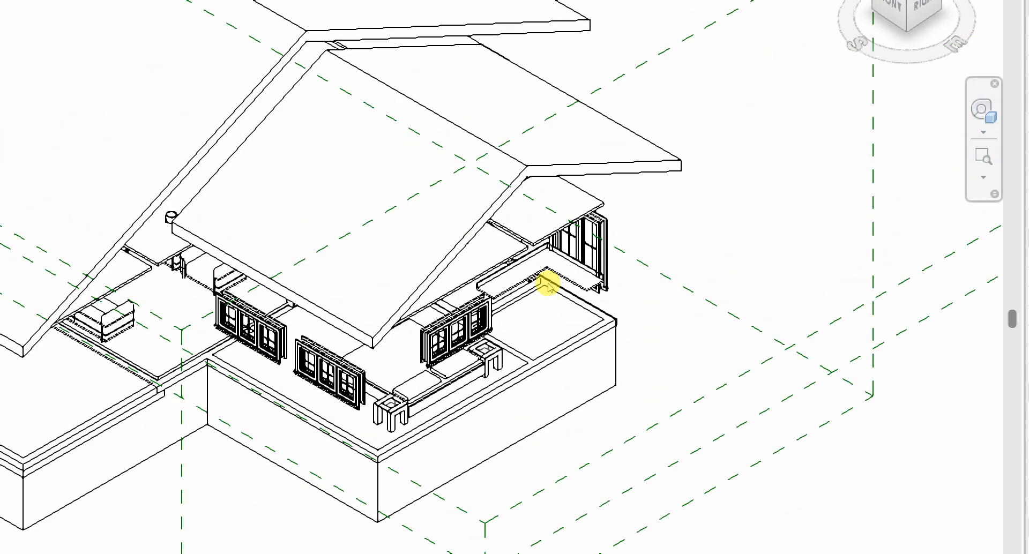
{"action": "scroll", "coordinate": [386, 370], "scroll_direction": "down", "scroll_amount": 5}
{"action": "scroll", "coordinate": [310, 278], "scroll_direction": "up", "scroll_amount": 2}
{"action": "scroll", "coordinate": [554, 328], "scroll_direction": "down", "scroll_amount": 5}
{"action": "scroll", "coordinate": [537, 354], "scroll_direction": "up", "scroll_amount": 4}
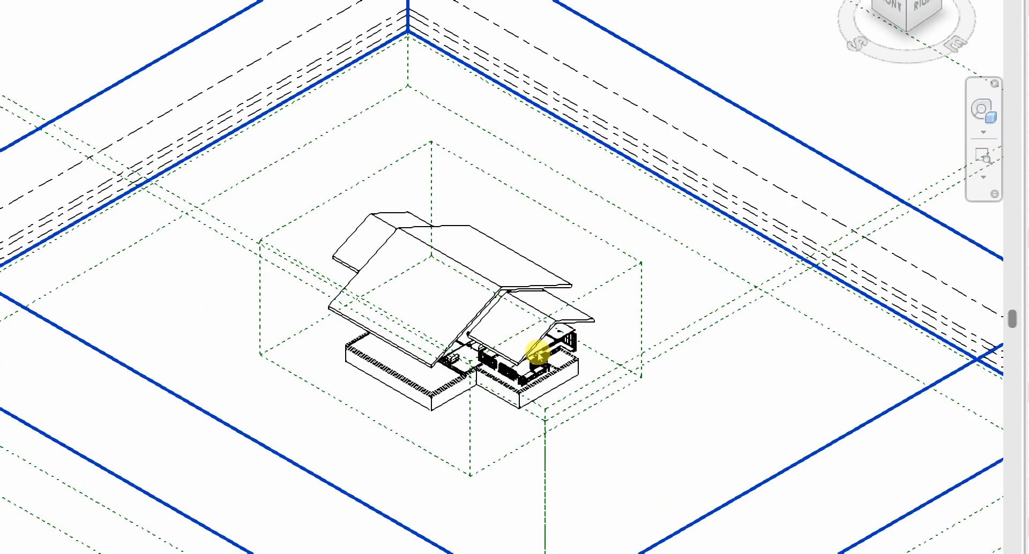
{"action": "scroll", "coordinate": [537, 354], "scroll_direction": "up", "scroll_amount": 1}
{"action": "scroll", "coordinate": [452, 339], "scroll_direction": "down", "scroll_amount": 3}
{"action": "scroll", "coordinate": [444, 340], "scroll_direction": "up", "scroll_amount": 2}
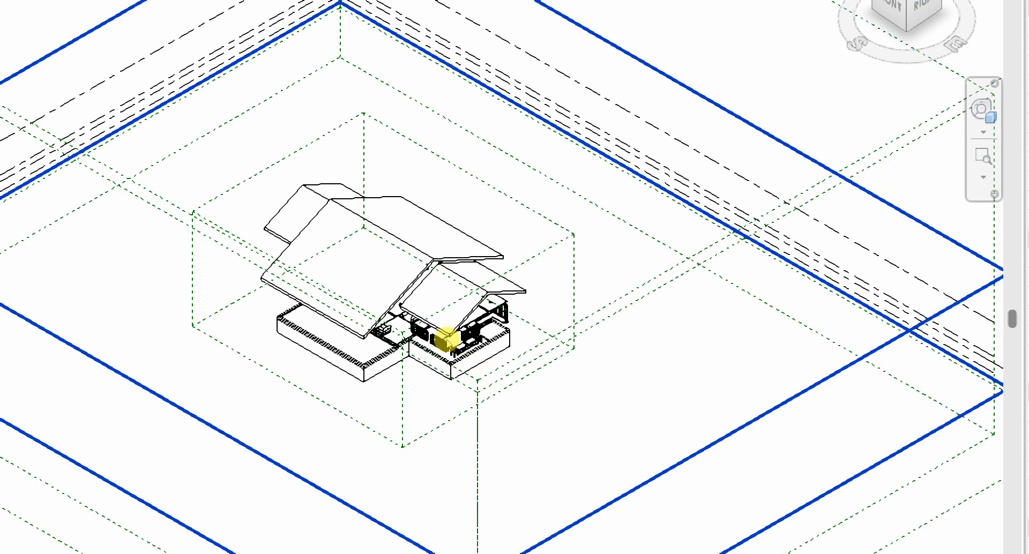
{"action": "scroll", "coordinate": [445, 340], "scroll_direction": "up", "scroll_amount": 1}
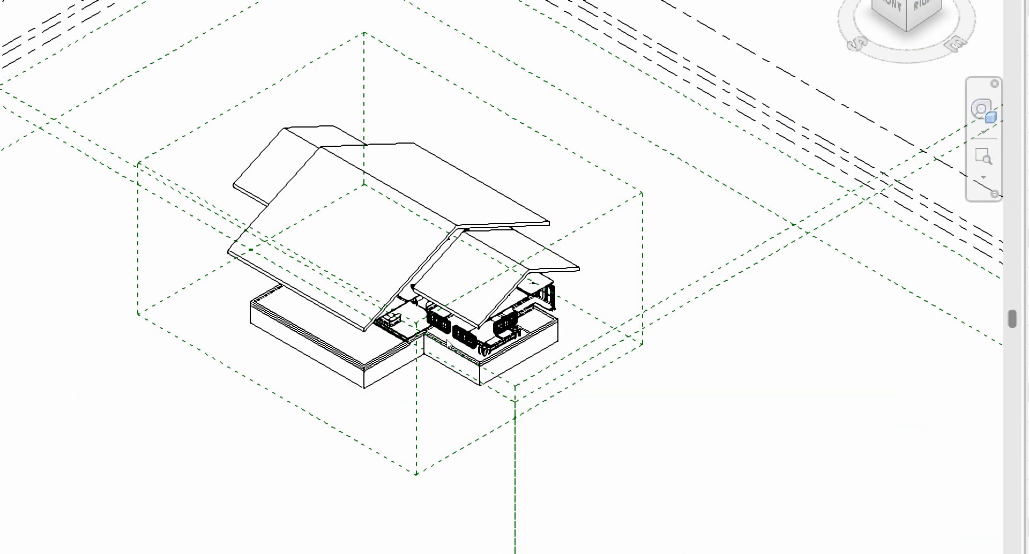
In the 3D view's Visibility/Graphic Overrides, set the Walls category's projection surface transparency to 80%
{"action": "key", "text": "v"}
{"action": "key", "text": "v"}
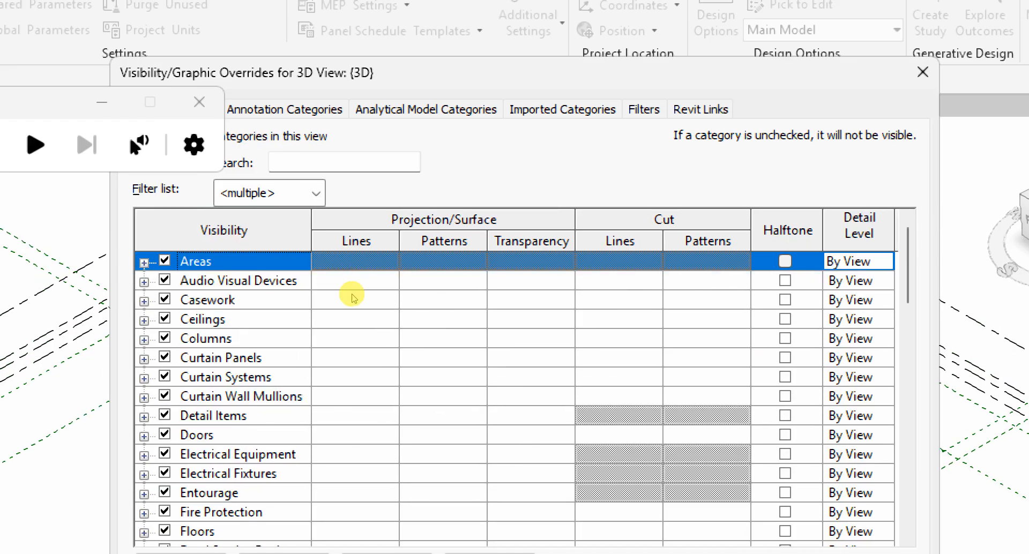
{"action": "scroll", "coordinate": [365, 287], "scroll_direction": "down", "scroll_amount": 2}
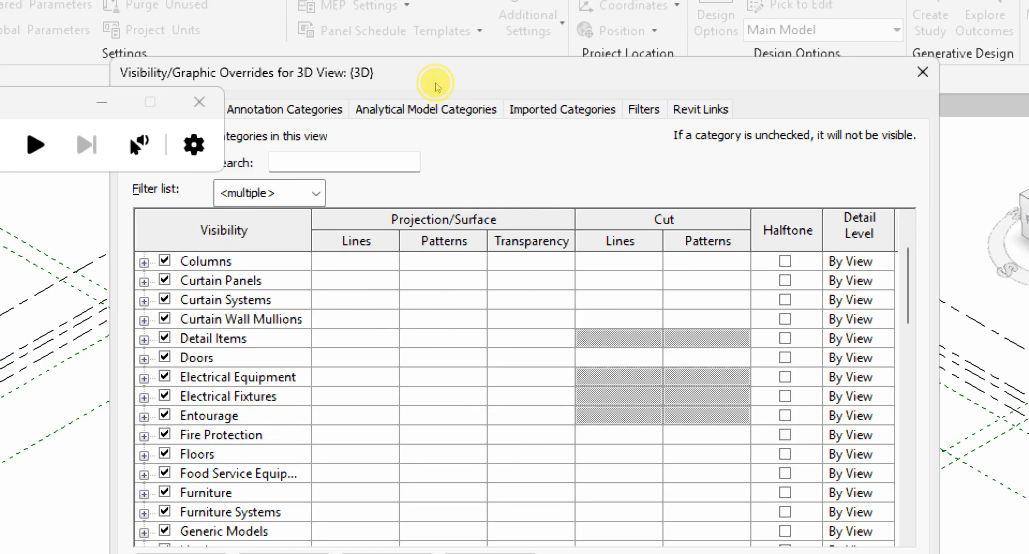
{"action": "left_click_drag", "start_coordinate": [435, 75], "coordinate": [437, 58]}
{"action": "scroll", "coordinate": [429, 255], "scroll_direction": "down", "scroll_amount": 8}
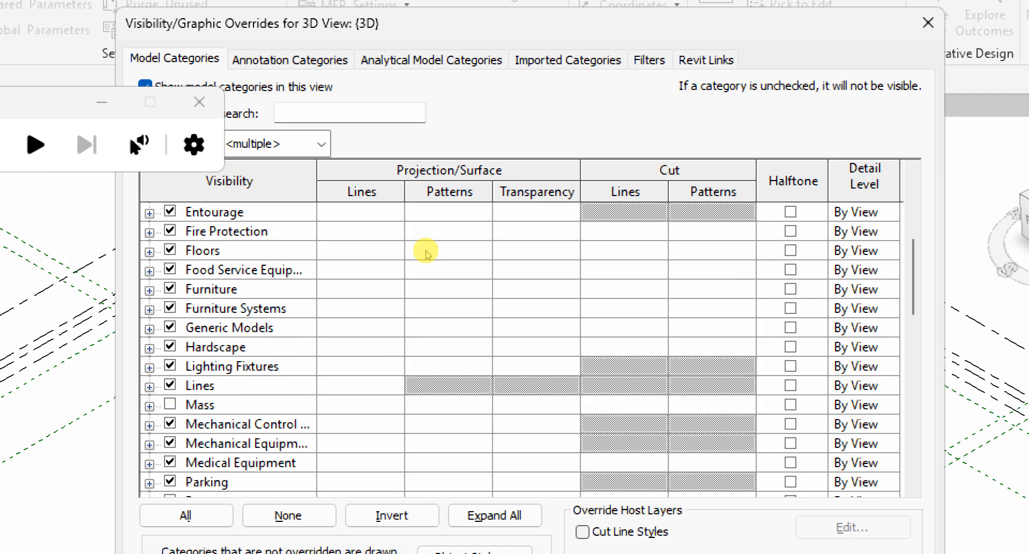
{"action": "scroll", "coordinate": [429, 255], "scroll_direction": "down", "scroll_amount": 5}
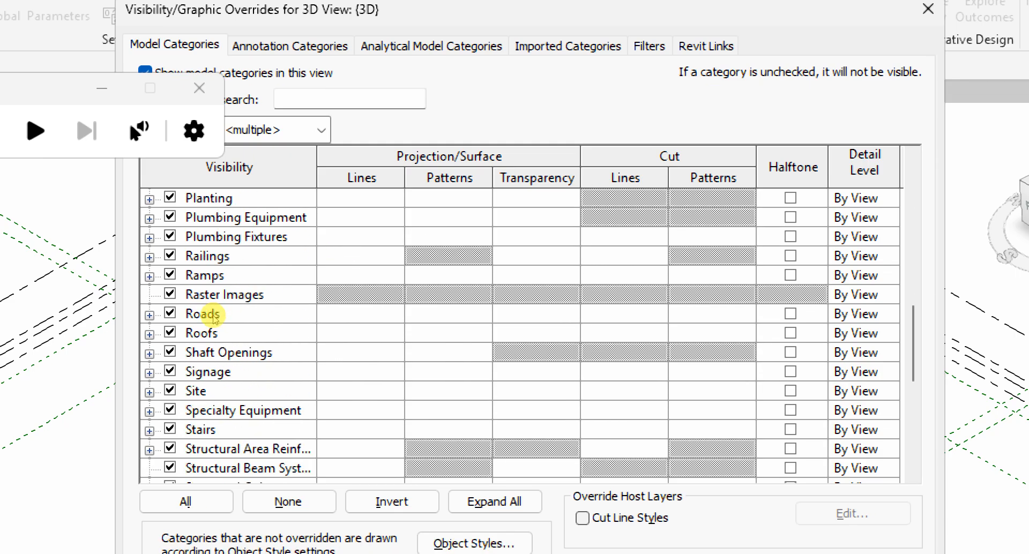
{"action": "scroll", "coordinate": [329, 252], "scroll_direction": "down", "scroll_amount": 4}
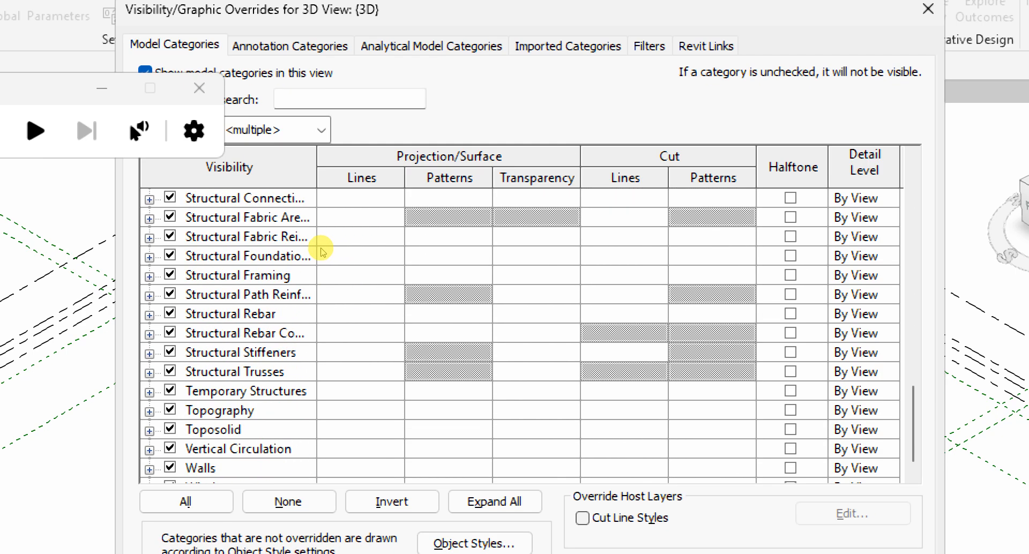
{"action": "key", "text": "w"}
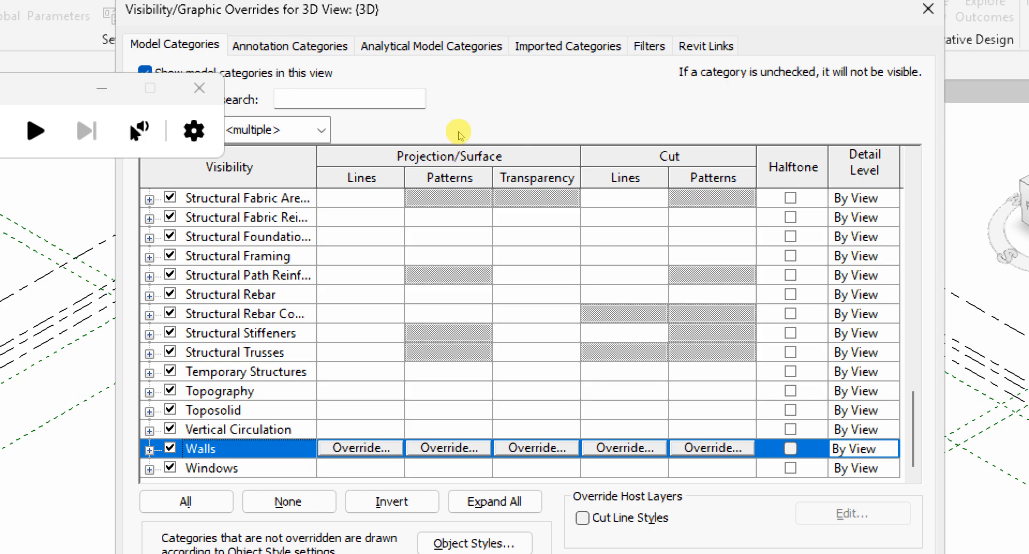
{"action": "left_click", "coordinate": [536, 448]}
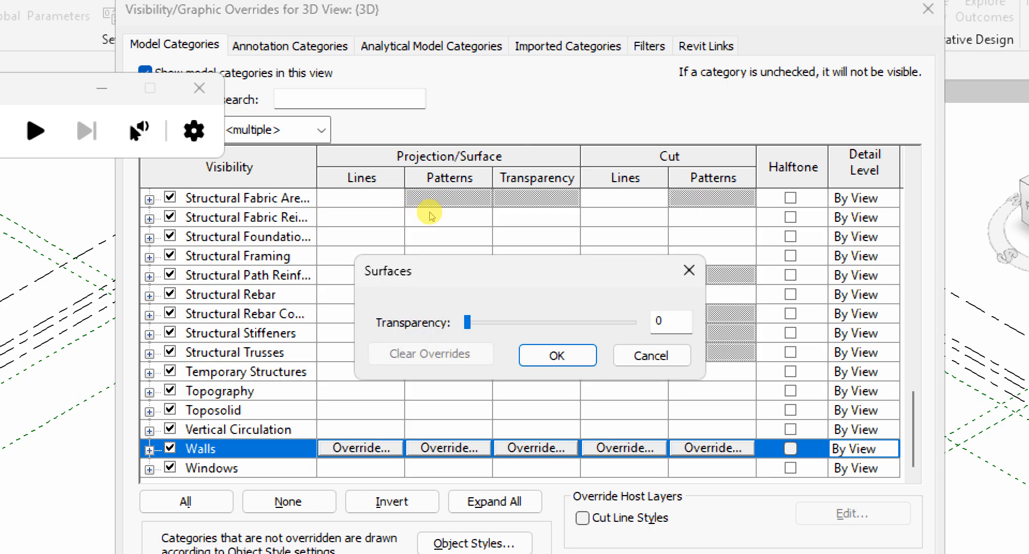
{"action": "left_click_drag", "start_coordinate": [467, 322], "coordinate": [603, 322]}
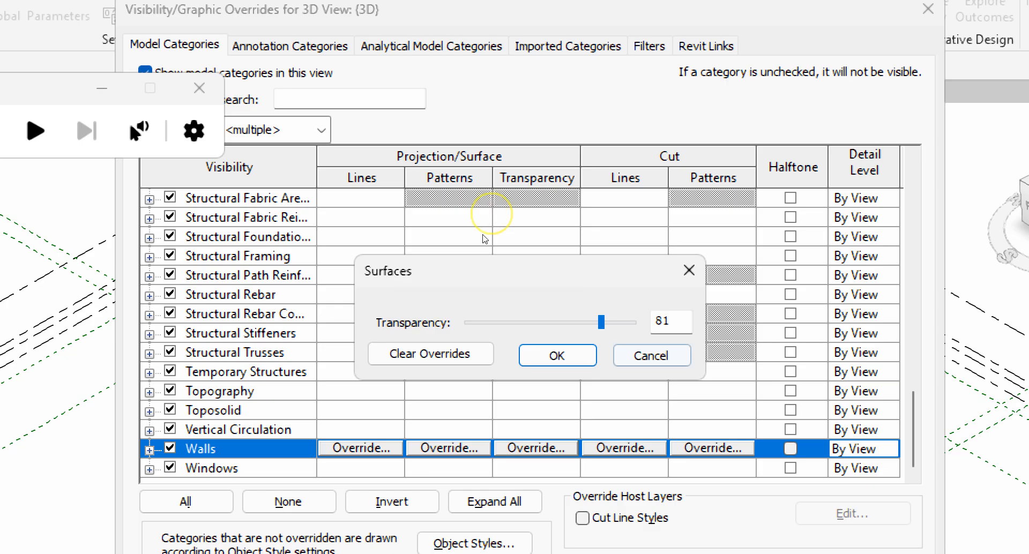
{"action": "left_click_drag", "start_coordinate": [671, 321], "coordinate": [657, 322]}
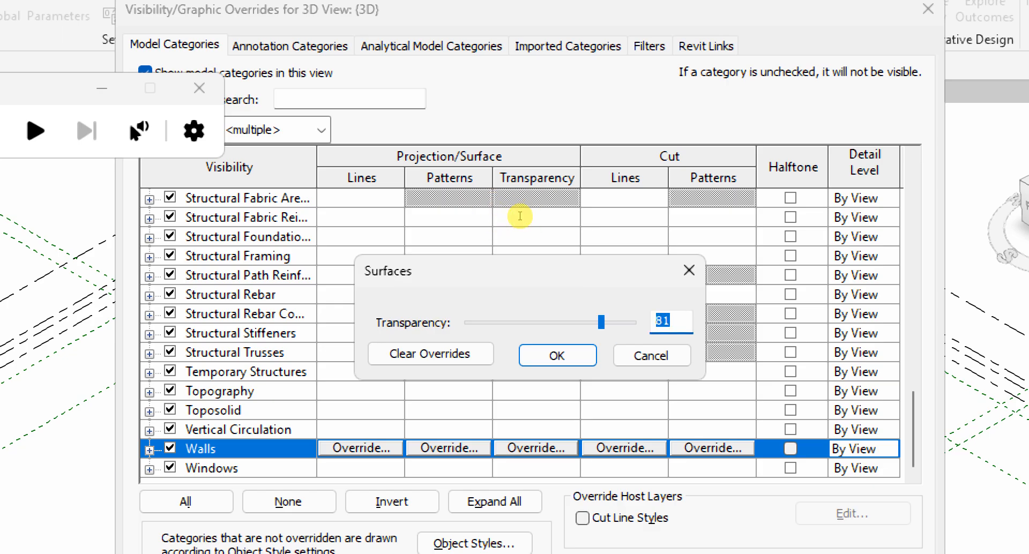
{"action": "type", "text": "80"}
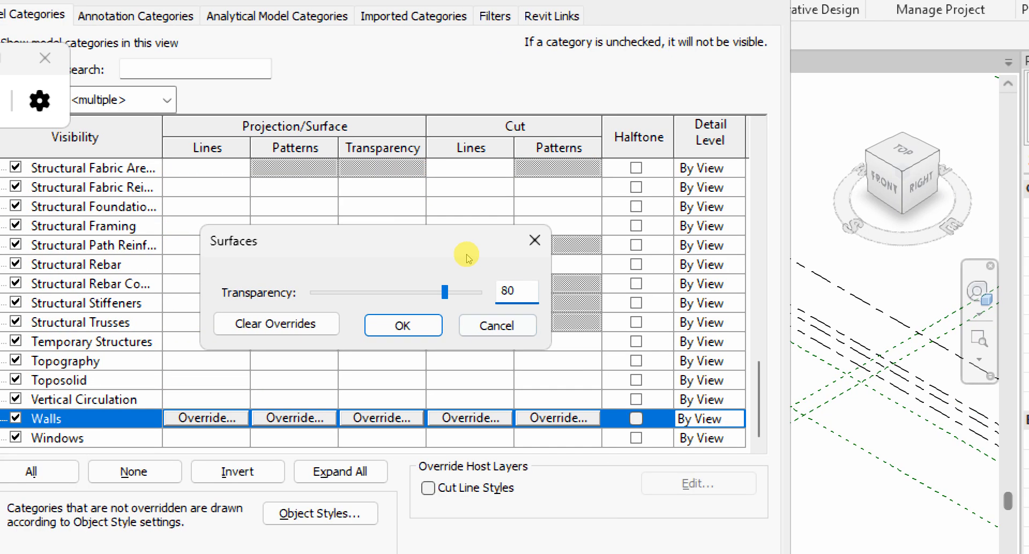
{"action": "key", "text": "Return"}
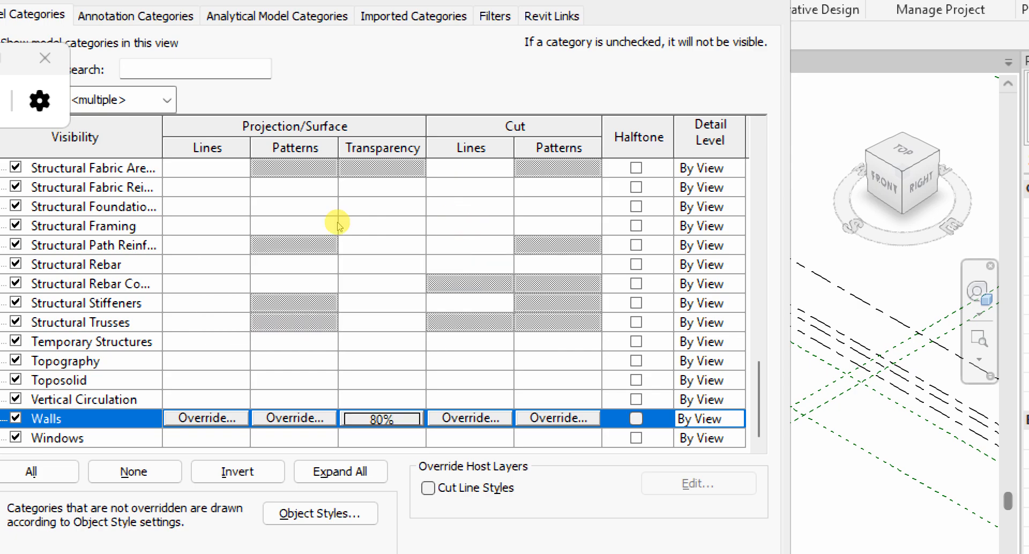
Set the Roofs category's projection surface transparency to 80% in the same overrides
{"action": "scroll", "coordinate": [246, 171], "scroll_direction": "up", "scroll_amount": 2}
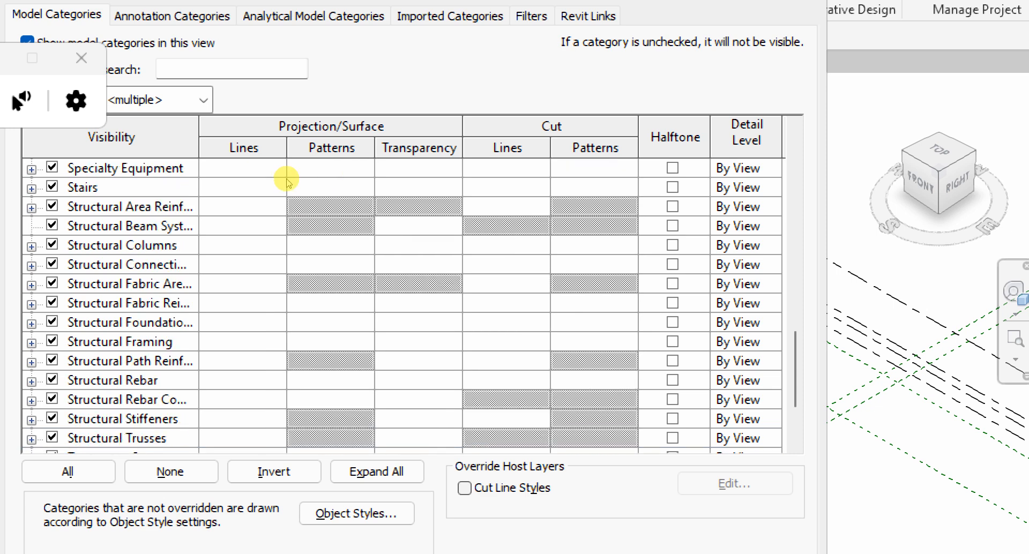
{"action": "scroll", "coordinate": [286, 181], "scroll_direction": "up", "scroll_amount": 3}
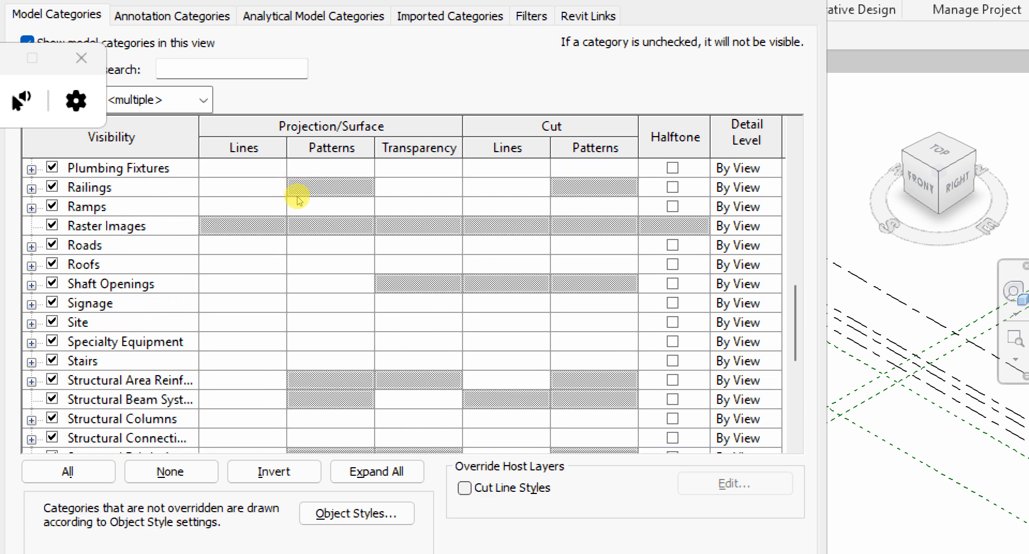
{"action": "left_click", "coordinate": [299, 200]}
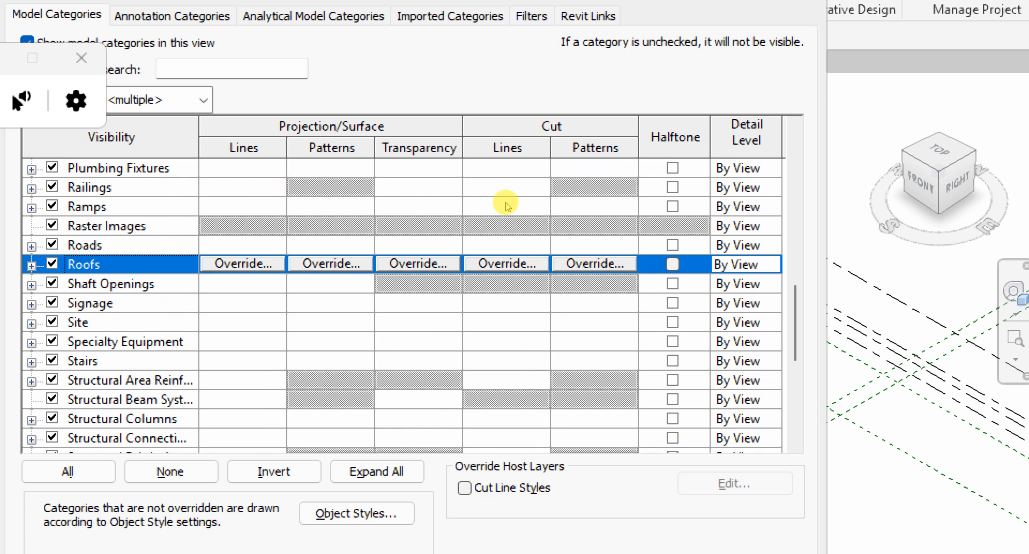
{"action": "left_click", "coordinate": [443, 204]}
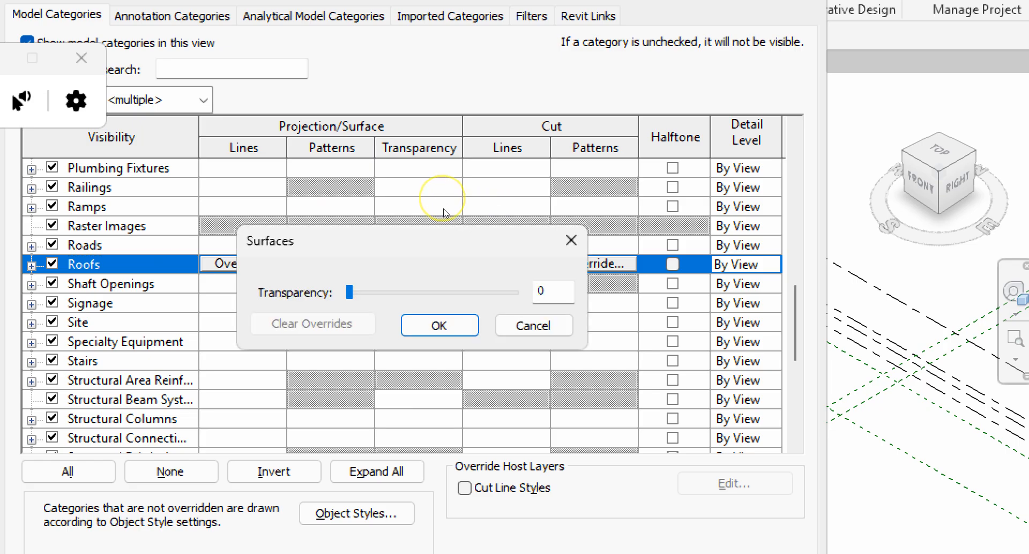
{"action": "double_click", "coordinate": [507, 219]}
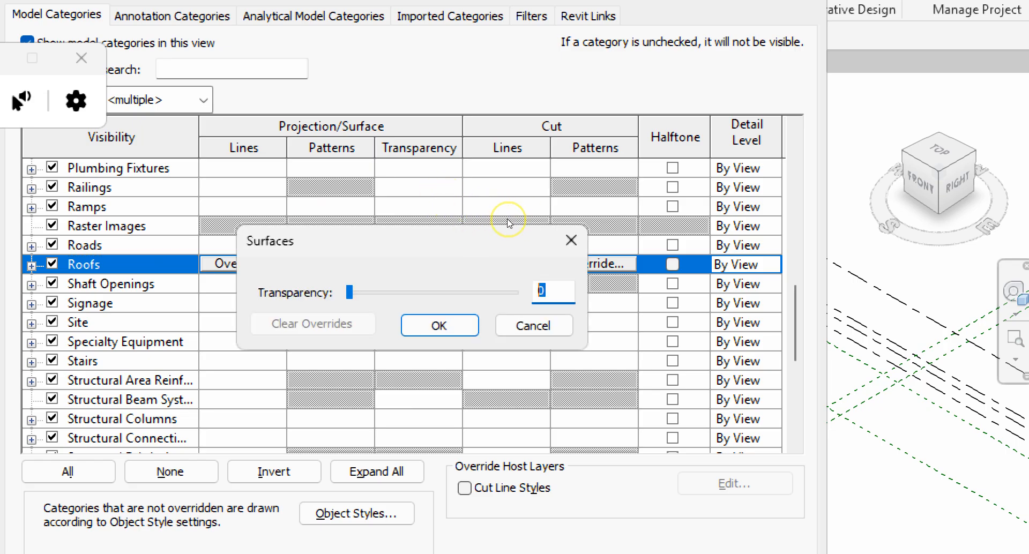
{"action": "type", "text": "80"}
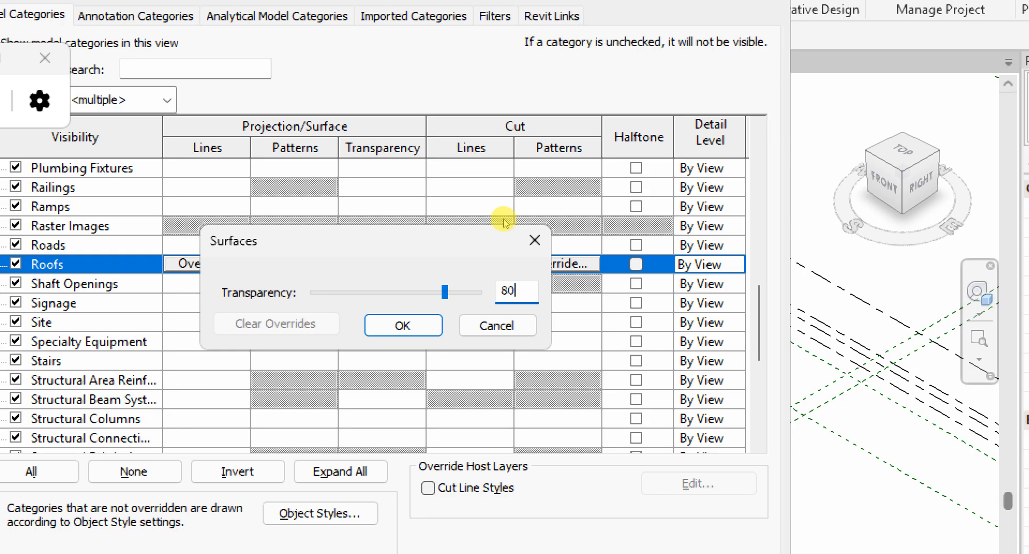
{"action": "key", "text": "Return"}
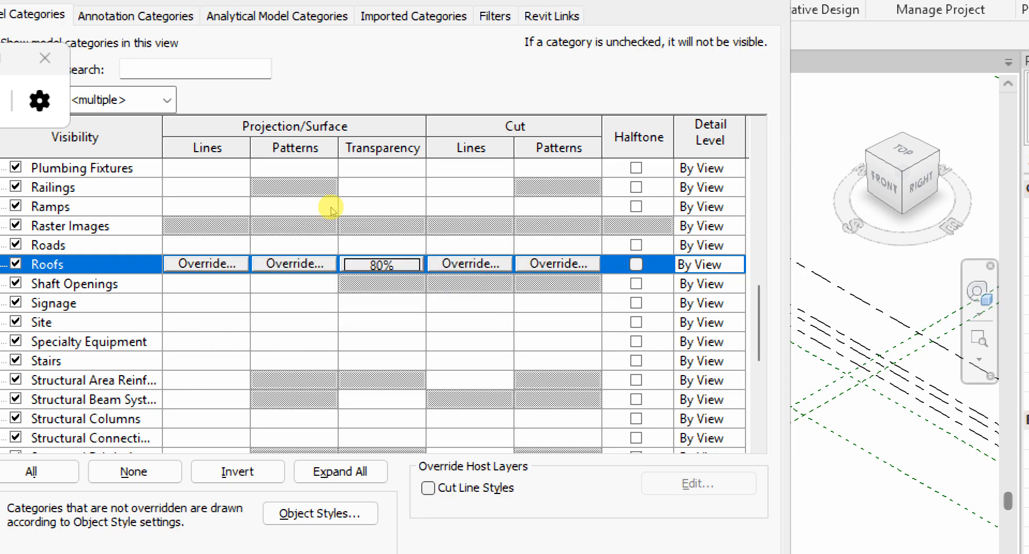
Set the Floors category's projection surface transparency to 80% and apply the overrides to the 3D view
{"action": "scroll", "coordinate": [231, 230], "scroll_direction": "down", "scroll_amount": 1}
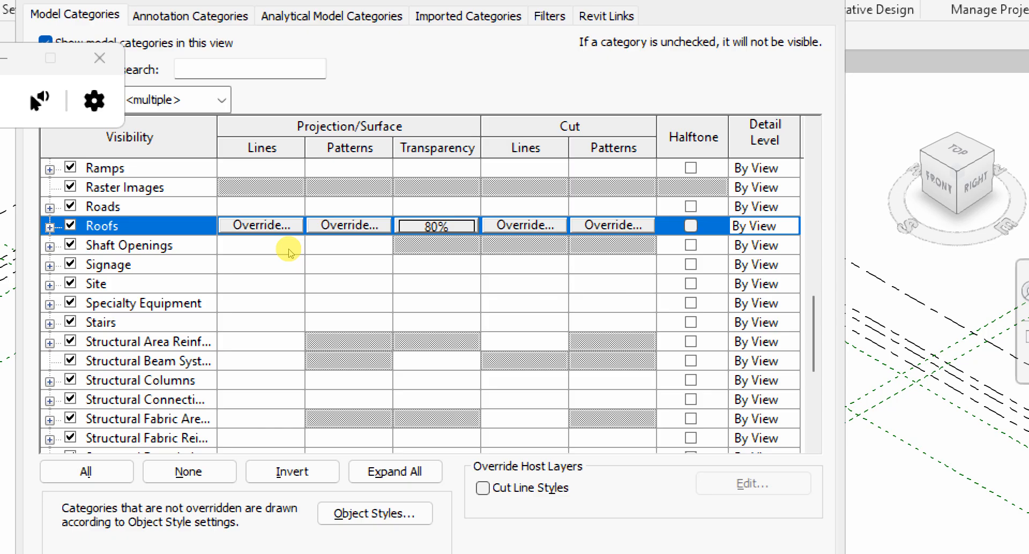
{"action": "scroll", "coordinate": [287, 250], "scroll_direction": "down", "scroll_amount": 1}
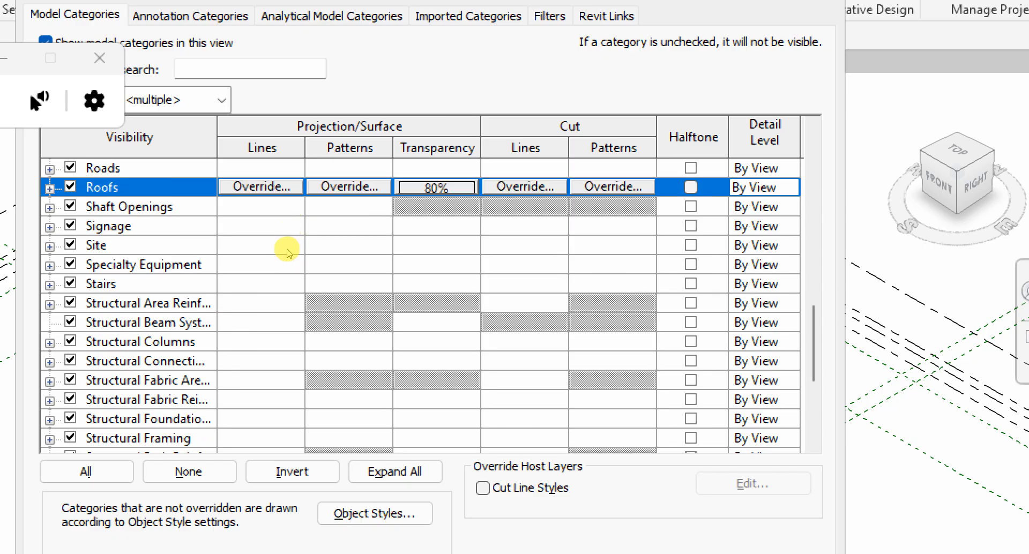
{"action": "scroll", "coordinate": [310, 221], "scroll_direction": "up", "scroll_amount": 4}
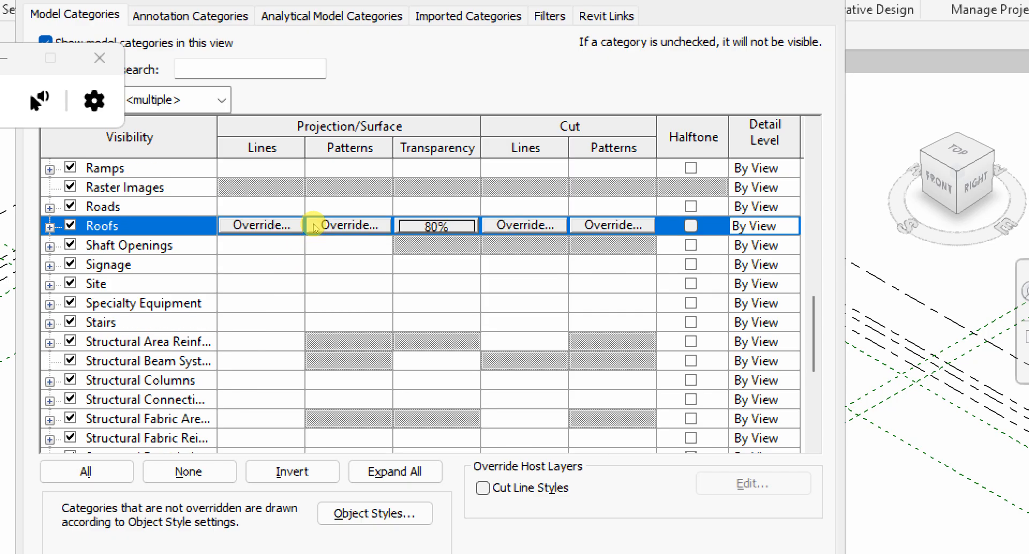
{"action": "scroll", "coordinate": [310, 220], "scroll_direction": "up", "scroll_amount": 8}
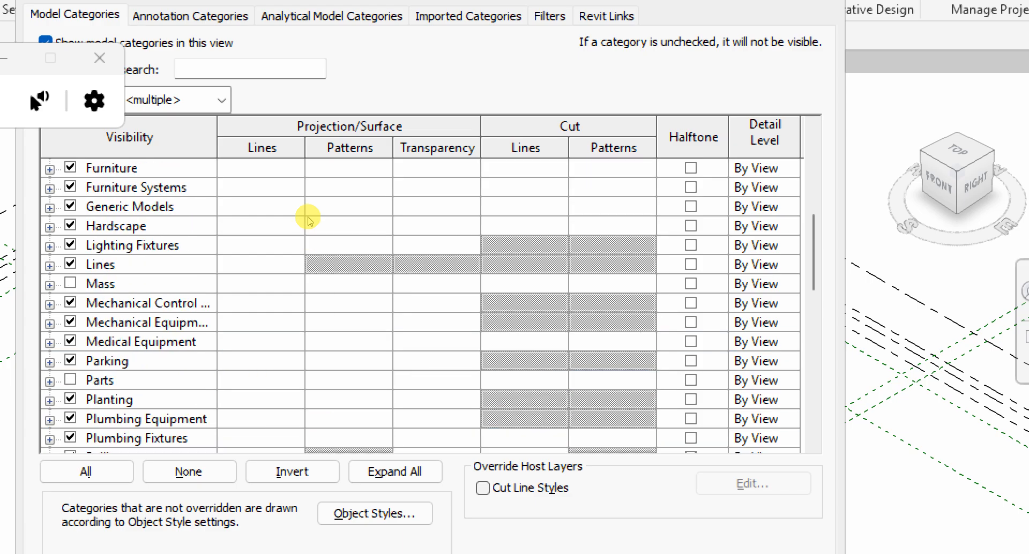
{"action": "scroll", "coordinate": [309, 220], "scroll_direction": "up", "scroll_amount": 2}
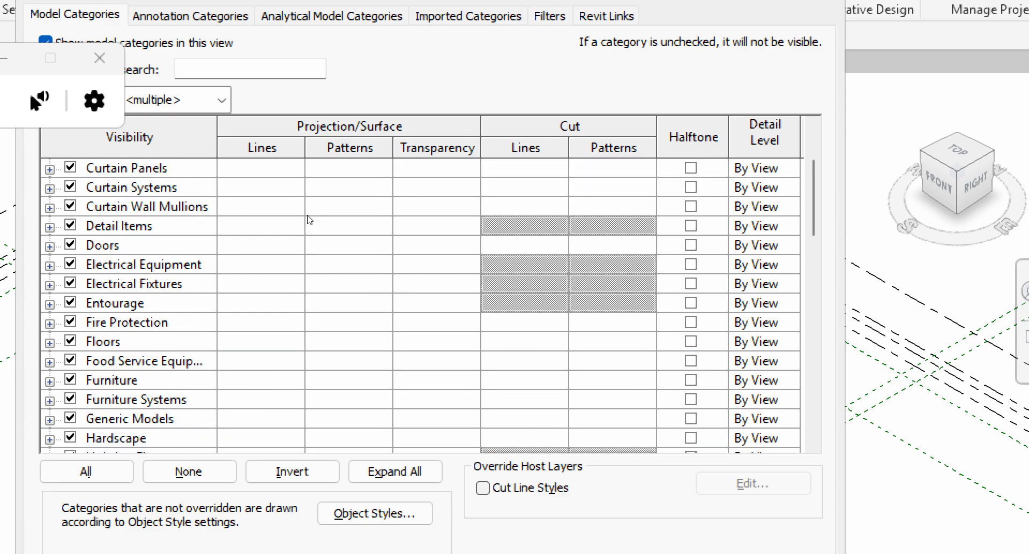
{"action": "scroll", "coordinate": [302, 217], "scroll_direction": "up", "scroll_amount": 1}
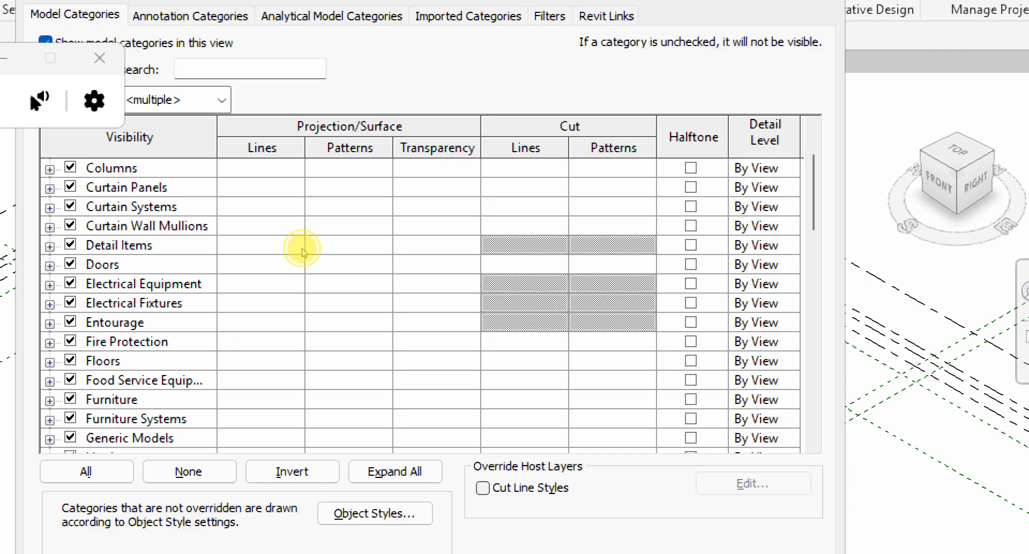
{"action": "left_click", "coordinate": [303, 249]}
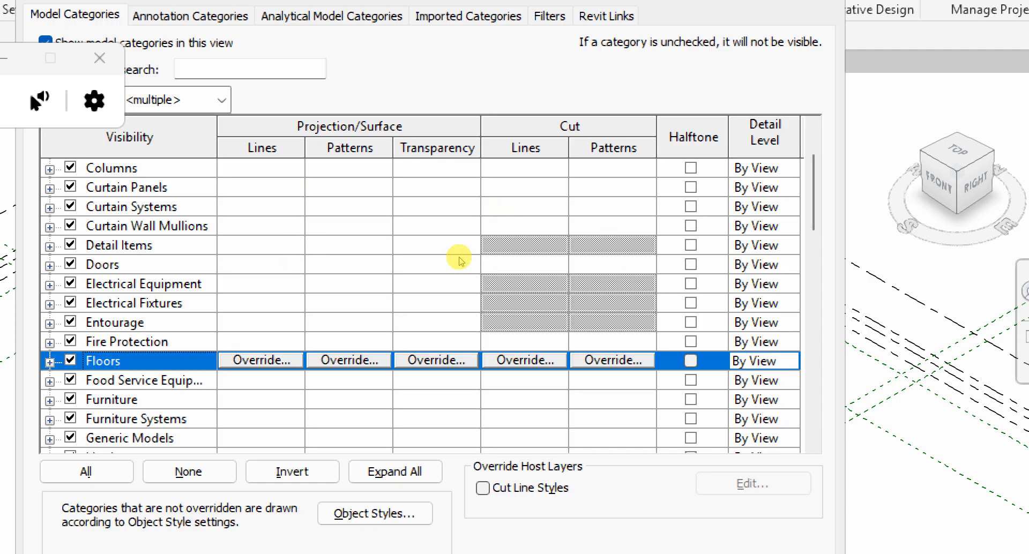
{"action": "left_click", "coordinate": [457, 250]}
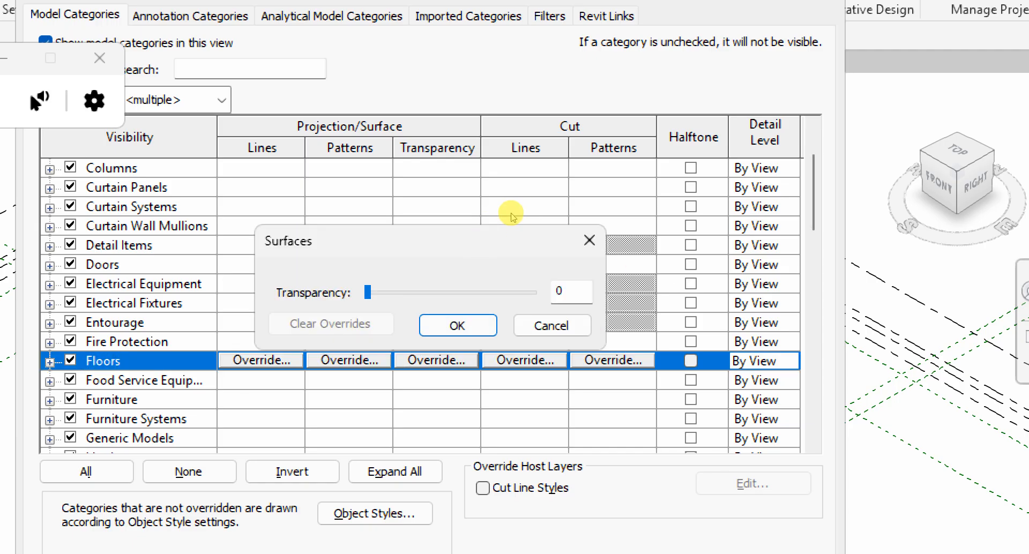
{"action": "left_click_drag", "start_coordinate": [529, 215], "coordinate": [498, 216]}
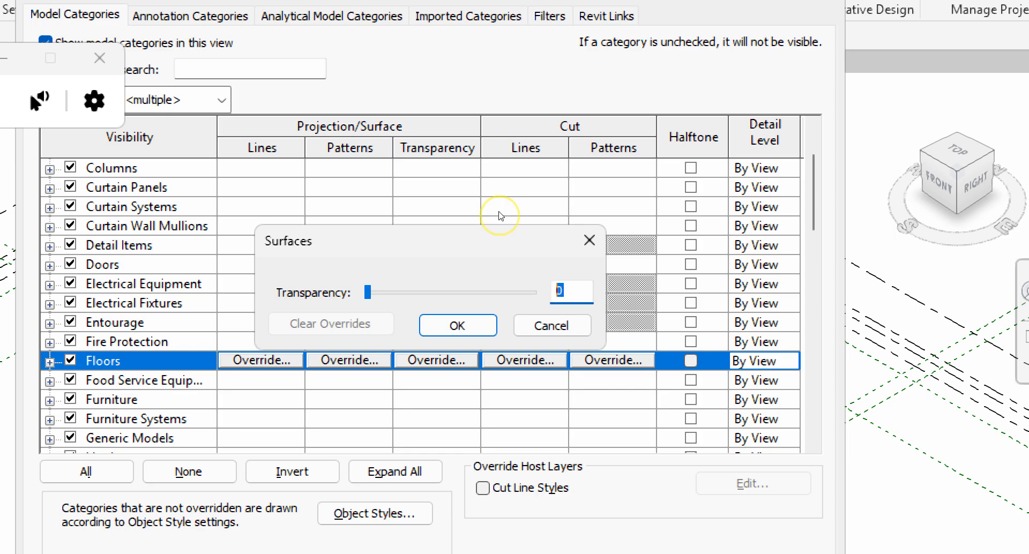
{"action": "type", "text": "80"}
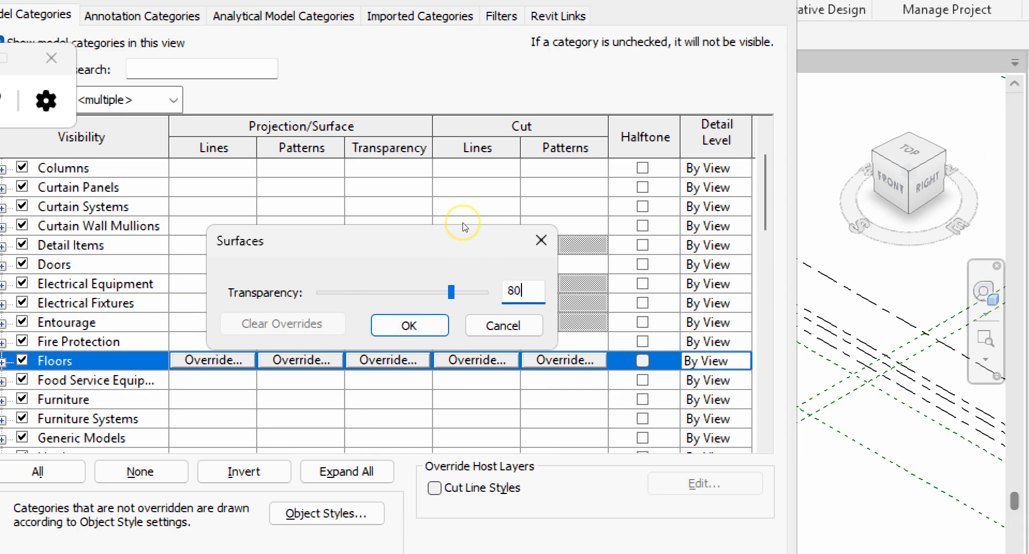
{"action": "key", "text": "Return"}
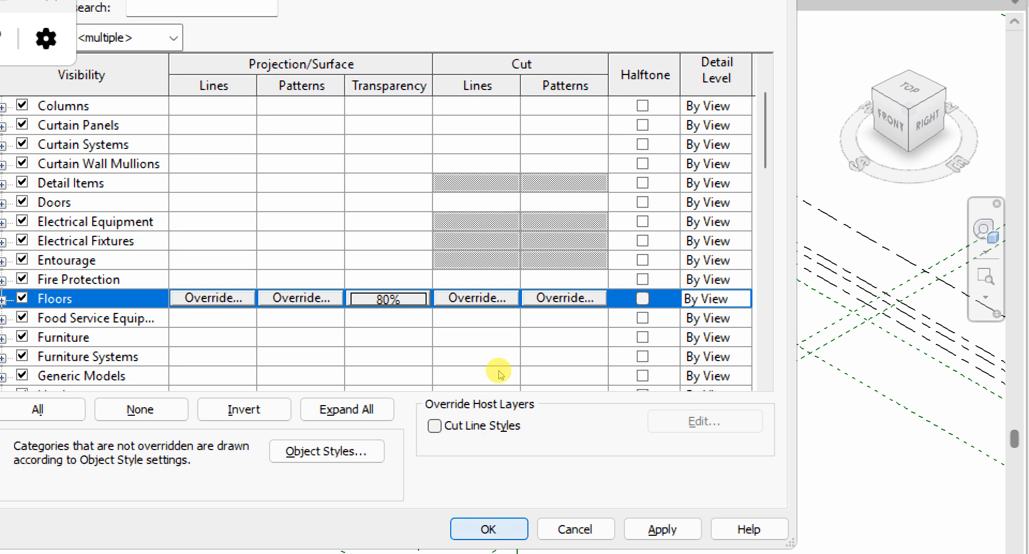
{"action": "key", "text": "Return"}
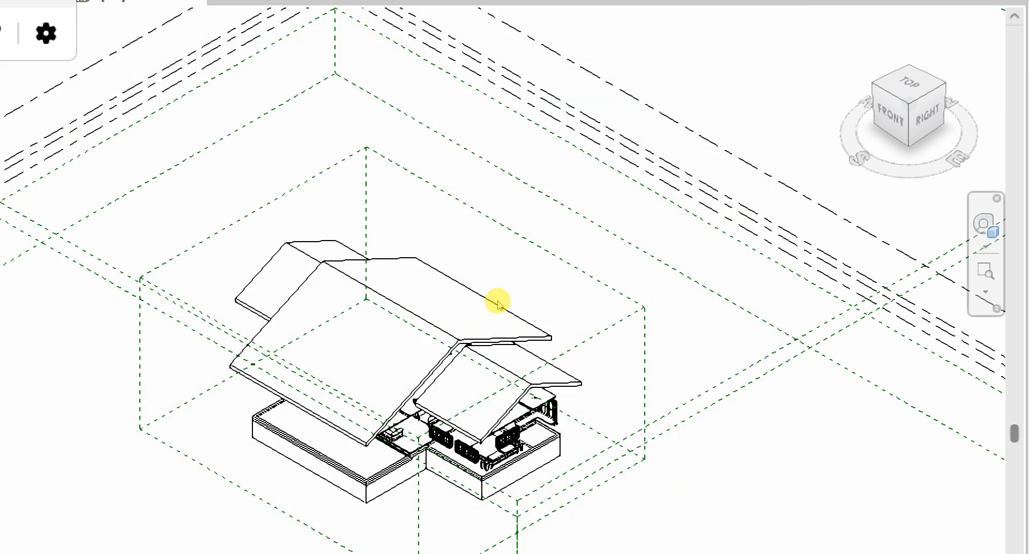
Examine from near and far how the linked house displays with transparent walls, roofs and floors
{"action": "scroll", "coordinate": [508, 287], "scroll_direction": "down", "scroll_amount": 3}
{"action": "scroll", "coordinate": [419, 283], "scroll_direction": "up", "scroll_amount": 4}
{"action": "scroll", "coordinate": [418, 282], "scroll_direction": "up", "scroll_amount": 1}
{"action": "scroll", "coordinate": [508, 265], "scroll_direction": "up", "scroll_amount": 2}
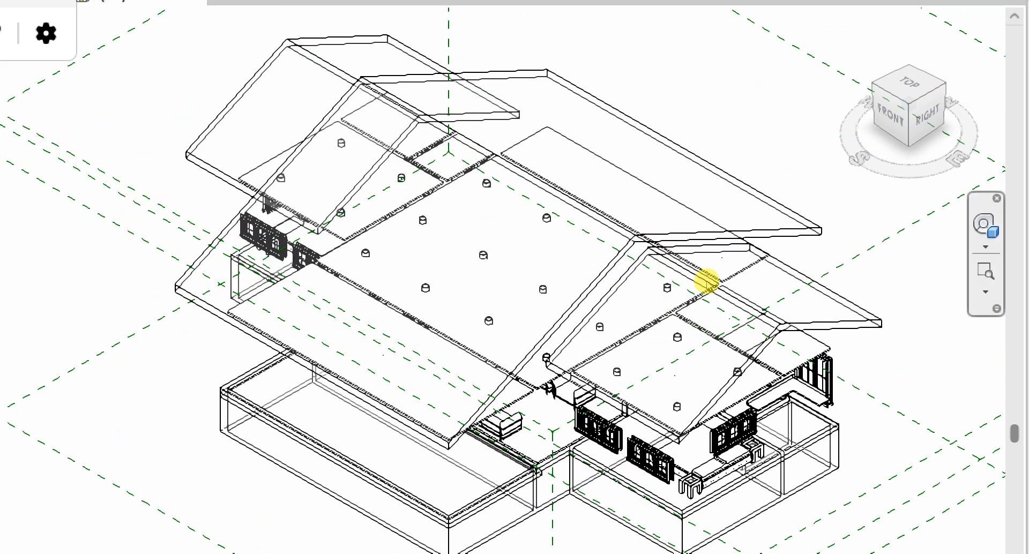
{"action": "scroll", "coordinate": [669, 266], "scroll_direction": "up", "scroll_amount": 3}
{"action": "scroll", "coordinate": [677, 278], "scroll_direction": "up", "scroll_amount": 2}
{"action": "scroll", "coordinate": [647, 266], "scroll_direction": "down", "scroll_amount": 6}
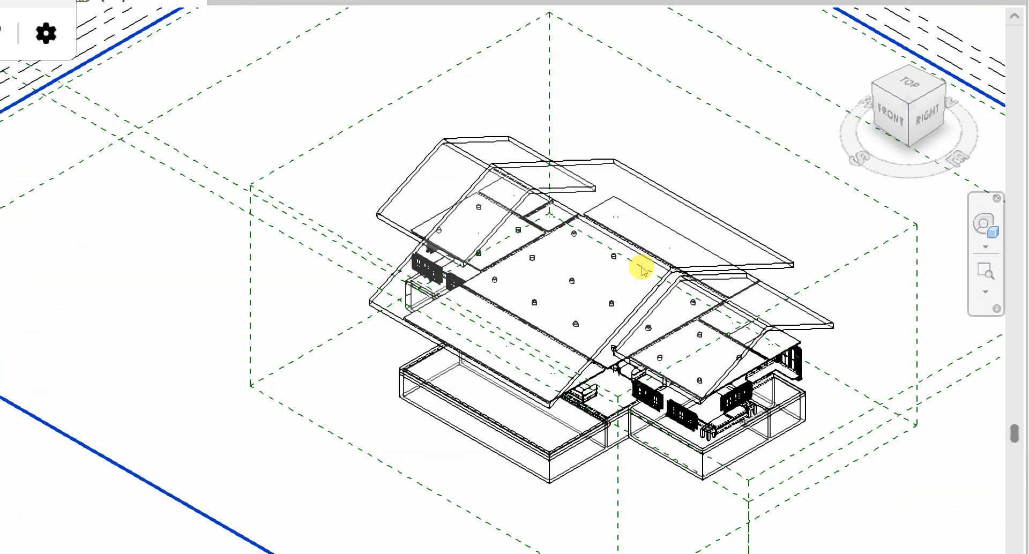
{"action": "scroll", "coordinate": [665, 287], "scroll_direction": "up", "scroll_amount": 2}
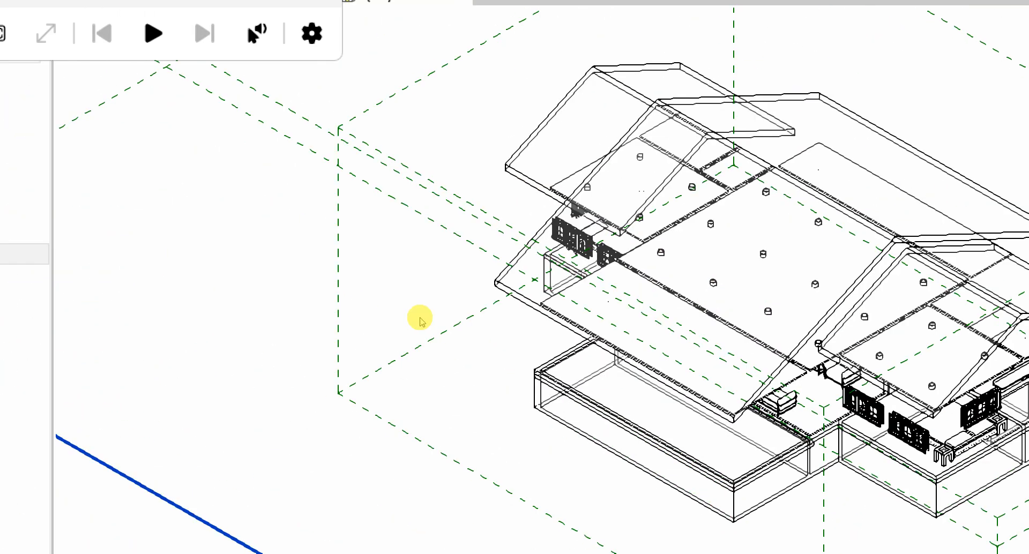
In the 3D view's Visibility/Graphic Overrides, set the Ceilings category's projection surface transparency to 80%
{"action": "key", "text": "v"}
{"action": "key", "text": "v"}
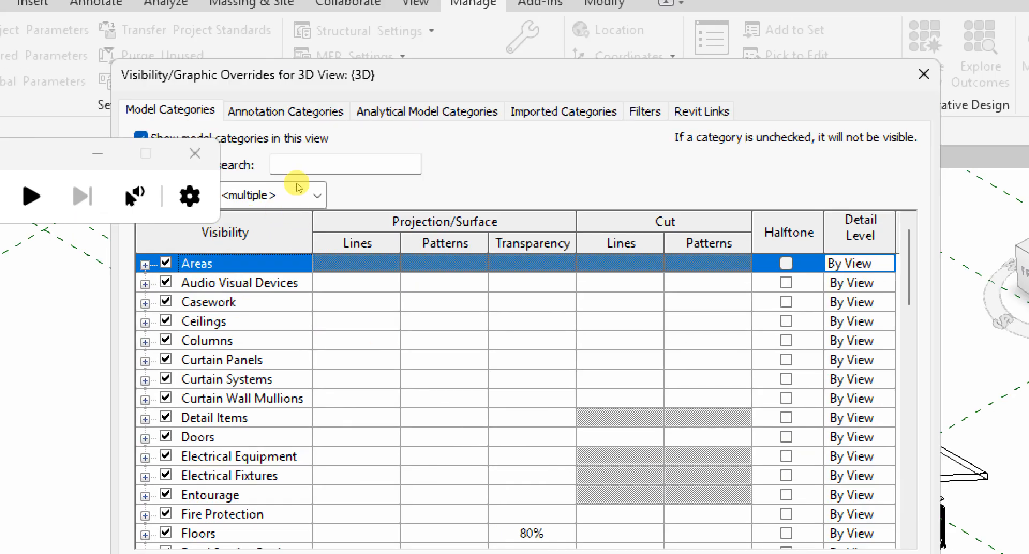
{"action": "key", "text": "c"}
{"action": "key", "text": "e"}
{"action": "left_click", "coordinate": [446, 183]}
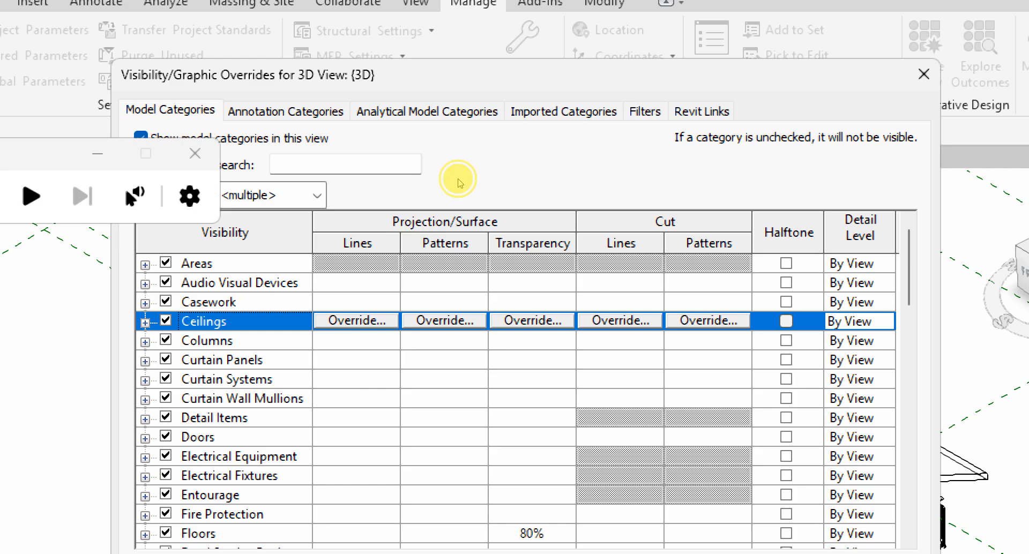
{"action": "left_click", "coordinate": [458, 183]}
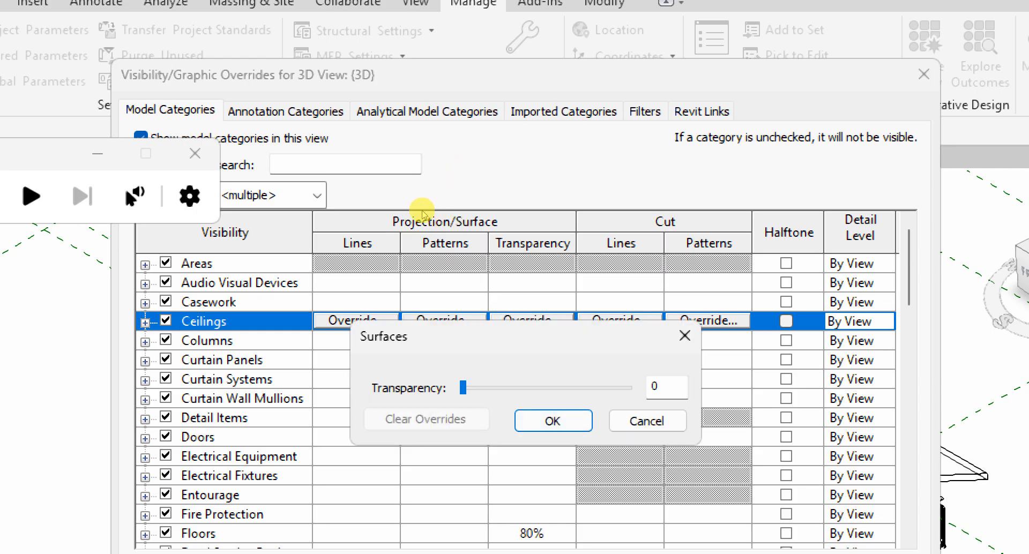
{"action": "left_click_drag", "start_coordinate": [423, 217], "coordinate": [496, 217]}
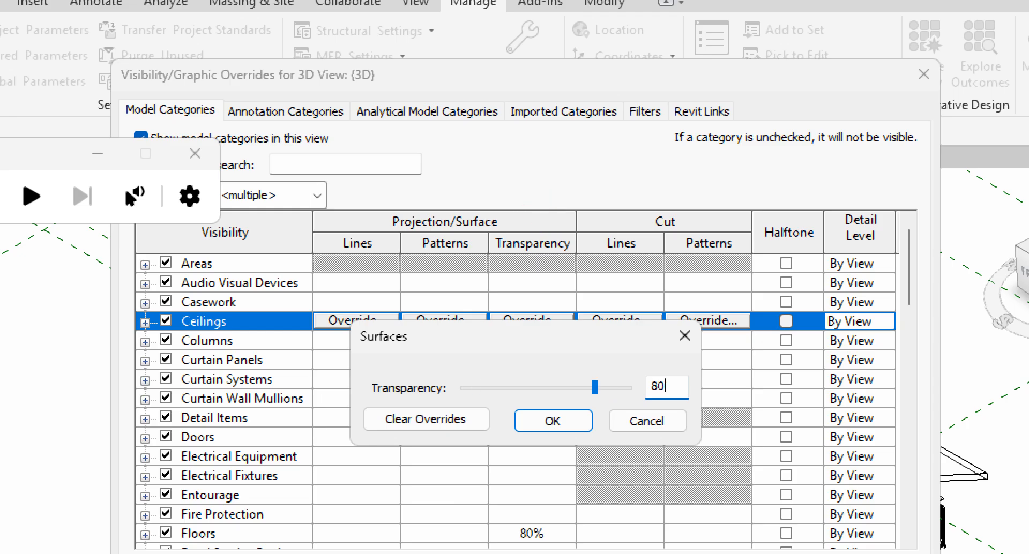
{"action": "key", "text": "Return"}
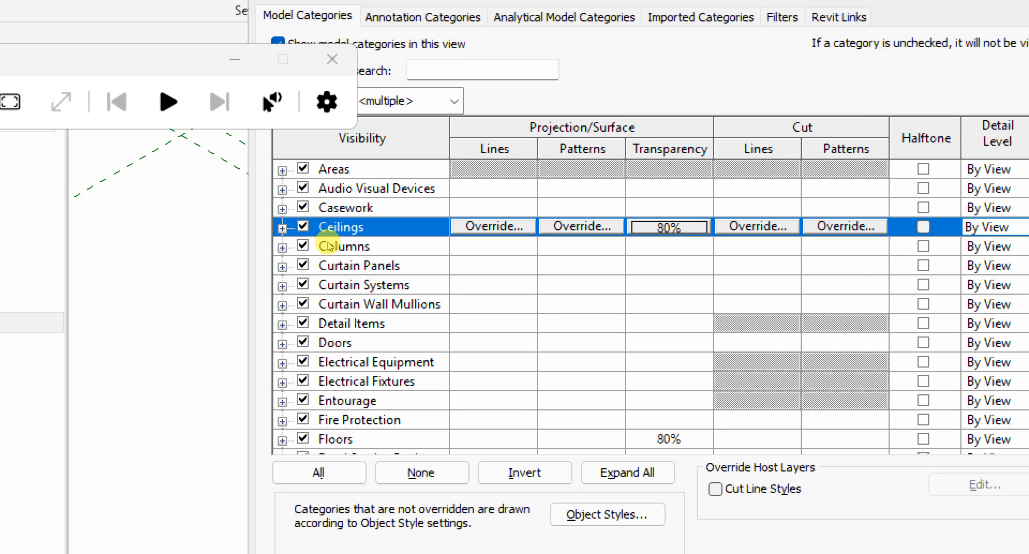
Turn off the visibility of the Lighting Fixtures category and apply the overrides to the 3D view
{"action": "scroll", "coordinate": [312, 244], "scroll_direction": "down", "scroll_amount": 5}
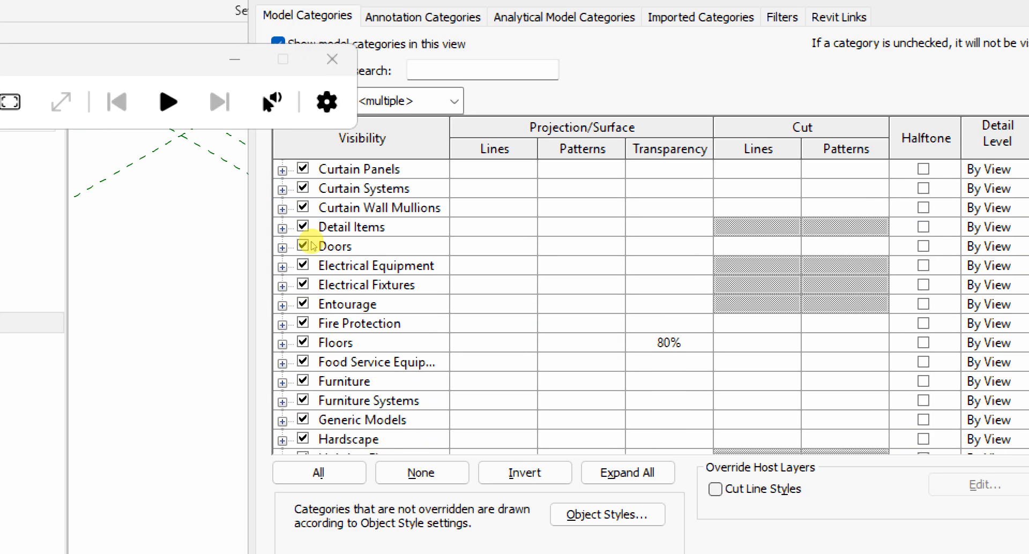
{"action": "scroll", "coordinate": [301, 244], "scroll_direction": "down", "scroll_amount": 2}
{"action": "scroll", "coordinate": [301, 244], "scroll_direction": "down", "scroll_amount": 3}
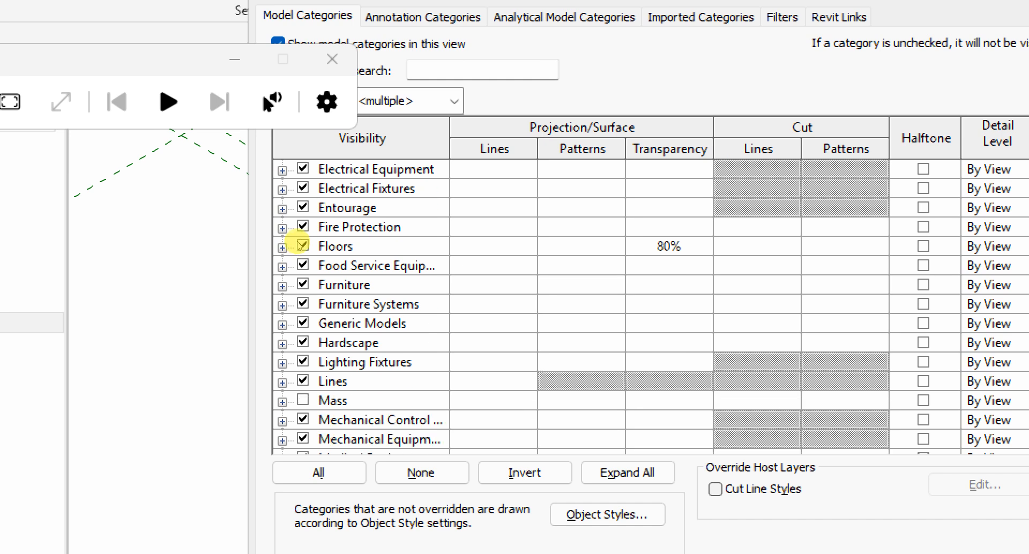
{"action": "left_click", "coordinate": [297, 246]}
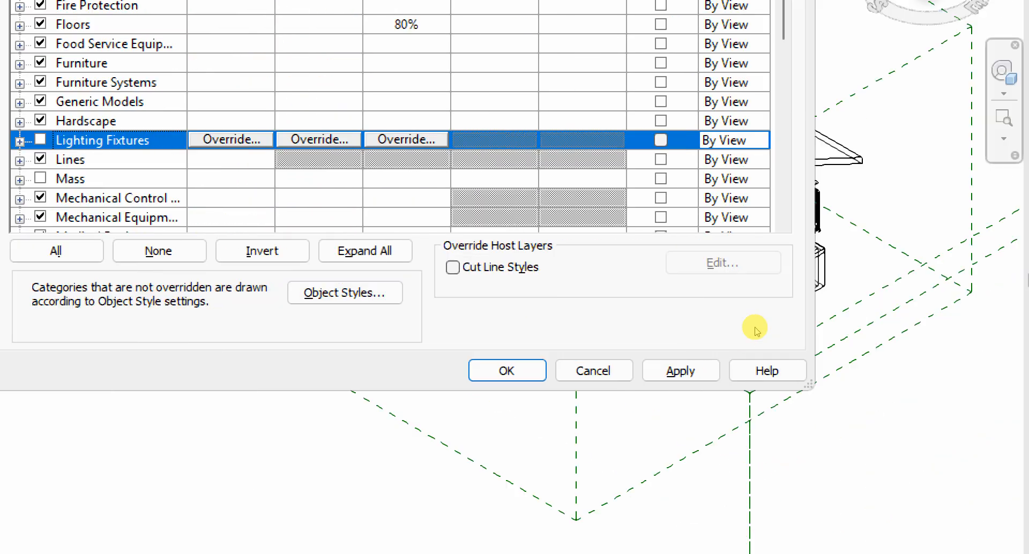
{"action": "left_click", "coordinate": [488, 369]}
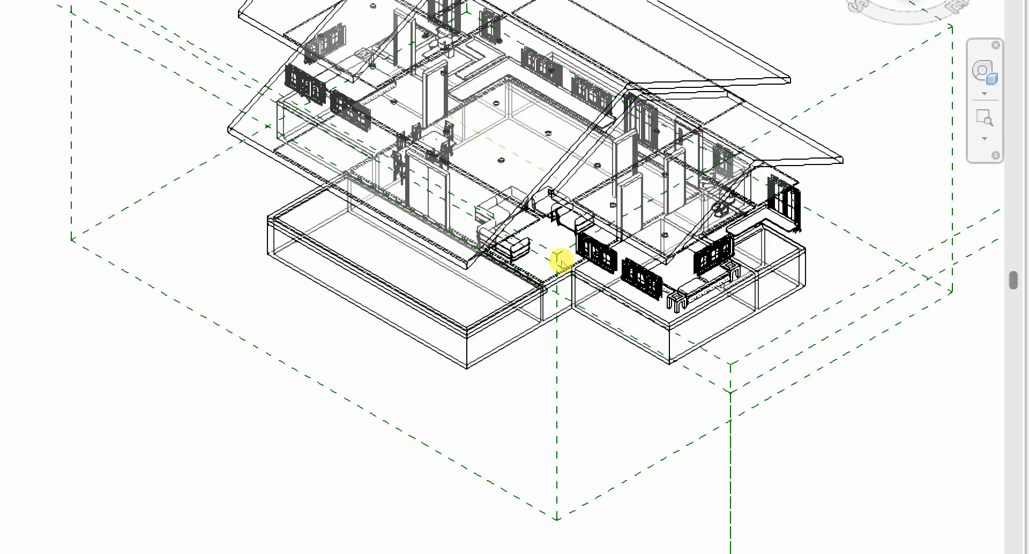
Inspect the linked house's interior, openings, furniture and base through the transparent surfaces, then its surroundings in the 3D view
{"action": "scroll", "coordinate": [511, 362], "scroll_direction": "down", "scroll_amount": 3}
{"action": "scroll", "coordinate": [501, 272], "scroll_direction": "up", "scroll_amount": 5}
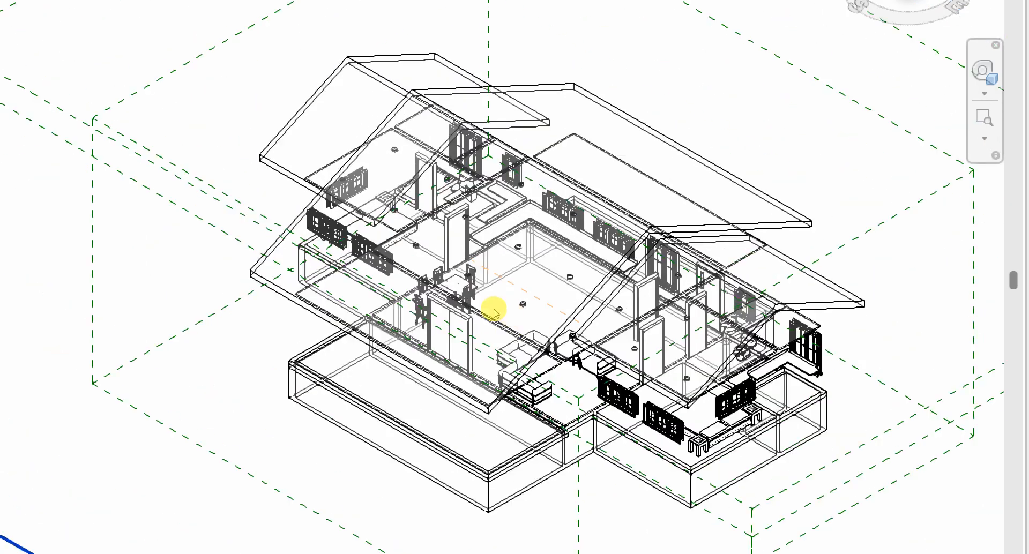
{"action": "scroll", "coordinate": [470, 304], "scroll_direction": "down", "scroll_amount": 5}
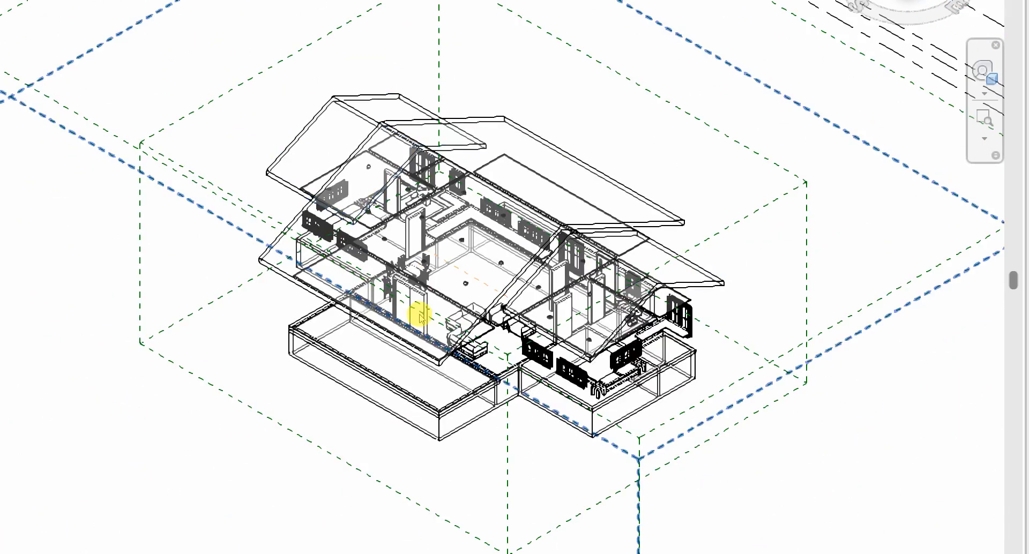
{"action": "scroll", "coordinate": [420, 313], "scroll_direction": "up", "scroll_amount": 5}
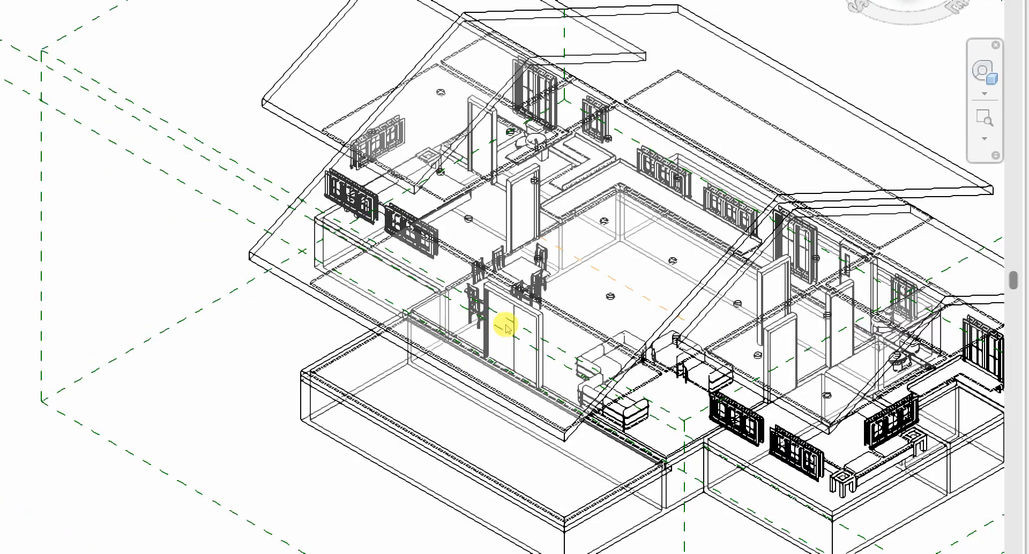
{"action": "scroll", "coordinate": [615, 273], "scroll_direction": "up", "scroll_amount": 2}
{"action": "scroll", "coordinate": [573, 294], "scroll_direction": "down", "scroll_amount": 5}
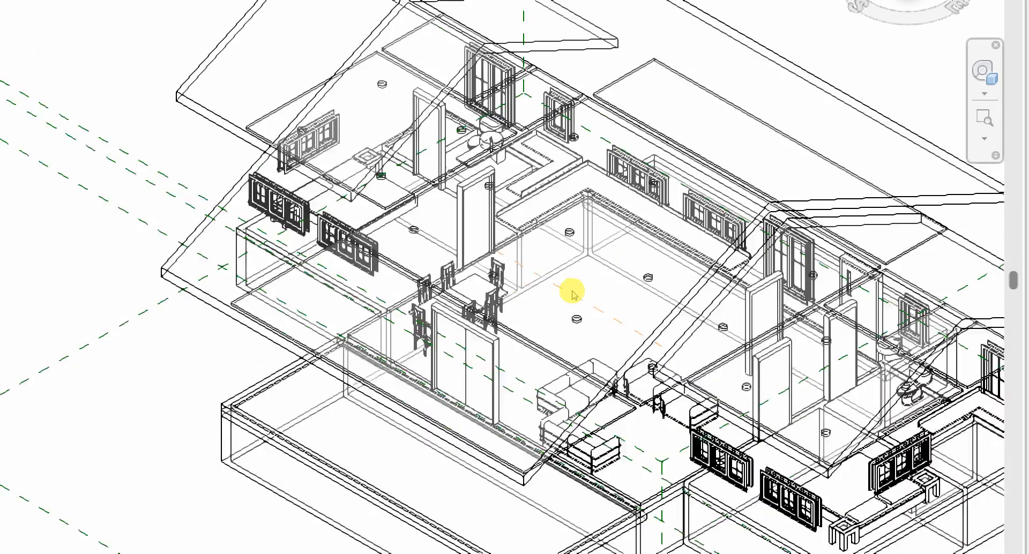
{"action": "scroll", "coordinate": [651, 361], "scroll_direction": "up", "scroll_amount": 5}
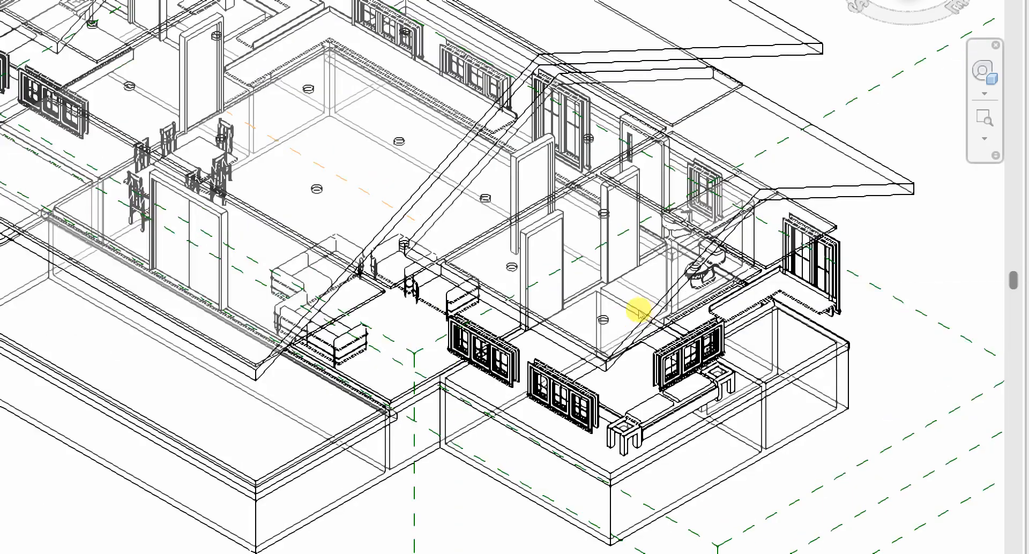
{"action": "scroll", "coordinate": [489, 321], "scroll_direction": "down", "scroll_amount": 5}
{"action": "scroll", "coordinate": [494, 326], "scroll_direction": "up", "scroll_amount": 5}
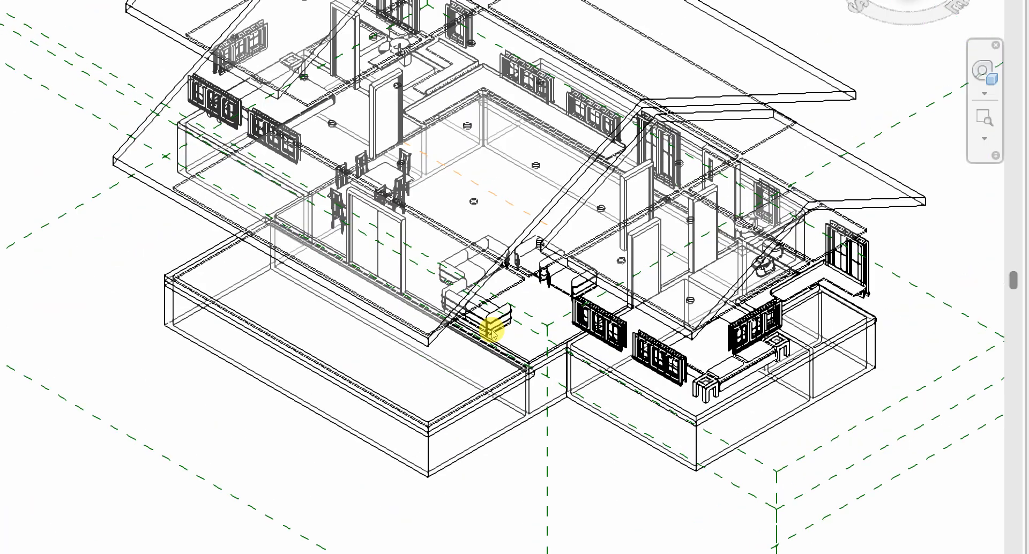
{"action": "scroll", "coordinate": [518, 340], "scroll_direction": "up", "scroll_amount": 2}
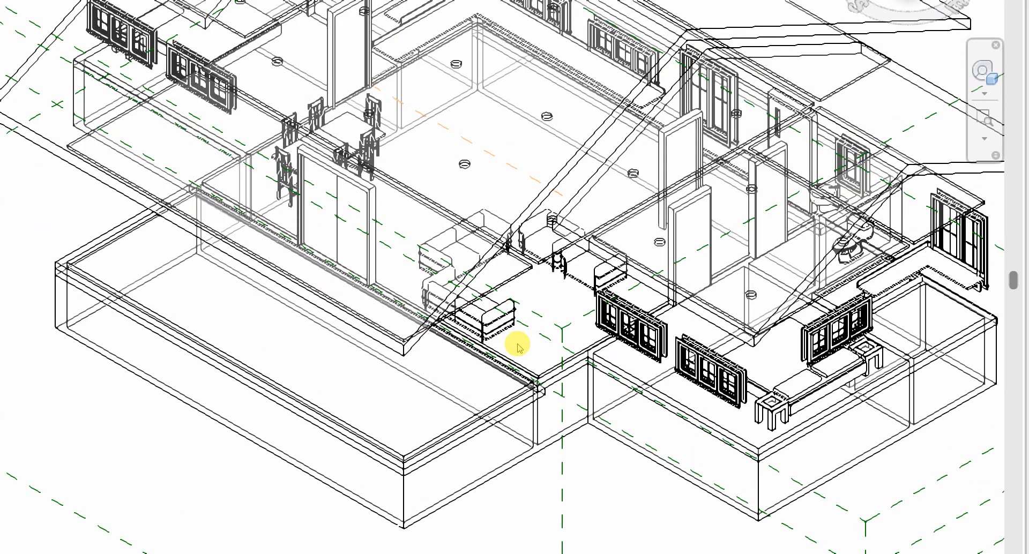
{"action": "scroll", "coordinate": [517, 347], "scroll_direction": "down", "scroll_amount": 4}
{"action": "scroll", "coordinate": [535, 320], "scroll_direction": "up", "scroll_amount": 3}
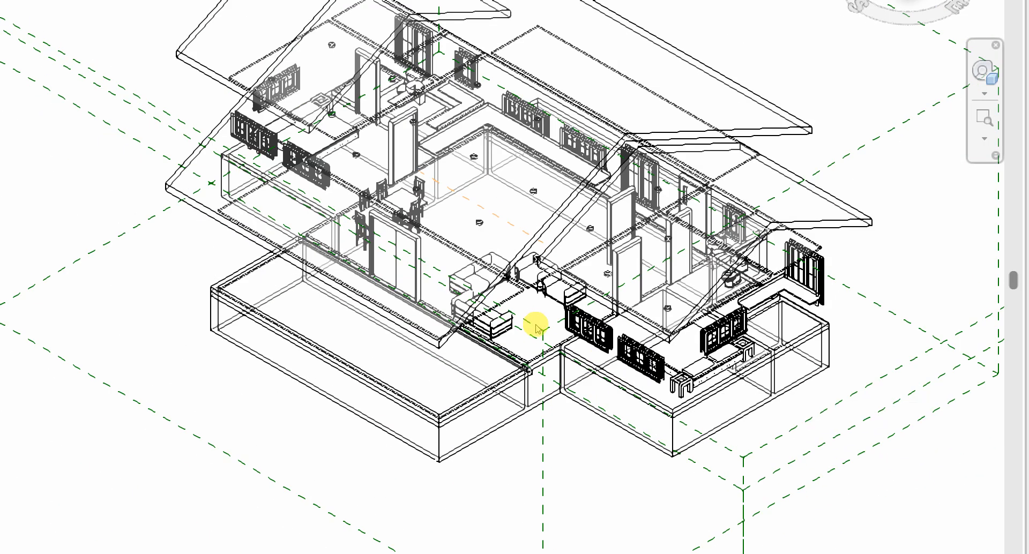
{"action": "scroll", "coordinate": [533, 324], "scroll_direction": "down", "scroll_amount": 8}
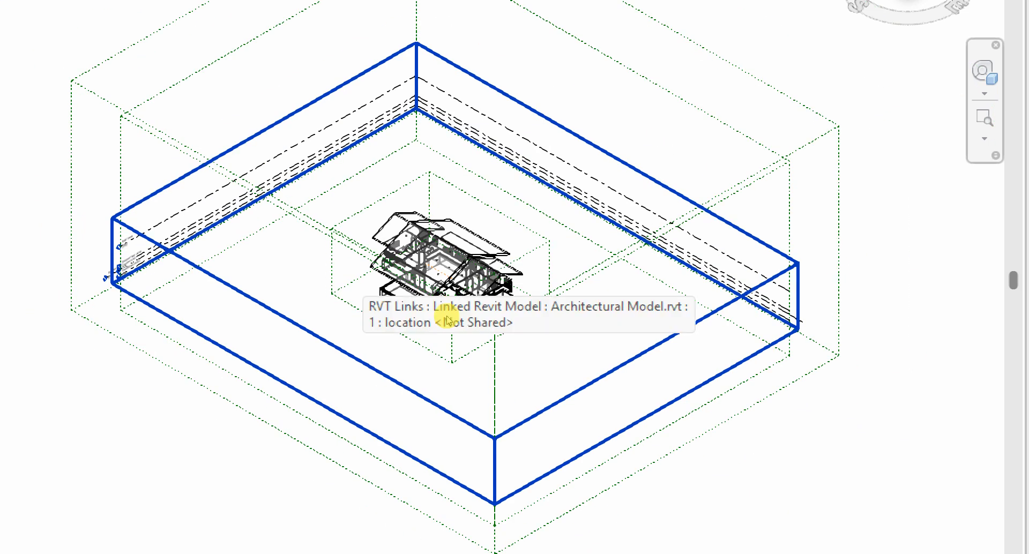
In the 3D view's Visibility/Graphic Overrides, set the Windows category's projection surface transparency to 80%
{"action": "key", "text": "v"}
{"action": "key", "text": "v"}
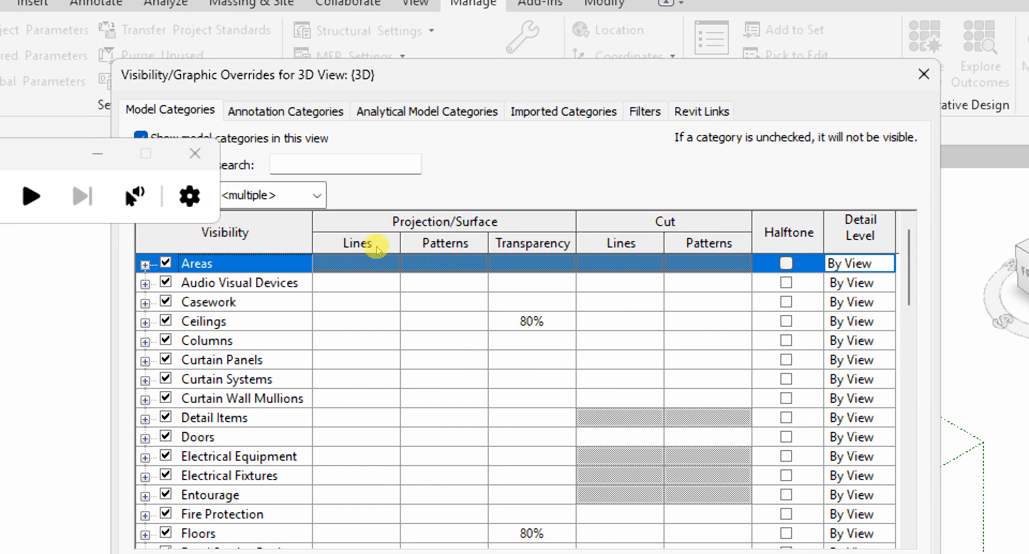
{"action": "scroll", "coordinate": [299, 214], "scroll_direction": "down", "scroll_amount": 10}
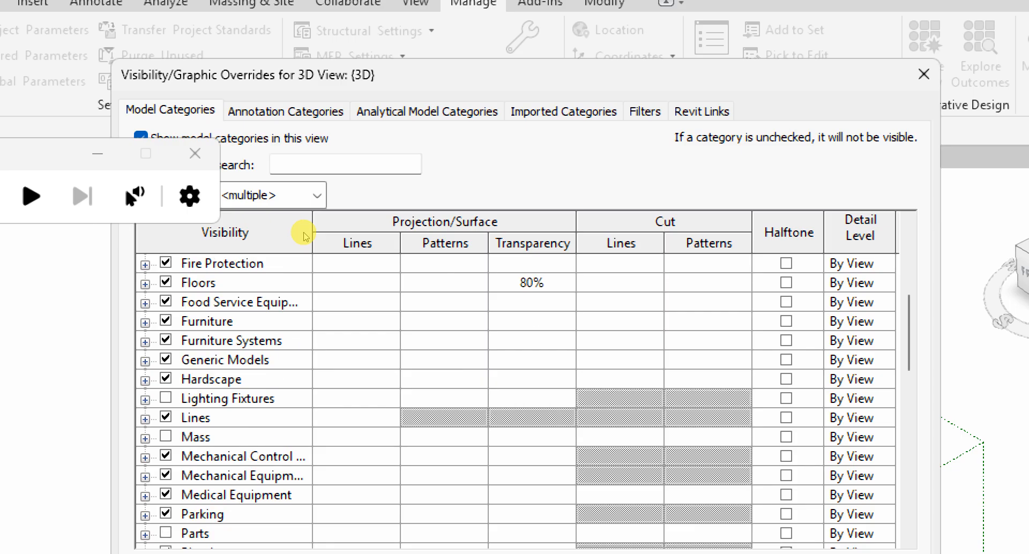
{"action": "scroll", "coordinate": [306, 235], "scroll_direction": "down", "scroll_amount": 5}
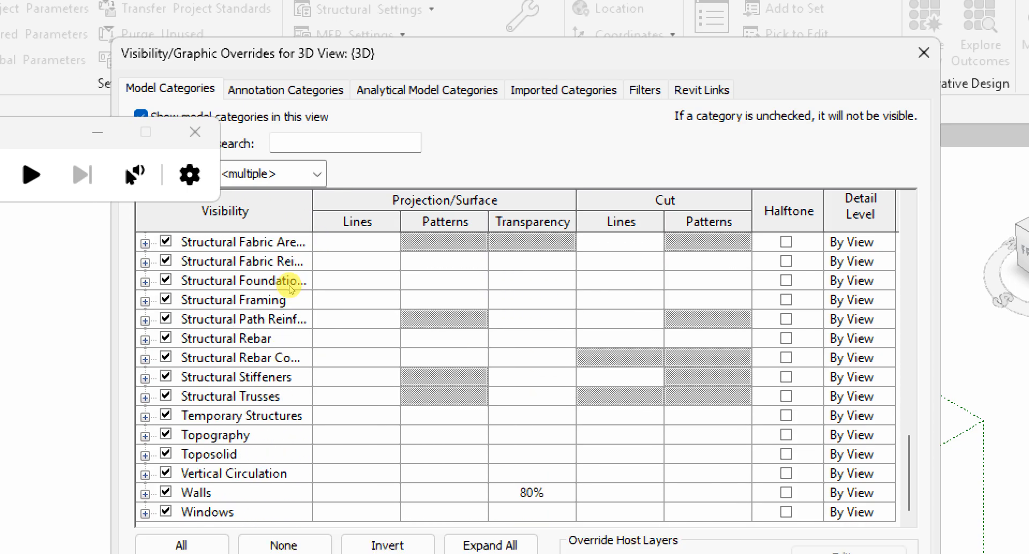
{"action": "left_click", "coordinate": [293, 293]}
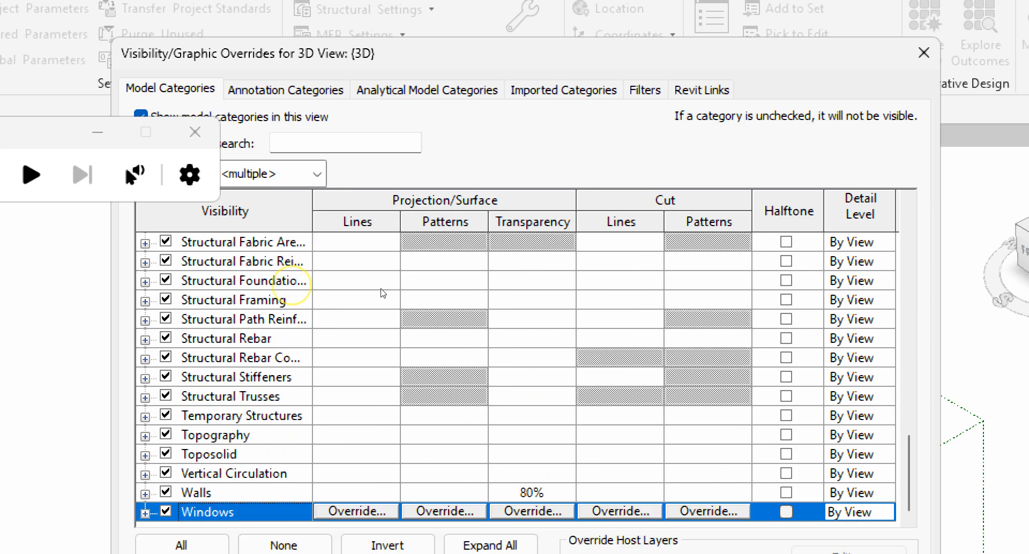
{"action": "left_click", "coordinate": [532, 510]}
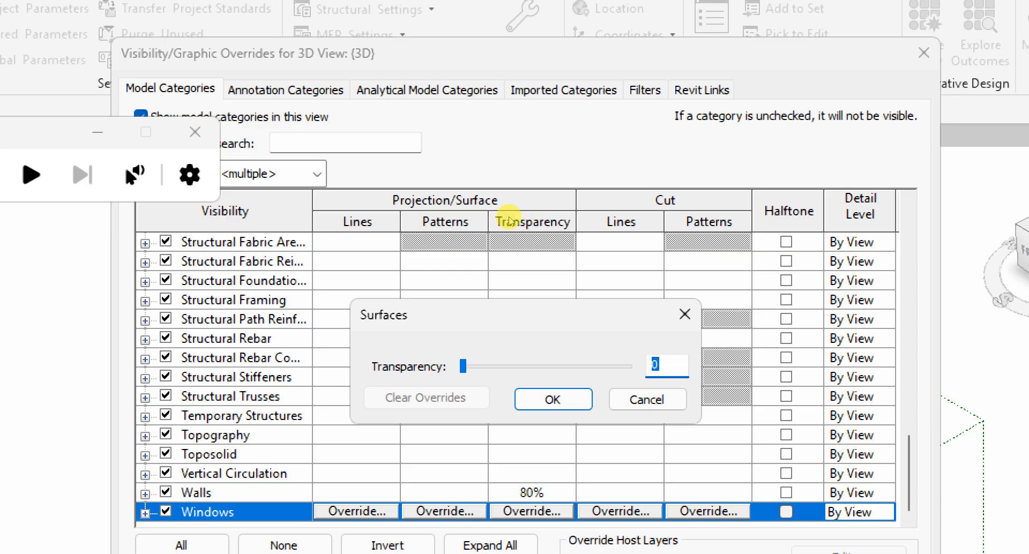
{"action": "type", "text": "80"}
{"action": "key", "text": "Return"}
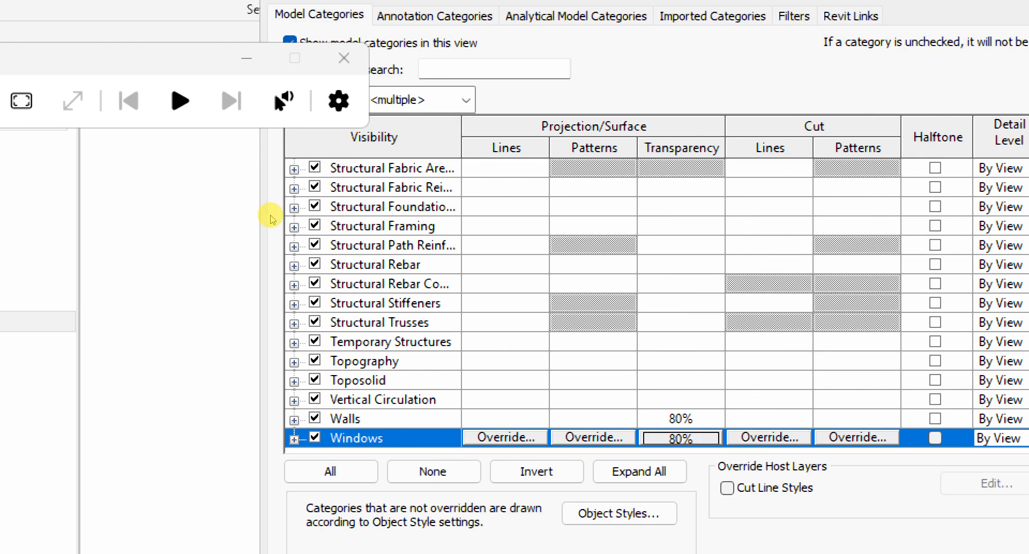
Set the projection surface transparency of the Doors category to 80%
{"action": "scroll", "coordinate": [3, 218], "scroll_direction": "up", "scroll_amount": 2}
{"action": "scroll", "coordinate": [301, 218], "scroll_direction": "up", "scroll_amount": 7}
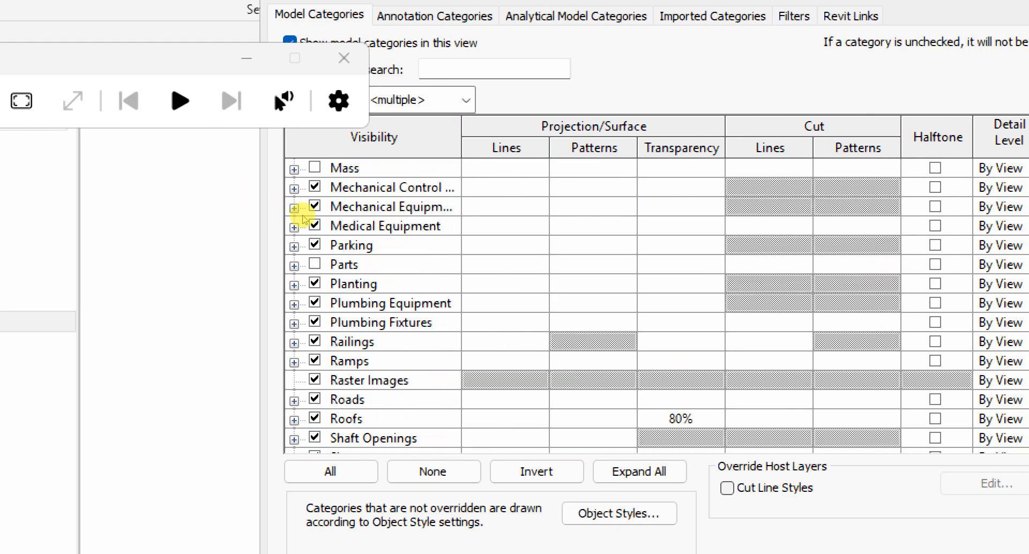
{"action": "scroll", "coordinate": [303, 219], "scroll_direction": "up", "scroll_amount": 4}
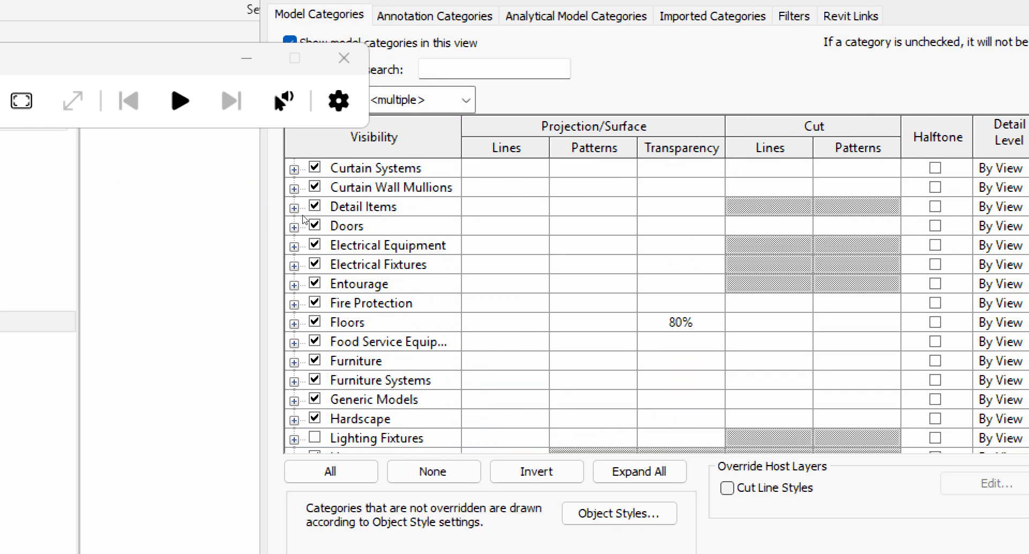
{"action": "left_click", "coordinate": [306, 184]}
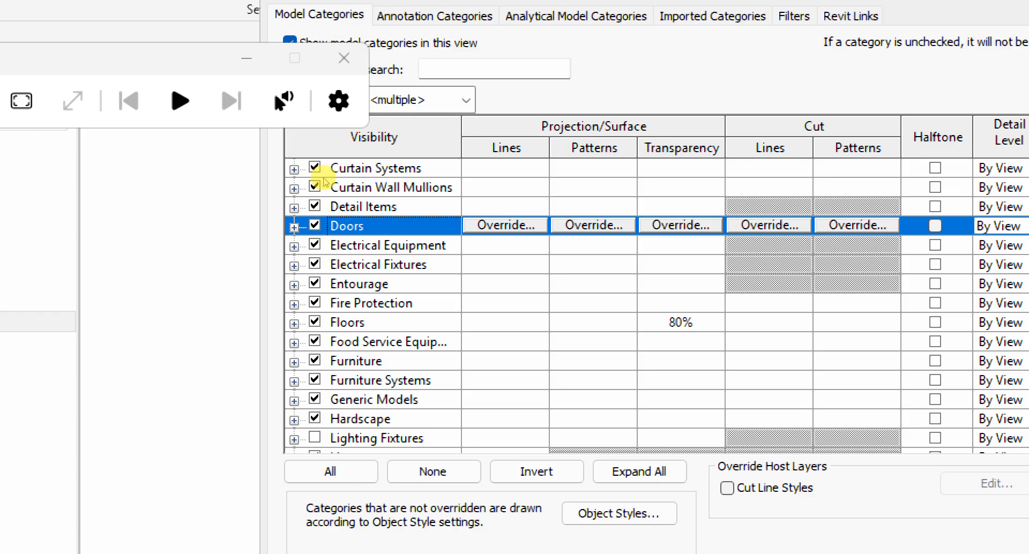
{"action": "left_click", "coordinate": [456, 178]}
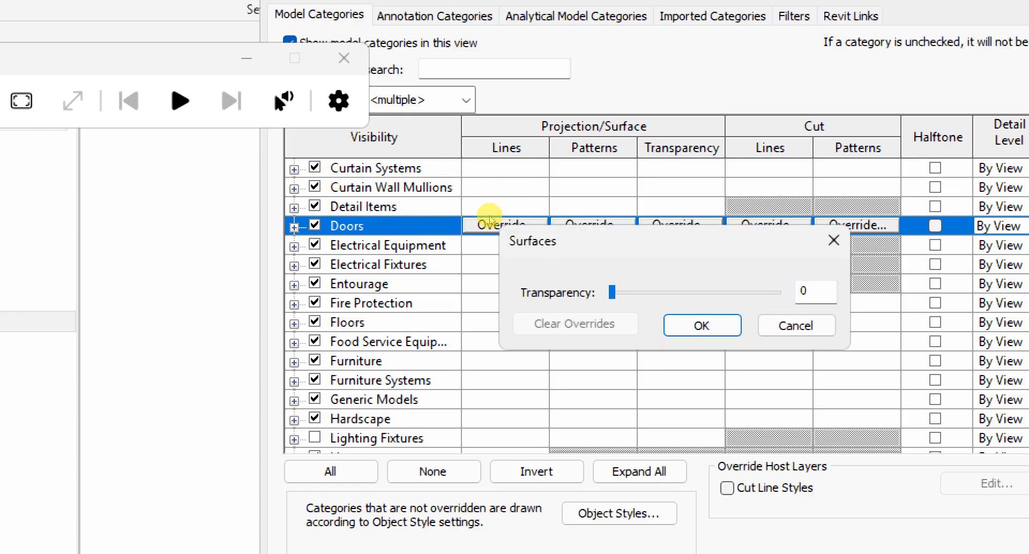
{"action": "left_click_drag", "start_coordinate": [532, 213], "coordinate": [499, 212]}
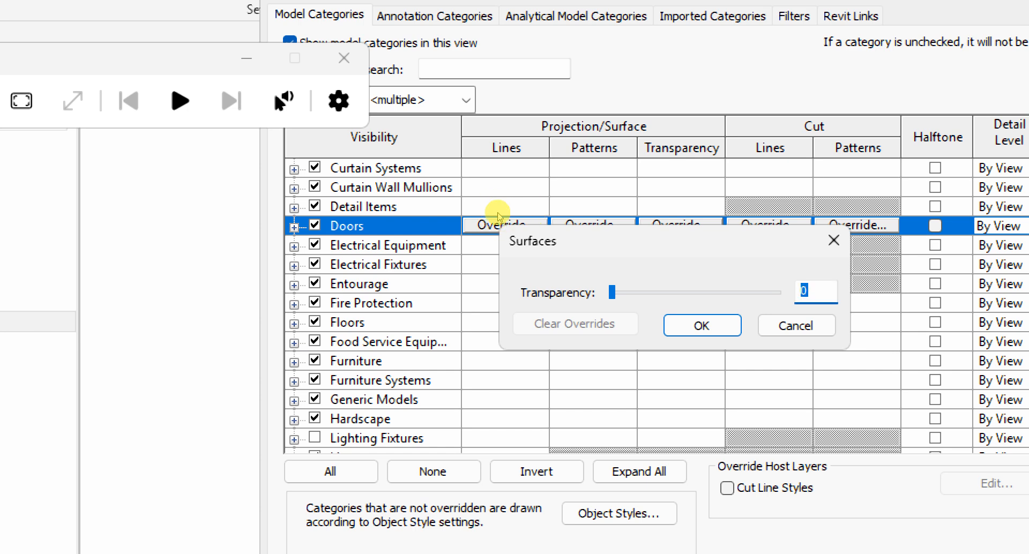
{"action": "type", "text": "80"}
{"action": "left_click", "coordinate": [403, 325]}
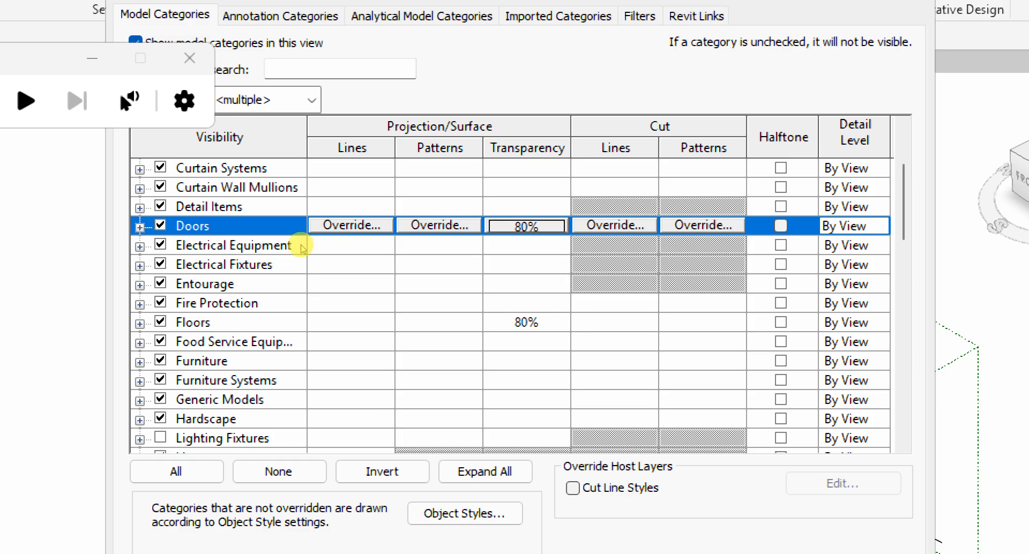
Override the Furniture category's projection surface transparency with 80%
{"action": "left_click", "coordinate": [301, 360]}
{"action": "left_click", "coordinate": [526, 360]}
{"action": "left_click_drag", "start_coordinate": [669, 291], "coordinate": [636, 291]}
{"action": "type", "text": "80"}
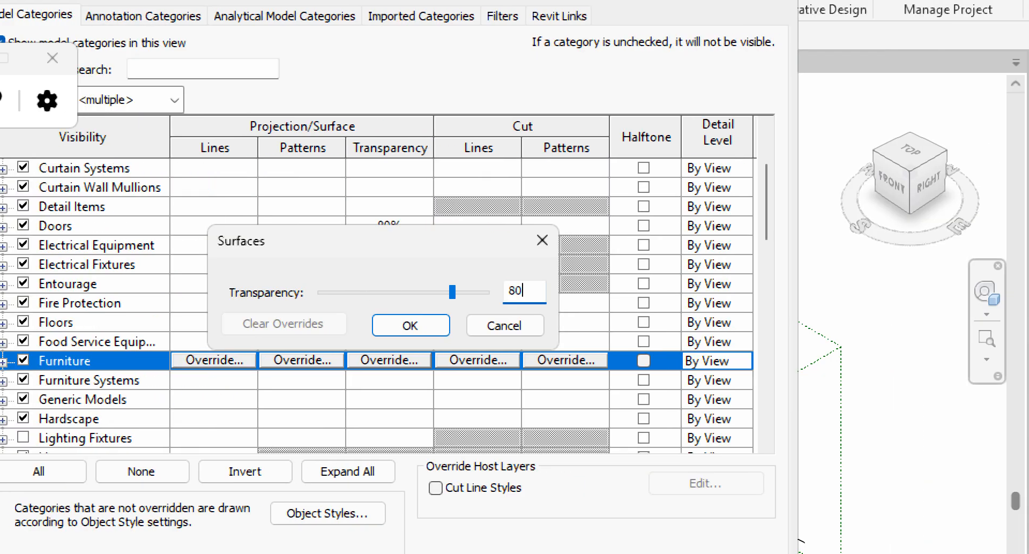
{"action": "key", "text": "Return"}
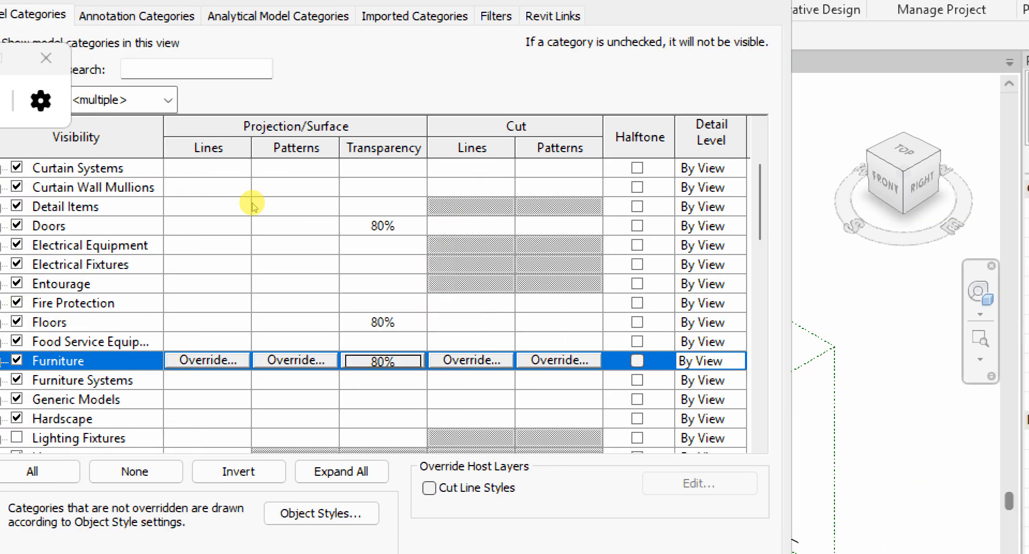
Select all model categories and set their projection surface transparency to 80% in one go
{"action": "scroll", "coordinate": [157, 226], "scroll_direction": "down", "scroll_amount": 2}
{"action": "scroll", "coordinate": [427, 245], "scroll_direction": "down", "scroll_amount": 1}
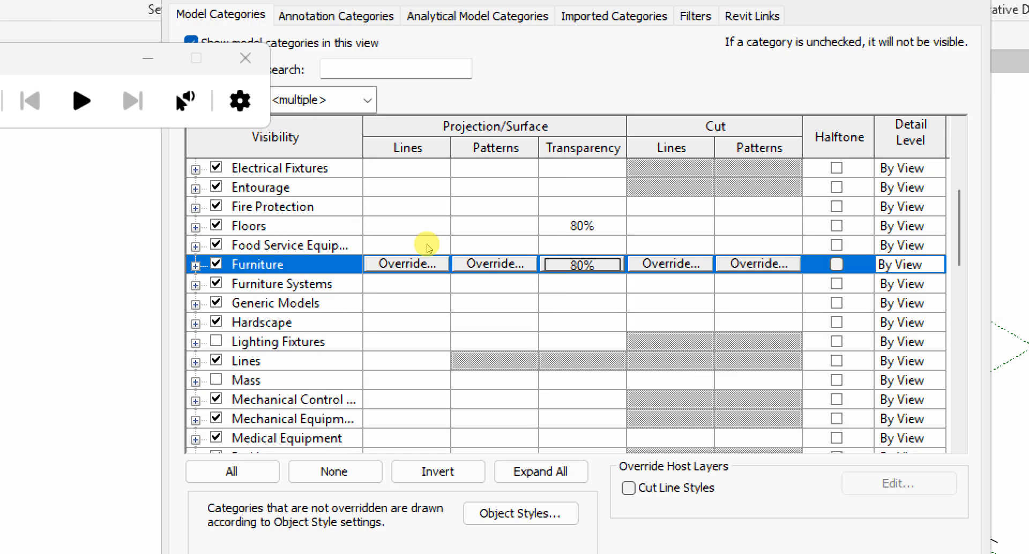
{"action": "scroll", "coordinate": [427, 246], "scroll_direction": "down", "scroll_amount": 1}
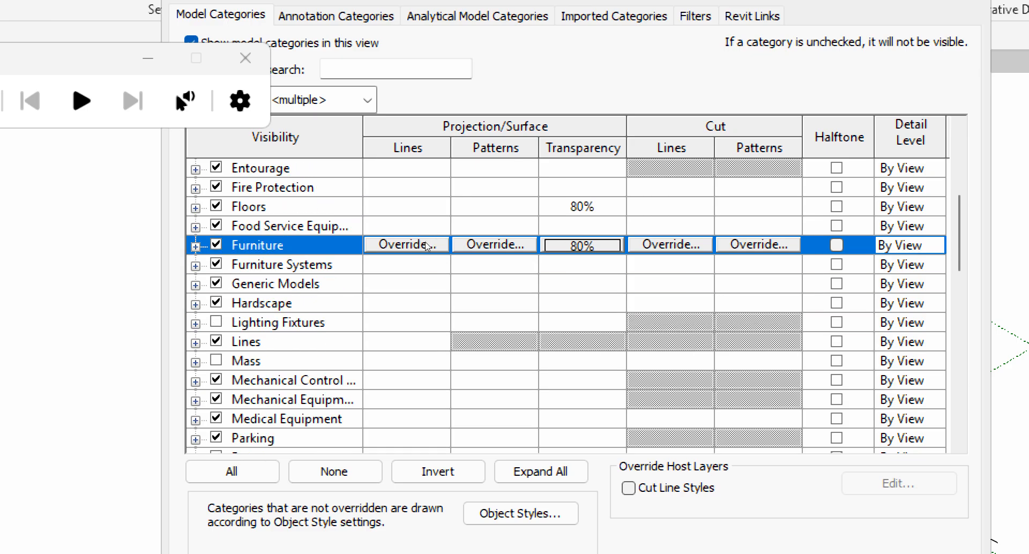
{"action": "scroll", "coordinate": [427, 246], "scroll_direction": "down", "scroll_amount": 1}
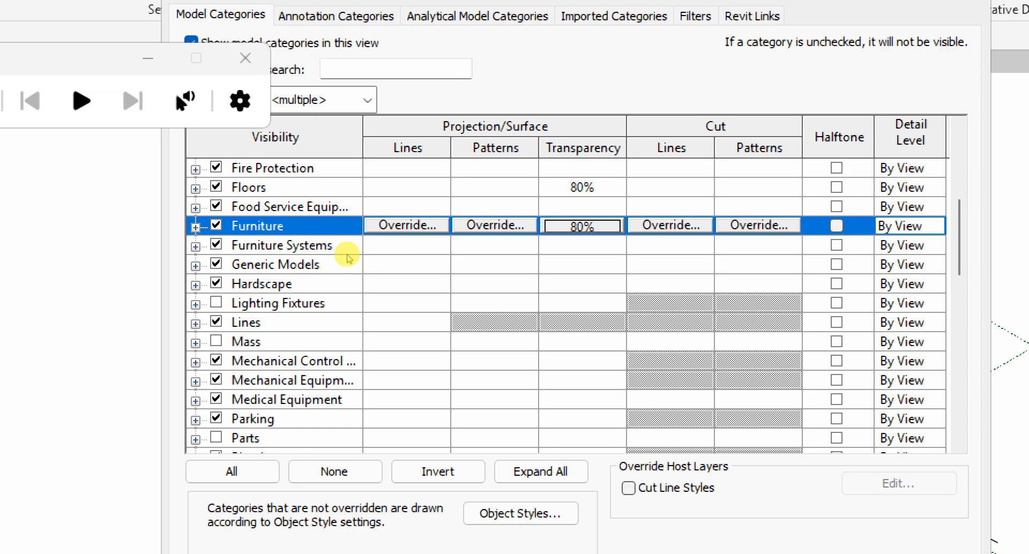
{"action": "left_click", "coordinate": [280, 304]}
{"action": "scroll", "coordinate": [372, 248], "scroll_direction": "down", "scroll_amount": 3}
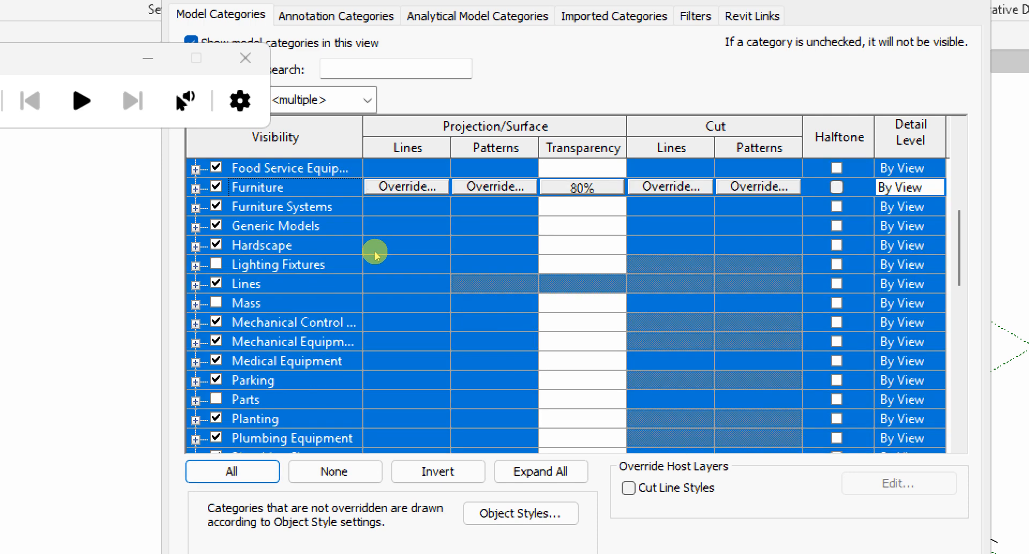
{"action": "scroll", "coordinate": [356, 246], "scroll_direction": "up", "scroll_amount": 2}
{"action": "scroll", "coordinate": [324, 229], "scroll_direction": "up", "scroll_amount": 4}
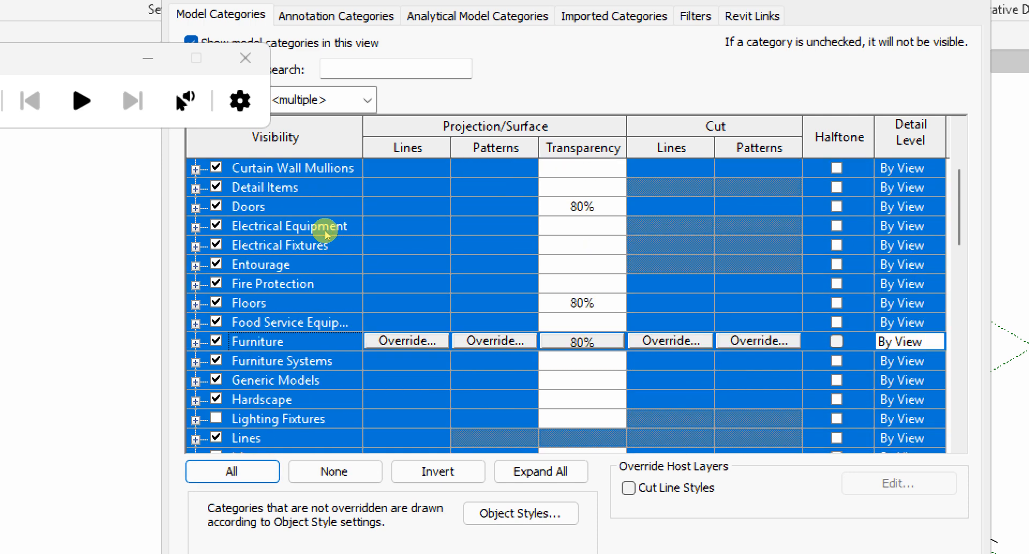
{"action": "scroll", "coordinate": [323, 230], "scroll_direction": "down", "scroll_amount": 1}
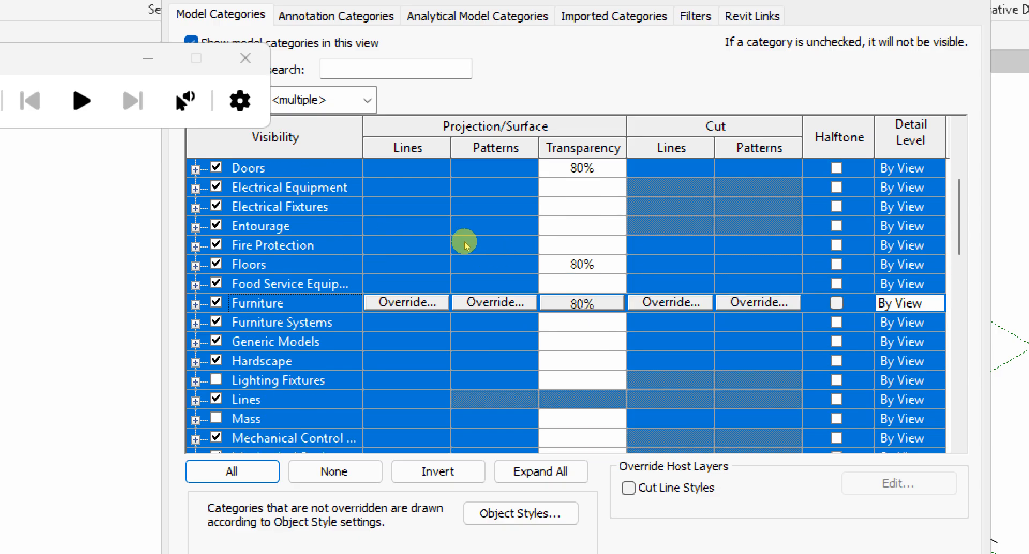
{"action": "left_click", "coordinate": [583, 322]}
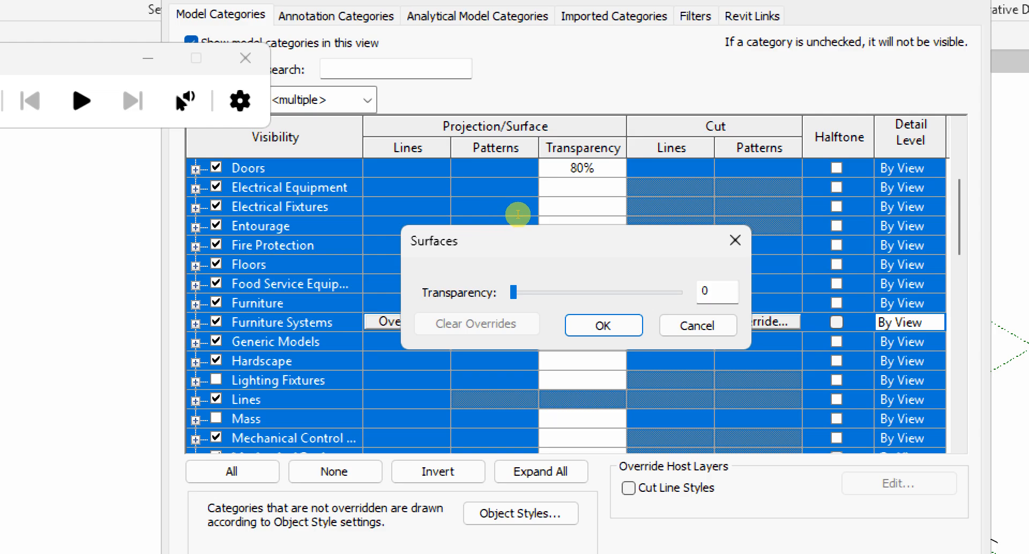
{"action": "key", "text": "Tab"}
{"action": "type", "text": "89"}
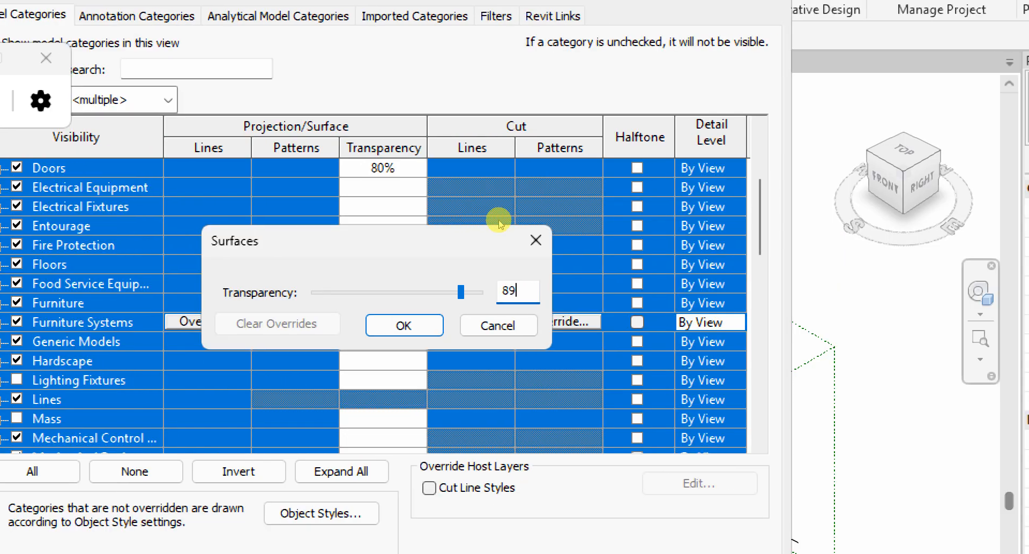
{"action": "key", "text": "BackSpace"}
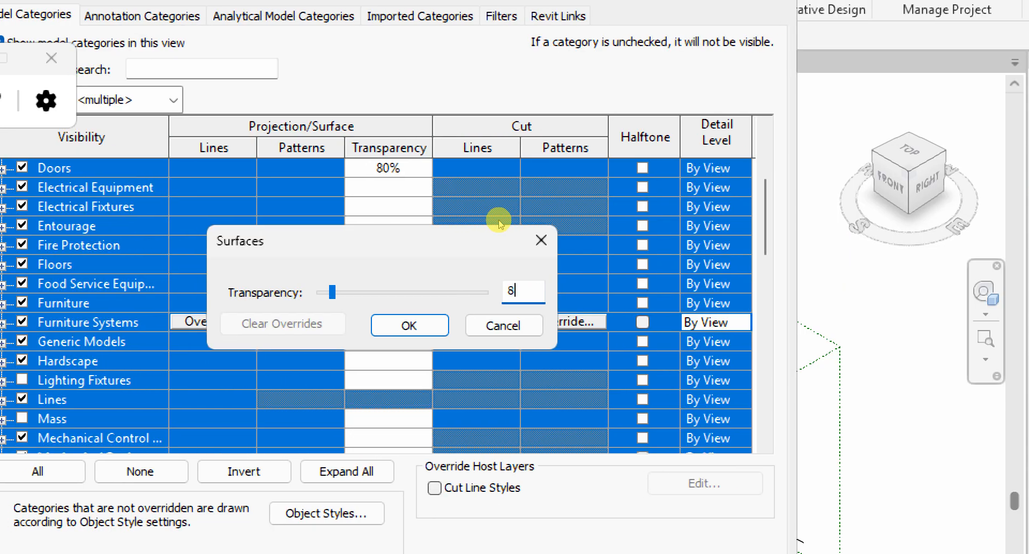
{"action": "type", "text": "0"}
{"action": "key", "text": "Return"}
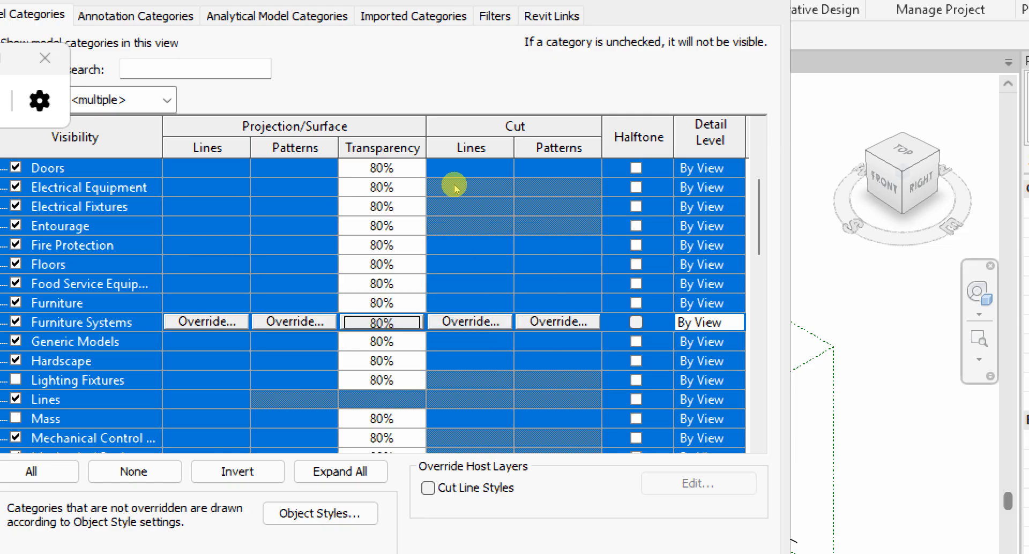
{"action": "scroll", "coordinate": [455, 220], "scroll_direction": "down", "scroll_amount": 6}
{"action": "scroll", "coordinate": [454, 252], "scroll_direction": "down", "scroll_amount": 6}
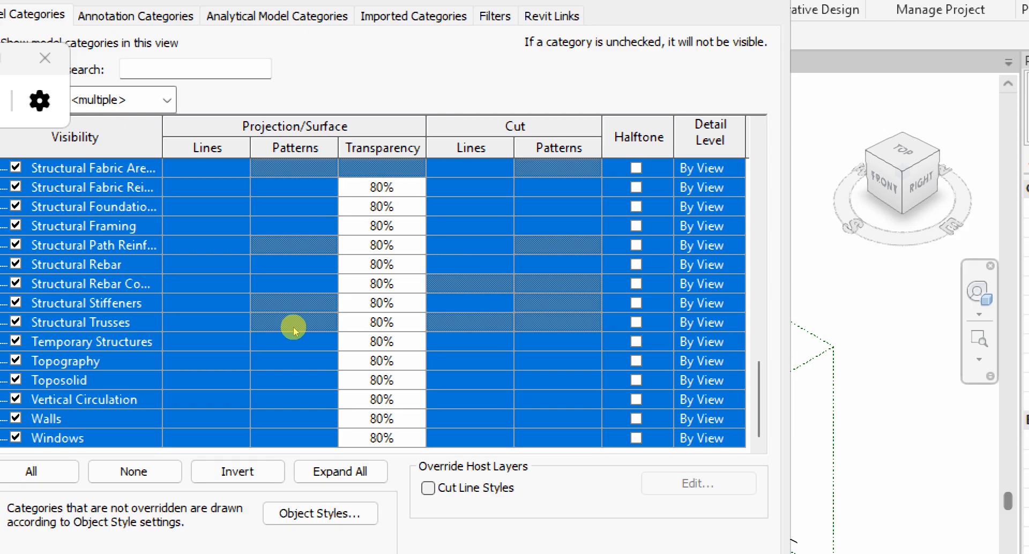
Deselect all categories, select those from Structural Area Reinforcement through Structural Trusses, and clear their projection surface transparency overrides
{"action": "left_click", "coordinate": [133, 472]}
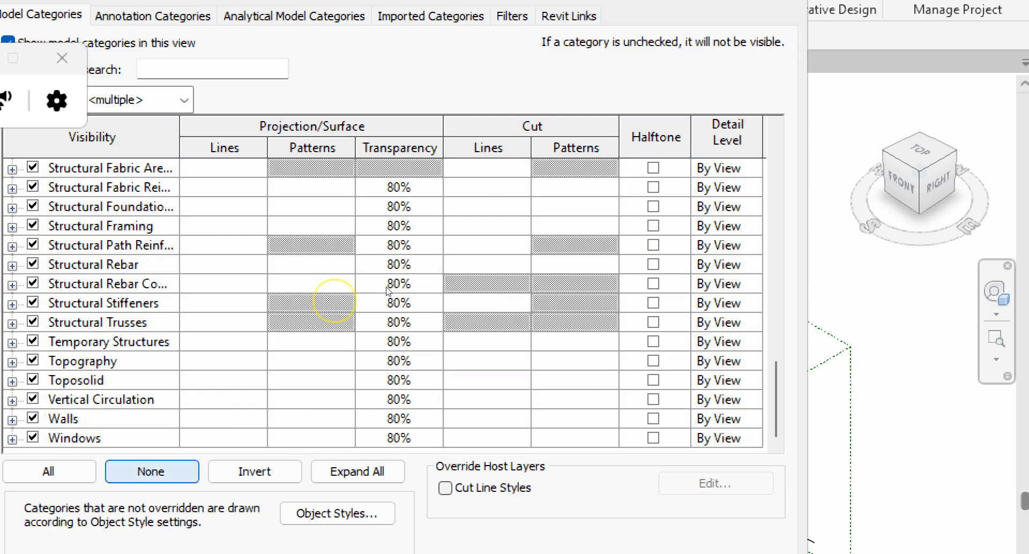
{"action": "scroll", "coordinate": [295, 224], "scroll_direction": "up", "scroll_amount": 2}
{"action": "scroll", "coordinate": [296, 225], "scroll_direction": "up", "scroll_amount": 2}
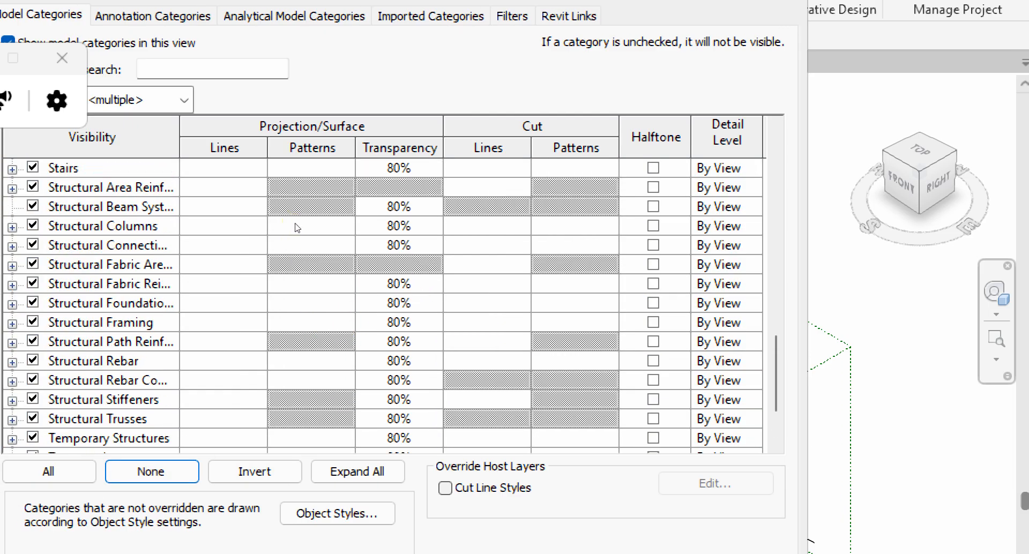
{"action": "left_click", "coordinate": [309, 171]}
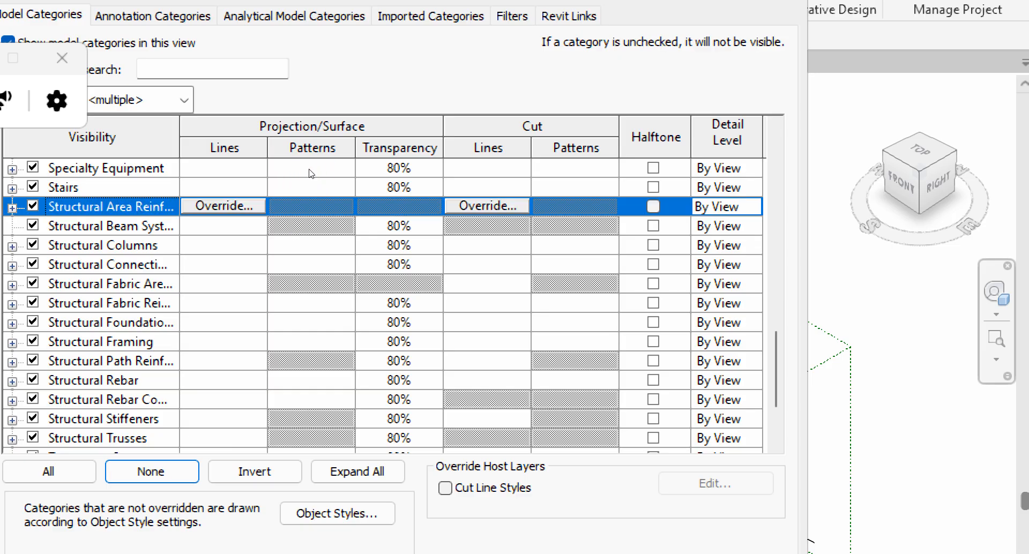
{"action": "scroll", "coordinate": [316, 266], "scroll_direction": "down", "scroll_amount": 1}
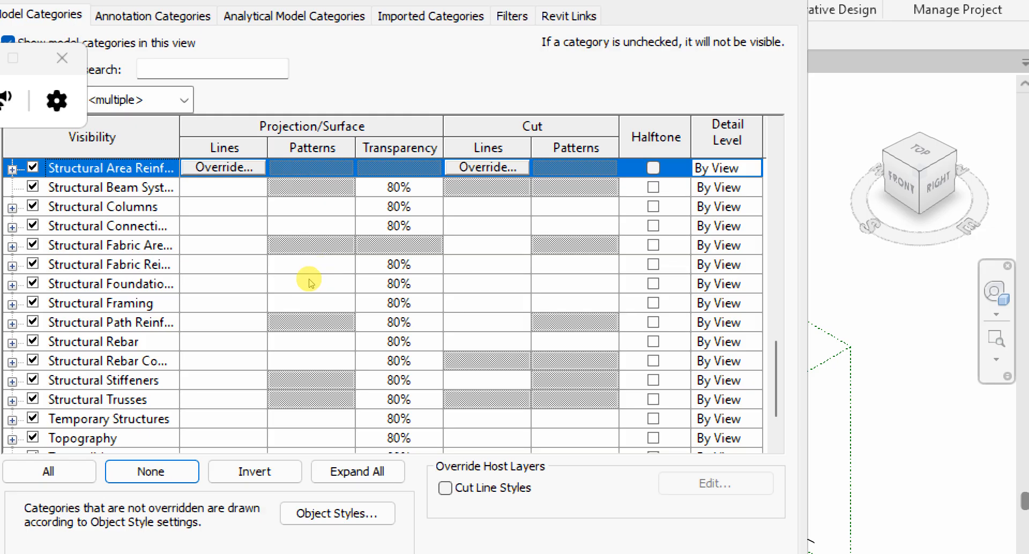
{"action": "left_click", "coordinate": [304, 265], "text": "shift"}
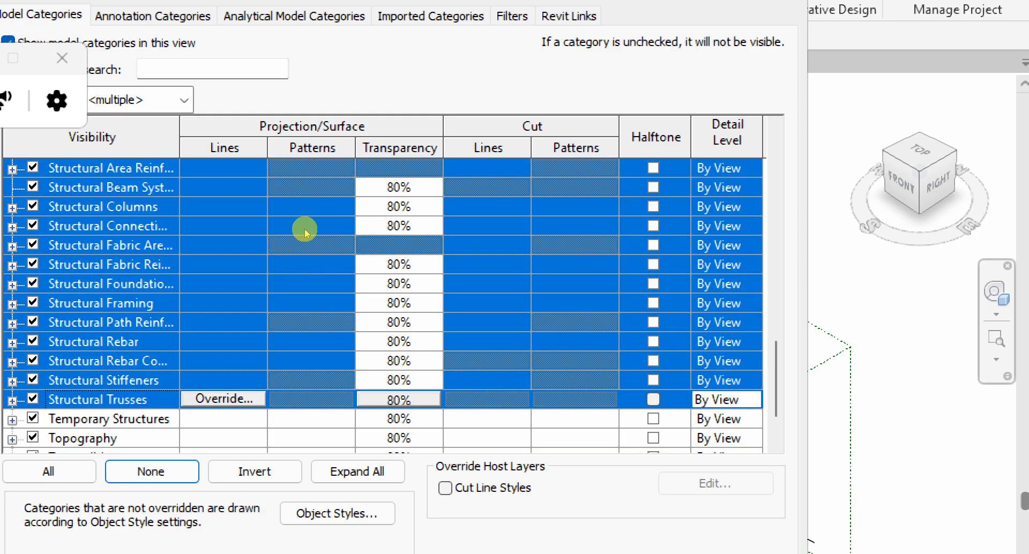
{"action": "scroll", "coordinate": [443, 237], "scroll_direction": "up", "scroll_amount": 1}
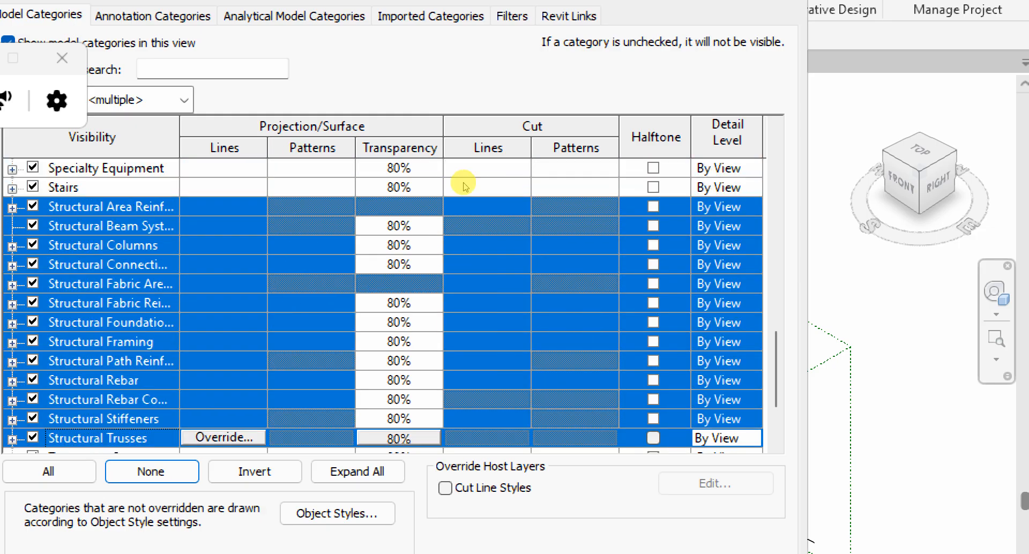
{"action": "left_click", "coordinate": [459, 184]}
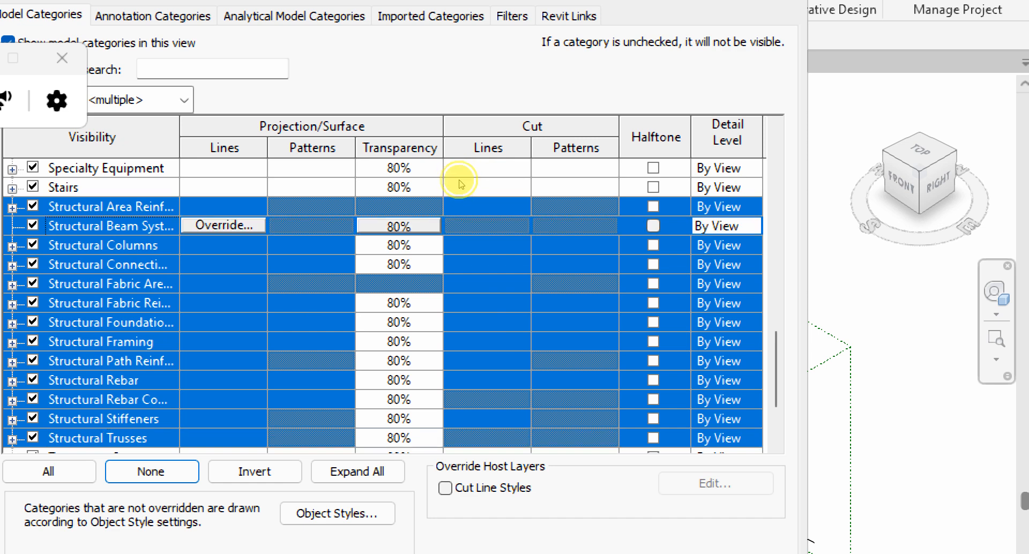
{"action": "left_click", "coordinate": [459, 184]}
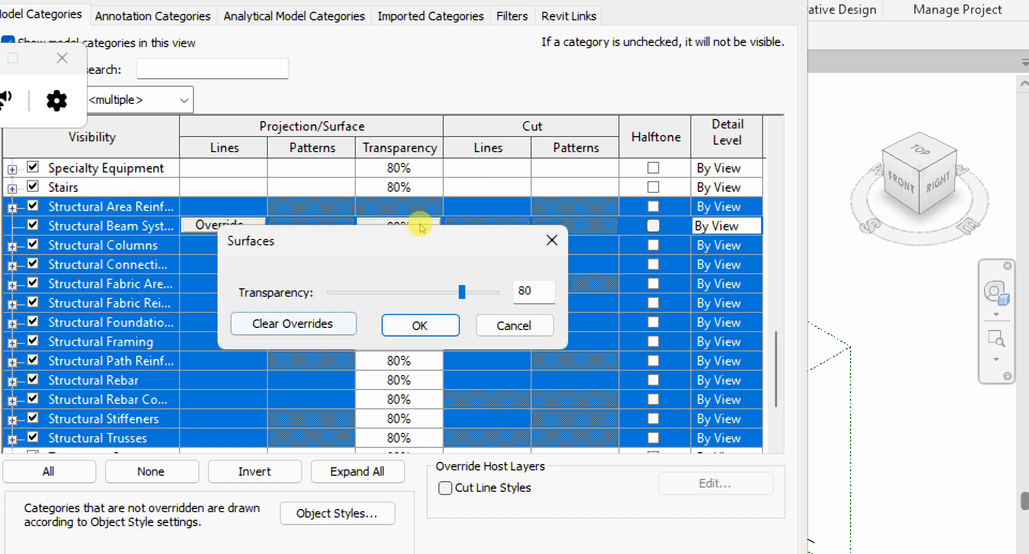
{"action": "left_click", "coordinate": [401, 230]}
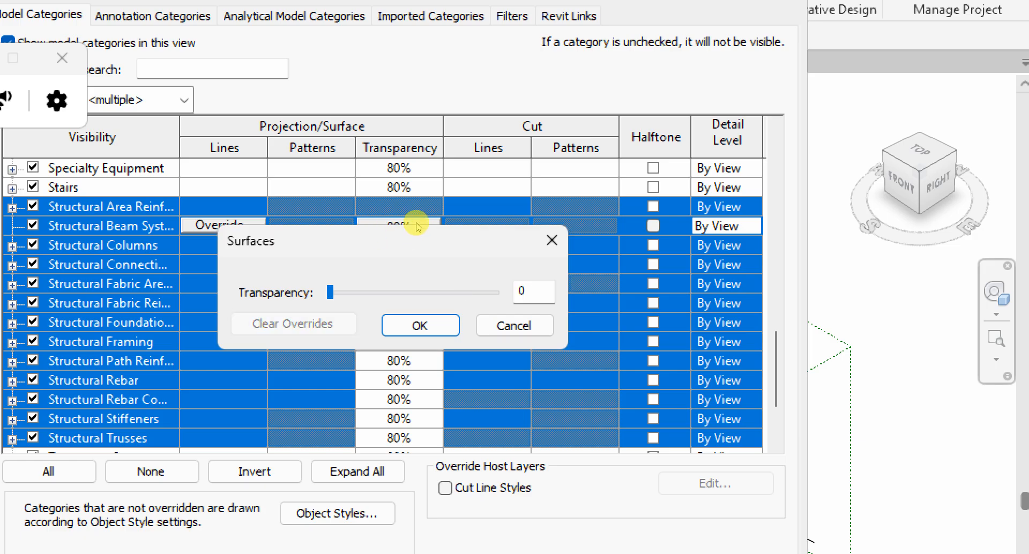
{"action": "left_click", "coordinate": [451, 232]}
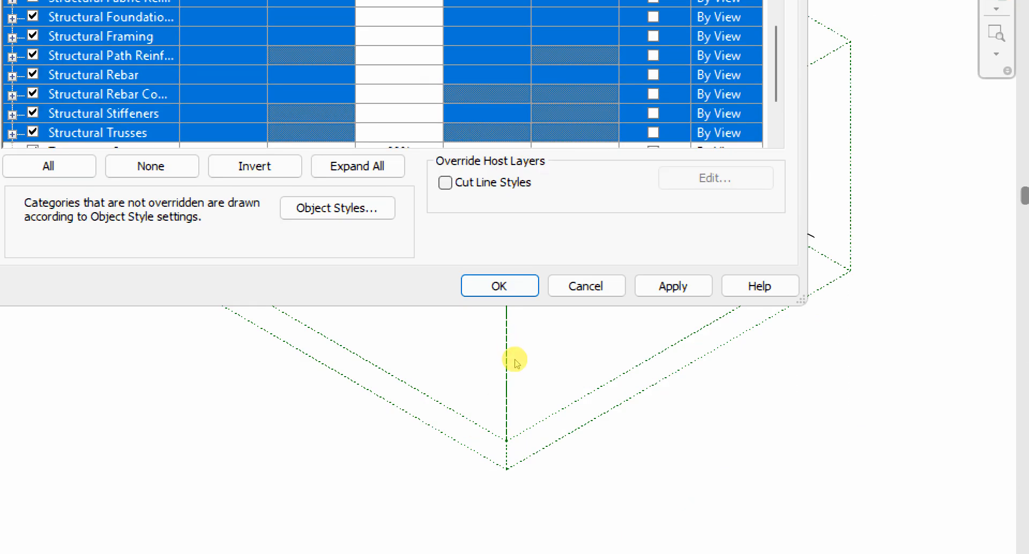
Apply the category transparency overrides to the 3D view and return the screen magnification to 100%
{"action": "key", "text": "Return"}
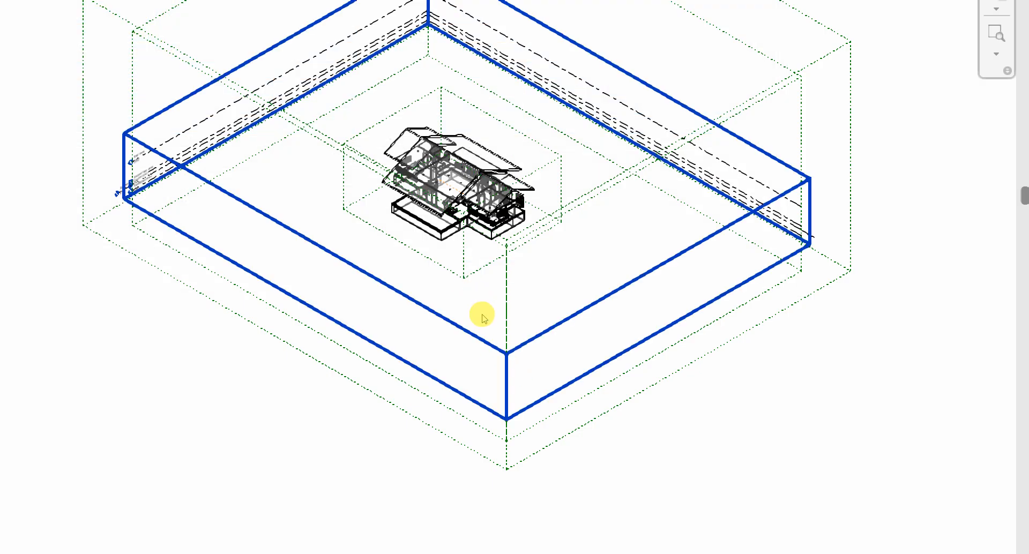
{"action": "scroll", "coordinate": [481, 312], "scroll_direction": "up", "scroll_amount": 5}
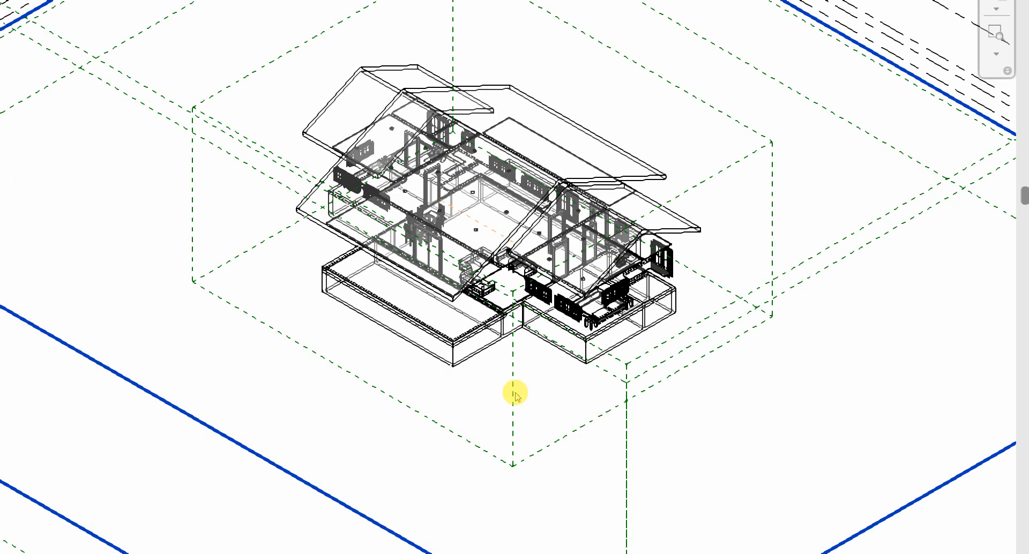
{"action": "scroll", "coordinate": [513, 407], "scroll_direction": "down", "scroll_amount": 6}
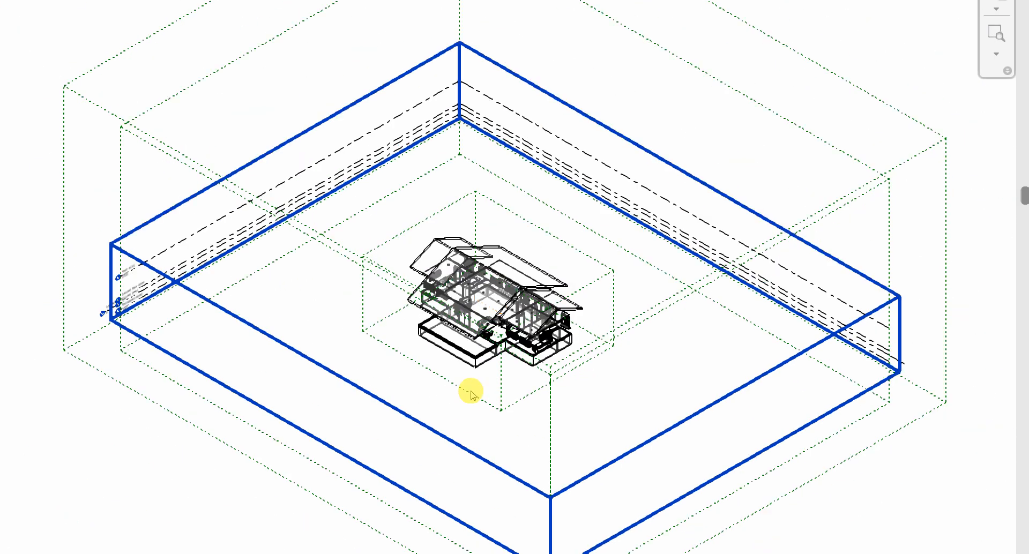
{"action": "scroll", "coordinate": [468, 391], "scroll_direction": "down", "scroll_amount": 3}
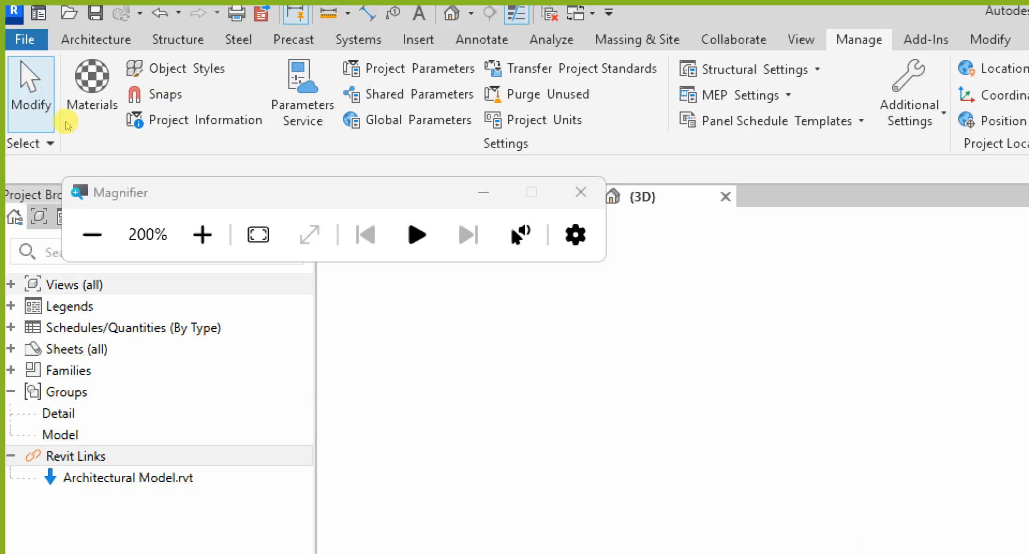
{"action": "key", "text": "super+minus"}
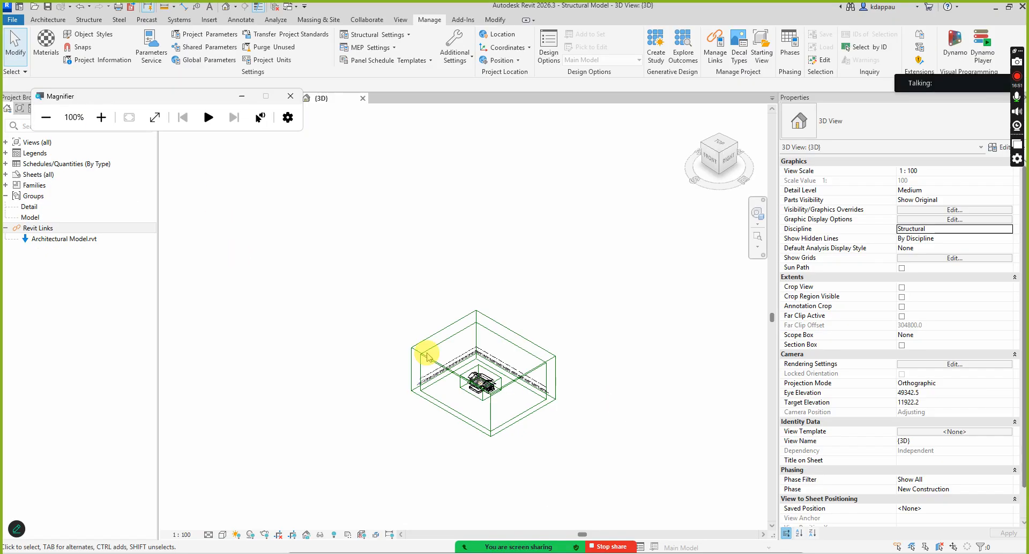
Examine the linked architectural building in the 3D view, checking walls, windows, furniture and roof for transparency
{"action": "scroll", "coordinate": [479, 427], "scroll_direction": "up", "scroll_amount": 2}
{"action": "scroll", "coordinate": [397, 358], "scroll_direction": "up", "scroll_amount": 6}
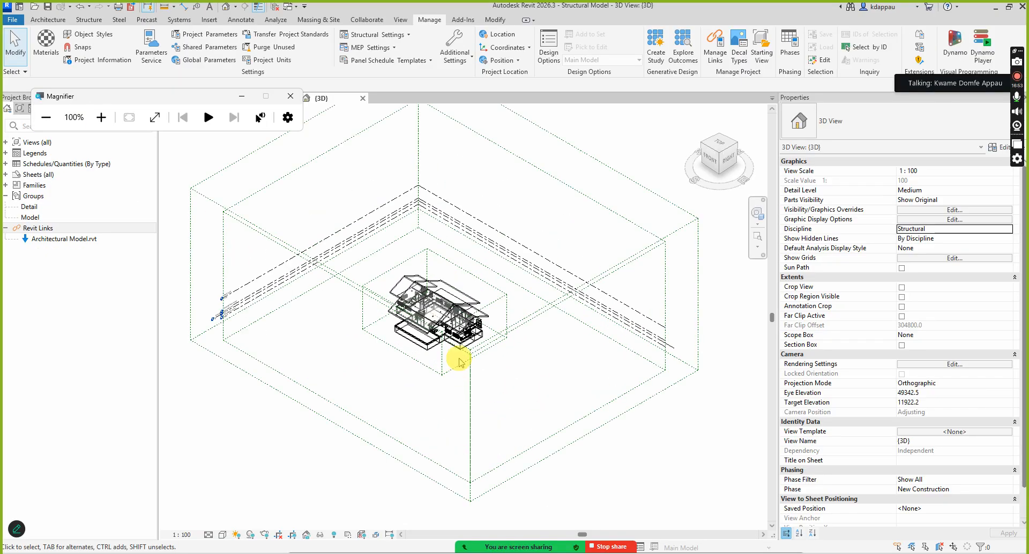
{"action": "scroll", "coordinate": [423, 303], "scroll_direction": "up", "scroll_amount": 5}
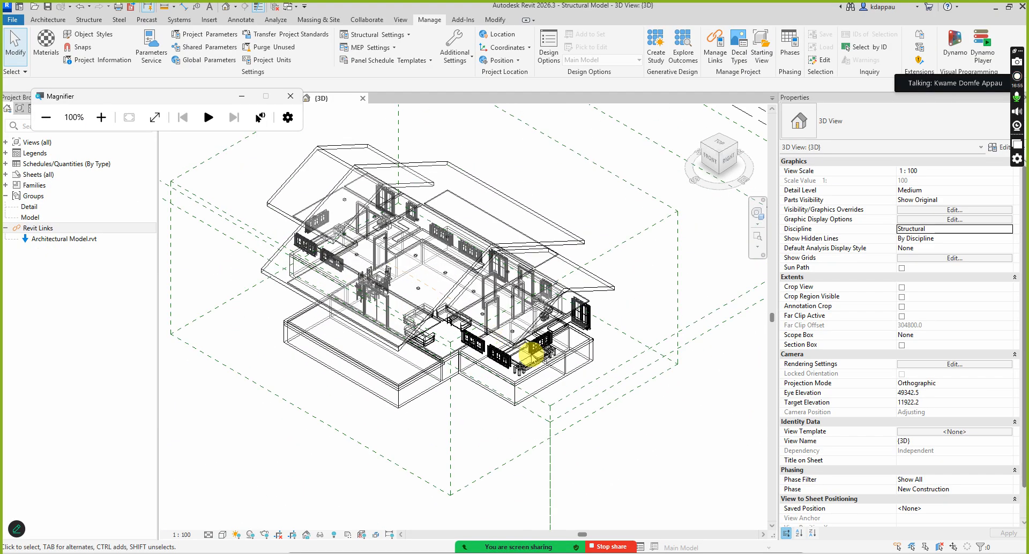
{"action": "scroll", "coordinate": [354, 333], "scroll_direction": "up", "scroll_amount": 2}
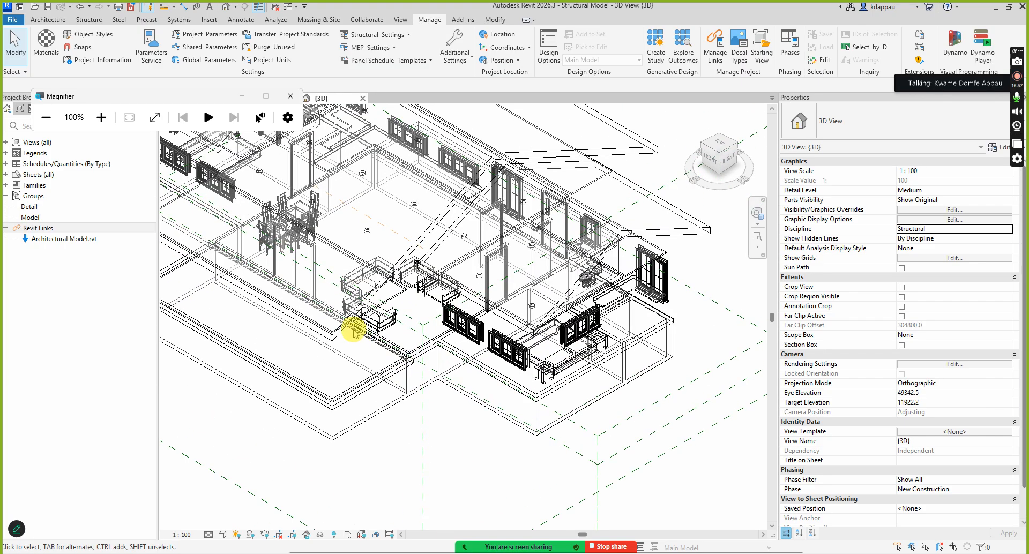
{"action": "scroll", "coordinate": [413, 374], "scroll_direction": "down", "scroll_amount": 3}
{"action": "scroll", "coordinate": [324, 272], "scroll_direction": "up", "scroll_amount": 2}
{"action": "scroll", "coordinate": [450, 332], "scroll_direction": "down", "scroll_amount": 2}
{"action": "scroll", "coordinate": [504, 335], "scroll_direction": "up", "scroll_amount": 1}
{"action": "scroll", "coordinate": [456, 325], "scroll_direction": "down", "scroll_amount": 2}
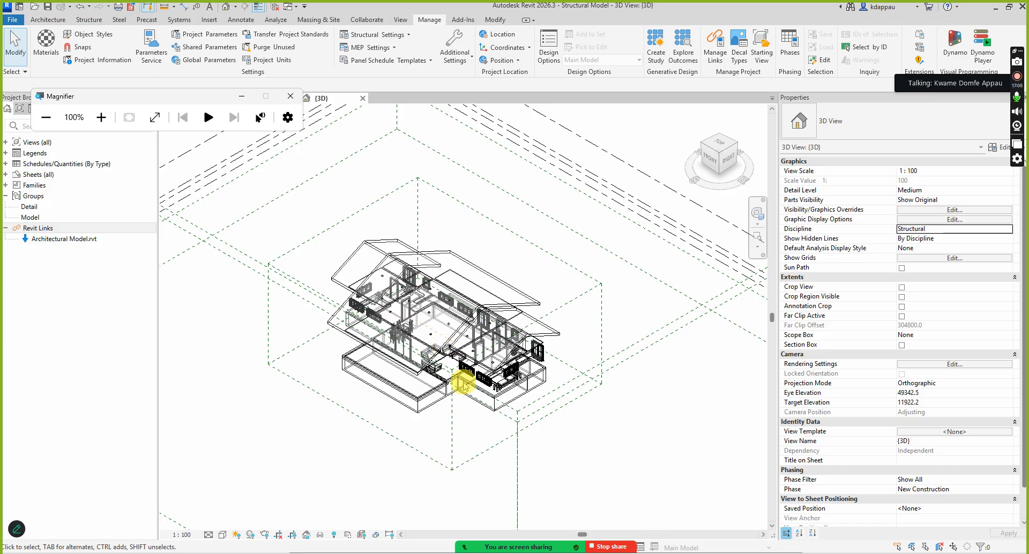
{"action": "scroll", "coordinate": [464, 384], "scroll_direction": "up", "scroll_amount": 8}
{"action": "scroll", "coordinate": [473, 355], "scroll_direction": "down", "scroll_amount": 6}
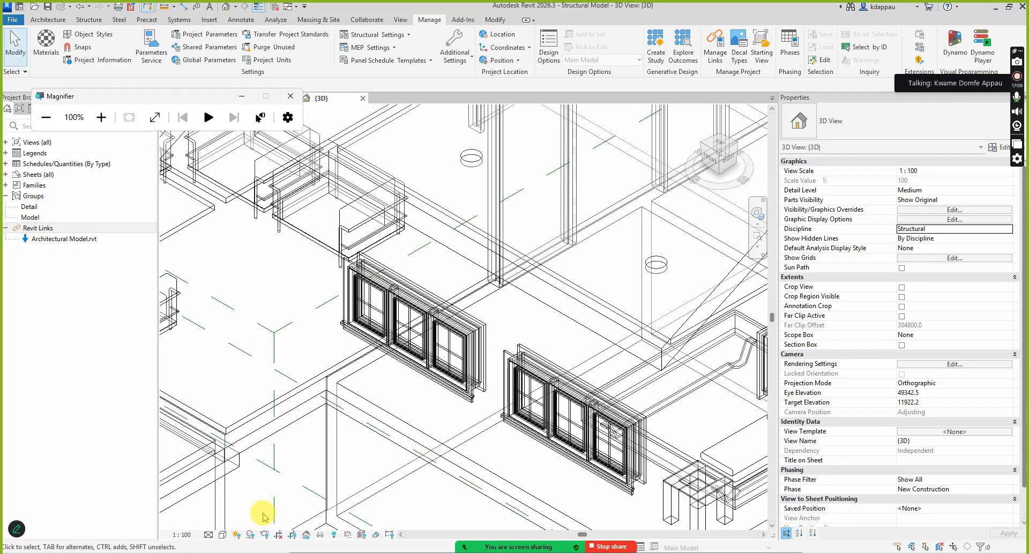
Set the 3D view's visual style to Shaded and check the transparency of the linked building
{"action": "left_click", "coordinate": [222, 535]}
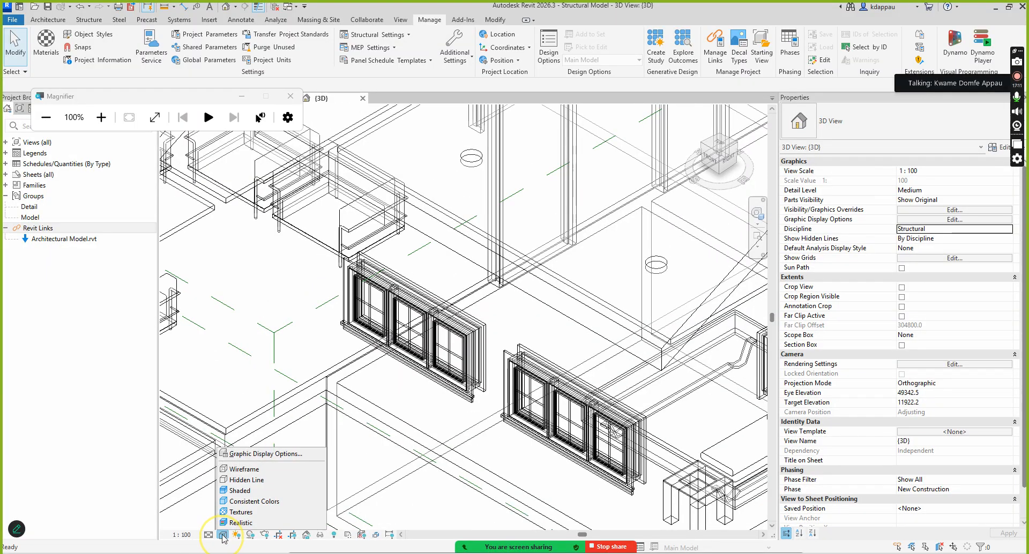
{"action": "left_click", "coordinate": [239, 490]}
{"action": "scroll", "coordinate": [530, 367], "scroll_direction": "down", "scroll_amount": 3}
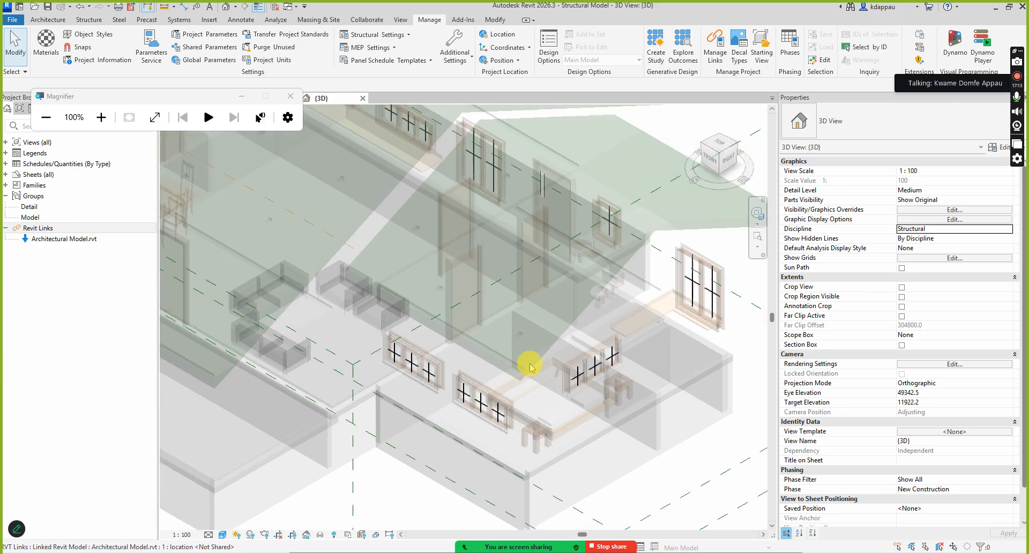
{"action": "scroll", "coordinate": [530, 367], "scroll_direction": "down", "scroll_amount": 4}
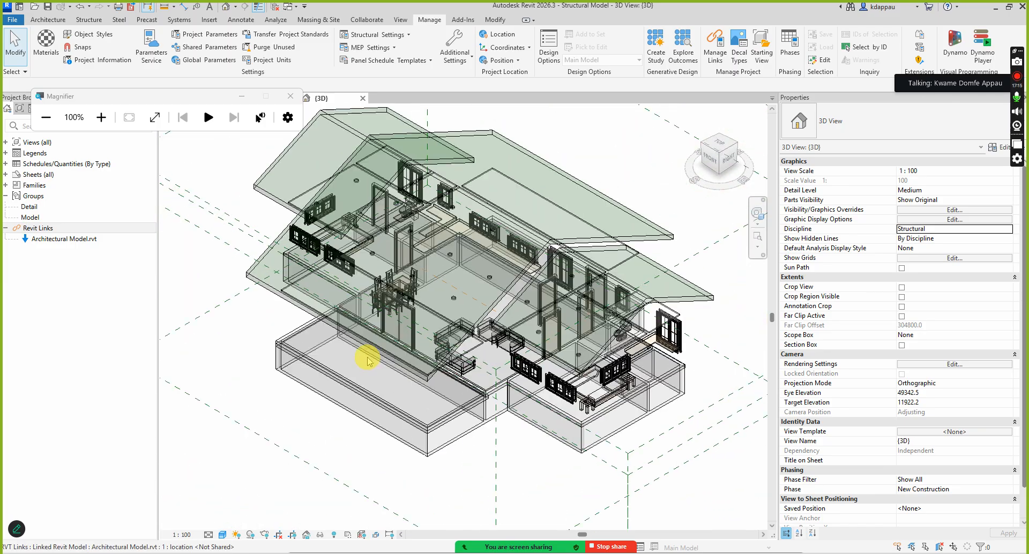
{"action": "scroll", "coordinate": [291, 252], "scroll_direction": "up", "scroll_amount": 4}
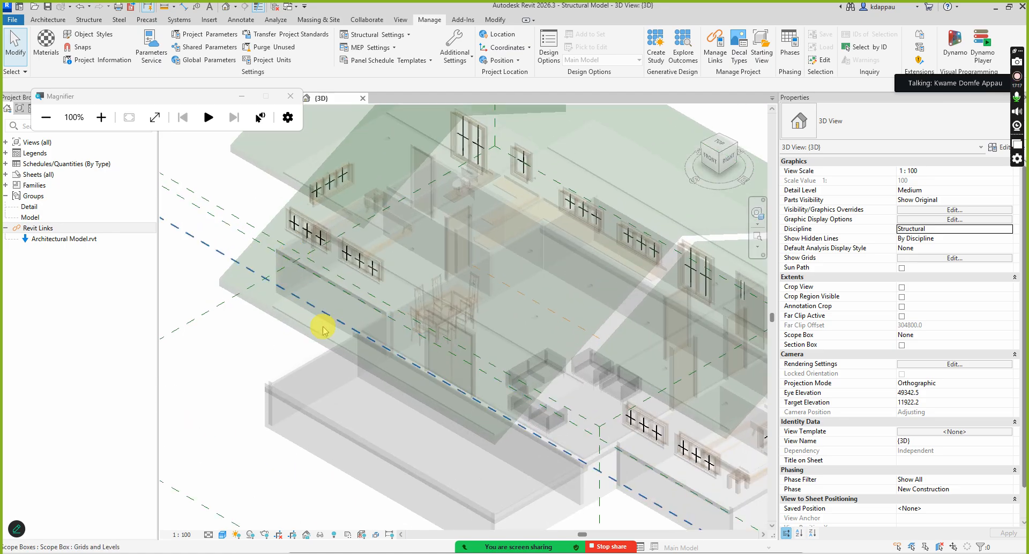
{"action": "scroll", "coordinate": [324, 329], "scroll_direction": "down", "scroll_amount": 4}
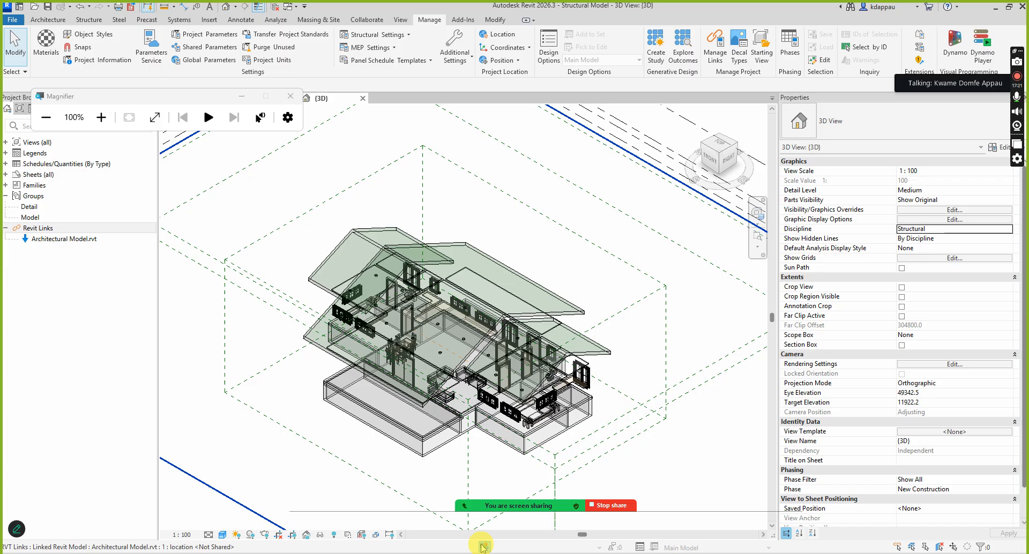
Open the video meeting's participant list, look through the attendees, and close it again
{"action": "mouse_move", "coordinate": [474, 536]}
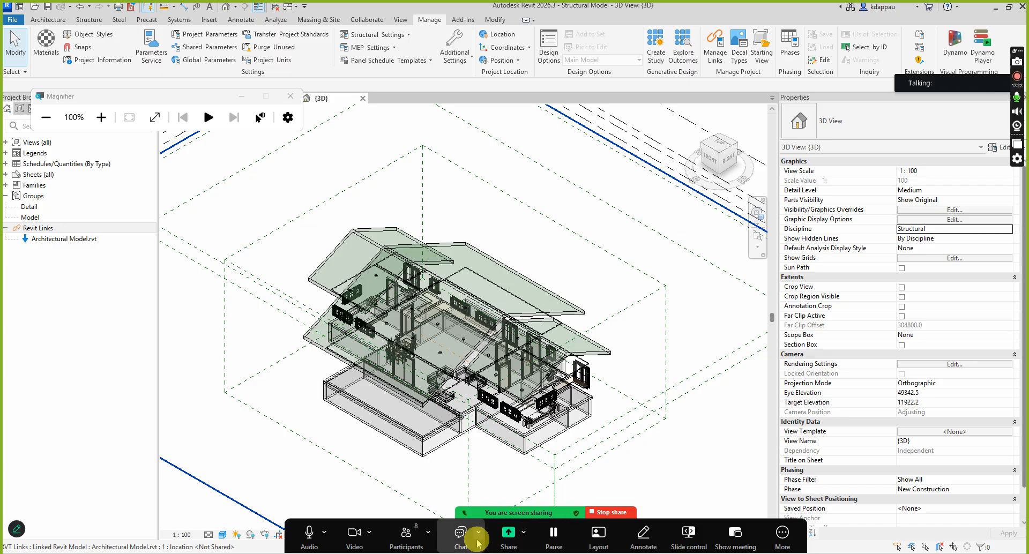
{"action": "left_click", "coordinate": [412, 536]}
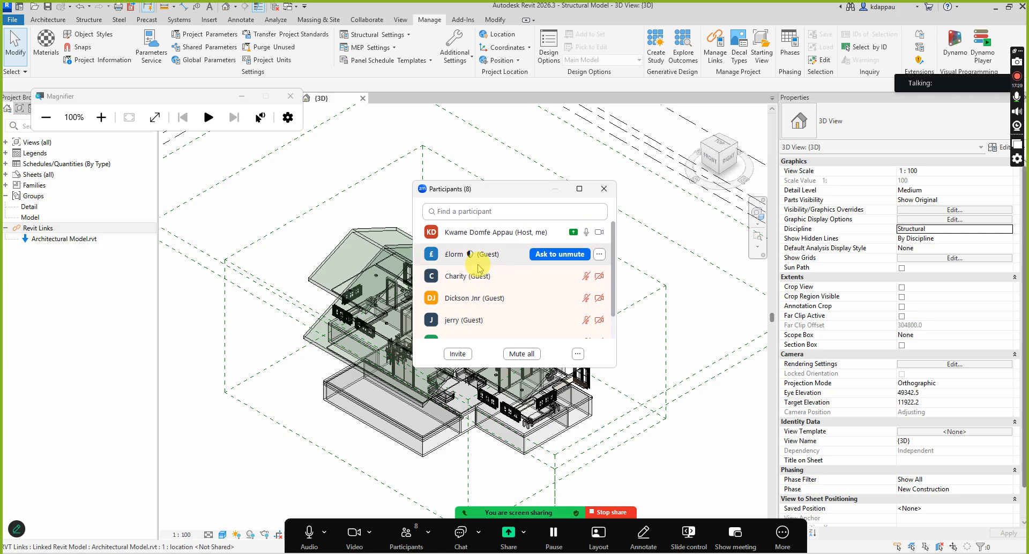
{"action": "scroll", "coordinate": [484, 282], "scroll_direction": "down", "scroll_amount": 2}
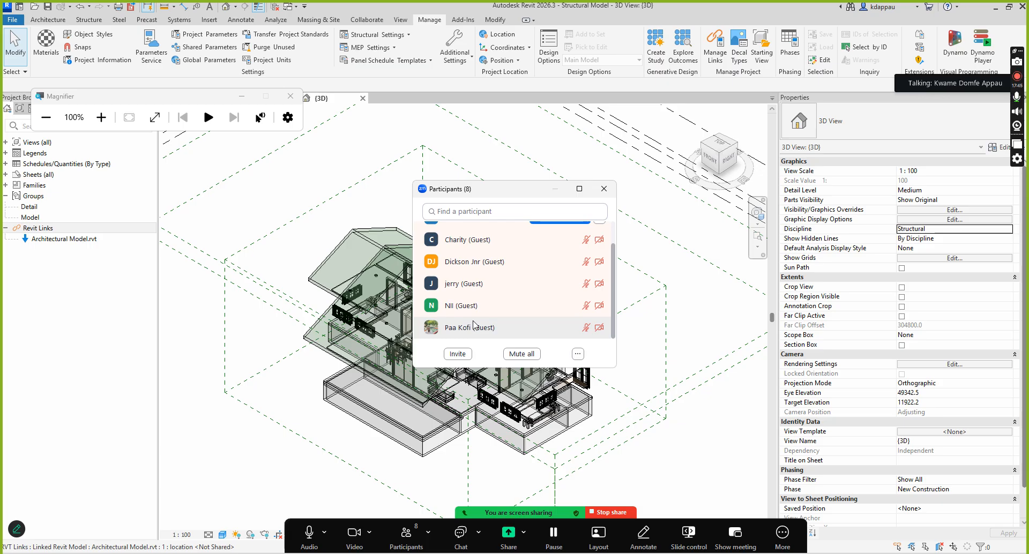
{"action": "left_click", "coordinate": [474, 326]}
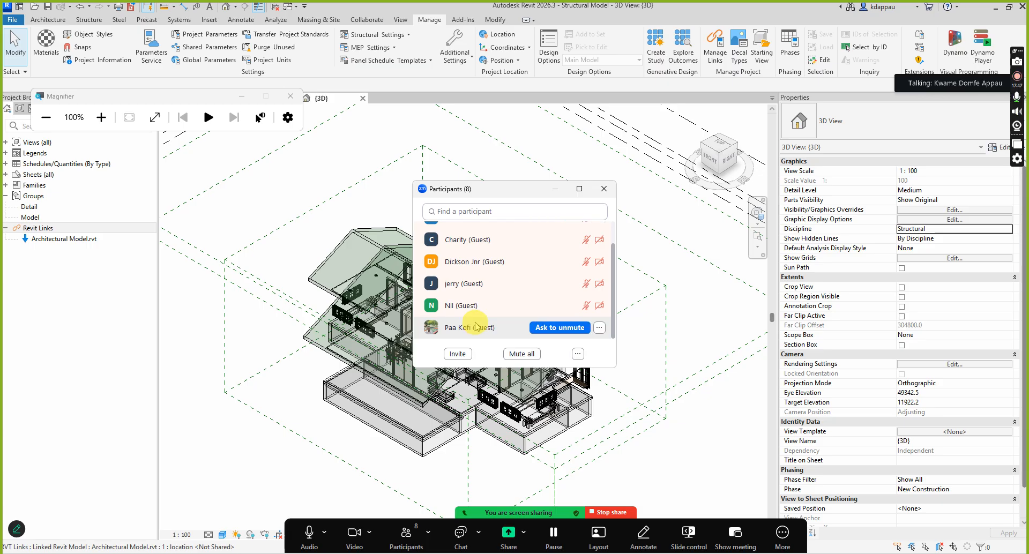
{"action": "scroll", "coordinate": [462, 322], "scroll_direction": "up", "scroll_amount": 3}
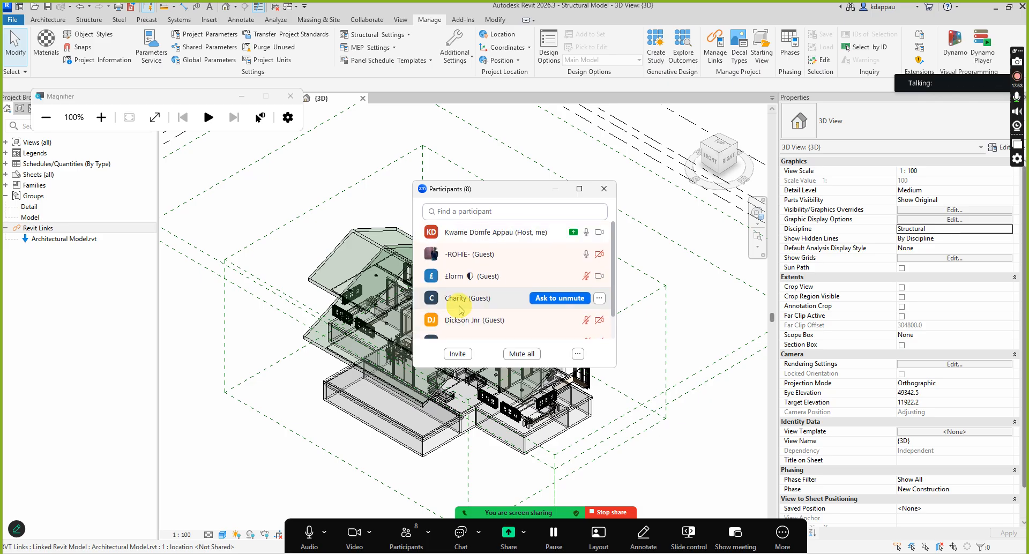
{"action": "scroll", "coordinate": [461, 316], "scroll_direction": "down", "scroll_amount": 2}
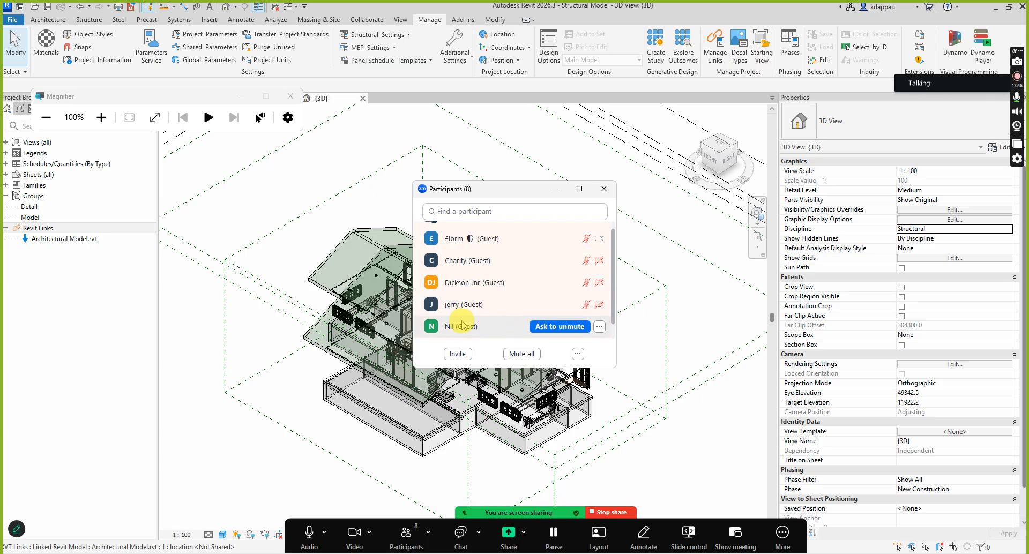
{"action": "scroll", "coordinate": [461, 324], "scroll_direction": "down", "scroll_amount": 1}
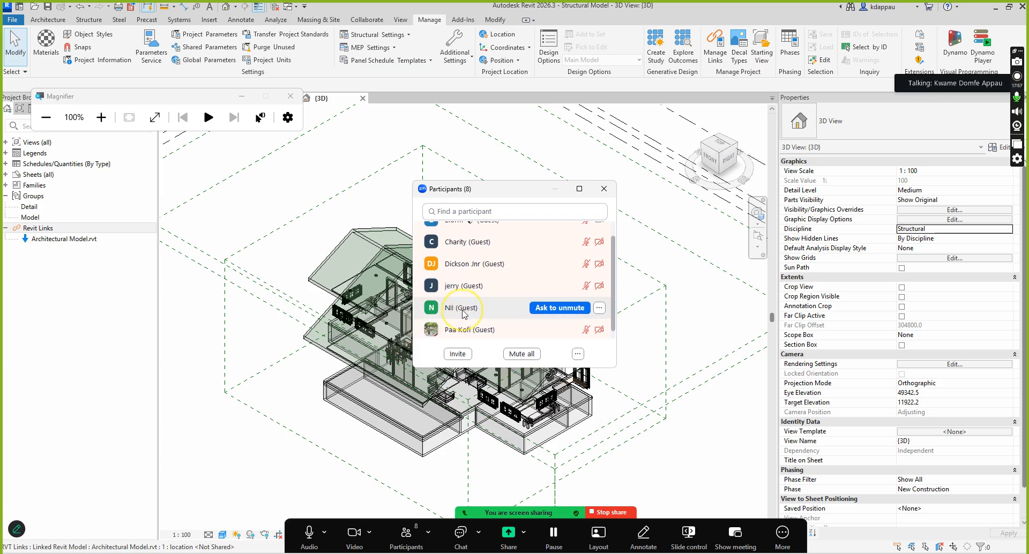
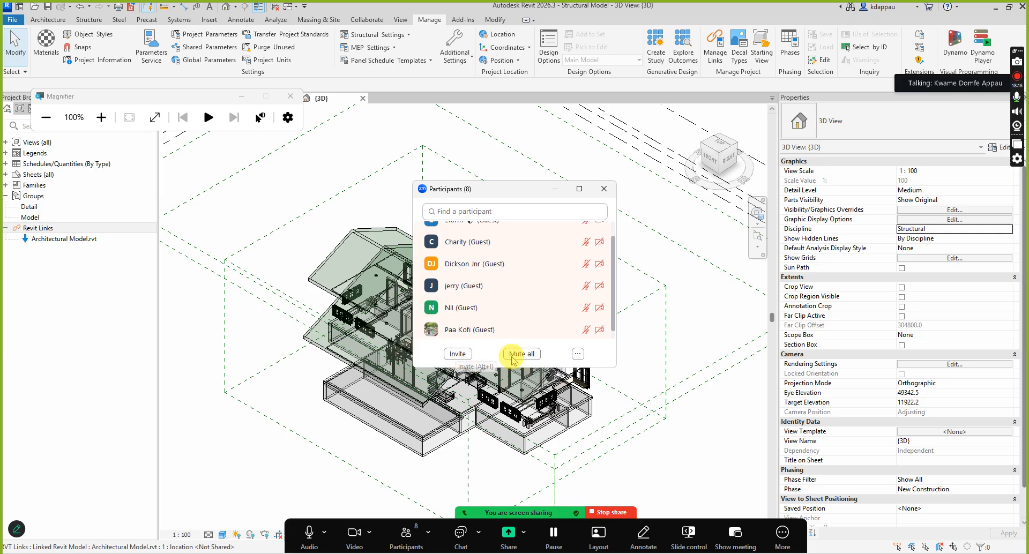
{"action": "left_click", "coordinate": [406, 533]}
Unload the Architectural Model.rvt link from the project and confirm the unloading
{"action": "scroll", "coordinate": [442, 412], "scroll_direction": "up", "scroll_amount": 2}
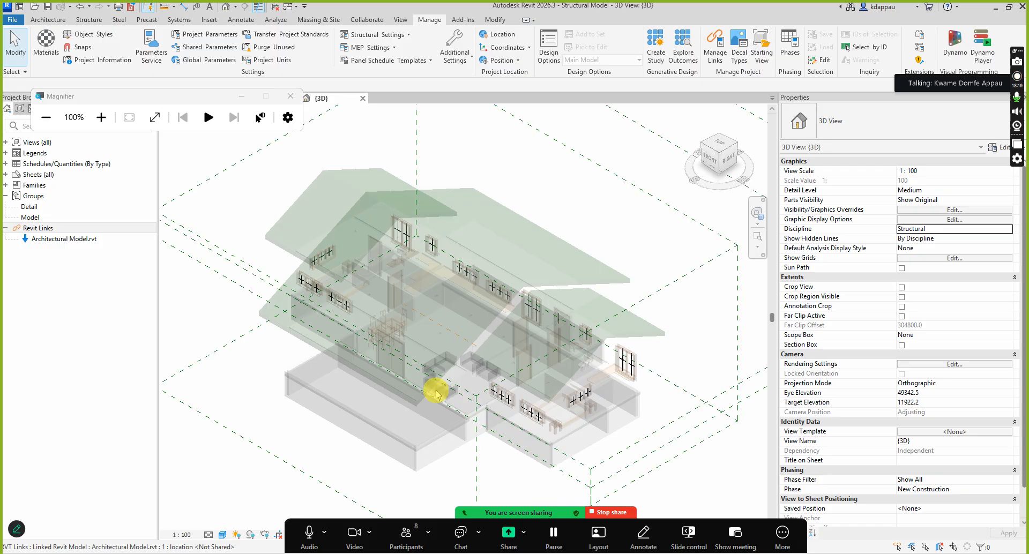
{"action": "scroll", "coordinate": [435, 389], "scroll_direction": "down", "scroll_amount": 1}
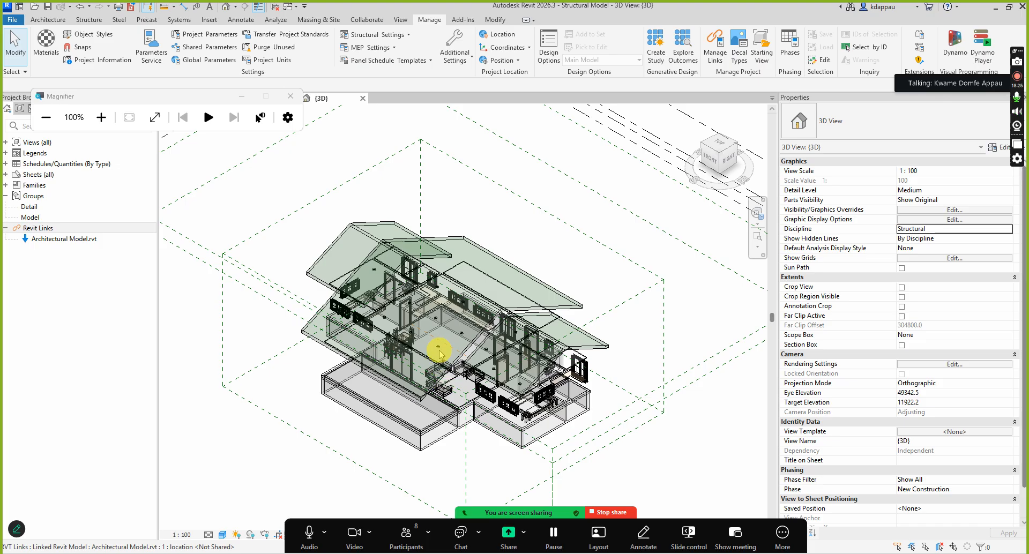
{"action": "left_click", "coordinate": [67, 246]}
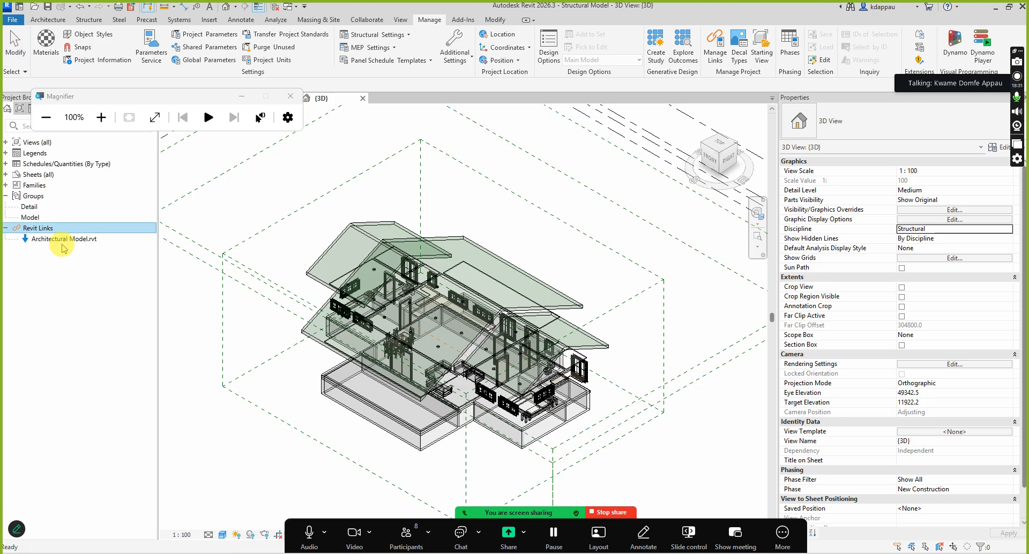
{"action": "left_click", "coordinate": [60, 244]}
{"action": "right_click", "coordinate": [60, 241]}
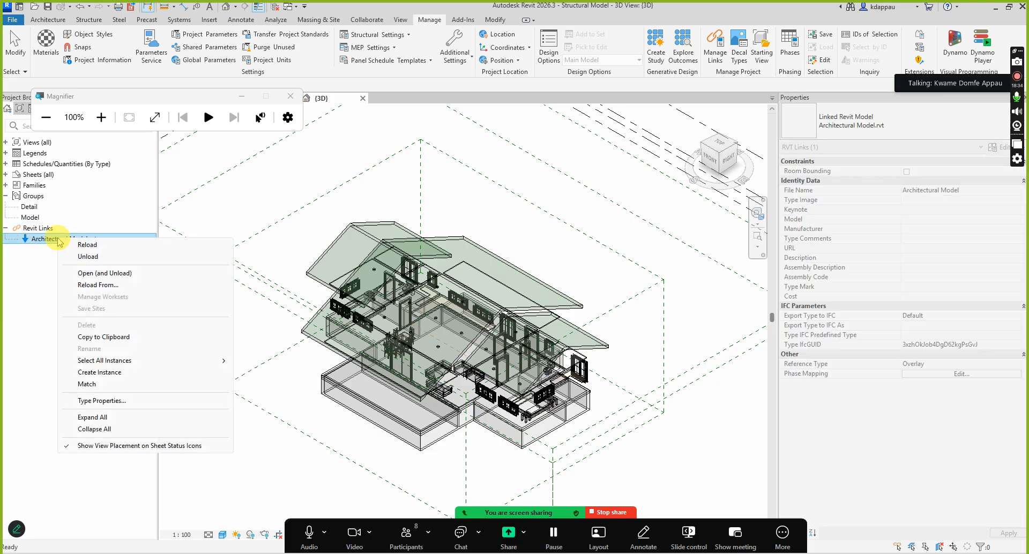
{"action": "left_click", "coordinate": [91, 257]}
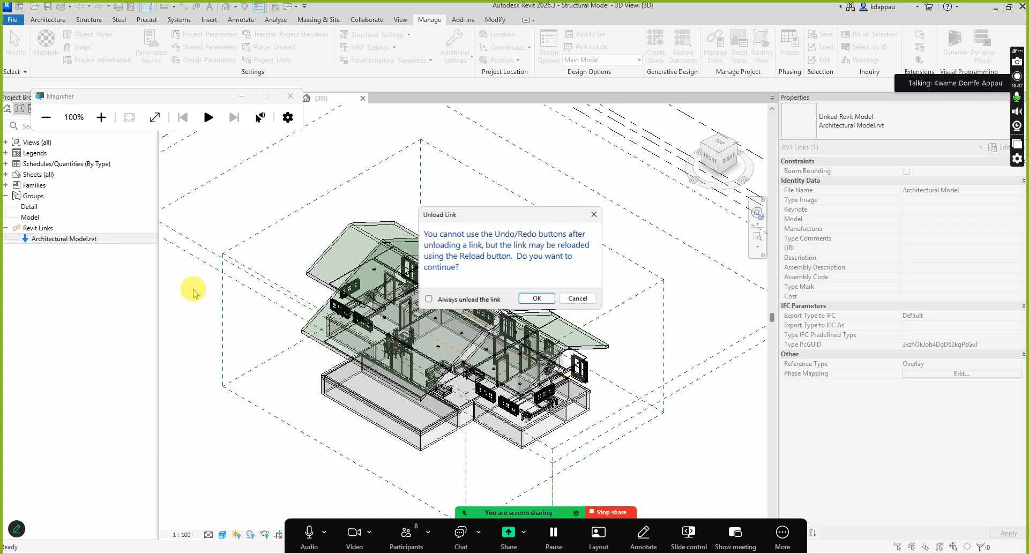
{"action": "left_click", "coordinate": [534, 297]}
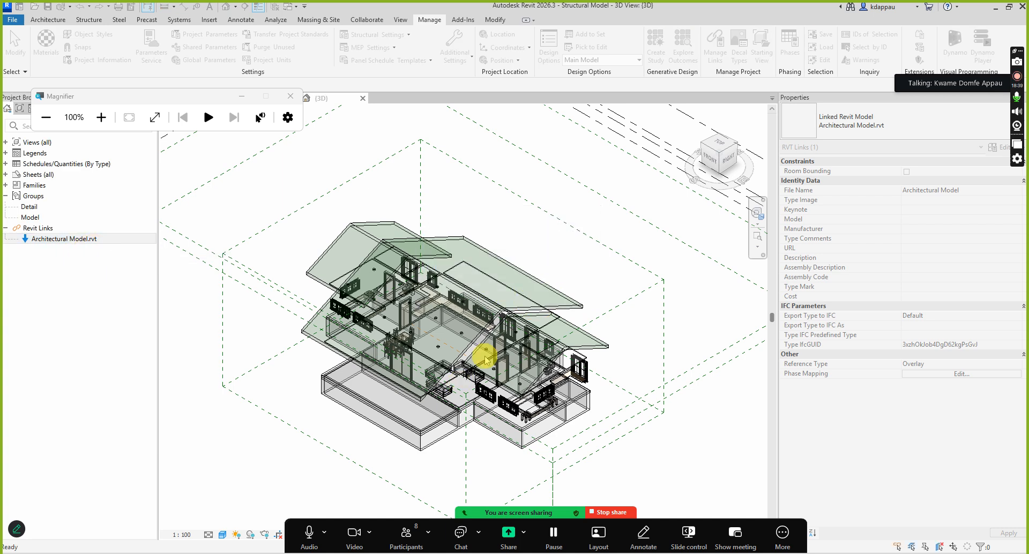
{"action": "scroll", "coordinate": [464, 328], "scroll_direction": "down", "scroll_amount": 1}
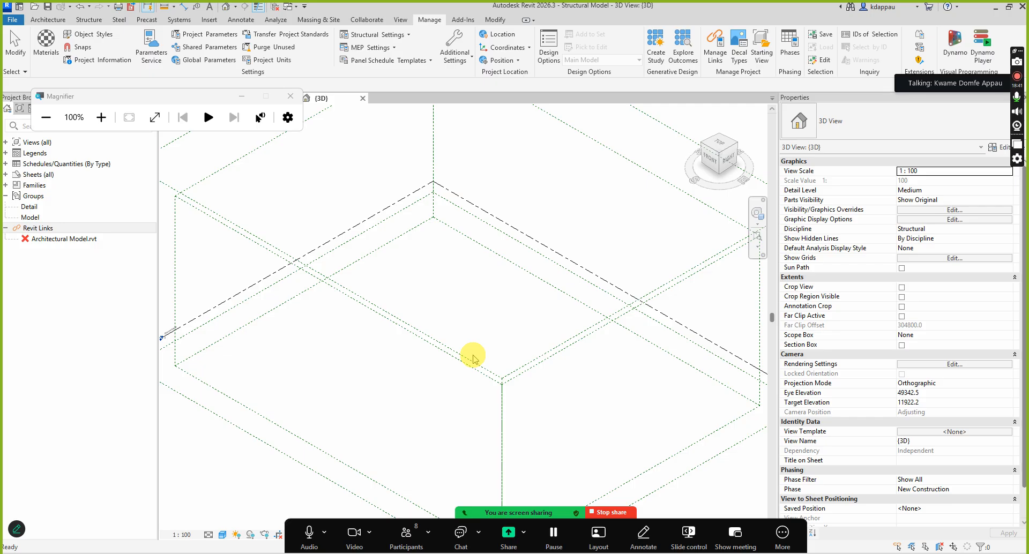
{"action": "scroll", "coordinate": [461, 358], "scroll_direction": "down", "scroll_amount": 2}
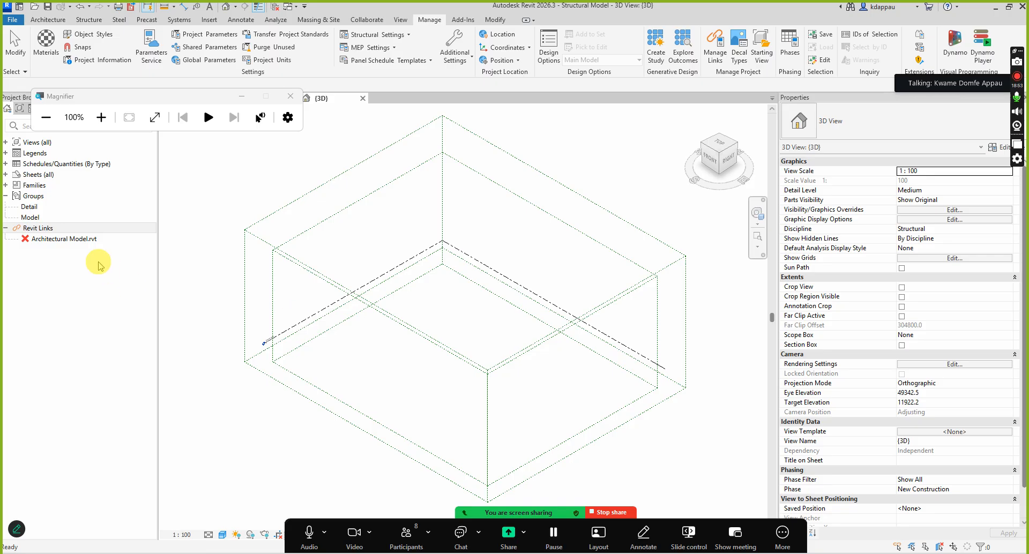
Reload the Architectural Model.rvt link into the structural project
{"action": "left_click", "coordinate": [67, 239]}
{"action": "right_click", "coordinate": [66, 239]}
{"action": "left_click", "coordinate": [96, 246]}
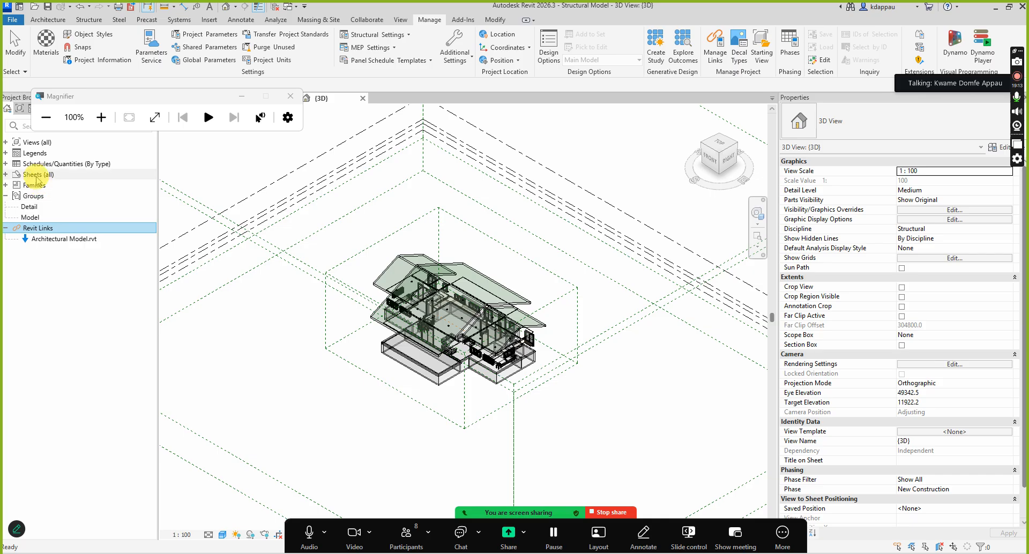
Expand the project's views and open the North - Structural building elevation at its level heads
{"action": "double_click", "coordinate": [11, 142]}
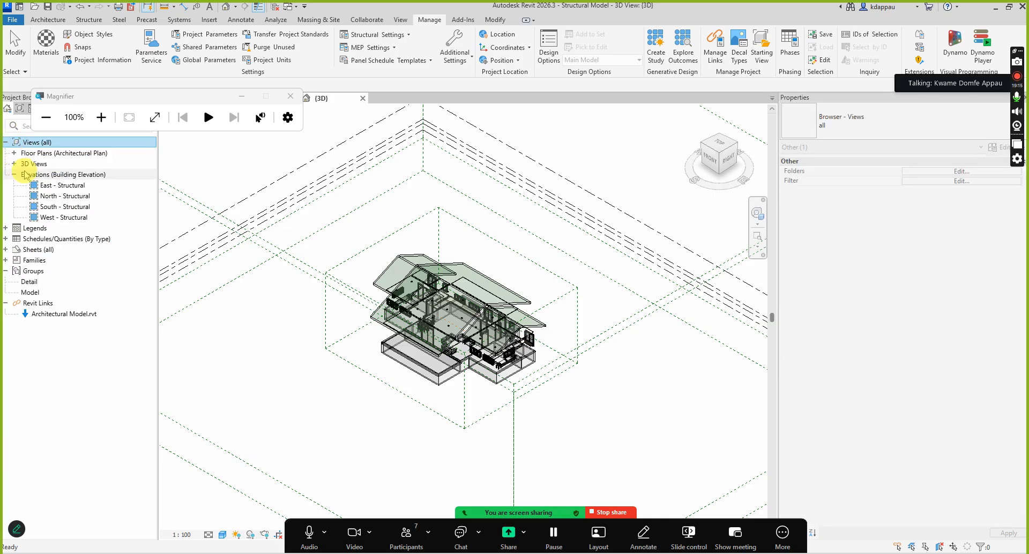
{"action": "double_click", "coordinate": [60, 197]}
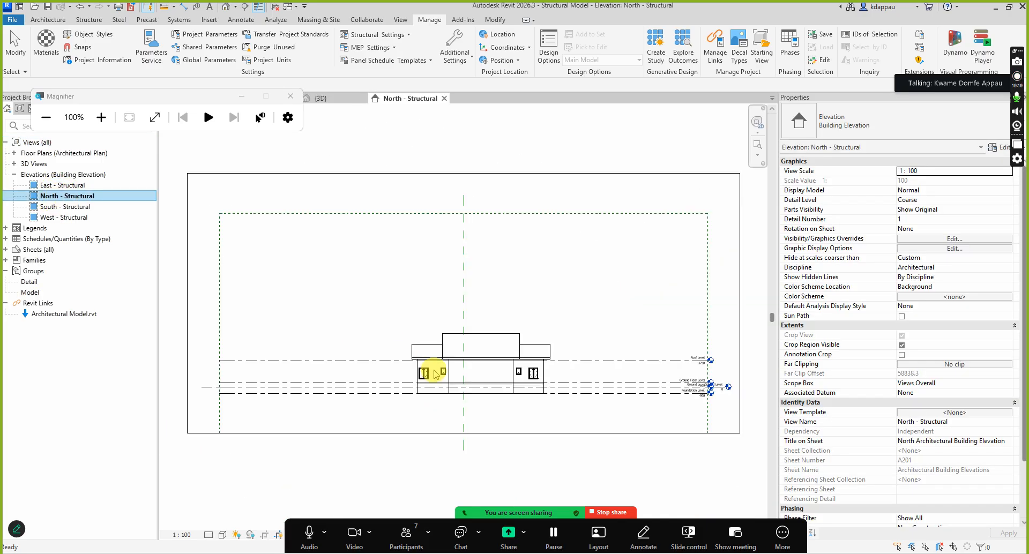
{"action": "scroll", "coordinate": [427, 360], "scroll_direction": "down", "scroll_amount": 2}
{"action": "scroll", "coordinate": [602, 408], "scroll_direction": "up", "scroll_amount": 5}
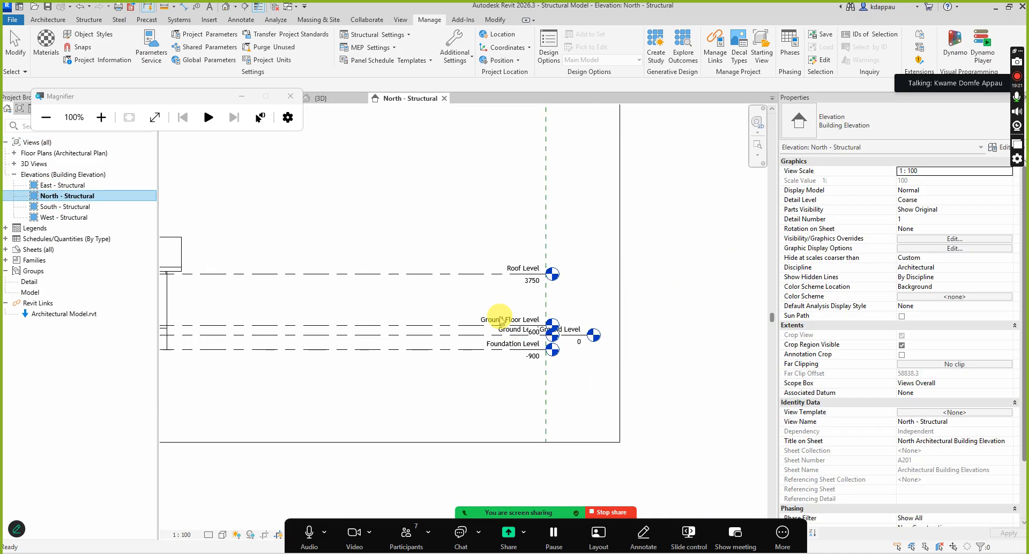
Select the linked Architectural Model in the North elevation and inspect its level lines and heads
{"action": "scroll", "coordinate": [472, 305], "scroll_direction": "down", "scroll_amount": 2}
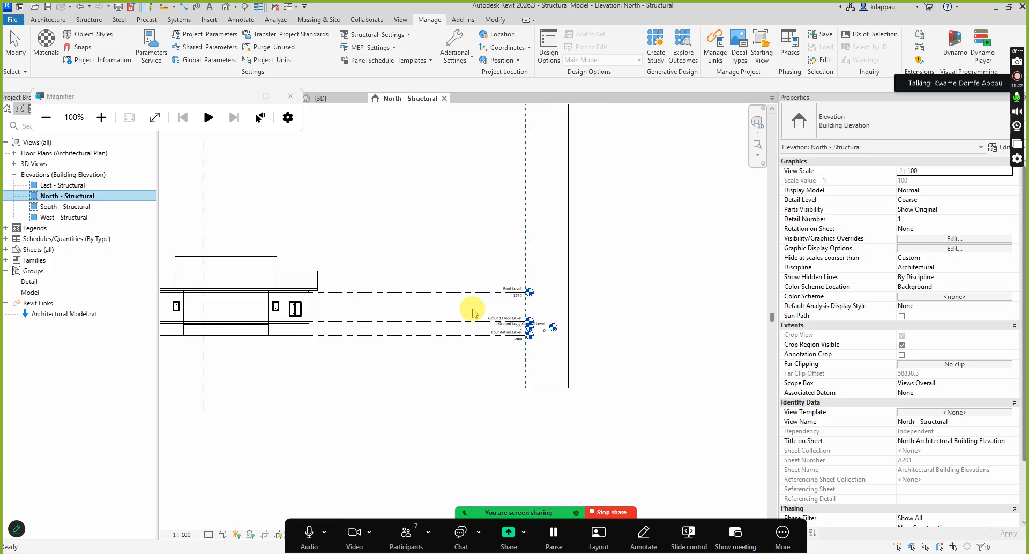
{"action": "left_click", "coordinate": [438, 290]}
{"action": "scroll", "coordinate": [454, 312], "scroll_direction": "up", "scroll_amount": 1}
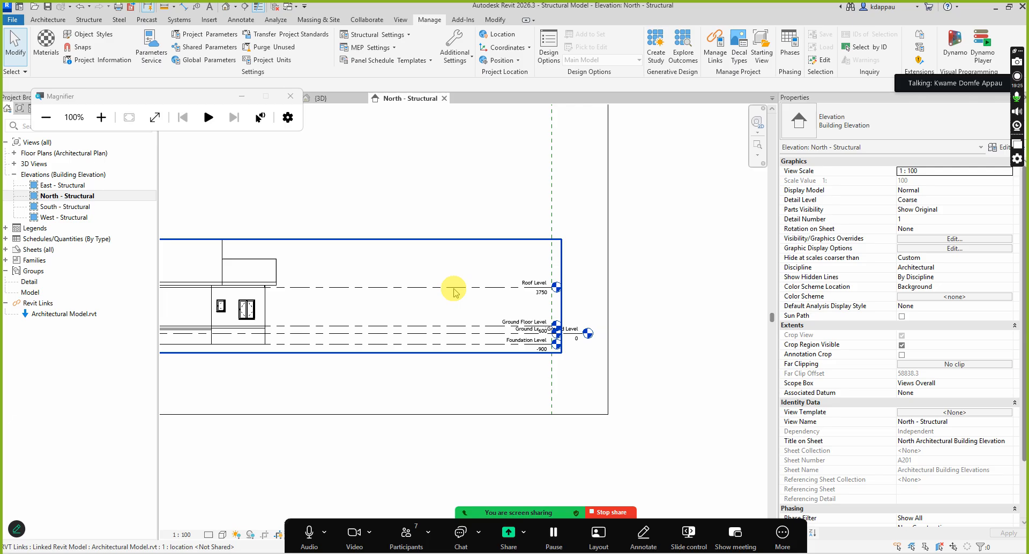
{"action": "left_click", "coordinate": [452, 287]}
{"action": "scroll", "coordinate": [533, 327], "scroll_direction": "up", "scroll_amount": 3}
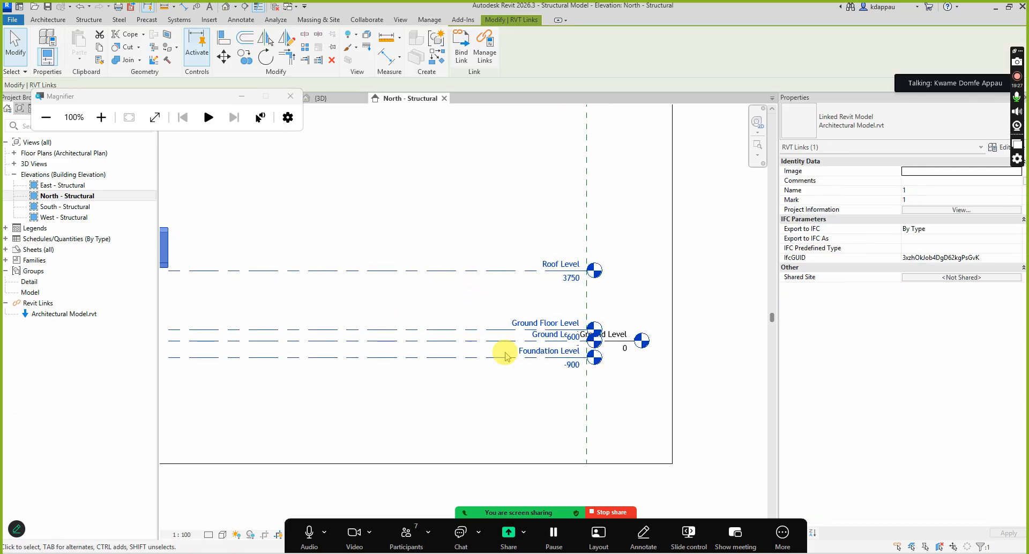
Hide the level head at the right-hand end of the structural project's own Ground Level line
{"action": "scroll", "coordinate": [594, 348], "scroll_direction": "down", "scroll_amount": 2}
{"action": "scroll", "coordinate": [546, 328], "scroll_direction": "up", "scroll_amount": 4}
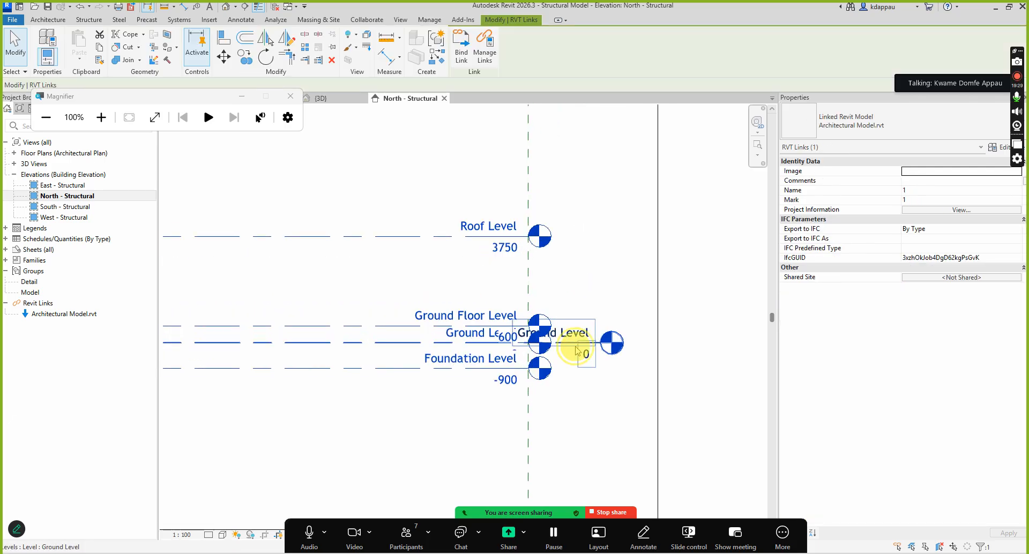
{"action": "left_click", "coordinate": [590, 354]}
{"action": "scroll", "coordinate": [590, 352], "scroll_direction": "down", "scroll_amount": 2}
{"action": "left_click_drag", "start_coordinate": [594, 347], "coordinate": [650, 346]}
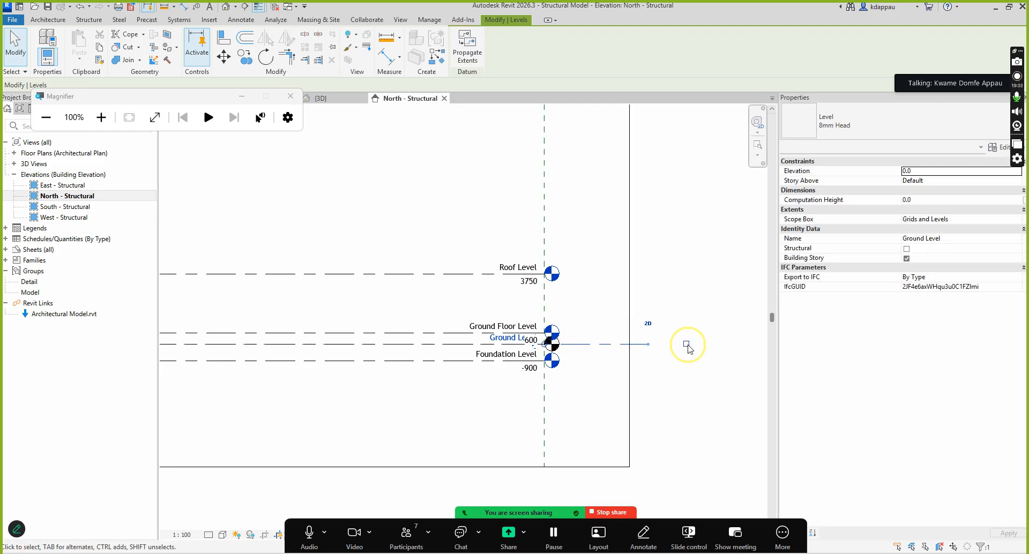
Show the Ground Level's head at the opposite end of its line and pull that end outward past the crop boundary
{"action": "scroll", "coordinate": [680, 343], "scroll_direction": "down", "scroll_amount": 5}
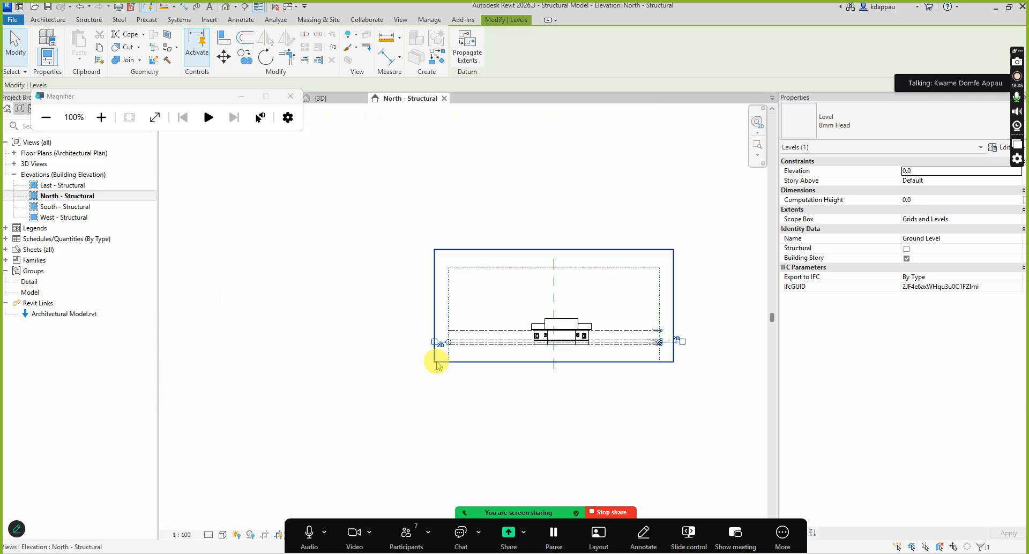
{"action": "scroll", "coordinate": [434, 343], "scroll_direction": "up", "scroll_amount": 8}
{"action": "left_click", "coordinate": [424, 305]}
{"action": "left_click", "coordinate": [452, 368]}
{"action": "left_click", "coordinate": [482, 308]}
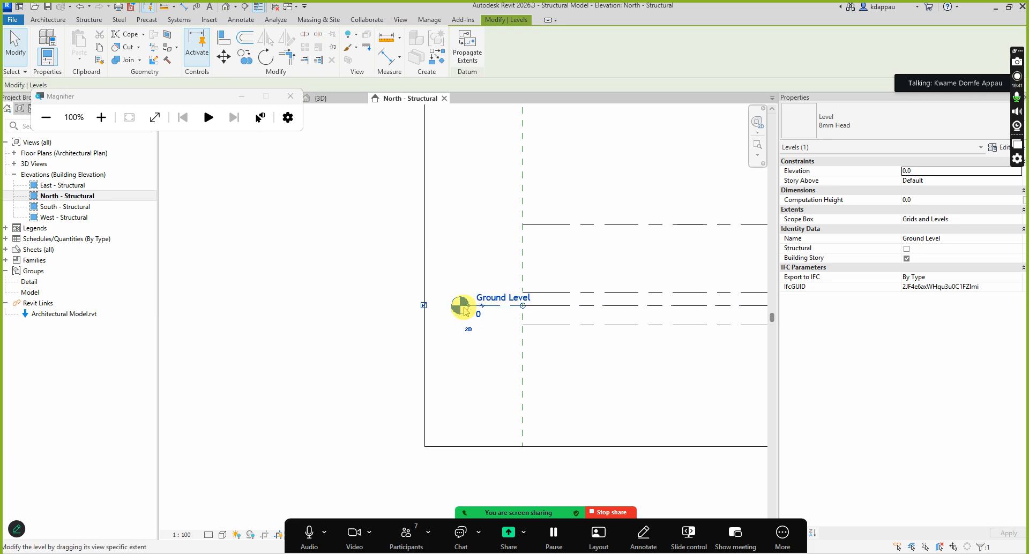
{"action": "left_click_drag", "start_coordinate": [464, 310], "coordinate": [333, 305]}
{"action": "left_click", "coordinate": [352, 362]}
Create levels with the Level tool's Pick Lines option from the linked Foundation Level and Ground Floor Level lines
{"action": "scroll", "coordinate": [351, 354], "scroll_direction": "down", "scroll_amount": 4}
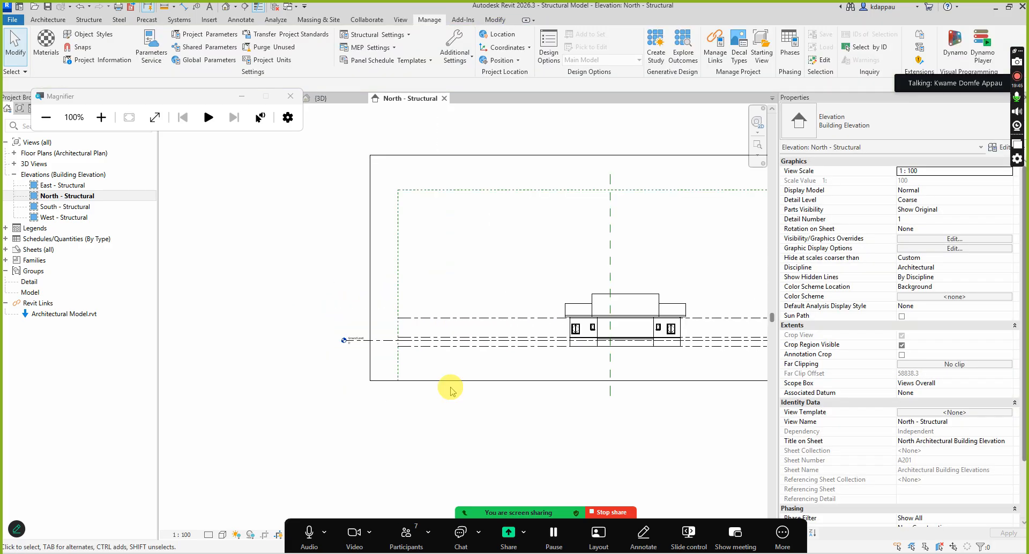
{"action": "scroll", "coordinate": [389, 340], "scroll_direction": "down", "scroll_amount": 2}
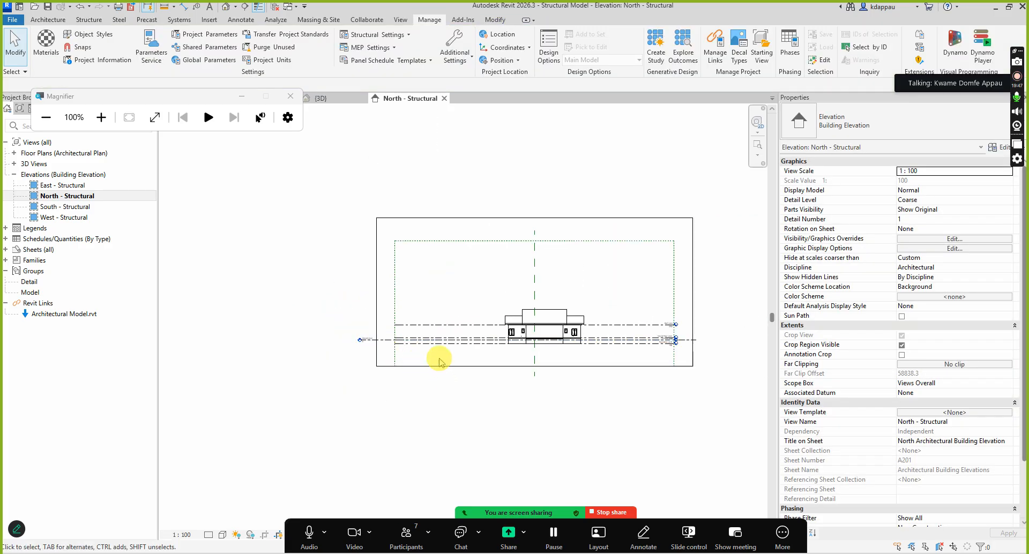
{"action": "scroll", "coordinate": [393, 339], "scroll_direction": "up", "scroll_amount": 5}
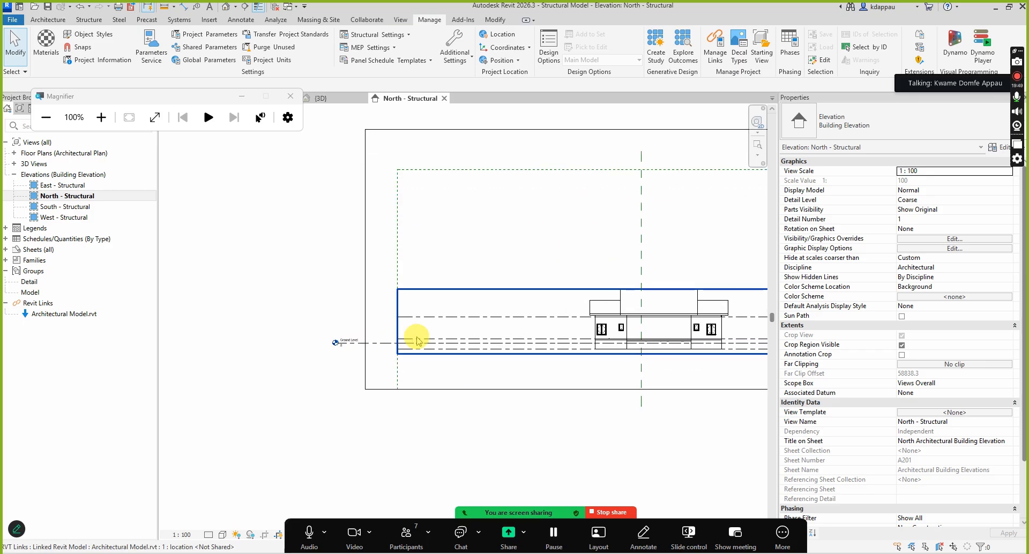
{"action": "scroll", "coordinate": [406, 357], "scroll_direction": "up", "scroll_amount": 2}
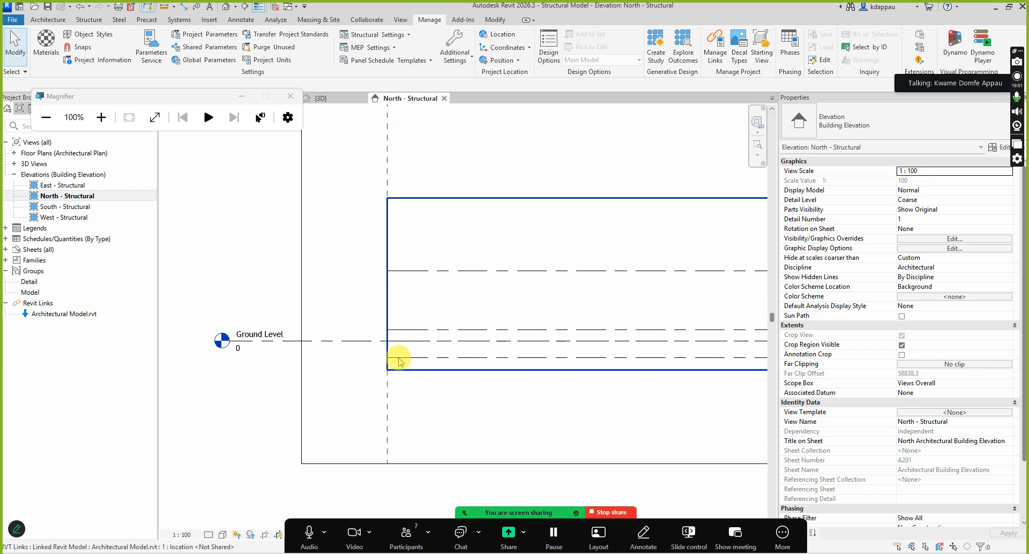
{"action": "scroll", "coordinate": [399, 356], "scroll_direction": "down", "scroll_amount": 3}
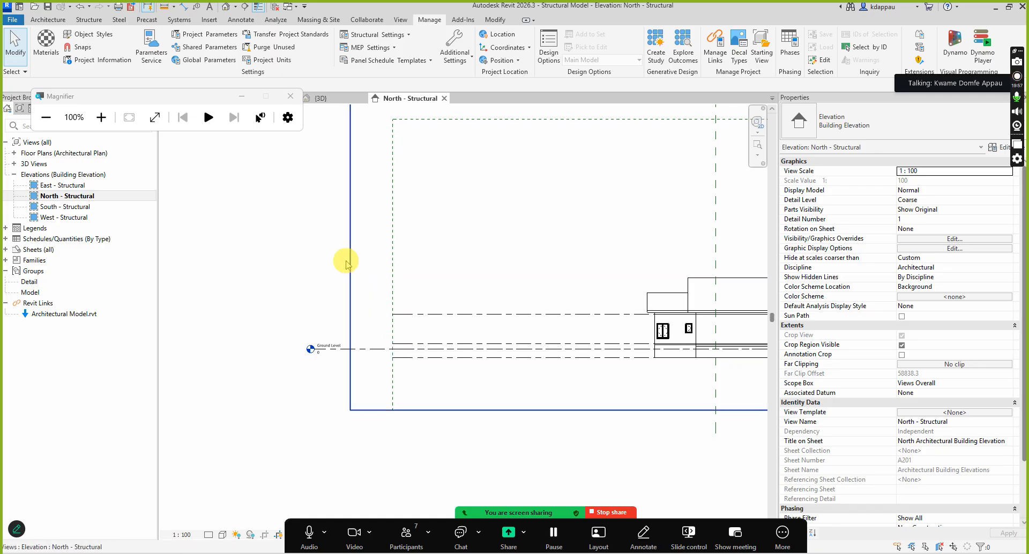
{"action": "left_click", "coordinate": [91, 21]}
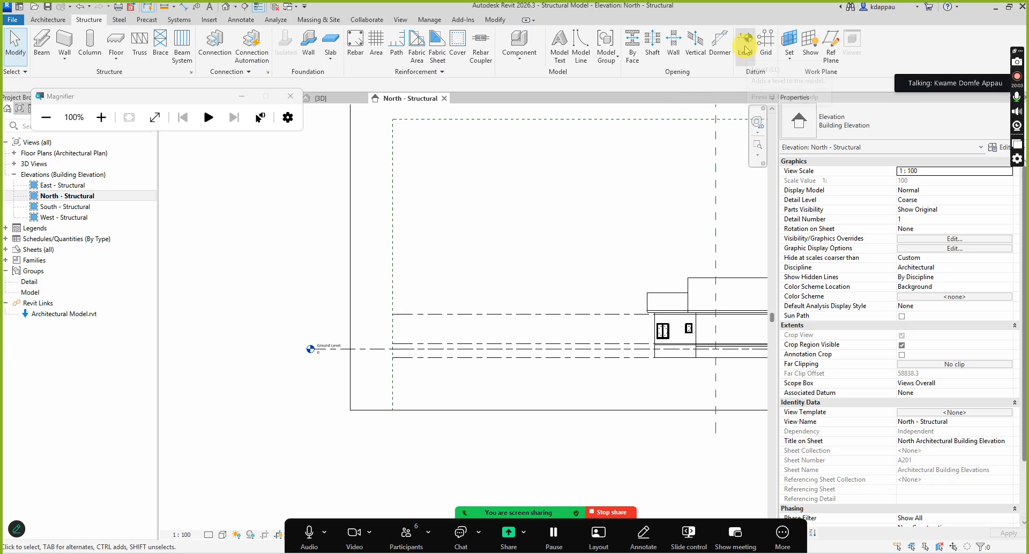
{"action": "left_click", "coordinate": [744, 49]}
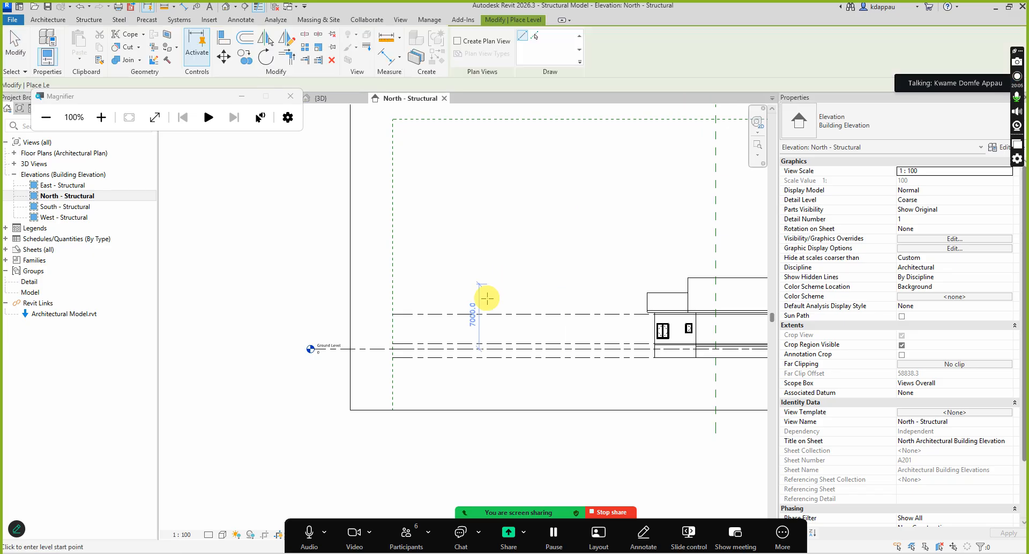
{"action": "scroll", "coordinate": [380, 358], "scroll_direction": "up", "scroll_amount": 2}
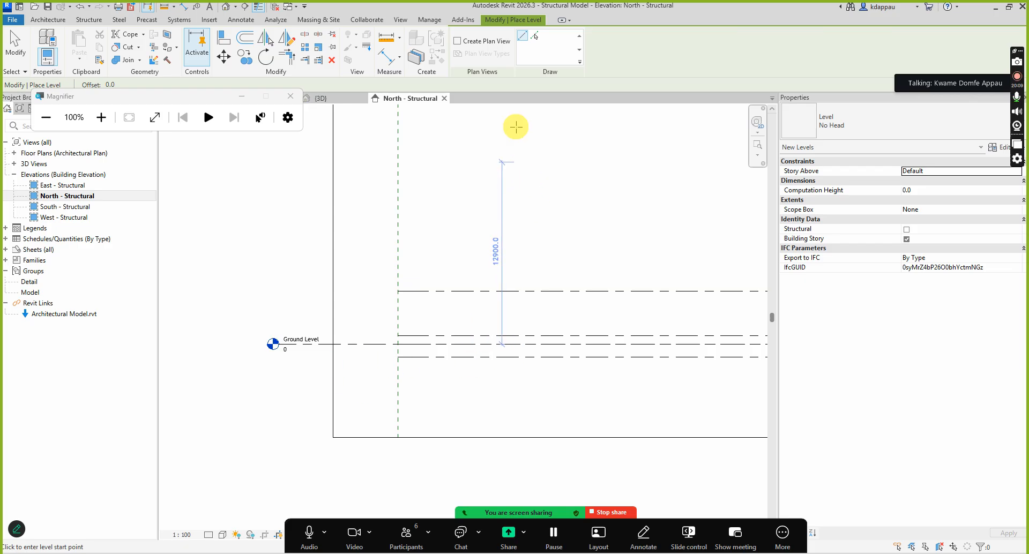
{"action": "left_click", "coordinate": [534, 36]}
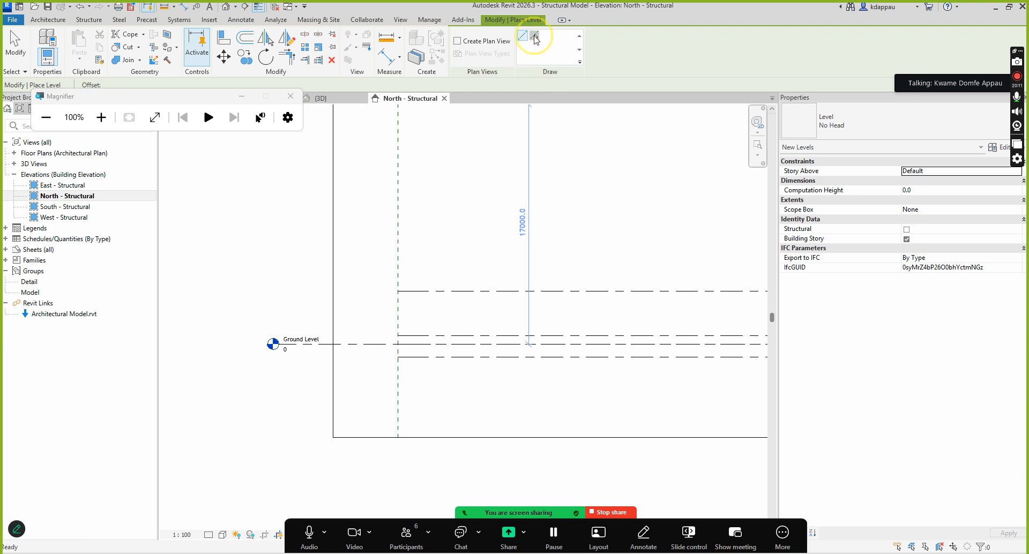
{"action": "scroll", "coordinate": [417, 378], "scroll_direction": "up", "scroll_amount": 2}
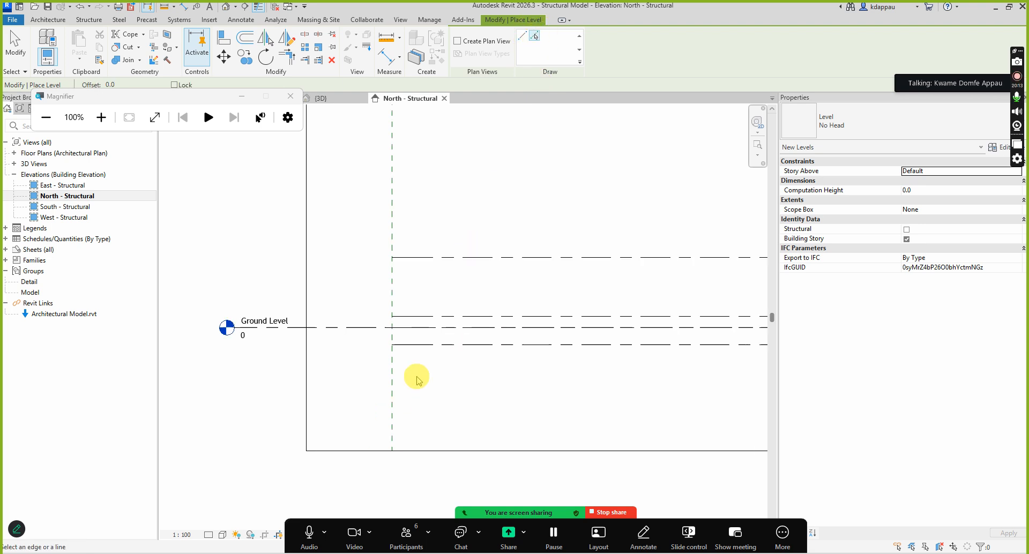
{"action": "left_click", "coordinate": [408, 333]}
{"action": "left_click", "coordinate": [407, 298]}
Create another level by picking the linked Roof Level line, and end the Level command
{"action": "scroll", "coordinate": [409, 299], "scroll_direction": "down", "scroll_amount": 1}
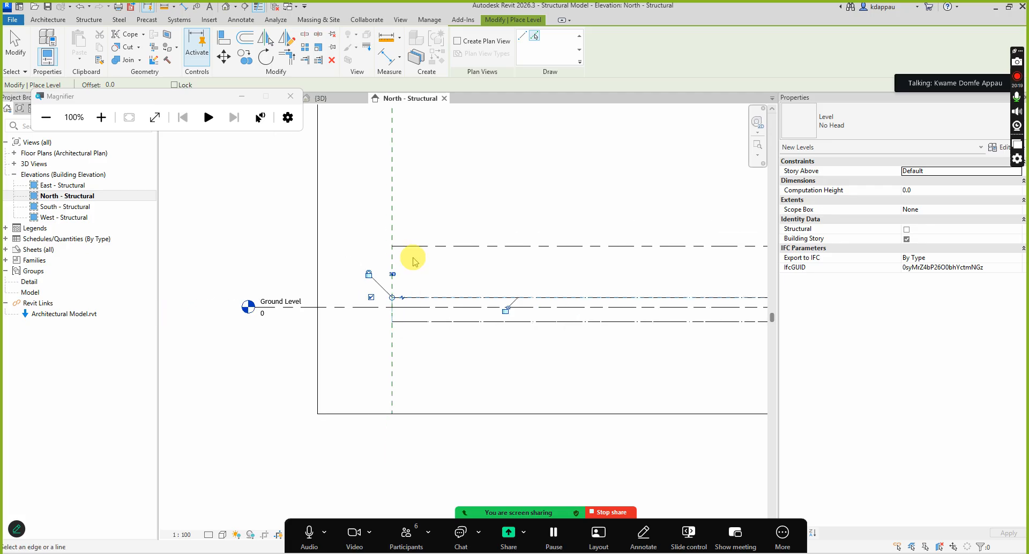
{"action": "left_click", "coordinate": [409, 246]}
{"action": "right_click", "coordinate": [451, 167]}
{"action": "left_click", "coordinate": [474, 173]}
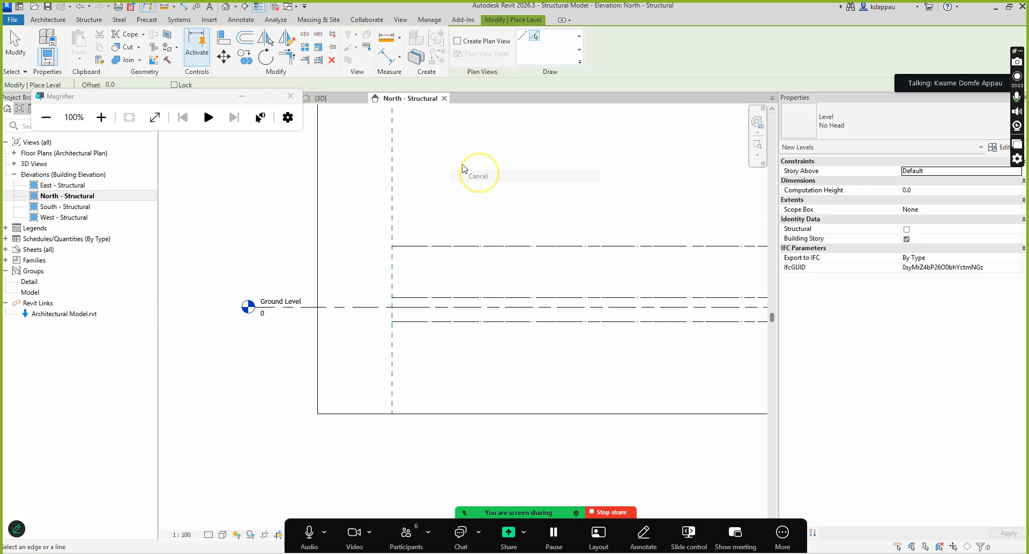
{"action": "right_click", "coordinate": [458, 162]}
{"action": "left_click", "coordinate": [487, 169]}
Extend the left-hand ends of the three new levels beyond the scope box, almost to the crop boundary
{"action": "scroll", "coordinate": [485, 180], "scroll_direction": "down", "scroll_amount": 2}
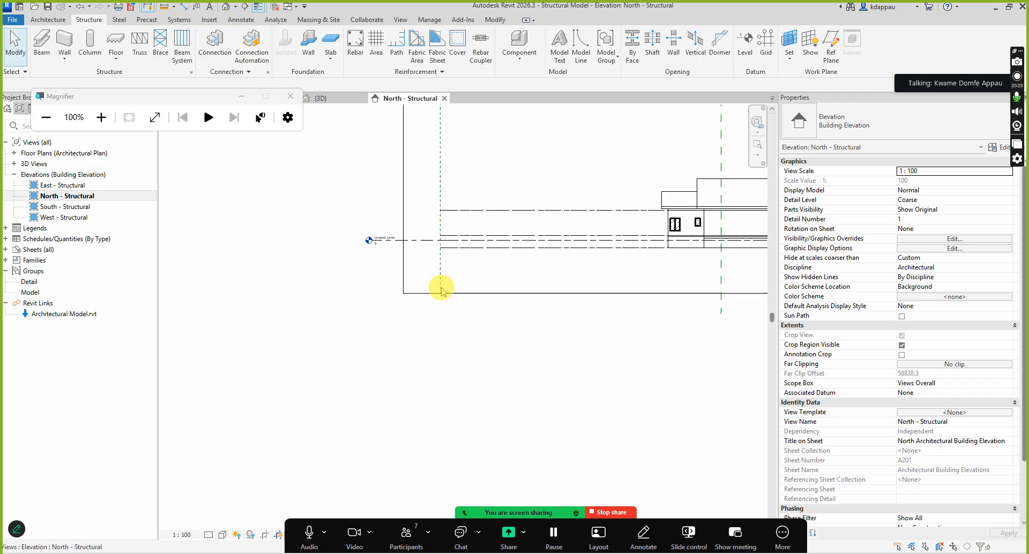
{"action": "left_click", "coordinate": [472, 209]}
{"action": "scroll", "coordinate": [466, 208], "scroll_direction": "up", "scroll_amount": 4}
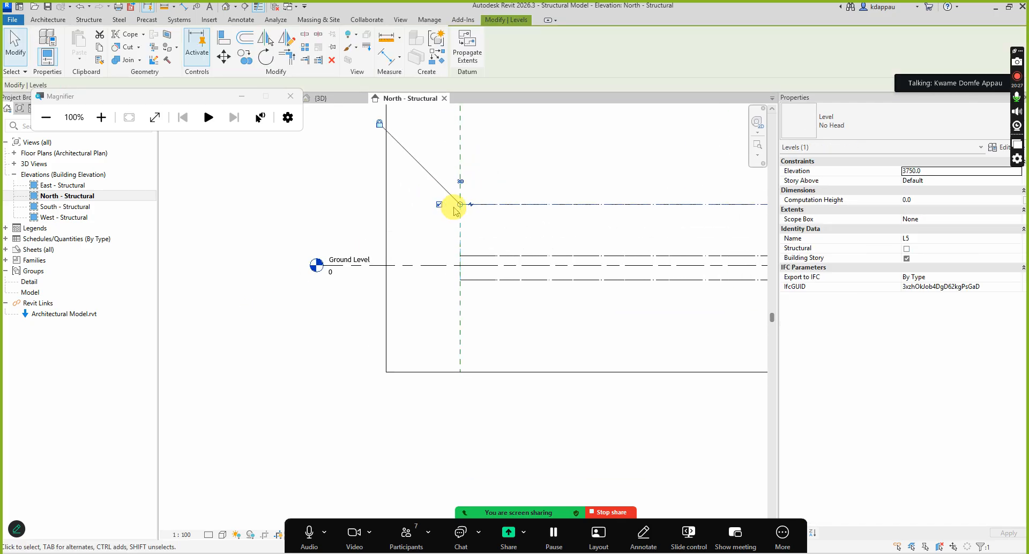
{"action": "left_click_drag", "start_coordinate": [460, 204], "coordinate": [401, 204]}
{"action": "left_click", "coordinate": [352, 210]}
{"action": "scroll", "coordinate": [346, 247], "scroll_direction": "up", "scroll_amount": 2}
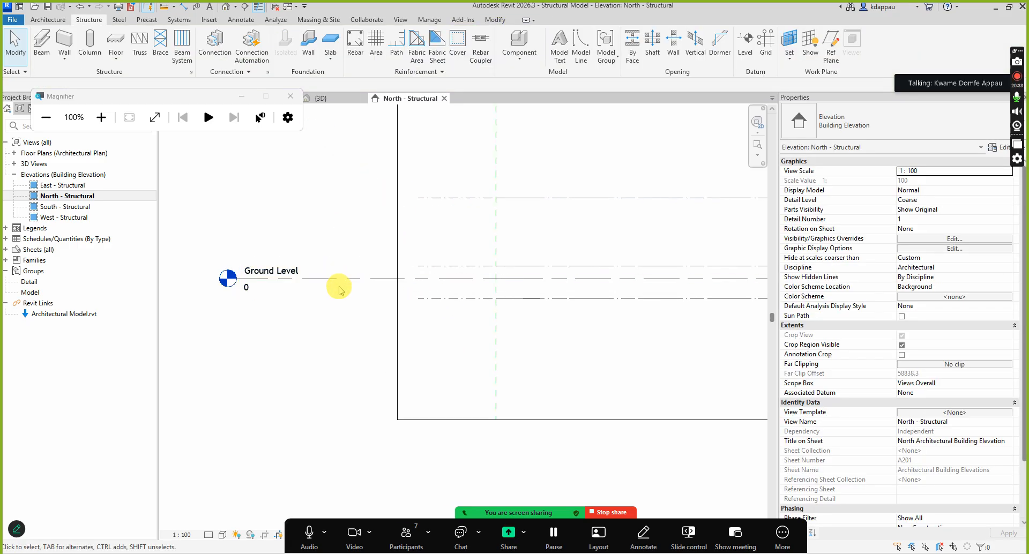
Pull the Ground Level's head back inward to line up with the ends of the new levels
{"action": "left_click", "coordinate": [335, 280]}
{"action": "left_click_drag", "start_coordinate": [235, 278], "coordinate": [417, 279]}
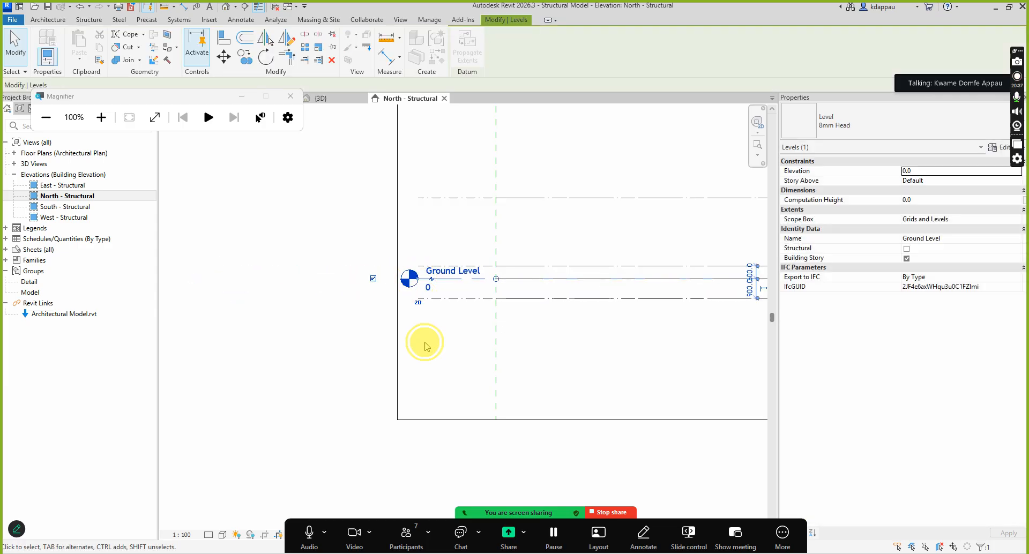
{"action": "left_click", "coordinate": [425, 343]}
Change the type of all four structural levels to 8mm Head and clear the selection
{"action": "scroll", "coordinate": [422, 322], "scroll_direction": "down", "scroll_amount": 2}
{"action": "scroll", "coordinate": [443, 322], "scroll_direction": "up", "scroll_amount": 2}
{"action": "left_click_drag", "start_coordinate": [446, 330], "coordinate": [421, 199]}
{"action": "left_click", "coordinate": [903, 136]}
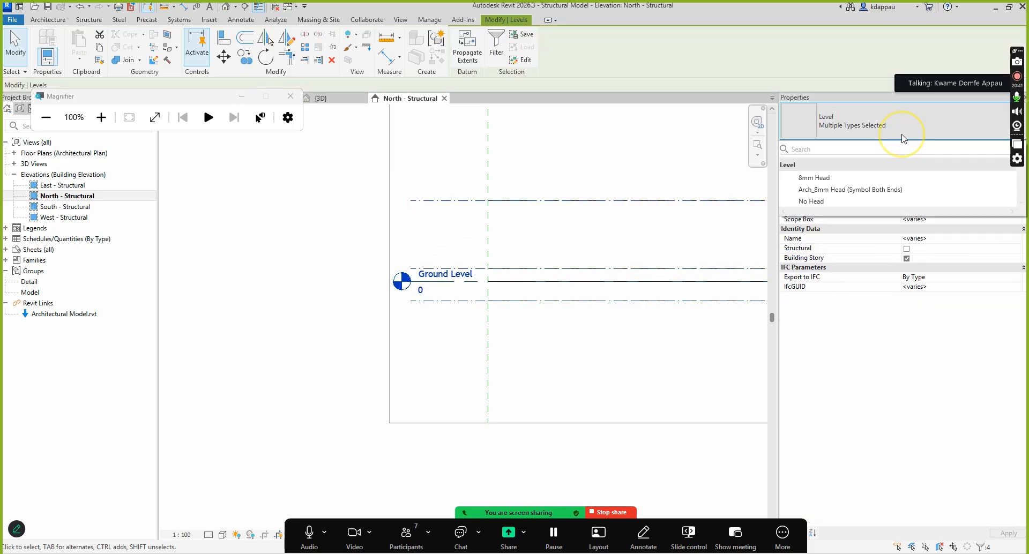
{"action": "left_click", "coordinate": [826, 137]}
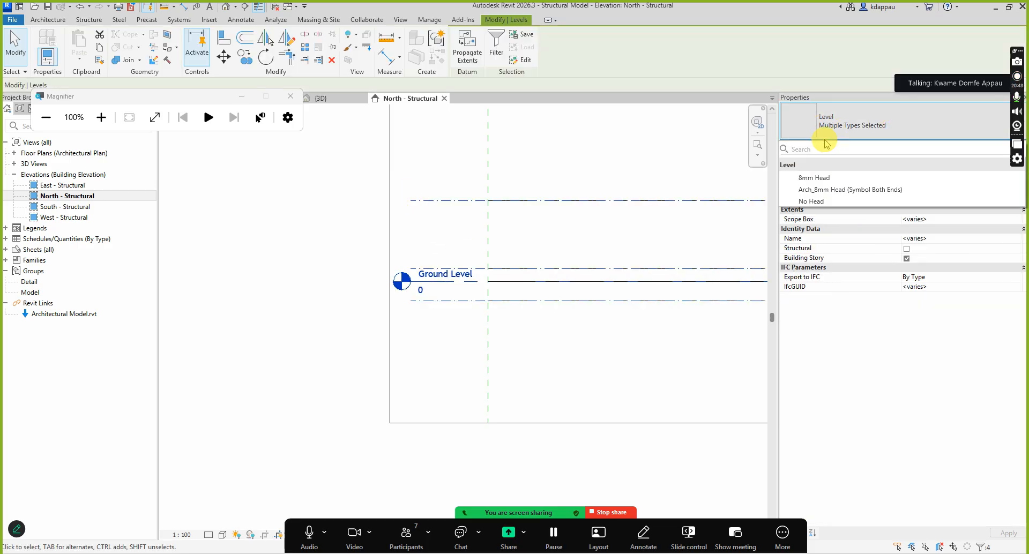
{"action": "left_click", "coordinate": [825, 178]}
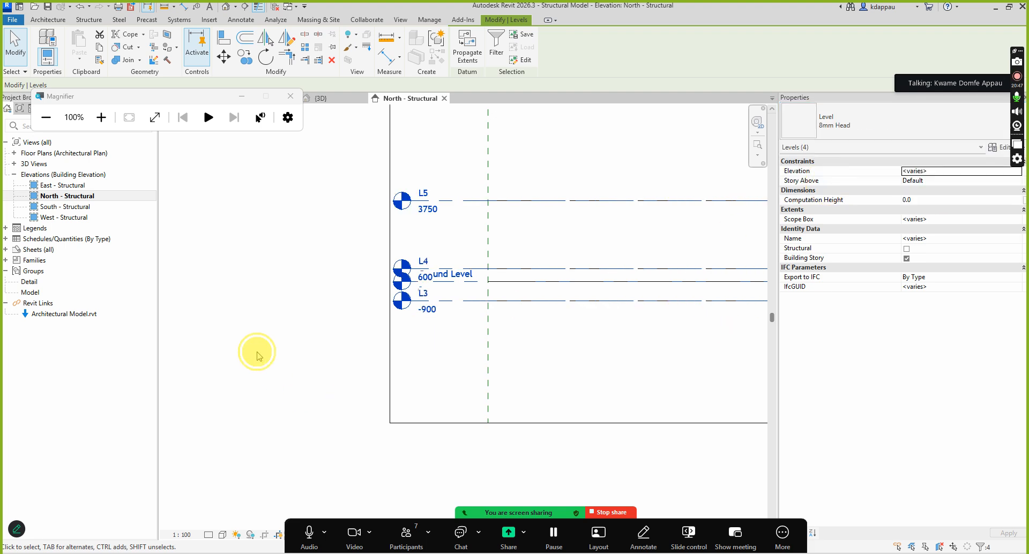
{"action": "left_click", "coordinate": [257, 352]}
Compare the linked model's level names with the heads of the new structural levels across the elevation
{"action": "scroll", "coordinate": [368, 318], "scroll_direction": "down", "scroll_amount": 5}
{"action": "scroll", "coordinate": [664, 316], "scroll_direction": "up", "scroll_amount": 5}
{"action": "scroll", "coordinate": [666, 314], "scroll_direction": "up", "scroll_amount": 3}
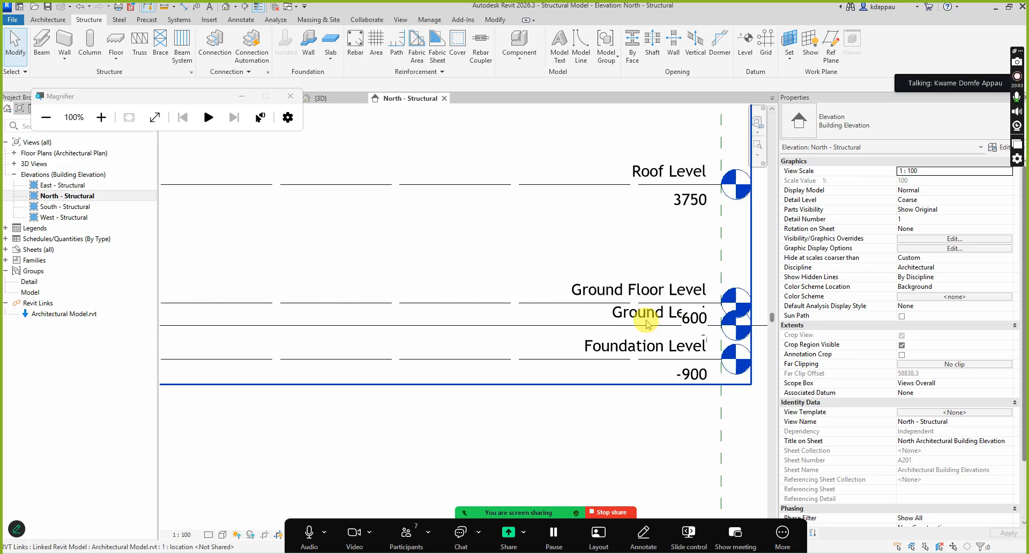
{"action": "scroll", "coordinate": [640, 273], "scroll_direction": "down", "scroll_amount": 2}
{"action": "scroll", "coordinate": [645, 279], "scroll_direction": "down", "scroll_amount": 6}
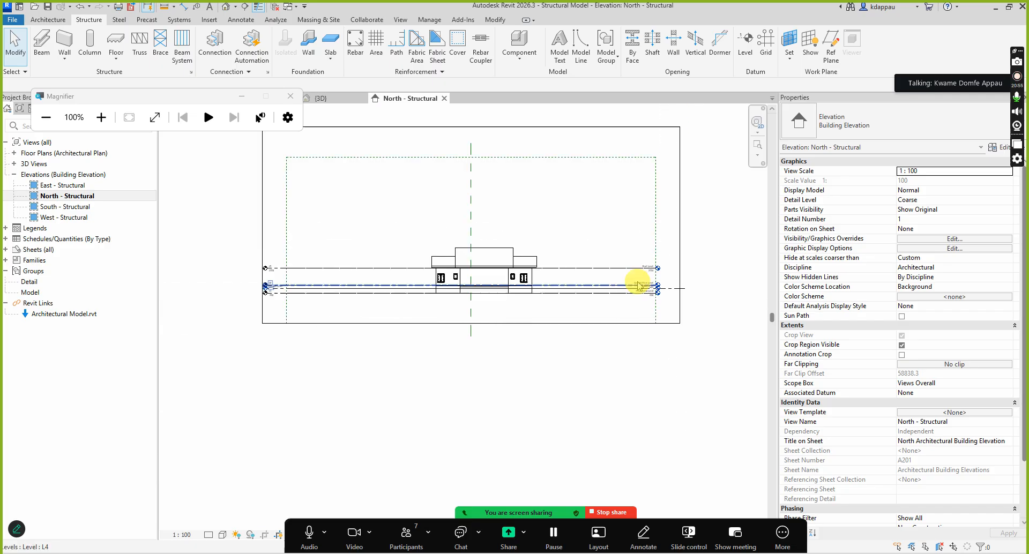
{"action": "scroll", "coordinate": [316, 284], "scroll_direction": "up", "scroll_amount": 7}
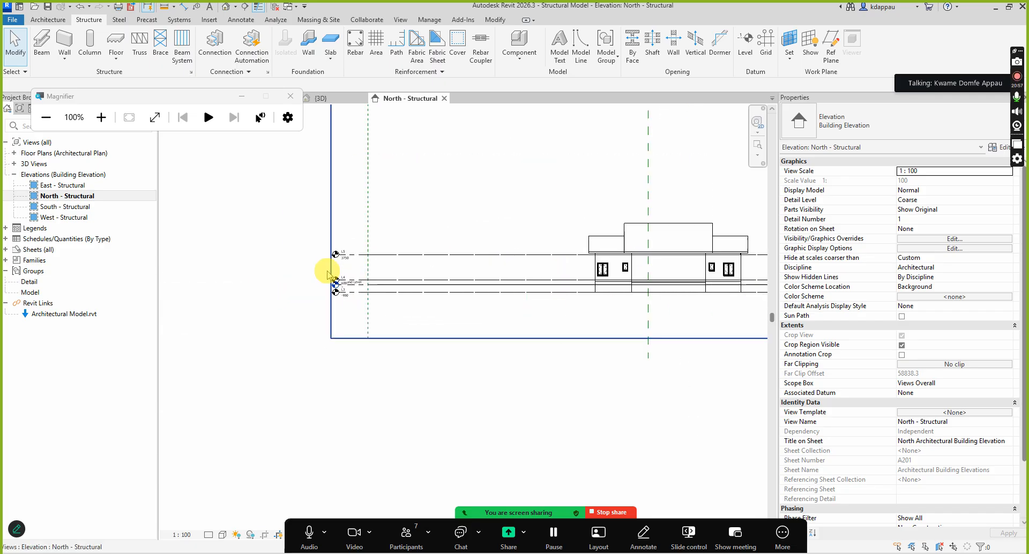
{"action": "scroll", "coordinate": [361, 328], "scroll_direction": "down", "scroll_amount": 2}
{"action": "scroll", "coordinate": [372, 368], "scroll_direction": "up", "scroll_amount": 2}
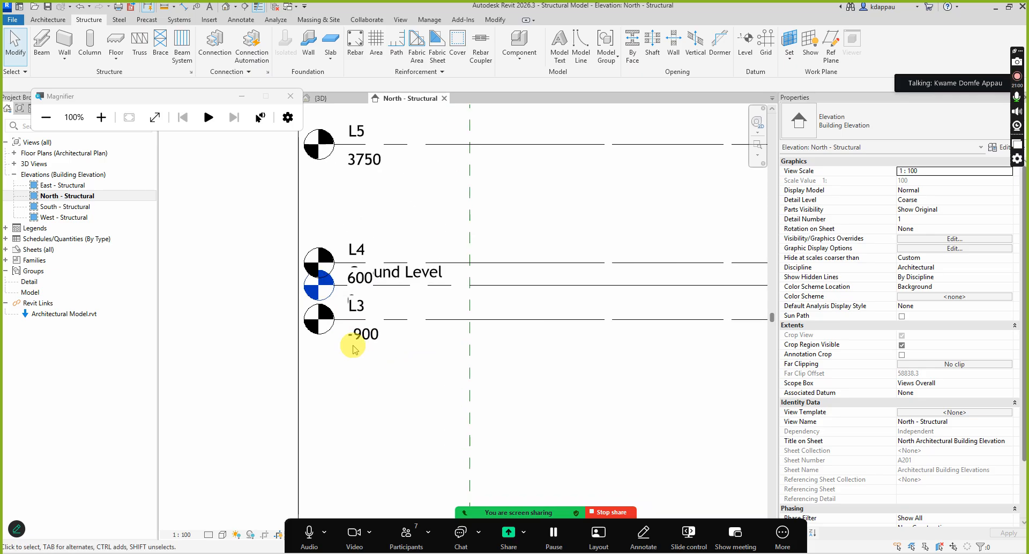
Rename the new level at -900 to Foundation Level
{"action": "left_click", "coordinate": [357, 309]}
{"action": "left_click", "coordinate": [358, 307]}
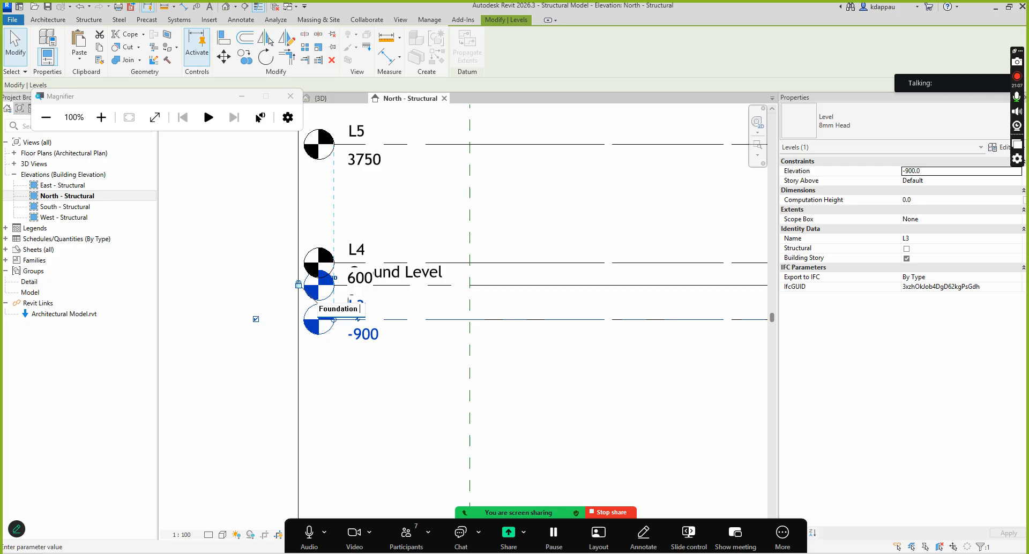
{"action": "type", "text": "Foundation Level"}
{"action": "key", "text": "Return"}
{"action": "left_click", "coordinate": [375, 386]}
{"action": "scroll", "coordinate": [386, 365], "scroll_direction": "down", "scroll_amount": 2}
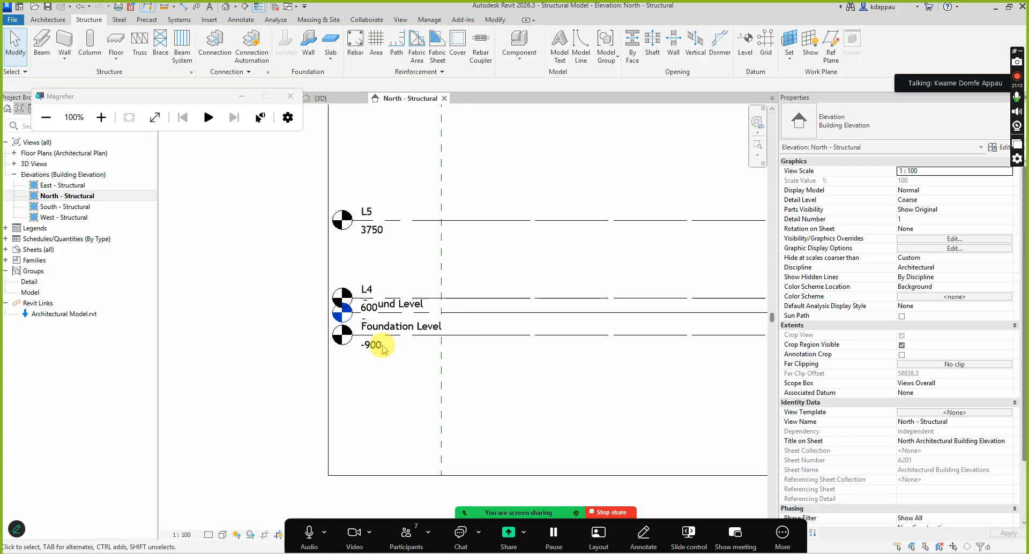
{"action": "scroll", "coordinate": [383, 349], "scroll_direction": "down", "scroll_amount": 1}
{"action": "scroll", "coordinate": [411, 356], "scroll_direction": "down", "scroll_amount": 2}
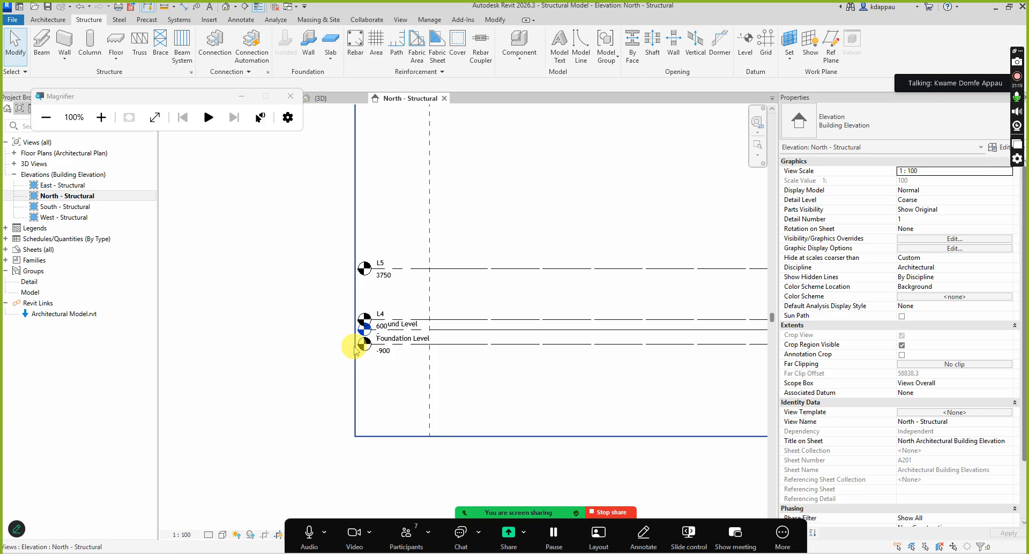
{"action": "scroll", "coordinate": [378, 346], "scroll_direction": "up", "scroll_amount": 2}
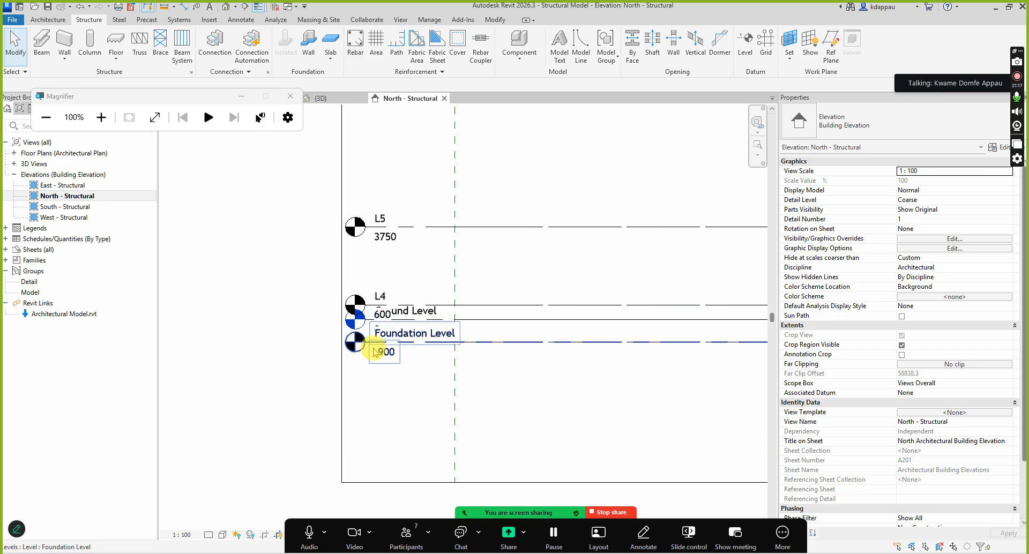
{"action": "scroll", "coordinate": [411, 354], "scroll_direction": "down", "scroll_amount": 2}
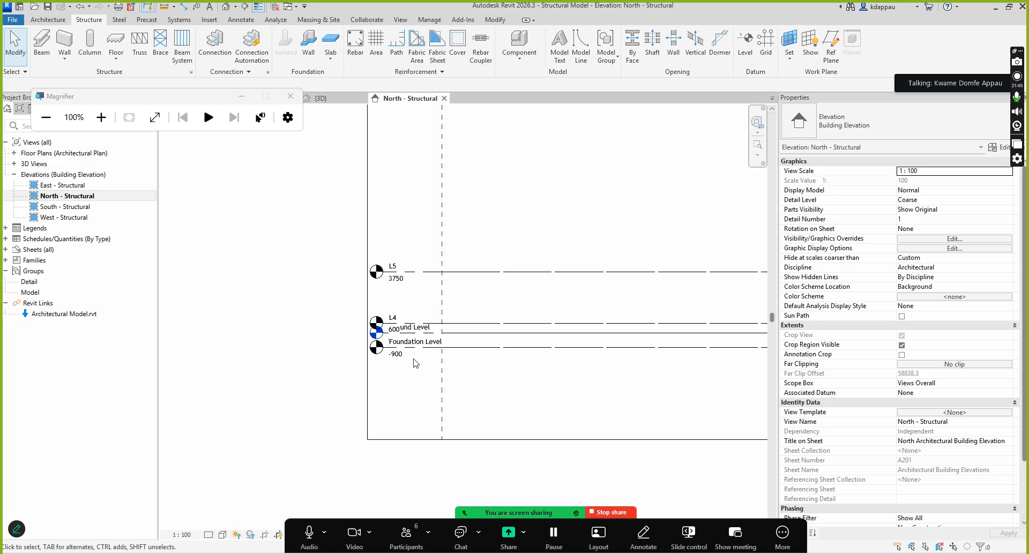
Set the North - Structural elevation's view scale to 1 : 50 so the level labels no longer overlap
{"action": "left_click", "coordinate": [414, 352]}
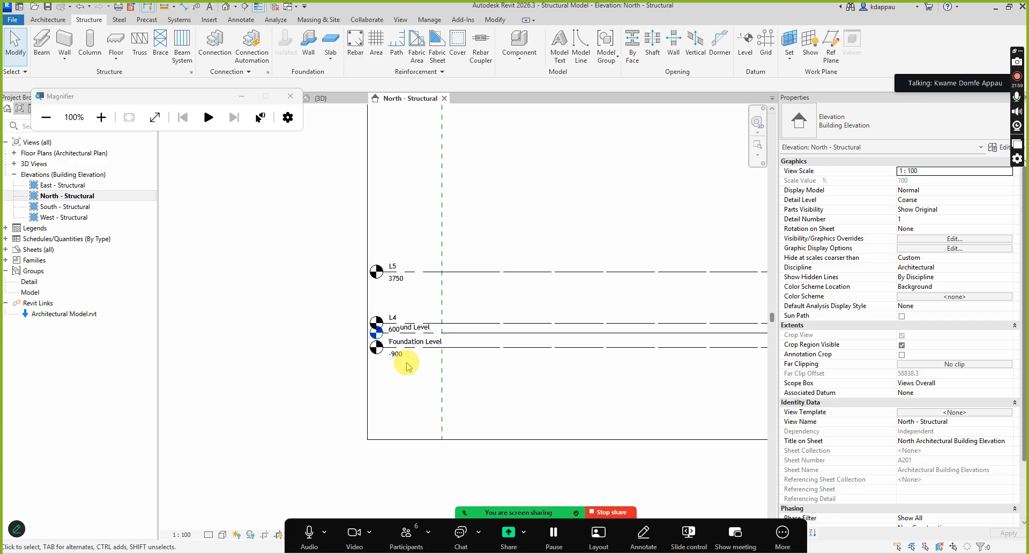
{"action": "scroll", "coordinate": [407, 367], "scroll_direction": "up", "scroll_amount": 2}
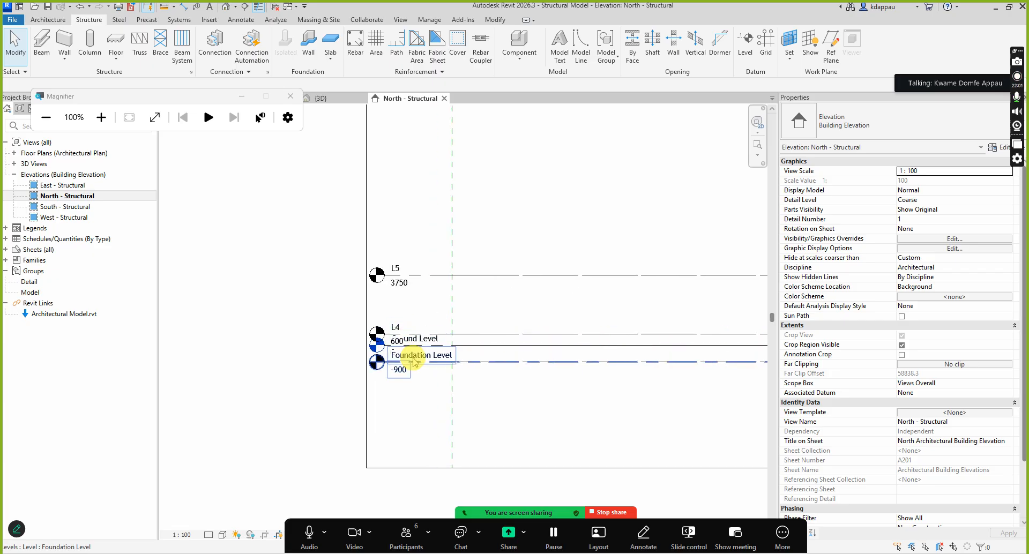
{"action": "scroll", "coordinate": [417, 356], "scroll_direction": "up", "scroll_amount": 3}
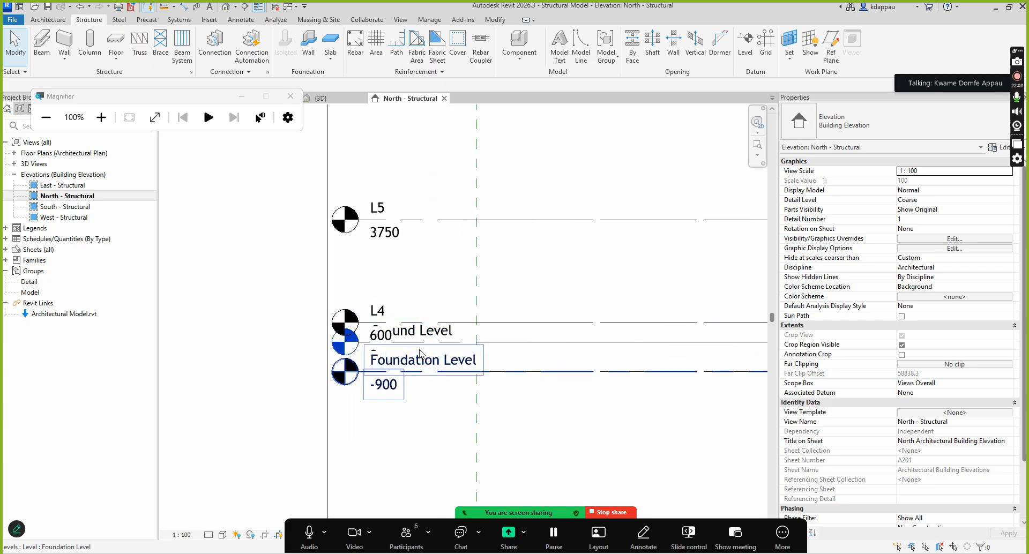
{"action": "scroll", "coordinate": [421, 356], "scroll_direction": "down", "scroll_amount": 3}
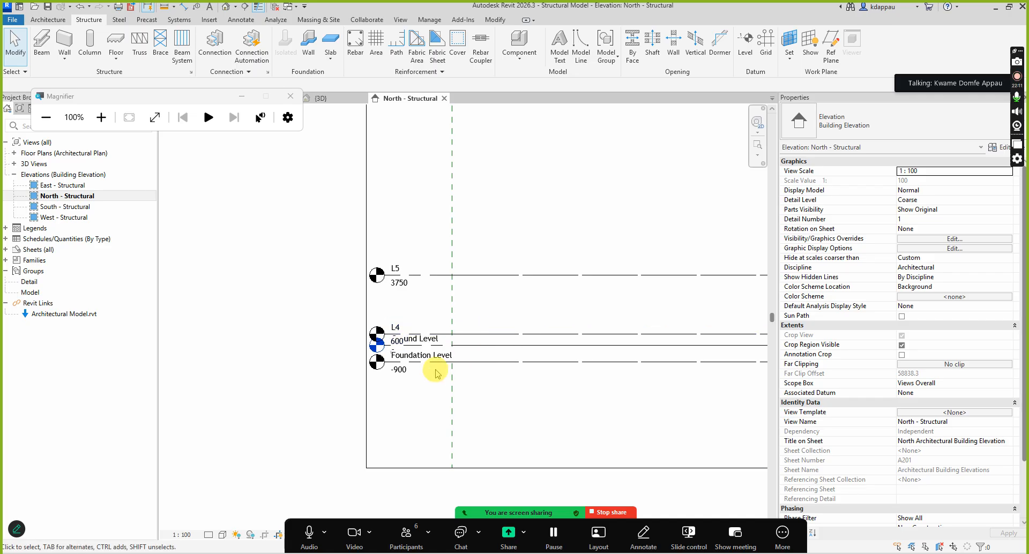
{"action": "scroll", "coordinate": [419, 357], "scroll_direction": "up", "scroll_amount": 2}
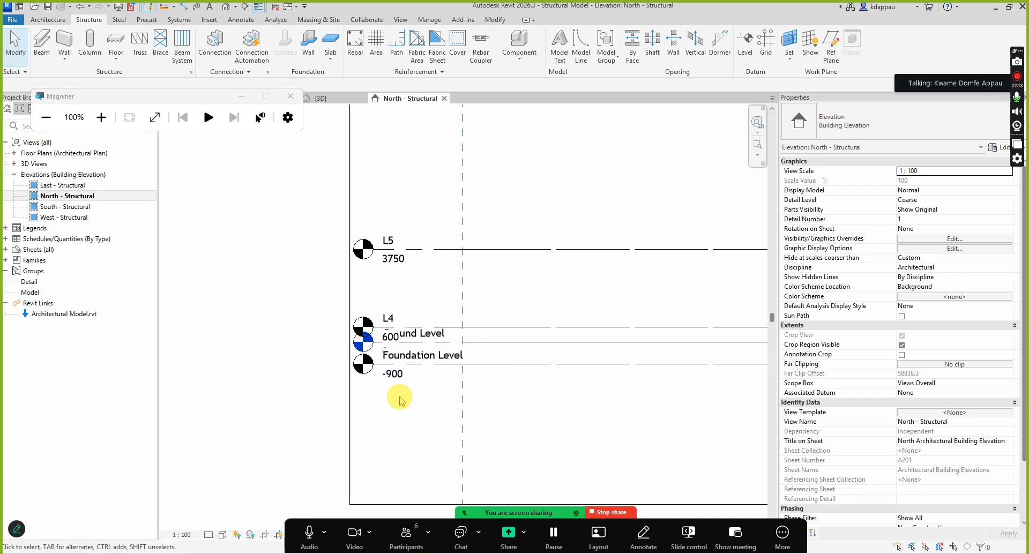
{"action": "left_click", "coordinate": [181, 535]}
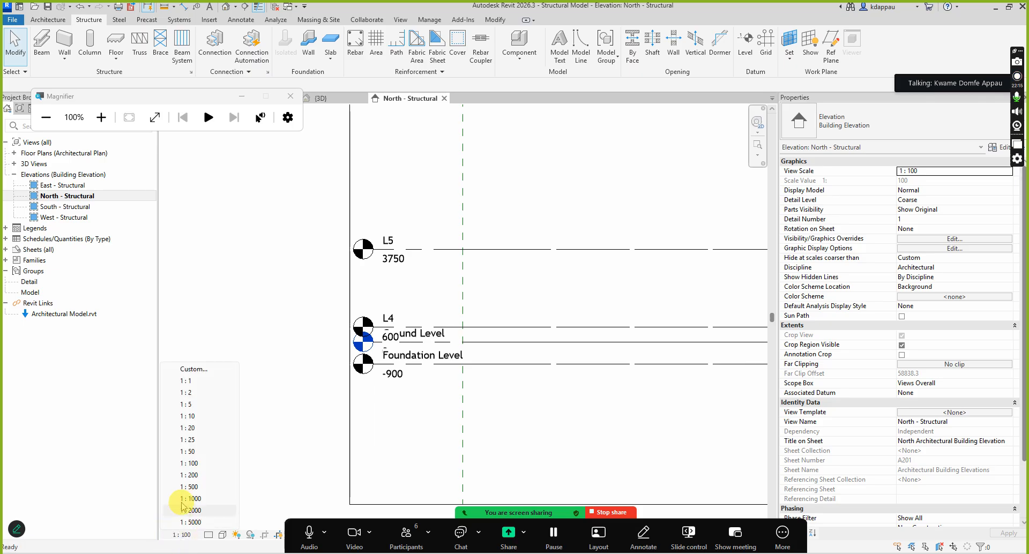
{"action": "left_click", "coordinate": [192, 451]}
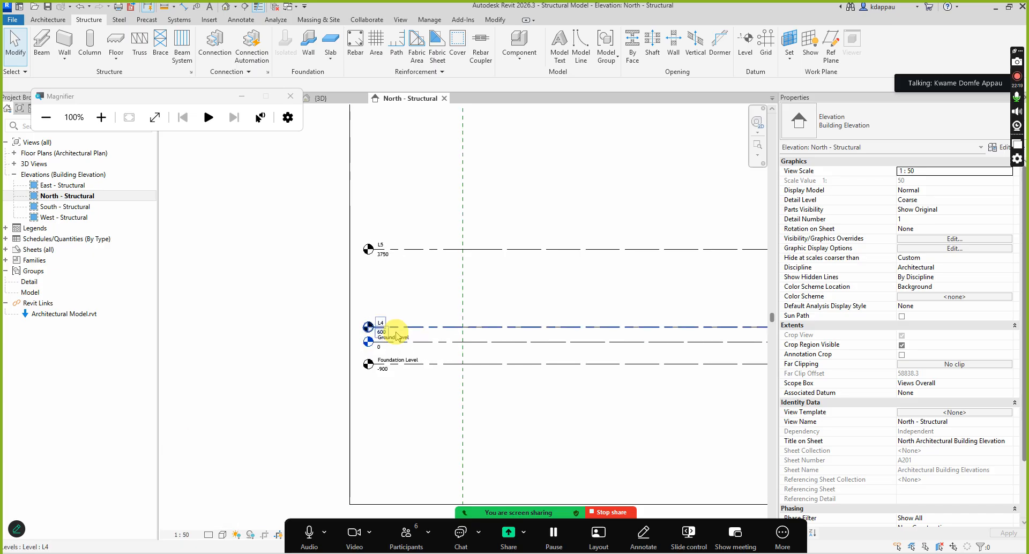
Rename the level L4 at 600 to Ground Floor Level and clear the selection
{"action": "scroll", "coordinate": [383, 335], "scroll_direction": "up", "scroll_amount": 4}
{"action": "scroll", "coordinate": [393, 377], "scroll_direction": "up", "scroll_amount": 2}
{"action": "double_click", "coordinate": [338, 261]}
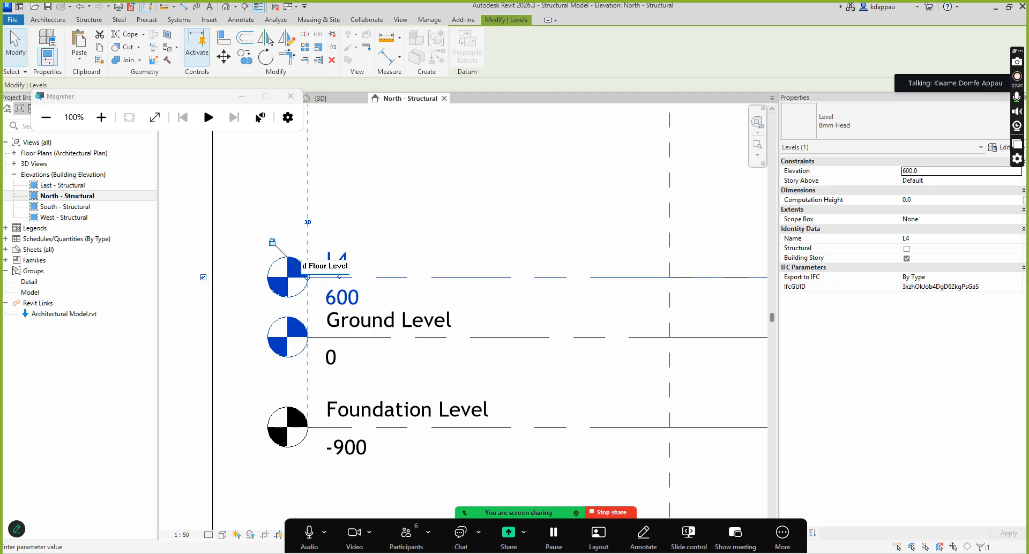
{"action": "left_click", "coordinate": [409, 242]}
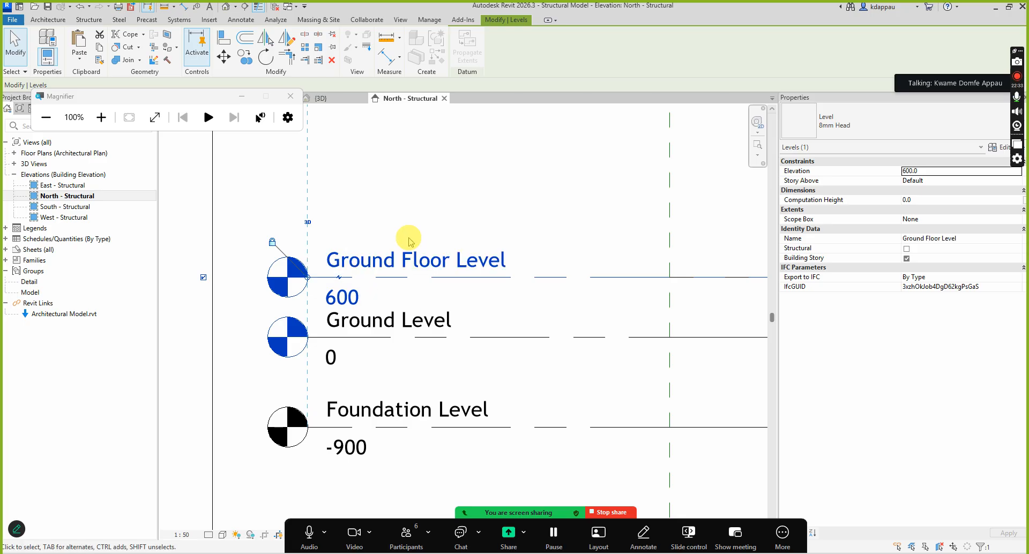
{"action": "left_click", "coordinate": [408, 219]}
Rename the level L5 at 3750 to Roof Level and clear the selection
{"action": "scroll", "coordinate": [398, 382], "scroll_direction": "down", "scroll_amount": 2}
{"action": "scroll", "coordinate": [398, 386], "scroll_direction": "down", "scroll_amount": 4}
{"action": "scroll", "coordinate": [370, 254], "scroll_direction": "up", "scroll_amount": 6}
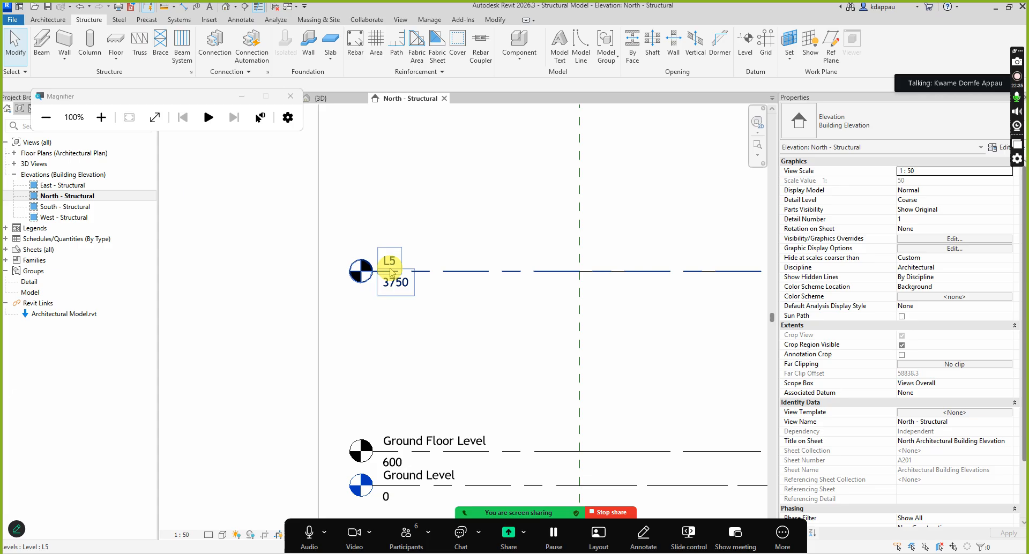
{"action": "left_click", "coordinate": [390, 261]}
{"action": "left_click", "coordinate": [388, 262]}
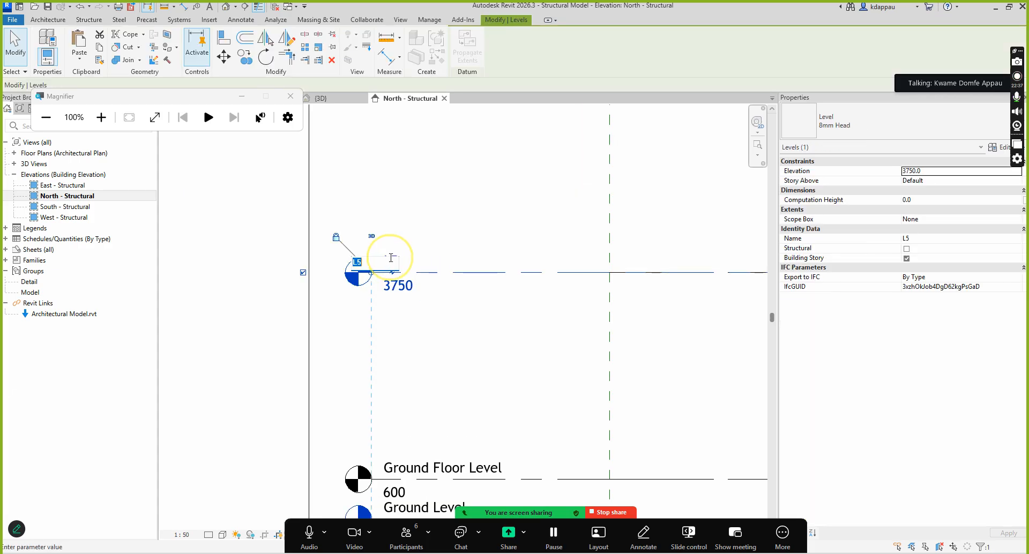
{"action": "type", "text": "Roo"}
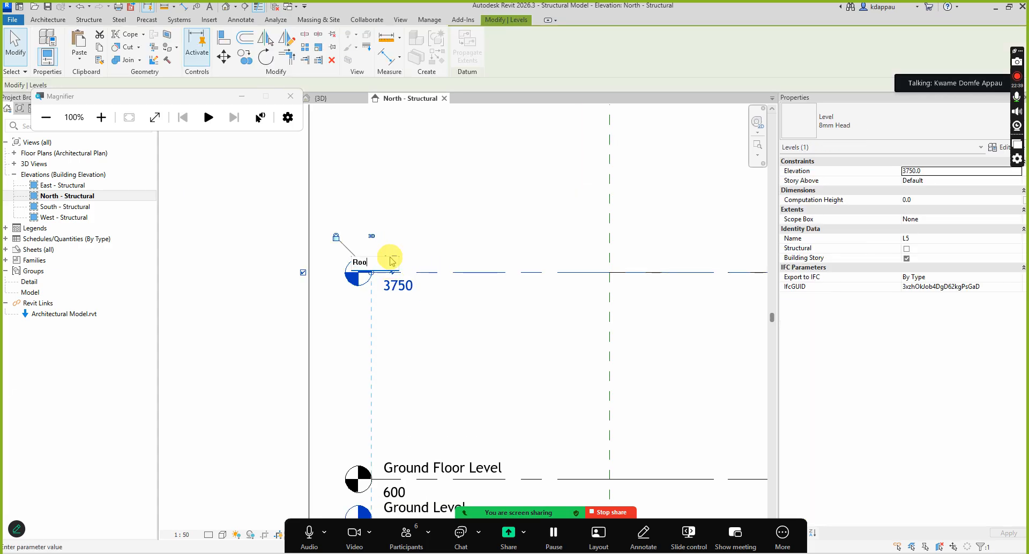
{"action": "type", "text": "f Level"}
{"action": "key", "text": "Return"}
{"action": "left_click", "coordinate": [481, 220]}
Review the names and elevations of all four structural levels at their heads
{"action": "scroll", "coordinate": [402, 308], "scroll_direction": "down", "scroll_amount": 4}
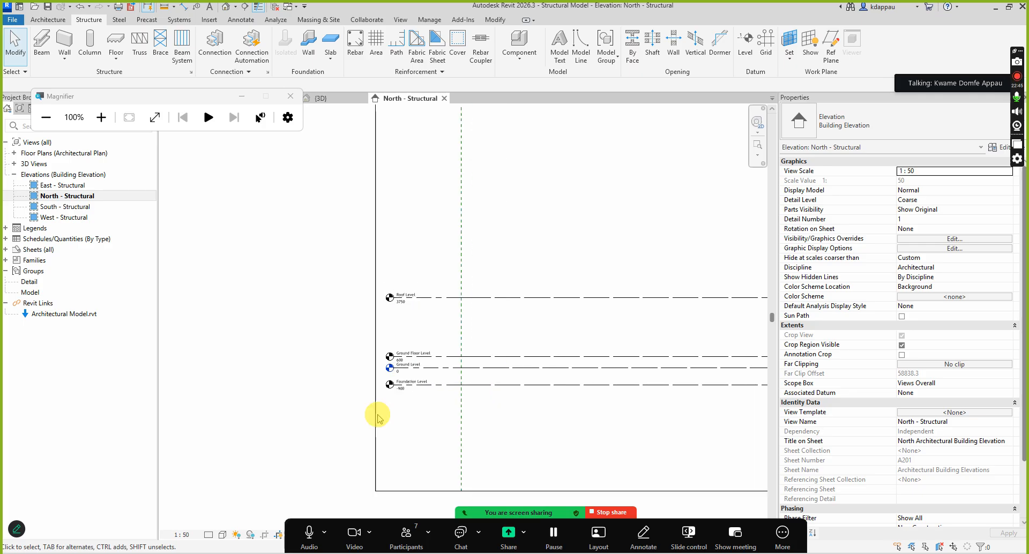
{"action": "scroll", "coordinate": [394, 383], "scroll_direction": "up", "scroll_amount": 4}
{"action": "left_click", "coordinate": [425, 360]}
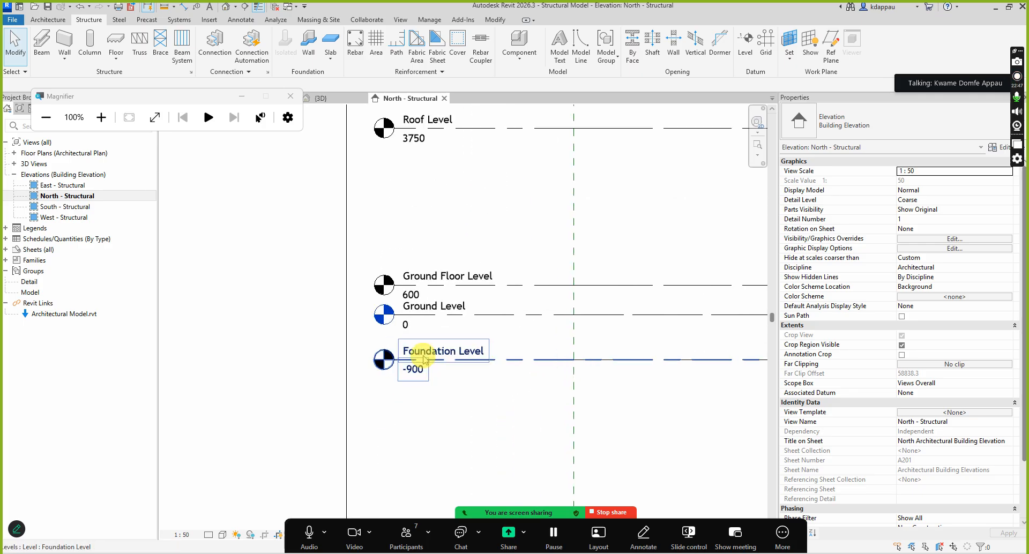
{"action": "left_click", "coordinate": [425, 316]}
{"action": "scroll", "coordinate": [425, 318], "scroll_direction": "up", "scroll_amount": 1}
{"action": "scroll", "coordinate": [425, 328], "scroll_direction": "down", "scroll_amount": 2}
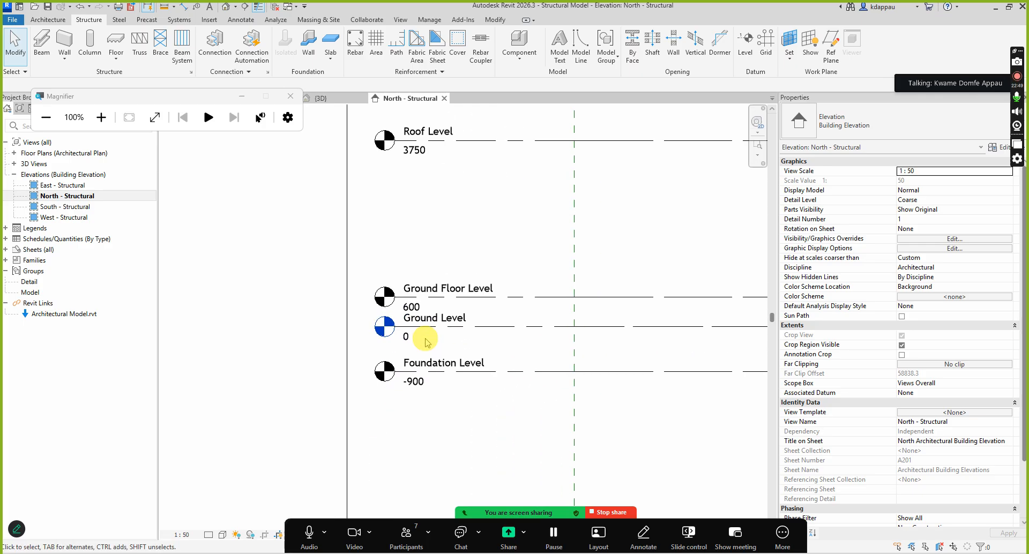
{"action": "left_click", "coordinate": [434, 316]}
{"action": "scroll", "coordinate": [434, 314], "scroll_direction": "down", "scroll_amount": 2}
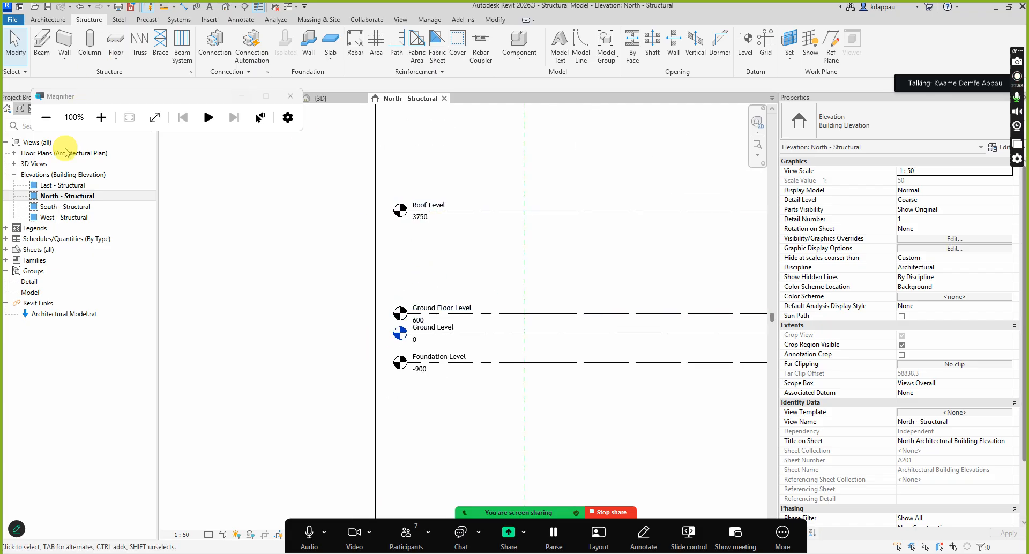
List the existing floor plan views to compare them with the levels in the elevation
{"action": "left_click", "coordinate": [16, 156]}
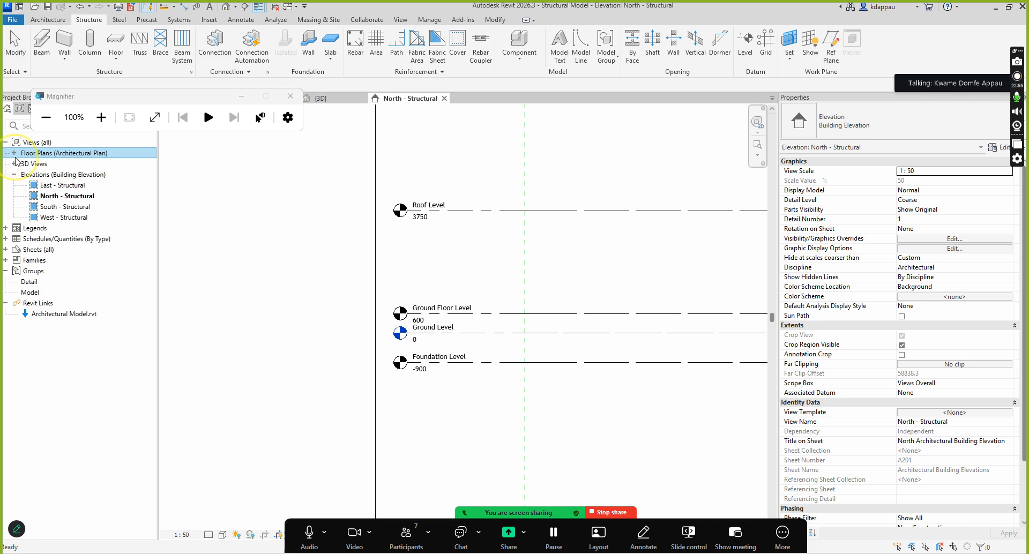
{"action": "left_click", "coordinate": [14, 154]}
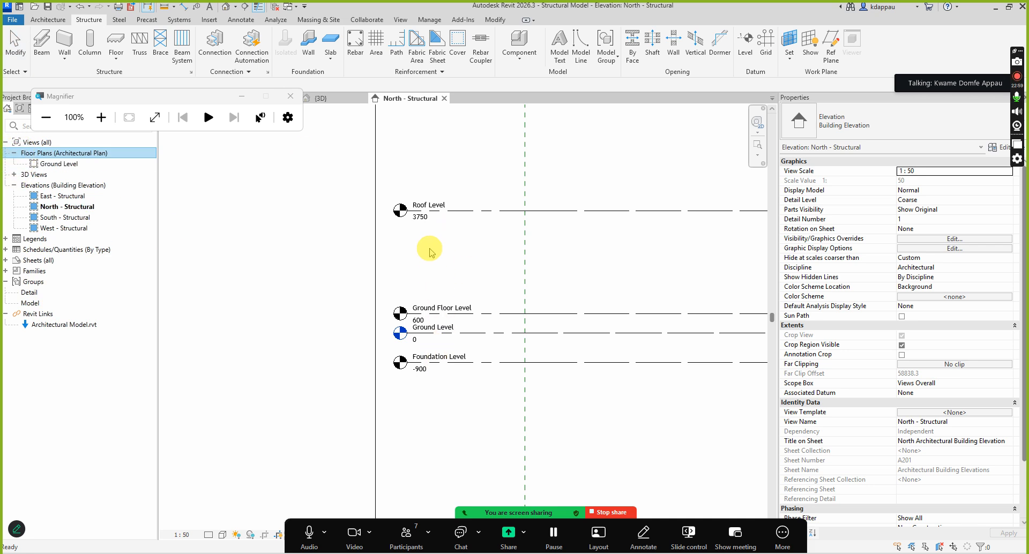
{"action": "scroll", "coordinate": [425, 350], "scroll_direction": "down", "scroll_amount": 3}
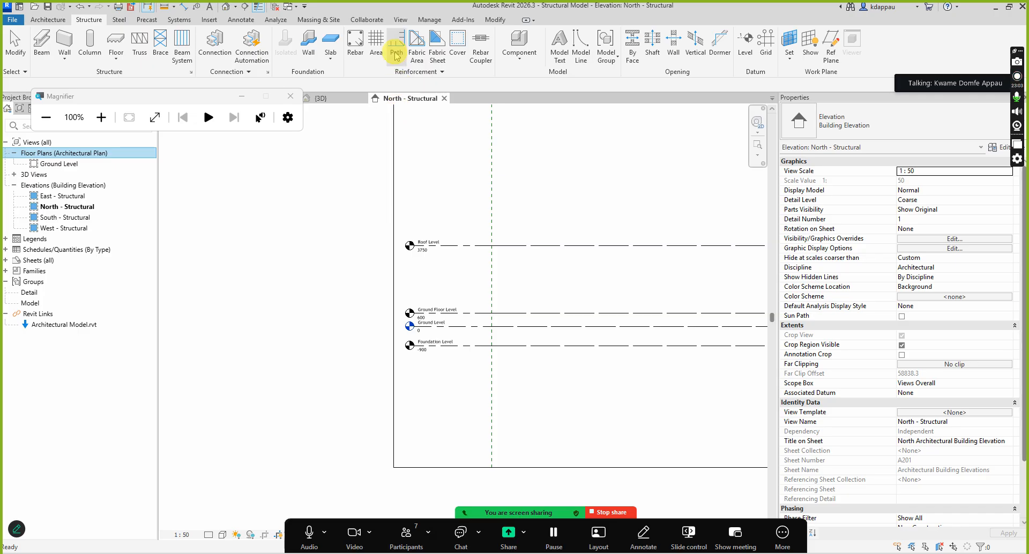
Magnify the screen and show the plan view types available for creating a structural plan
{"action": "left_click", "coordinate": [400, 19]}
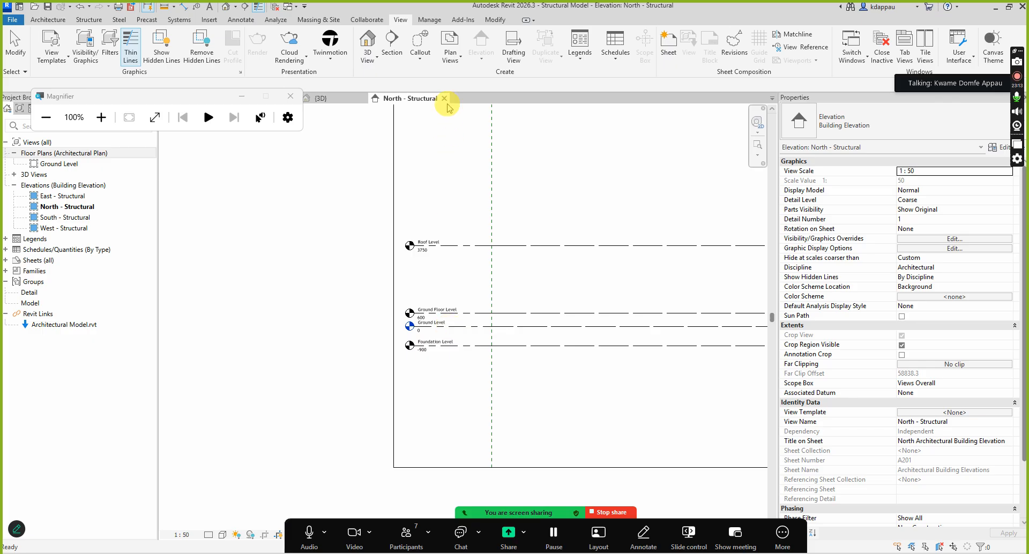
{"action": "left_click", "coordinate": [450, 53]}
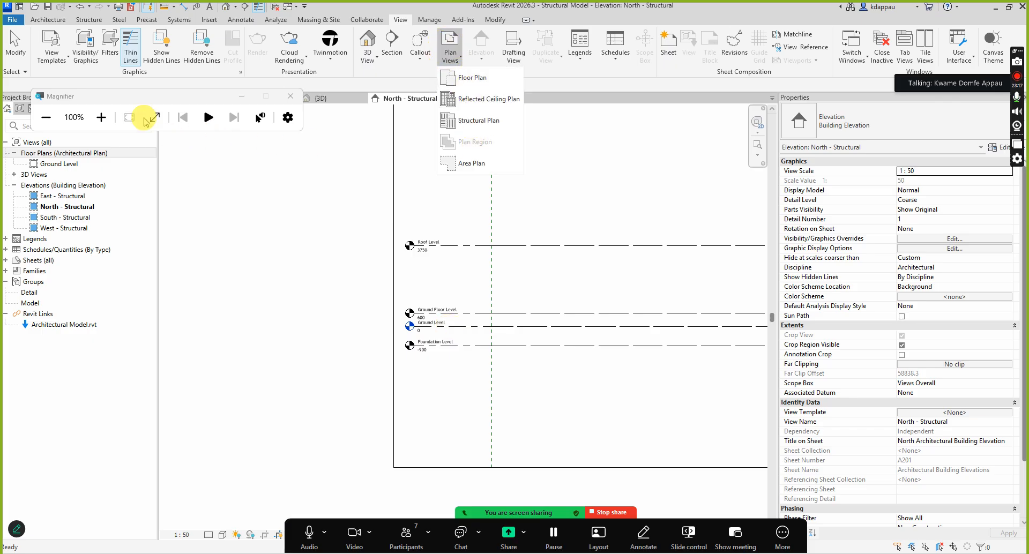
{"action": "left_click", "coordinate": [112, 117]}
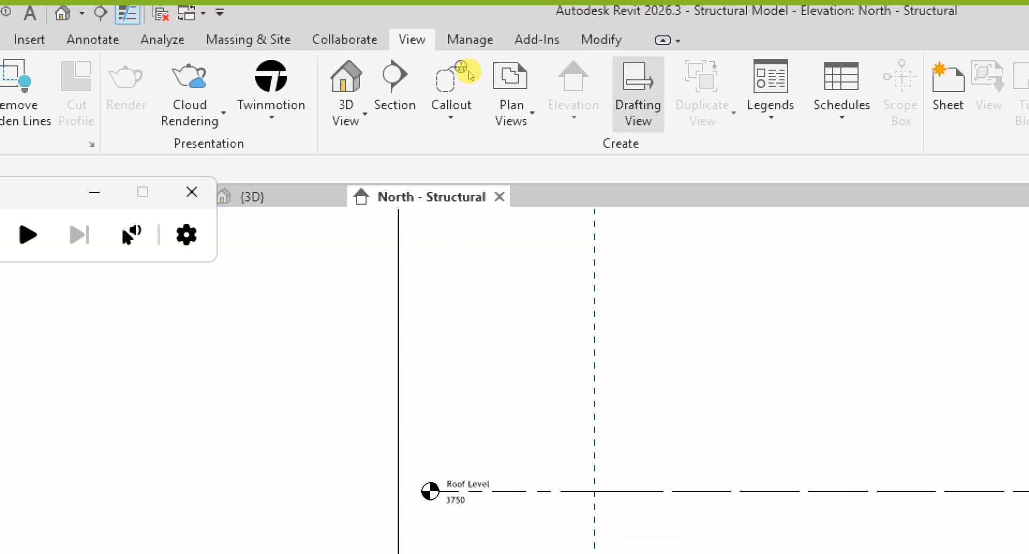
{"action": "left_click", "coordinate": [454, 64]}
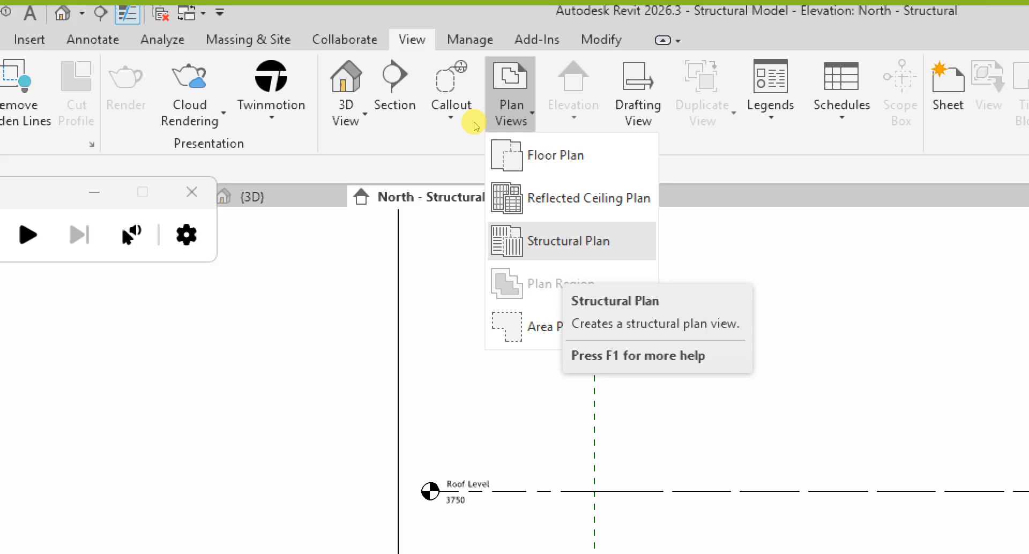
Create structural plan views for Foundation Level, Ground Floor Level and Roof Level
{"action": "left_click", "coordinate": [567, 240]}
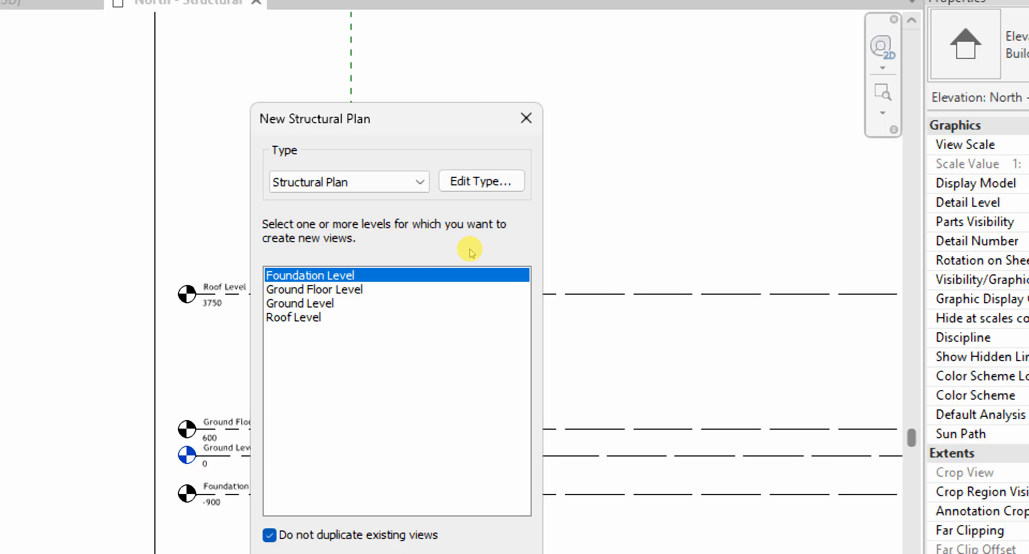
{"action": "key", "text": "shift+Down"}
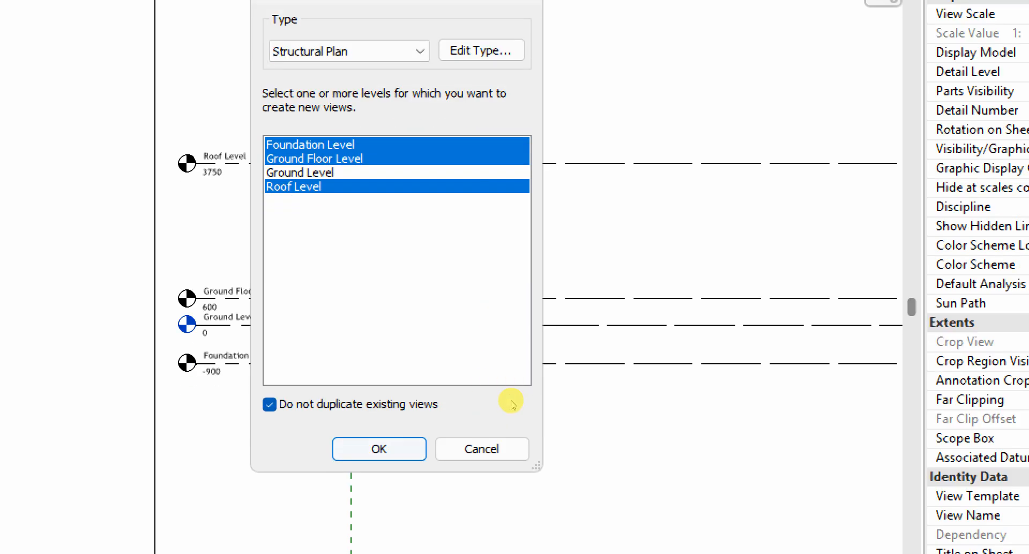
{"action": "key", "text": "Return"}
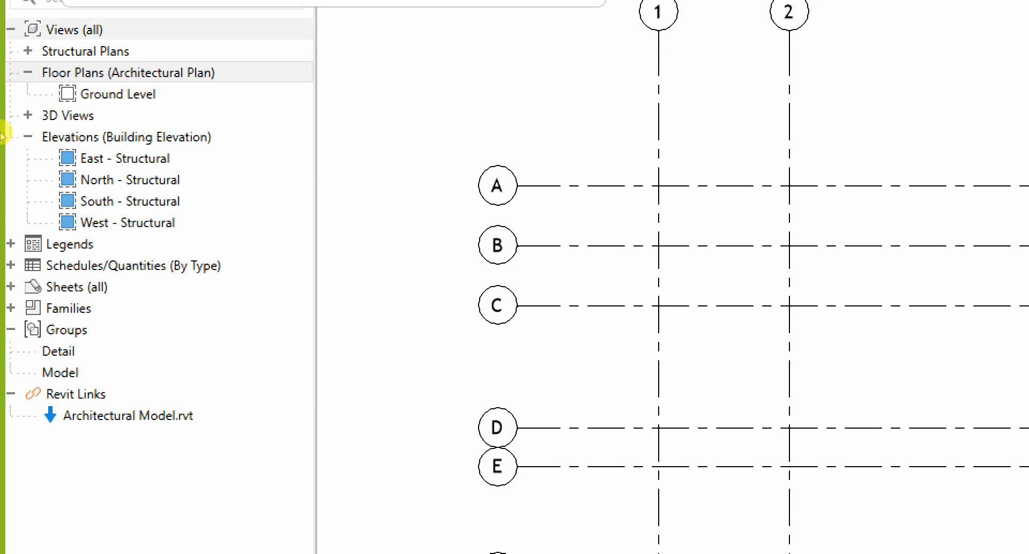
Show the list of structural plans and delete the Ground Level architectural floor plan view
{"action": "left_click", "coordinate": [28, 89]}
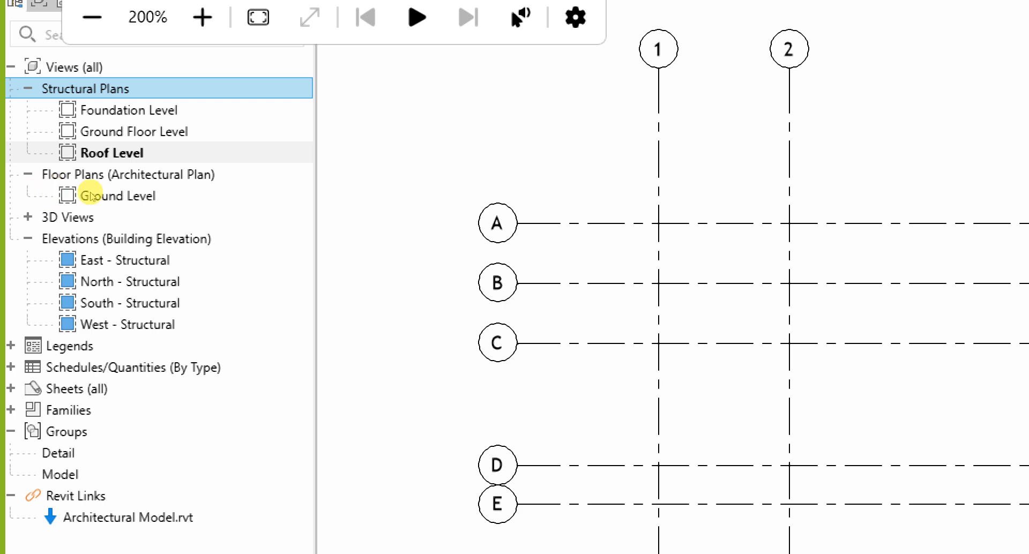
{"action": "left_click", "coordinate": [43, 205]}
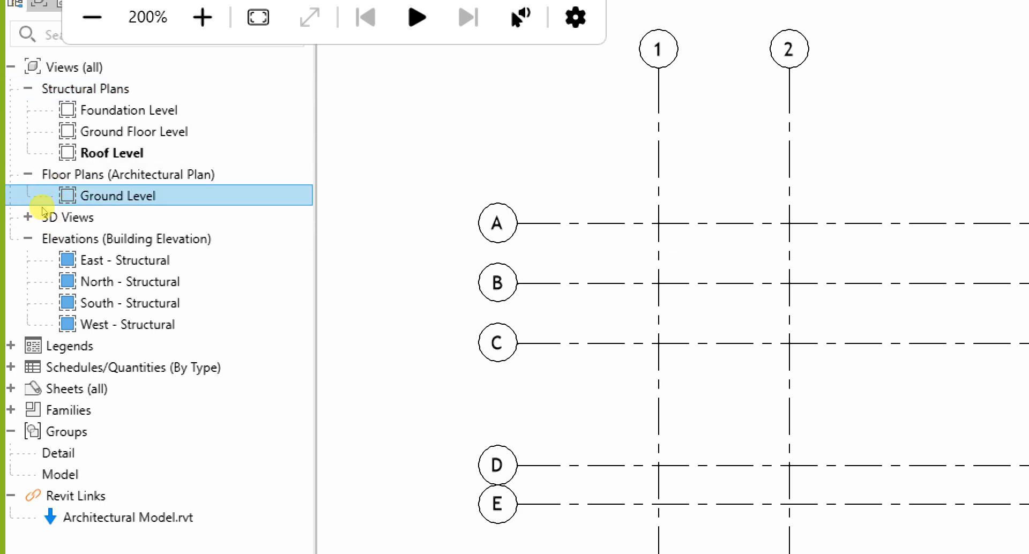
{"action": "key", "text": "Delete"}
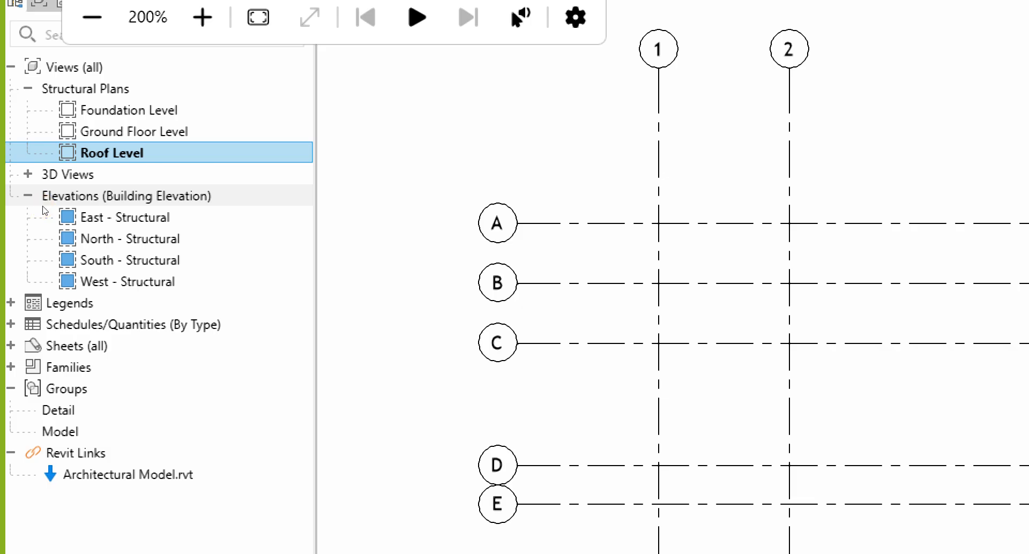
Open the Roof Level structural plan and inspect its full grid layout
{"action": "left_click", "coordinate": [44, 183]}
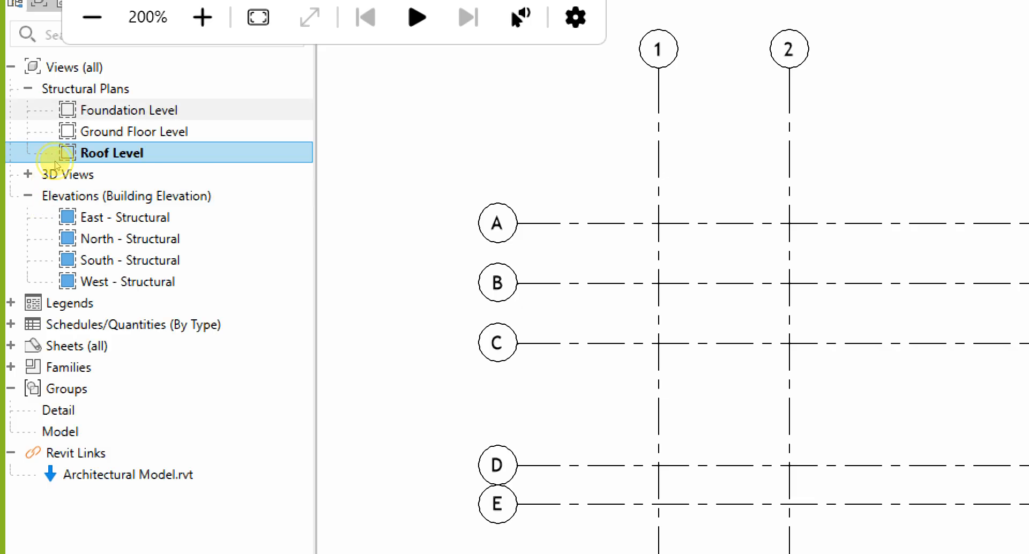
{"action": "left_click", "coordinate": [55, 162]}
{"action": "left_click", "coordinate": [53, 174]}
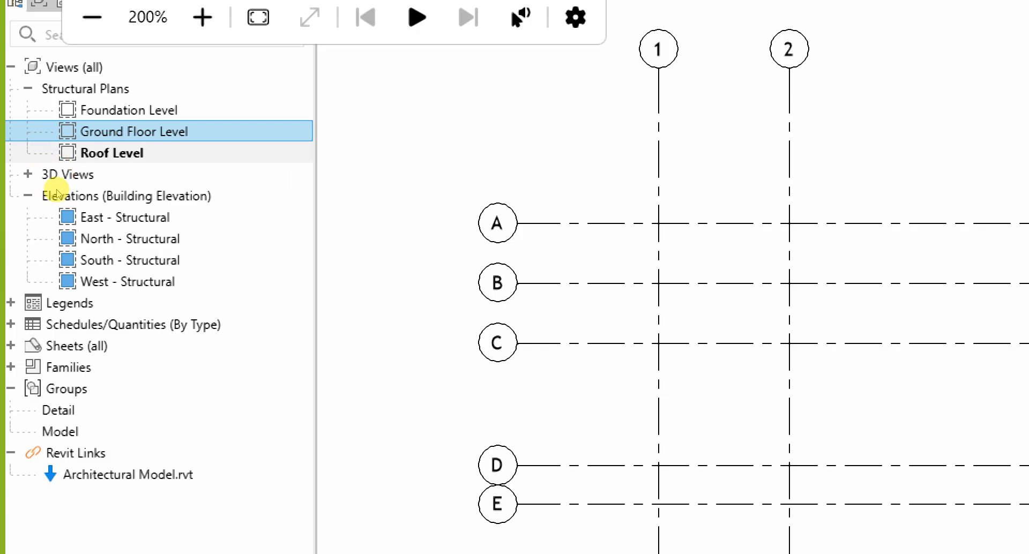
{"action": "key", "text": "Down"}
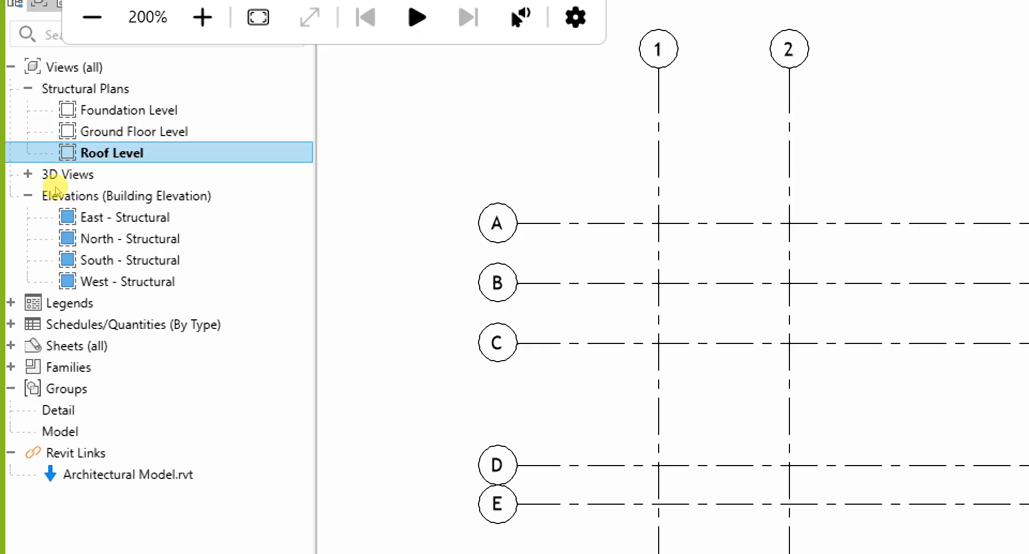
{"action": "key", "text": "Return"}
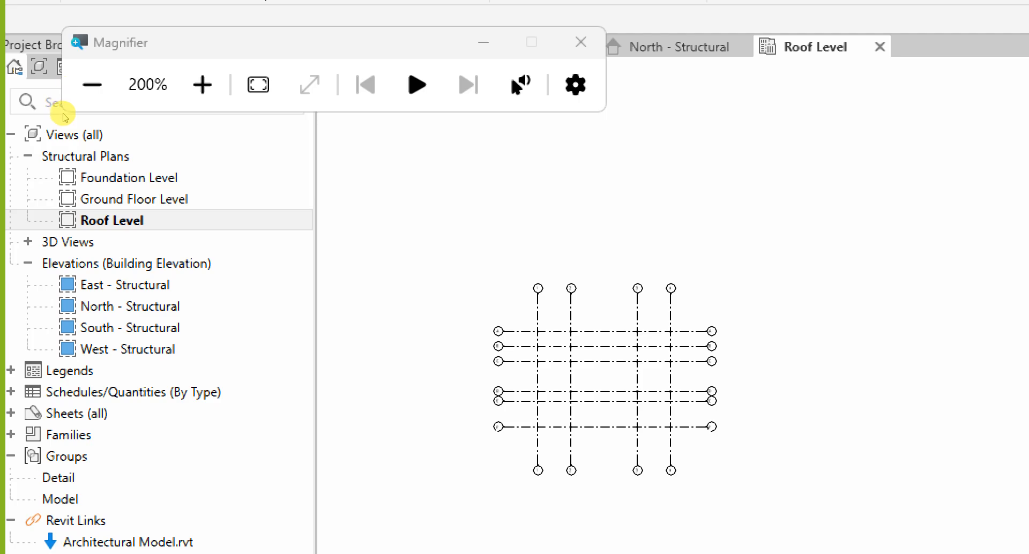
{"action": "left_click", "coordinate": [92, 84]}
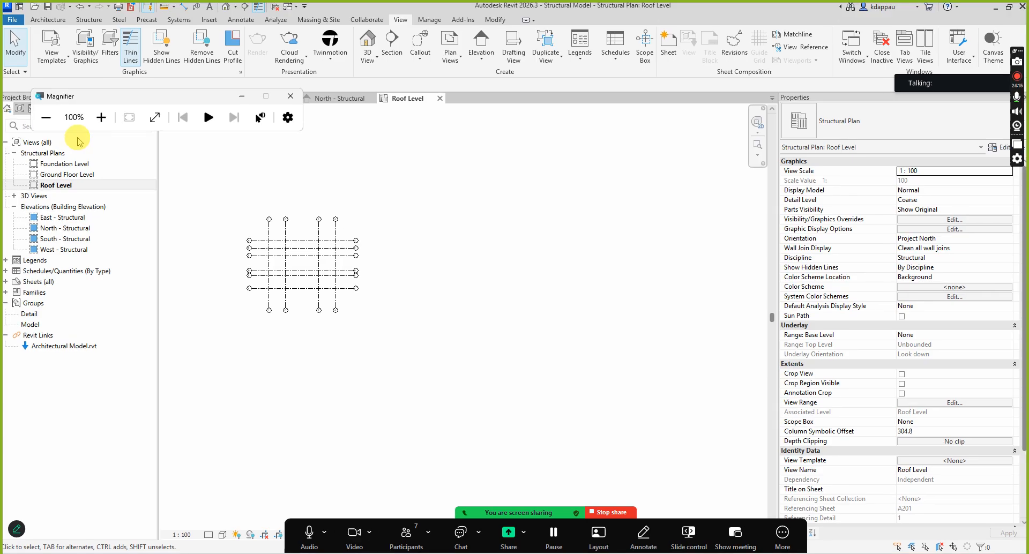
{"action": "scroll", "coordinate": [284, 268], "scroll_direction": "up", "scroll_amount": 1}
{"action": "scroll", "coordinate": [225, 241], "scroll_direction": "up", "scroll_amount": 2}
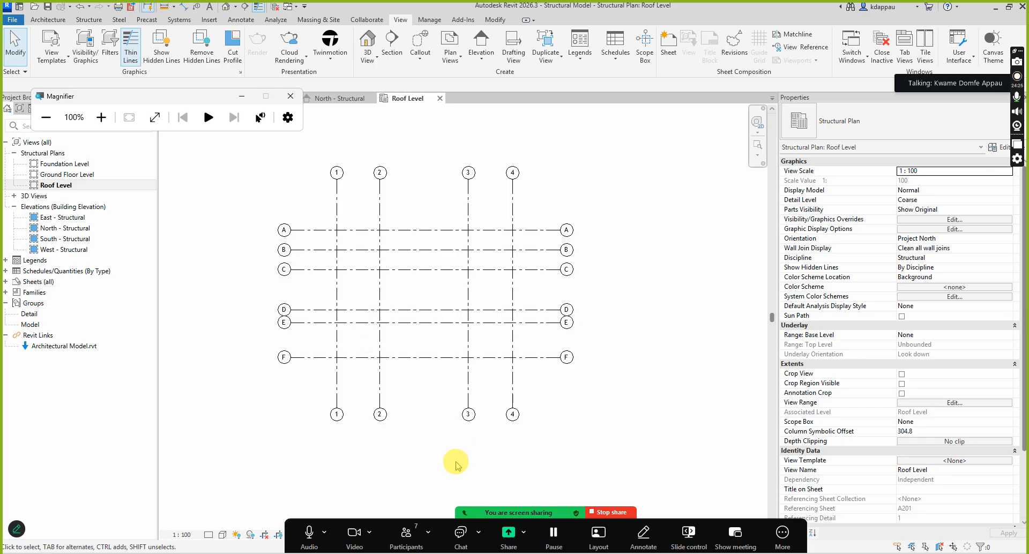
{"action": "left_click", "coordinate": [406, 535]}
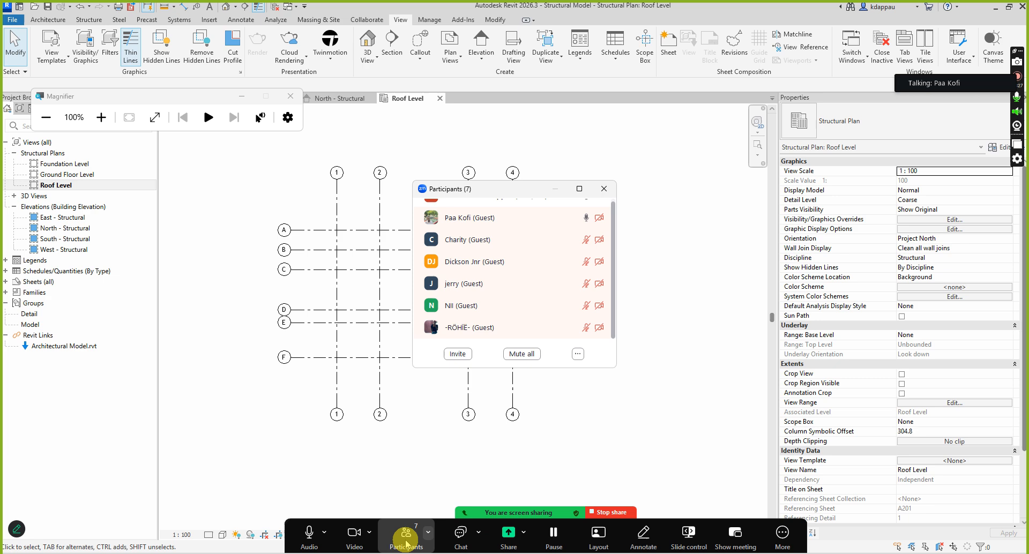
{"action": "left_click", "coordinate": [406, 540]}
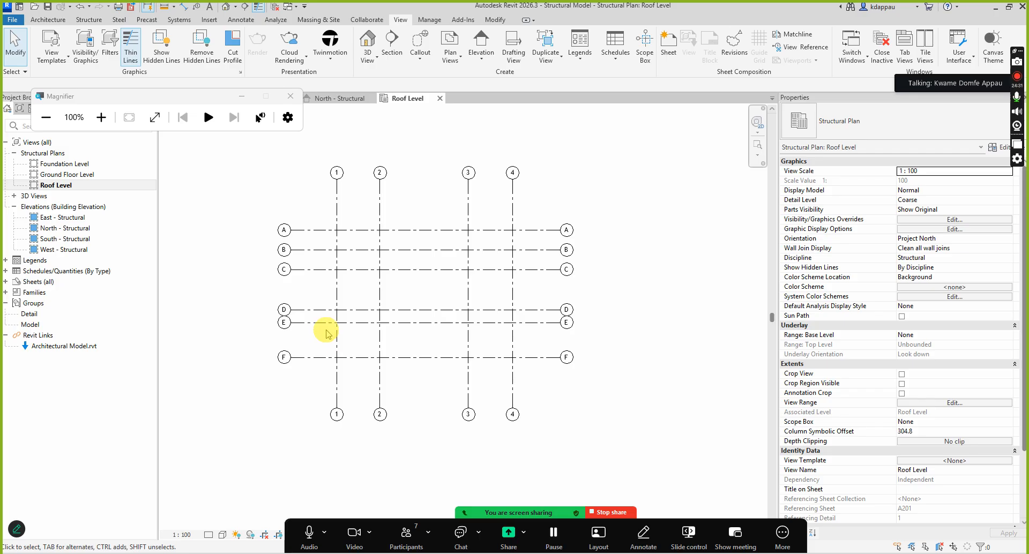
{"action": "scroll", "coordinate": [328, 332], "scroll_direction": "up", "scroll_amount": 2}
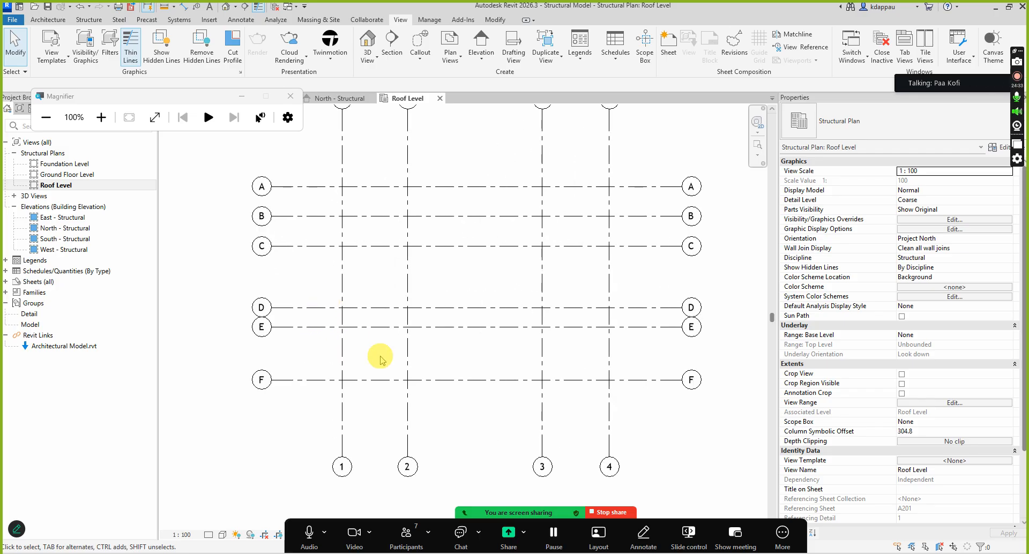
{"action": "scroll", "coordinate": [381, 360], "scroll_direction": "down", "scroll_amount": 1}
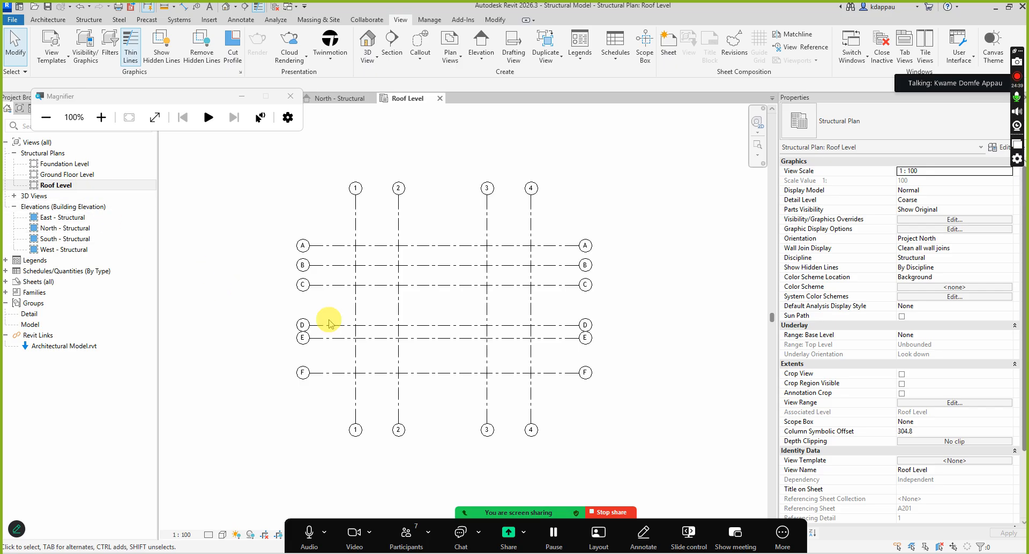
{"action": "scroll", "coordinate": [413, 363], "scroll_direction": "down", "scroll_amount": 1}
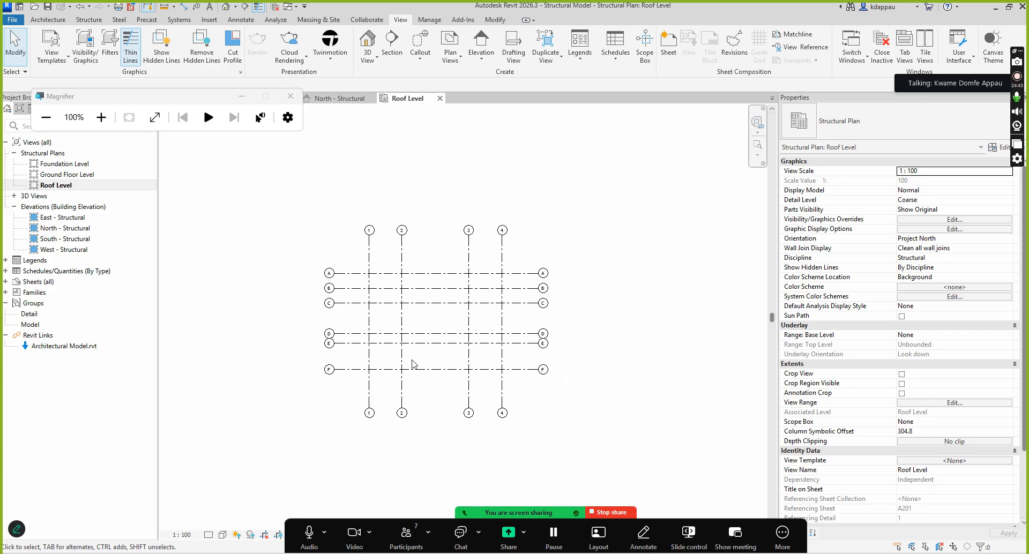
{"action": "scroll", "coordinate": [410, 358], "scroll_direction": "up", "scroll_amount": 1}
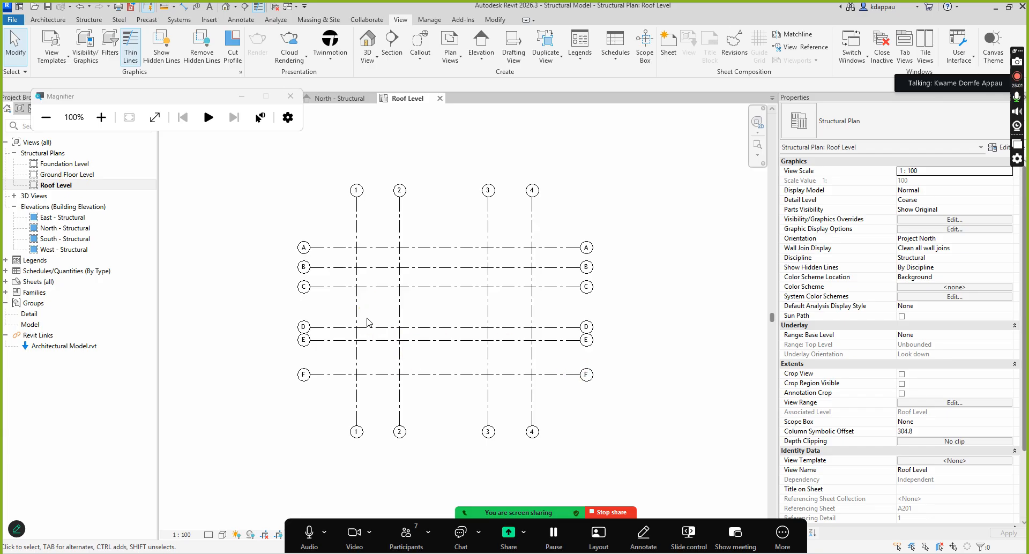
{"action": "scroll", "coordinate": [367, 322], "scroll_direction": "up", "scroll_amount": 1}
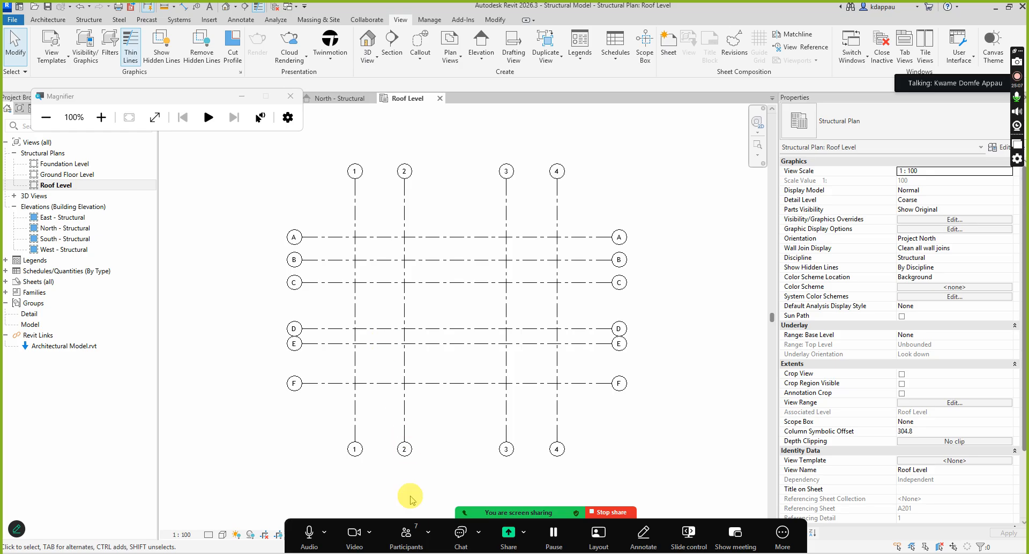
{"action": "left_click", "coordinate": [404, 536]}
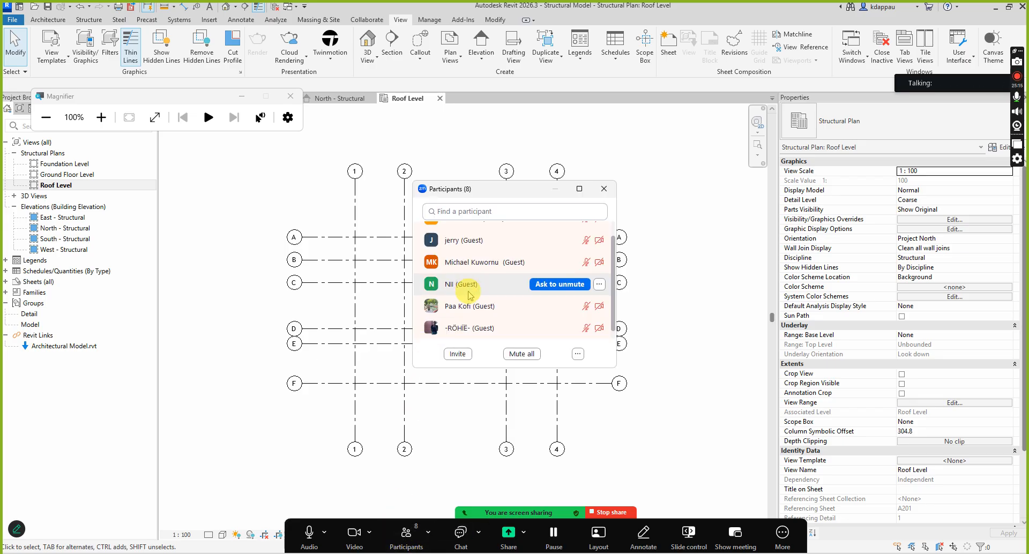
{"action": "scroll", "coordinate": [469, 294], "scroll_direction": "up", "scroll_amount": 1}
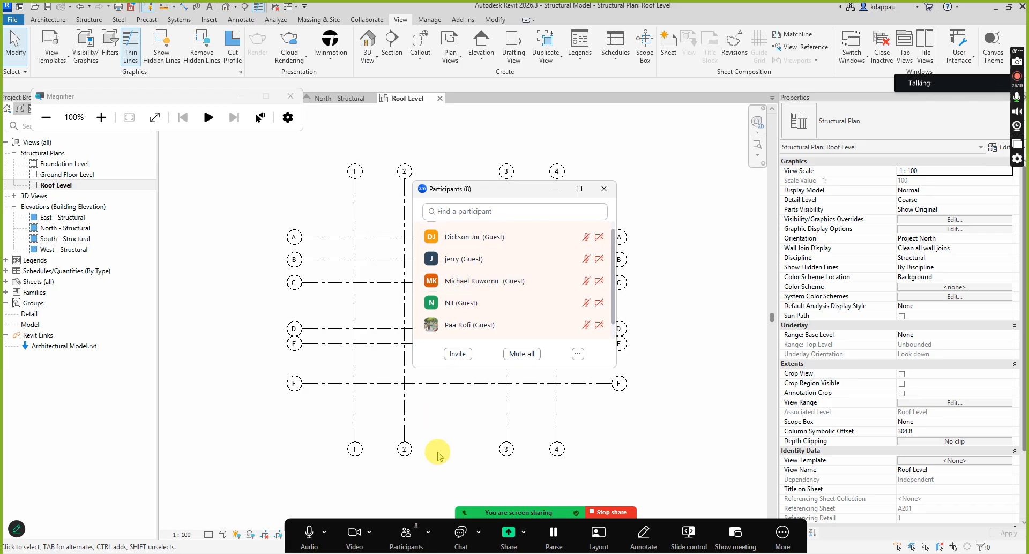
{"action": "left_click", "coordinate": [406, 533]}
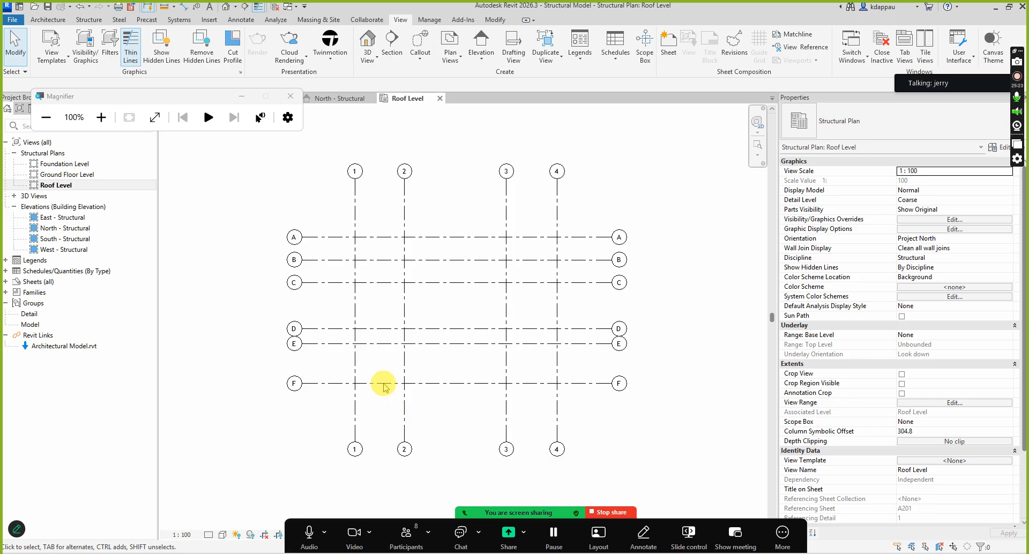
{"action": "scroll", "coordinate": [396, 409], "scroll_direction": "down", "scroll_amount": 2}
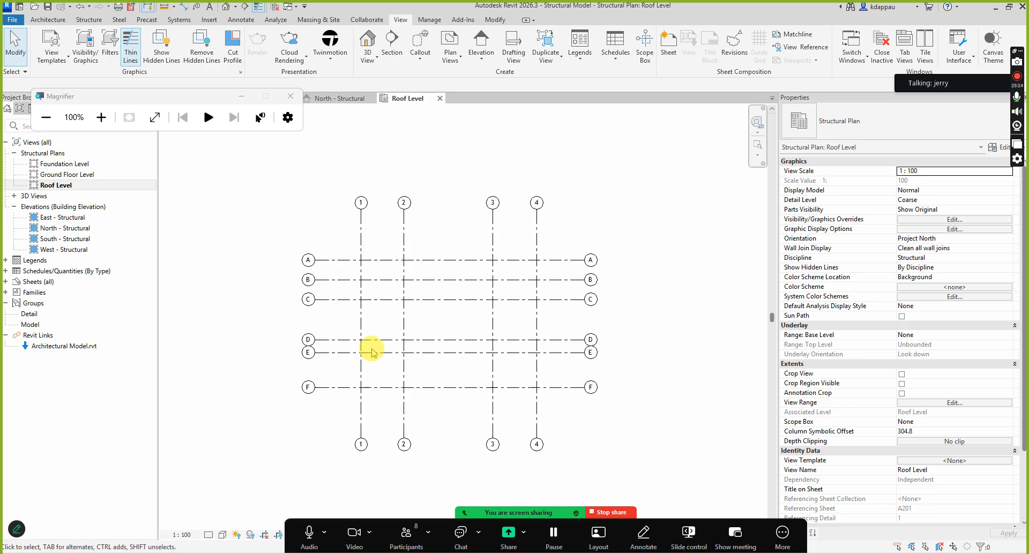
Open the Ground Floor Level structural plan and examine the linked architectural model's outline against the grids
{"action": "double_click", "coordinate": [59, 176]}
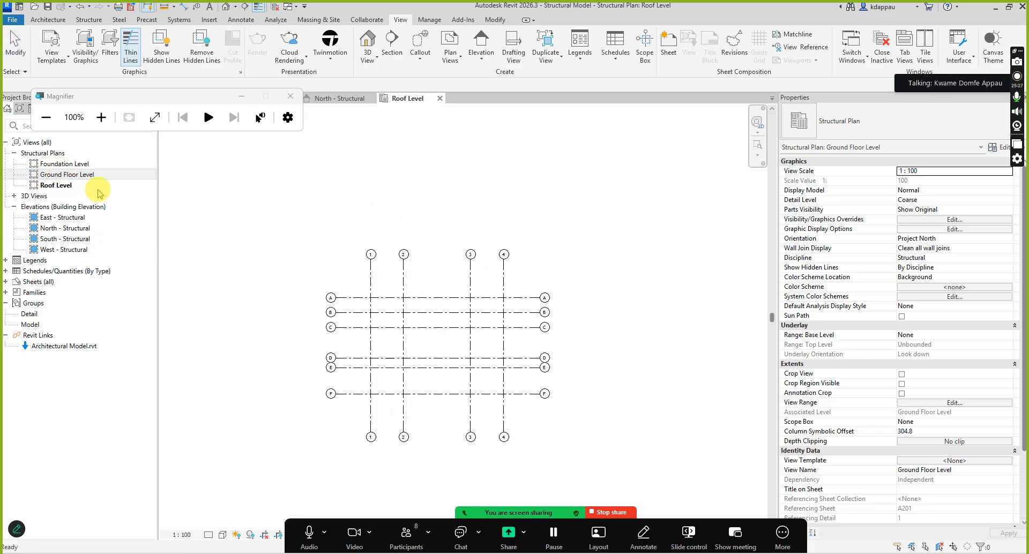
{"action": "scroll", "coordinate": [454, 343], "scroll_direction": "up", "scroll_amount": 5}
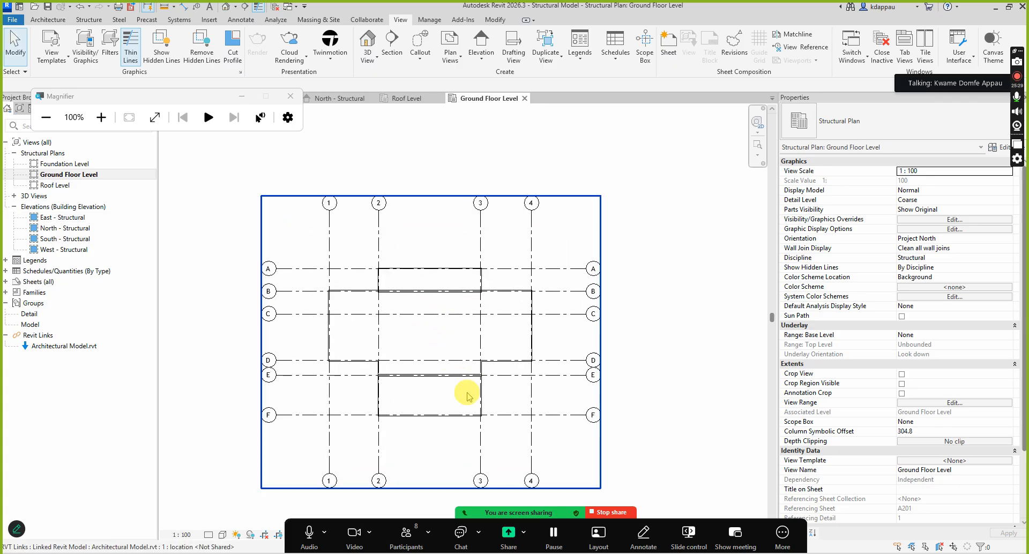
{"action": "scroll", "coordinate": [455, 343], "scroll_direction": "down", "scroll_amount": 3}
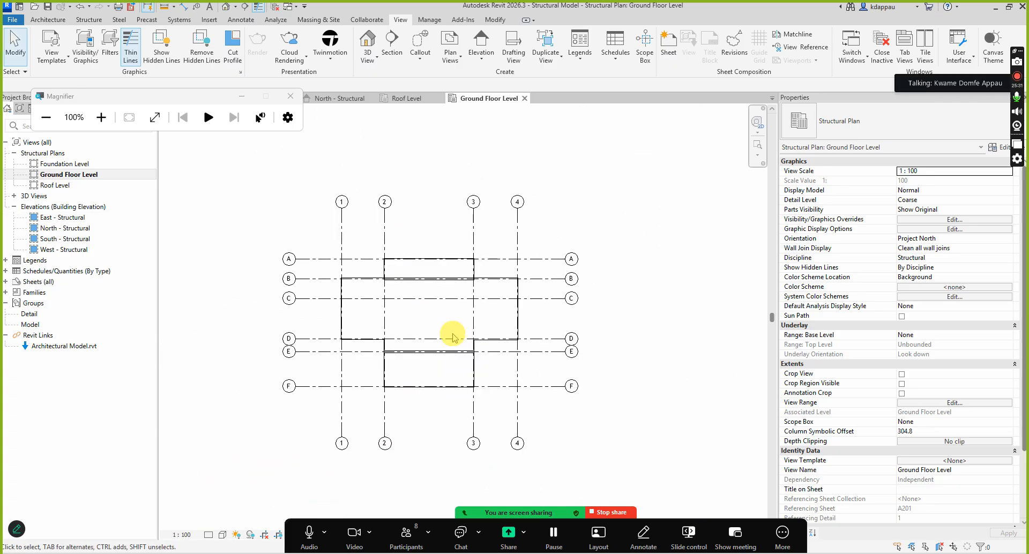
{"action": "scroll", "coordinate": [451, 332], "scroll_direction": "up", "scroll_amount": 2}
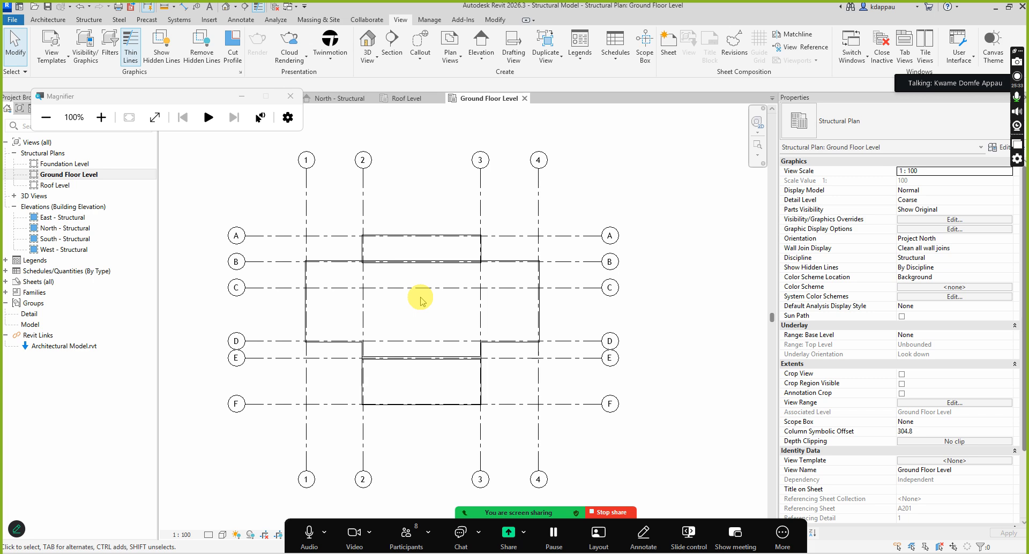
{"action": "scroll", "coordinate": [345, 333], "scroll_direction": "up", "scroll_amount": 6}
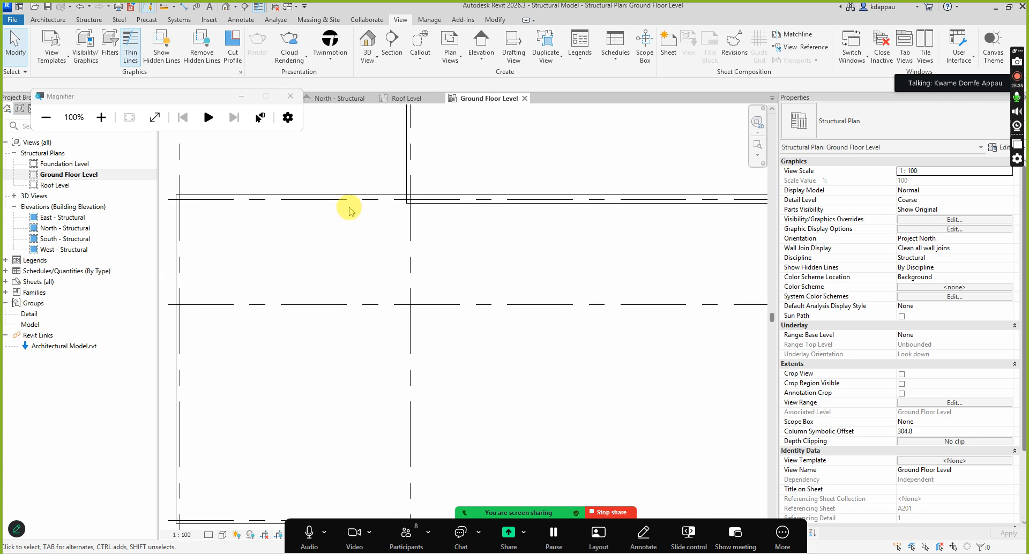
{"action": "scroll", "coordinate": [345, 219], "scroll_direction": "down", "scroll_amount": 6}
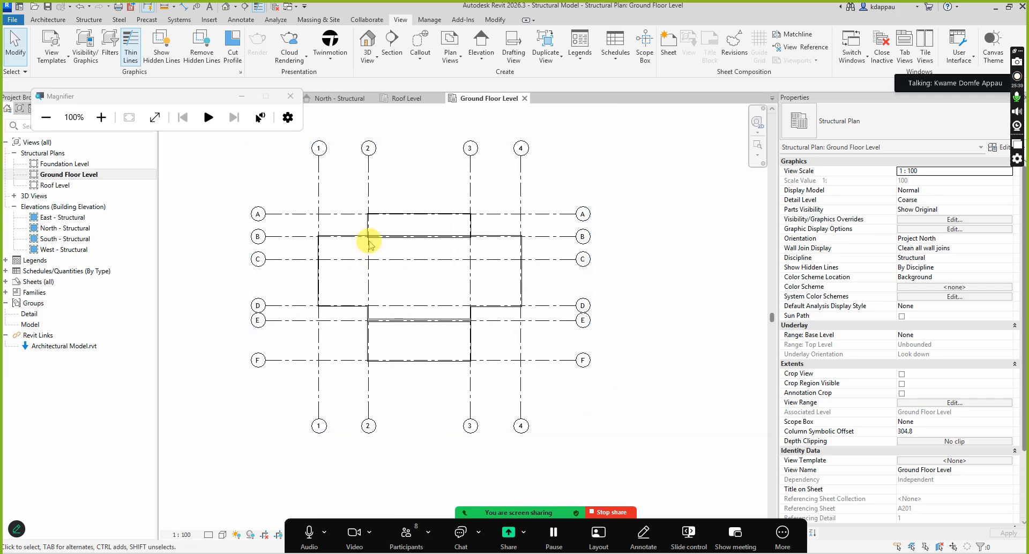
{"action": "scroll", "coordinate": [368, 241], "scroll_direction": "up", "scroll_amount": 2}
{"action": "scroll", "coordinate": [370, 249], "scroll_direction": "up", "scroll_amount": 2}
{"action": "scroll", "coordinate": [378, 262], "scroll_direction": "down", "scroll_amount": 3}
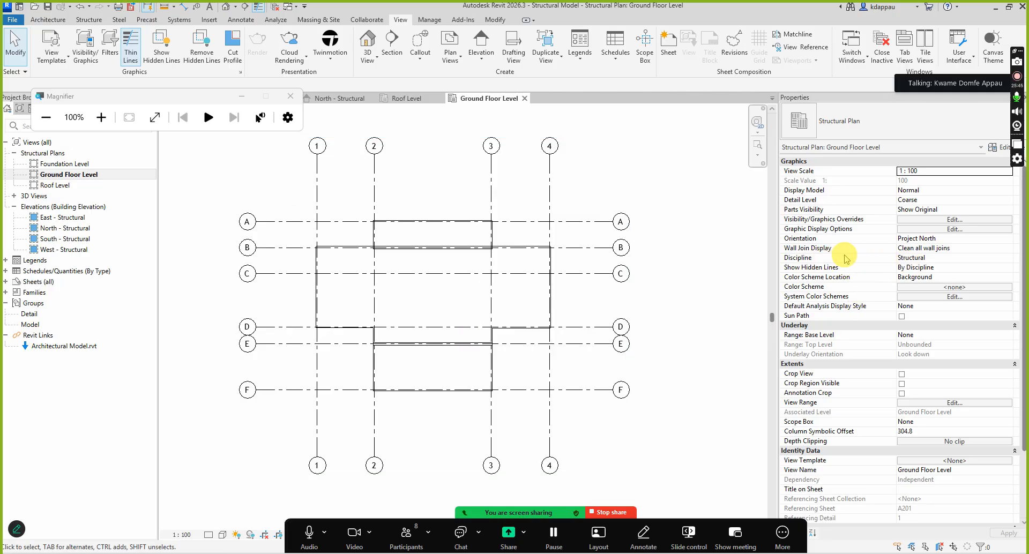
Set the discipline of the Ground Floor Level structural plan to Architectural
{"action": "left_click", "coordinate": [930, 257]}
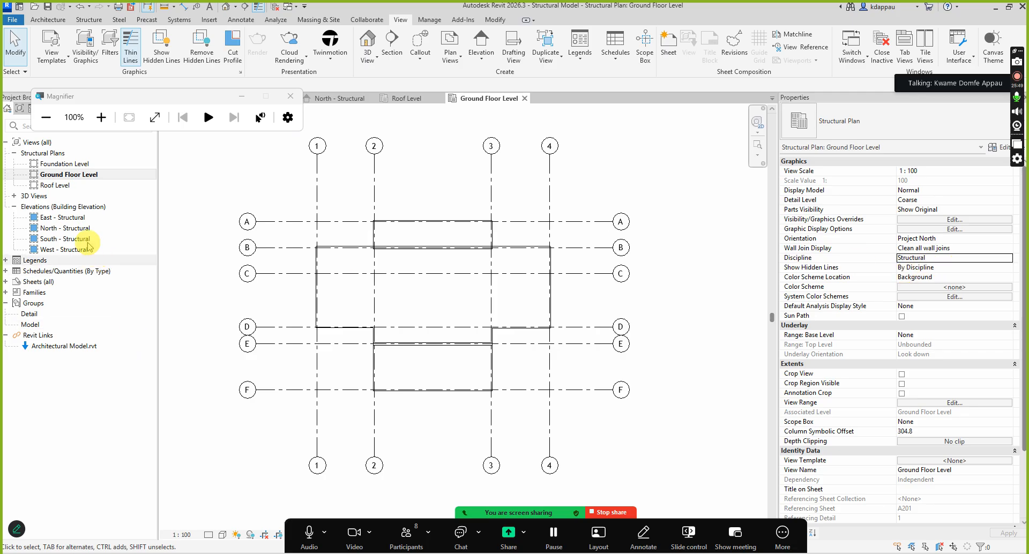
{"action": "left_click", "coordinate": [101, 117]}
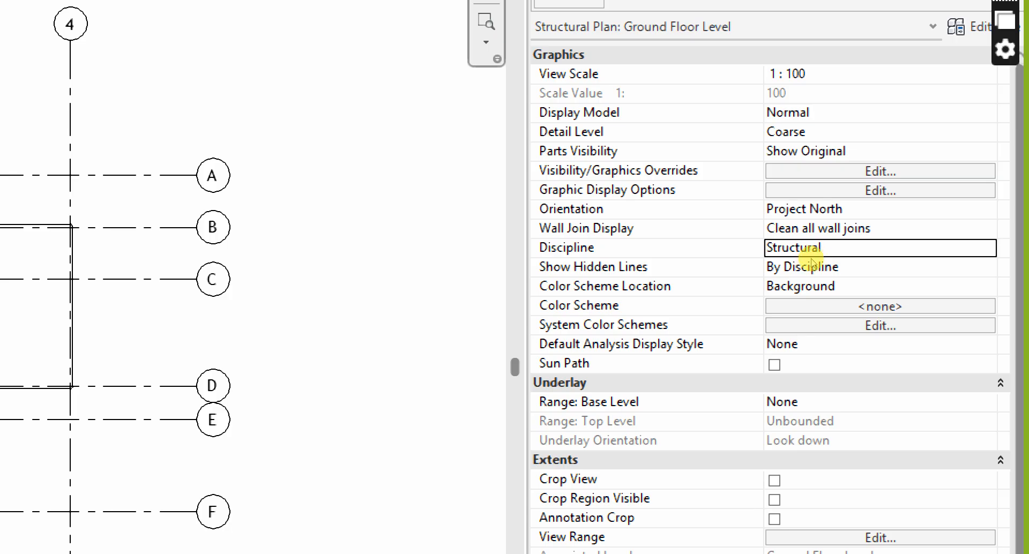
{"action": "left_click", "coordinate": [963, 260]}
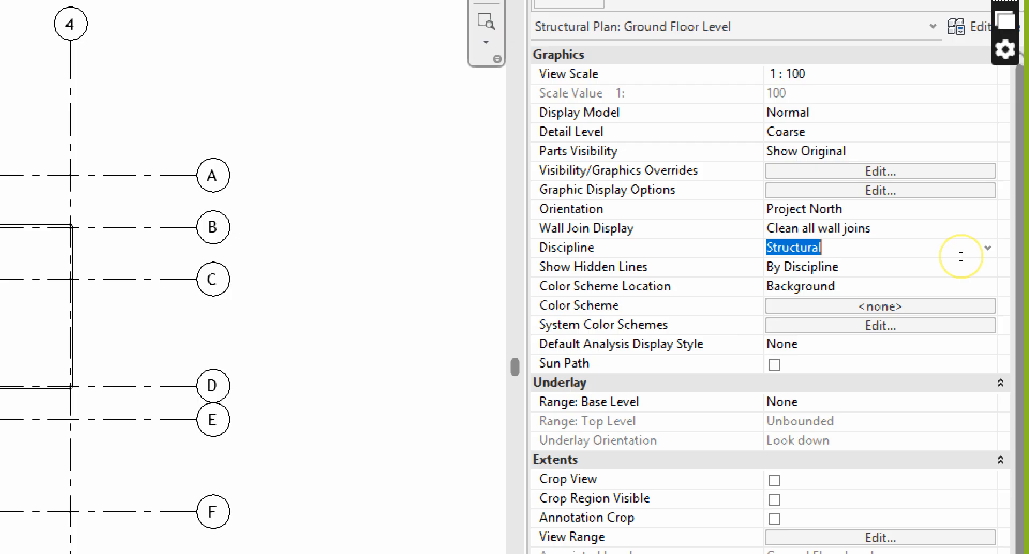
{"action": "left_click", "coordinate": [1005, 258]}
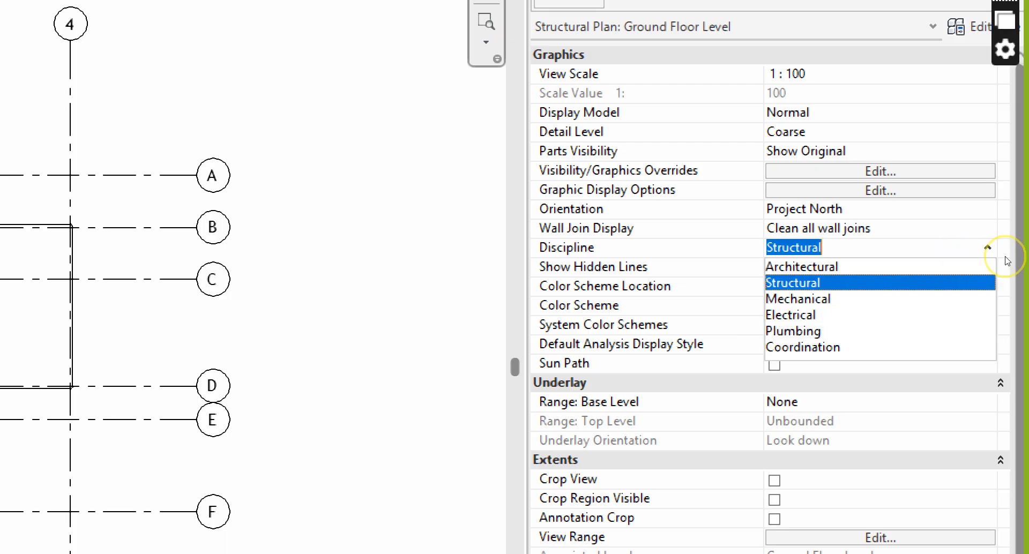
{"action": "left_click", "coordinate": [903, 267]}
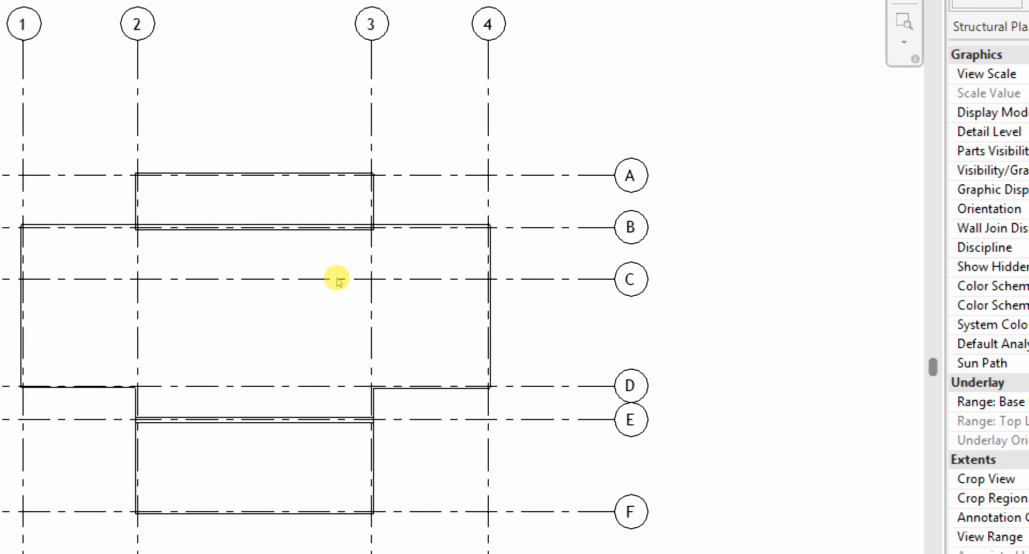
Check how the linked architectural model displays around the grids in the Ground Floor Level plan with the Architectural discipline
{"action": "scroll", "coordinate": [530, 273], "scroll_direction": "down", "scroll_amount": 5}
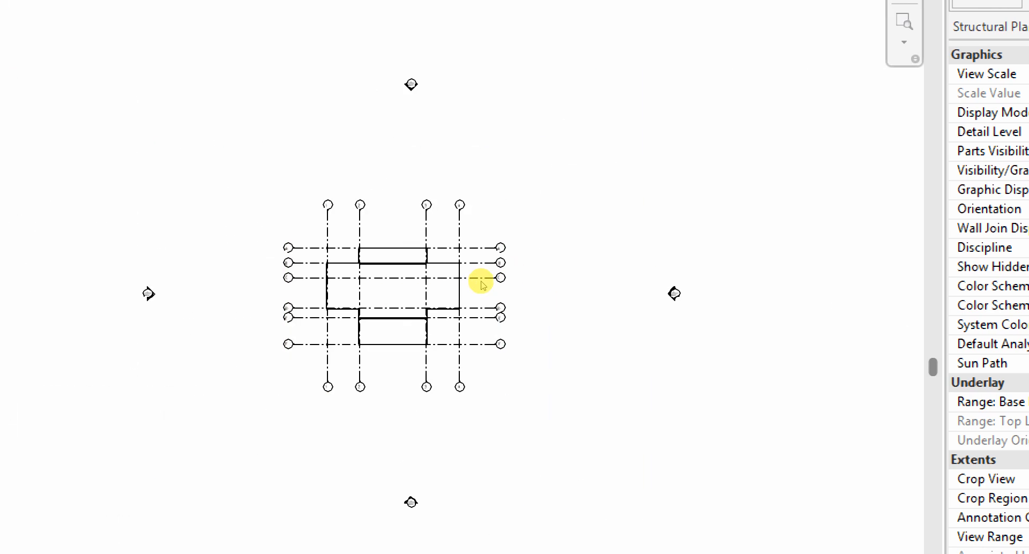
{"action": "scroll", "coordinate": [490, 270], "scroll_direction": "up", "scroll_amount": 5}
{"action": "scroll", "coordinate": [492, 260], "scroll_direction": "down", "scroll_amount": 6}
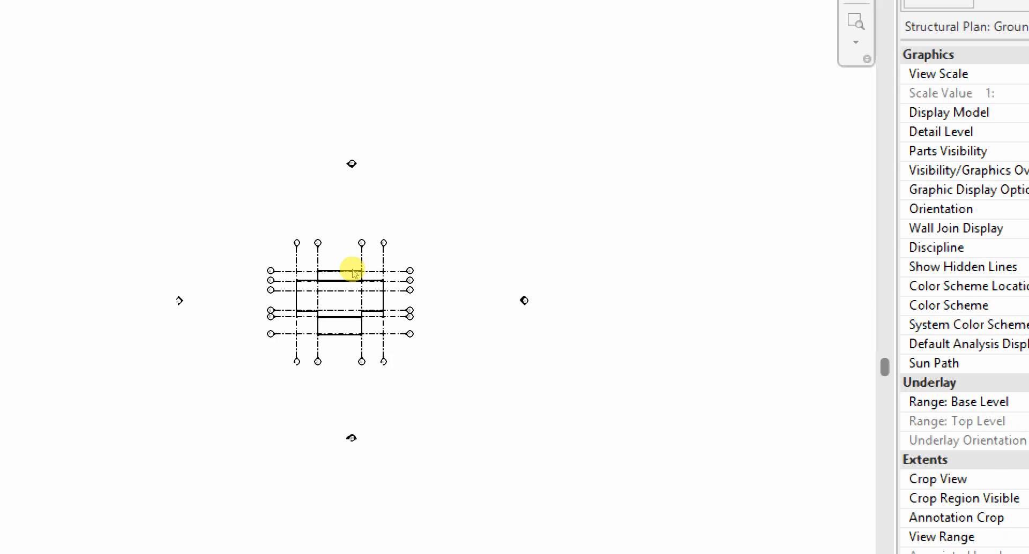
{"action": "scroll", "coordinate": [397, 284], "scroll_direction": "up", "scroll_amount": 3}
{"action": "scroll", "coordinate": [447, 300], "scroll_direction": "up", "scroll_amount": 4}
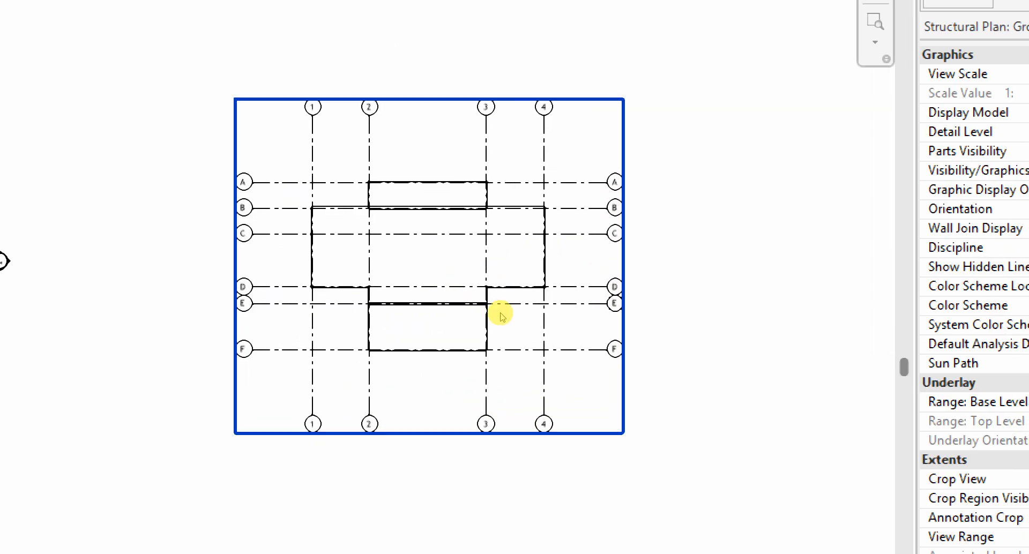
{"action": "scroll", "coordinate": [481, 285], "scroll_direction": "down", "scroll_amount": 2}
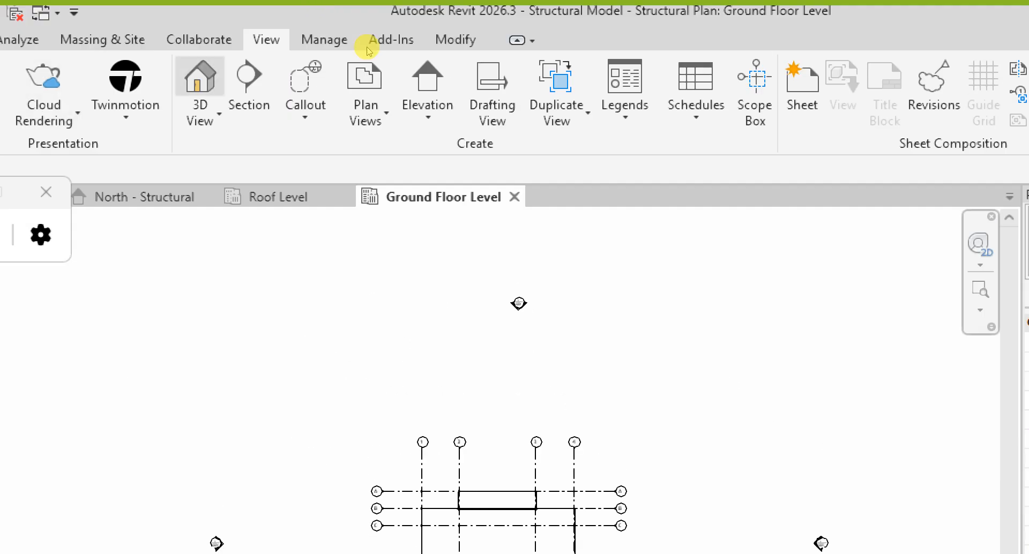
Open the default 3D view and examine the linked architectural model's walls, windows and roof
{"action": "left_click", "coordinate": [194, 11]}
{"action": "scroll", "coordinate": [482, 201], "scroll_direction": "down", "scroll_amount": 5}
{"action": "scroll", "coordinate": [501, 255], "scroll_direction": "up", "scroll_amount": 2}
{"action": "scroll", "coordinate": [466, 227], "scroll_direction": "up", "scroll_amount": 5}
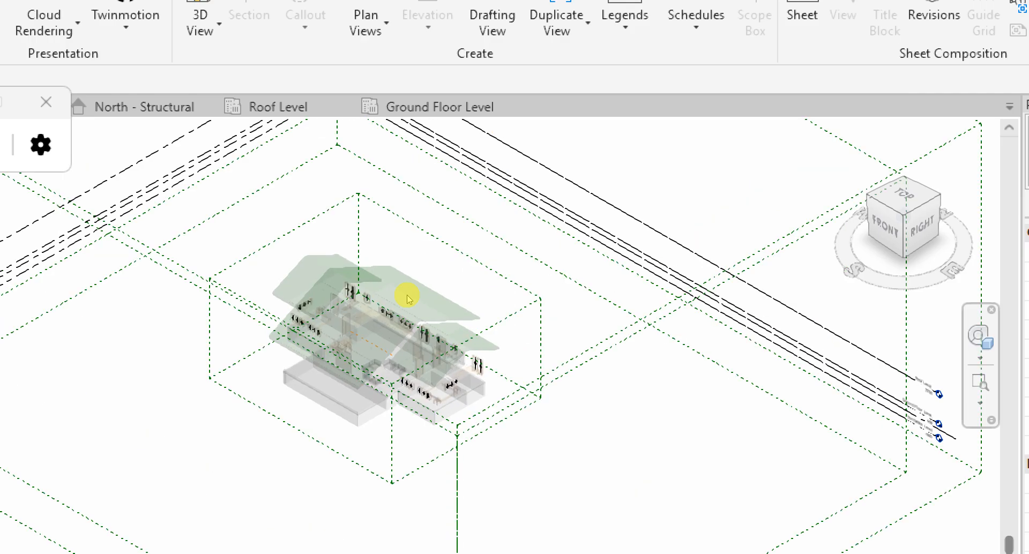
{"action": "scroll", "coordinate": [474, 225], "scroll_direction": "up", "scroll_amount": 3}
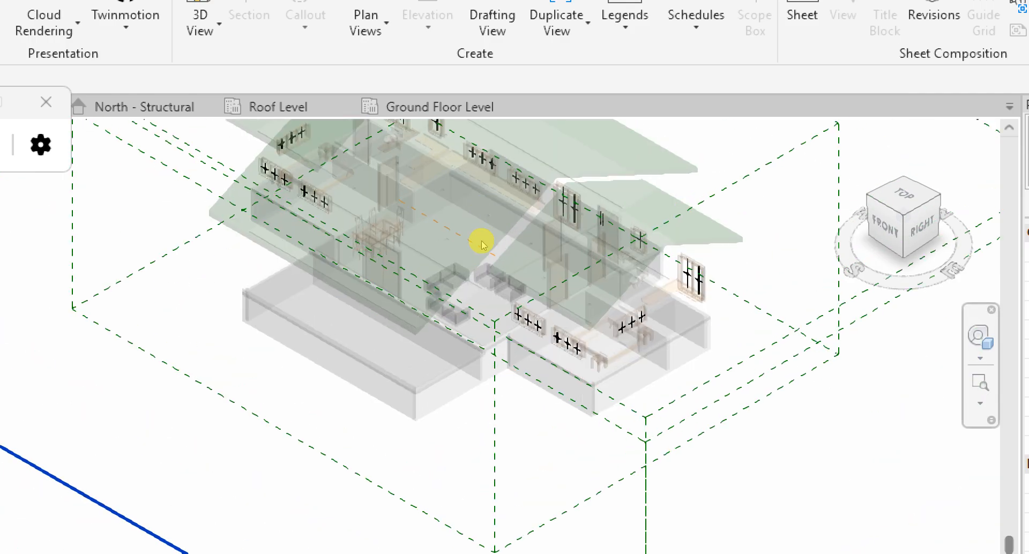
{"action": "scroll", "coordinate": [466, 236], "scroll_direction": "down", "scroll_amount": 6}
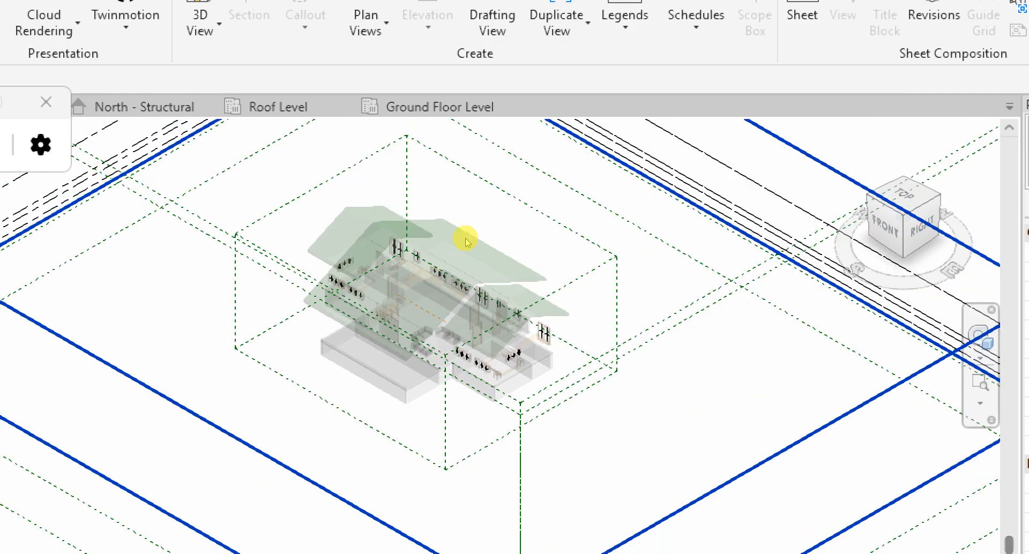
{"action": "scroll", "coordinate": [515, 228], "scroll_direction": "up", "scroll_amount": 10}
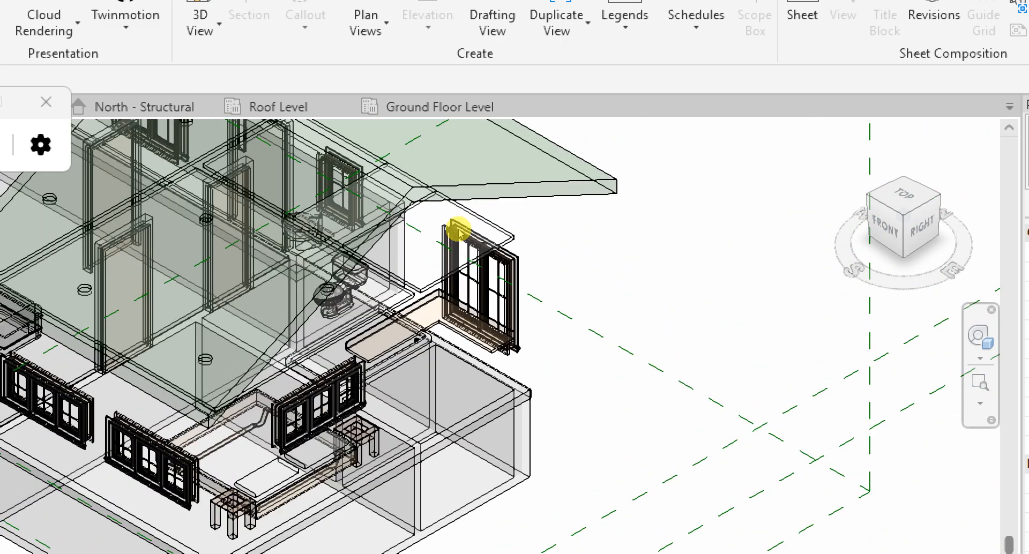
{"action": "scroll", "coordinate": [466, 233], "scroll_direction": "down", "scroll_amount": 3}
{"action": "scroll", "coordinate": [476, 228], "scroll_direction": "down", "scroll_amount": 3}
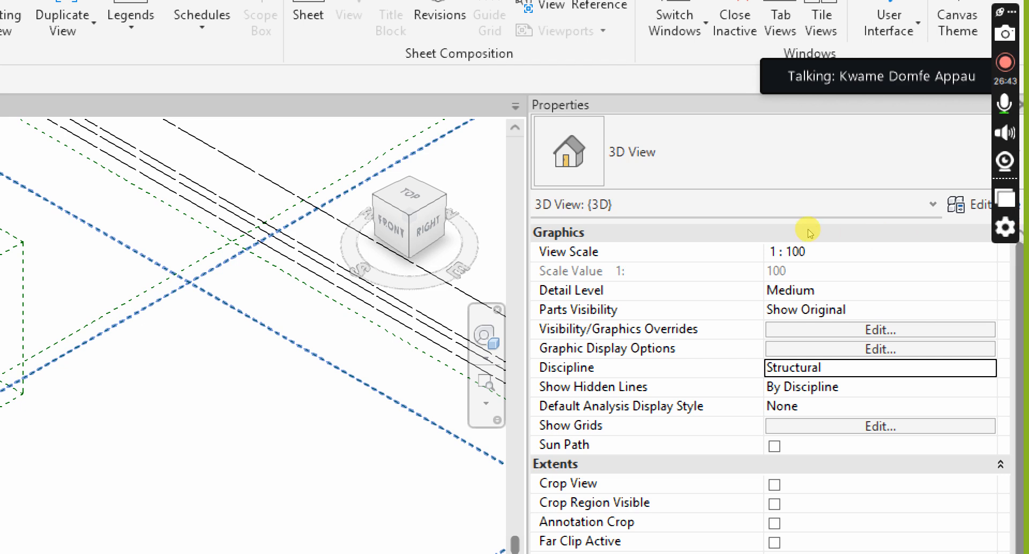
Set the discipline of the 3D view to Architectural and inspect the linked building's walls
{"action": "left_click", "coordinate": [986, 367]}
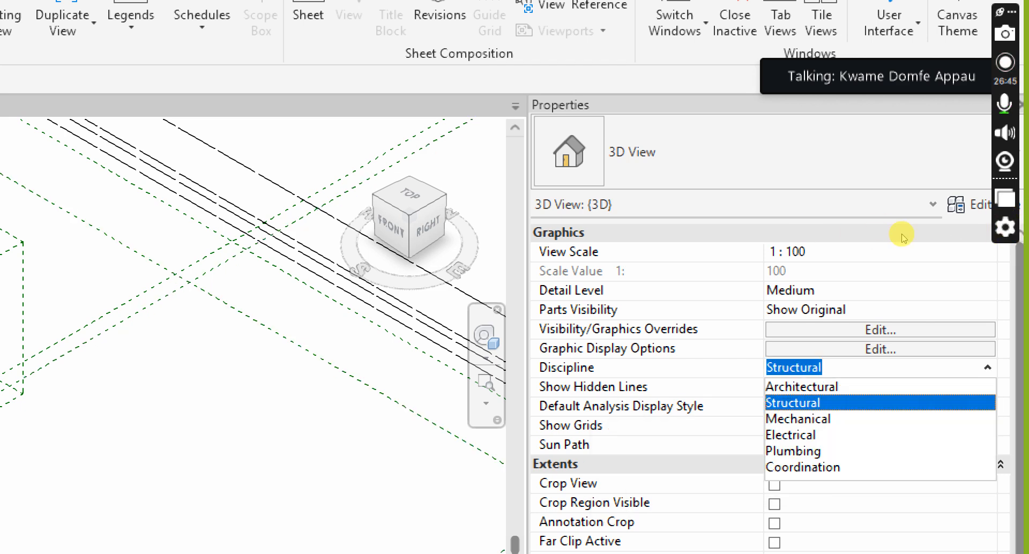
{"action": "left_click", "coordinate": [793, 387]}
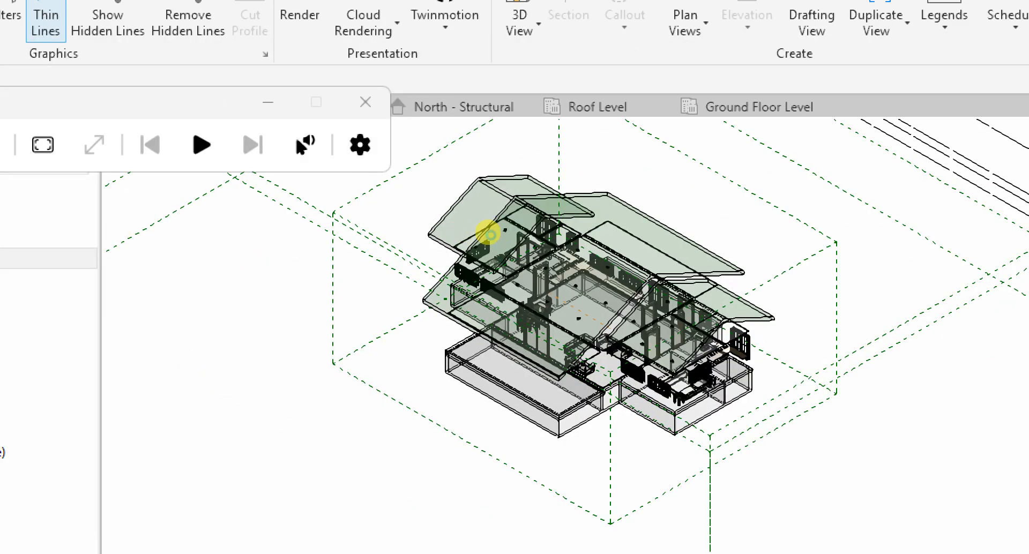
{"action": "scroll", "coordinate": [491, 235], "scroll_direction": "up", "scroll_amount": 6}
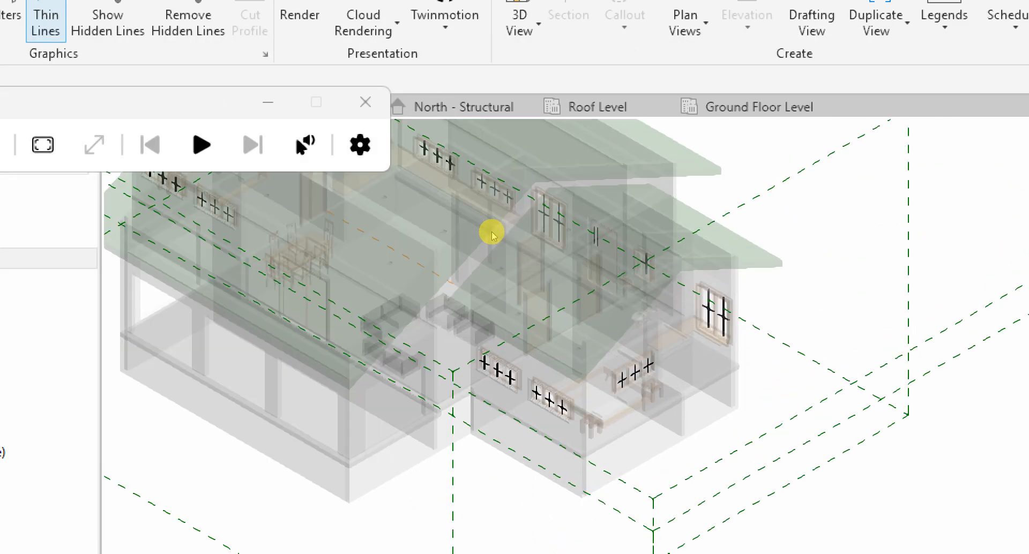
{"action": "scroll", "coordinate": [467, 217], "scroll_direction": "up", "scroll_amount": 2}
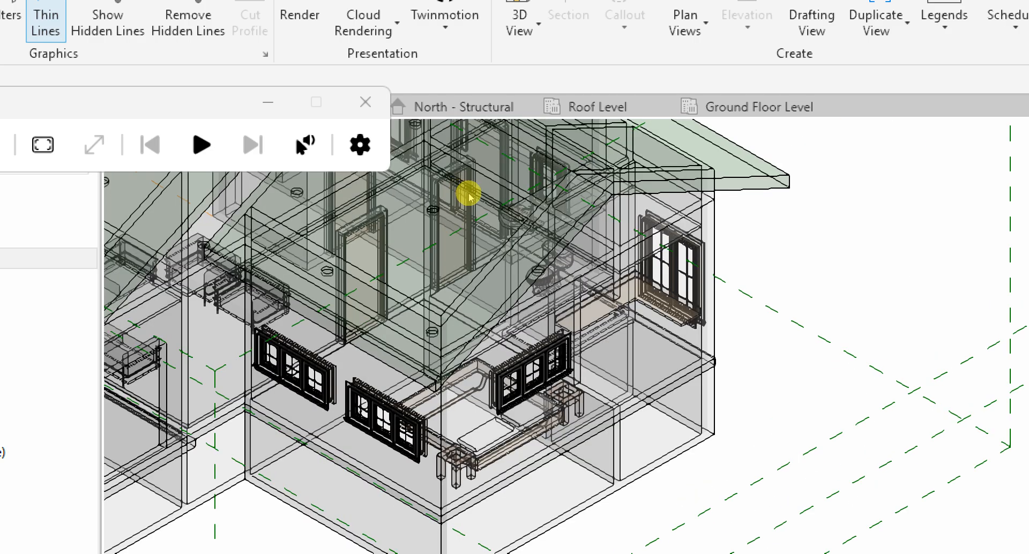
{"action": "scroll", "coordinate": [449, 194], "scroll_direction": "down", "scroll_amount": 3}
{"action": "mouse_move", "coordinate": [449, 194]}
{"action": "middle_mouse_down"}
{"action": "mouse_move", "coordinate": [477, 292]}
{"action": "mouse_move", "coordinate": [453, 214]}
{"action": "middle_mouse_up"}
{"action": "scroll", "coordinate": [454, 214], "scroll_direction": "up", "scroll_amount": 2}
{"action": "scroll", "coordinate": [451, 220], "scroll_direction": "up", "scroll_amount": 2}
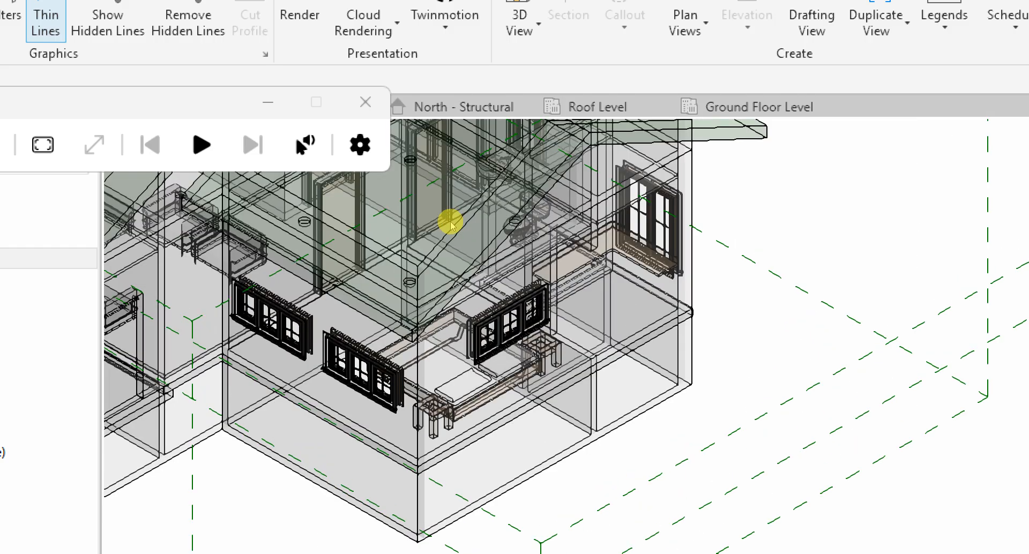
{"action": "scroll", "coordinate": [452, 225], "scroll_direction": "down", "scroll_amount": 5}
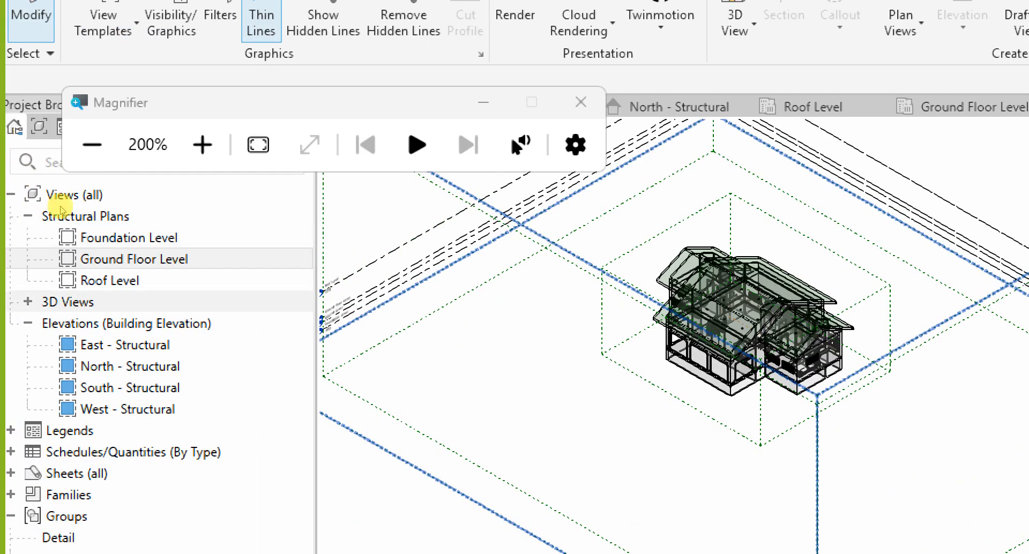
Return to the Ground Floor Level structural plan
{"action": "left_click", "coordinate": [57, 178]}
{"action": "double_click", "coordinate": [57, 177]}
{"action": "scroll", "coordinate": [329, 261], "scroll_direction": "down", "scroll_amount": 8}
{"action": "scroll", "coordinate": [403, 278], "scroll_direction": "up", "scroll_amount": 4}
{"action": "scroll", "coordinate": [312, 224], "scroll_direction": "up", "scroll_amount": 5}
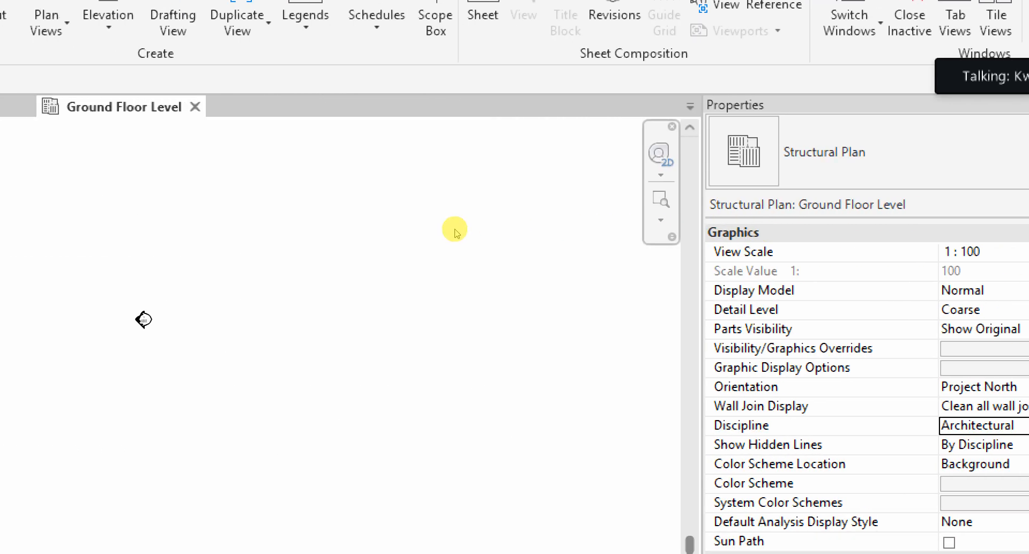
{"action": "scroll", "coordinate": [280, 207], "scroll_direction": "up", "scroll_amount": 2}
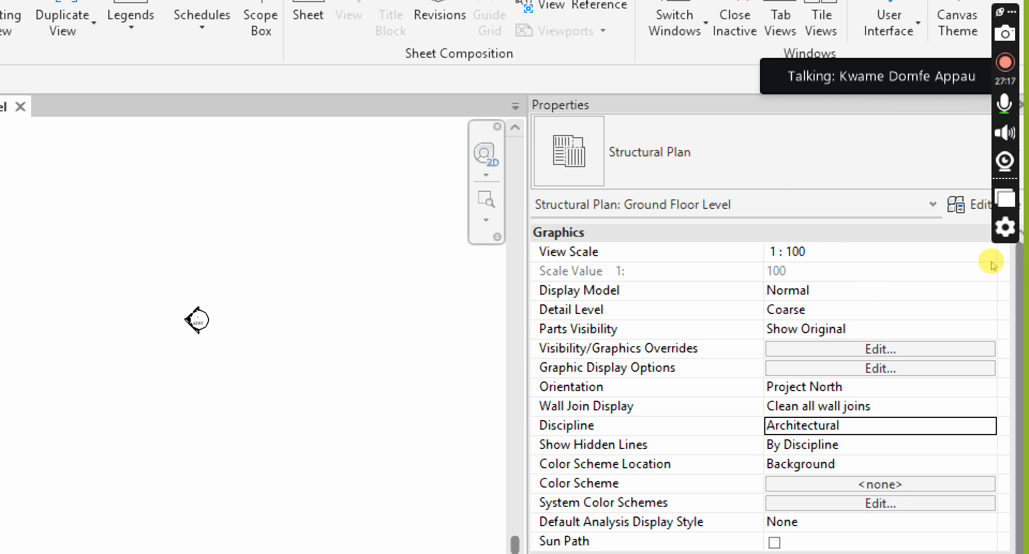
Try the Structural discipline on the Ground Floor Level plan, and set its discipline to Coordination
{"action": "left_click", "coordinate": [987, 426]}
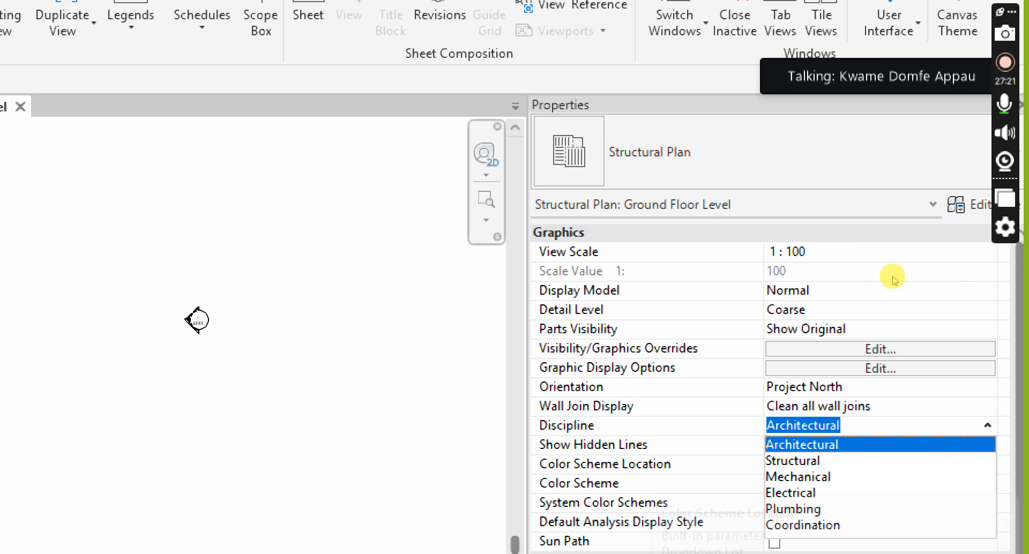
{"action": "left_click", "coordinate": [924, 281]}
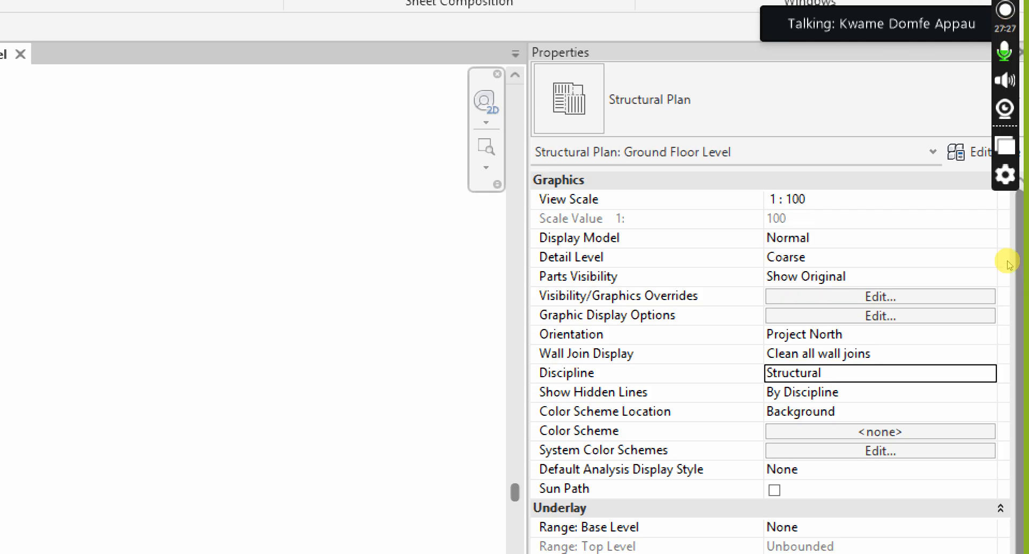
{"action": "left_click", "coordinate": [987, 373]}
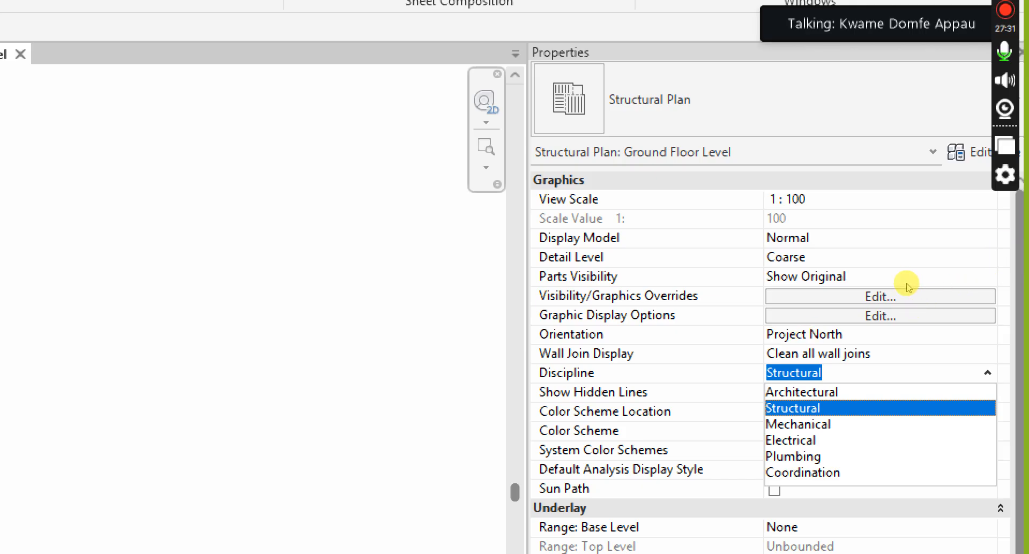
{"action": "left_click", "coordinate": [878, 472]}
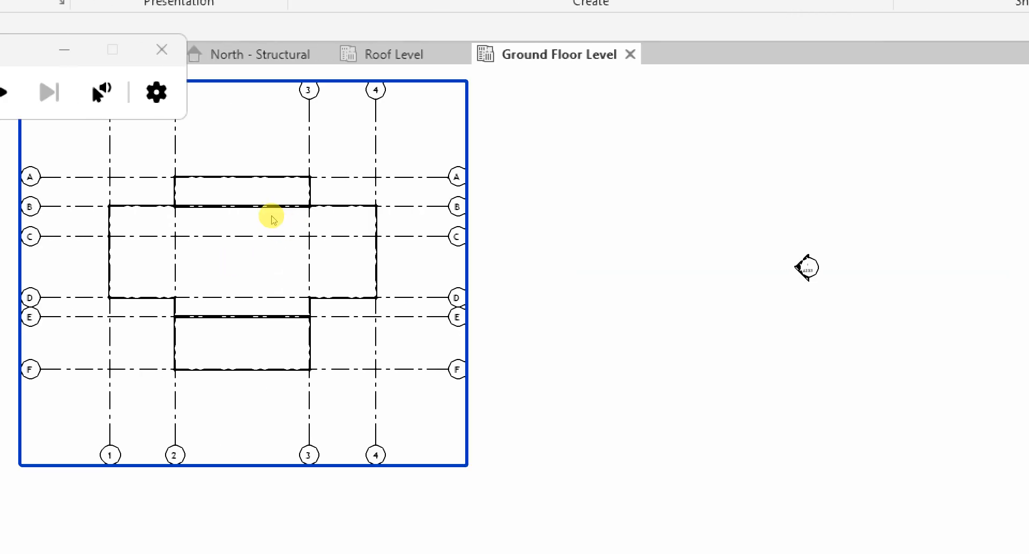
Examine the linked building's outline along grids A to F and 1 to 4 under the Coordination discipline
{"action": "scroll", "coordinate": [272, 213], "scroll_direction": "up", "scroll_amount": 3}
{"action": "scroll", "coordinate": [393, 248], "scroll_direction": "down", "scroll_amount": 3}
{"action": "scroll", "coordinate": [380, 239], "scroll_direction": "down", "scroll_amount": 5}
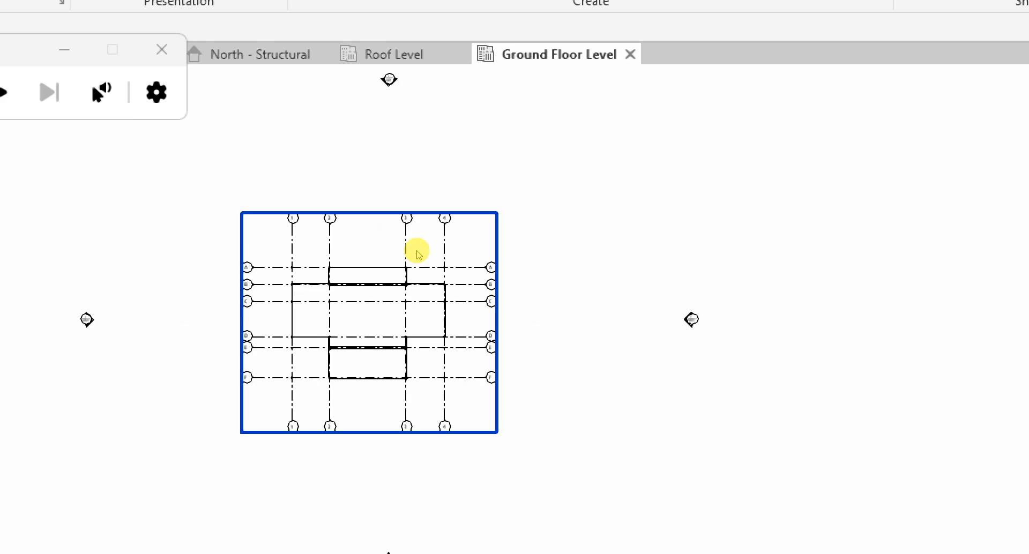
{"action": "scroll", "coordinate": [386, 242], "scroll_direction": "up", "scroll_amount": 2}
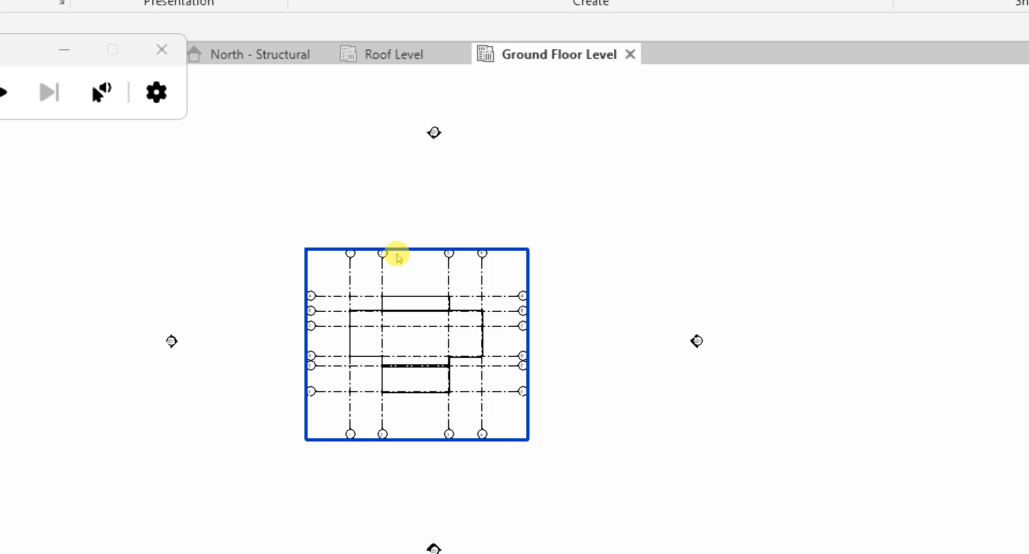
{"action": "scroll", "coordinate": [396, 255], "scroll_direction": "up", "scroll_amount": 4}
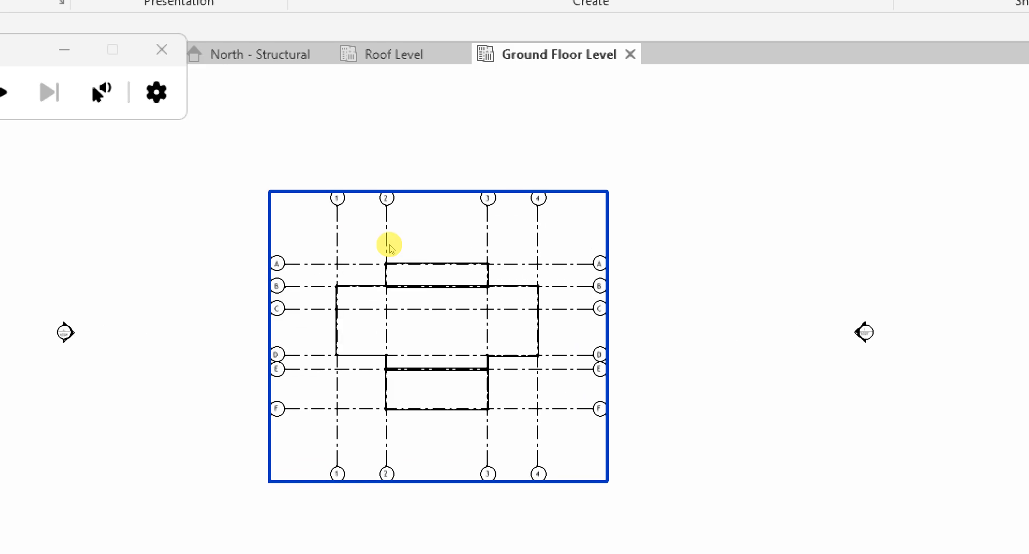
{"action": "scroll", "coordinate": [394, 253], "scroll_direction": "down", "scroll_amount": 2}
{"action": "scroll", "coordinate": [396, 230], "scroll_direction": "up", "scroll_amount": 2}
{"action": "scroll", "coordinate": [407, 241], "scroll_direction": "up", "scroll_amount": 5}
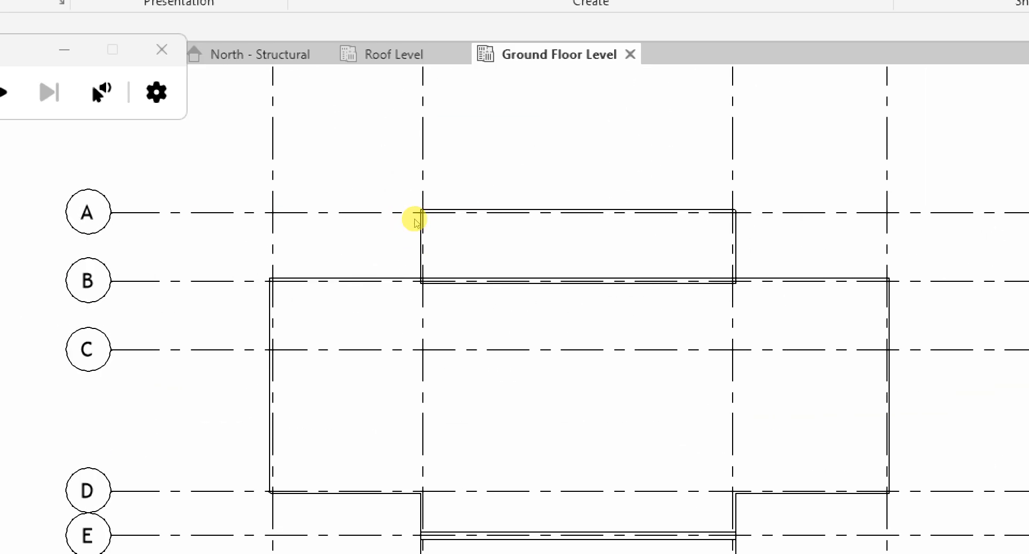
{"action": "scroll", "coordinate": [421, 209], "scroll_direction": "down", "scroll_amount": 8}
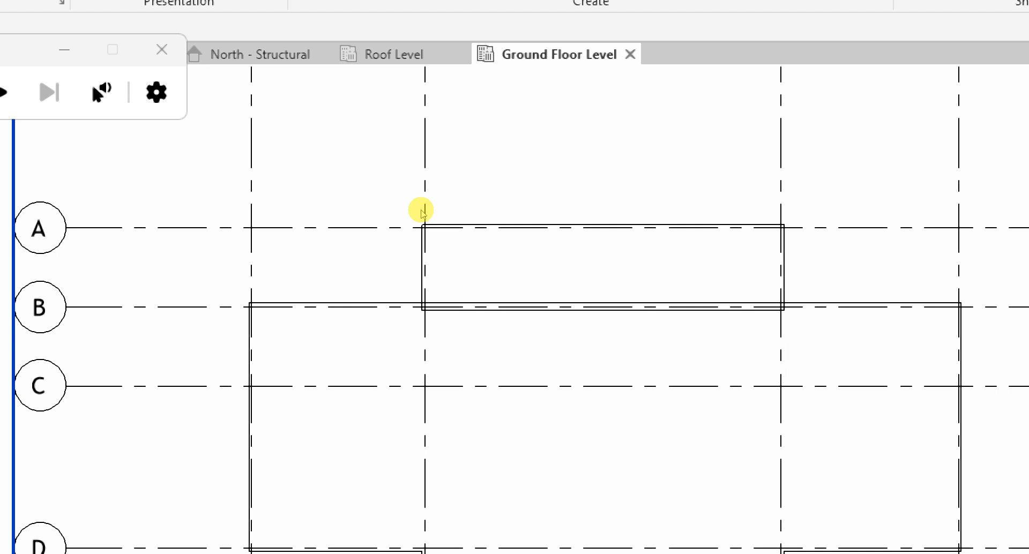
{"action": "scroll", "coordinate": [406, 219], "scroll_direction": "down", "scroll_amount": 3}
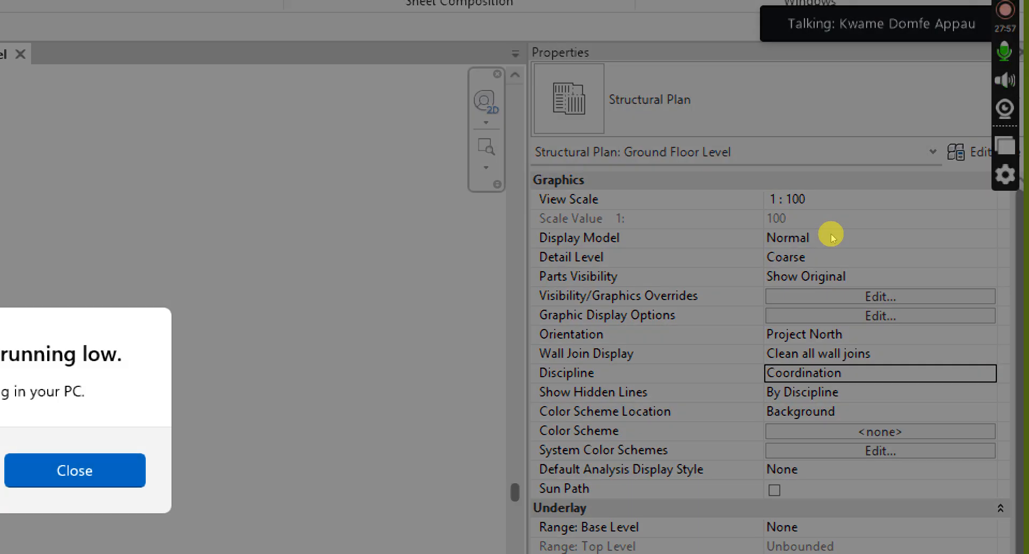
{"action": "left_click", "coordinate": [775, 229]}
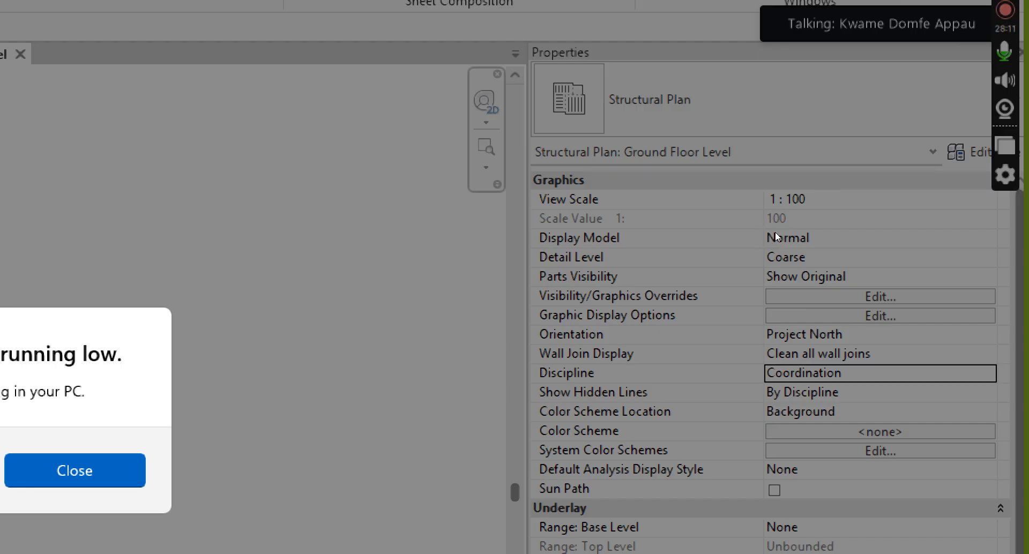
{"action": "left_click", "coordinate": [776, 236]}
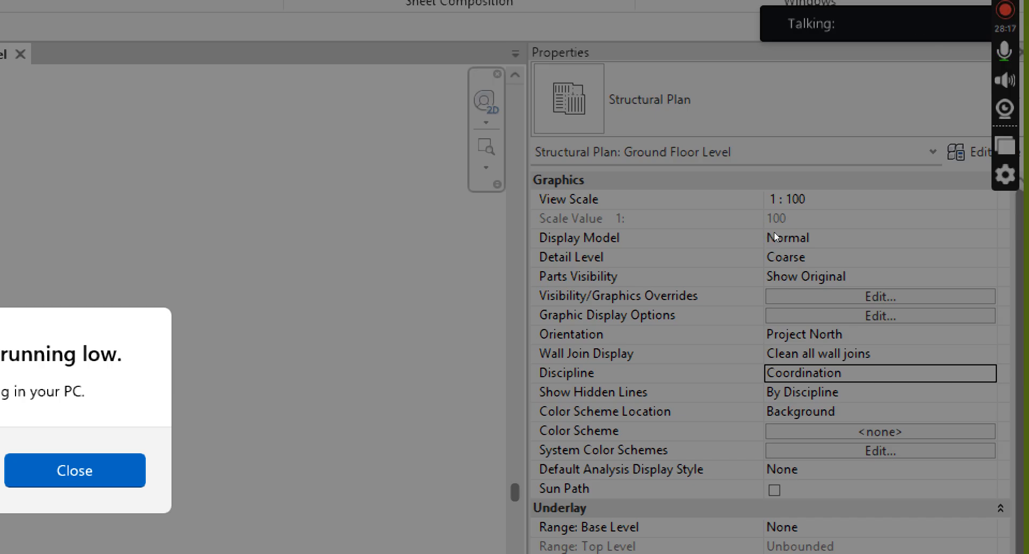
{"action": "left_click", "coordinate": [774, 235]}
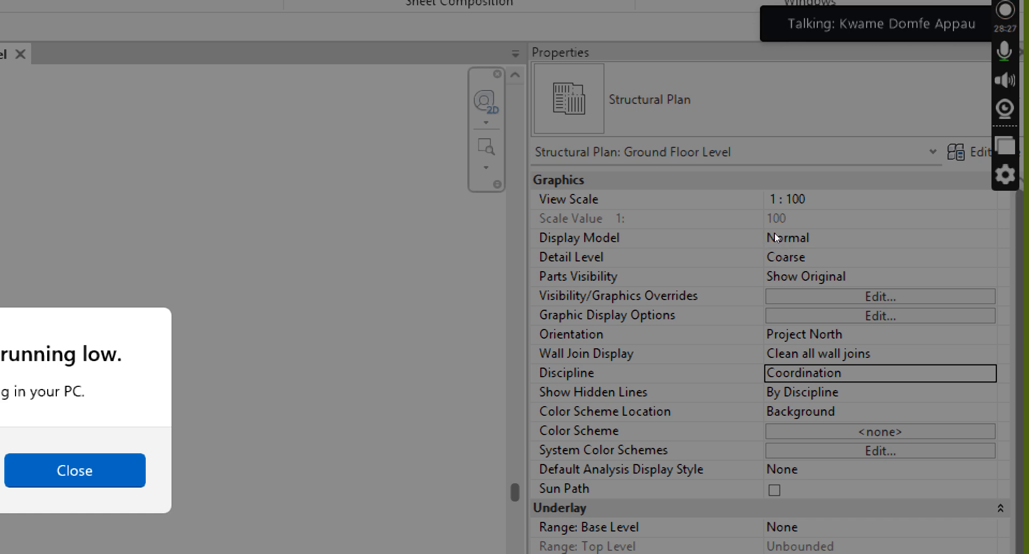
{"action": "left_click", "coordinate": [775, 237]}
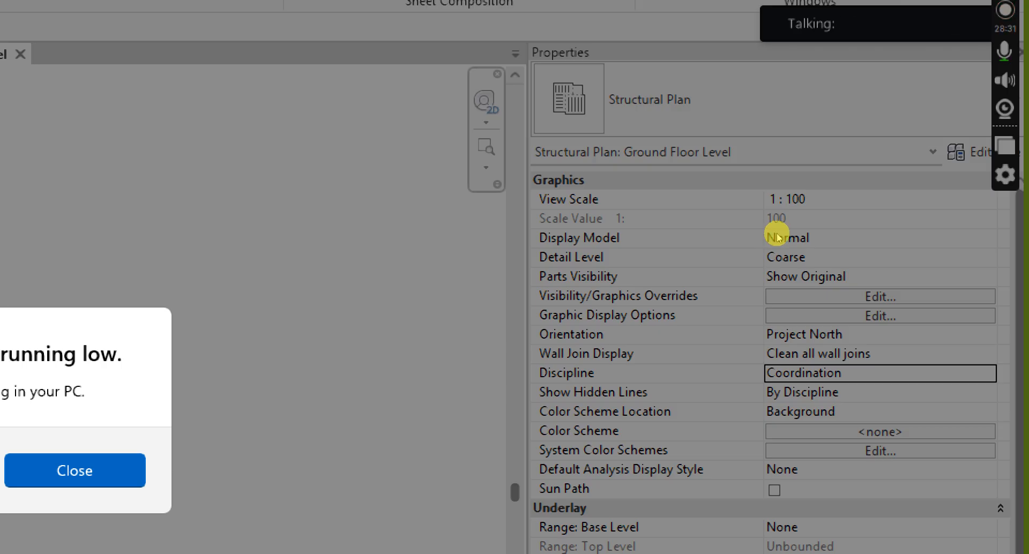
{"action": "left_click", "coordinate": [775, 237]}
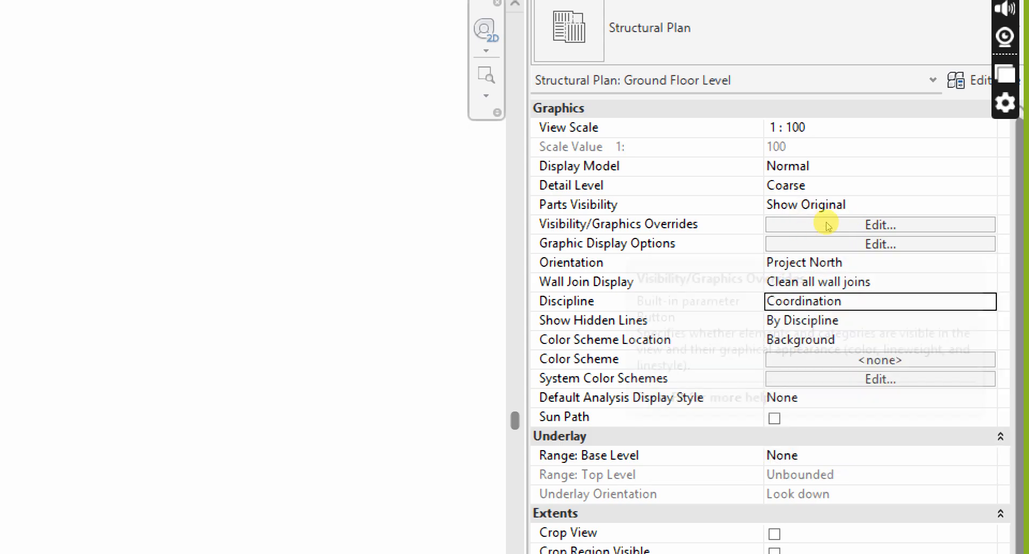
Open the Visibility/Graphic Overrides for the Ground Floor Level plan and move the dialog clear of the Magnifier window
{"action": "left_click", "coordinate": [953, 223]}
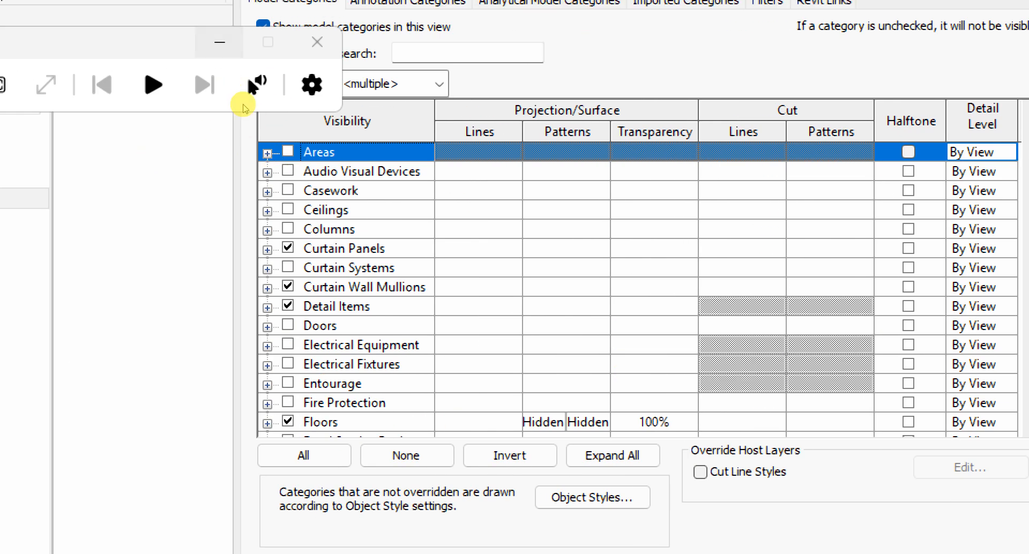
{"action": "left_click", "coordinate": [92, 85]}
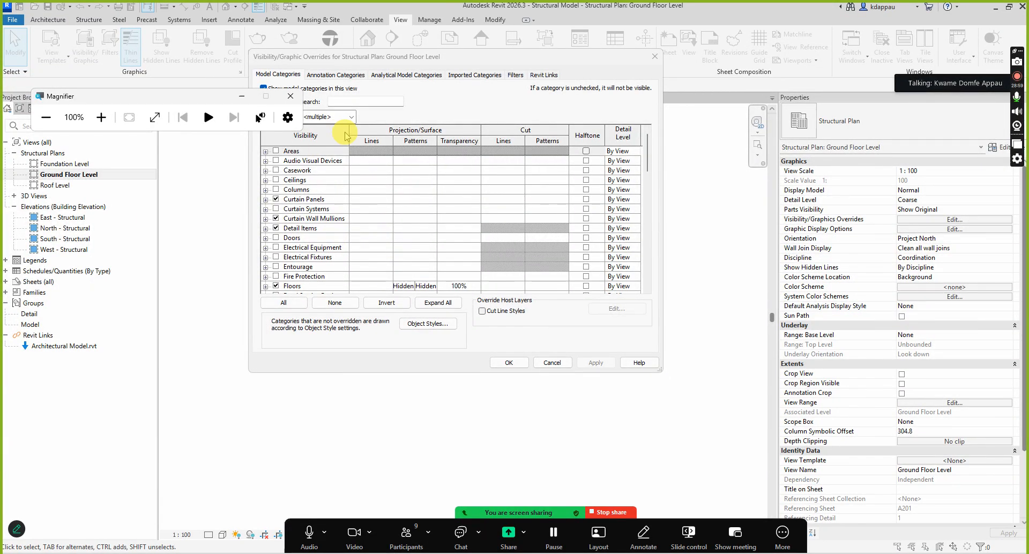
{"action": "left_click_drag", "start_coordinate": [424, 58], "coordinate": [446, 149]}
{"action": "left_click", "coordinate": [455, 245]}
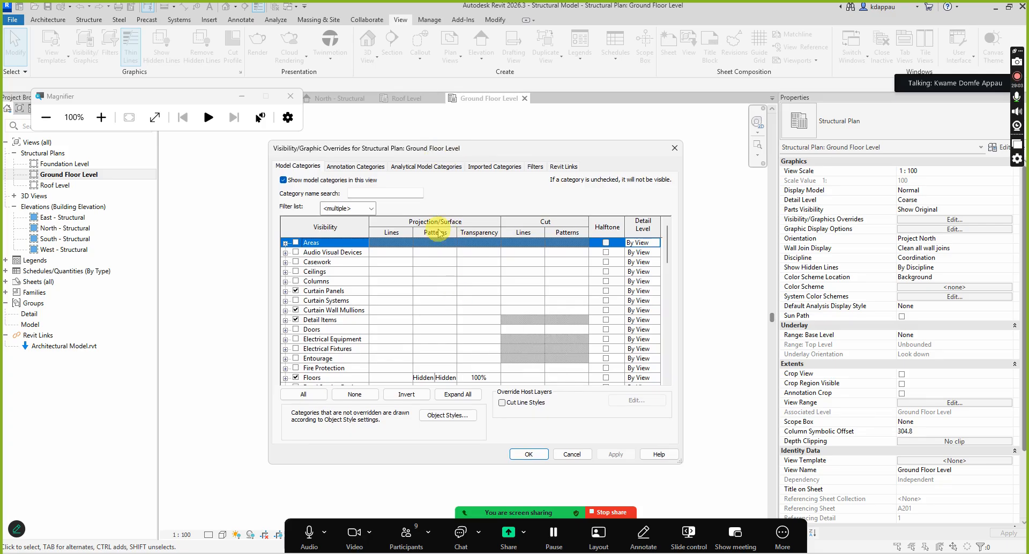
Review the model, annotation, analytical, imported, filter and Revit link override settings of the Ground Floor Level plan
{"action": "left_click", "coordinate": [313, 168]}
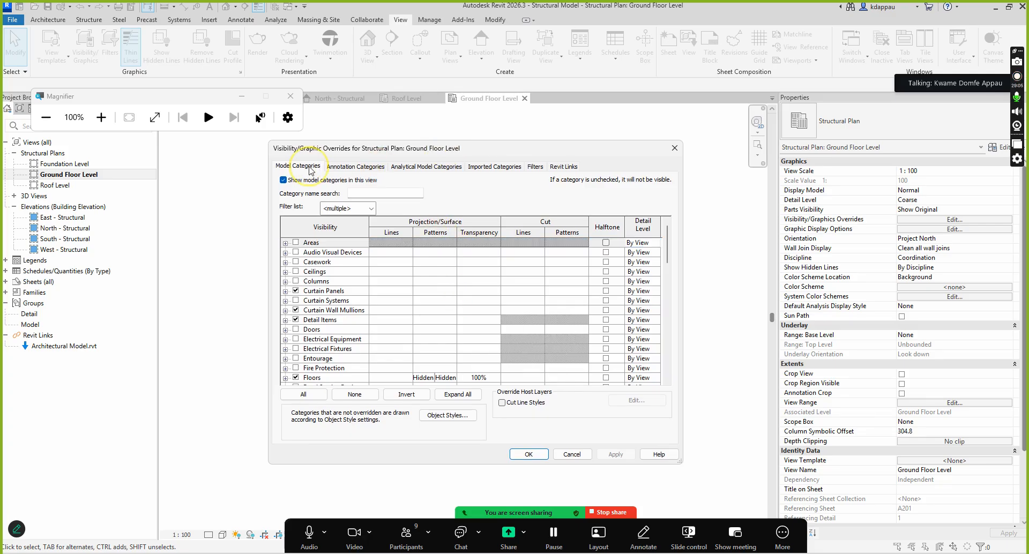
{"action": "left_click", "coordinate": [356, 166]}
{"action": "left_click", "coordinate": [424, 167]}
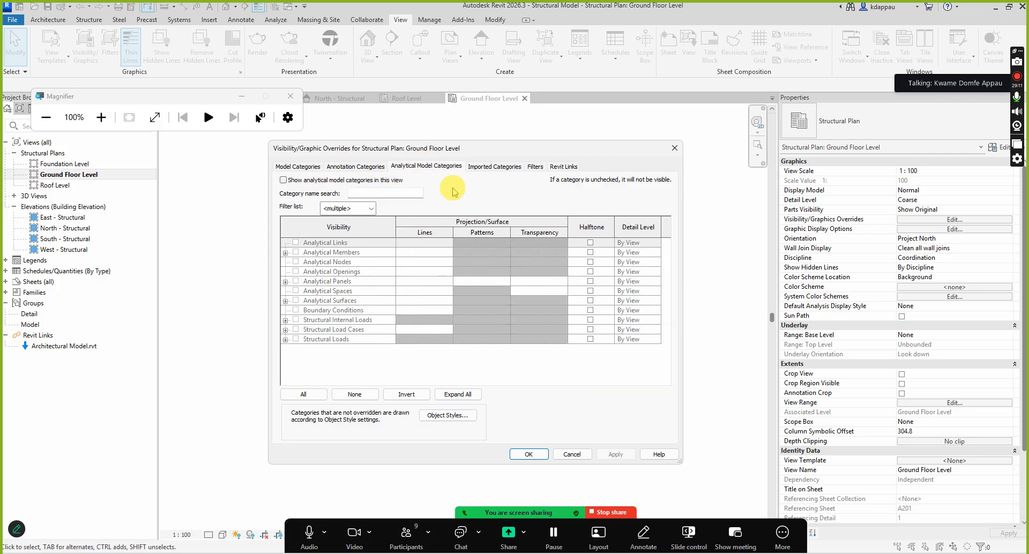
{"action": "left_click", "coordinate": [502, 166]}
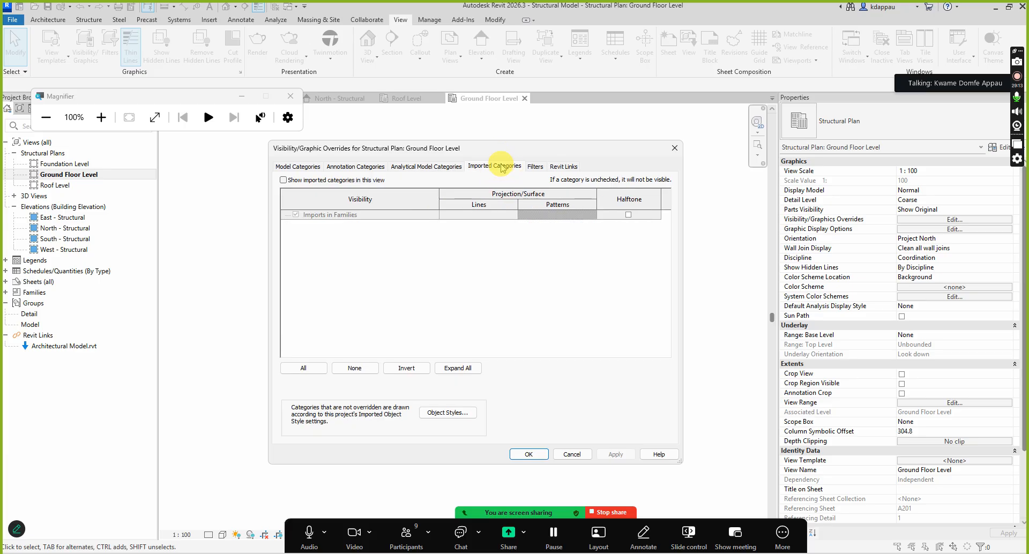
{"action": "left_click", "coordinate": [535, 167]}
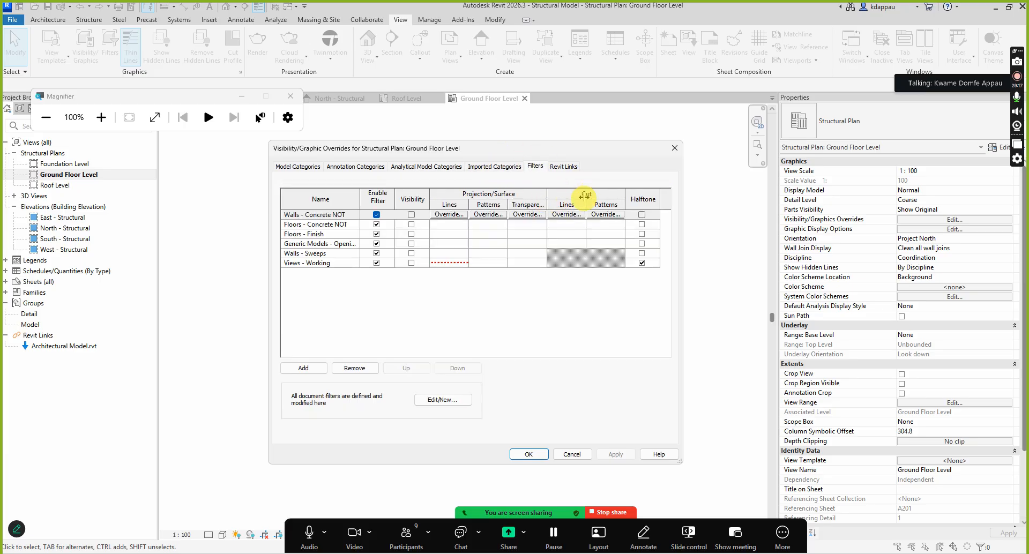
{"action": "left_click", "coordinate": [563, 167]}
Turn on the visibility of all six view filters, from Walls - Concrete NOT to Views - Working, and apply the overrides
{"action": "left_click", "coordinate": [537, 167]}
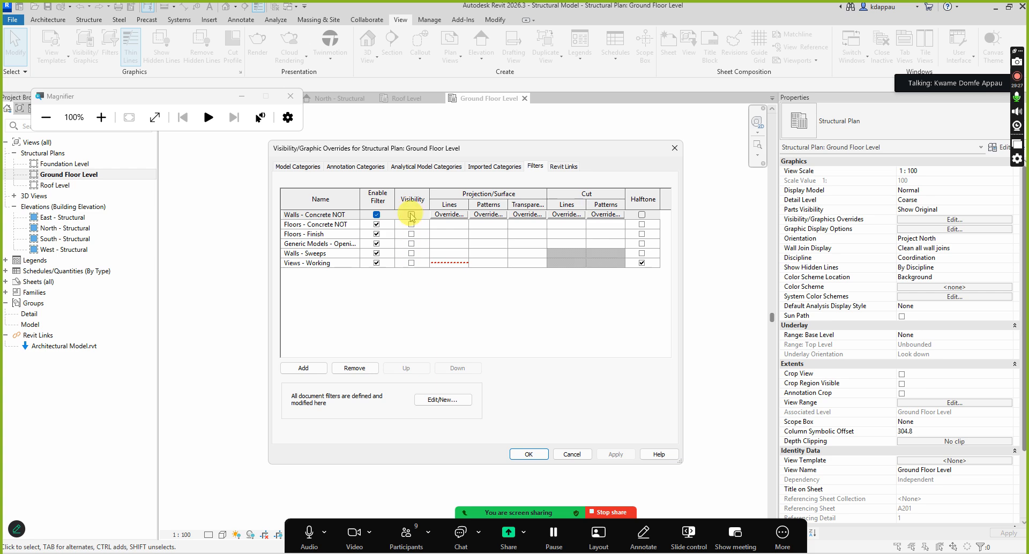
{"action": "left_click", "coordinate": [411, 215]}
{"action": "left_click", "coordinate": [411, 225]}
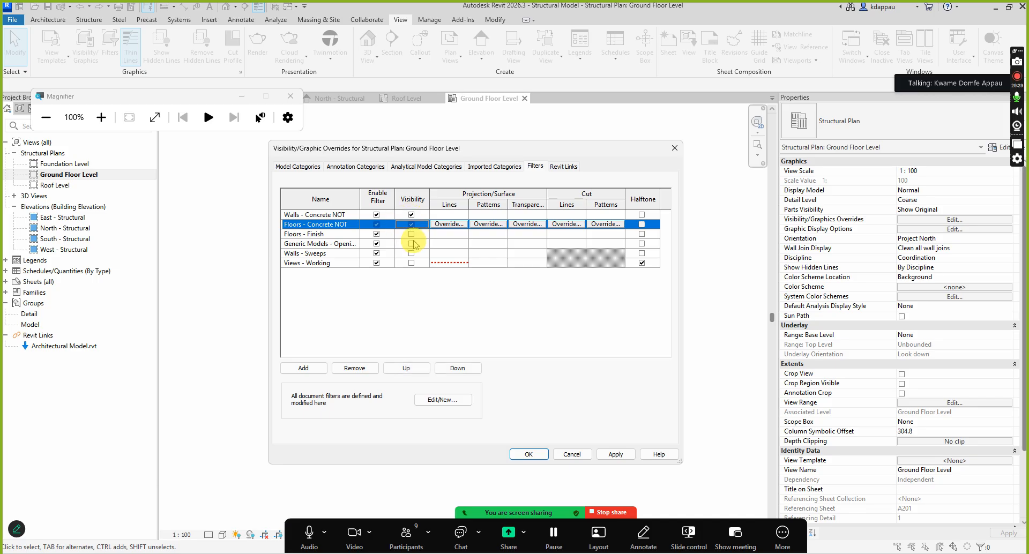
{"action": "left_click", "coordinate": [411, 234]}
{"action": "left_click", "coordinate": [411, 244]}
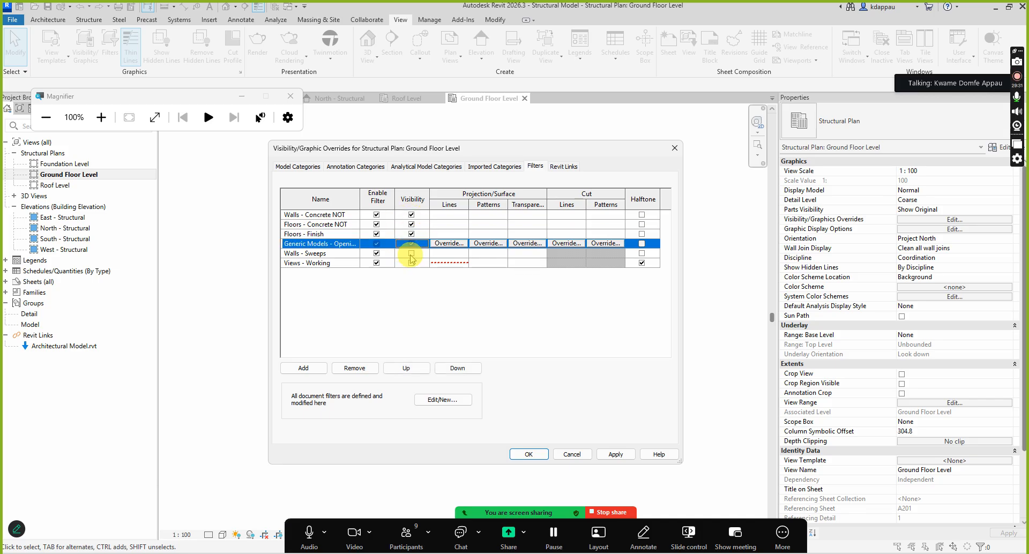
{"action": "left_click", "coordinate": [411, 253]}
{"action": "left_click", "coordinate": [411, 263]}
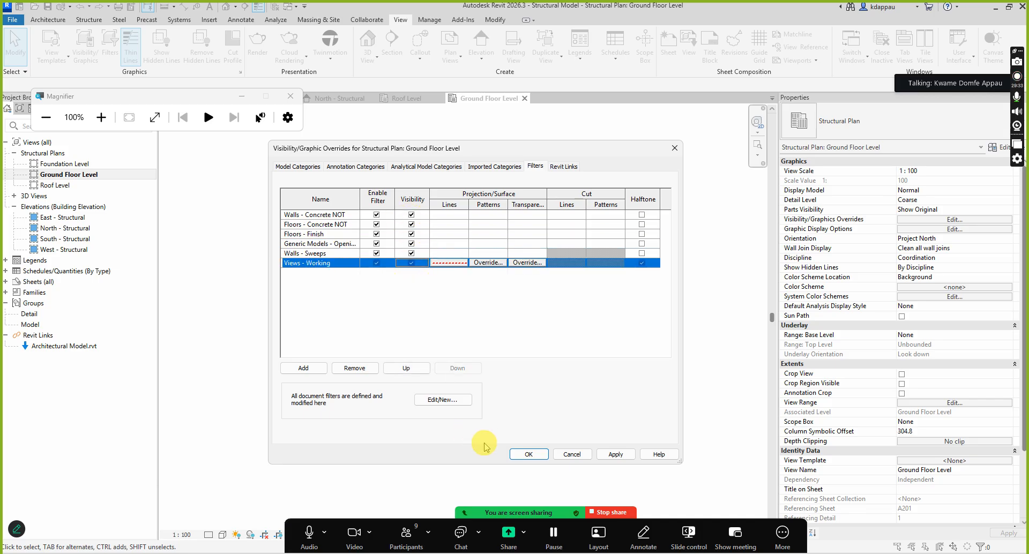
{"action": "left_click", "coordinate": [528, 454]}
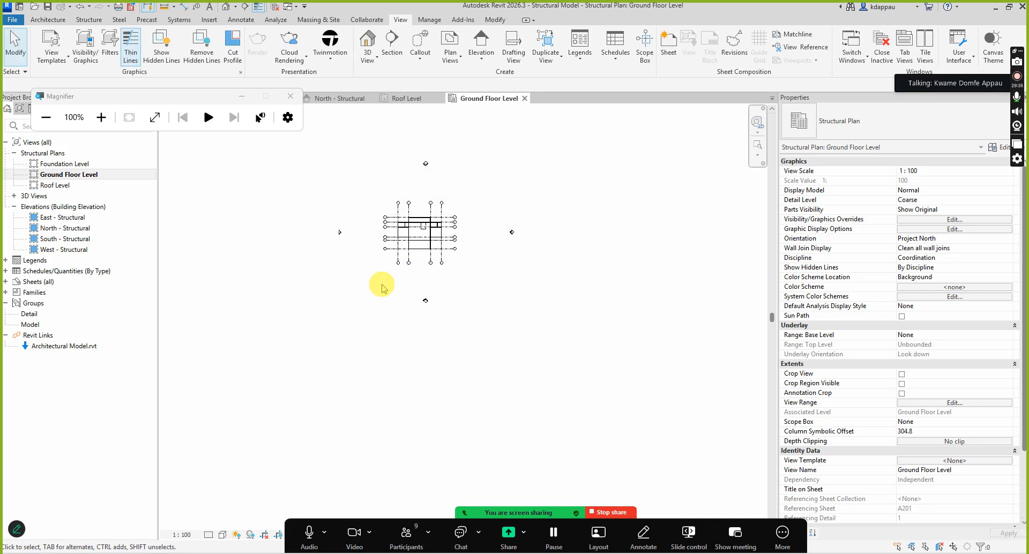
Inspect the walls of the linked building between grids A to F on the Ground Floor Level plan
{"action": "scroll", "coordinate": [411, 239], "scroll_direction": "up", "scroll_amount": 8}
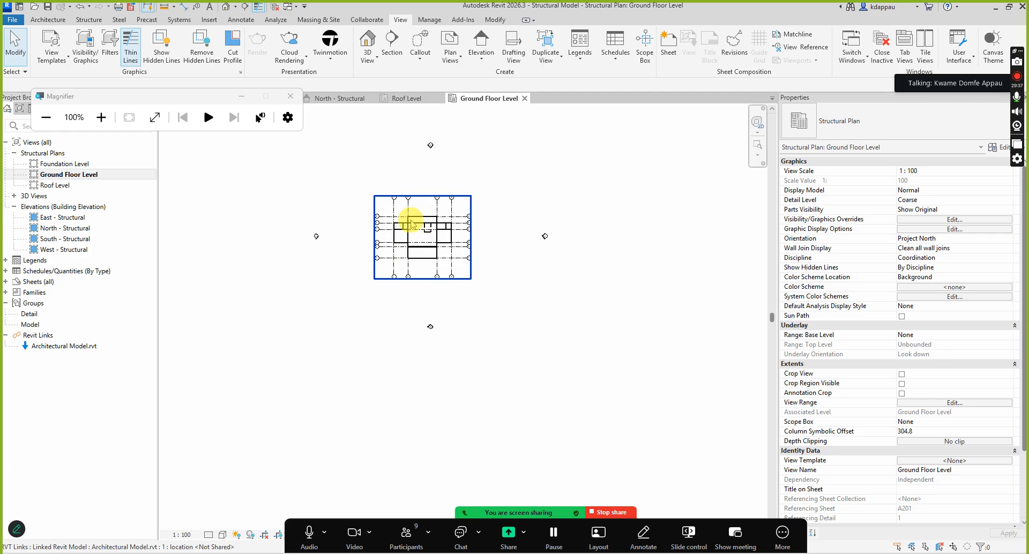
{"action": "scroll", "coordinate": [410, 246], "scroll_direction": "up", "scroll_amount": 4}
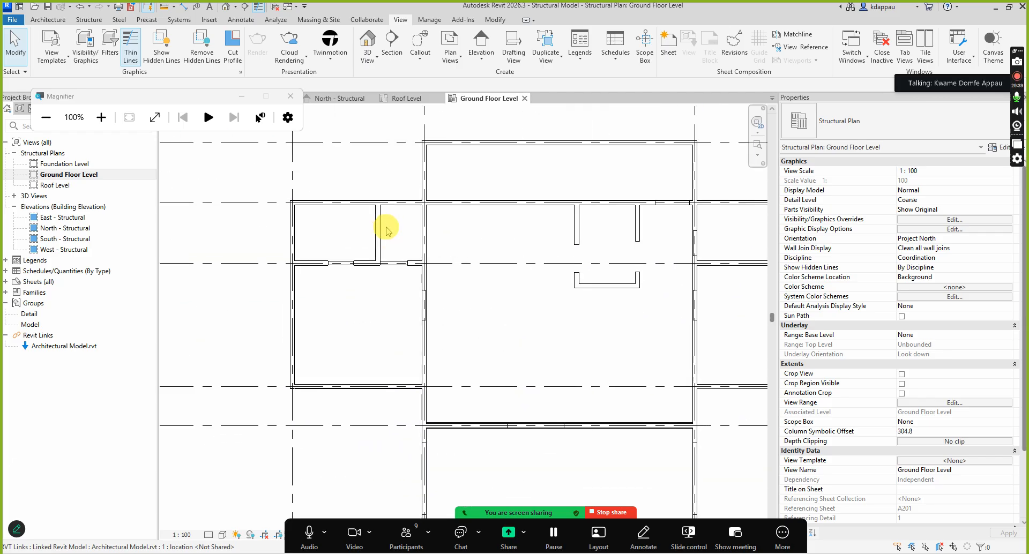
{"action": "scroll", "coordinate": [422, 272], "scroll_direction": "down", "scroll_amount": 1}
{"action": "scroll", "coordinate": [444, 283], "scroll_direction": "up", "scroll_amount": 1}
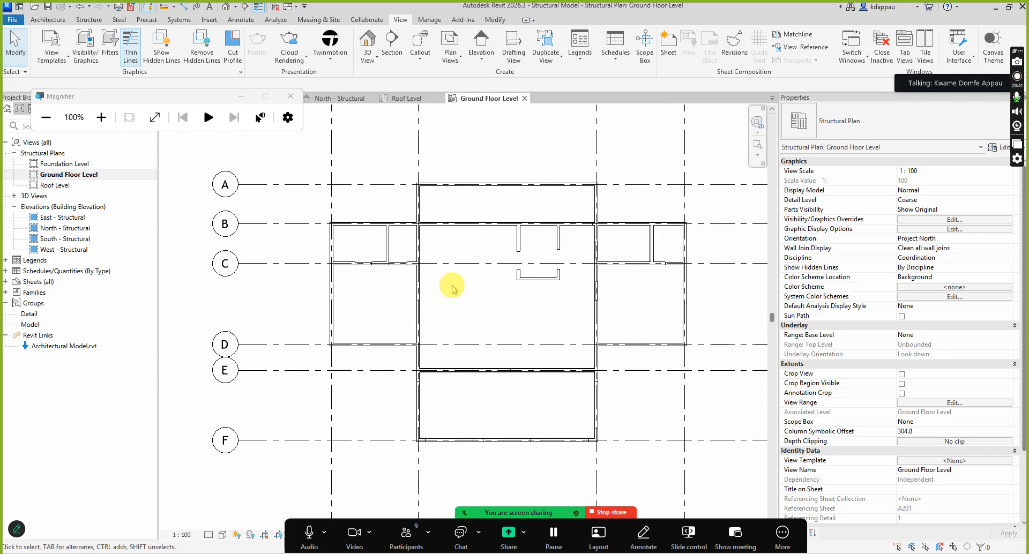
{"action": "scroll", "coordinate": [455, 295], "scroll_direction": "down", "scroll_amount": 2}
{"action": "scroll", "coordinate": [475, 303], "scroll_direction": "down", "scroll_amount": 2}
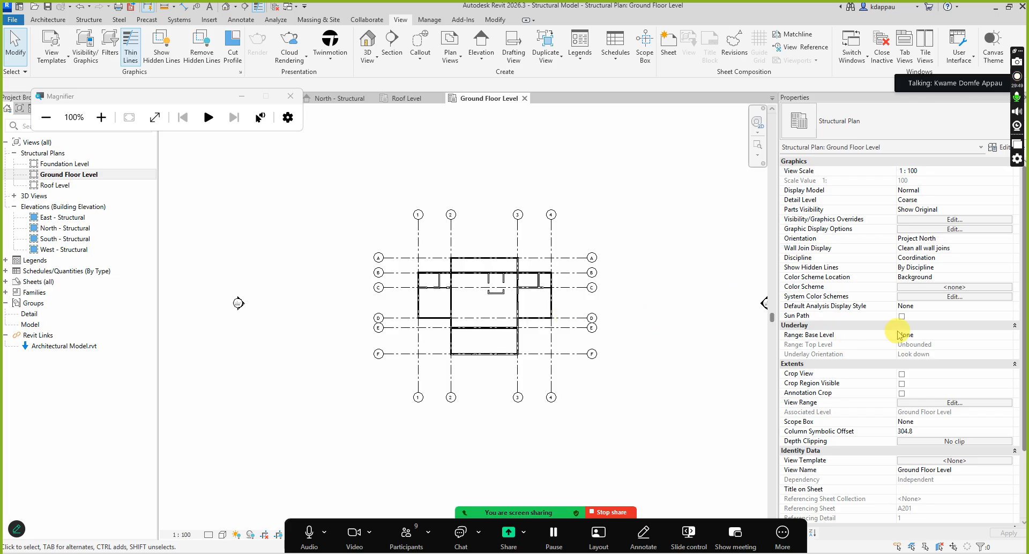
Remove all six filters, from Views - Working up to Walls - Concrete NOT, from the Ground Floor Level plan's visibility overrides
{"action": "left_click", "coordinate": [951, 220]}
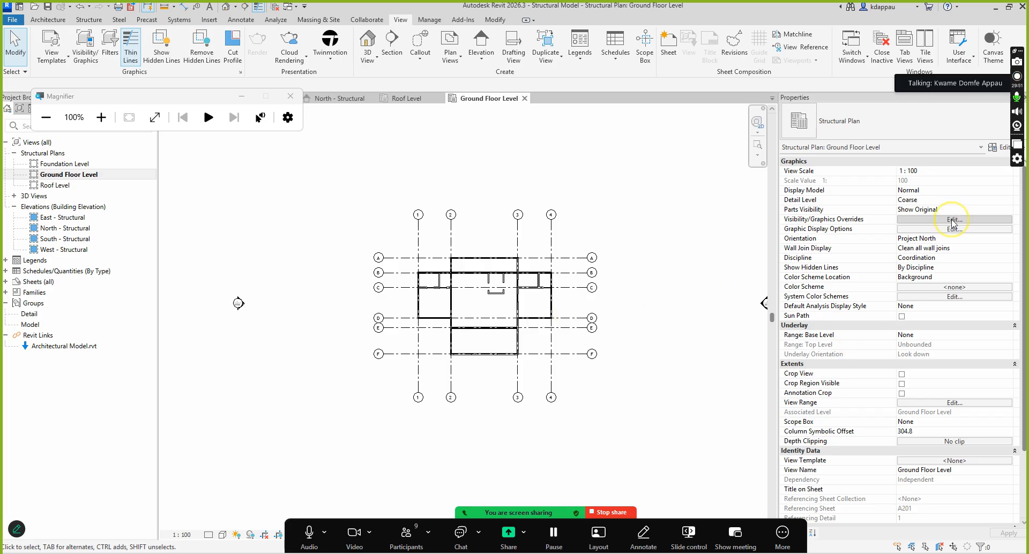
{"action": "left_click", "coordinate": [534, 166]}
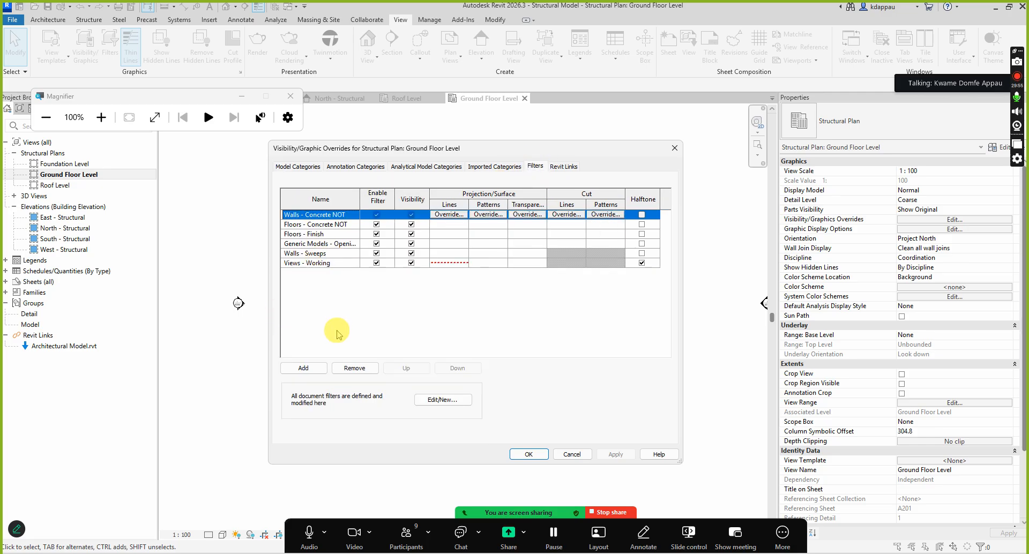
{"action": "left_click", "coordinate": [318, 263]}
{"action": "left_click", "coordinate": [354, 370]}
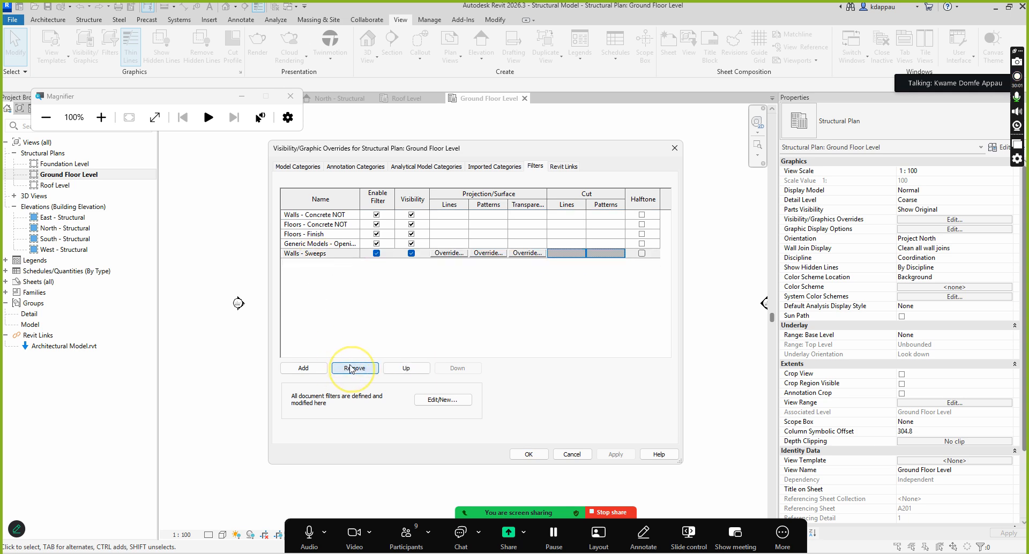
{"action": "left_click", "coordinate": [355, 370]}
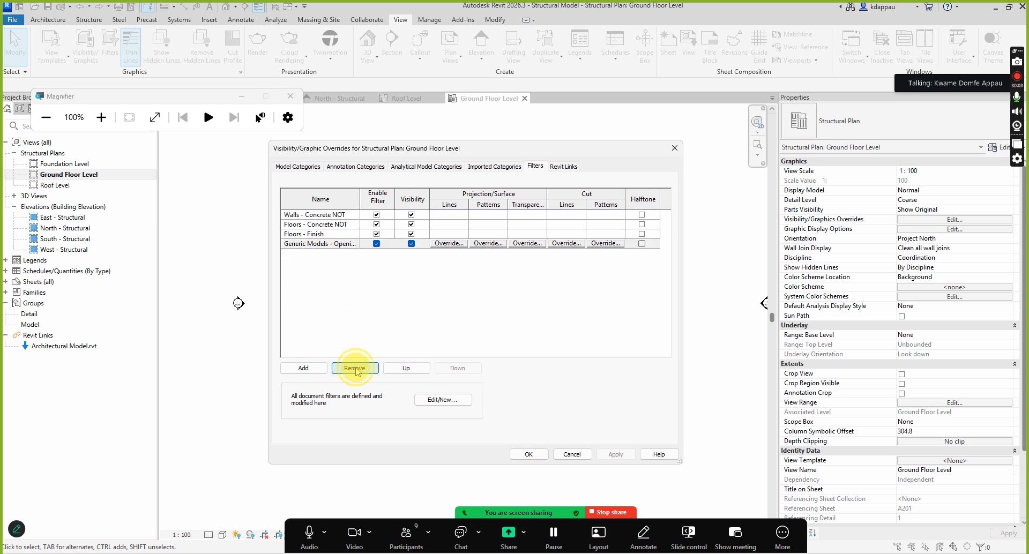
{"action": "left_click", "coordinate": [355, 368]}
{"action": "left_click", "coordinate": [354, 368]}
{"action": "left_click", "coordinate": [354, 368]}
{"action": "left_click", "coordinate": [355, 368]}
{"action": "left_click", "coordinate": [337, 296]}
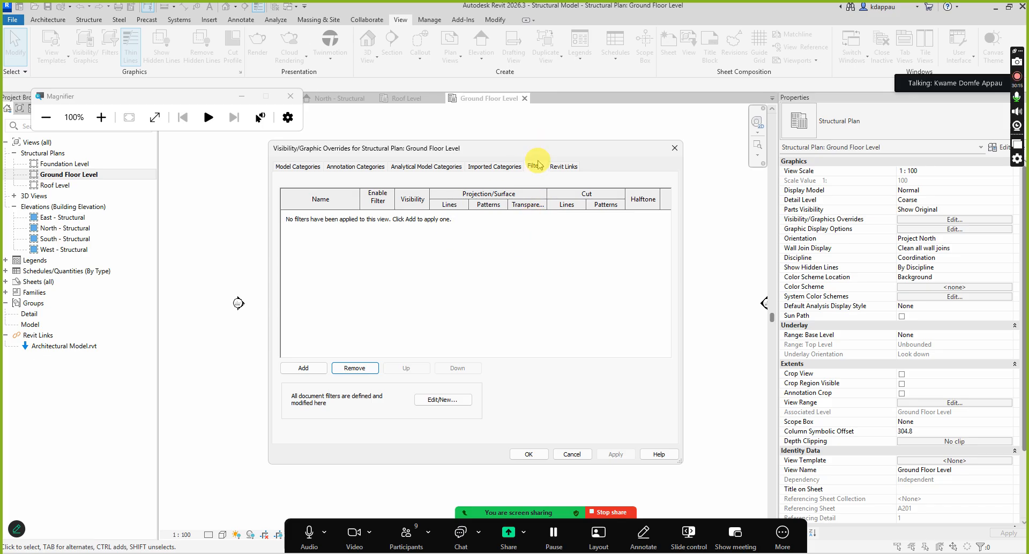
{"action": "left_click", "coordinate": [529, 455]}
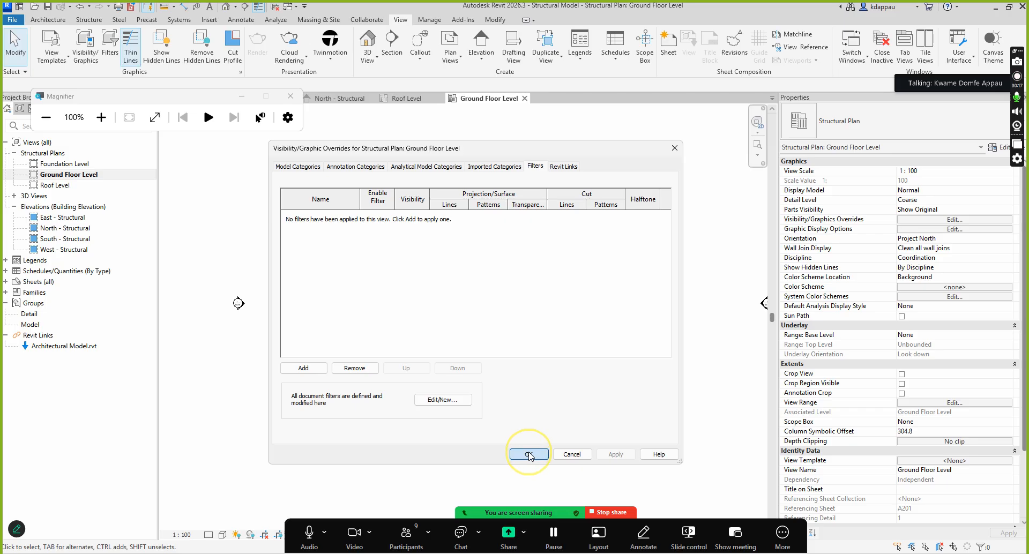
Examine the linked model's walls, grid lines and surrounding elevation markers on the unfiltered Ground Floor Level plan
{"action": "scroll", "coordinate": [504, 294], "scroll_direction": "up", "scroll_amount": 5}
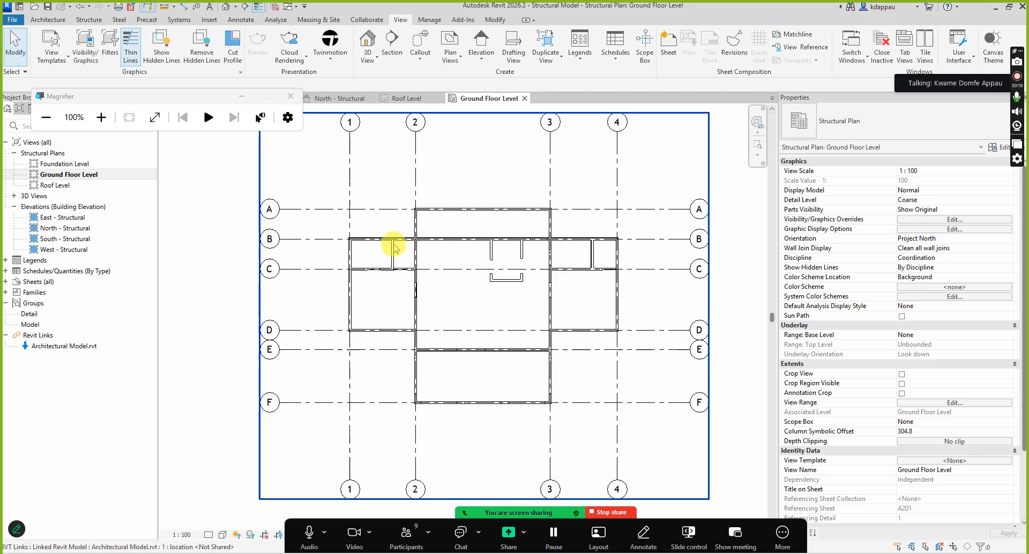
{"action": "scroll", "coordinate": [563, 364], "scroll_direction": "up", "scroll_amount": 2}
{"action": "scroll", "coordinate": [519, 241], "scroll_direction": "down", "scroll_amount": 2}
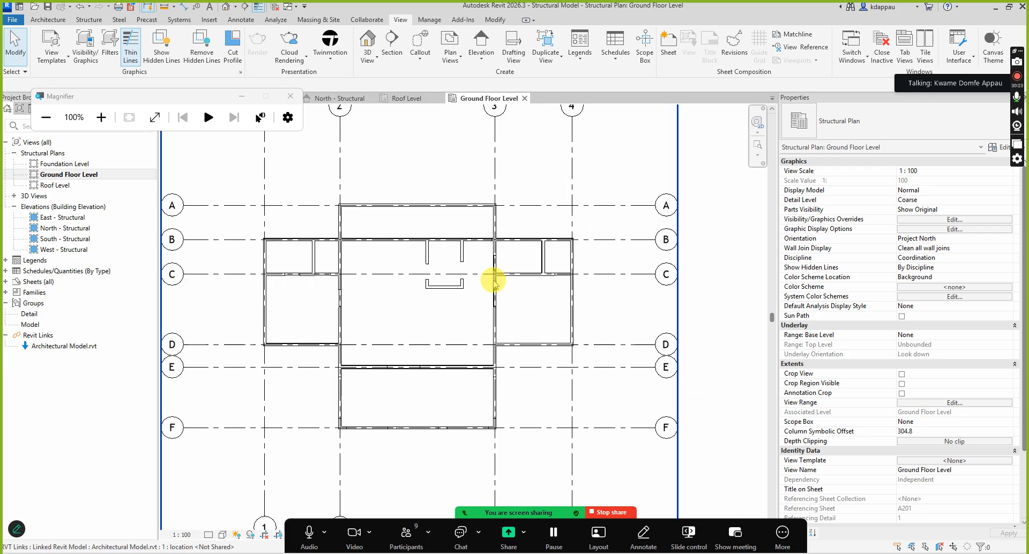
{"action": "scroll", "coordinate": [362, 368], "scroll_direction": "up", "scroll_amount": 1}
{"action": "scroll", "coordinate": [362, 368], "scroll_direction": "down", "scroll_amount": 5}
{"action": "scroll", "coordinate": [305, 289], "scroll_direction": "up", "scroll_amount": 2}
{"action": "scroll", "coordinate": [374, 301], "scroll_direction": "down", "scroll_amount": 2}
{"action": "scroll", "coordinate": [434, 348], "scroll_direction": "down", "scroll_amount": 3}
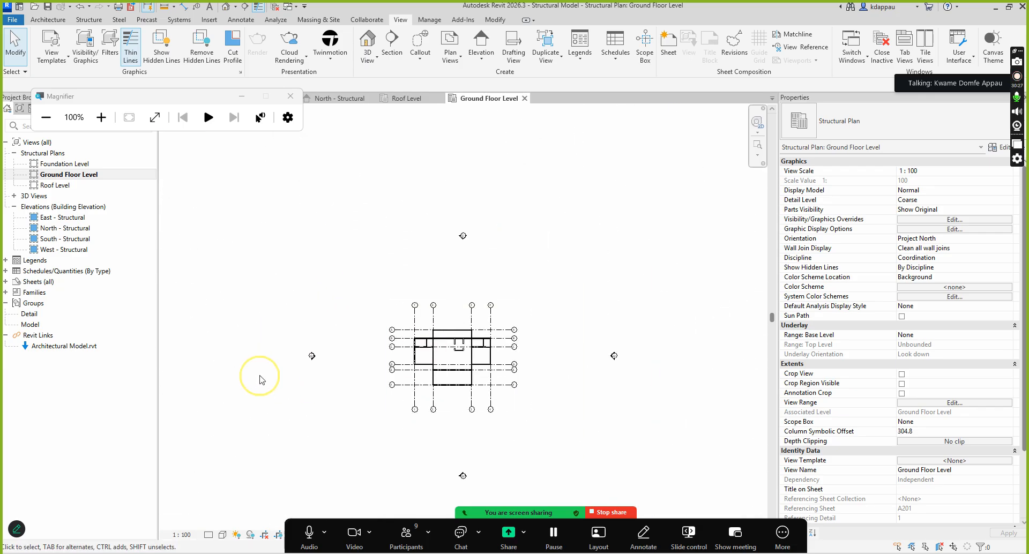
{"action": "scroll", "coordinate": [424, 381], "scroll_direction": "up", "scroll_amount": 3}
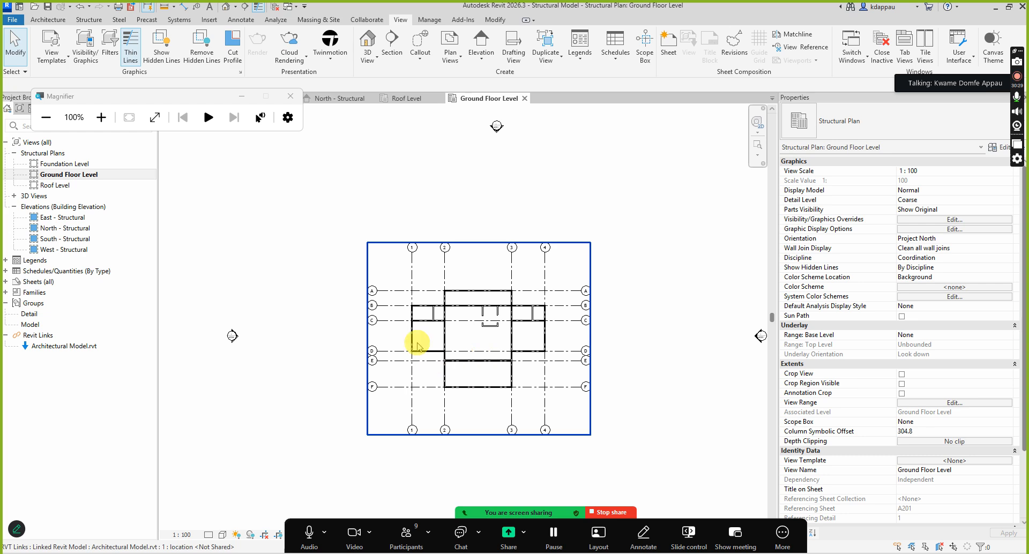
{"action": "scroll", "coordinate": [434, 364], "scroll_direction": "up", "scroll_amount": 1}
{"action": "scroll", "coordinate": [407, 299], "scroll_direction": "down", "scroll_amount": 2}
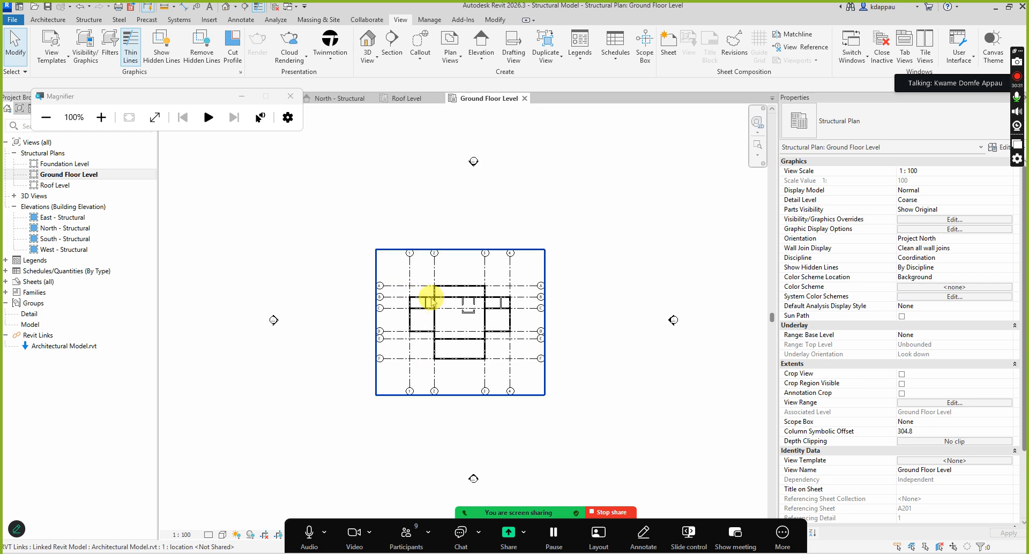
{"action": "scroll", "coordinate": [407, 273], "scroll_direction": "up", "scroll_amount": 5}
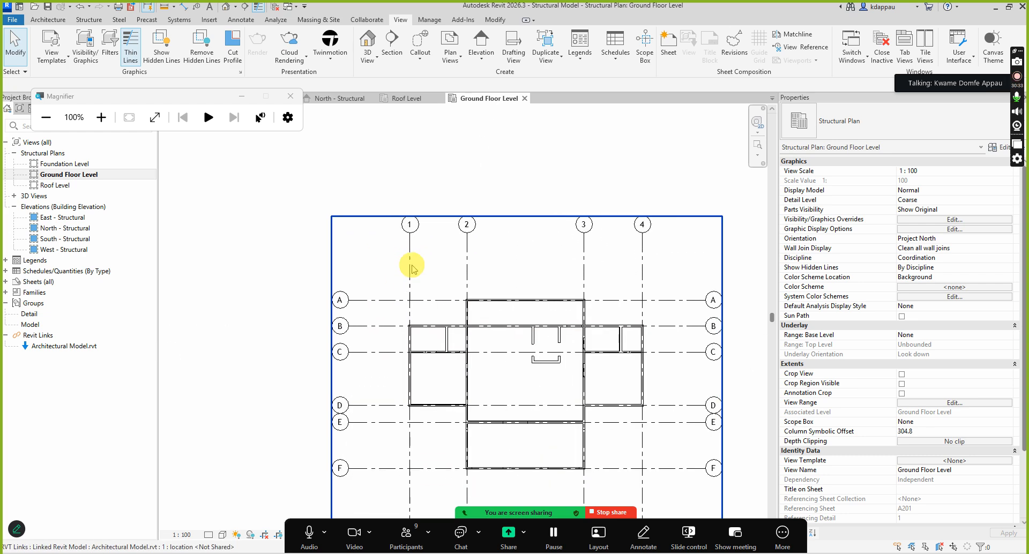
{"action": "scroll", "coordinate": [408, 269], "scroll_direction": "down", "scroll_amount": 3}
{"action": "scroll", "coordinate": [581, 280], "scroll_direction": "up", "scroll_amount": 2}
{"action": "scroll", "coordinate": [583, 284], "scroll_direction": "down", "scroll_amount": 2}
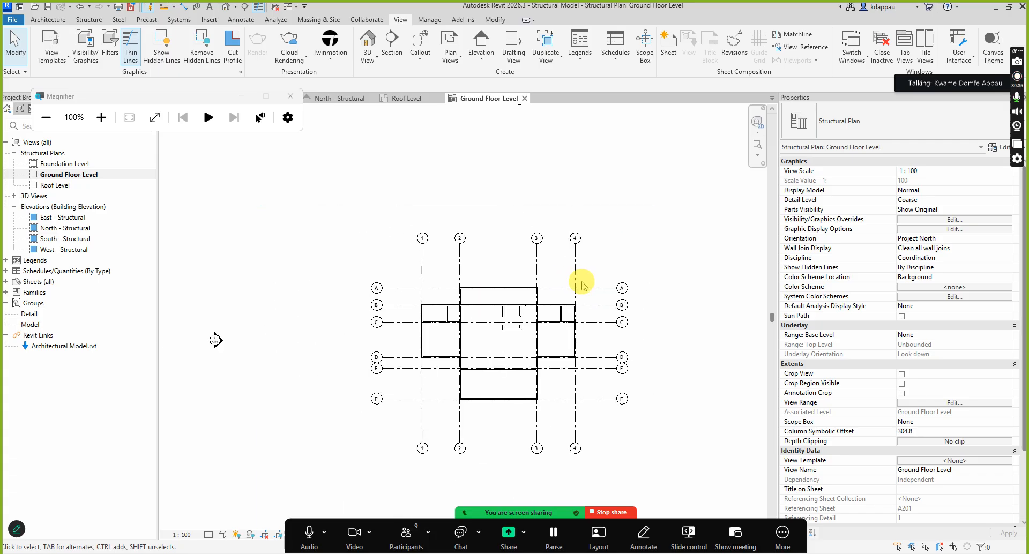
{"action": "scroll", "coordinate": [582, 283], "scroll_direction": "down", "scroll_amount": 1}
{"action": "scroll", "coordinate": [581, 283], "scroll_direction": "up", "scroll_amount": 2}
{"action": "scroll", "coordinate": [464, 285], "scroll_direction": "down", "scroll_amount": 2}
{"action": "scroll", "coordinate": [395, 306], "scroll_direction": "up", "scroll_amount": 4}
{"action": "scroll", "coordinate": [395, 285], "scroll_direction": "down", "scroll_amount": 5}
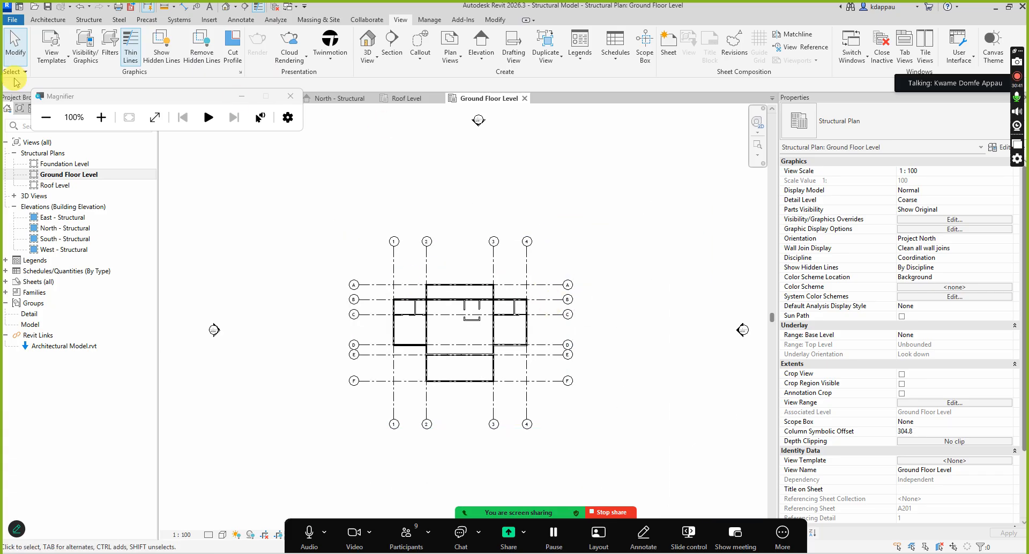
Create grid 1 by picking the linked model's grid line 1 with the Grid tool's Pick Lines option, and end the command
{"action": "left_click", "coordinate": [48, 19]}
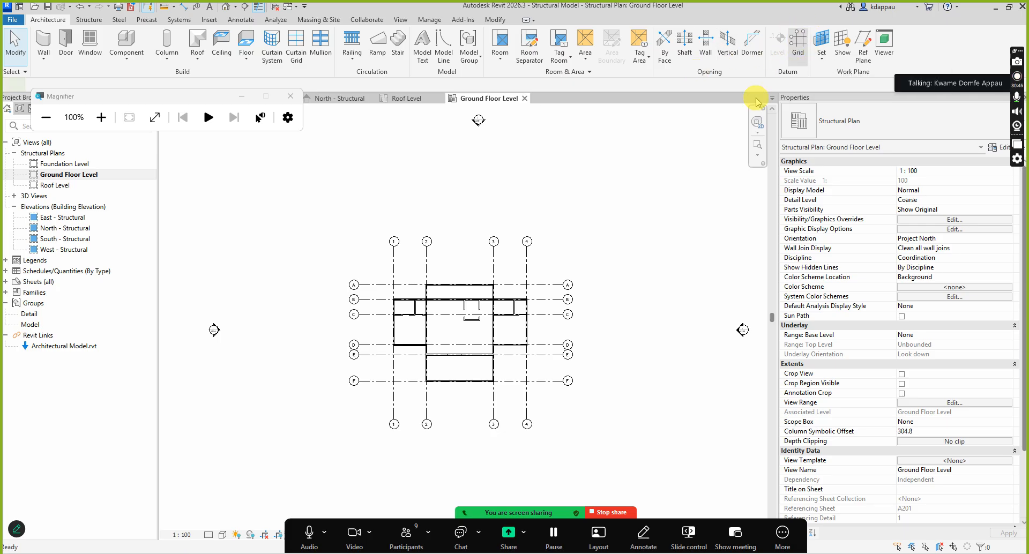
{"action": "left_click", "coordinate": [797, 42]}
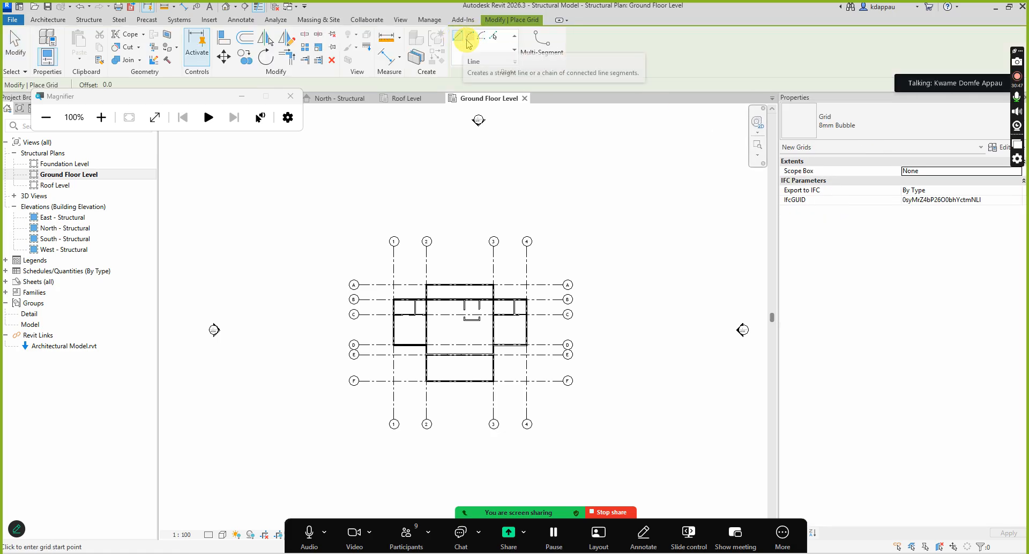
{"action": "left_click", "coordinate": [493, 36]}
{"action": "scroll", "coordinate": [399, 260], "scroll_direction": "up", "scroll_amount": 3}
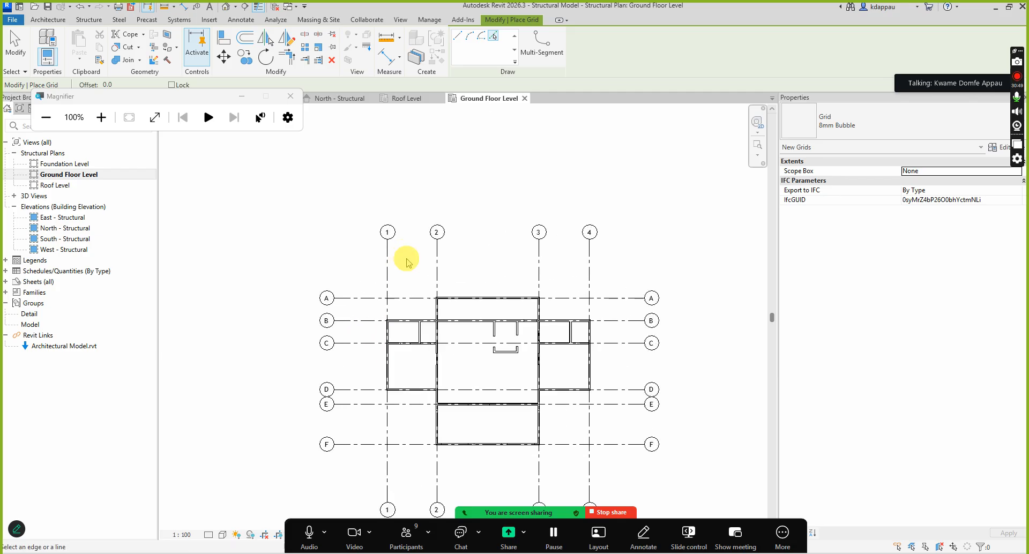
{"action": "left_click", "coordinate": [385, 270]}
{"action": "right_click", "coordinate": [311, 203]}
{"action": "left_click", "coordinate": [314, 206]}
{"action": "right_click", "coordinate": [307, 197]}
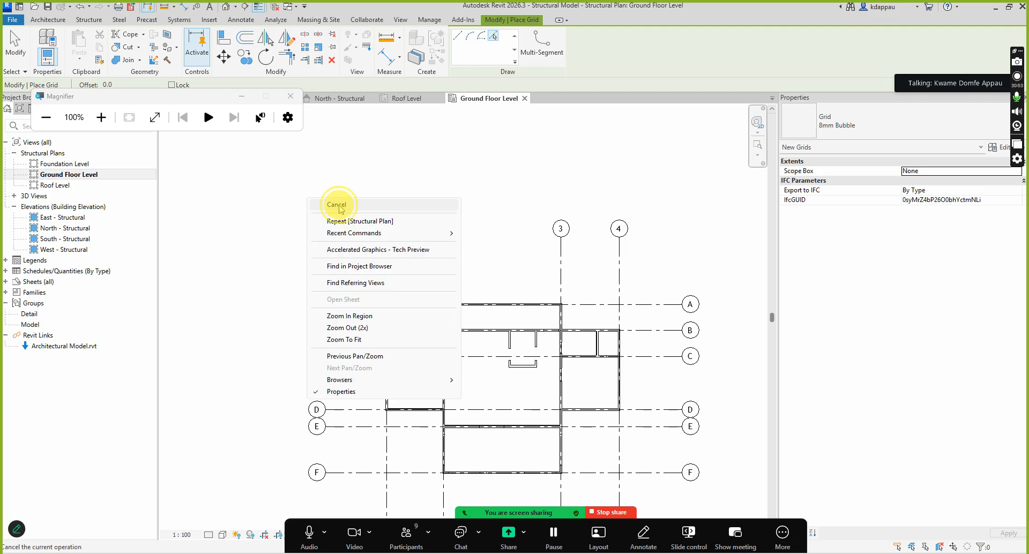
{"action": "left_click", "coordinate": [339, 207]}
Select the new grid 1 and show its bubble at the lower end, beyond grid F
{"action": "scroll", "coordinate": [420, 270], "scroll_direction": "down", "scroll_amount": 2}
{"action": "left_click", "coordinate": [415, 284]}
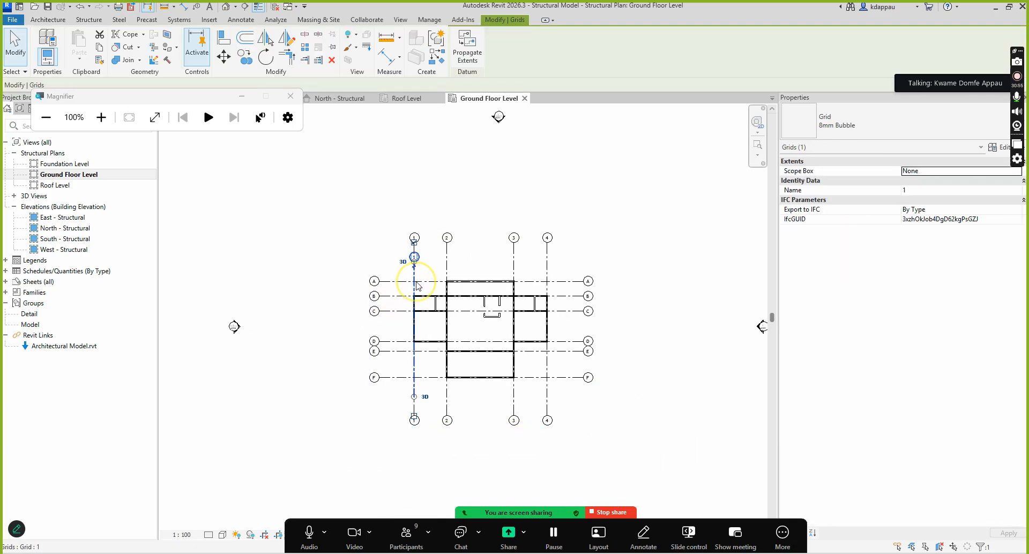
{"action": "scroll", "coordinate": [413, 410], "scroll_direction": "up", "scroll_amount": 2}
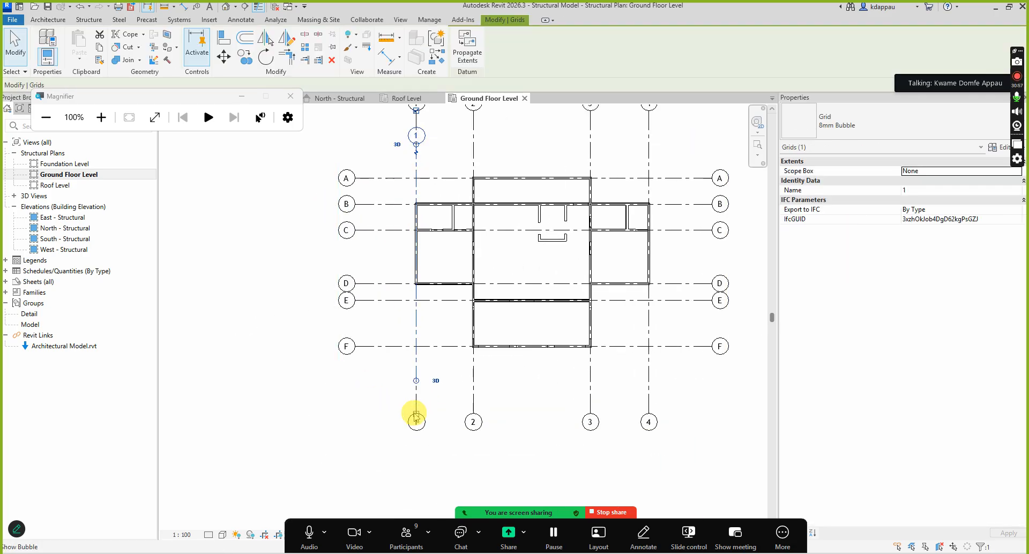
{"action": "left_click", "coordinate": [416, 415]}
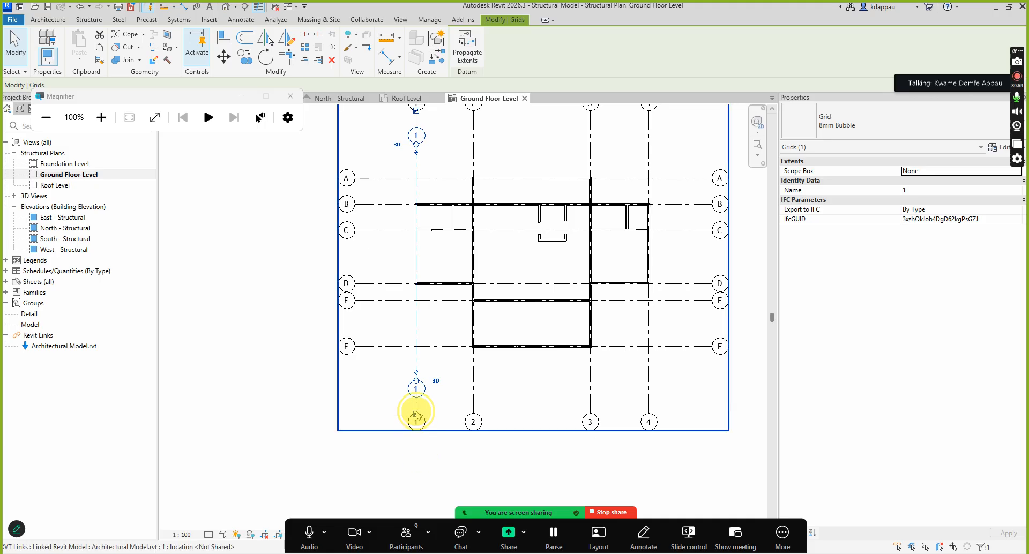
{"action": "scroll", "coordinate": [414, 410], "scroll_direction": "up", "scroll_amount": 4}
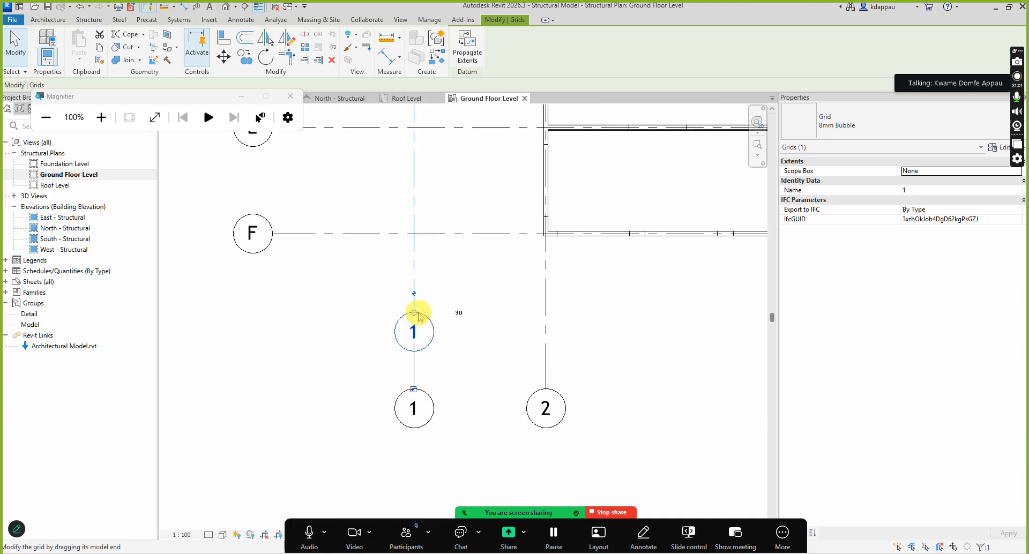
Extend both ends of grid 1 past the linked model's grid 1 bubbles and clear the selection
{"action": "left_click_drag", "start_coordinate": [414, 316], "coordinate": [415, 461]}
{"action": "scroll", "coordinate": [416, 460], "scroll_direction": "down", "scroll_amount": 2}
{"action": "scroll", "coordinate": [431, 410], "scroll_direction": "down", "scroll_amount": 2}
{"action": "scroll", "coordinate": [426, 236], "scroll_direction": "up", "scroll_amount": 4}
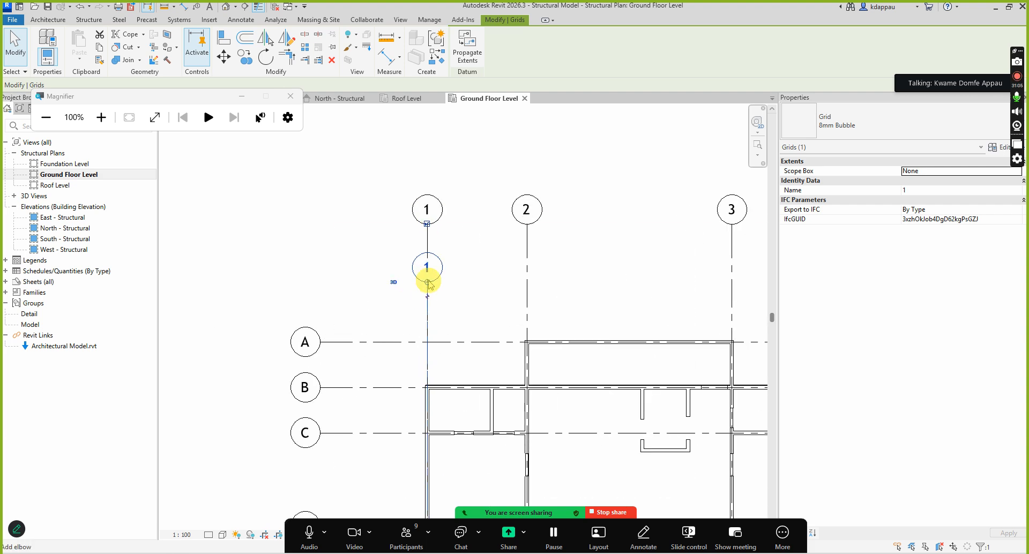
{"action": "left_click_drag", "start_coordinate": [426, 286], "coordinate": [429, 204]}
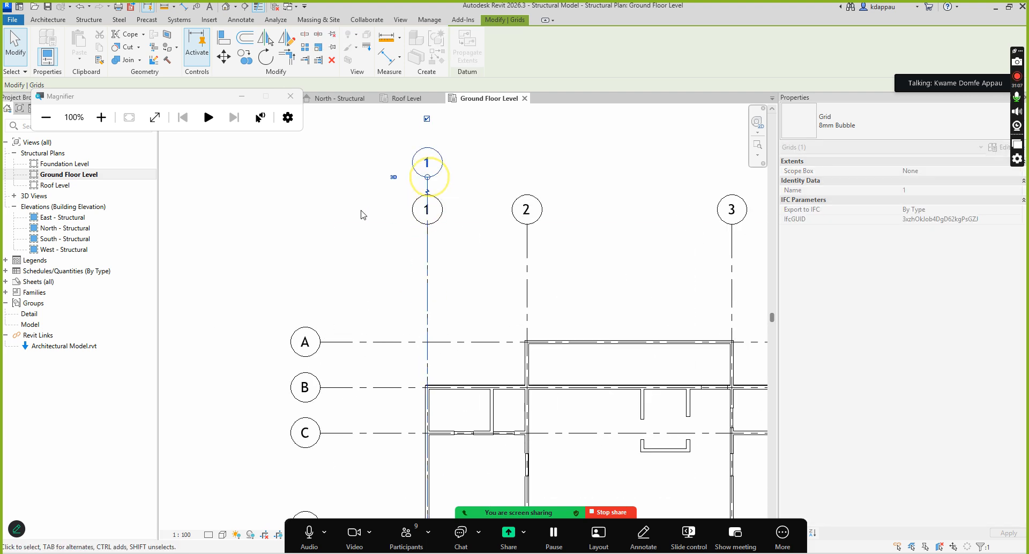
{"action": "left_click", "coordinate": [360, 213]}
Copy grid 1 onto the linked model's grid line 2, with multiple copies enabled
{"action": "scroll", "coordinate": [413, 218], "scroll_direction": "down", "scroll_amount": 4}
{"action": "scroll", "coordinate": [428, 225], "scroll_direction": "up", "scroll_amount": 4}
{"action": "left_click", "coordinate": [450, 299]}
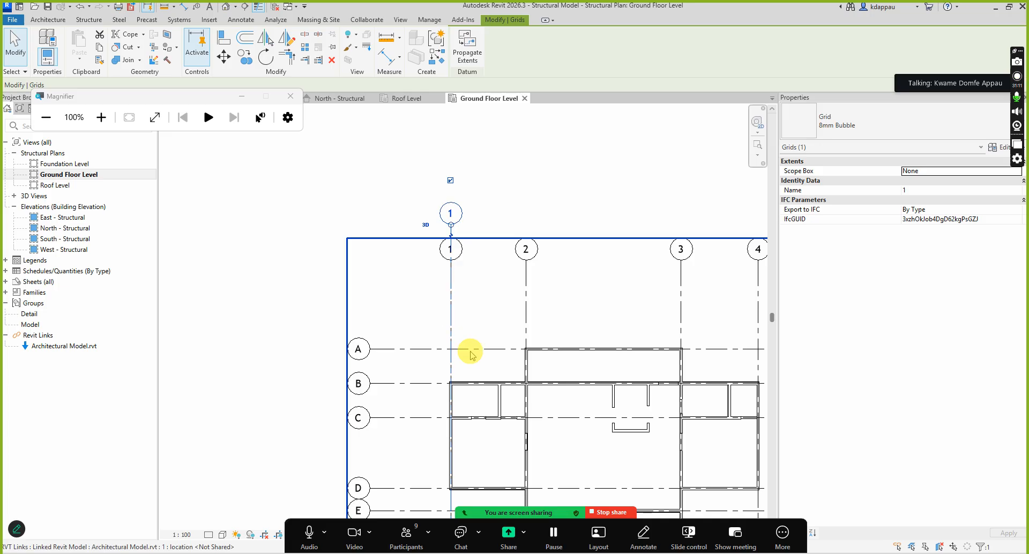
{"action": "key", "text": "c"}
{"action": "key", "text": "o"}
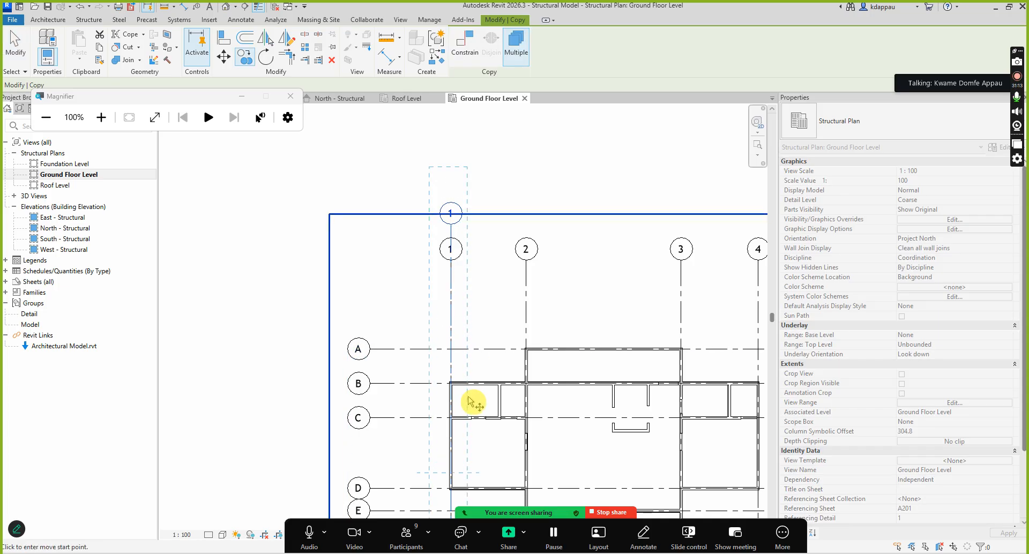
{"action": "scroll", "coordinate": [469, 352], "scroll_direction": "up", "scroll_amount": 3}
{"action": "left_click", "coordinate": [444, 331]}
{"action": "scroll", "coordinate": [505, 340], "scroll_direction": "down", "scroll_amount": 1}
{"action": "scroll", "coordinate": [563, 328], "scroll_direction": "up", "scroll_amount": 5}
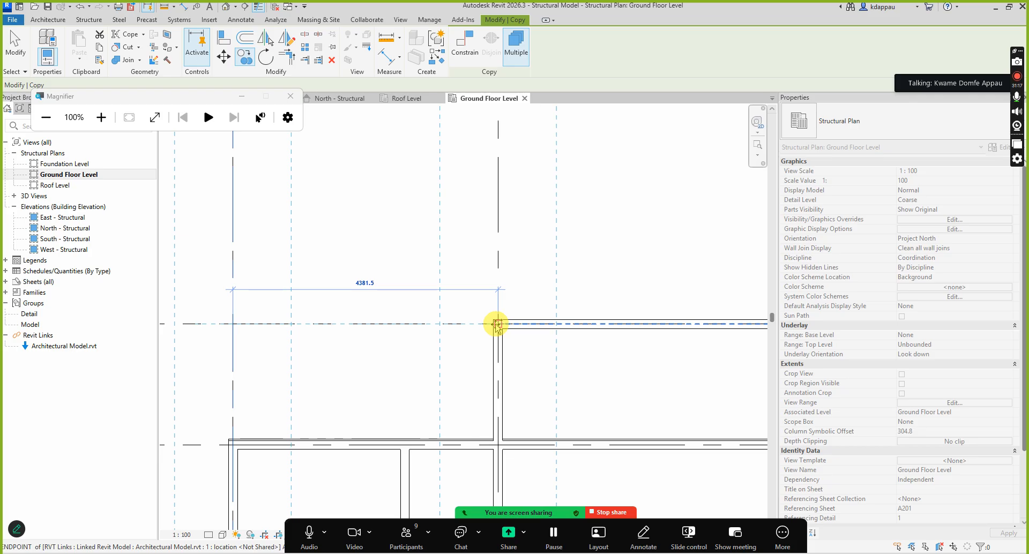
{"action": "scroll", "coordinate": [379, 321], "scroll_direction": "down", "scroll_amount": 5}
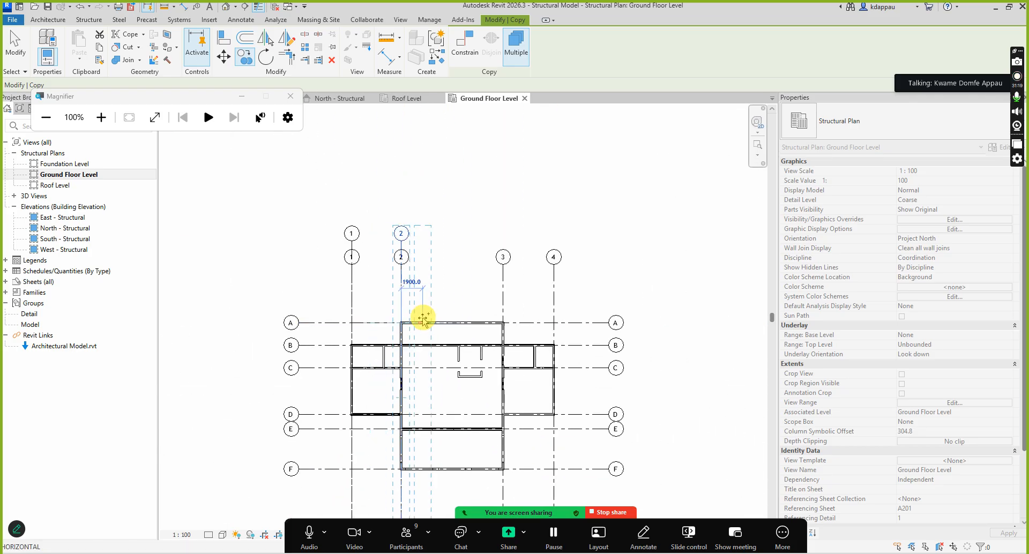
Place further copies of the grid on the linked grid lines 3 and 4, and end the Copy command
{"action": "scroll", "coordinate": [502, 332], "scroll_direction": "up", "scroll_amount": 5}
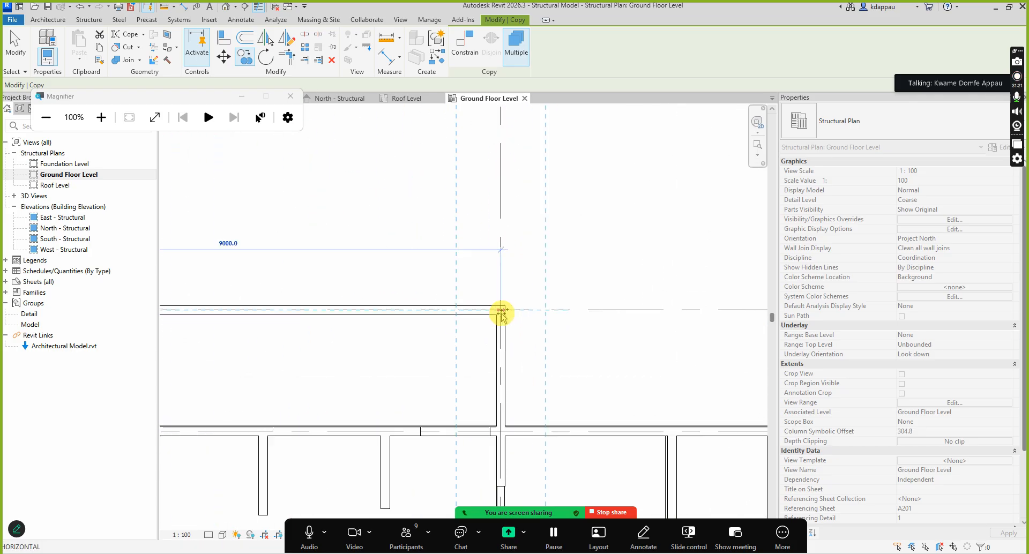
{"action": "left_click", "coordinate": [502, 306]}
{"action": "scroll", "coordinate": [578, 300], "scroll_direction": "down", "scroll_amount": 3}
{"action": "scroll", "coordinate": [593, 303], "scroll_direction": "up", "scroll_amount": 2}
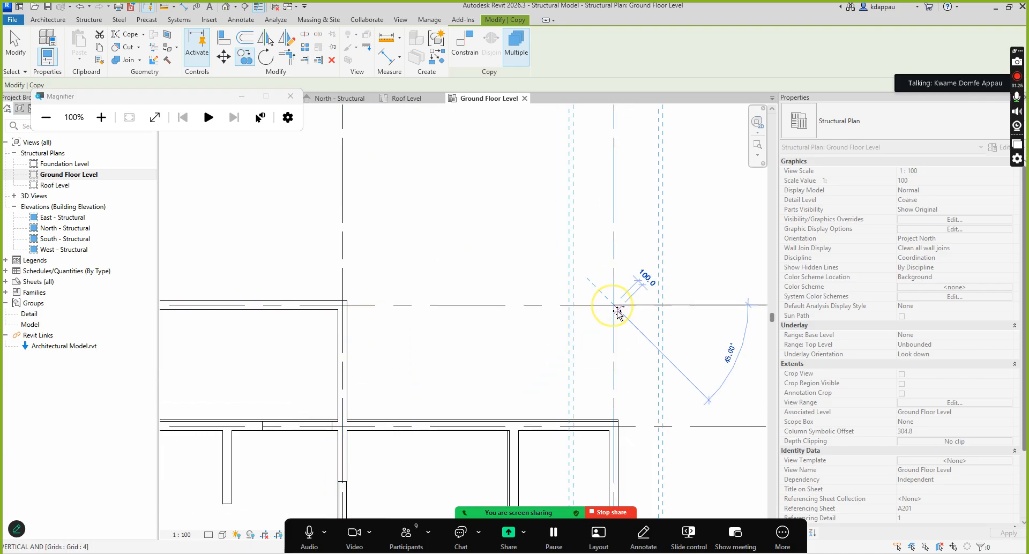
{"action": "scroll", "coordinate": [615, 307], "scroll_direction": "down", "scroll_amount": 6}
{"action": "key", "text": "Escape"}
{"action": "key", "text": "Escape"}
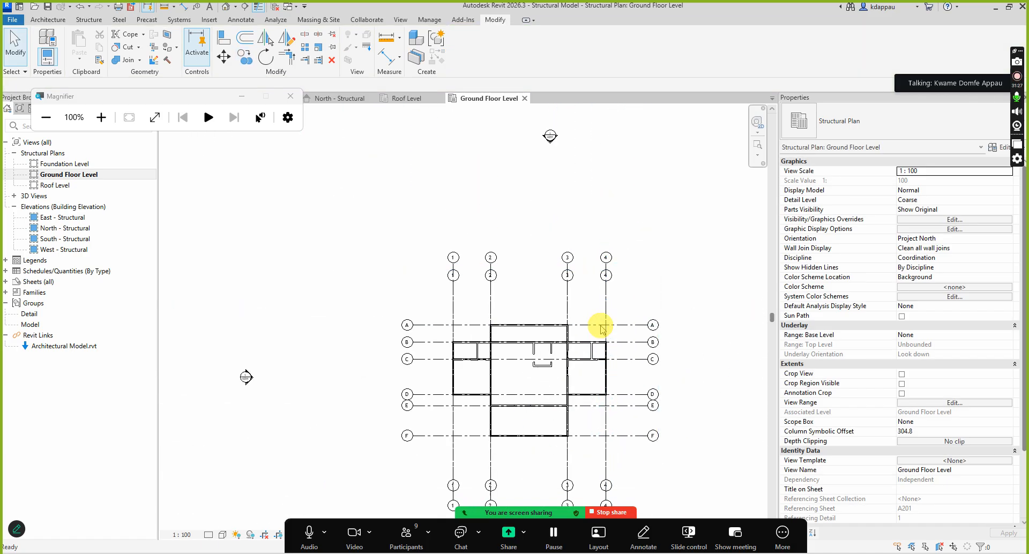
Examine the copied grids 1 to 4 against the linked model's grids on the Ground Floor Level plan
{"action": "scroll", "coordinate": [432, 237], "scroll_direction": "down", "scroll_amount": 1}
{"action": "scroll", "coordinate": [452, 266], "scroll_direction": "up", "scroll_amount": 5}
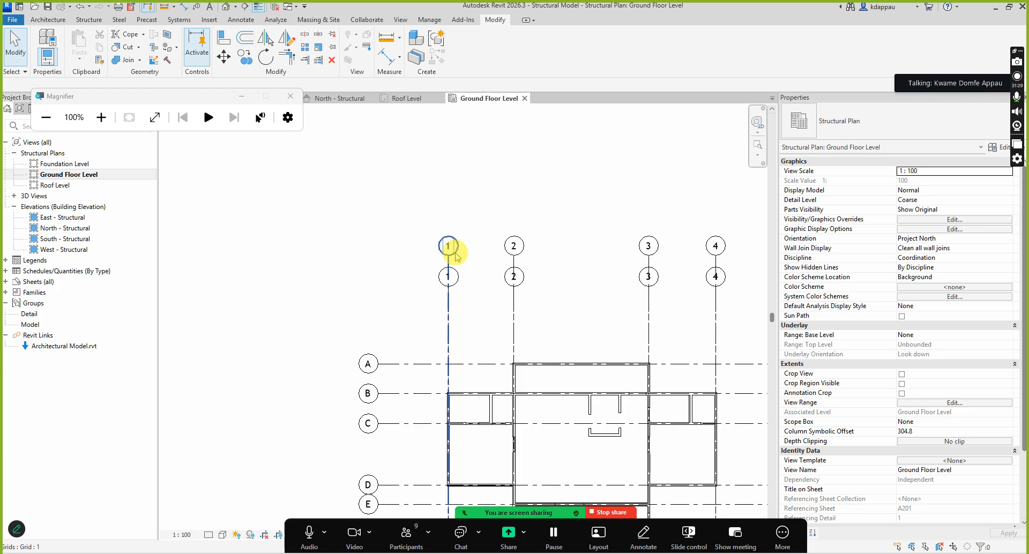
{"action": "scroll", "coordinate": [432, 304], "scroll_direction": "up", "scroll_amount": 2}
{"action": "left_click", "coordinate": [471, 274]}
{"action": "scroll", "coordinate": [458, 326], "scroll_direction": "down", "scroll_amount": 4}
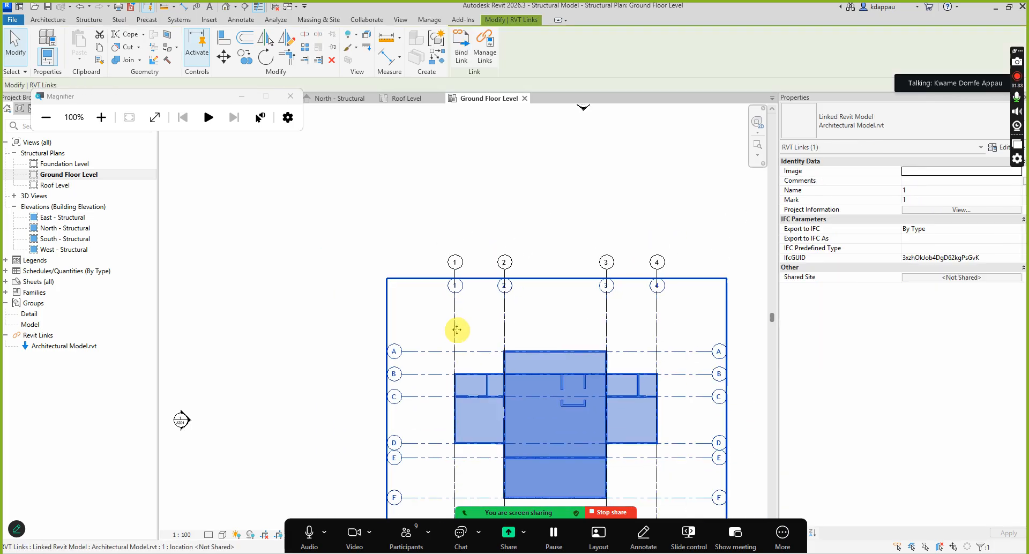
{"action": "left_click", "coordinate": [419, 291]}
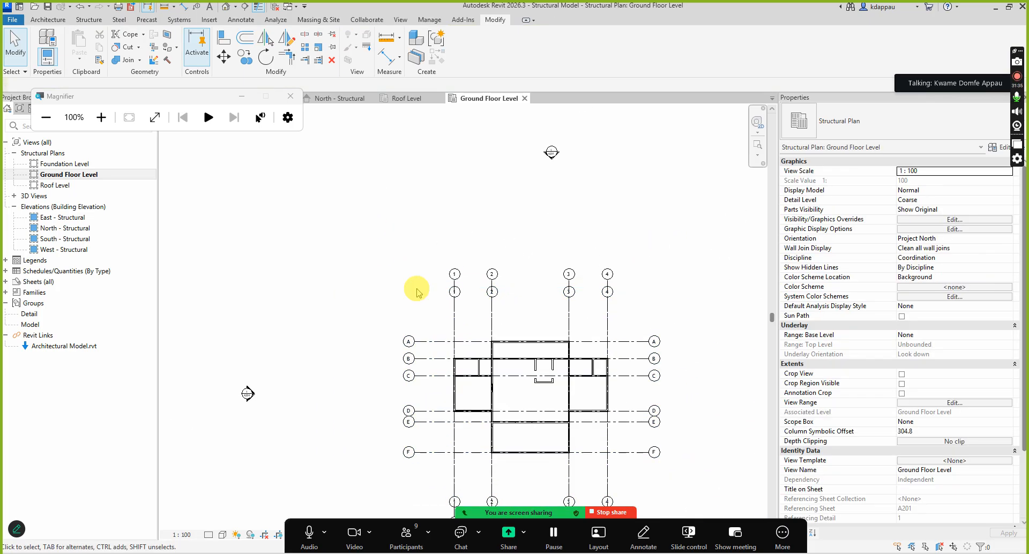
{"action": "scroll", "coordinate": [459, 401], "scroll_direction": "down", "scroll_amount": 1}
{"action": "scroll", "coordinate": [440, 380], "scroll_direction": "up", "scroll_amount": 2}
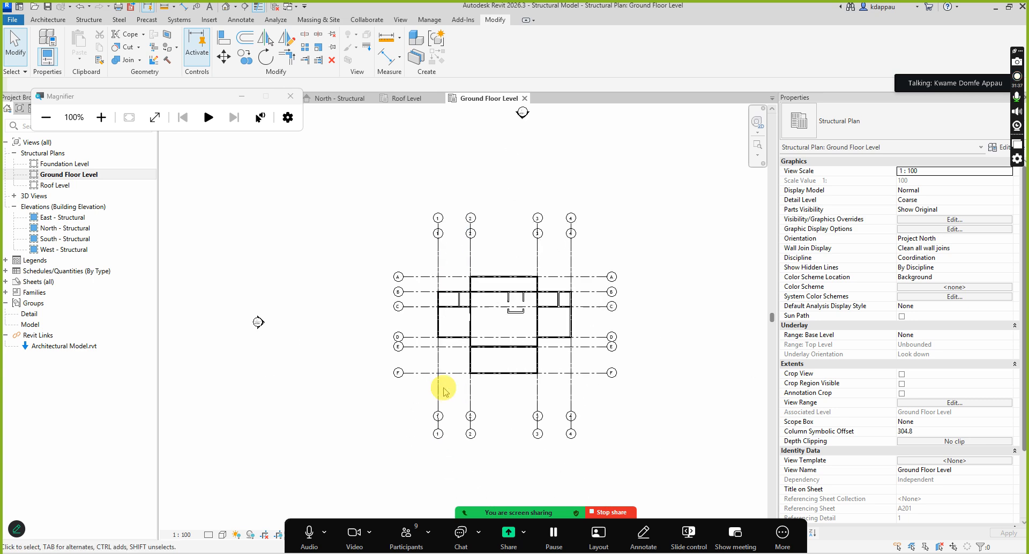
Create a grid by picking the linked model's grid line A with the Grid tool's Pick Lines option, and end the command
{"action": "left_click", "coordinate": [49, 21]}
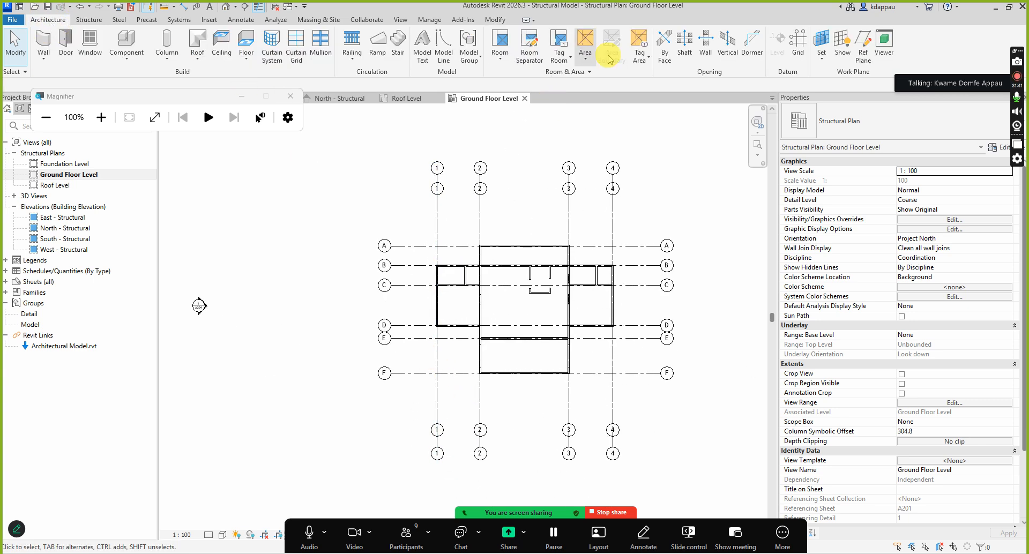
{"action": "left_click", "coordinate": [797, 43]}
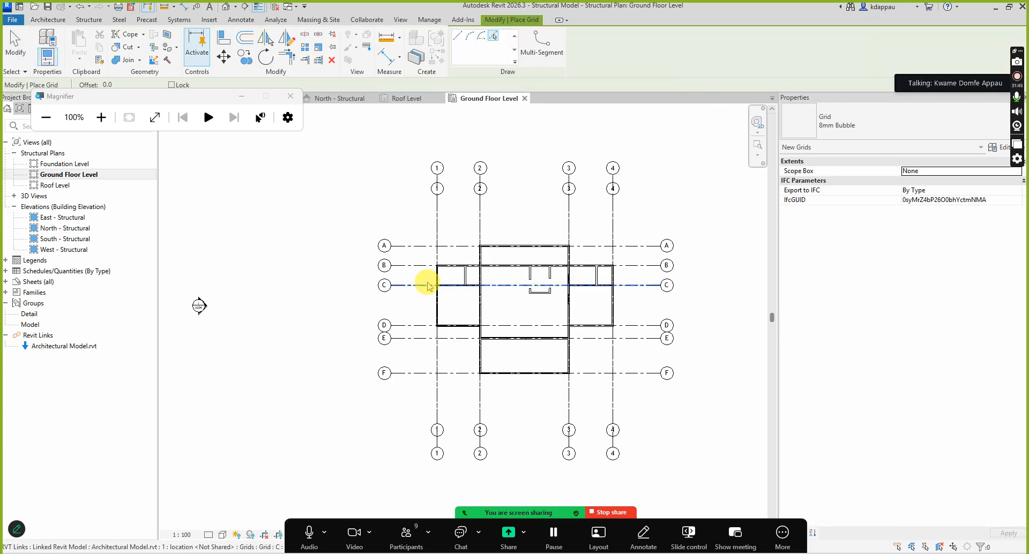
{"action": "scroll", "coordinate": [407, 251], "scroll_direction": "up", "scroll_amount": 4}
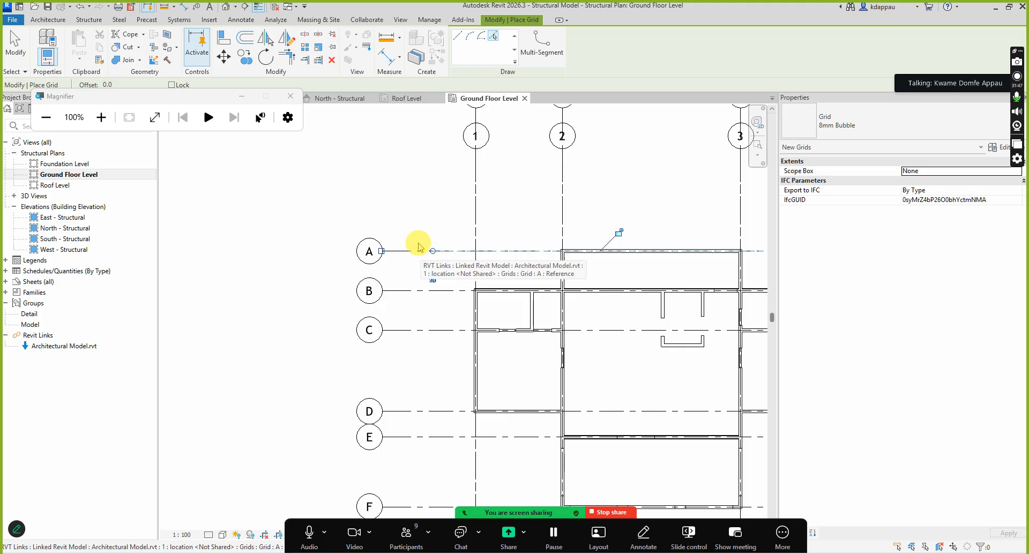
{"action": "right_click", "coordinate": [411, 162]}
{"action": "left_click", "coordinate": [416, 167]}
{"action": "right_click", "coordinate": [413, 162]}
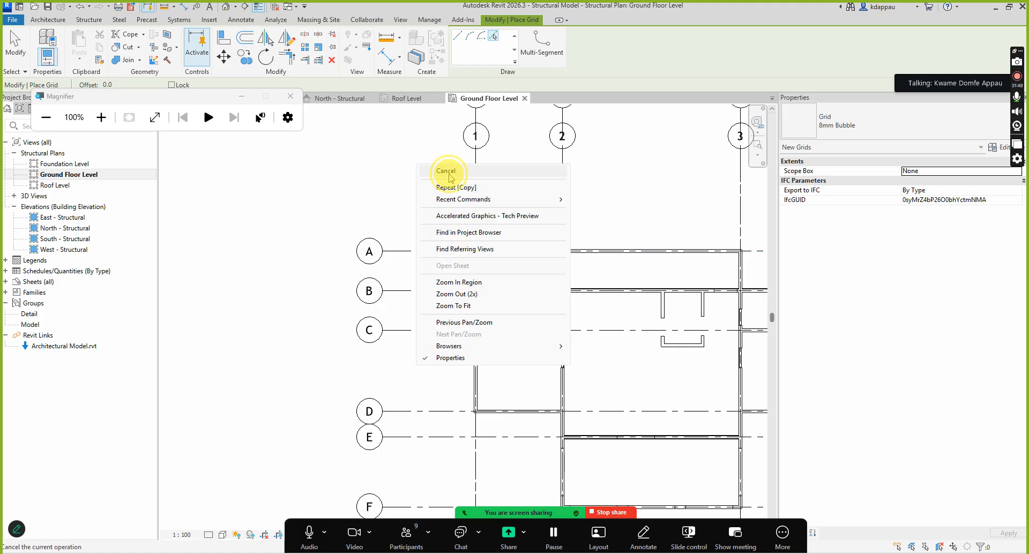
{"action": "left_click", "coordinate": [446, 167]}
Extend both ends of the new horizontal grid past the linked grid A bubbles and show its bubble at the end beyond grid 1
{"action": "left_click", "coordinate": [442, 250]}
{"action": "left_click_drag", "start_coordinate": [432, 251], "coordinate": [324, 251]}
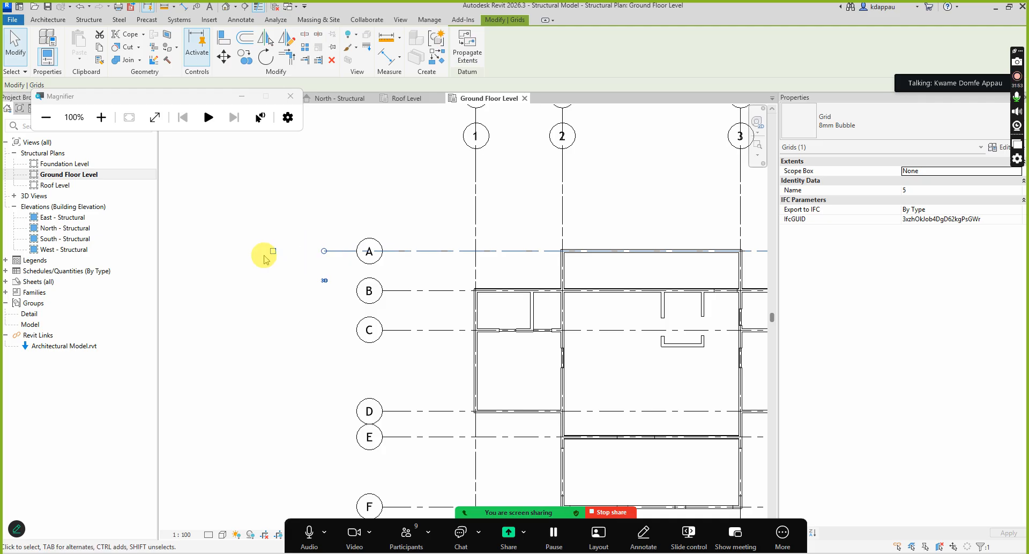
{"action": "scroll", "coordinate": [280, 257], "scroll_direction": "down", "scroll_amount": 4}
{"action": "scroll", "coordinate": [509, 257], "scroll_direction": "up", "scroll_amount": 4}
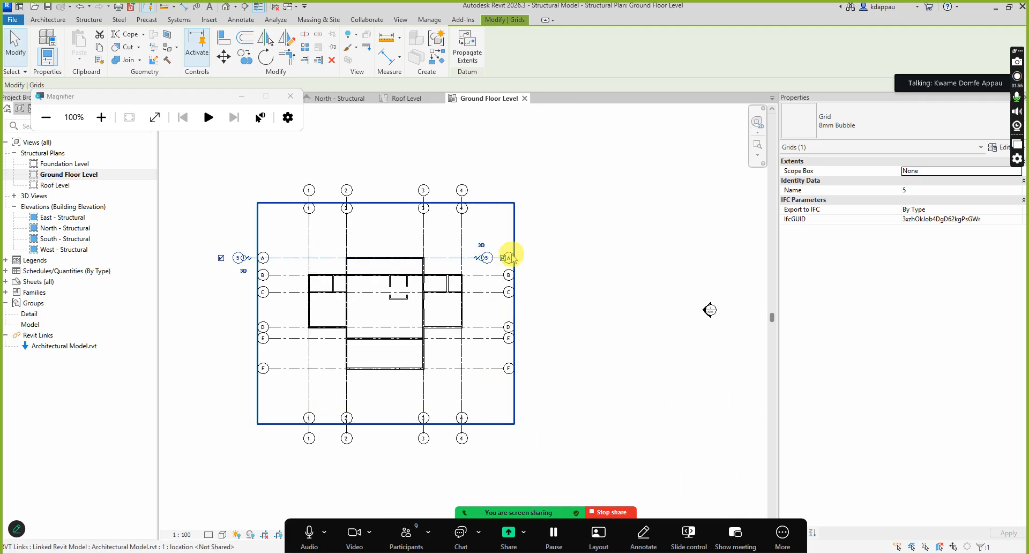
{"action": "left_click_drag", "start_coordinate": [457, 264], "coordinate": [578, 262]}
Rename the new horizontal grid to A and clear the selection
{"action": "scroll", "coordinate": [631, 275], "scroll_direction": "down", "scroll_amount": 4}
{"action": "scroll", "coordinate": [432, 271], "scroll_direction": "up", "scroll_amount": 4}
{"action": "scroll", "coordinate": [457, 274], "scroll_direction": "up", "scroll_amount": 2}
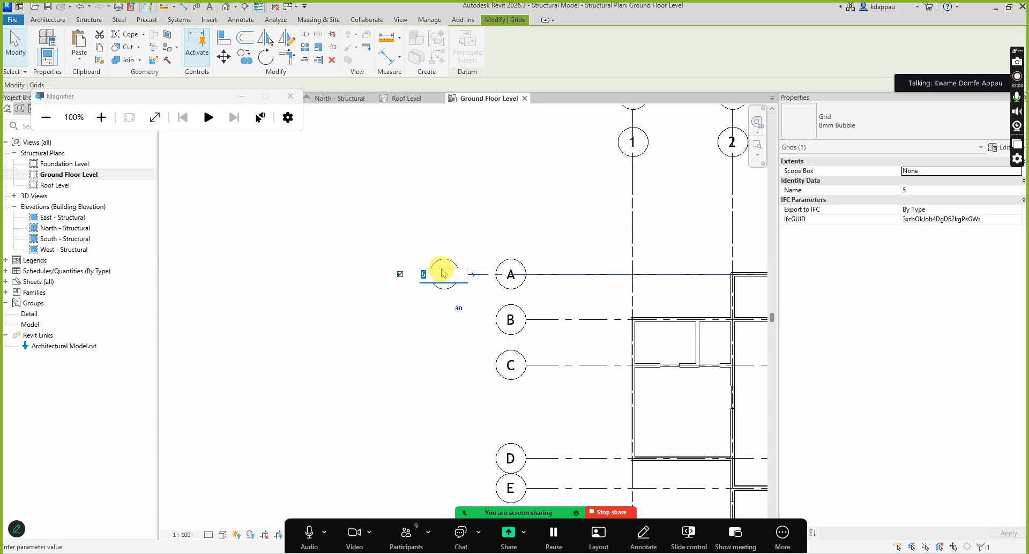
{"action": "left_click", "coordinate": [378, 362]}
{"action": "scroll", "coordinate": [356, 314], "scroll_direction": "down", "scroll_amount": 5}
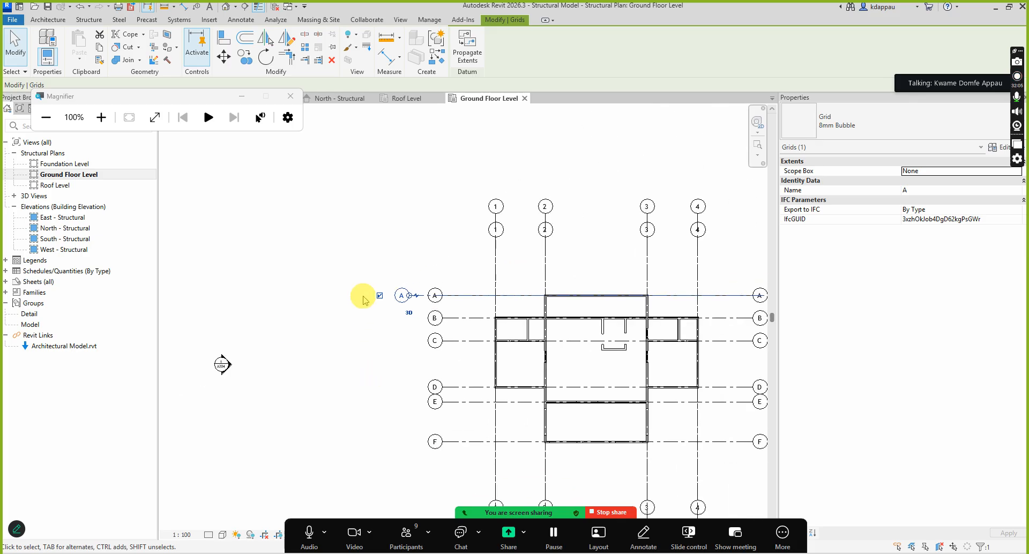
{"action": "left_click", "coordinate": [282, 327]}
Copy grid A onto the linked model's grid lines B and C, using its intersection with grid 1 as the base point
{"action": "scroll", "coordinate": [443, 309], "scroll_direction": "up", "scroll_amount": 3}
{"action": "left_click", "coordinate": [481, 291]}
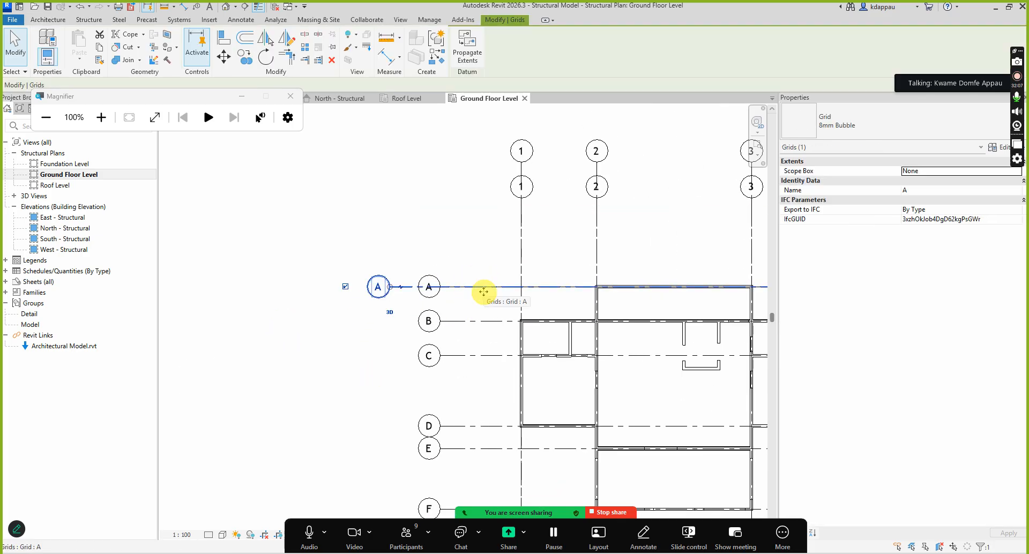
{"action": "key", "text": "c"}
{"action": "key", "text": "o"}
{"action": "scroll", "coordinate": [487, 294], "scroll_direction": "up", "scroll_amount": 5}
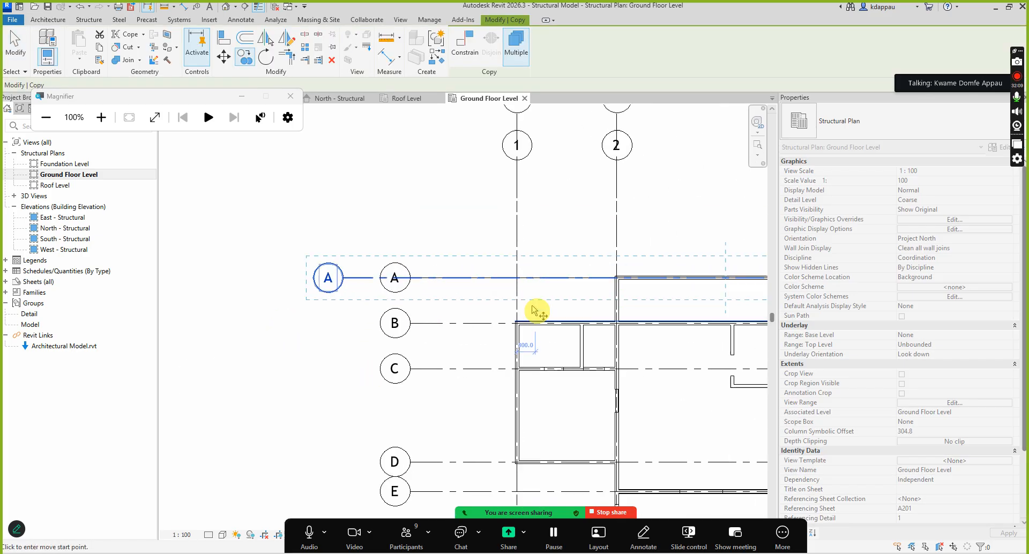
{"action": "left_click", "coordinate": [507, 239]}
{"action": "scroll", "coordinate": [497, 313], "scroll_direction": "down", "scroll_amount": 3}
{"action": "scroll", "coordinate": [498, 299], "scroll_direction": "up", "scroll_amount": 4}
{"action": "scroll", "coordinate": [488, 231], "scroll_direction": "down", "scroll_amount": 3}
{"action": "scroll", "coordinate": [496, 343], "scroll_direction": "up", "scroll_amount": 4}
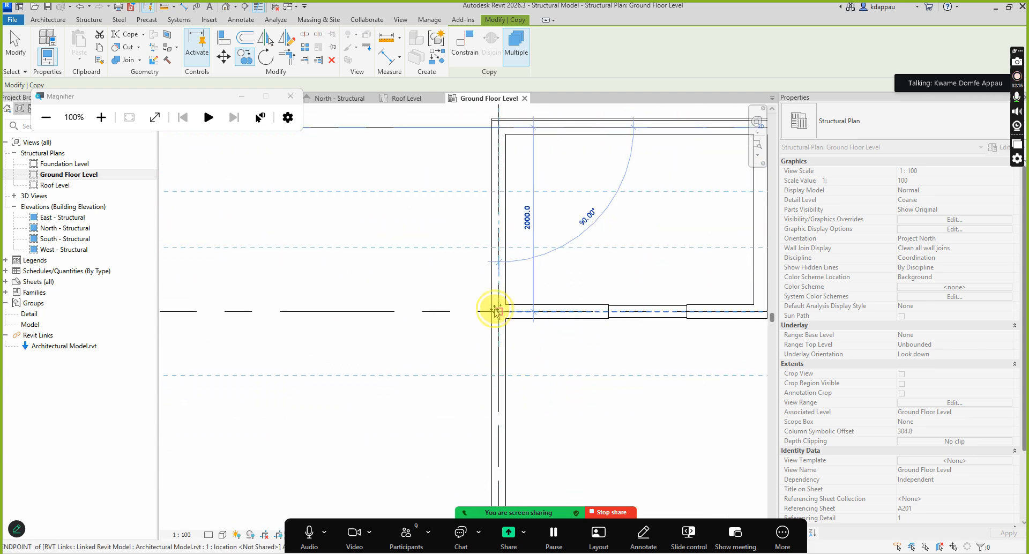
Place further copies of the grid on the linked grid lines D, E and F, and end the Copy command
{"action": "scroll", "coordinate": [497, 300], "scroll_direction": "down", "scroll_amount": 3}
{"action": "scroll", "coordinate": [482, 441], "scroll_direction": "up", "scroll_amount": 4}
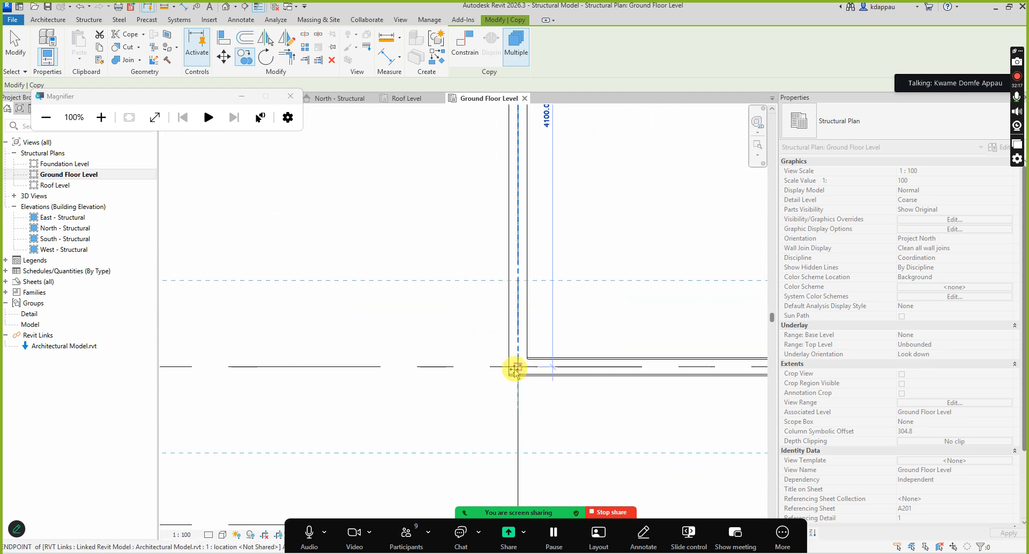
{"action": "scroll", "coordinate": [509, 295], "scroll_direction": "down", "scroll_amount": 3}
{"action": "scroll", "coordinate": [513, 371], "scroll_direction": "up", "scroll_amount": 4}
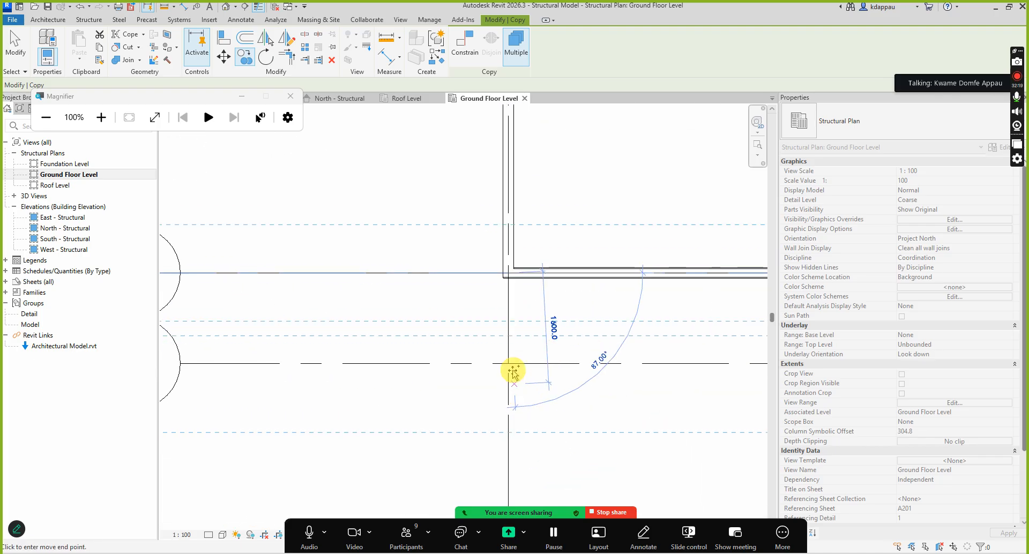
{"action": "scroll", "coordinate": [511, 370], "scroll_direction": "down", "scroll_amount": 5}
{"action": "scroll", "coordinate": [469, 408], "scroll_direction": "up", "scroll_amount": 5}
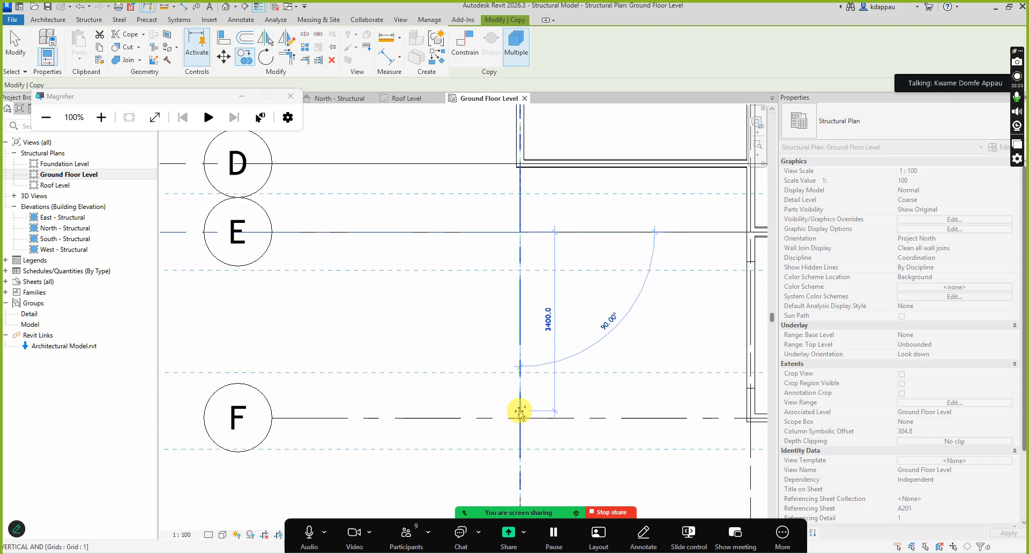
{"action": "left_click", "coordinate": [520, 417]}
{"action": "key", "text": "Escape"}
{"action": "key", "text": "Escape"}
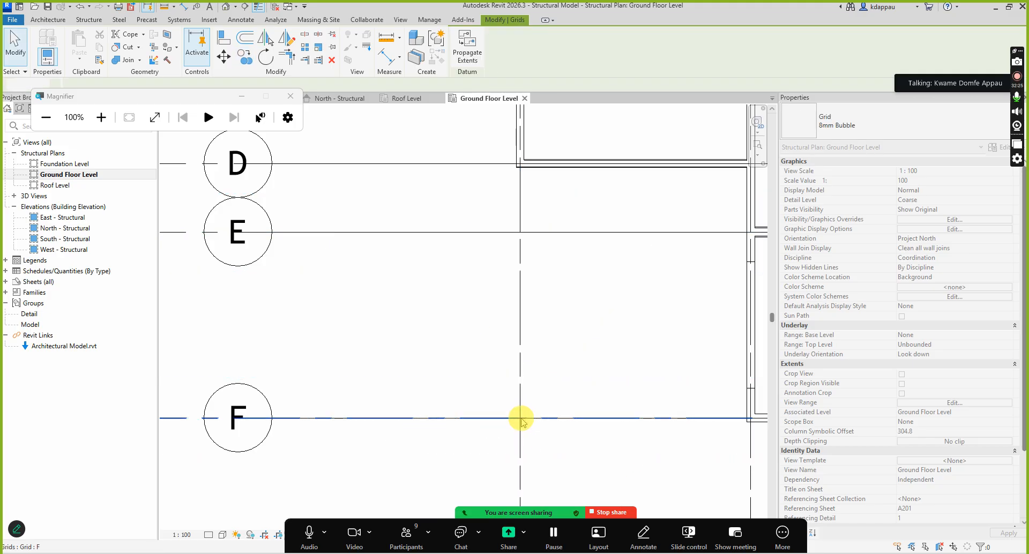
{"action": "scroll", "coordinate": [531, 385], "scroll_direction": "down", "scroll_amount": 6}
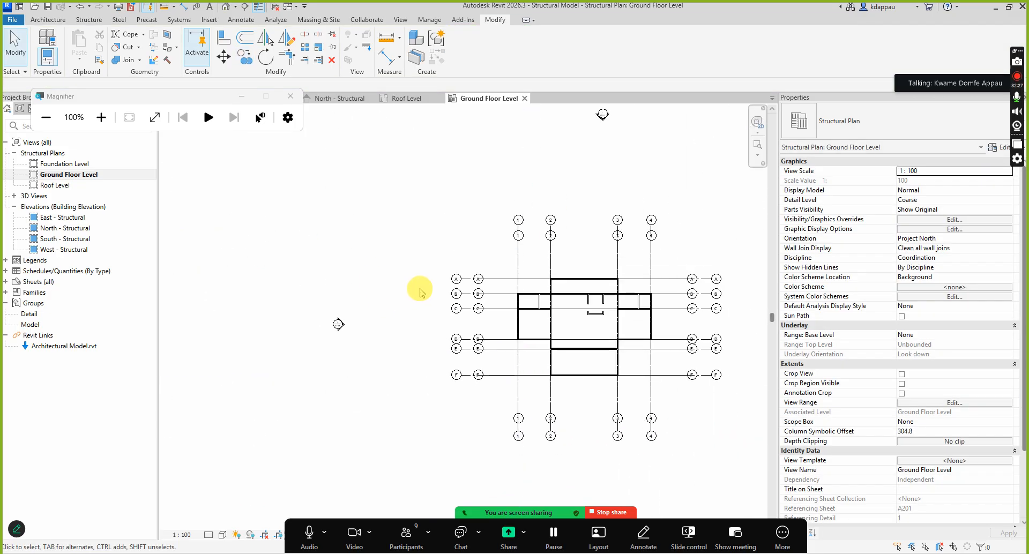
Review the completed grids on the plan, and open the North - Structural elevation to examine its level lines
{"action": "scroll", "coordinate": [472, 297], "scroll_direction": "up", "scroll_amount": 2}
{"action": "scroll", "coordinate": [459, 423], "scroll_direction": "down", "scroll_amount": 3}
{"action": "scroll", "coordinate": [528, 266], "scroll_direction": "up", "scroll_amount": 3}
{"action": "scroll", "coordinate": [473, 309], "scroll_direction": "down", "scroll_amount": 2}
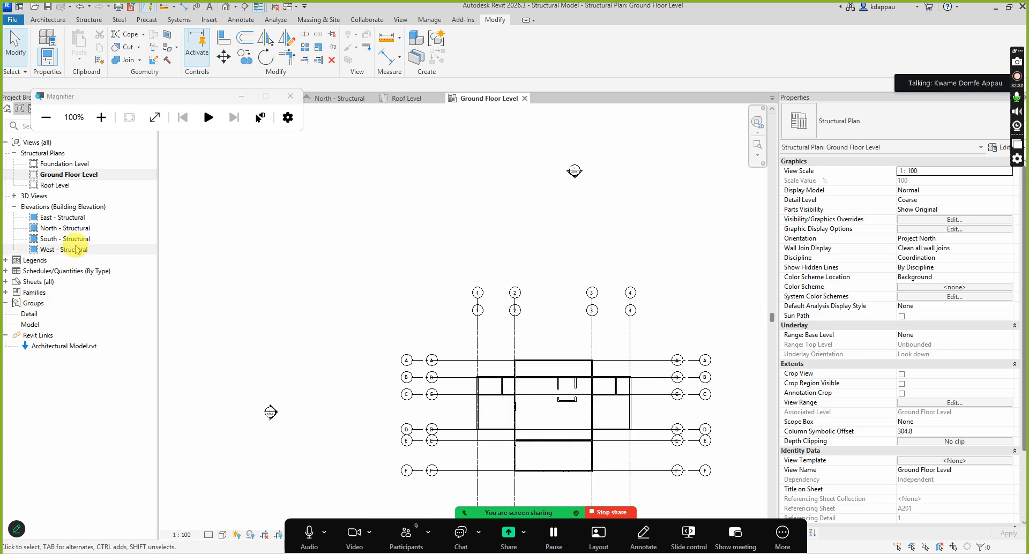
{"action": "left_click", "coordinate": [57, 229]}
{"action": "double_click", "coordinate": [57, 228]}
{"action": "scroll", "coordinate": [414, 317], "scroll_direction": "down", "scroll_amount": 3}
{"action": "scroll", "coordinate": [414, 306], "scroll_direction": "up", "scroll_amount": 3}
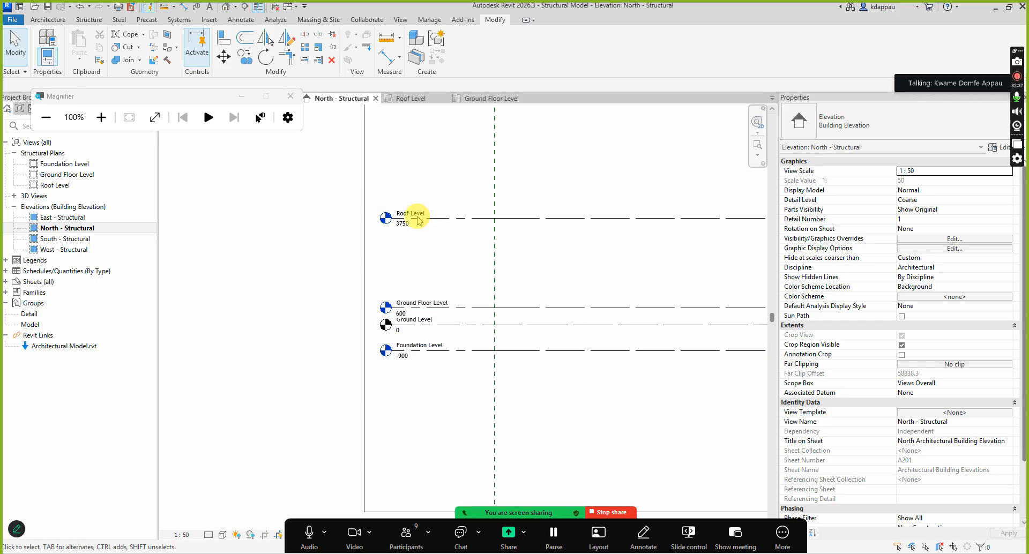
{"action": "scroll", "coordinate": [413, 423], "scroll_direction": "down", "scroll_amount": 2}
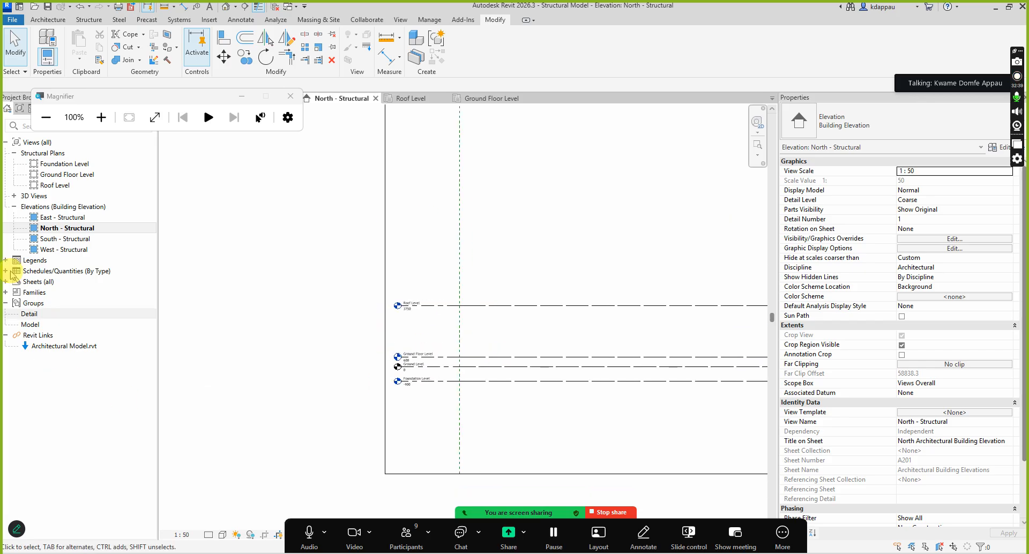
Open the Ground Floor Level structural plan and check the commands available for the linked Architectural Model.rvt
{"action": "double_click", "coordinate": [63, 174]}
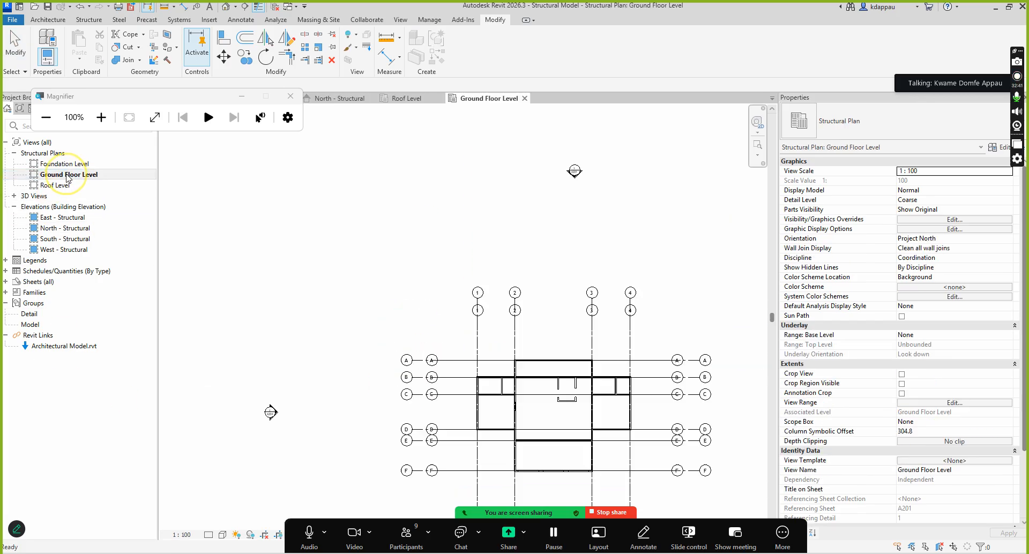
{"action": "scroll", "coordinate": [438, 365], "scroll_direction": "down", "scroll_amount": 3}
{"action": "scroll", "coordinate": [488, 416], "scroll_direction": "up", "scroll_amount": 2}
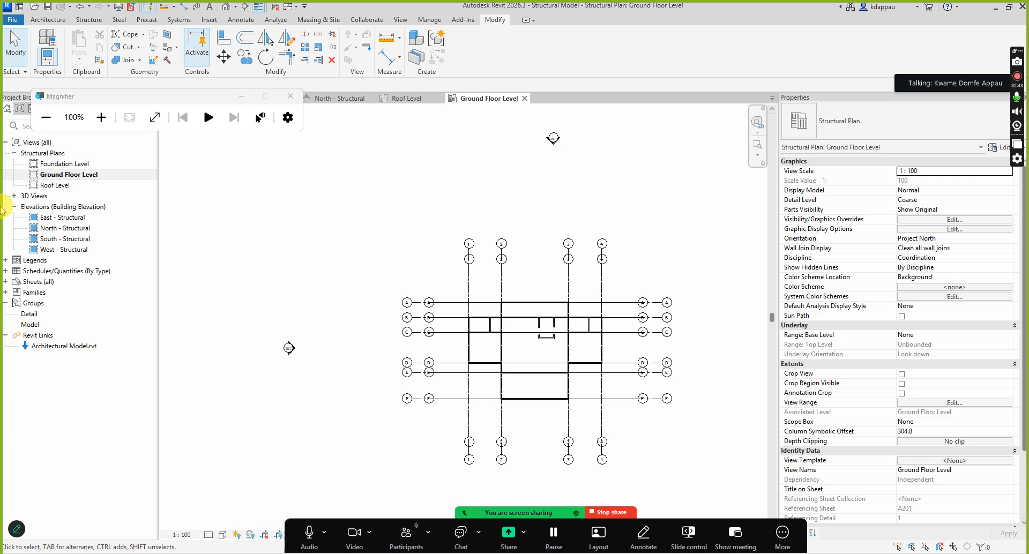
{"action": "left_click", "coordinate": [55, 346]}
{"action": "right_click", "coordinate": [56, 349]}
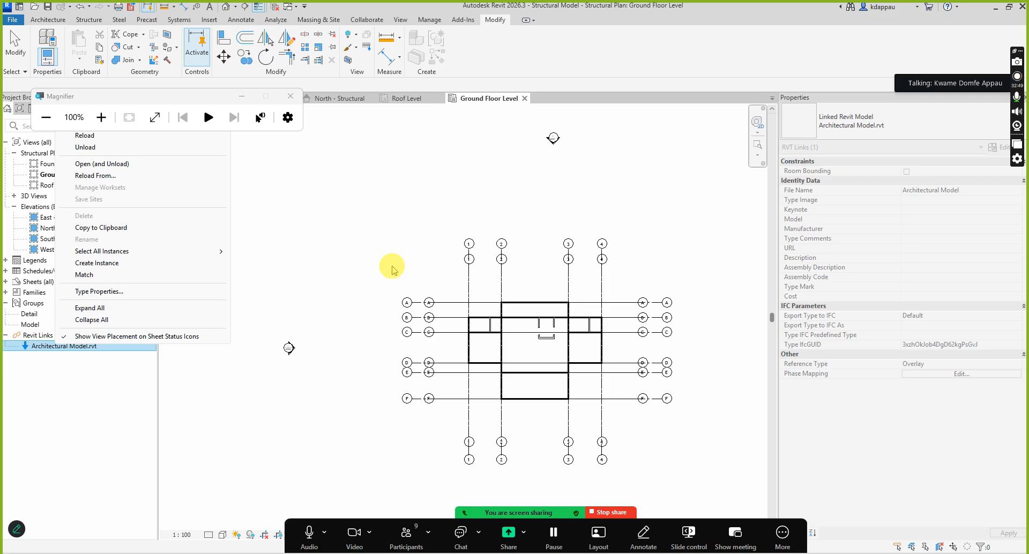
{"action": "left_click", "coordinate": [392, 267]}
{"action": "scroll", "coordinate": [626, 389], "scroll_direction": "up", "scroll_amount": 3}
{"action": "scroll", "coordinate": [510, 365], "scroll_direction": "down", "scroll_amount": 2}
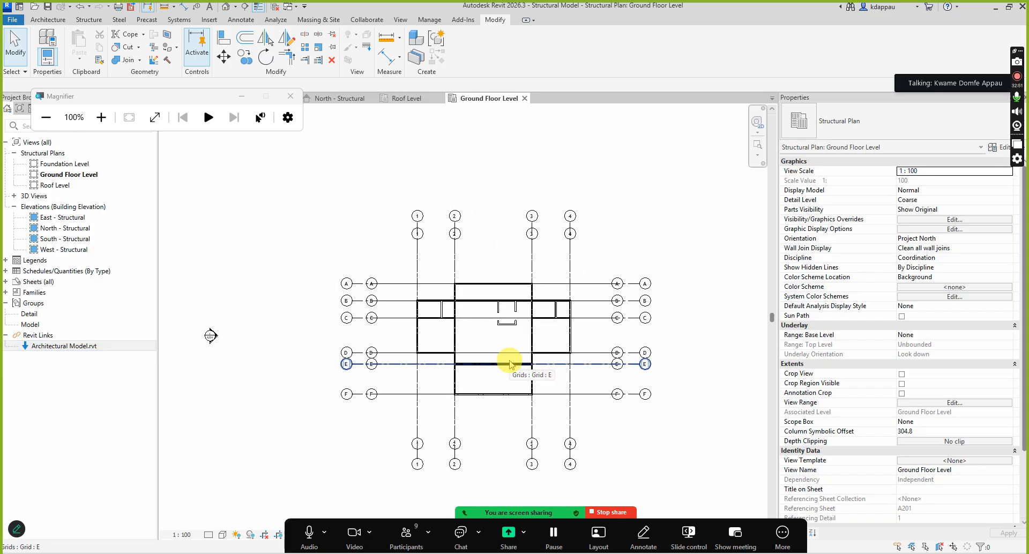
Hide the linked Architectural Model.rvt in the Ground Floor Level plan through its Visibility/Graphic Overrides
{"action": "key", "text": "v"}
{"action": "key", "text": "g"}
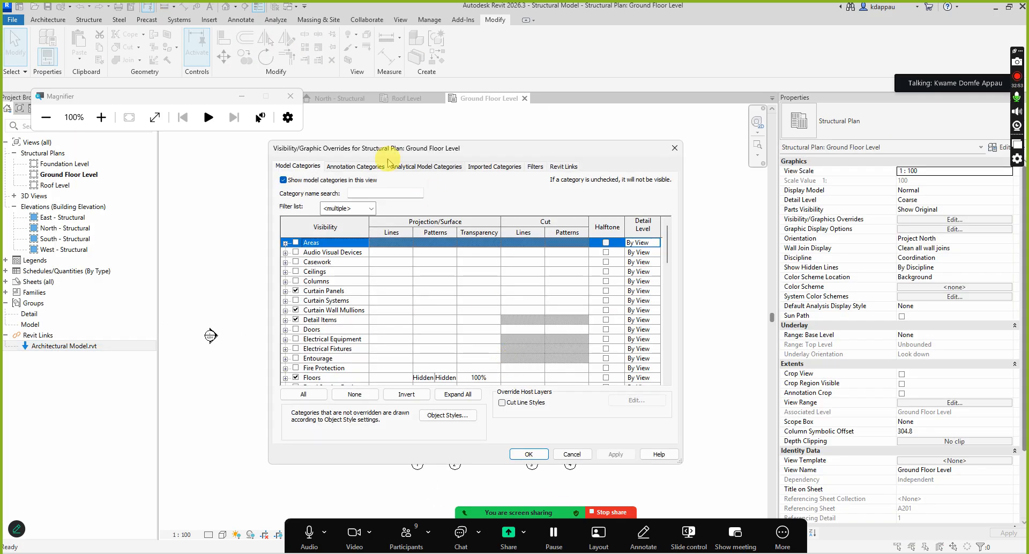
{"action": "left_click", "coordinate": [101, 118]}
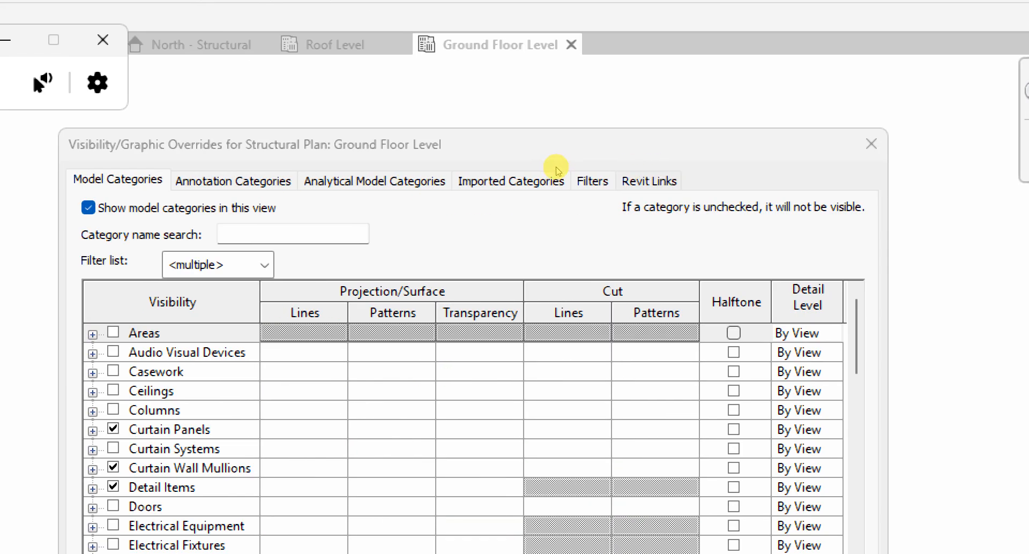
{"action": "left_click", "coordinate": [556, 167]}
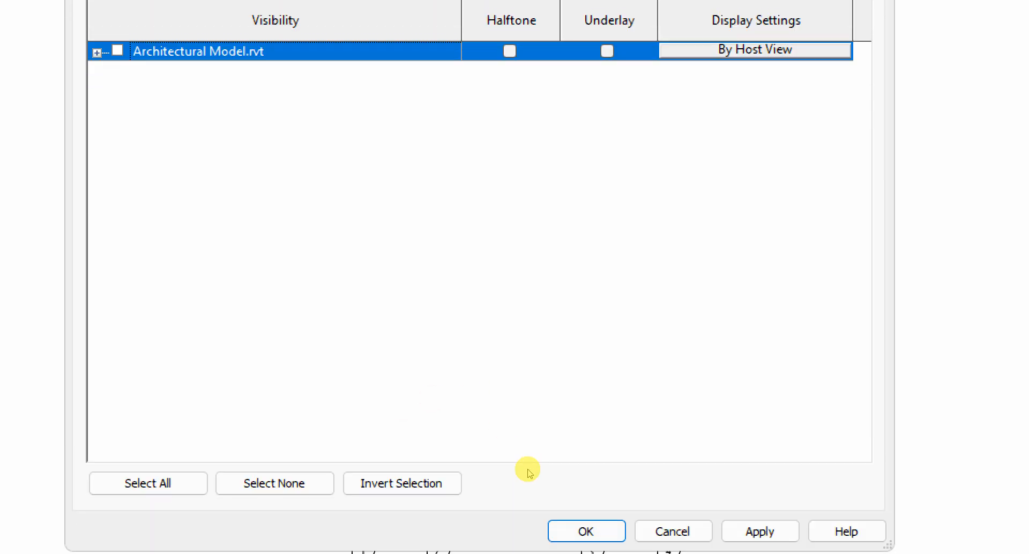
{"action": "left_click", "coordinate": [532, 451]}
{"action": "key", "text": "Return"}
Examine the structural model's own grids 1 to 4 and A to F and the elevation markers around them
{"action": "scroll", "coordinate": [370, 249], "scroll_direction": "down", "scroll_amount": 1}
{"action": "scroll", "coordinate": [416, 284], "scroll_direction": "down", "scroll_amount": 5}
{"action": "scroll", "coordinate": [300, 235], "scroll_direction": "up", "scroll_amount": 2}
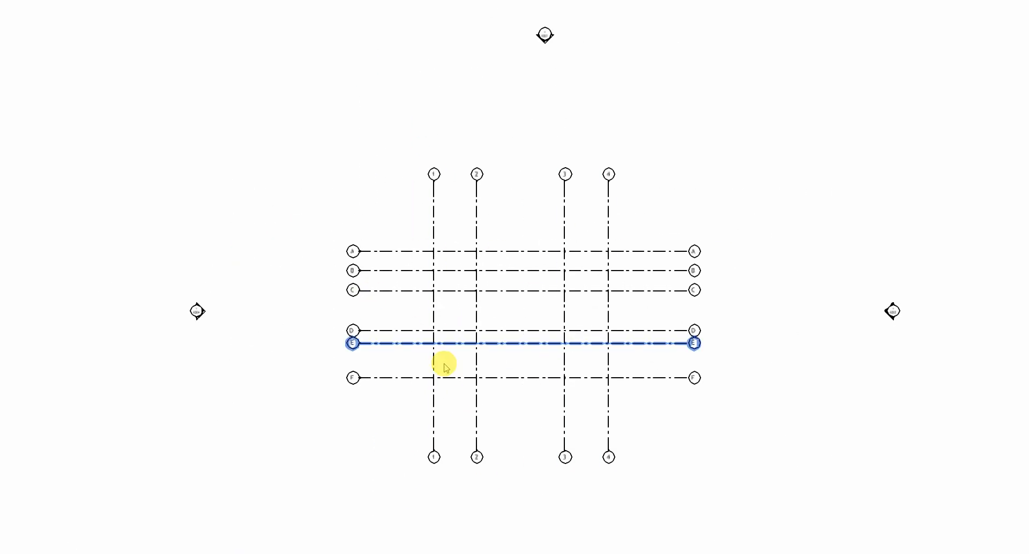
{"action": "scroll", "coordinate": [482, 348], "scroll_direction": "down", "scroll_amount": 4}
{"action": "scroll", "coordinate": [535, 353], "scroll_direction": "up", "scroll_amount": 4}
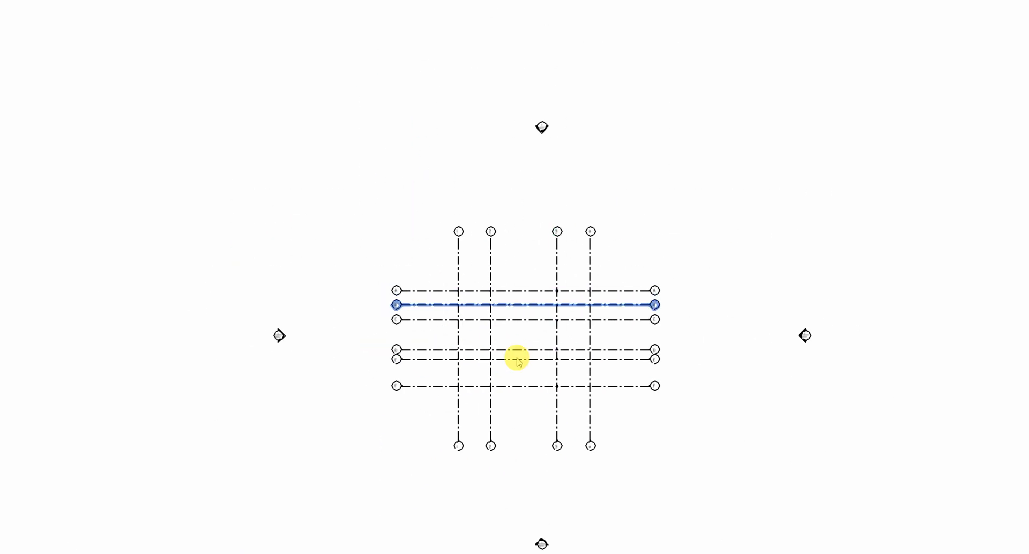
{"action": "scroll", "coordinate": [578, 409], "scroll_direction": "up", "scroll_amount": 2}
{"action": "left_click_drag", "start_coordinate": [623, 429], "coordinate": [384, 293]}
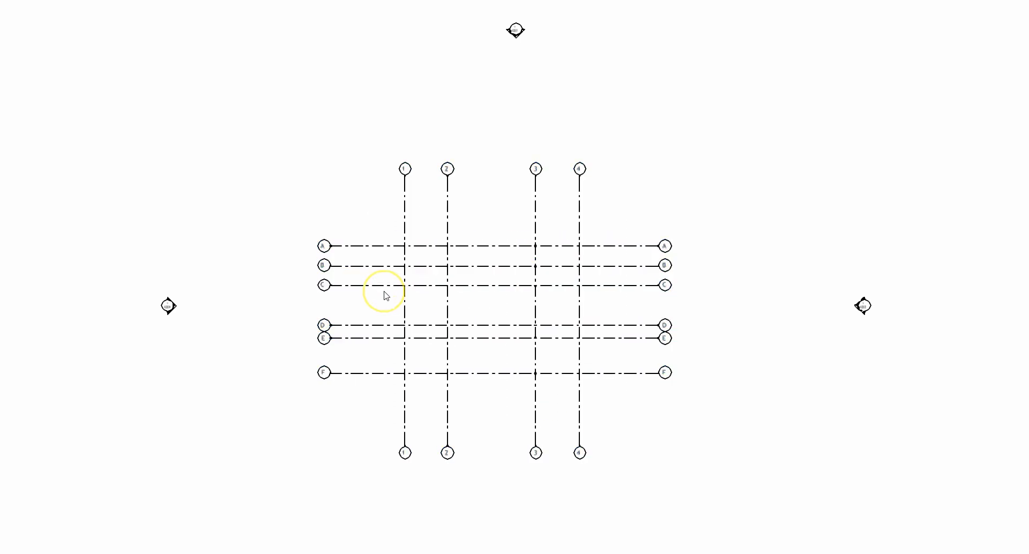
{"action": "scroll", "coordinate": [497, 359], "scroll_direction": "down", "scroll_amount": 2}
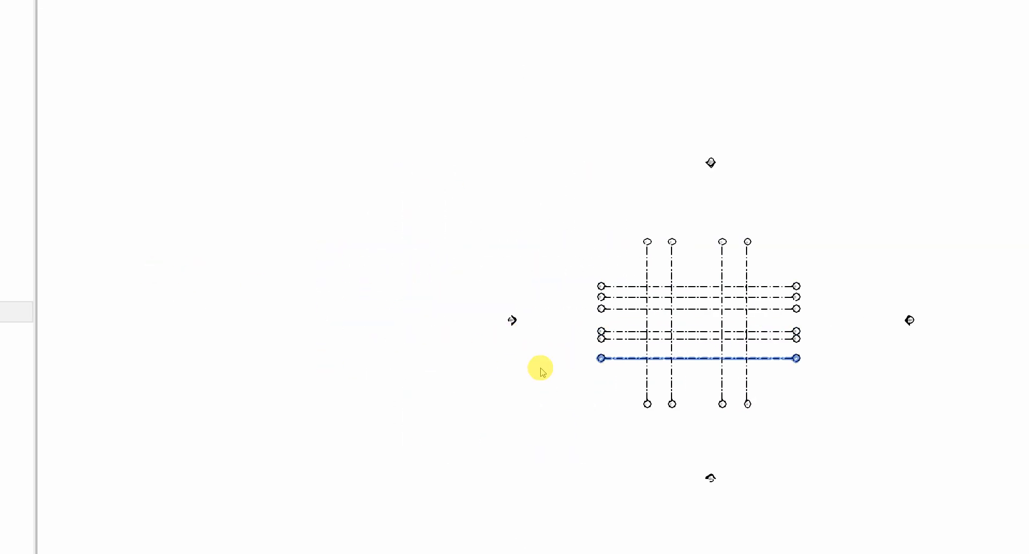
{"action": "scroll", "coordinate": [539, 368], "scroll_direction": "up", "scroll_amount": 1}
{"action": "scroll", "coordinate": [407, 370], "scroll_direction": "down", "scroll_amount": 3}
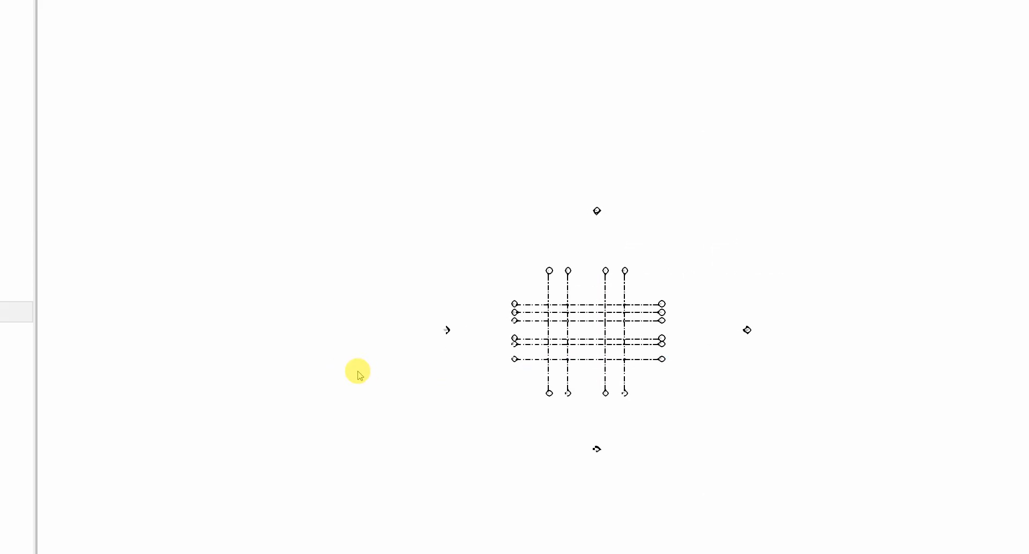
{"action": "scroll", "coordinate": [370, 372], "scroll_direction": "down", "scroll_amount": 3}
{"action": "scroll", "coordinate": [376, 369], "scroll_direction": "up", "scroll_amount": 5}
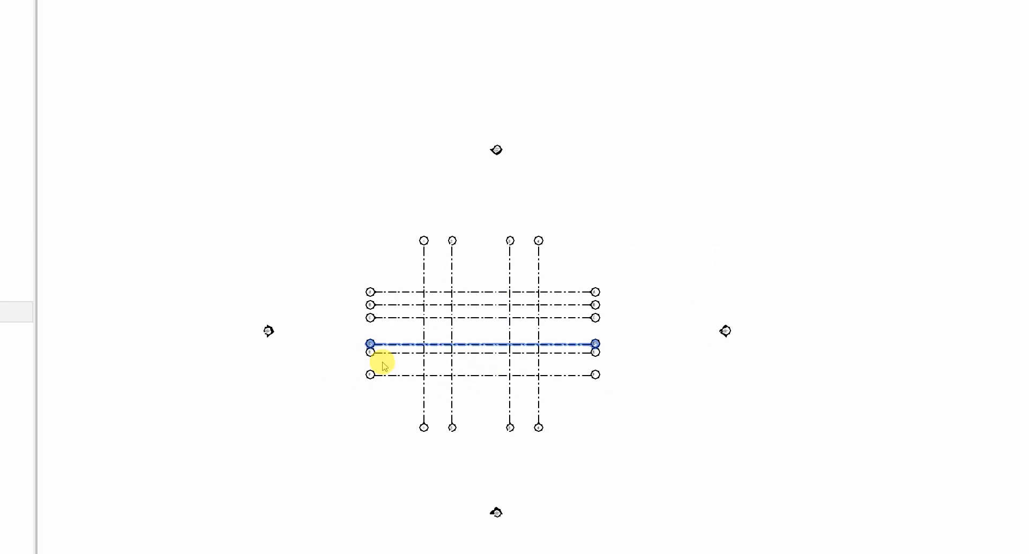
Make the linked Architectural Model.rvt visible again in the Ground Floor Level plan's Visibility/Graphic Overrides, and return the screen magnification to 100%
{"action": "key", "text": "v"}
{"action": "key", "text": "g"}
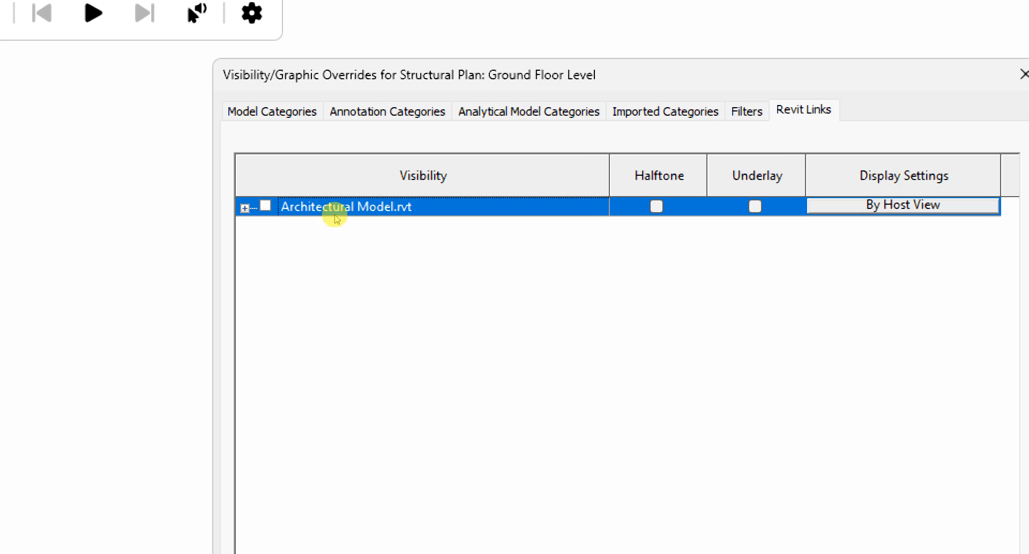
{"action": "left_click", "coordinate": [294, 212]}
{"action": "key", "text": "Return"}
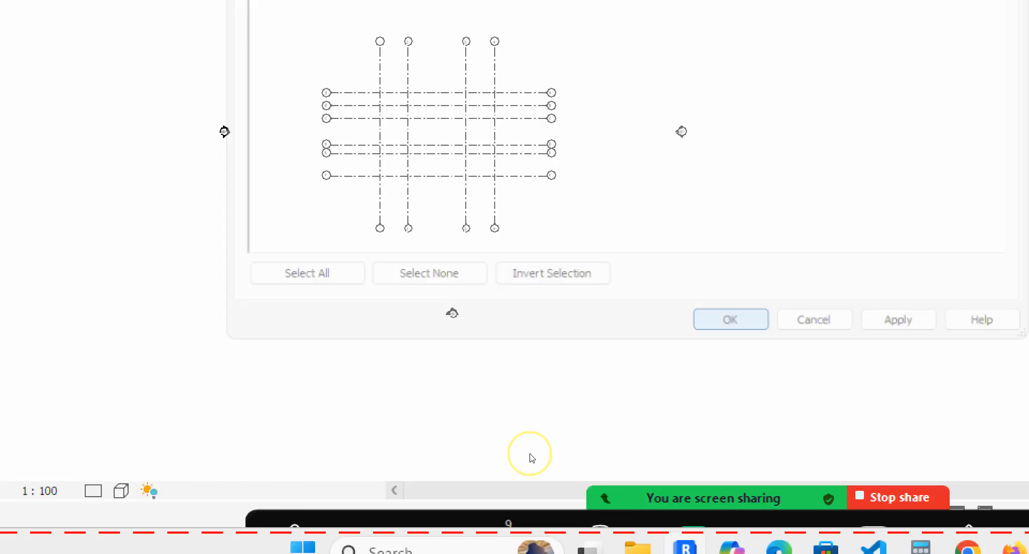
{"action": "scroll", "coordinate": [372, 354], "scroll_direction": "up", "scroll_amount": 4}
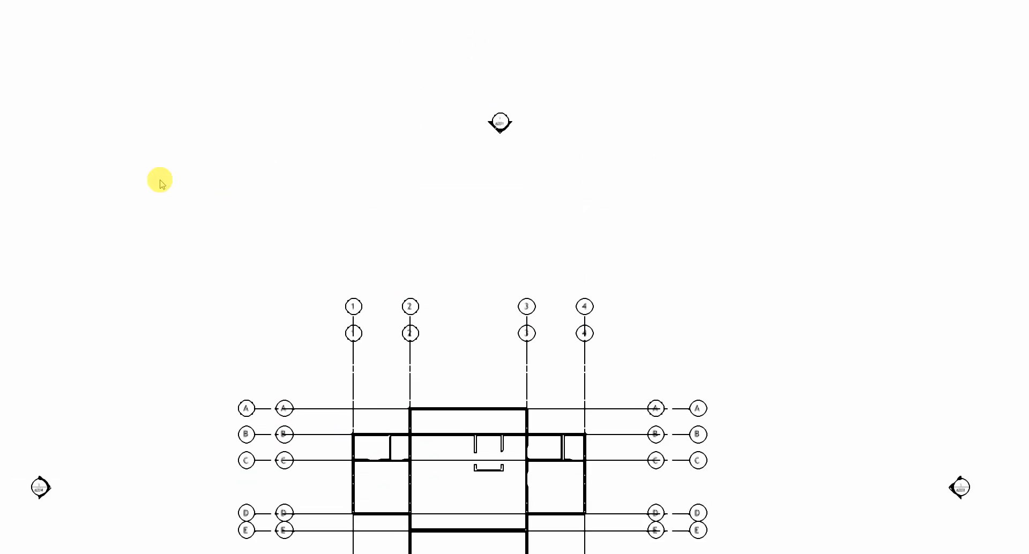
{"action": "key", "text": "super+minus"}
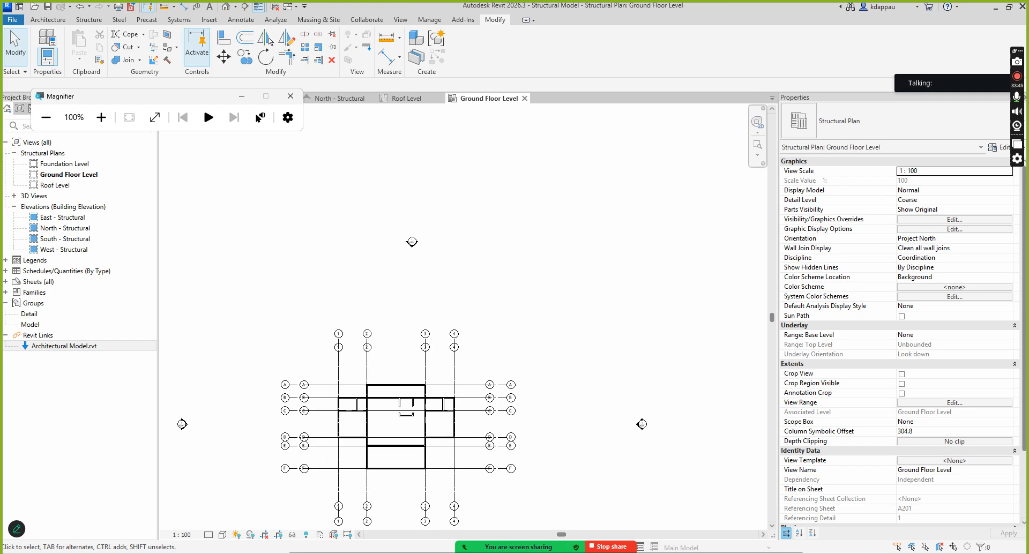
{"action": "scroll", "coordinate": [480, 338], "scroll_direction": "down", "scroll_amount": 2}
{"action": "scroll", "coordinate": [404, 390], "scroll_direction": "up", "scroll_amount": 2}
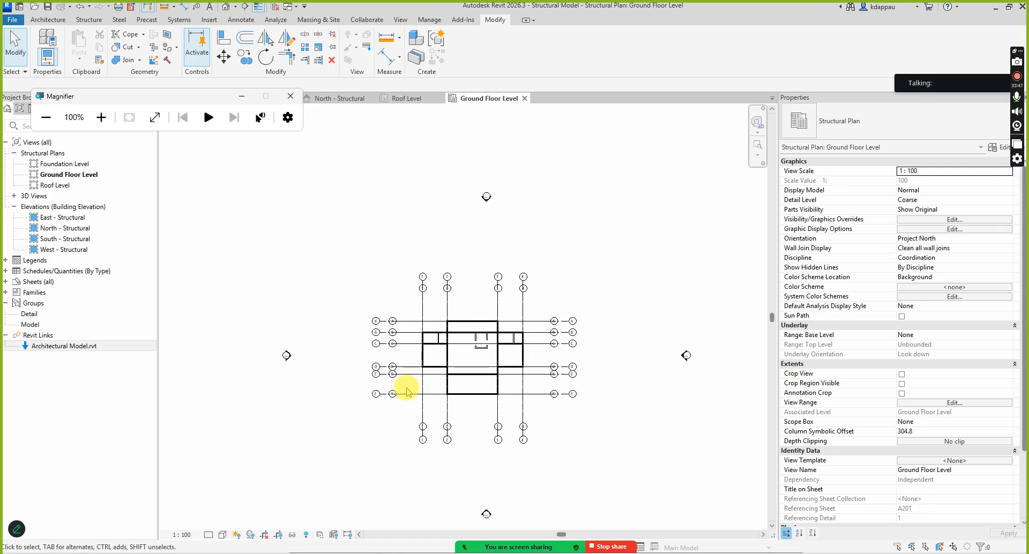
{"action": "scroll", "coordinate": [411, 391], "scroll_direction": "up", "scroll_amount": 1}
{"action": "mouse_move", "coordinate": [471, 533]}
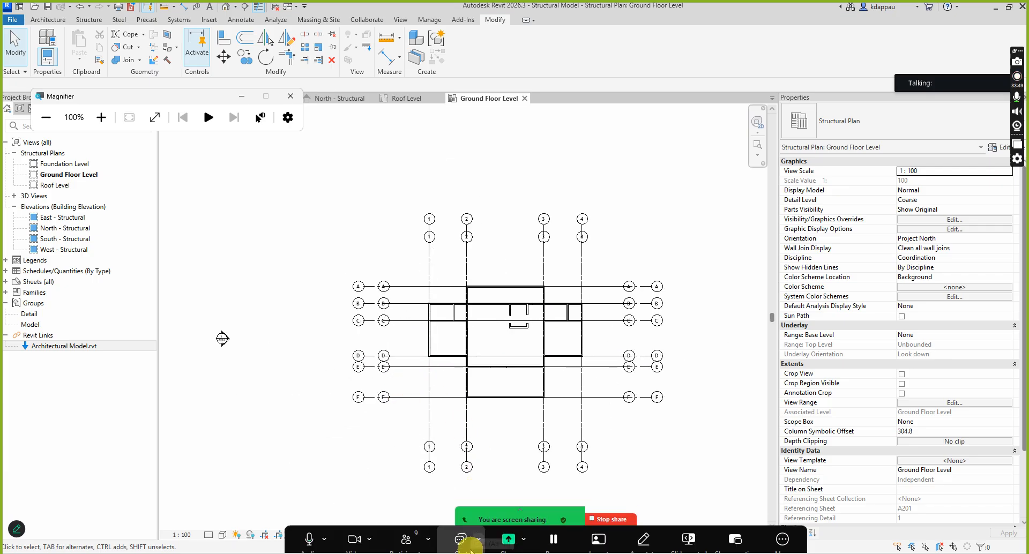
{"action": "left_click", "coordinate": [401, 539]}
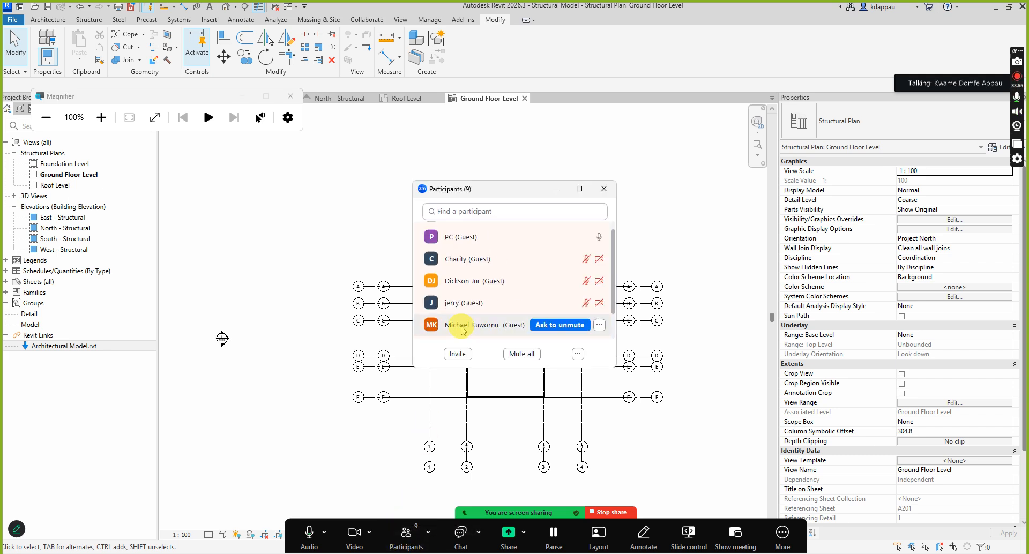
{"action": "left_click", "coordinate": [406, 539]}
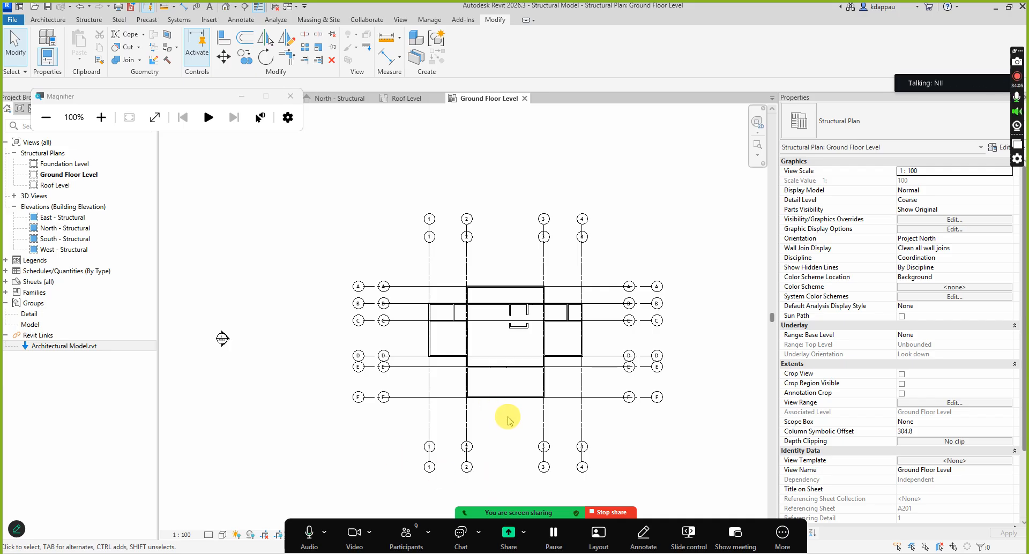
{"action": "scroll", "coordinate": [480, 382], "scroll_direction": "down", "scroll_amount": 1}
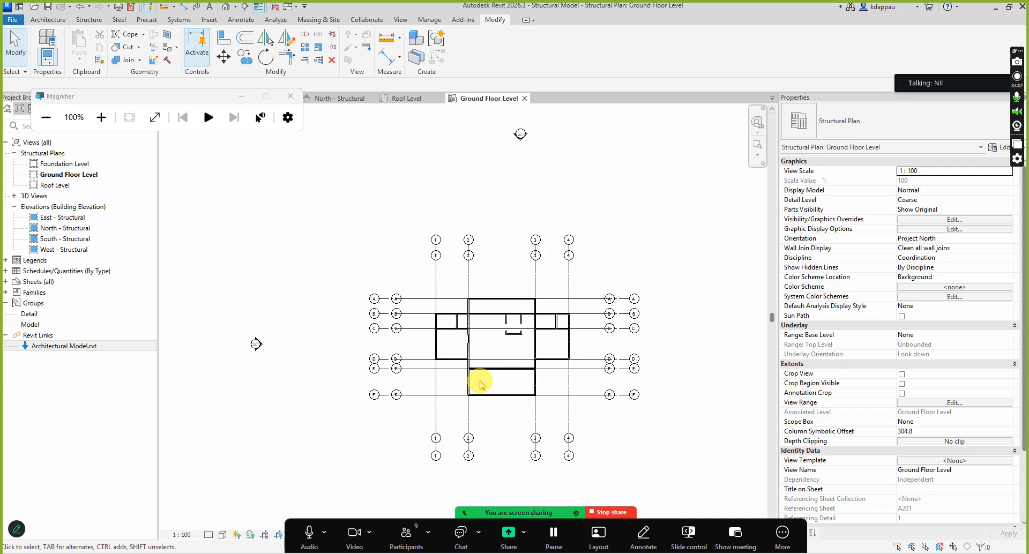
{"action": "scroll", "coordinate": [480, 382], "scroll_direction": "down", "scroll_amount": 1}
{"action": "scroll", "coordinate": [479, 367], "scroll_direction": "down", "scroll_amount": 1}
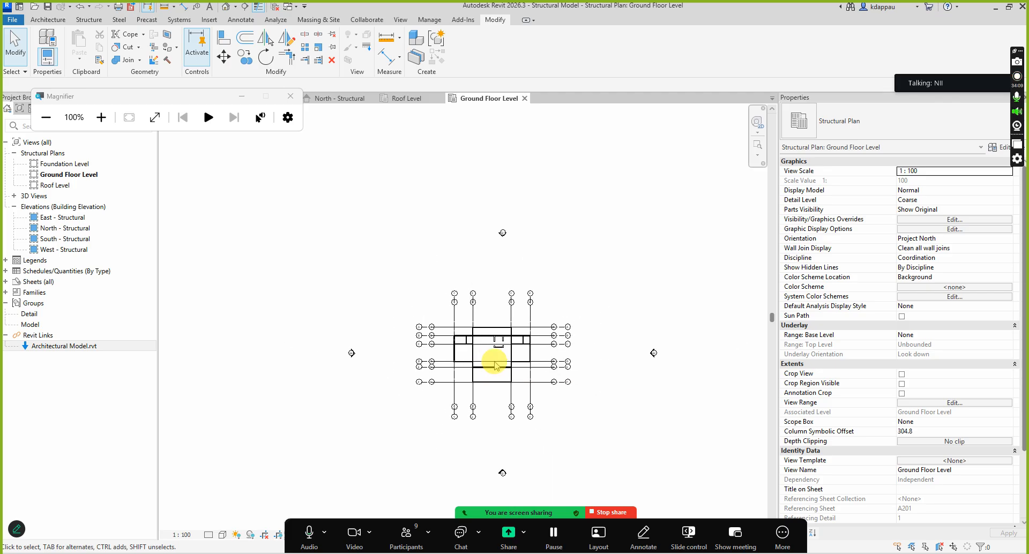
{"action": "scroll", "coordinate": [498, 366], "scroll_direction": "up", "scroll_amount": 2}
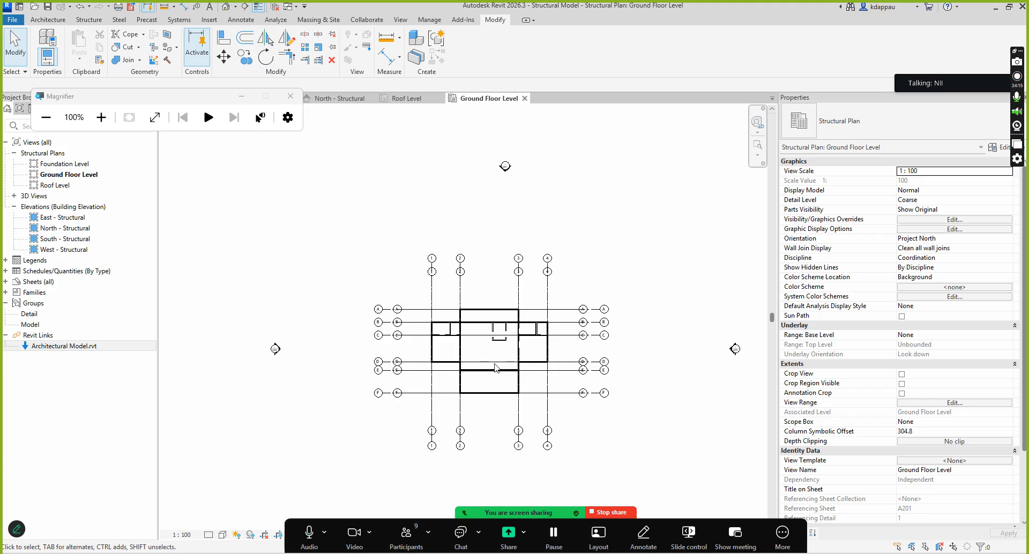
{"action": "scroll", "coordinate": [477, 370], "scroll_direction": "up", "scroll_amount": 1}
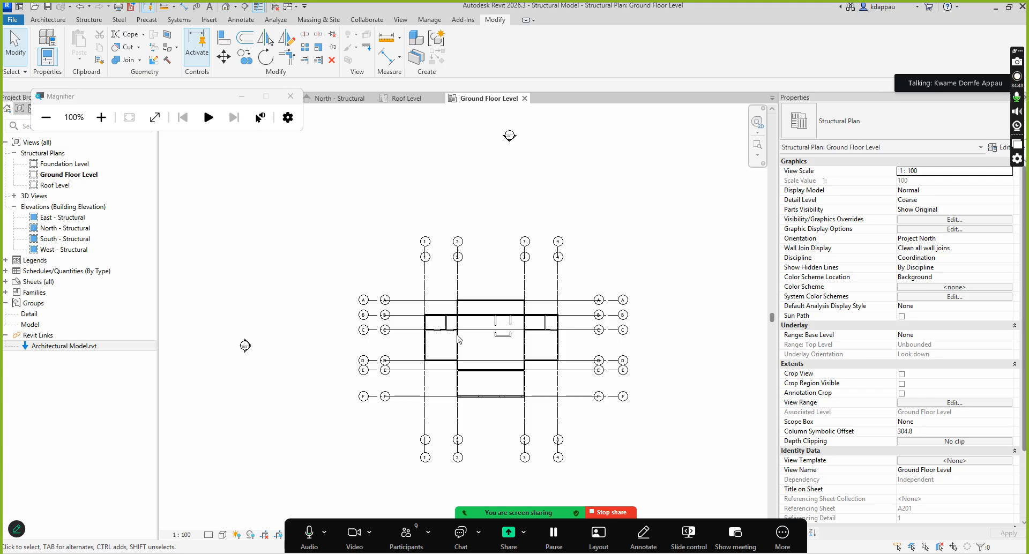
{"action": "left_click", "coordinate": [458, 331]}
{"action": "left_click", "coordinate": [459, 328]}
{"action": "left_click", "coordinate": [460, 344]}
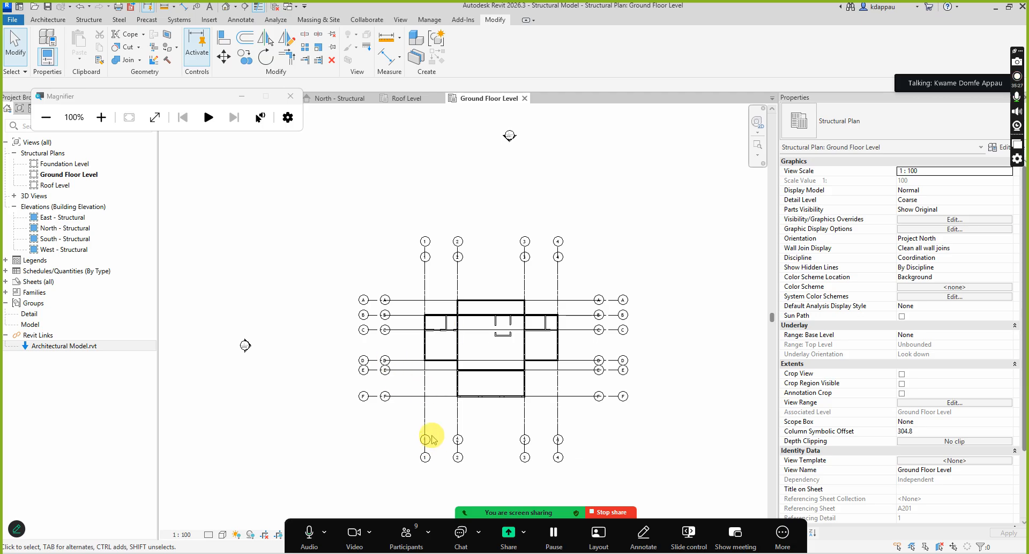
Open the video meeting's participants list and look through the attendees and their microphone status
{"action": "left_click", "coordinate": [406, 538]}
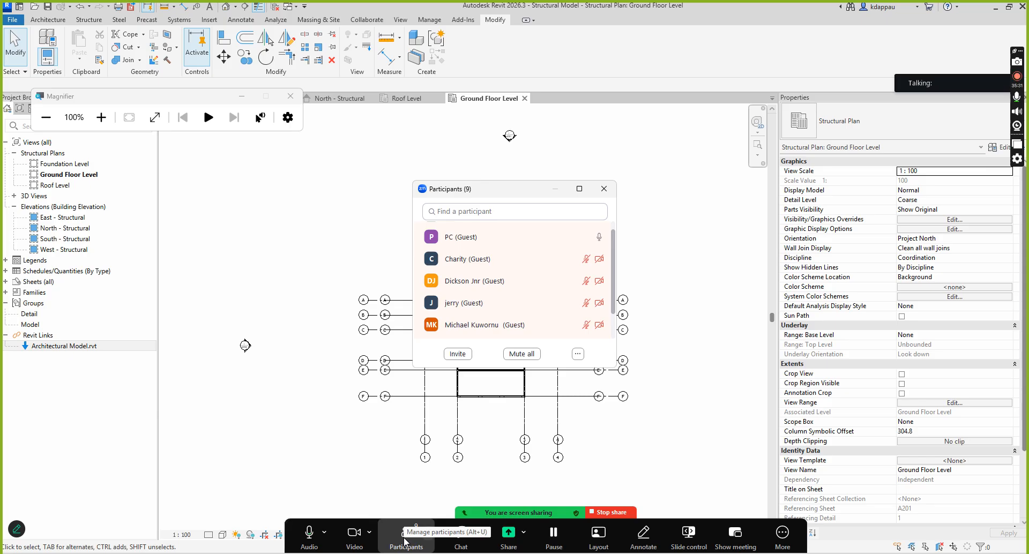
{"action": "scroll", "coordinate": [460, 308], "scroll_direction": "down", "scroll_amount": 2}
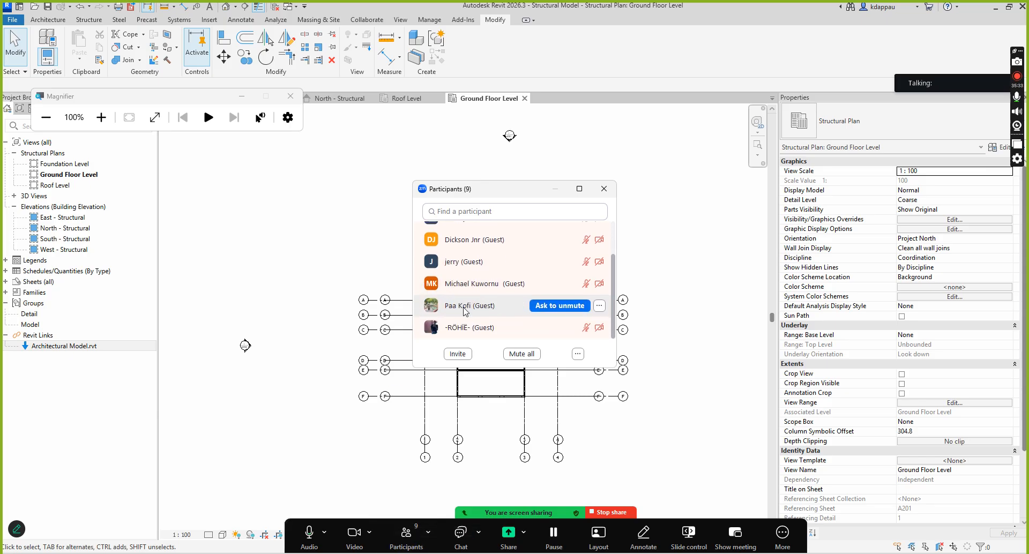
{"action": "scroll", "coordinate": [465, 311], "scroll_direction": "up", "scroll_amount": 4}
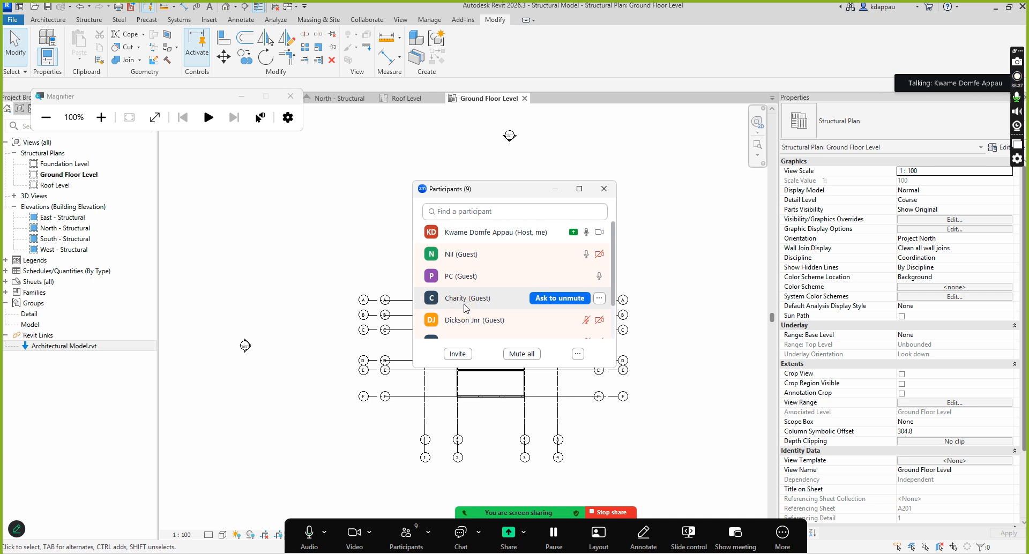
{"action": "scroll", "coordinate": [466, 319], "scroll_direction": "down", "scroll_amount": 3}
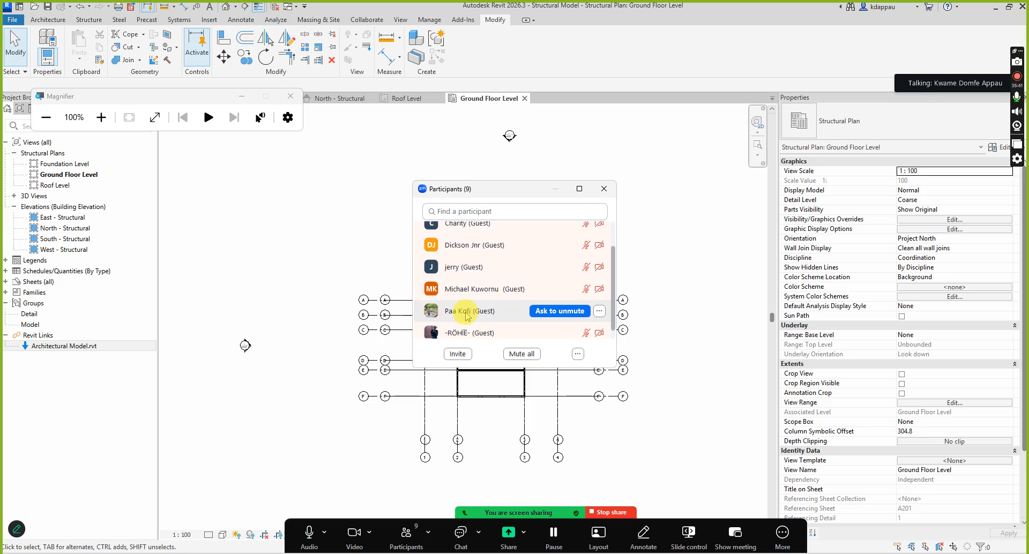
{"action": "scroll", "coordinate": [467, 293], "scroll_direction": "down", "scroll_amount": 1}
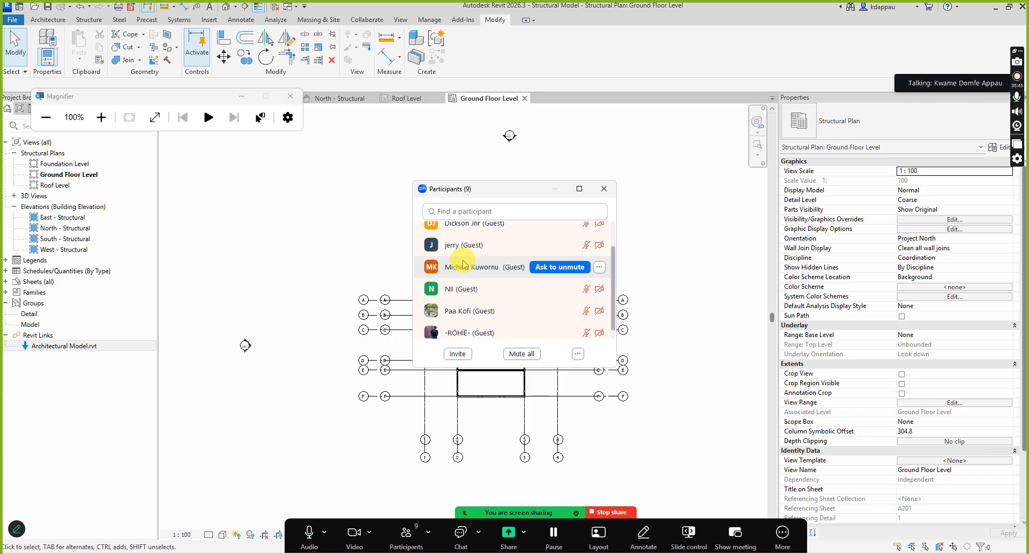
{"action": "left_click", "coordinate": [472, 288]}
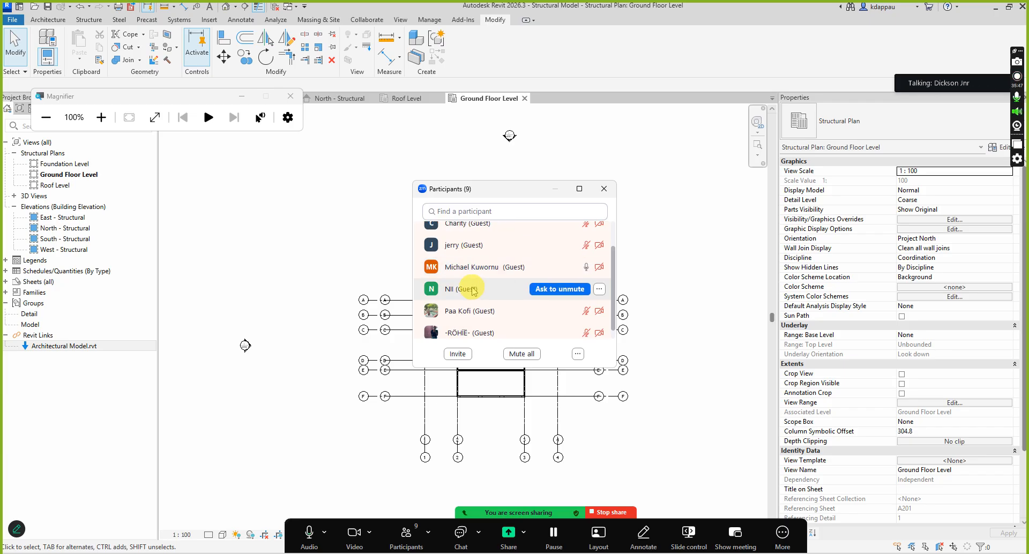
{"action": "left_click", "coordinate": [481, 289]}
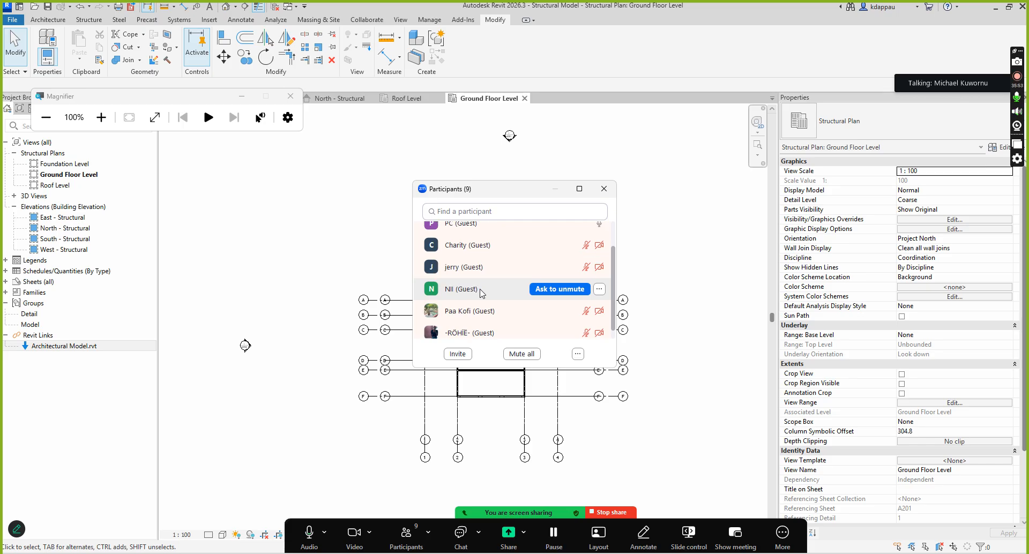
{"action": "left_click", "coordinate": [480, 295]}
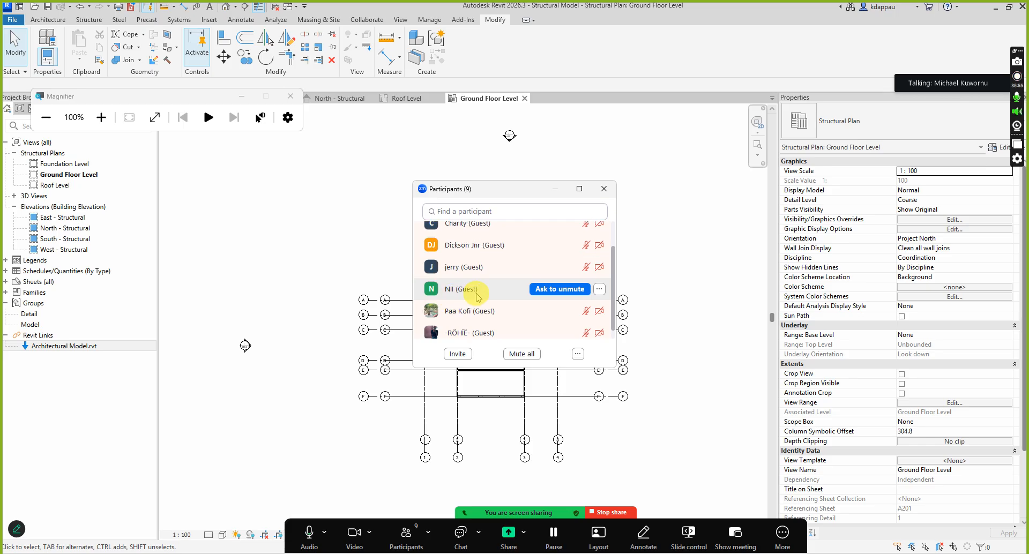
{"action": "scroll", "coordinate": [479, 296], "scroll_direction": "up", "scroll_amount": 2}
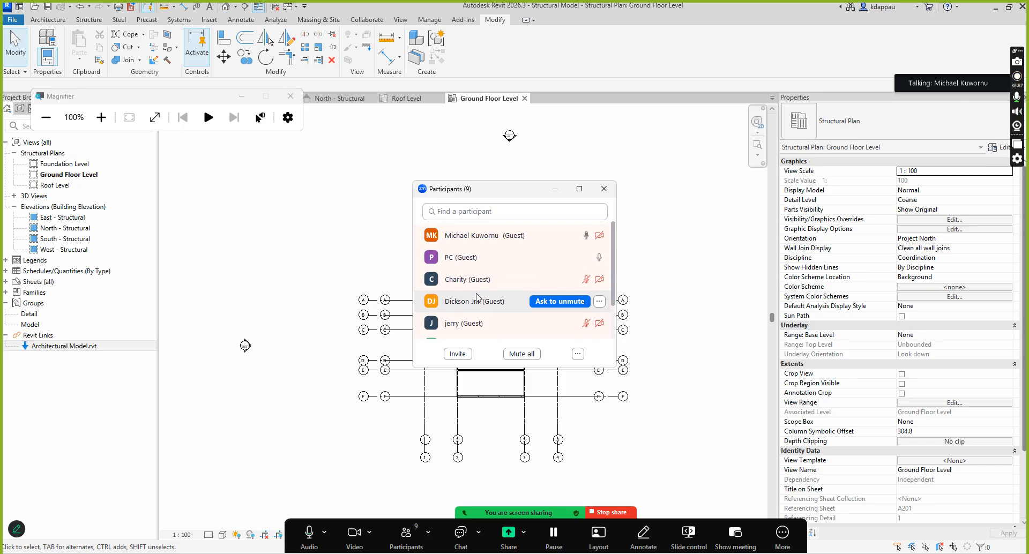
Check which attendees are muted or speaking in the meeting's participants list and close the list
{"action": "left_click", "coordinate": [477, 292]}
{"action": "scroll", "coordinate": [476, 290], "scroll_direction": "down", "scroll_amount": 1}
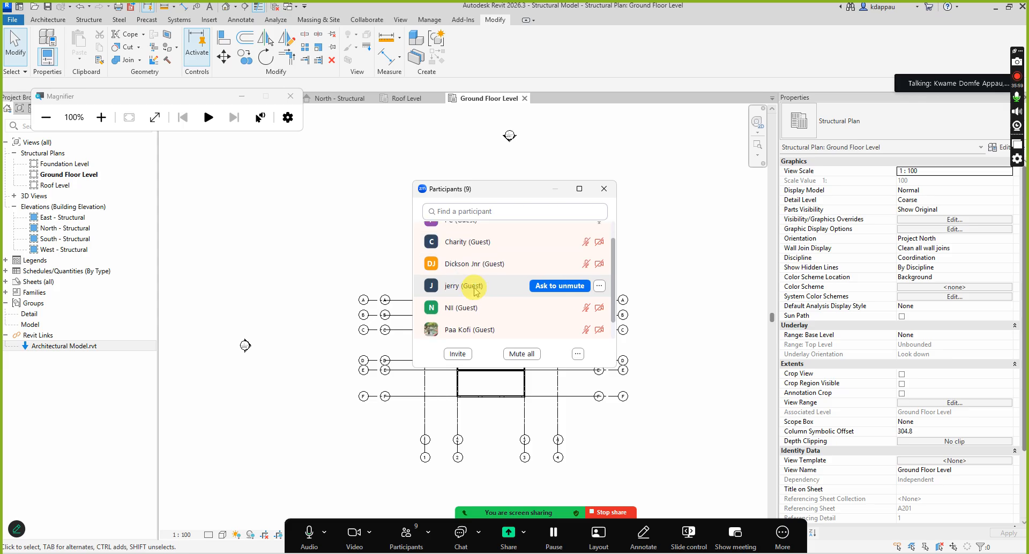
{"action": "scroll", "coordinate": [476, 291], "scroll_direction": "down", "scroll_amount": 1}
{"action": "left_click", "coordinate": [477, 292]}
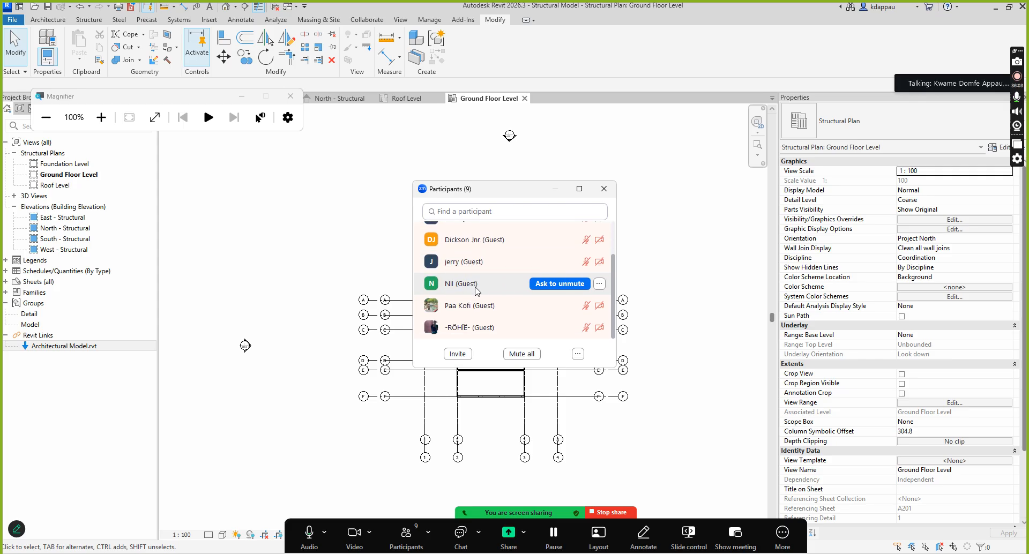
{"action": "scroll", "coordinate": [476, 291], "scroll_direction": "up", "scroll_amount": 1}
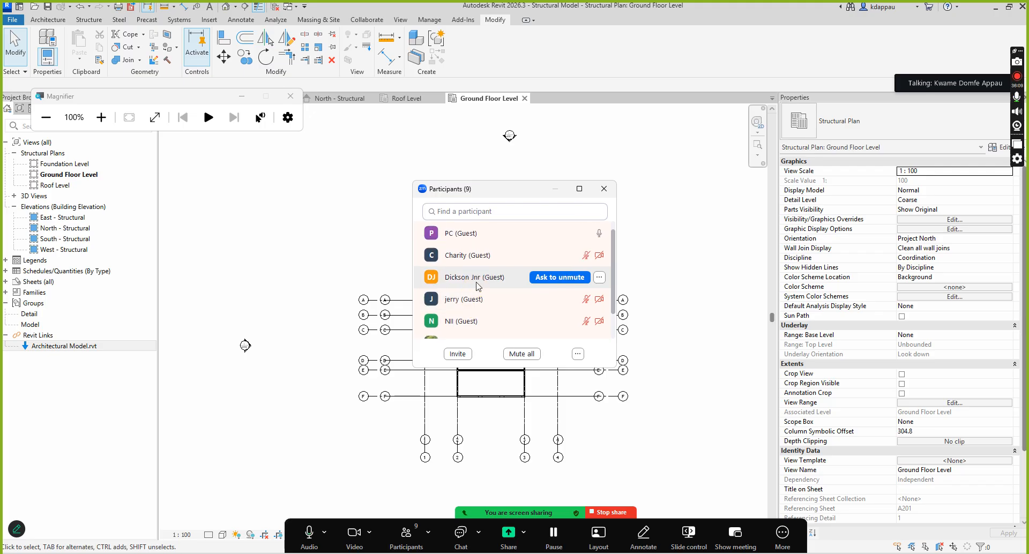
{"action": "scroll", "coordinate": [474, 274], "scroll_direction": "up", "scroll_amount": 2}
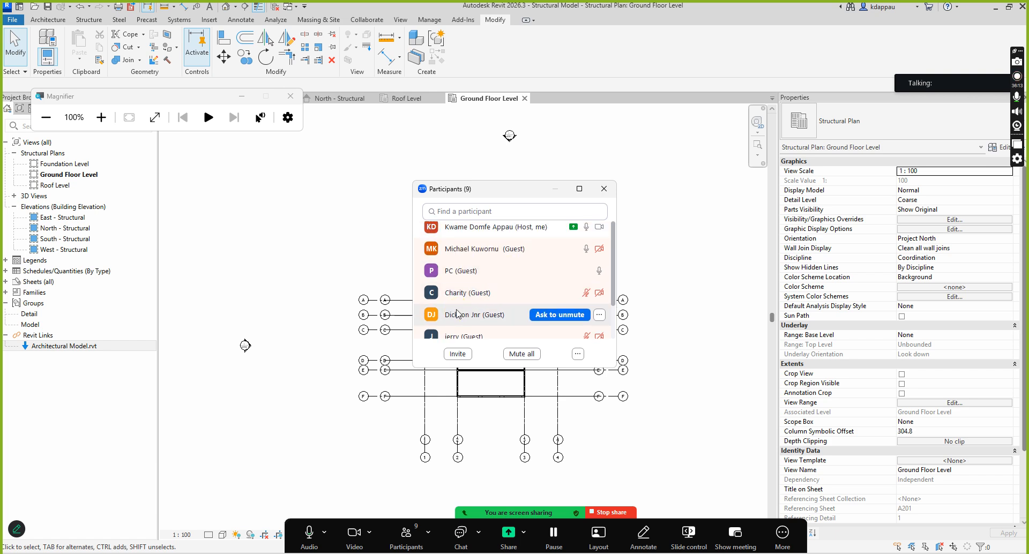
{"action": "left_click", "coordinate": [450, 275]}
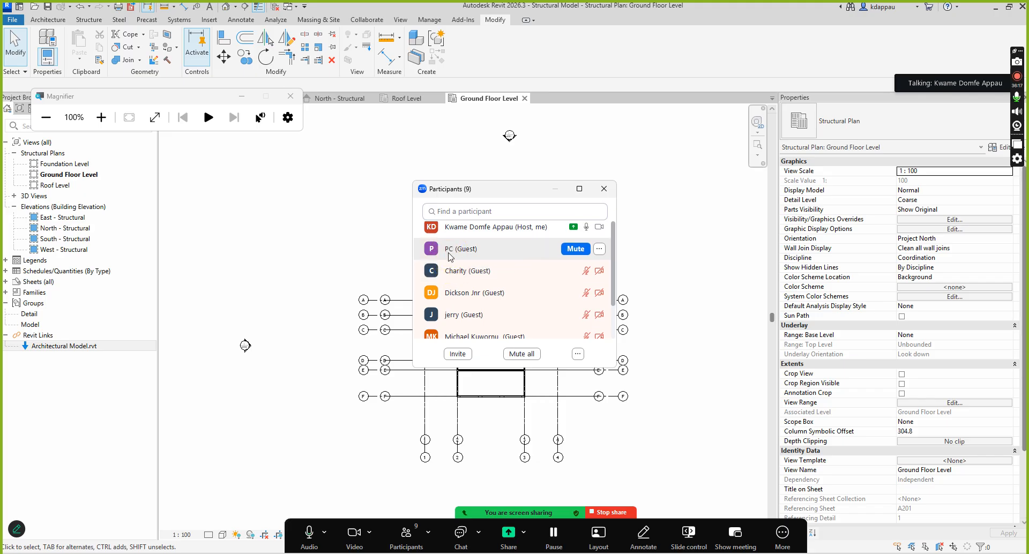
{"action": "left_click", "coordinate": [456, 289]}
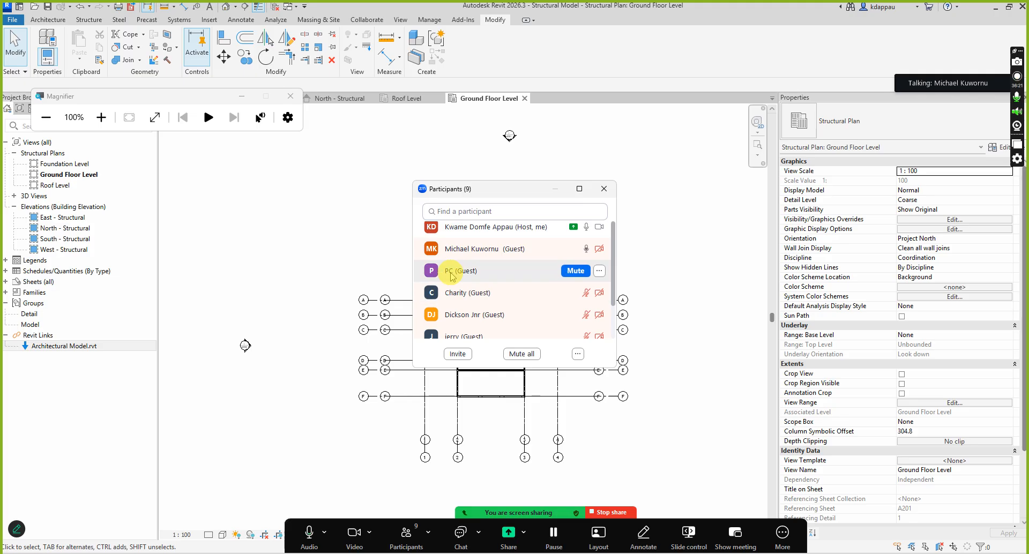
{"action": "scroll", "coordinate": [464, 296], "scroll_direction": "down", "scroll_amount": 2}
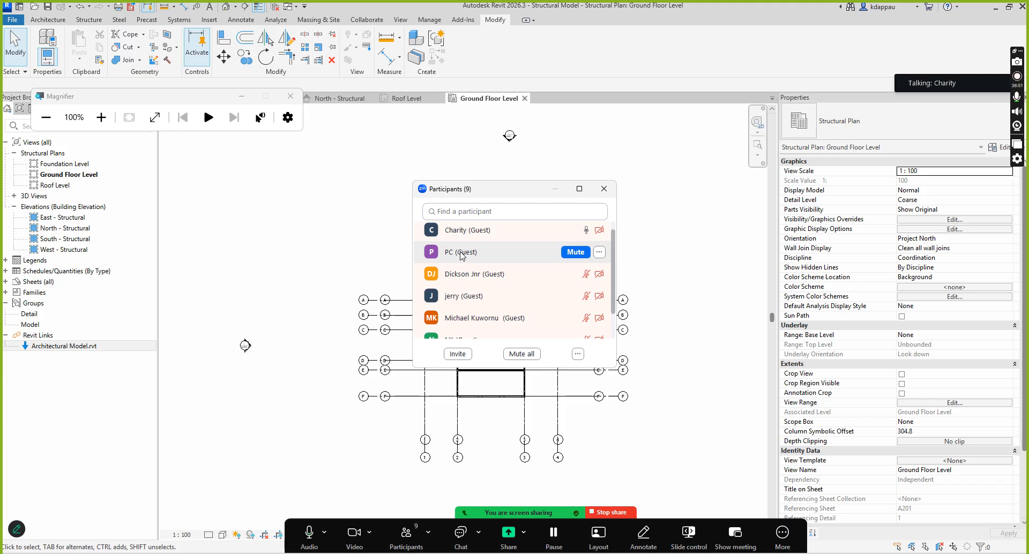
{"action": "scroll", "coordinate": [472, 288], "scroll_direction": "down", "scroll_amount": 2}
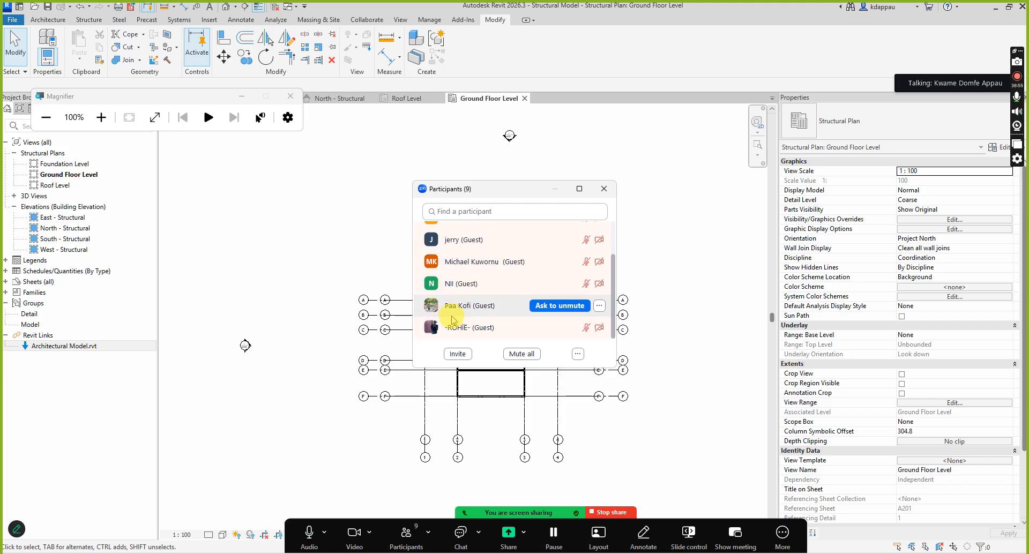
{"action": "scroll", "coordinate": [462, 313], "scroll_direction": "up", "scroll_amount": 3}
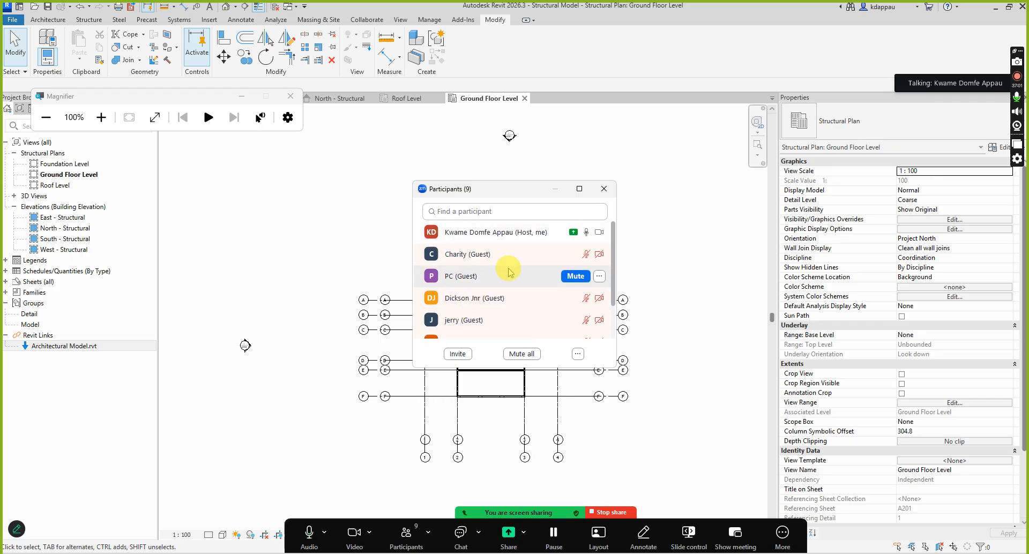
{"action": "left_click", "coordinate": [404, 535]}
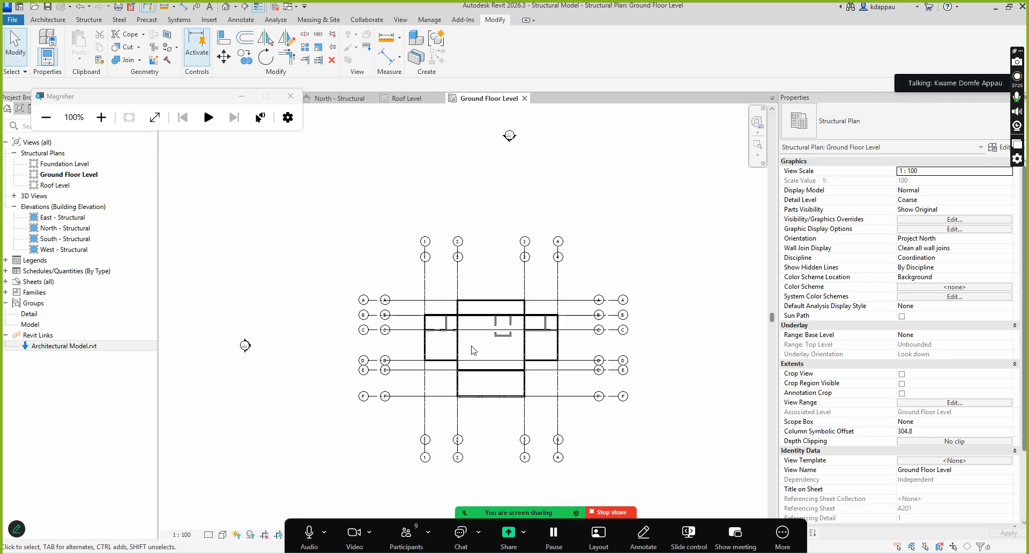
Open the linked Architectural Model.rvt as its own project while unloading it from the structural model, and accept the unload prompt
{"action": "left_click", "coordinate": [64, 346]}
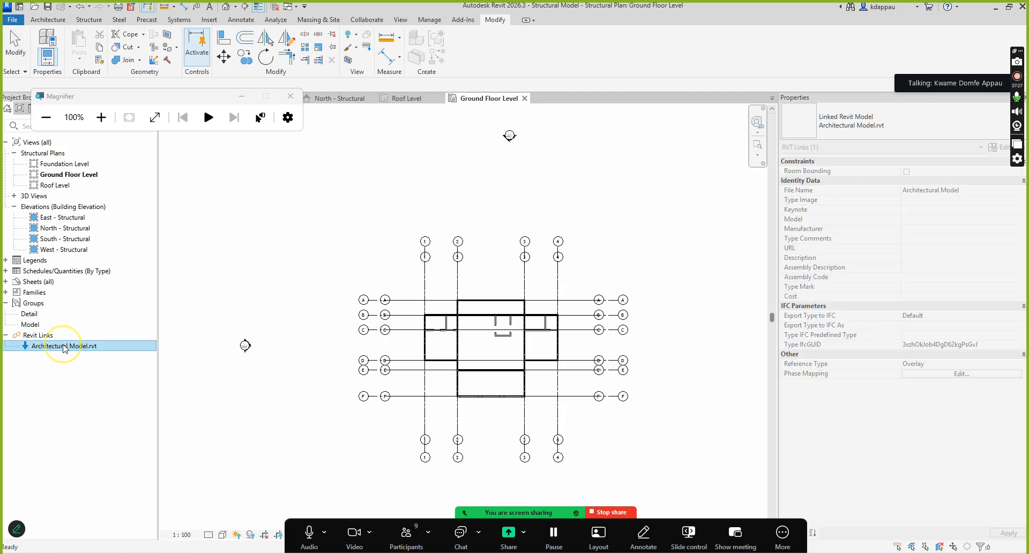
{"action": "right_click", "coordinate": [63, 346]}
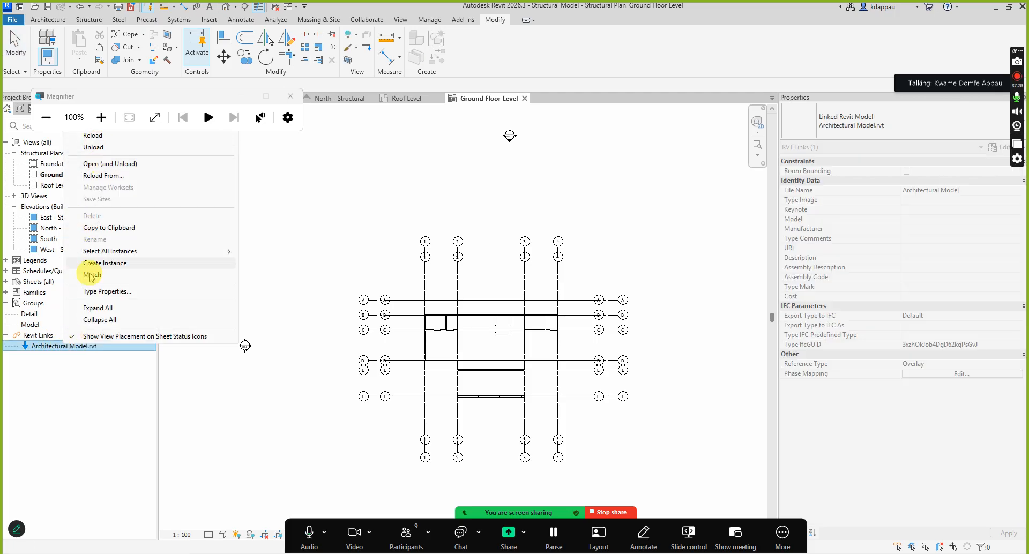
{"action": "right_click", "coordinate": [53, 347]}
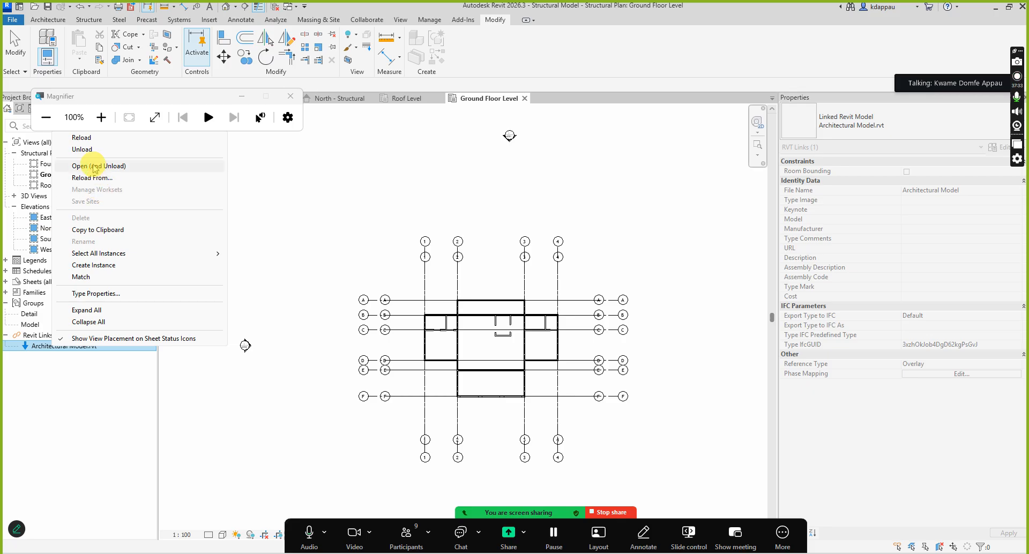
{"action": "left_click", "coordinate": [83, 149]}
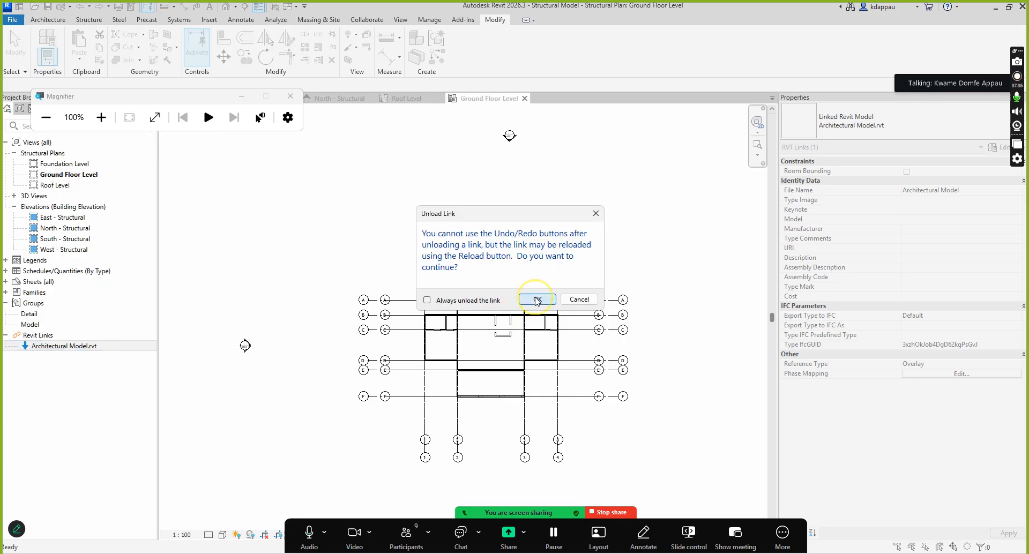
{"action": "left_click", "coordinate": [537, 300]}
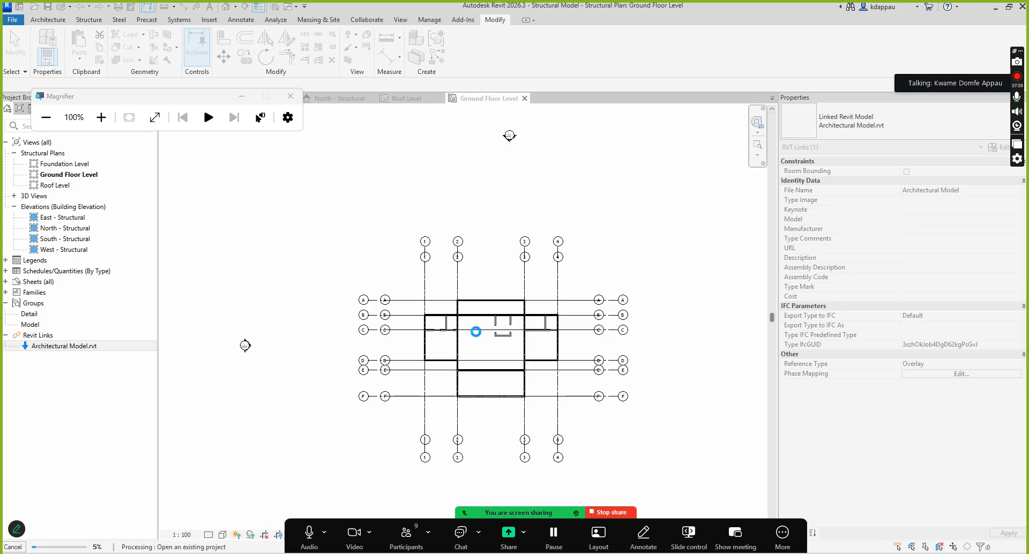
{"action": "left_click", "coordinate": [475, 331]}
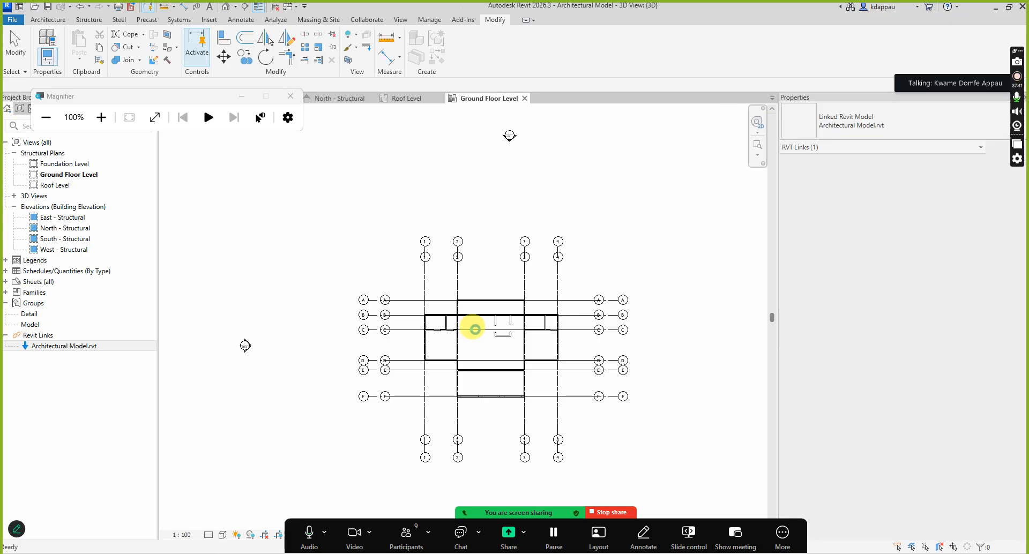
Examine the architectural model's 3D view of the house, looking at its roofs, walls, windows, foundation walls and surrounding grids
{"action": "scroll", "coordinate": [462, 317], "scroll_direction": "down", "scroll_amount": 1}
{"action": "scroll", "coordinate": [458, 311], "scroll_direction": "up", "scroll_amount": 3}
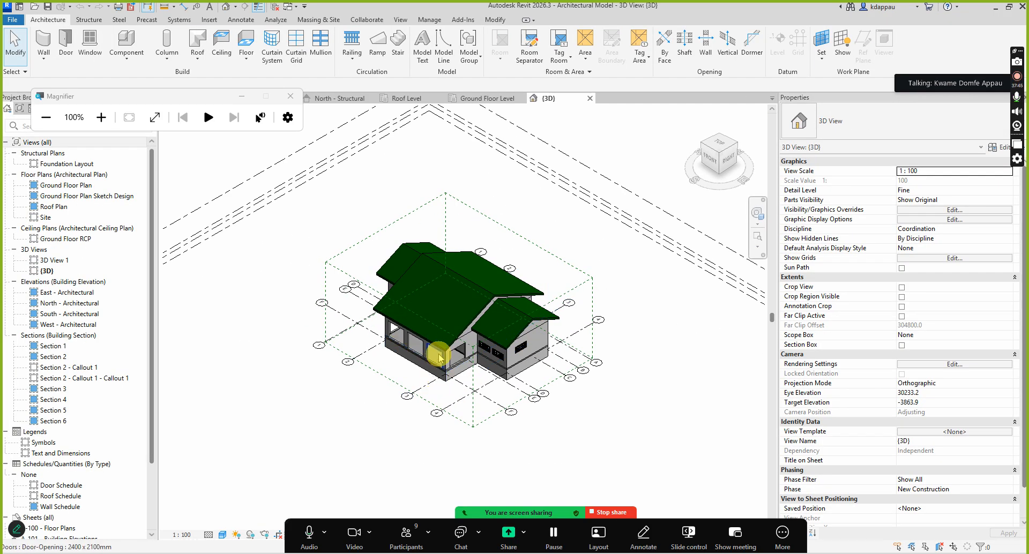
{"action": "scroll", "coordinate": [422, 389], "scroll_direction": "up", "scroll_amount": 2}
{"action": "scroll", "coordinate": [465, 394], "scroll_direction": "down", "scroll_amount": 2}
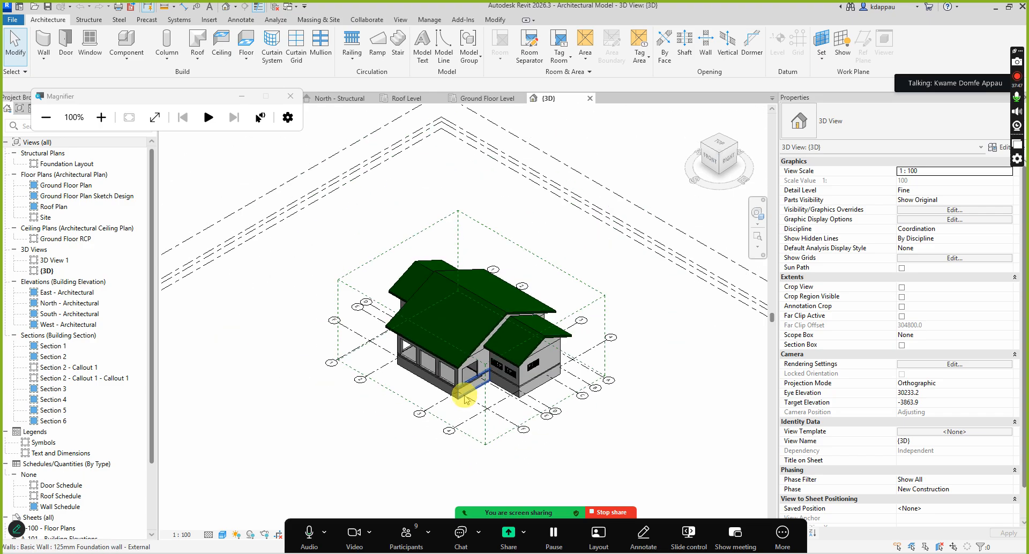
{"action": "scroll", "coordinate": [402, 357], "scroll_direction": "up", "scroll_amount": 2}
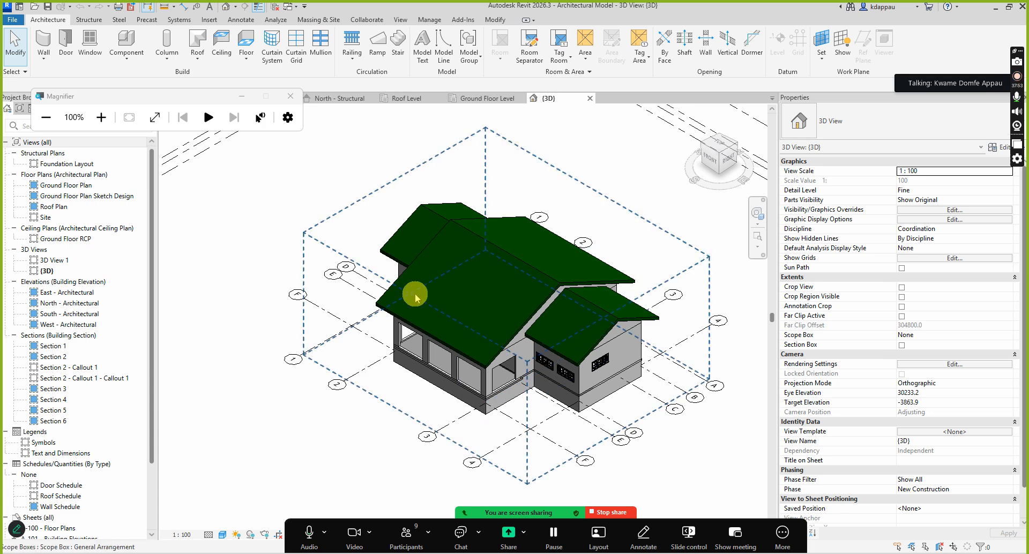
{"action": "scroll", "coordinate": [594, 392], "scroll_direction": "up", "scroll_amount": 2}
{"action": "scroll", "coordinate": [595, 394], "scroll_direction": "down", "scroll_amount": 2}
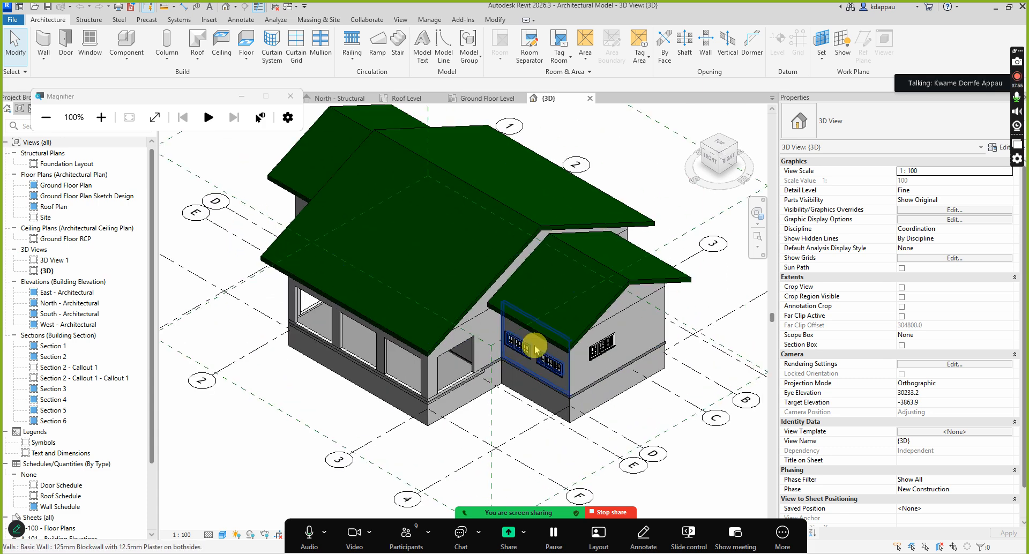
{"action": "scroll", "coordinate": [353, 324], "scroll_direction": "down", "scroll_amount": 2}
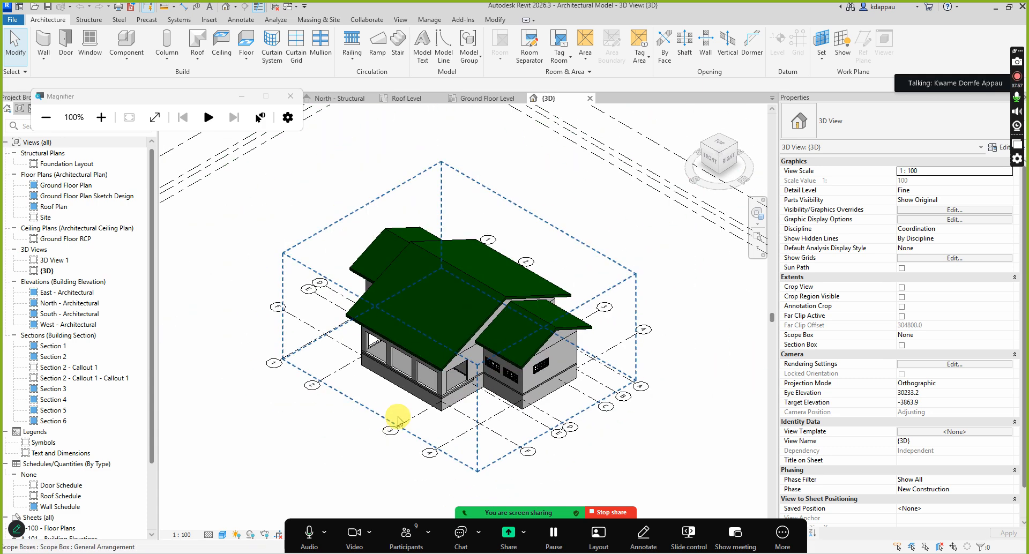
{"action": "scroll", "coordinate": [452, 394], "scroll_direction": "down", "scroll_amount": 2}
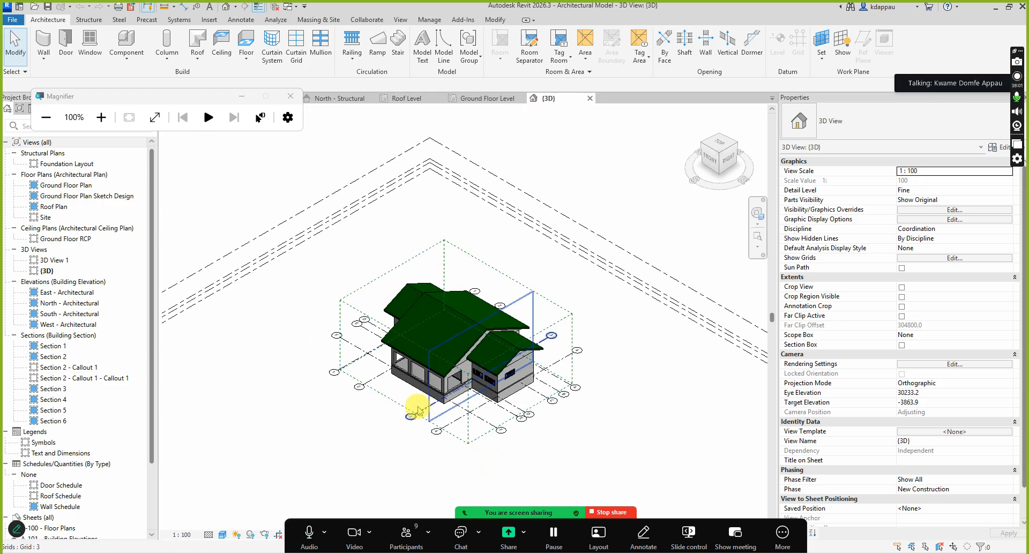
{"action": "scroll", "coordinate": [455, 345], "scroll_direction": "up", "scroll_amount": 1}
{"action": "scroll", "coordinate": [454, 345], "scroll_direction": "up", "scroll_amount": 4}
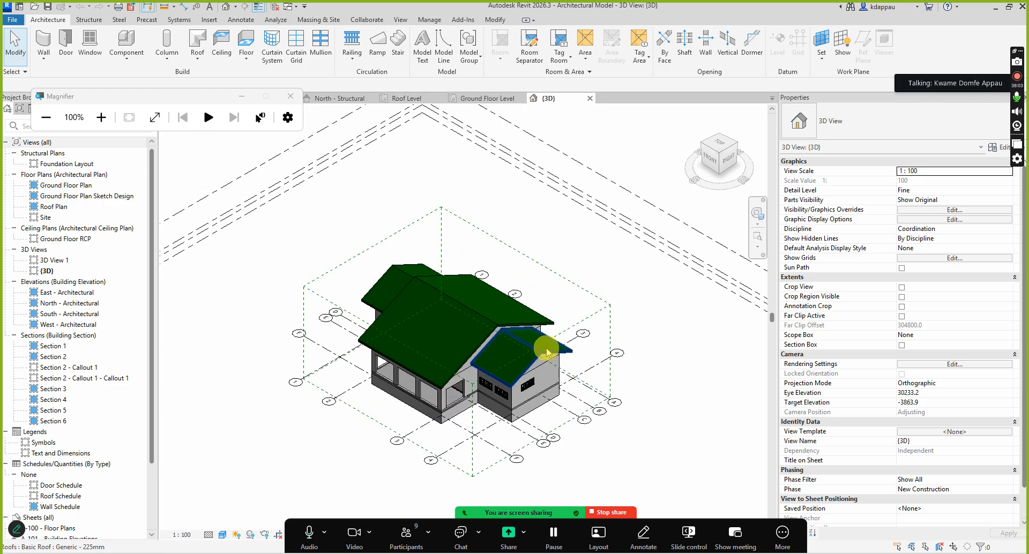
{"action": "left_click", "coordinate": [526, 291]}
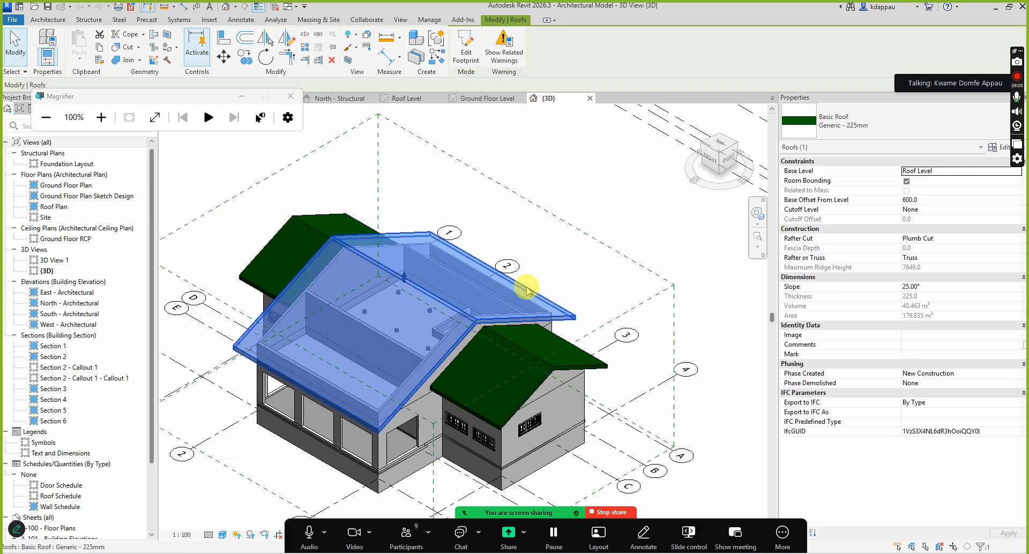
{"action": "scroll", "coordinate": [420, 409], "scroll_direction": "down", "scroll_amount": 1}
{"action": "scroll", "coordinate": [432, 445], "scroll_direction": "up", "scroll_amount": 2}
{"action": "key", "text": "Escape"}
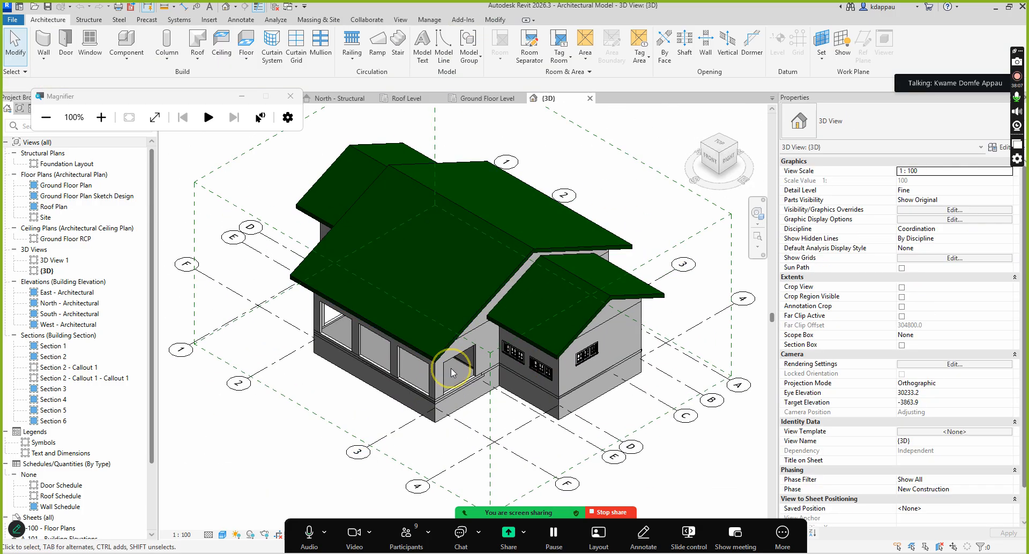
{"action": "scroll", "coordinate": [540, 353], "scroll_direction": "up", "scroll_amount": 3}
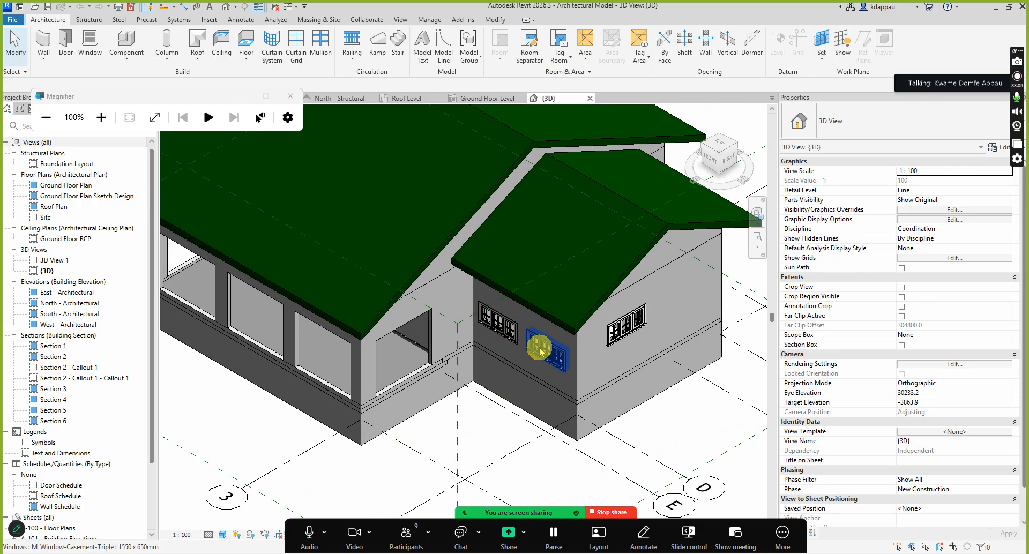
{"action": "scroll", "coordinate": [541, 360], "scroll_direction": "down", "scroll_amount": 3}
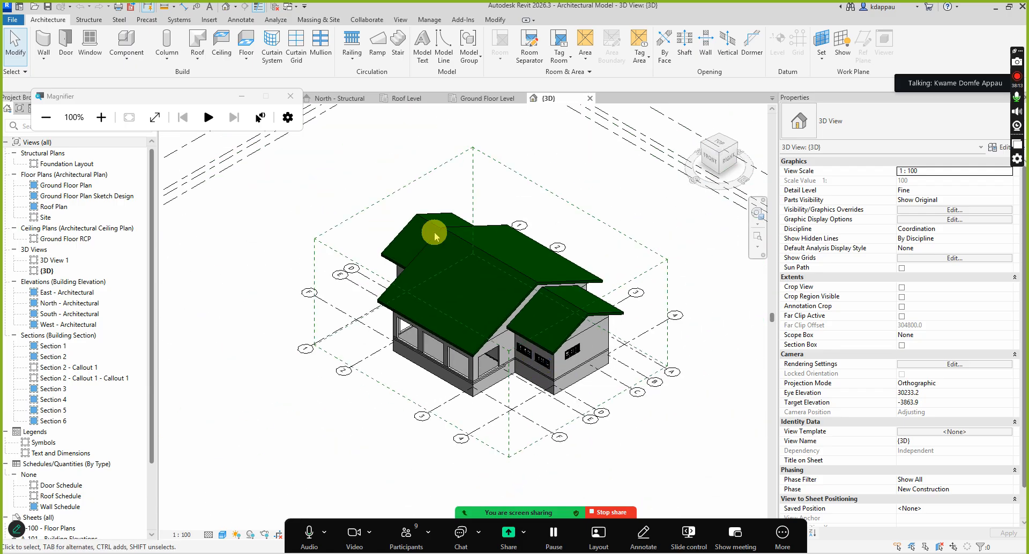
Return to the structural model's Ground Floor Level plan, dismiss the save reminder and open the structural model's default 3D view
{"action": "left_click", "coordinate": [474, 104]}
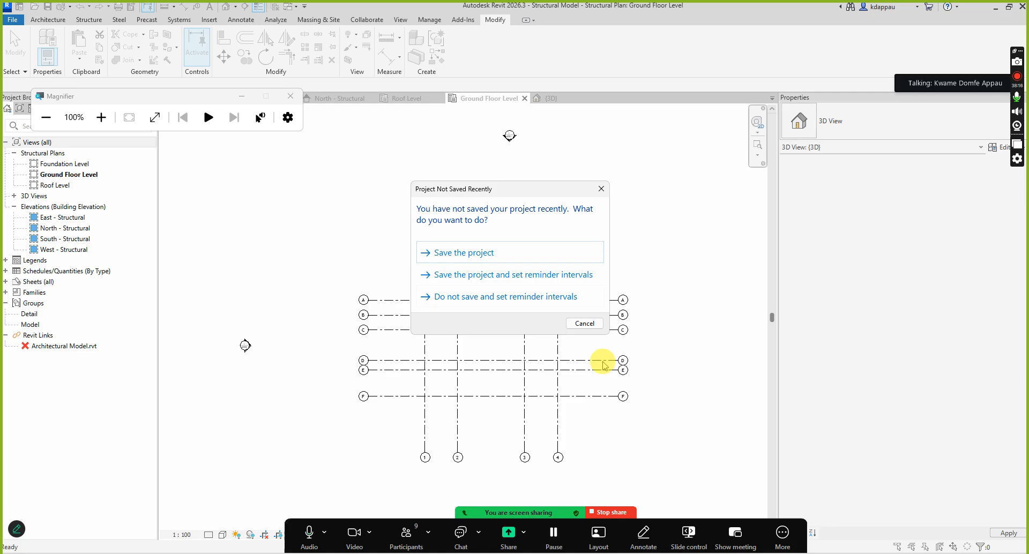
{"action": "left_click", "coordinate": [584, 323]}
{"action": "left_click", "coordinate": [229, 10]}
{"action": "scroll", "coordinate": [397, 245], "scroll_direction": "up", "scroll_amount": 5}
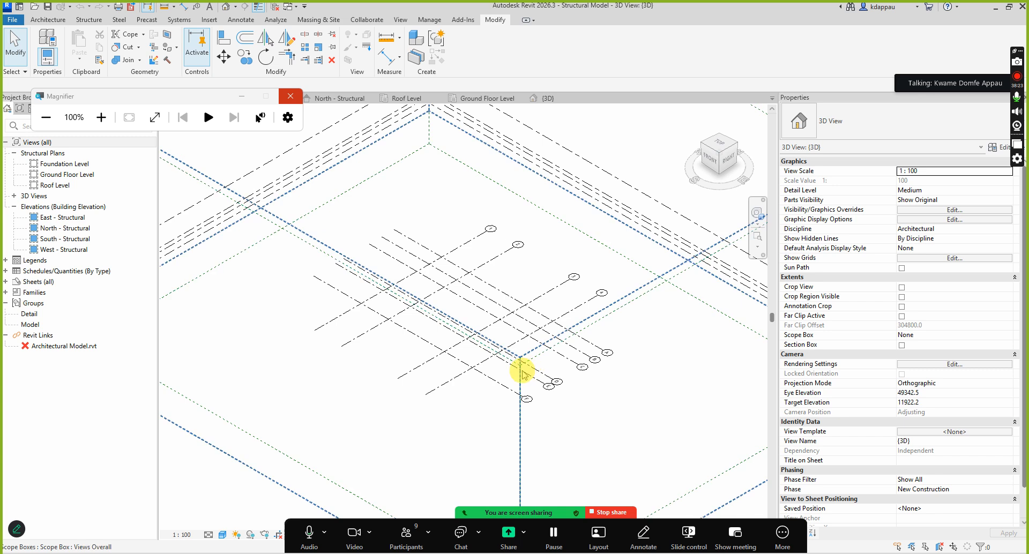
{"action": "scroll", "coordinate": [523, 371], "scroll_direction": "down", "scroll_amount": 2}
{"action": "scroll", "coordinate": [360, 310], "scroll_direction": "up", "scroll_amount": 1}
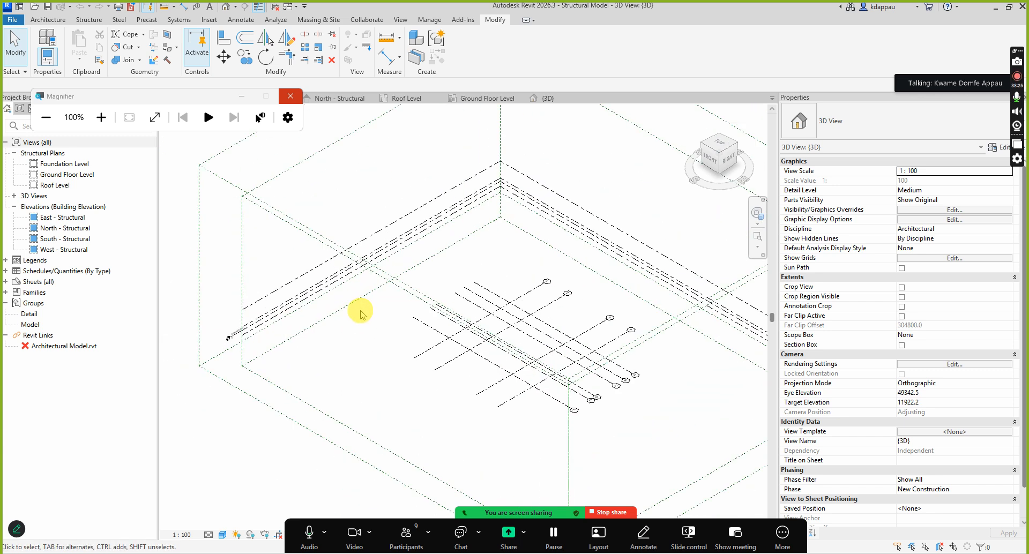
{"action": "scroll", "coordinate": [355, 343], "scroll_direction": "down", "scroll_amount": 1}
Delete the Grids and Levels scope box and the Views Overall scope box in the structural 3D view
{"action": "left_click", "coordinate": [344, 406]}
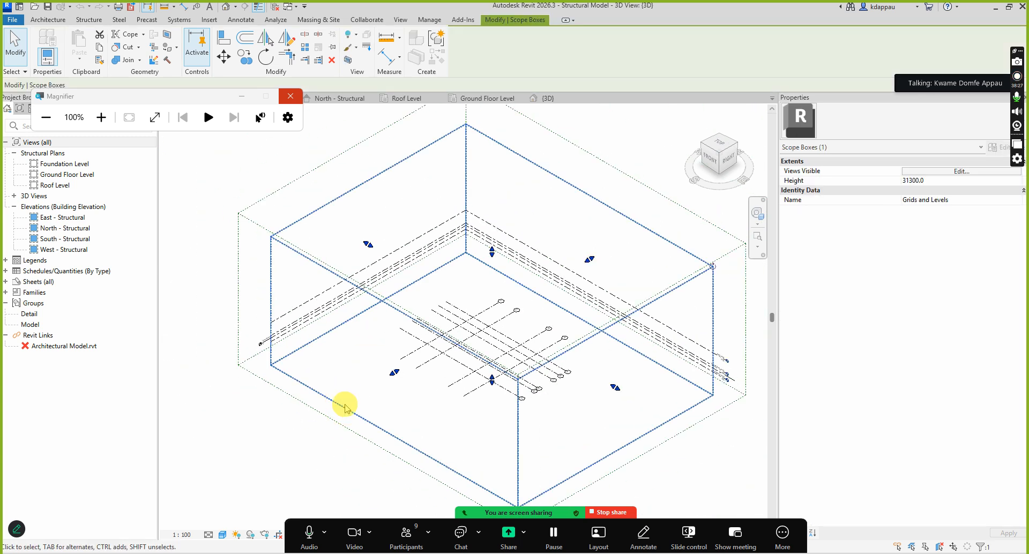
{"action": "left_click", "coordinate": [346, 411]}
{"action": "left_click", "coordinate": [336, 421]}
{"action": "key", "text": "Delete"}
Examine the structural model's grids and levels in the 3D view with the architectural link unloaded
{"action": "scroll", "coordinate": [389, 343], "scroll_direction": "down", "scroll_amount": 3}
{"action": "scroll", "coordinate": [496, 335], "scroll_direction": "up", "scroll_amount": 4}
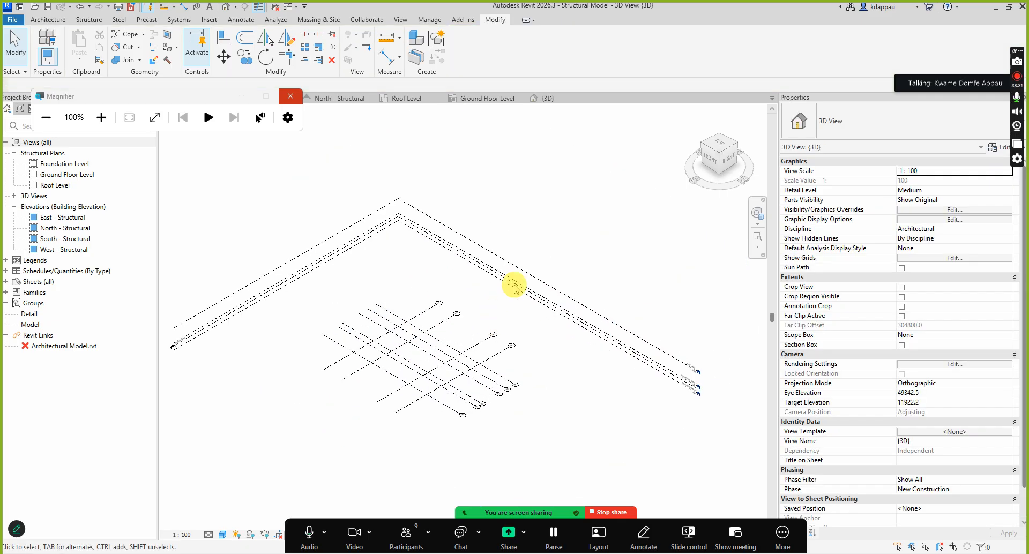
{"action": "scroll", "coordinate": [390, 356], "scroll_direction": "up", "scroll_amount": 2}
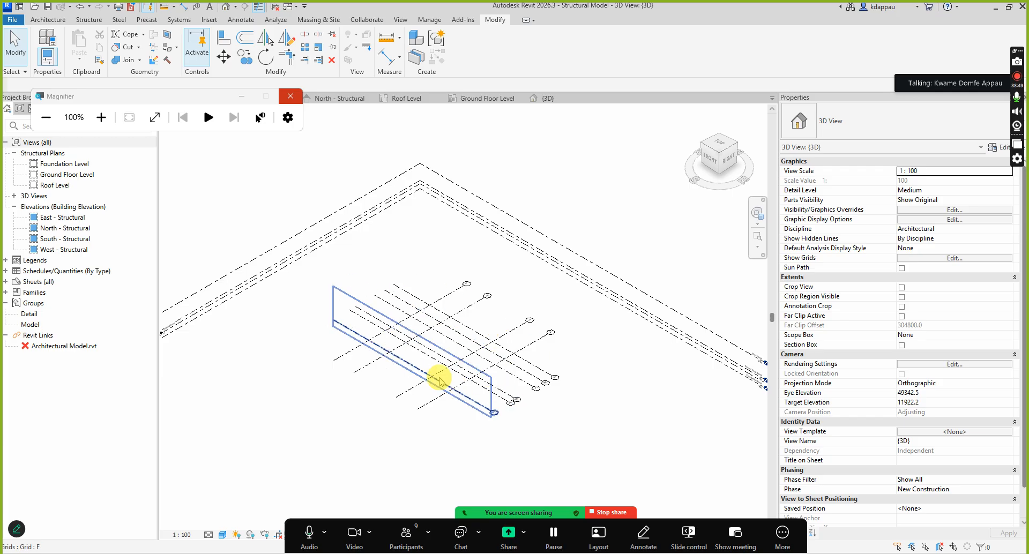
{"action": "scroll", "coordinate": [464, 399], "scroll_direction": "down", "scroll_amount": 4}
{"action": "scroll", "coordinate": [393, 365], "scroll_direction": "up", "scroll_amount": 3}
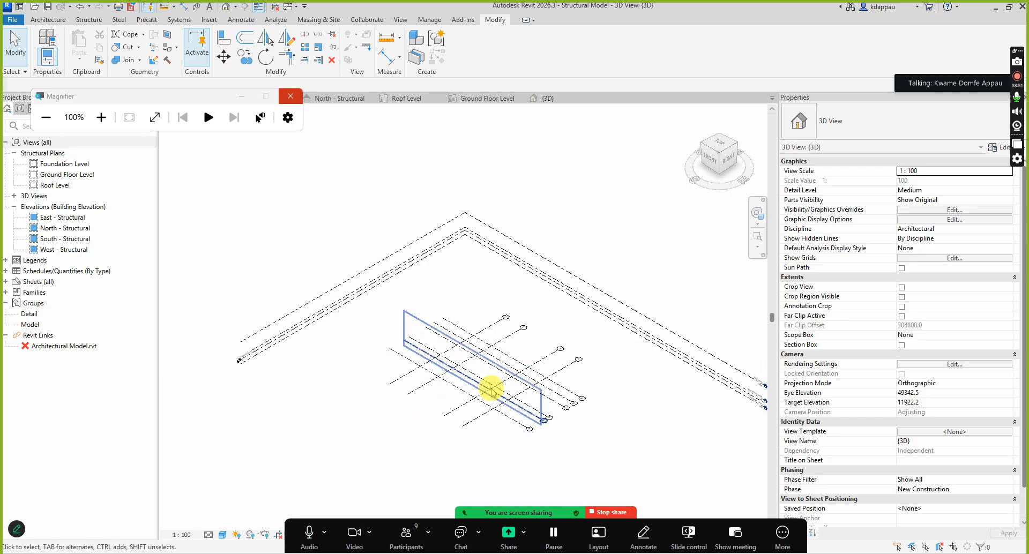
{"action": "scroll", "coordinate": [449, 373], "scroll_direction": "up", "scroll_amount": 1}
{"action": "scroll", "coordinate": [529, 392], "scroll_direction": "up", "scroll_amount": 1}
{"action": "scroll", "coordinate": [448, 381], "scroll_direction": "down", "scroll_amount": 2}
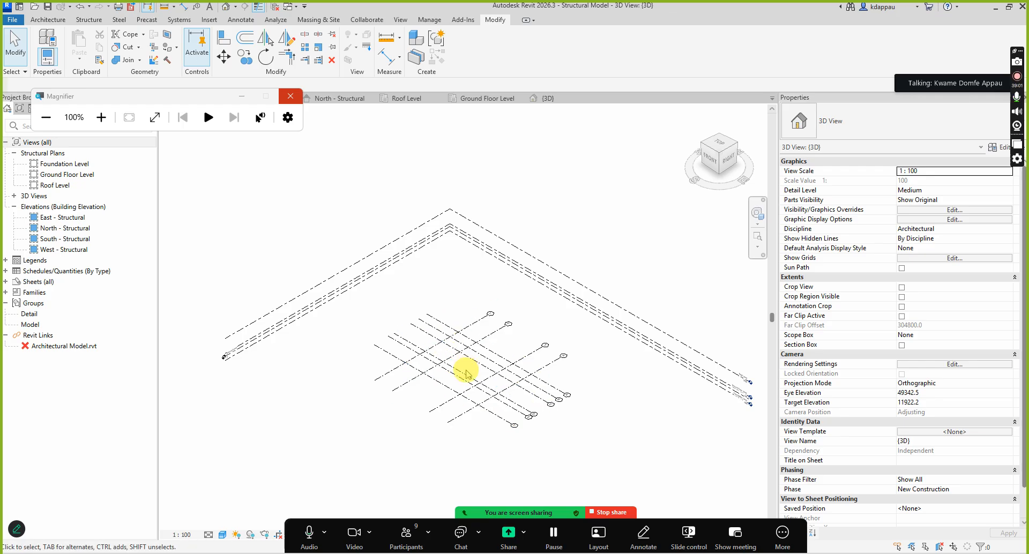
Inspect the individual grid lines and their extents against the level lines in the structural 3D view
{"action": "scroll", "coordinate": [465, 375], "scroll_direction": "down", "scroll_amount": 3}
{"action": "scroll", "coordinate": [462, 385], "scroll_direction": "up", "scroll_amount": 1}
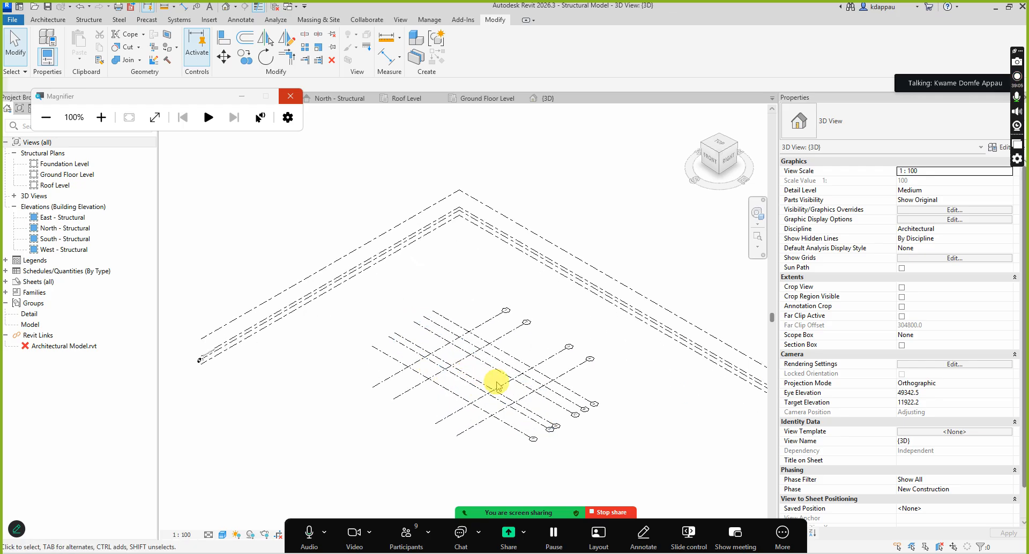
{"action": "scroll", "coordinate": [479, 388], "scroll_direction": "down", "scroll_amount": 2}
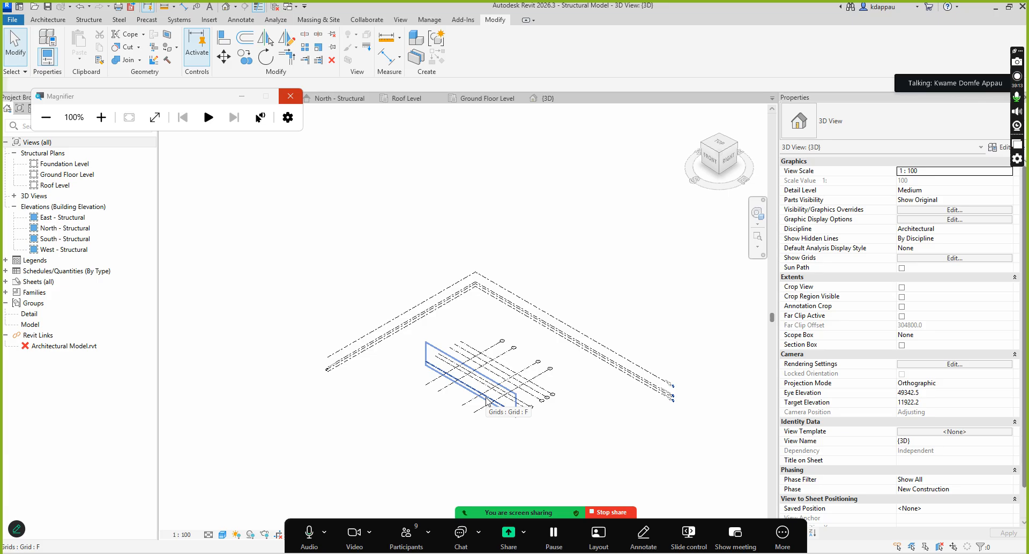
{"action": "left_click", "coordinate": [485, 401]}
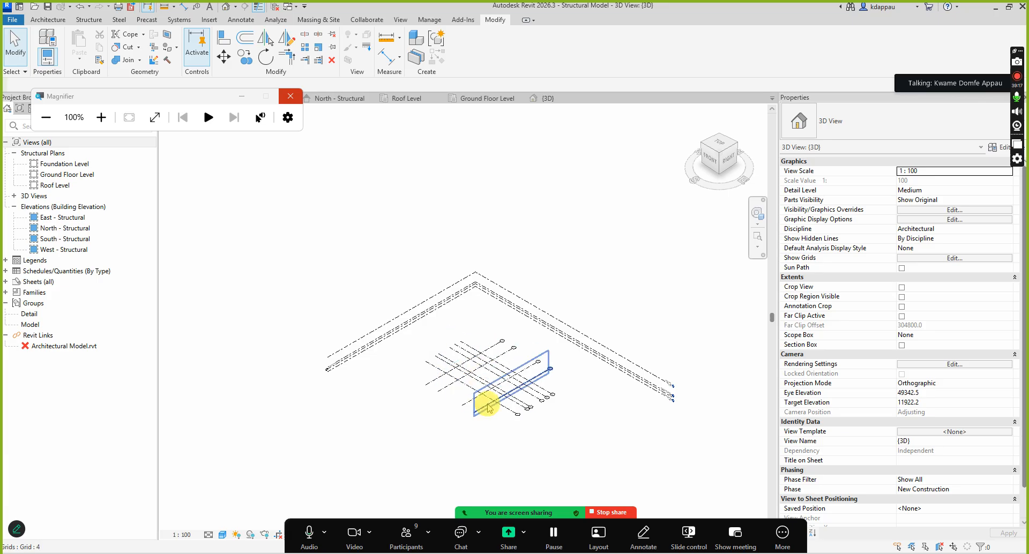
{"action": "scroll", "coordinate": [485, 401], "scroll_direction": "up", "scroll_amount": 2}
{"action": "scroll", "coordinate": [489, 407], "scroll_direction": "up", "scroll_amount": 1}
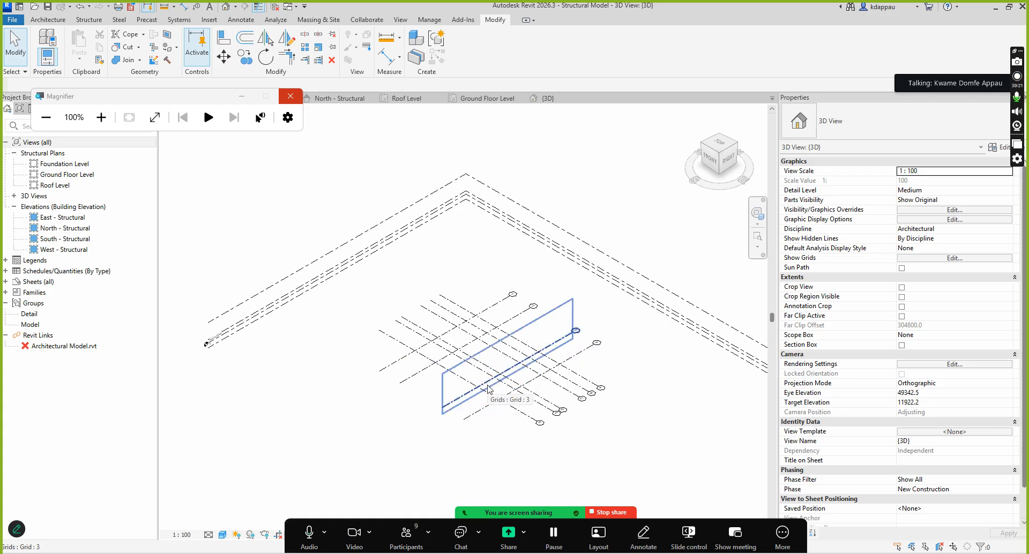
{"action": "scroll", "coordinate": [448, 375], "scroll_direction": "down", "scroll_amount": 4}
{"action": "scroll", "coordinate": [467, 376], "scroll_direction": "up", "scroll_amount": 5}
{"action": "key", "text": "Tab"}
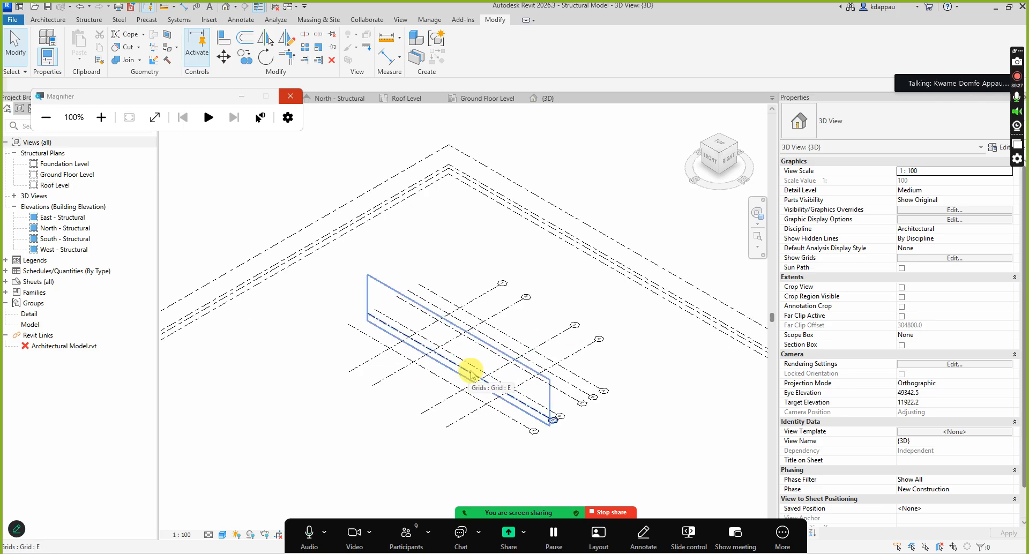
{"action": "scroll", "coordinate": [469, 377], "scroll_direction": "down", "scroll_amount": 2}
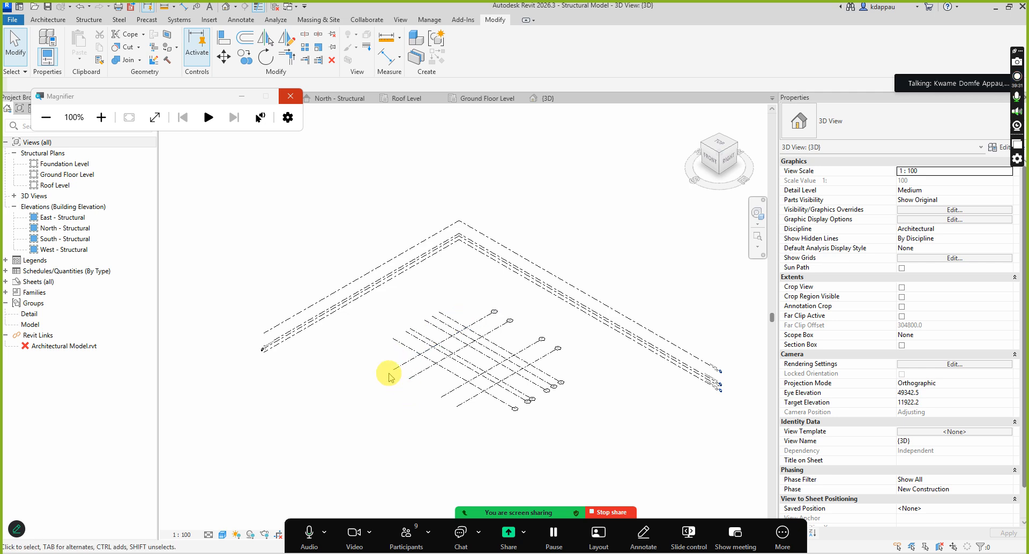
{"action": "scroll", "coordinate": [402, 390], "scroll_direction": "down", "scroll_amount": 1}
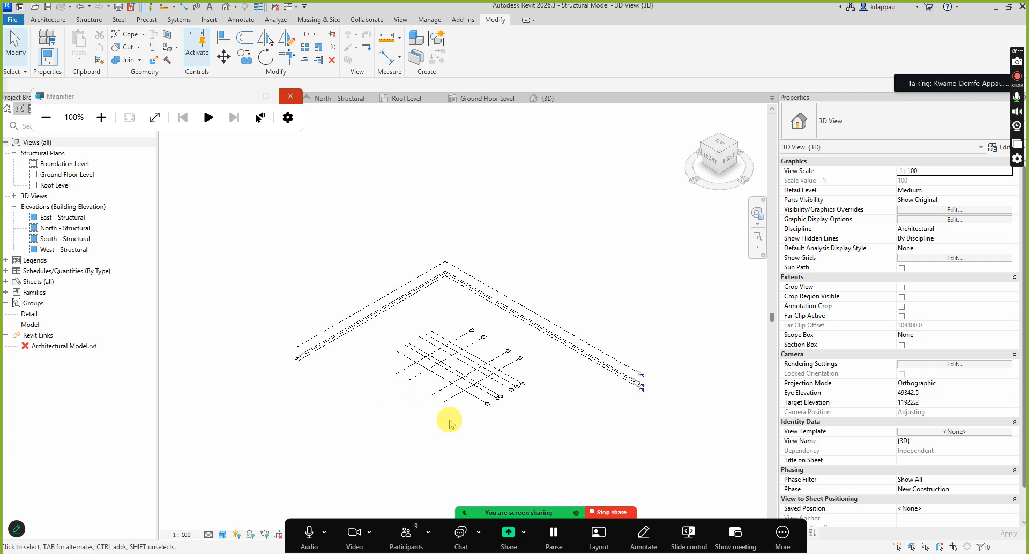
{"action": "scroll", "coordinate": [459, 383], "scroll_direction": "up", "scroll_amount": 1}
{"action": "scroll", "coordinate": [423, 408], "scroll_direction": "up", "scroll_amount": 1}
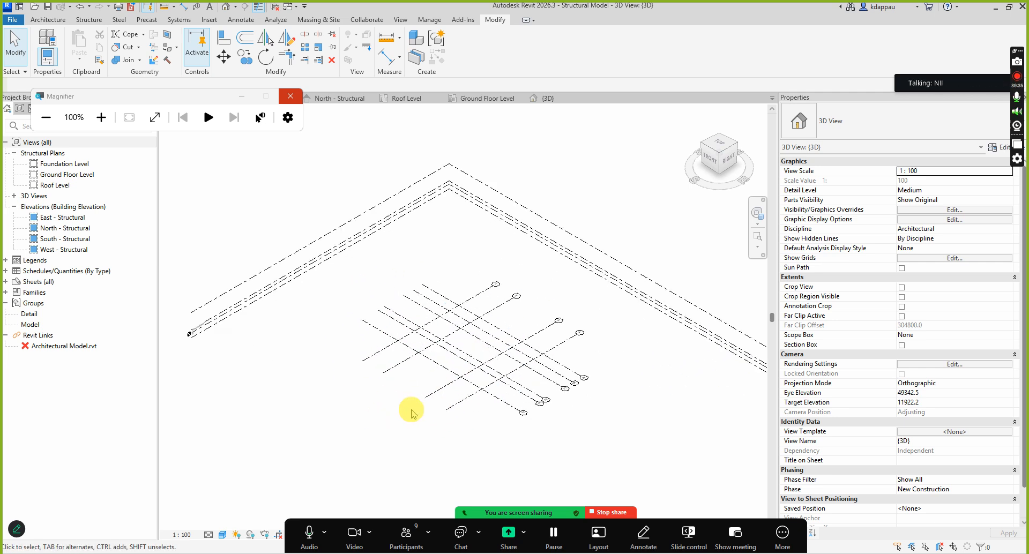
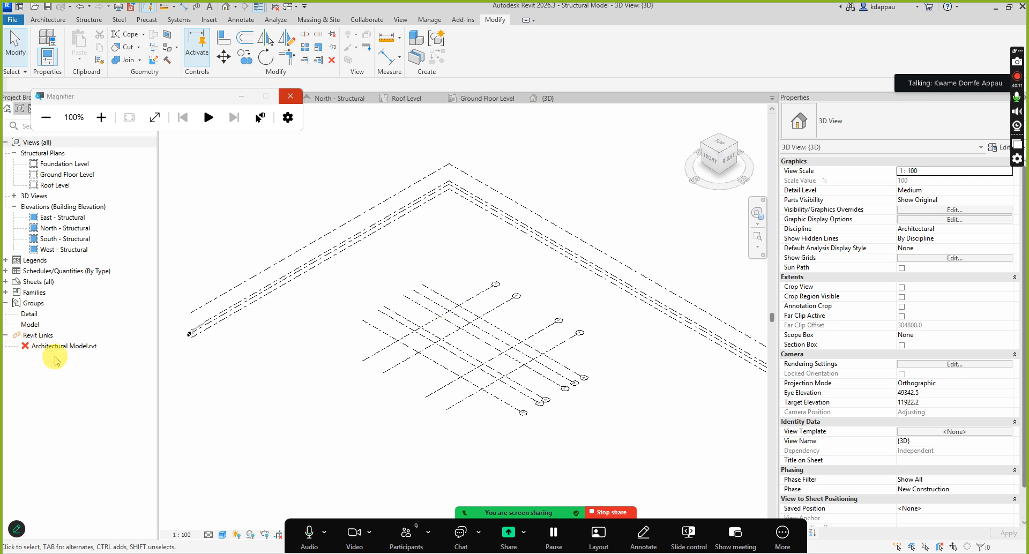
Try to reload the Architectural Model.rvt link in the structural model while the architectural model is still open
{"action": "right_click", "coordinate": [55, 353]}
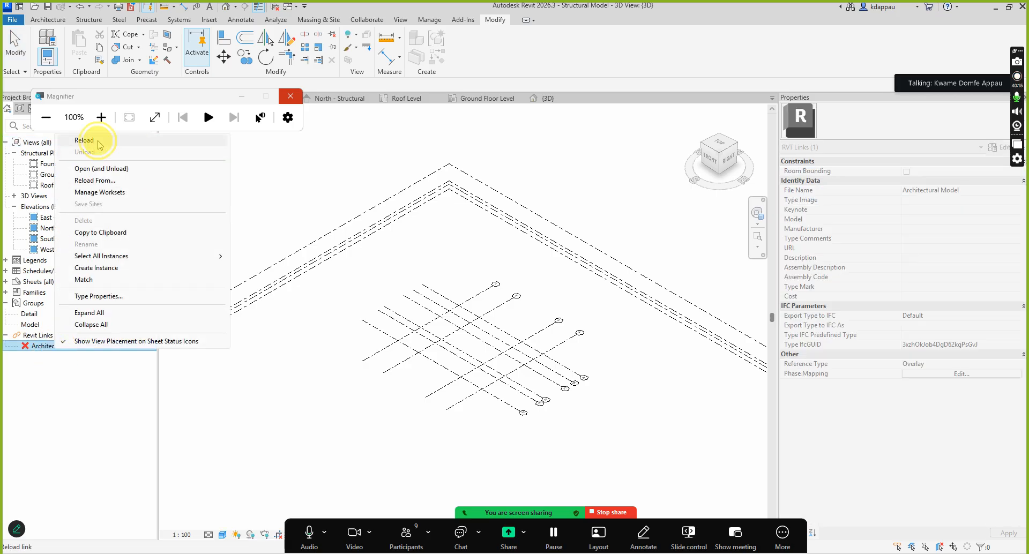
{"action": "left_click", "coordinate": [99, 143]}
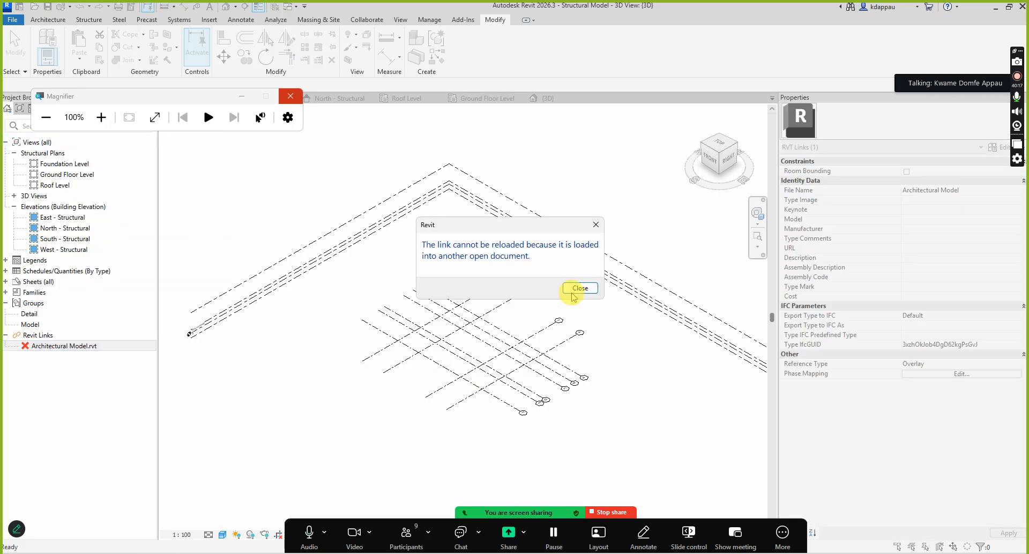
{"action": "left_click", "coordinate": [578, 289]}
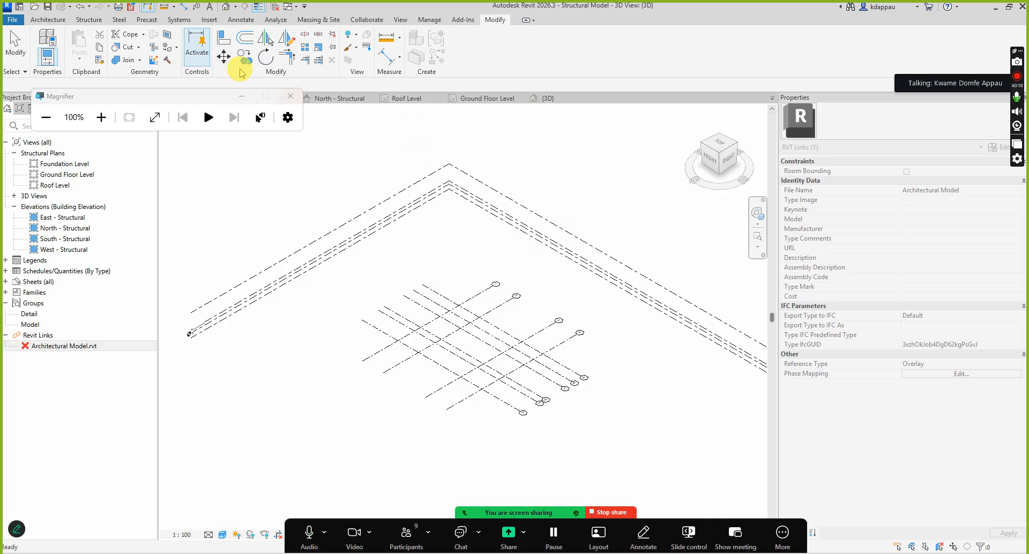
Close the inactive views, minimise the Magnifier and close the architectural model's remaining 3D view, returning to the structural 3D view
{"action": "left_click", "coordinate": [274, 9]}
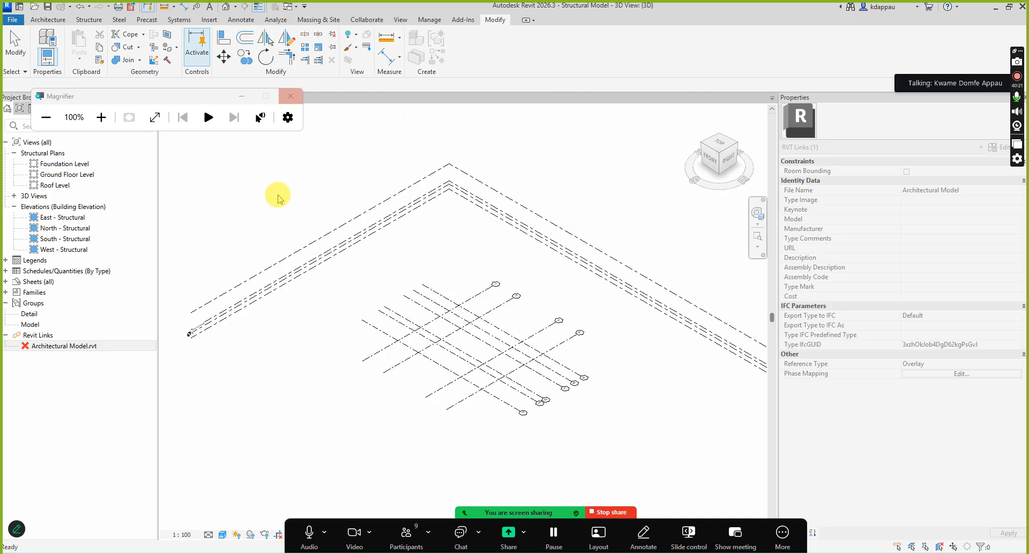
{"action": "left_click", "coordinate": [245, 99]}
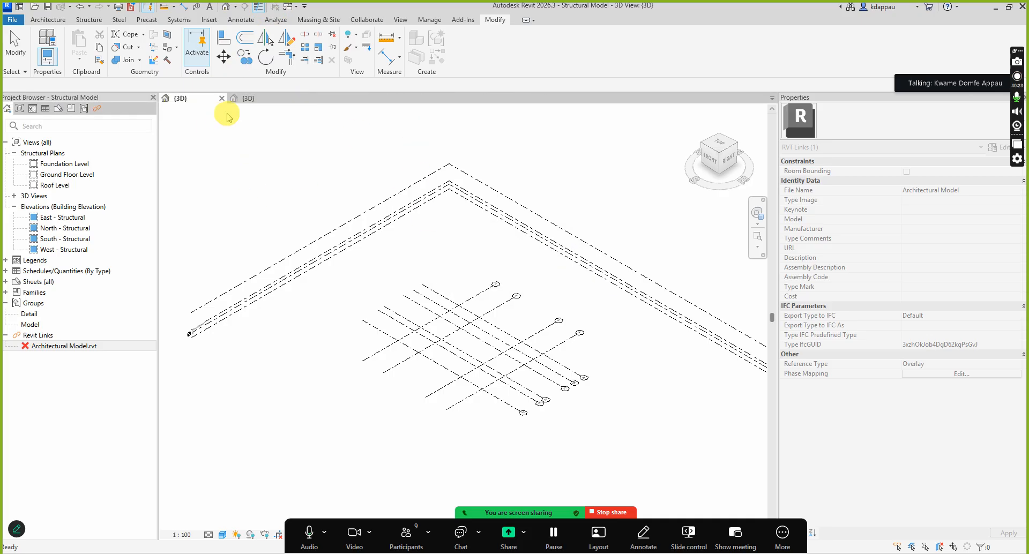
{"action": "left_click", "coordinate": [253, 102]}
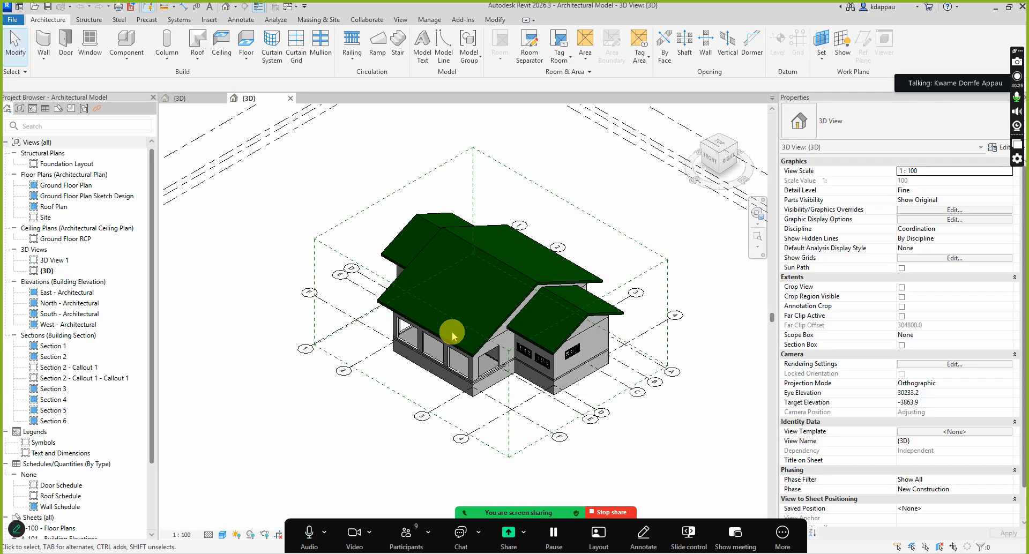
{"action": "left_click", "coordinate": [291, 99]}
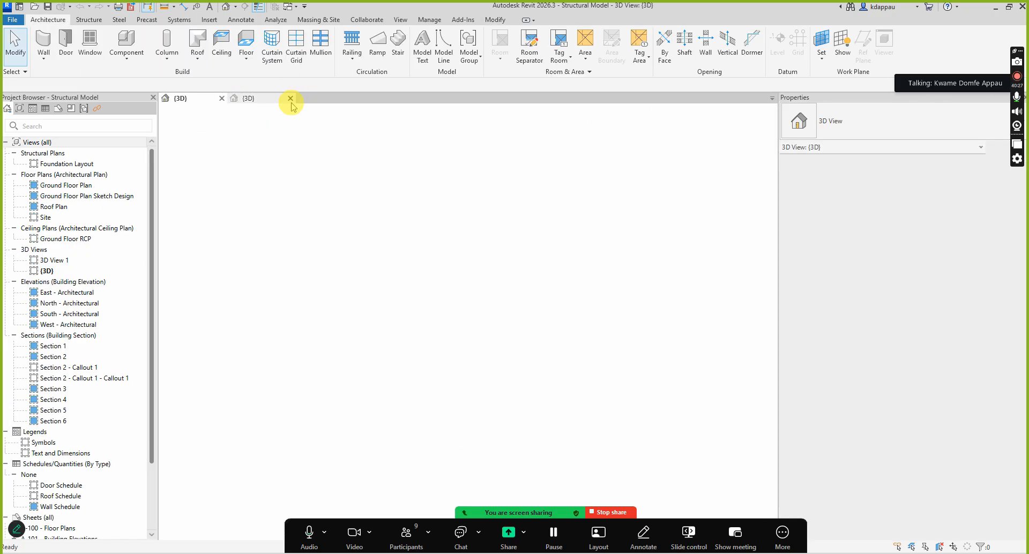
{"action": "left_click", "coordinate": [407, 327]}
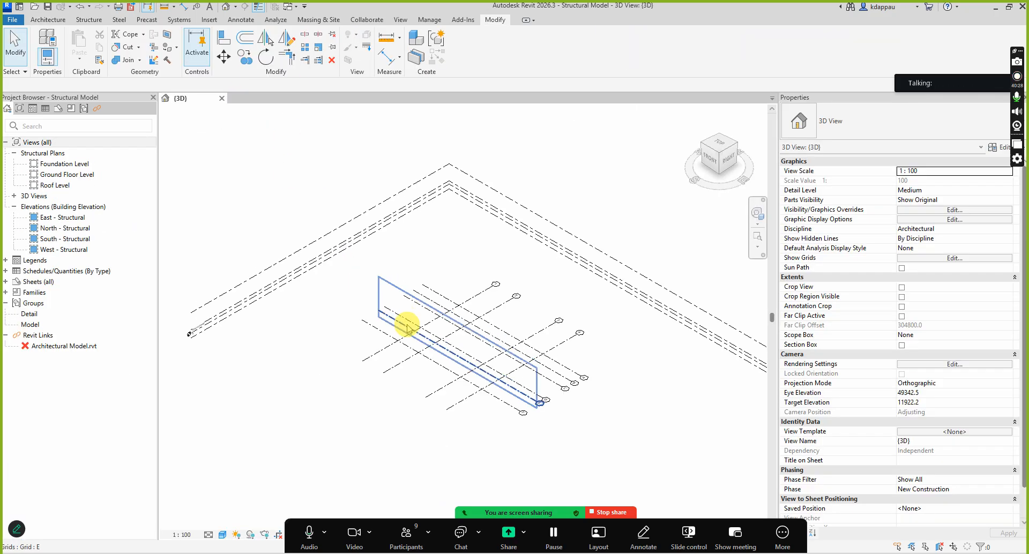
Reload the Architectural Model.rvt link and check the linked house against the grids in the structural 3D view
{"action": "right_click", "coordinate": [53, 346]}
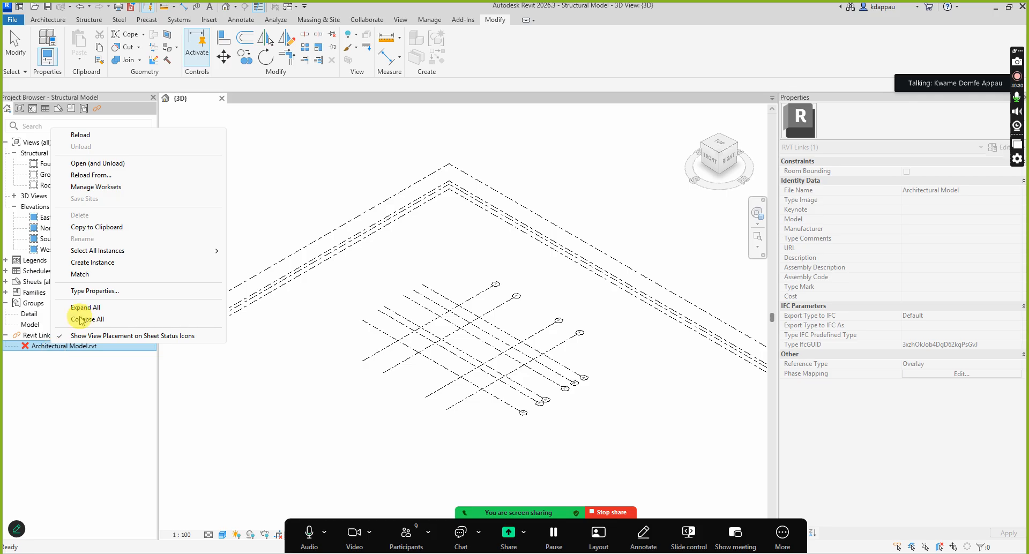
{"action": "left_click", "coordinate": [83, 135]}
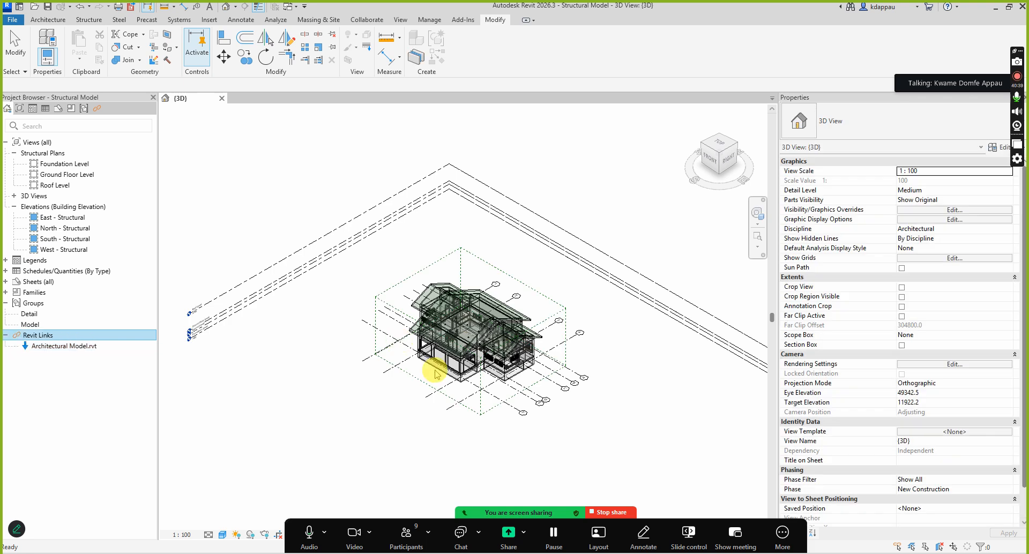
{"action": "scroll", "coordinate": [450, 370], "scroll_direction": "up", "scroll_amount": 5}
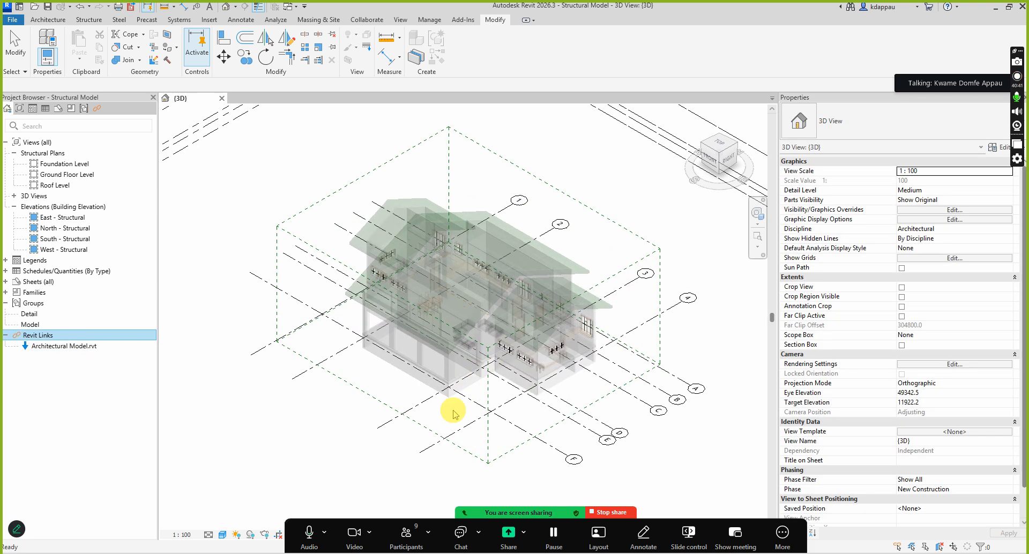
{"action": "scroll", "coordinate": [453, 407], "scroll_direction": "down", "scroll_amount": 3}
{"action": "scroll", "coordinate": [450, 364], "scroll_direction": "up", "scroll_amount": 2}
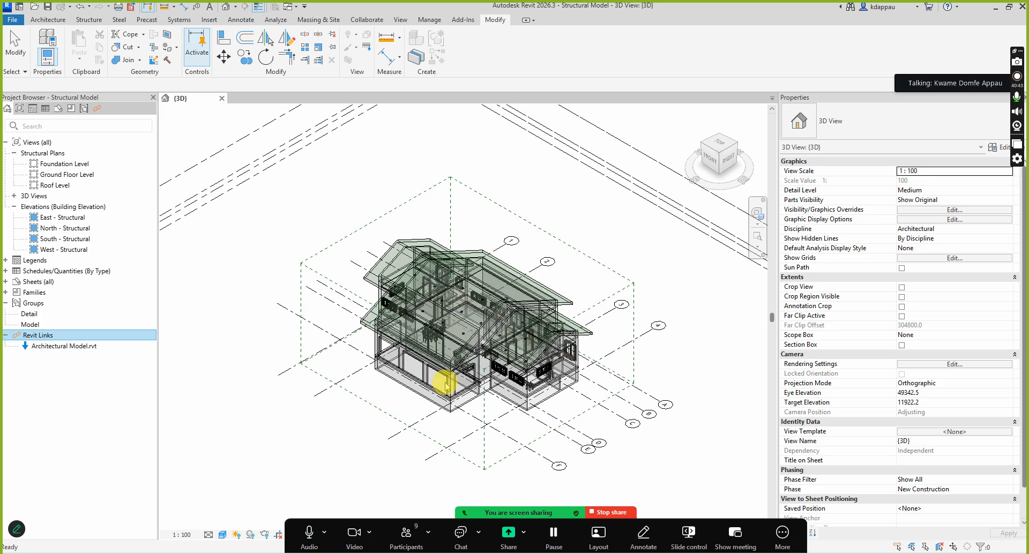
{"action": "scroll", "coordinate": [445, 383], "scroll_direction": "down", "scroll_amount": 2}
{"action": "scroll", "coordinate": [445, 379], "scroll_direction": "up", "scroll_amount": 3}
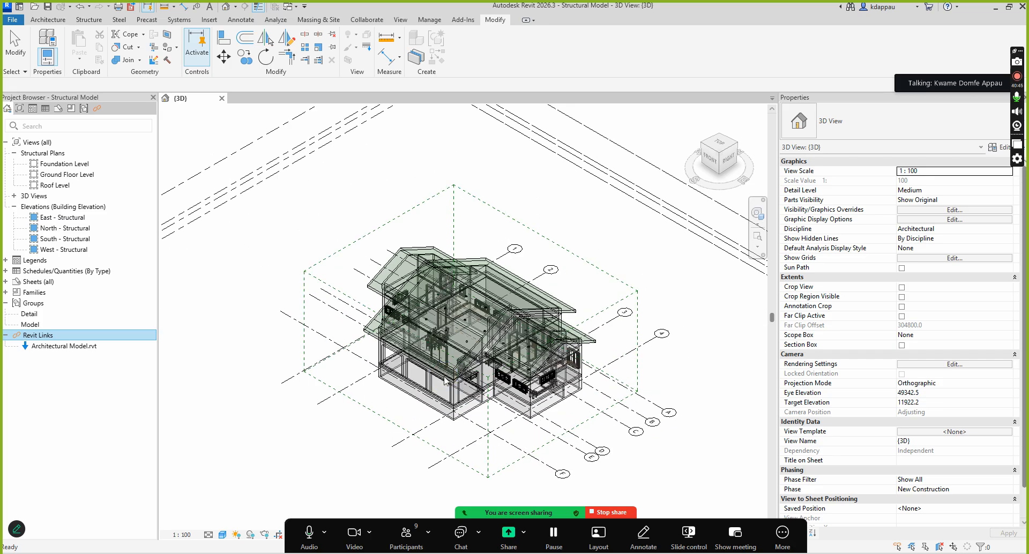
{"action": "left_click", "coordinate": [416, 363]}
{"action": "left_click", "coordinate": [491, 466]}
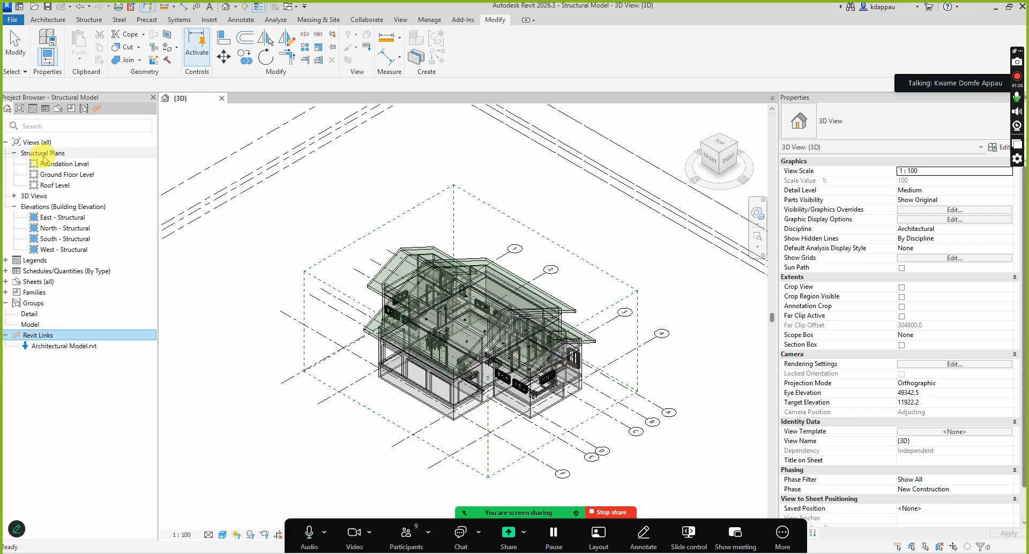
Open the Ground Floor Level and Foundation Level structural plans, and return to the Ground Floor Level plan
{"action": "double_click", "coordinate": [55, 175]}
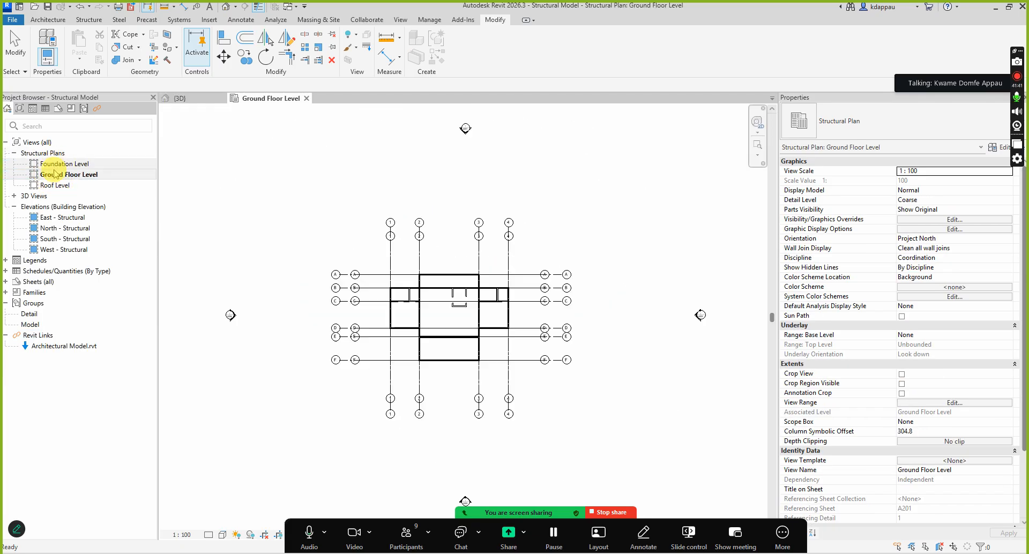
{"action": "left_click", "coordinate": [54, 167]}
{"action": "double_click", "coordinate": [55, 165]}
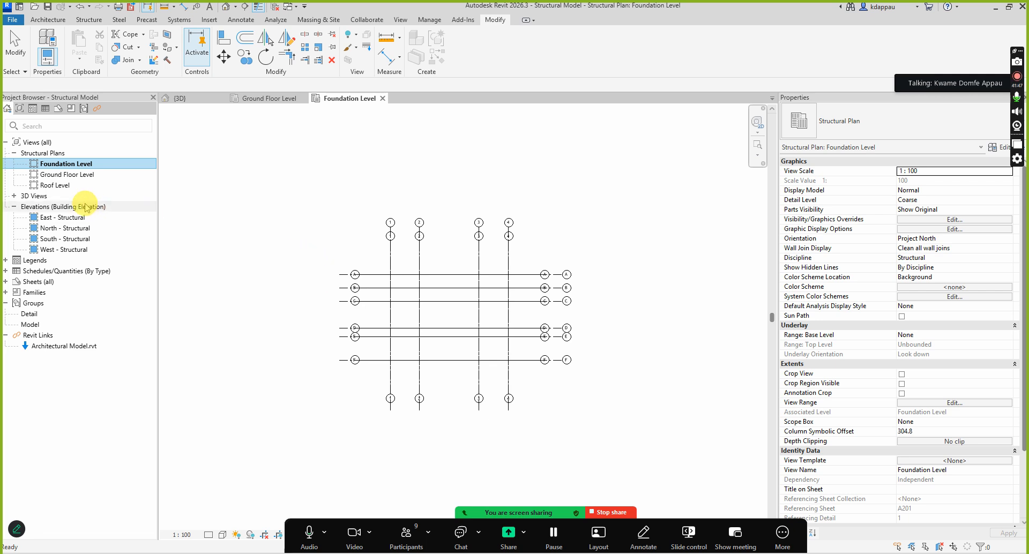
{"action": "double_click", "coordinate": [84, 176]}
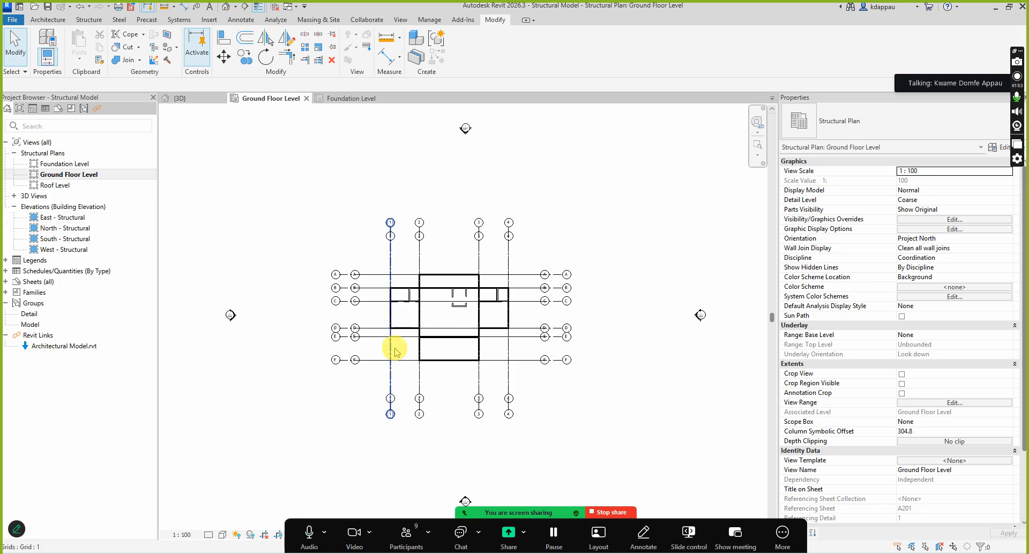
Examine the linked walls and their alignment with grids 1 to 4 and A to F in the Ground Floor Level plan
{"action": "scroll", "coordinate": [402, 348], "scroll_direction": "up", "scroll_amount": 2}
{"action": "scroll", "coordinate": [490, 367], "scroll_direction": "up", "scroll_amount": 3}
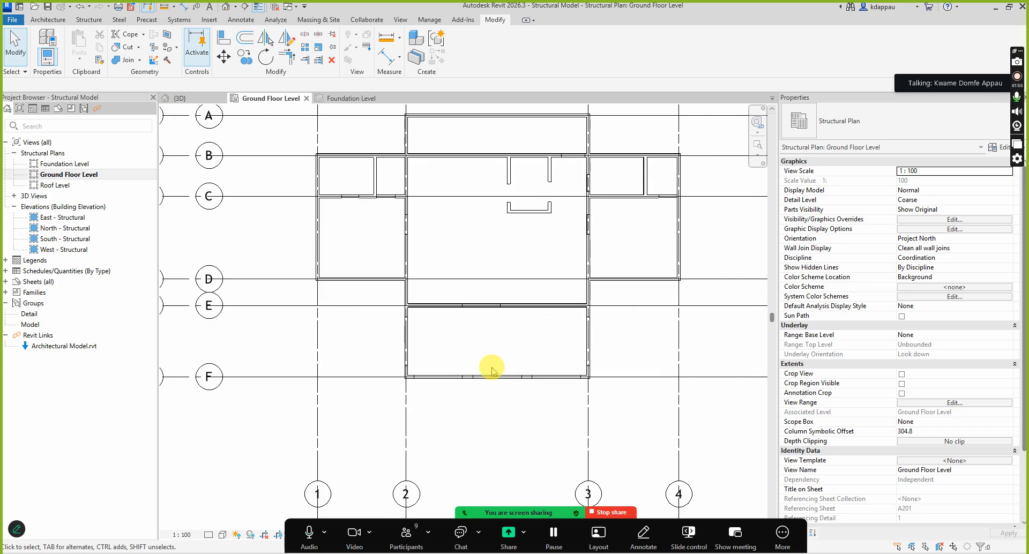
{"action": "scroll", "coordinate": [490, 368], "scroll_direction": "down", "scroll_amount": 3}
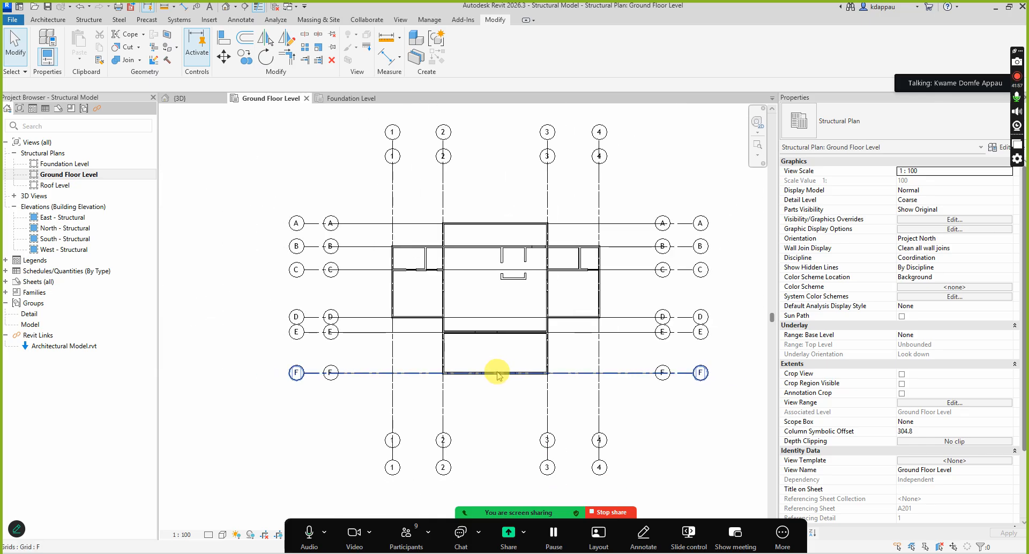
{"action": "scroll", "coordinate": [474, 347], "scroll_direction": "down", "scroll_amount": 2}
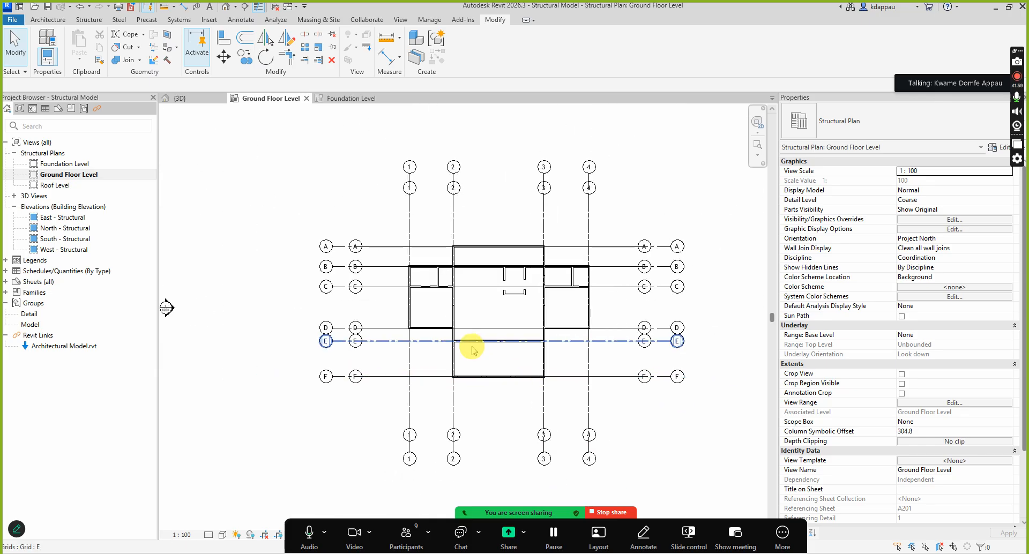
{"action": "scroll", "coordinate": [462, 288], "scroll_direction": "up", "scroll_amount": 4}
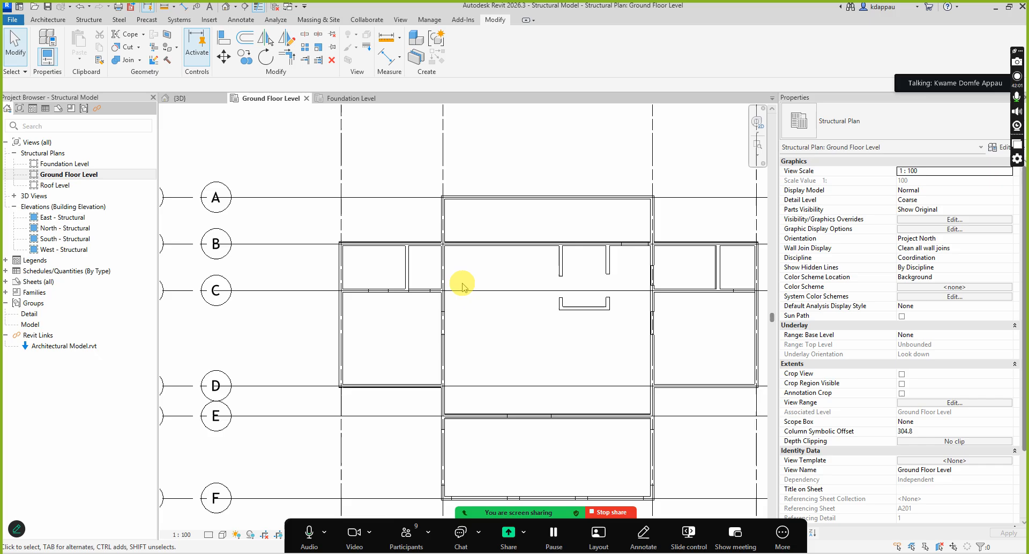
{"action": "scroll", "coordinate": [464, 287], "scroll_direction": "down", "scroll_amount": 4}
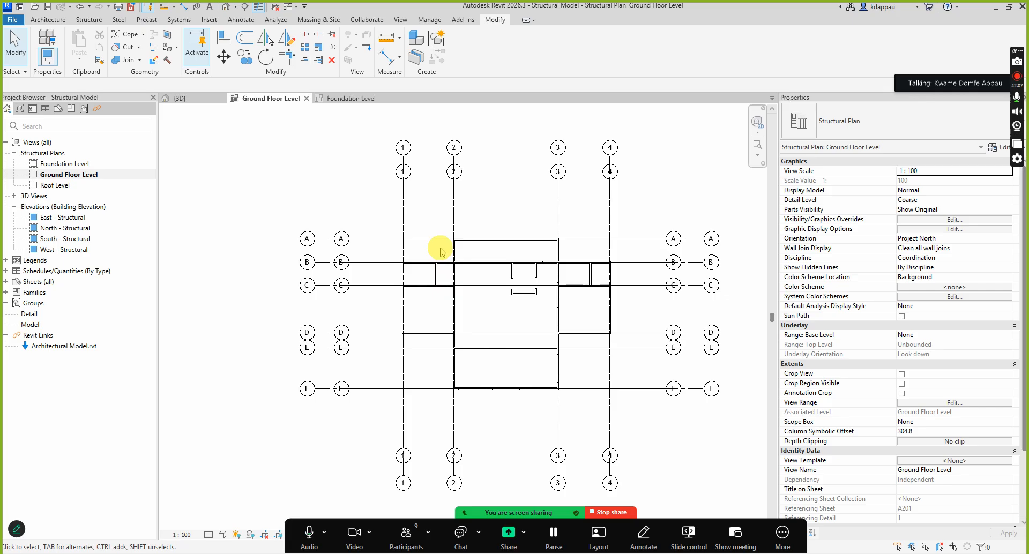
{"action": "scroll", "coordinate": [478, 407], "scroll_direction": "down", "scroll_amount": 2}
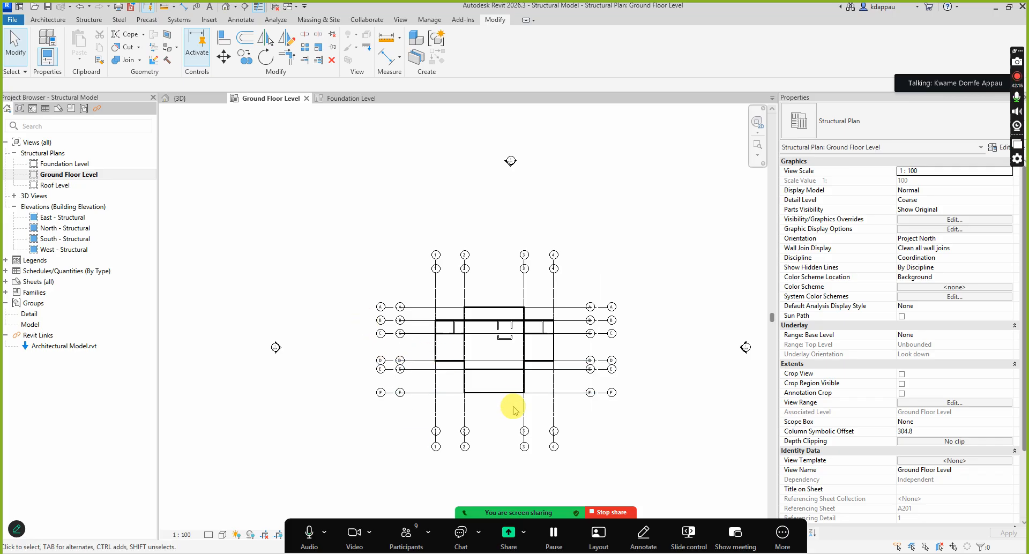
{"action": "scroll", "coordinate": [513, 410], "scroll_direction": "up", "scroll_amount": 4}
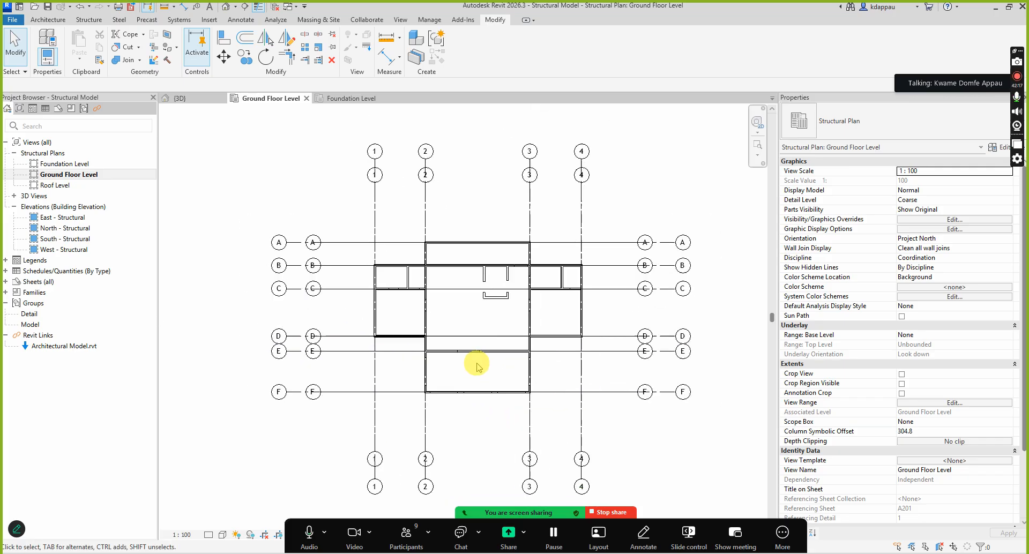
{"action": "scroll", "coordinate": [478, 366], "scroll_direction": "down", "scroll_amount": 1}
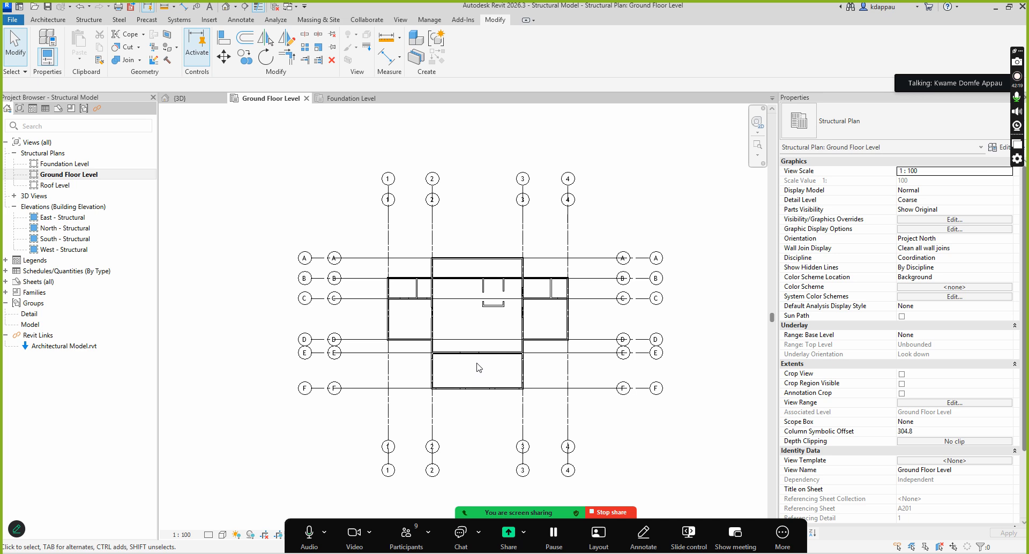
Start a structural column with its height set to Roof Level, using the M_Concrete-Rectangular-Column 300 x 450mm type
{"action": "left_click", "coordinate": [92, 21]}
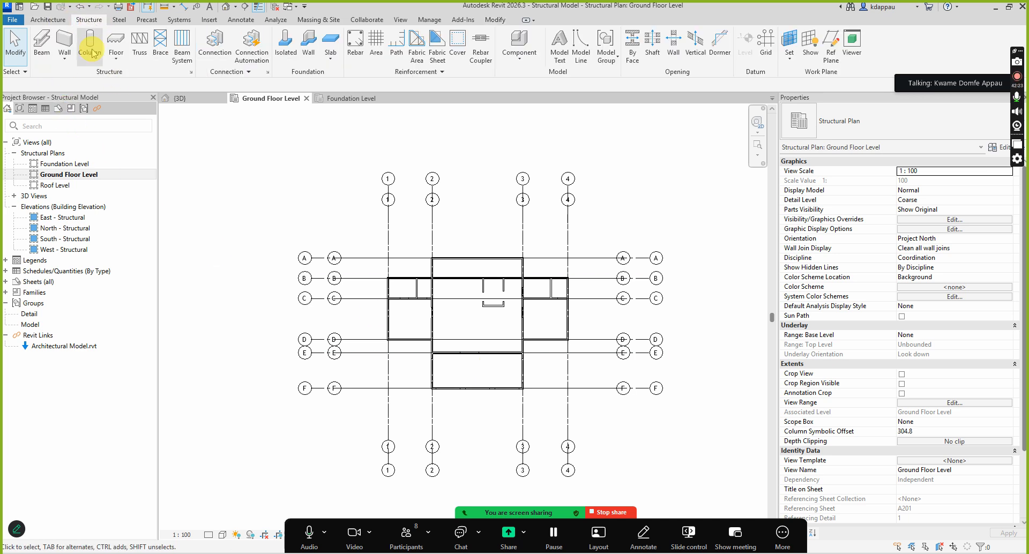
{"action": "left_click", "coordinate": [91, 50]}
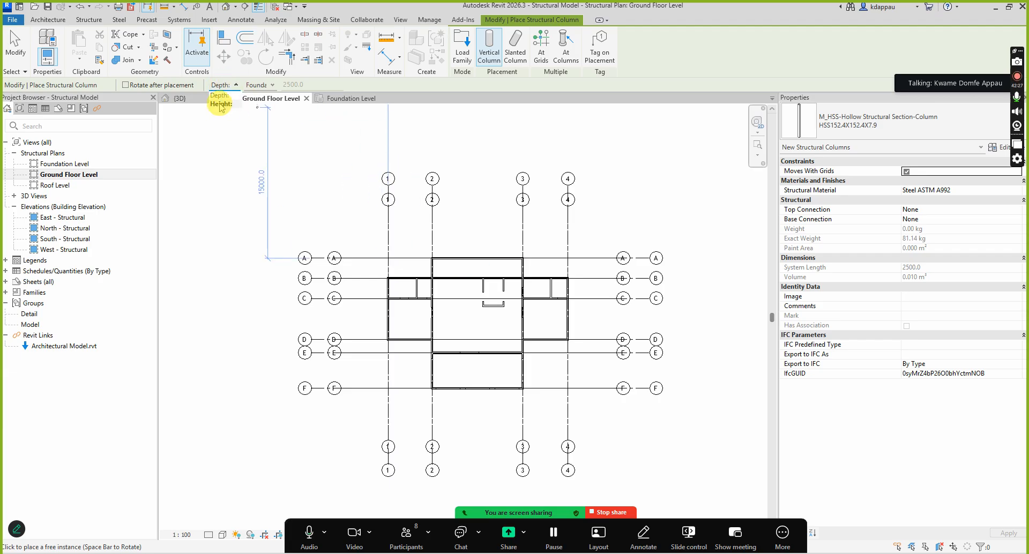
{"action": "left_click", "coordinate": [220, 104]}
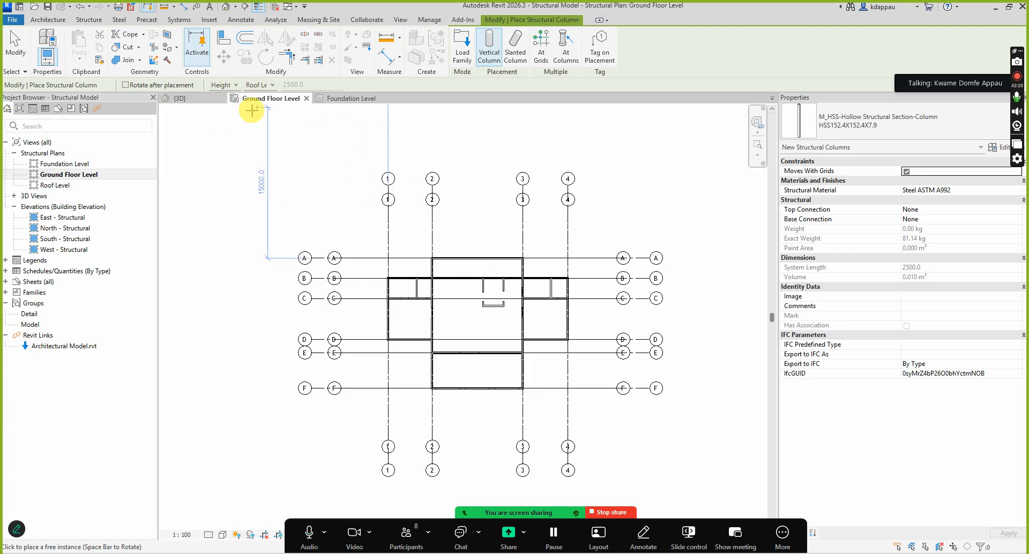
{"action": "left_click", "coordinate": [263, 85]}
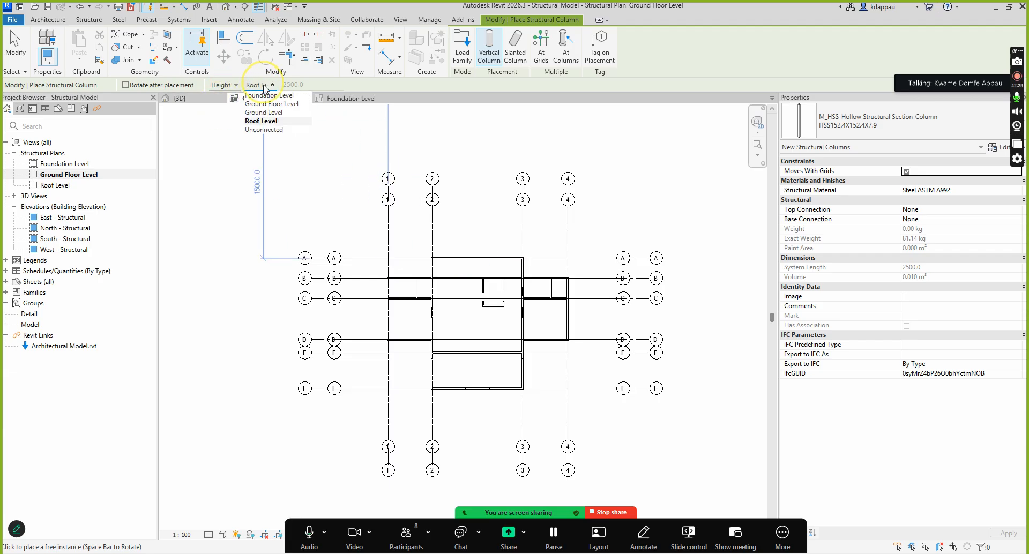
{"action": "left_click", "coordinate": [265, 122]}
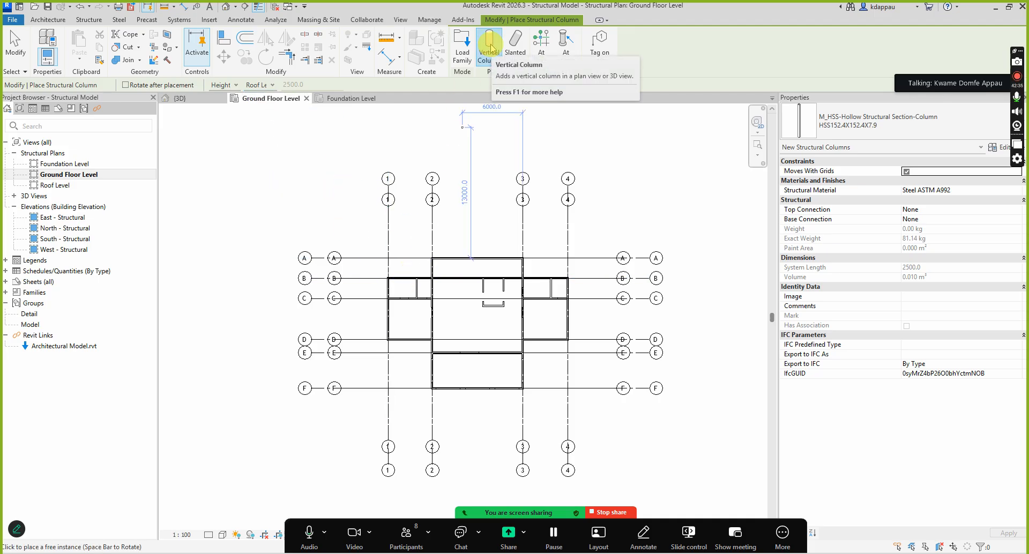
{"action": "left_click", "coordinate": [853, 124]}
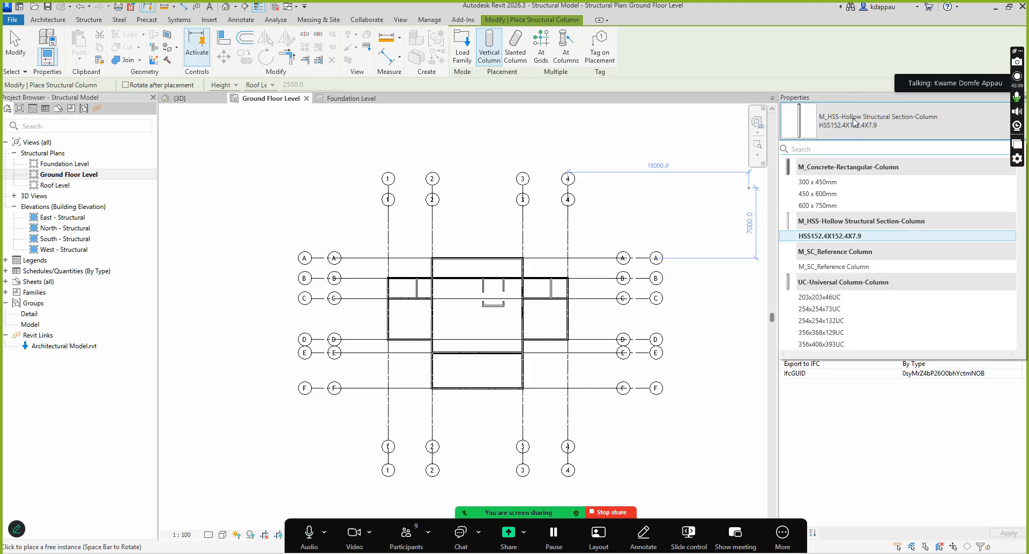
{"action": "left_click", "coordinate": [859, 146]}
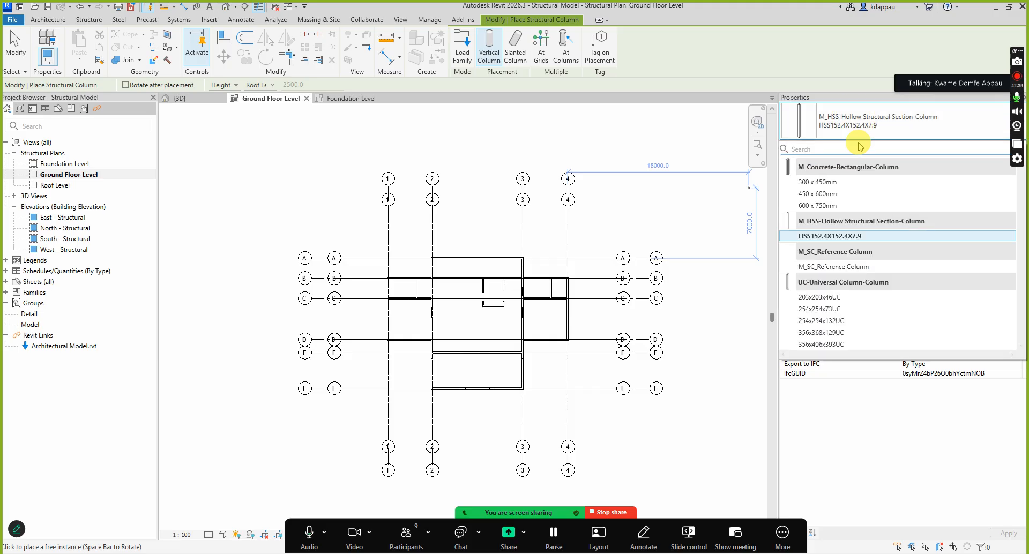
{"action": "left_click", "coordinate": [811, 182]}
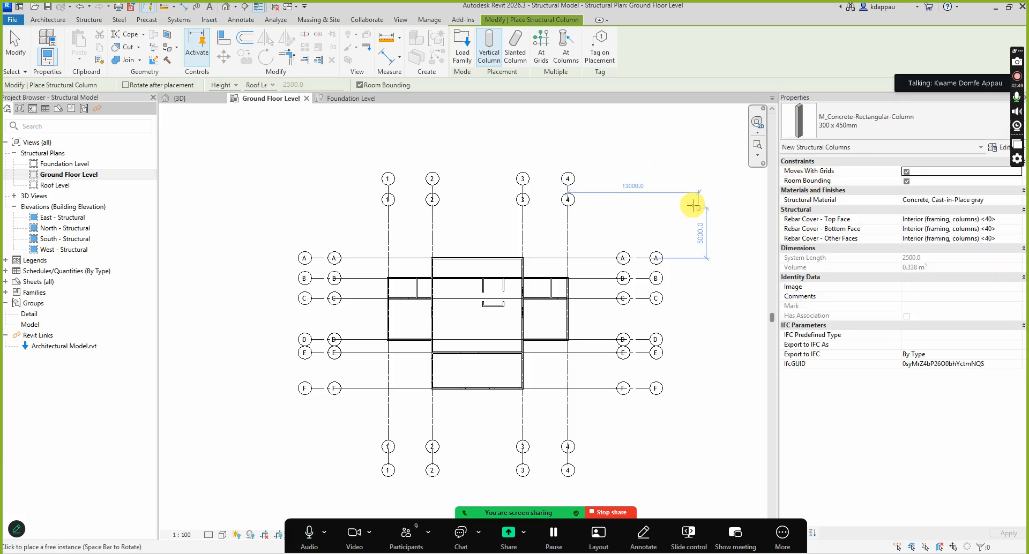
Place vertical columns at all intersections of grids 1 to 4 and A to F in the Ground Floor Level plan
{"action": "scroll", "coordinate": [472, 261], "scroll_direction": "up", "scroll_amount": 1}
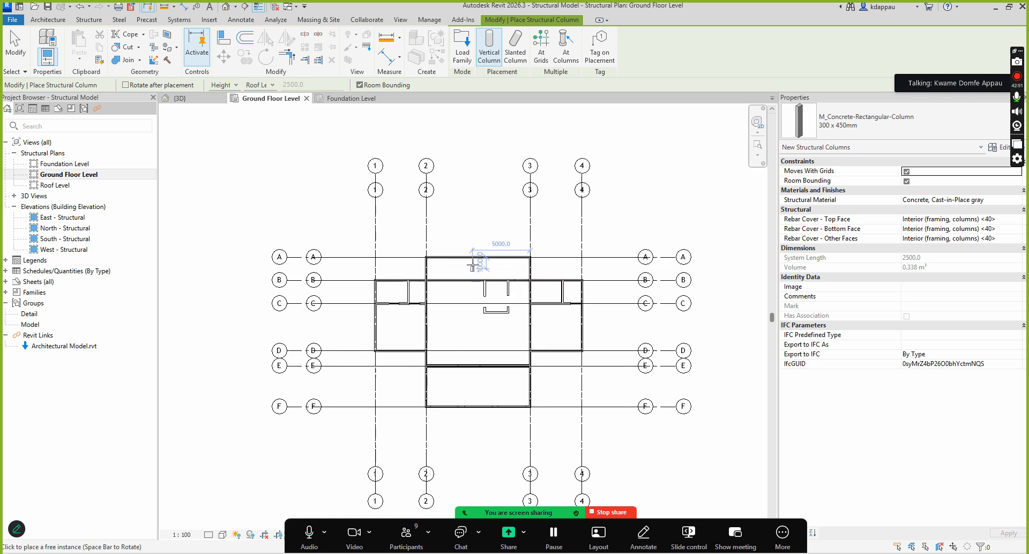
{"action": "scroll", "coordinate": [472, 264], "scroll_direction": "down", "scroll_amount": 1}
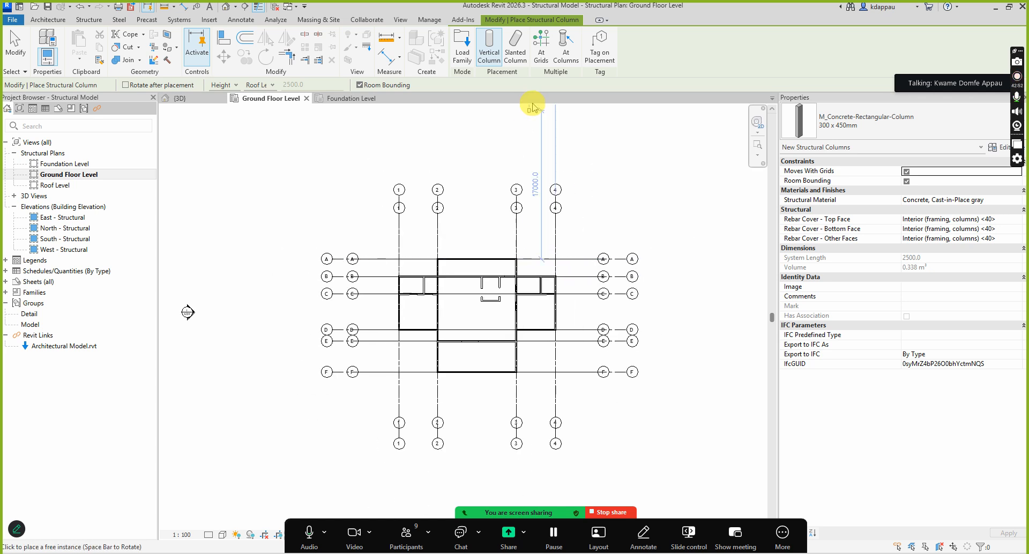
{"action": "left_click", "coordinate": [541, 44]}
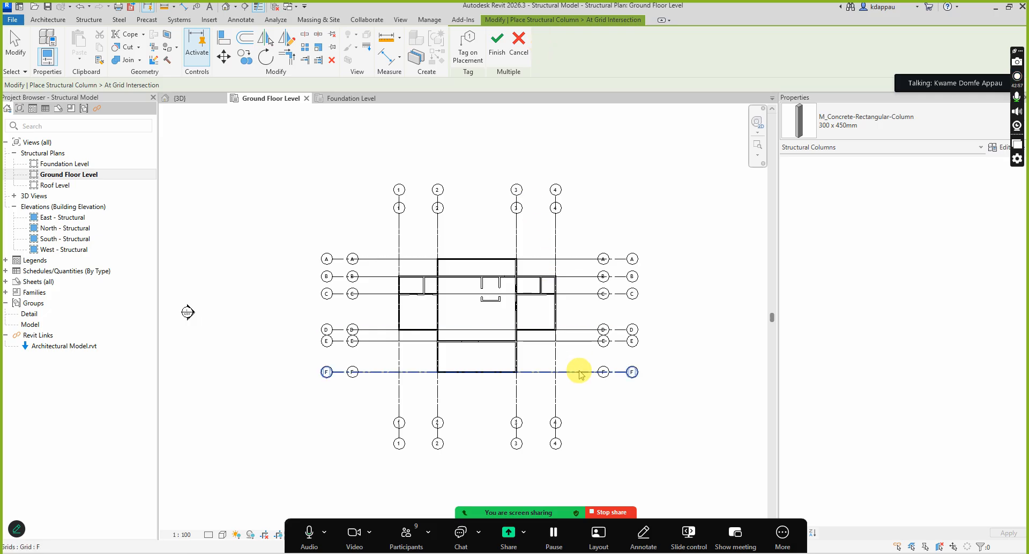
{"action": "left_click_drag", "start_coordinate": [573, 412], "coordinate": [379, 237]}
{"action": "scroll", "coordinate": [423, 332], "scroll_direction": "up", "scroll_amount": 5}
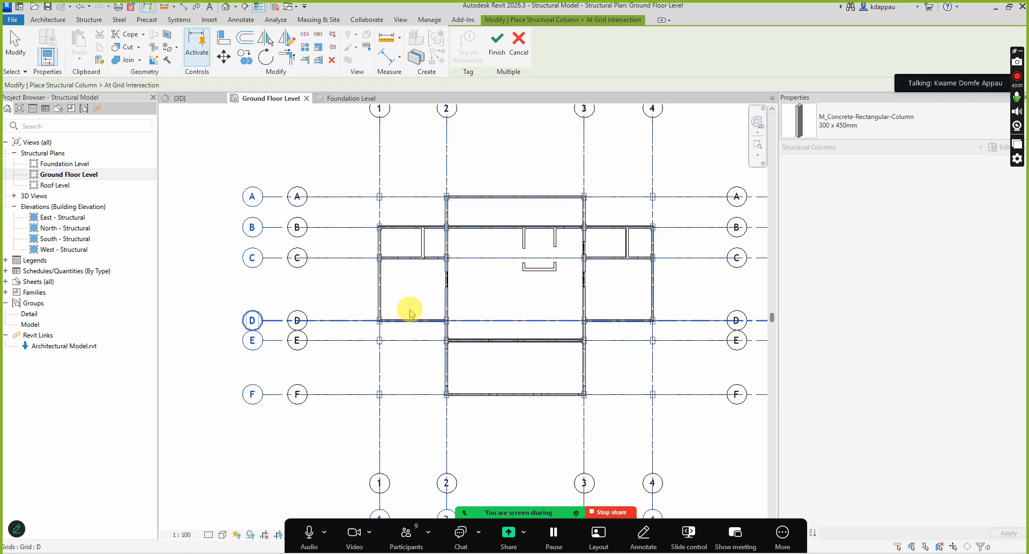
{"action": "scroll", "coordinate": [390, 278], "scroll_direction": "down", "scroll_amount": 3}
{"action": "scroll", "coordinate": [378, 200], "scroll_direction": "up", "scroll_amount": 5}
{"action": "scroll", "coordinate": [368, 253], "scroll_direction": "down", "scroll_amount": 3}
{"action": "scroll", "coordinate": [538, 284], "scroll_direction": "up", "scroll_amount": 2}
{"action": "scroll", "coordinate": [585, 271], "scroll_direction": "down", "scroll_amount": 3}
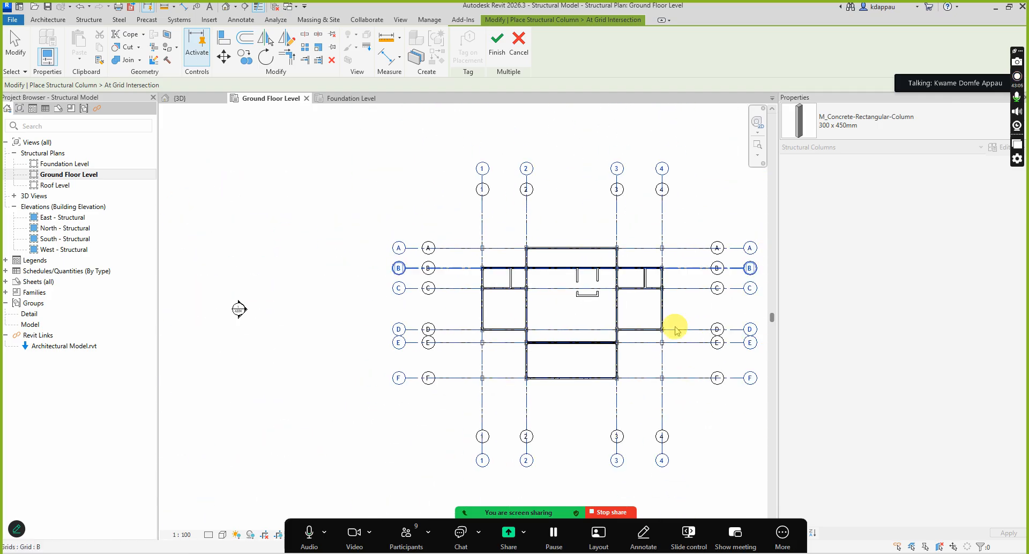
{"action": "scroll", "coordinate": [721, 346], "scroll_direction": "up", "scroll_amount": 2}
{"action": "left_click", "coordinate": [497, 46]}
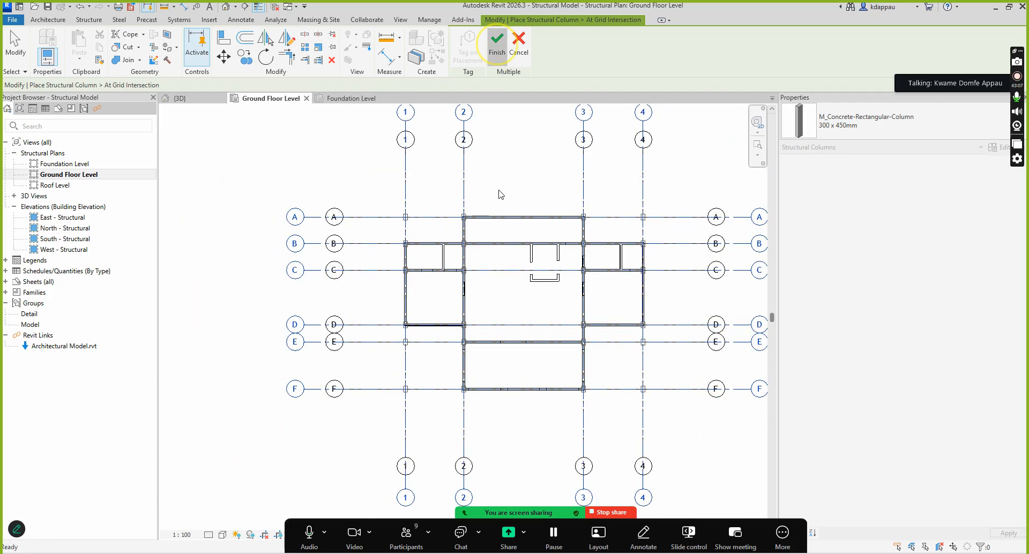
{"action": "scroll", "coordinate": [533, 270], "scroll_direction": "up", "scroll_amount": 2}
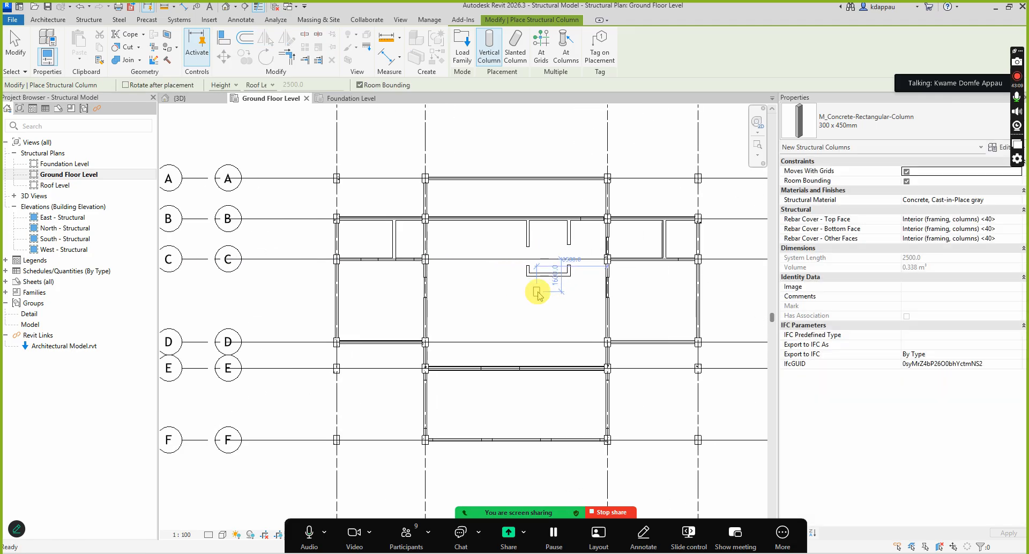
{"action": "key", "text": "Escape"}
Delete the two columns outside the house walls at grid intersections A-1 and A-4
{"action": "scroll", "coordinate": [472, 281], "scroll_direction": "down", "scroll_amount": 1}
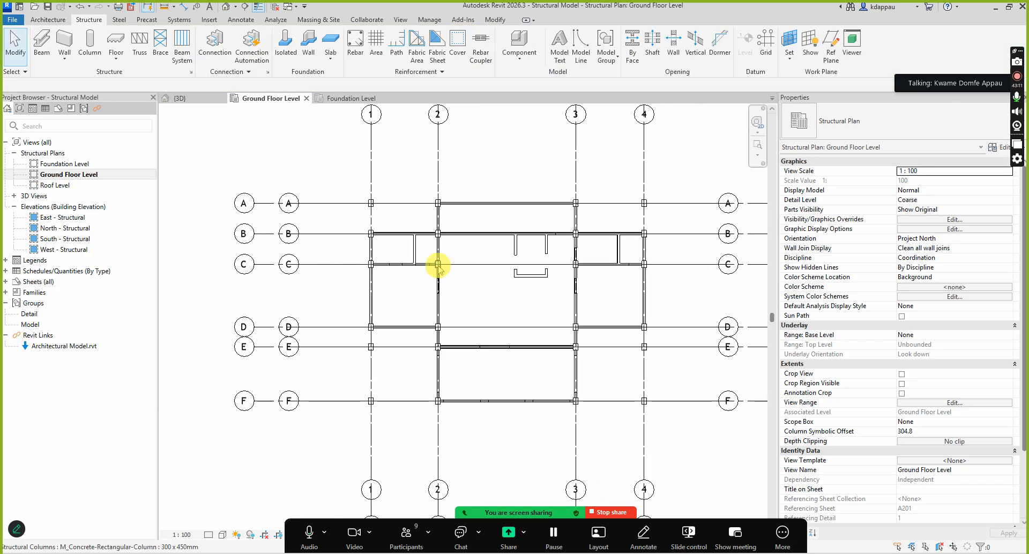
{"action": "scroll", "coordinate": [436, 262], "scroll_direction": "up", "scroll_amount": 1}
{"action": "left_click_drag", "start_coordinate": [308, 155], "coordinate": [379, 225]}
{"action": "key", "text": "Escape"}
{"action": "scroll", "coordinate": [368, 259], "scroll_direction": "down", "scroll_amount": 3}
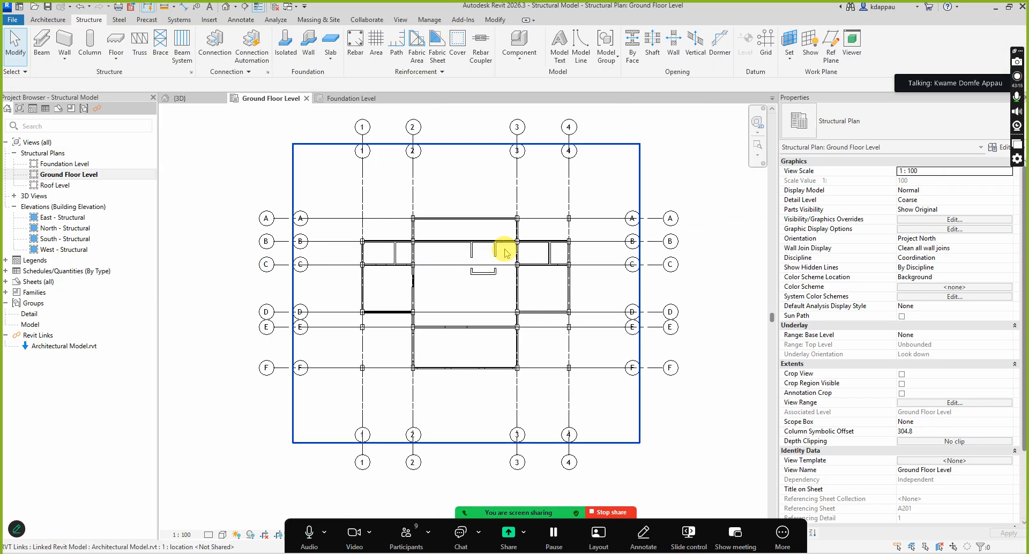
{"action": "scroll", "coordinate": [558, 202], "scroll_direction": "up", "scroll_amount": 2}
{"action": "left_click_drag", "start_coordinate": [551, 197], "coordinate": [586, 237]}
{"action": "key", "text": "Delete"}
{"action": "scroll", "coordinate": [586, 237], "scroll_direction": "down", "scroll_amount": 3}
Delete the columns outside the walls where grids E and F cross grids 1 and 4
{"action": "scroll", "coordinate": [571, 377], "scroll_direction": "up", "scroll_amount": 4}
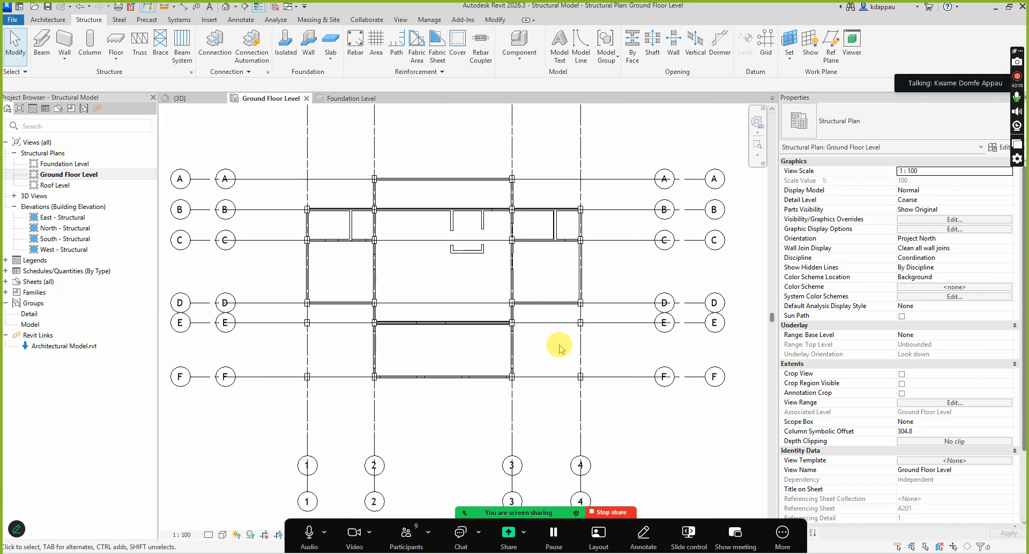
{"action": "left_click_drag", "start_coordinate": [564, 309], "coordinate": [607, 397]}
{"action": "key", "text": "Delete"}
{"action": "scroll", "coordinate": [607, 381], "scroll_direction": "down", "scroll_amount": 4}
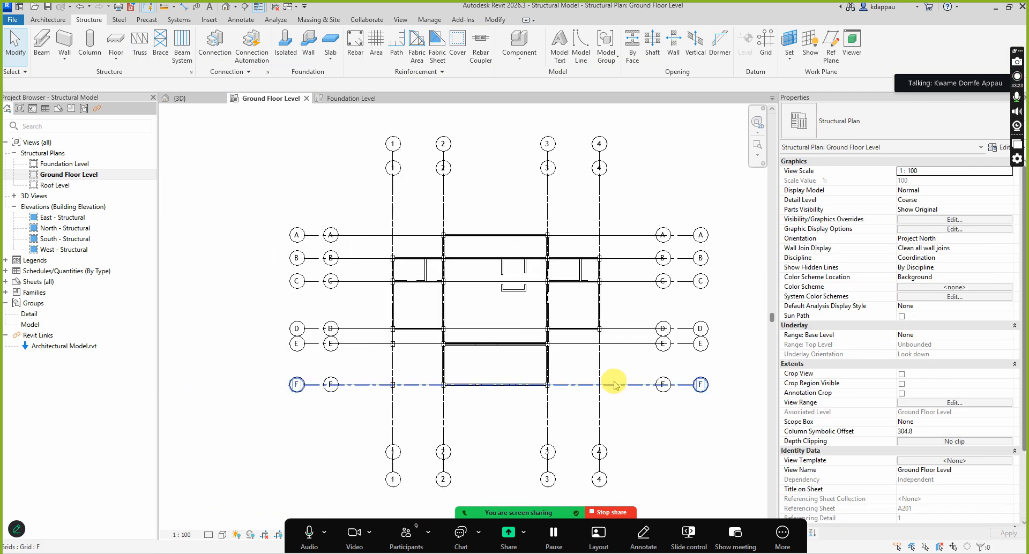
{"action": "scroll", "coordinate": [402, 355], "scroll_direction": "up", "scroll_amount": 4}
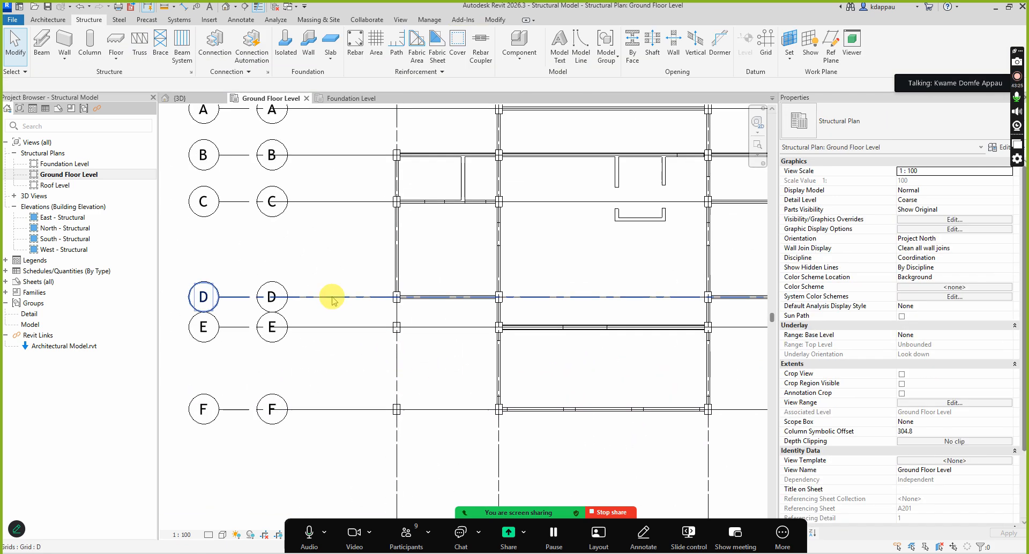
{"action": "left_click_drag", "start_coordinate": [353, 321], "coordinate": [413, 434]}
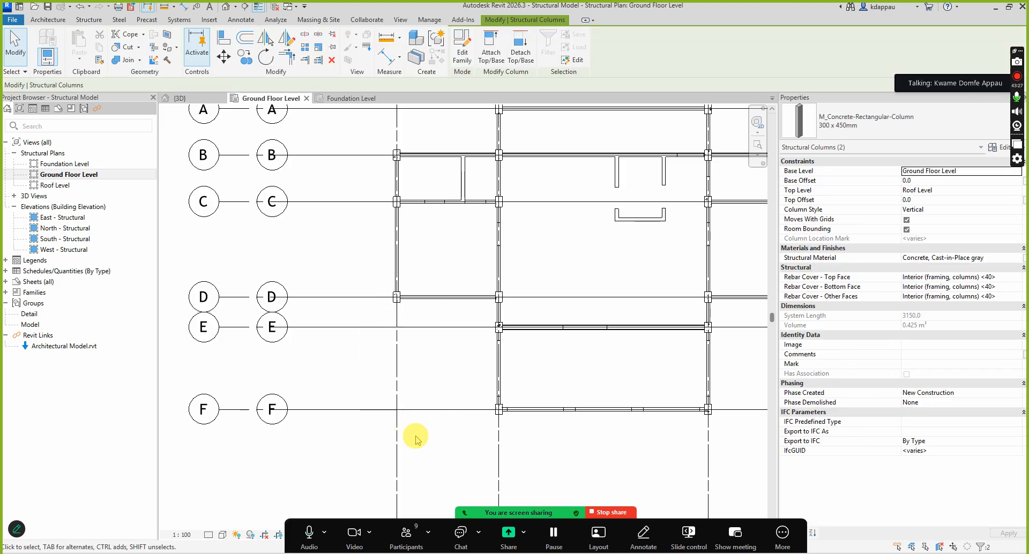
{"action": "key", "text": "Delete"}
{"action": "scroll", "coordinate": [393, 366], "scroll_direction": "down", "scroll_amount": 3}
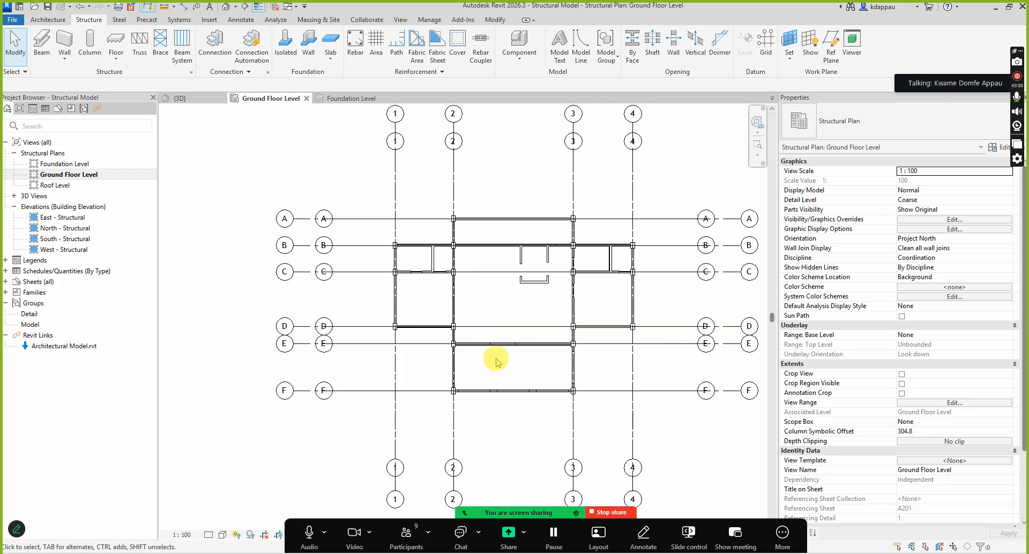
Open the default 3D view and hide the Architectural Model.rvt link there through its visibility overrides
{"action": "scroll", "coordinate": [453, 375], "scroll_direction": "up", "scroll_amount": 3}
{"action": "scroll", "coordinate": [438, 423], "scroll_direction": "down", "scroll_amount": 1}
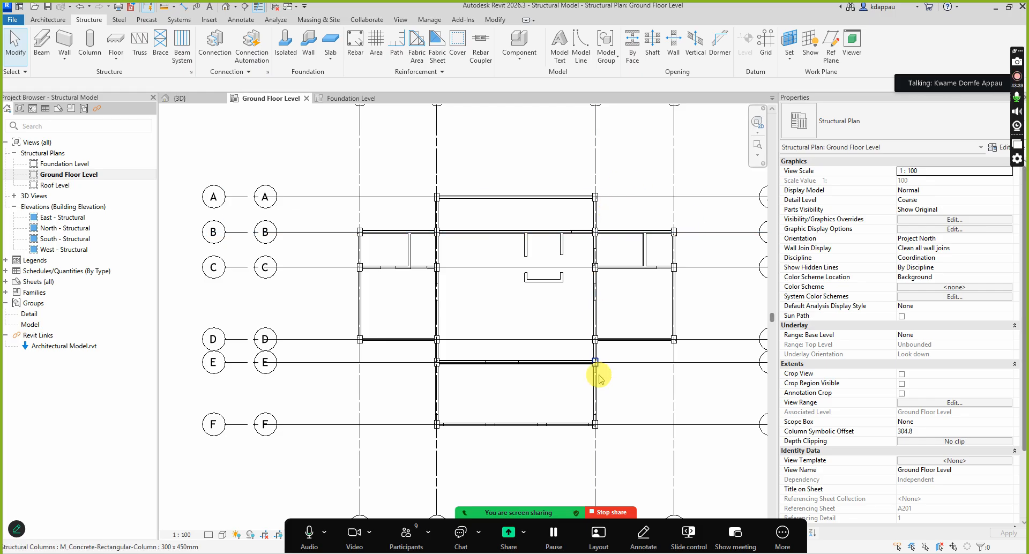
{"action": "scroll", "coordinate": [570, 283], "scroll_direction": "down", "scroll_amount": 1}
{"action": "scroll", "coordinate": [570, 284], "scroll_direction": "down", "scroll_amount": 1}
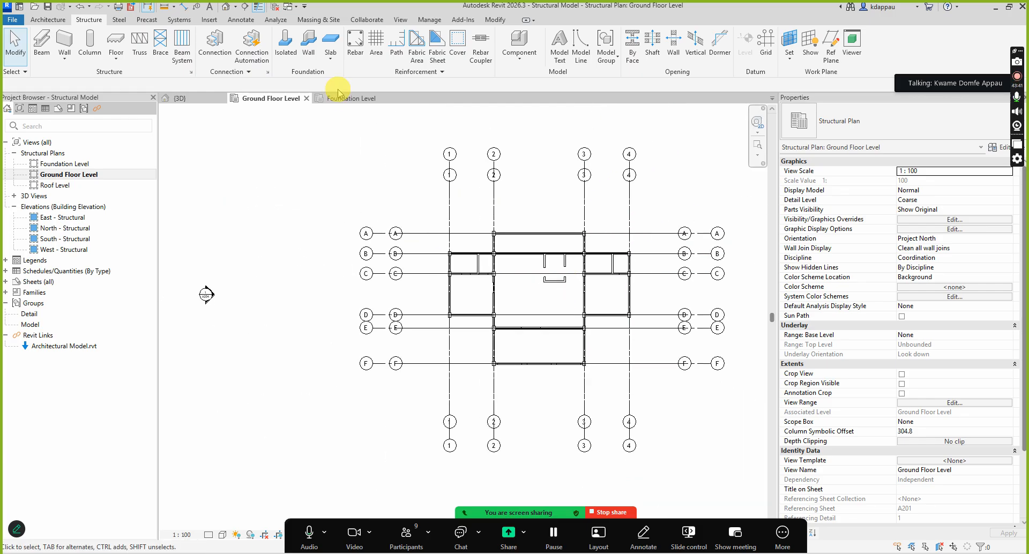
{"action": "left_click", "coordinate": [226, 7]}
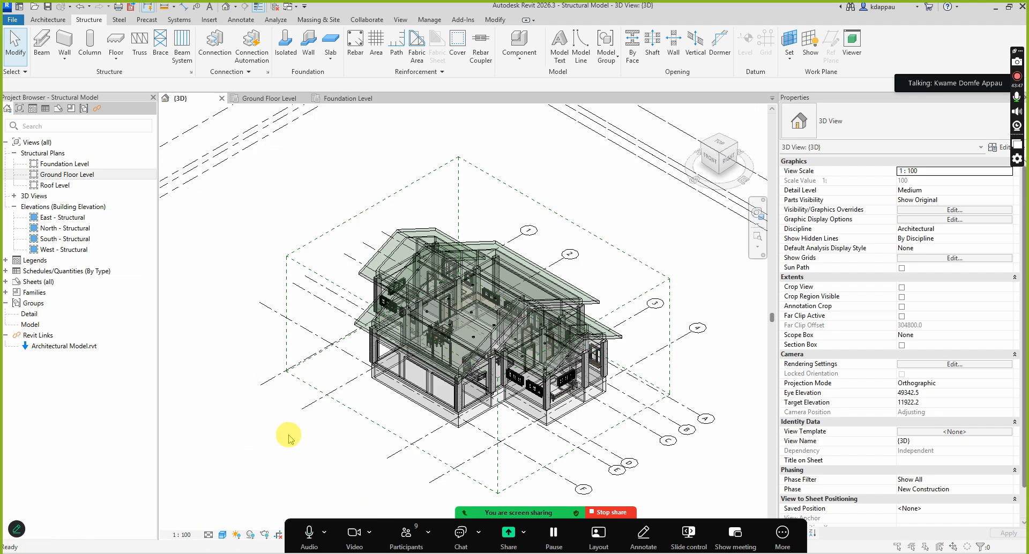
{"action": "key", "text": "v"}
{"action": "key", "text": "v"}
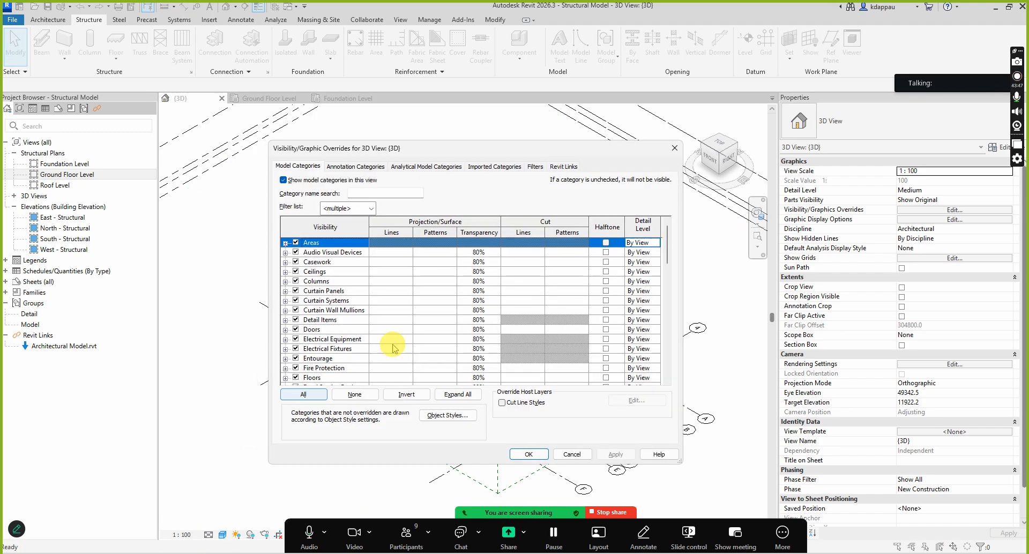
{"action": "left_click", "coordinate": [559, 168]}
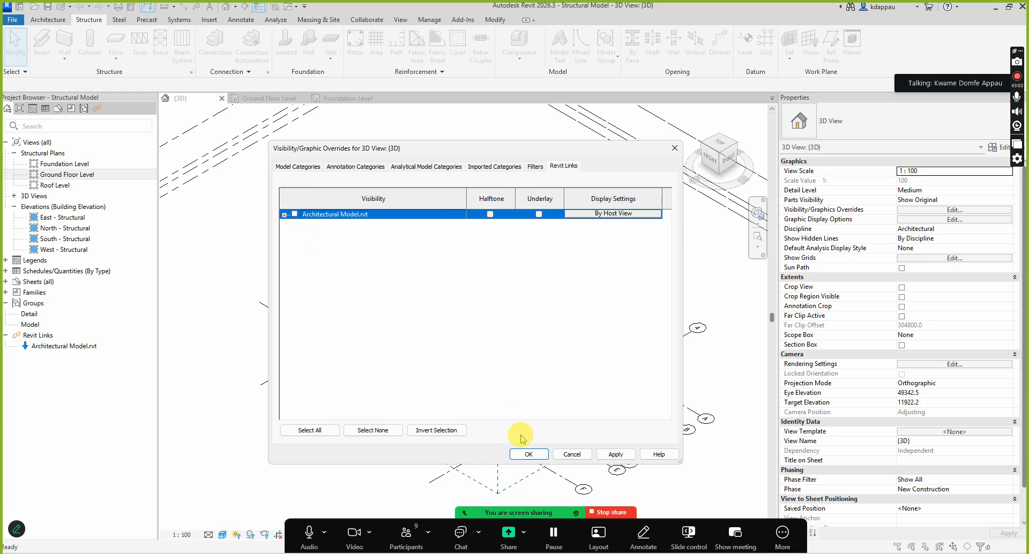
{"action": "left_click", "coordinate": [526, 454]}
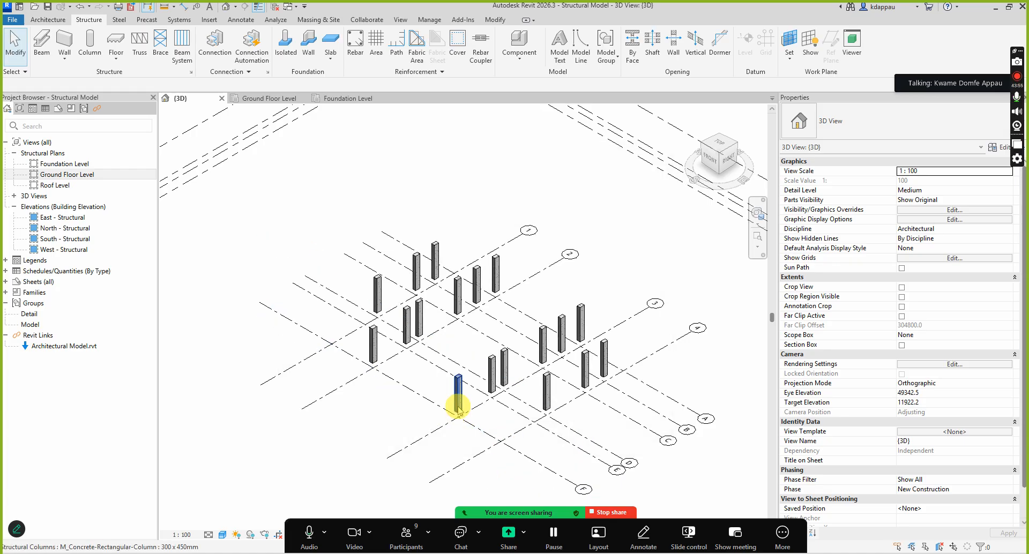
Inspect the base and top level constraints of the column at grid intersection F-3 in the 3D view
{"action": "left_click", "coordinate": [458, 409]}
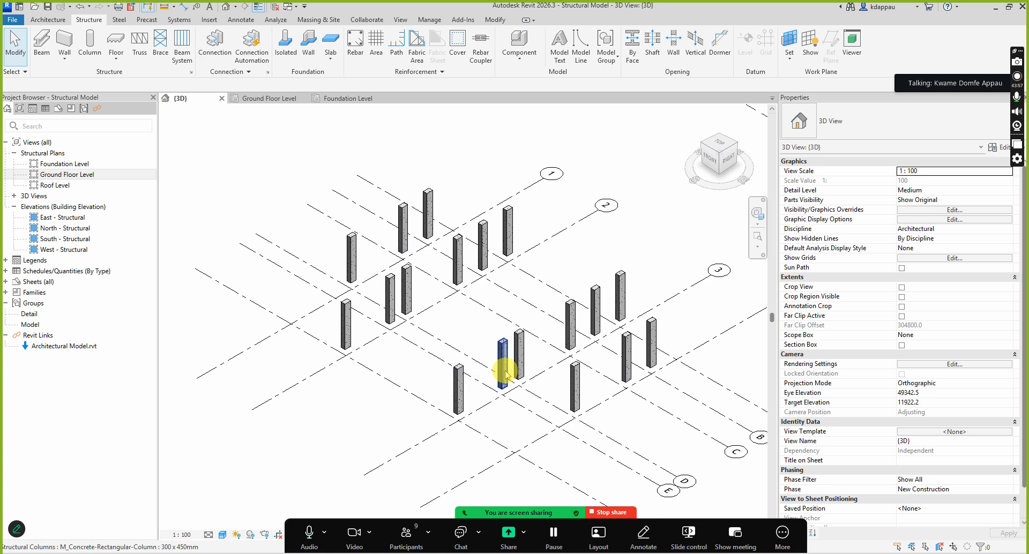
{"action": "scroll", "coordinate": [505, 374], "scroll_direction": "down", "scroll_amount": 1}
{"action": "scroll", "coordinate": [480, 381], "scroll_direction": "down", "scroll_amount": 1}
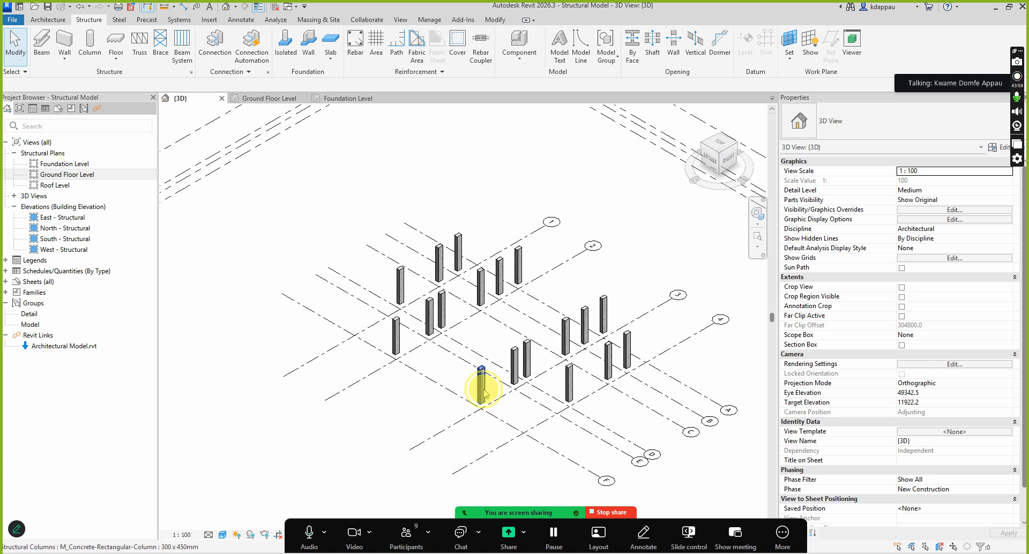
{"action": "left_click", "coordinate": [482, 385]}
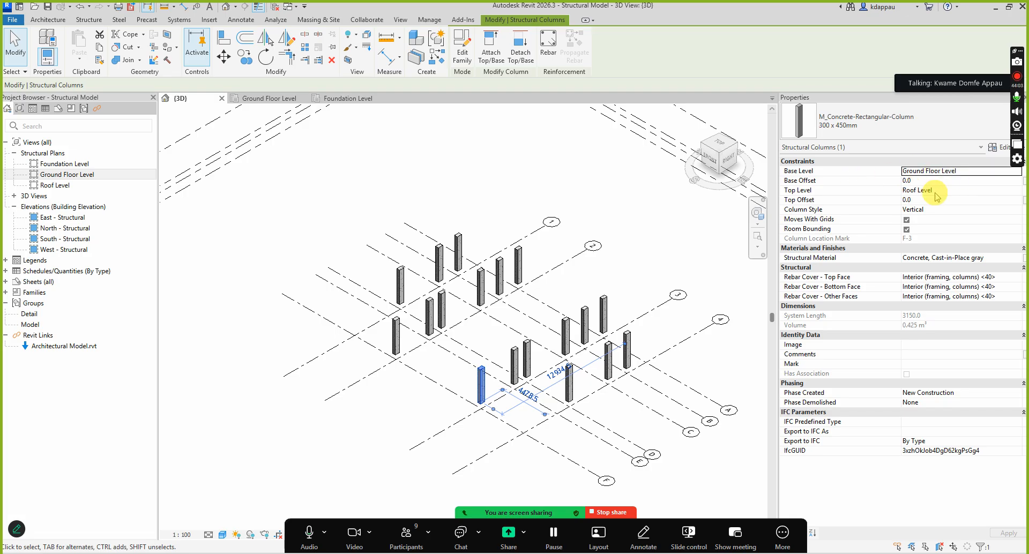
Select all the placed columns in the 3D view and filter the selection to Structural Columns
{"action": "left_click", "coordinate": [333, 213]}
{"action": "left_click_drag", "start_coordinate": [362, 193], "coordinate": [650, 434]}
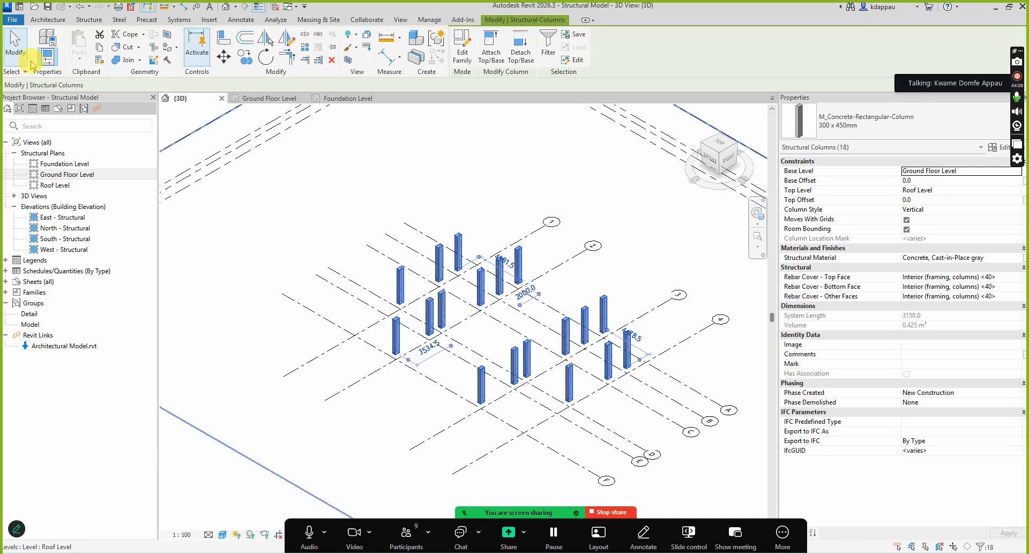
{"action": "left_click", "coordinate": [548, 49]}
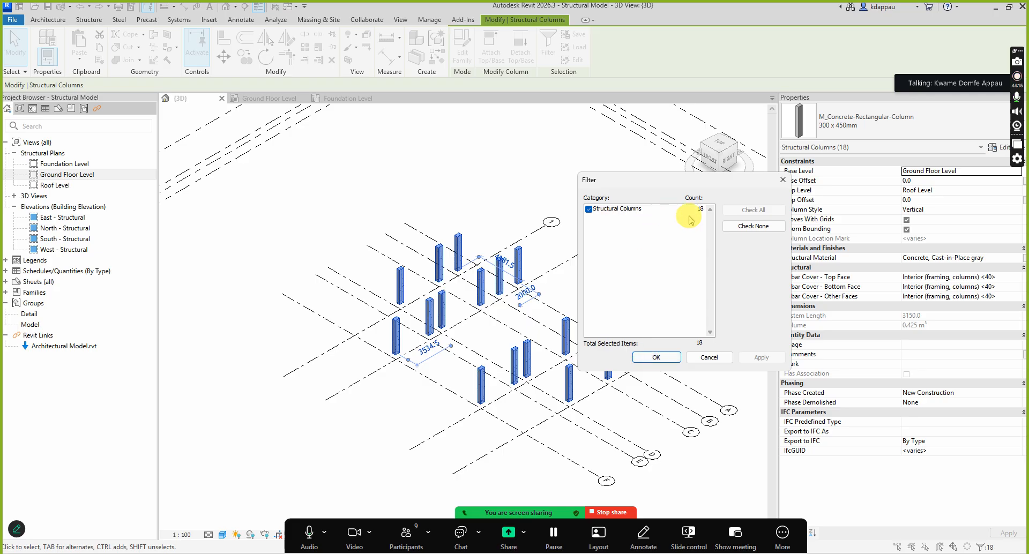
{"action": "left_click", "coordinate": [656, 358]}
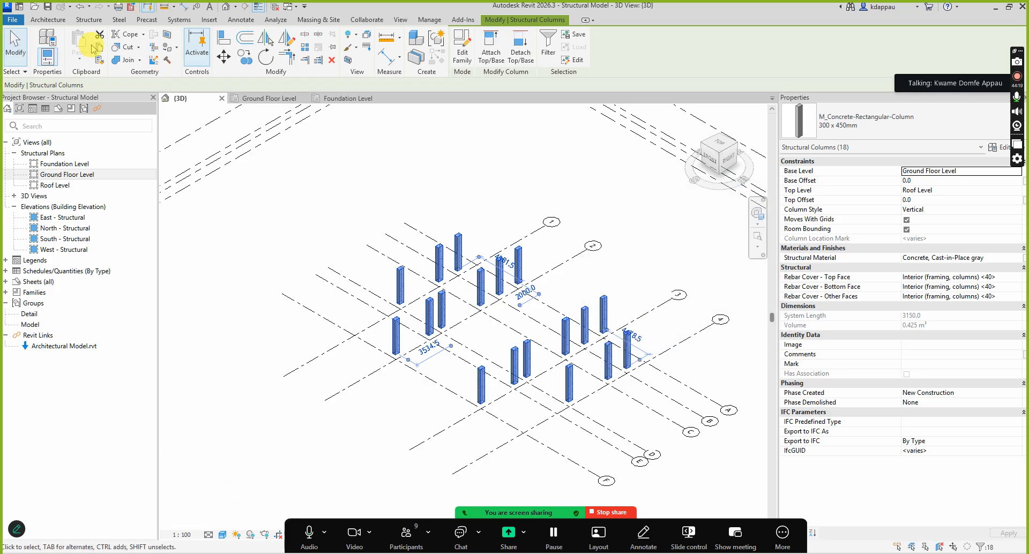
Paste the copied structural columns aligned to the Foundation Level
{"action": "left_click", "coordinate": [82, 60]}
{"action": "left_click", "coordinate": [130, 100]}
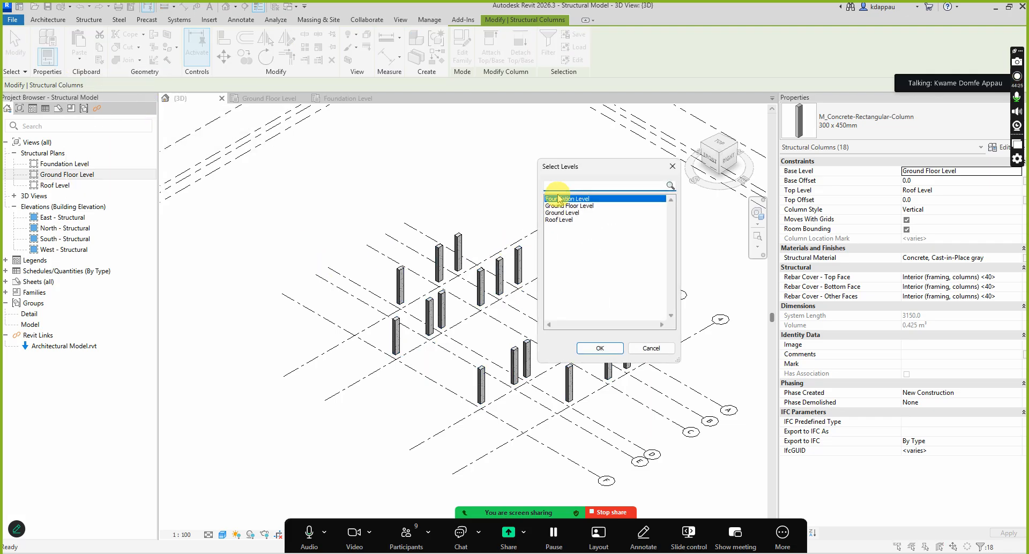
{"action": "left_click", "coordinate": [598, 348]}
{"action": "scroll", "coordinate": [482, 426], "scroll_direction": "up", "scroll_amount": 3}
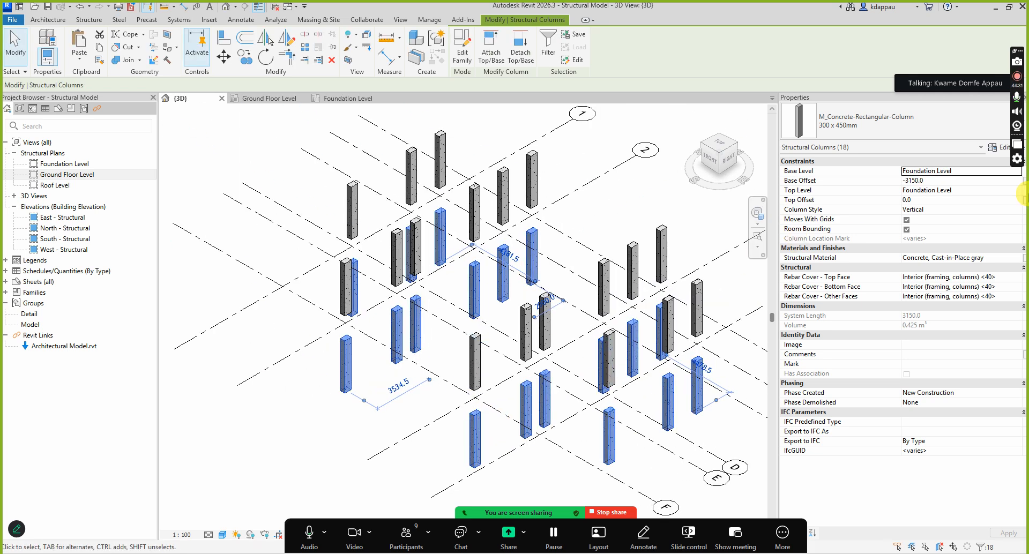
{"action": "left_click", "coordinate": [948, 180]}
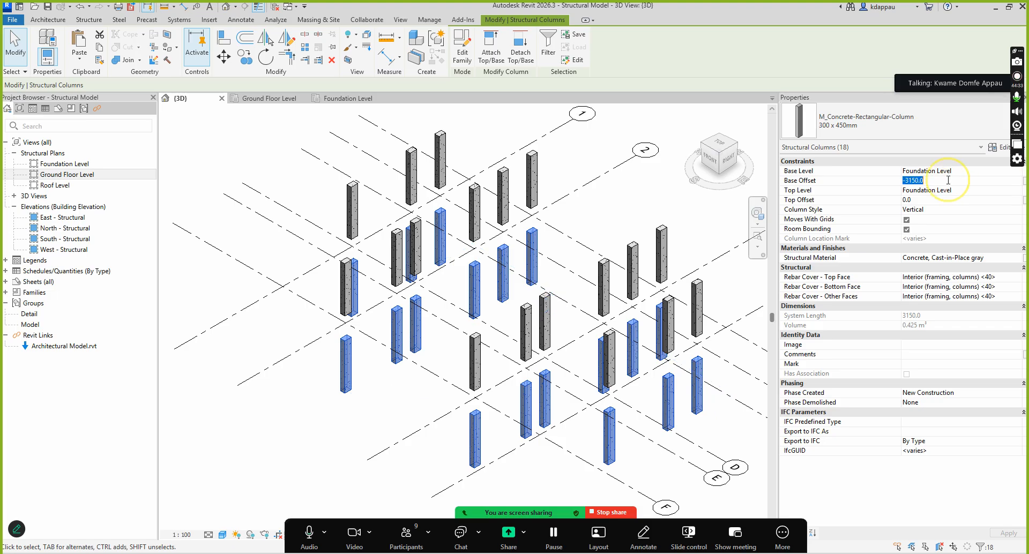
{"action": "key", "text": "Return"}
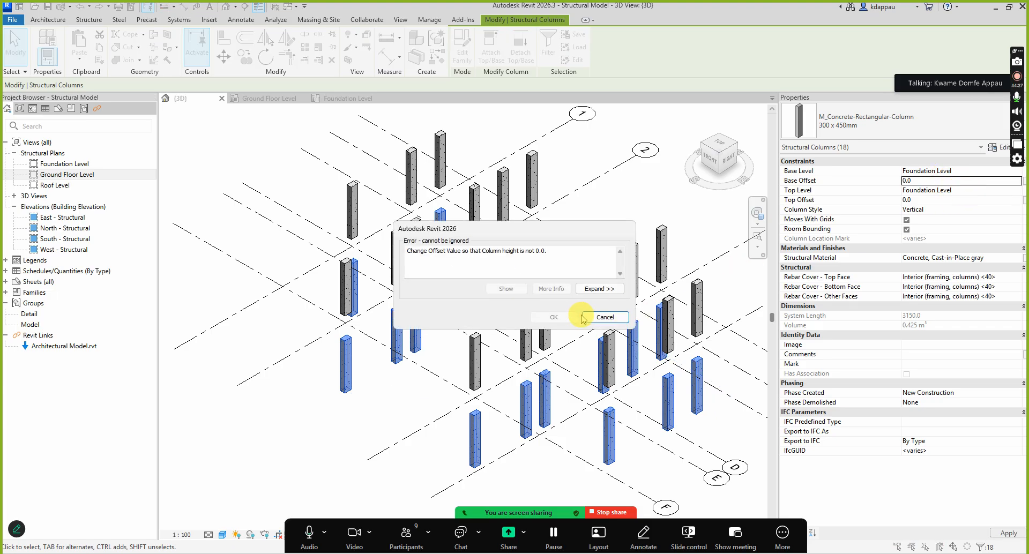
{"action": "left_click", "coordinate": [604, 317]}
Set the pasted columns' top level to Ground Floor Level and their base offset to 0.0
{"action": "left_click", "coordinate": [983, 189]}
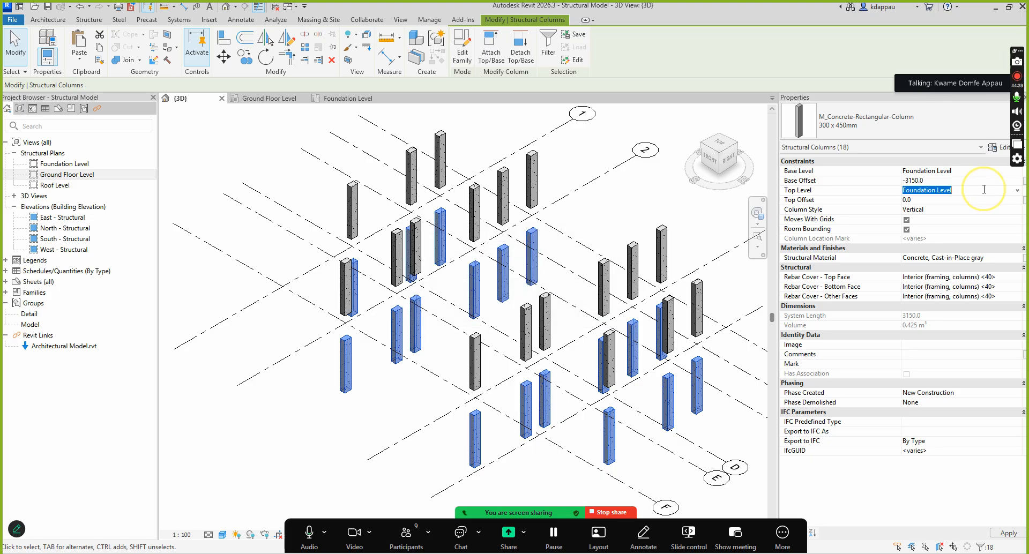
{"action": "left_click", "coordinate": [1017, 190]}
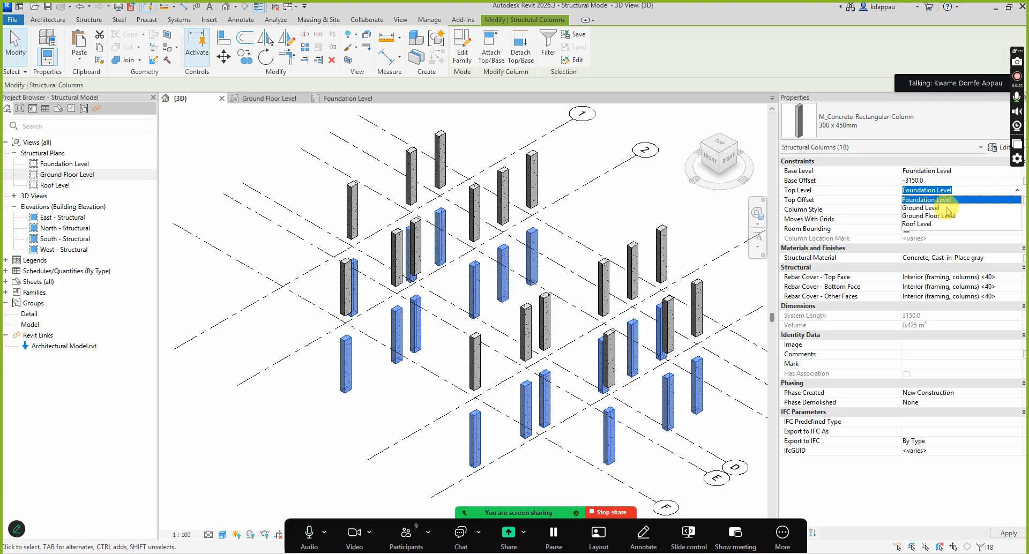
{"action": "left_click", "coordinate": [925, 216]}
{"action": "left_click", "coordinate": [940, 180]}
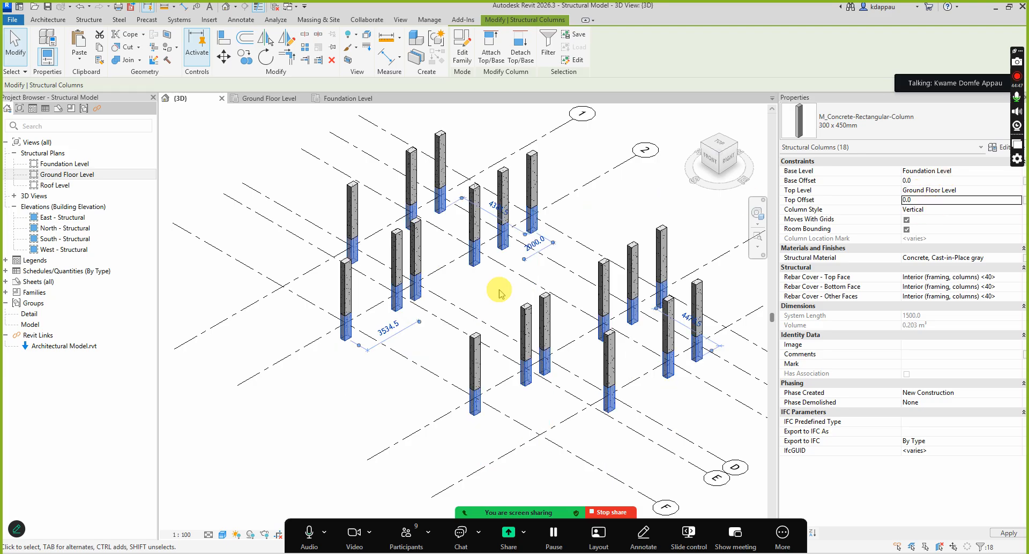
Examine how the foundation columns meet the ground floor columns above them in the 3D view
{"action": "scroll", "coordinate": [472, 320], "scroll_direction": "down", "scroll_amount": 3}
{"action": "scroll", "coordinate": [349, 317], "scroll_direction": "up", "scroll_amount": 4}
{"action": "scroll", "coordinate": [409, 339], "scroll_direction": "up", "scroll_amount": 5}
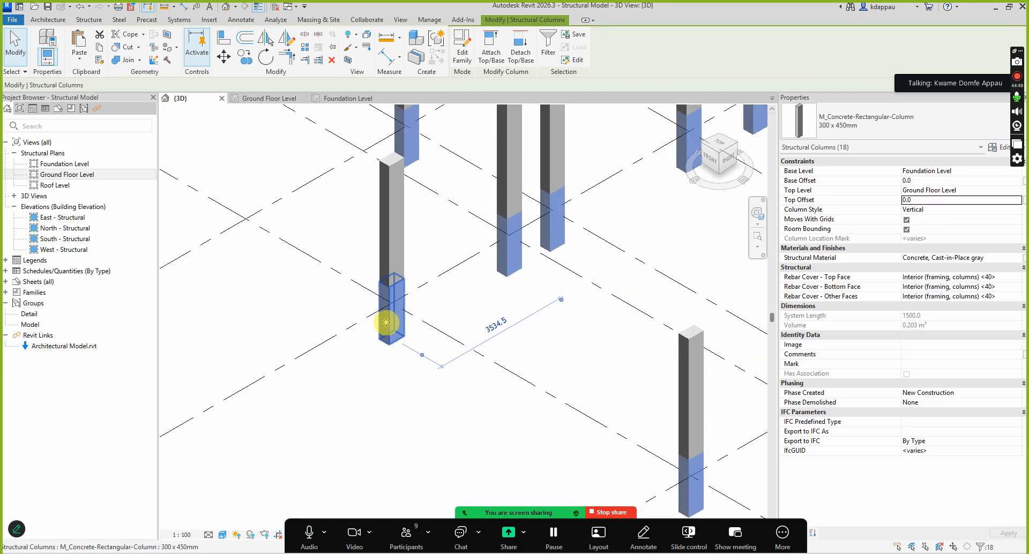
{"action": "scroll", "coordinate": [400, 324], "scroll_direction": "down", "scroll_amount": 5}
{"action": "scroll", "coordinate": [499, 268], "scroll_direction": "up", "scroll_amount": 4}
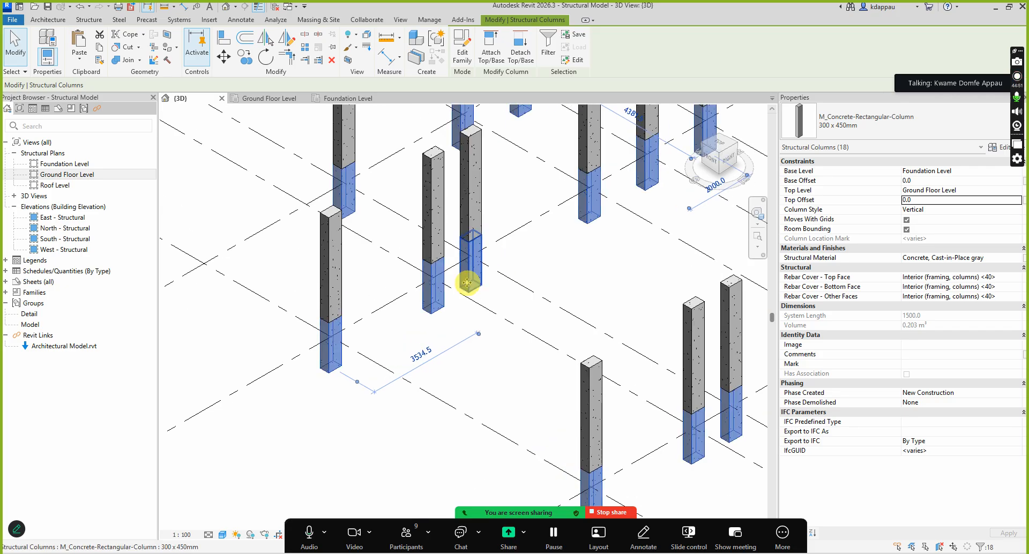
{"action": "scroll", "coordinate": [468, 283], "scroll_direction": "down", "scroll_amount": 2}
{"action": "scroll", "coordinate": [424, 237], "scroll_direction": "up", "scroll_amount": 1}
{"action": "left_click", "coordinate": [457, 248]}
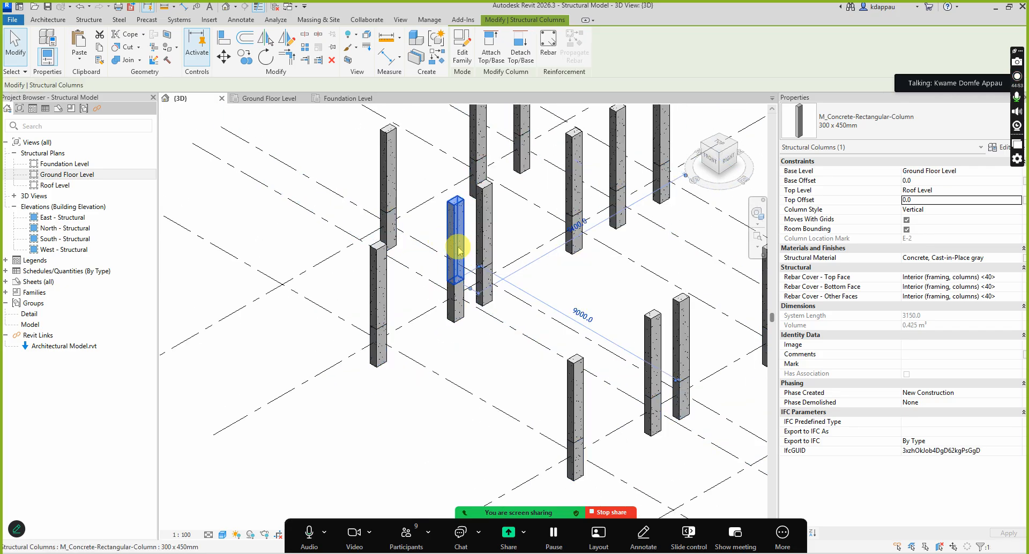
{"action": "left_click", "coordinate": [485, 235]}
{"action": "scroll", "coordinate": [470, 322], "scroll_direction": "down", "scroll_amount": 3}
{"action": "left_click", "coordinate": [415, 385]}
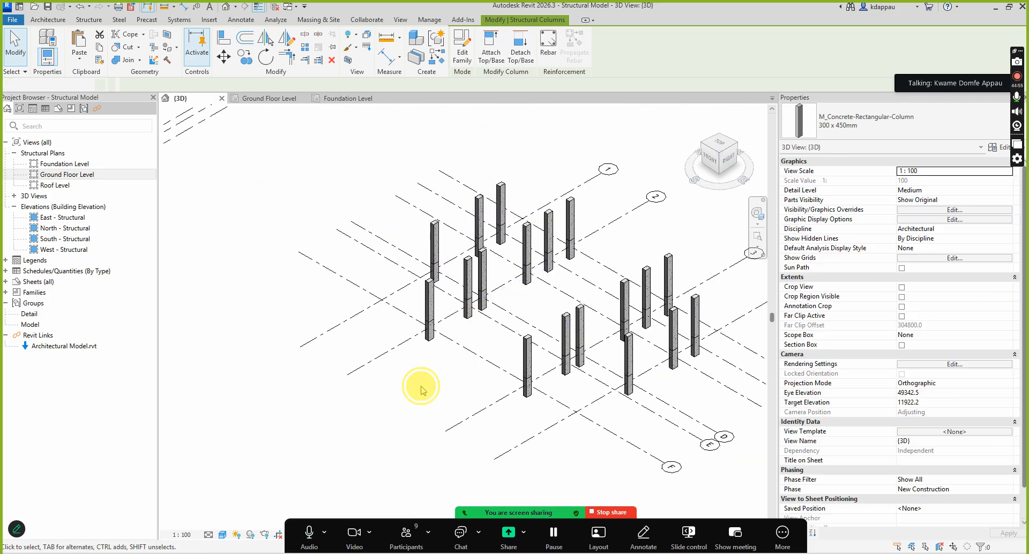
{"action": "scroll", "coordinate": [420, 378], "scroll_direction": "down", "scroll_amount": 3}
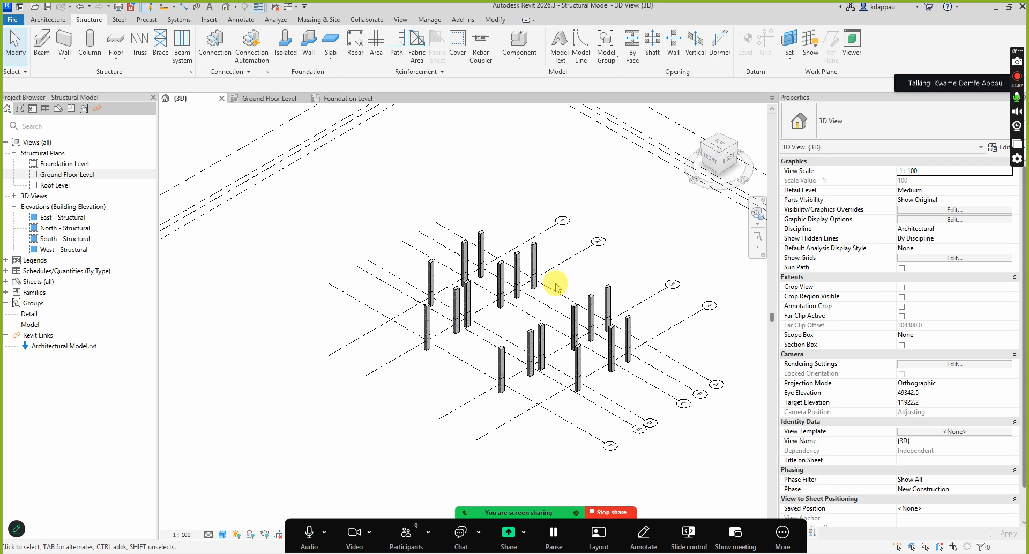
{"action": "scroll", "coordinate": [490, 300], "scroll_direction": "up", "scroll_amount": 3}
{"action": "scroll", "coordinate": [504, 290], "scroll_direction": "down", "scroll_amount": 3}
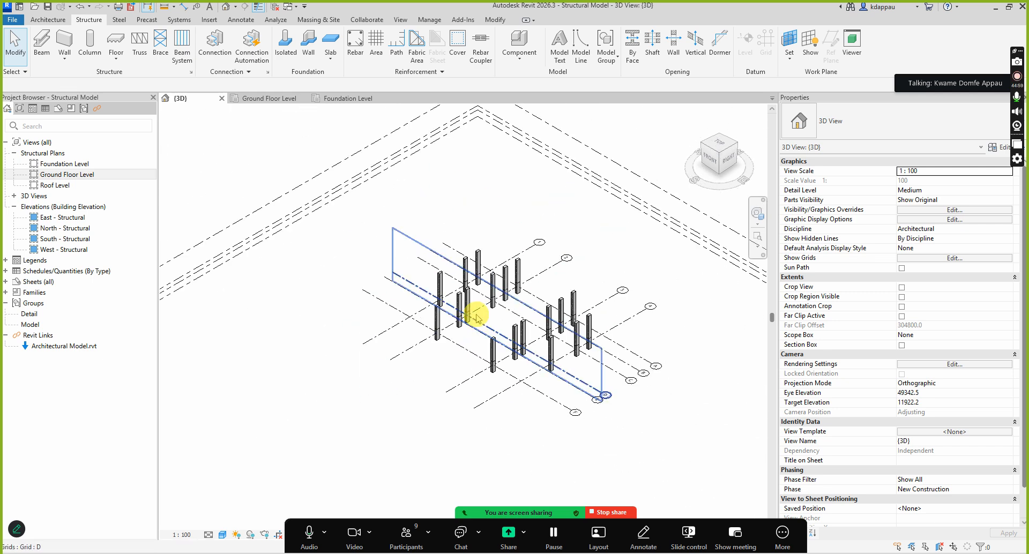
{"action": "scroll", "coordinate": [472, 303], "scroll_direction": "down", "scroll_amount": 2}
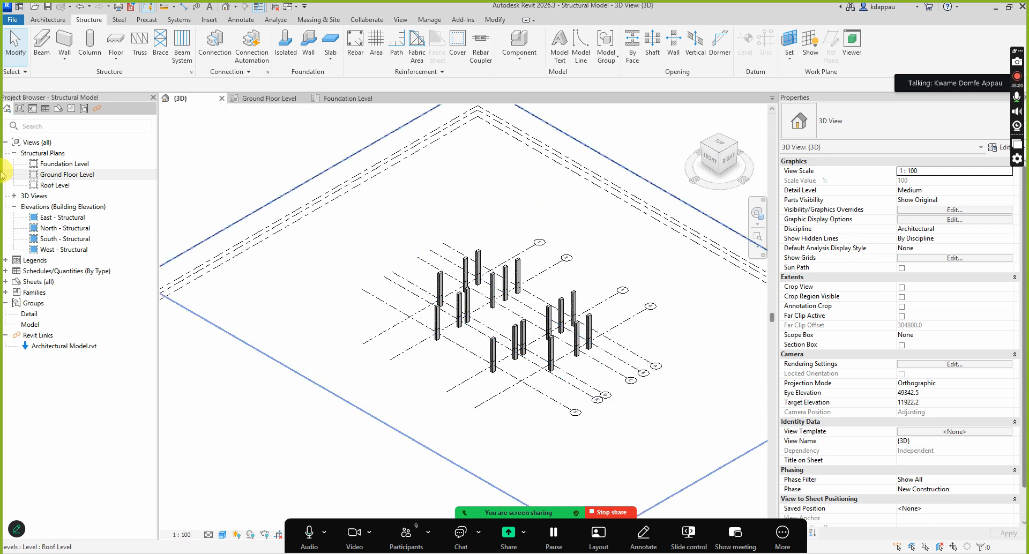
Open the Ground Floor Level structural plan, start the Beam command and check the available beam types
{"action": "double_click", "coordinate": [62, 175]}
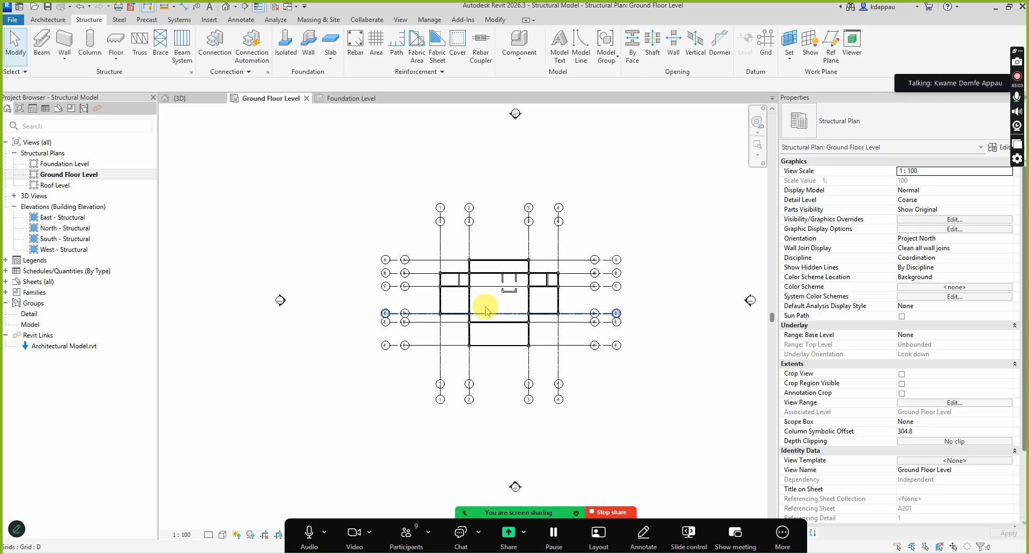
{"action": "scroll", "coordinate": [485, 309], "scroll_direction": "up", "scroll_amount": 6}
{"action": "scroll", "coordinate": [423, 239], "scroll_direction": "down", "scroll_amount": 4}
{"action": "scroll", "coordinate": [356, 280], "scroll_direction": "up", "scroll_amount": 3}
{"action": "scroll", "coordinate": [397, 240], "scroll_direction": "down", "scroll_amount": 1}
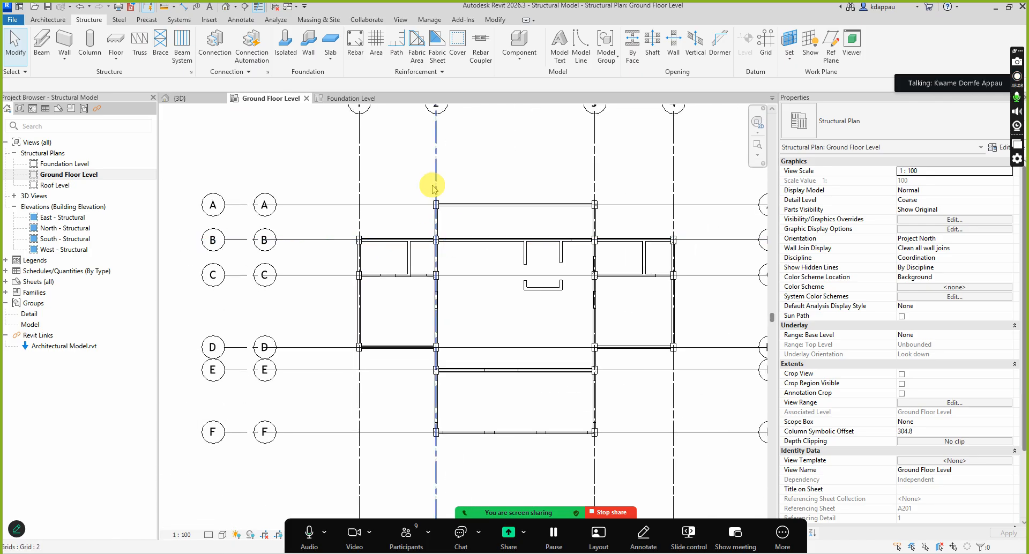
{"action": "left_click", "coordinate": [41, 42]}
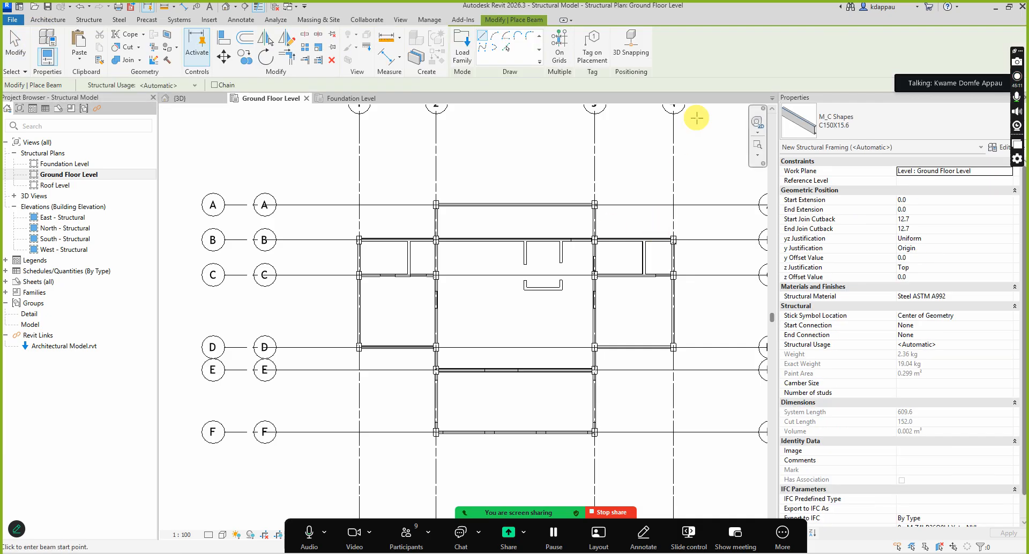
{"action": "left_click", "coordinate": [864, 123]}
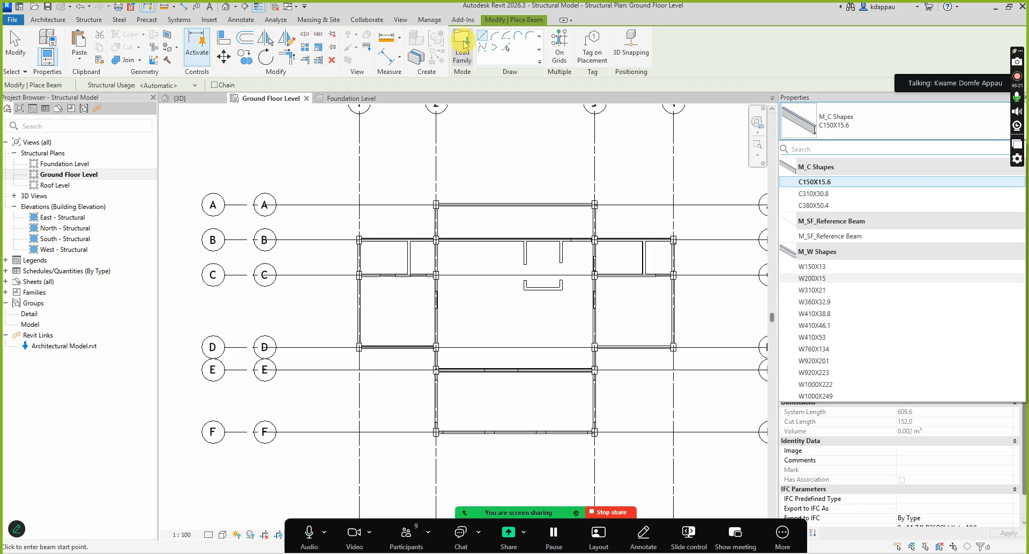
Start loading a beam family and browse the Revit libraries to the English US folder
{"action": "left_click", "coordinate": [464, 44]}
{"action": "left_click", "coordinate": [464, 44]}
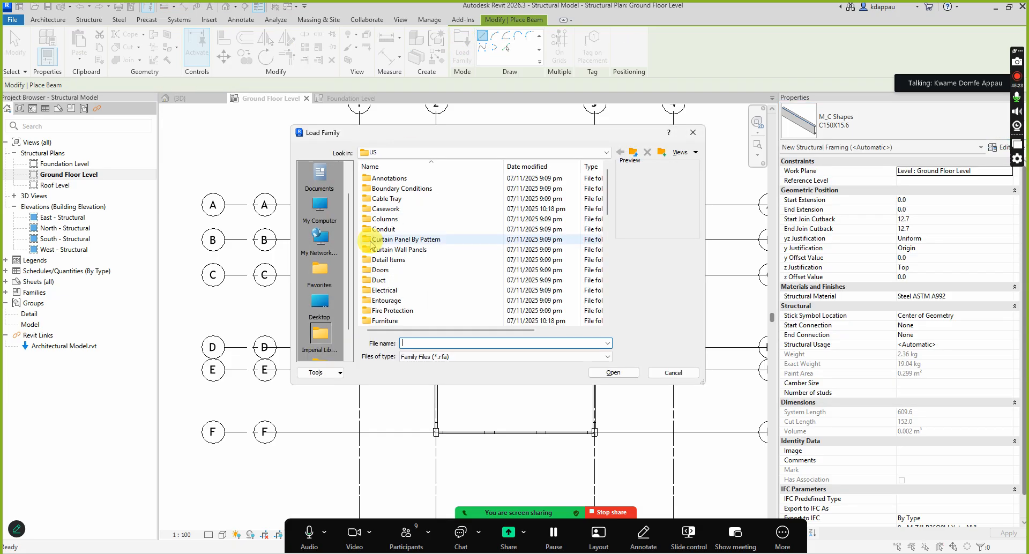
{"action": "scroll", "coordinate": [391, 229], "scroll_direction": "down", "scroll_amount": 1}
{"action": "left_click", "coordinate": [452, 153]}
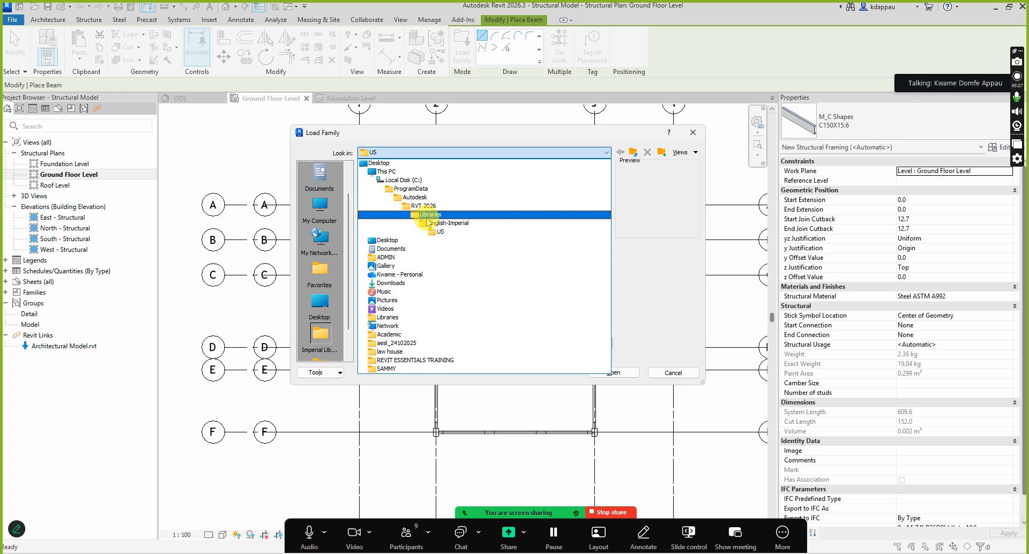
{"action": "left_click", "coordinate": [428, 216]}
{"action": "double_click", "coordinate": [385, 199]}
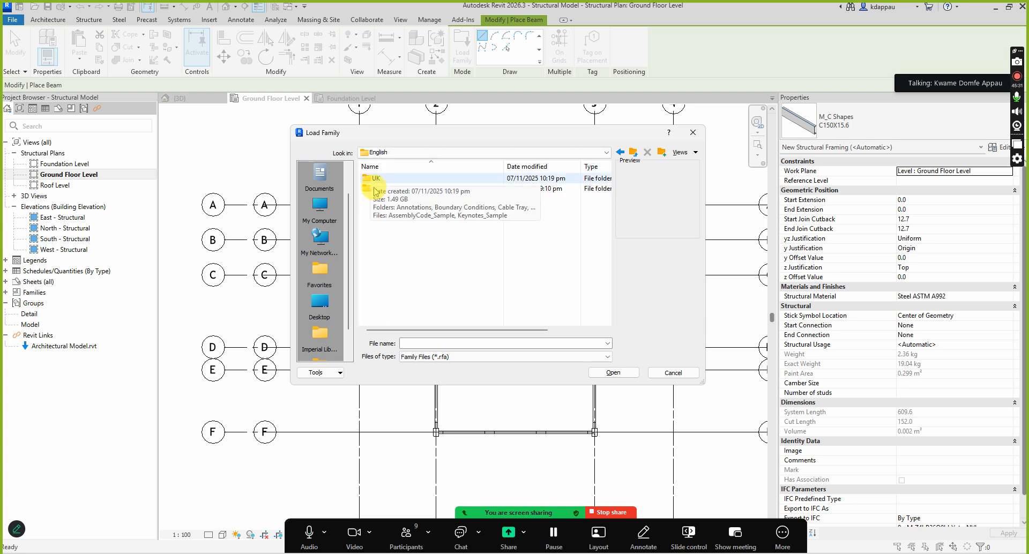
{"action": "double_click", "coordinate": [375, 188]}
Load the M_Concrete-Rectangular Beam family from the Concrete folder of Structural Framing
{"action": "scroll", "coordinate": [391, 236], "scroll_direction": "down", "scroll_amount": 5}
{"action": "scroll", "coordinate": [388, 249], "scroll_direction": "down", "scroll_amount": 2}
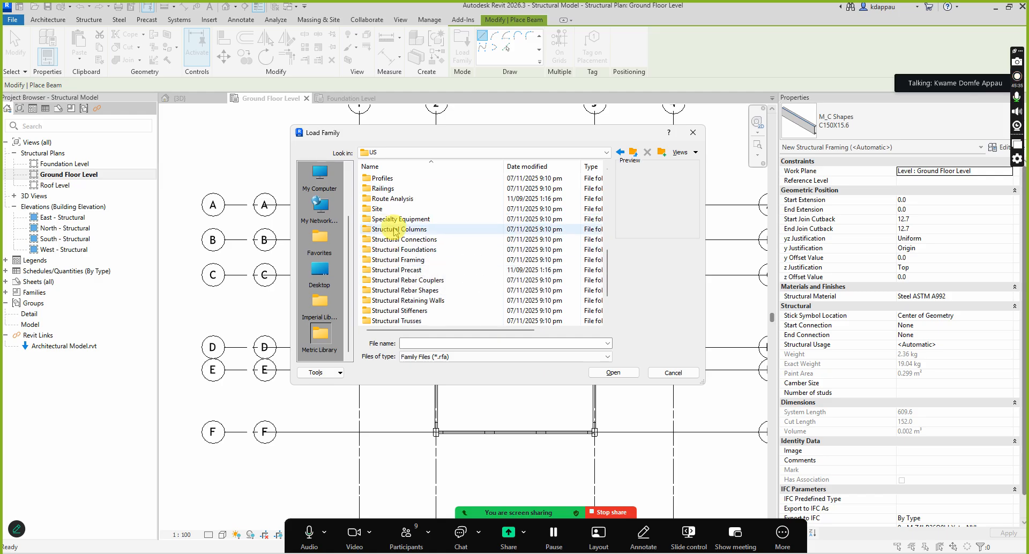
{"action": "double_click", "coordinate": [396, 261]}
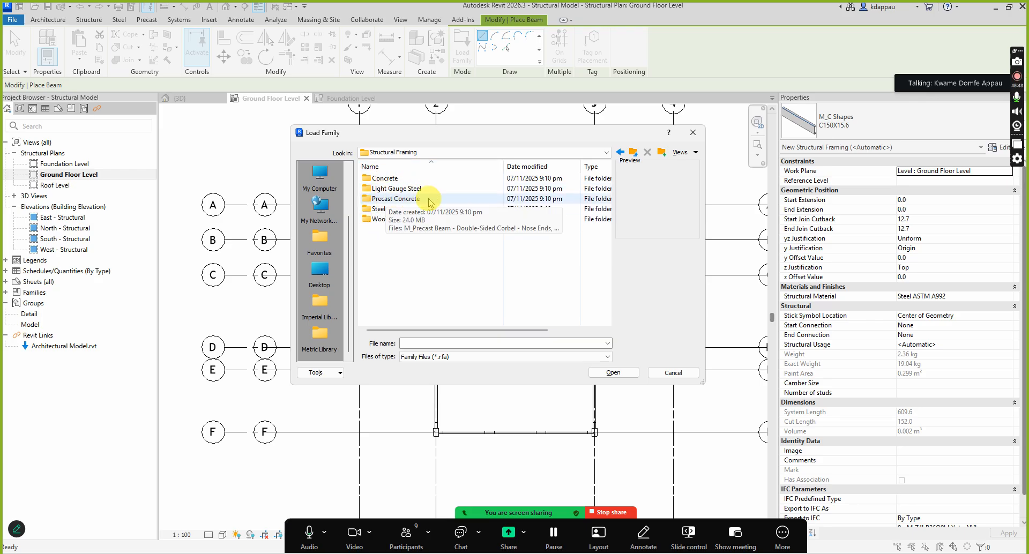
{"action": "double_click", "coordinate": [384, 179]}
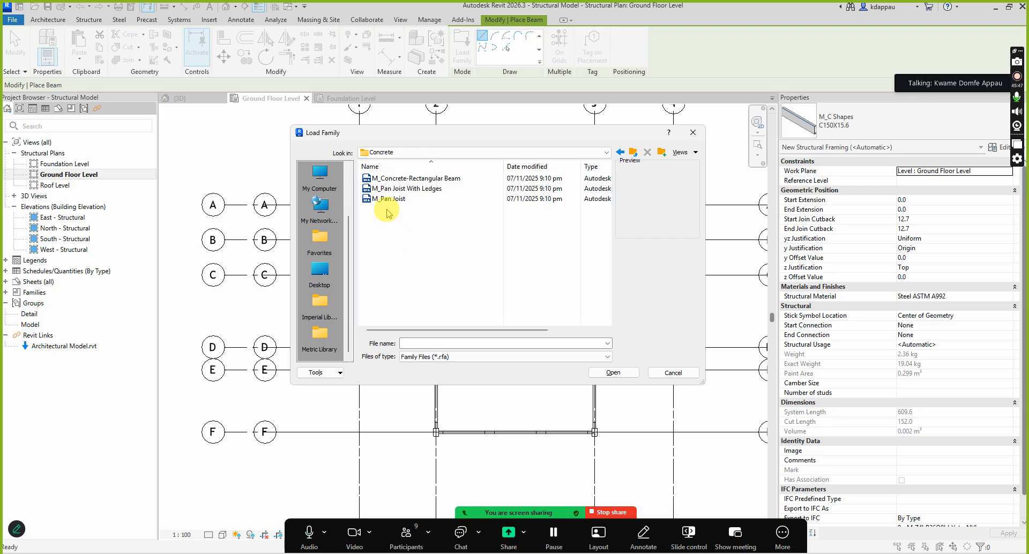
{"action": "left_click", "coordinate": [401, 179]}
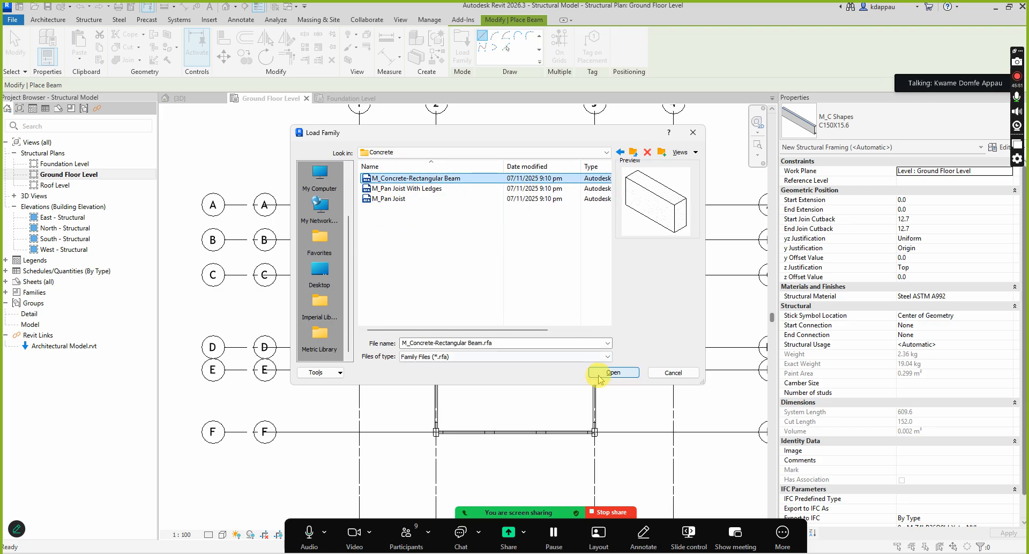
{"action": "left_click", "coordinate": [612, 372]}
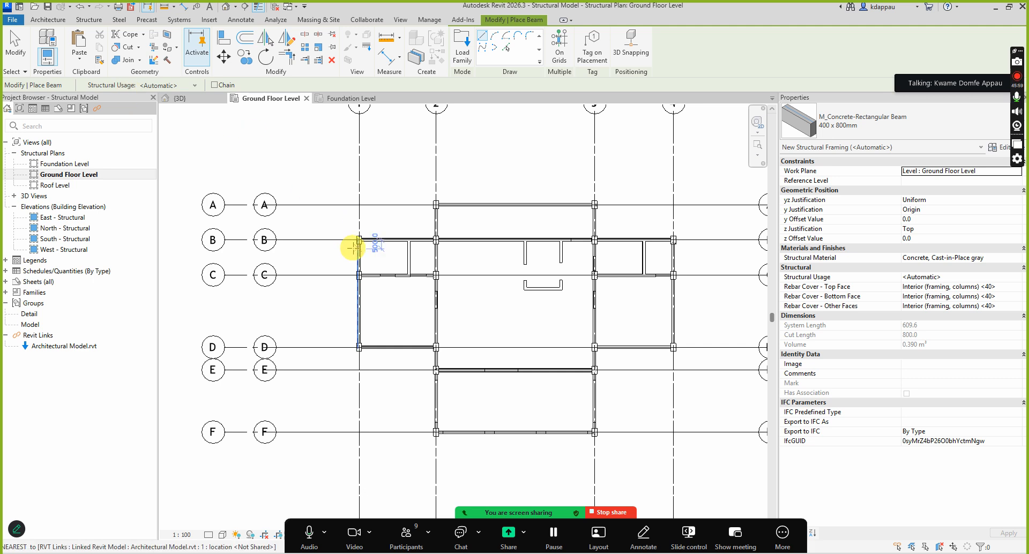
Place a 400 x 800mm concrete beam along grid B between the columns at grids 1 and 2
{"action": "scroll", "coordinate": [351, 239], "scroll_direction": "up", "scroll_amount": 5}
{"action": "left_click", "coordinate": [345, 230]}
{"action": "scroll", "coordinate": [386, 231], "scroll_direction": "down", "scroll_amount": 3}
{"action": "scroll", "coordinate": [574, 231], "scroll_direction": "up", "scroll_amount": 3}
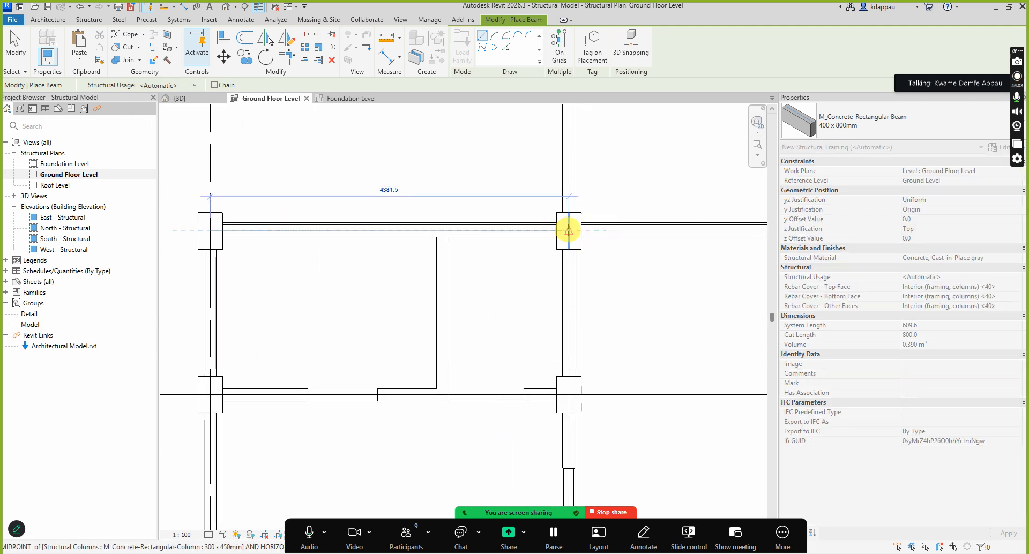
{"action": "left_click", "coordinate": [568, 231]}
{"action": "right_click", "coordinate": [423, 139]}
{"action": "left_click", "coordinate": [455, 150]}
{"action": "right_click", "coordinate": [423, 138]}
{"action": "left_click", "coordinate": [455, 150]}
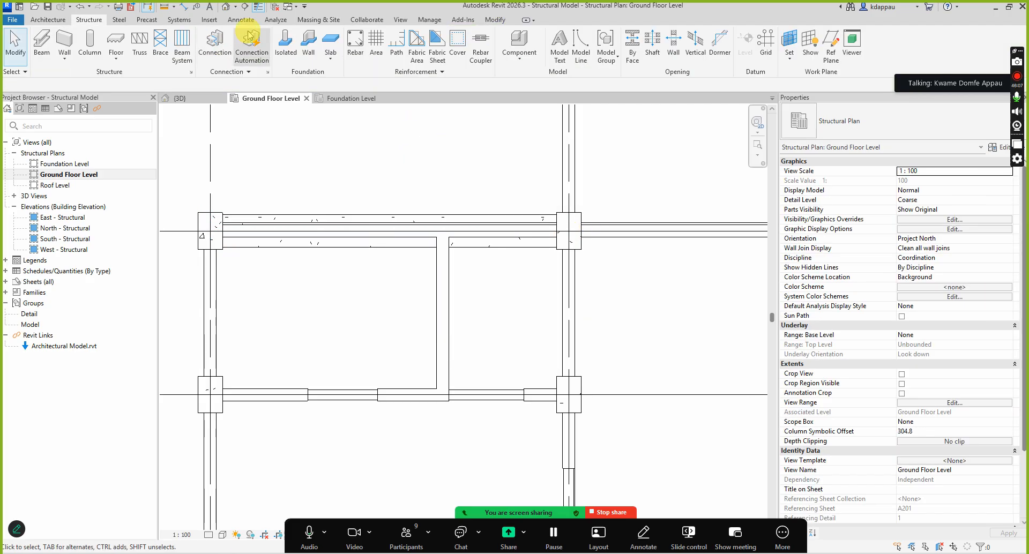
Examine the new grid B beam and its supporting columns in the 3D view
{"action": "left_click", "coordinate": [226, 7]}
{"action": "scroll", "coordinate": [482, 284], "scroll_direction": "up", "scroll_amount": 4}
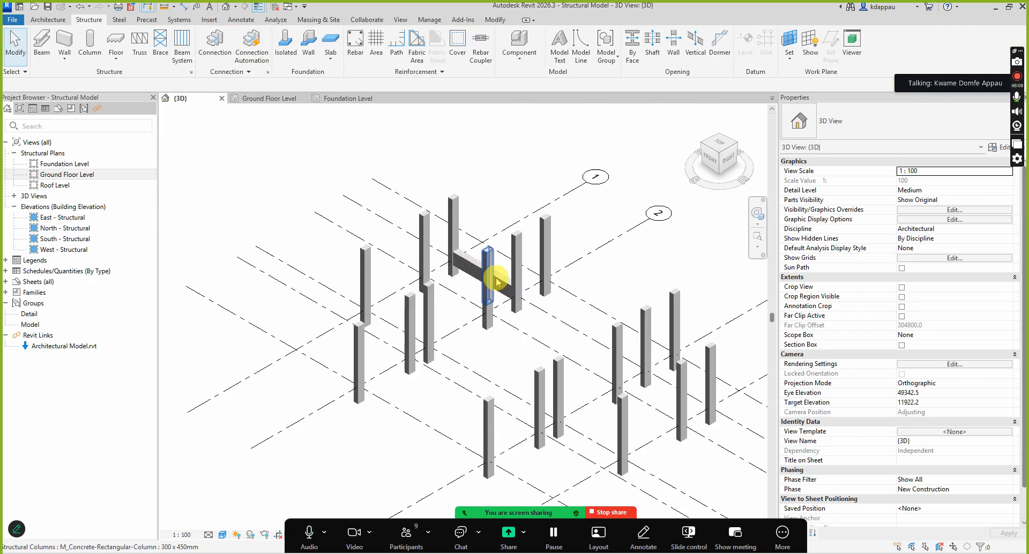
{"action": "scroll", "coordinate": [435, 281], "scroll_direction": "up", "scroll_amount": 2}
{"action": "scroll", "coordinate": [427, 263], "scroll_direction": "down", "scroll_amount": 2}
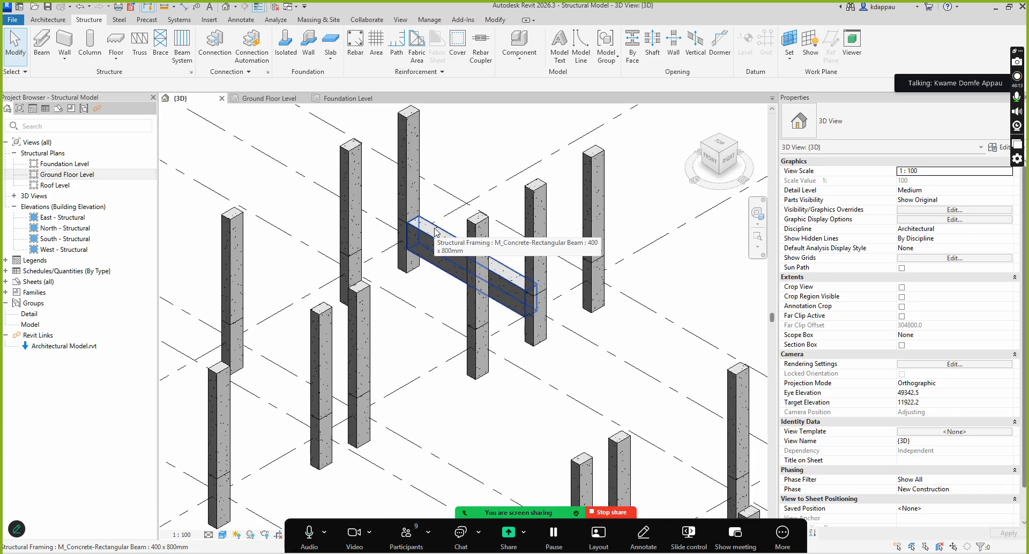
{"action": "scroll", "coordinate": [439, 239], "scroll_direction": "down", "scroll_amount": 5}
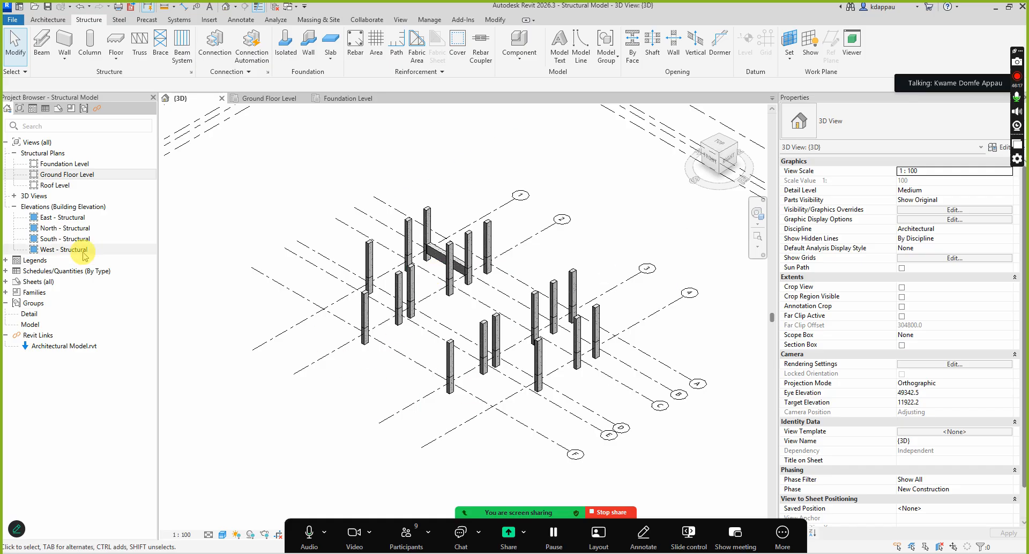
Open the Ground Floor Level structural plan around the beam along grid B
{"action": "left_click", "coordinate": [66, 177]}
{"action": "double_click", "coordinate": [66, 178]}
{"action": "scroll", "coordinate": [478, 307], "scroll_direction": "down", "scroll_amount": 3}
{"action": "scroll", "coordinate": [415, 287], "scroll_direction": "up", "scroll_amount": 2}
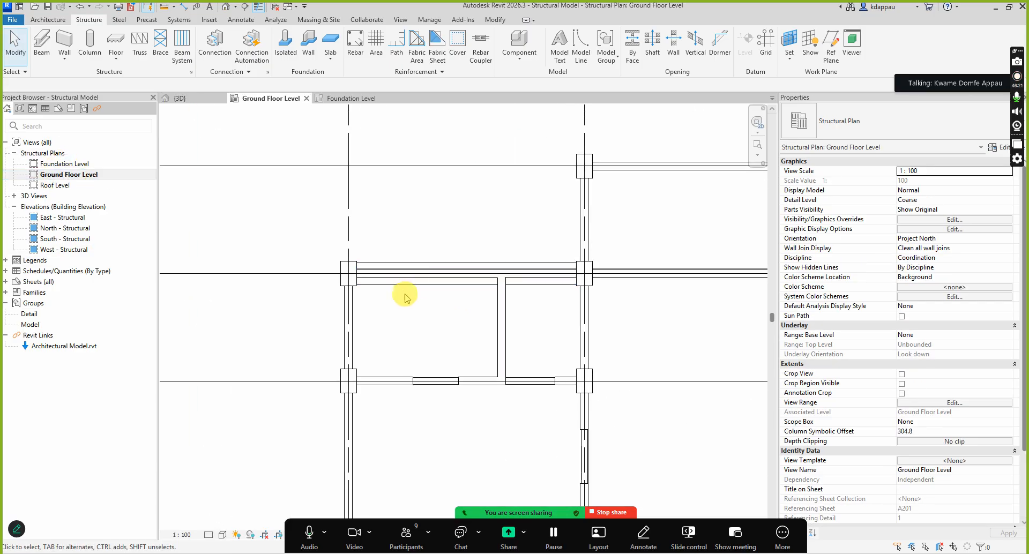
Create a similar 400 x 800mm concrete beam along grid C between the columns at grids 1 and 2
{"action": "left_click", "coordinate": [403, 278]}
{"action": "right_click", "coordinate": [417, 215]}
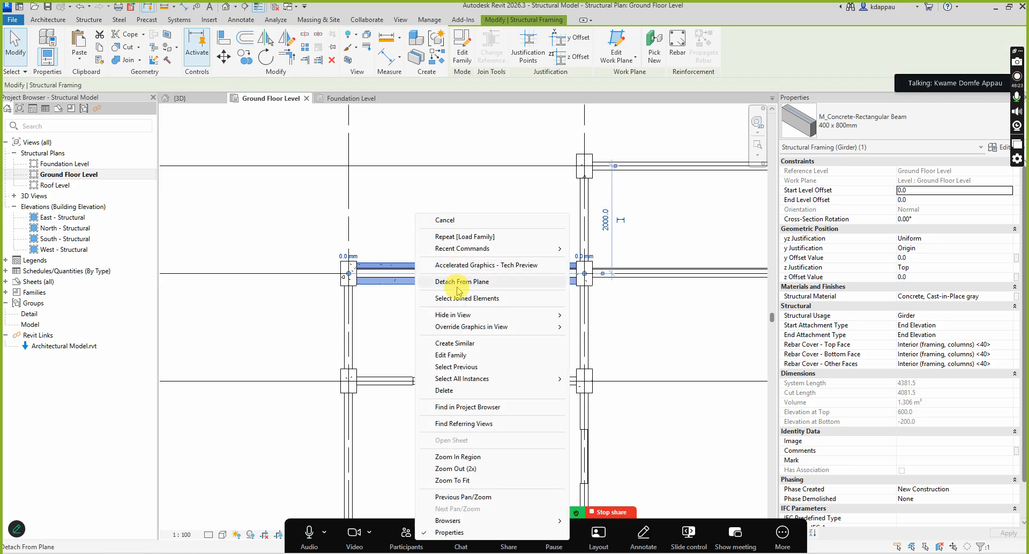
{"action": "left_click", "coordinate": [456, 343]}
{"action": "scroll", "coordinate": [410, 318], "scroll_direction": "down", "scroll_amount": 2}
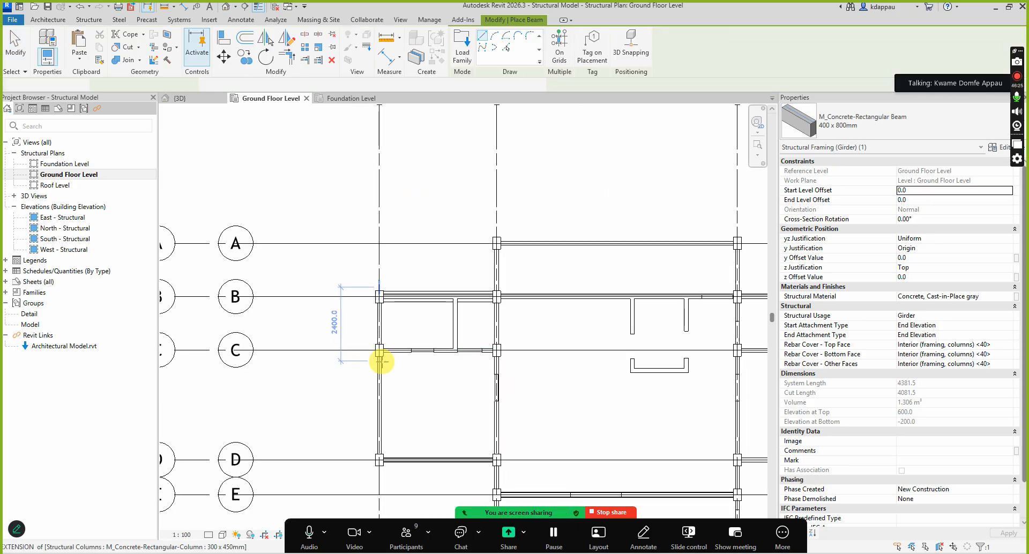
{"action": "scroll", "coordinate": [384, 361], "scroll_direction": "up", "scroll_amount": 2}
{"action": "left_click", "coordinate": [372, 337]}
{"action": "scroll", "coordinate": [378, 337], "scroll_direction": "down", "scroll_amount": 1}
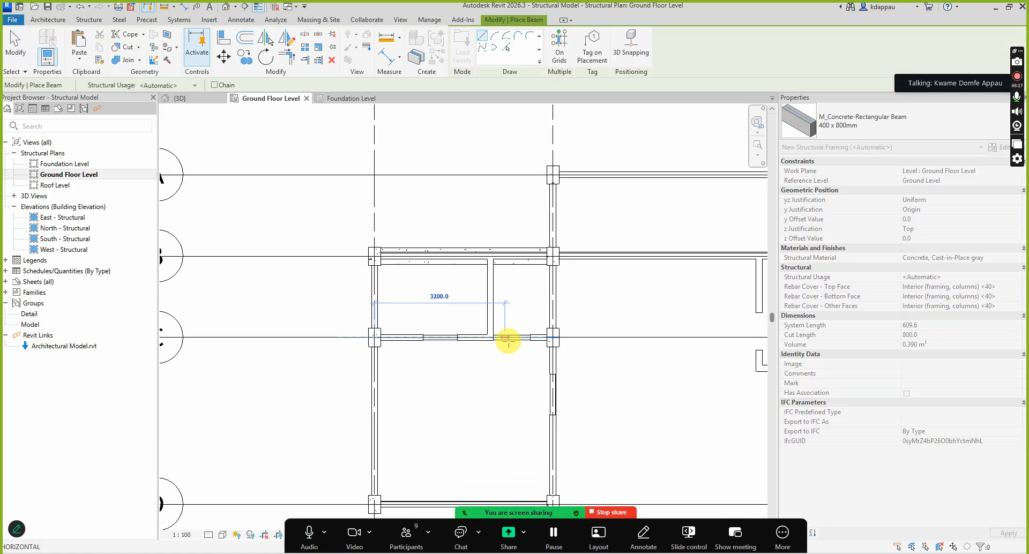
{"action": "scroll", "coordinate": [507, 340], "scroll_direction": "up", "scroll_amount": 1}
{"action": "left_click", "coordinate": [566, 336]}
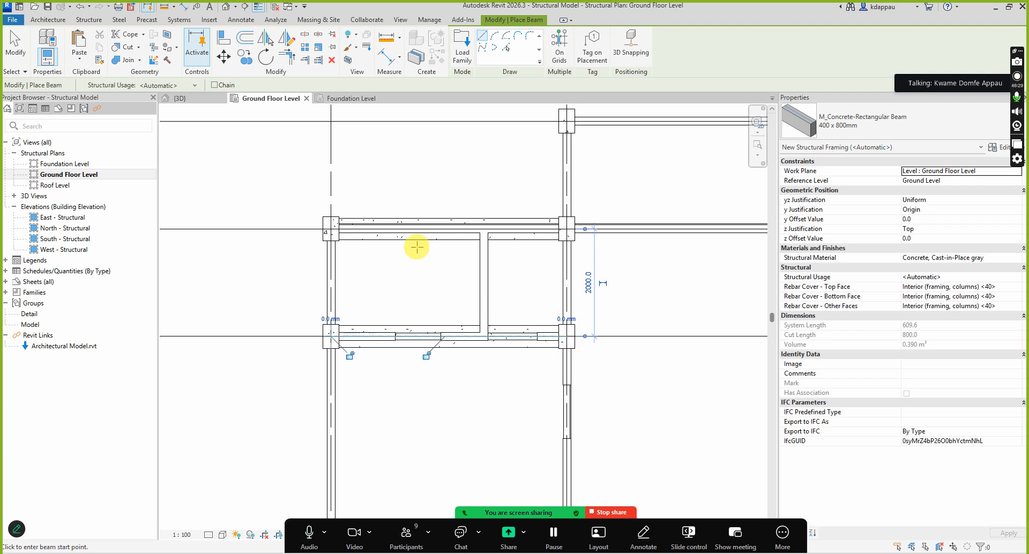
Place another 400 x 800mm concrete beam along grid D between the columns at grids 1 and 2
{"action": "scroll", "coordinate": [434, 281], "scroll_direction": "down", "scroll_amount": 2}
{"action": "scroll", "coordinate": [415, 408], "scroll_direction": "up", "scroll_amount": 2}
{"action": "scroll", "coordinate": [393, 339], "scroll_direction": "up", "scroll_amount": 1}
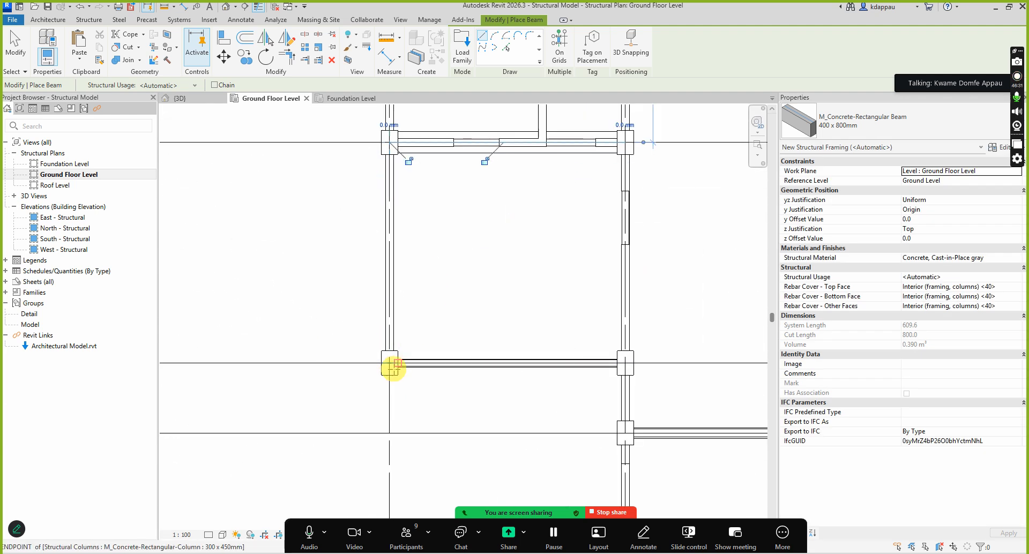
{"action": "left_click", "coordinate": [391, 363]}
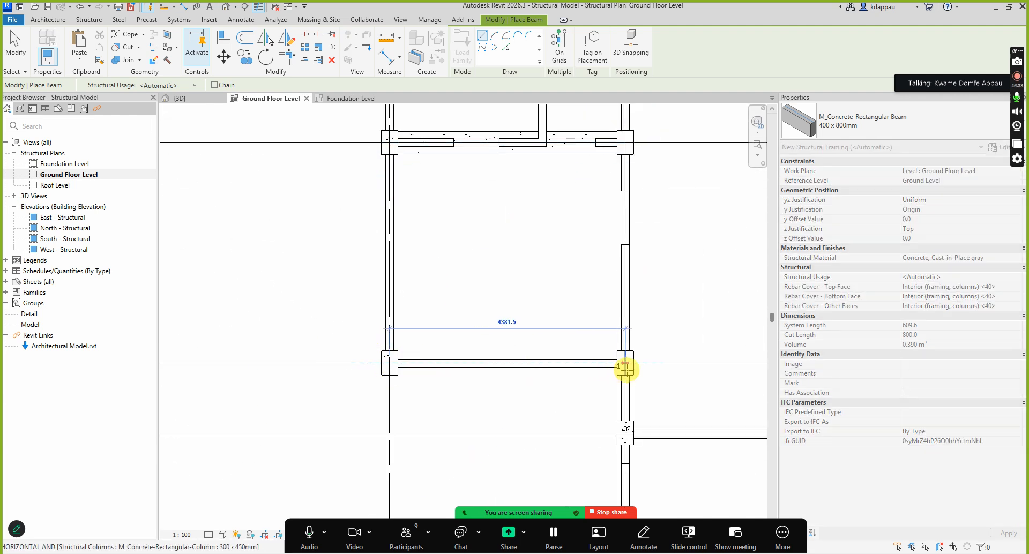
{"action": "left_click", "coordinate": [625, 368]}
{"action": "scroll", "coordinate": [498, 357], "scroll_direction": "down", "scroll_amount": 2}
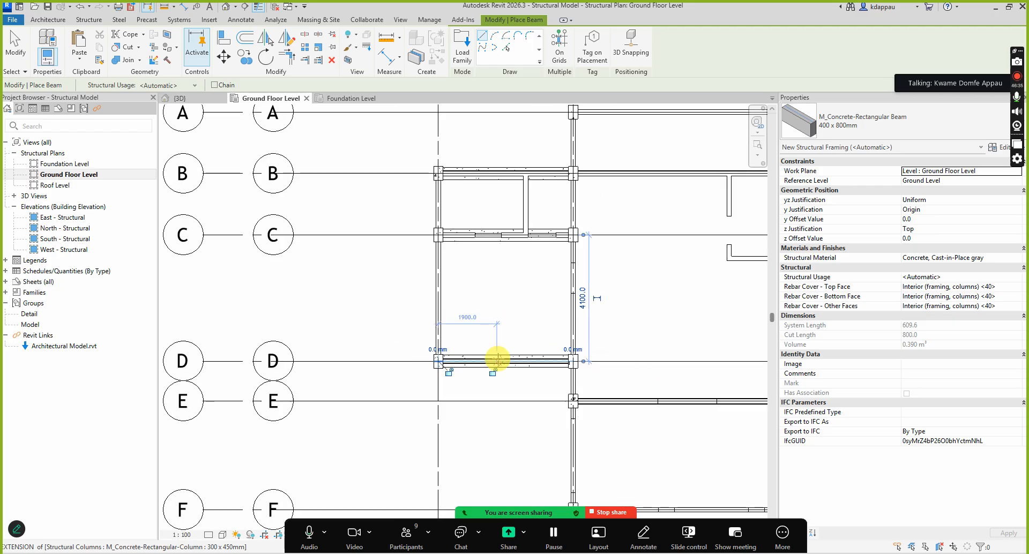
Place 400 x 800mm concrete beams on grid lines 1 to 4 and A to F together, then end beam placement
{"action": "scroll", "coordinate": [356, 340], "scroll_direction": "down", "scroll_amount": 3}
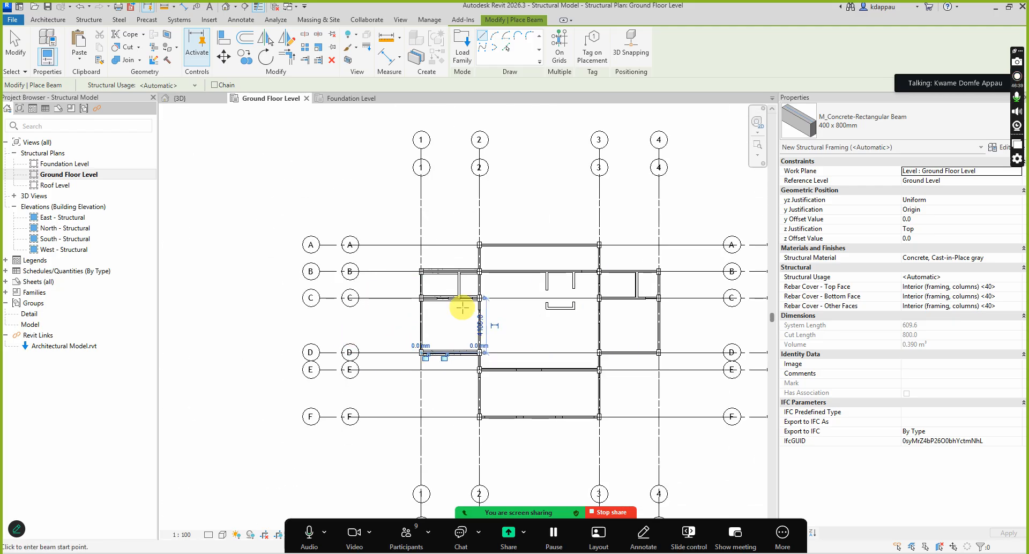
{"action": "left_click", "coordinate": [560, 53]}
{"action": "scroll", "coordinate": [427, 245], "scroll_direction": "down", "scroll_amount": 2}
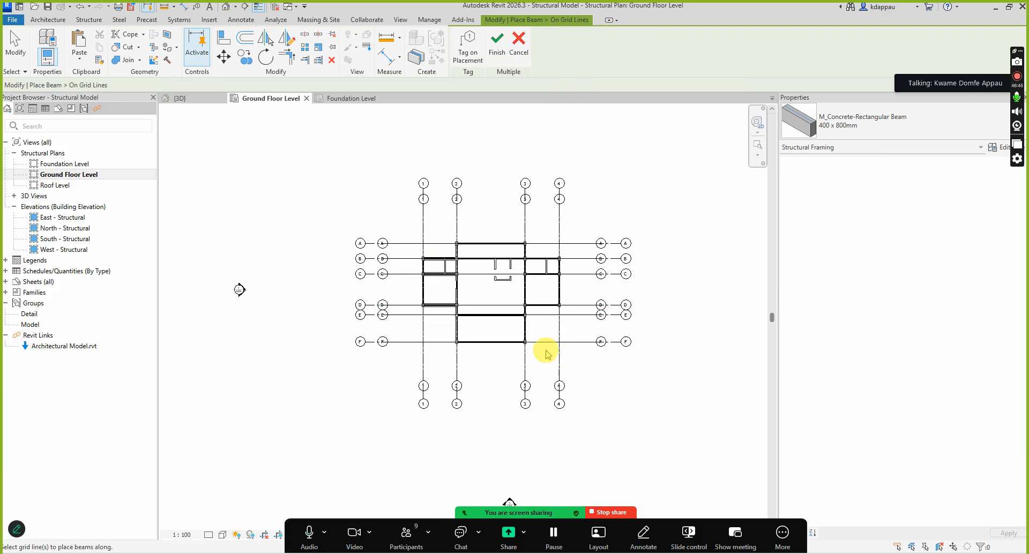
{"action": "left_click_drag", "start_coordinate": [564, 355], "coordinate": [408, 230]}
{"action": "scroll", "coordinate": [523, 301], "scroll_direction": "up", "scroll_amount": 2}
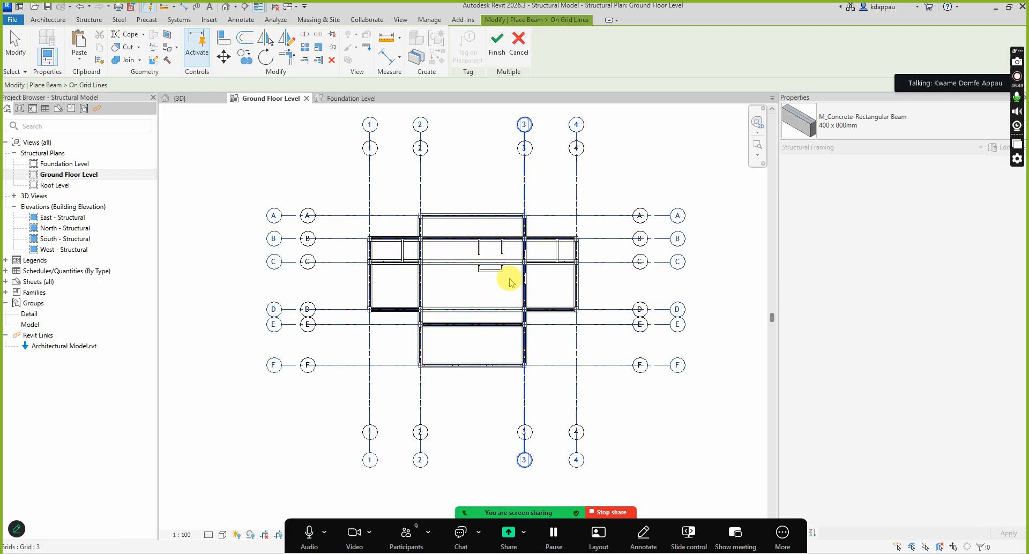
{"action": "scroll", "coordinate": [490, 261], "scroll_direction": "up", "scroll_amount": 2}
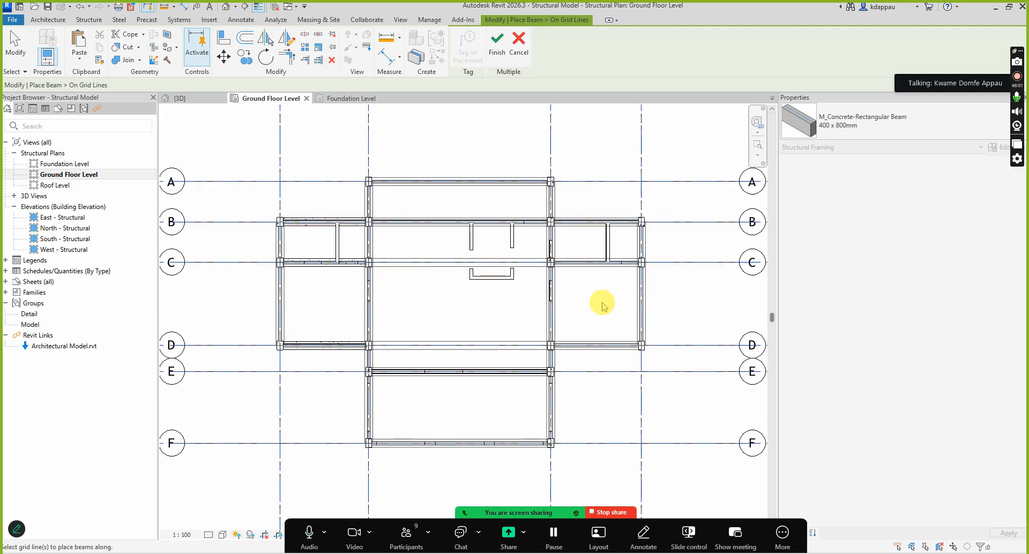
{"action": "scroll", "coordinate": [607, 310], "scroll_direction": "down", "scroll_amount": 2}
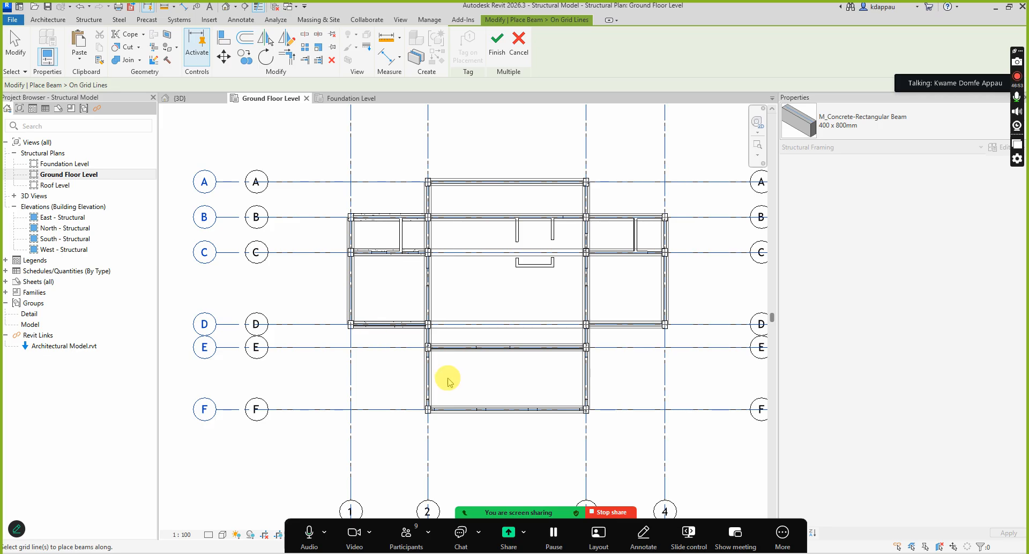
{"action": "scroll", "coordinate": [445, 292], "scroll_direction": "down", "scroll_amount": 2}
{"action": "scroll", "coordinate": [445, 289], "scroll_direction": "down", "scroll_amount": 1}
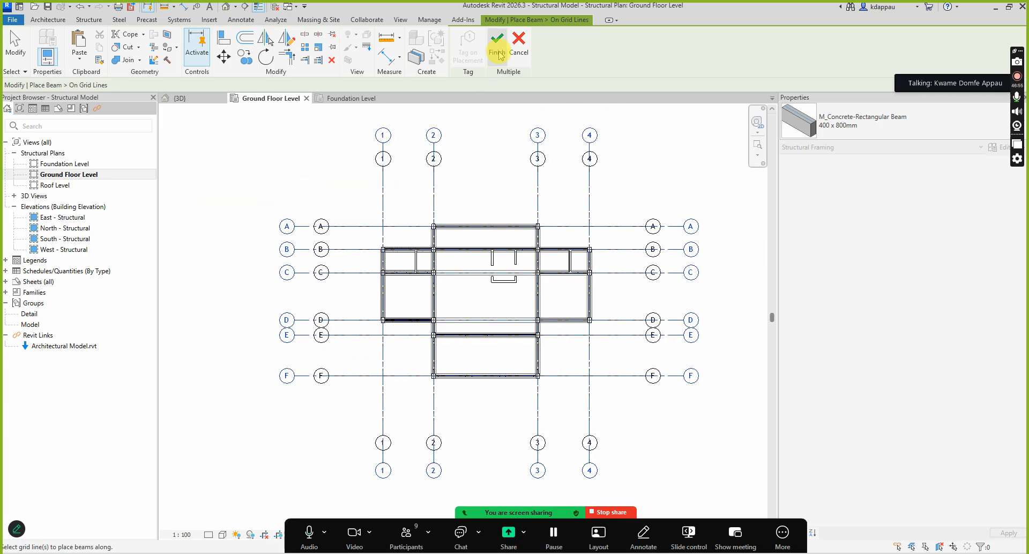
{"action": "left_click", "coordinate": [497, 50]}
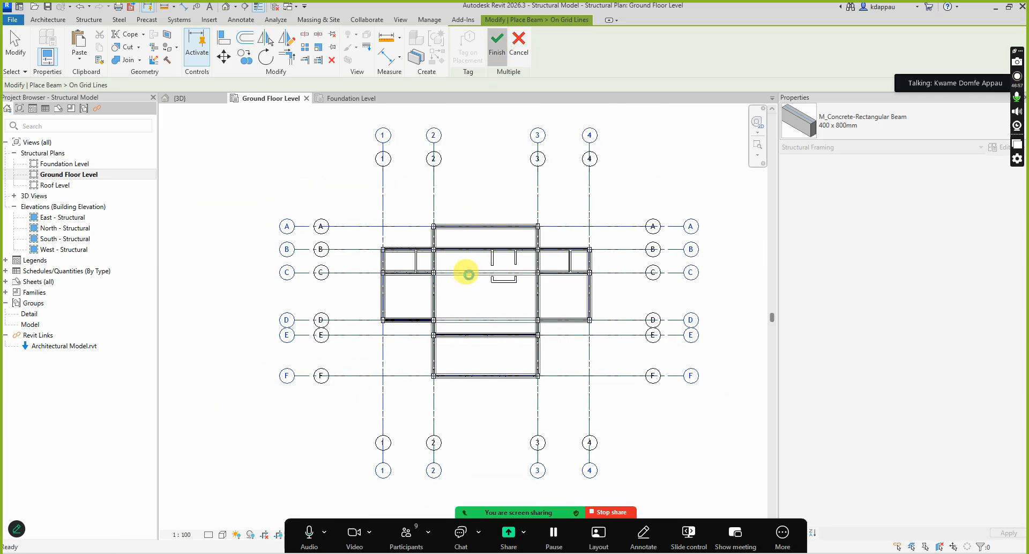
{"action": "right_click", "coordinate": [366, 161]}
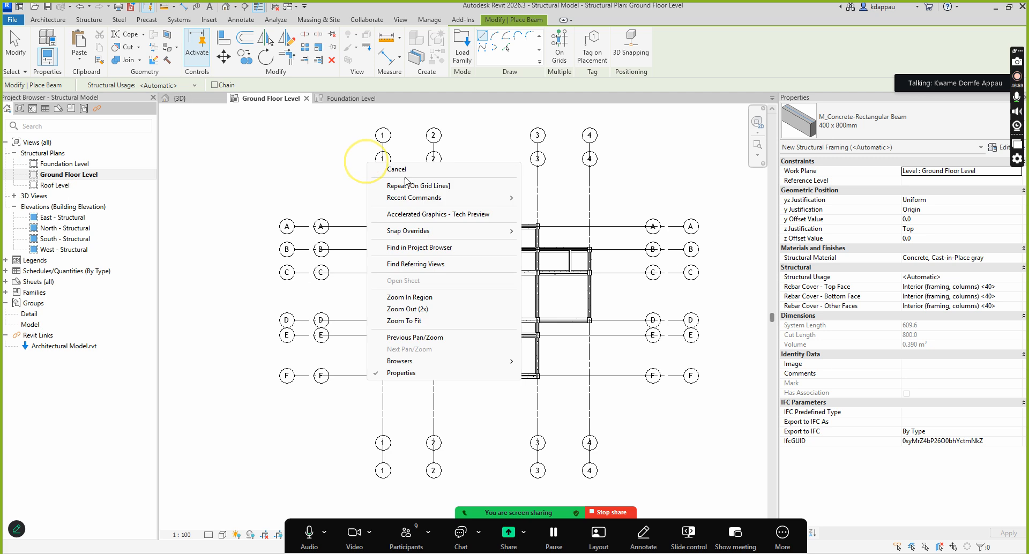
{"action": "left_click", "coordinate": [397, 169]}
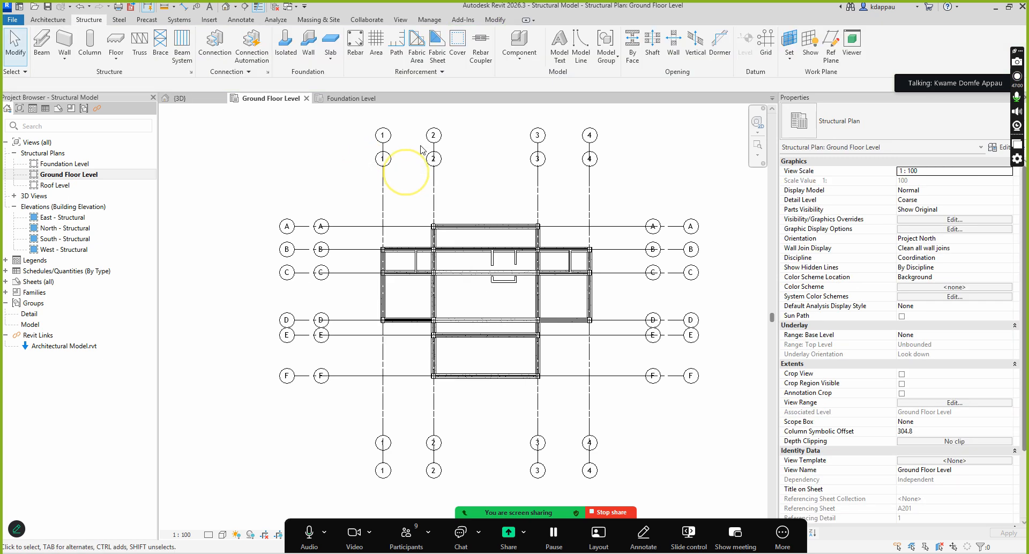
Examine the beam framing generated between the columns along all grids in the 3D view
{"action": "left_click", "coordinate": [226, 7]}
{"action": "scroll", "coordinate": [480, 361], "scroll_direction": "up", "scroll_amount": 4}
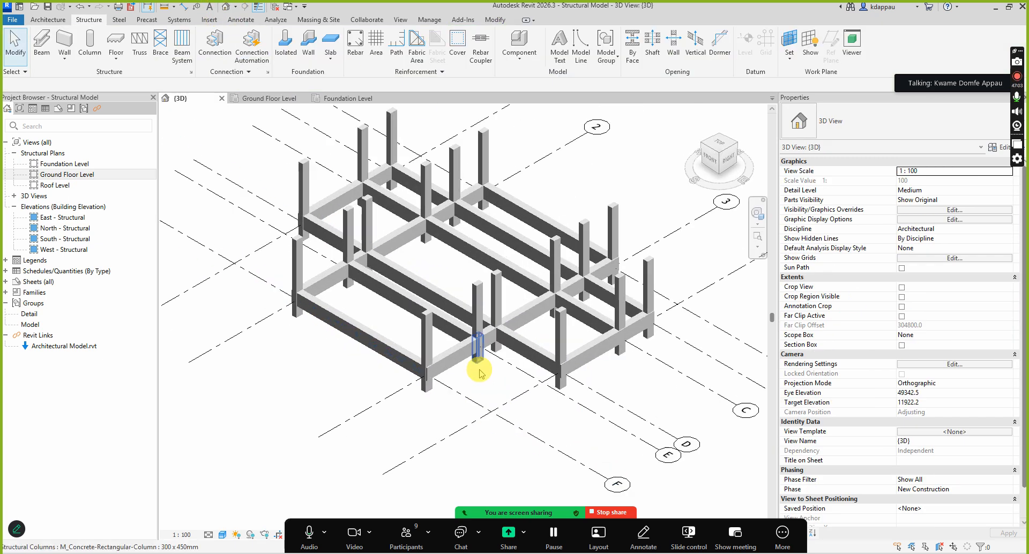
{"action": "scroll", "coordinate": [470, 334], "scroll_direction": "down", "scroll_amount": 4}
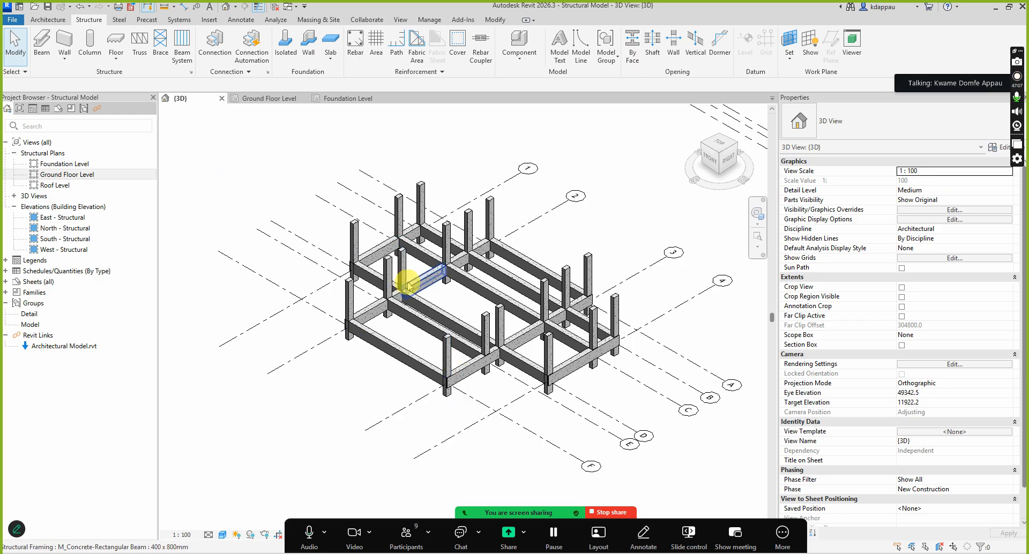
{"action": "scroll", "coordinate": [449, 293], "scroll_direction": "up", "scroll_amount": 2}
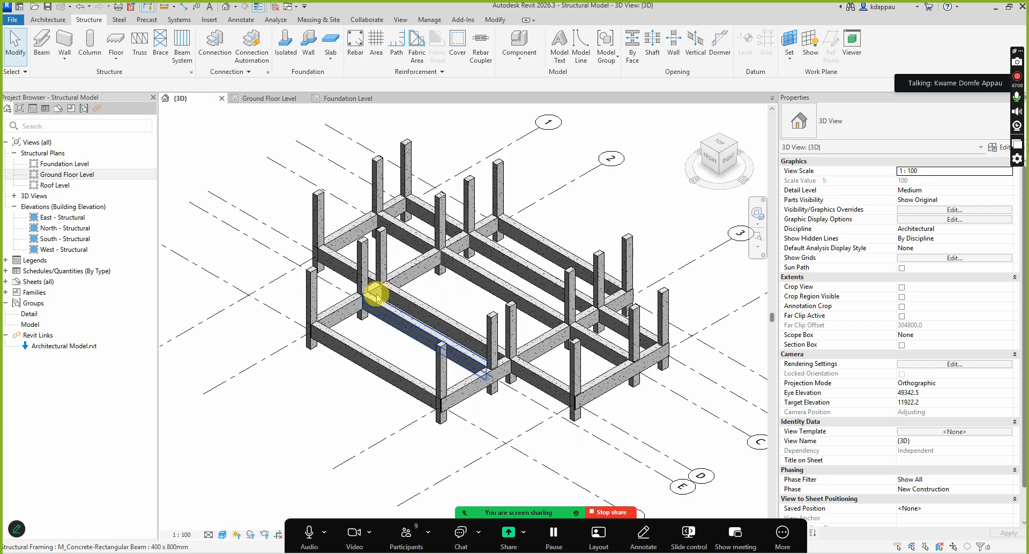
{"action": "scroll", "coordinate": [436, 308], "scroll_direction": "down", "scroll_amount": 2}
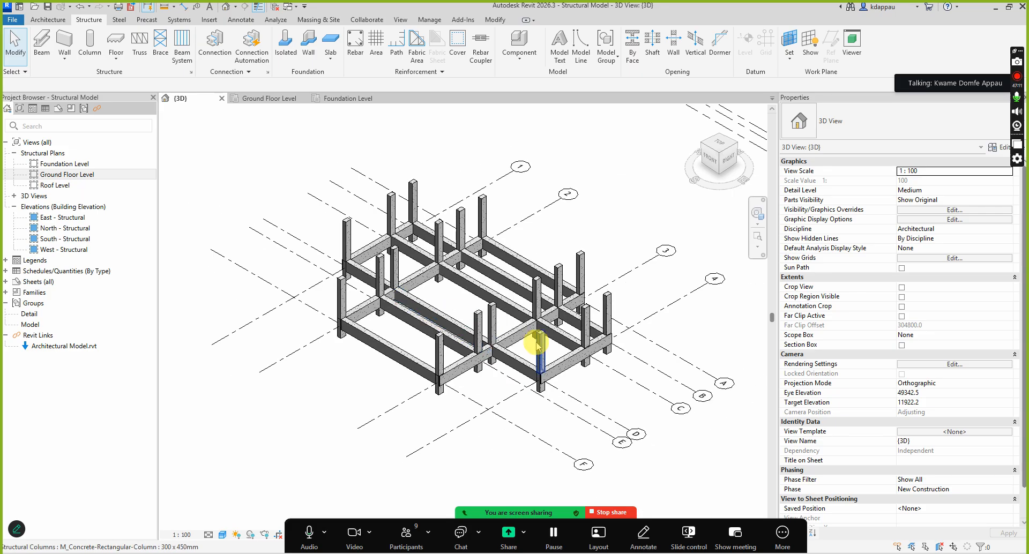
{"action": "scroll", "coordinate": [395, 272], "scroll_direction": "up", "scroll_amount": 5}
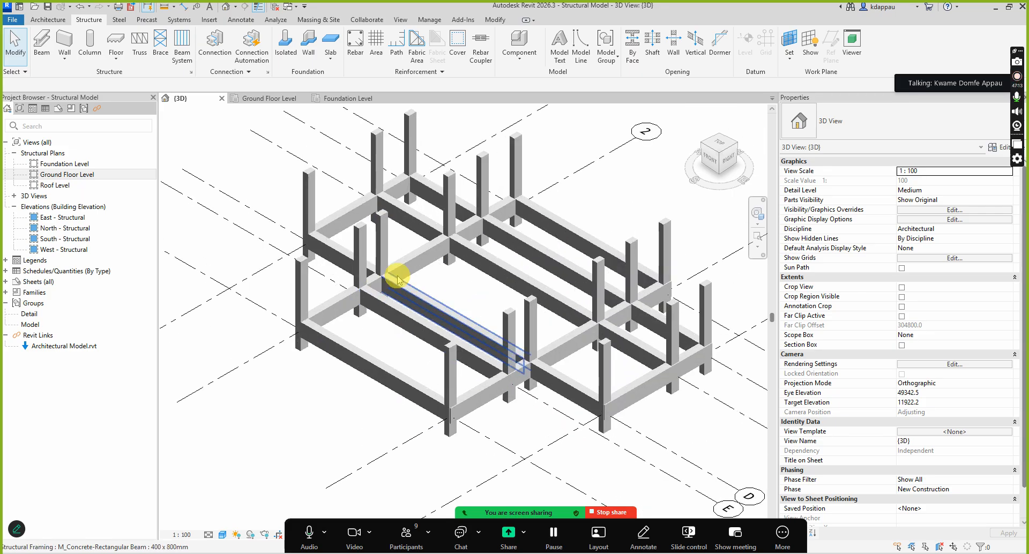
{"action": "scroll", "coordinate": [430, 313], "scroll_direction": "down", "scroll_amount": 3}
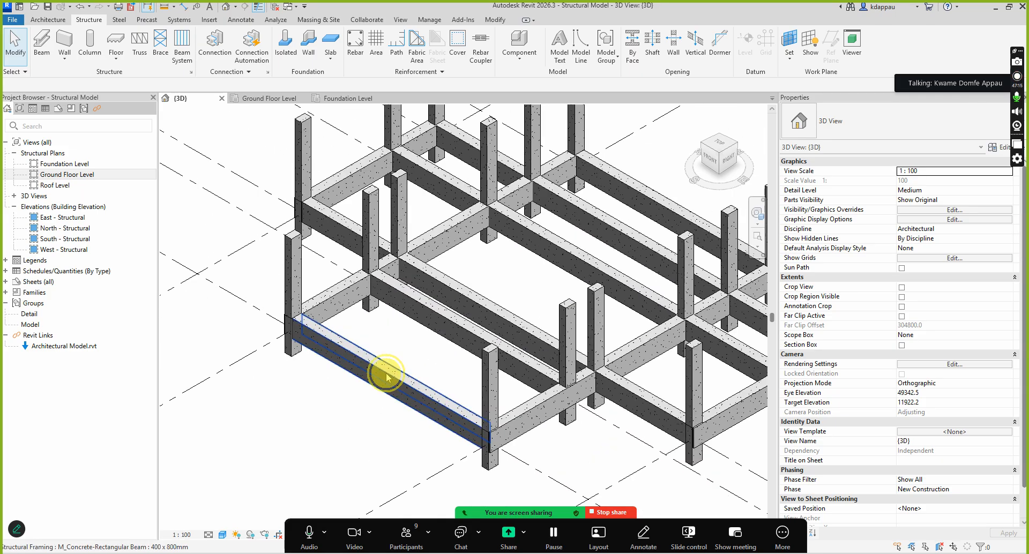
Select all instances of the 400 x 800mm concrete beam, starting from the beam along grid F
{"action": "left_click", "coordinate": [387, 377]}
{"action": "right_click", "coordinate": [386, 376]}
{"action": "mouse_move", "coordinate": [445, 182]}
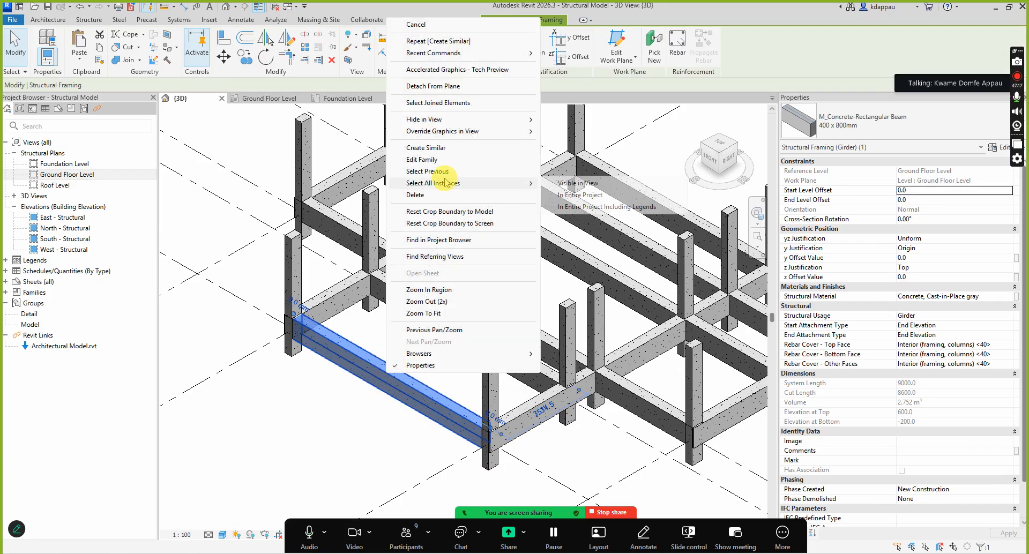
Select every 400 x 800mm concrete beam in the entire project and paste copies aligned to the Roof Level
{"action": "left_click", "coordinate": [567, 196]}
{"action": "scroll", "coordinate": [367, 349], "scroll_direction": "down", "scroll_amount": 4}
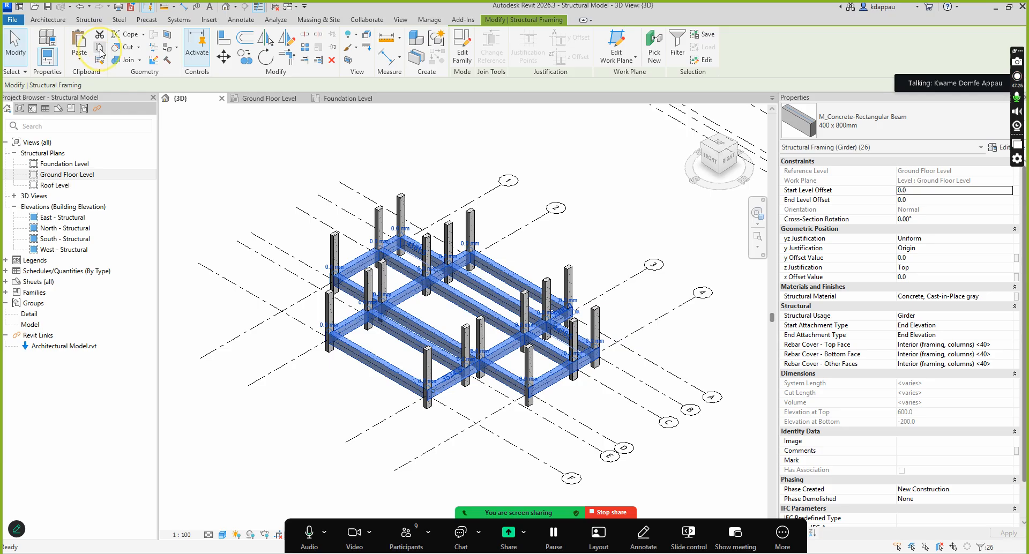
{"action": "left_click", "coordinate": [79, 65]}
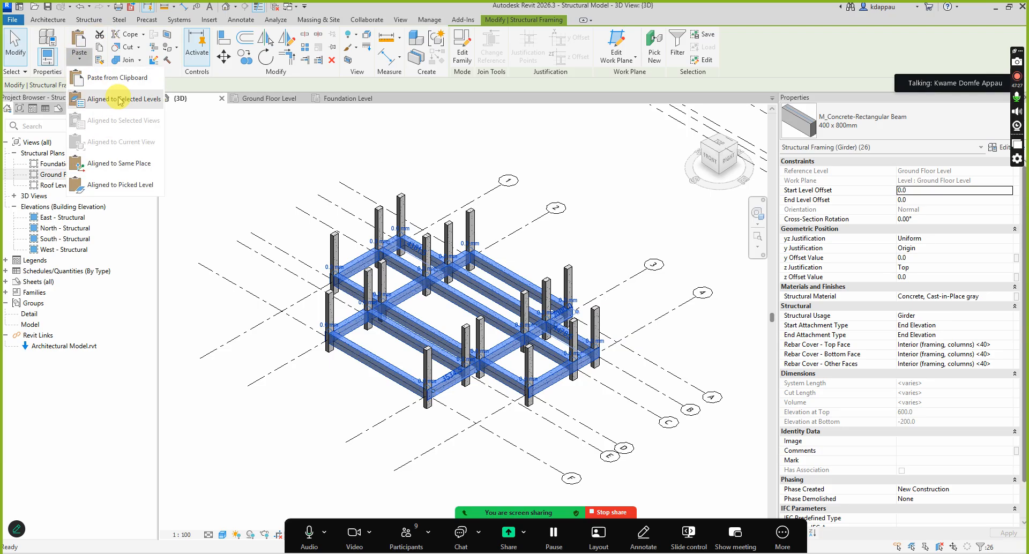
{"action": "left_click", "coordinate": [102, 103]}
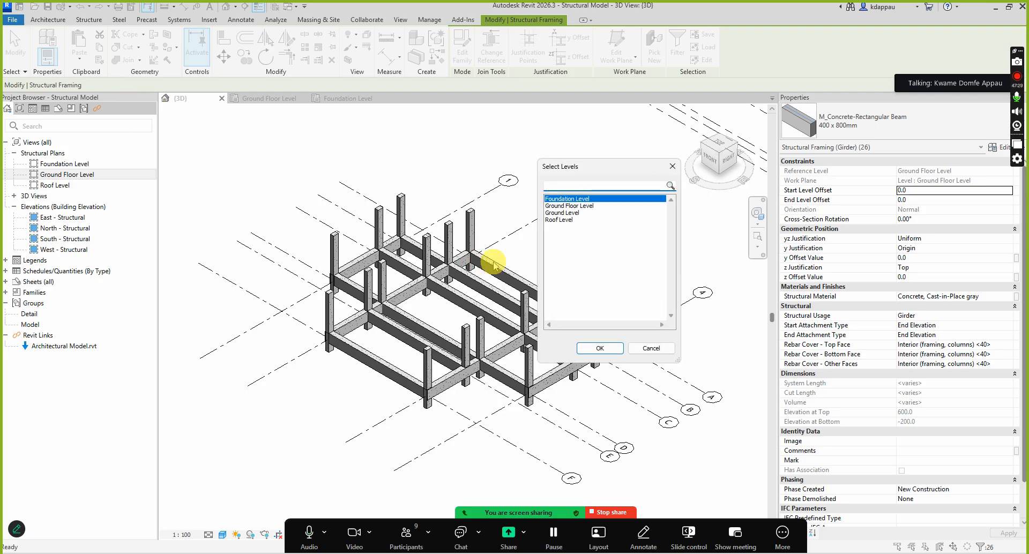
{"action": "left_click", "coordinate": [558, 220]}
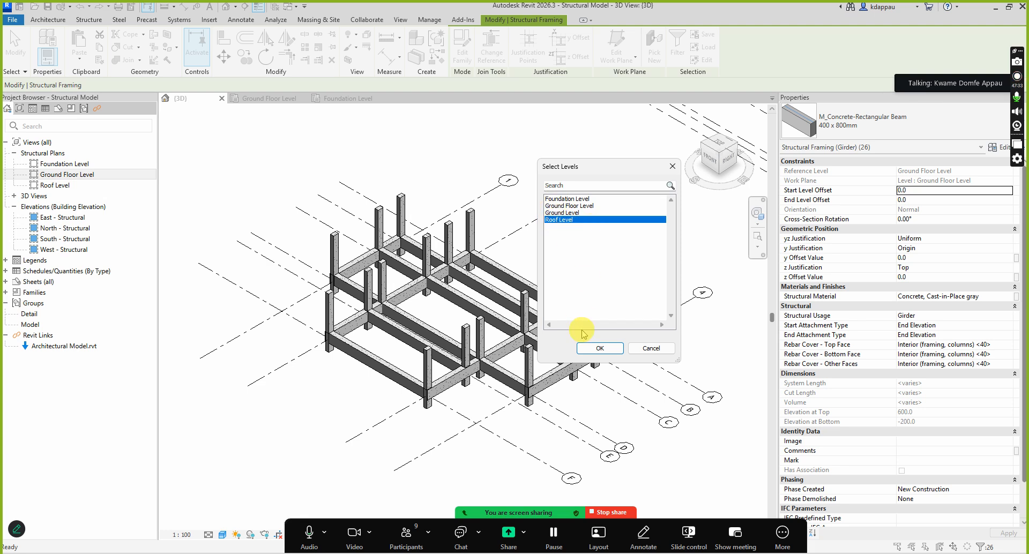
{"action": "left_click", "coordinate": [598, 348]}
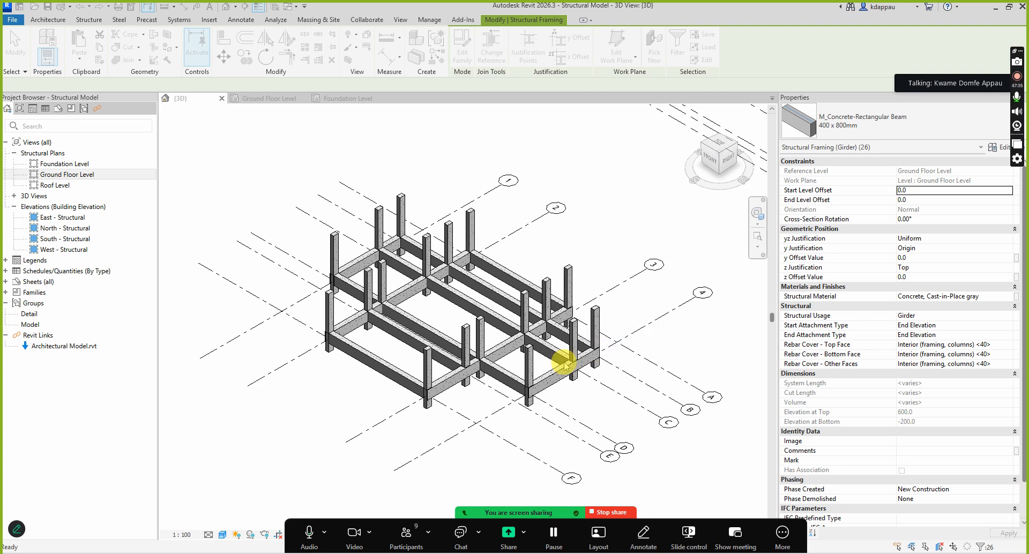
{"action": "left_click", "coordinate": [271, 414]}
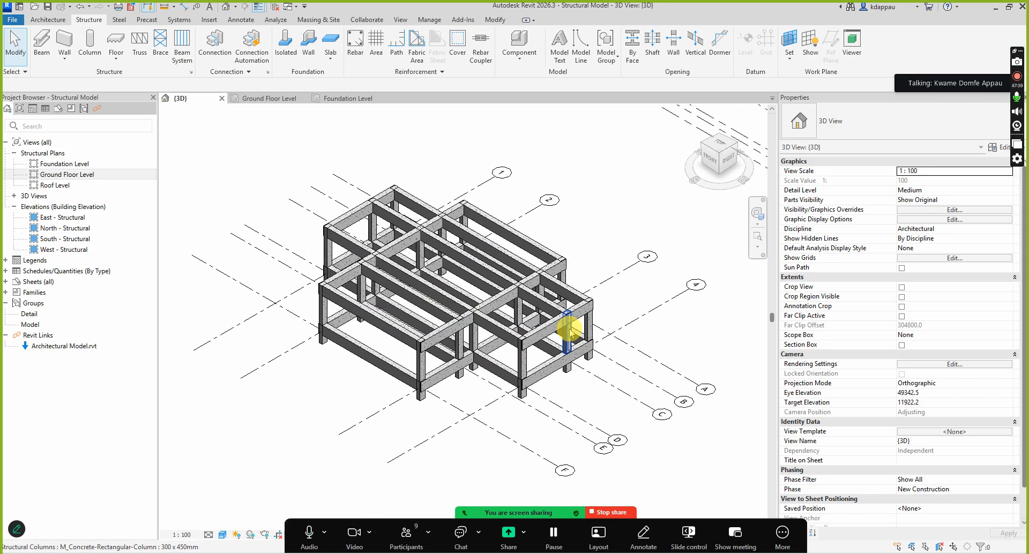
Examine the structural frame's columns and its ground floor and roof beams from several angles in the 3D view
{"action": "left_click", "coordinate": [757, 214]}
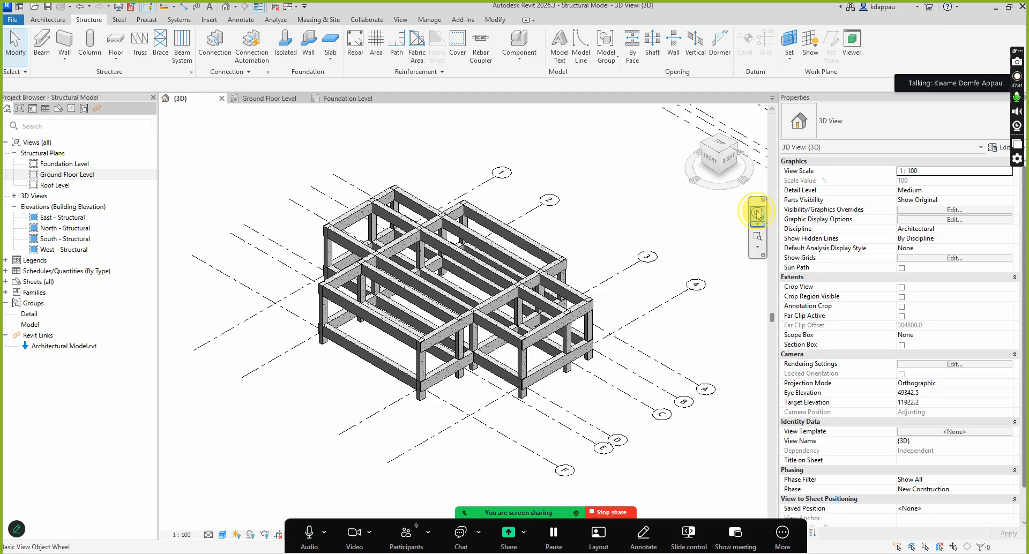
{"action": "left_click_drag", "start_coordinate": [471, 321], "coordinate": [482, 341]}
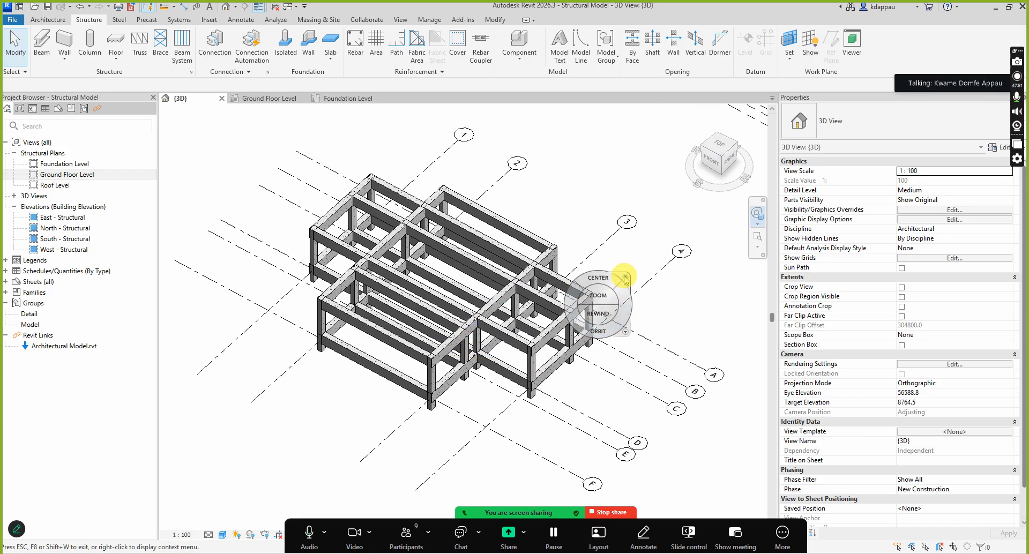
{"action": "left_click", "coordinate": [626, 278]}
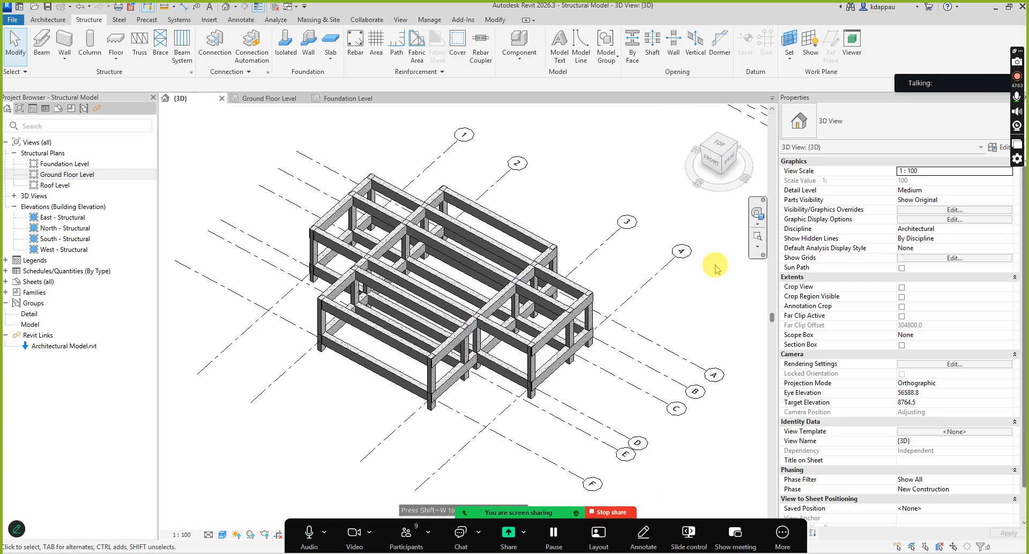
{"action": "left_click", "coordinate": [757, 213]}
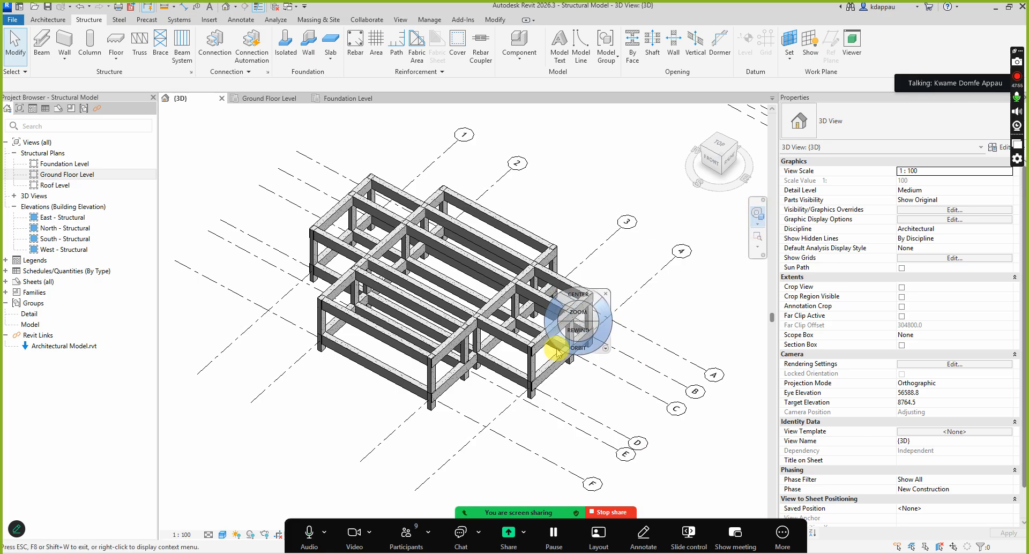
{"action": "mouse_move", "coordinate": [545, 325]}
{"action": "left_mouse_down"}
{"action": "mouse_move", "coordinate": [472, 311]}
{"action": "mouse_move", "coordinate": [509, 271]}
{"action": "mouse_move", "coordinate": [569, 348]}
{"action": "mouse_move", "coordinate": [748, 325]}
{"action": "mouse_move", "coordinate": [179, 298]}
{"action": "mouse_move", "coordinate": [507, 326]}
{"action": "mouse_move", "coordinate": [464, 320]}
{"action": "mouse_move", "coordinate": [574, 344]}
{"action": "mouse_move", "coordinate": [551, 289]}
{"action": "mouse_move", "coordinate": [552, 313]}
{"action": "mouse_move", "coordinate": [563, 320]}
{"action": "left_mouse_up"}
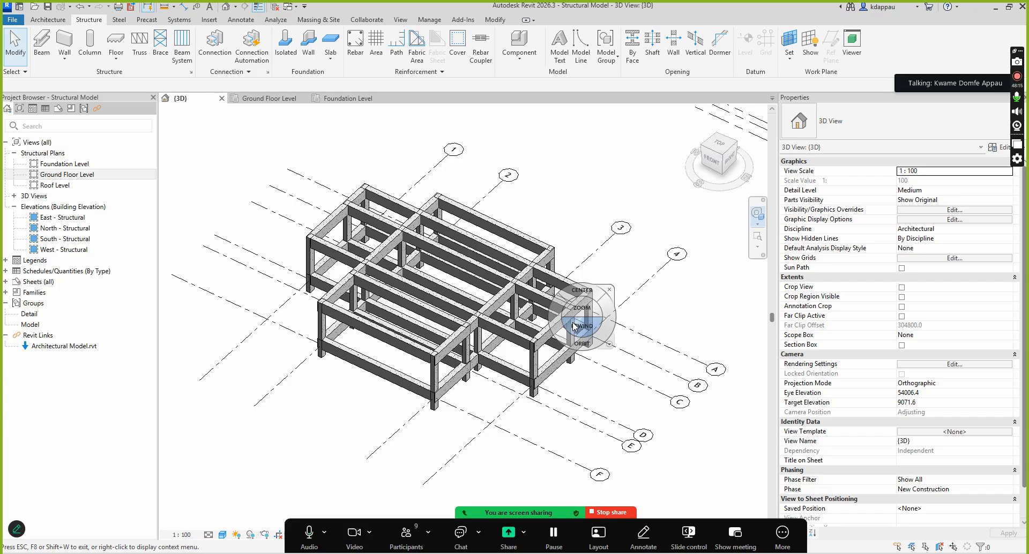
{"action": "left_click", "coordinate": [609, 290]}
{"action": "mouse_move", "coordinate": [501, 374]}
{"action": "middle_mouse_down", "text": "shift"}
{"action": "mouse_move", "coordinate": [494, 420]}
{"action": "mouse_move", "coordinate": [420, 303]}
{"action": "mouse_move", "coordinate": [463, 358]}
{"action": "mouse_move", "coordinate": [491, 373]}
{"action": "middle_mouse_up", "text": "shift"}
{"action": "scroll", "coordinate": [492, 374], "scroll_direction": "down", "scroll_amount": 1}
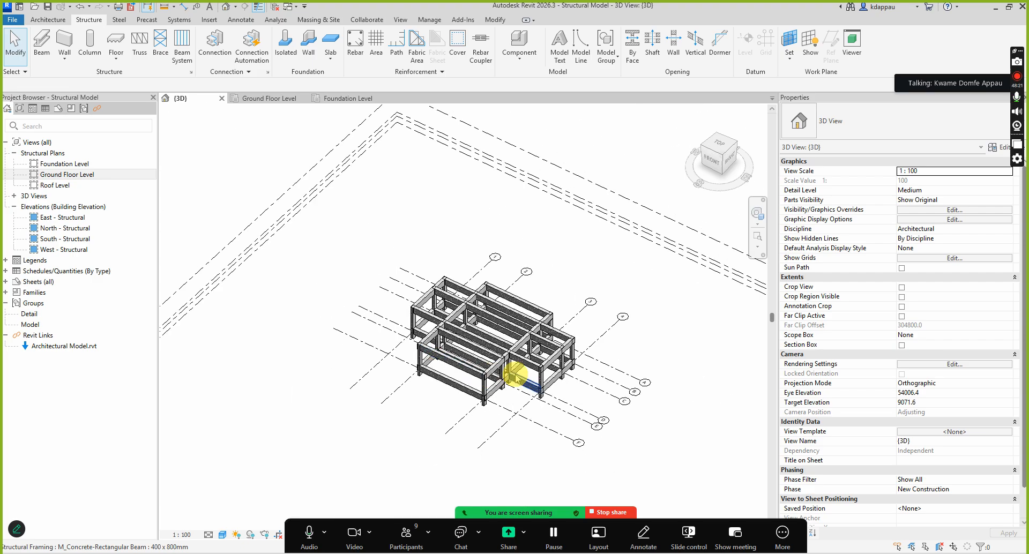
{"action": "scroll", "coordinate": [488, 362], "scroll_direction": "down", "scroll_amount": 1}
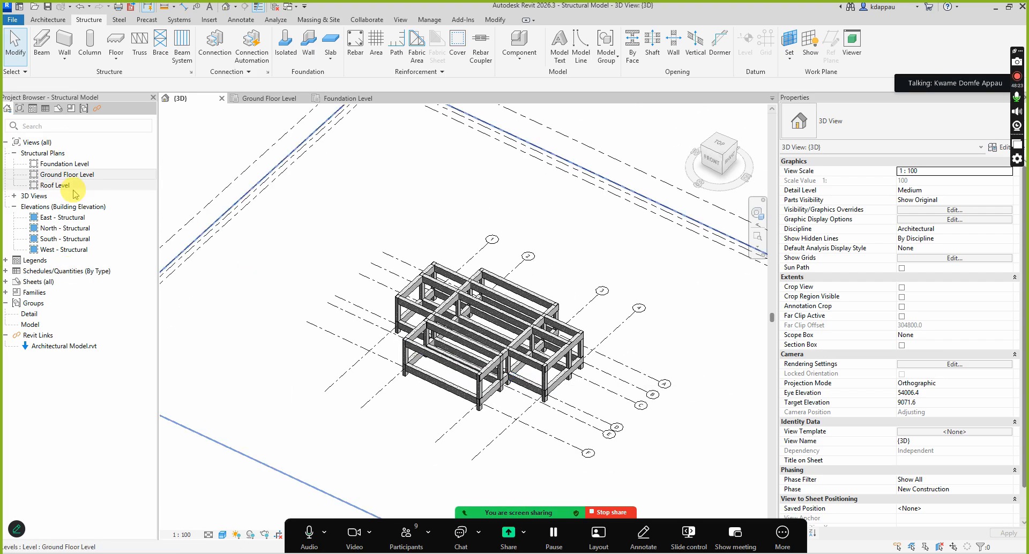
In the Ground Floor Level plan, place a building section between grids 1 and 2, spanning grids A to F, and extend its depth past grid 4
{"action": "left_click", "coordinate": [63, 175]}
{"action": "double_click", "coordinate": [63, 175]}
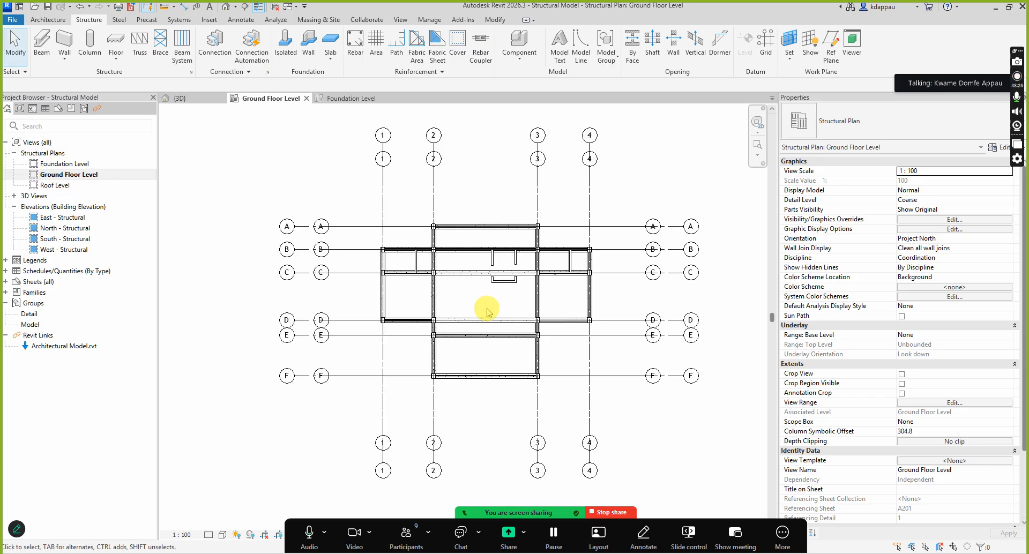
{"action": "scroll", "coordinate": [402, 315], "scroll_direction": "down", "scroll_amount": 1}
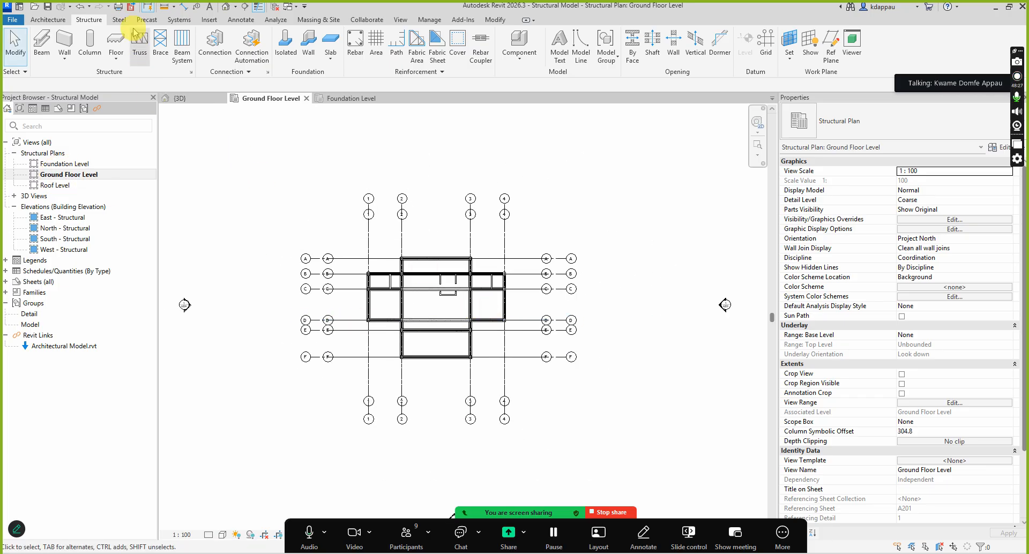
{"action": "left_click", "coordinate": [244, 7]}
{"action": "scroll", "coordinate": [476, 350], "scroll_direction": "up", "scroll_amount": 2}
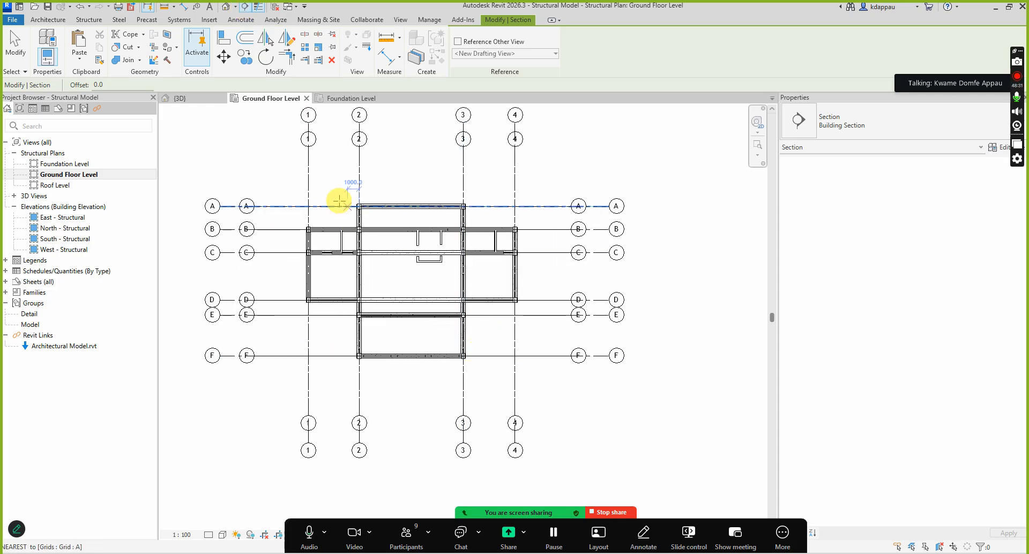
{"action": "left_click", "coordinate": [332, 179]}
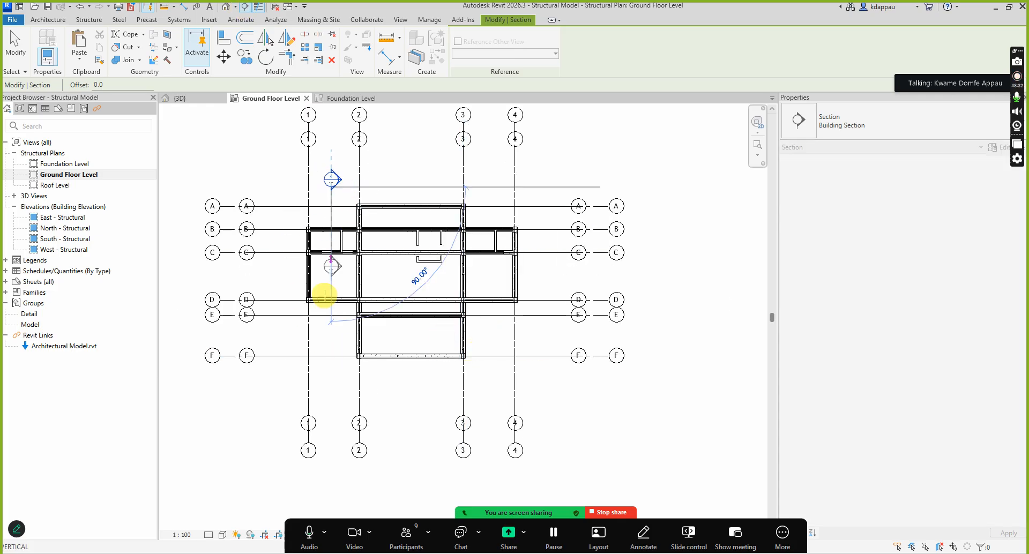
{"action": "left_click", "coordinate": [331, 385]}
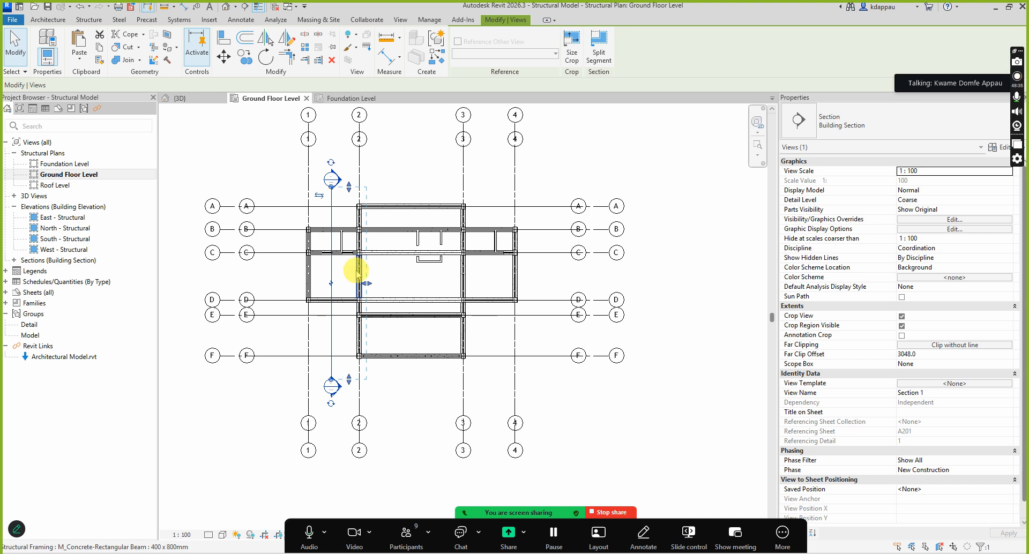
{"action": "left_click_drag", "start_coordinate": [368, 284], "coordinate": [531, 283]}
{"action": "left_click", "coordinate": [386, 172]}
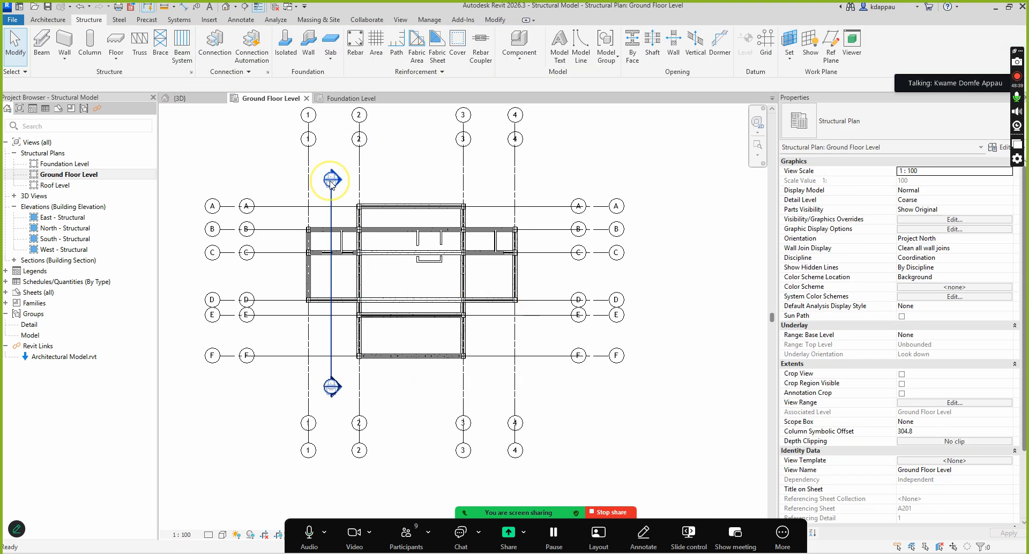
Open the new section view and examine the concrete frame against the linked architectural model and the levels
{"action": "double_click", "coordinate": [331, 181]}
{"action": "scroll", "coordinate": [447, 344], "scroll_direction": "up", "scroll_amount": 3}
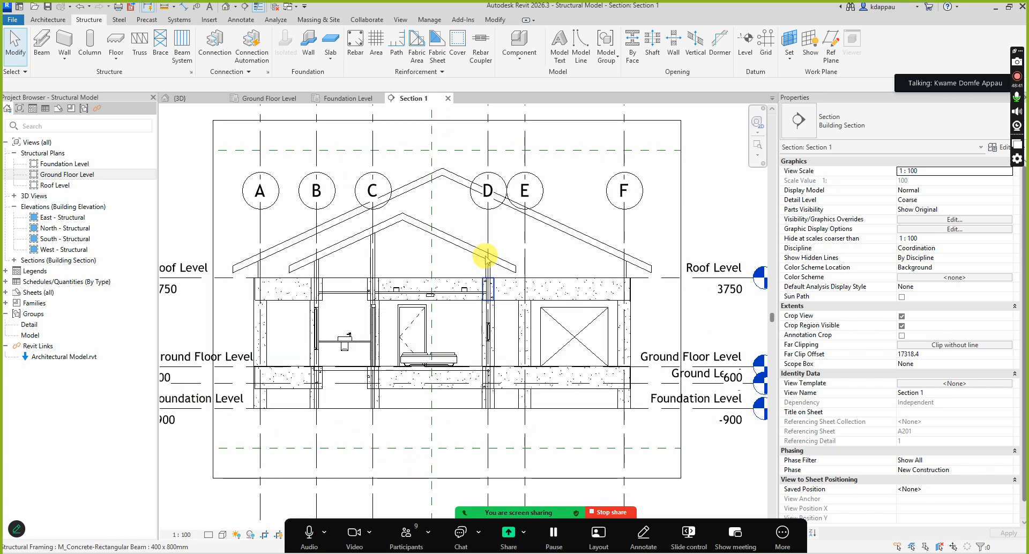
{"action": "scroll", "coordinate": [471, 268], "scroll_direction": "down", "scroll_amount": 2}
{"action": "scroll", "coordinate": [368, 314], "scroll_direction": "up", "scroll_amount": 2}
{"action": "scroll", "coordinate": [427, 256], "scroll_direction": "down", "scroll_amount": 3}
{"action": "scroll", "coordinate": [407, 294], "scroll_direction": "up", "scroll_amount": 2}
{"action": "scroll", "coordinate": [466, 294], "scroll_direction": "down", "scroll_amount": 1}
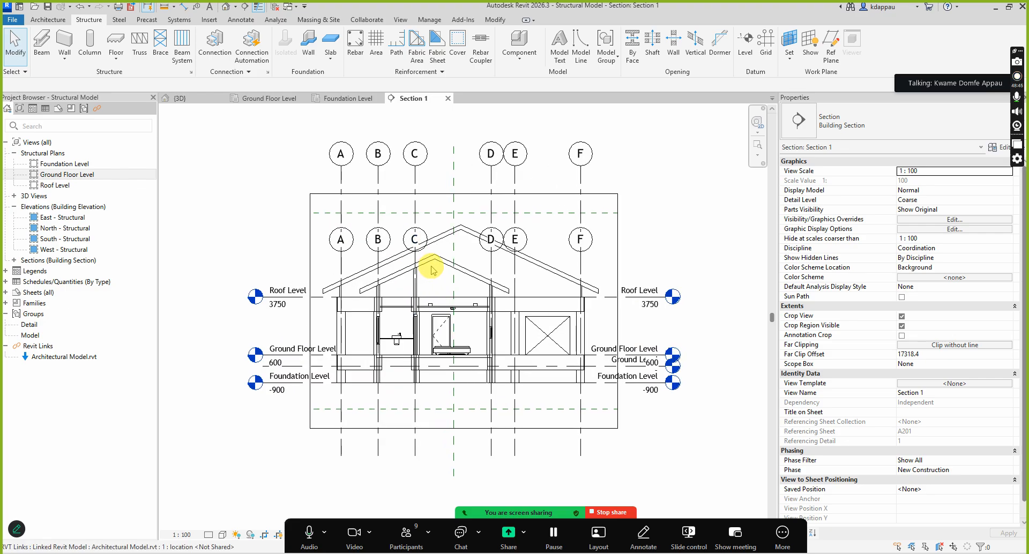
{"action": "scroll", "coordinate": [439, 268], "scroll_direction": "up", "scroll_amount": 2}
{"action": "scroll", "coordinate": [462, 269], "scroll_direction": "down", "scroll_amount": 2}
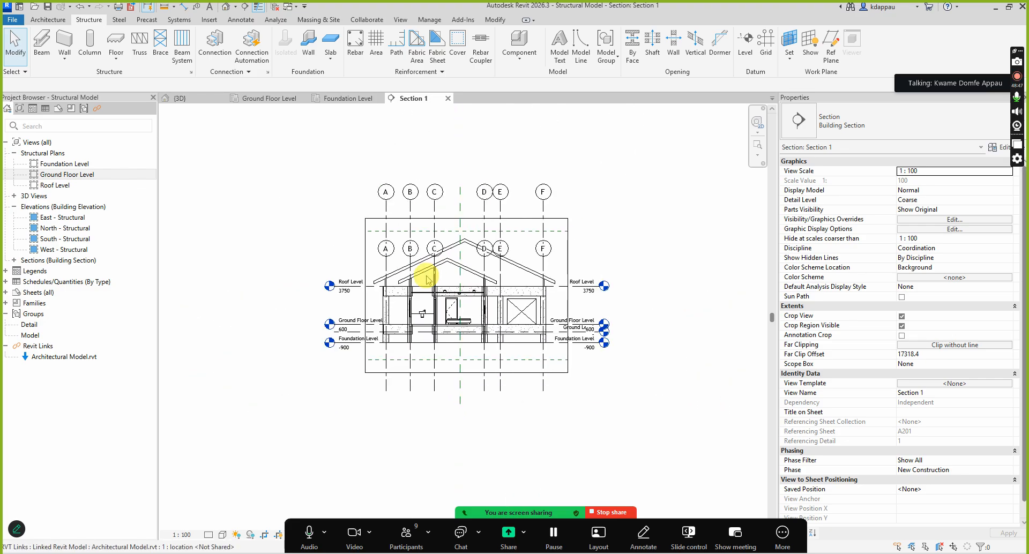
Hide the Architectural Model.rvt link in Section 1 through the view's visibility/graphic overrides
{"action": "scroll", "coordinate": [476, 280], "scroll_direction": "up", "scroll_amount": 2}
{"action": "key", "text": "v"}
{"action": "key", "text": "v"}
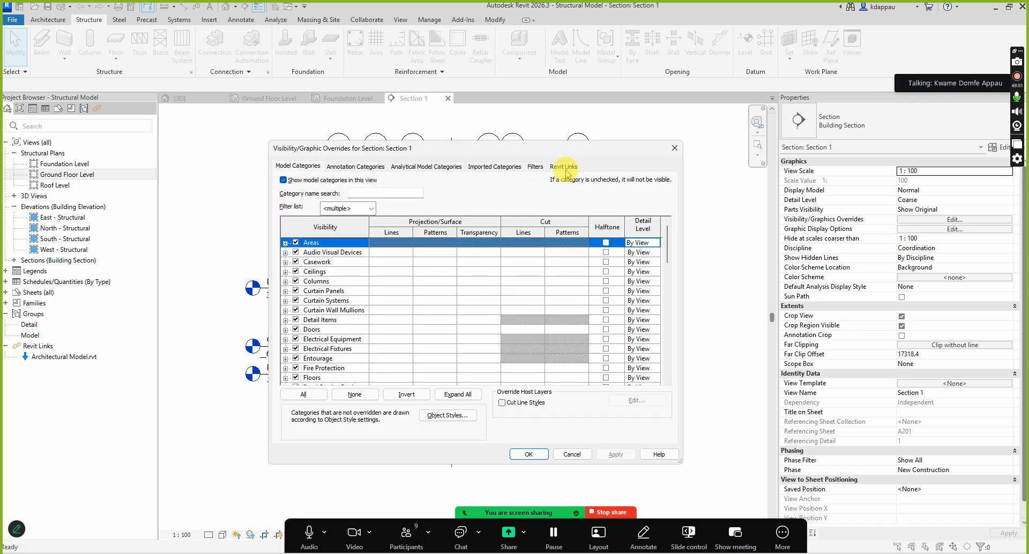
{"action": "left_click", "coordinate": [565, 166]}
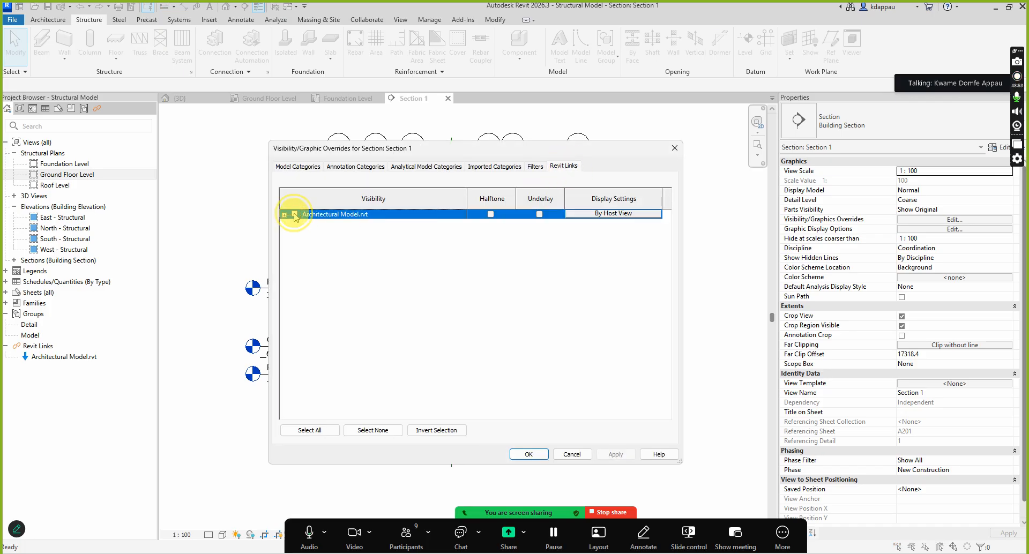
{"action": "left_click", "coordinate": [529, 454]}
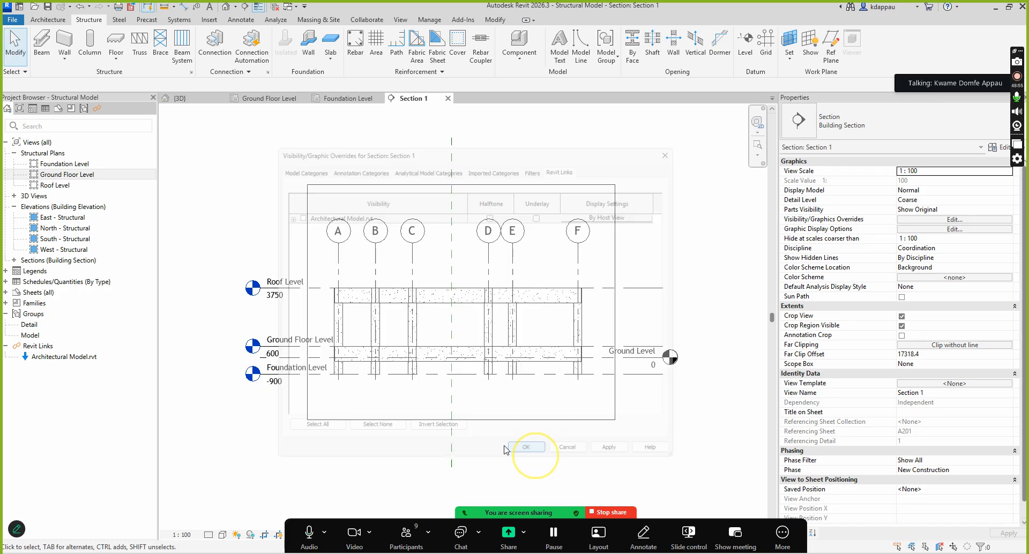
Examine the beams and columns at each level in Section 1 and in the 3D view
{"action": "scroll", "coordinate": [429, 356], "scroll_direction": "up", "scroll_amount": 2}
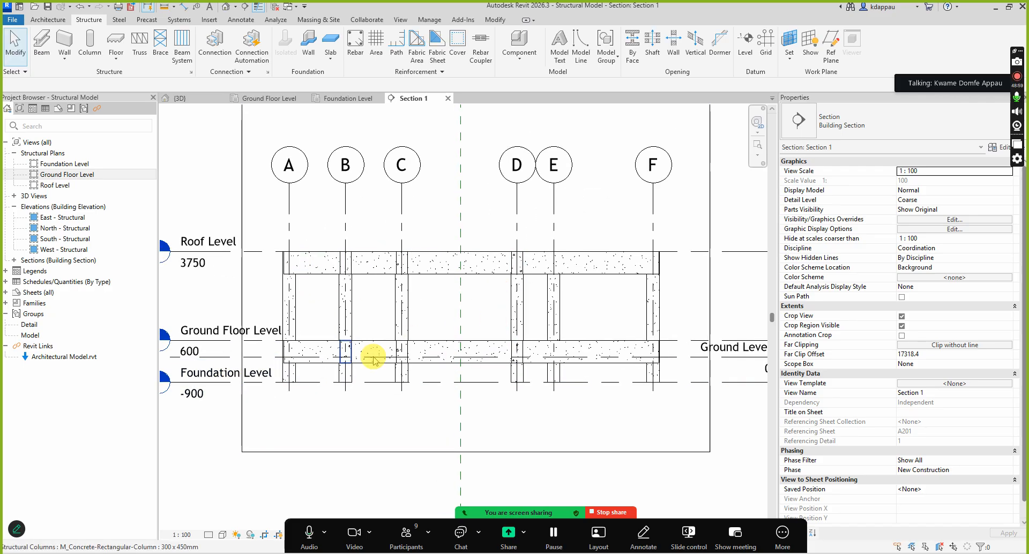
{"action": "scroll", "coordinate": [385, 321], "scroll_direction": "up", "scroll_amount": 4}
{"action": "scroll", "coordinate": [524, 203], "scroll_direction": "down", "scroll_amount": 3}
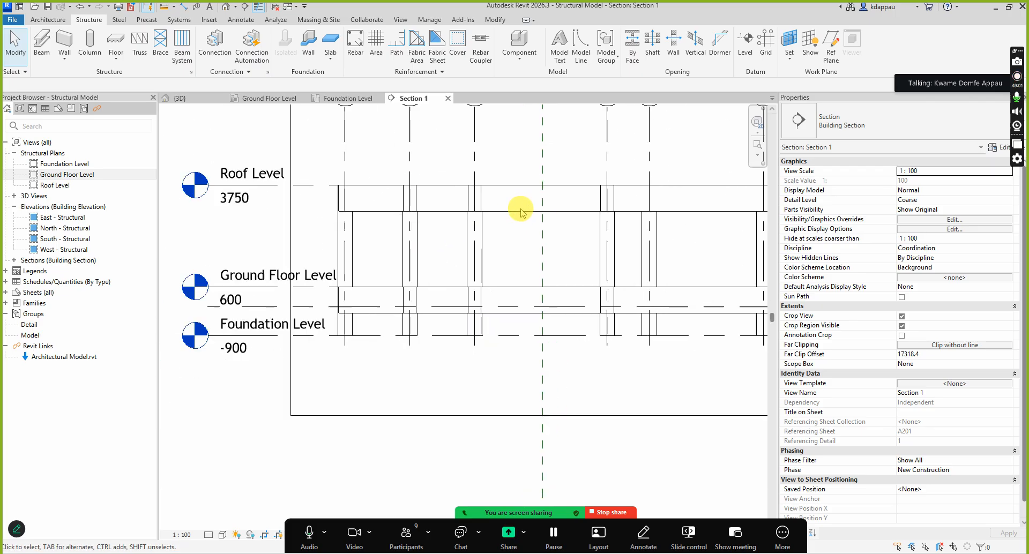
{"action": "scroll", "coordinate": [410, 247], "scroll_direction": "down", "scroll_amount": 3}
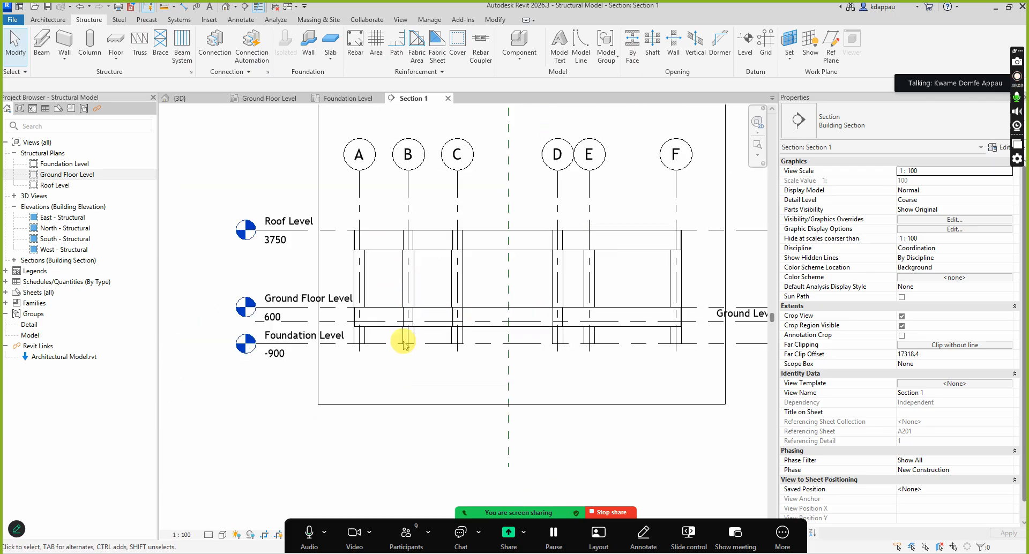
{"action": "left_click", "coordinate": [227, 11]}
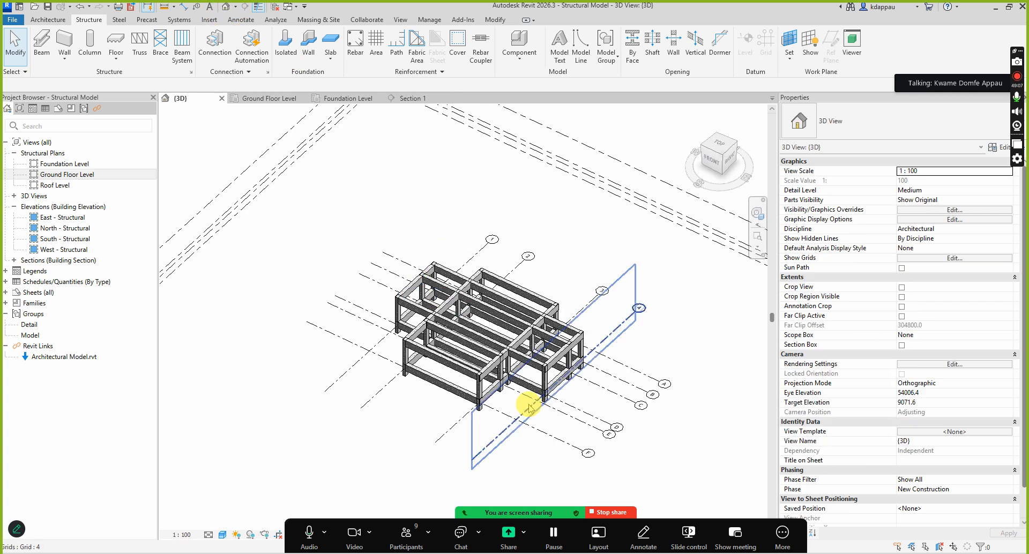
{"action": "scroll", "coordinate": [498, 432], "scroll_direction": "up", "scroll_amount": 5}
{"action": "scroll", "coordinate": [562, 354], "scroll_direction": "down", "scroll_amount": 3}
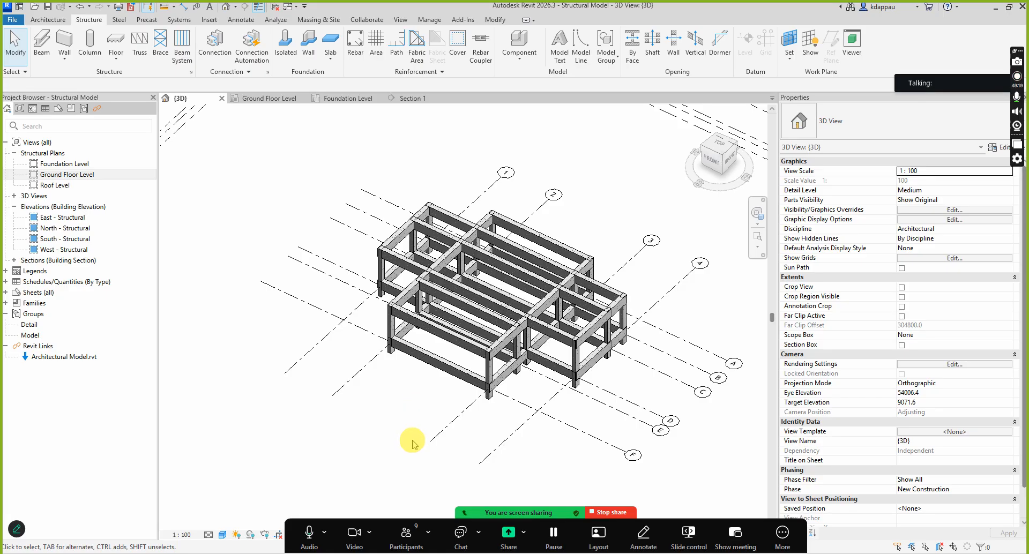
Switch to the Zoom meeting's participant list, look through the attendees and close the list
{"action": "left_click", "coordinate": [405, 541]}
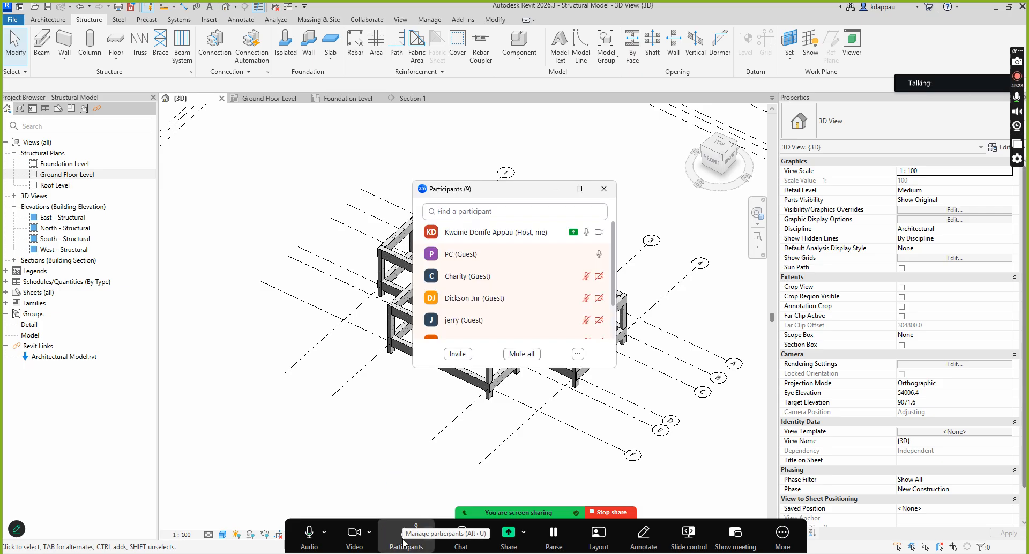
{"action": "mouse_move", "coordinate": [464, 312]}
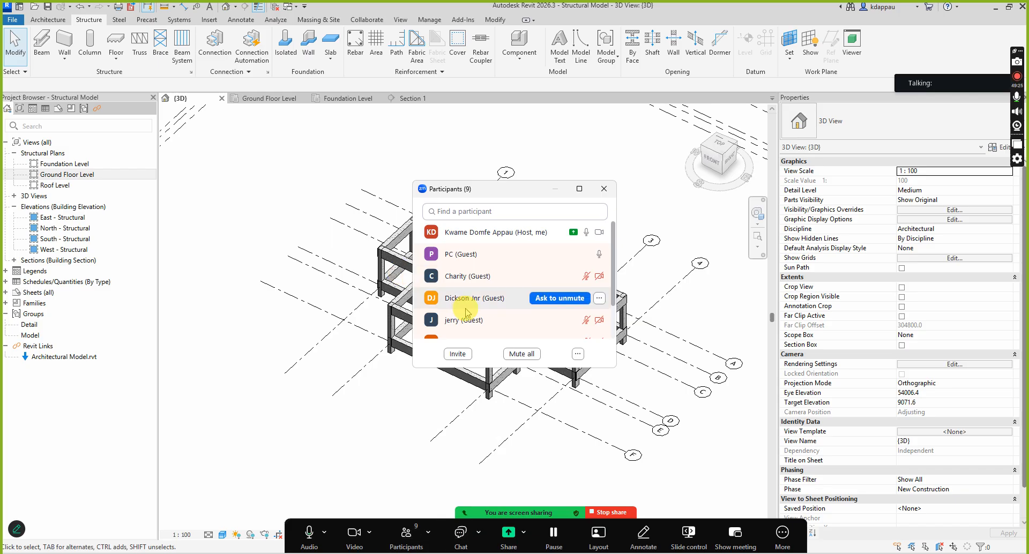
{"action": "scroll", "coordinate": [465, 311], "scroll_direction": "down", "scroll_amount": 1}
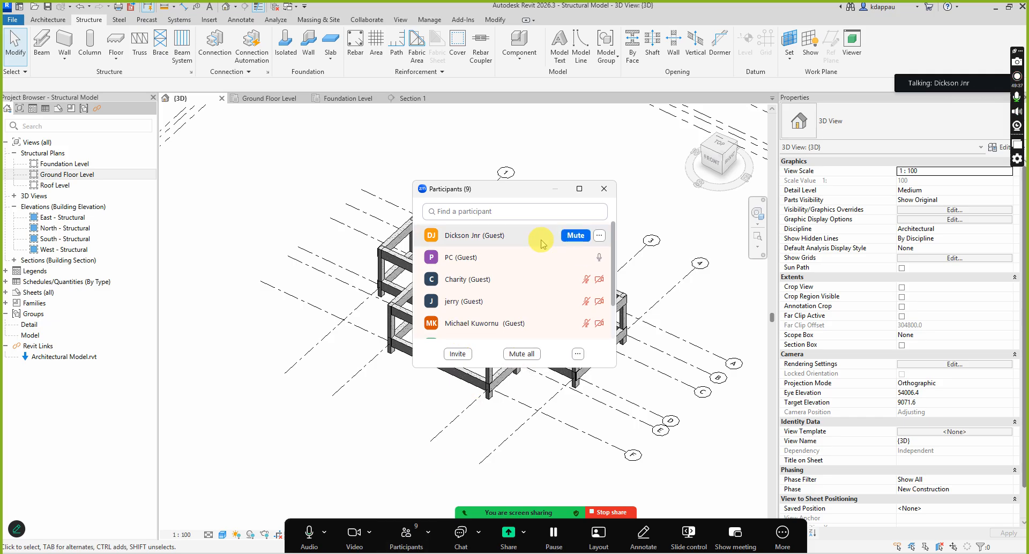
{"action": "left_click", "coordinate": [406, 536]}
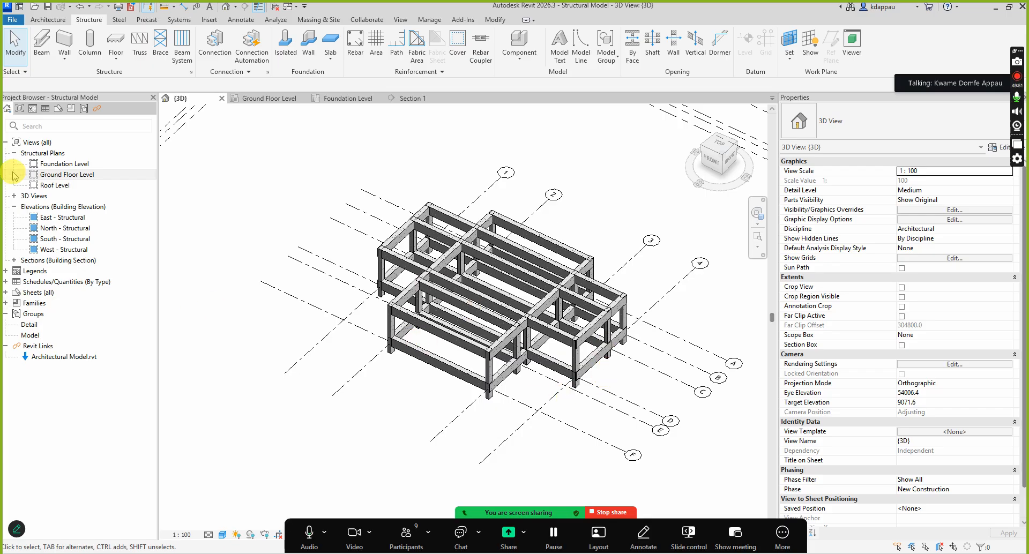
Open the Foundation Level structural plan and bring its full column grid into view
{"action": "left_click", "coordinate": [50, 175]}
{"action": "double_click", "coordinate": [54, 163]}
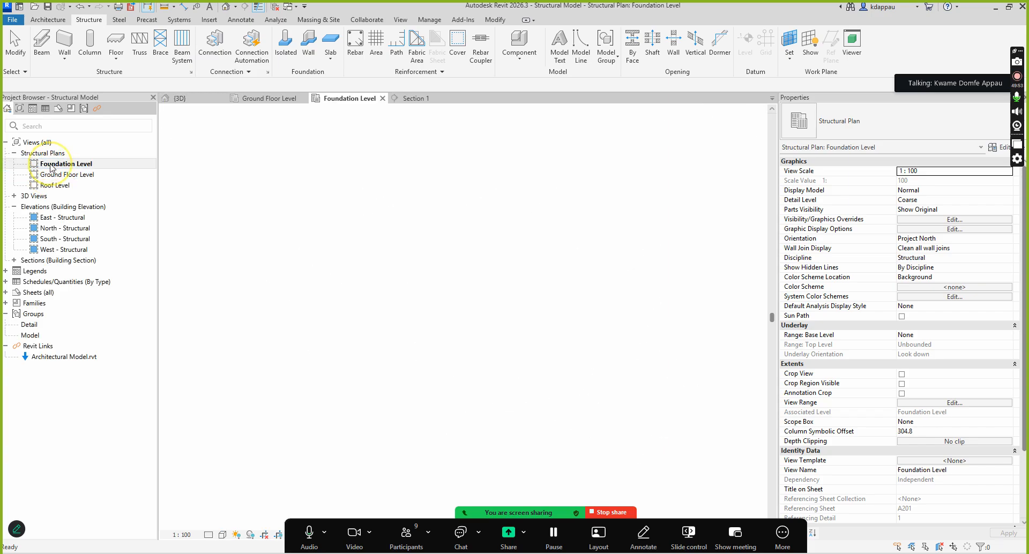
{"action": "scroll", "coordinate": [448, 306], "scroll_direction": "up", "scroll_amount": 4}
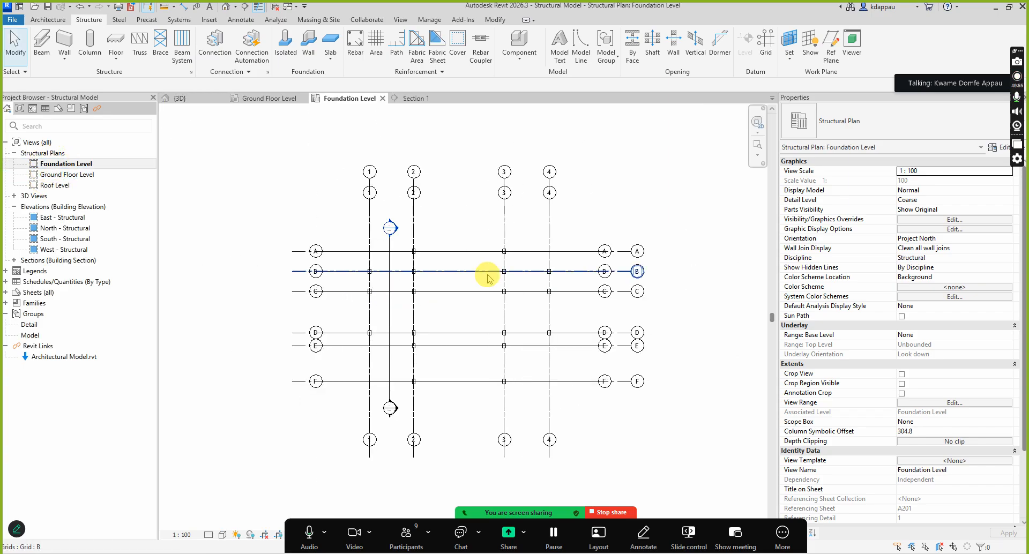
{"action": "scroll", "coordinate": [491, 271], "scroll_direction": "down", "scroll_amount": 4}
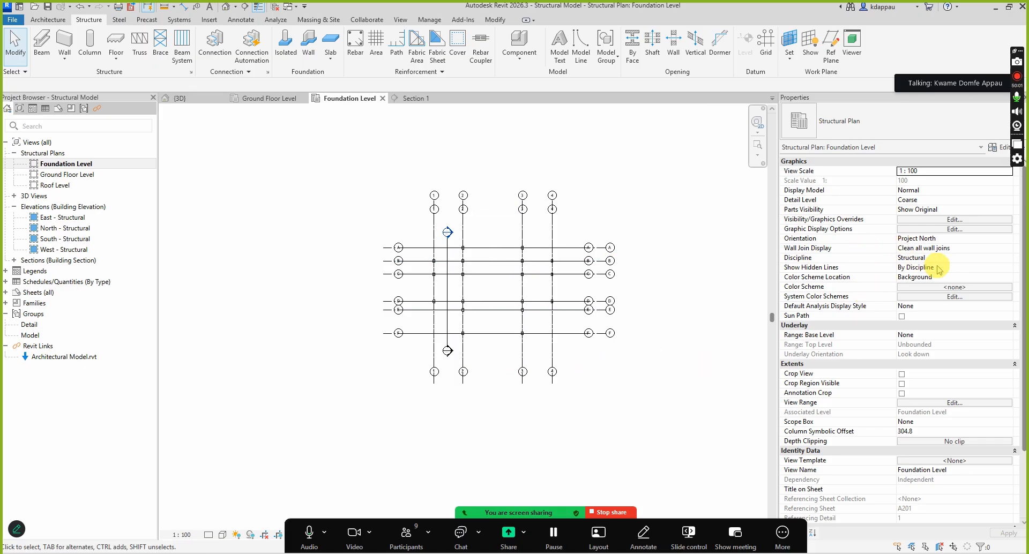
{"action": "scroll", "coordinate": [571, 249], "scroll_direction": "up", "scroll_amount": 2}
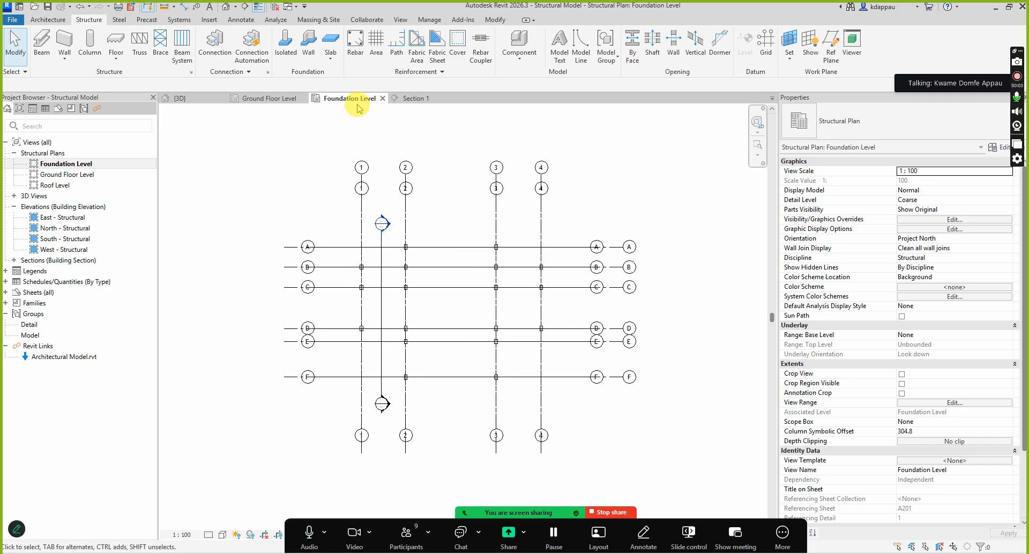
Set the Foundation Level plan's discipline to Architectural
{"action": "left_click", "coordinate": [67, 60]}
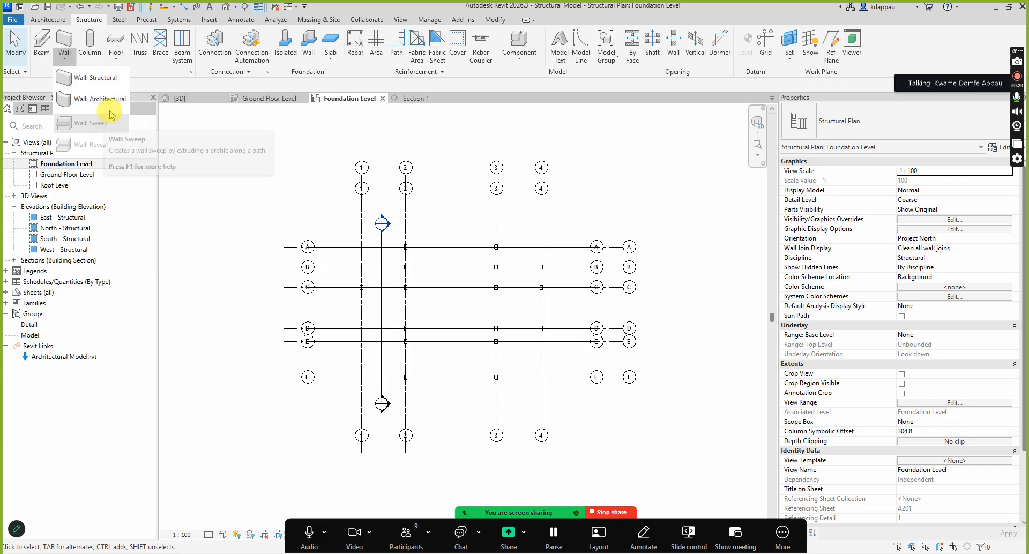
{"action": "left_click", "coordinate": [959, 274]}
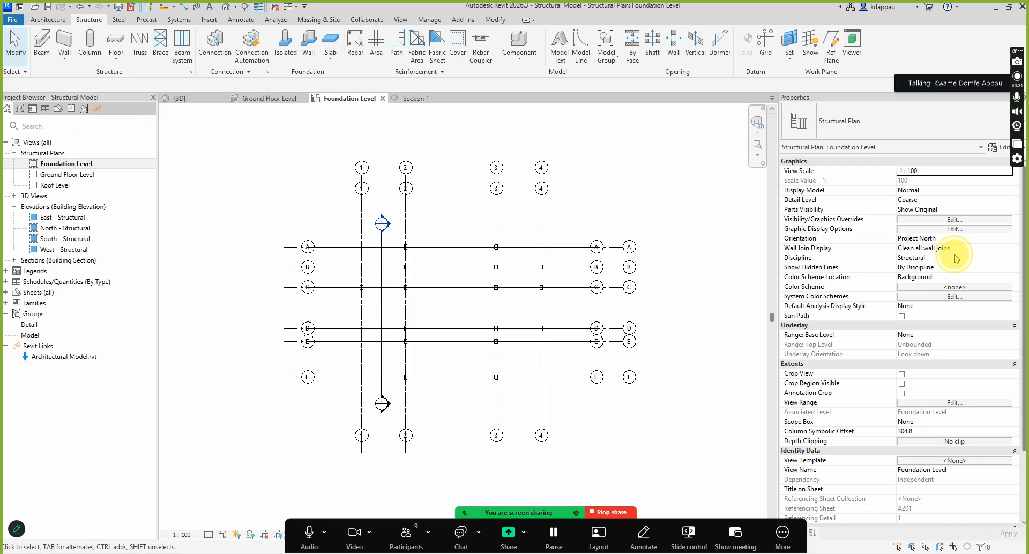
{"action": "left_click", "coordinate": [986, 257]}
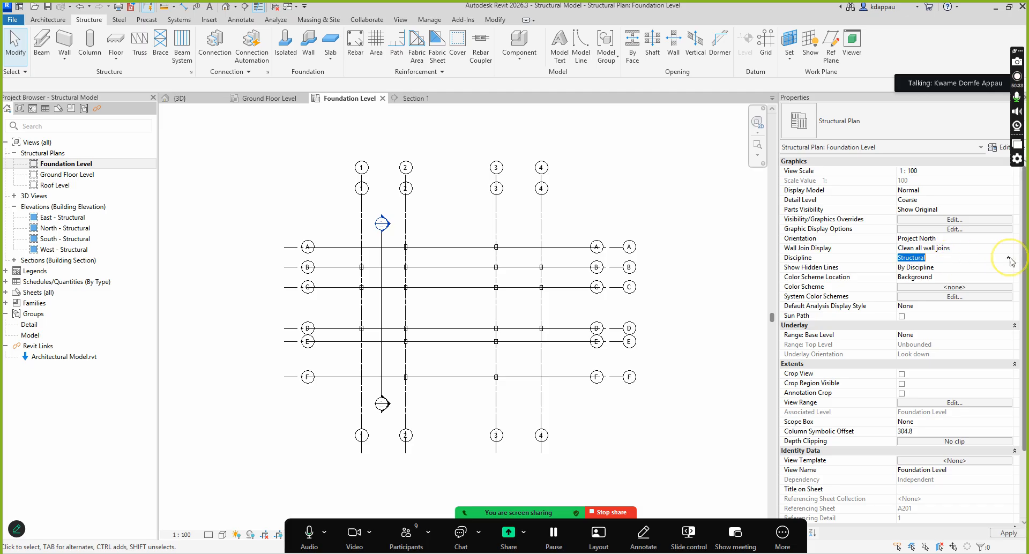
{"action": "left_click", "coordinate": [1005, 257]}
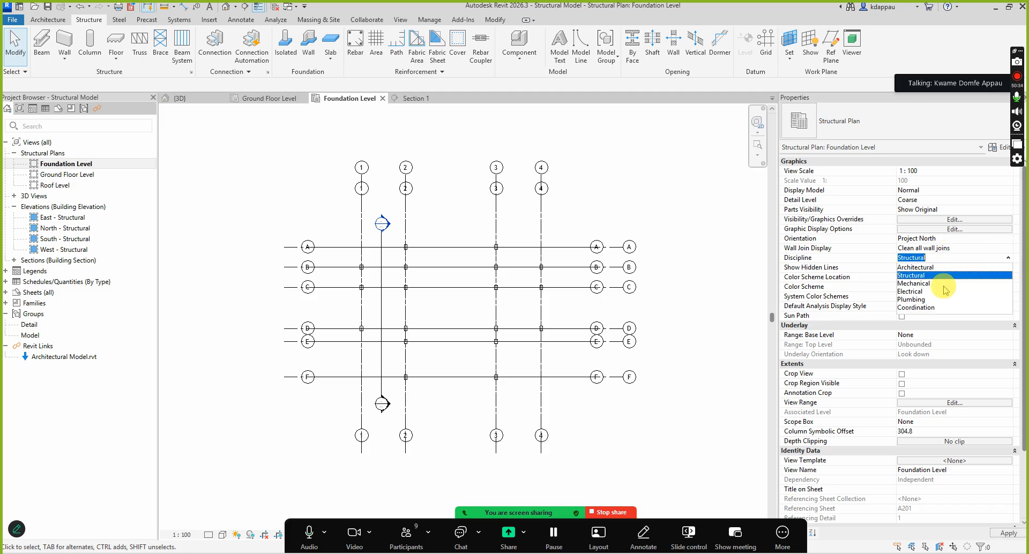
{"action": "left_click", "coordinate": [911, 267]}
{"action": "scroll", "coordinate": [426, 292], "scroll_direction": "up", "scroll_amount": 1}
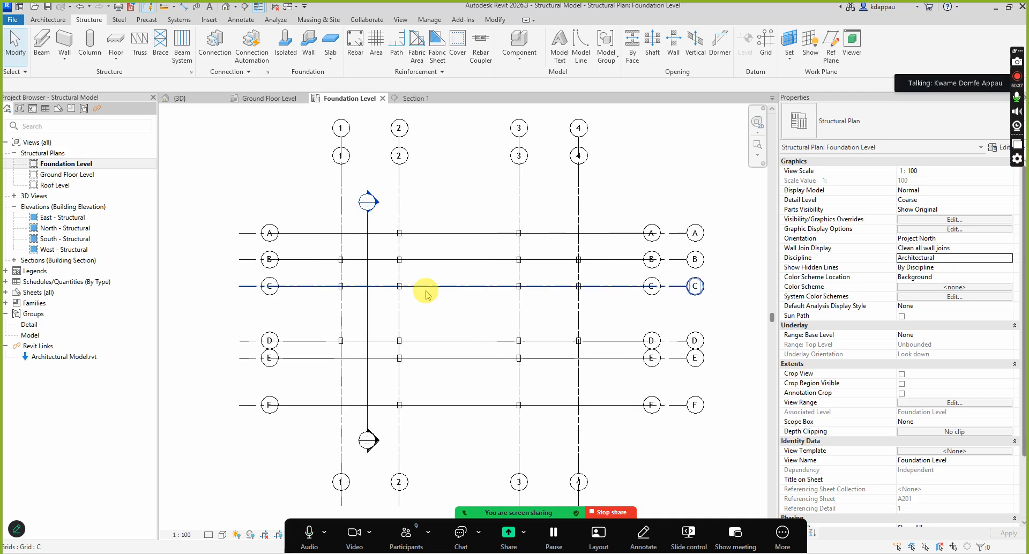
Start a Generic - 200mm architectural wall and set its height up to Ground Floor Level
{"action": "left_click", "coordinate": [61, 57]}
{"action": "left_click", "coordinate": [97, 102]}
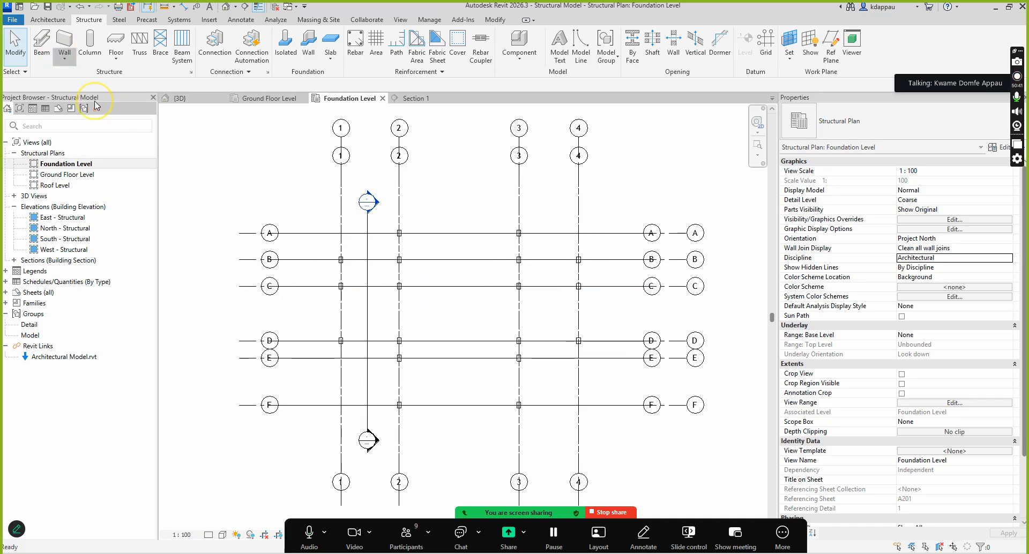
{"action": "scroll", "coordinate": [391, 257], "scroll_direction": "up", "scroll_amount": 2}
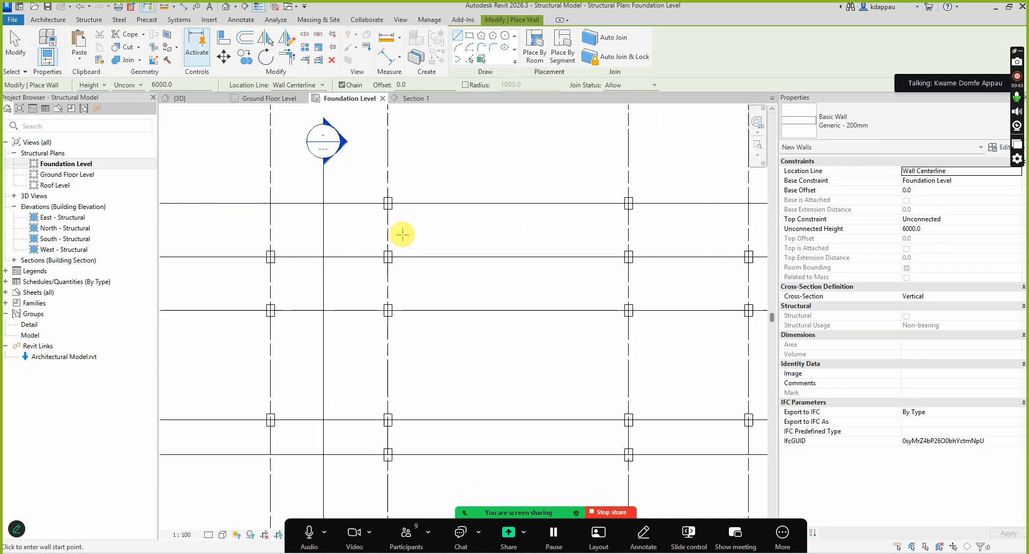
{"action": "scroll", "coordinate": [391, 209], "scroll_direction": "up", "scroll_amount": 2}
{"action": "left_click", "coordinate": [387, 191]}
{"action": "scroll", "coordinate": [315, 206], "scroll_direction": "down", "scroll_amount": 4}
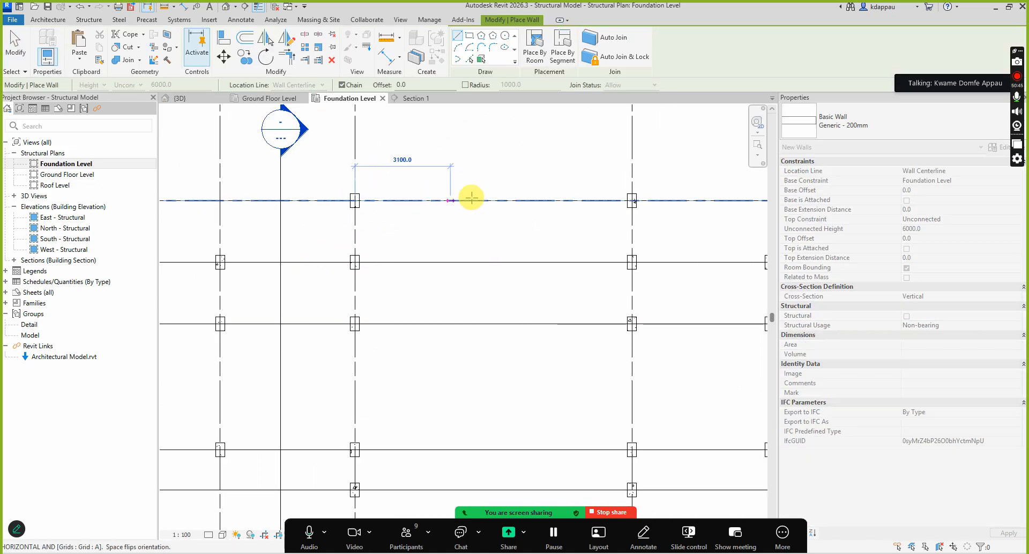
{"action": "scroll", "coordinate": [606, 199], "scroll_direction": "up", "scroll_amount": 2}
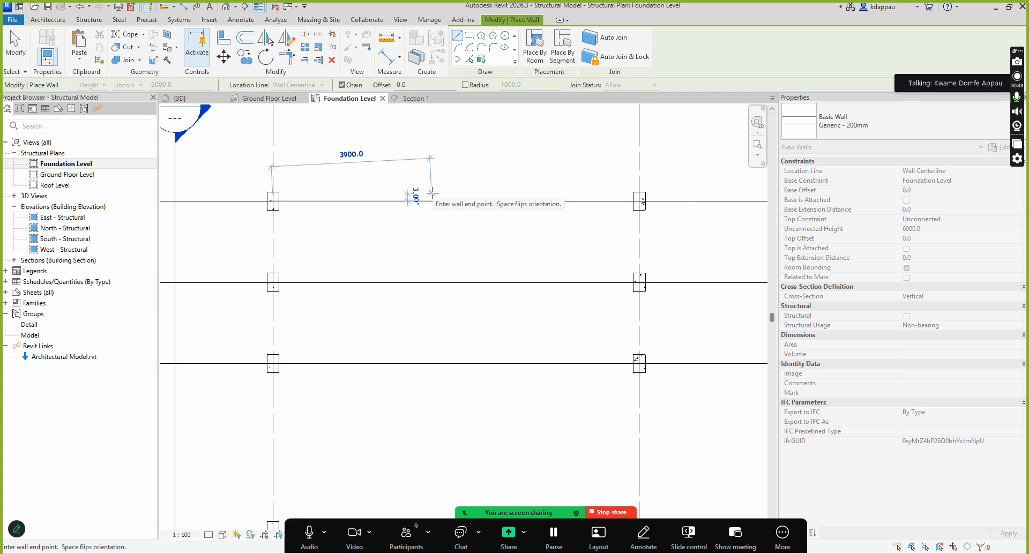
{"action": "key", "text": "Escape"}
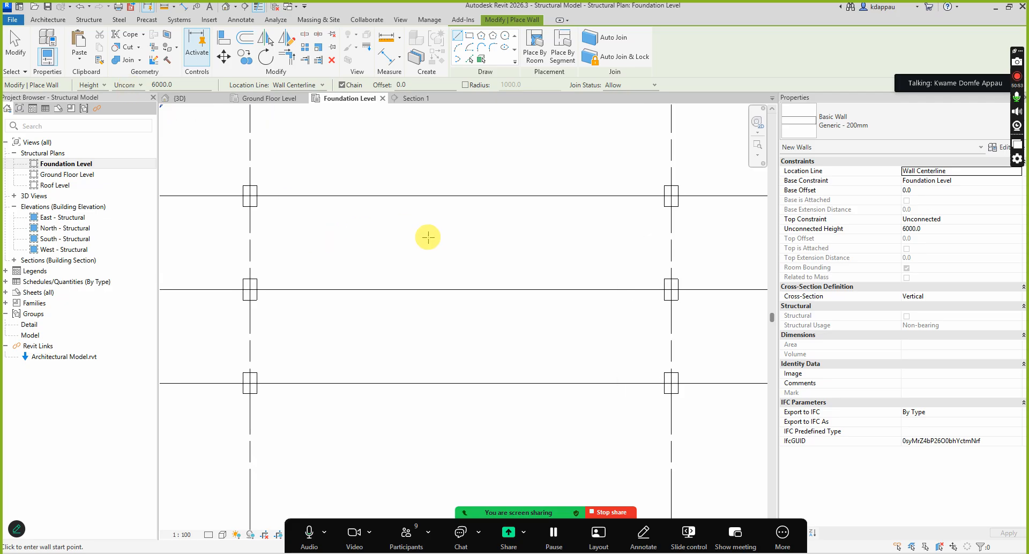
{"action": "scroll", "coordinate": [427, 237], "scroll_direction": "down", "scroll_amount": 1}
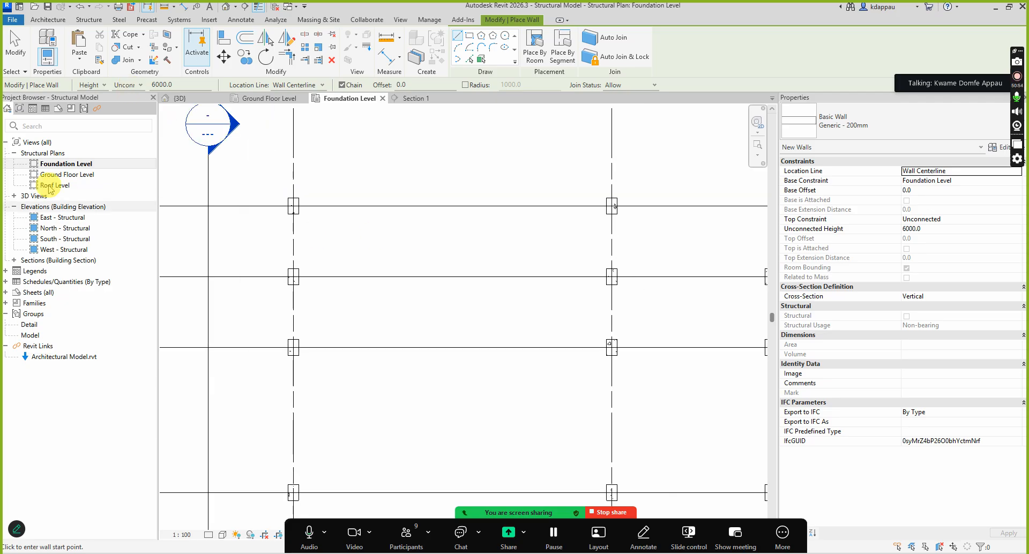
{"action": "left_click", "coordinate": [137, 86]}
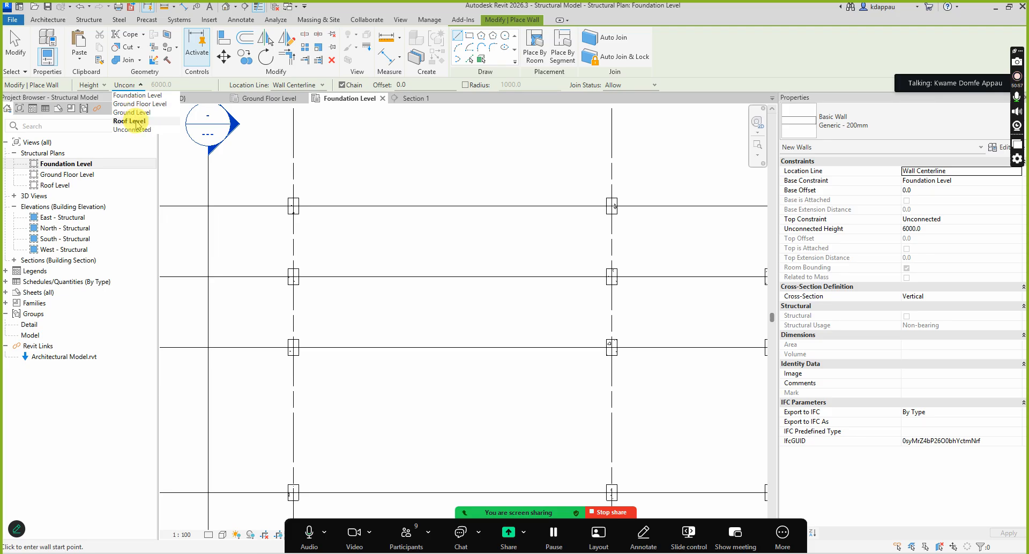
{"action": "left_click", "coordinate": [138, 105]}
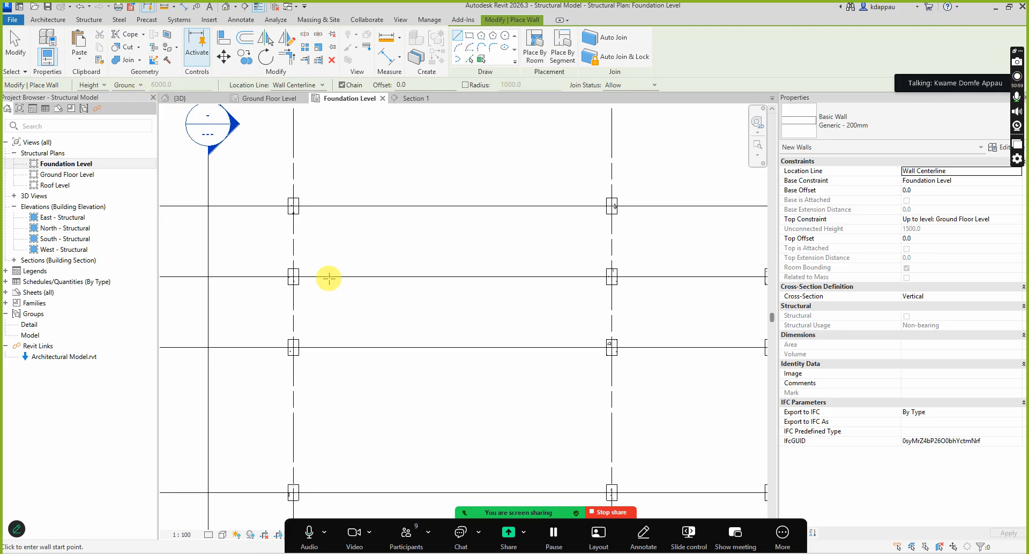
Draw the wall along grid A from the column on grid 2 to the column on grid 3, and end the wall command
{"action": "scroll", "coordinate": [291, 211], "scroll_direction": "up", "scroll_amount": 2}
{"action": "left_click", "coordinate": [293, 199]}
{"action": "scroll", "coordinate": [477, 203], "scroll_direction": "down", "scroll_amount": 2}
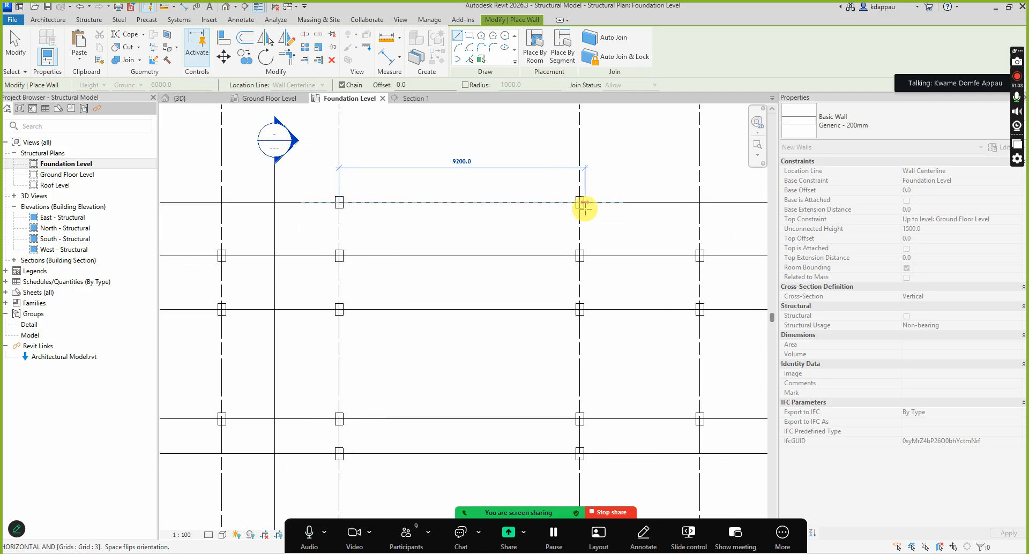
{"action": "left_click", "coordinate": [574, 203]}
{"action": "scroll", "coordinate": [560, 203], "scroll_direction": "up", "scroll_amount": 1}
{"action": "right_click", "coordinate": [454, 138]}
{"action": "left_click", "coordinate": [482, 143]}
{"action": "right_click", "coordinate": [440, 153]}
{"action": "left_click", "coordinate": [466, 156]}
{"action": "scroll", "coordinate": [455, 222], "scroll_direction": "down", "scroll_amount": 4}
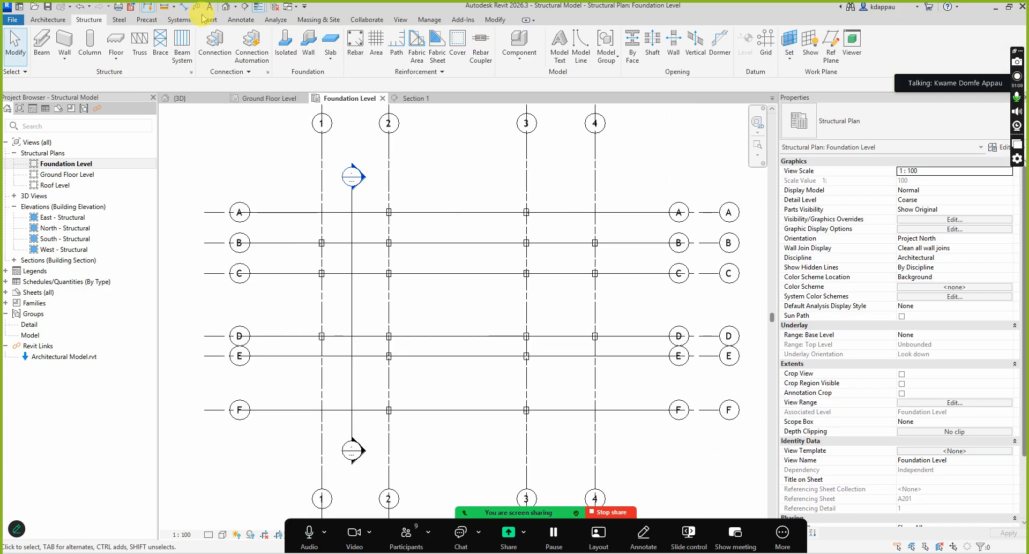
Examine the new foundation wall under the grid A floor beam in the 3D view
{"action": "left_click", "coordinate": [225, 8]}
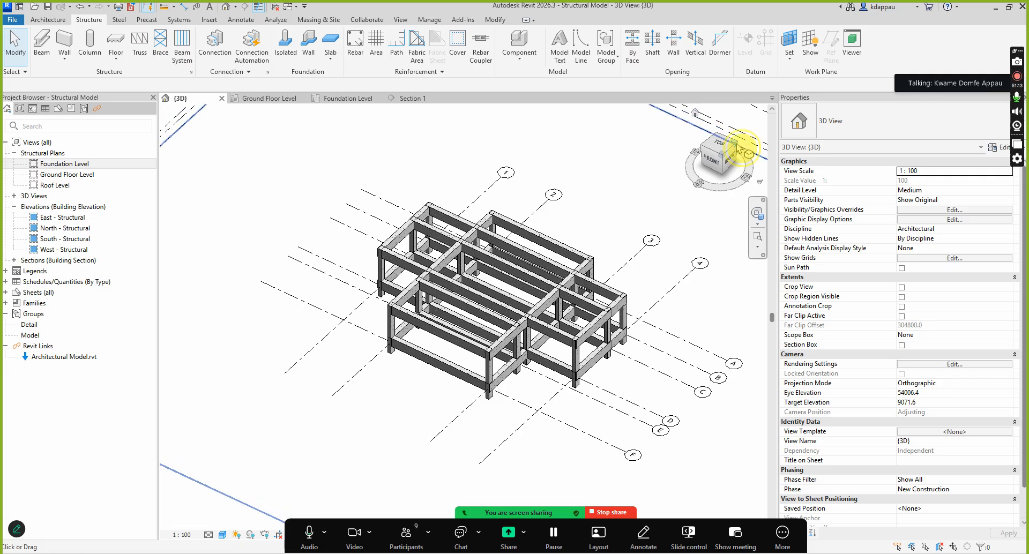
{"action": "left_click_drag", "start_coordinate": [742, 150], "coordinate": [646, 196]}
{"action": "scroll", "coordinate": [506, 350], "scroll_direction": "up", "scroll_amount": 4}
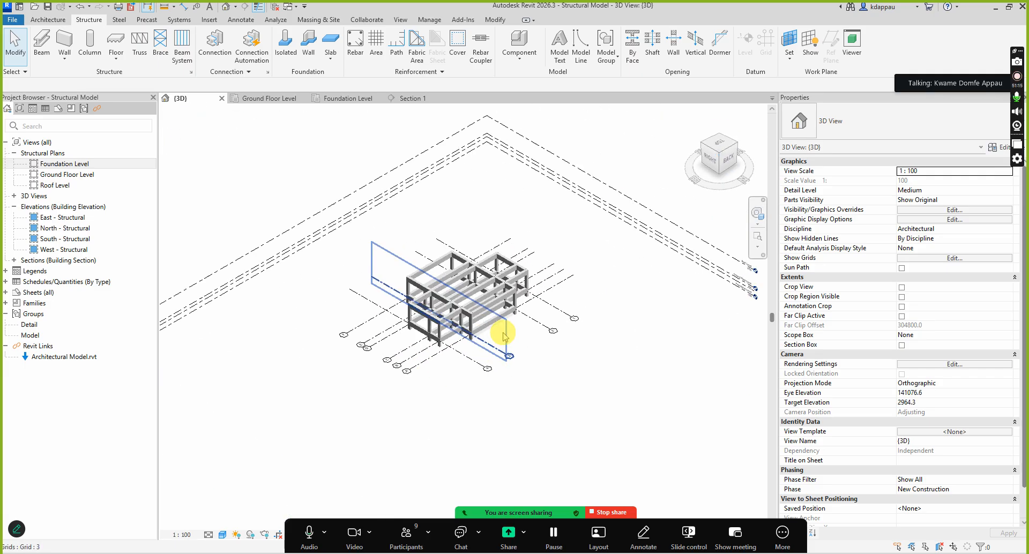
{"action": "scroll", "coordinate": [509, 321], "scroll_direction": "up", "scroll_amount": 5}
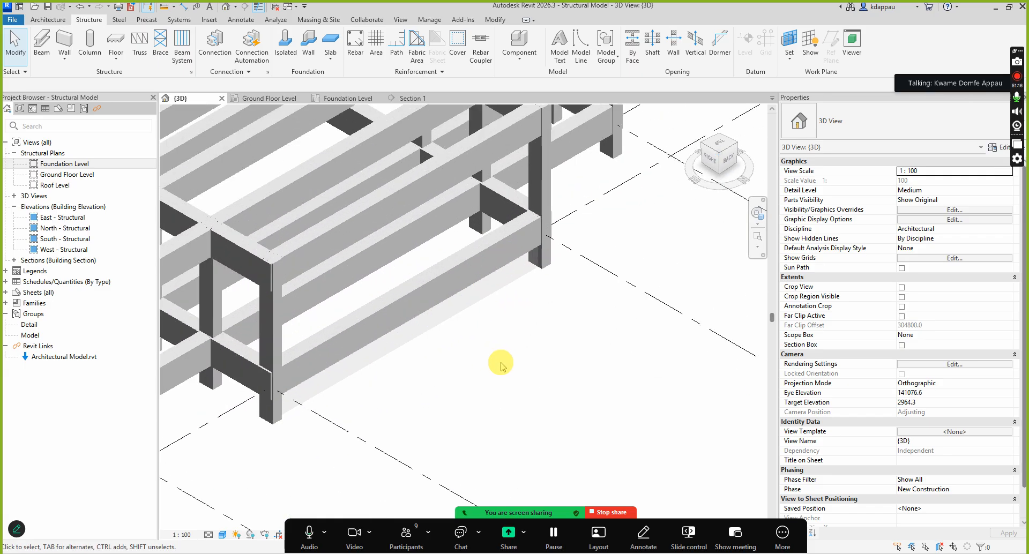
{"action": "left_click", "coordinate": [502, 287]}
{"action": "scroll", "coordinate": [506, 292], "scroll_direction": "up", "scroll_amount": 3}
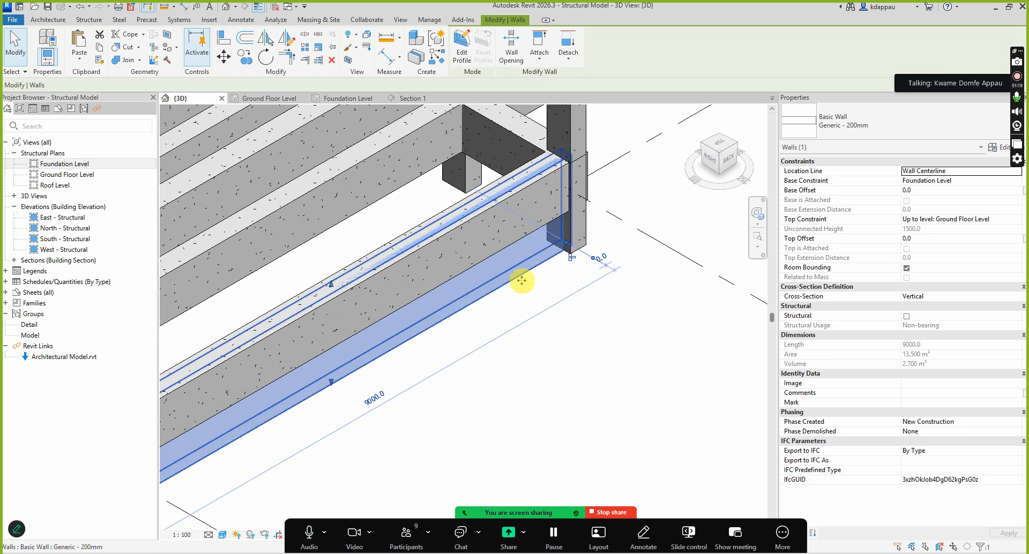
{"action": "key", "text": "Escape"}
{"action": "scroll", "coordinate": [560, 365], "scroll_direction": "down", "scroll_amount": 5}
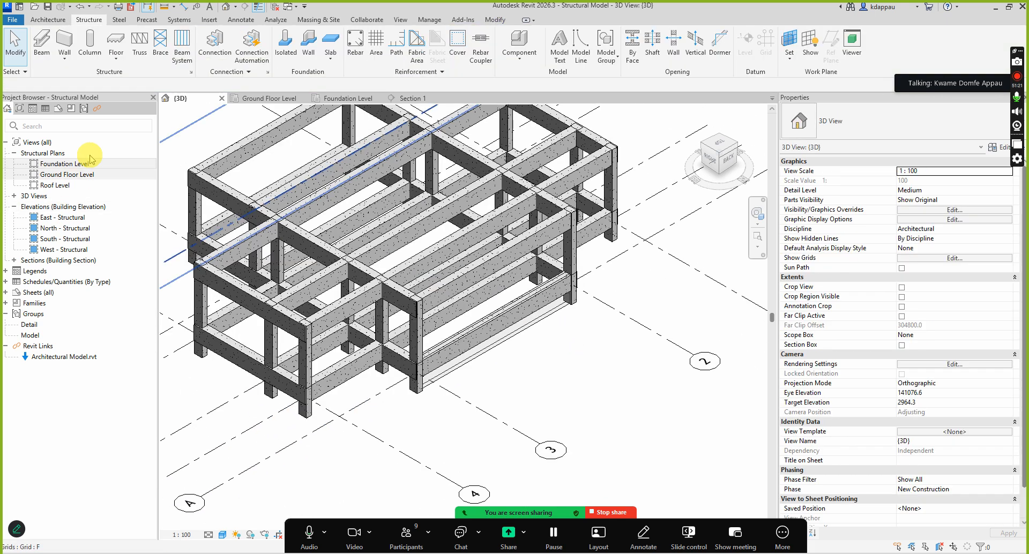
Return to the Foundation Level plan and check grid A between grids 2 and 3 for the new wall
{"action": "double_click", "coordinate": [66, 164]}
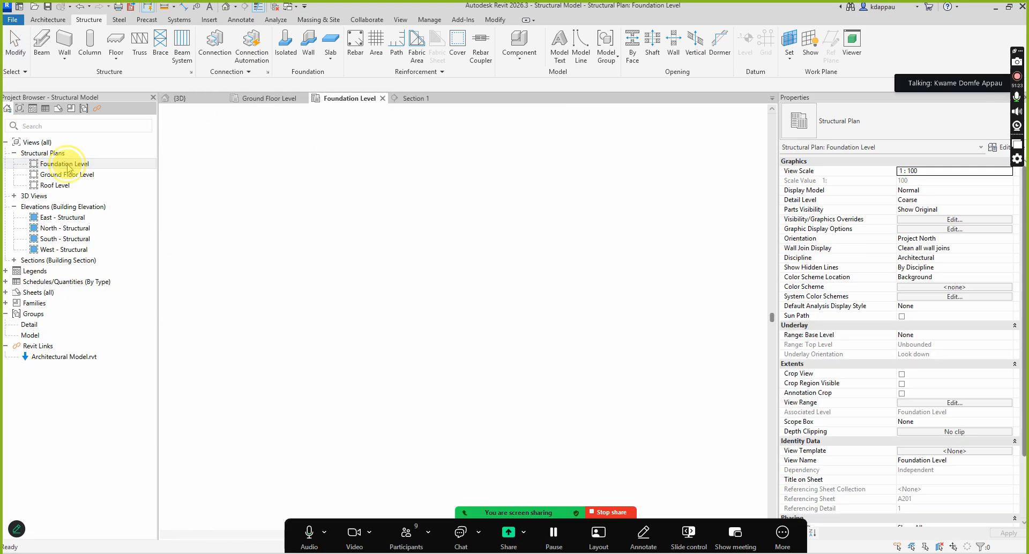
{"action": "scroll", "coordinate": [443, 225], "scroll_direction": "down", "scroll_amount": 3}
{"action": "scroll", "coordinate": [443, 243], "scroll_direction": "up", "scroll_amount": 5}
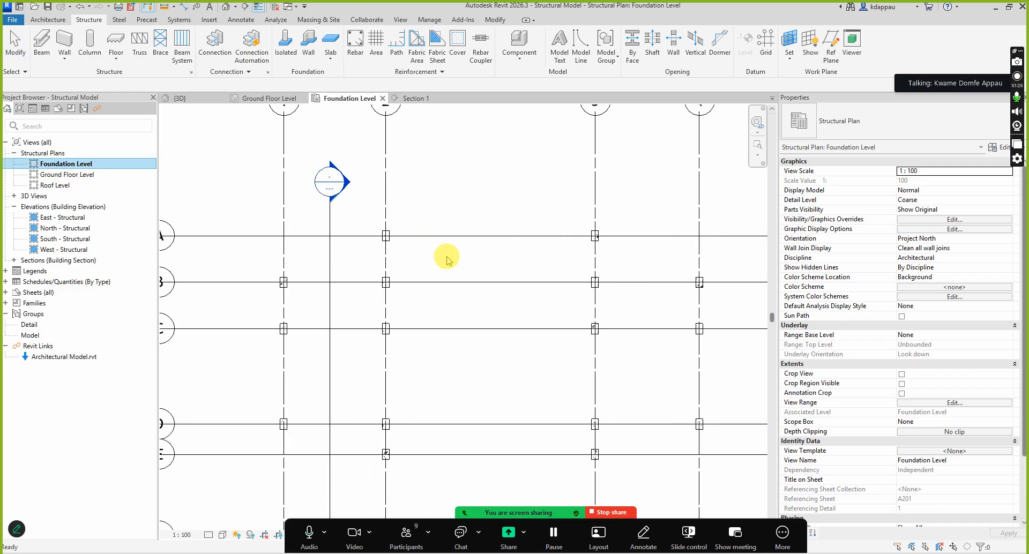
{"action": "scroll", "coordinate": [438, 245], "scroll_direction": "up", "scroll_amount": 3}
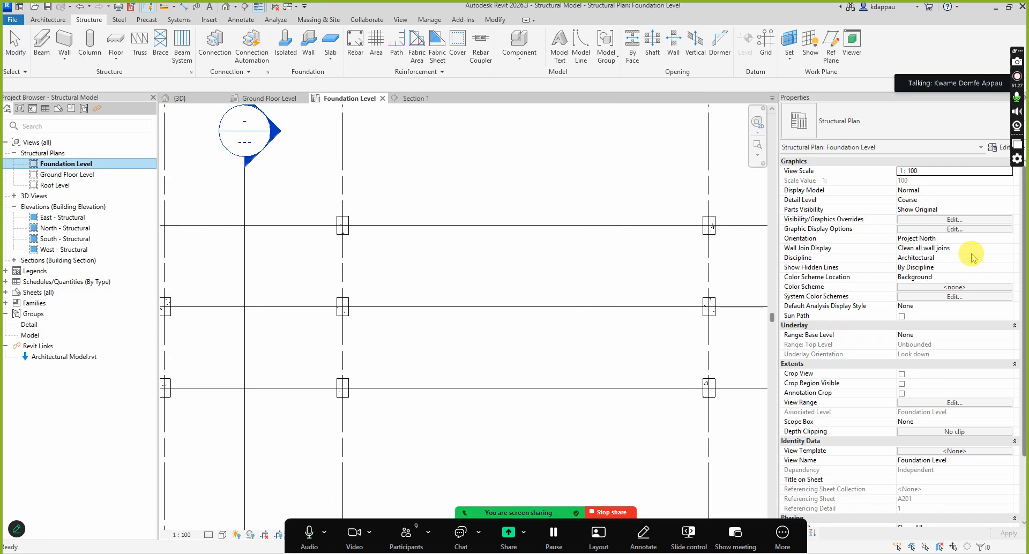
Switch the Foundation Level plan's discipline to Structural and back to Architectural, checking grid A for the wall
{"action": "left_click", "coordinate": [951, 258]}
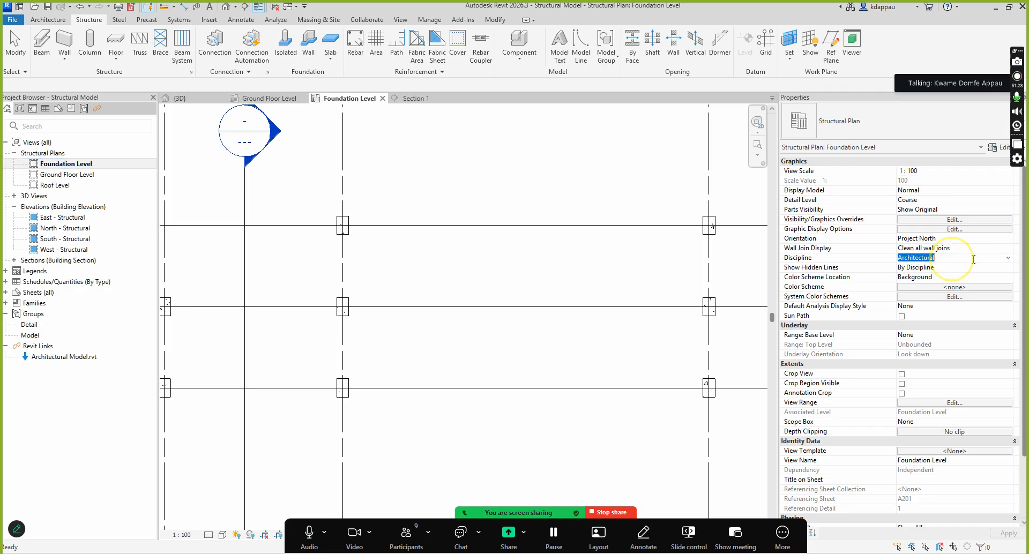
{"action": "left_click", "coordinate": [1009, 259]}
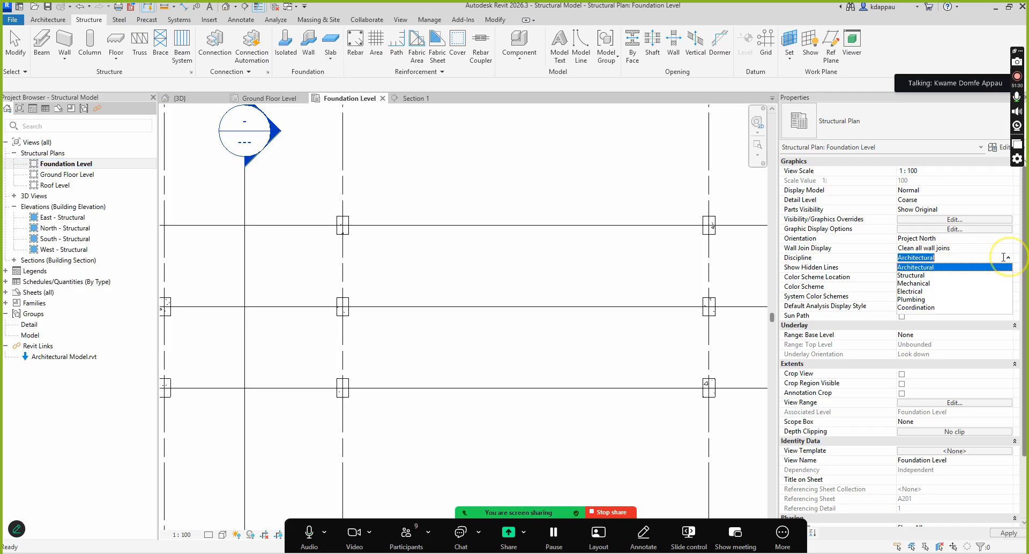
{"action": "left_click", "coordinate": [911, 276]}
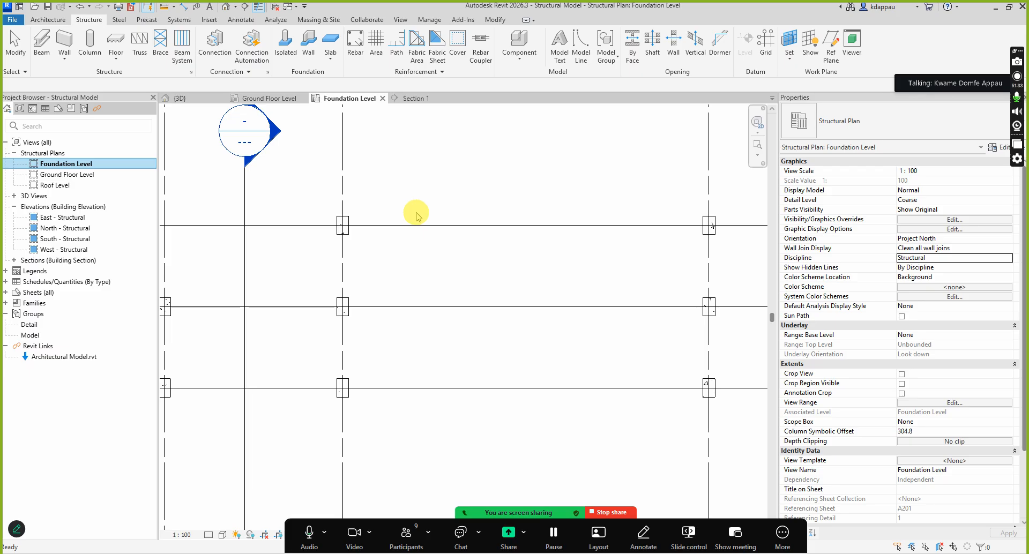
{"action": "left_click", "coordinate": [1009, 263]}
{"action": "left_click", "coordinate": [917, 266]}
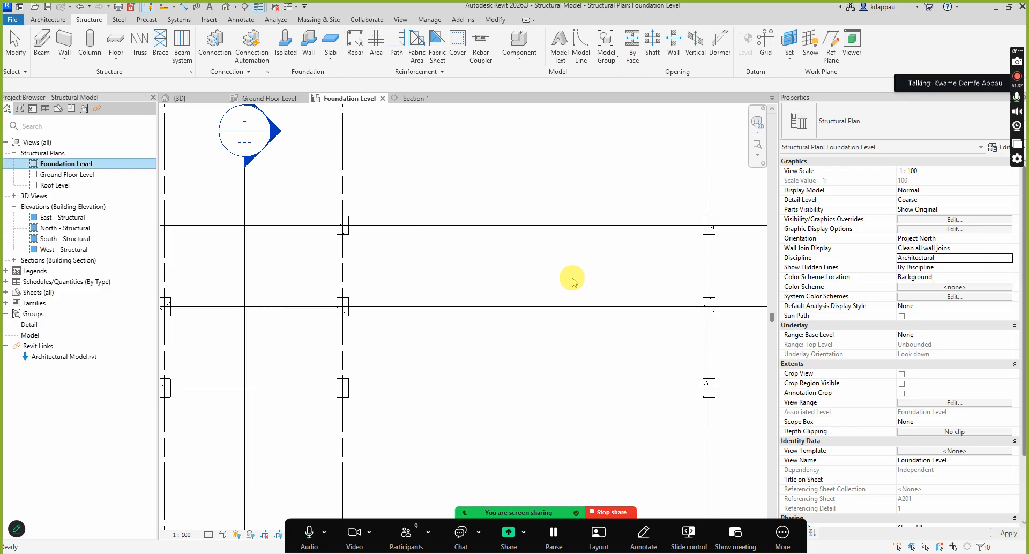
{"action": "scroll", "coordinate": [464, 317], "scroll_direction": "down", "scroll_amount": 5}
{"action": "left_click", "coordinate": [471, 231]}
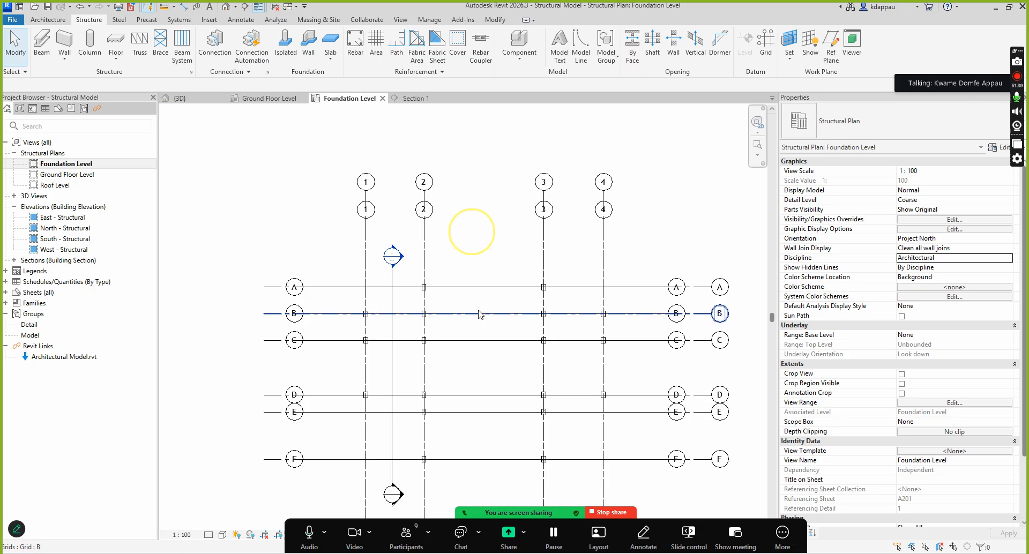
{"action": "scroll", "coordinate": [480, 313], "scroll_direction": "up", "scroll_amount": 2}
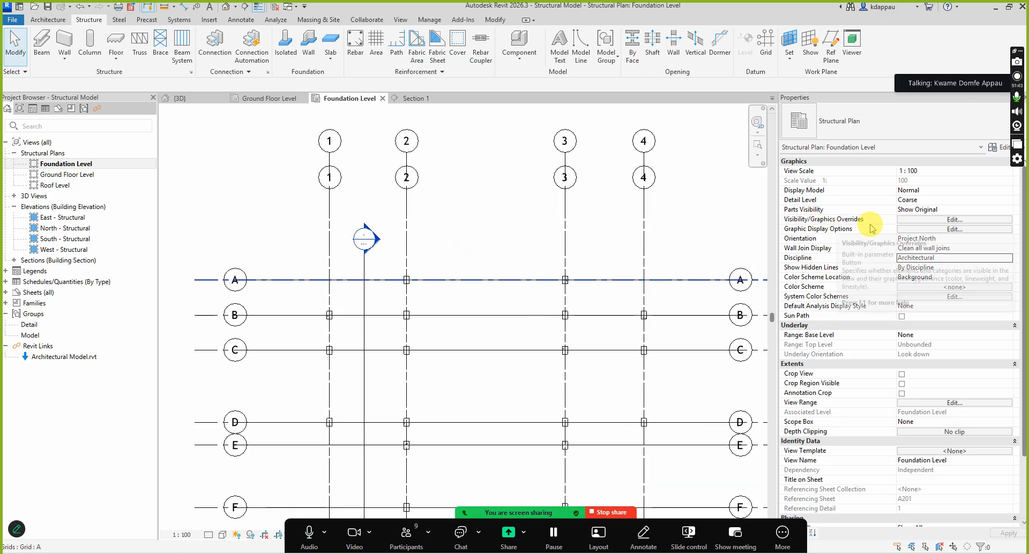
Check the Foundation Level plan's visibility settings for the Walls category and the linked Architectural Model.rvt
{"action": "left_click", "coordinate": [955, 220]}
{"action": "scroll", "coordinate": [318, 335], "scroll_direction": "down", "scroll_amount": 1}
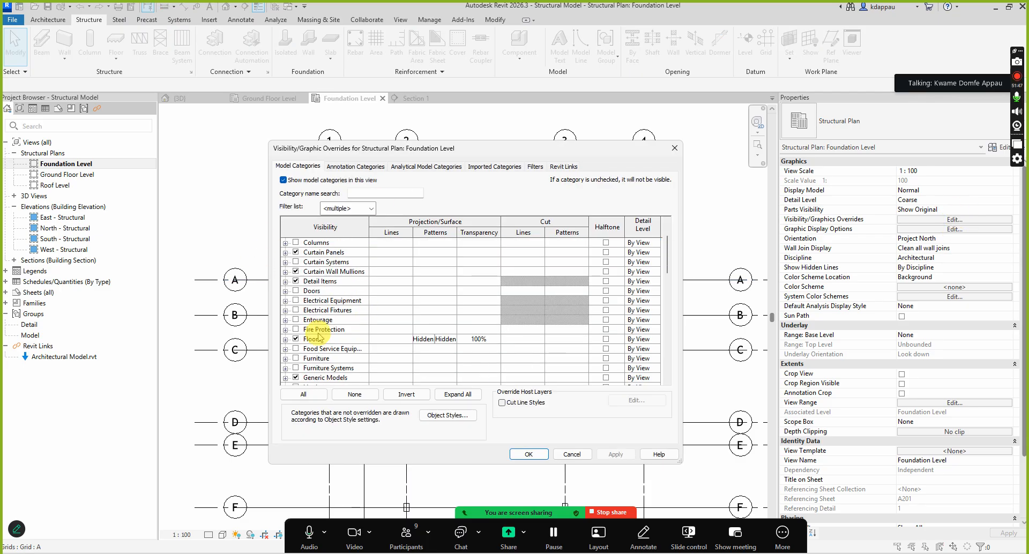
{"action": "scroll", "coordinate": [319, 336], "scroll_direction": "down", "scroll_amount": 14}
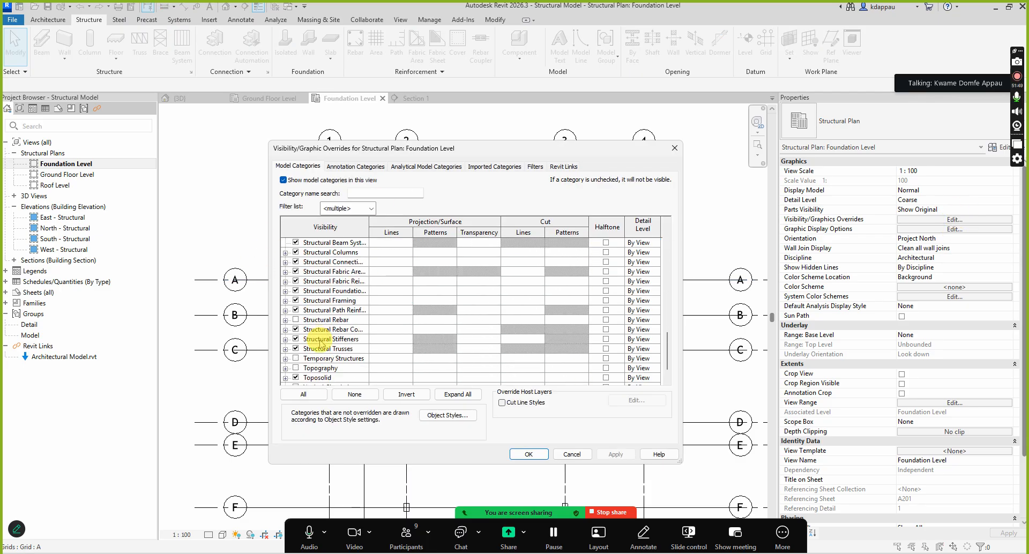
{"action": "scroll", "coordinate": [320, 343], "scroll_direction": "down", "scroll_amount": 1}
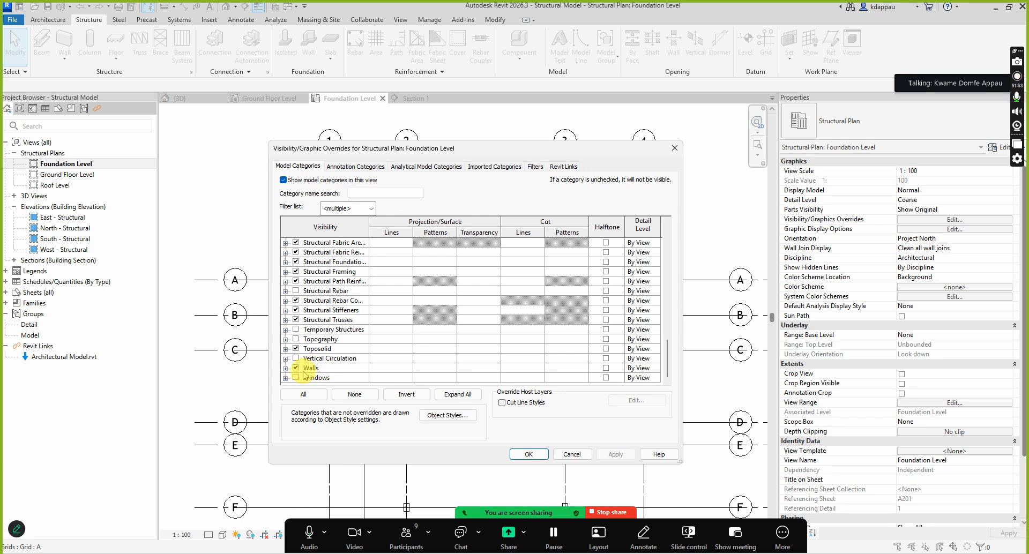
{"action": "left_click", "coordinate": [563, 167]}
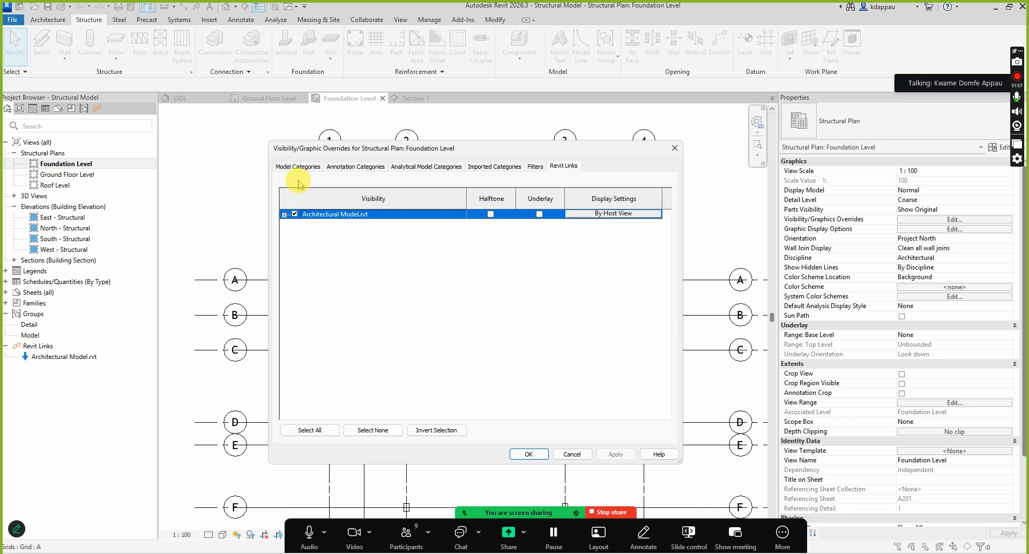
{"action": "left_click", "coordinate": [529, 454]}
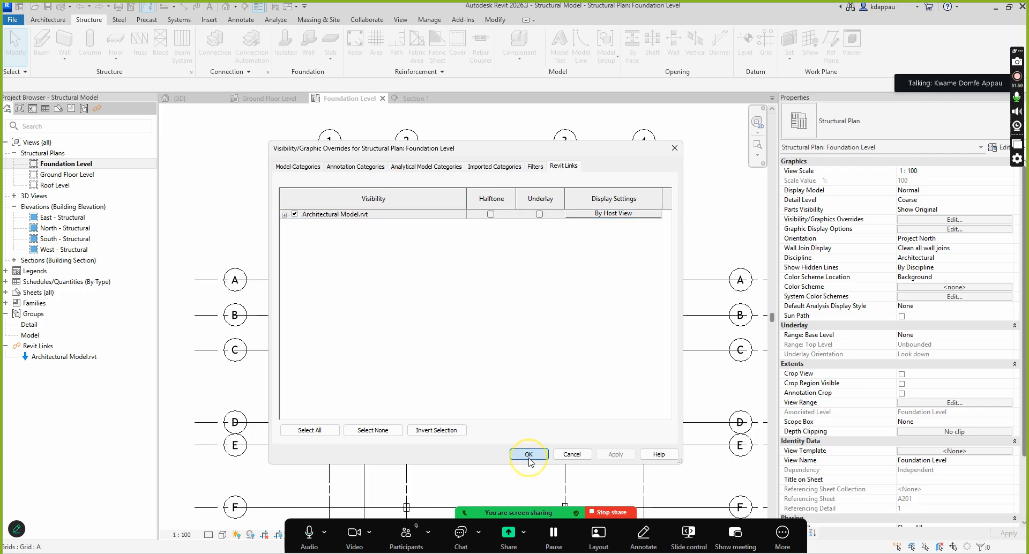
Set the Foundation Level plan's discipline to Coordination
{"action": "key", "text": "z"}
{"action": "key", "text": "f"}
{"action": "scroll", "coordinate": [429, 283], "scroll_direction": "up", "scroll_amount": 2}
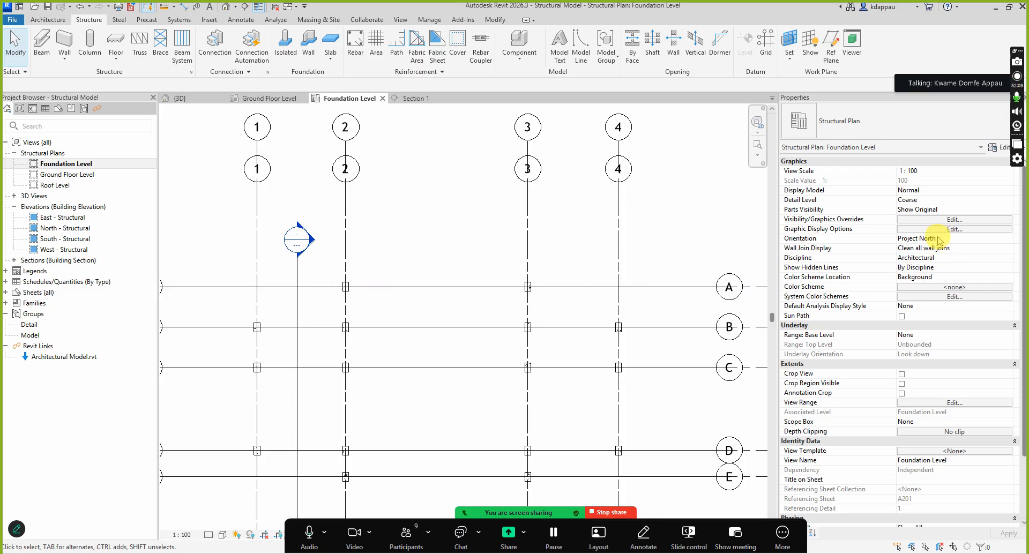
{"action": "left_click", "coordinate": [991, 257]}
{"action": "left_click", "coordinate": [1010, 259]}
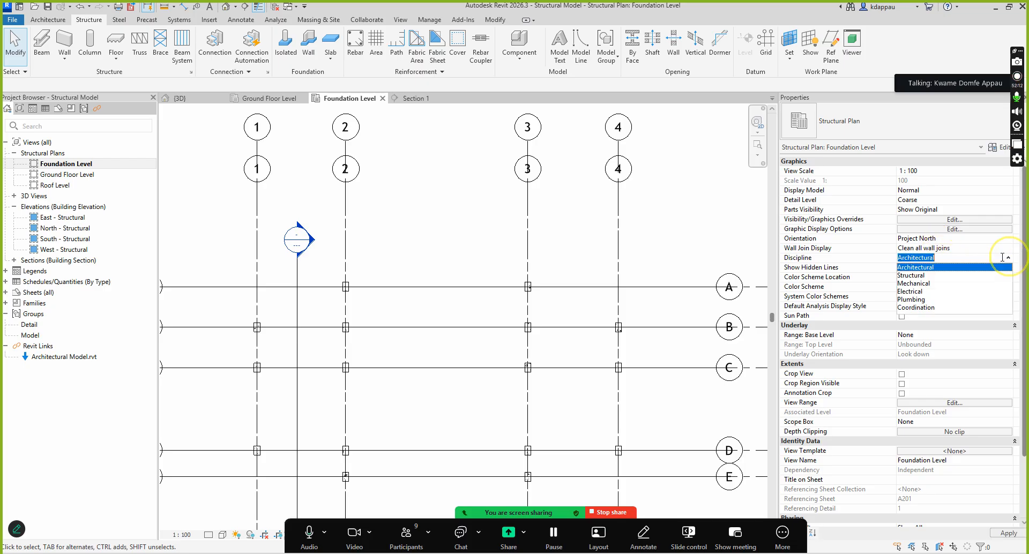
{"action": "left_click", "coordinate": [914, 307]}
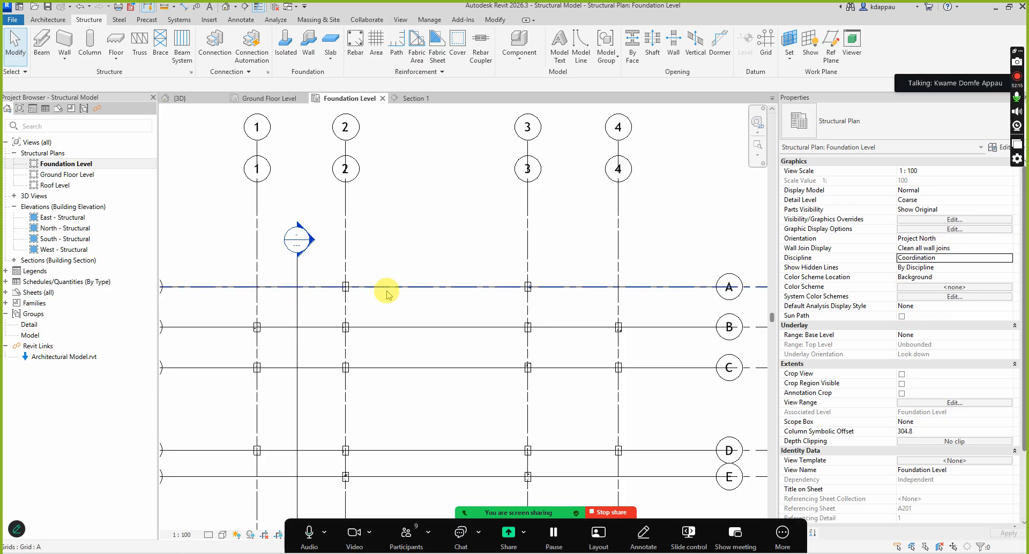
Inspect the whole Foundation Level plan for the missing wall, especially along grid A and near the section line
{"action": "scroll", "coordinate": [295, 281], "scroll_direction": "up", "scroll_amount": 2}
{"action": "scroll", "coordinate": [375, 287], "scroll_direction": "down", "scroll_amount": 3}
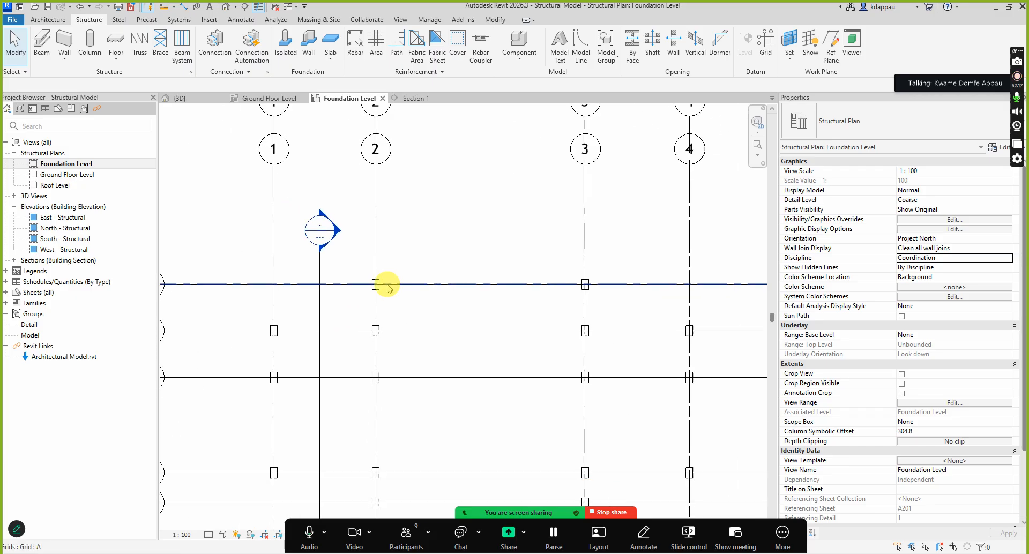
{"action": "scroll", "coordinate": [466, 299], "scroll_direction": "down", "scroll_amount": 2}
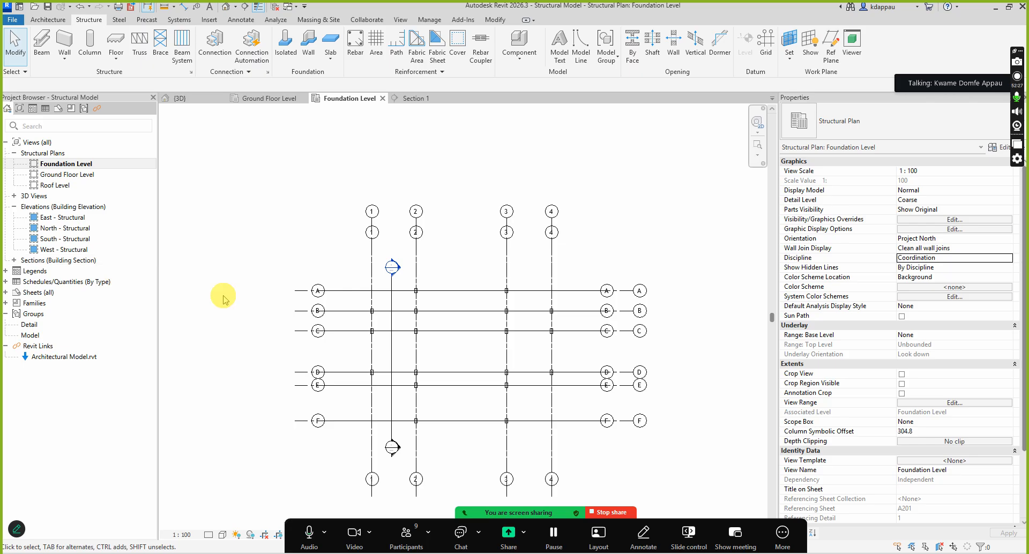
{"action": "scroll", "coordinate": [330, 291], "scroll_direction": "down", "scroll_amount": 1}
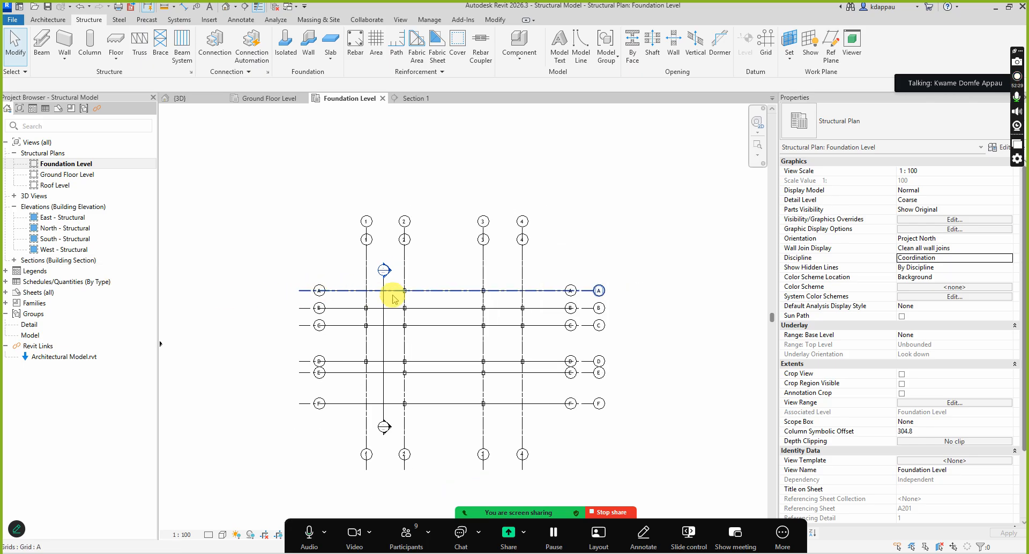
{"action": "key", "text": "Tab"}
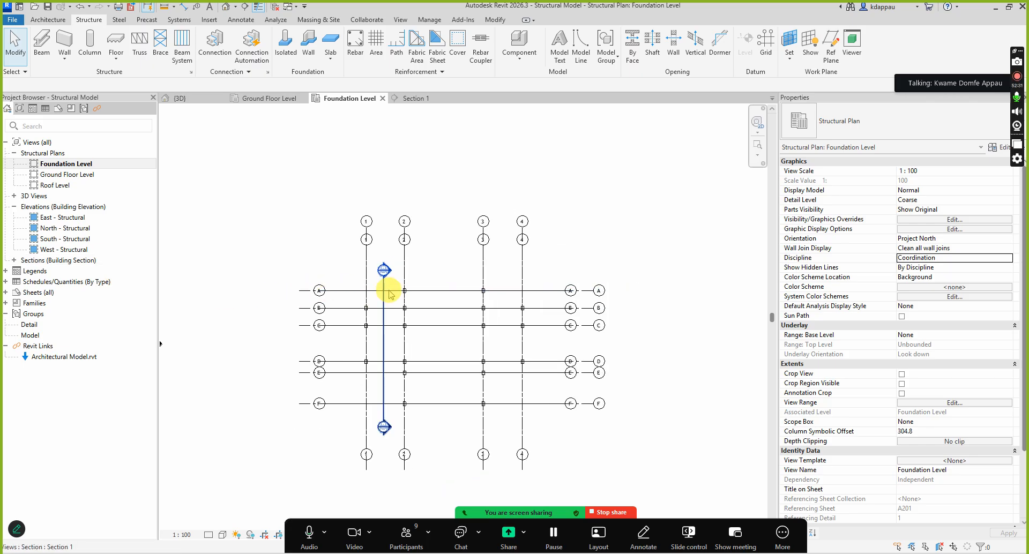
{"action": "left_click", "coordinate": [386, 291]}
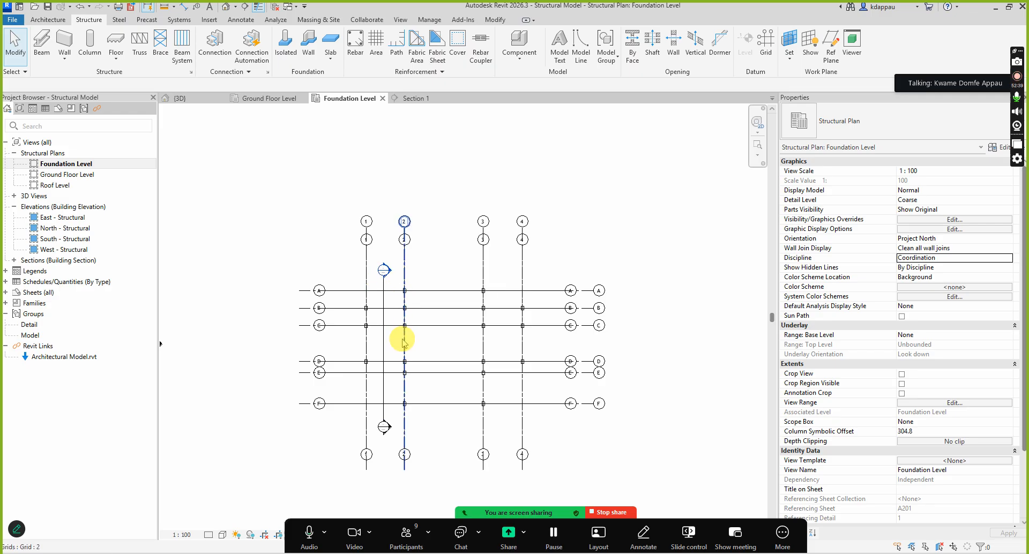
{"action": "scroll", "coordinate": [402, 339], "scroll_direction": "up", "scroll_amount": 3}
{"action": "scroll", "coordinate": [370, 335], "scroll_direction": "down", "scroll_amount": 4}
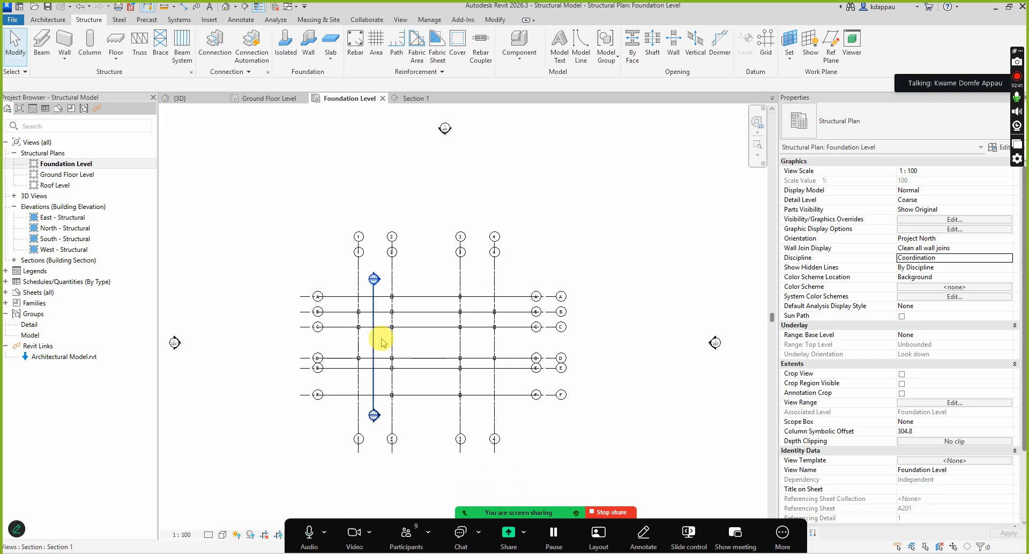
{"action": "scroll", "coordinate": [381, 340], "scroll_direction": "up", "scroll_amount": 1}
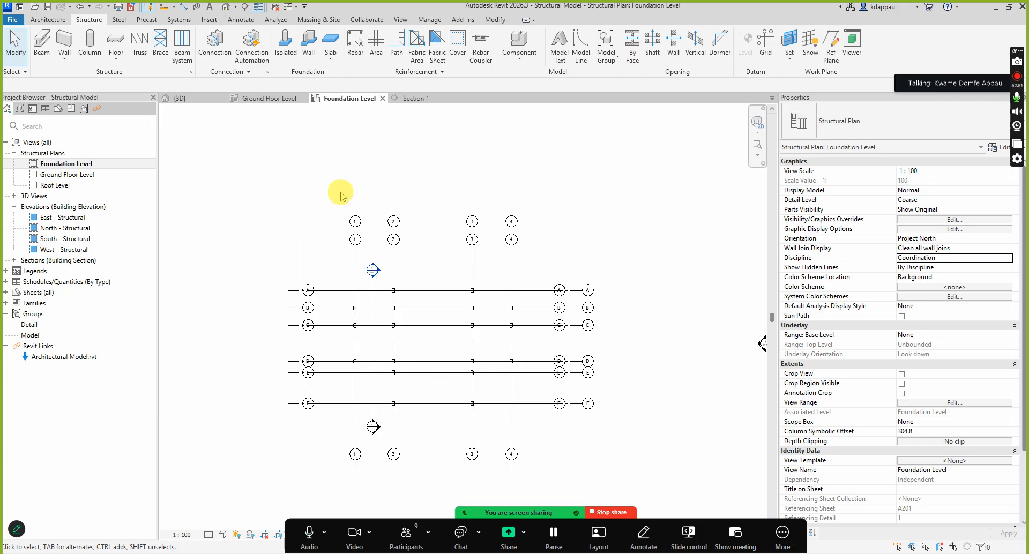
Set the Foundation Level plan's detail level to Fine and check grid A between grids 2 and 3
{"action": "scroll", "coordinate": [416, 289], "scroll_direction": "up", "scroll_amount": 5}
{"action": "scroll", "coordinate": [367, 268], "scroll_direction": "up", "scroll_amount": 3}
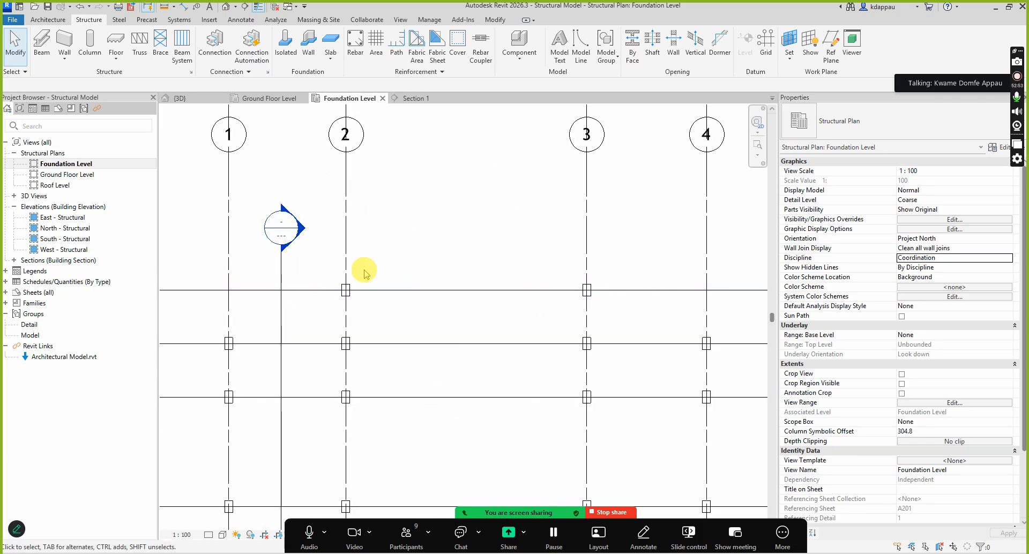
{"action": "left_click", "coordinate": [211, 535]}
{"action": "left_click", "coordinate": [219, 522]}
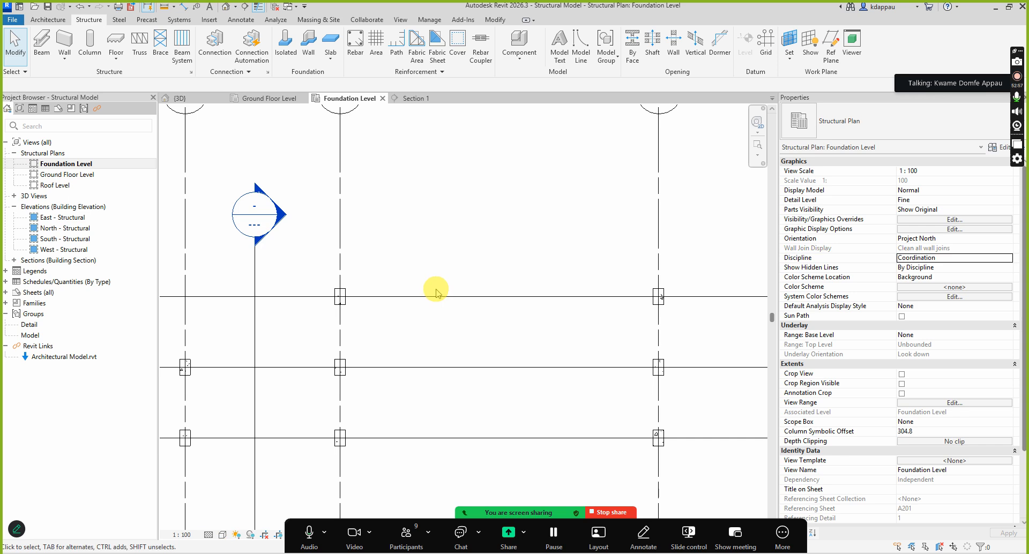
{"action": "scroll", "coordinate": [430, 292], "scroll_direction": "down", "scroll_amount": 4}
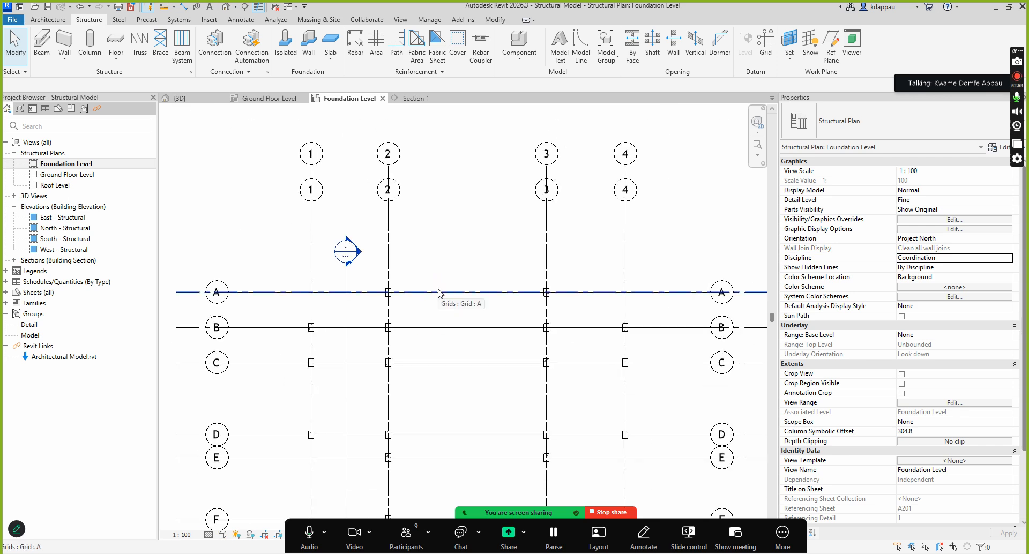
Set the view range top of the Foundation Level plan to Level Above (Ground Floor Level) with offset 0
{"action": "scroll", "coordinate": [902, 298], "scroll_direction": "down", "scroll_amount": 3}
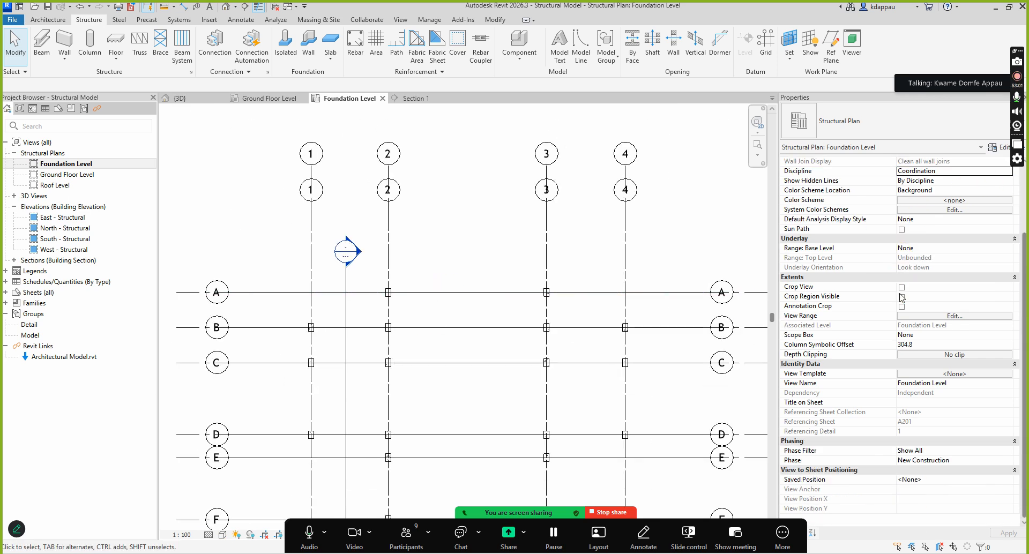
{"action": "left_click", "coordinate": [947, 316]}
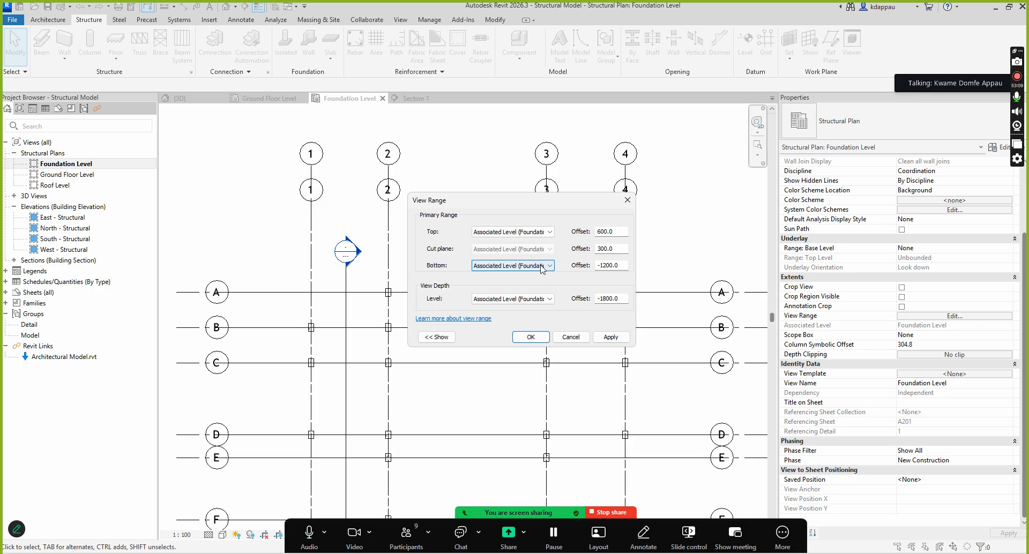
{"action": "left_click", "coordinate": [548, 231]}
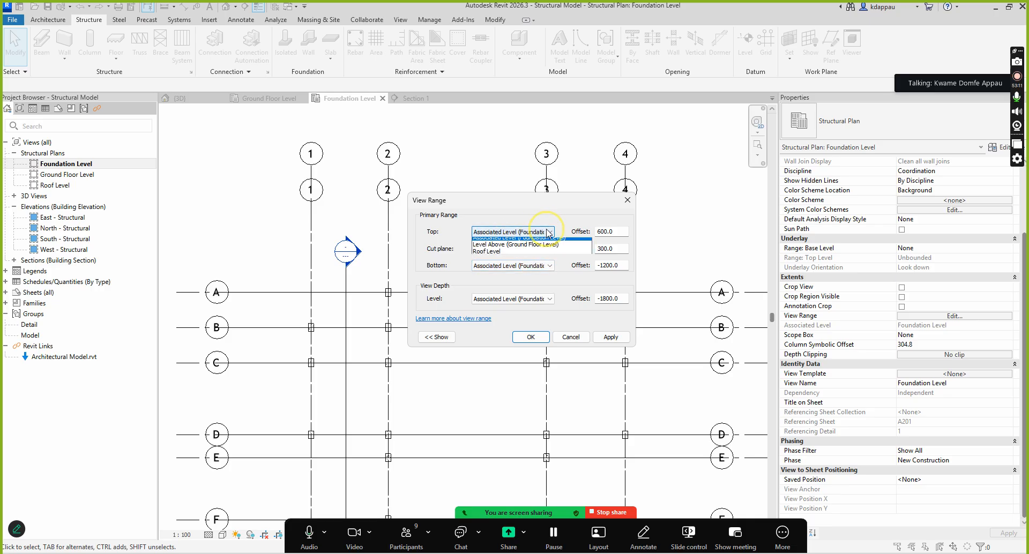
{"action": "left_click", "coordinate": [523, 249]}
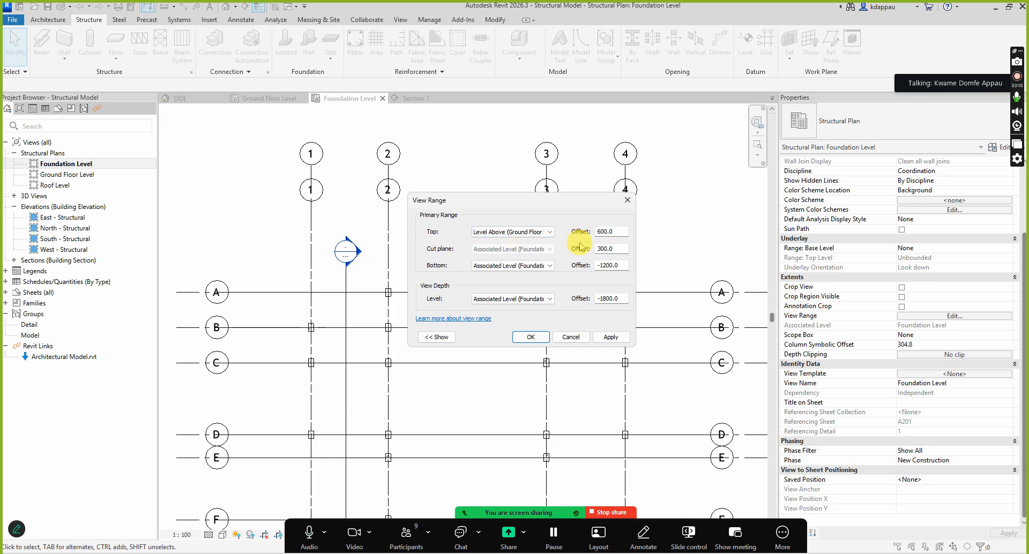
{"action": "left_click_drag", "start_coordinate": [622, 231], "coordinate": [580, 239]}
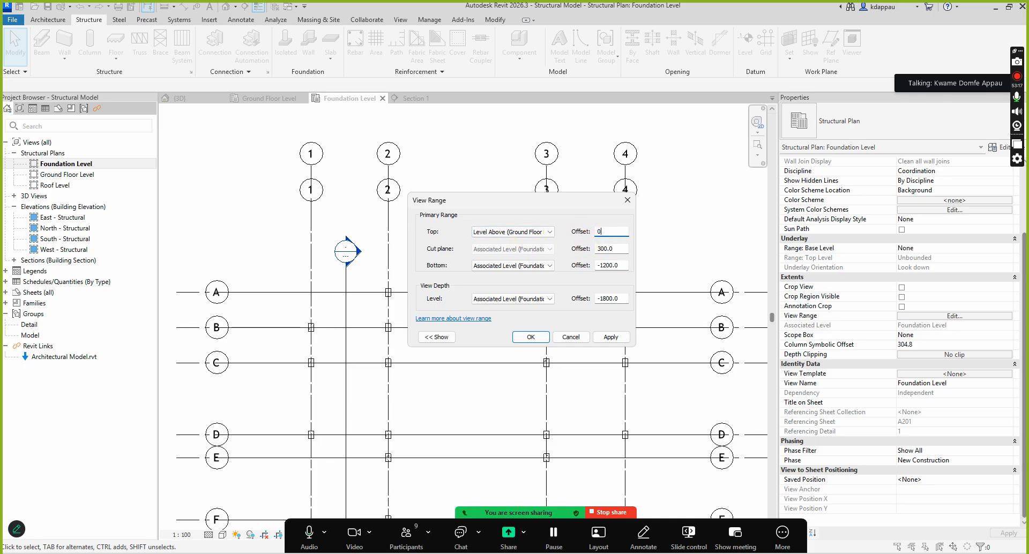
{"action": "left_click", "coordinate": [499, 270]}
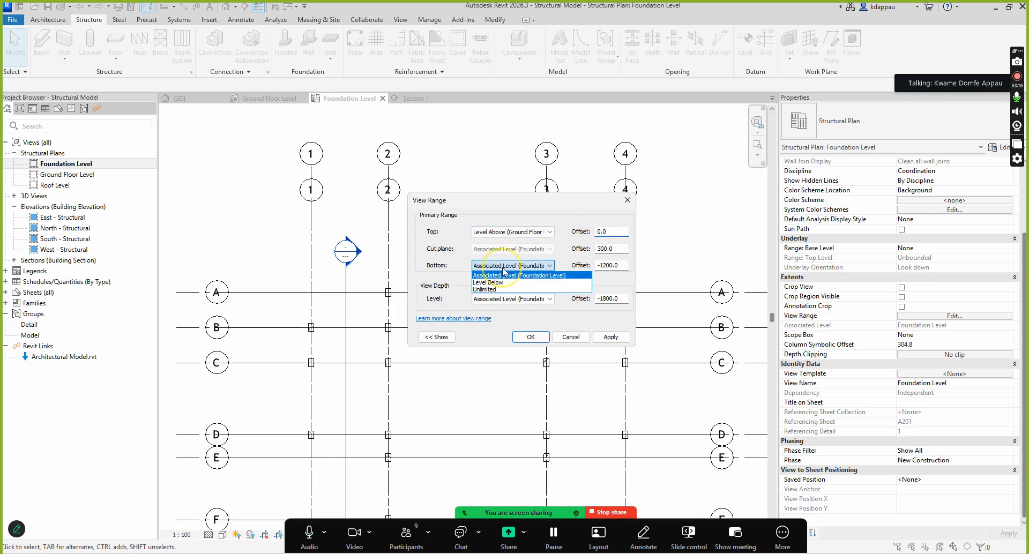
{"action": "left_click", "coordinate": [442, 285]}
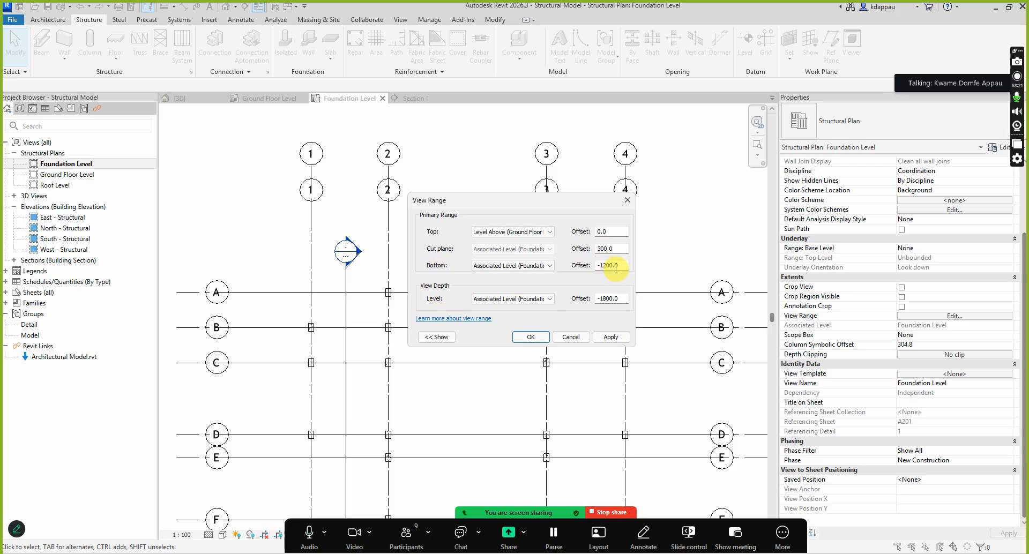
{"action": "left_click", "coordinate": [522, 338]}
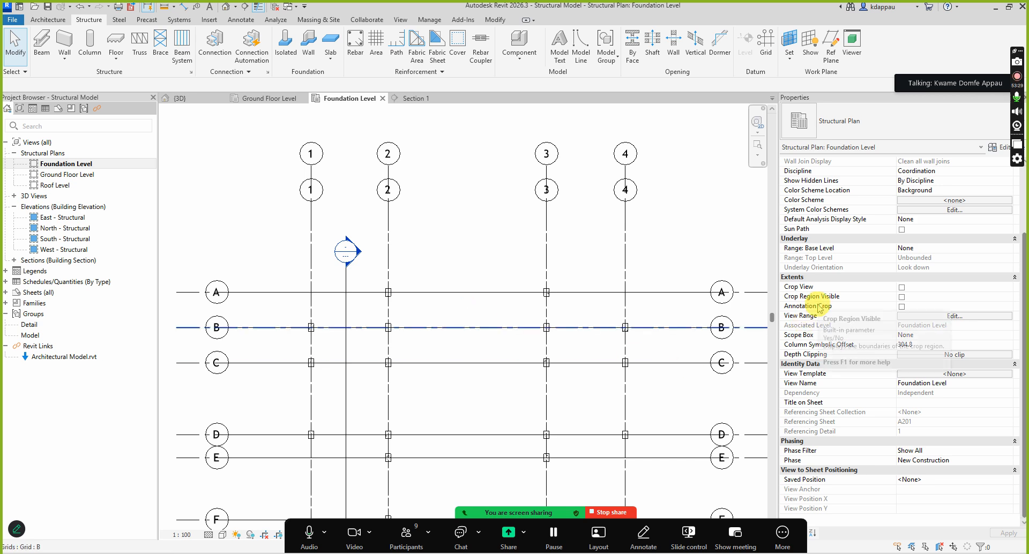
Examine the plan's visibility overrides again, including the Walls subcategories and the linked Revit model
{"action": "scroll", "coordinate": [917, 310], "scroll_direction": "up", "scroll_amount": 3}
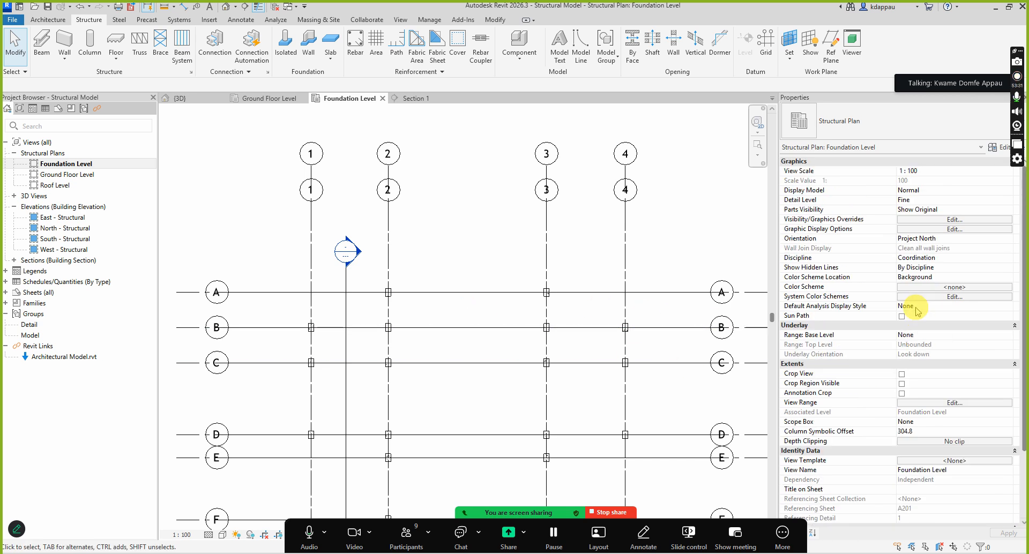
{"action": "left_click", "coordinate": [954, 219]}
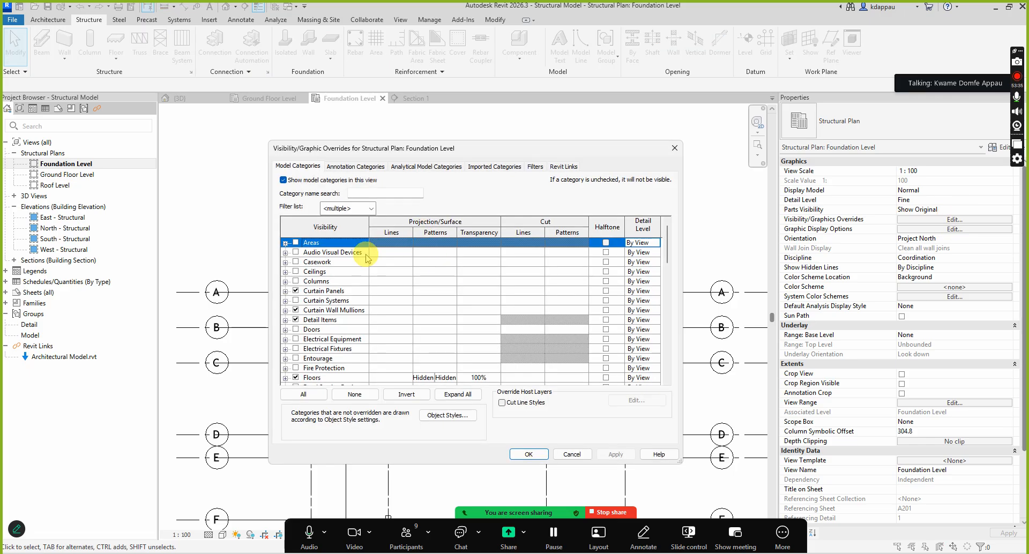
{"action": "scroll", "coordinate": [328, 292], "scroll_direction": "down", "scroll_amount": 9}
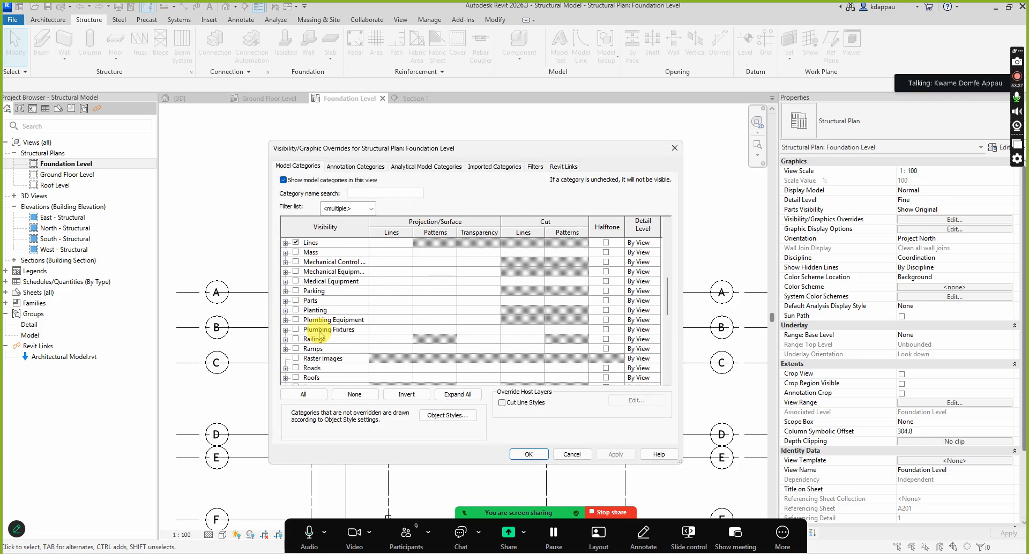
{"action": "scroll", "coordinate": [320, 332], "scroll_direction": "down", "scroll_amount": 7}
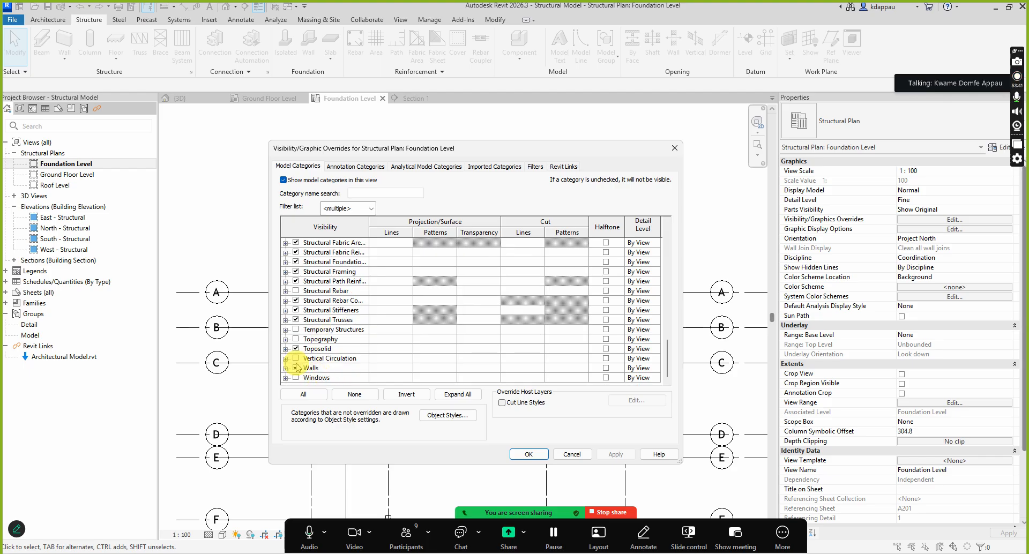
{"action": "left_click", "coordinate": [285, 369]}
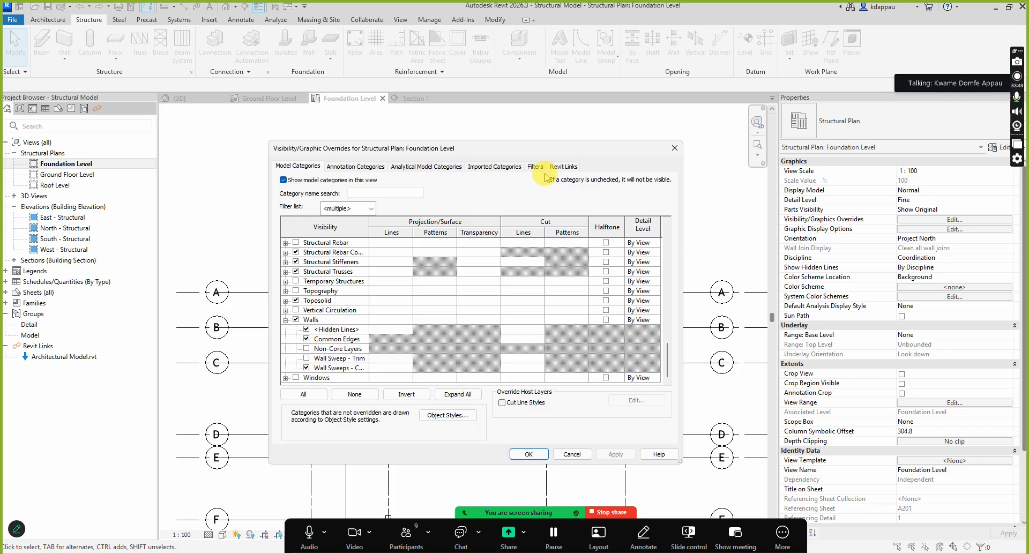
{"action": "left_click", "coordinate": [560, 167]}
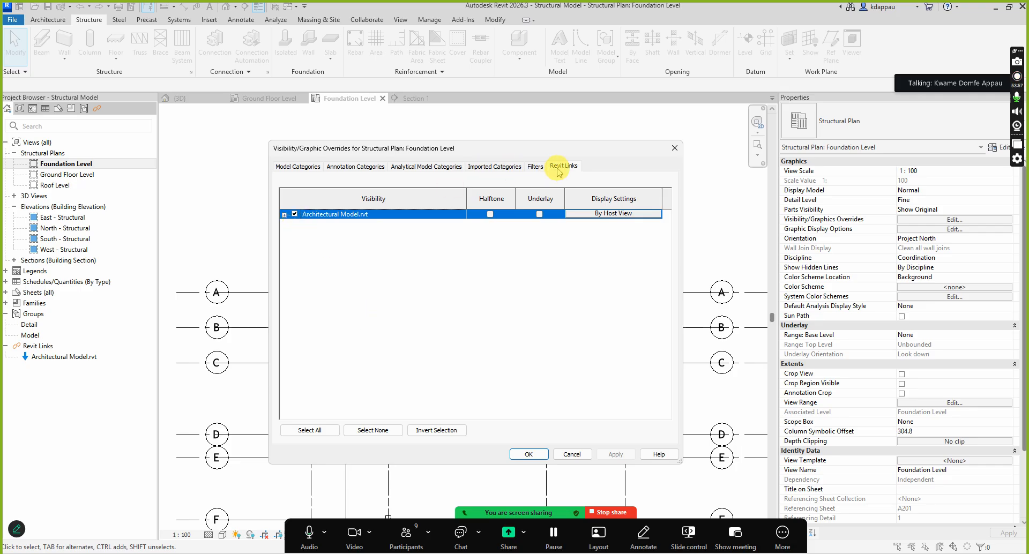
Remove all filters from the Foundation Level plan's visibility overrides and apply the change
{"action": "left_click", "coordinate": [532, 167]}
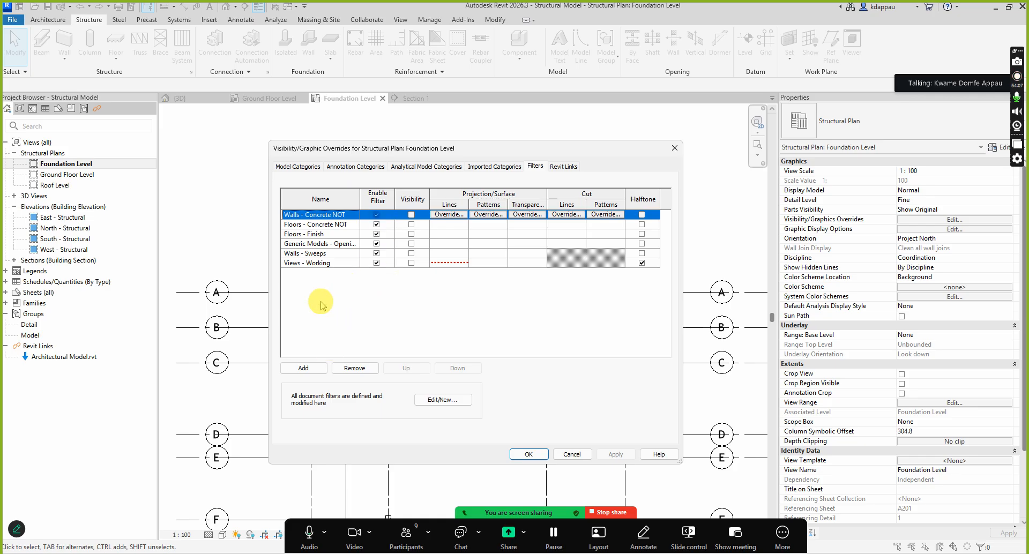
{"action": "left_click", "coordinate": [304, 263]}
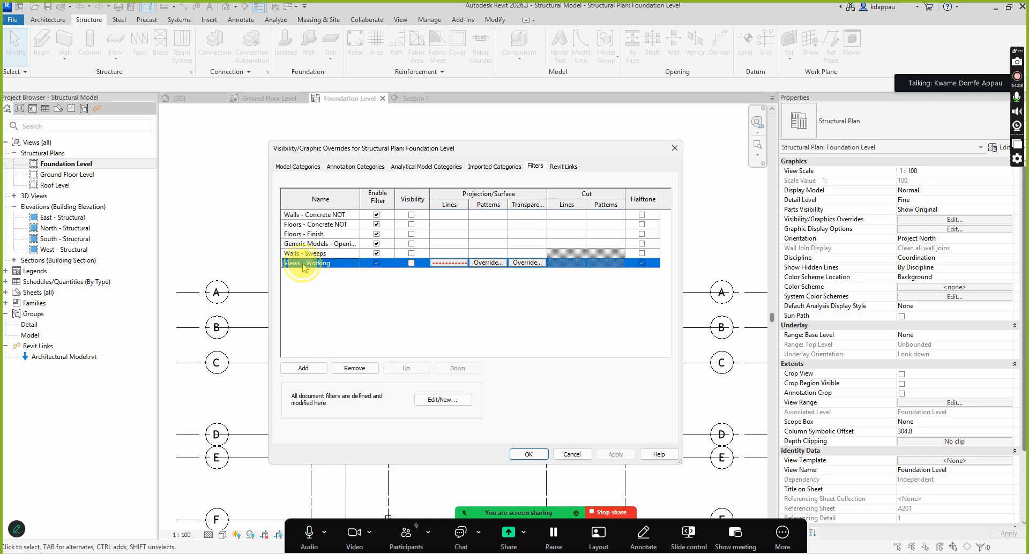
{"action": "left_click", "coordinate": [350, 369]}
{"action": "left_click", "coordinate": [345, 369]}
{"action": "left_click", "coordinate": [345, 370]}
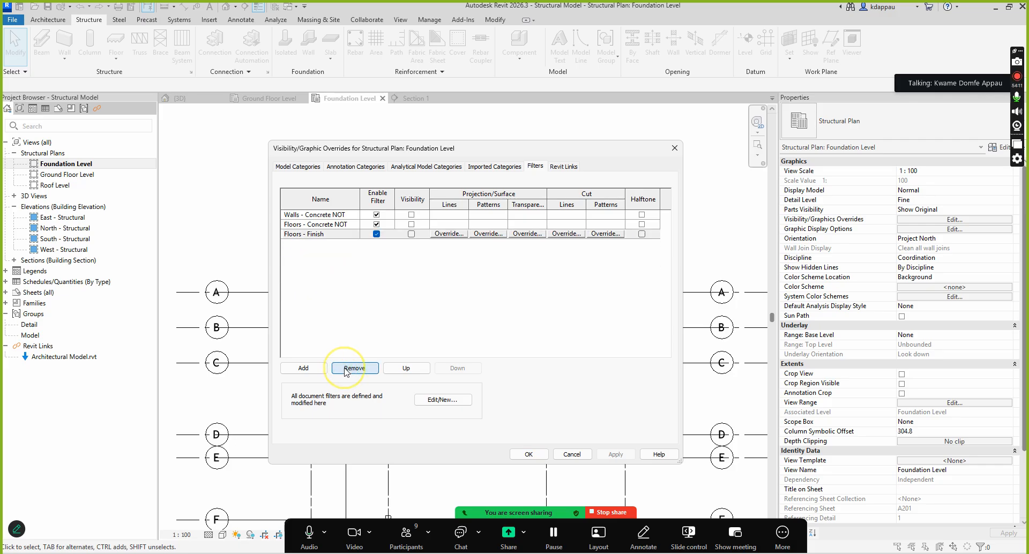
{"action": "left_click", "coordinate": [346, 370]}
{"action": "left_click", "coordinate": [346, 370]}
{"action": "left_click", "coordinate": [345, 370]}
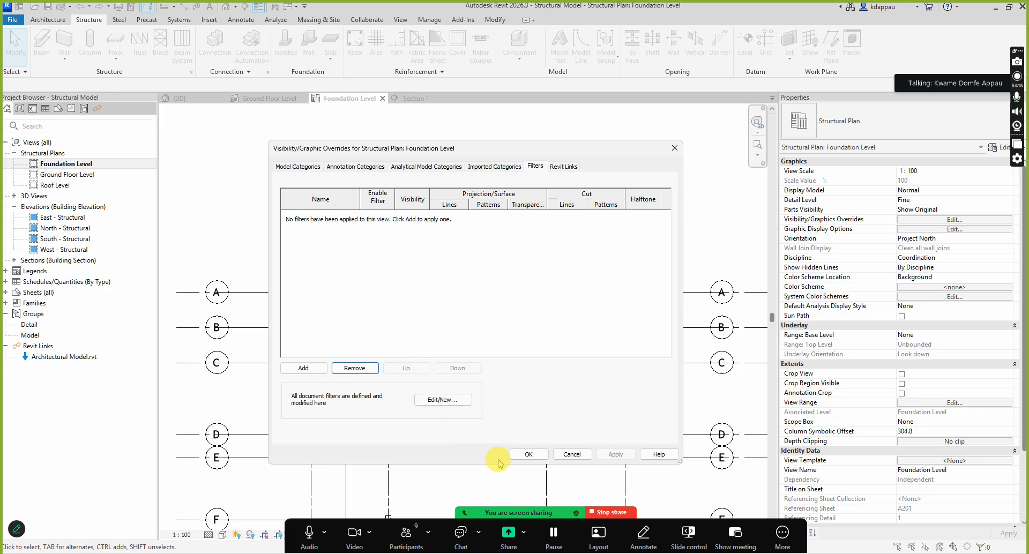
{"action": "left_click", "coordinate": [525, 454]}
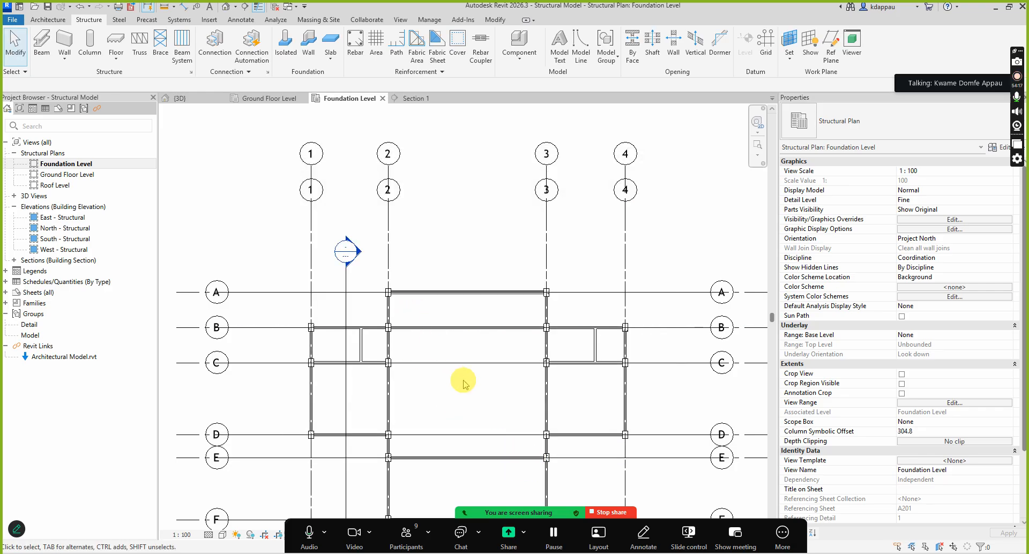
Check the wall on grid A between grids 2 and 3 against the linked architectural walls around grids 2 and B
{"action": "scroll", "coordinate": [463, 332], "scroll_direction": "up", "scroll_amount": 1}
{"action": "scroll", "coordinate": [464, 306], "scroll_direction": "up", "scroll_amount": 2}
{"action": "scroll", "coordinate": [558, 250], "scroll_direction": "down", "scroll_amount": 2}
{"action": "scroll", "coordinate": [358, 266], "scroll_direction": "up", "scroll_amount": 5}
{"action": "left_click", "coordinate": [493, 241]}
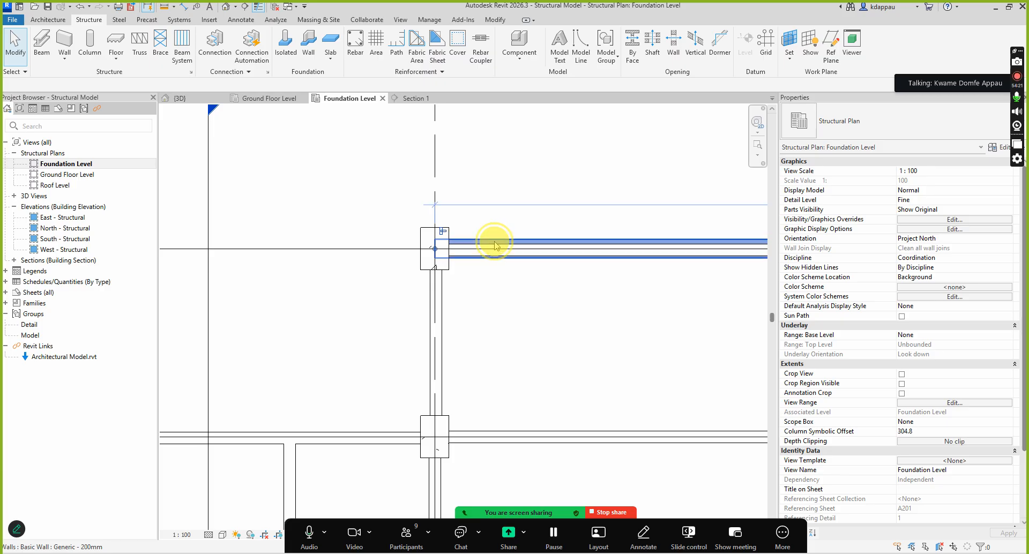
{"action": "left_click", "coordinate": [494, 245]}
{"action": "scroll", "coordinate": [363, 293], "scroll_direction": "down", "scroll_amount": 3}
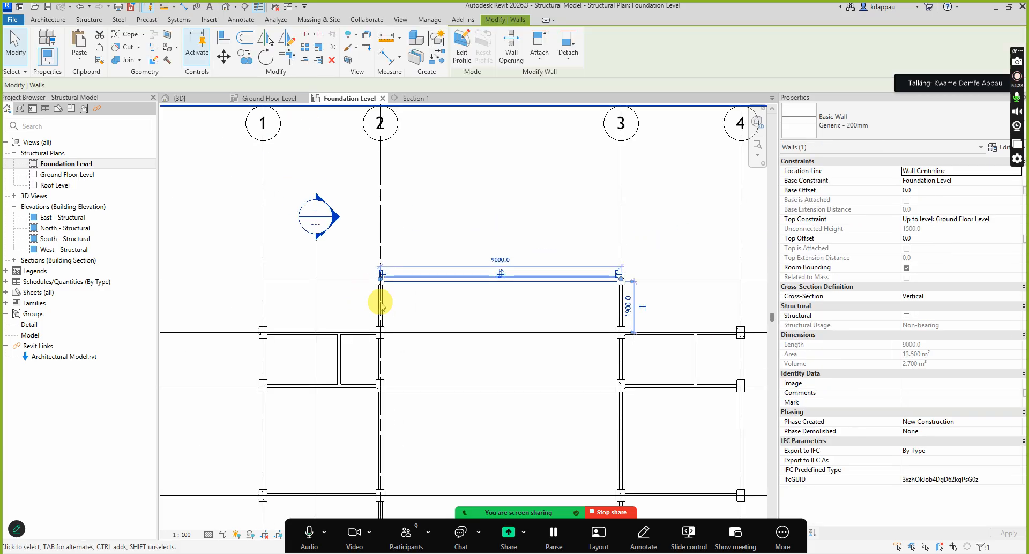
{"action": "left_click", "coordinate": [415, 351]}
{"action": "scroll", "coordinate": [409, 335], "scroll_direction": "up", "scroll_amount": 4}
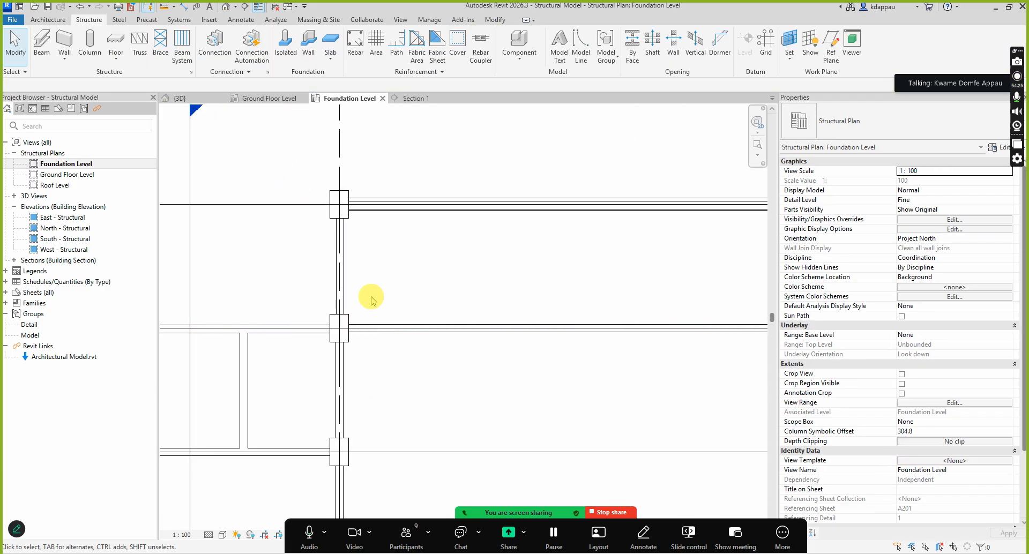
{"action": "scroll", "coordinate": [375, 316], "scroll_direction": "up", "scroll_amount": 2}
{"action": "left_click", "coordinate": [386, 318]}
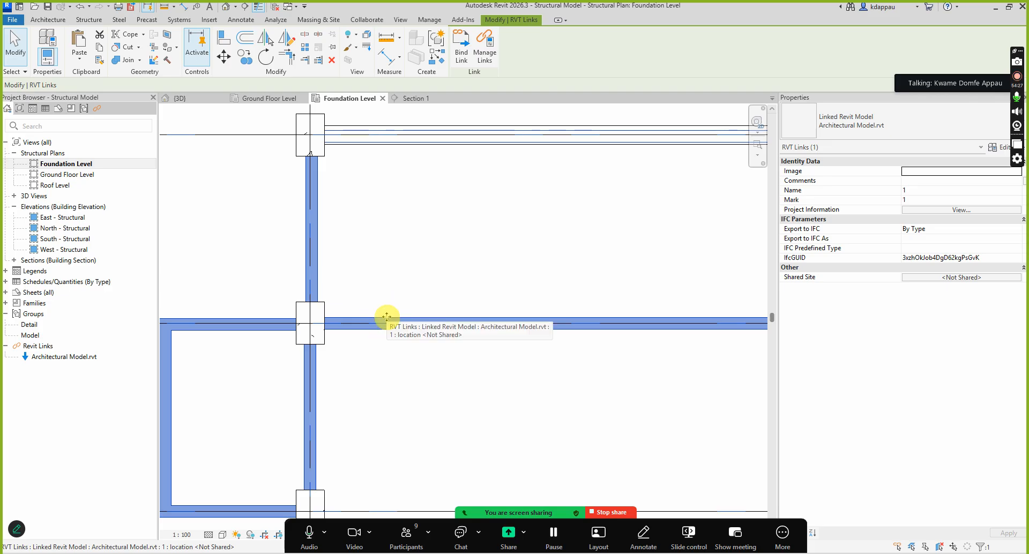
{"action": "scroll", "coordinate": [436, 345], "scroll_direction": "down", "scroll_amount": 3}
{"action": "scroll", "coordinate": [602, 356], "scroll_direction": "down", "scroll_amount": 2}
{"action": "scroll", "coordinate": [627, 427], "scroll_direction": "up", "scroll_amount": 3}
{"action": "scroll", "coordinate": [579, 361], "scroll_direction": "down", "scroll_amount": 4}
{"action": "scroll", "coordinate": [502, 228], "scroll_direction": "up", "scroll_amount": 3}
{"action": "scroll", "coordinate": [459, 287], "scroll_direction": "up", "scroll_amount": 3}
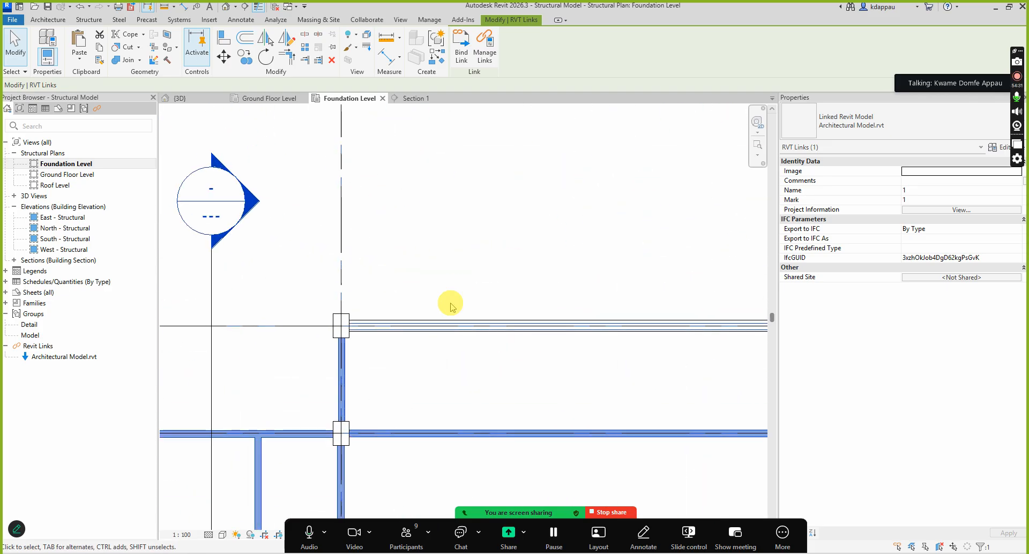
{"action": "key", "text": "Escape"}
Create a similar Generic - 200mm wall from the one on grid A, running along grid 2 from grid A to grid F
{"action": "scroll", "coordinate": [448, 304], "scroll_direction": "up", "scroll_amount": 2}
{"action": "left_click", "coordinate": [409, 314]}
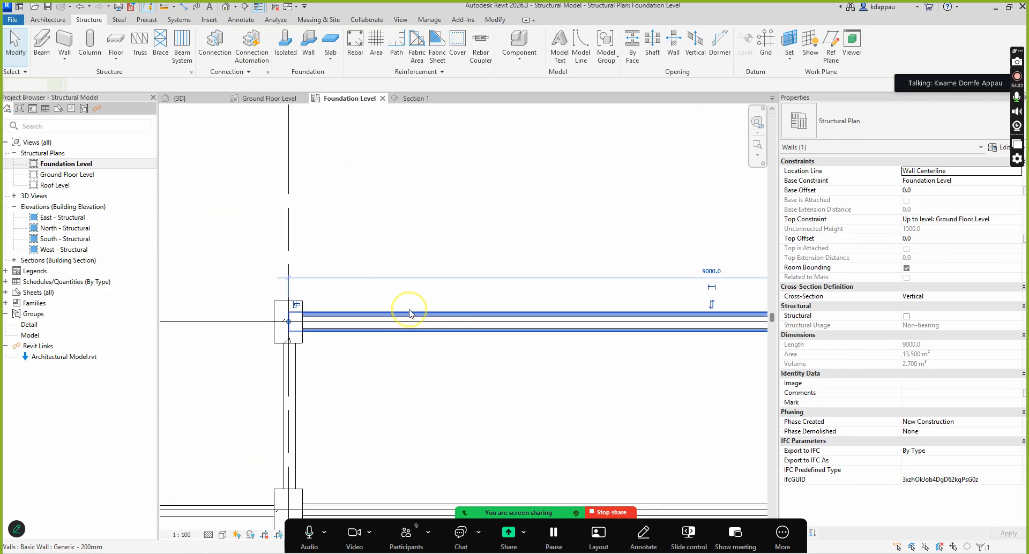
{"action": "right_click", "coordinate": [410, 204]}
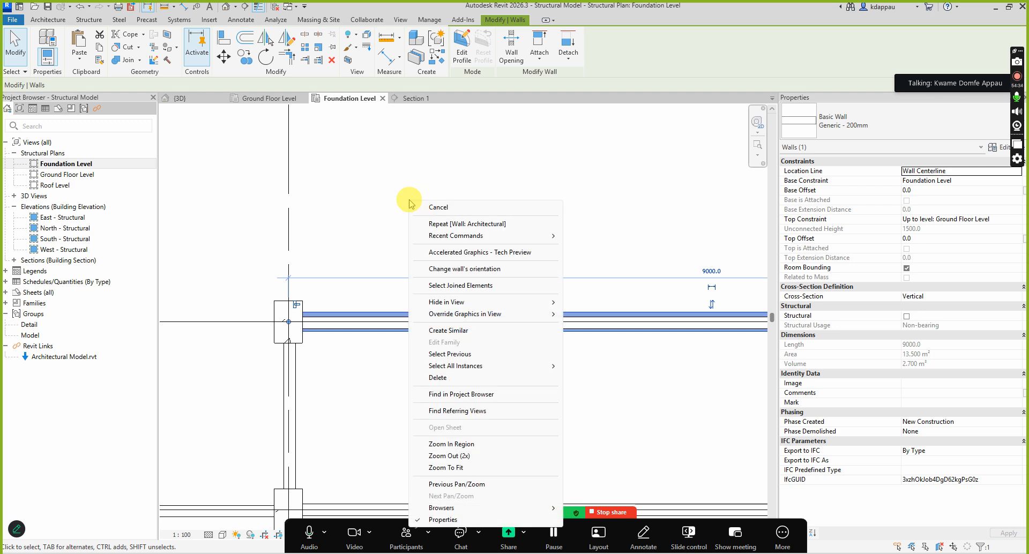
{"action": "left_click", "coordinate": [449, 331]}
{"action": "scroll", "coordinate": [459, 222], "scroll_direction": "down", "scroll_amount": 4}
{"action": "scroll", "coordinate": [437, 253], "scroll_direction": "up", "scroll_amount": 2}
{"action": "scroll", "coordinate": [432, 225], "scroll_direction": "up", "scroll_amount": 4}
{"action": "left_click", "coordinate": [420, 195]}
{"action": "scroll", "coordinate": [423, 208], "scroll_direction": "down", "scroll_amount": 5}
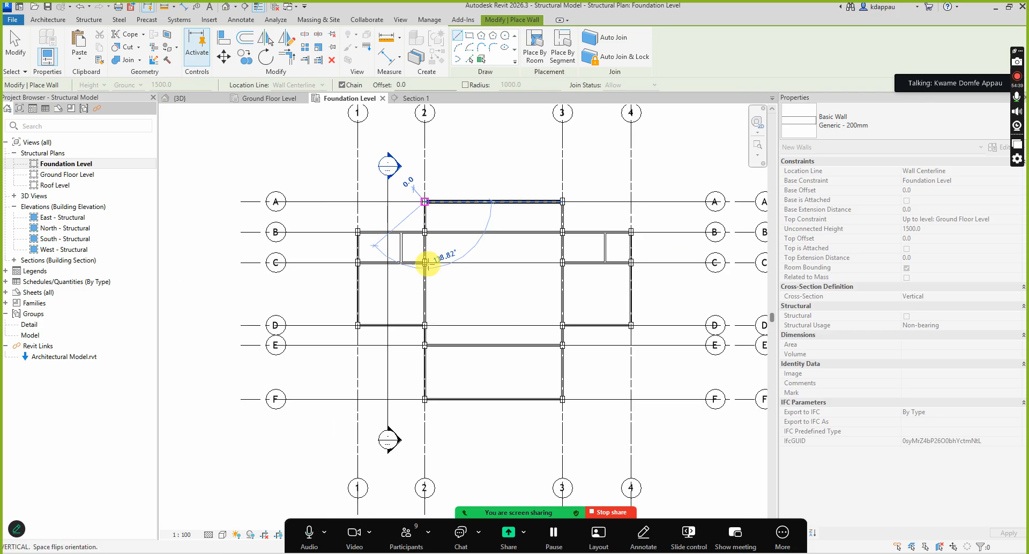
{"action": "scroll", "coordinate": [424, 402], "scroll_direction": "up", "scroll_amount": 5}
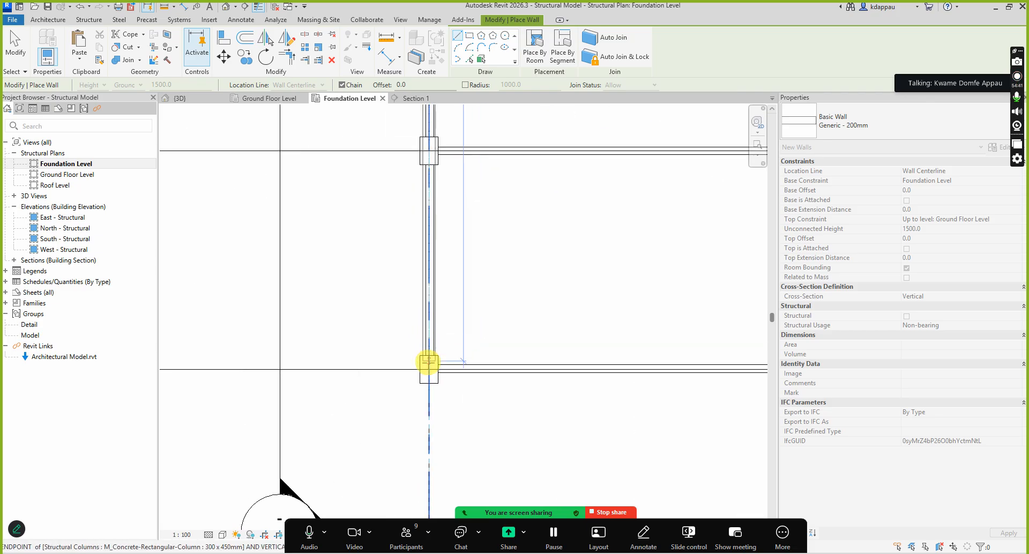
{"action": "left_click", "coordinate": [428, 368]}
Continue the wall along grid F to grid 3, and up grid 3 to grid A
{"action": "scroll", "coordinate": [386, 363], "scroll_direction": "down", "scroll_amount": 5}
{"action": "scroll", "coordinate": [580, 360], "scroll_direction": "up", "scroll_amount": 4}
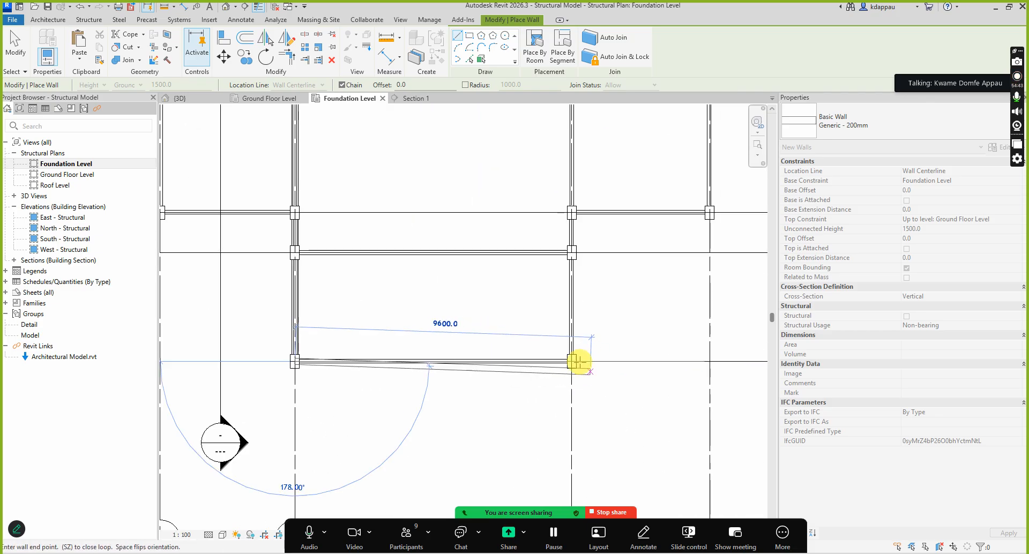
{"action": "left_click", "coordinate": [565, 360]}
{"action": "scroll", "coordinate": [560, 408], "scroll_direction": "down", "scroll_amount": 5}
{"action": "scroll", "coordinate": [563, 214], "scroll_direction": "up", "scroll_amount": 4}
{"action": "scroll", "coordinate": [567, 198], "scroll_direction": "up", "scroll_amount": 2}
{"action": "left_click", "coordinate": [568, 184]}
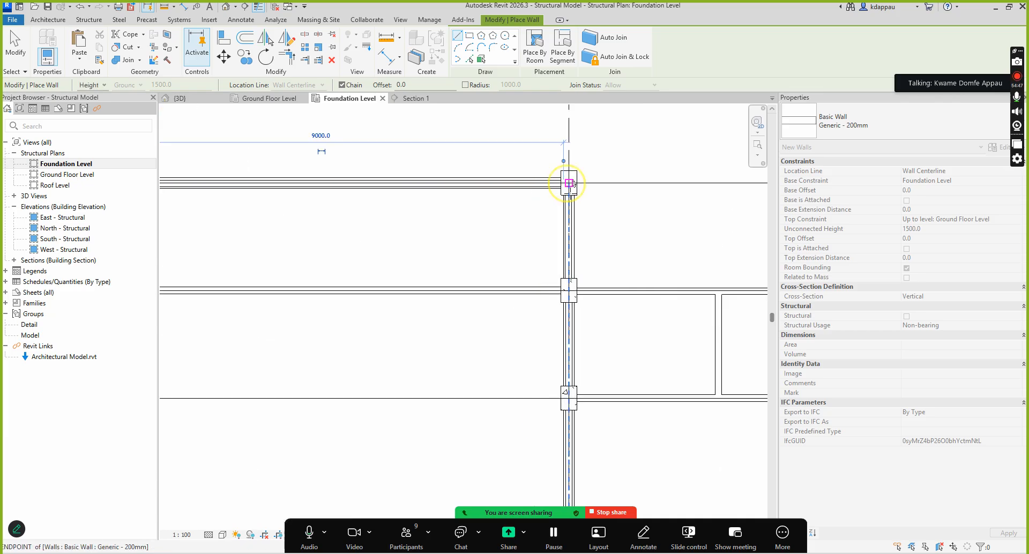
Draw a Generic - 200mm wall along grid B from grid 1 to grid 4
{"action": "scroll", "coordinate": [569, 274], "scroll_direction": "down", "scroll_amount": 5}
{"action": "scroll", "coordinate": [379, 285], "scroll_direction": "up", "scroll_amount": 2}
{"action": "scroll", "coordinate": [395, 291], "scroll_direction": "up", "scroll_amount": 3}
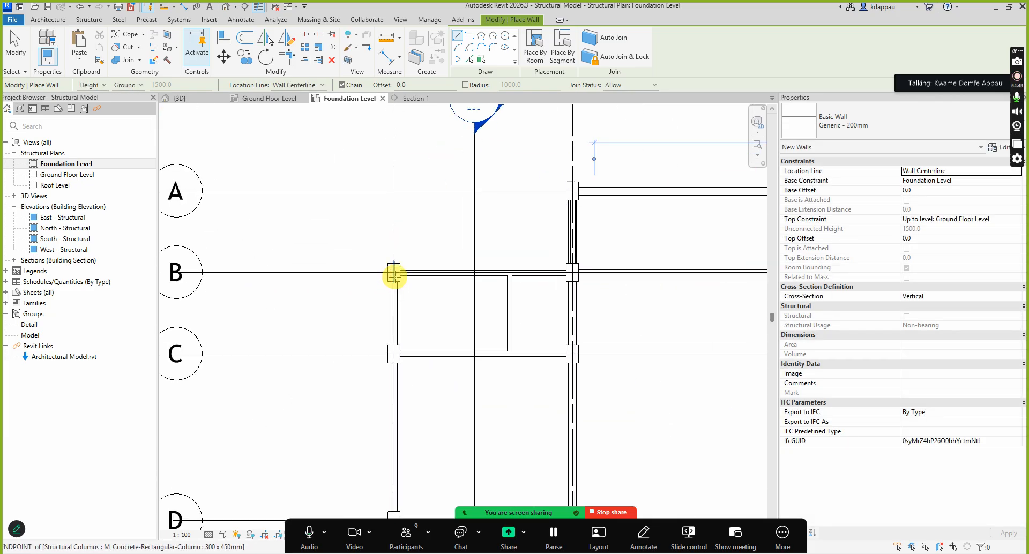
{"action": "left_click", "coordinate": [395, 278]}
{"action": "scroll", "coordinate": [460, 281], "scroll_direction": "down", "scroll_amount": 4}
{"action": "scroll", "coordinate": [563, 288], "scroll_direction": "down", "scroll_amount": 2}
{"action": "scroll", "coordinate": [542, 290], "scroll_direction": "up", "scroll_amount": 5}
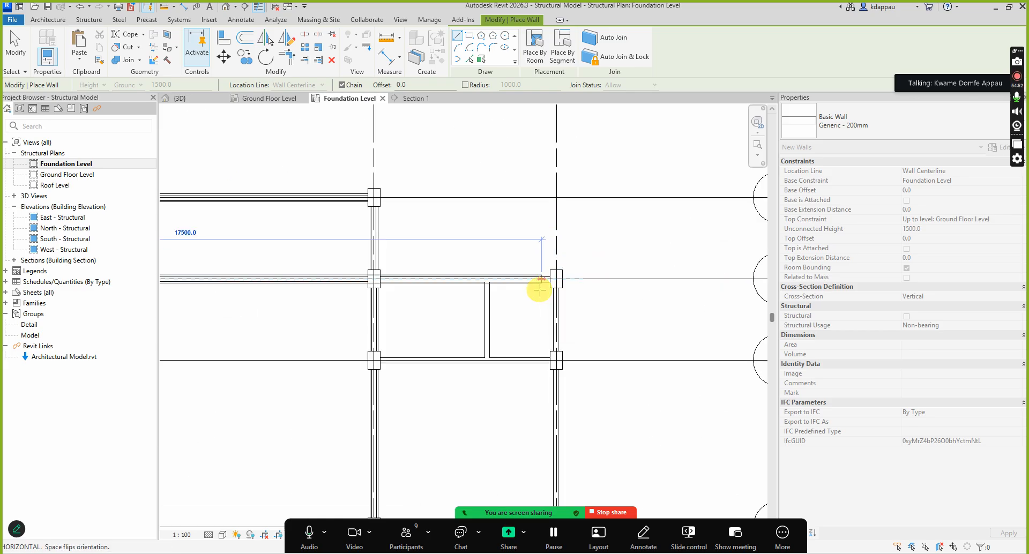
{"action": "left_click", "coordinate": [567, 272]}
Continue the wall down grid 4 to grid D, and along grid D to grid 3
{"action": "scroll", "coordinate": [562, 258], "scroll_direction": "down", "scroll_amount": 3}
{"action": "scroll", "coordinate": [565, 407], "scroll_direction": "up", "scroll_amount": 1}
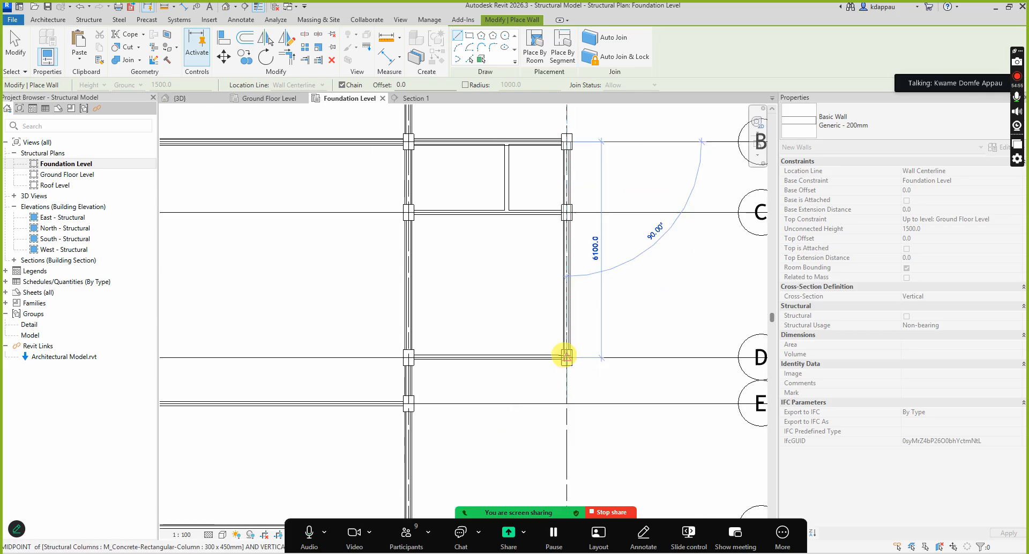
{"action": "scroll", "coordinate": [566, 357], "scroll_direction": "up", "scroll_amount": 2}
{"action": "left_click", "coordinate": [566, 357]}
{"action": "scroll", "coordinate": [566, 358], "scroll_direction": "down", "scroll_amount": 4}
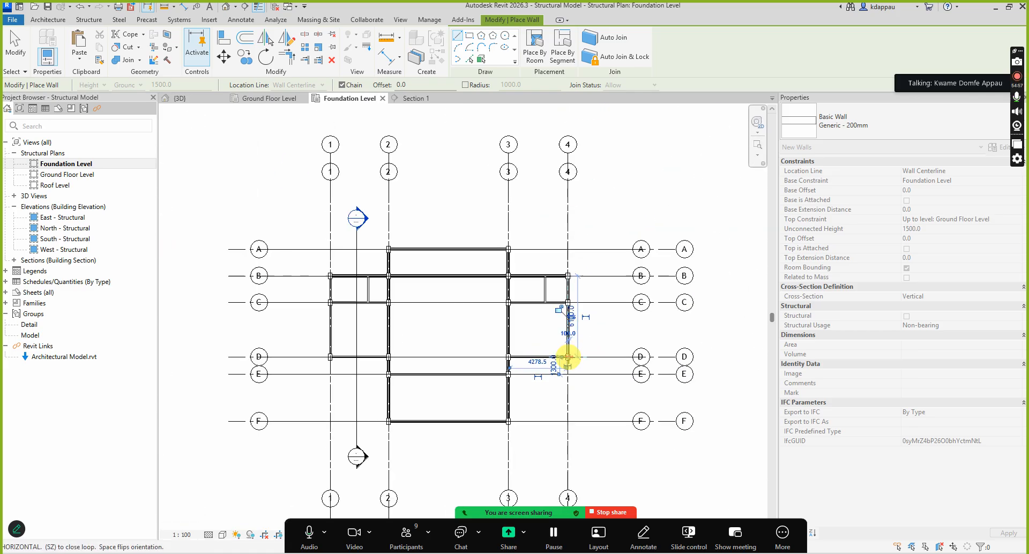
{"action": "scroll", "coordinate": [503, 353], "scroll_direction": "up", "scroll_amount": 2}
{"action": "left_click", "coordinate": [509, 360]}
Draw a wall along grid 1 from grid B to grid D, and continue it along grid D to grid 2
{"action": "scroll", "coordinate": [516, 352], "scroll_direction": "down", "scroll_amount": 4}
{"action": "scroll", "coordinate": [294, 243], "scroll_direction": "up", "scroll_amount": 3}
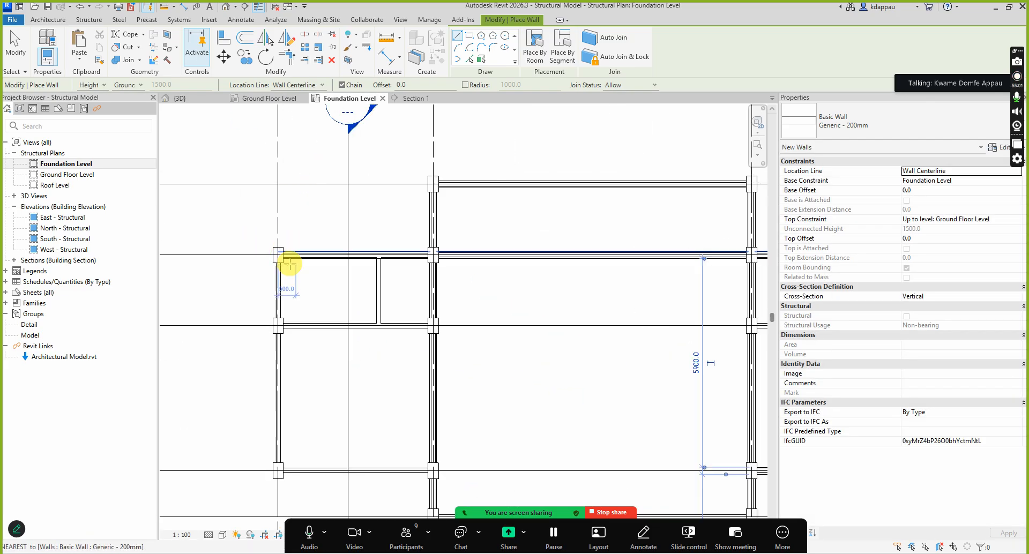
{"action": "left_click", "coordinate": [277, 251]}
{"action": "scroll", "coordinate": [279, 315], "scroll_direction": "down", "scroll_amount": 2}
{"action": "scroll", "coordinate": [275, 361], "scroll_direction": "up", "scroll_amount": 4}
{"action": "left_click", "coordinate": [264, 349]}
{"action": "scroll", "coordinate": [265, 349], "scroll_direction": "down", "scroll_amount": 3}
{"action": "left_click", "coordinate": [445, 354]}
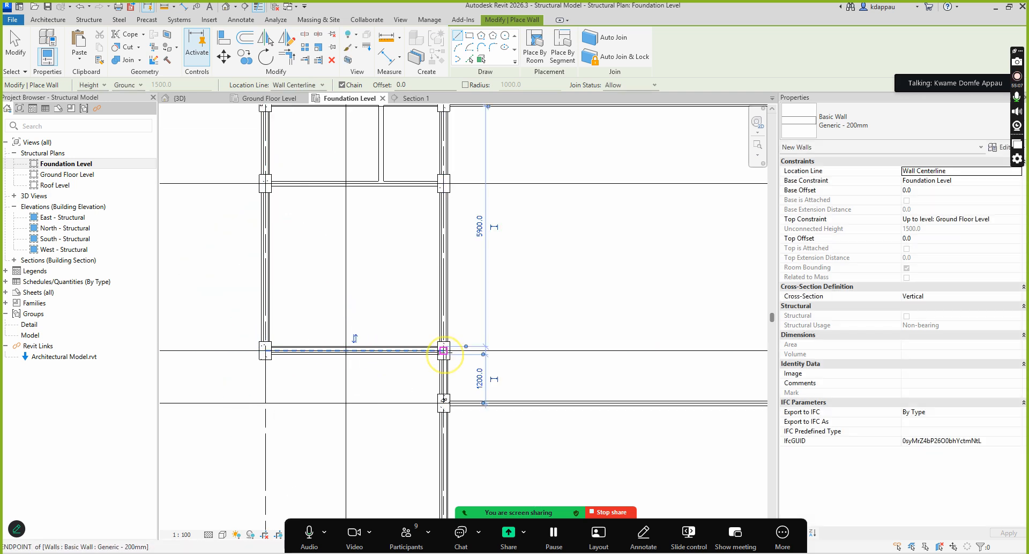
Draw a Generic - 200mm wall along grid C from grid 1 to grid 2
{"action": "scroll", "coordinate": [443, 351], "scroll_direction": "down", "scroll_amount": 3}
{"action": "scroll", "coordinate": [353, 265], "scroll_direction": "up", "scroll_amount": 3}
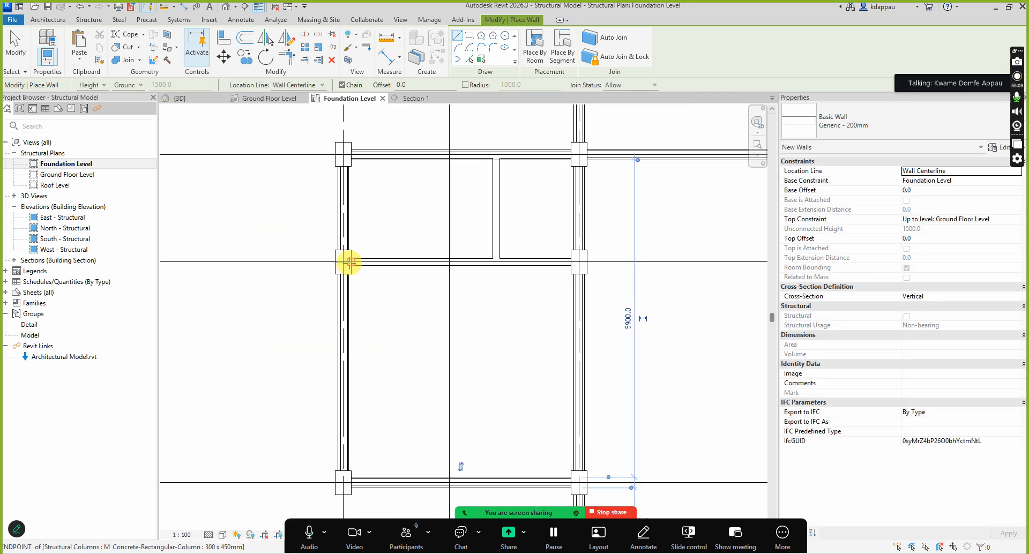
{"action": "left_click", "coordinate": [343, 262]}
{"action": "scroll", "coordinate": [417, 252], "scroll_direction": "down", "scroll_amount": 2}
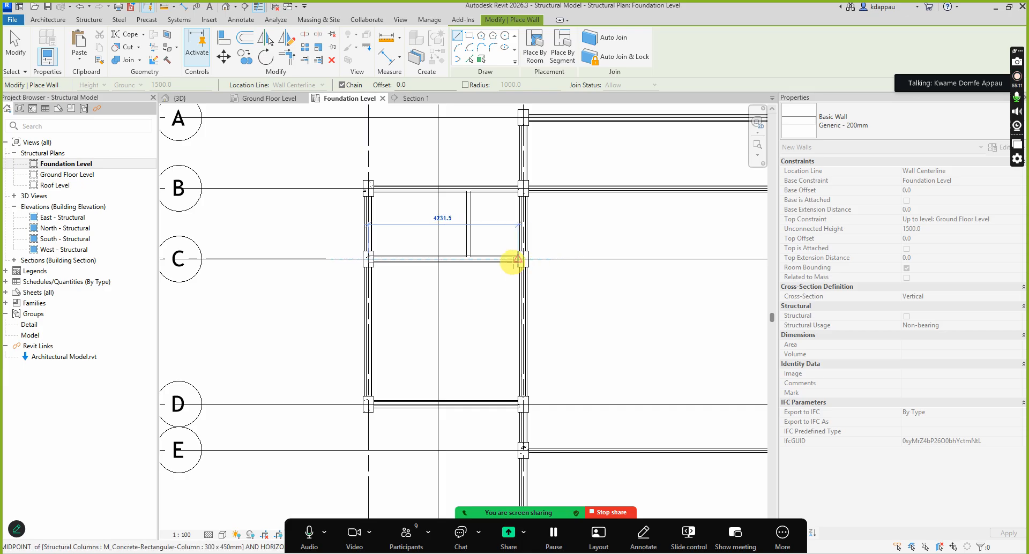
{"action": "left_click", "coordinate": [523, 259]}
{"action": "key", "text": "Escape"}
Draw the short partition wall from grid B to grid C between grids 1 and 2, centred on the linked wall
{"action": "scroll", "coordinate": [466, 193], "scroll_direction": "up", "scroll_amount": 2}
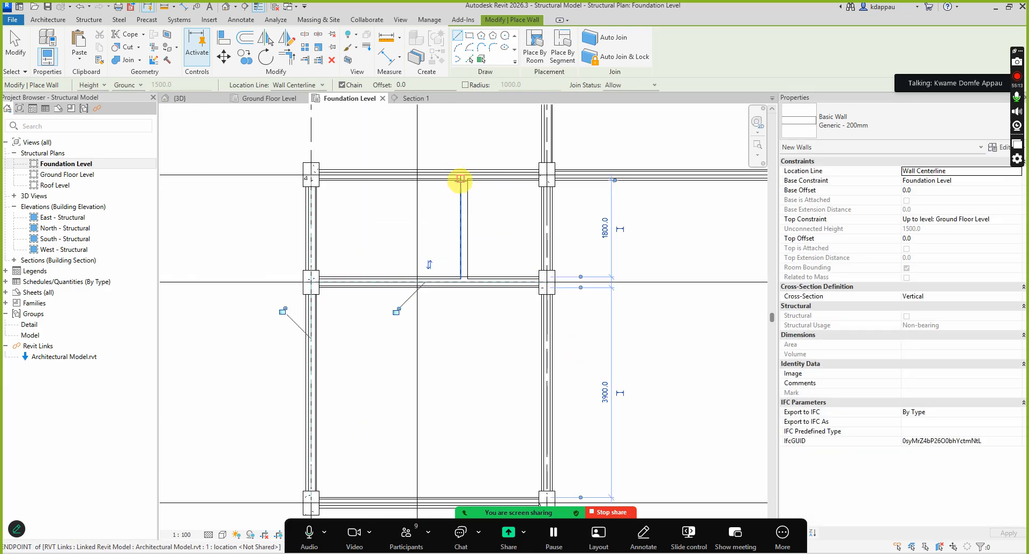
{"action": "scroll", "coordinate": [463, 177], "scroll_direction": "up", "scroll_amount": 1}
{"action": "left_click", "coordinate": [464, 174]}
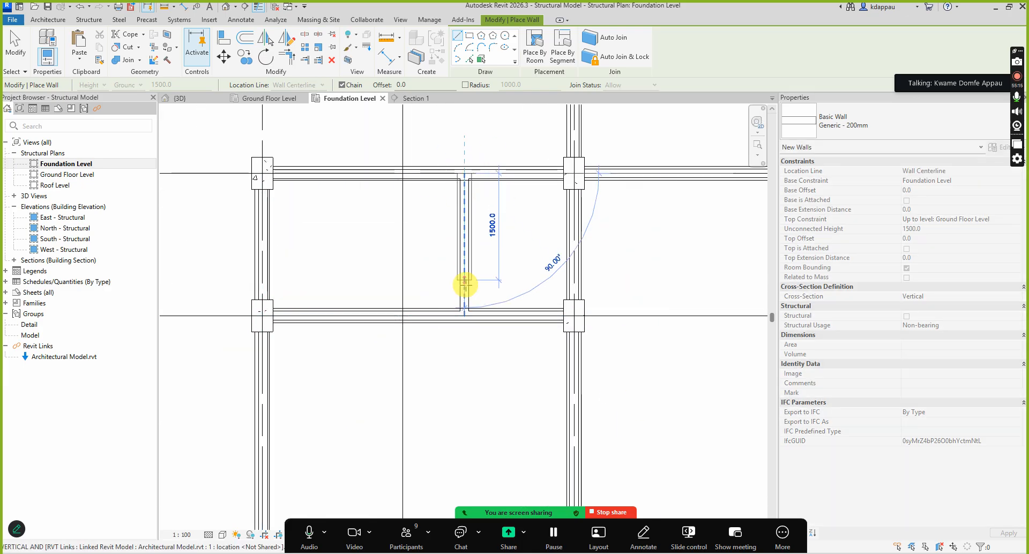
{"action": "left_click", "coordinate": [463, 315]}
{"action": "key", "text": "Escape"}
Draw a Generic - 200mm wall along grid E from grid 2 to grid 3
{"action": "scroll", "coordinate": [362, 257], "scroll_direction": "down", "scroll_amount": 4}
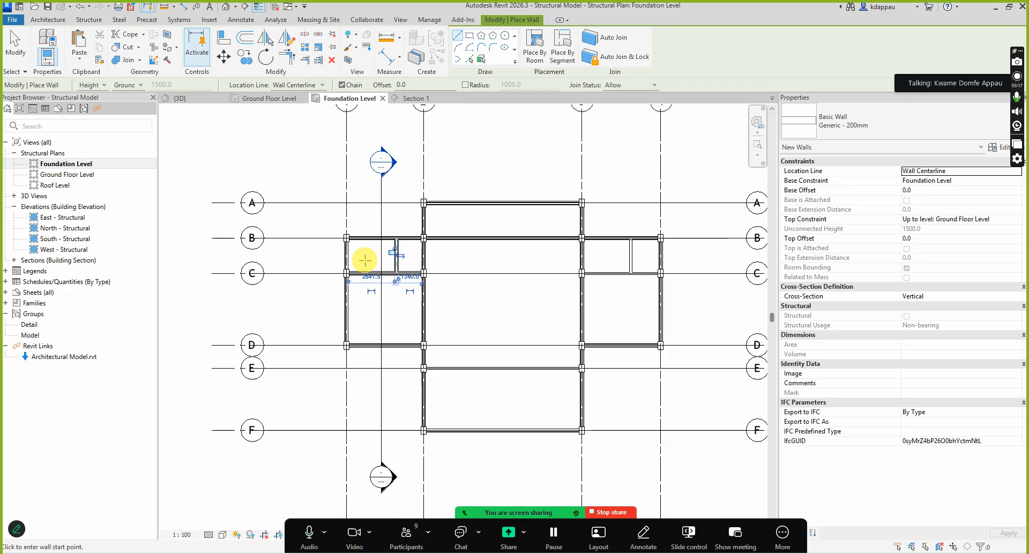
{"action": "scroll", "coordinate": [539, 355], "scroll_direction": "up", "scroll_amount": 5}
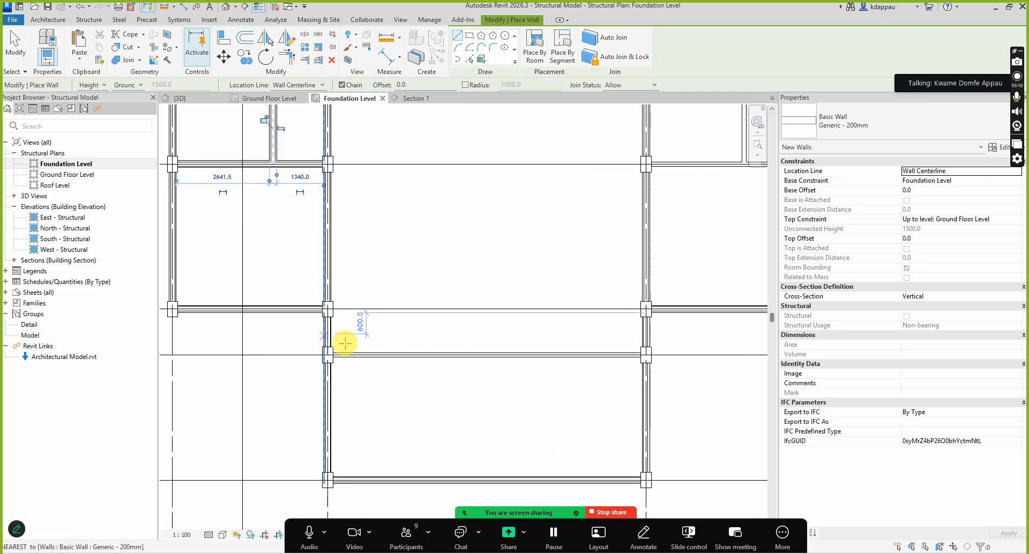
{"action": "left_click", "coordinate": [316, 346]}
{"action": "scroll", "coordinate": [360, 344], "scroll_direction": "down", "scroll_amount": 3}
{"action": "scroll", "coordinate": [589, 348], "scroll_direction": "up", "scroll_amount": 2}
{"action": "scroll", "coordinate": [522, 339], "scroll_direction": "up", "scroll_amount": 2}
{"action": "left_click", "coordinate": [510, 352]}
{"action": "key", "text": "Escape"}
Draw a Generic - 200mm wall along grid C from grid 3 to grid 4
{"action": "scroll", "coordinate": [463, 384], "scroll_direction": "down", "scroll_amount": 5}
{"action": "scroll", "coordinate": [464, 313], "scroll_direction": "up", "scroll_amount": 6}
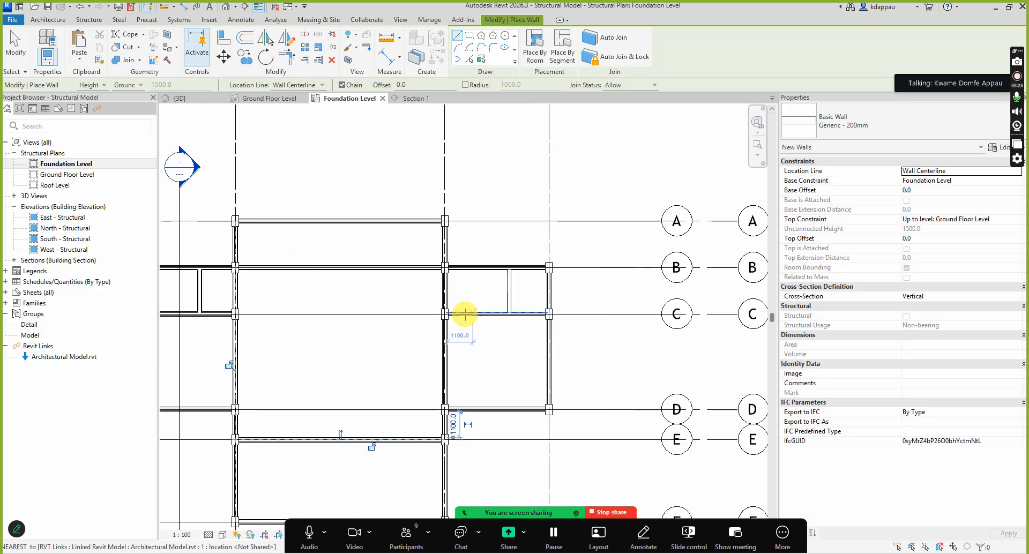
{"action": "left_click", "coordinate": [414, 316]}
{"action": "scroll", "coordinate": [413, 316], "scroll_direction": "down", "scroll_amount": 2}
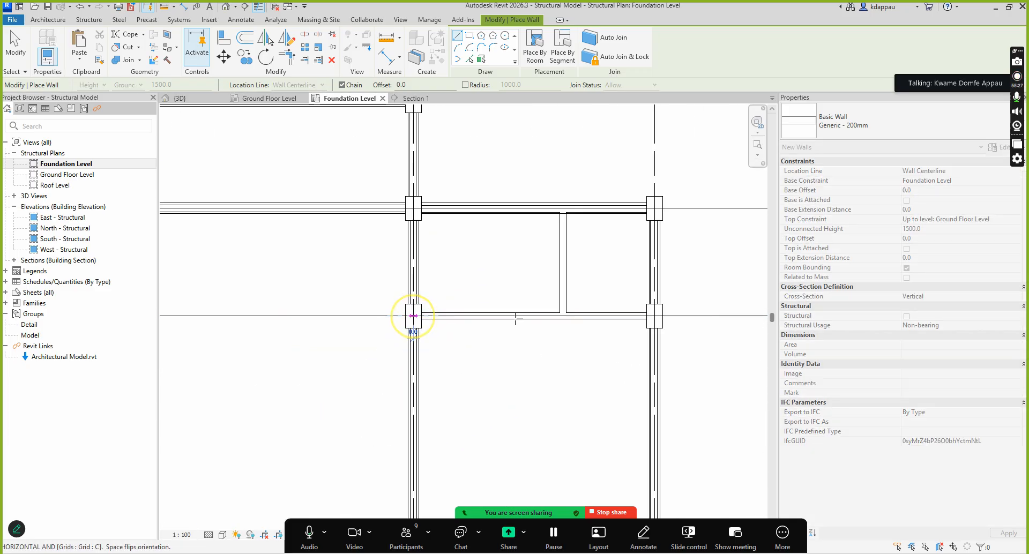
{"action": "scroll", "coordinate": [617, 314], "scroll_direction": "up", "scroll_amount": 2}
{"action": "left_click", "coordinate": [614, 315]}
{"action": "key", "text": "Escape"}
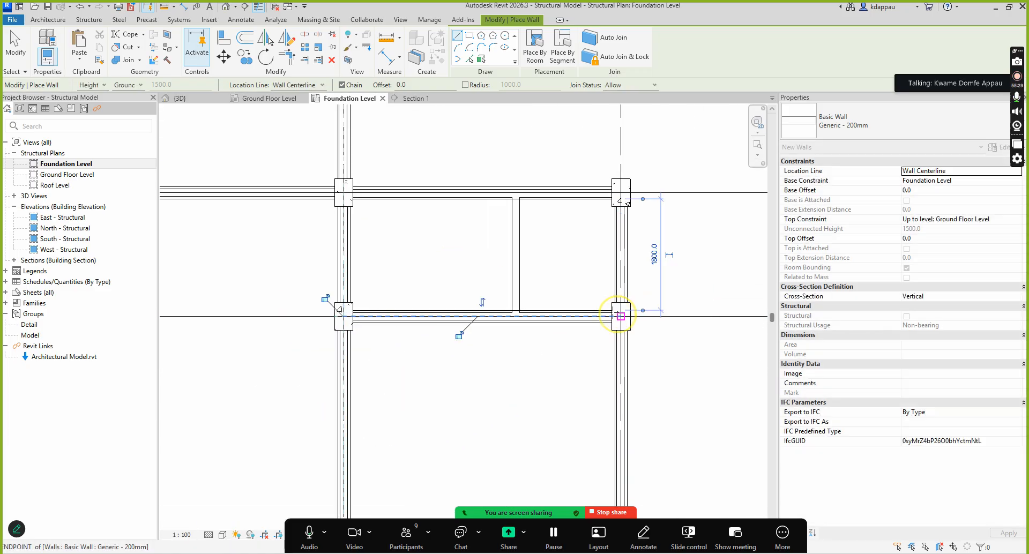
Draw the short partition wall from grid B to grid C between grids 3 and 4, then end the wall chain
{"action": "scroll", "coordinate": [501, 172], "scroll_direction": "up", "scroll_amount": 2}
{"action": "left_click", "coordinate": [524, 202]}
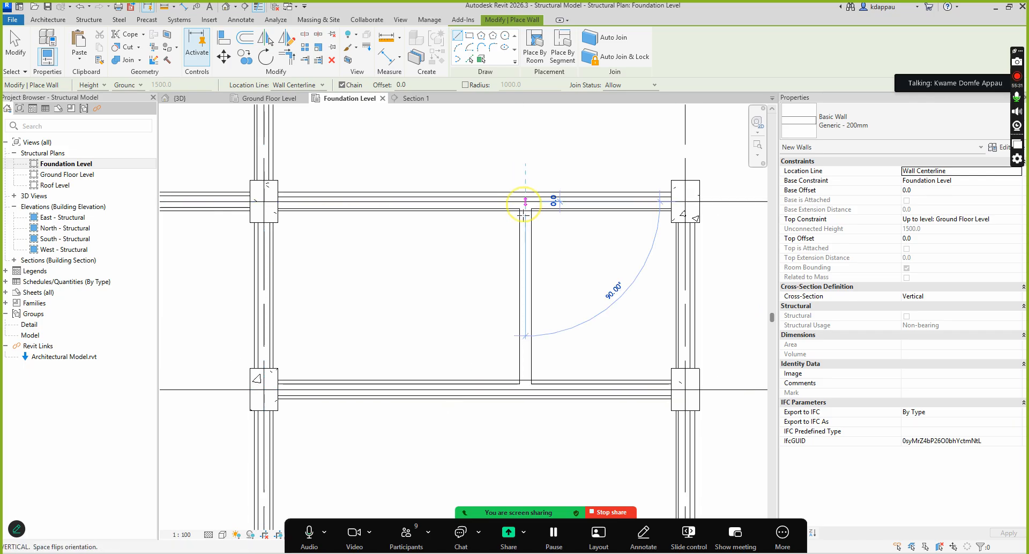
{"action": "left_click", "coordinate": [524, 389]}
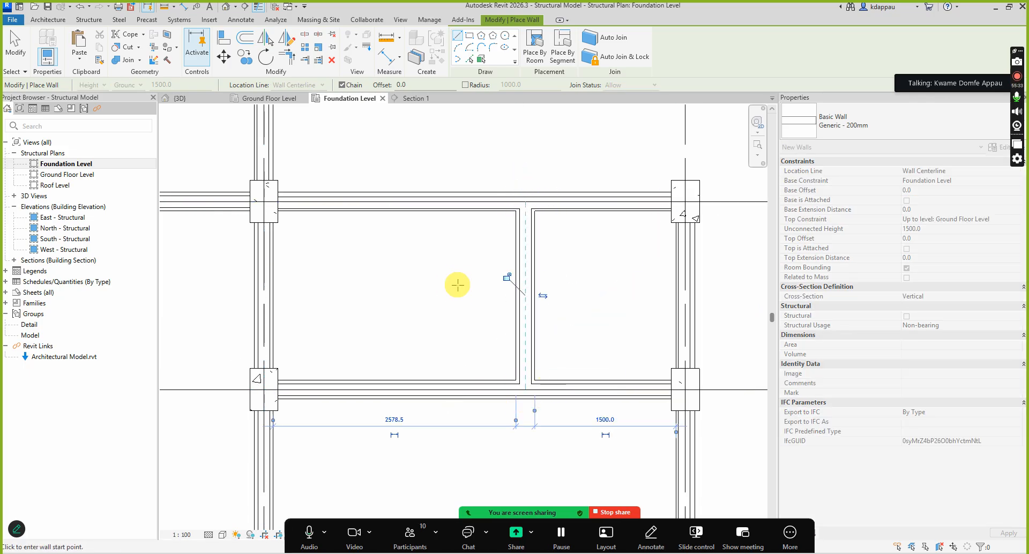
{"action": "right_click", "coordinate": [453, 271]}
{"action": "left_click", "coordinate": [475, 293]}
{"action": "scroll", "coordinate": [537, 344], "scroll_direction": "down", "scroll_amount": 3}
{"action": "scroll", "coordinate": [536, 344], "scroll_direction": "down", "scroll_amount": 5}
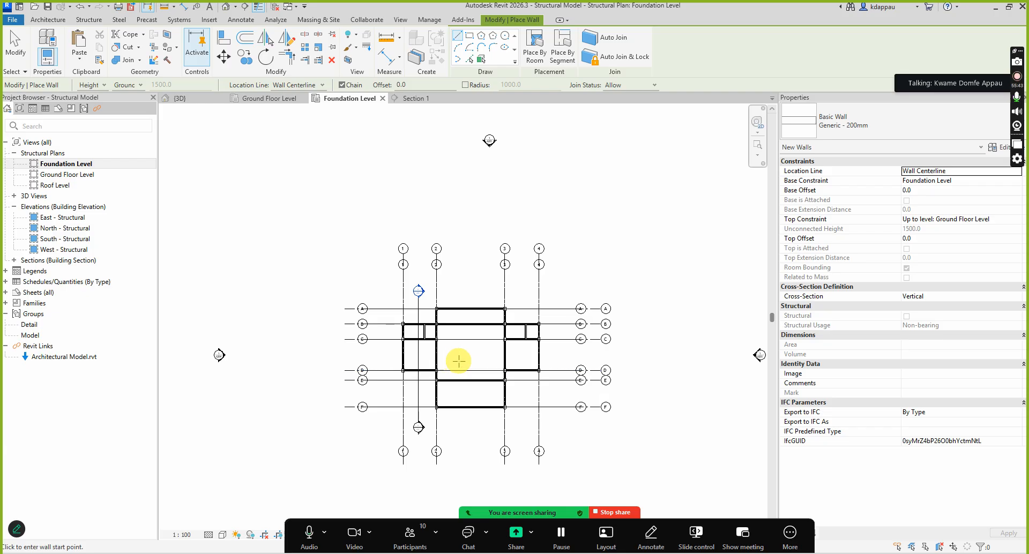
{"action": "scroll", "coordinate": [467, 363], "scroll_direction": "up", "scroll_amount": 2}
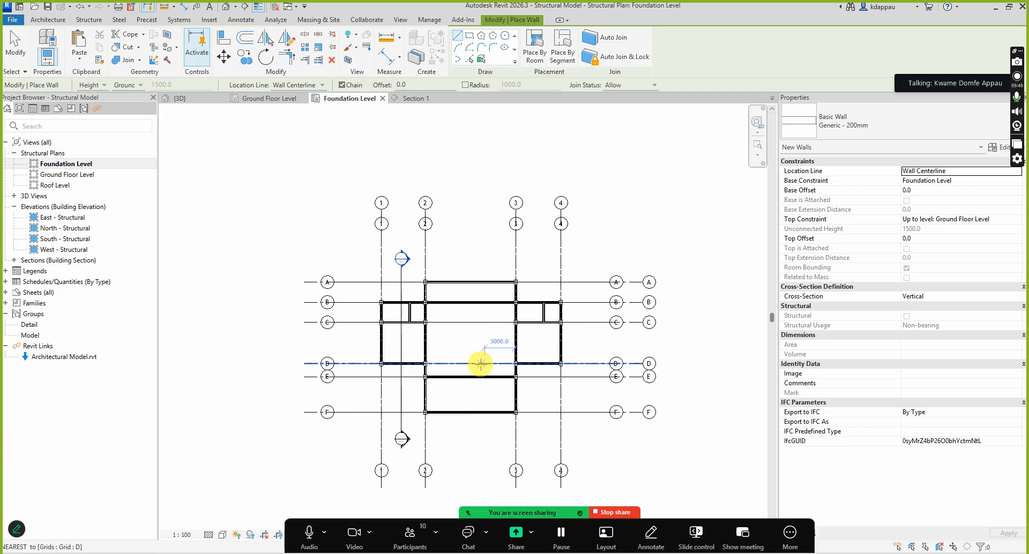
End the wall command and hide the linked Architectural Model.rvt in the Foundation Level plan through its visibility overrides
{"action": "scroll", "coordinate": [471, 394], "scroll_direction": "up", "scroll_amount": 2}
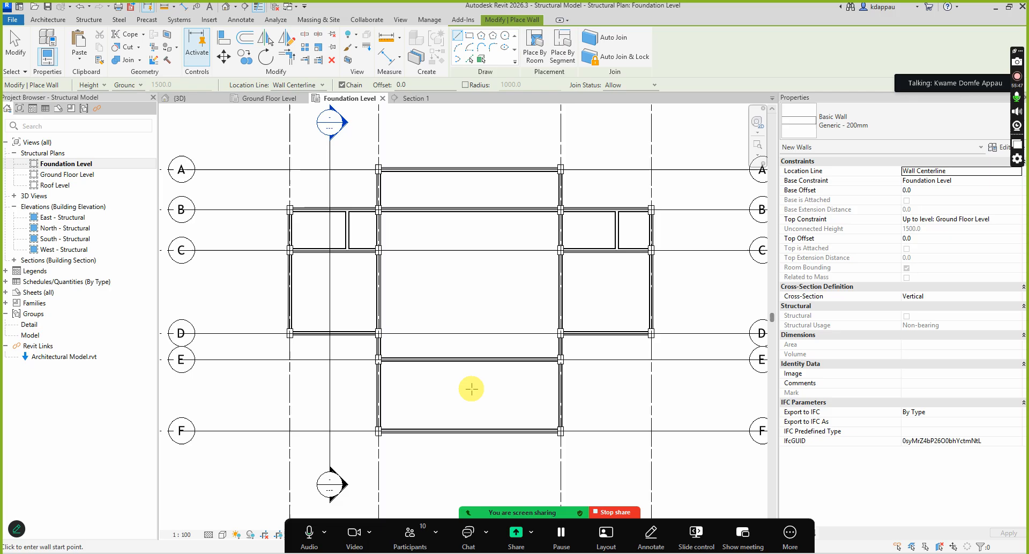
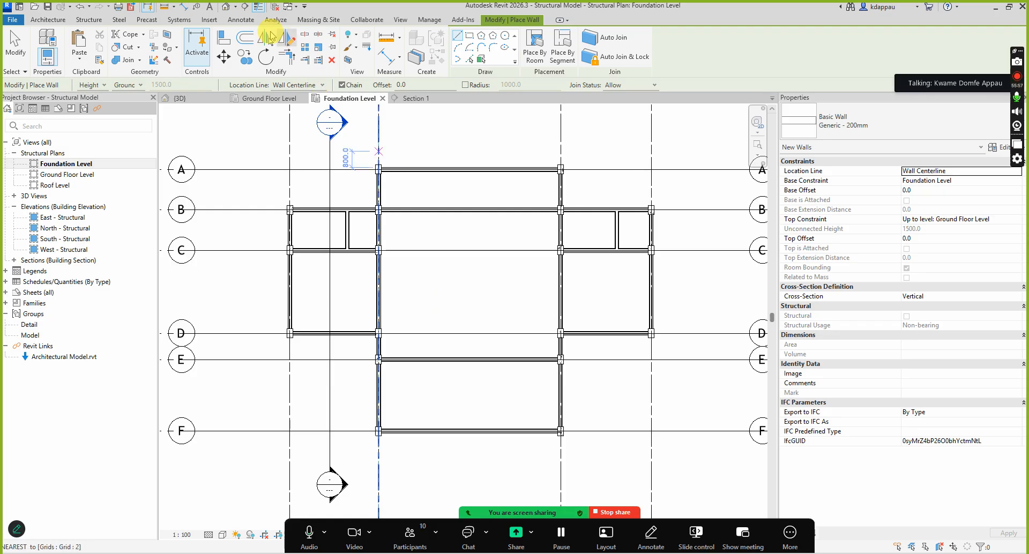
{"action": "right_click", "coordinate": [399, 154]}
{"action": "left_click", "coordinate": [417, 158]}
{"action": "right_click", "coordinate": [416, 159]}
{"action": "left_click", "coordinate": [440, 159]}
{"action": "scroll", "coordinate": [459, 337], "scroll_direction": "down", "scroll_amount": 2}
{"action": "scroll", "coordinate": [464, 329], "scroll_direction": "up", "scroll_amount": 1}
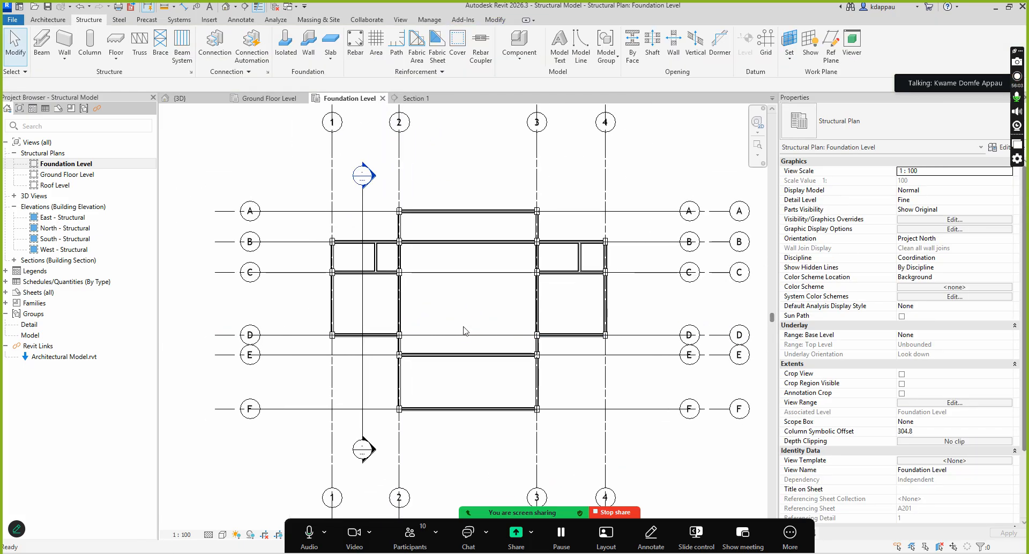
{"action": "key", "text": "g"}
{"action": "left_click", "coordinate": [557, 168]}
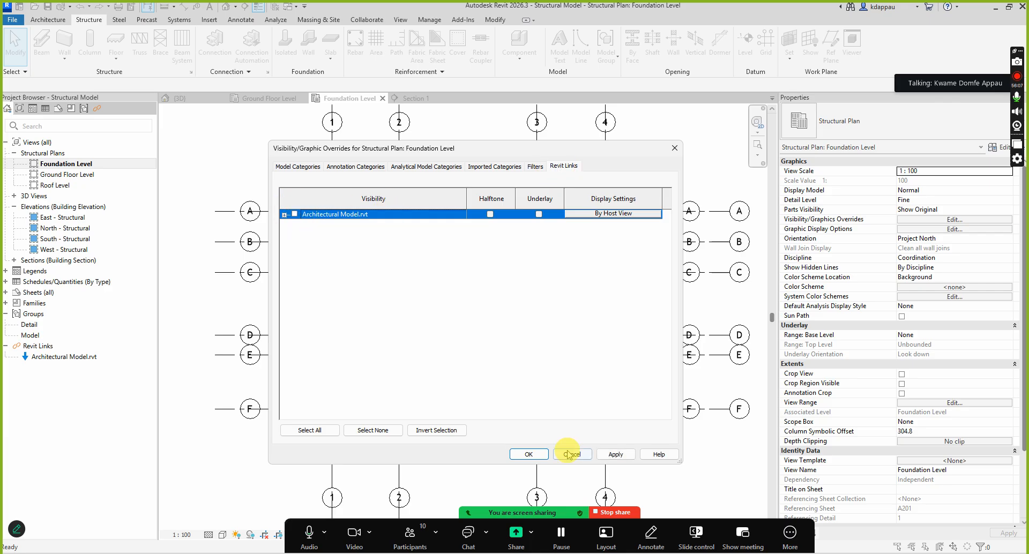
{"action": "left_click", "coordinate": [526, 455]}
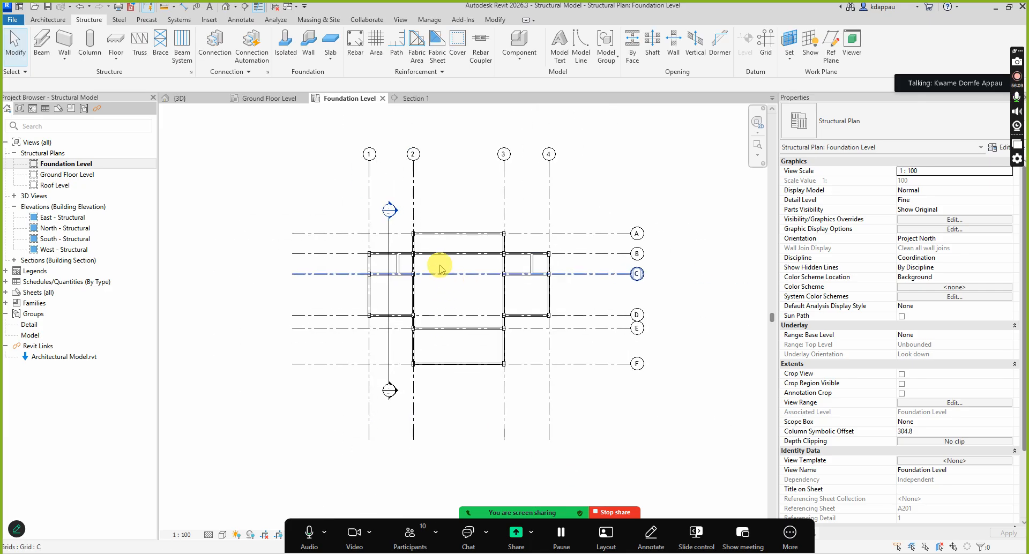
Open the 3D view and examine the foundation walls beneath the ground beams around grids 3 and 4
{"action": "scroll", "coordinate": [440, 266], "scroll_direction": "up", "scroll_amount": 4}
{"action": "scroll", "coordinate": [429, 266], "scroll_direction": "down", "scroll_amount": 1}
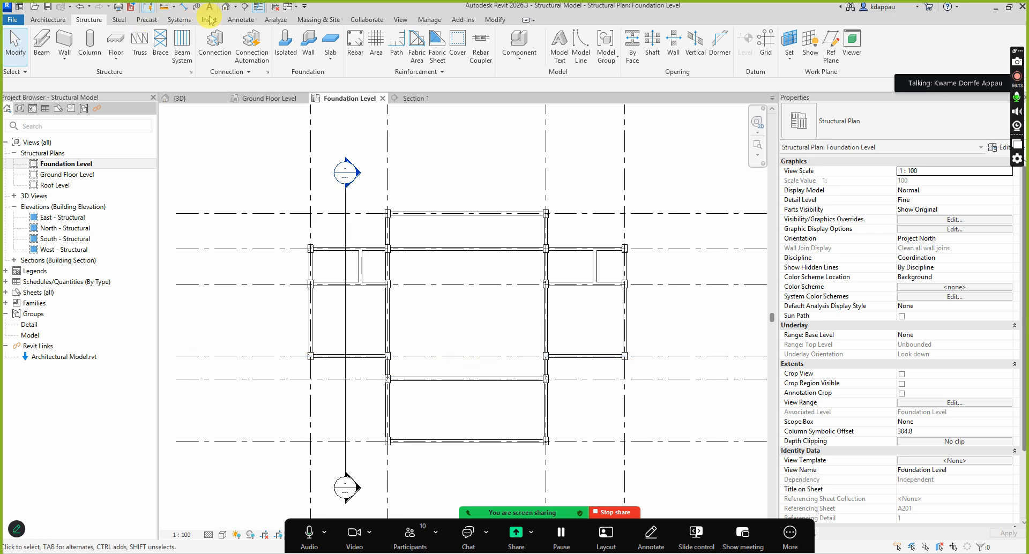
{"action": "left_click", "coordinate": [227, 10]}
{"action": "scroll", "coordinate": [423, 268], "scroll_direction": "down", "scroll_amount": 2}
{"action": "scroll", "coordinate": [461, 349], "scroll_direction": "up", "scroll_amount": 5}
{"action": "scroll", "coordinate": [462, 349], "scroll_direction": "up", "scroll_amount": 4}
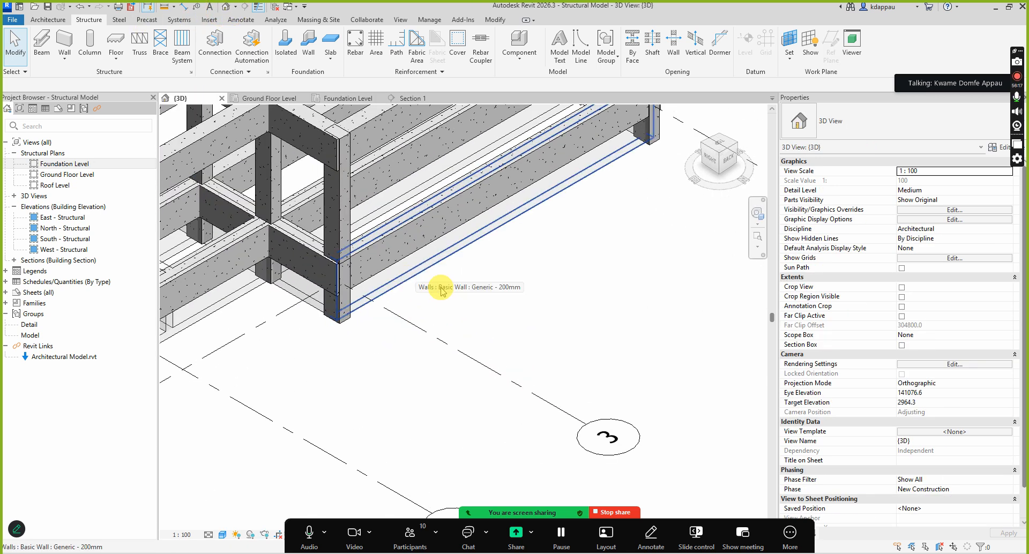
{"action": "scroll", "coordinate": [534, 324], "scroll_direction": "down", "scroll_amount": 4}
{"action": "scroll", "coordinate": [534, 323], "scroll_direction": "down", "scroll_amount": 2}
{"action": "scroll", "coordinate": [471, 298], "scroll_direction": "up", "scroll_amount": 3}
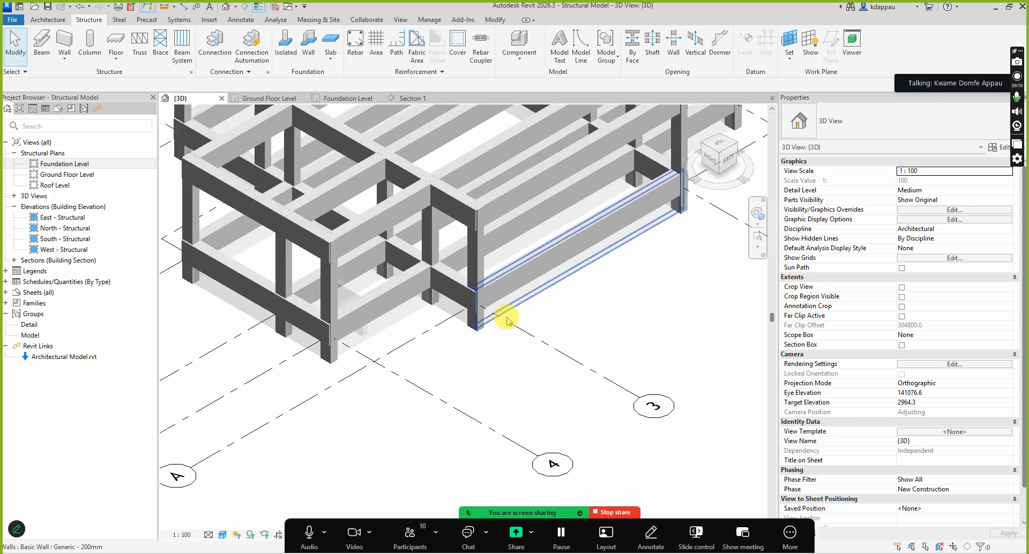
{"action": "scroll", "coordinate": [535, 324], "scroll_direction": "down", "scroll_amount": 2}
{"action": "scroll", "coordinate": [524, 305], "scroll_direction": "up", "scroll_amount": 5}
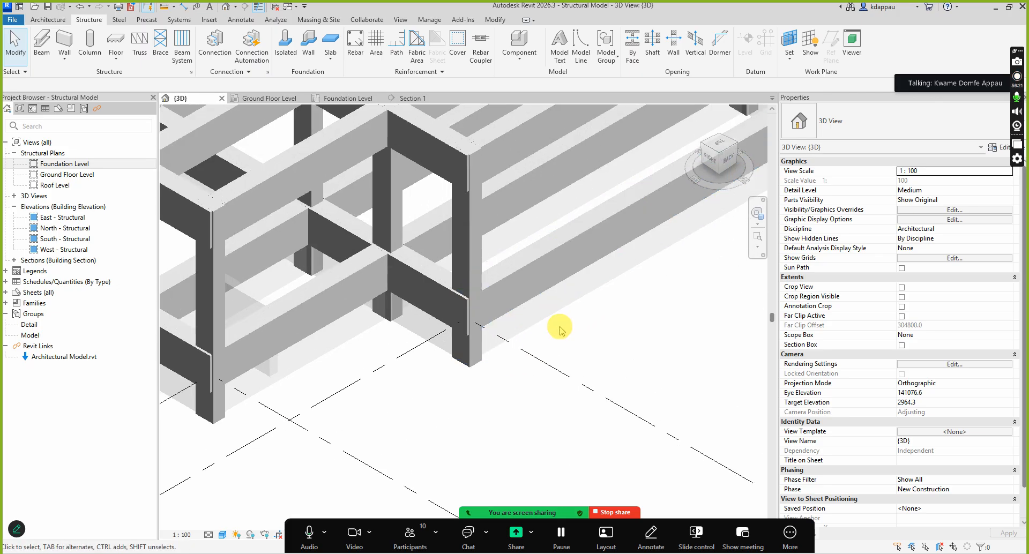
Remove the surface transparency override from the Walls category in the 3D view and inspect the whole structure
{"action": "key", "text": "v"}
{"action": "key", "text": "g"}
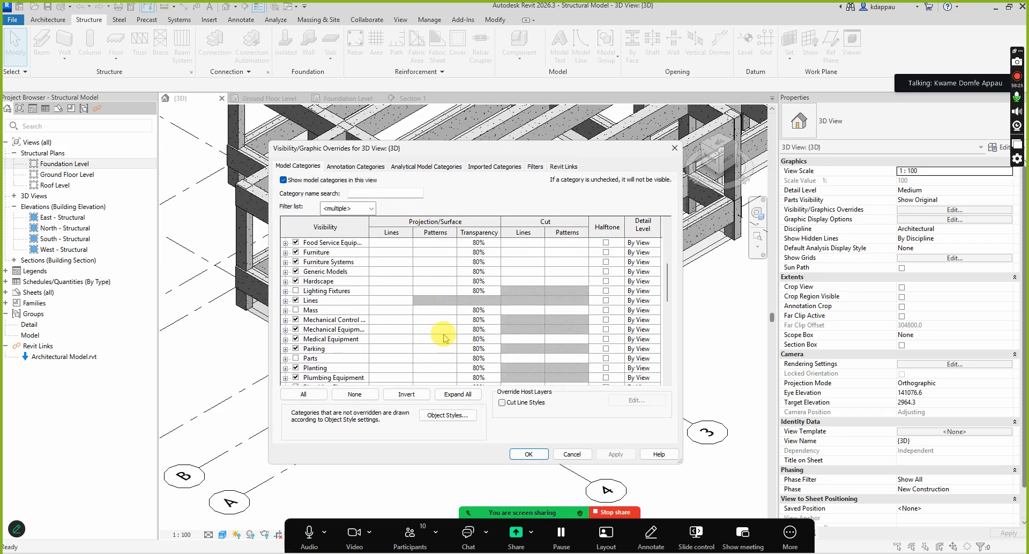
{"action": "scroll", "coordinate": [443, 338], "scroll_direction": "down", "scroll_amount": 12}
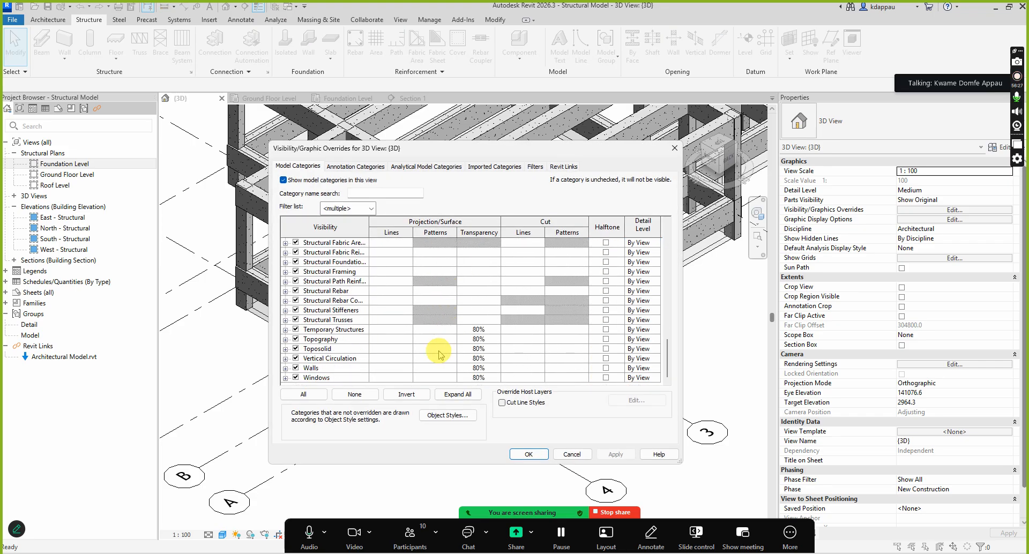
{"action": "left_click", "coordinate": [475, 370]}
{"action": "left_click", "coordinate": [477, 368]}
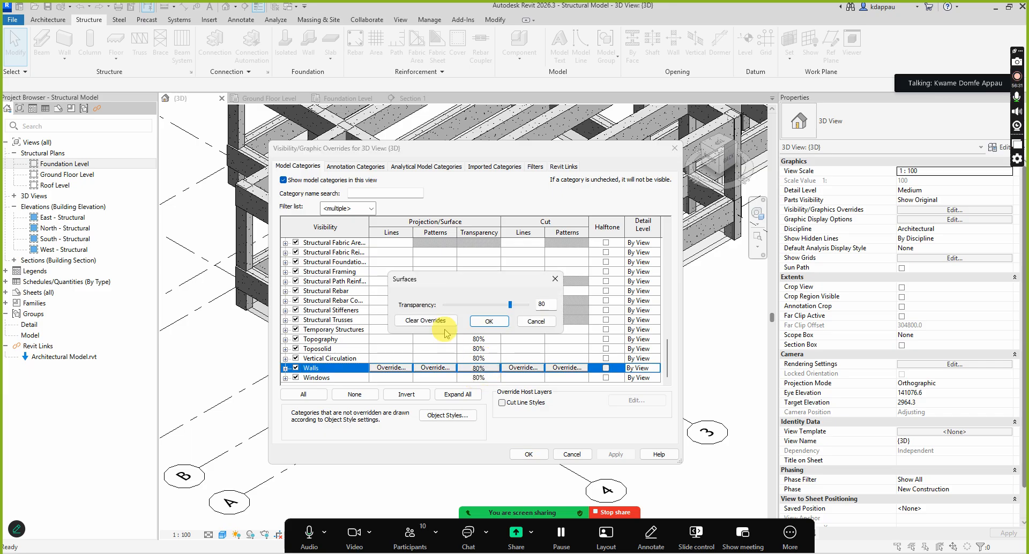
{"action": "left_click", "coordinate": [488, 322]}
{"action": "left_click", "coordinate": [528, 454]}
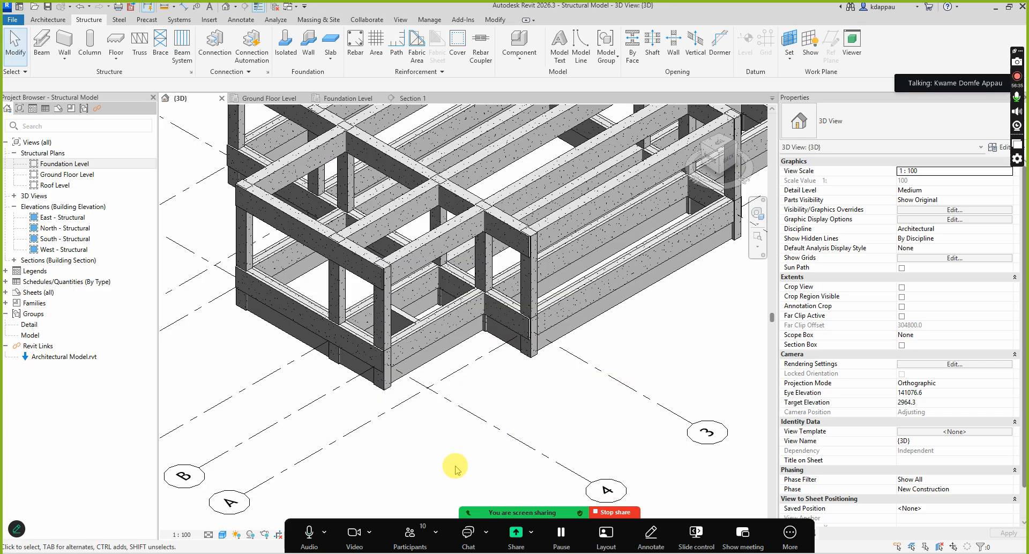
{"action": "scroll", "coordinate": [491, 452], "scroll_direction": "down", "scroll_amount": 6}
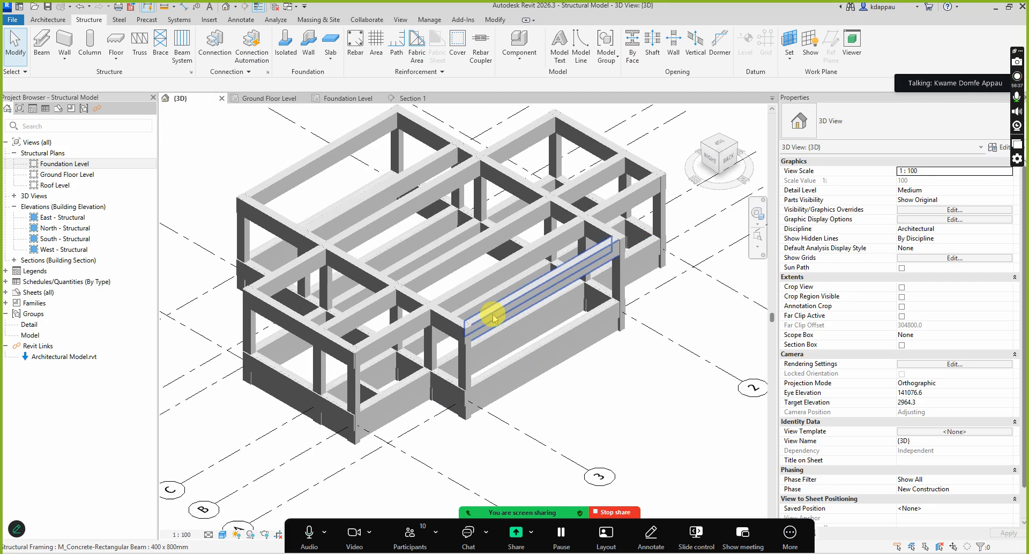
{"action": "left_click", "coordinate": [757, 213]}
{"action": "left_click_drag", "start_coordinate": [651, 265], "coordinate": [551, 299]}
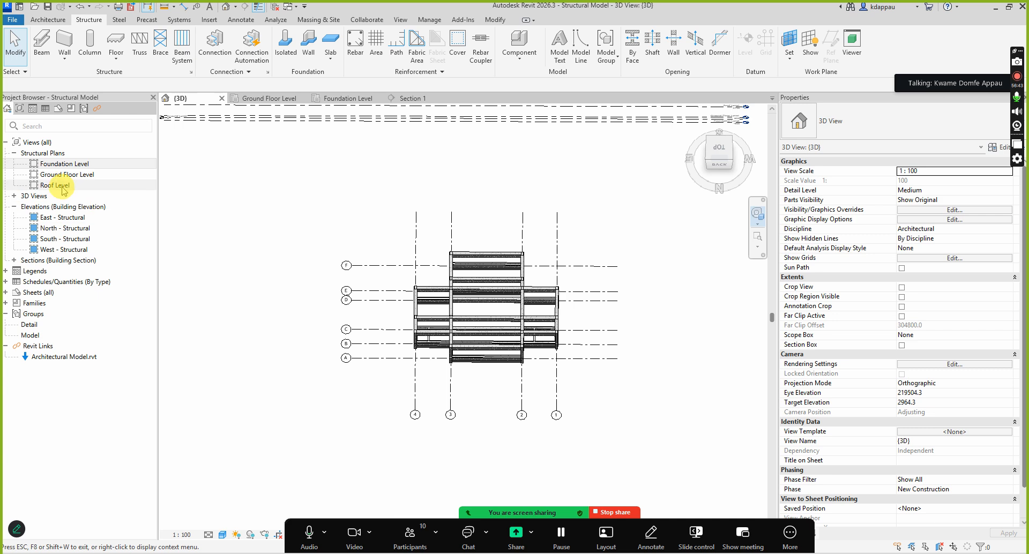
Open the Ground Floor Level plan and Section 1 to examine the beams and walls between Foundation Level and Roof Level
{"action": "double_click", "coordinate": [45, 175]}
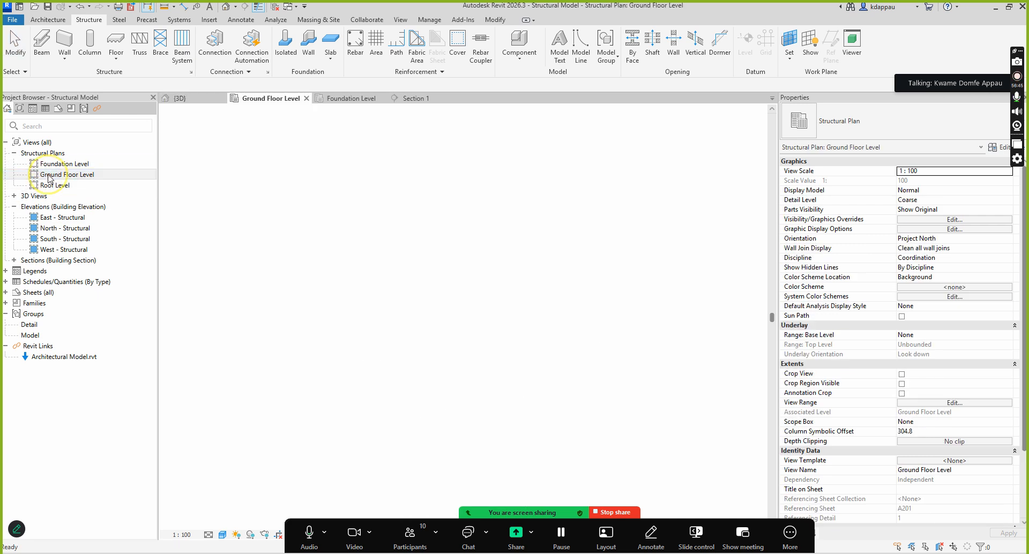
{"action": "scroll", "coordinate": [447, 297], "scroll_direction": "down", "scroll_amount": 4}
{"action": "scroll", "coordinate": [385, 238], "scroll_direction": "up", "scroll_amount": 5}
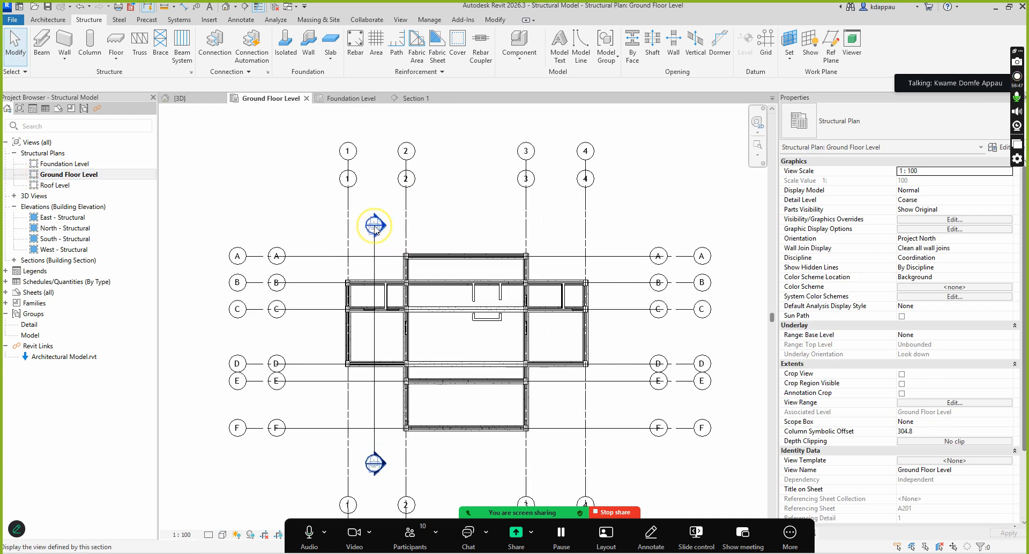
{"action": "double_click", "coordinate": [374, 225]}
{"action": "scroll", "coordinate": [440, 345], "scroll_direction": "up", "scroll_amount": 5}
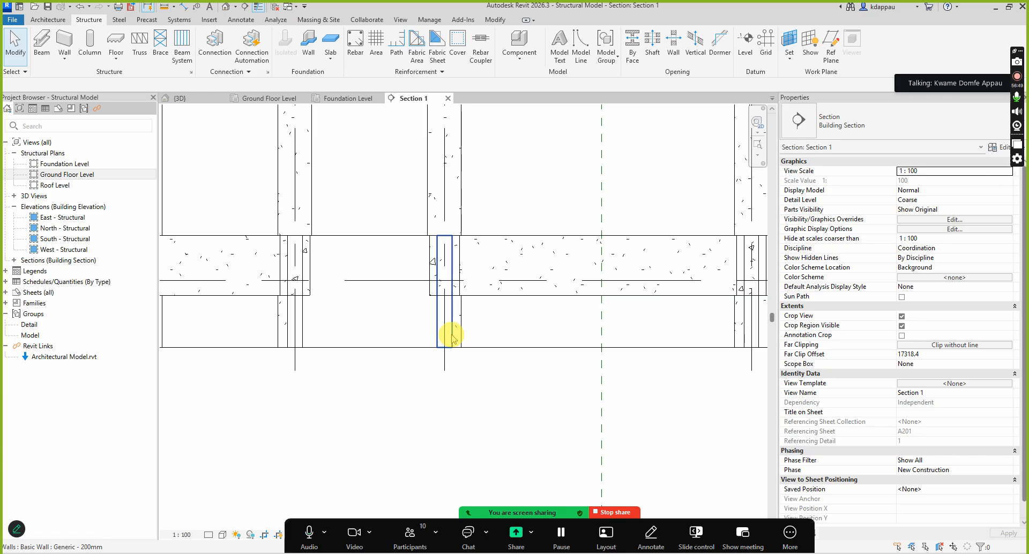
{"action": "left_click", "coordinate": [431, 328]}
{"action": "left_click", "coordinate": [478, 315]}
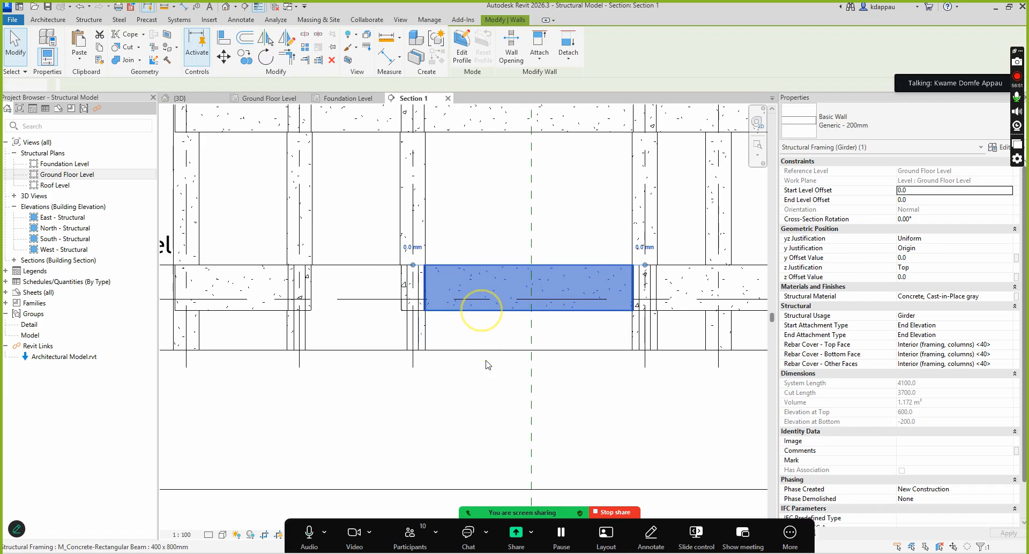
{"action": "scroll", "coordinate": [395, 257], "scroll_direction": "down", "scroll_amount": 3}
{"action": "scroll", "coordinate": [434, 242], "scroll_direction": "up", "scroll_amount": 2}
{"action": "left_click", "coordinate": [430, 248]}
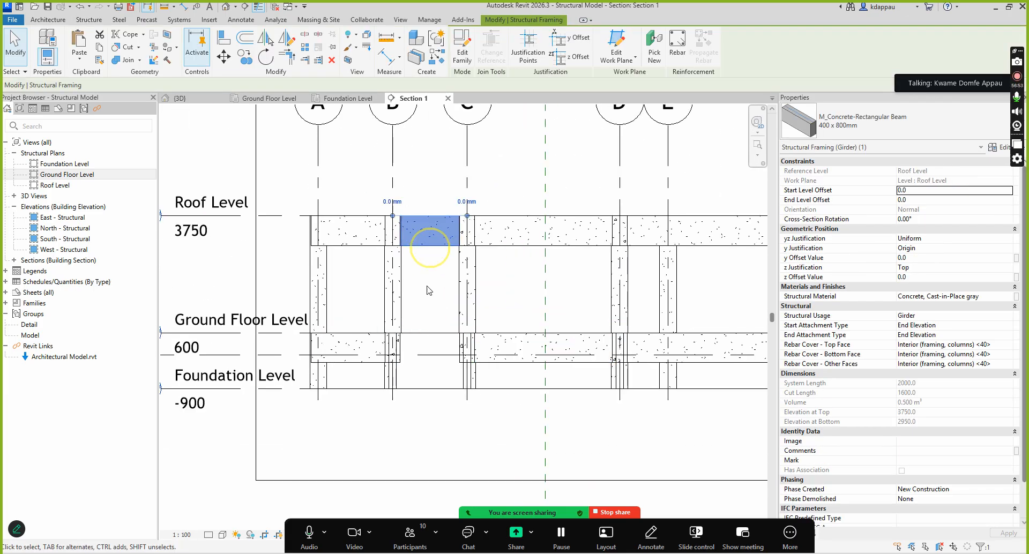
{"action": "left_click", "coordinate": [427, 291]}
{"action": "scroll", "coordinate": [430, 304], "scroll_direction": "down", "scroll_amount": 2}
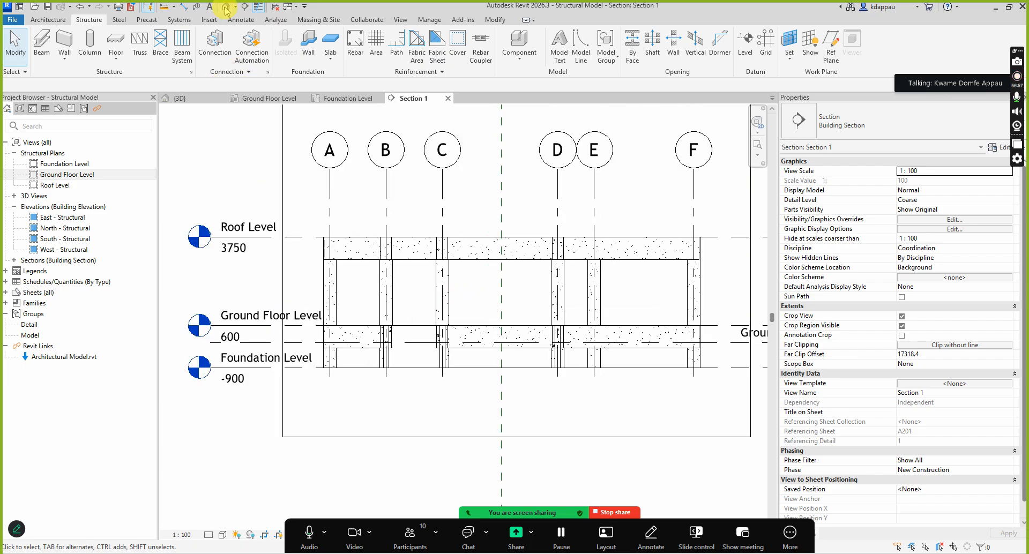
Return to the 3D view, set the isometric top-right-back orientation, and examine how the walls meet the beams and columns
{"action": "left_click", "coordinate": [225, 8]}
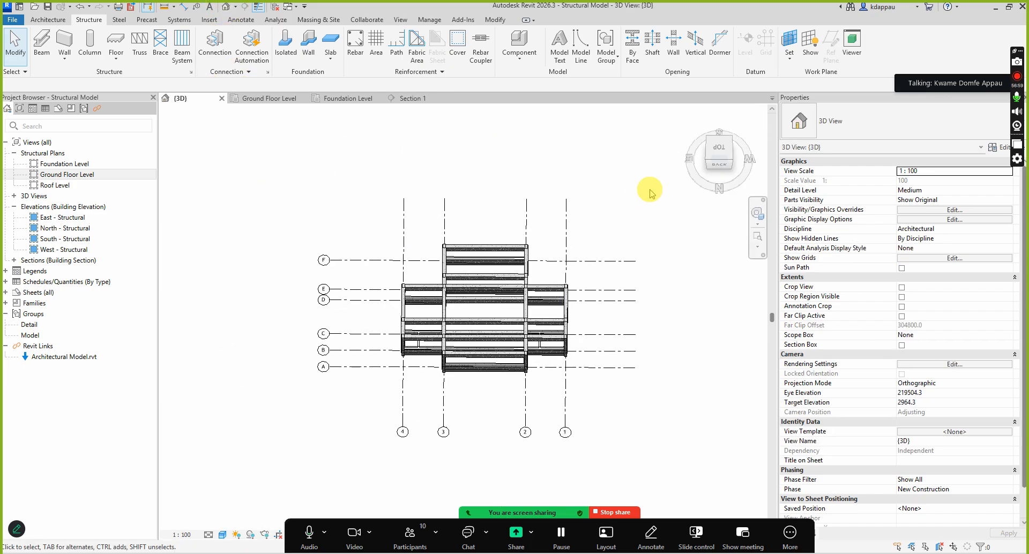
{"action": "left_click", "coordinate": [707, 160]}
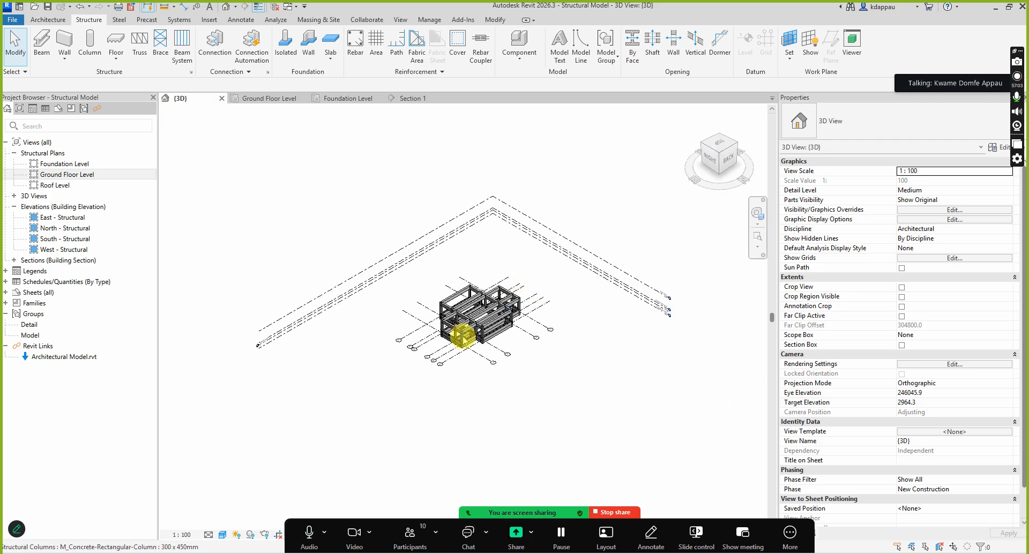
{"action": "scroll", "coordinate": [484, 352], "scroll_direction": "up", "scroll_amount": 5}
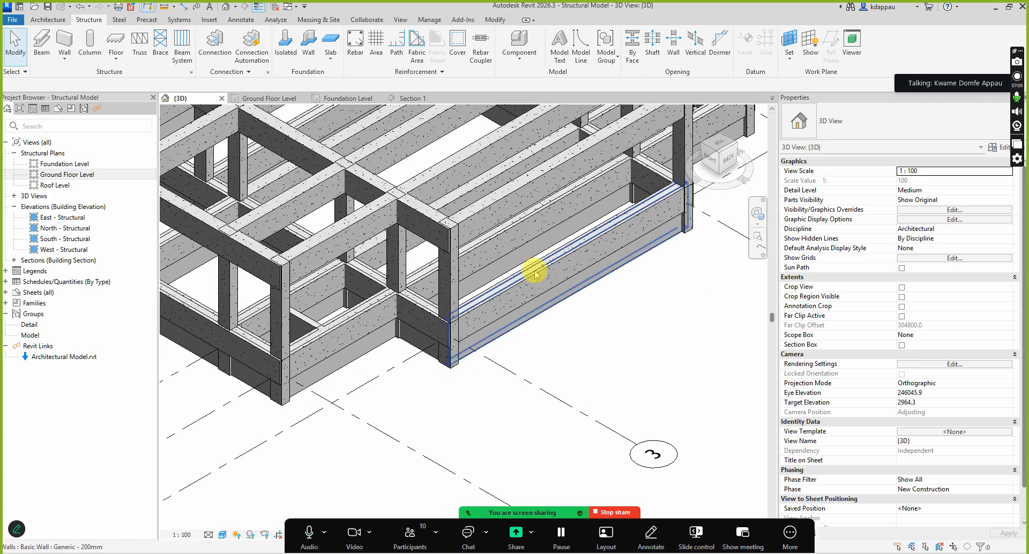
{"action": "scroll", "coordinate": [436, 321], "scroll_direction": "down", "scroll_amount": 5}
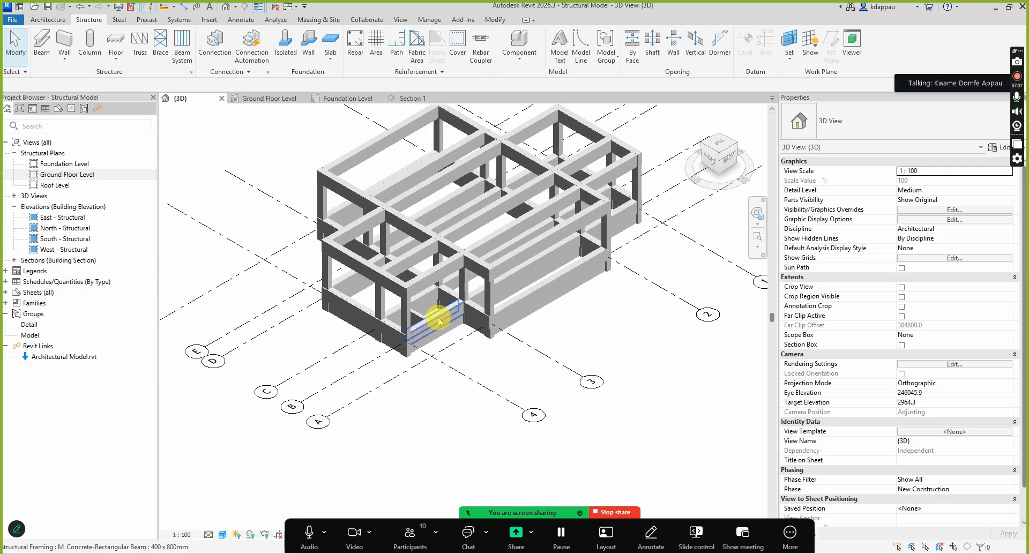
{"action": "scroll", "coordinate": [452, 336], "scroll_direction": "up", "scroll_amount": 4}
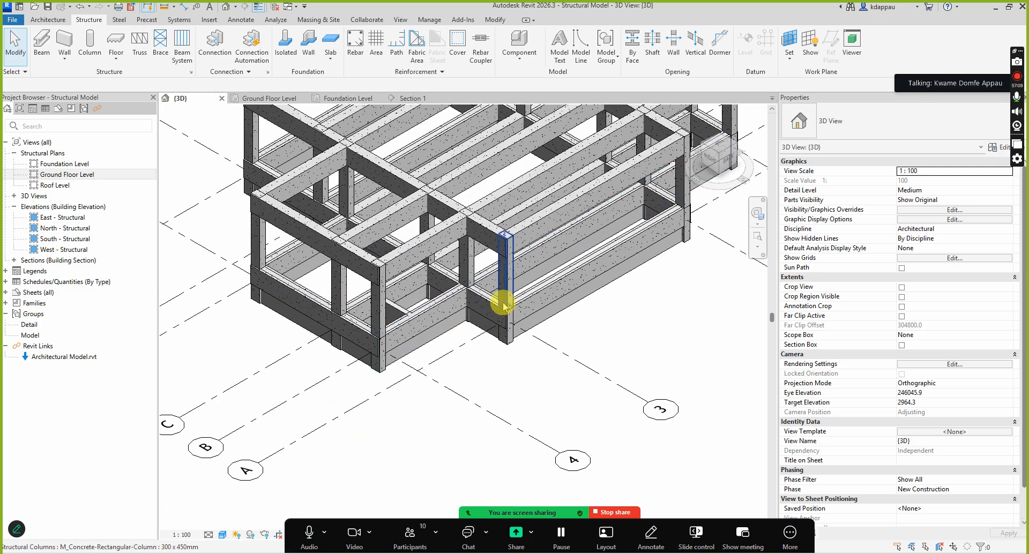
{"action": "scroll", "coordinate": [503, 306], "scroll_direction": "up", "scroll_amount": 3}
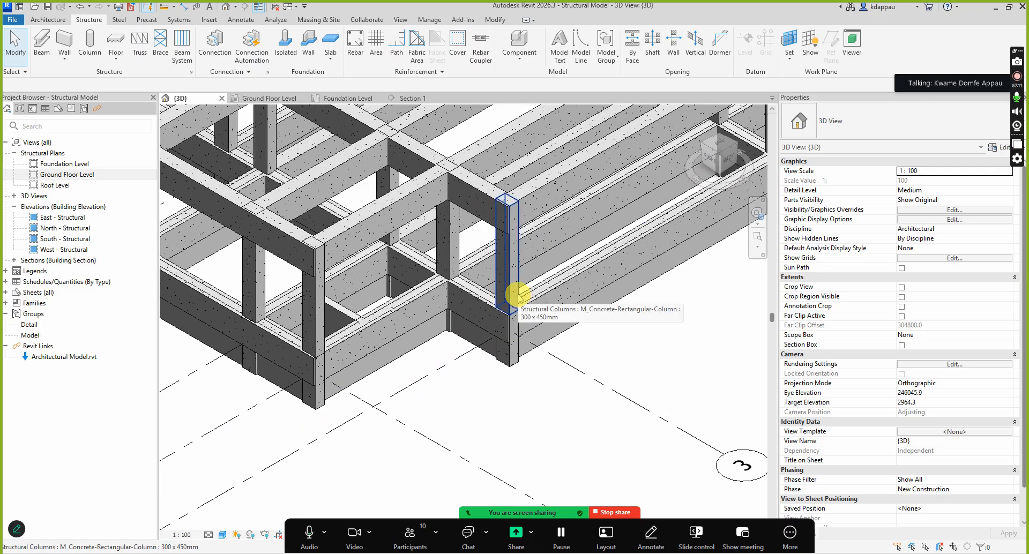
{"action": "scroll", "coordinate": [468, 325], "scroll_direction": "down", "scroll_amount": 4}
{"action": "scroll", "coordinate": [397, 313], "scroll_direction": "up", "scroll_amount": 3}
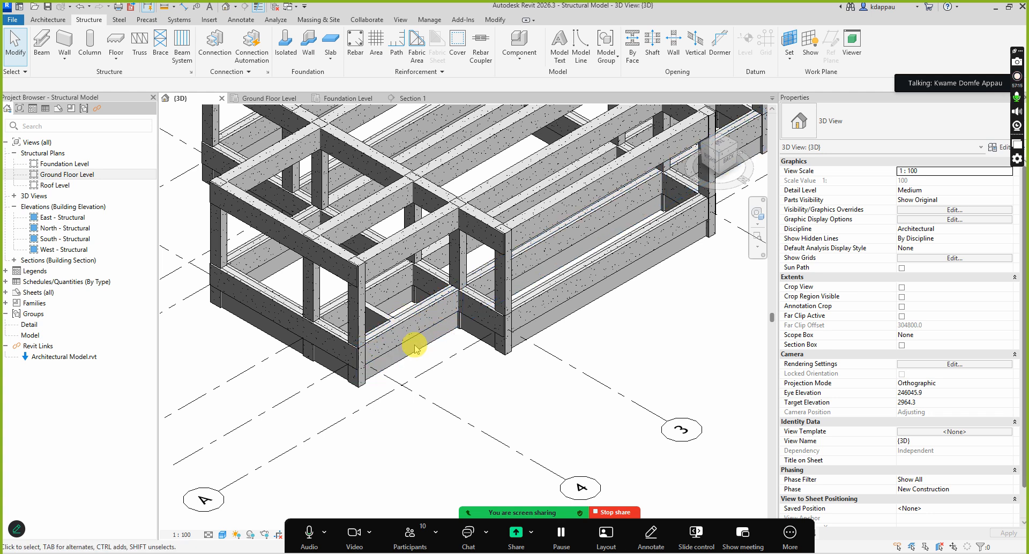
{"action": "scroll", "coordinate": [415, 347], "scroll_direction": "down", "scroll_amount": 6}
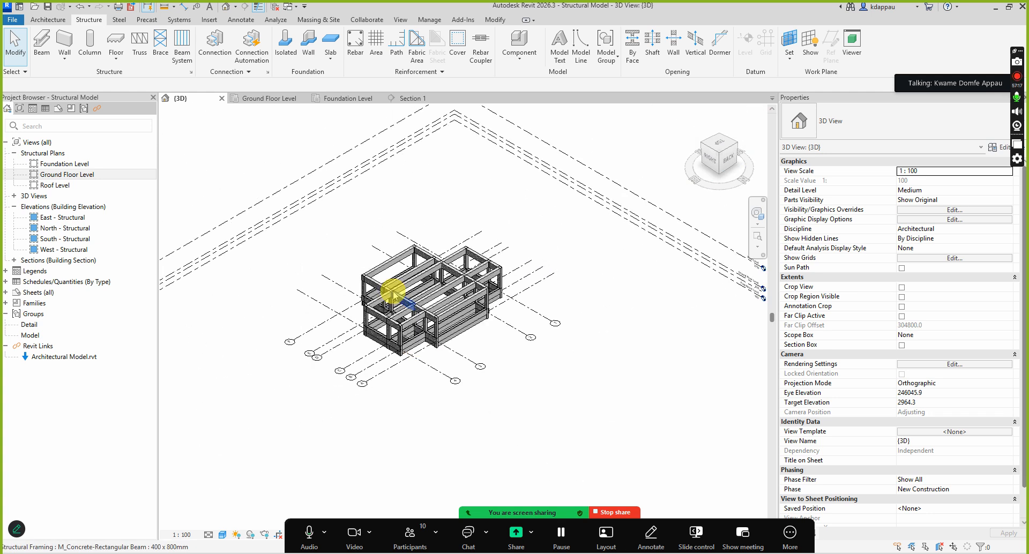
{"action": "scroll", "coordinate": [394, 294], "scroll_direction": "up", "scroll_amount": 5}
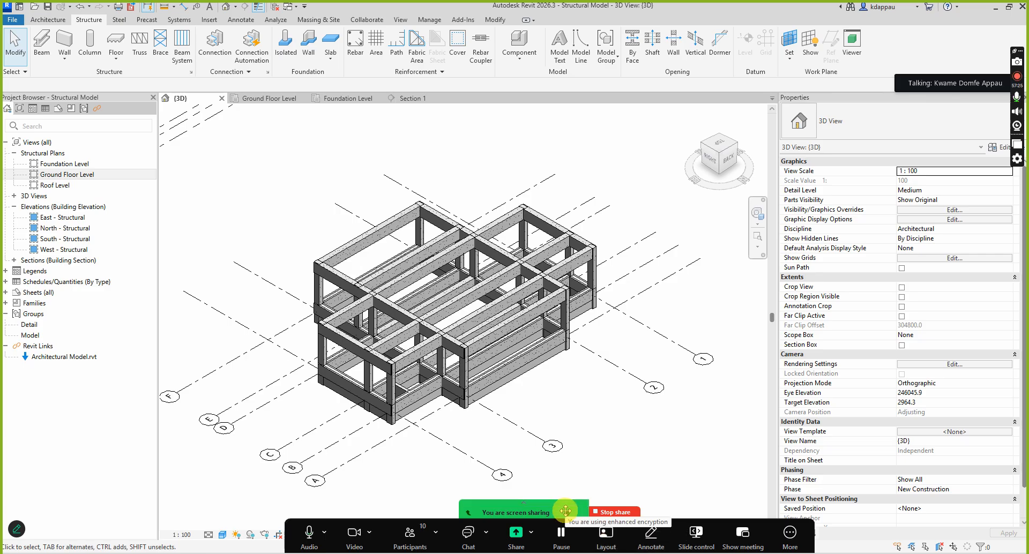
Enlarge the display with Windows Magnifier and examine the structural frame and foundation walls close up in 3D
{"action": "key", "text": "super+plus"}
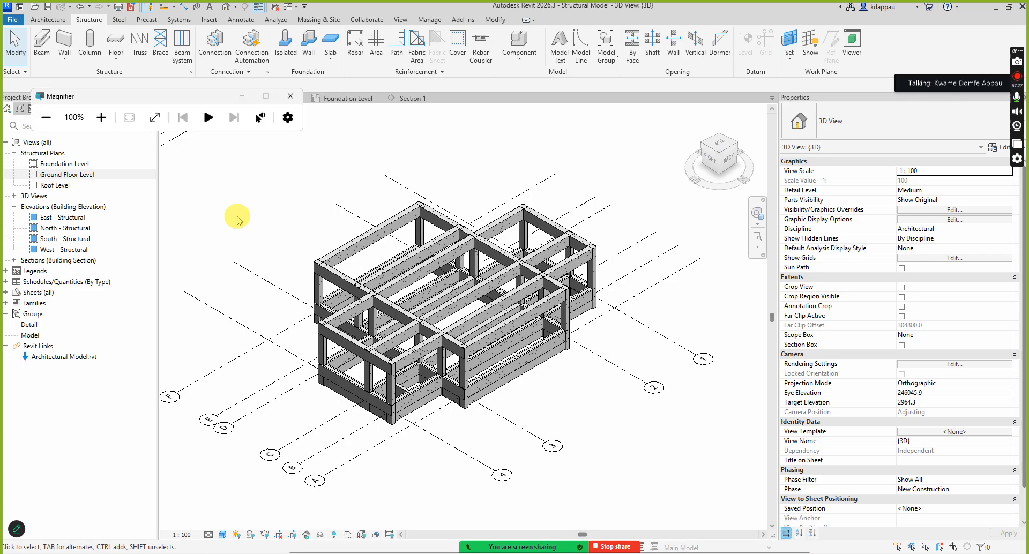
{"action": "left_click", "coordinate": [101, 116]}
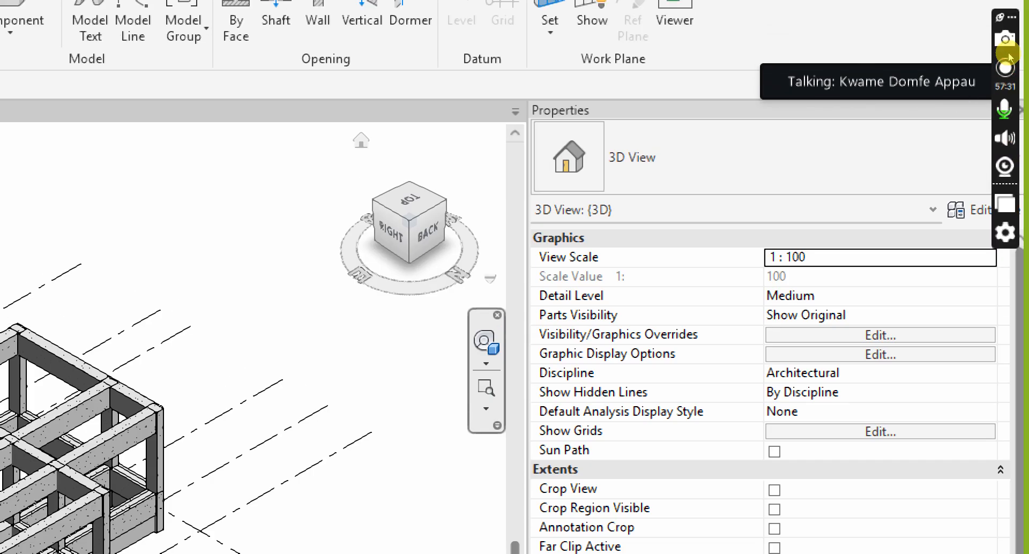
{"action": "left_click_drag", "start_coordinate": [1016, 53], "coordinate": [1023, 207]}
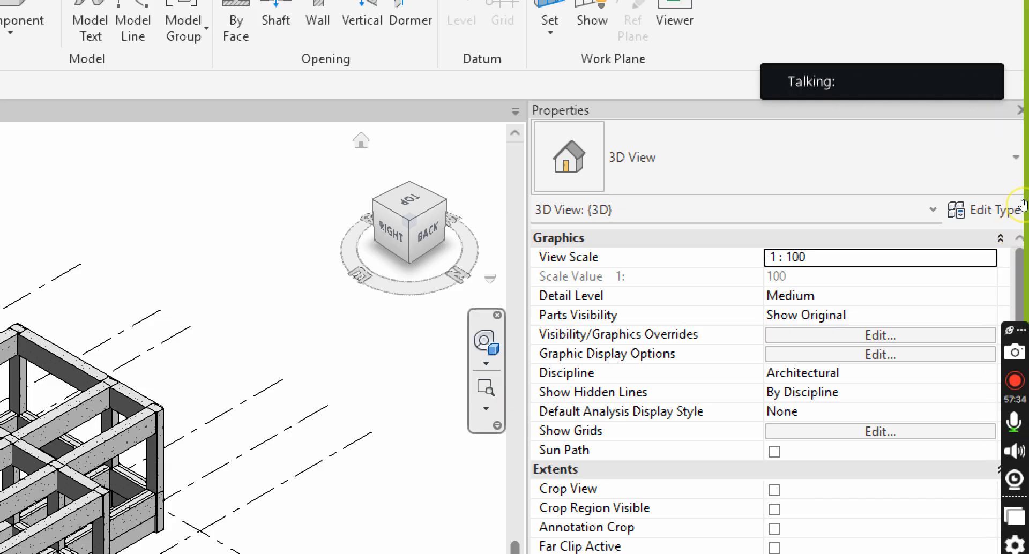
{"action": "left_click", "coordinate": [1001, 141]}
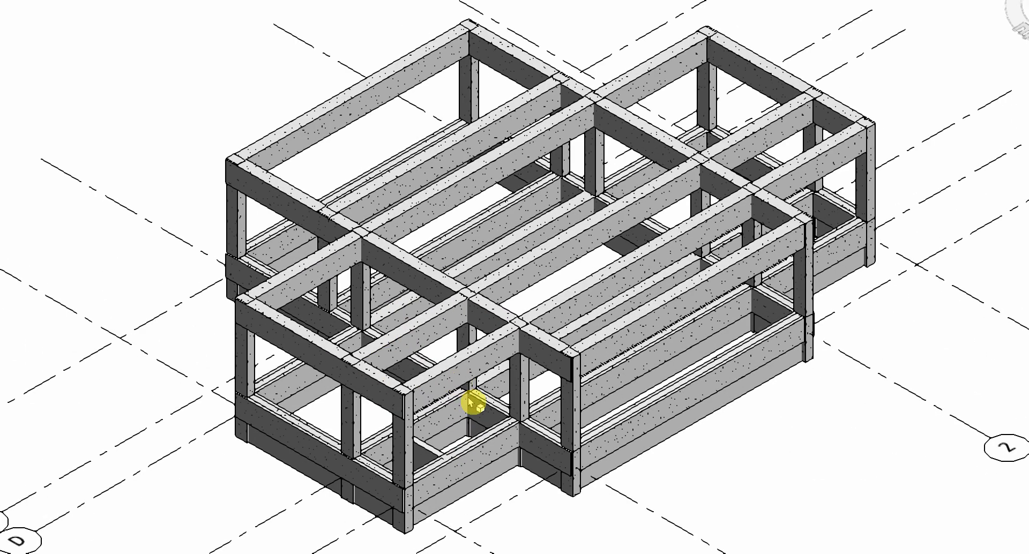
{"action": "scroll", "coordinate": [471, 403], "scroll_direction": "up", "scroll_amount": 3}
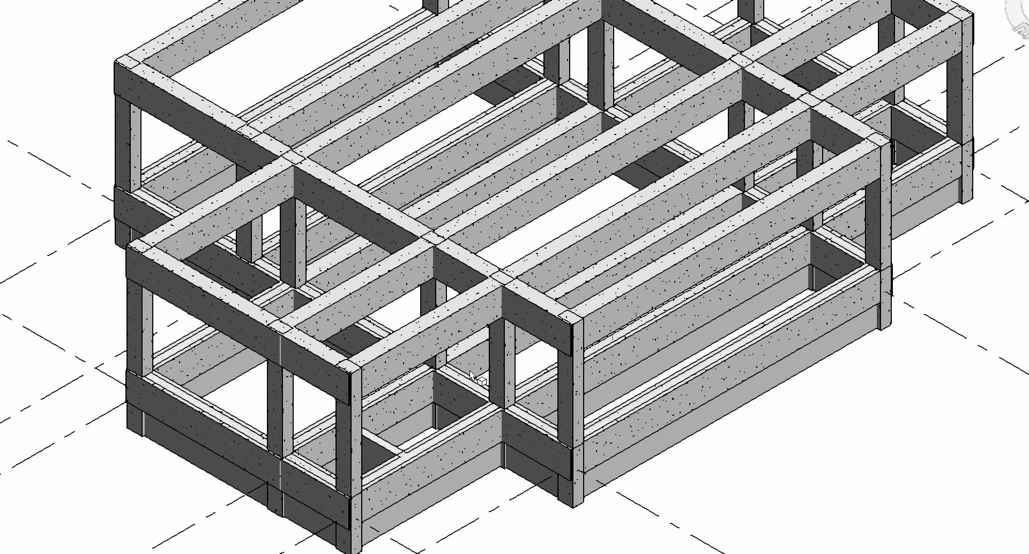
Open the type properties of the corner column at grid A-3 above Ground Floor Level and check the available column types
{"action": "left_click", "coordinate": [464, 377]}
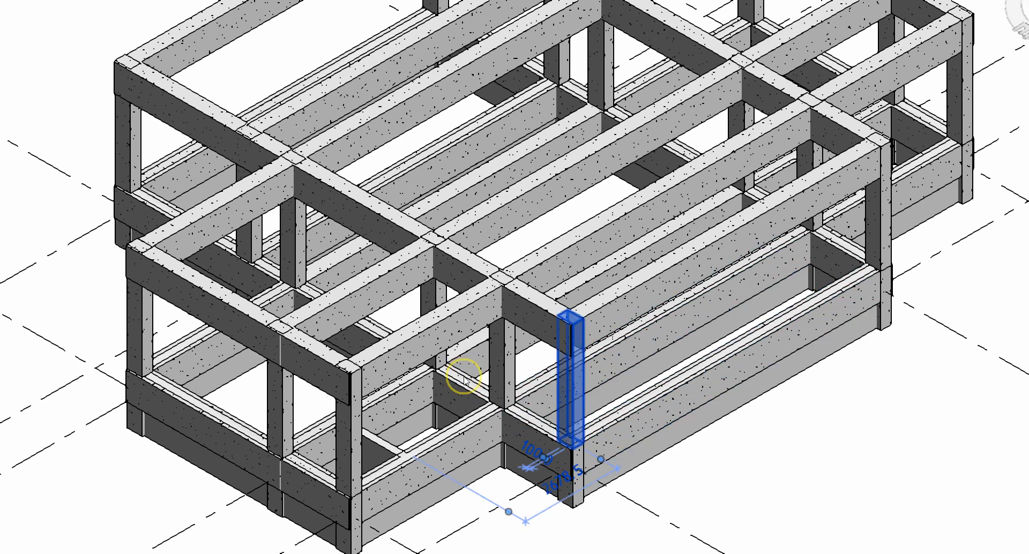
{"action": "scroll", "coordinate": [464, 377], "scroll_direction": "down", "scroll_amount": 10}
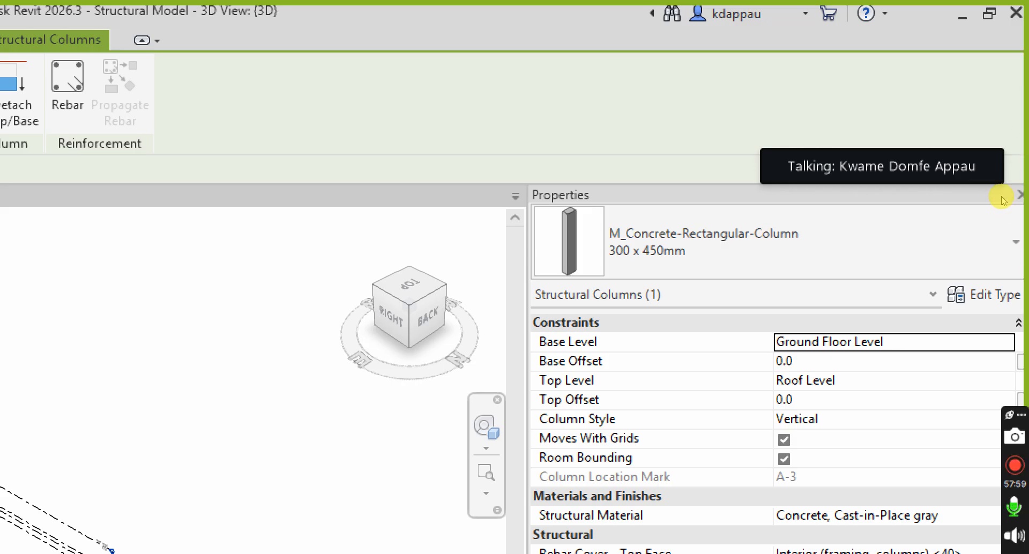
{"action": "left_click", "coordinate": [988, 295]}
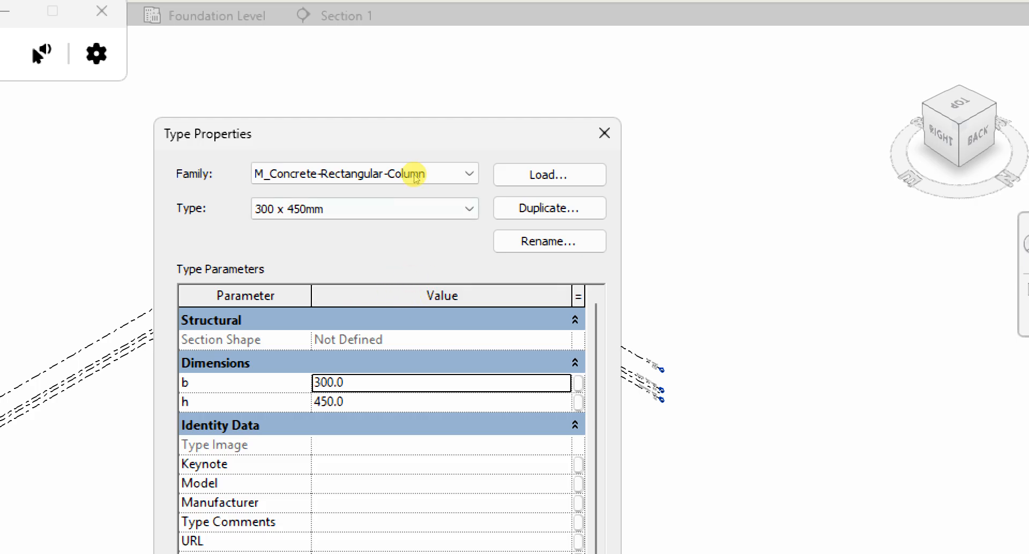
{"action": "left_click", "coordinate": [411, 203]}
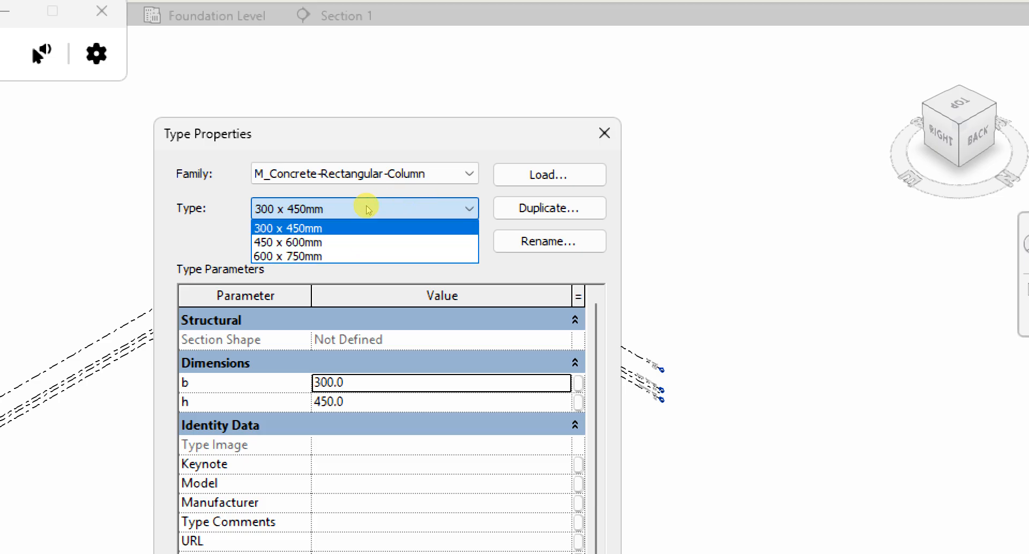
{"action": "key", "text": "Down"}
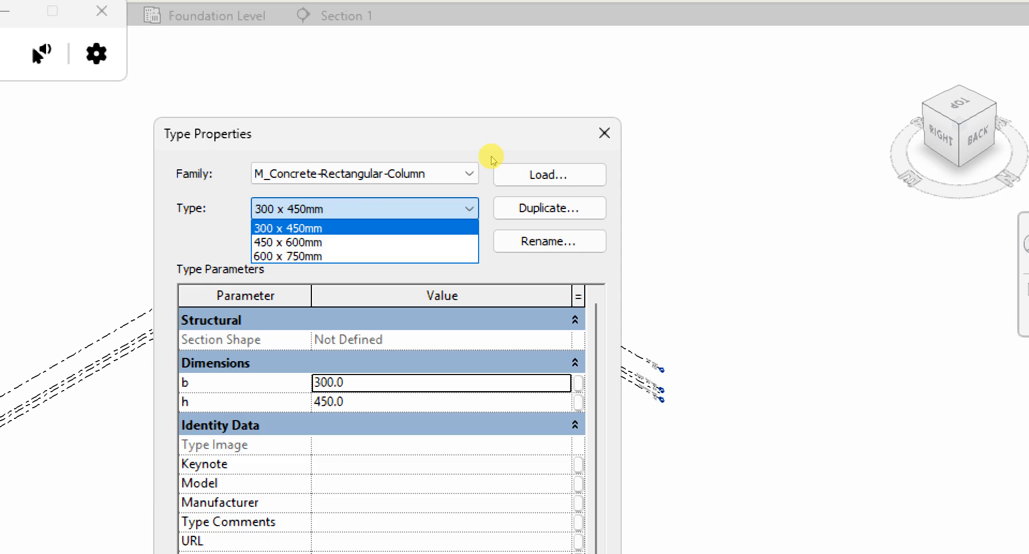
{"action": "left_click", "coordinate": [492, 158]}
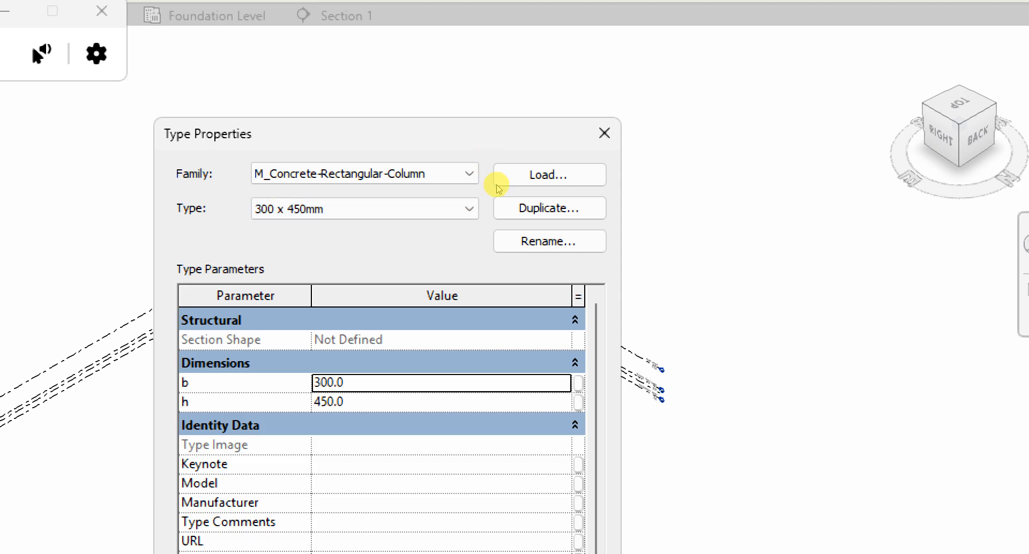
Duplicate the 300 x 450mm concrete rectangular column type under the name "150 x 150mm"
{"action": "left_click", "coordinate": [502, 201]}
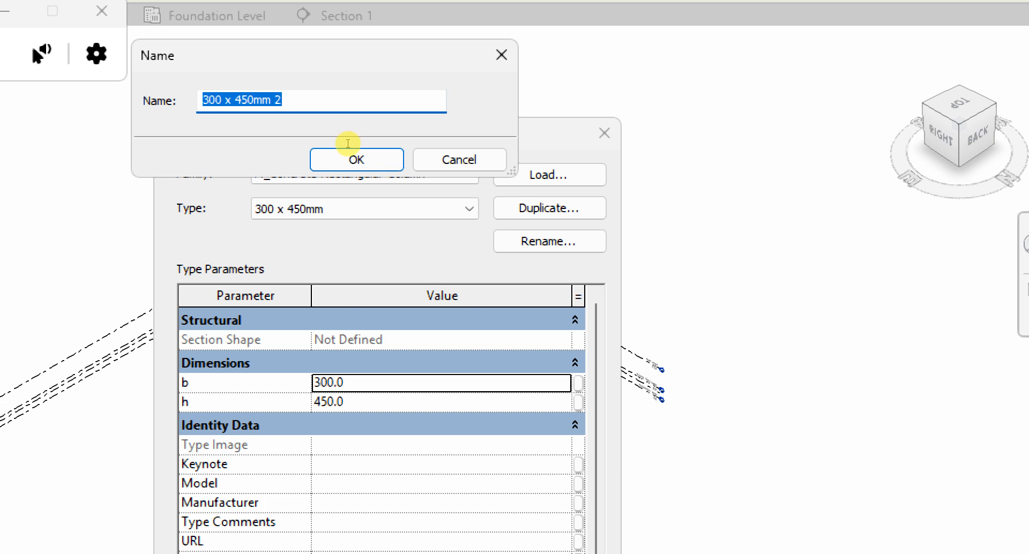
{"action": "key", "text": "Left"}
{"action": "key", "text": "Right"}
{"action": "key", "text": "Right"}
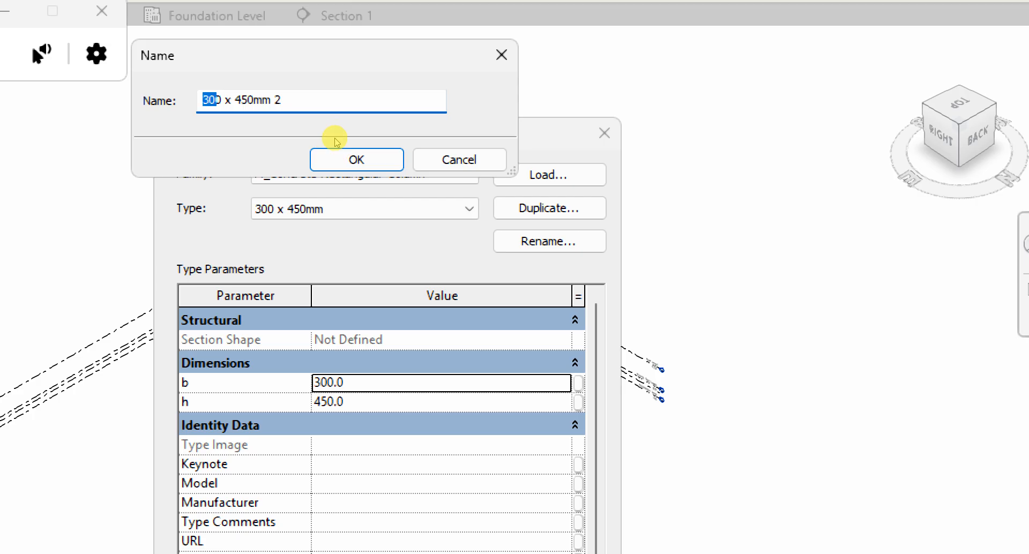
{"action": "type", "text": "15"}
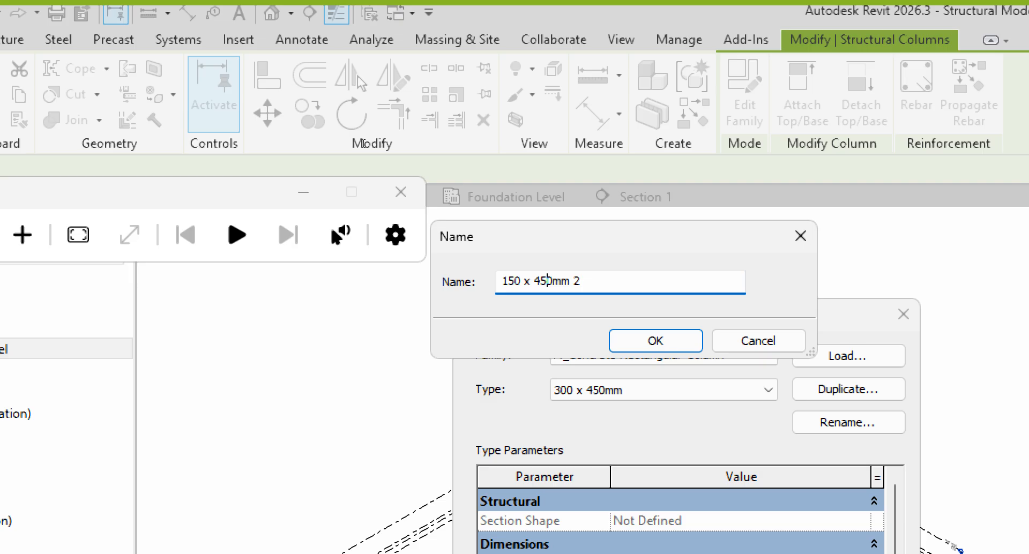
{"action": "key", "text": "BackSpace"}
{"action": "key", "text": "BackSpace"}
{"action": "type", "text": "15"}
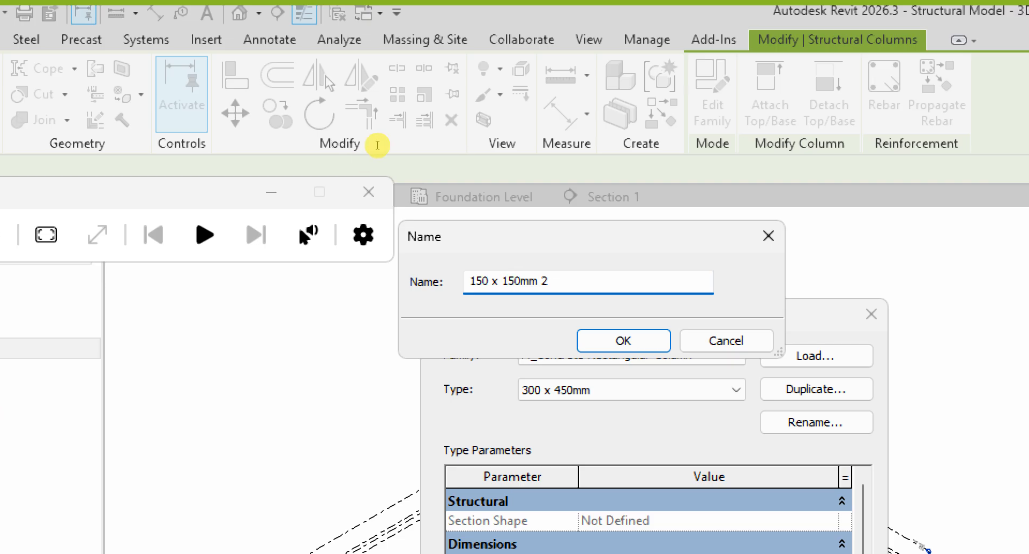
{"action": "key", "text": "End"}
{"action": "key", "text": "BackSpace"}
{"action": "key", "text": "BackSpace"}
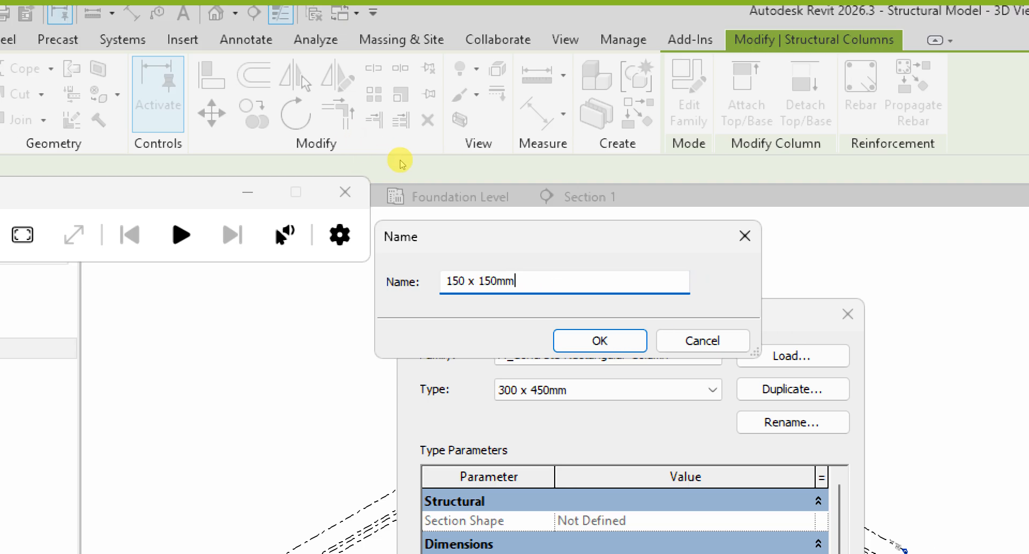
{"action": "key", "text": "Return"}
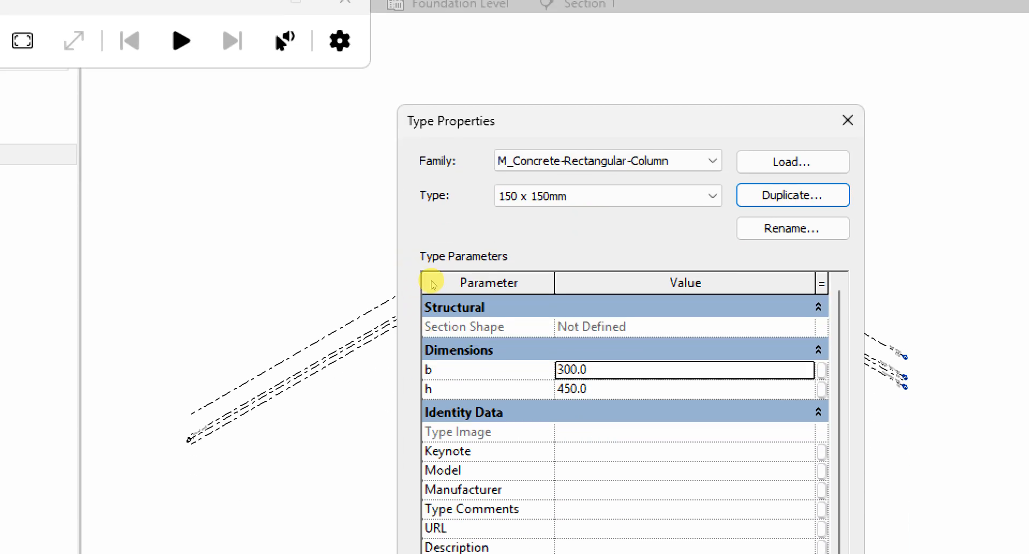
Set both section dimensions b and h of the new column type to 150 and apply it to the corner column
{"action": "left_click", "coordinate": [431, 282]}
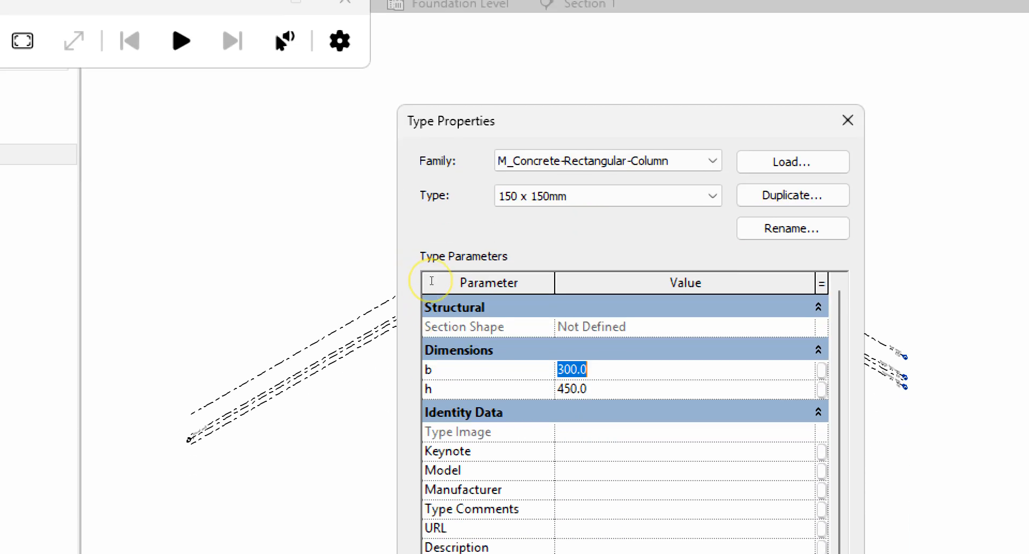
{"action": "type", "text": "150"}
{"action": "left_click", "coordinate": [471, 374]}
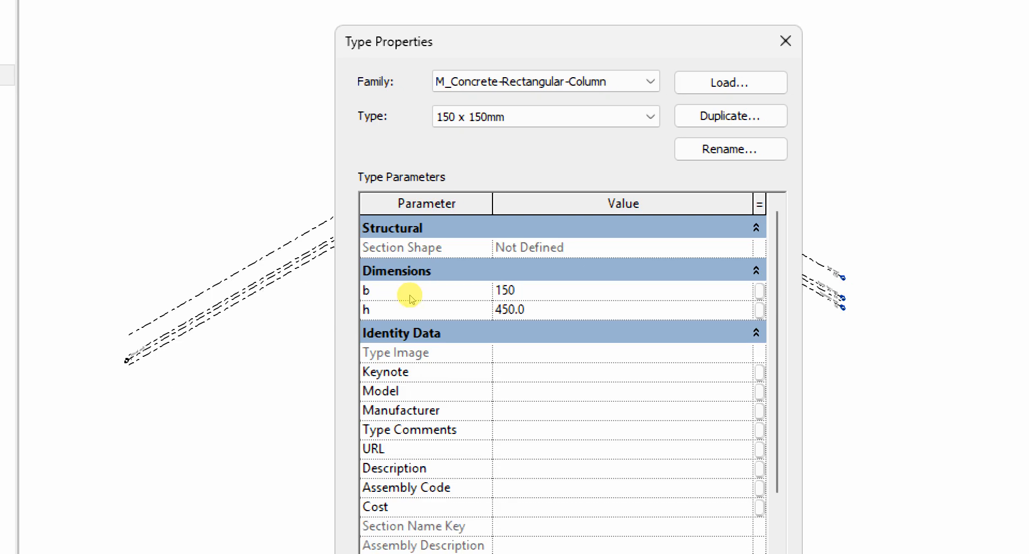
{"action": "key", "text": "Tab"}
{"action": "type", "text": "1"}
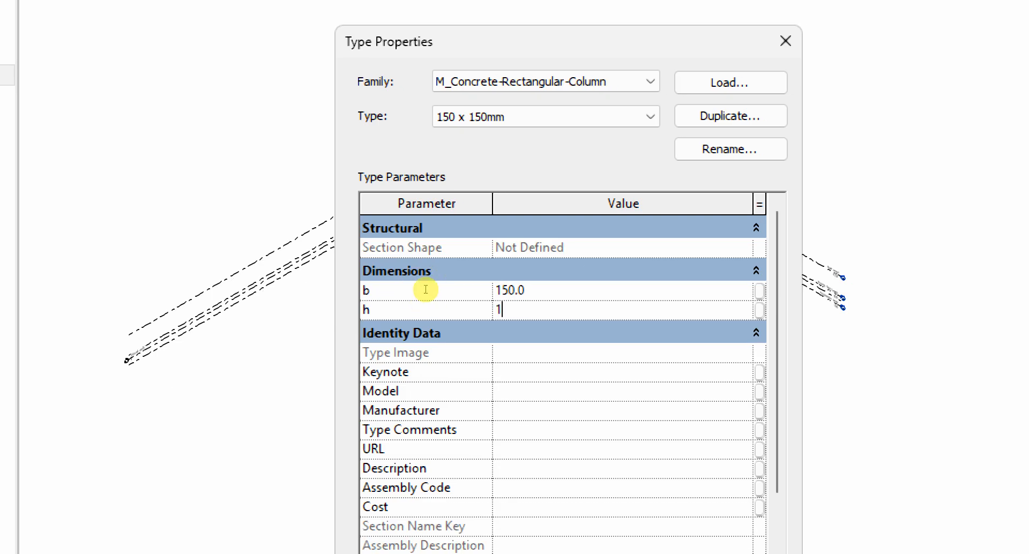
{"action": "type", "text": "50"}
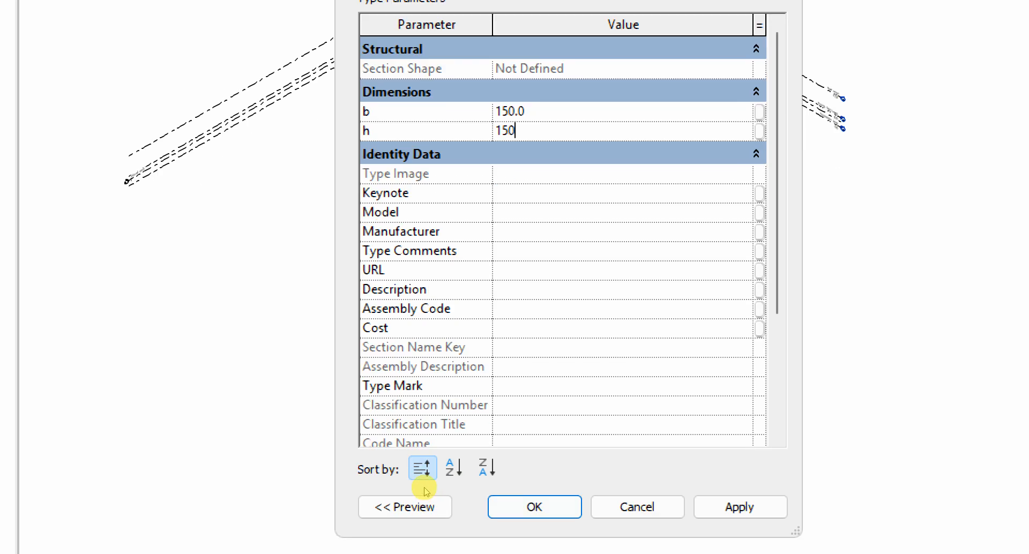
{"action": "key", "text": "Return"}
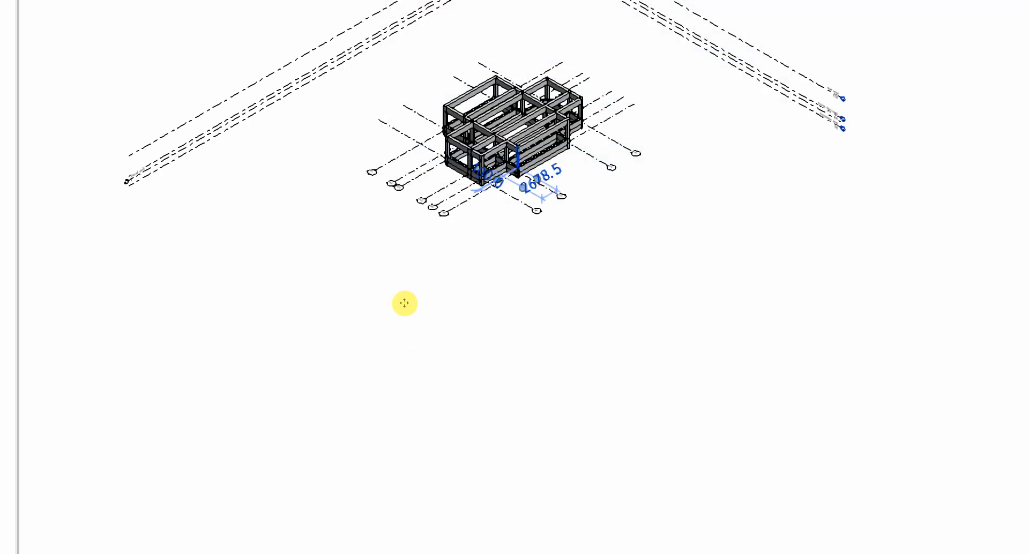
Select all remaining 300 x 450mm column instances and change their type to 150 x 150mm
{"action": "scroll", "coordinate": [405, 303], "scroll_direction": "up", "scroll_amount": 8}
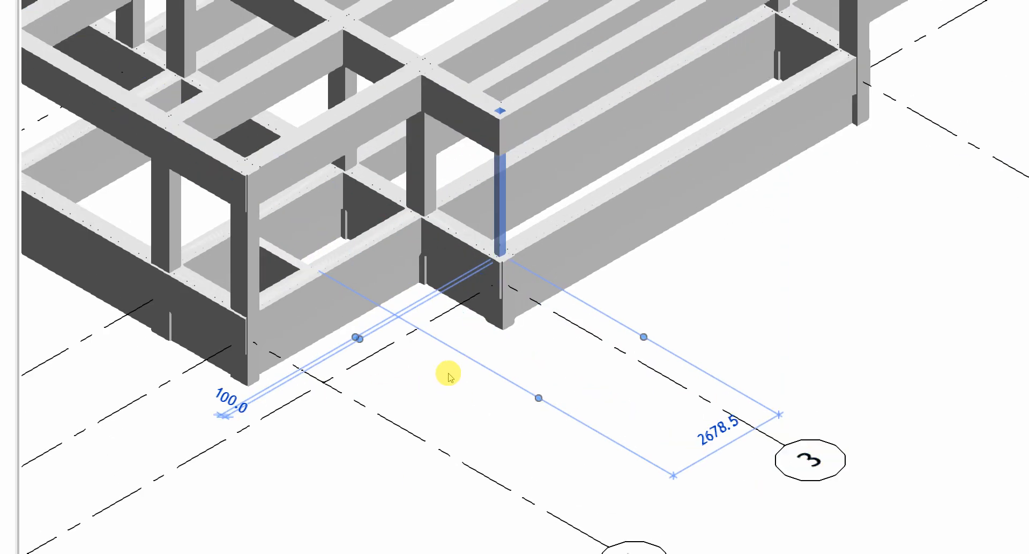
{"action": "left_click", "coordinate": [473, 373]}
{"action": "scroll", "coordinate": [477, 183], "scroll_direction": "up", "scroll_amount": 3}
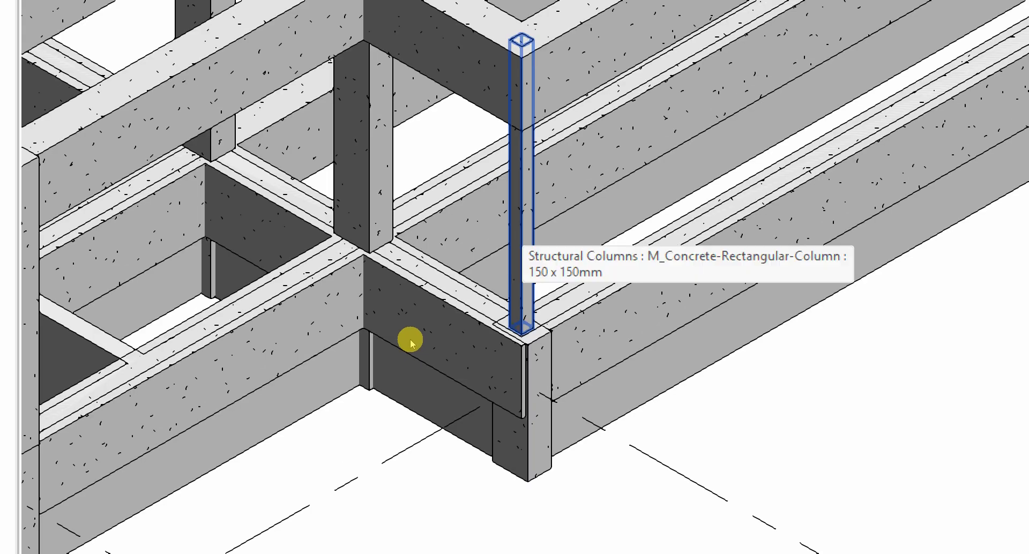
{"action": "scroll", "coordinate": [410, 339], "scroll_direction": "down", "scroll_amount": 4}
{"action": "left_click", "coordinate": [383, 324]}
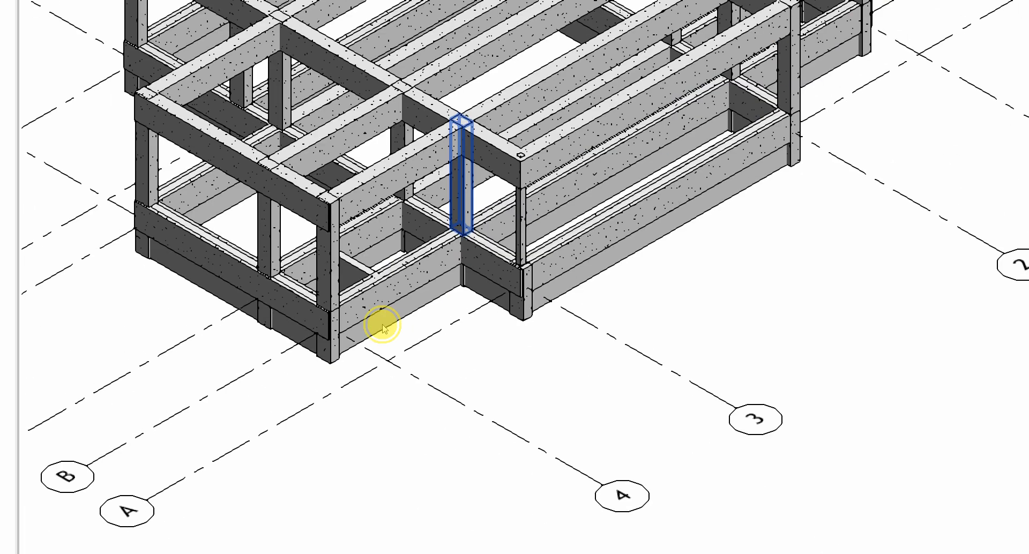
{"action": "right_click", "coordinate": [384, 327]}
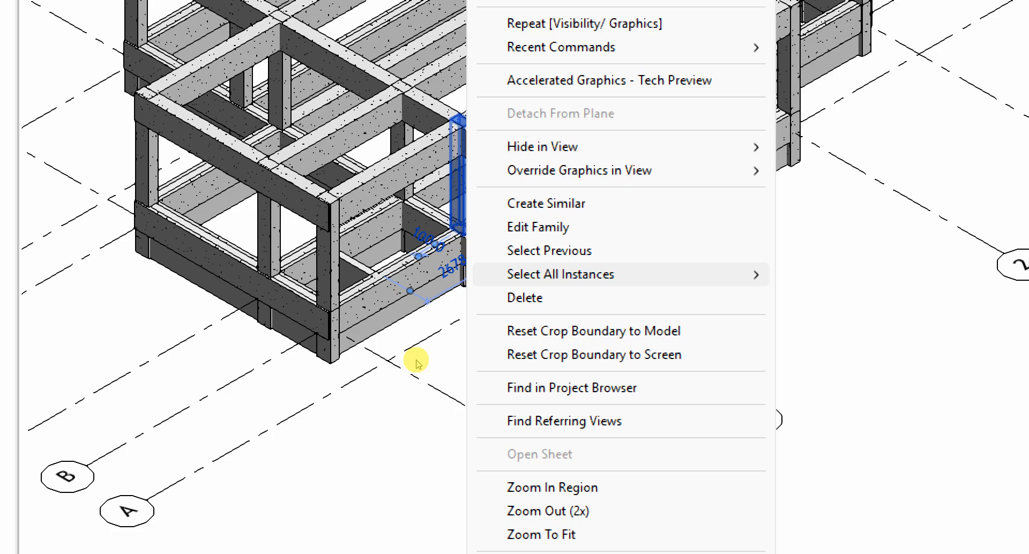
{"action": "mouse_move", "coordinate": [452, 362]}
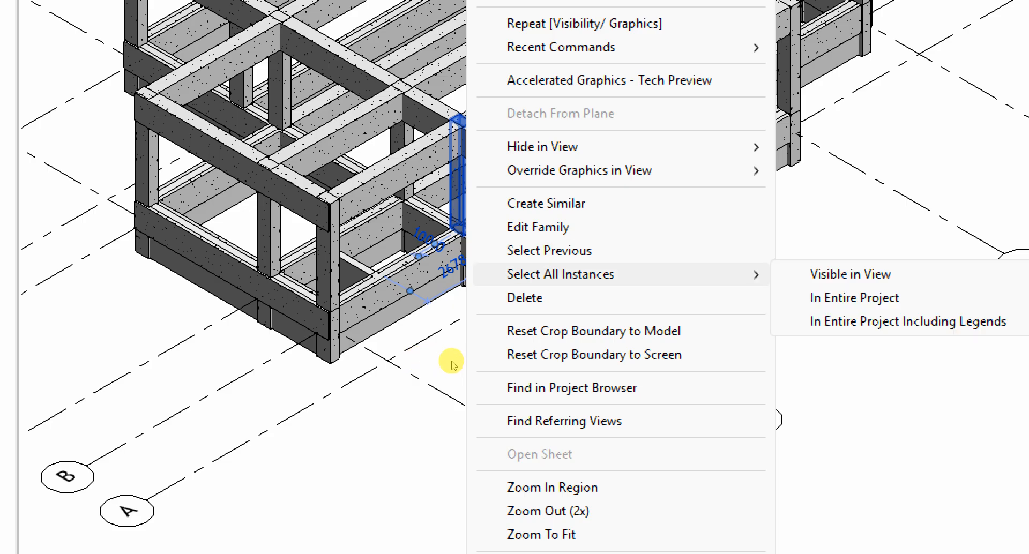
{"action": "left_click", "coordinate": [574, 374]}
{"action": "scroll", "coordinate": [423, 338], "scroll_direction": "down", "scroll_amount": 5}
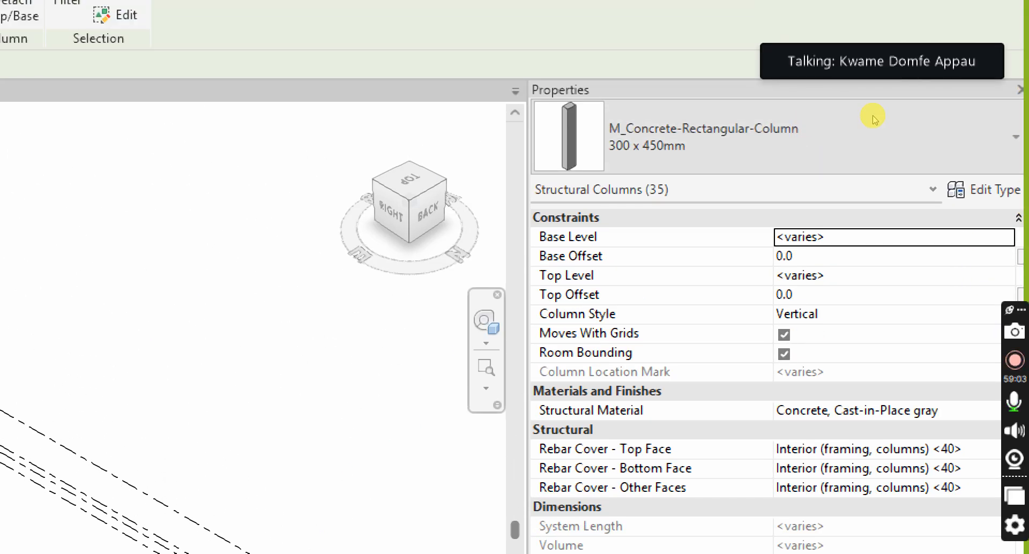
{"action": "left_click", "coordinate": [887, 60]}
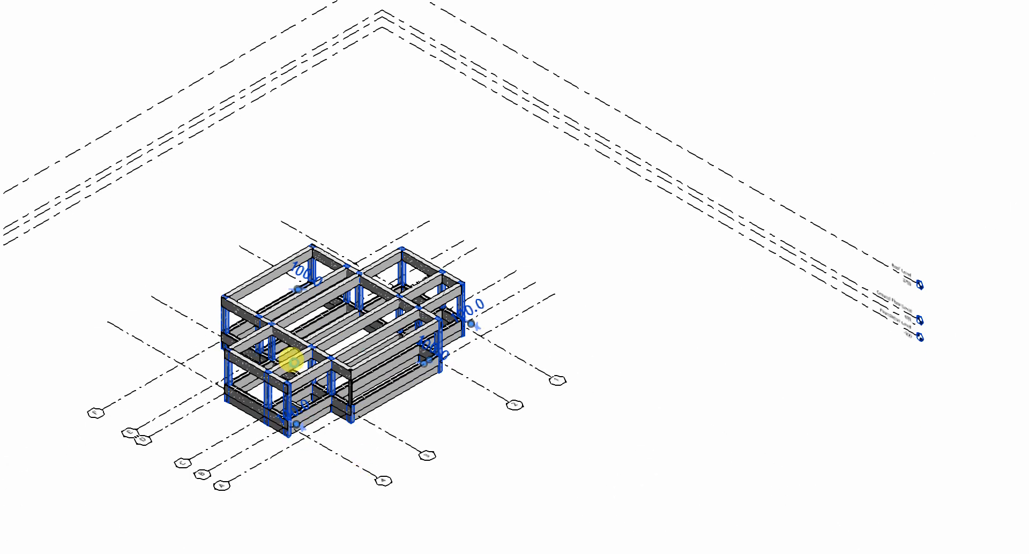
Clear the selection and examine how the resized columns meet the beams in 3D
{"action": "scroll", "coordinate": [395, 409], "scroll_direction": "up", "scroll_amount": 8}
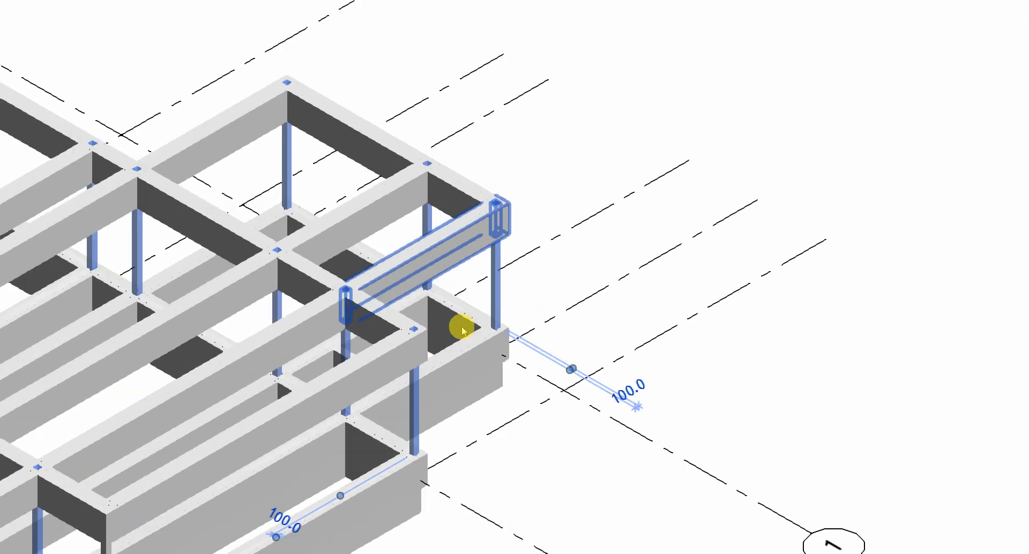
{"action": "key", "text": "Escape"}
{"action": "scroll", "coordinate": [508, 372], "scroll_direction": "down", "scroll_amount": 7}
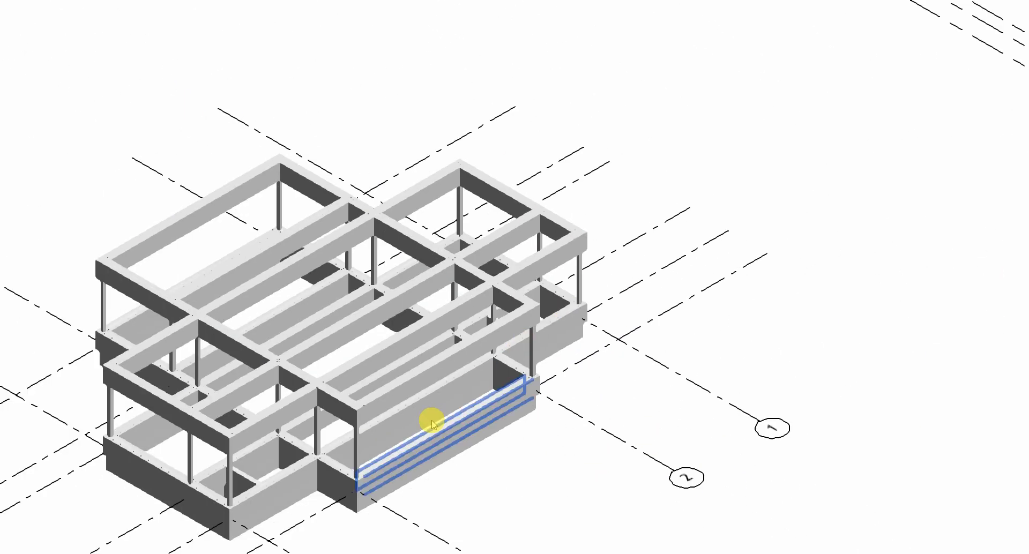
{"action": "scroll", "coordinate": [281, 486], "scroll_direction": "up", "scroll_amount": 4}
{"action": "scroll", "coordinate": [514, 379], "scroll_direction": "down", "scroll_amount": 4}
{"action": "scroll", "coordinate": [568, 387], "scroll_direction": "up", "scroll_amount": 6}
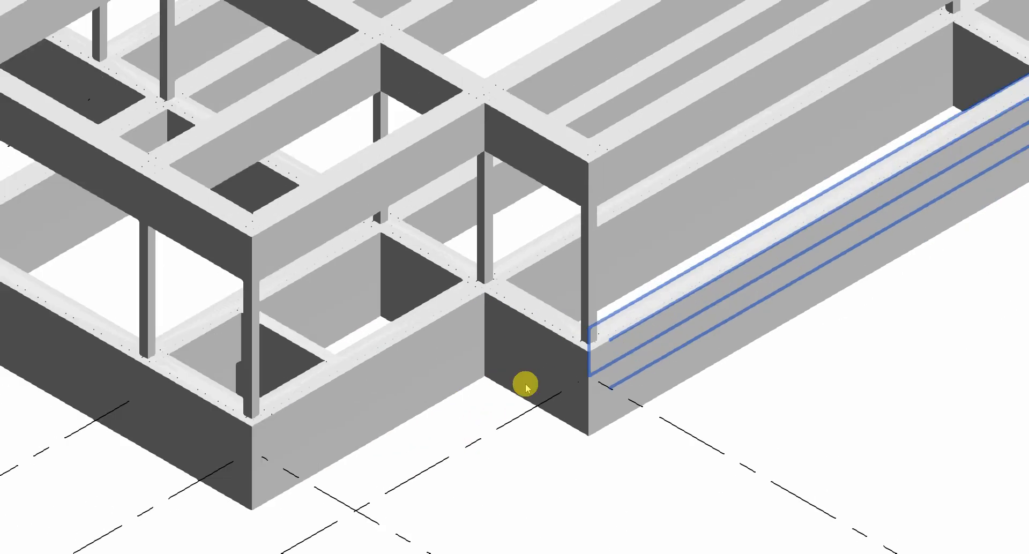
Open the type properties of the short Ground Floor Level beam beside column A-3 and start duplicating its 400 x 800mm type
{"action": "left_click", "coordinate": [479, 370]}
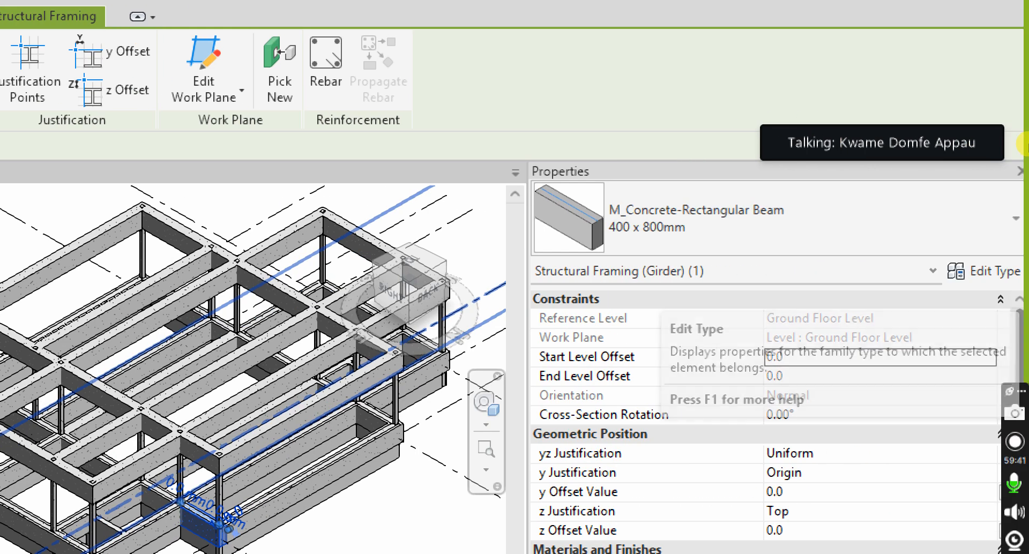
{"action": "left_click", "coordinate": [984, 271]}
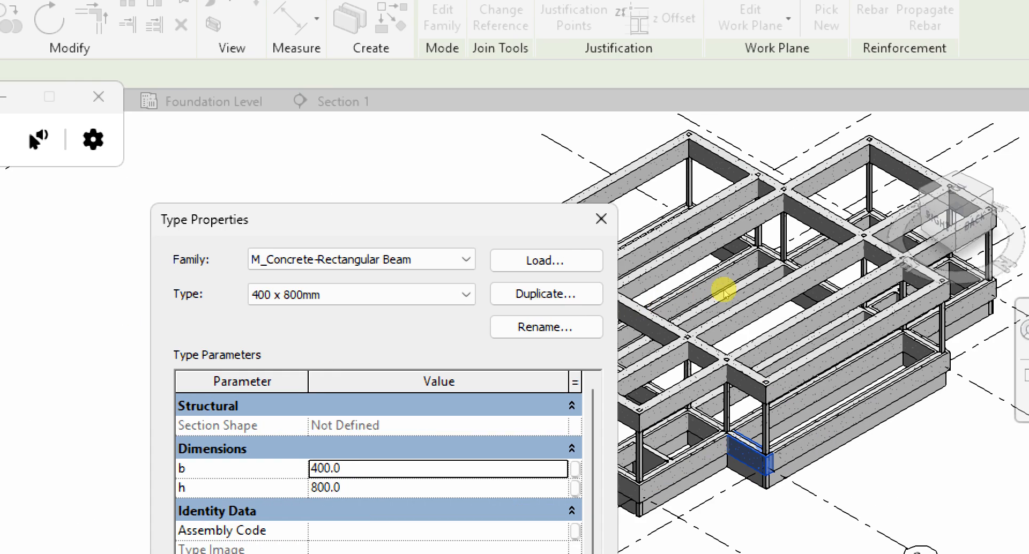
{"action": "left_click", "coordinate": [1000, 365]}
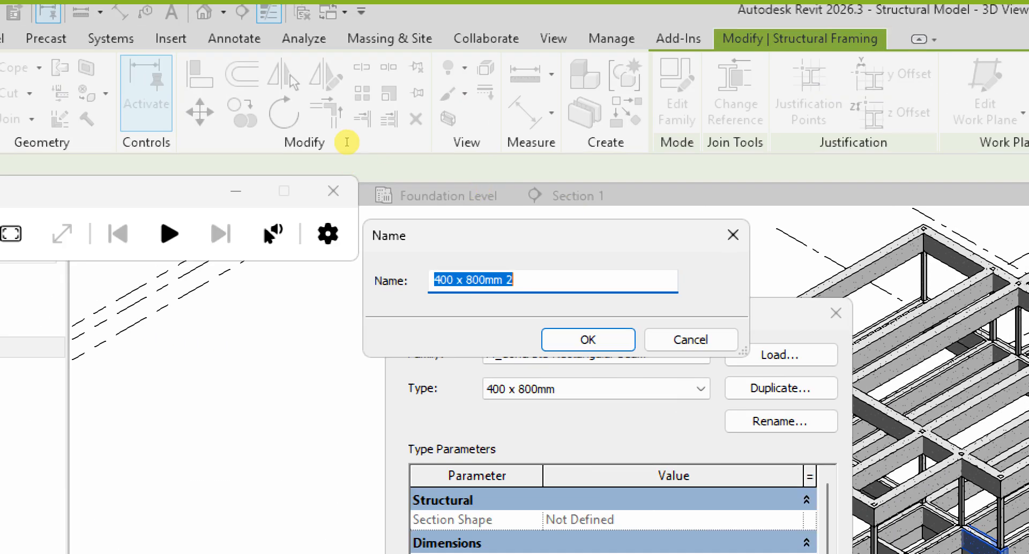
Name the duplicated concrete beam type 150 x 150mm and create it
{"action": "left_click", "coordinate": [448, 279]}
{"action": "key", "text": "BackSpace"}
{"action": "key", "text": "BackSpace"}
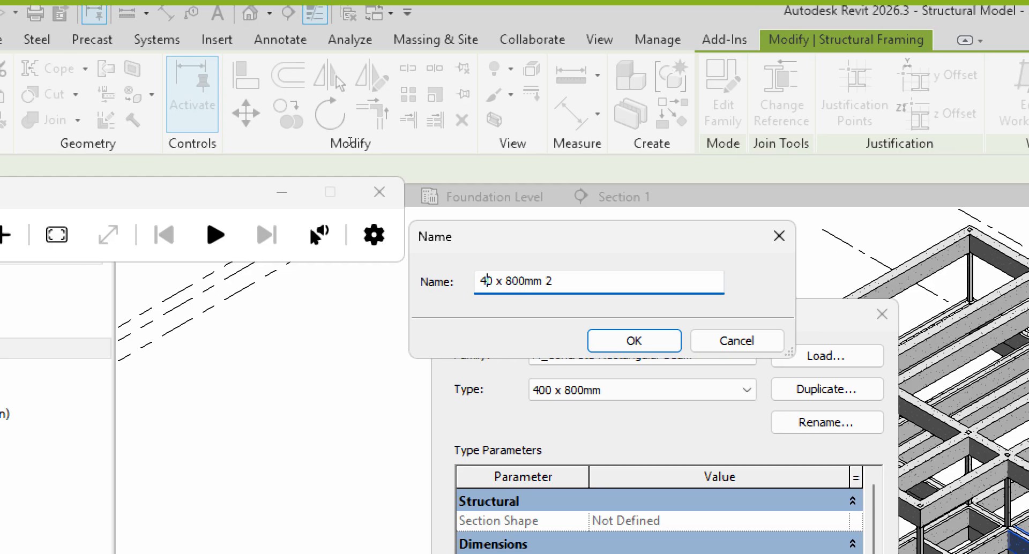
{"action": "type", "text": "15"}
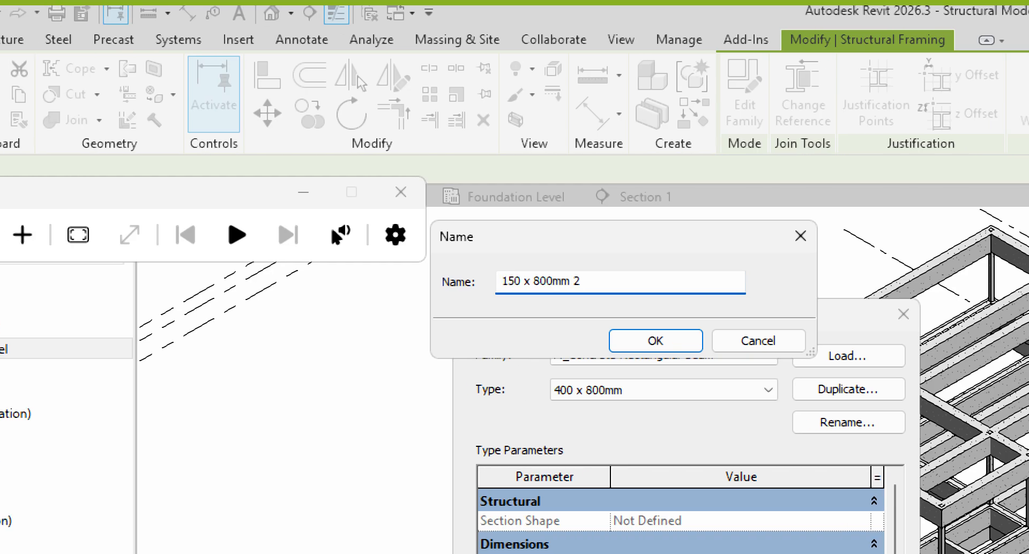
{"action": "key", "text": "End"}
{"action": "key", "text": "BackSpace"}
{"action": "key", "text": "BackSpace"}
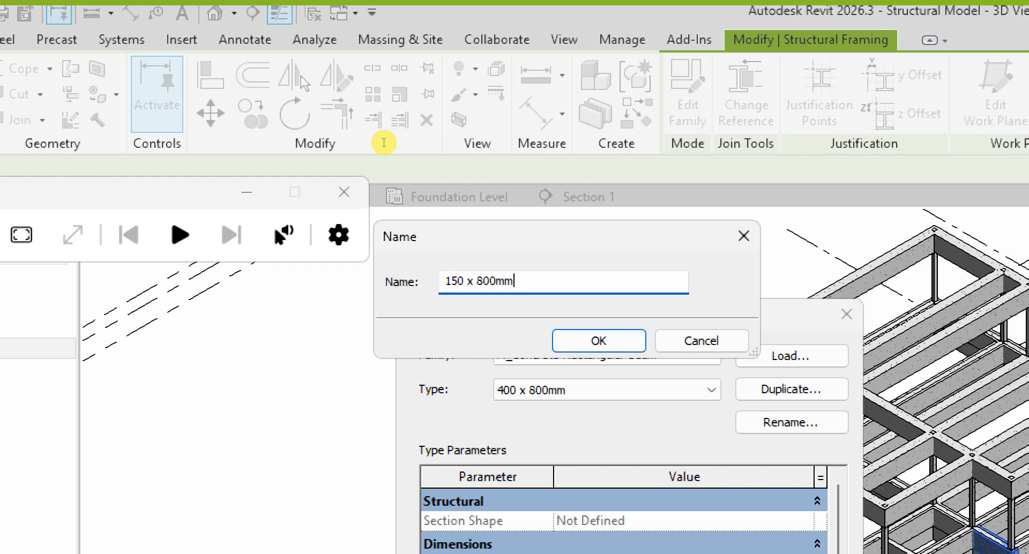
{"action": "key", "text": "Left"}
{"action": "key", "text": "Left"}
{"action": "key", "text": "Left"}
{"action": "key", "text": "Left"}
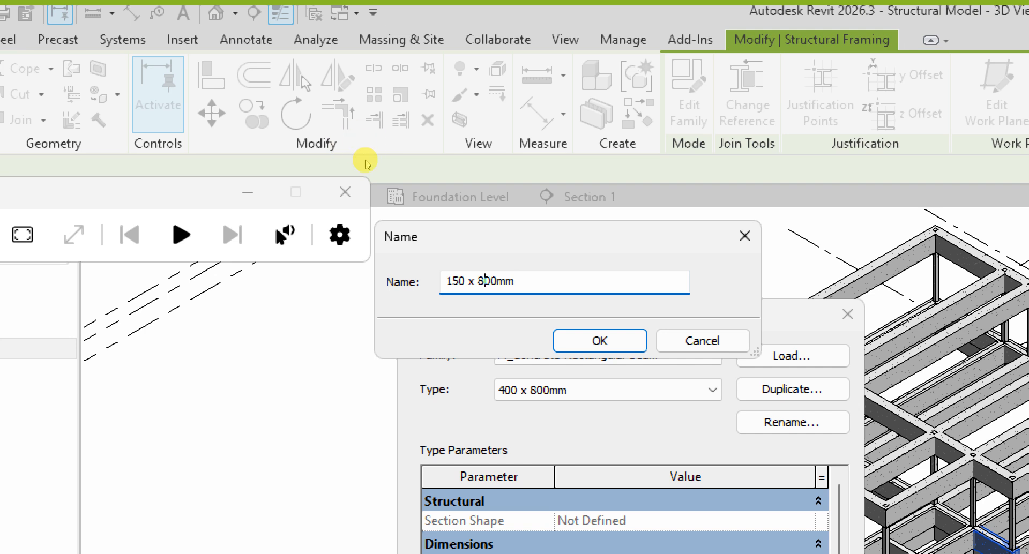
{"action": "key", "text": "Delete"}
{"action": "key", "text": "BackSpace"}
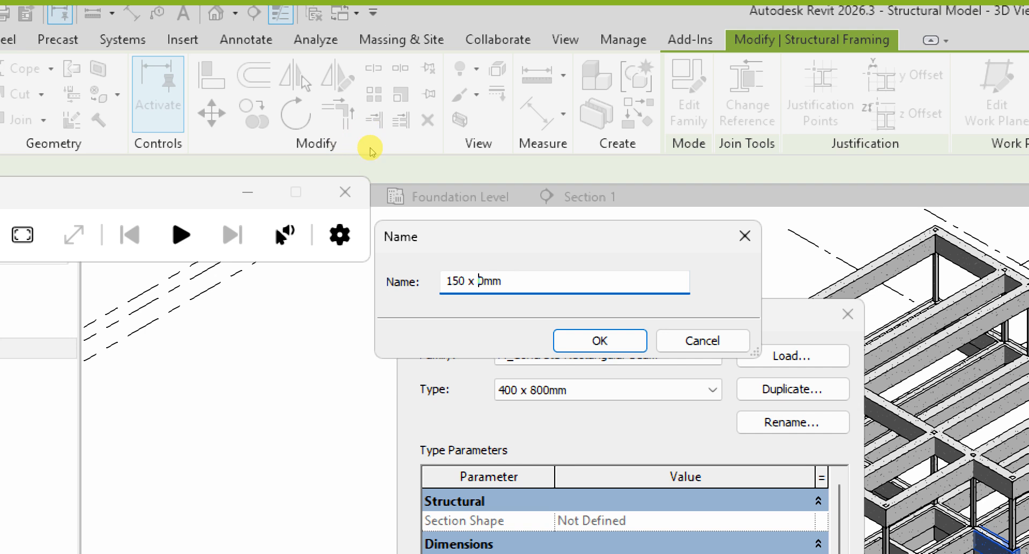
{"action": "type", "text": "15"}
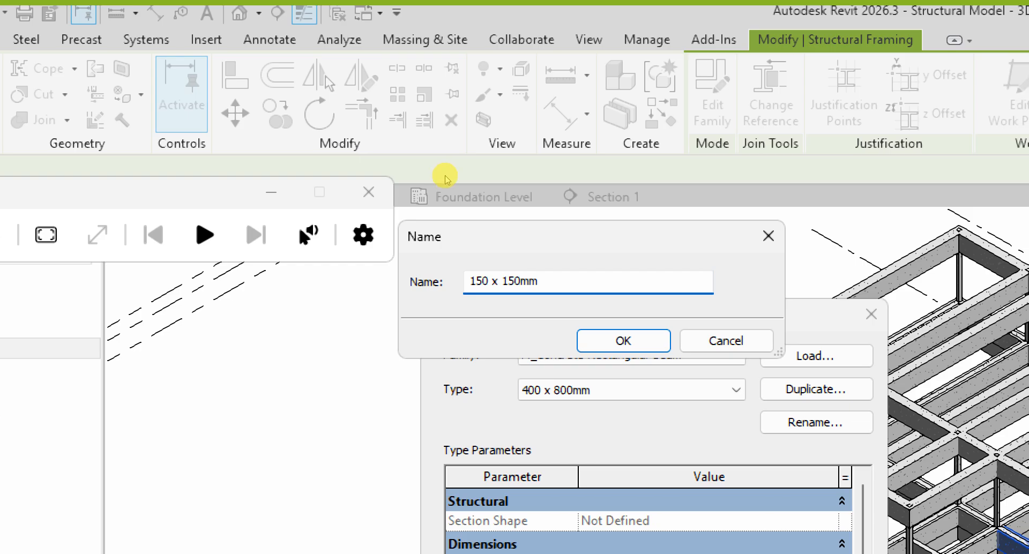
{"action": "key", "text": "Return"}
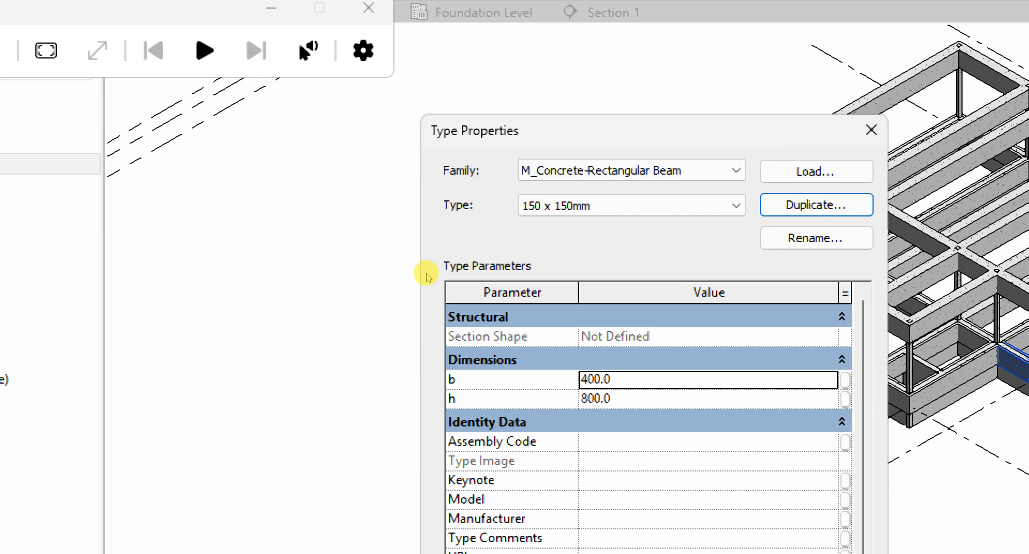
Set both section dimensions b and h of the new beam type to 150 and apply it to the selected beam
{"action": "left_click", "coordinate": [596, 379]}
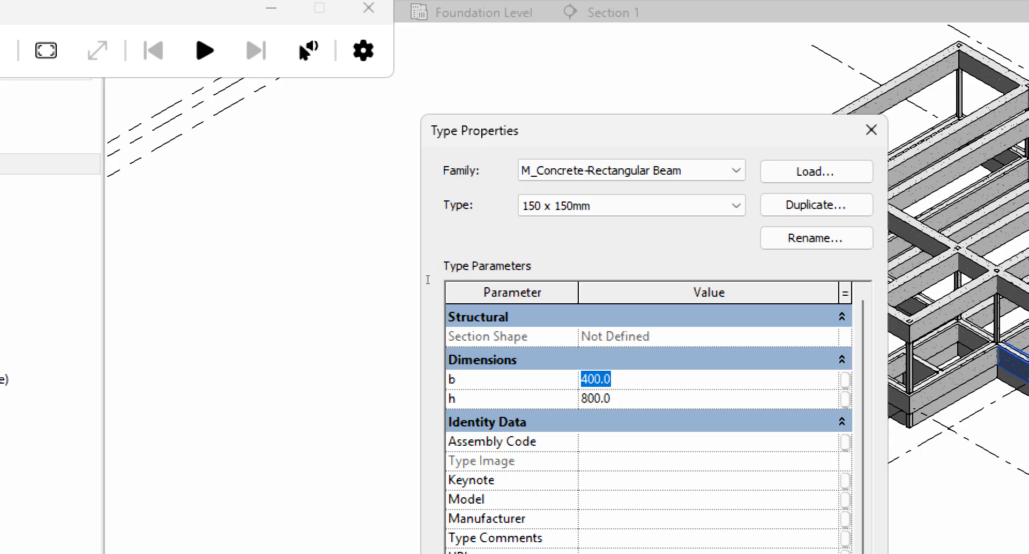
{"action": "type", "text": "150"}
{"action": "key", "text": "Tab"}
{"action": "type", "text": "150"}
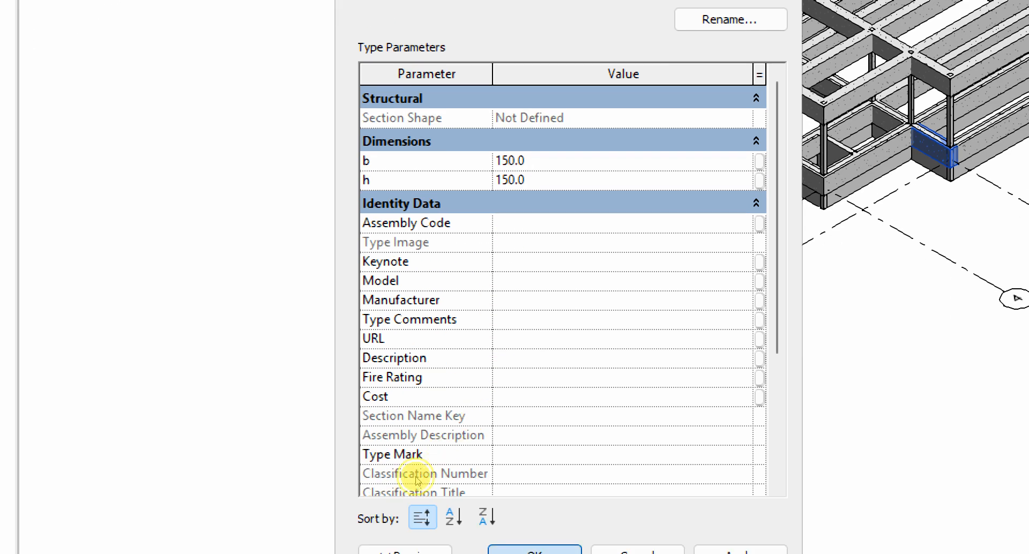
{"action": "key", "text": "Return"}
Select all remaining 400 x 800mm beam instances in the entire project and change their type to 150 x 150mm
{"action": "scroll", "coordinate": [516, 290], "scroll_direction": "up", "scroll_amount": 5}
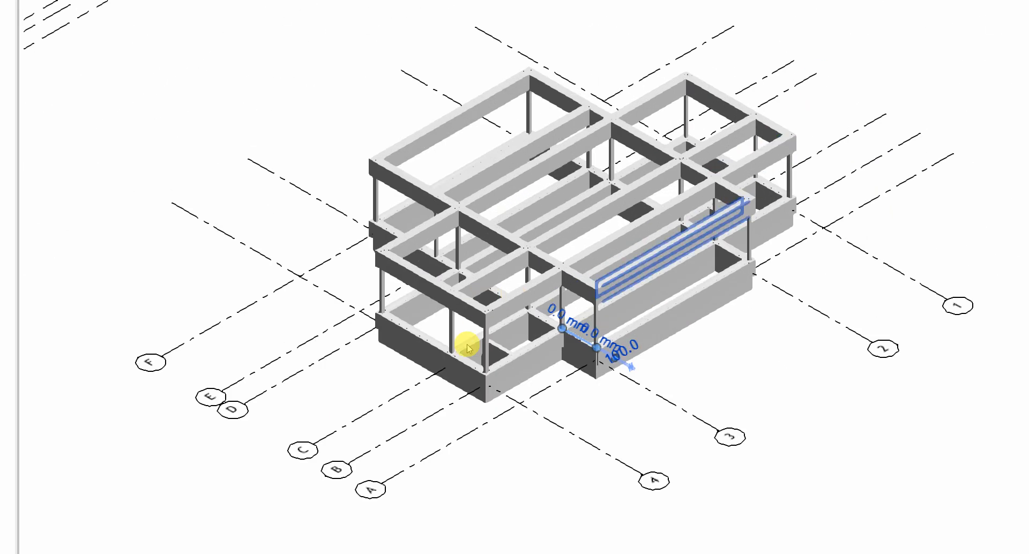
{"action": "left_click", "coordinate": [499, 357]}
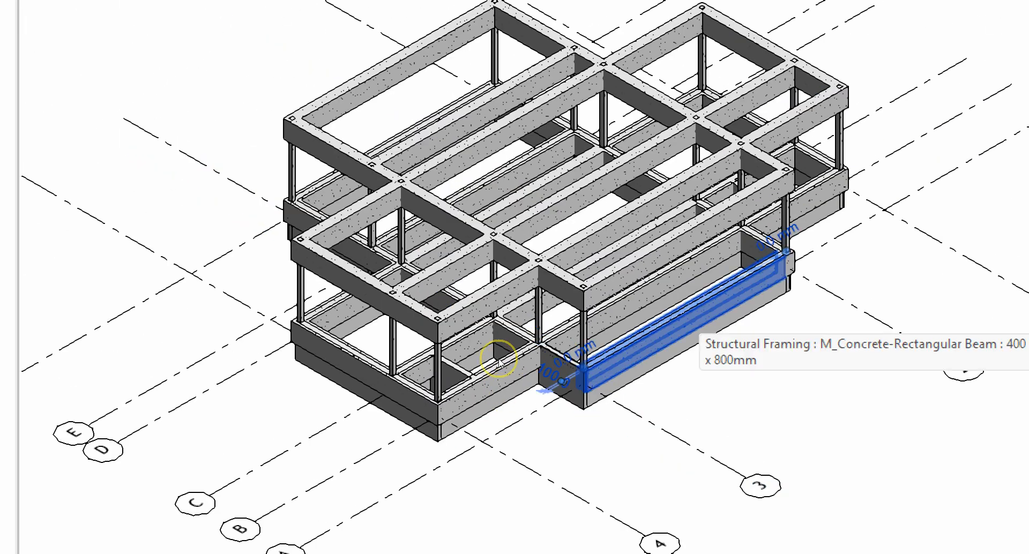
{"action": "right_click", "coordinate": [499, 356]}
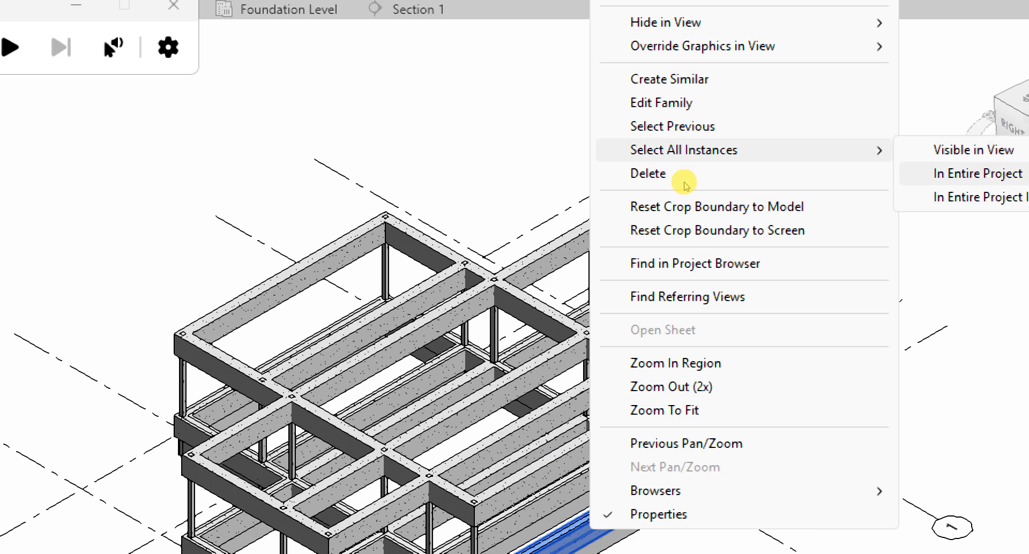
{"action": "left_click", "coordinate": [684, 182]}
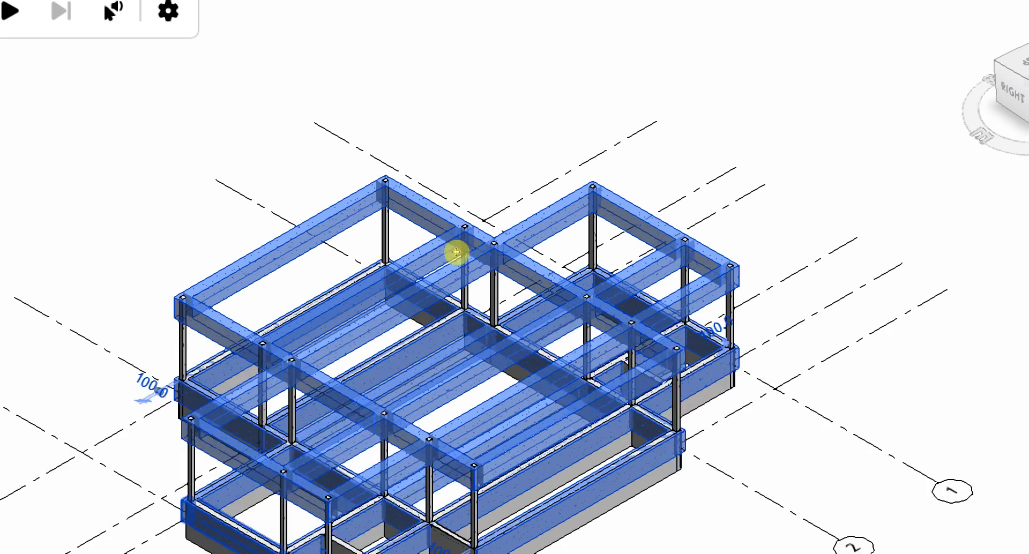
{"action": "scroll", "coordinate": [456, 252], "scroll_direction": "down", "scroll_amount": 1}
{"action": "middle_click_drag", "start_coordinate": [416, 322], "coordinate": [482, 353]}
{"action": "scroll", "coordinate": [482, 353], "scroll_direction": "down", "scroll_amount": 2}
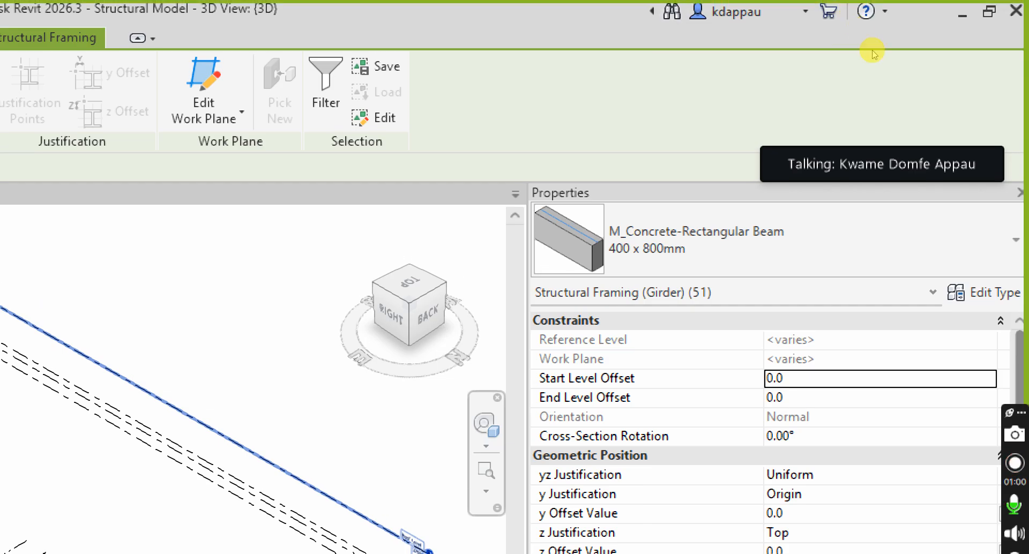
{"action": "left_click", "coordinate": [853, 127]}
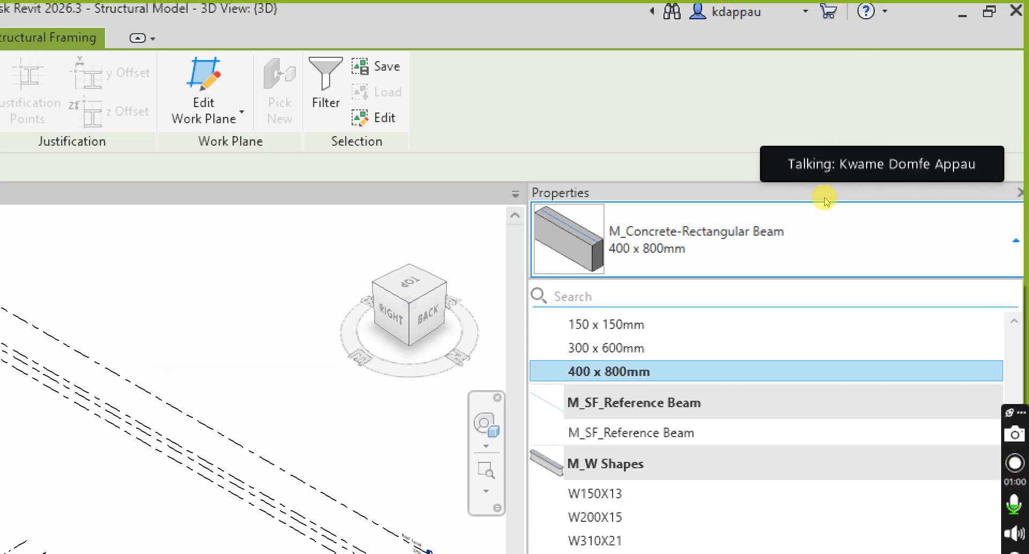
{"action": "left_click", "coordinate": [816, 166]}
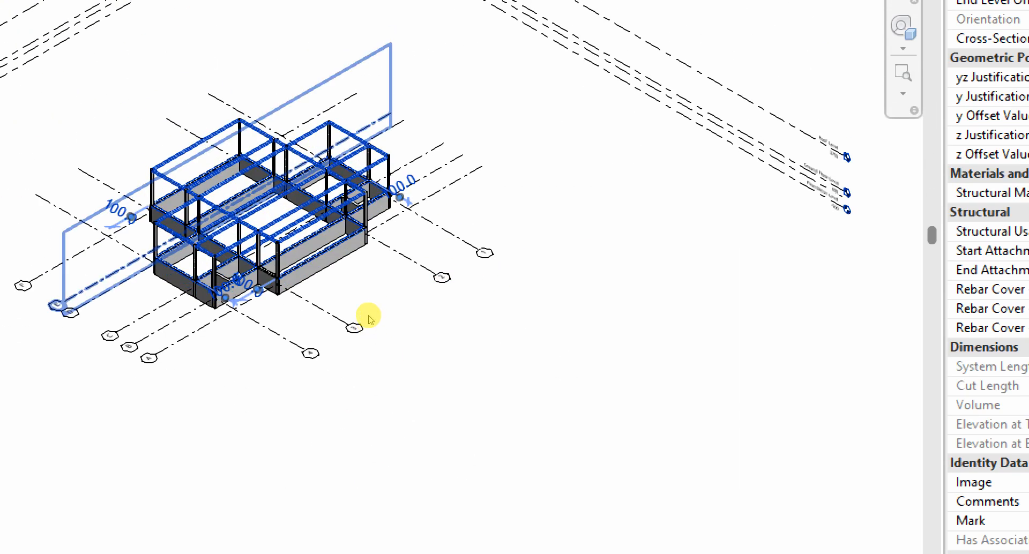
Clear the selection and examine the resized beams and their junctions with the columns in 3D
{"action": "scroll", "coordinate": [354, 237], "scroll_direction": "up", "scroll_amount": 1}
{"action": "left_click", "coordinate": [353, 237]}
{"action": "scroll", "coordinate": [354, 237], "scroll_direction": "up", "scroll_amount": 1}
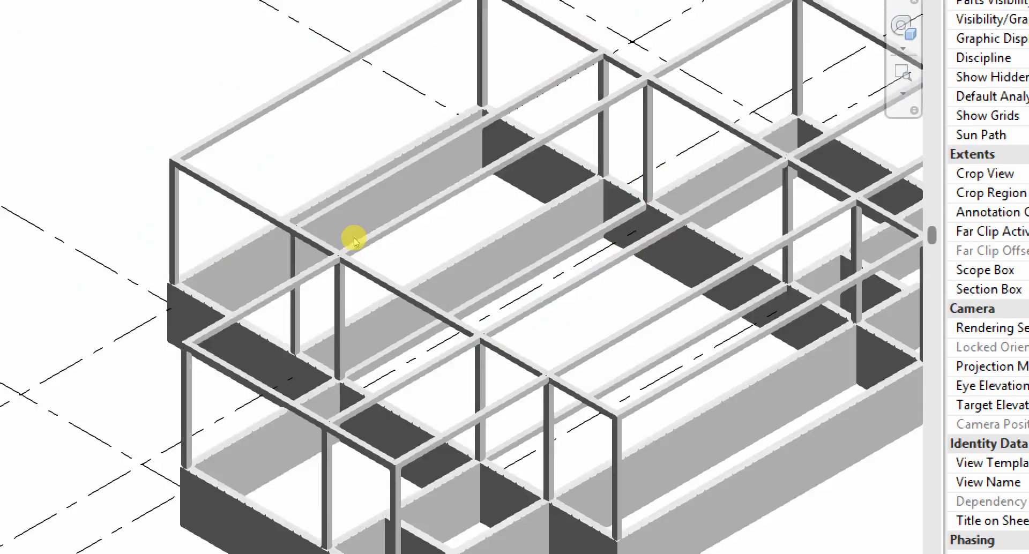
{"action": "scroll", "coordinate": [539, 344], "scroll_direction": "down", "scroll_amount": 3}
{"action": "scroll", "coordinate": [706, 252], "scroll_direction": "up", "scroll_amount": 5}
{"action": "scroll", "coordinate": [586, 310], "scroll_direction": "down", "scroll_amount": 4}
{"action": "scroll", "coordinate": [396, 335], "scroll_direction": "up", "scroll_amount": 2}
{"action": "scroll", "coordinate": [544, 295], "scroll_direction": "down", "scroll_amount": 5}
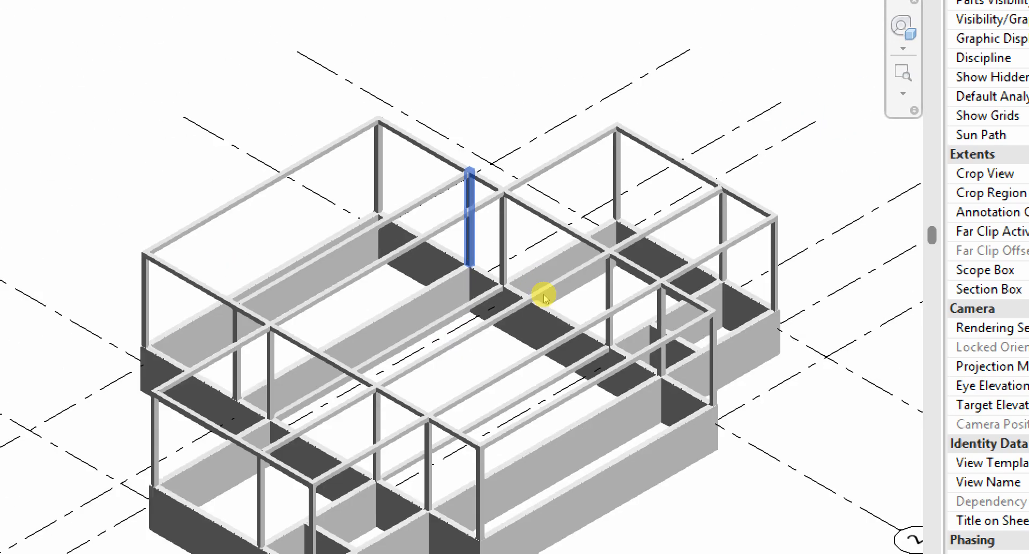
{"action": "scroll", "coordinate": [506, 375], "scroll_direction": "up", "scroll_amount": 4}
{"action": "scroll", "coordinate": [506, 375], "scroll_direction": "up", "scroll_amount": 2}
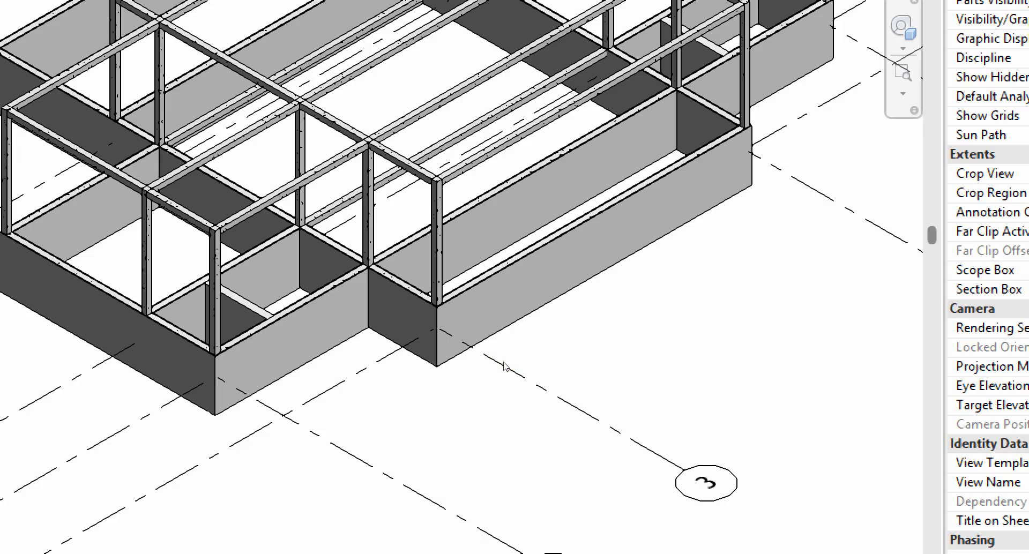
{"action": "scroll", "coordinate": [560, 340], "scroll_direction": "up", "scroll_amount": 4}
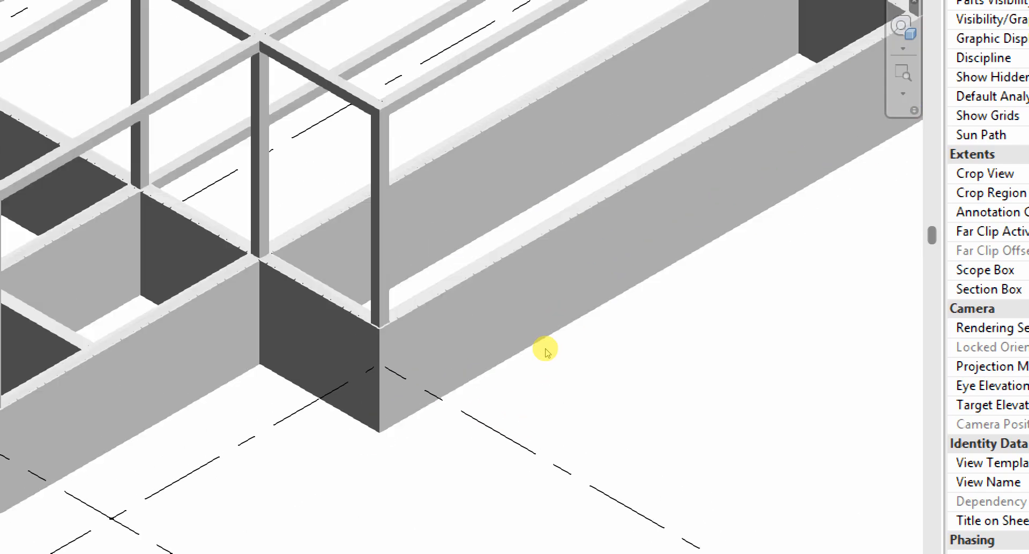
{"action": "scroll", "coordinate": [549, 345], "scroll_direction": "down", "scroll_amount": 2}
{"action": "scroll", "coordinate": [557, 338], "scroll_direction": "up", "scroll_amount": 2}
Inspect the long foundation wall starting at column A-3, then examine how the foundation walls sit beneath the ground beams
{"action": "left_click", "coordinate": [572, 332]}
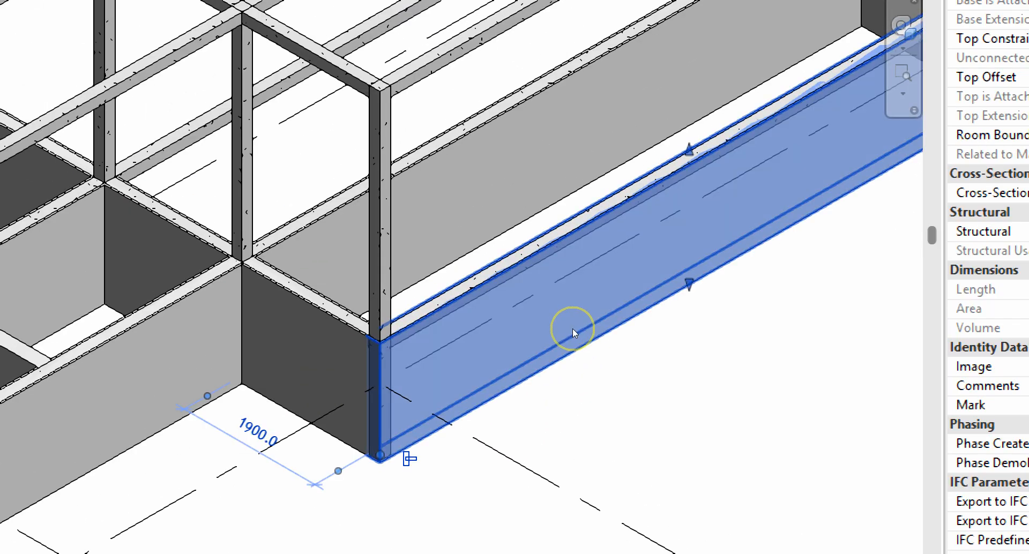
{"action": "scroll", "coordinate": [600, 375], "scroll_direction": "down", "scroll_amount": 5}
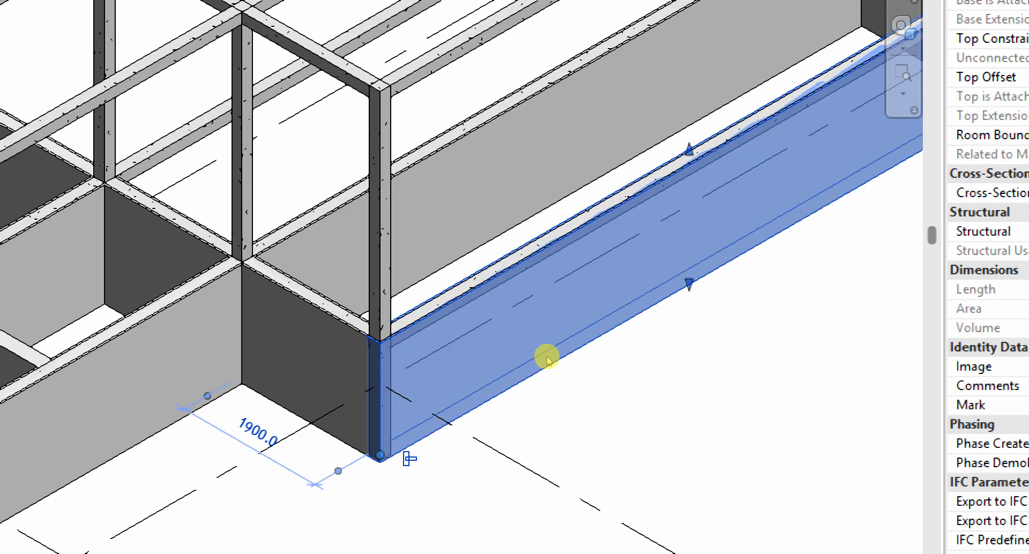
{"action": "left_click", "coordinate": [618, 443]}
{"action": "scroll", "coordinate": [588, 370], "scroll_direction": "down", "scroll_amount": 2}
{"action": "scroll", "coordinate": [512, 372], "scroll_direction": "up", "scroll_amount": 4}
{"action": "scroll", "coordinate": [514, 374], "scroll_direction": "down", "scroll_amount": 3}
{"action": "scroll", "coordinate": [516, 353], "scroll_direction": "up", "scroll_amount": 3}
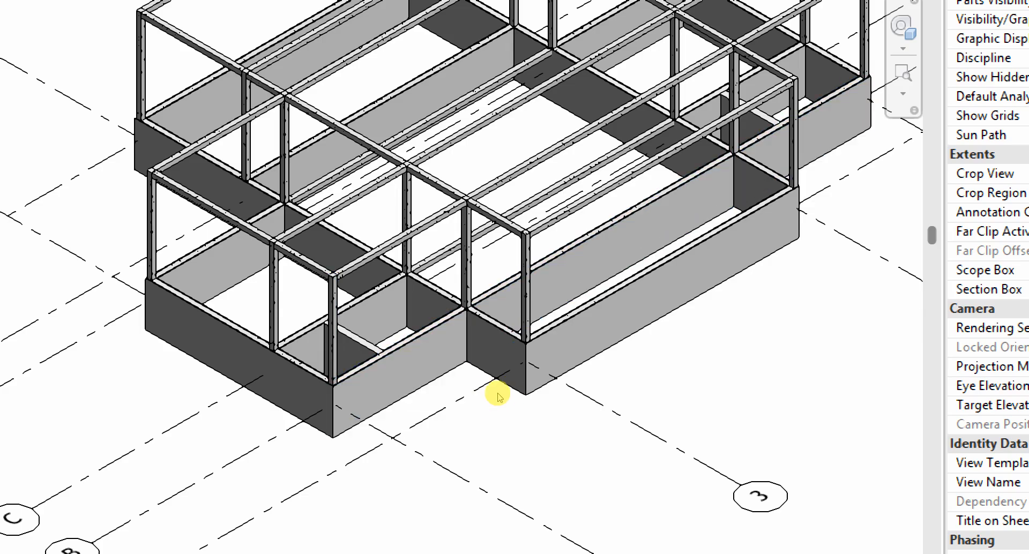
{"action": "scroll", "coordinate": [490, 396], "scroll_direction": "up", "scroll_amount": 5}
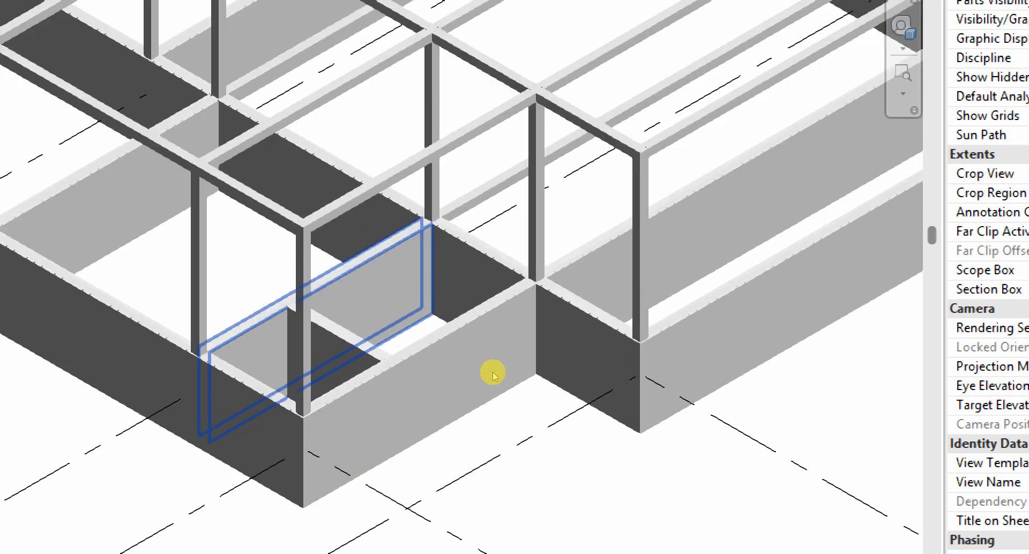
{"action": "scroll", "coordinate": [478, 392], "scroll_direction": "up", "scroll_amount": 5}
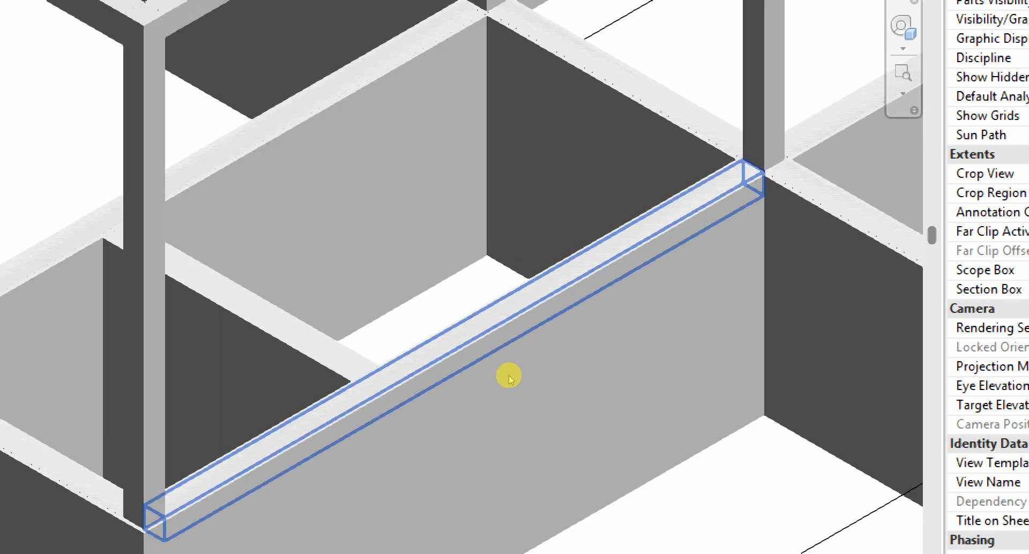
{"action": "scroll", "coordinate": [506, 391], "scroll_direction": "down", "scroll_amount": 8}
{"action": "scroll", "coordinate": [515, 417], "scroll_direction": "up", "scroll_amount": 3}
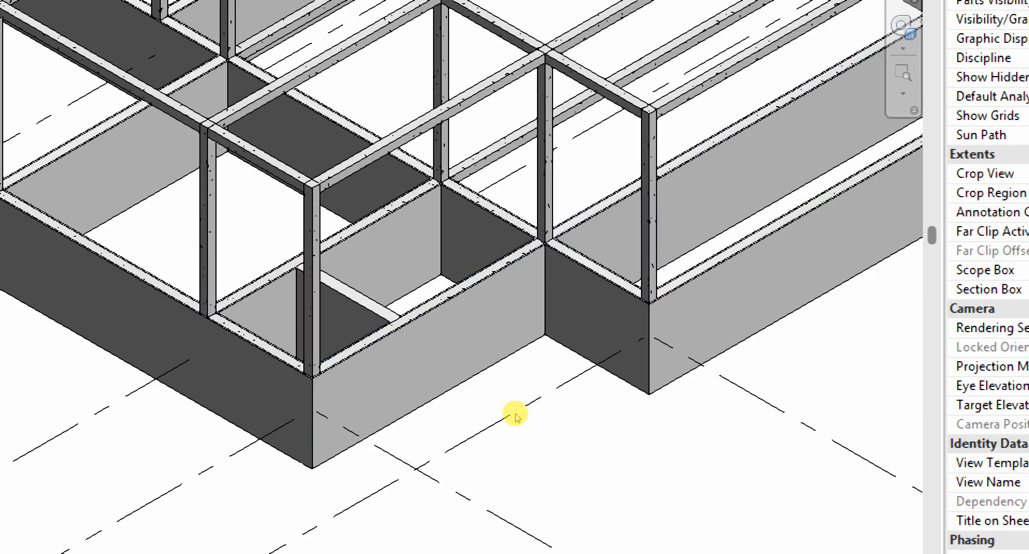
{"action": "scroll", "coordinate": [504, 412], "scroll_direction": "down", "scroll_amount": 5}
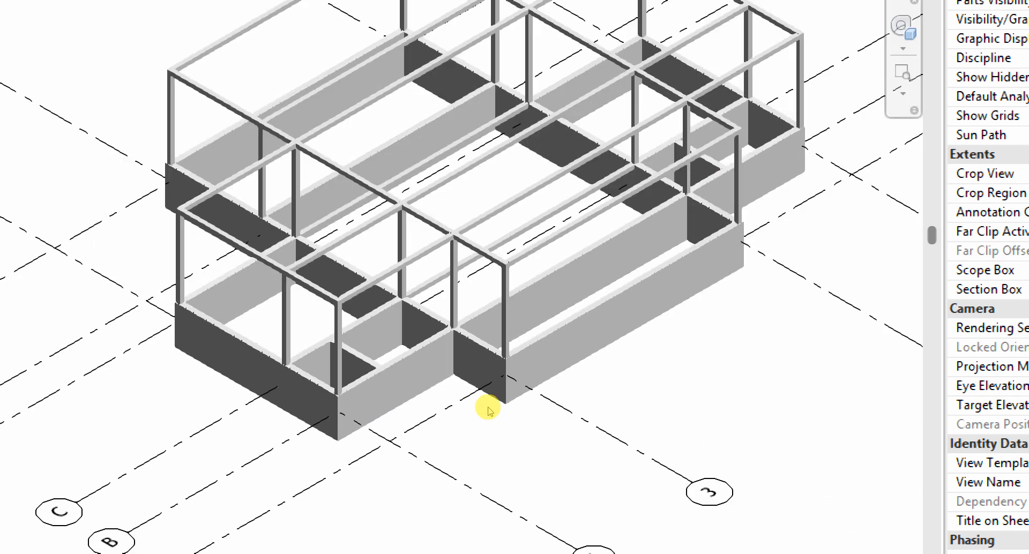
{"action": "scroll", "coordinate": [543, 417], "scroll_direction": "up", "scroll_amount": 5}
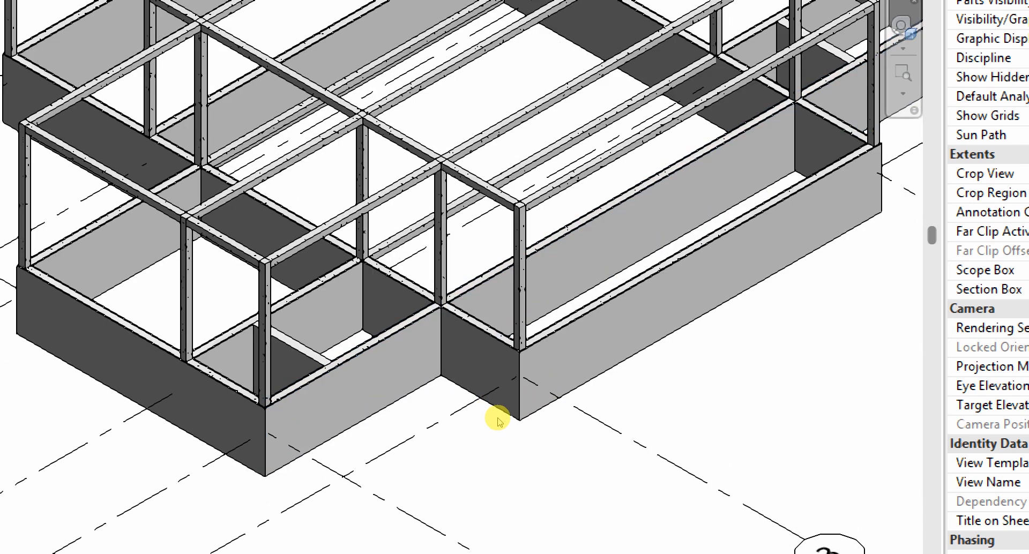
Select the long foundation wall beside the projecting bay and duplicate its Generic - 200mm type as "150mm Blockwall"
{"action": "left_click", "coordinate": [490, 405]}
{"action": "scroll", "coordinate": [490, 403], "scroll_direction": "down", "scroll_amount": 4}
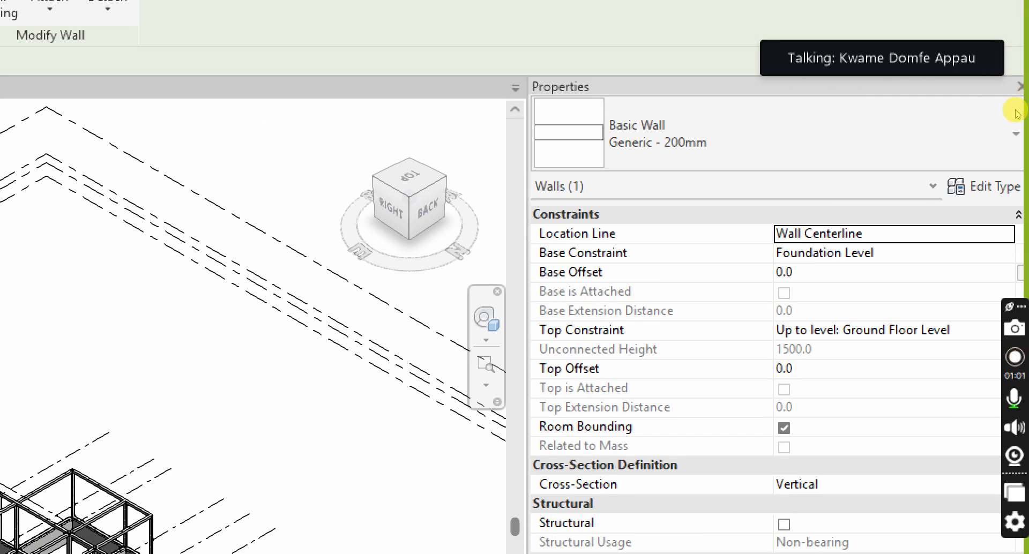
{"action": "left_click", "coordinate": [986, 186]}
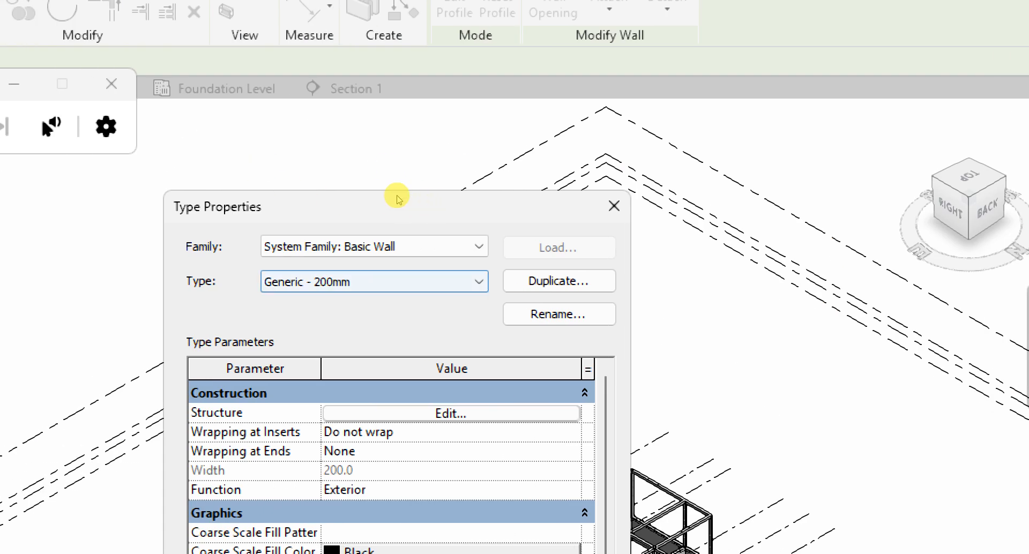
{"action": "key", "text": "Tab"}
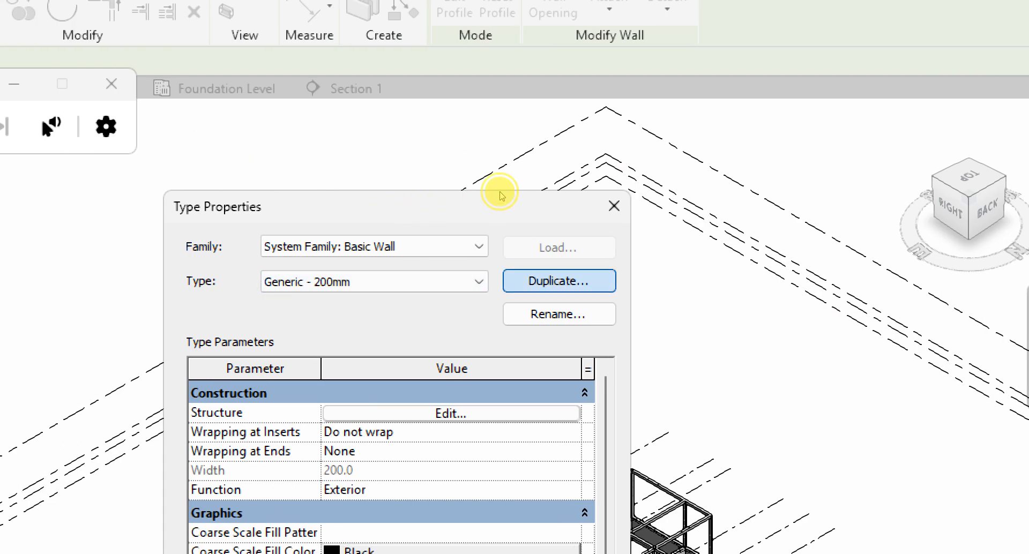
{"action": "key", "text": "Return"}
{"action": "left_click", "coordinate": [275, 172]}
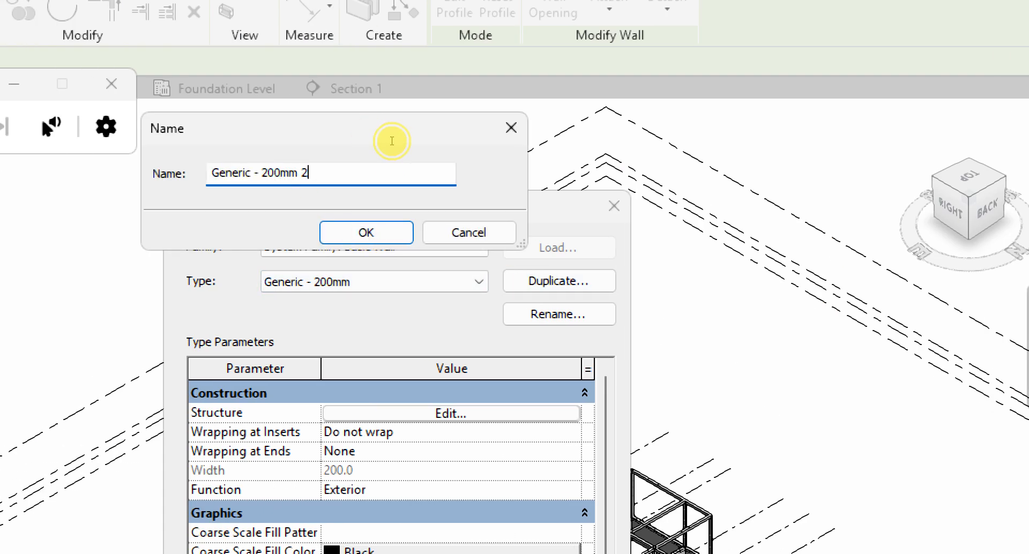
{"action": "key", "text": "ctrl+a"}
{"action": "type", "text": "150m"}
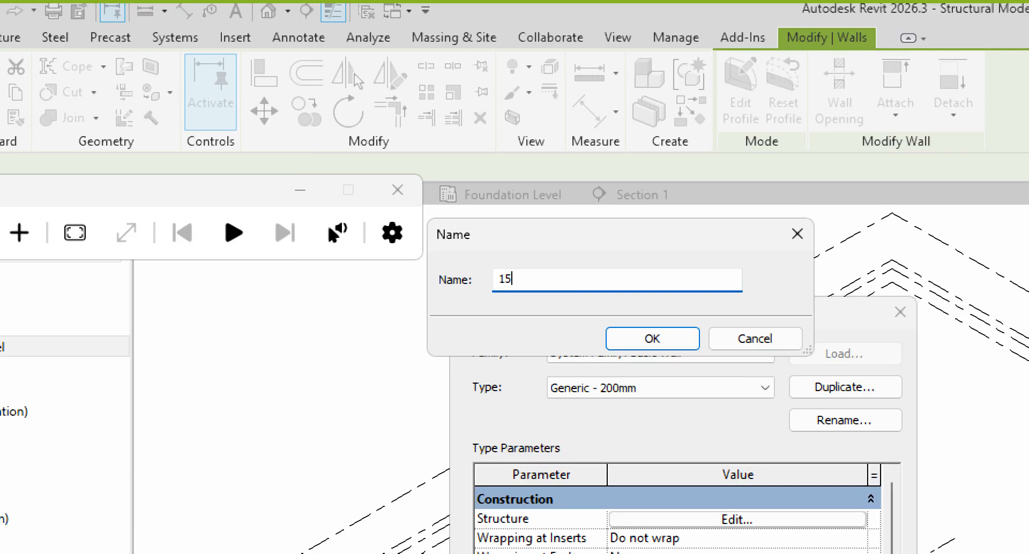
{"action": "type", "text": "m "}
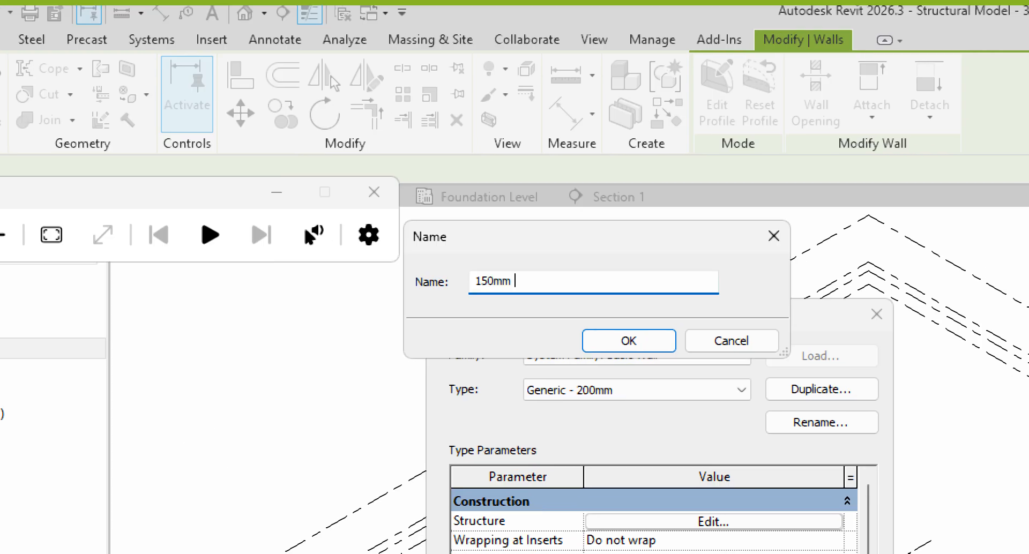
{"action": "type", "text": "Bloc"}
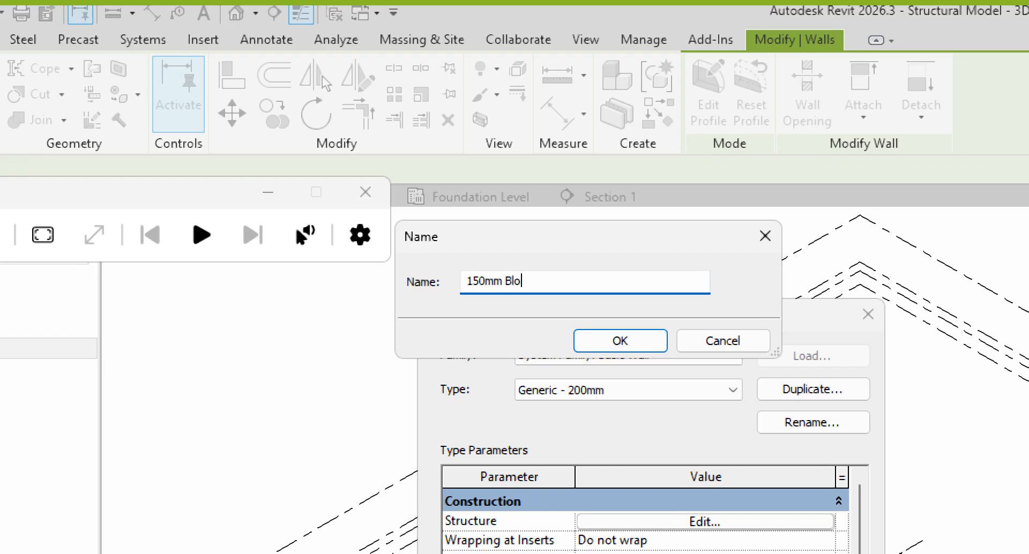
{"action": "type", "text": "kw"}
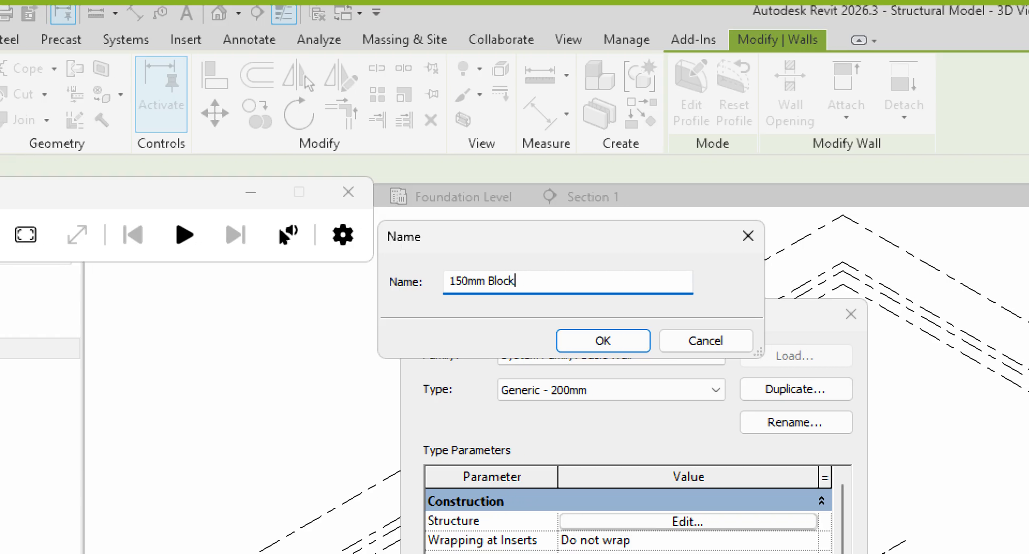
{"action": "type", "text": "all"}
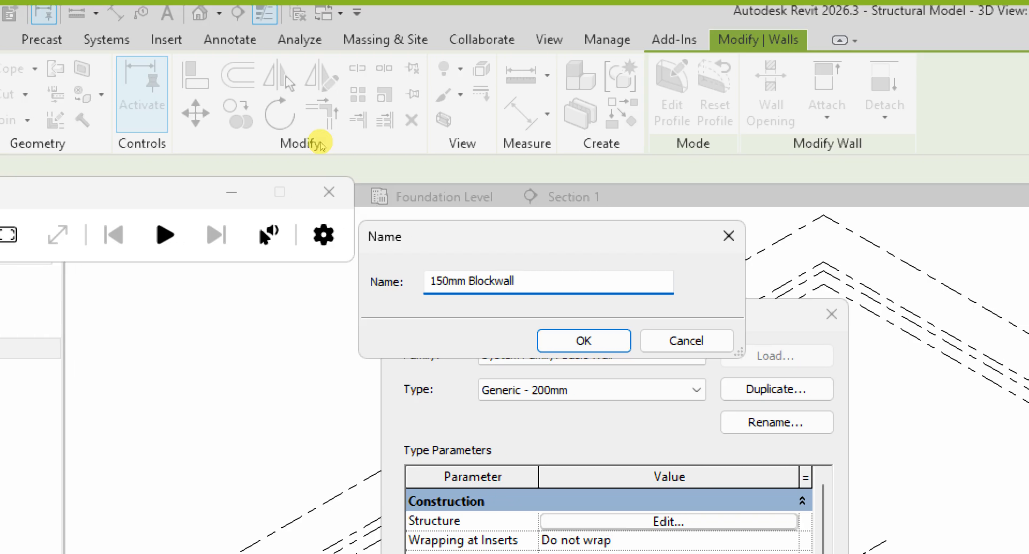
{"action": "key", "text": "Return"}
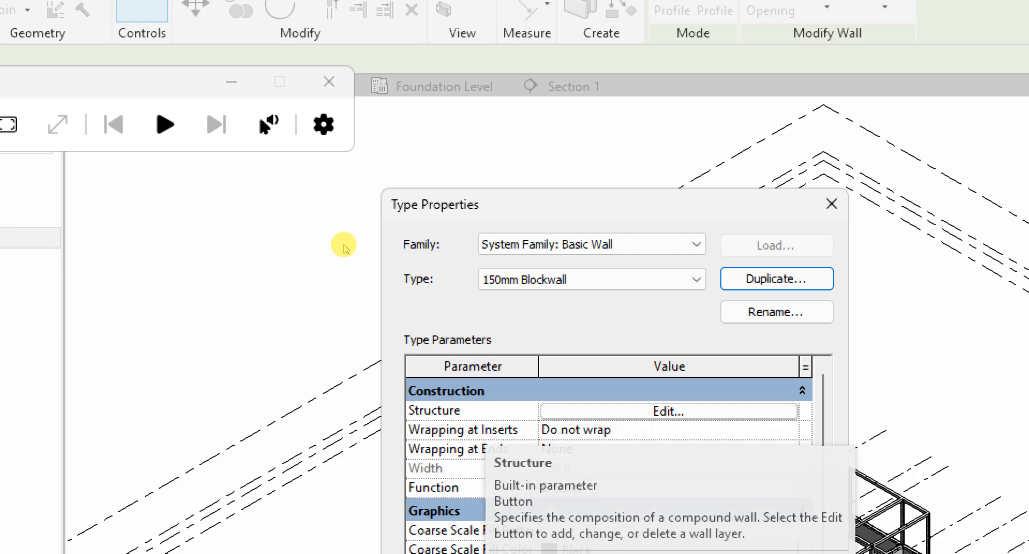
Set the structure layer thickness of the 150mm Blockwall type to 150 and apply the type to the selected wall
{"action": "left_click", "coordinate": [668, 411]}
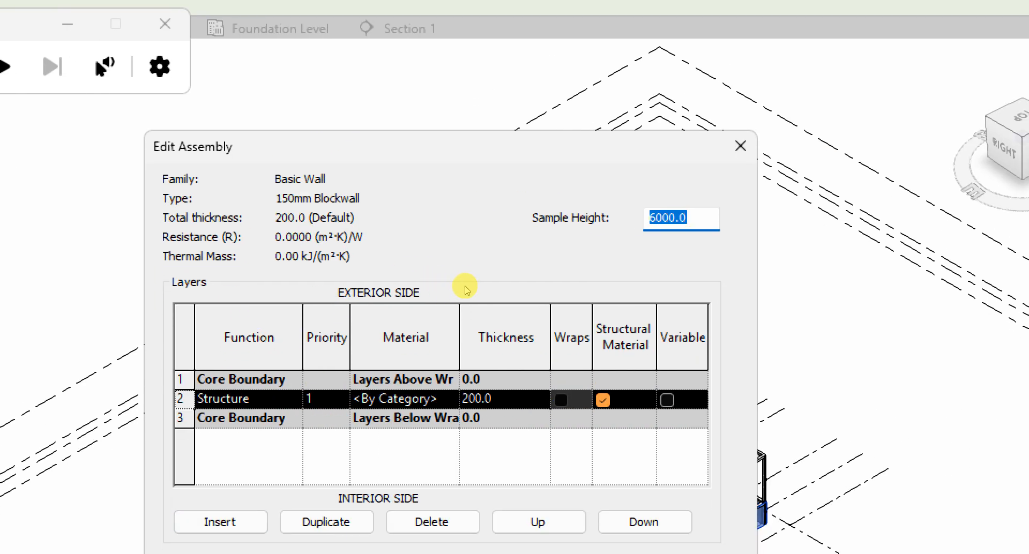
{"action": "key", "text": "Tab"}
{"action": "type", "text": "150"}
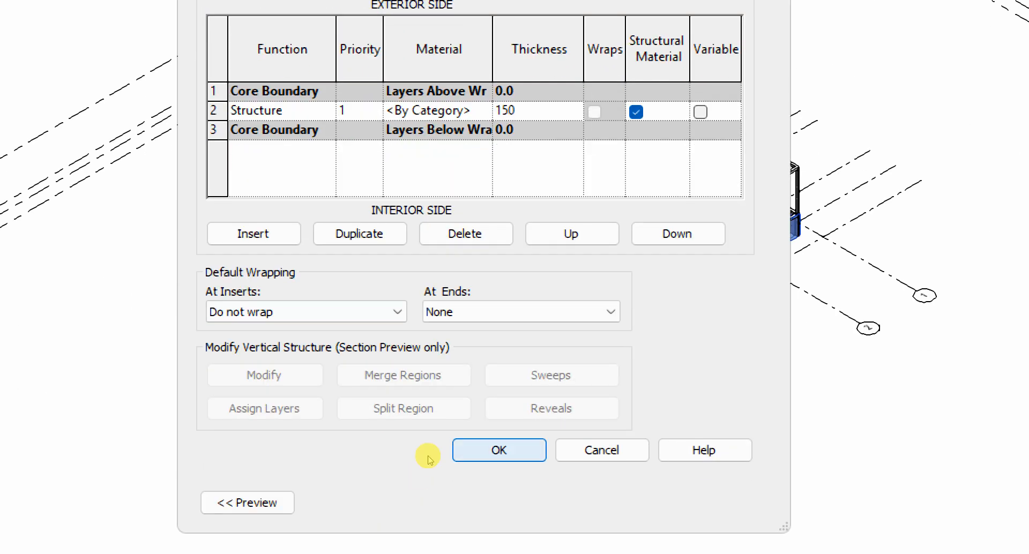
{"action": "key", "text": "Return"}
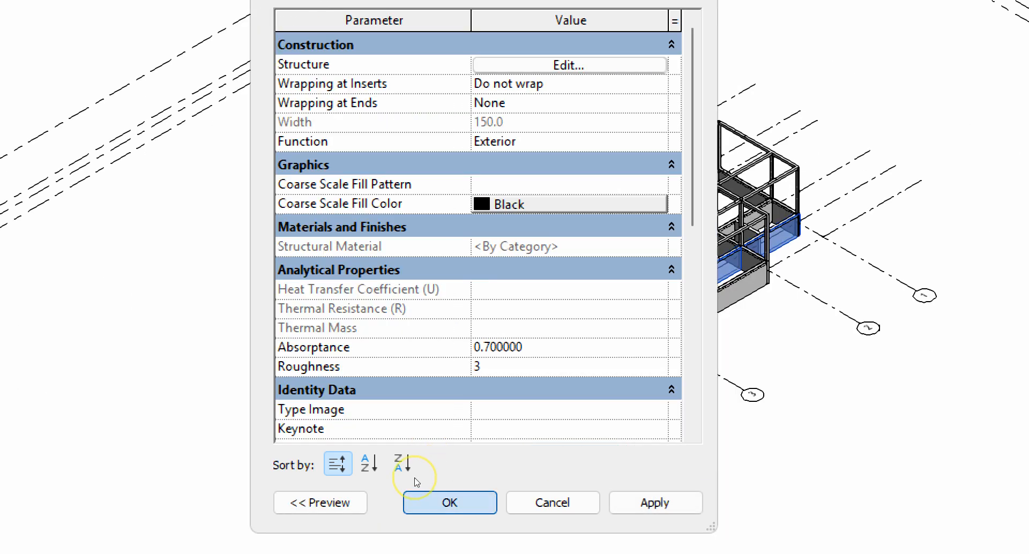
{"action": "left_click", "coordinate": [419, 497]}
Select all remaining Generic - 200mm wall instances in the entire project and change their type to 150mm Blockwall
{"action": "scroll", "coordinate": [526, 383], "scroll_direction": "up", "scroll_amount": 4}
{"action": "scroll", "coordinate": [527, 383], "scroll_direction": "up", "scroll_amount": 2}
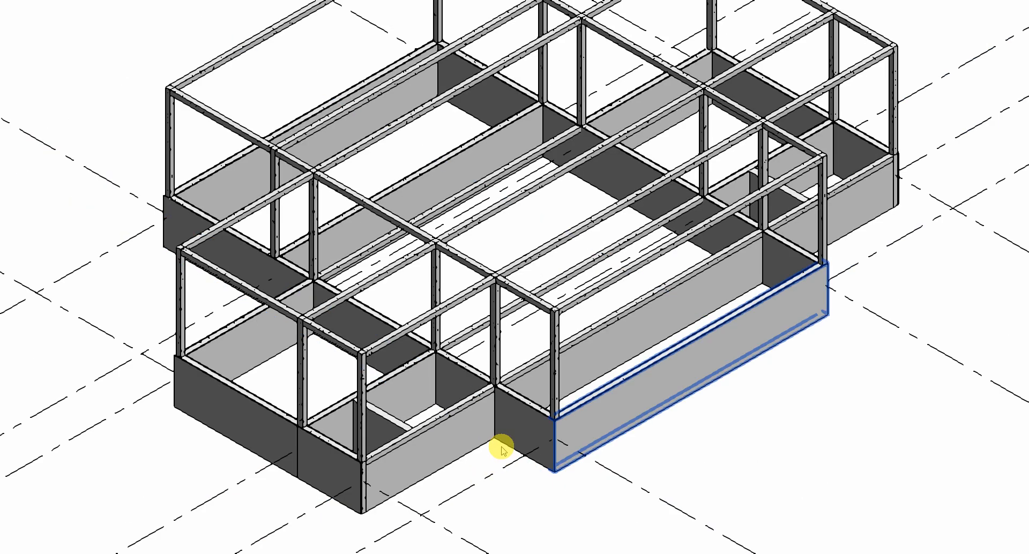
{"action": "left_click", "coordinate": [548, 449]}
{"action": "right_click", "coordinate": [553, 446]}
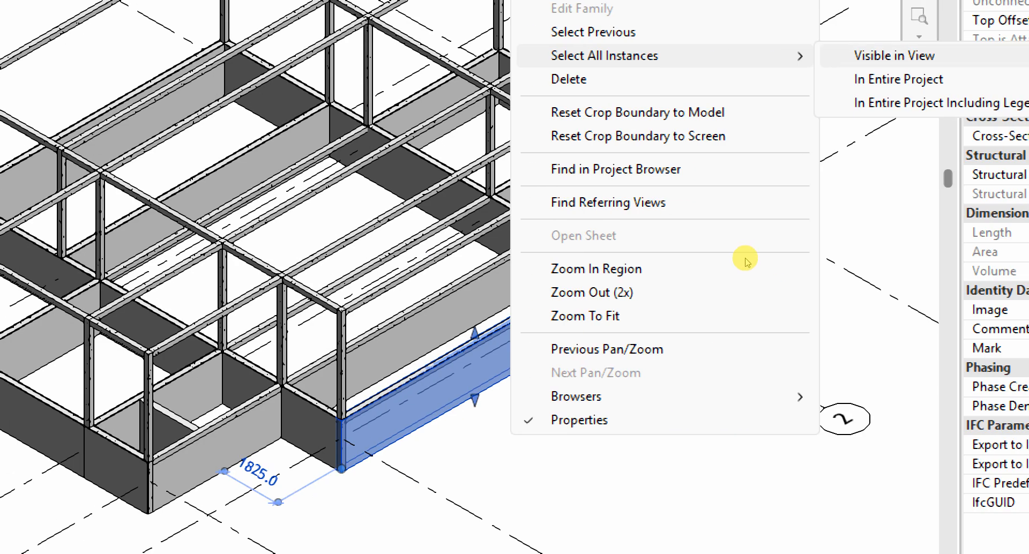
{"action": "left_click", "coordinate": [899, 80]}
{"action": "scroll", "coordinate": [533, 393], "scroll_direction": "down", "scroll_amount": 5}
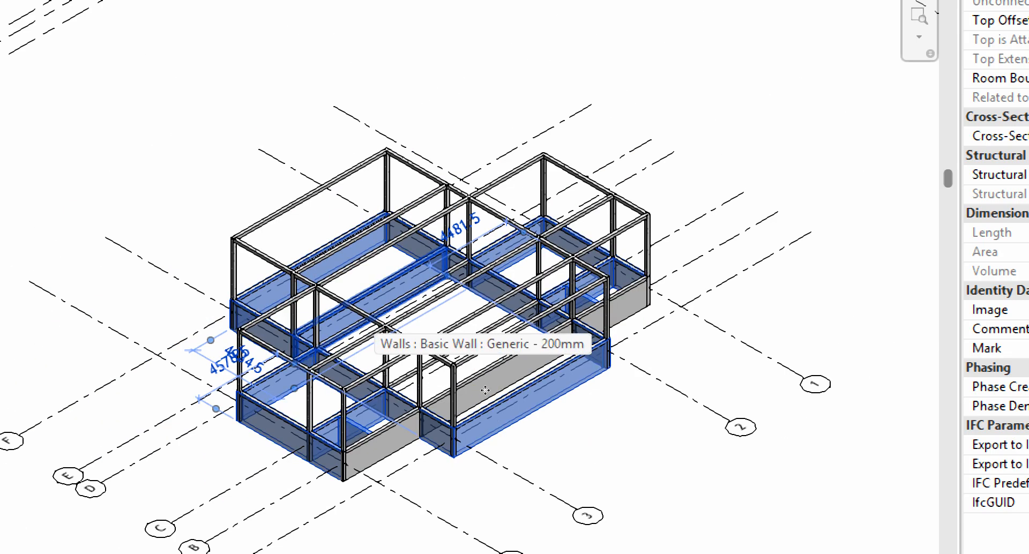
{"action": "left_click", "coordinate": [408, 437]}
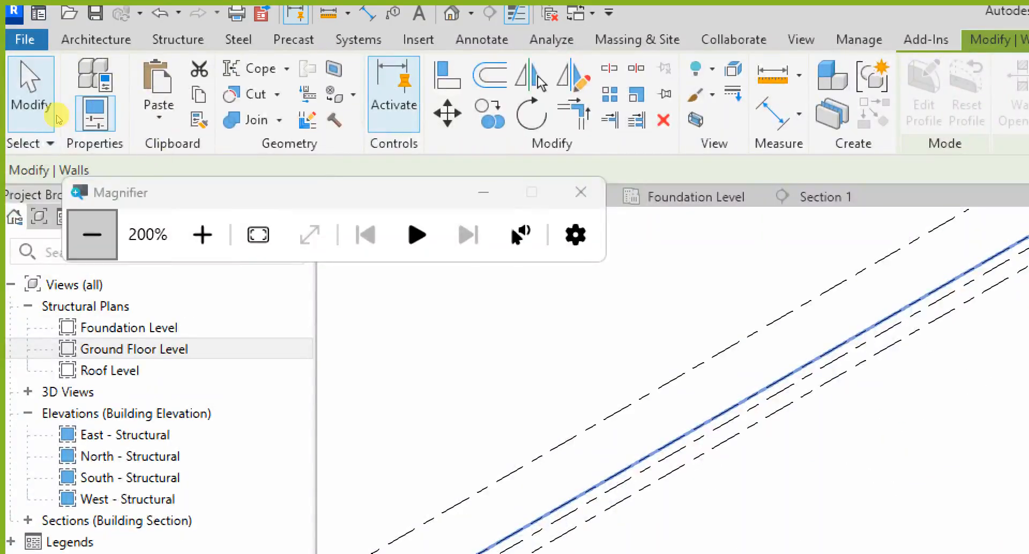
{"action": "key", "text": "super+minus"}
{"action": "scroll", "coordinate": [472, 359], "scroll_direction": "up", "scroll_amount": 4}
{"action": "scroll", "coordinate": [448, 324], "scroll_direction": "up", "scroll_amount": 1}
{"action": "scroll", "coordinate": [448, 326], "scroll_direction": "down", "scroll_amount": 3}
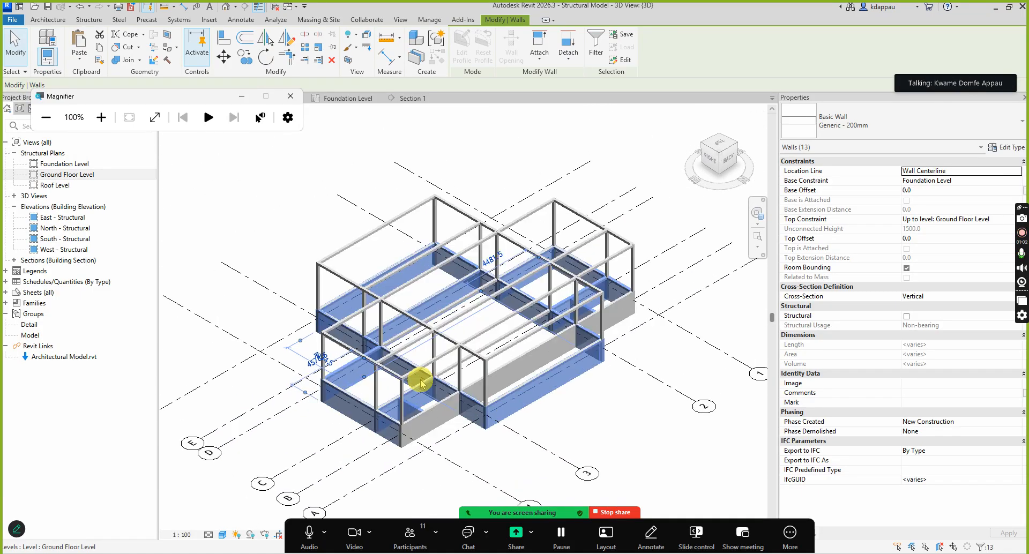
{"action": "scroll", "coordinate": [534, 362], "scroll_direction": "up", "scroll_amount": 2}
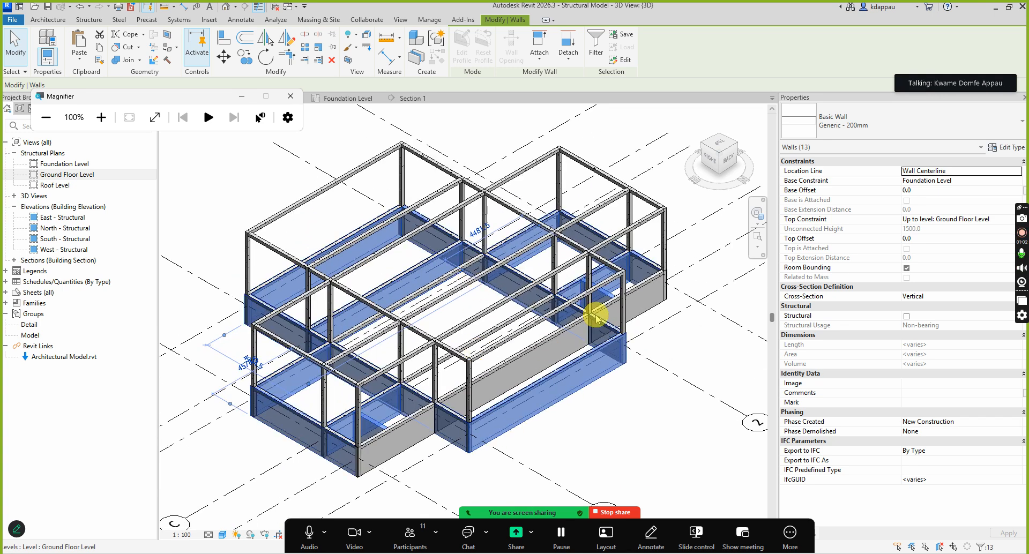
{"action": "left_click", "coordinate": [859, 123]}
{"action": "scroll", "coordinate": [822, 204], "scroll_direction": "up", "scroll_amount": 5}
{"action": "scroll", "coordinate": [830, 213], "scroll_direction": "up", "scroll_amount": 1}
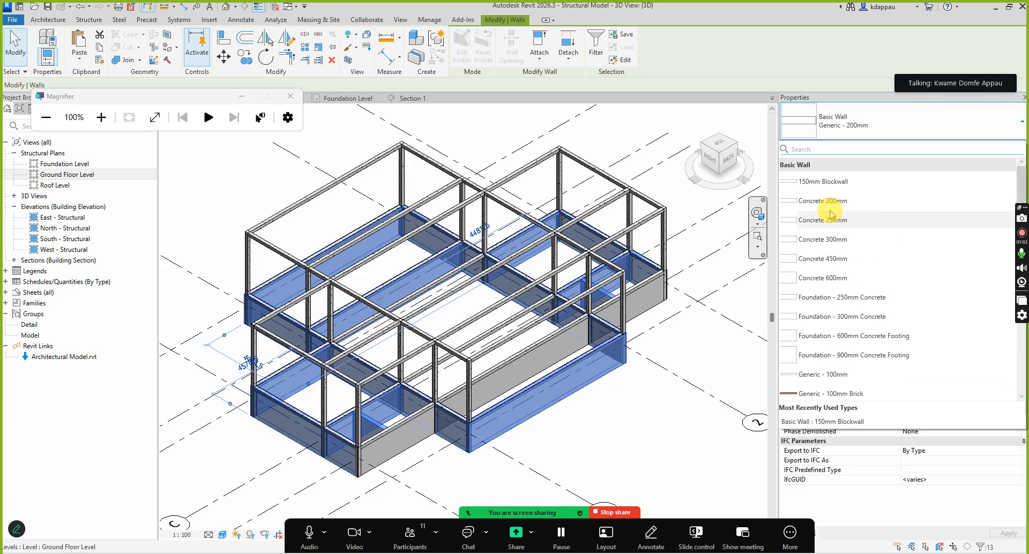
{"action": "left_click", "coordinate": [824, 182]}
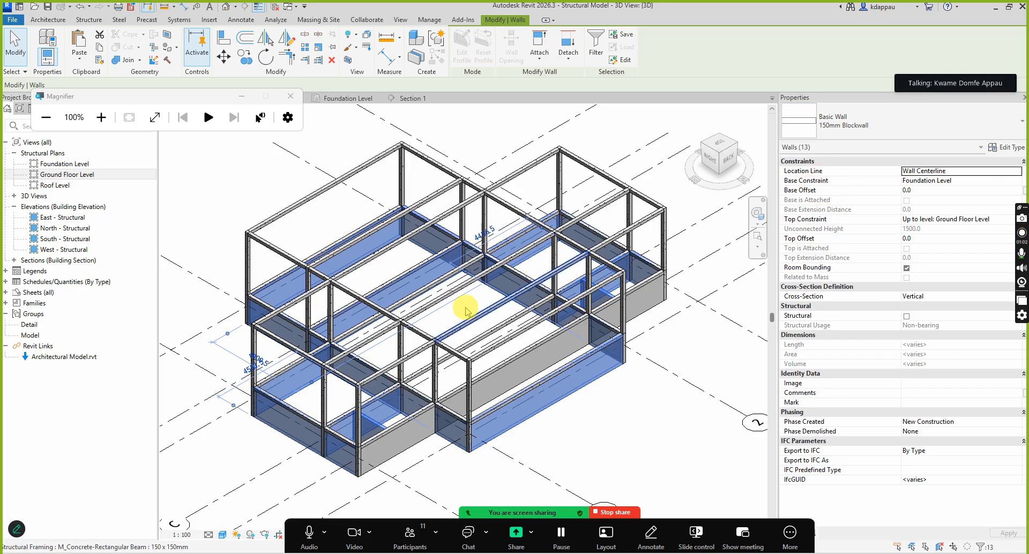
Clear the selection and examine the 150mm foundation walls beneath the frame from the opposite side in 3D
{"action": "left_click", "coordinate": [620, 421]}
{"action": "scroll", "coordinate": [436, 306], "scroll_direction": "down", "scroll_amount": 1}
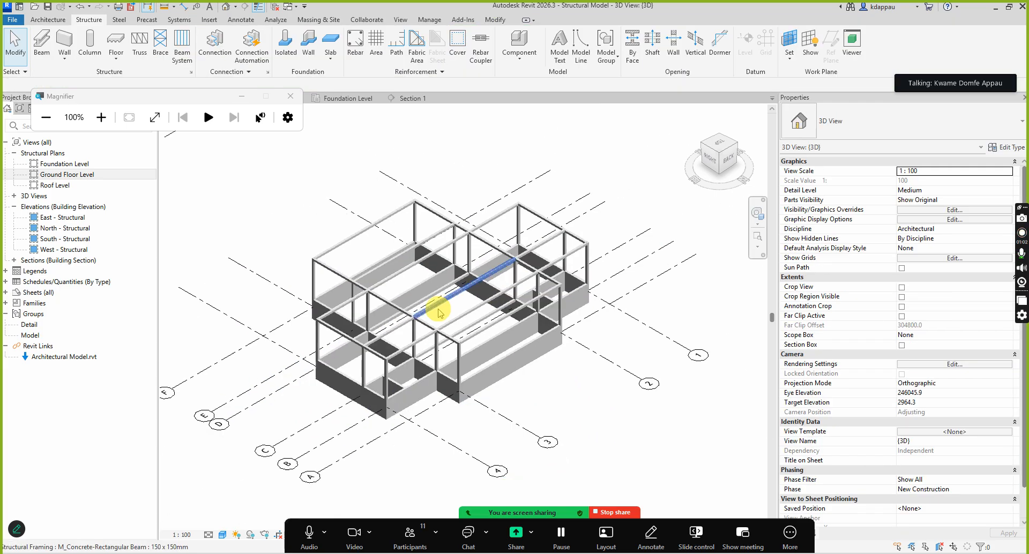
{"action": "left_click", "coordinate": [757, 213]}
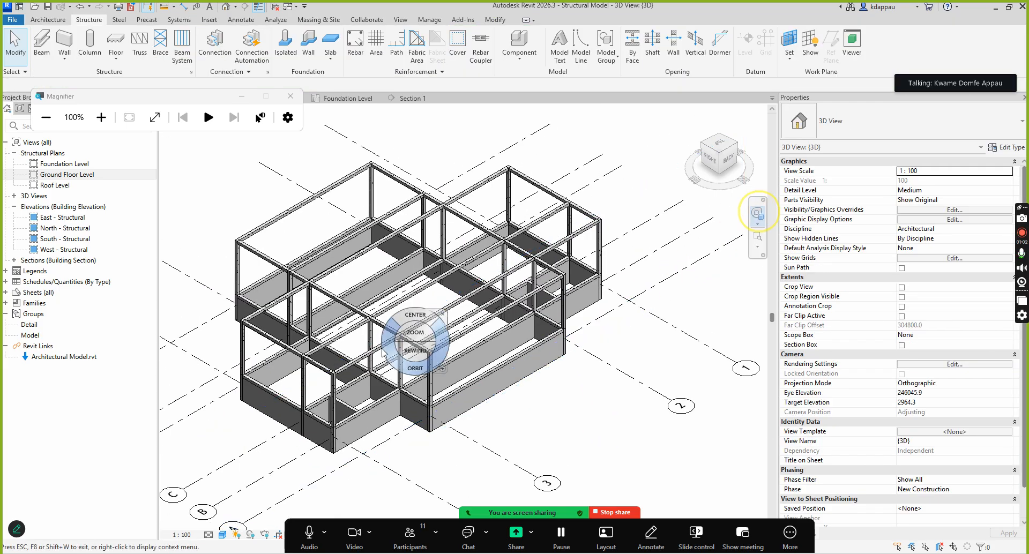
{"action": "mouse_move", "coordinate": [391, 351]}
{"action": "left_mouse_down"}
{"action": "mouse_move", "coordinate": [264, 340]}
{"action": "mouse_move", "coordinate": [177, 289]}
{"action": "mouse_move", "coordinate": [191, 278]}
{"action": "mouse_move", "coordinate": [326, 361]}
{"action": "mouse_move", "coordinate": [427, 351]}
{"action": "mouse_move", "coordinate": [523, 306]}
{"action": "mouse_move", "coordinate": [538, 338]}
{"action": "mouse_move", "coordinate": [487, 356]}
{"action": "mouse_move", "coordinate": [299, 349]}
{"action": "mouse_move", "coordinate": [253, 367]}
{"action": "mouse_move", "coordinate": [241, 356]}
{"action": "mouse_move", "coordinate": [521, 272]}
{"action": "left_mouse_up"}
{"action": "scroll", "coordinate": [519, 273], "scroll_direction": "down", "scroll_amount": 3}
{"action": "mouse_move", "coordinate": [456, 320]}
{"action": "left_mouse_down"}
{"action": "mouse_move", "coordinate": [423, 295]}
{"action": "mouse_move", "coordinate": [443, 320]}
{"action": "left_mouse_up"}
{"action": "scroll", "coordinate": [456, 333], "scroll_direction": "up", "scroll_amount": 2}
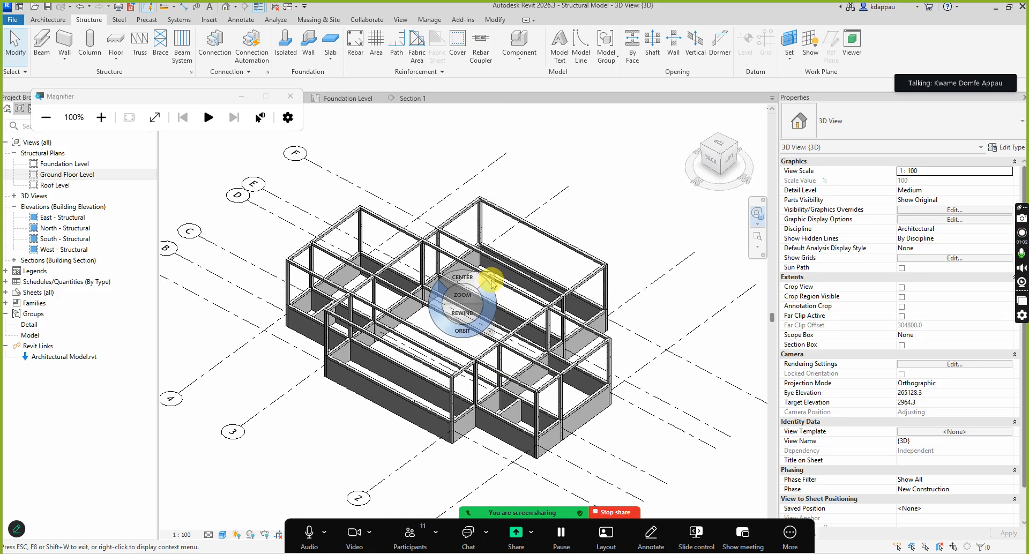
{"action": "left_click", "coordinate": [491, 278]}
{"action": "scroll", "coordinate": [509, 313], "scroll_direction": "down", "scroll_amount": 2}
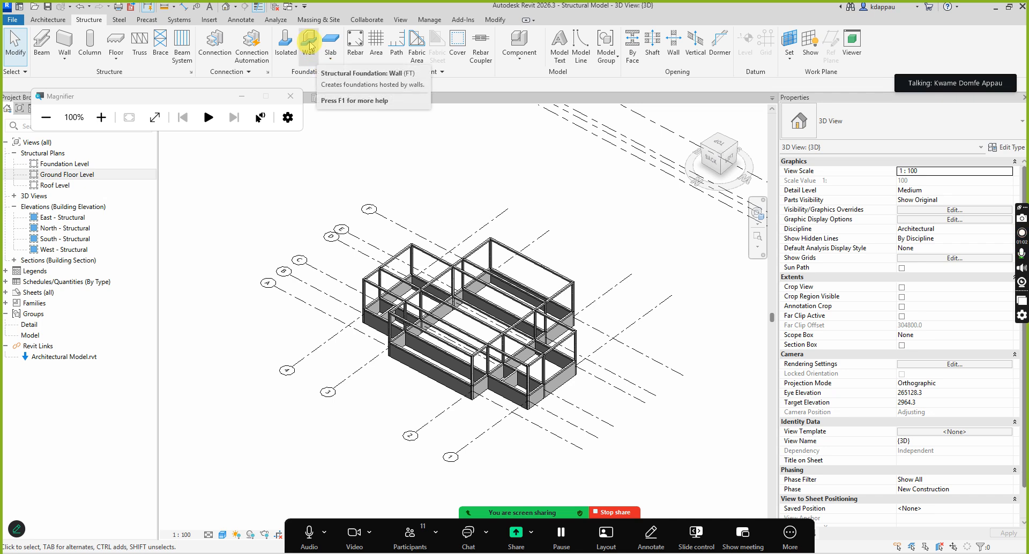
Place a Bearing Footing - 900 x 300mm wall foundation under the long foundation wall beside the projecting bay
{"action": "left_click", "coordinate": [309, 46]}
{"action": "scroll", "coordinate": [493, 386], "scroll_direction": "up", "scroll_amount": 5}
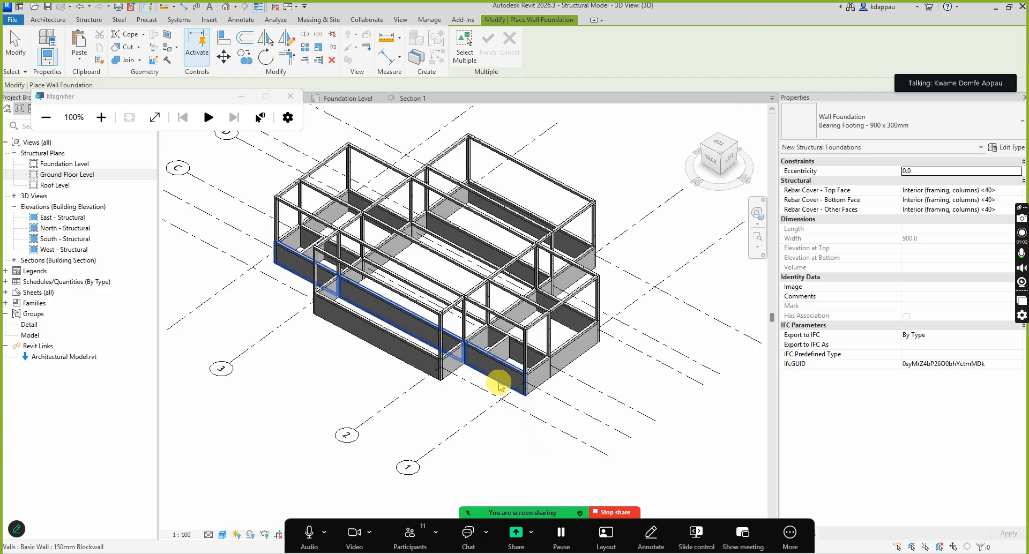
{"action": "left_click", "coordinate": [491, 377]}
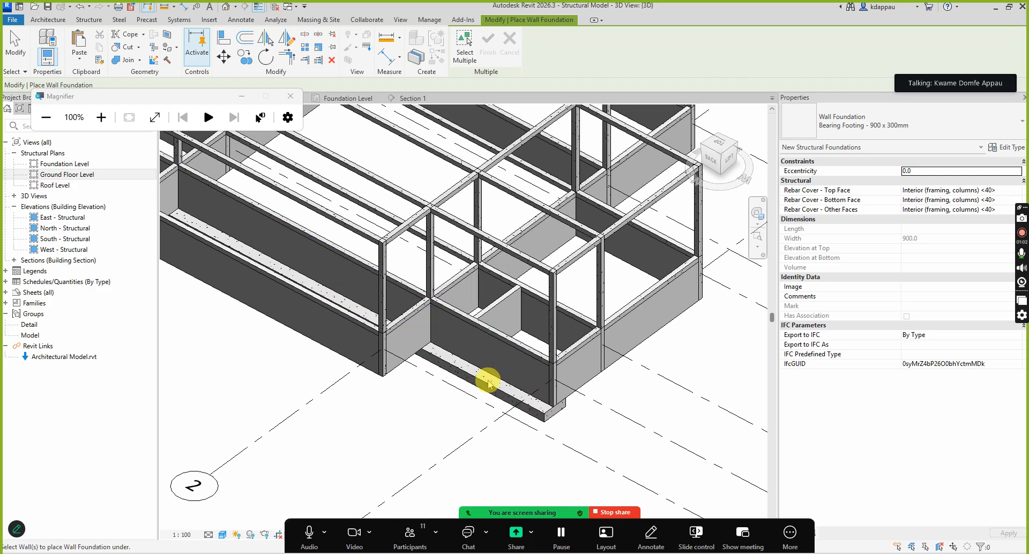
{"action": "scroll", "coordinate": [530, 405], "scroll_direction": "up", "scroll_amount": 3}
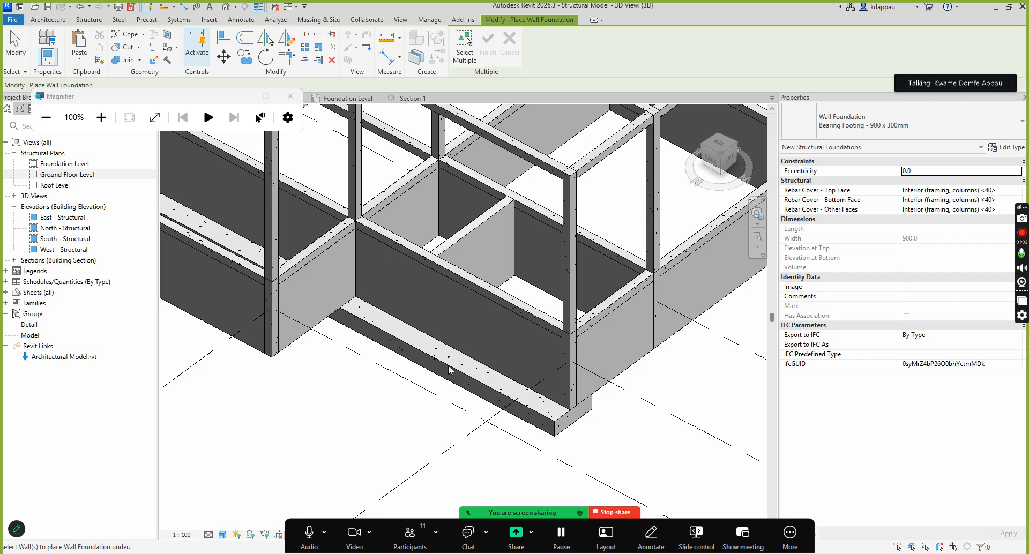
{"action": "right_click", "coordinate": [368, 351]}
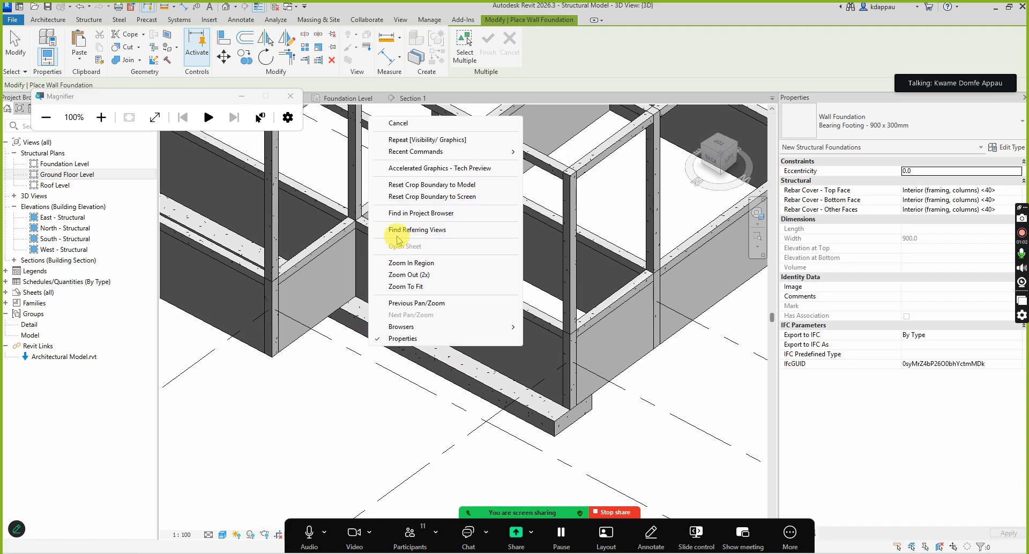
{"action": "left_click", "coordinate": [394, 122]}
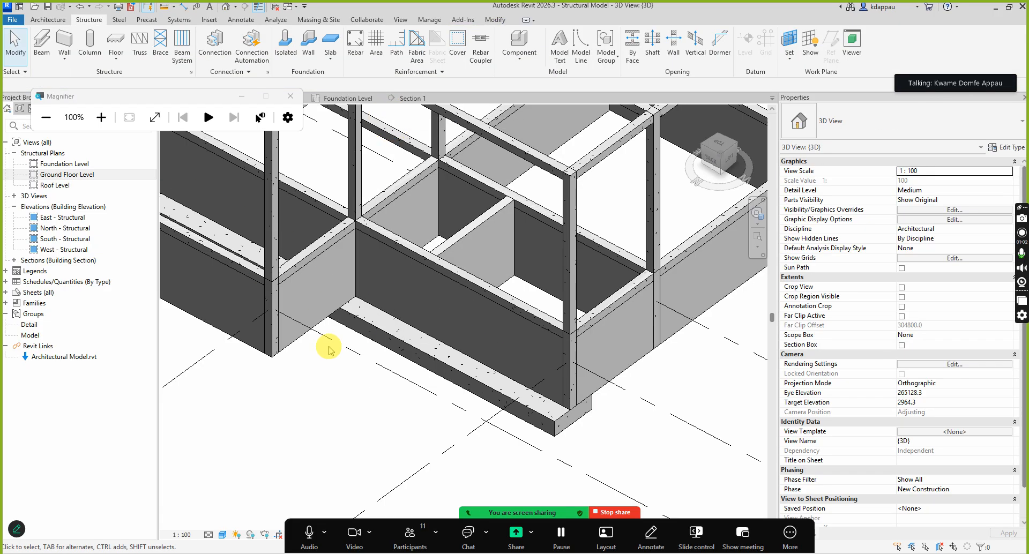
{"action": "right_click", "coordinate": [345, 339]}
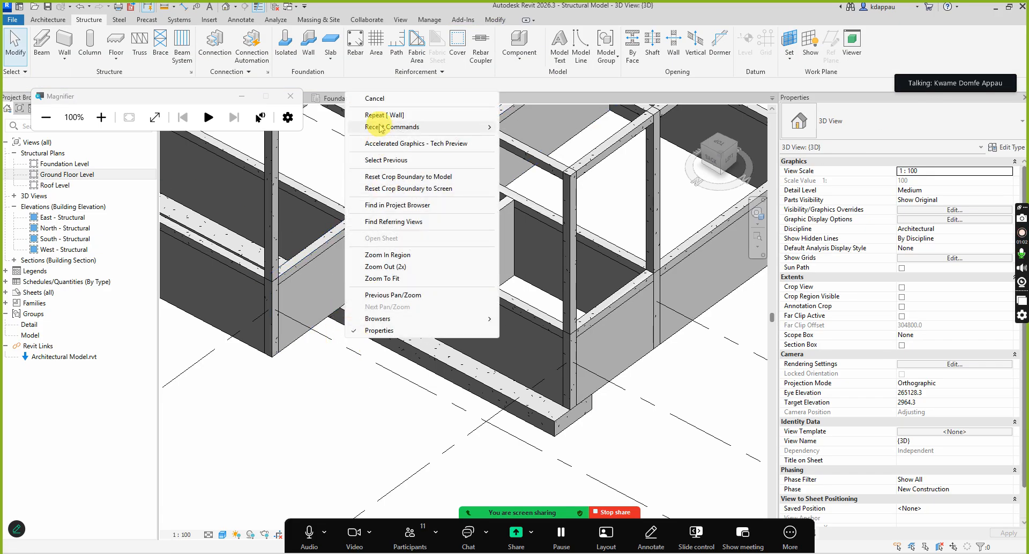
{"action": "left_click", "coordinate": [374, 98]}
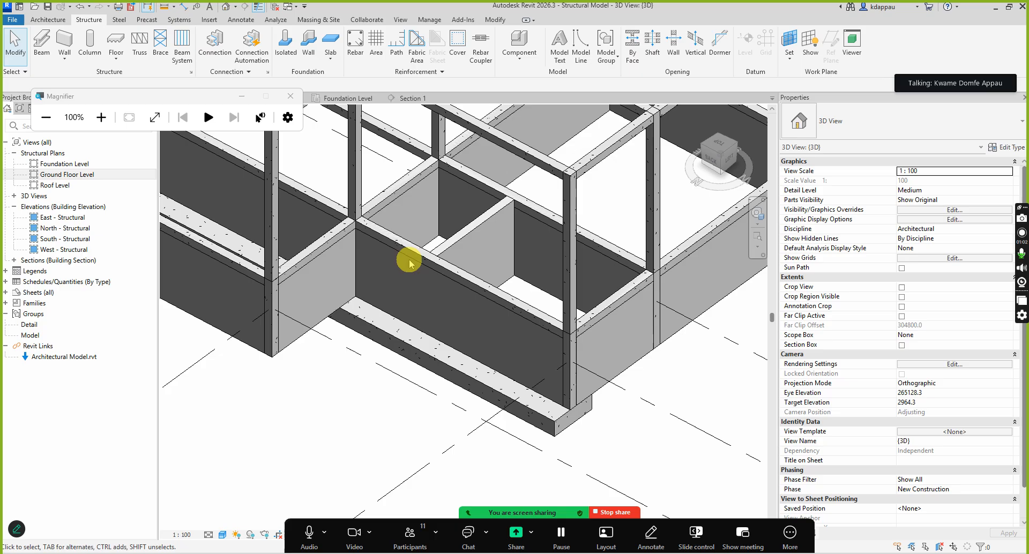
Duplicate the type of the wall footing beside the projecting bay as Bearing Footing - 450 x 225mm
{"action": "left_click", "coordinate": [395, 335]}
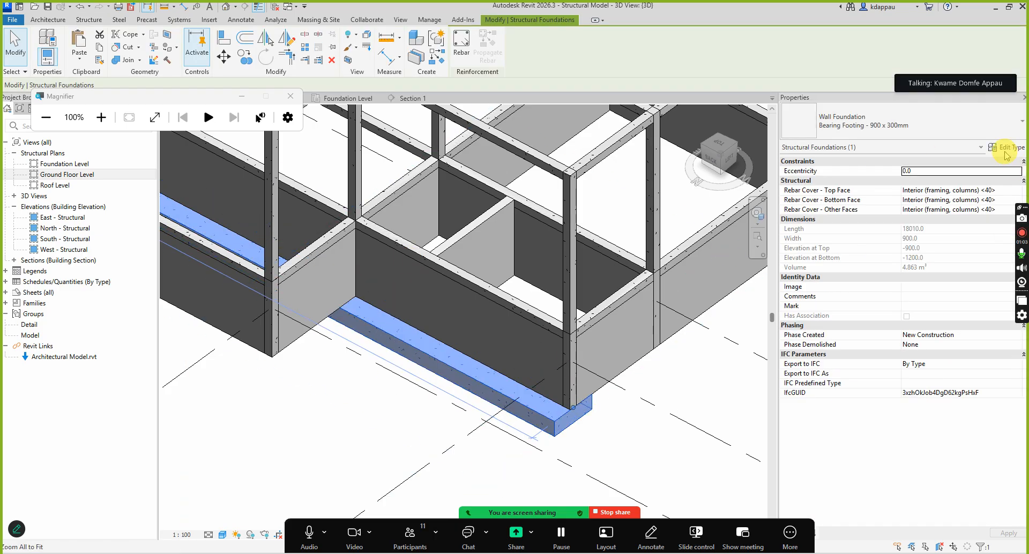
{"action": "left_click", "coordinate": [1004, 148]}
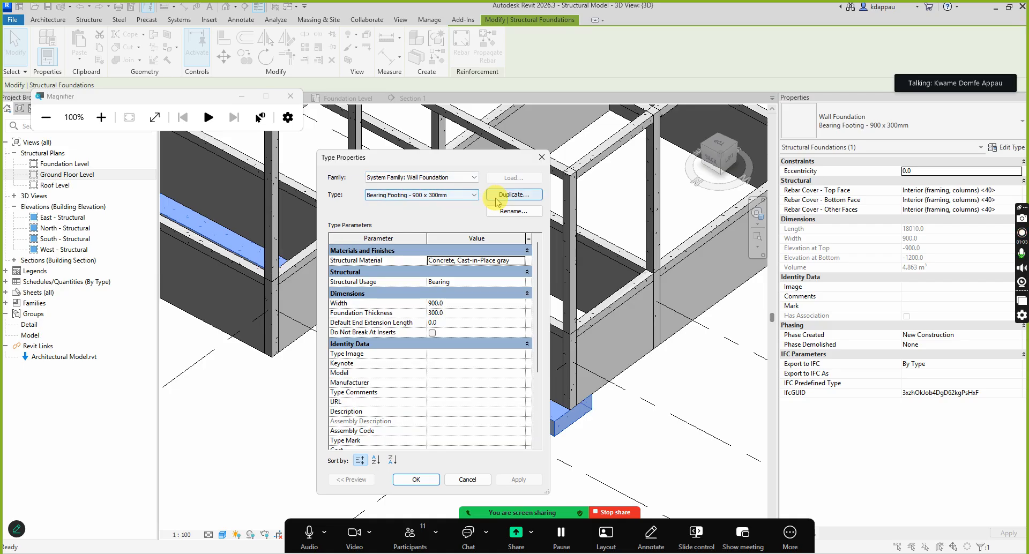
{"action": "left_click", "coordinate": [419, 198]}
{"action": "left_click", "coordinate": [415, 193]}
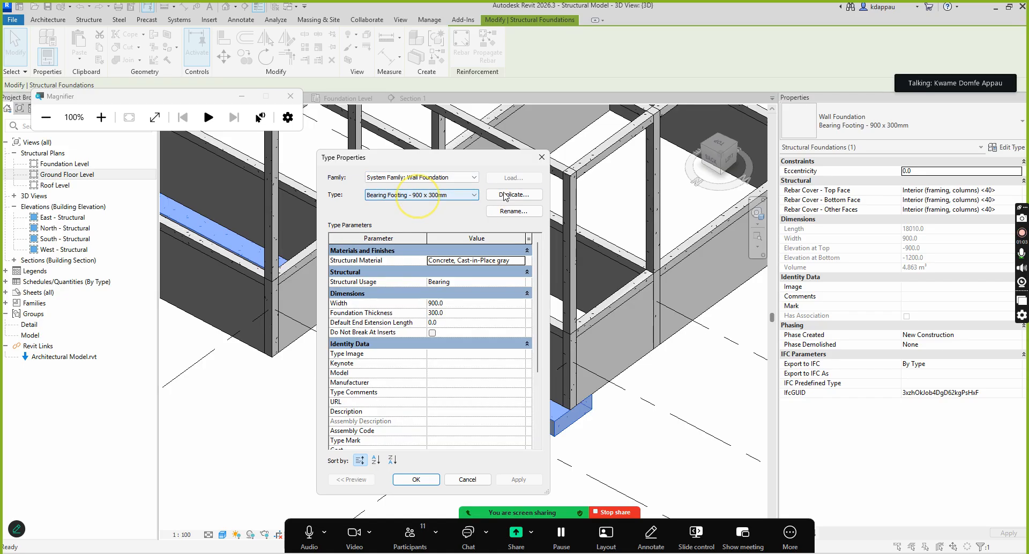
{"action": "left_click", "coordinate": [512, 195]}
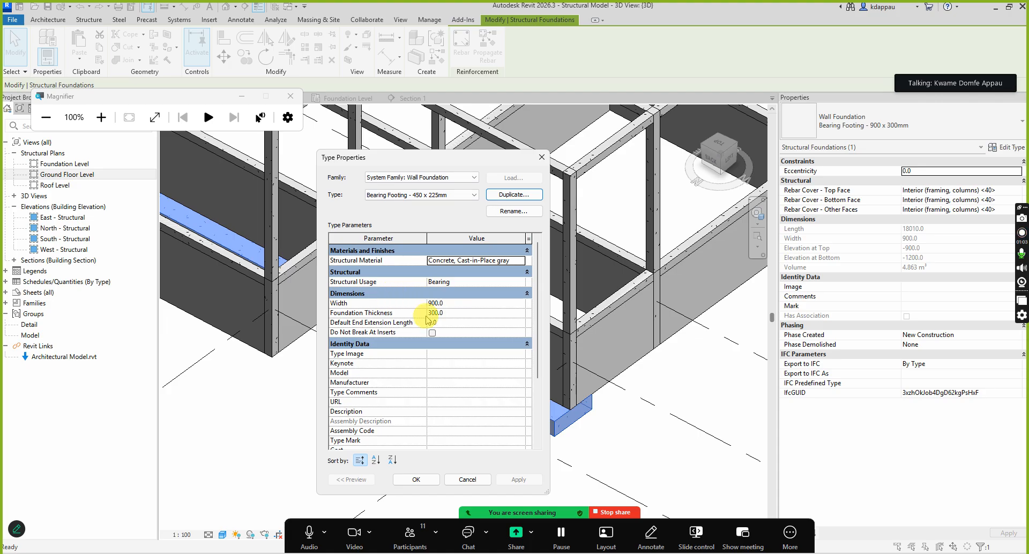
Set the new footing type's width to 450 and foundation thickness to 225, and apply it to the selected footing
{"action": "left_click", "coordinate": [458, 304]}
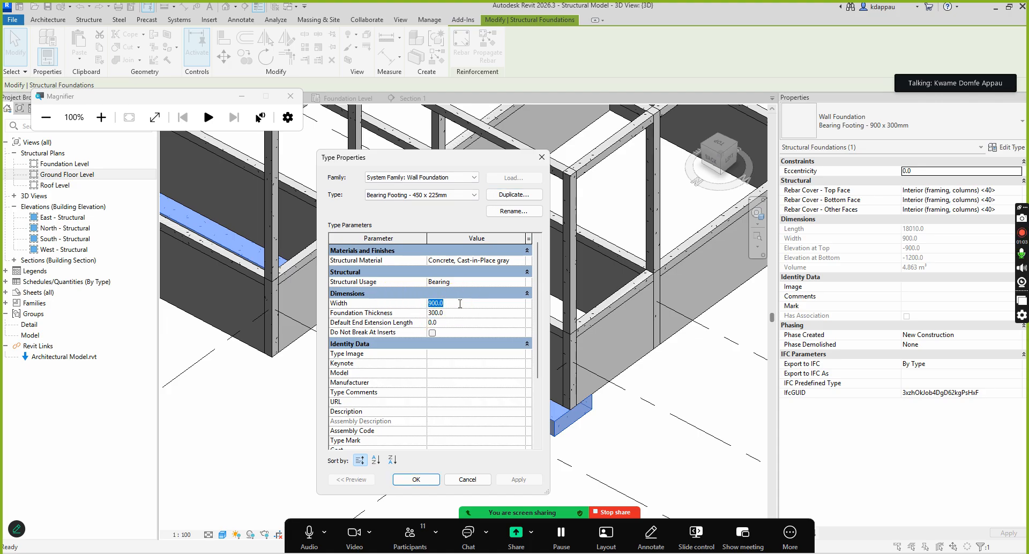
{"action": "type", "text": "450"}
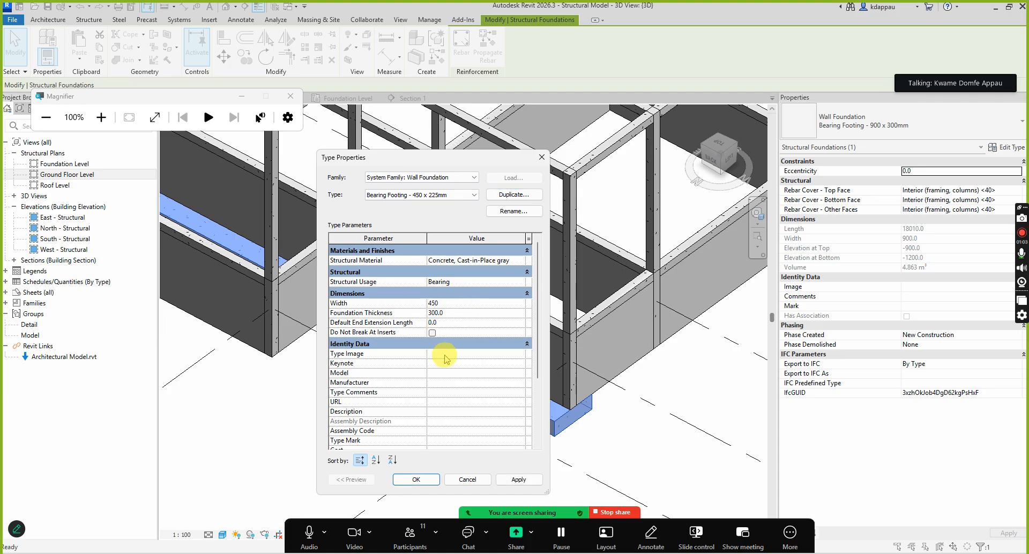
{"action": "left_click", "coordinate": [462, 313]}
{"action": "left_click", "coordinate": [462, 312]}
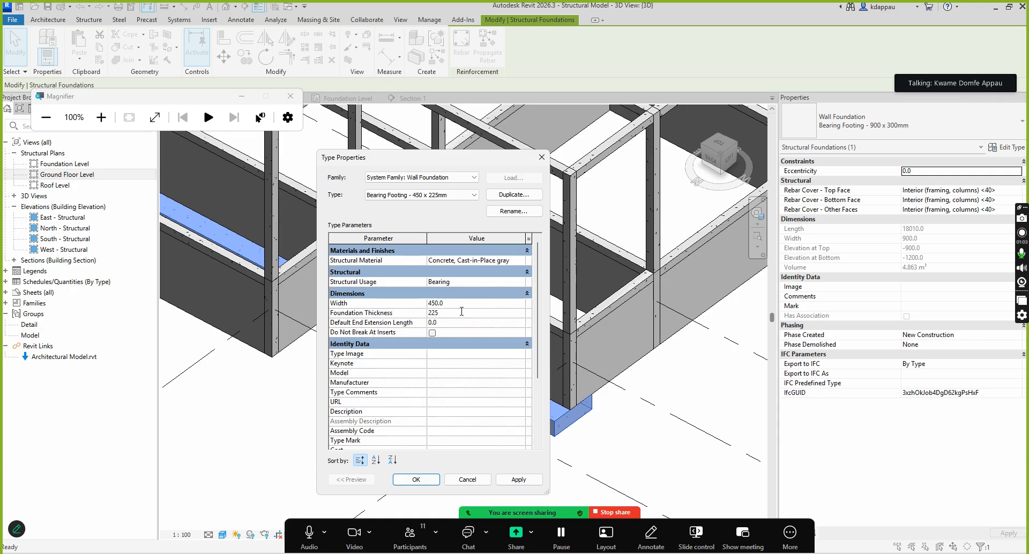
{"action": "left_click", "coordinate": [418, 479]}
{"action": "scroll", "coordinate": [532, 416], "scroll_direction": "up", "scroll_amount": 5}
{"action": "scroll", "coordinate": [556, 404], "scroll_direction": "down", "scroll_amount": 1}
{"action": "left_click", "coordinate": [427, 423]}
Create similar Bearing Footing - 450 x 225mm wall foundations under all remaining foundation walls with one multiple selection
{"action": "left_click", "coordinate": [513, 377]}
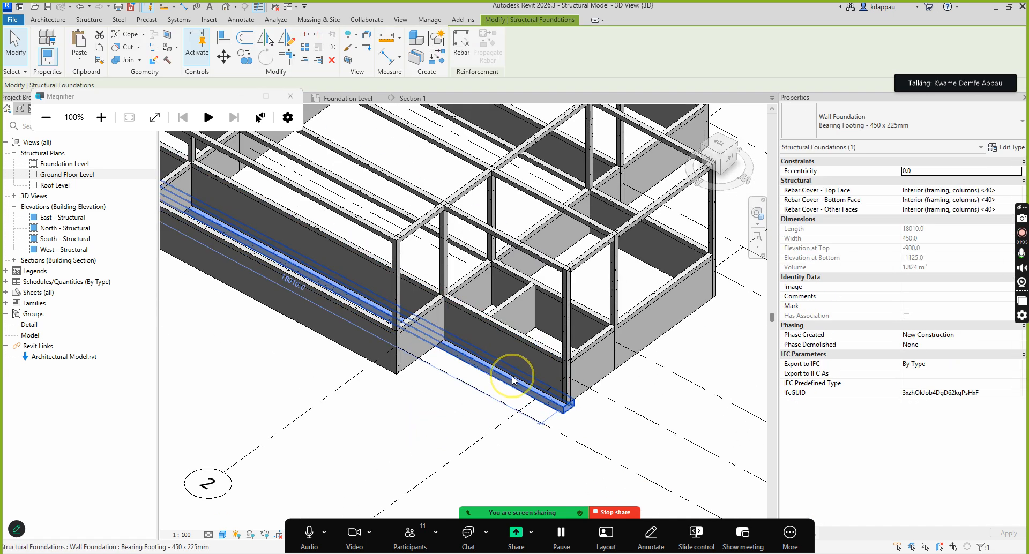
{"action": "right_click", "coordinate": [511, 376]}
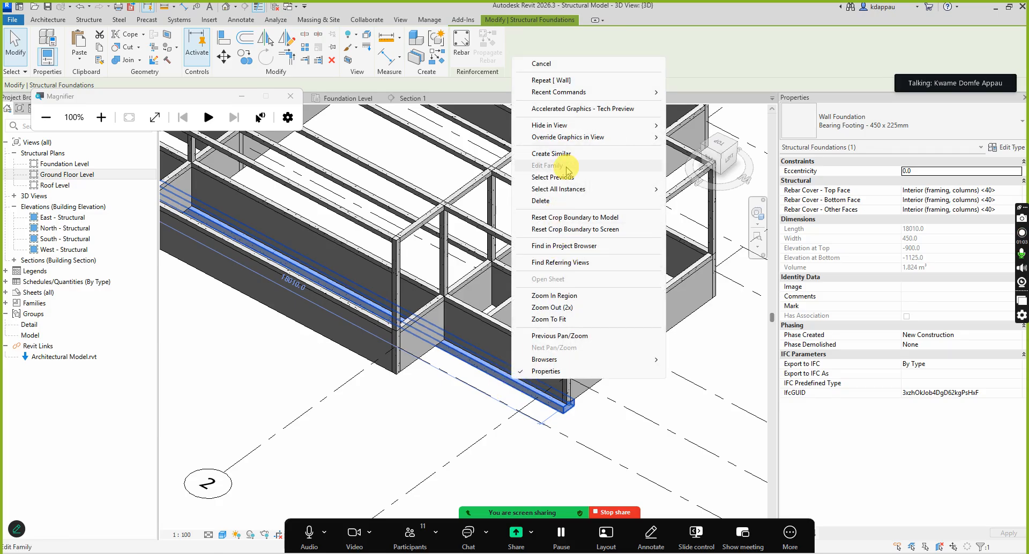
{"action": "left_click", "coordinate": [560, 153]}
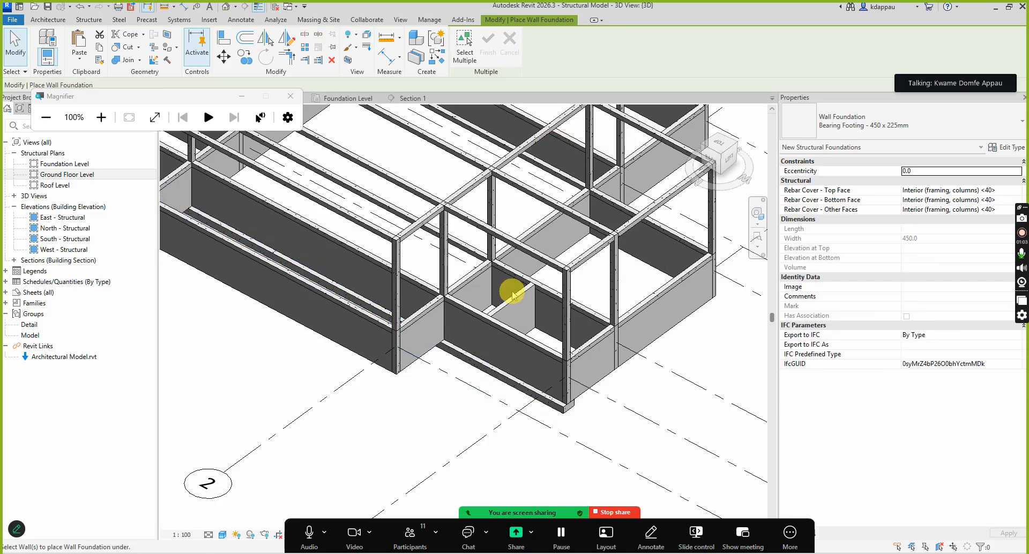
{"action": "scroll", "coordinate": [524, 375], "scroll_direction": "down", "scroll_amount": 1}
{"action": "scroll", "coordinate": [552, 374], "scroll_direction": "down", "scroll_amount": 1}
{"action": "left_click", "coordinate": [465, 41]}
{"action": "scroll", "coordinate": [402, 207], "scroll_direction": "down", "scroll_amount": 2}
{"action": "left_click_drag", "start_coordinate": [329, 160], "coordinate": [615, 355]}
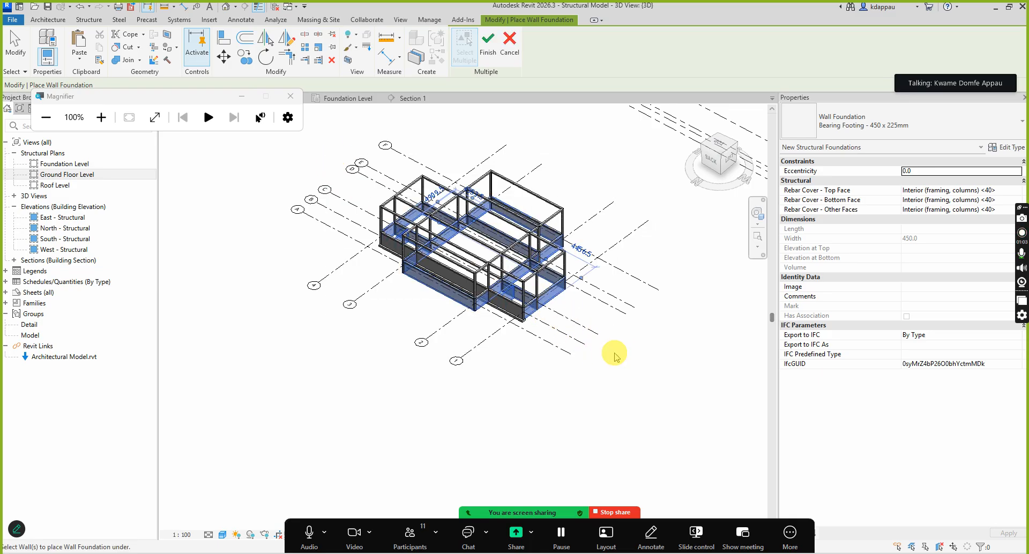
{"action": "scroll", "coordinate": [549, 270], "scroll_direction": "up", "scroll_amount": 1}
{"action": "left_click", "coordinate": [488, 40]}
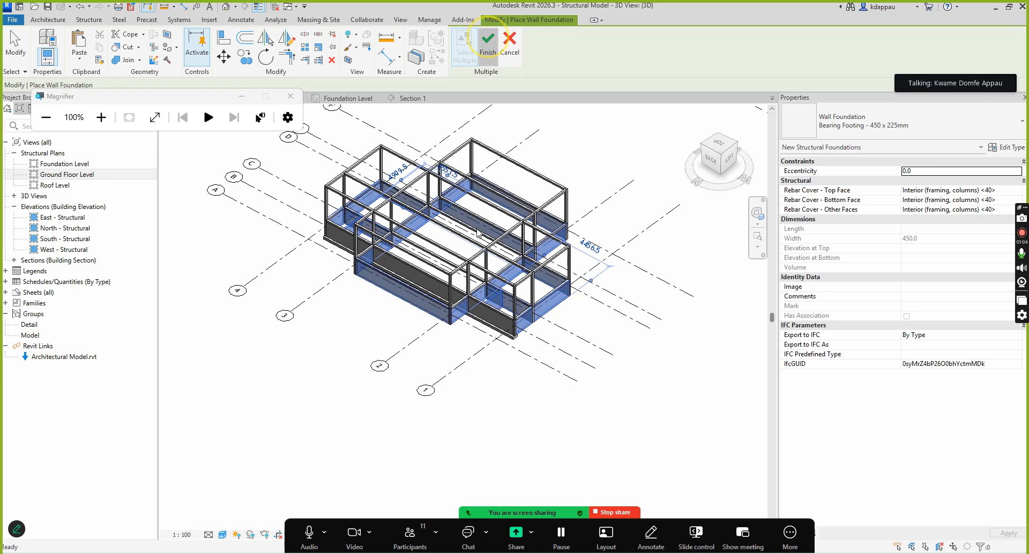
Examine the strip footings beneath the foundation walls from both sides of the building in 3D
{"action": "scroll", "coordinate": [524, 320], "scroll_direction": "up", "scroll_amount": 1}
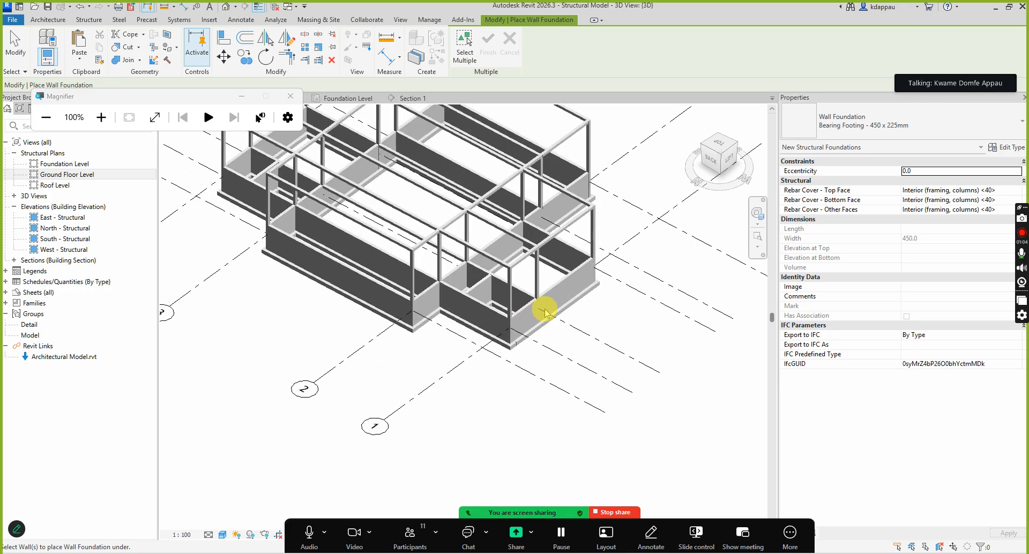
{"action": "scroll", "coordinate": [532, 319], "scroll_direction": "up", "scroll_amount": 1}
{"action": "scroll", "coordinate": [482, 318], "scroll_direction": "down", "scroll_amount": 2}
{"action": "scroll", "coordinate": [306, 292], "scroll_direction": "up", "scroll_amount": 3}
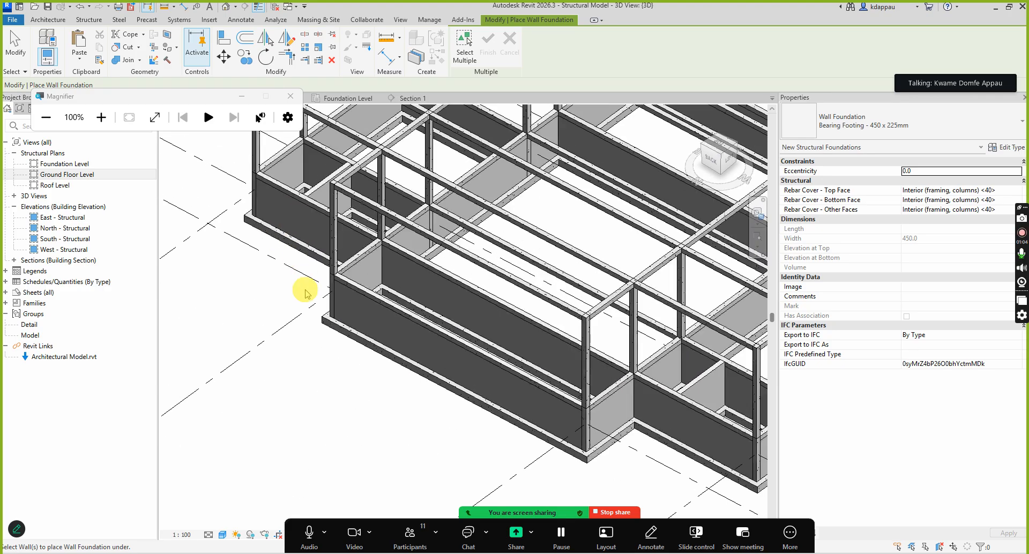
{"action": "scroll", "coordinate": [569, 280], "scroll_direction": "down", "scroll_amount": 5}
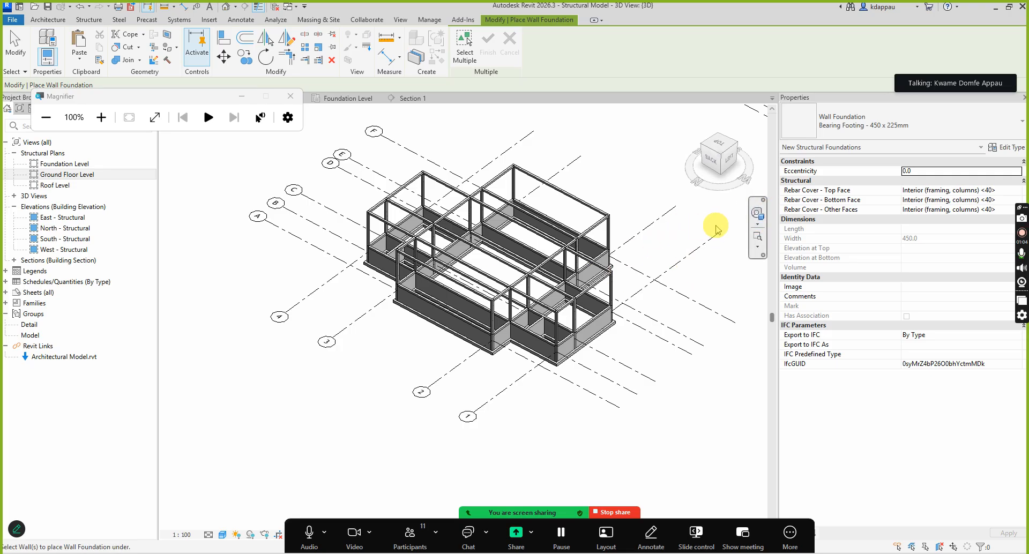
{"action": "left_click", "coordinate": [757, 213]}
{"action": "mouse_move", "coordinate": [385, 313]}
{"action": "left_mouse_down"}
{"action": "mouse_move", "coordinate": [402, 195]}
{"action": "mouse_move", "coordinate": [420, 154]}
{"action": "mouse_move", "coordinate": [483, 138]}
{"action": "mouse_move", "coordinate": [536, 179]}
{"action": "mouse_move", "coordinate": [592, 279]}
{"action": "mouse_move", "coordinate": [596, 310]}
{"action": "mouse_move", "coordinate": [586, 321]}
{"action": "mouse_move", "coordinate": [769, 300]}
{"action": "mouse_move", "coordinate": [252, 301]}
{"action": "mouse_move", "coordinate": [360, 299]}
{"action": "mouse_move", "coordinate": [324, 285]}
{"action": "mouse_move", "coordinate": [2, 246]}
{"action": "left_mouse_up"}
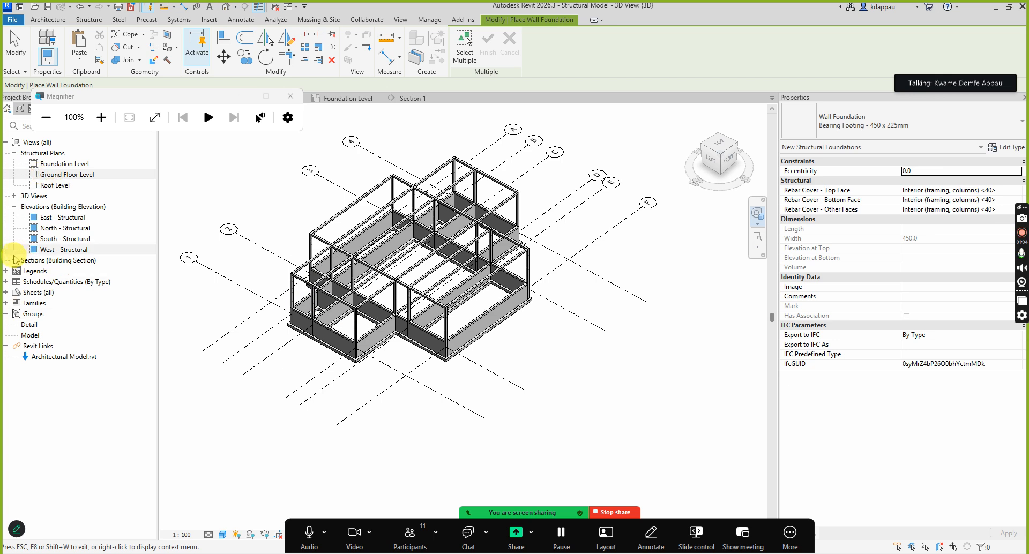
Open the Section 1 view and examine how the footings sit below the walls and columns at Foundation Level
{"action": "left_click", "coordinate": [15, 259]}
{"action": "double_click", "coordinate": [50, 272]}
{"action": "scroll", "coordinate": [510, 360], "scroll_direction": "down", "scroll_amount": 2}
{"action": "scroll", "coordinate": [510, 361], "scroll_direction": "up", "scroll_amount": 5}
{"action": "scroll", "coordinate": [386, 350], "scroll_direction": "down", "scroll_amount": 3}
{"action": "middle_click_drag", "start_coordinate": [386, 350], "coordinate": [484, 357]}
{"action": "scroll", "coordinate": [490, 356], "scroll_direction": "up", "scroll_amount": 4}
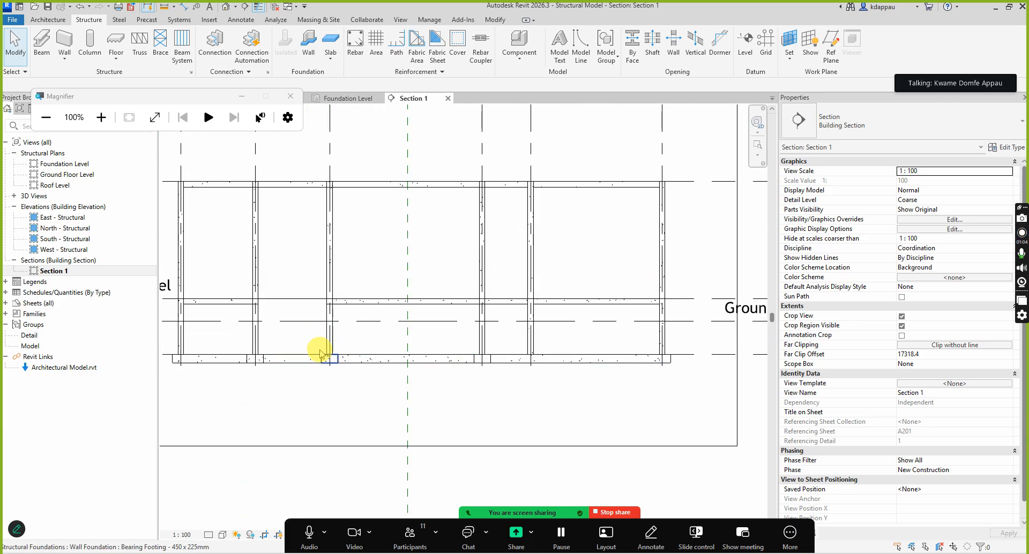
{"action": "scroll", "coordinate": [316, 349], "scroll_direction": "down", "scroll_amount": 3}
{"action": "scroll", "coordinate": [300, 345], "scroll_direction": "up", "scroll_amount": 3}
{"action": "scroll", "coordinate": [291, 349], "scroll_direction": "down", "scroll_amount": 3}
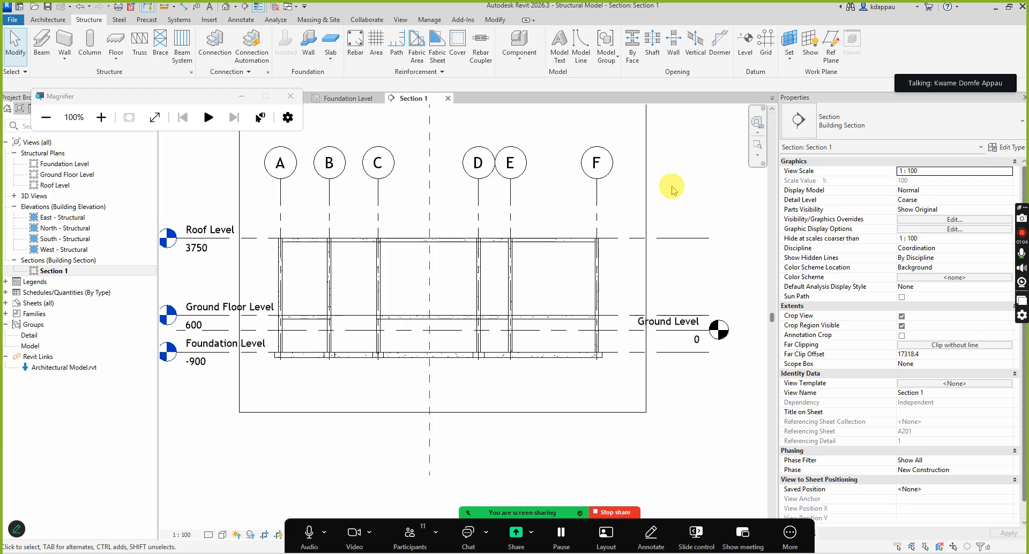
{"action": "scroll", "coordinate": [515, 292], "scroll_direction": "down", "scroll_amount": 4}
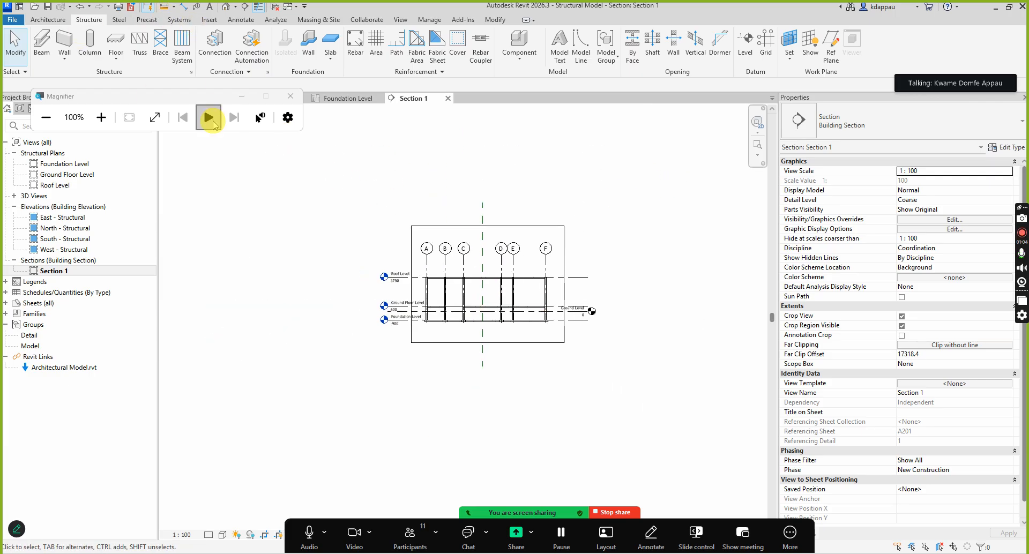
Return to the 3D view and examine the strip footings around the projecting corner of the building
{"action": "left_click", "coordinate": [225, 8]}
{"action": "scroll", "coordinate": [420, 356], "scroll_direction": "up", "scroll_amount": 5}
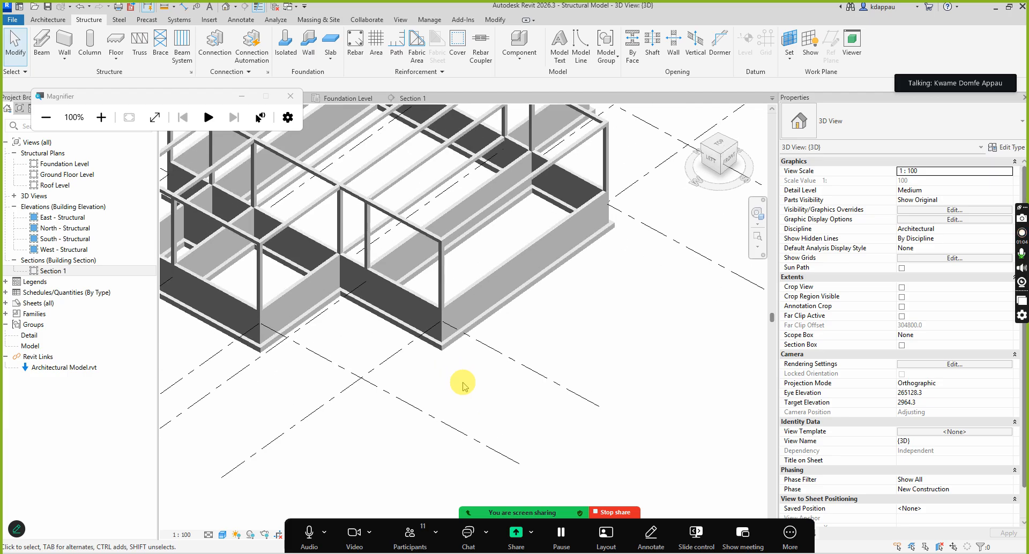
{"action": "scroll", "coordinate": [423, 347], "scroll_direction": "up", "scroll_amount": 4}
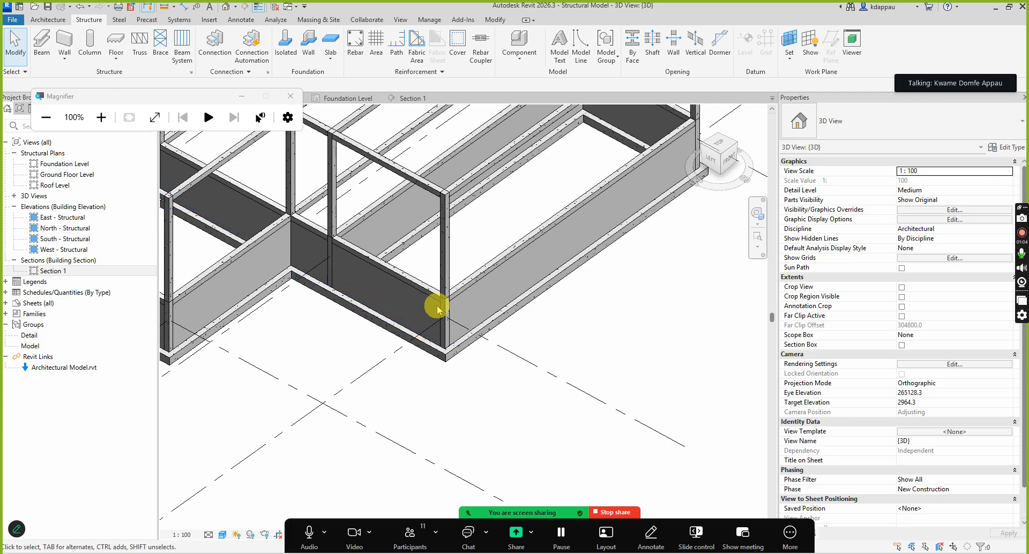
{"action": "scroll", "coordinate": [423, 375], "scroll_direction": "down", "scroll_amount": 3}
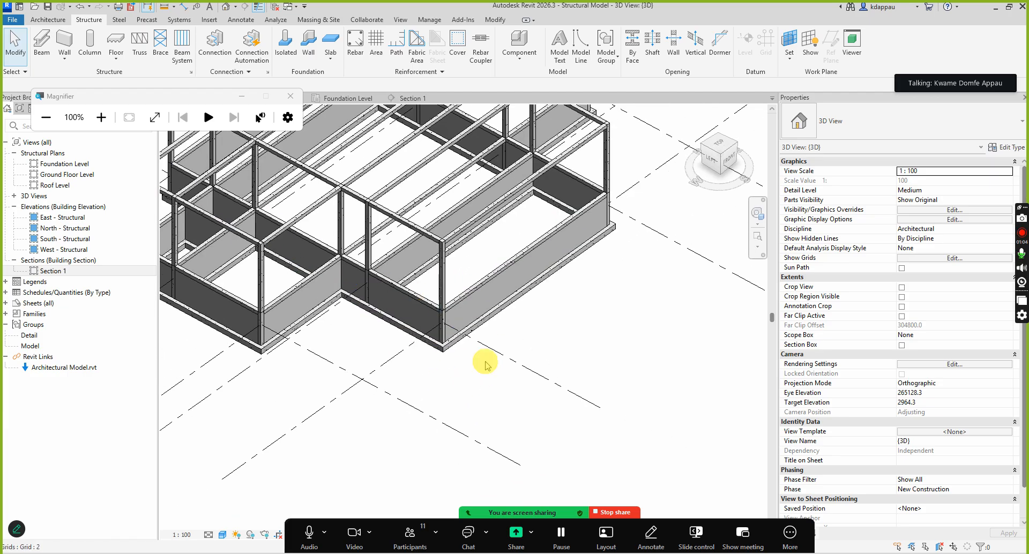
{"action": "scroll", "coordinate": [450, 334], "scroll_direction": "down", "scroll_amount": 3}
{"action": "scroll", "coordinate": [445, 348], "scroll_direction": "up", "scroll_amount": 3}
{"action": "scroll", "coordinate": [481, 351], "scroll_direction": "down", "scroll_amount": 2}
{"action": "scroll", "coordinate": [474, 351], "scroll_direction": "up", "scroll_amount": 1}
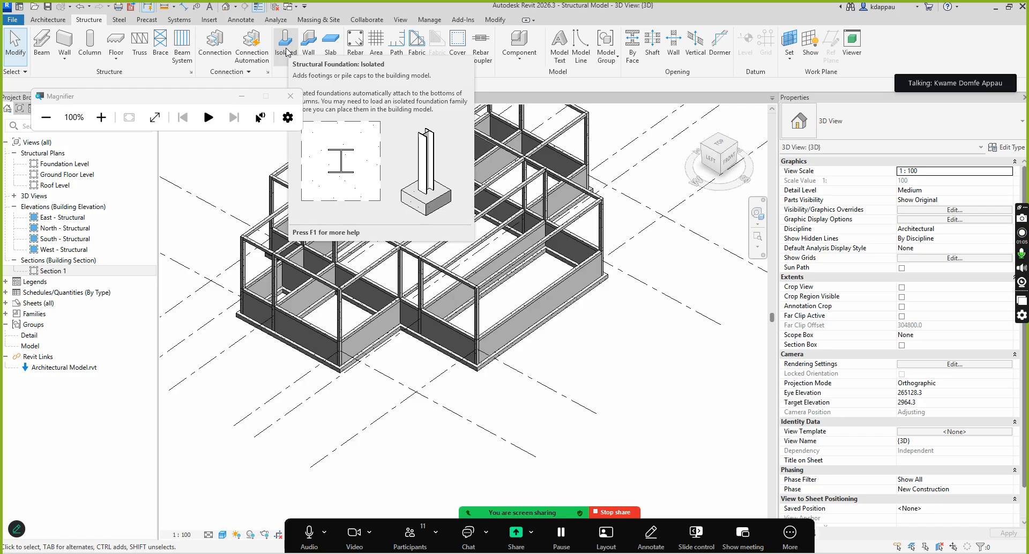
{"action": "left_click", "coordinate": [284, 44]}
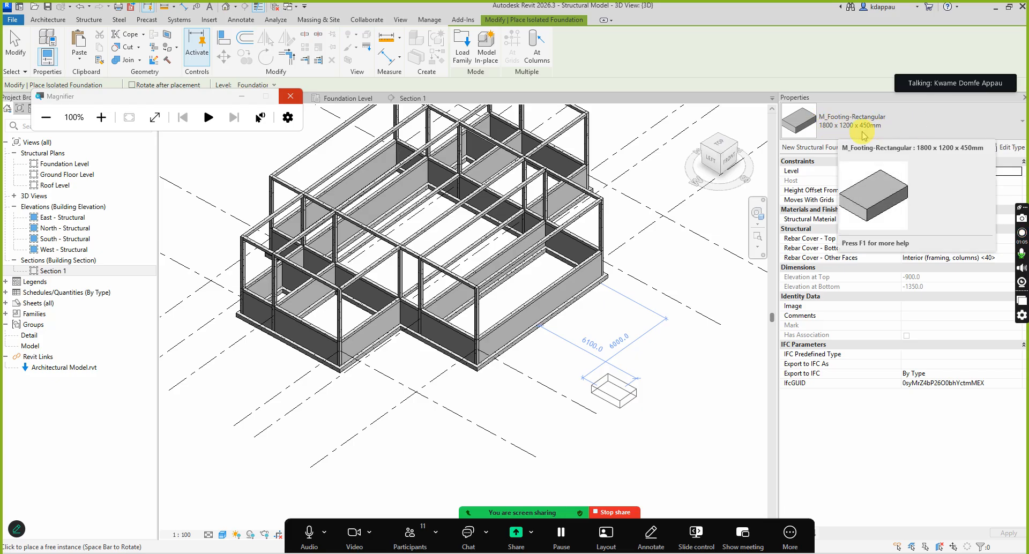
{"action": "scroll", "coordinate": [482, 362], "scroll_direction": "up", "scroll_amount": 5}
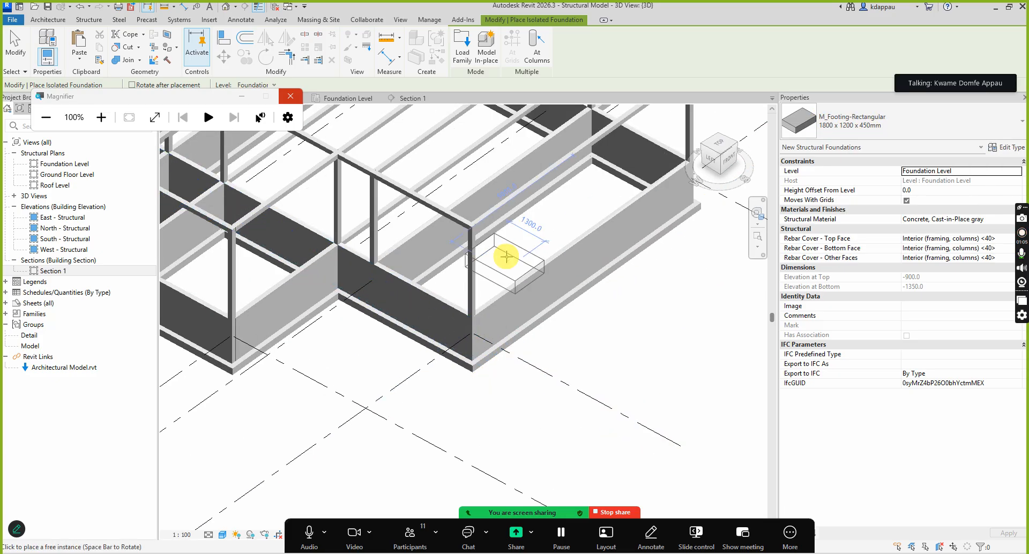
{"action": "left_click", "coordinate": [536, 46]}
{"action": "left_click", "coordinate": [476, 326]}
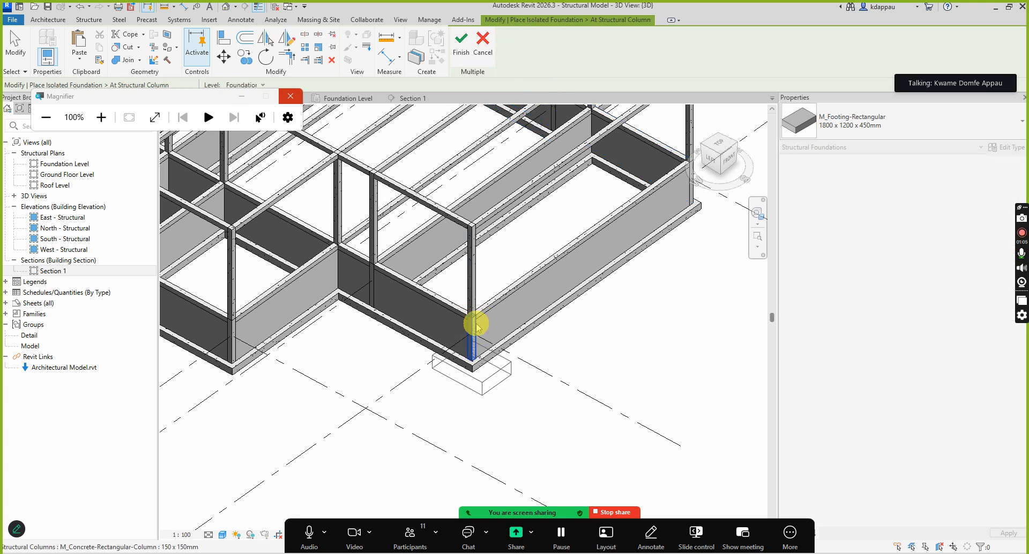
{"action": "scroll", "coordinate": [473, 365], "scroll_direction": "up", "scroll_amount": 3}
{"action": "scroll", "coordinate": [474, 377], "scroll_direction": "down", "scroll_amount": 3}
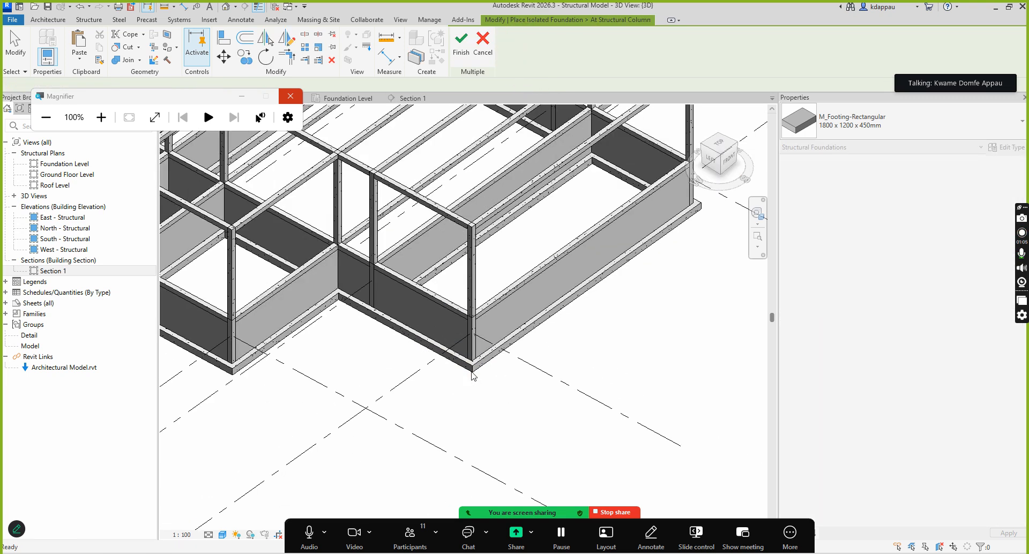
{"action": "key", "text": "Escape"}
{"action": "key", "text": "Escape"}
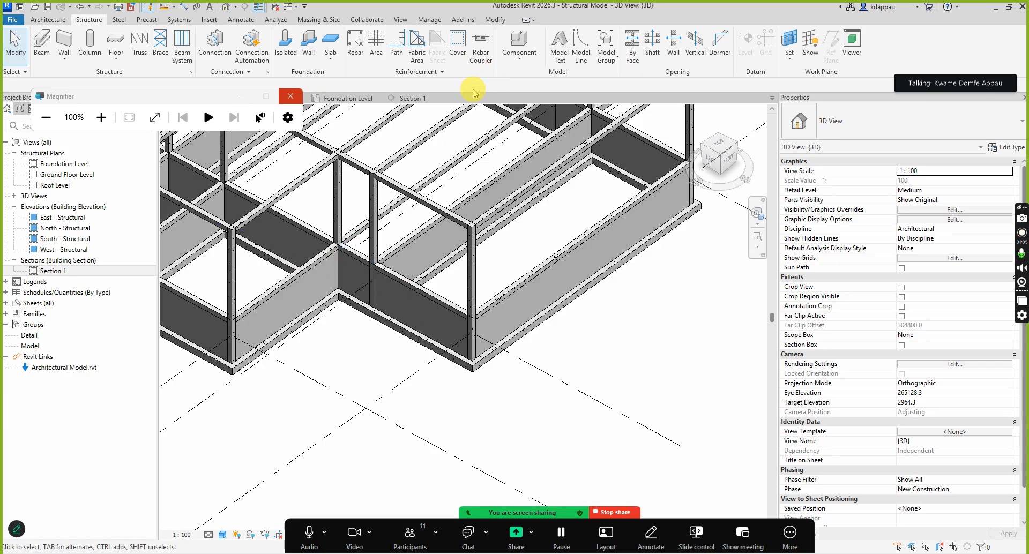
Place an isolated M_Footing-Rectangular 1800 x 1200 x 450mm foundation at the nearest outer corner column using At Columns
{"action": "left_click", "coordinate": [285, 43]}
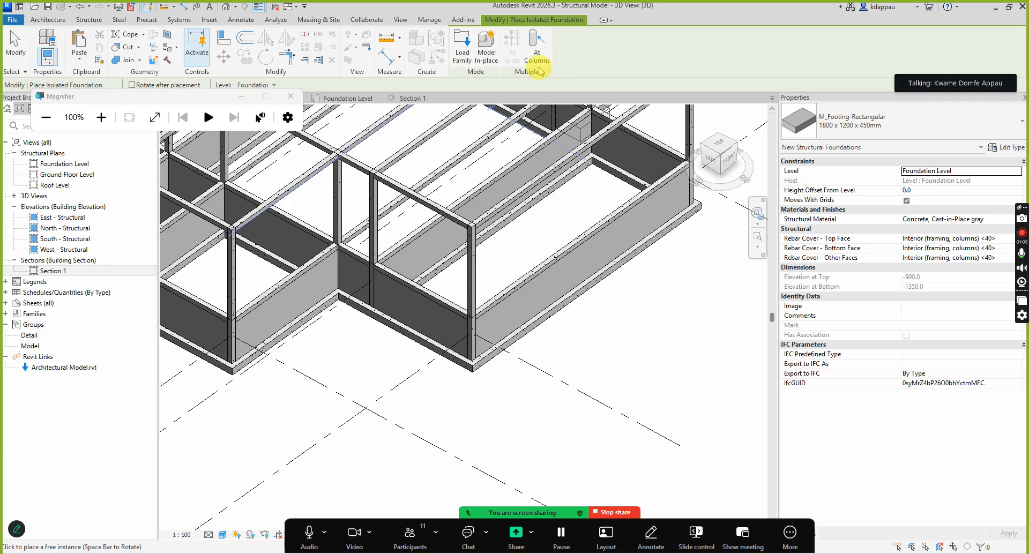
{"action": "left_click", "coordinate": [536, 51]}
{"action": "scroll", "coordinate": [480, 351], "scroll_direction": "up", "scroll_amount": 3}
{"action": "scroll", "coordinate": [481, 351], "scroll_direction": "up", "scroll_amount": 1}
{"action": "left_click", "coordinate": [471, 349]}
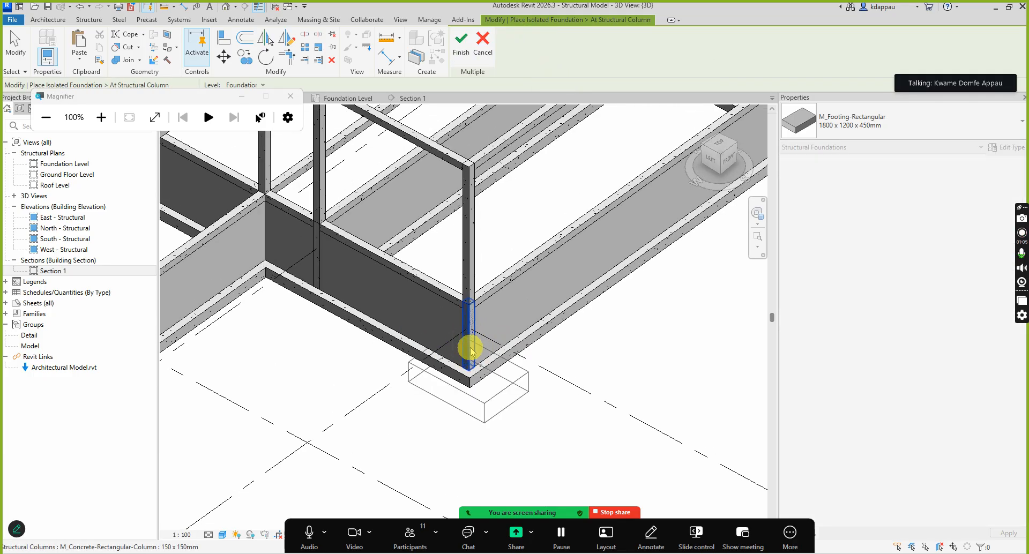
{"action": "left_click", "coordinate": [461, 54]}
{"action": "key", "text": "Escape"}
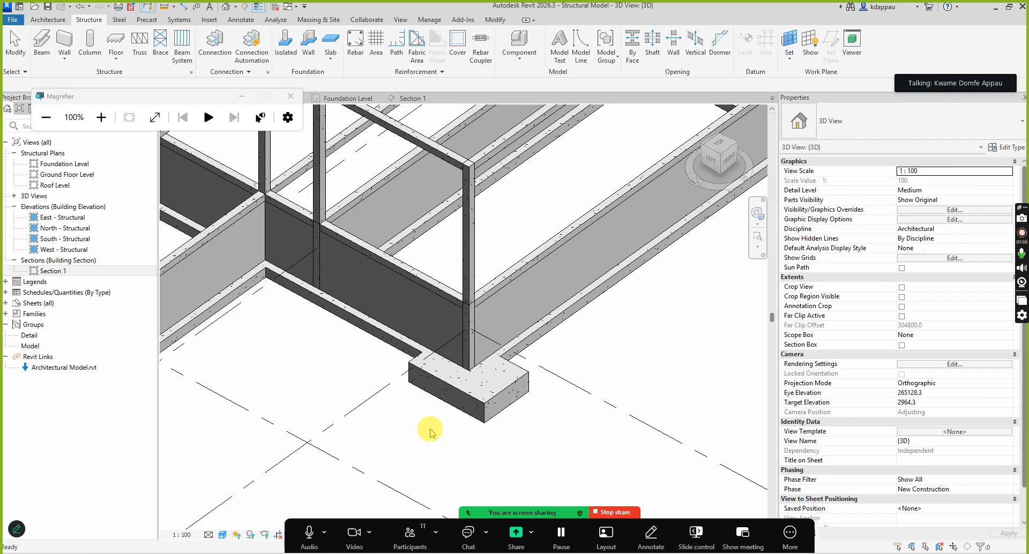
Duplicate the corner column footing's M_Footing-Rectangular type as 600 x 600 x 300mm
{"action": "scroll", "coordinate": [452, 394], "scroll_direction": "up", "scroll_amount": 2}
{"action": "left_click", "coordinate": [478, 394]}
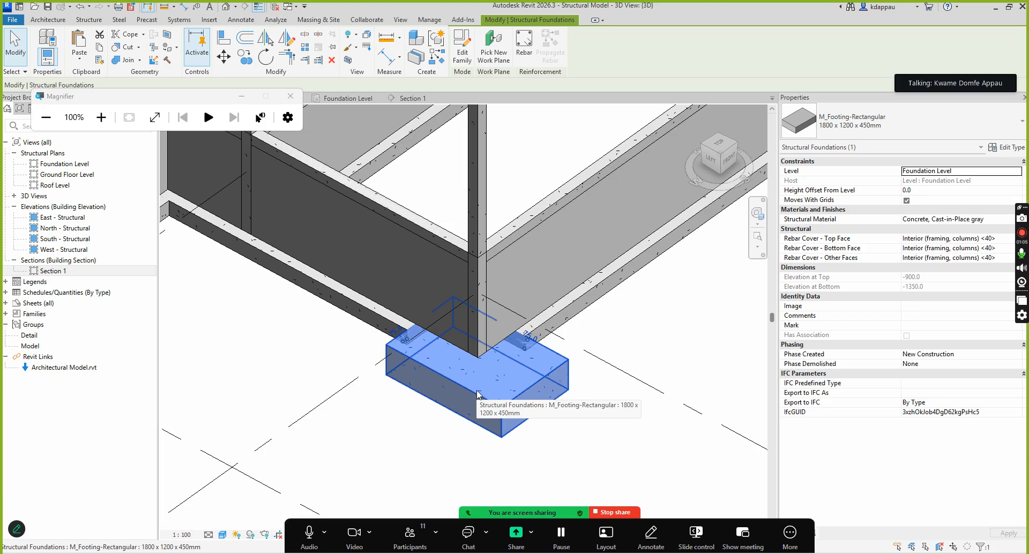
{"action": "scroll", "coordinate": [477, 395], "scroll_direction": "down", "scroll_amount": 2}
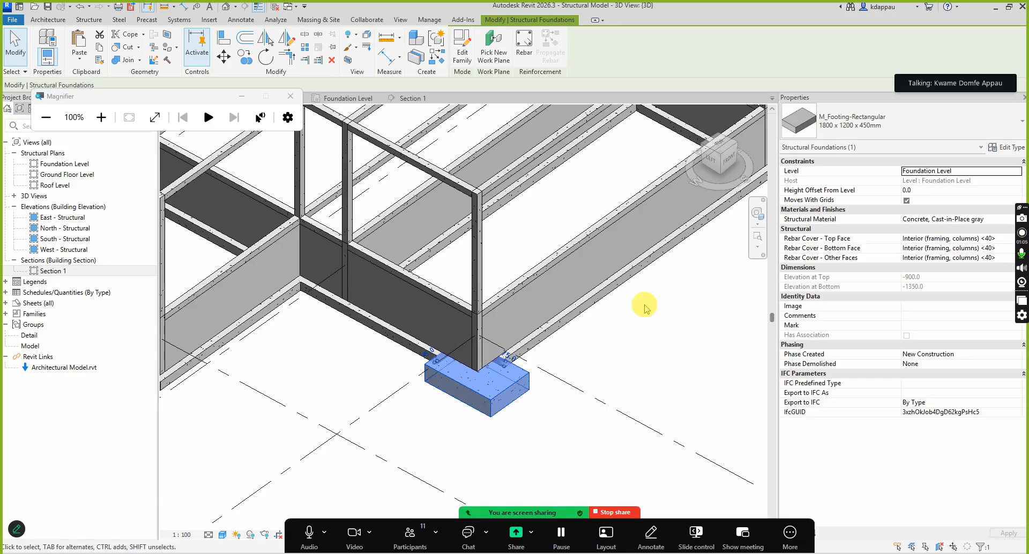
{"action": "left_click", "coordinate": [1010, 146]}
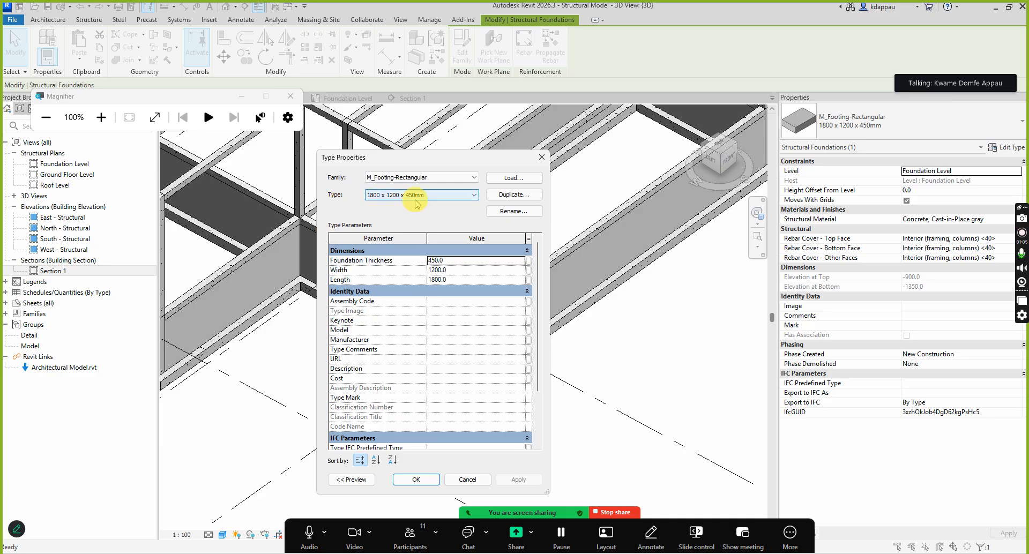
{"action": "left_click", "coordinate": [511, 195]}
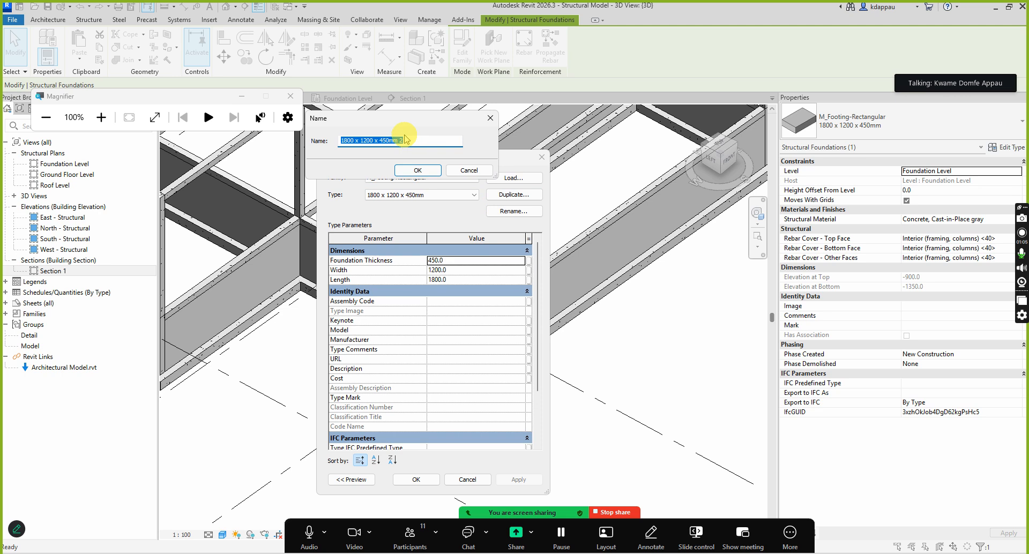
{"action": "left_click", "coordinate": [351, 141]}
{"action": "left_click_drag", "start_coordinate": [341, 140], "coordinate": [351, 142]}
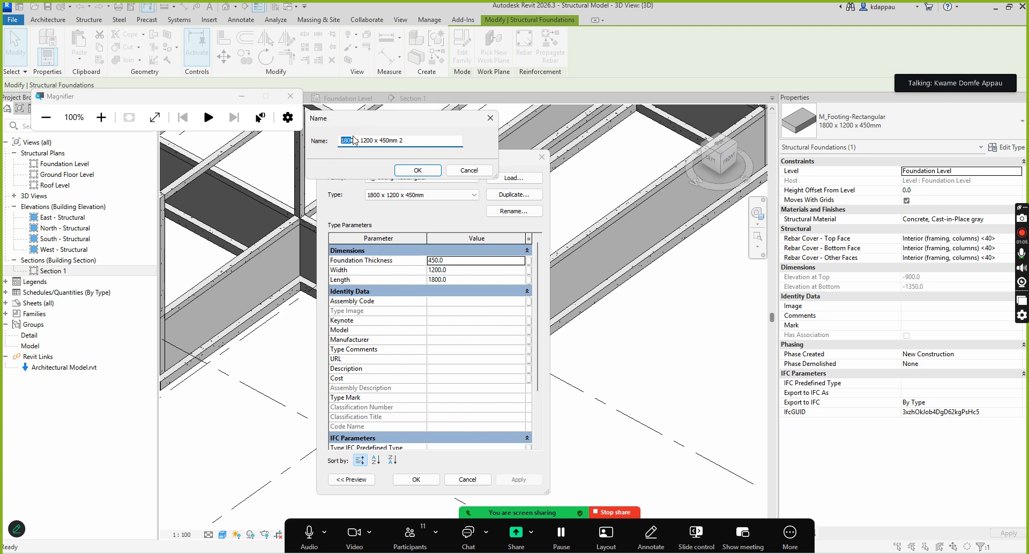
{"action": "type", "text": "9"}
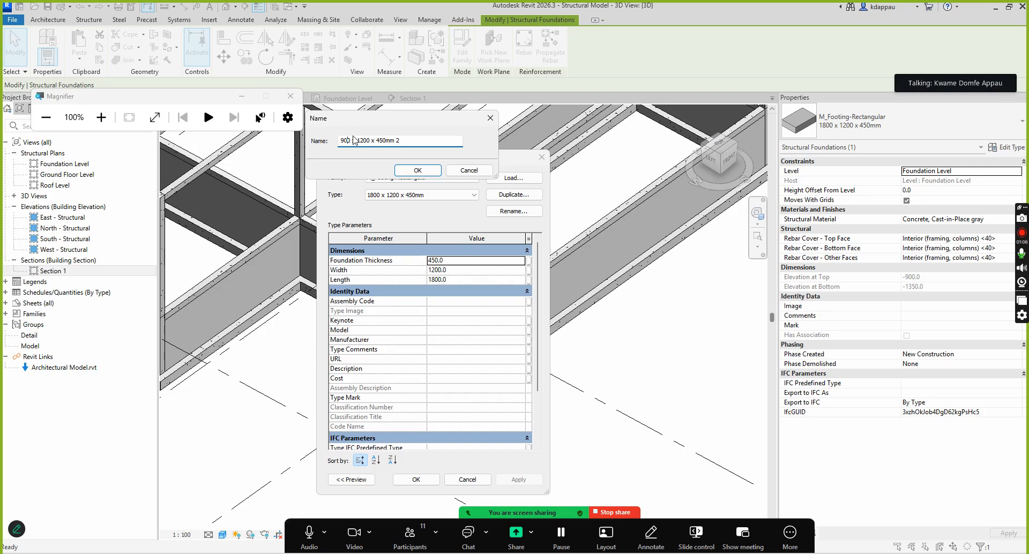
{"action": "left_click", "coordinate": [437, 214]}
{"action": "left_click", "coordinate": [345, 140]}
{"action": "left_click", "coordinate": [368, 143]}
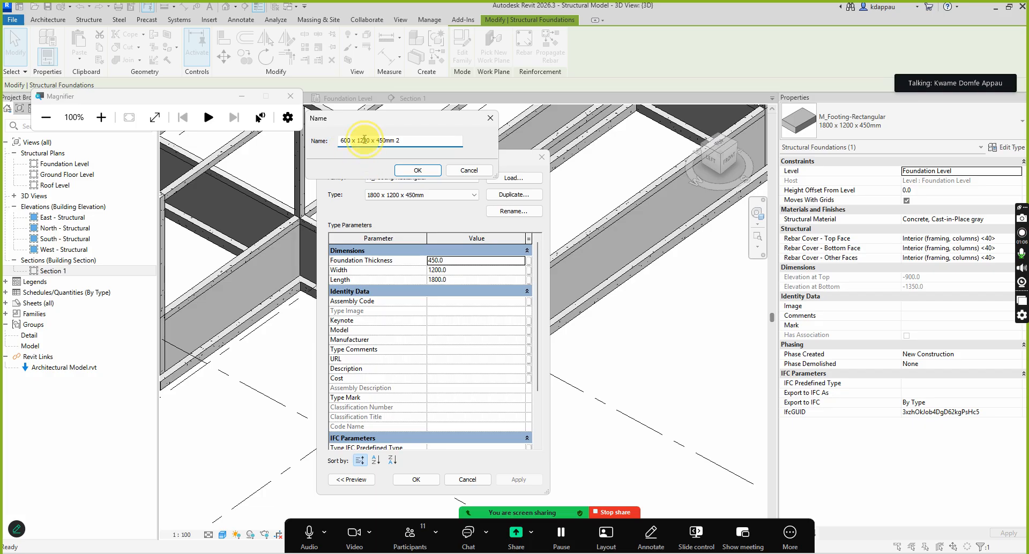
{"action": "left_click", "coordinate": [420, 140]}
{"action": "key", "text": "BackSpace"}
{"action": "key", "text": "BackSpace"}
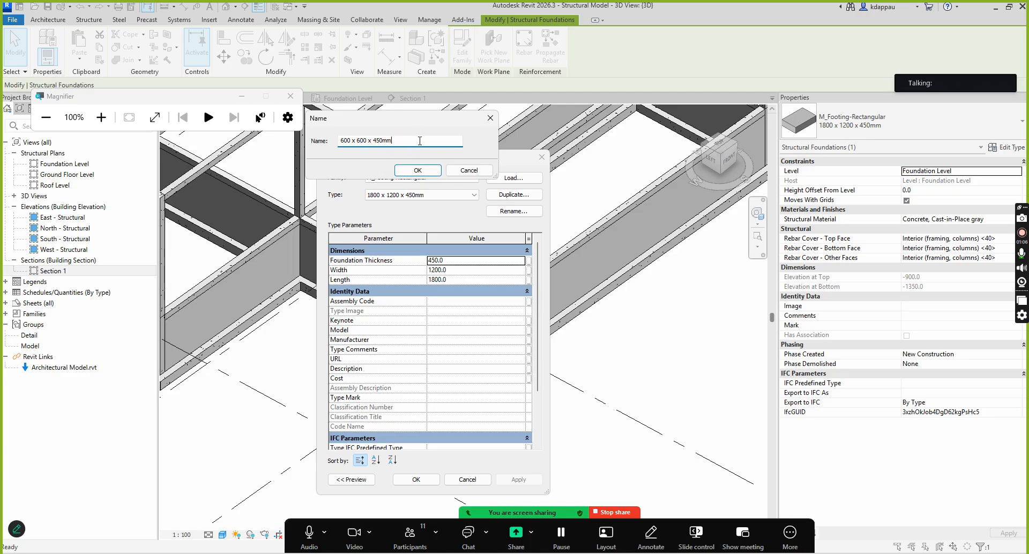
{"action": "left_click", "coordinate": [381, 140]}
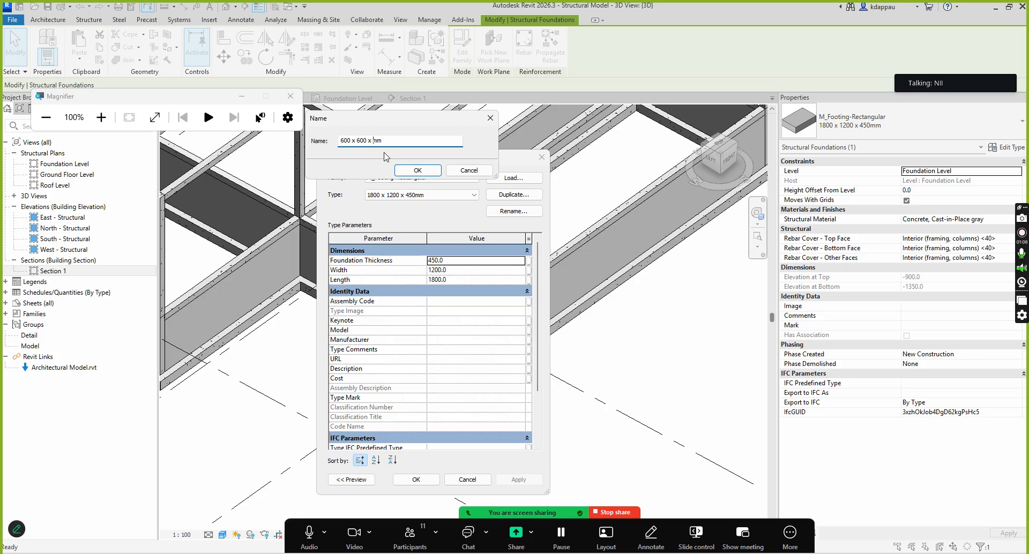
{"action": "type", "text": "300"}
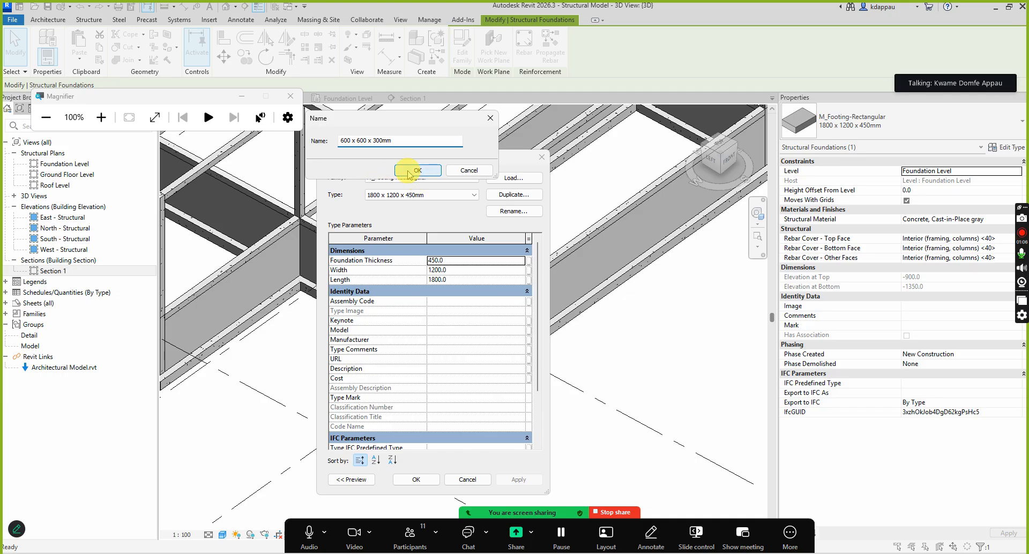
{"action": "left_click", "coordinate": [411, 171]}
Set the 600 x 600 x 300mm footing type's foundation thickness to 300, width to 600 and length to 600, and apply it to the corner footing
{"action": "left_click", "coordinate": [460, 261]}
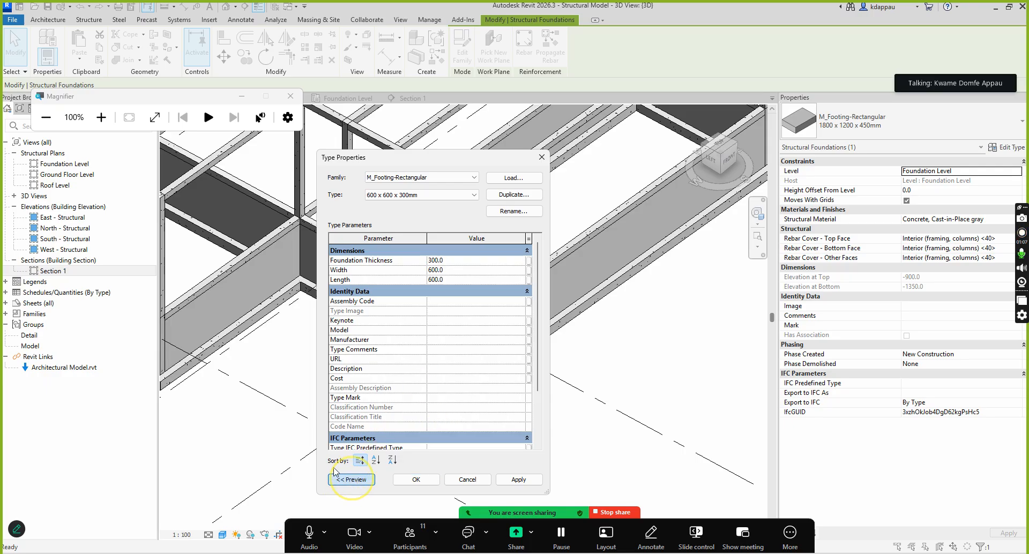
{"action": "left_click", "coordinate": [352, 480]}
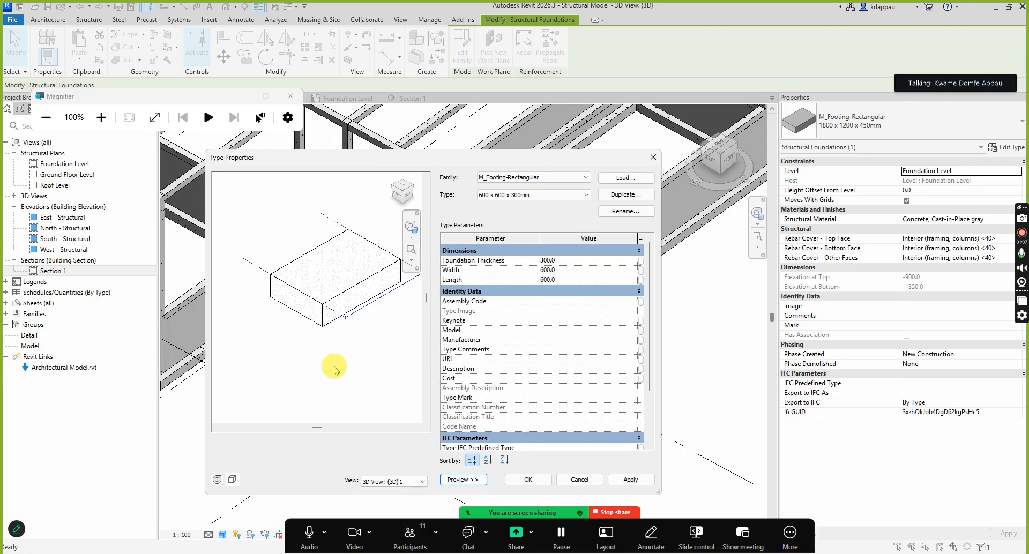
{"action": "left_click", "coordinate": [525, 478]}
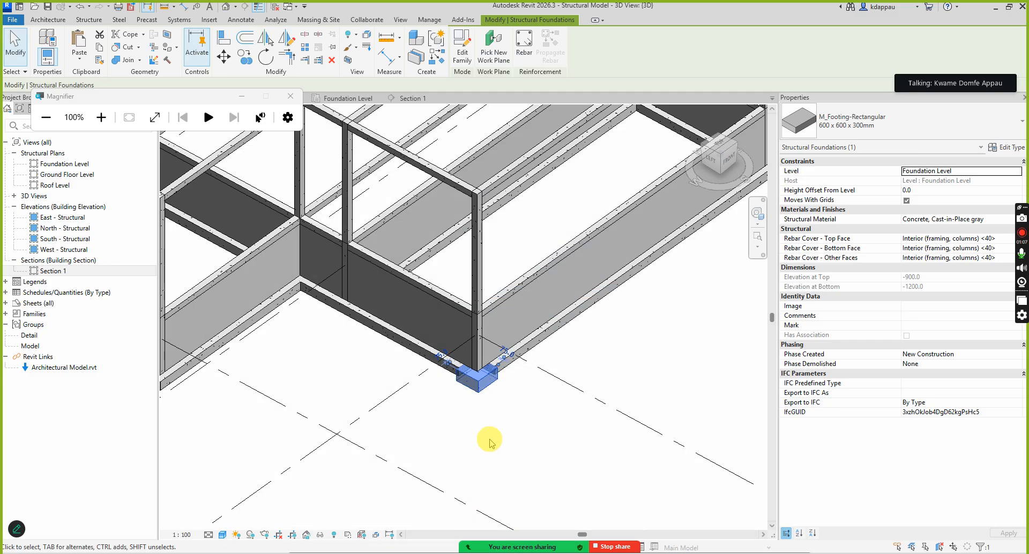
{"action": "left_click", "coordinate": [484, 442]}
Place similar 600 x 600 x 300mm isolated footings under all columns of the building using At Columns, and end the placement
{"action": "scroll", "coordinate": [489, 393], "scroll_direction": "up", "scroll_amount": 3}
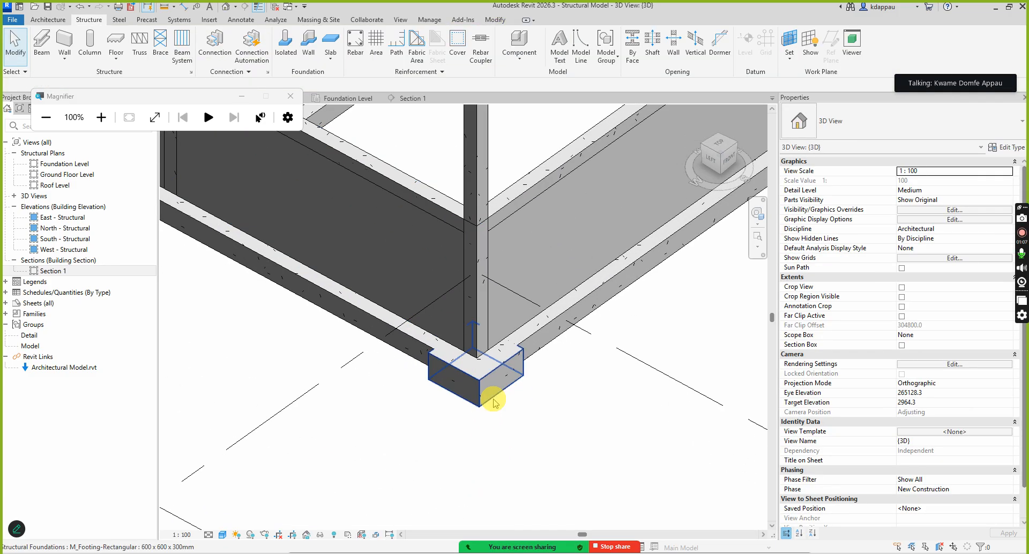
{"action": "left_click", "coordinate": [487, 389]}
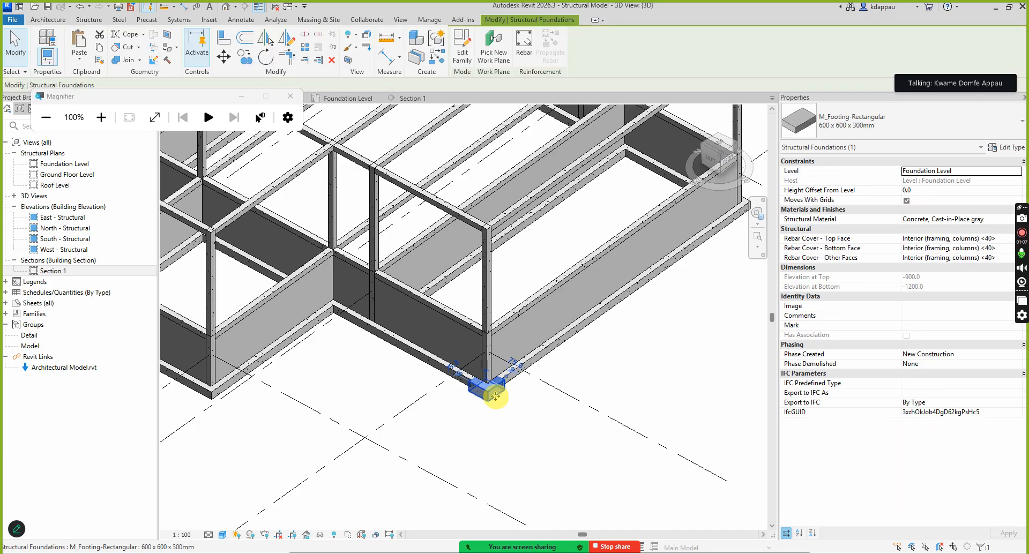
{"action": "right_click", "coordinate": [495, 426]}
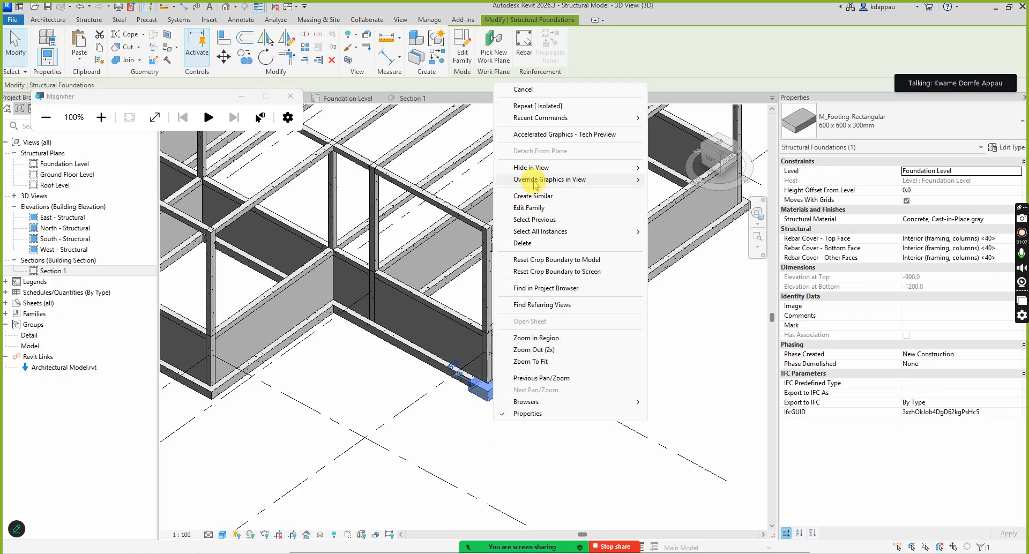
{"action": "left_click", "coordinate": [539, 197]}
{"action": "scroll", "coordinate": [474, 360], "scroll_direction": "down", "scroll_amount": 5}
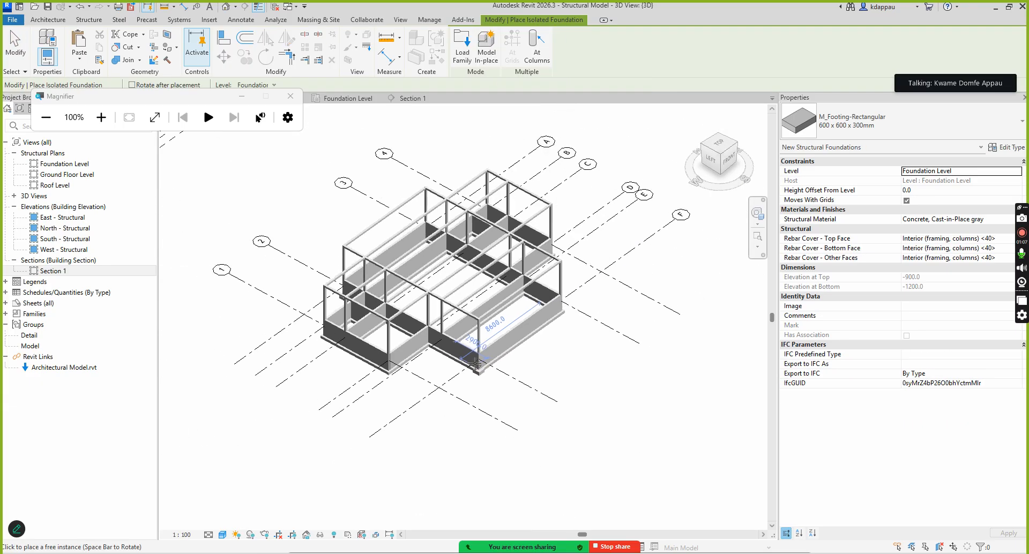
{"action": "left_click", "coordinate": [534, 44]}
{"action": "scroll", "coordinate": [504, 384], "scroll_direction": "down", "scroll_amount": 3}
{"action": "left_click_drag", "start_coordinate": [367, 230], "coordinate": [610, 423]}
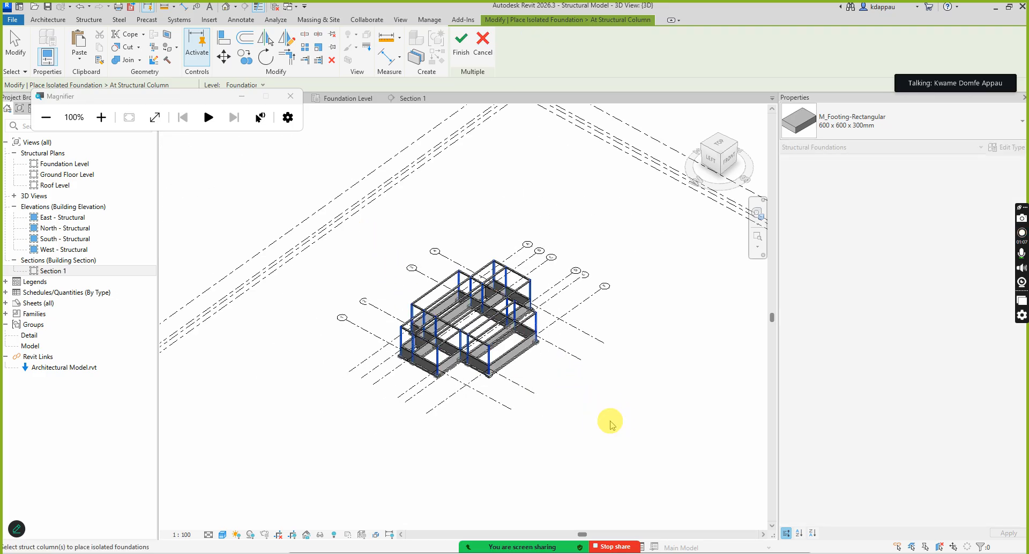
{"action": "scroll", "coordinate": [419, 379], "scroll_direction": "up", "scroll_amount": 6}
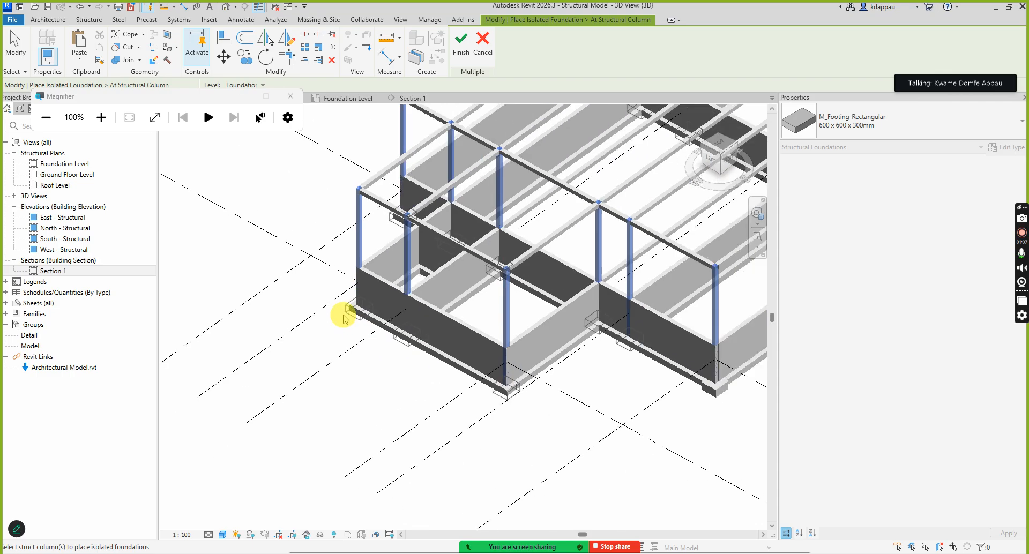
{"action": "scroll", "coordinate": [412, 363], "scroll_direction": "down", "scroll_amount": 8}
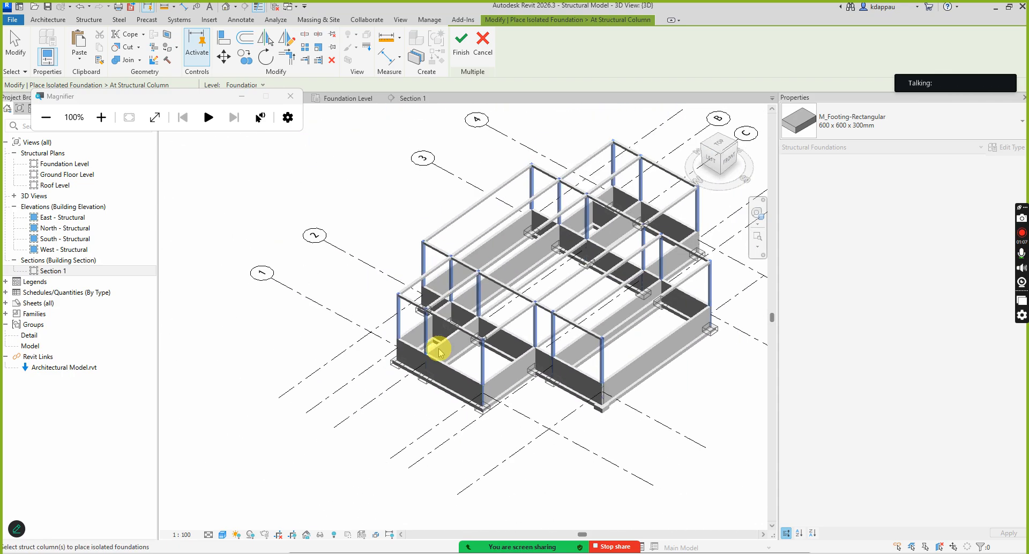
{"action": "scroll", "coordinate": [509, 292], "scroll_direction": "up", "scroll_amount": 5}
{"action": "scroll", "coordinate": [696, 300], "scroll_direction": "down", "scroll_amount": 5}
{"action": "scroll", "coordinate": [702, 354], "scroll_direction": "up", "scroll_amount": 5}
{"action": "scroll", "coordinate": [702, 354], "scroll_direction": "down", "scroll_amount": 7}
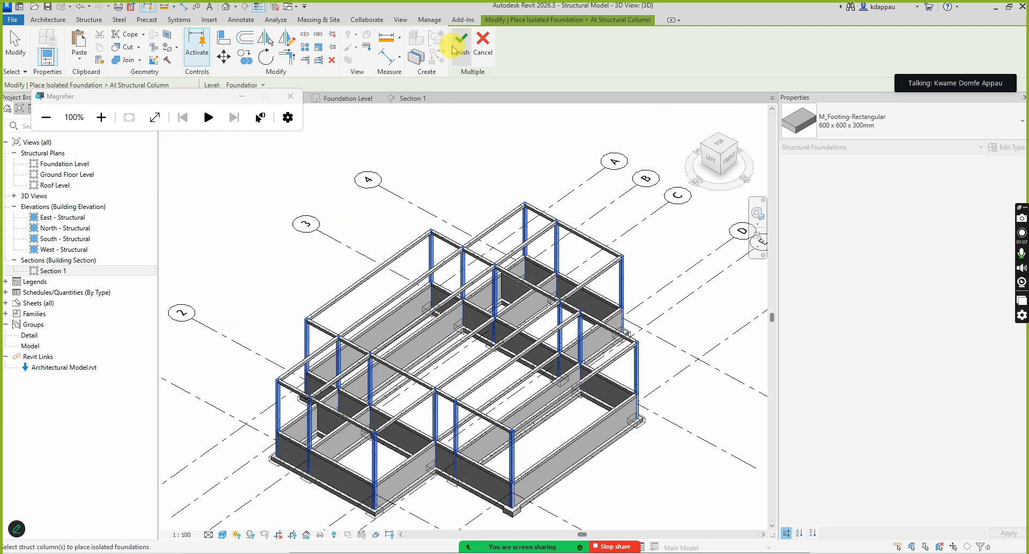
{"action": "left_click", "coordinate": [462, 40]}
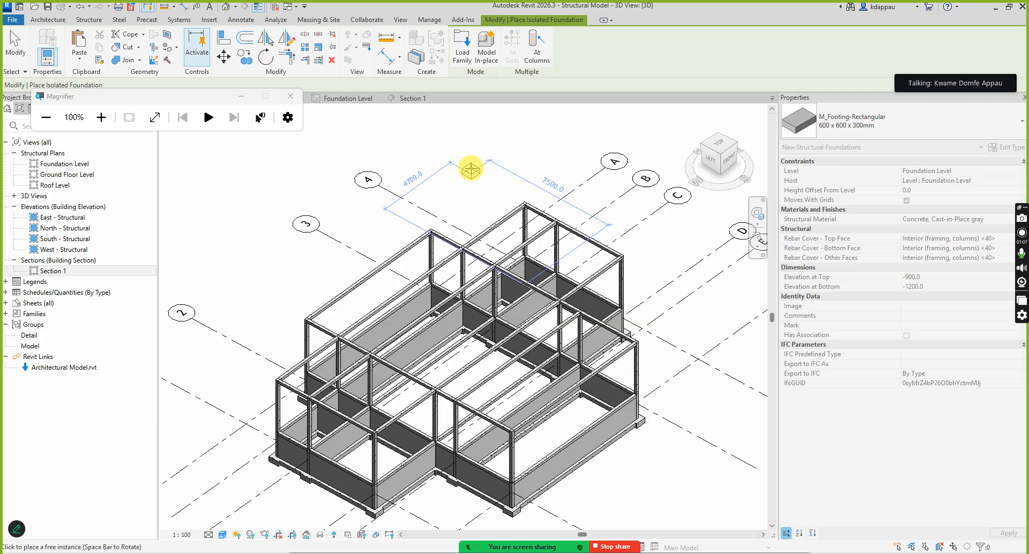
{"action": "right_click", "coordinate": [470, 169]}
{"action": "left_click", "coordinate": [509, 176]}
{"action": "right_click", "coordinate": [502, 172]}
{"action": "left_click", "coordinate": [515, 183]}
Examine the isolated footings beneath the columns and strip footings from two sides of the building in 3D
{"action": "scroll", "coordinate": [563, 340], "scroll_direction": "up", "scroll_amount": 6}
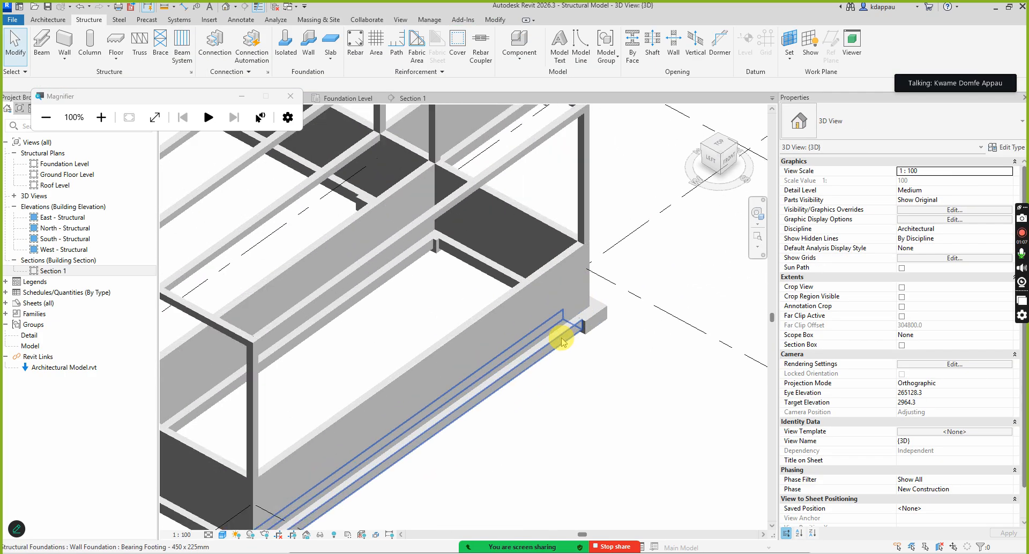
{"action": "scroll", "coordinate": [562, 339], "scroll_direction": "down", "scroll_amount": 6}
{"action": "scroll", "coordinate": [587, 298], "scroll_direction": "up", "scroll_amount": 5}
{"action": "scroll", "coordinate": [586, 299], "scroll_direction": "down", "scroll_amount": 7}
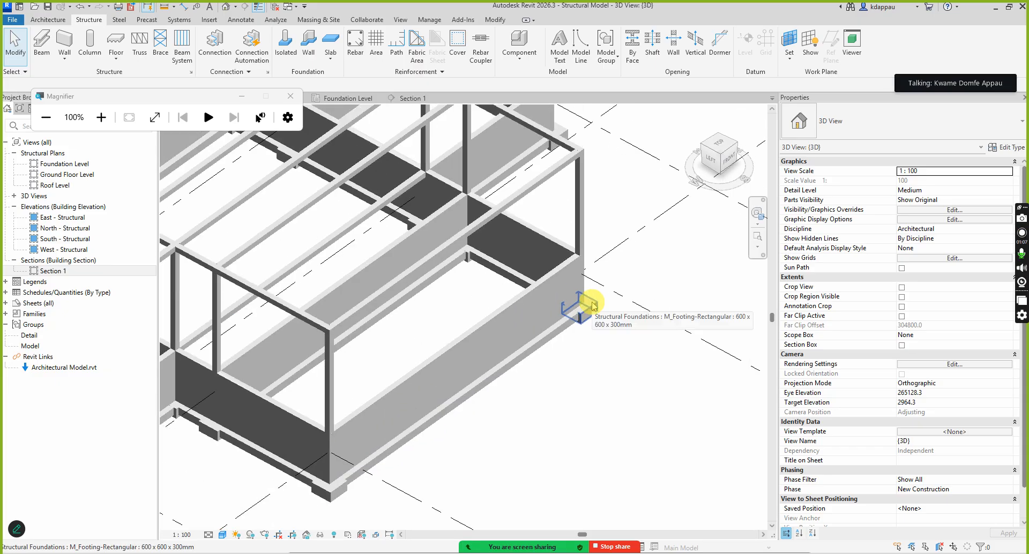
{"action": "scroll", "coordinate": [454, 340], "scroll_direction": "up", "scroll_amount": 5}
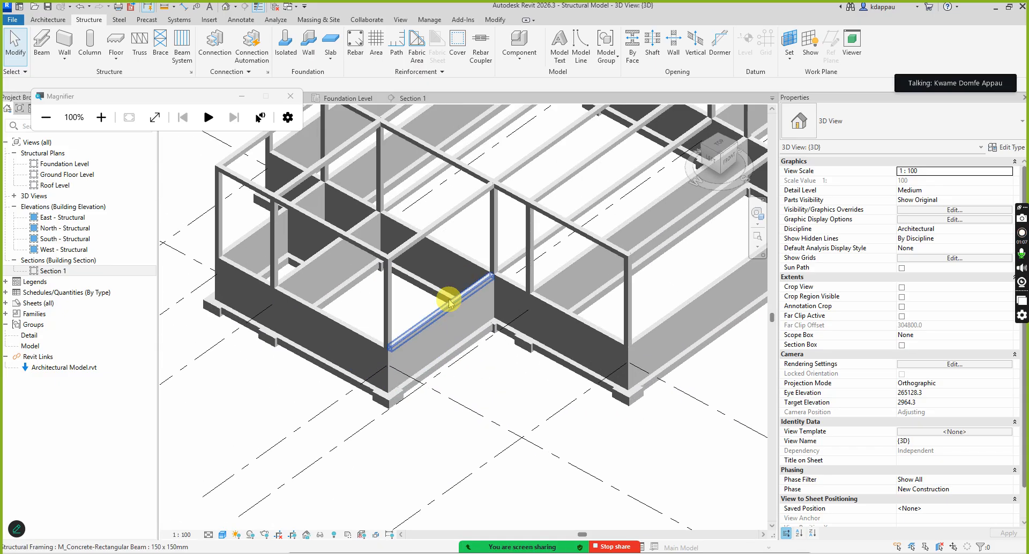
{"action": "scroll", "coordinate": [450, 304], "scroll_direction": "down", "scroll_amount": 2}
{"action": "scroll", "coordinate": [418, 295], "scroll_direction": "up", "scroll_amount": 5}
{"action": "scroll", "coordinate": [426, 312], "scroll_direction": "down", "scroll_amount": 5}
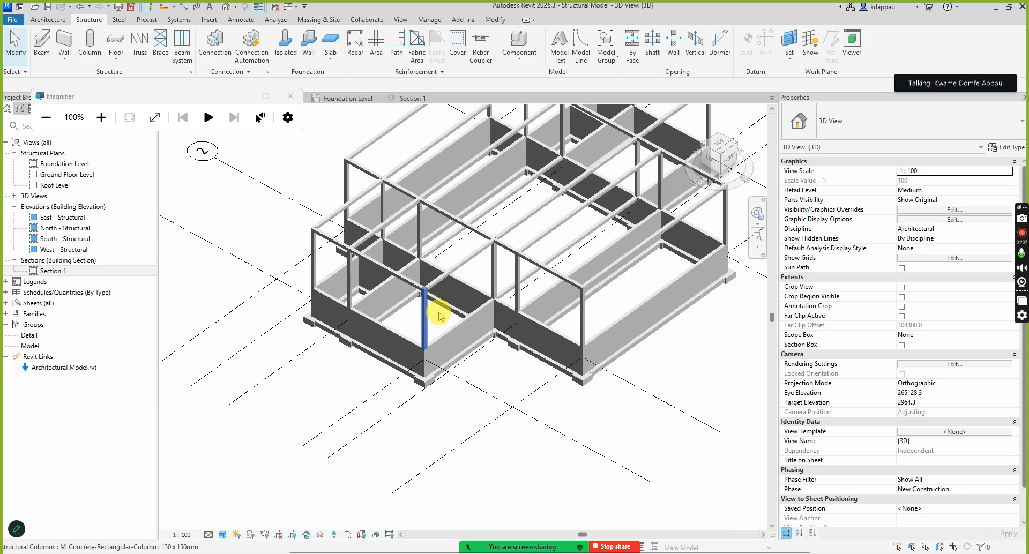
{"action": "scroll", "coordinate": [467, 253], "scroll_direction": "up", "scroll_amount": 3}
{"action": "scroll", "coordinate": [463, 245], "scroll_direction": "down", "scroll_amount": 4}
{"action": "scroll", "coordinate": [429, 436], "scroll_direction": "down", "scroll_amount": 3}
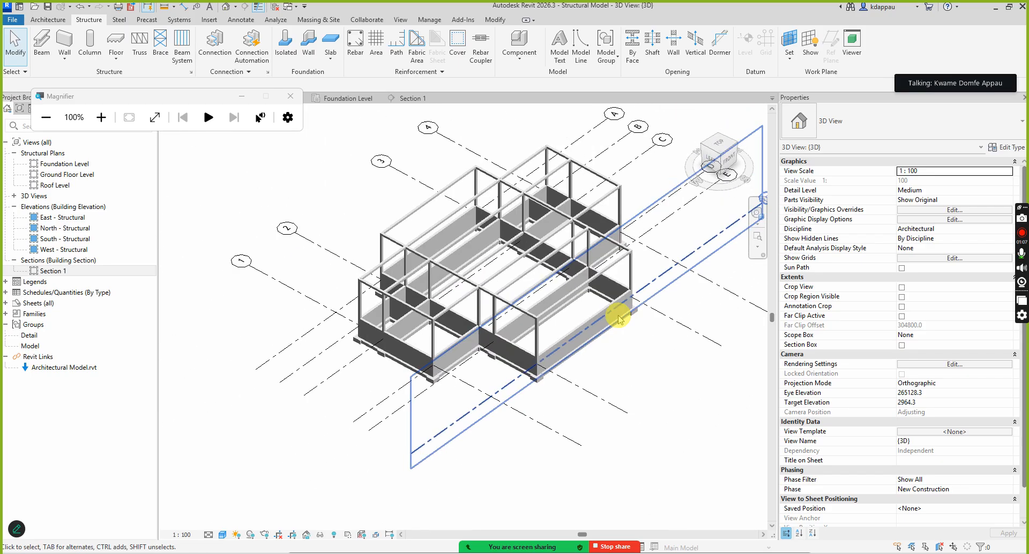
{"action": "left_click", "coordinate": [738, 152]}
{"action": "scroll", "coordinate": [413, 333], "scroll_direction": "up", "scroll_amount": 4}
{"action": "scroll", "coordinate": [452, 317], "scroll_direction": "up", "scroll_amount": 5}
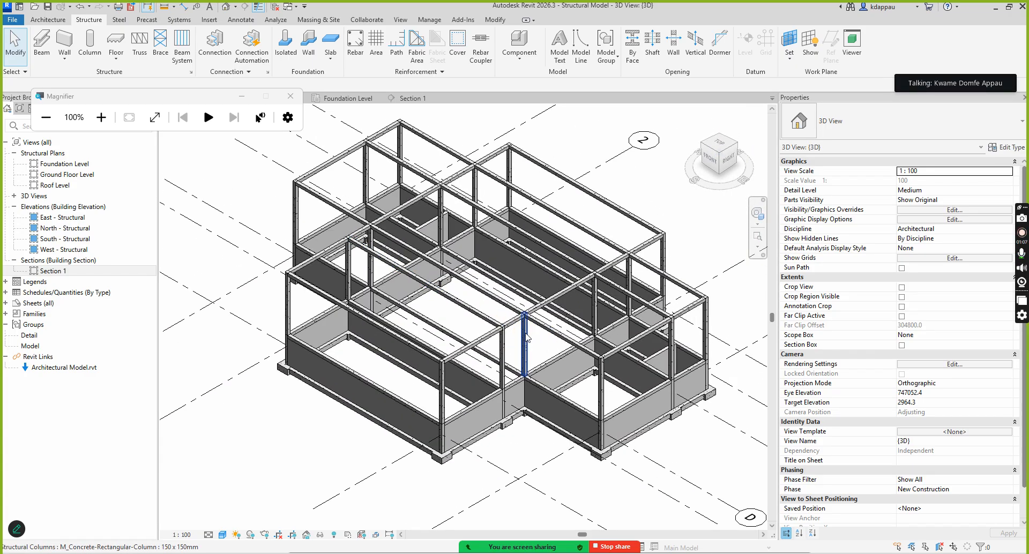
Change the M_Concrete-Rectangular Beam type's h to 300 and rename the type 150 x 300mm
{"action": "left_click", "coordinate": [599, 197]}
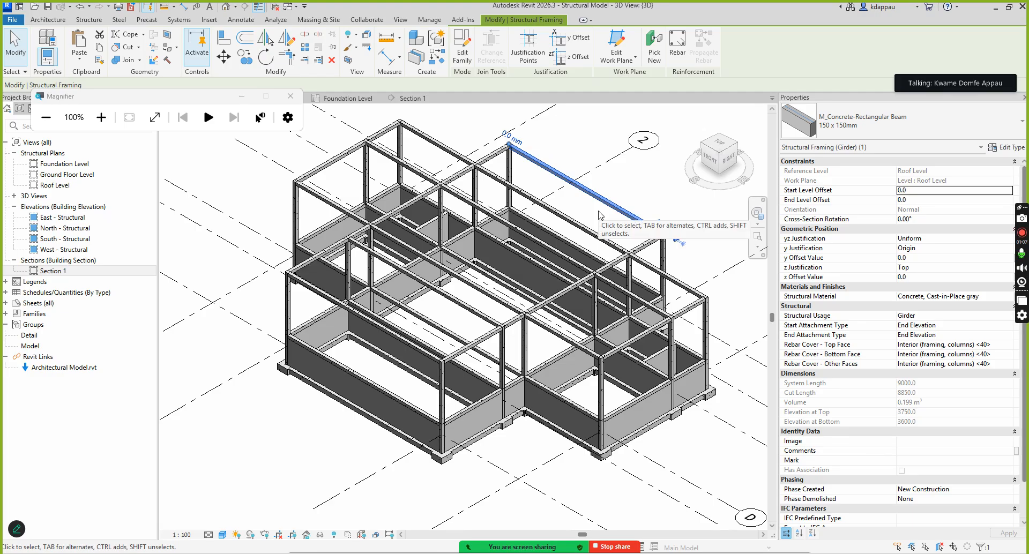
{"action": "scroll", "coordinate": [557, 253], "scroll_direction": "down", "scroll_amount": 3}
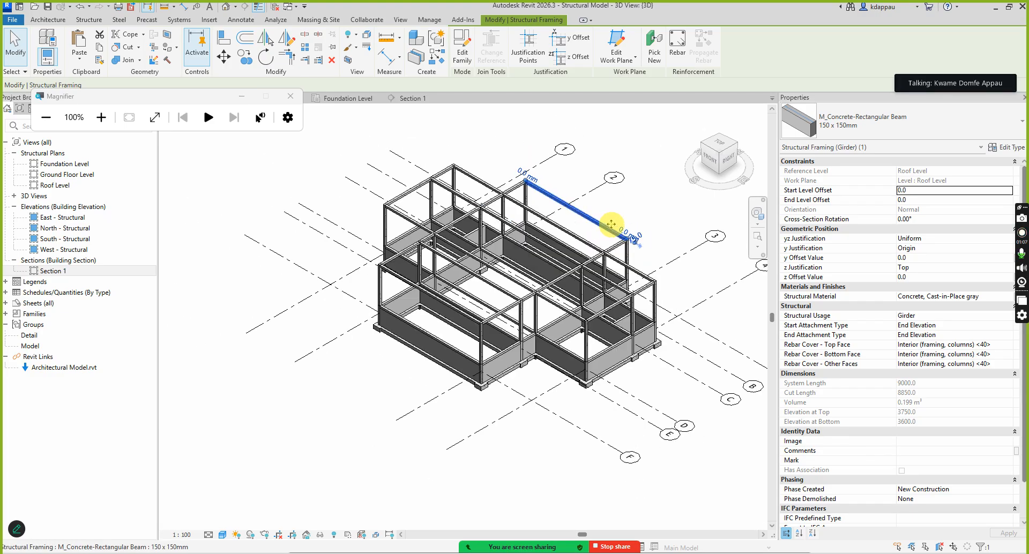
{"action": "scroll", "coordinate": [612, 224], "scroll_direction": "up", "scroll_amount": 4}
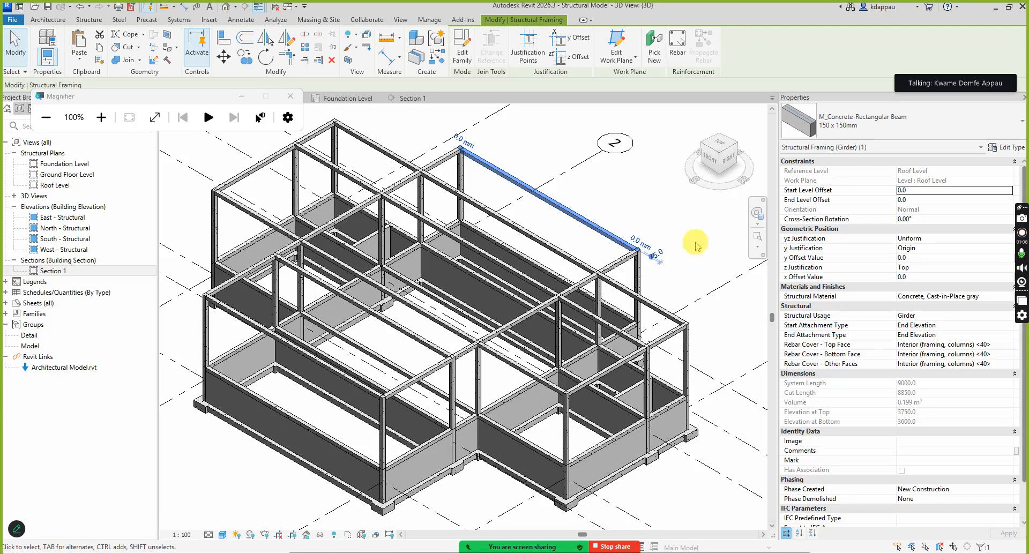
{"action": "left_click", "coordinate": [1008, 151]}
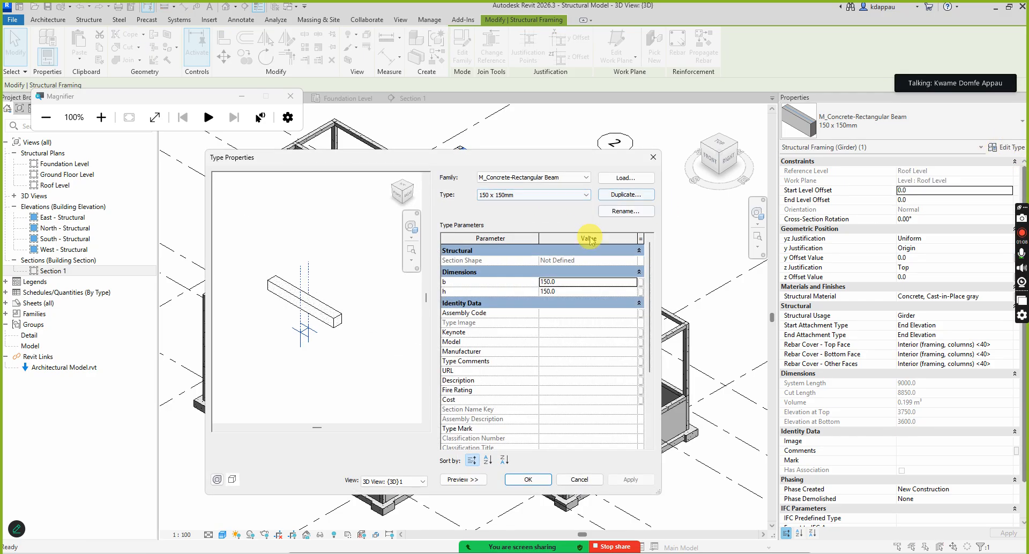
{"action": "left_click", "coordinate": [566, 290]}
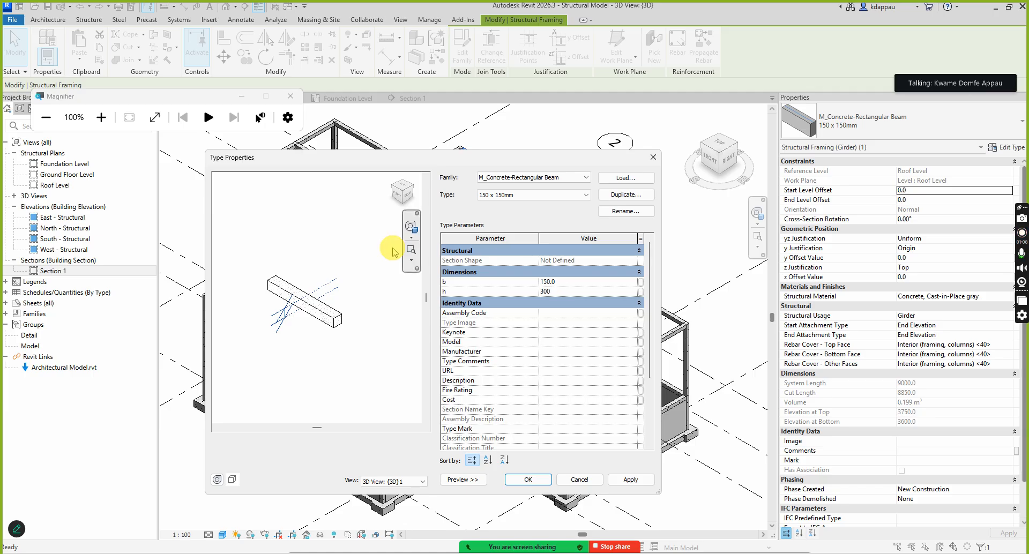
{"action": "left_click", "coordinate": [619, 212]}
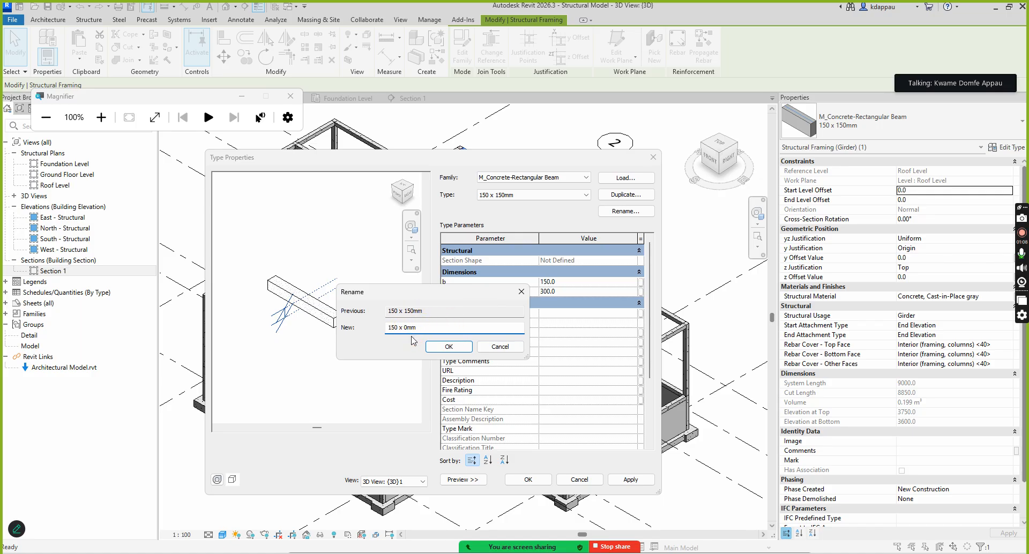
{"action": "left_click", "coordinate": [449, 348]}
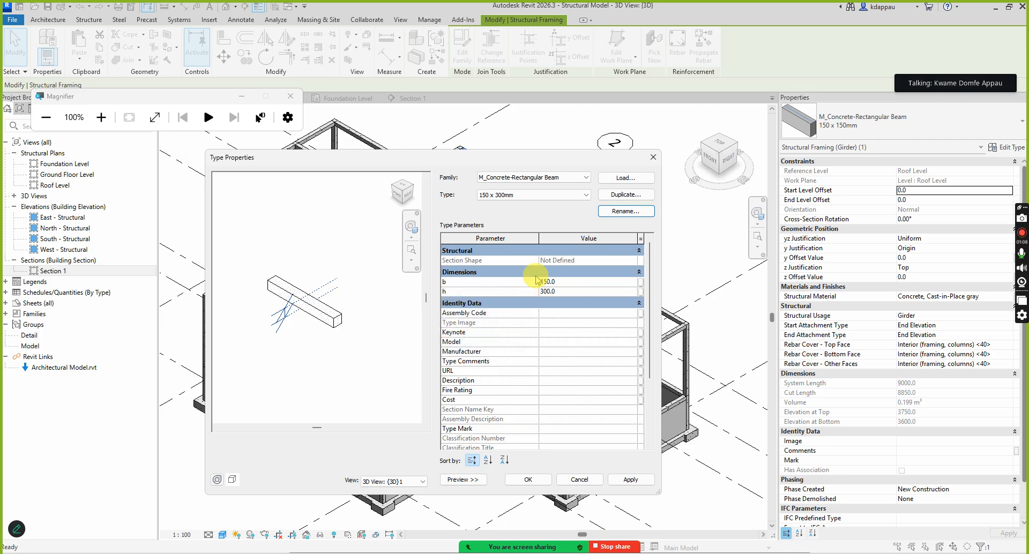
{"action": "left_click", "coordinate": [521, 480]}
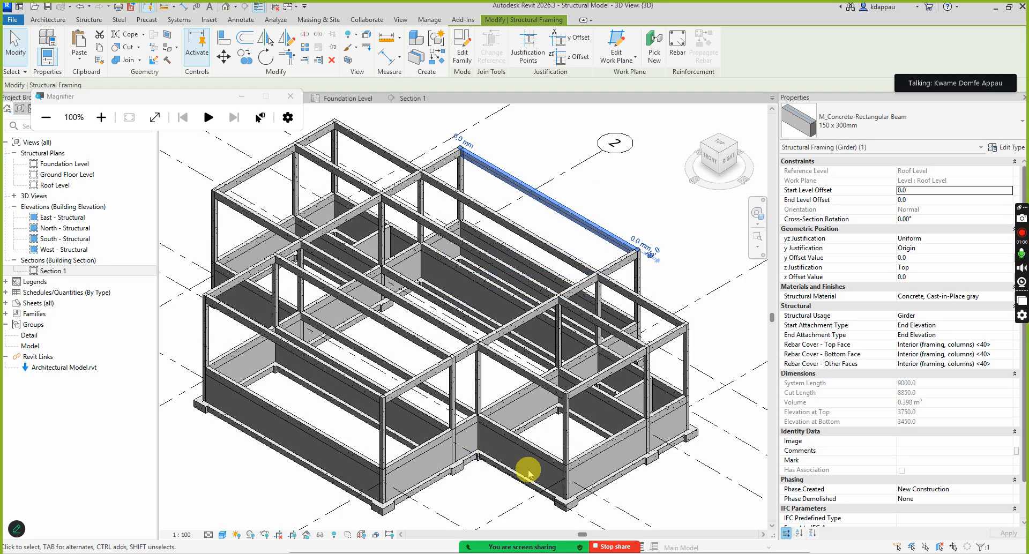
{"action": "scroll", "coordinate": [515, 359], "scroll_direction": "down", "scroll_amount": 2}
{"action": "left_click", "coordinate": [283, 439]}
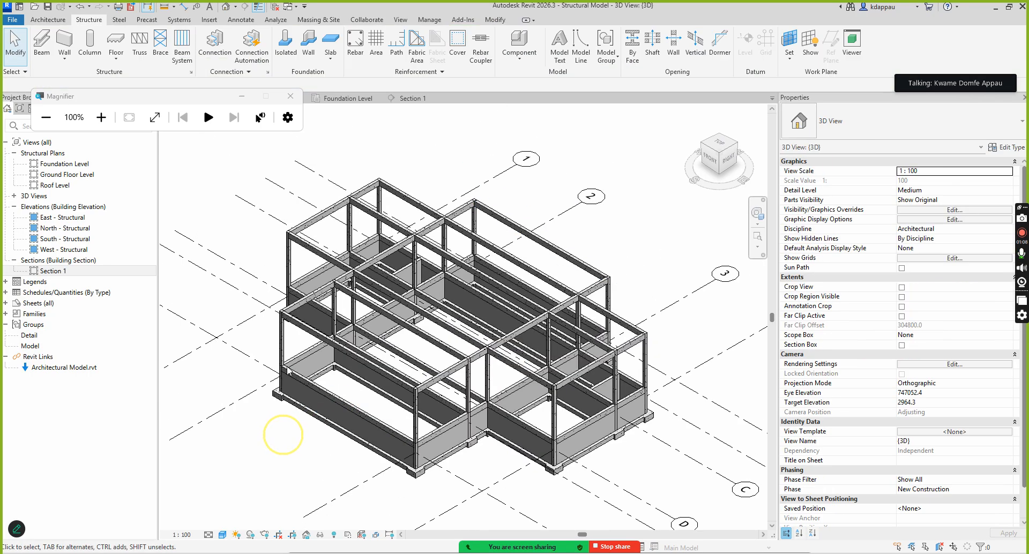
{"action": "scroll", "coordinate": [294, 294], "scroll_direction": "up", "scroll_amount": 4}
{"action": "scroll", "coordinate": [499, 292], "scroll_direction": "down", "scroll_amount": 5}
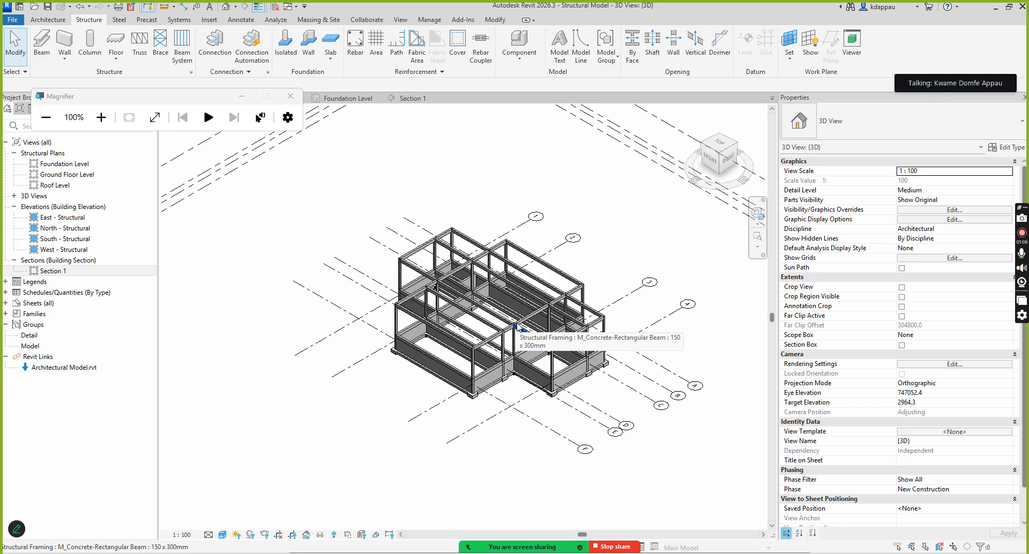
{"action": "scroll", "coordinate": [514, 369], "scroll_direction": "up", "scroll_amount": 5}
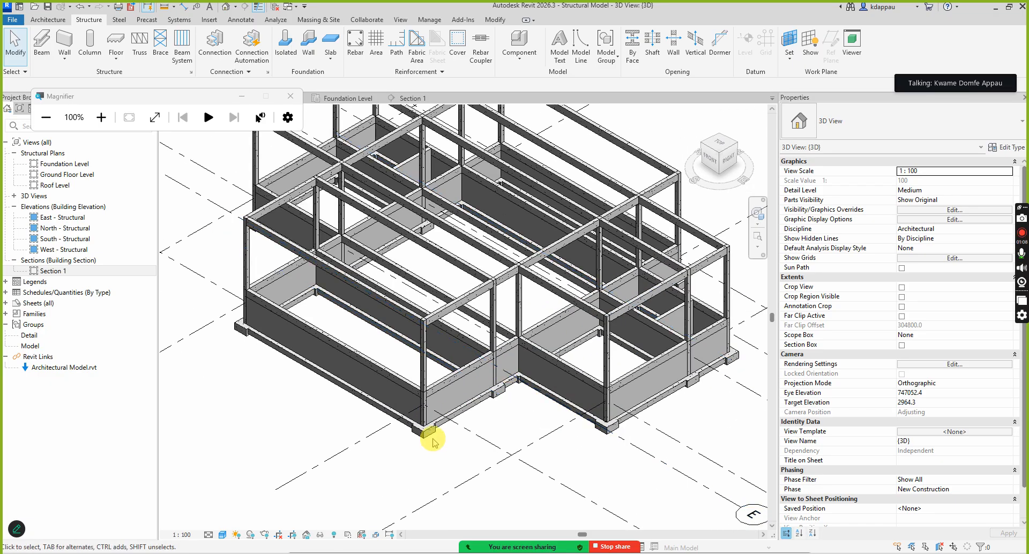
Open the Ground Floor Level structural plan and examine the layout of its walls, beams and foundations
{"action": "scroll", "coordinate": [485, 412], "scroll_direction": "up", "scroll_amount": 4}
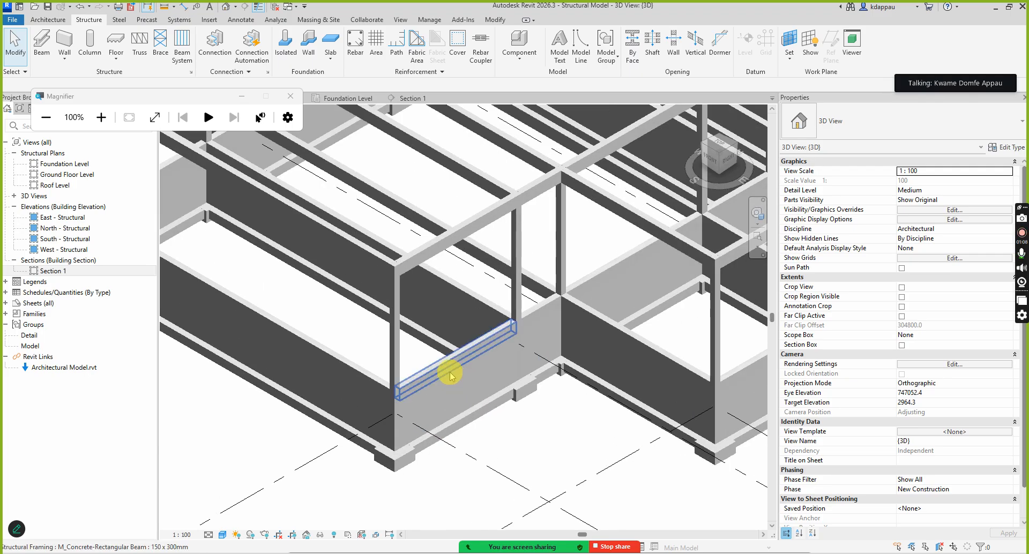
{"action": "scroll", "coordinate": [427, 363], "scroll_direction": "down", "scroll_amount": 3}
{"action": "scroll", "coordinate": [426, 316], "scroll_direction": "up", "scroll_amount": 3}
{"action": "scroll", "coordinate": [441, 335], "scroll_direction": "down", "scroll_amount": 3}
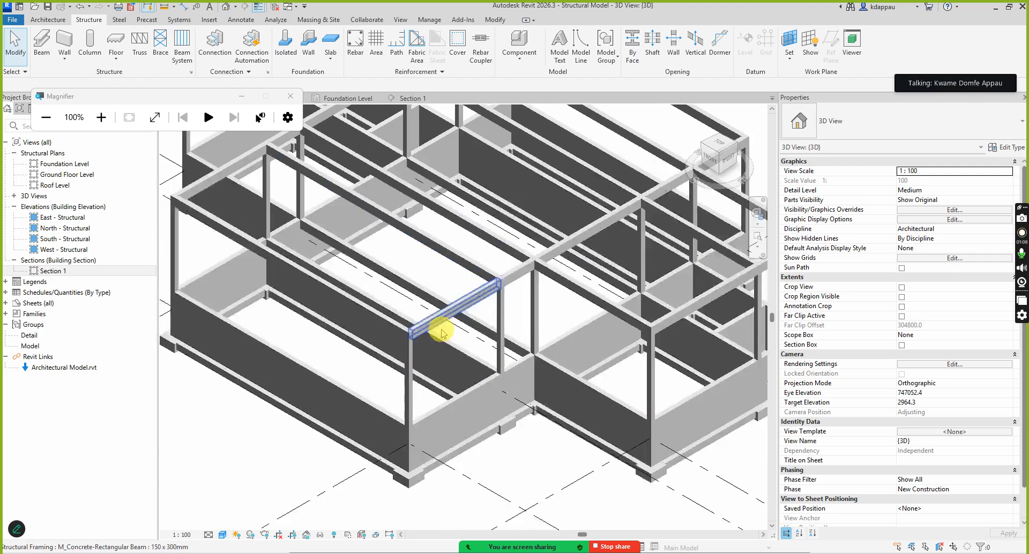
{"action": "double_click", "coordinate": [62, 174]}
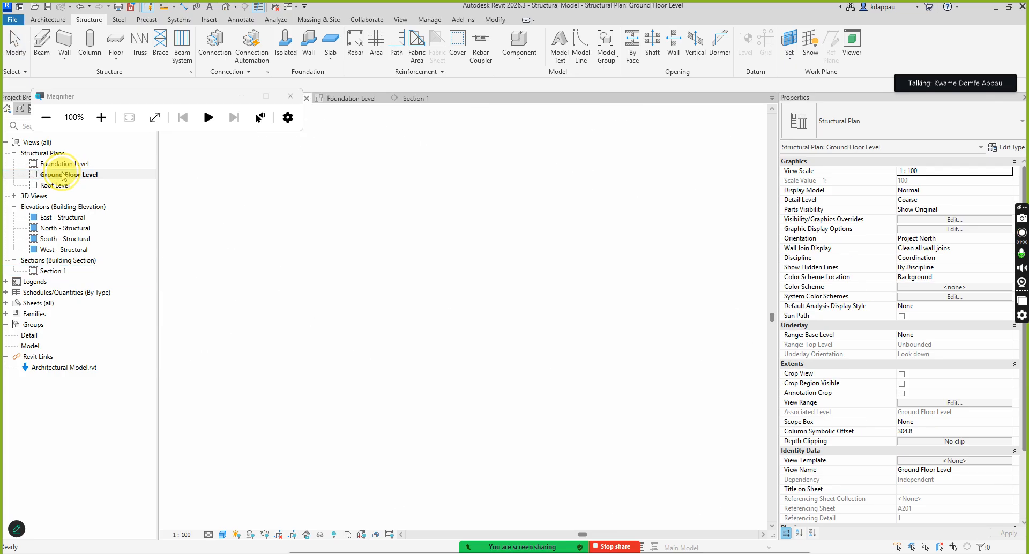
{"action": "scroll", "coordinate": [465, 322], "scroll_direction": "up", "scroll_amount": 5}
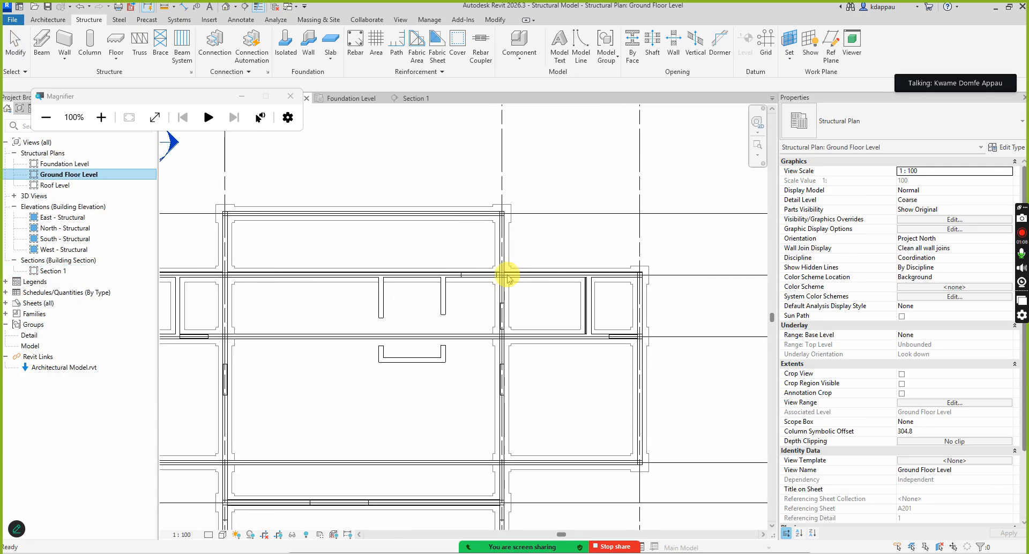
{"action": "scroll", "coordinate": [656, 284], "scroll_direction": "up", "scroll_amount": 2}
{"action": "scroll", "coordinate": [602, 257], "scroll_direction": "down", "scroll_amount": 5}
{"action": "scroll", "coordinate": [581, 280], "scroll_direction": "up", "scroll_amount": 3}
{"action": "scroll", "coordinate": [516, 224], "scroll_direction": "down", "scroll_amount": 3}
{"action": "scroll", "coordinate": [423, 179], "scroll_direction": "up", "scroll_amount": 2}
{"action": "scroll", "coordinate": [485, 314], "scroll_direction": "down", "scroll_amount": 3}
{"action": "scroll", "coordinate": [356, 354], "scroll_direction": "up", "scroll_amount": 4}
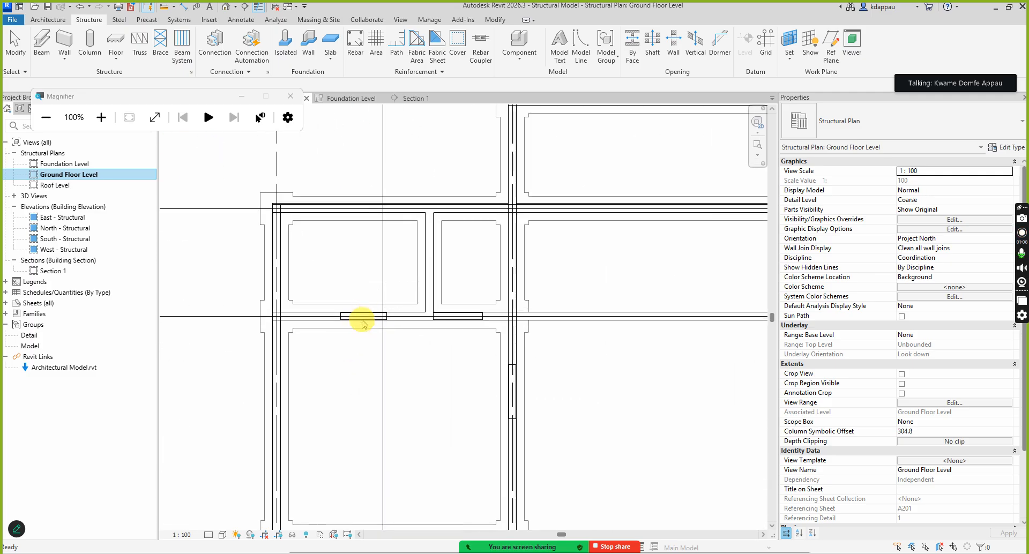
{"action": "scroll", "coordinate": [363, 315], "scroll_direction": "down", "scroll_amount": 4}
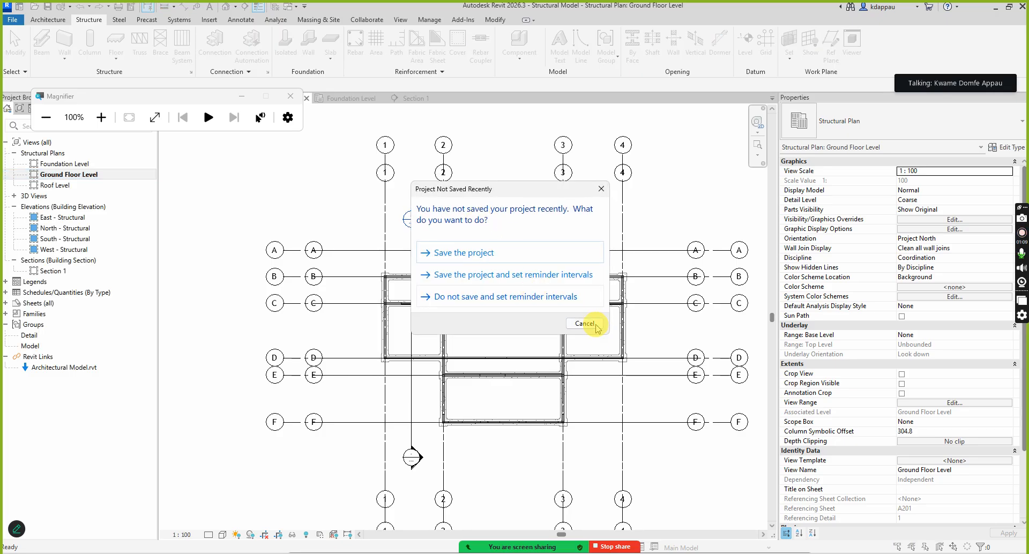
Dismiss the save reminder and hide the linked Architectural Model.rvt in the Ground Floor Level plan
{"action": "left_click", "coordinate": [595, 326]}
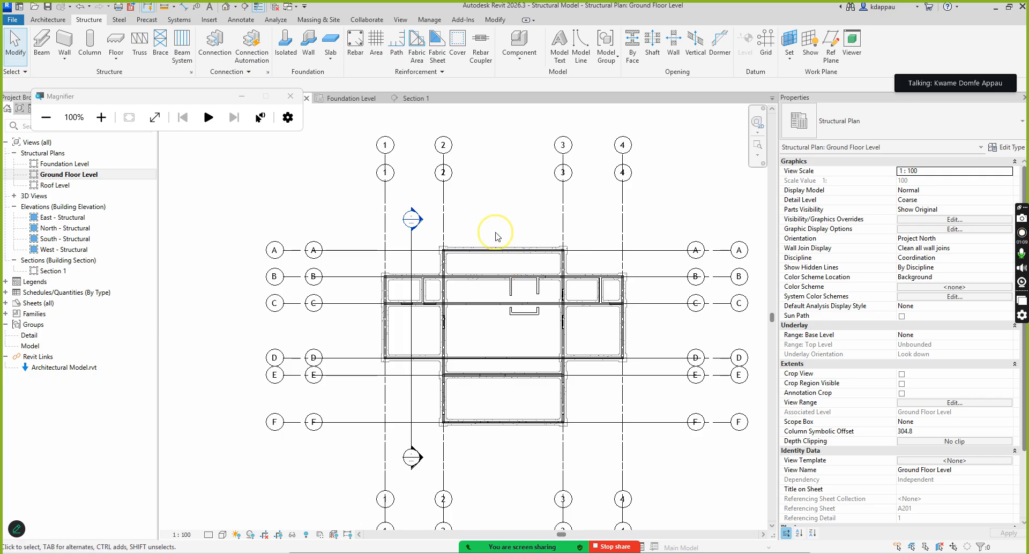
{"action": "key", "text": "g"}
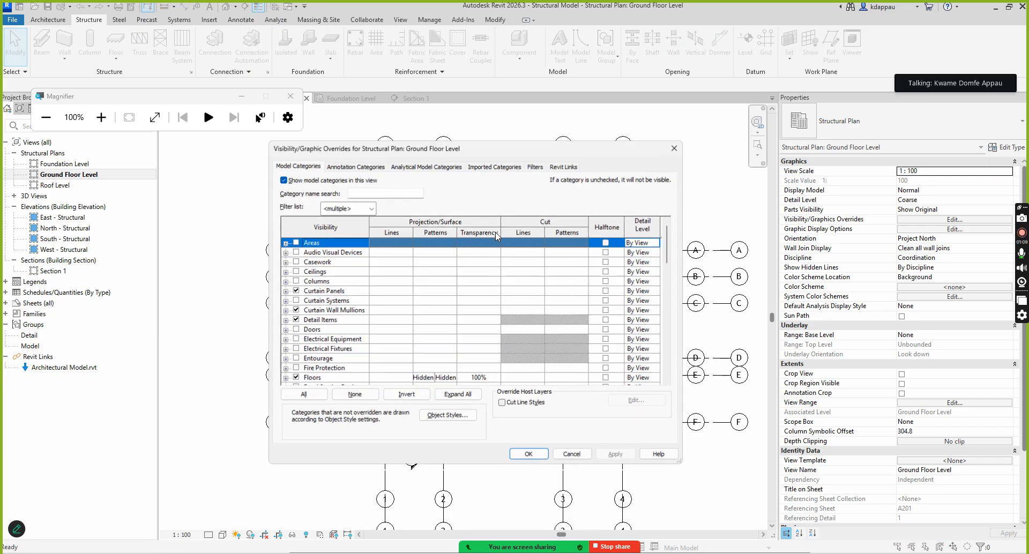
{"action": "left_click", "coordinate": [564, 166]}
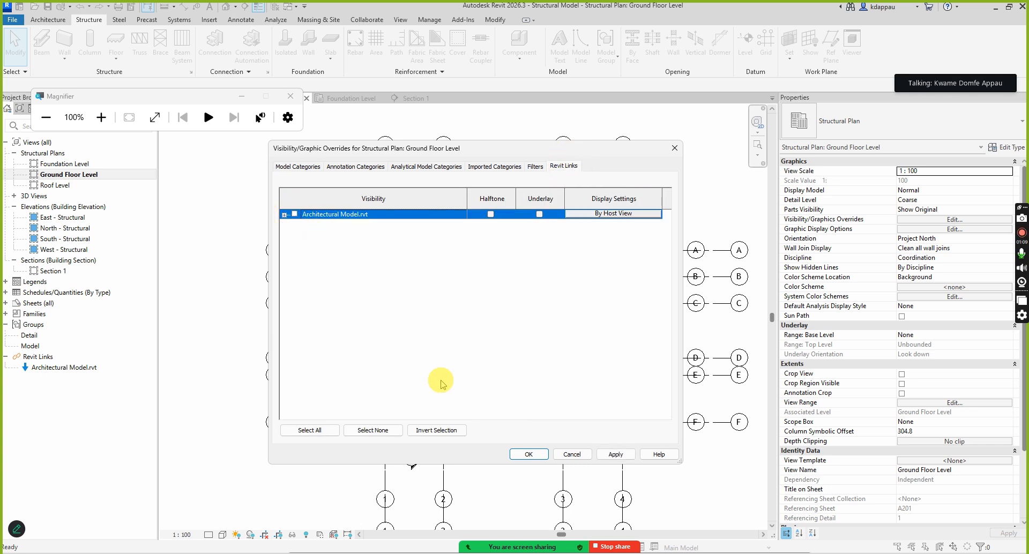
{"action": "left_click", "coordinate": [526, 454]}
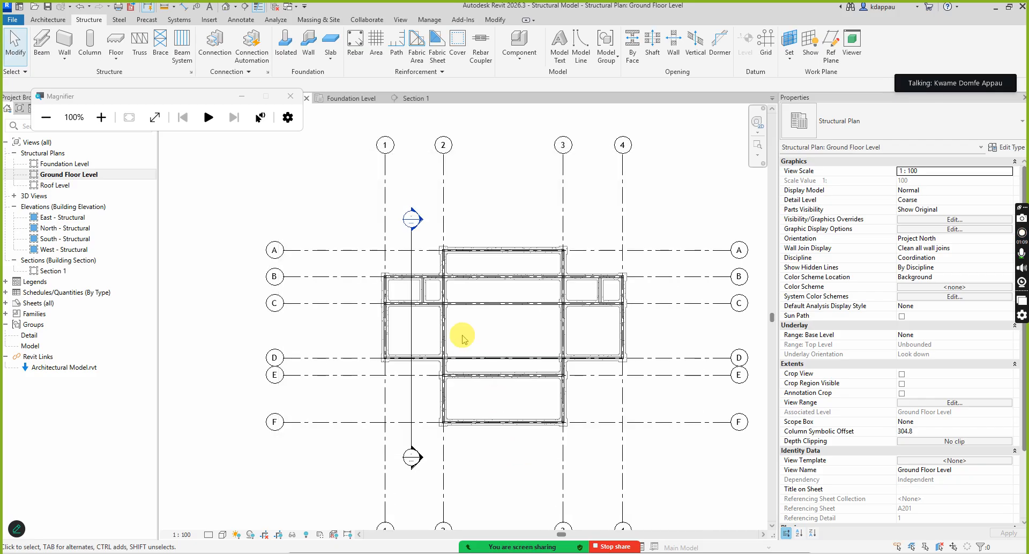
Examine the blockwork walls, wall foundations and column footings across the Ground Floor Level plan
{"action": "scroll", "coordinate": [458, 335], "scroll_direction": "down", "scroll_amount": 2}
{"action": "scroll", "coordinate": [496, 271], "scroll_direction": "up", "scroll_amount": 4}
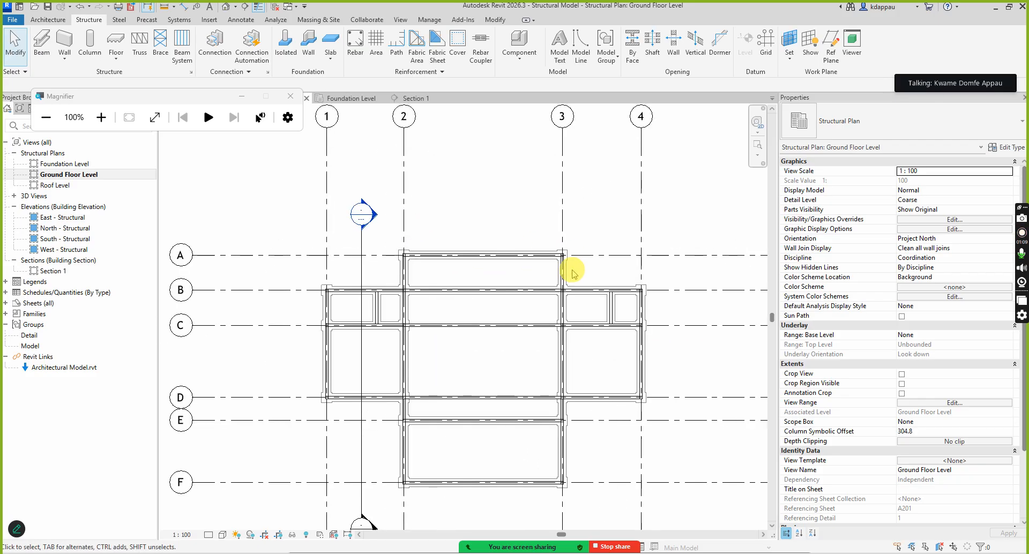
{"action": "scroll", "coordinate": [268, 291], "scroll_direction": "up", "scroll_amount": 6}
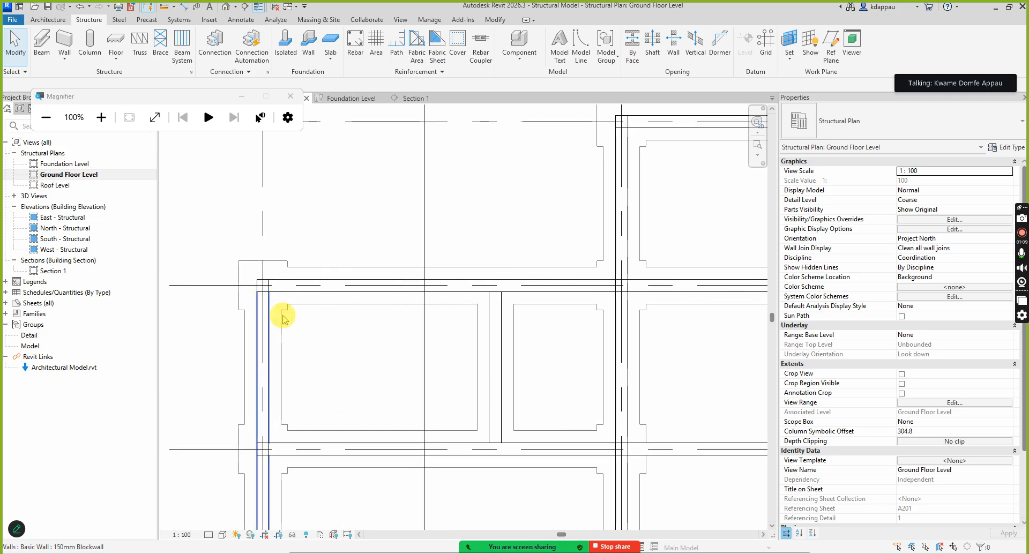
{"action": "scroll", "coordinate": [284, 309], "scroll_direction": "down", "scroll_amount": 3}
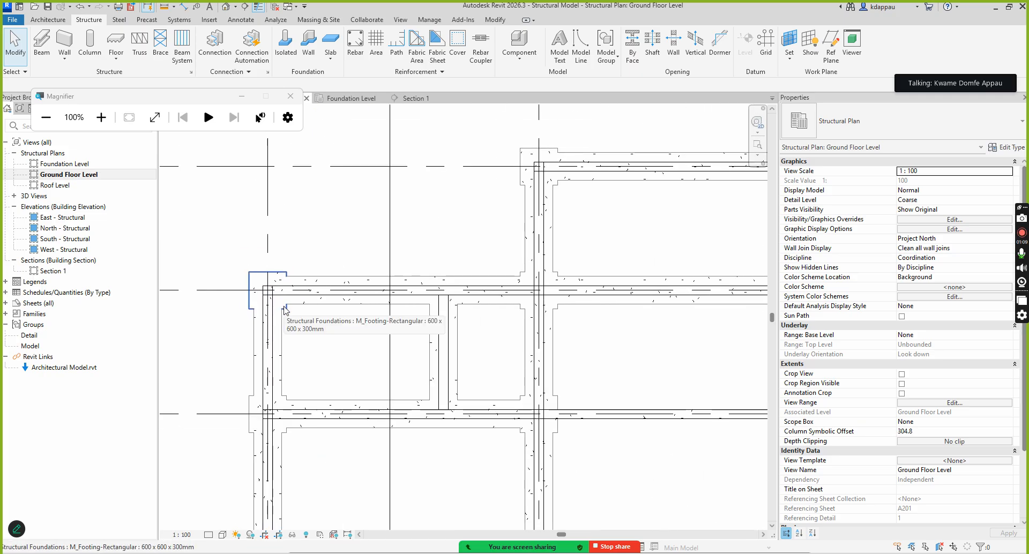
{"action": "scroll", "coordinate": [284, 309], "scroll_direction": "down", "scroll_amount": 3}
{"action": "scroll", "coordinate": [356, 306], "scroll_direction": "up", "scroll_amount": 4}
{"action": "scroll", "coordinate": [402, 321], "scroll_direction": "down", "scroll_amount": 3}
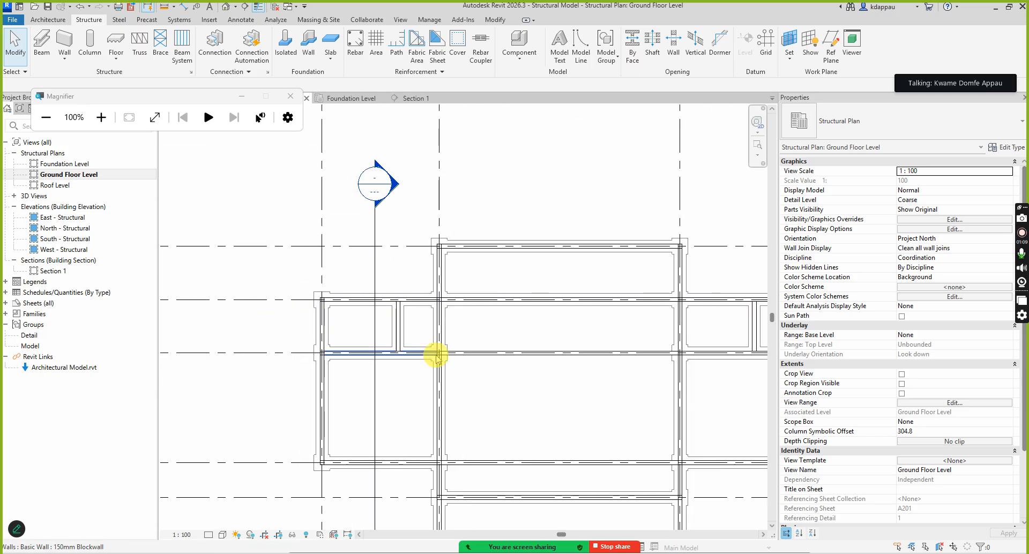
{"action": "scroll", "coordinate": [440, 324], "scroll_direction": "up", "scroll_amount": 3}
{"action": "scroll", "coordinate": [413, 317], "scroll_direction": "down", "scroll_amount": 3}
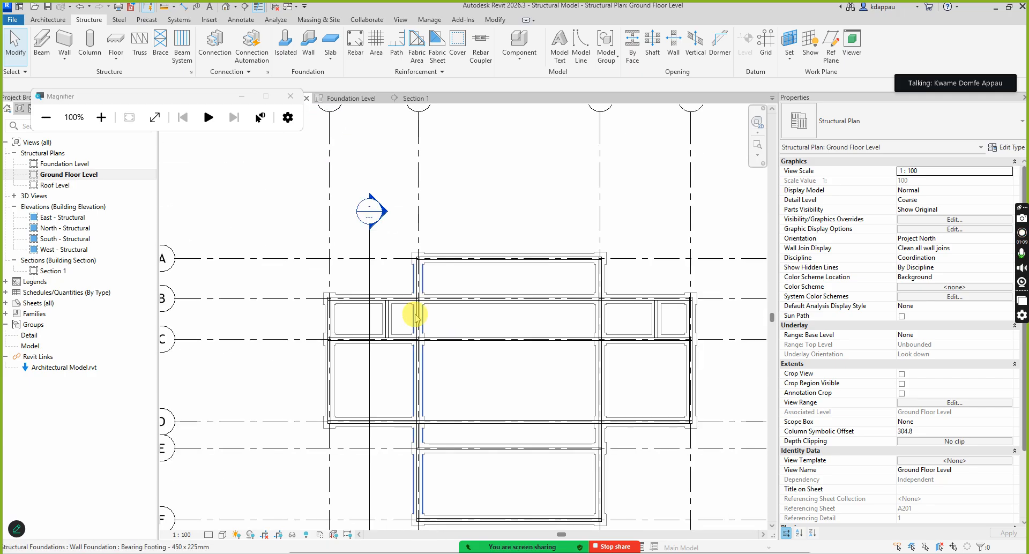
{"action": "scroll", "coordinate": [482, 275], "scroll_direction": "up", "scroll_amount": 3}
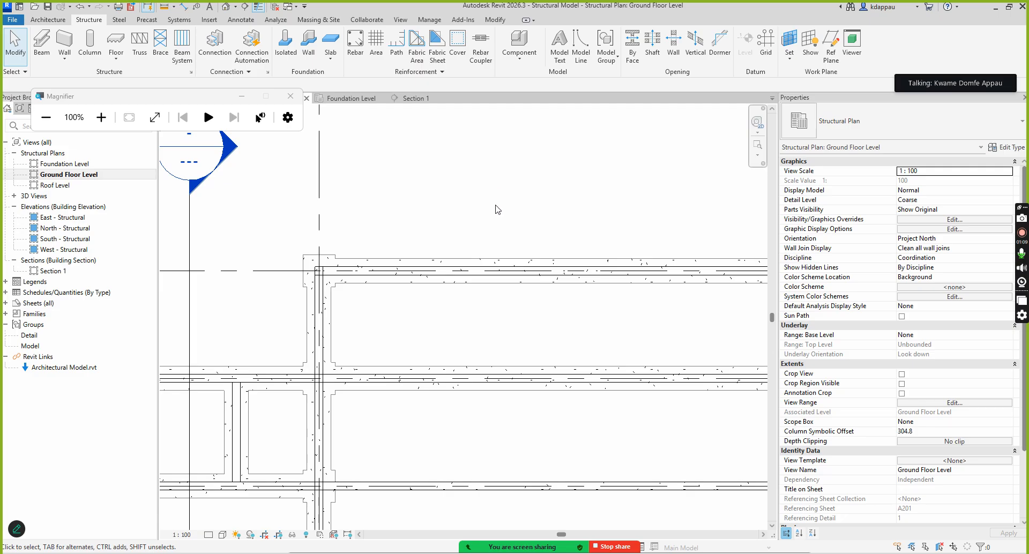
Place an aligned dimension string across the wall foundation along grid A, referencing both foundation edges and both beam faces
{"action": "key", "text": "d"}
{"action": "key", "text": "i"}
{"action": "scroll", "coordinate": [523, 262], "scroll_direction": "up", "scroll_amount": 4}
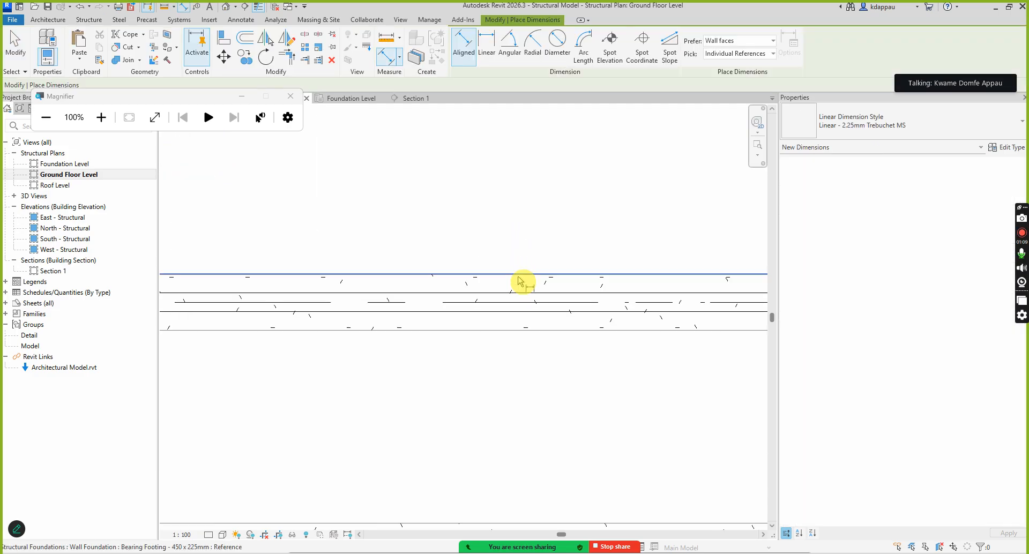
{"action": "left_click", "coordinate": [515, 275]}
{"action": "scroll", "coordinate": [515, 316], "scroll_direction": "up", "scroll_amount": 2}
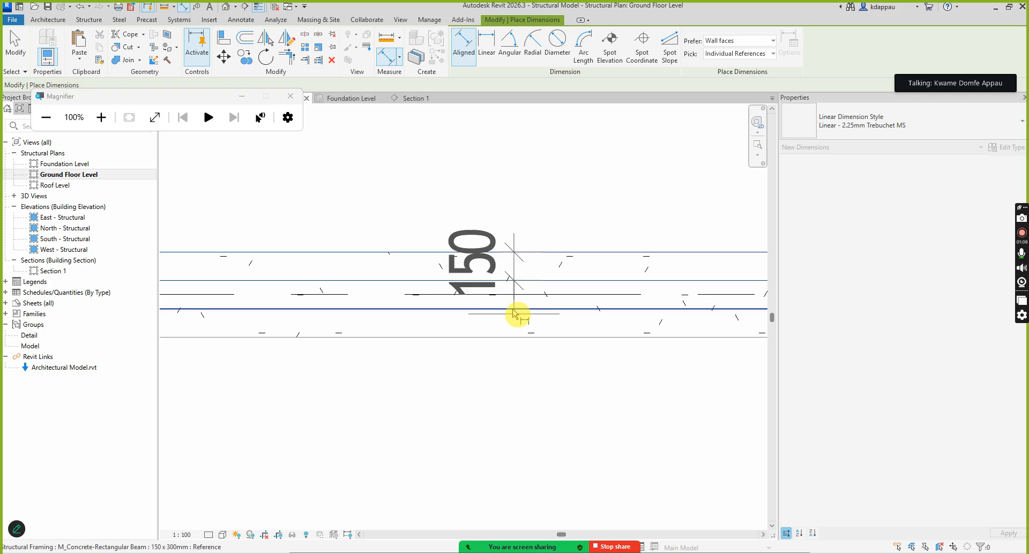
{"action": "left_click", "coordinate": [510, 310]}
{"action": "left_click", "coordinate": [507, 341]}
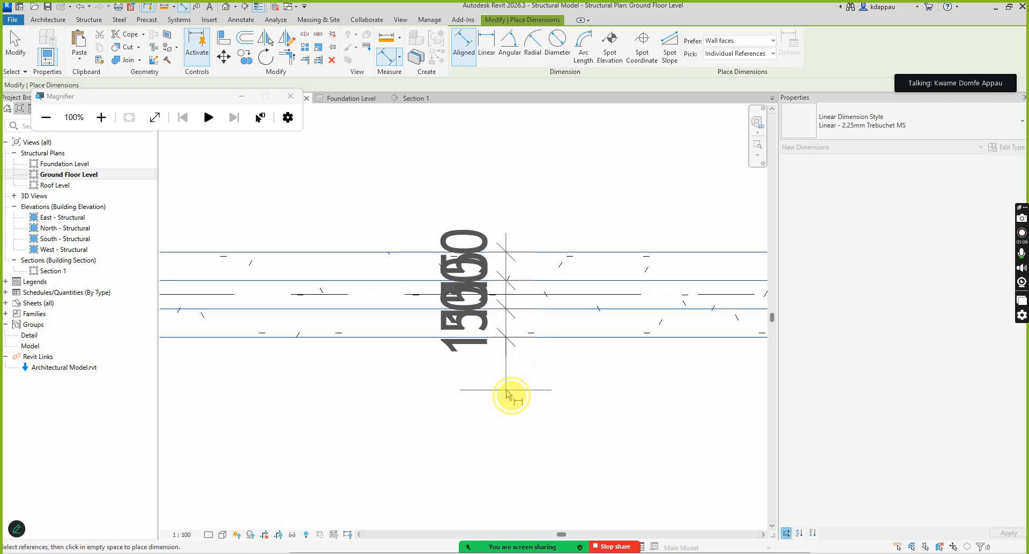
{"action": "left_click", "coordinate": [512, 345]}
{"action": "right_click", "coordinate": [449, 192]}
{"action": "left_click", "coordinate": [448, 184]}
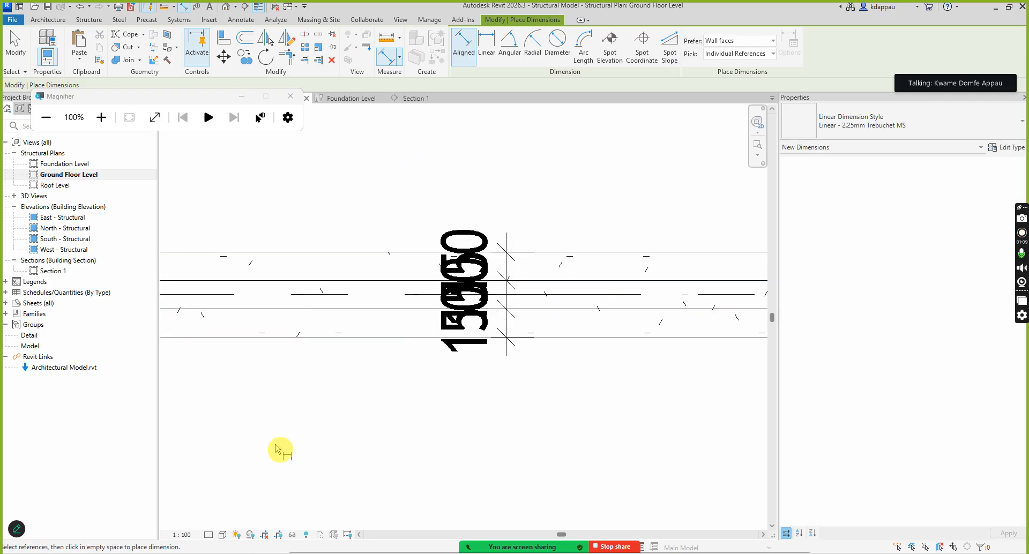
Change the plan's view scale to 1 : 50 and finally to 1 : 25, and end the dimension command
{"action": "left_click", "coordinate": [182, 535]}
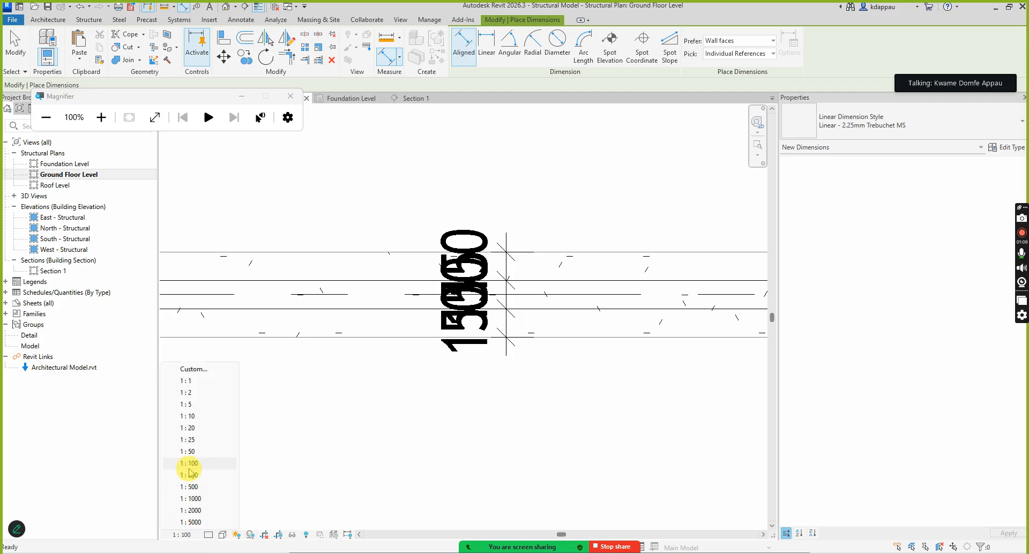
{"action": "left_click", "coordinate": [184, 448]}
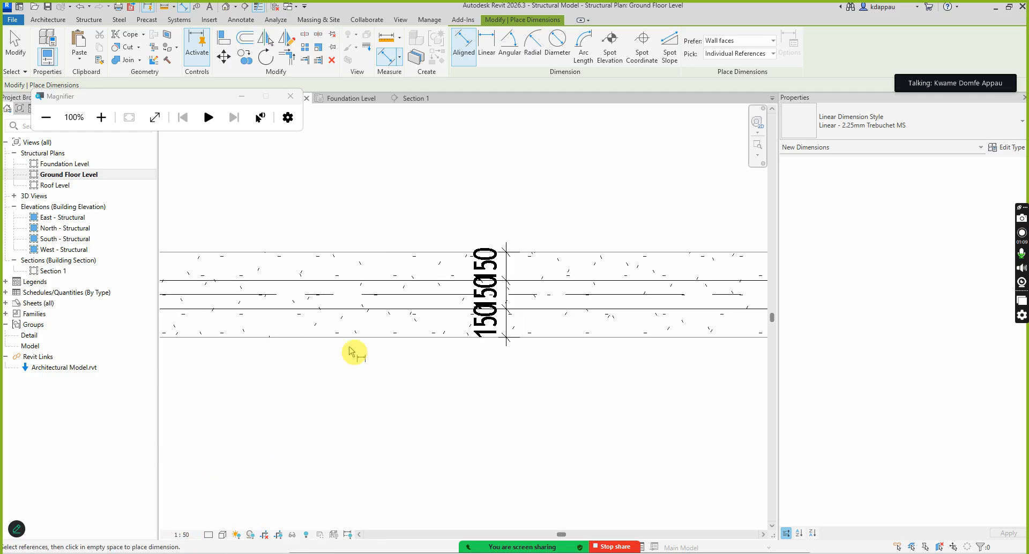
{"action": "left_click", "coordinate": [180, 535]}
{"action": "left_click", "coordinate": [194, 441]}
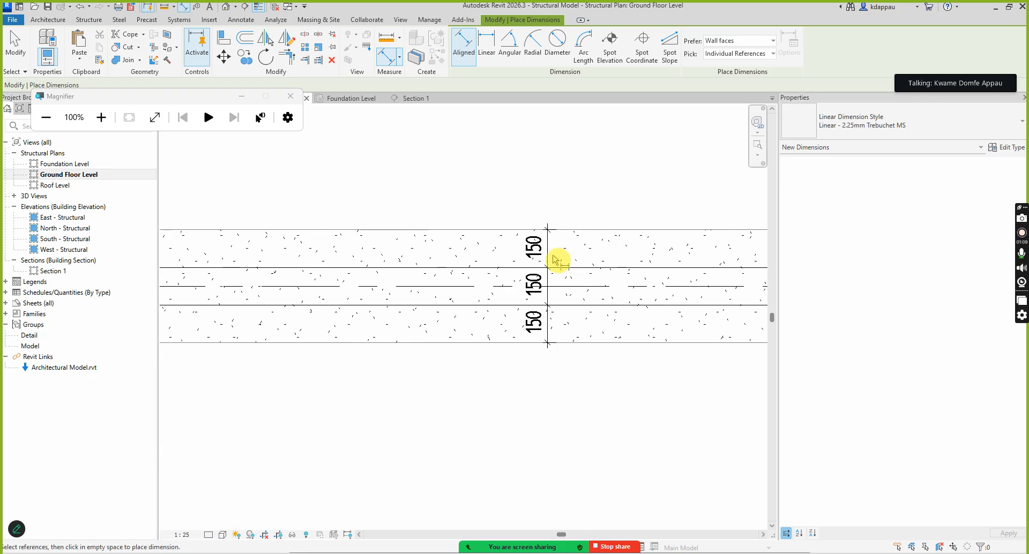
{"action": "right_click", "coordinate": [502, 162]}
{"action": "left_click", "coordinate": [504, 164]}
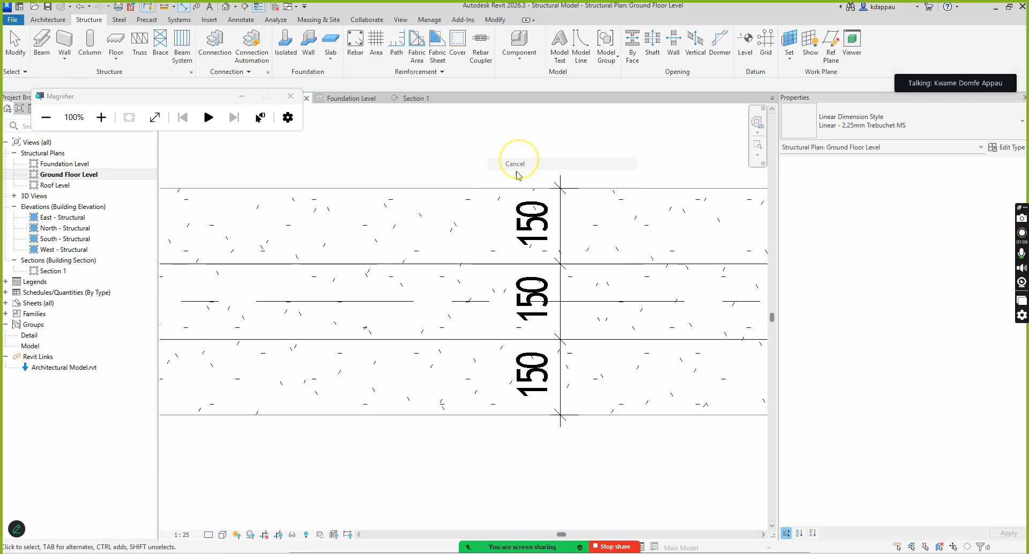
Add a vertical aligned dimension between the upper and lower edges of the column footing at grids A and 2
{"action": "scroll", "coordinate": [528, 332], "scroll_direction": "down", "scroll_amount": 6}
{"action": "scroll", "coordinate": [481, 292], "scroll_direction": "up", "scroll_amount": 6}
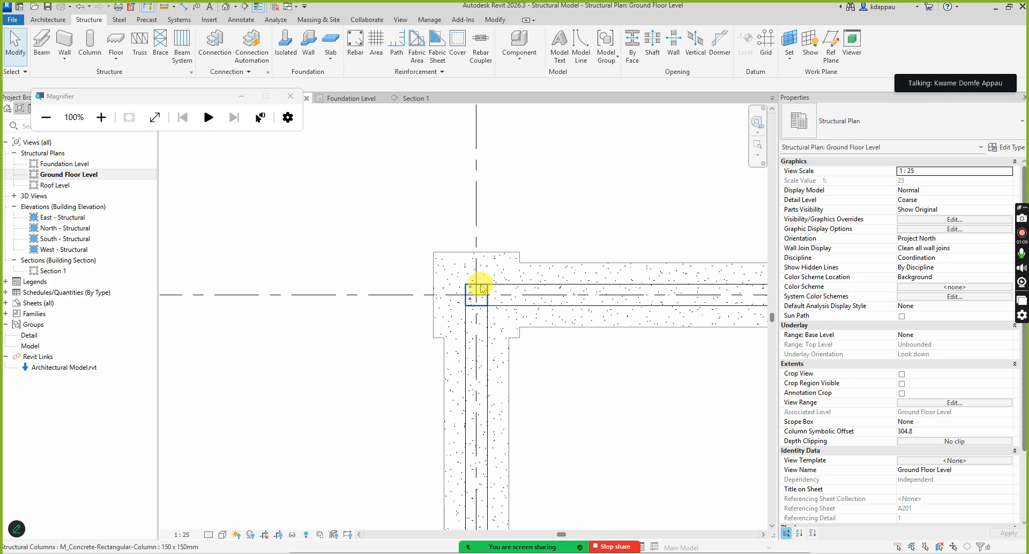
{"action": "key", "text": "d"}
{"action": "key", "text": "i"}
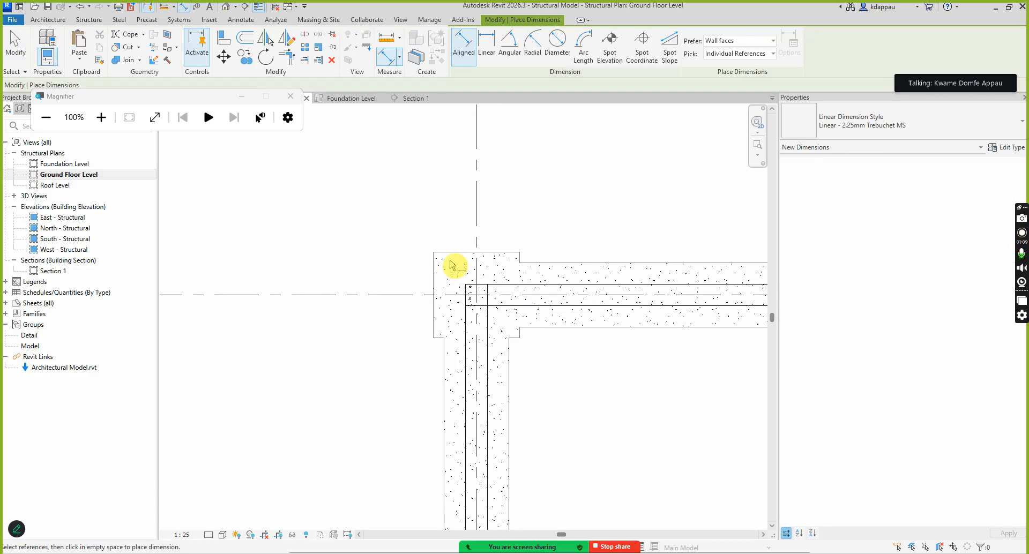
{"action": "left_click", "coordinate": [449, 252]}
{"action": "scroll", "coordinate": [431, 338], "scroll_direction": "up", "scroll_amount": 4}
{"action": "left_click", "coordinate": [450, 341]}
{"action": "scroll", "coordinate": [426, 351], "scroll_direction": "down", "scroll_amount": 3}
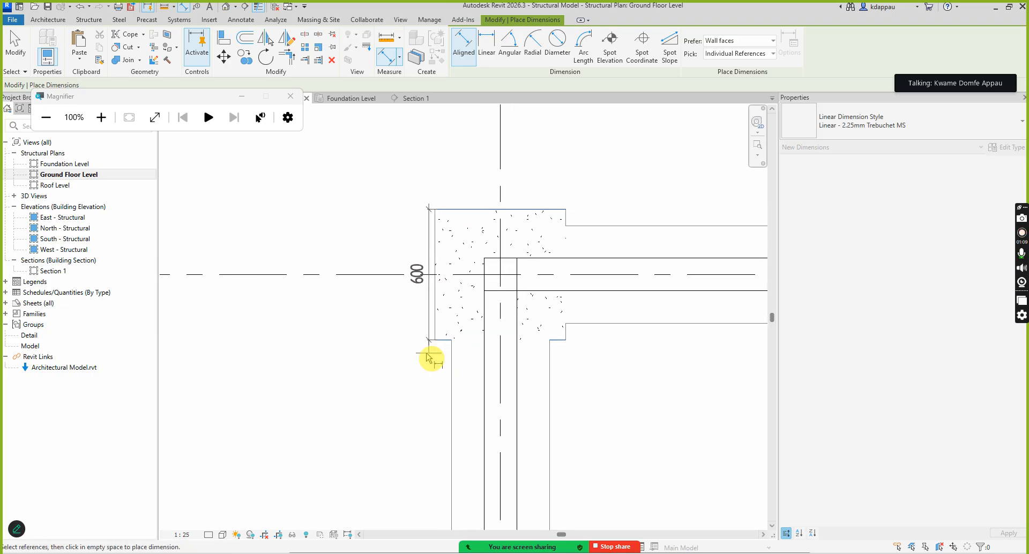
{"action": "left_click", "coordinate": [370, 352]}
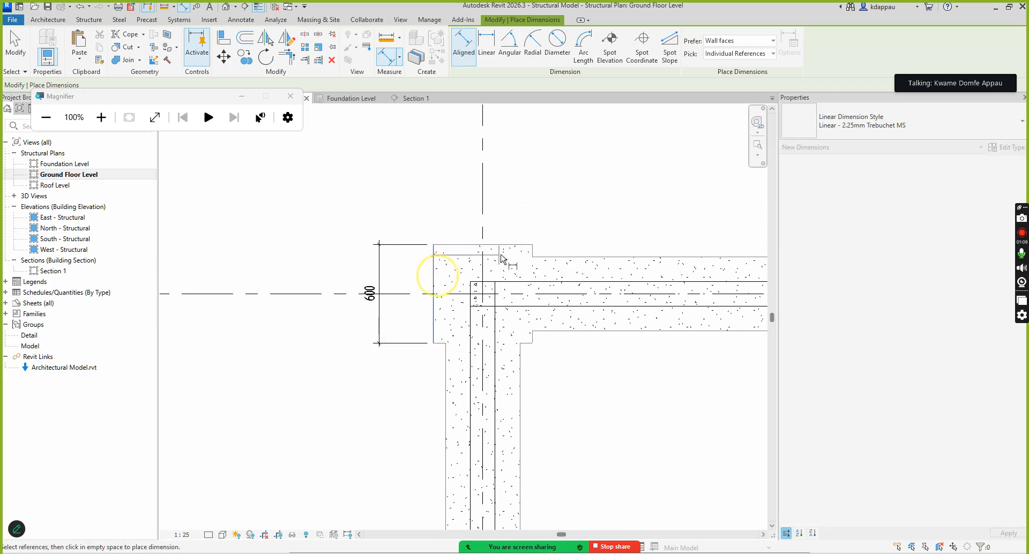
Add a horizontal aligned dimension above the footing at grids A and 2, spanning its two side edges, and end the command
{"action": "scroll", "coordinate": [530, 258], "scroll_direction": "up", "scroll_amount": 2}
{"action": "scroll", "coordinate": [537, 256], "scroll_direction": "up", "scroll_amount": 2}
{"action": "left_click", "coordinate": [539, 255]}
{"action": "scroll", "coordinate": [497, 254], "scroll_direction": "down", "scroll_amount": 3}
{"action": "left_click", "coordinate": [482, 200]}
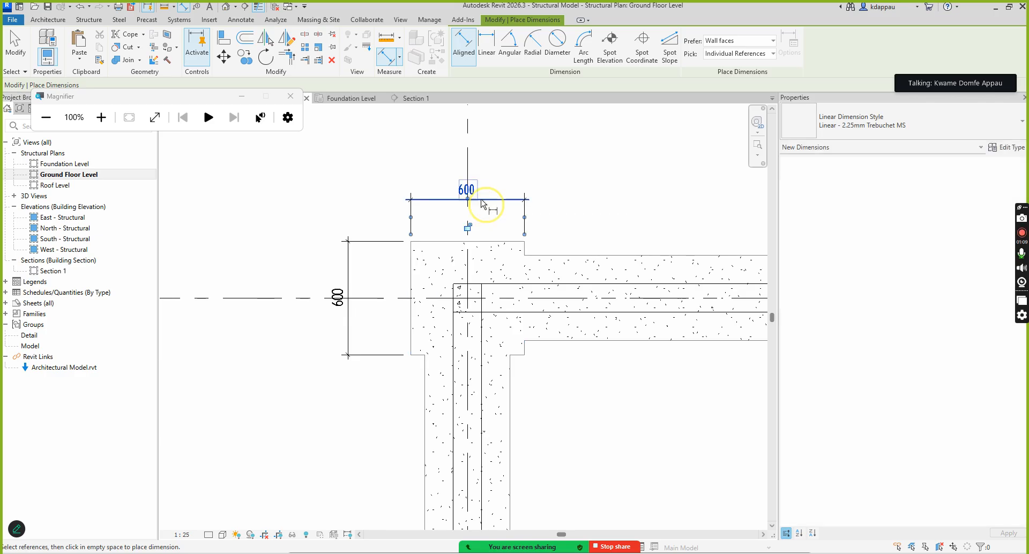
{"action": "right_click", "coordinate": [382, 175]}
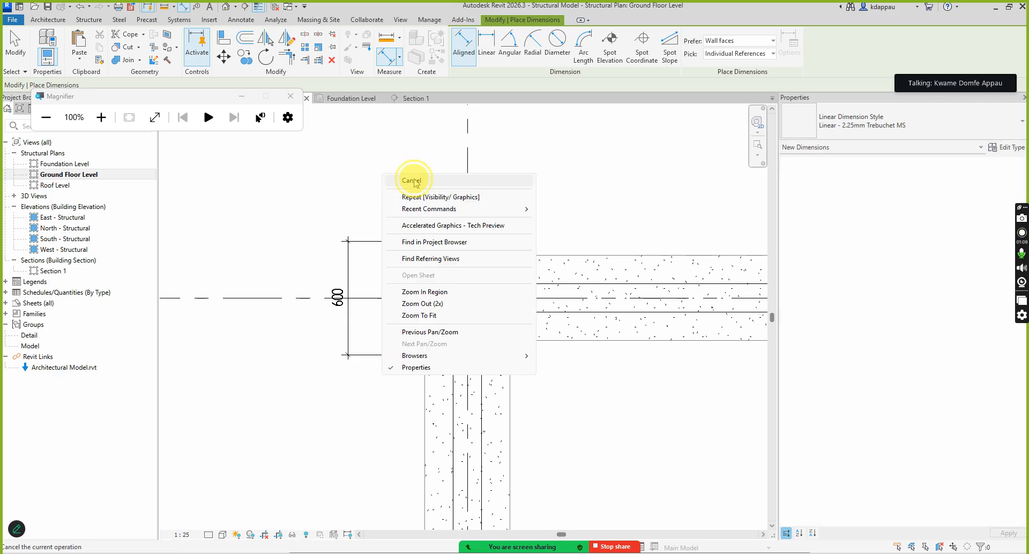
{"action": "left_click", "coordinate": [412, 181]}
Switch to the 3D view and examine the whole structural frame, including its rectangular concrete columns
{"action": "scroll", "coordinate": [436, 257], "scroll_direction": "down", "scroll_amount": 5}
{"action": "scroll", "coordinate": [431, 275], "scroll_direction": "up", "scroll_amount": 4}
{"action": "scroll", "coordinate": [435, 335], "scroll_direction": "down", "scroll_amount": 5}
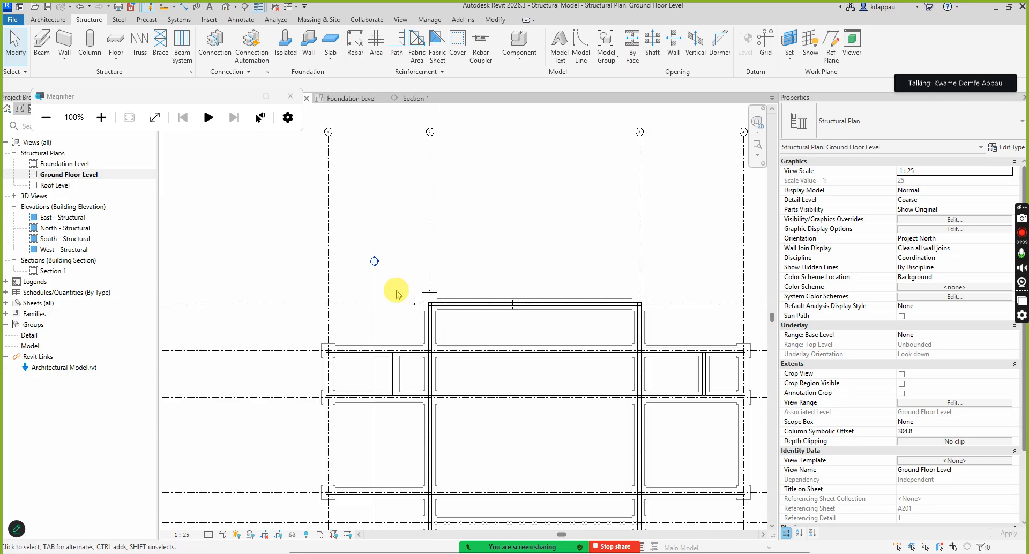
{"action": "left_click", "coordinate": [226, 6]}
{"action": "scroll", "coordinate": [450, 313], "scroll_direction": "down", "scroll_amount": 3}
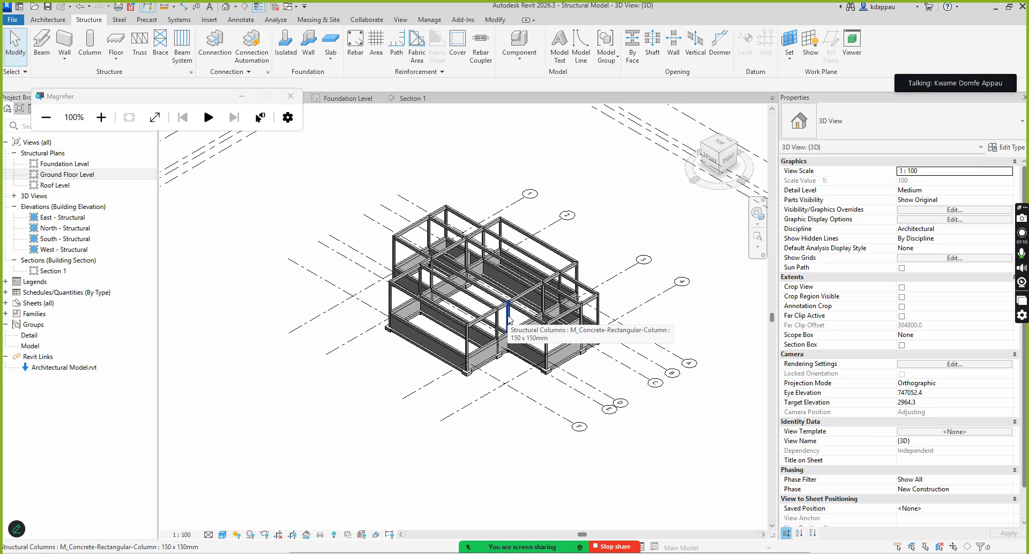
{"action": "left_click", "coordinate": [508, 318]}
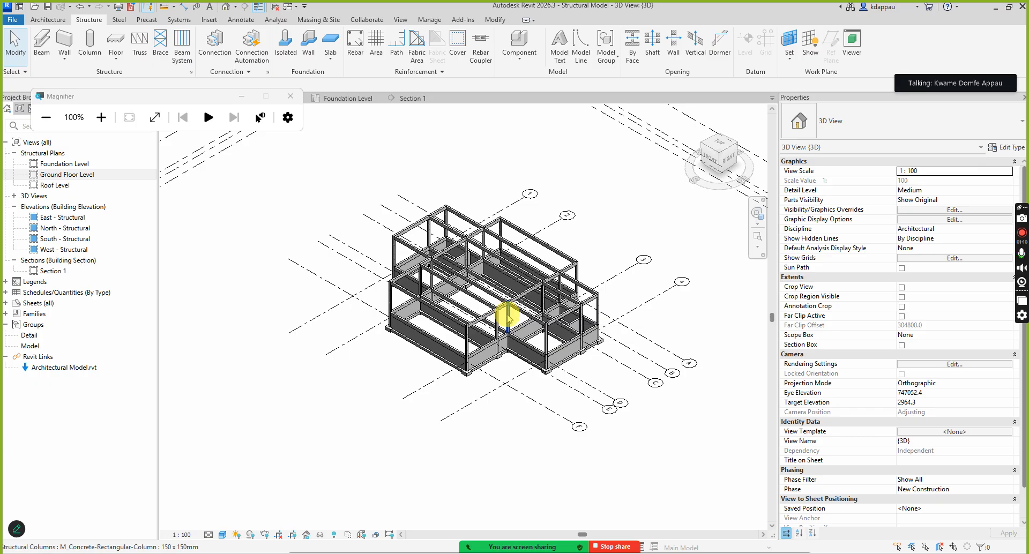
{"action": "left_click", "coordinate": [508, 326]}
{"action": "left_click", "coordinate": [508, 326]}
{"action": "left_click", "coordinate": [508, 324]}
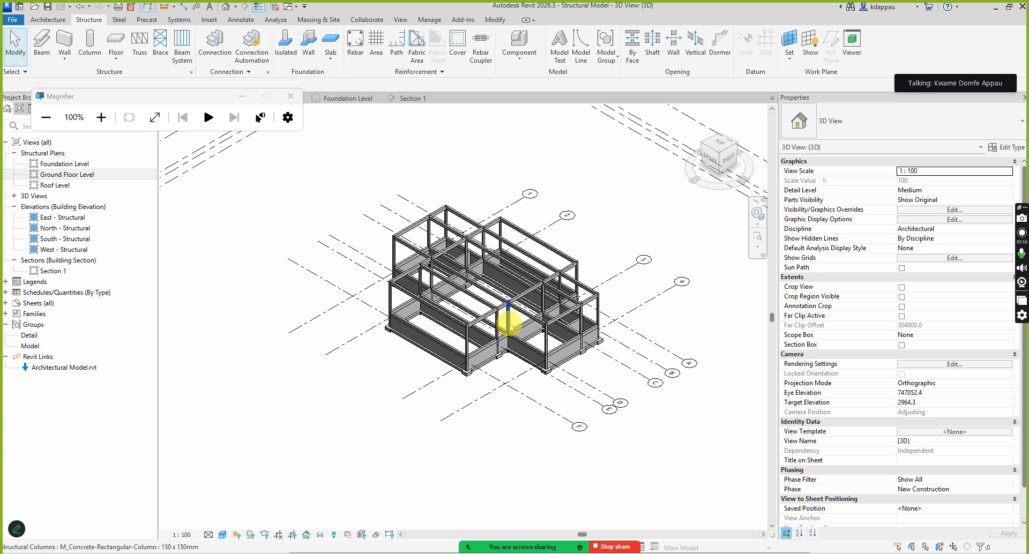
{"action": "left_click", "coordinate": [508, 322]}
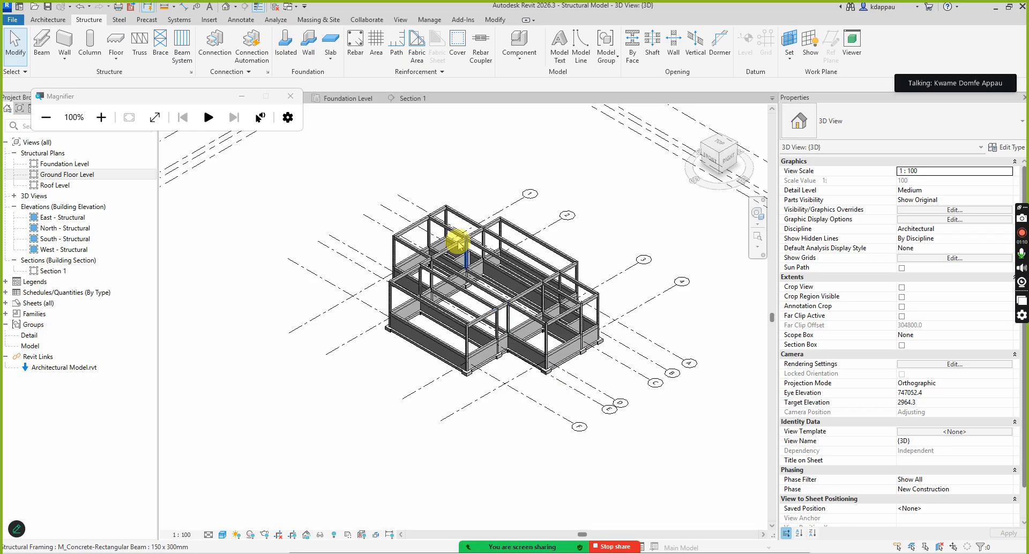
{"action": "scroll", "coordinate": [533, 333], "scroll_direction": "up", "scroll_amount": 5}
{"action": "scroll", "coordinate": [583, 371], "scroll_direction": "down", "scroll_amount": 3}
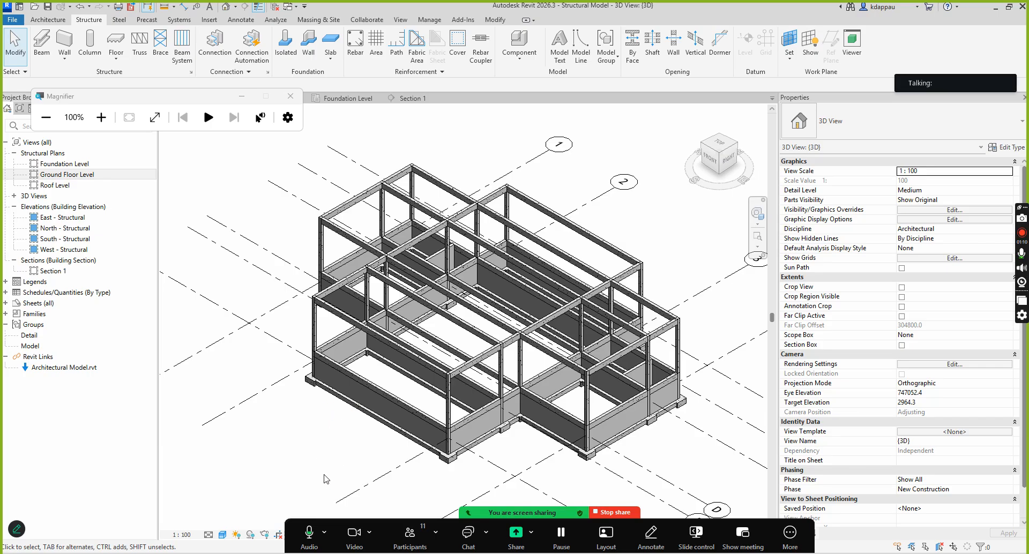
{"action": "left_click", "coordinate": [417, 536]}
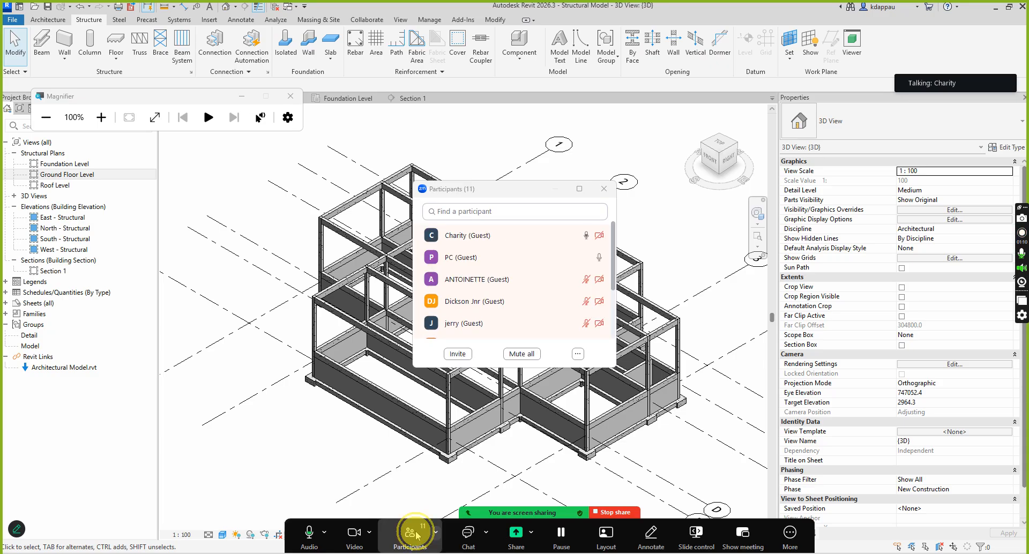
{"action": "left_click", "coordinate": [416, 534]}
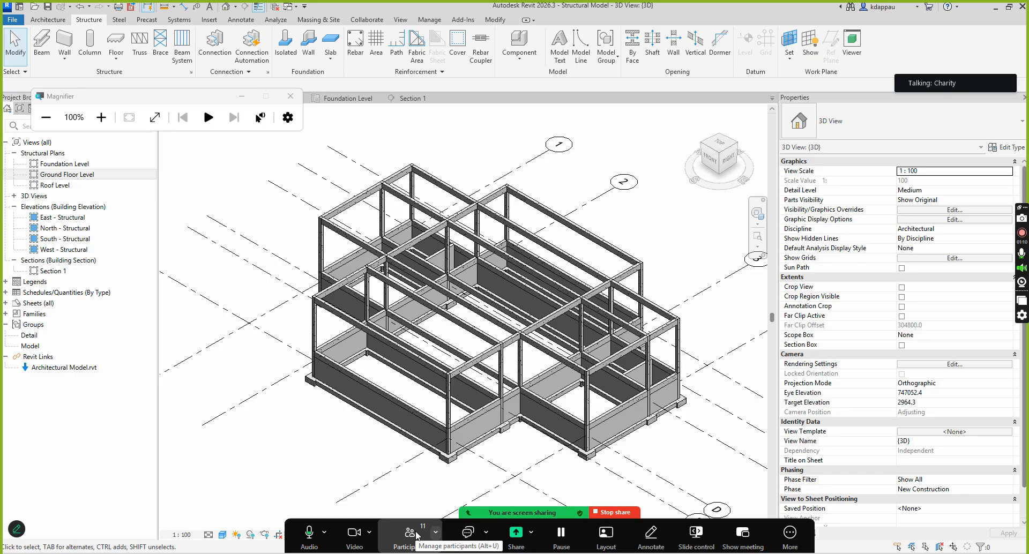
Open the Ground Floor Level plan and examine the dimensioned column footing at grids A and 2
{"action": "double_click", "coordinate": [58, 177]}
{"action": "scroll", "coordinate": [375, 276], "scroll_direction": "up", "scroll_amount": 5}
{"action": "scroll", "coordinate": [442, 277], "scroll_direction": "up", "scroll_amount": 5}
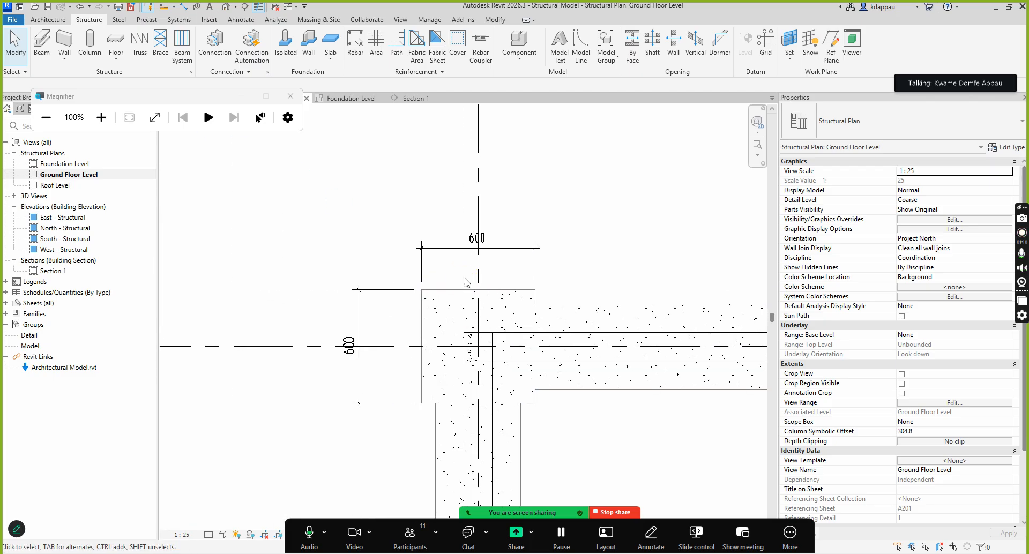
{"action": "scroll", "coordinate": [465, 284], "scroll_direction": "down", "scroll_amount": 4}
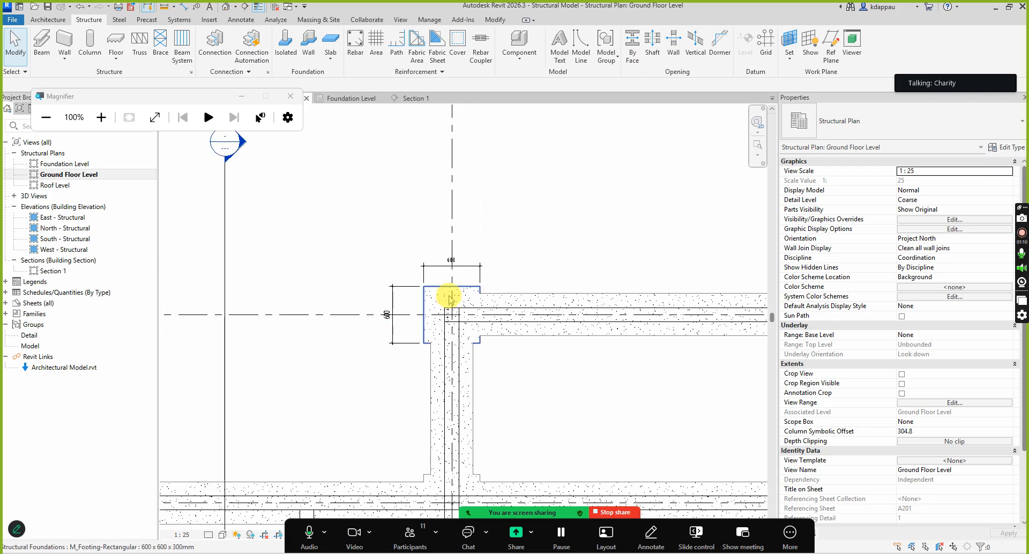
{"action": "scroll", "coordinate": [450, 298], "scroll_direction": "up", "scroll_amount": 3}
{"action": "scroll", "coordinate": [404, 253], "scroll_direction": "down", "scroll_amount": 1}
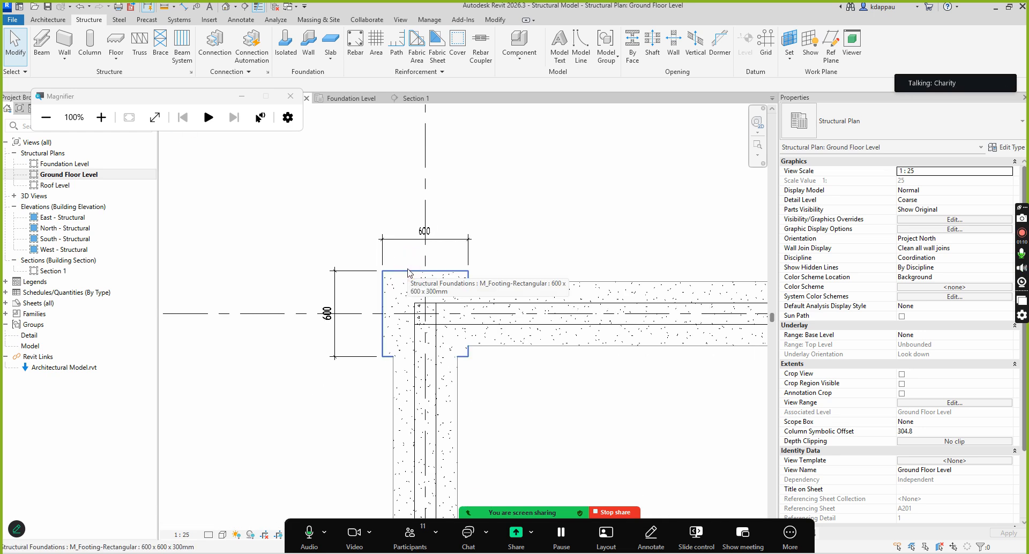
Select the column footing at grids A and 2, inspect its type and properties, and clear the selection
{"action": "left_click", "coordinate": [410, 274]}
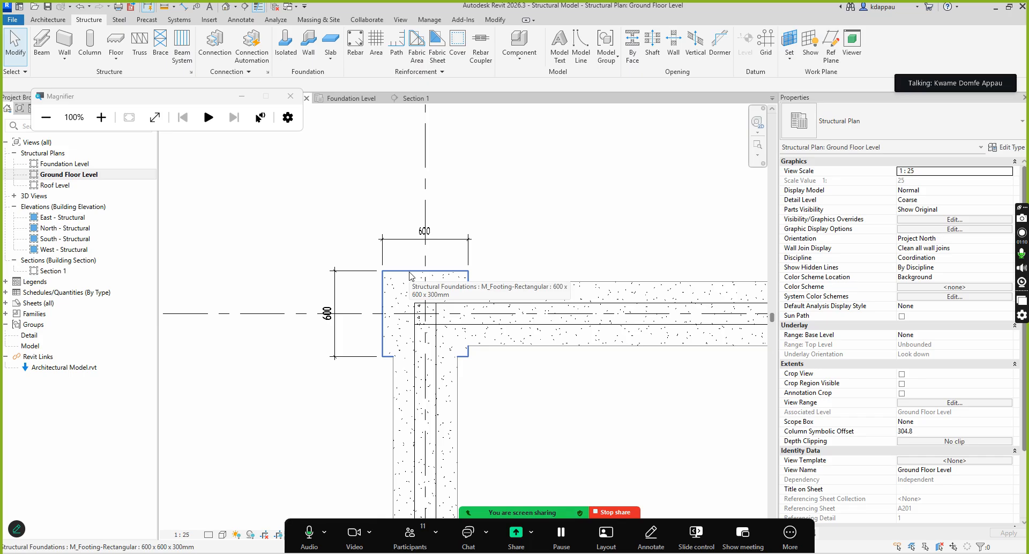
{"action": "scroll", "coordinate": [410, 273], "scroll_direction": "down", "scroll_amount": 1}
{"action": "scroll", "coordinate": [437, 303], "scroll_direction": "up", "scroll_amount": 1}
{"action": "scroll", "coordinate": [397, 262], "scroll_direction": "up", "scroll_amount": 1}
{"action": "scroll", "coordinate": [390, 291], "scroll_direction": "down", "scroll_amount": 1}
{"action": "scroll", "coordinate": [378, 279], "scroll_direction": "up", "scroll_amount": 1}
{"action": "left_click", "coordinate": [397, 274]}
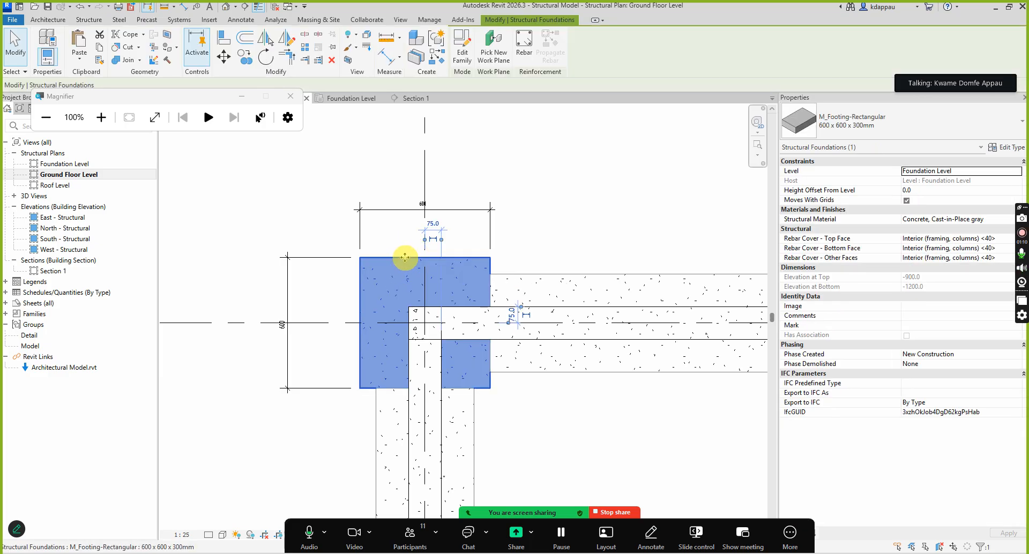
{"action": "scroll", "coordinate": [405, 257], "scroll_direction": "down", "scroll_amount": 1}
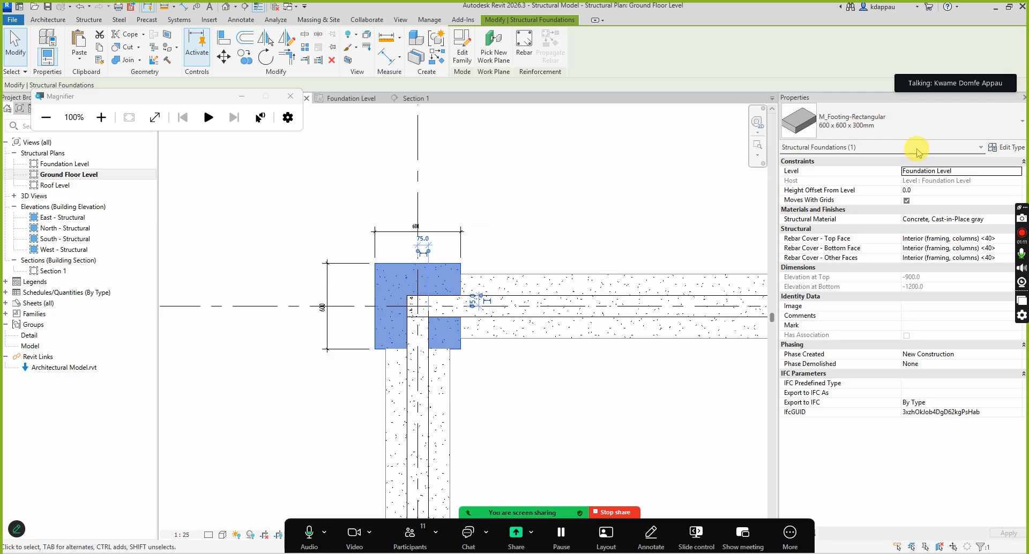
{"action": "left_click", "coordinate": [319, 223]}
{"action": "scroll", "coordinate": [337, 307], "scroll_direction": "up", "scroll_amount": 1}
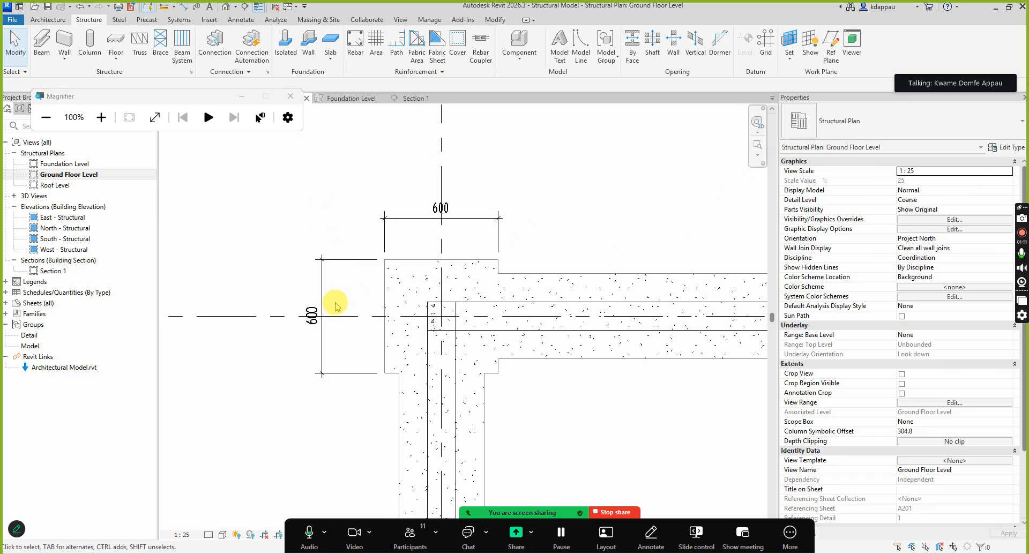
{"action": "scroll", "coordinate": [372, 277], "scroll_direction": "down", "scroll_amount": 1}
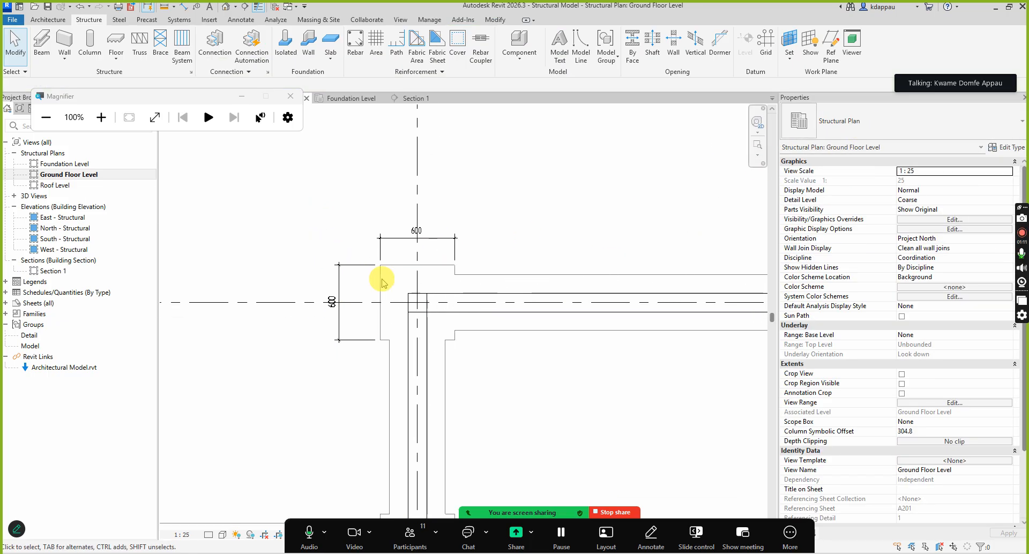
Change the type of the footing at grids A and 2 to M_Footing-Rectangular 1800 x 1200 x 450mm
{"action": "left_click", "coordinate": [409, 264]}
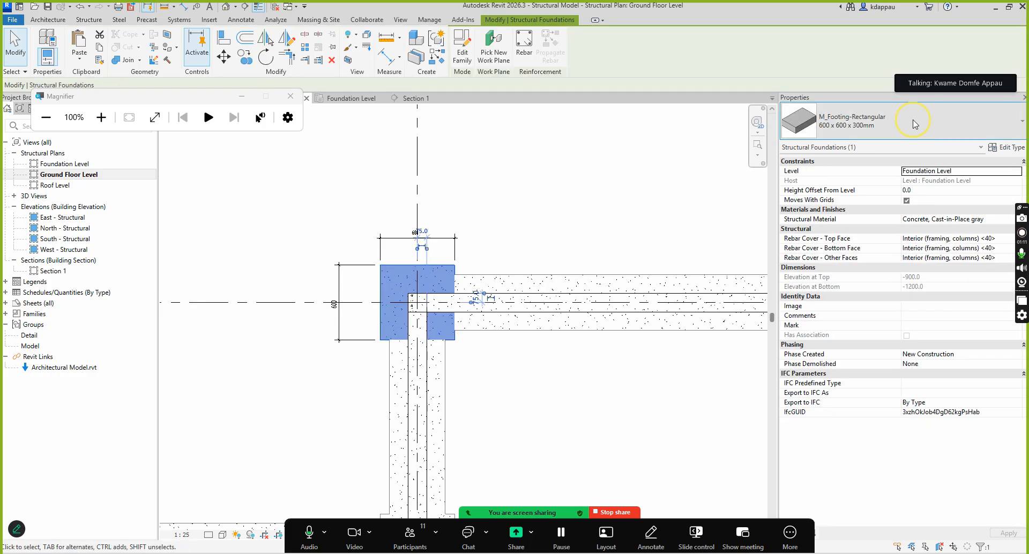
{"action": "left_click", "coordinate": [893, 135]}
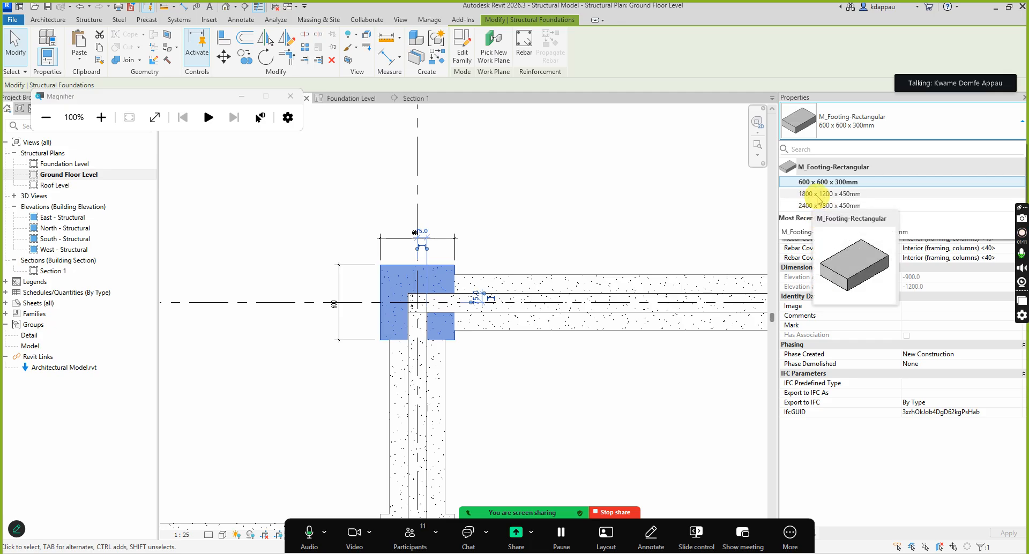
{"action": "left_click", "coordinate": [845, 194]}
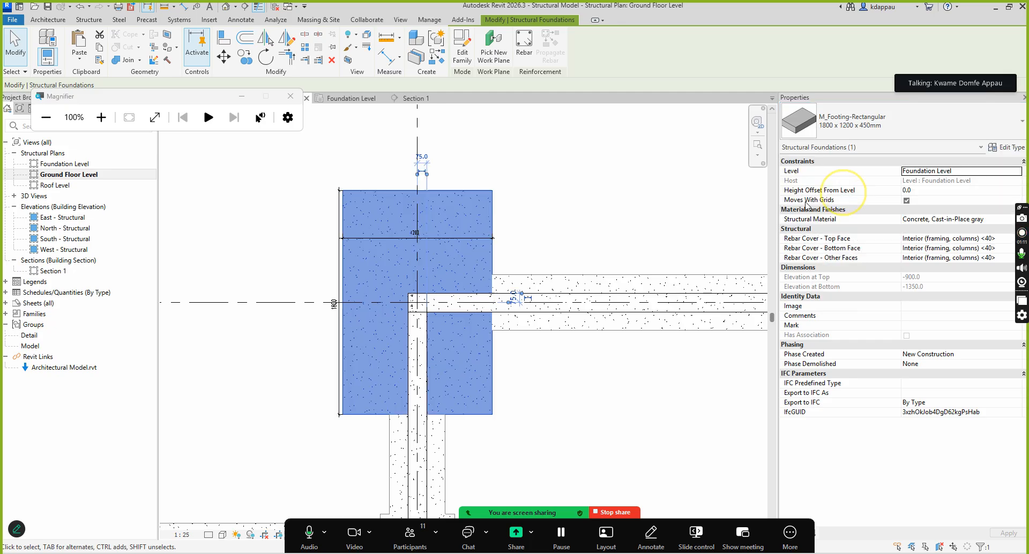
Reposition the enlarged footing's vertical and horizontal dimensions so both lines sit clear of its outline
{"action": "left_click", "coordinate": [270, 251]}
{"action": "scroll", "coordinate": [305, 298], "scroll_direction": "up", "scroll_amount": 4}
{"action": "left_click", "coordinate": [355, 263]}
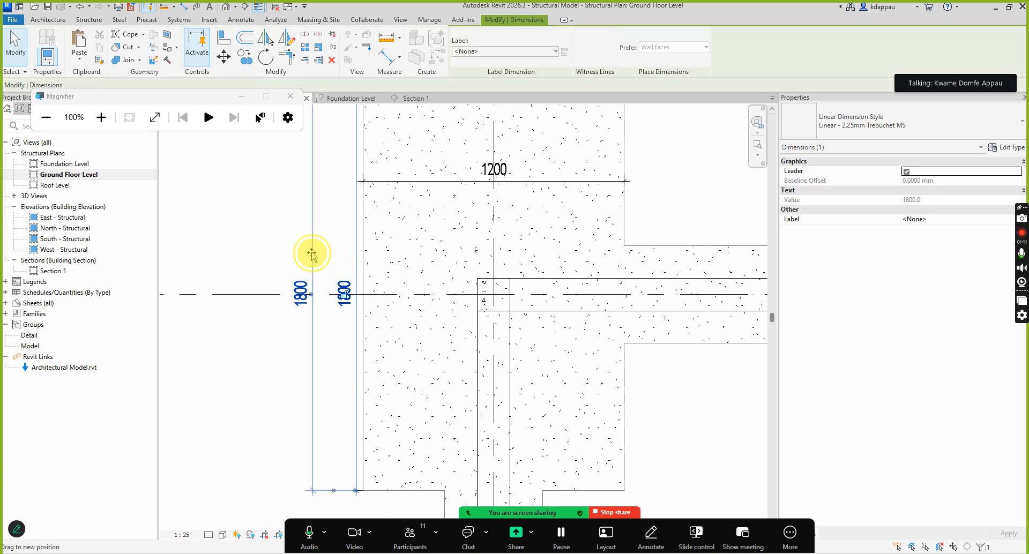
{"action": "scroll", "coordinate": [310, 250], "scroll_direction": "down", "scroll_amount": 2}
{"action": "left_click_drag", "start_coordinate": [364, 215], "coordinate": [367, 137]}
{"action": "left_click", "coordinate": [258, 201]}
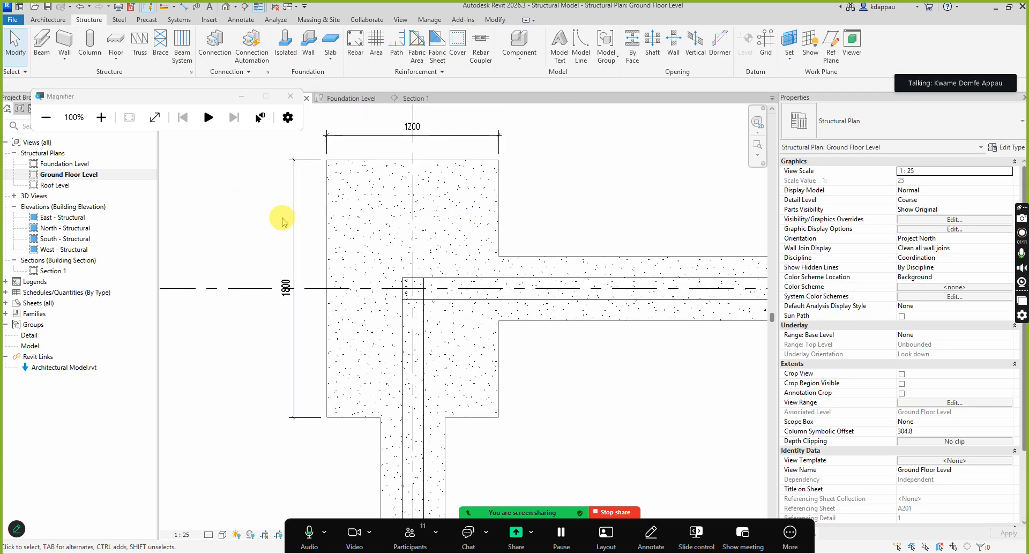
Switch the footing at grids A and 2 back to the 600 x 600 x 300mm type and deselect it
{"action": "left_click", "coordinate": [320, 232]}
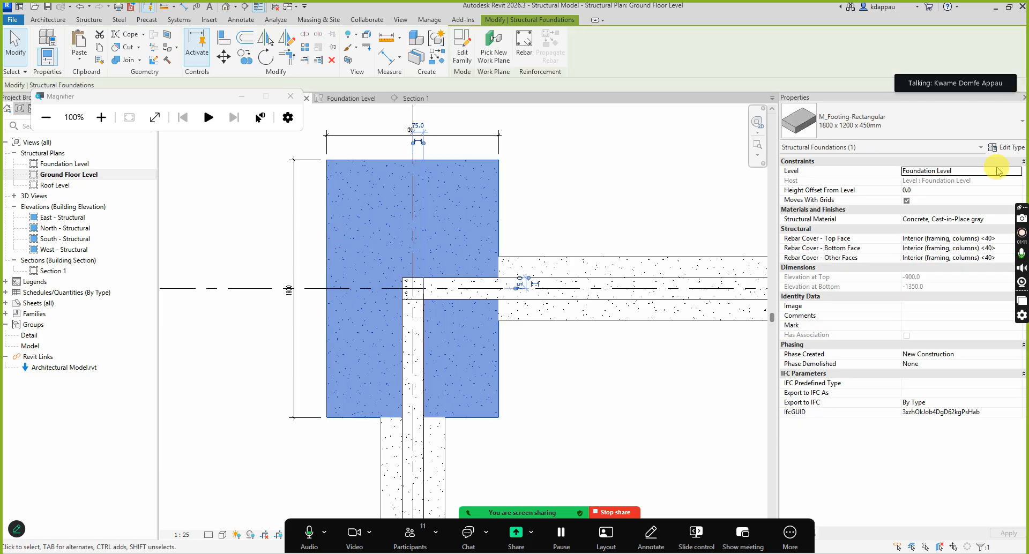
{"action": "left_click", "coordinate": [895, 128]}
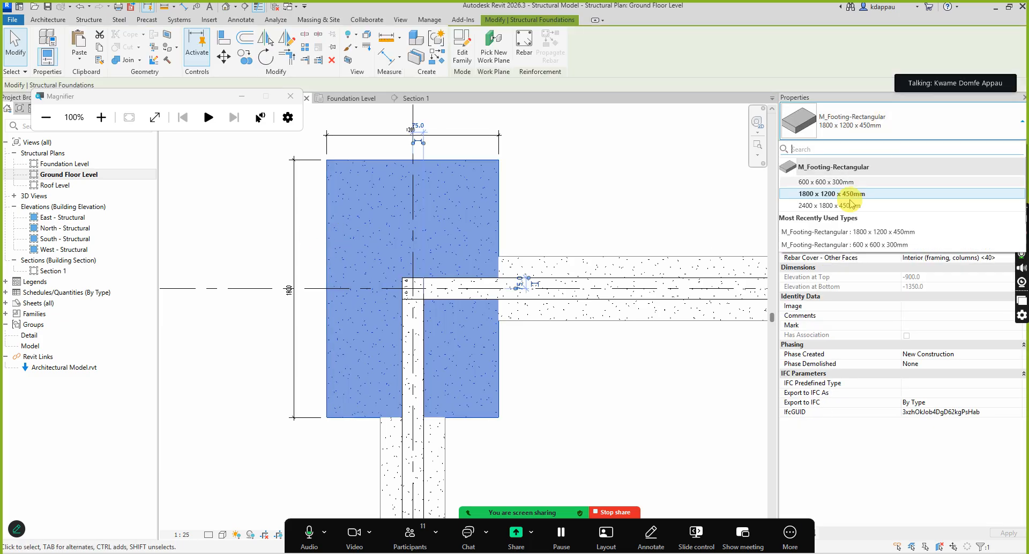
{"action": "left_click", "coordinate": [827, 182]}
{"action": "left_click", "coordinate": [184, 206]}
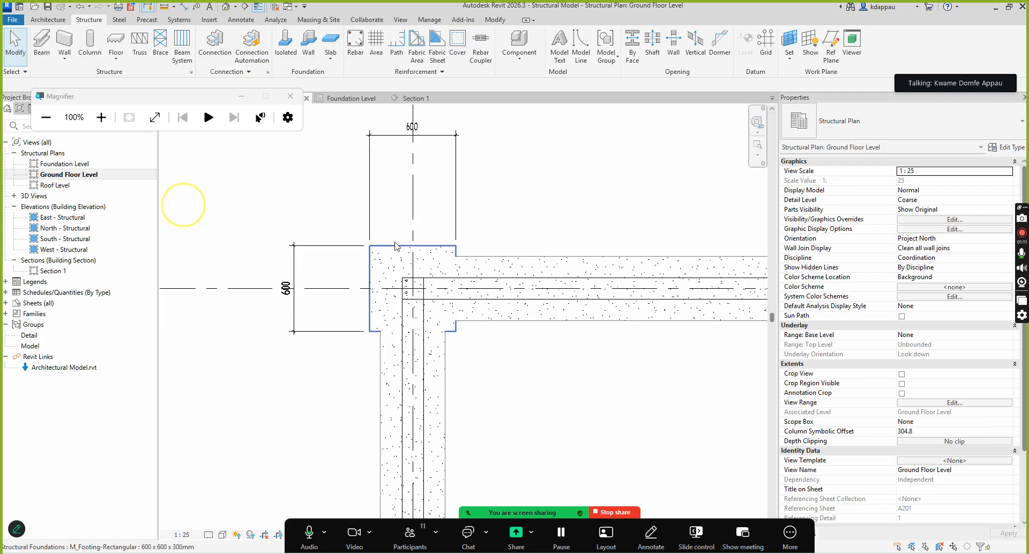
Examine the footing dimensions and the overall layout of wall foundations and column footings across the plan
{"action": "scroll", "coordinate": [443, 214], "scroll_direction": "down", "scroll_amount": 2}
{"action": "scroll", "coordinate": [324, 252], "scroll_direction": "up", "scroll_amount": 3}
{"action": "scroll", "coordinate": [423, 284], "scroll_direction": "down", "scroll_amount": 3}
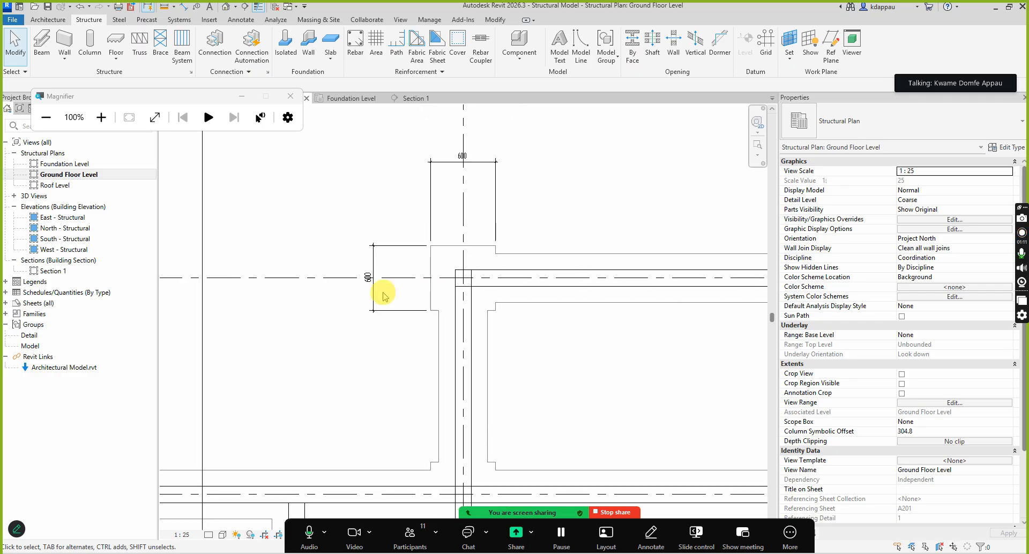
{"action": "scroll", "coordinate": [422, 293], "scroll_direction": "down", "scroll_amount": 1}
{"action": "scroll", "coordinate": [452, 317], "scroll_direction": "down", "scroll_amount": 1}
{"action": "scroll", "coordinate": [466, 314], "scroll_direction": "up", "scroll_amount": 4}
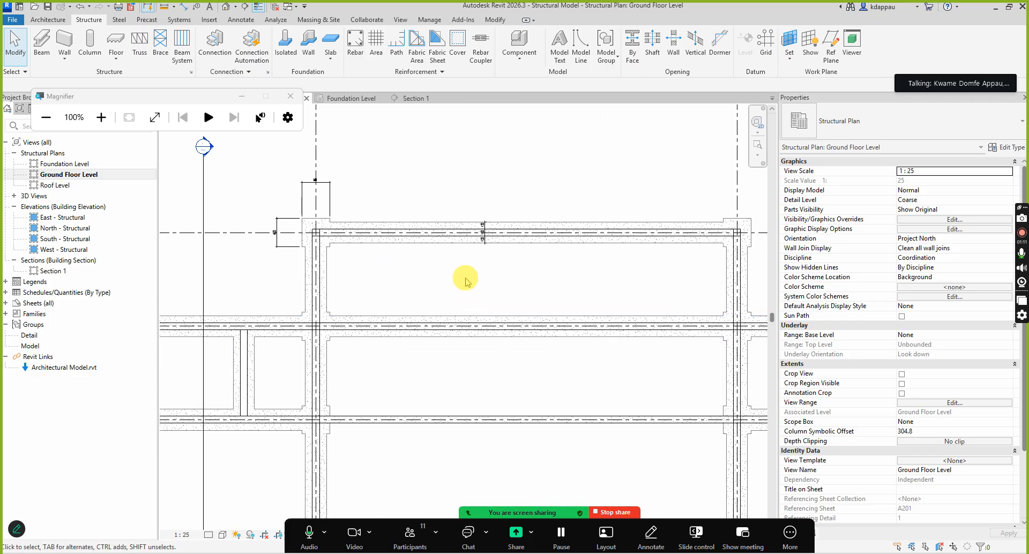
{"action": "scroll", "coordinate": [466, 278], "scroll_direction": "down", "scroll_amount": 4}
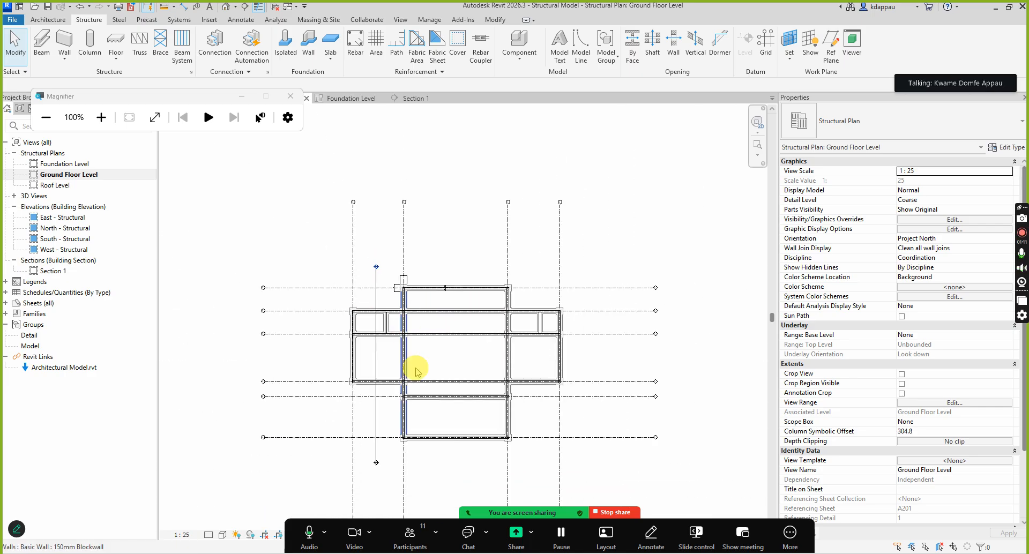
{"action": "scroll", "coordinate": [428, 449], "scroll_direction": "up", "scroll_amount": 1}
{"action": "scroll", "coordinate": [437, 375], "scroll_direction": "up", "scroll_amount": 1}
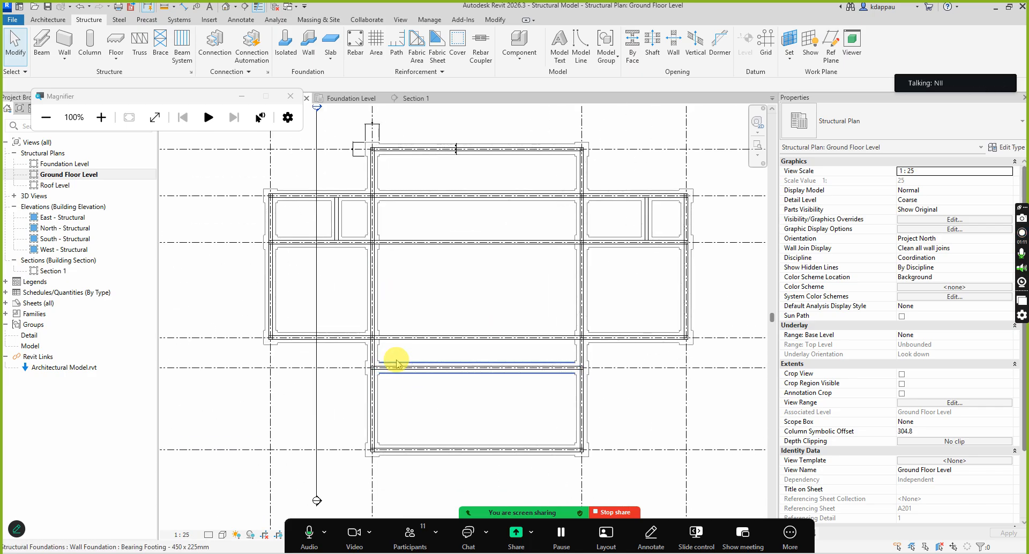
{"action": "scroll", "coordinate": [453, 269], "scroll_direction": "up", "scroll_amount": 1}
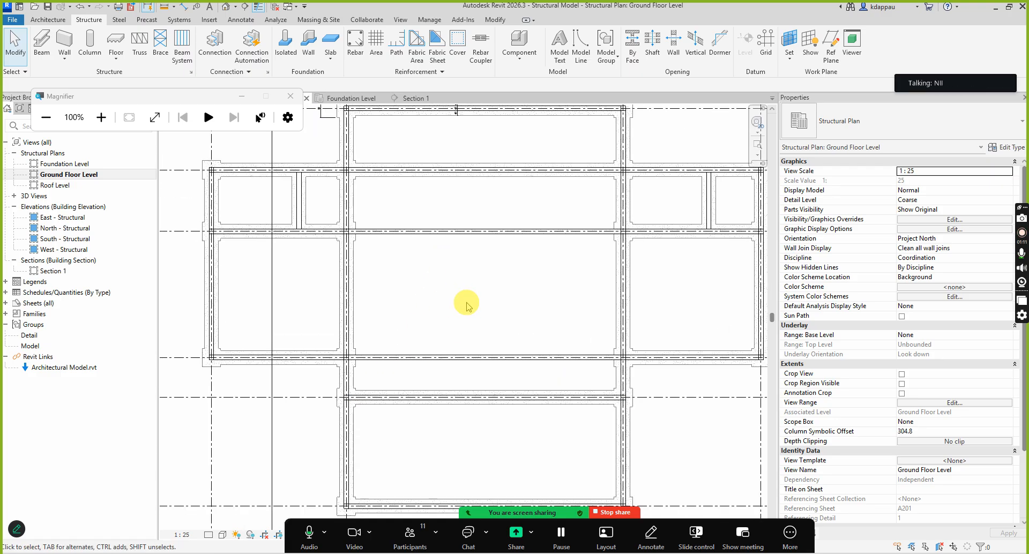
{"action": "scroll", "coordinate": [466, 301], "scroll_direction": "down", "scroll_amount": 3}
{"action": "scroll", "coordinate": [466, 304], "scroll_direction": "down", "scroll_amount": 1}
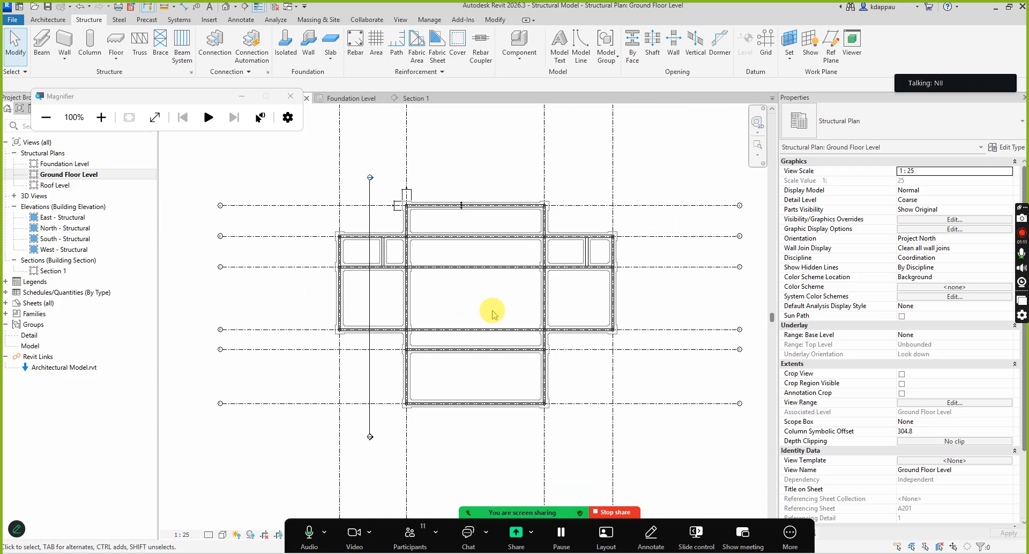
Set the Ground Floor Level plan's view scale to 1 : 50
{"action": "left_click", "coordinate": [191, 531]}
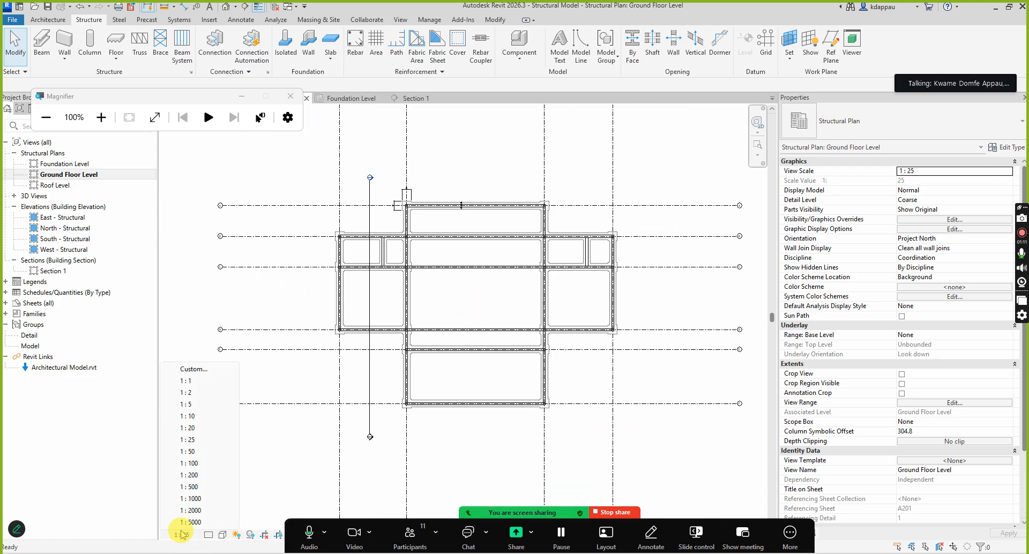
{"action": "left_click", "coordinate": [190, 451]}
{"action": "scroll", "coordinate": [431, 209], "scroll_direction": "up", "scroll_amount": 1}
{"action": "scroll", "coordinate": [430, 209], "scroll_direction": "up", "scroll_amount": 5}
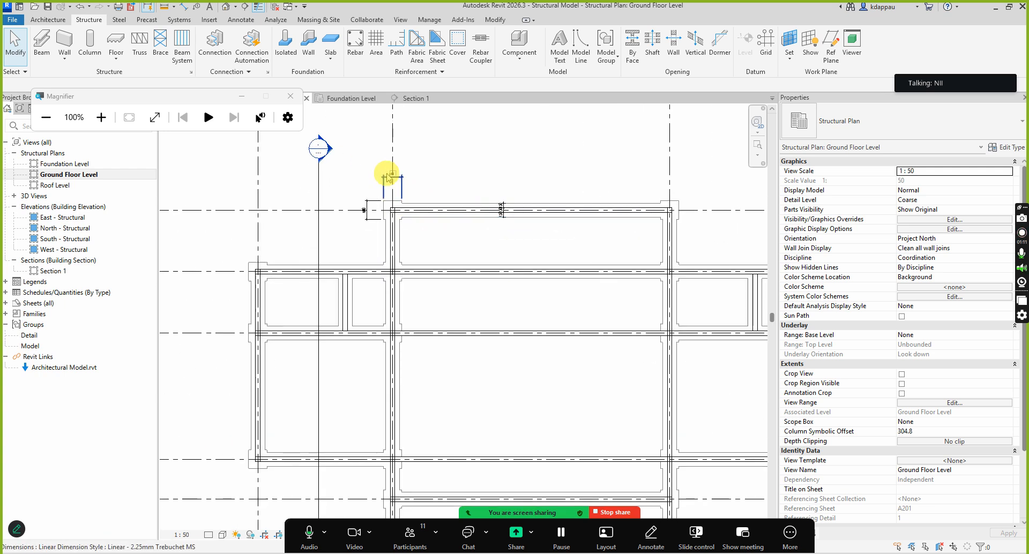
Move the horizontal dimension closer to the upper edge of the footing at grids A and 2 and adjust its vertical dimension's offset
{"action": "left_click_drag", "start_coordinate": [392, 156], "coordinate": [391, 199]}
{"action": "left_click", "coordinate": [305, 195]}
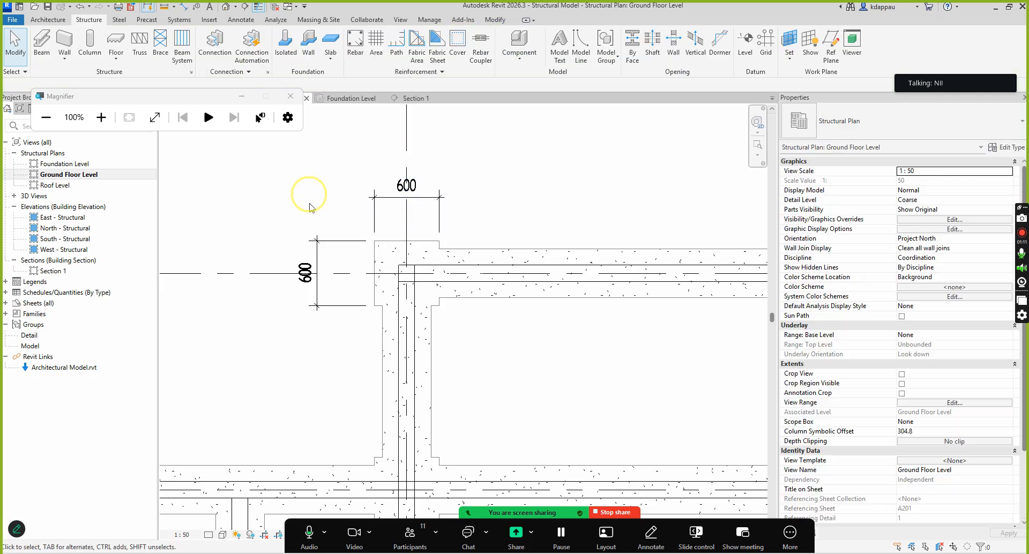
{"action": "scroll", "coordinate": [317, 252], "scroll_direction": "up", "scroll_amount": 1}
{"action": "left_click", "coordinate": [342, 241]}
{"action": "left_click_drag", "start_coordinate": [342, 241], "coordinate": [351, 237]}
{"action": "left_click", "coordinate": [420, 156]}
{"action": "left_click_drag", "start_coordinate": [417, 155], "coordinate": [415, 172]}
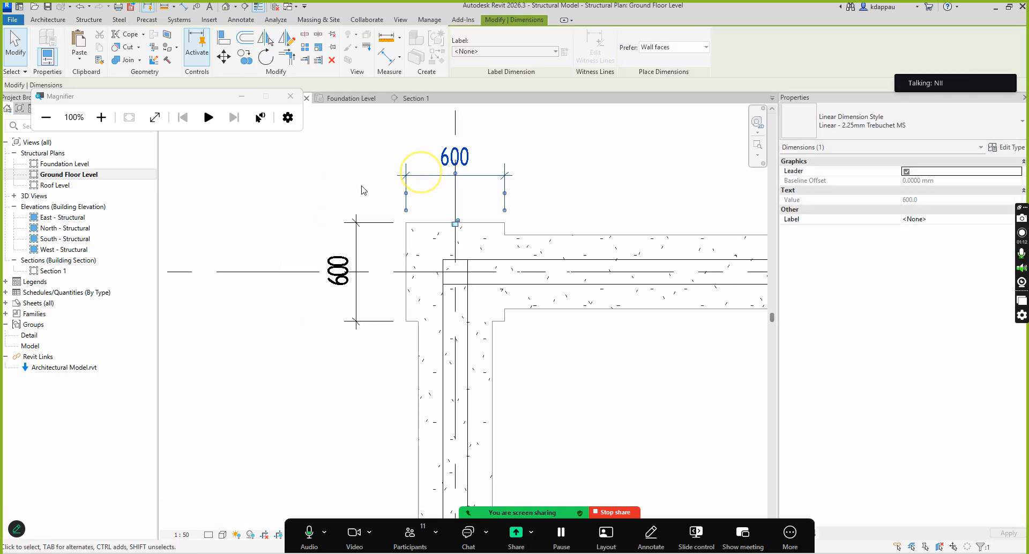
{"action": "left_click", "coordinate": [352, 173]}
{"action": "scroll", "coordinate": [346, 241], "scroll_direction": "up", "scroll_amount": 1}
{"action": "left_click", "coordinate": [359, 249]}
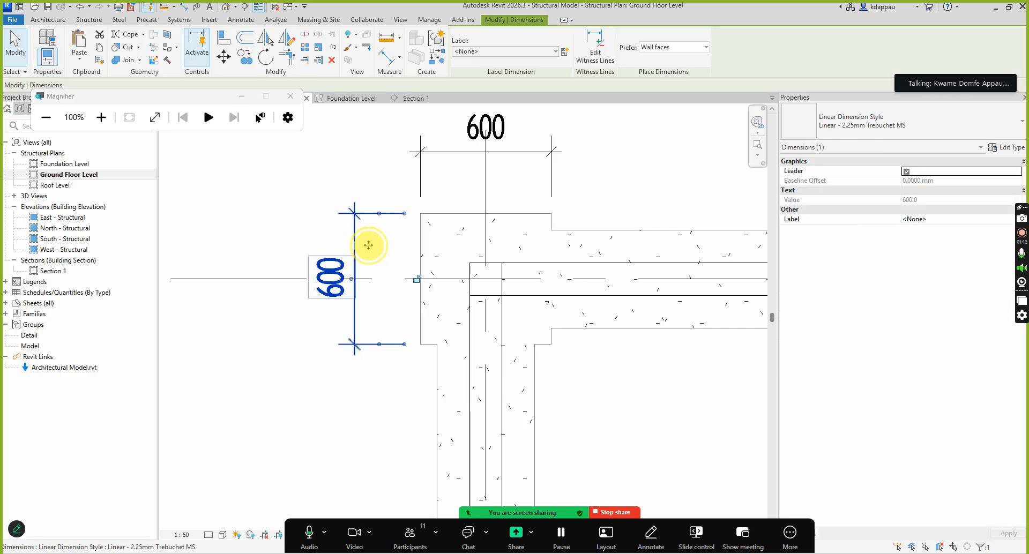
{"action": "left_click", "coordinate": [294, 217]}
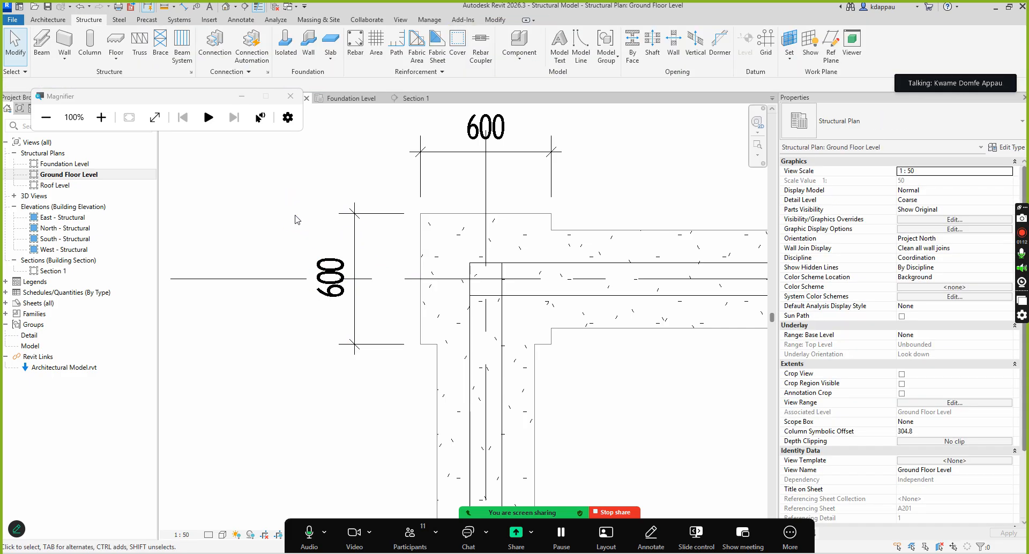
{"action": "scroll", "coordinate": [356, 310], "scroll_direction": "down", "scroll_amount": 2}
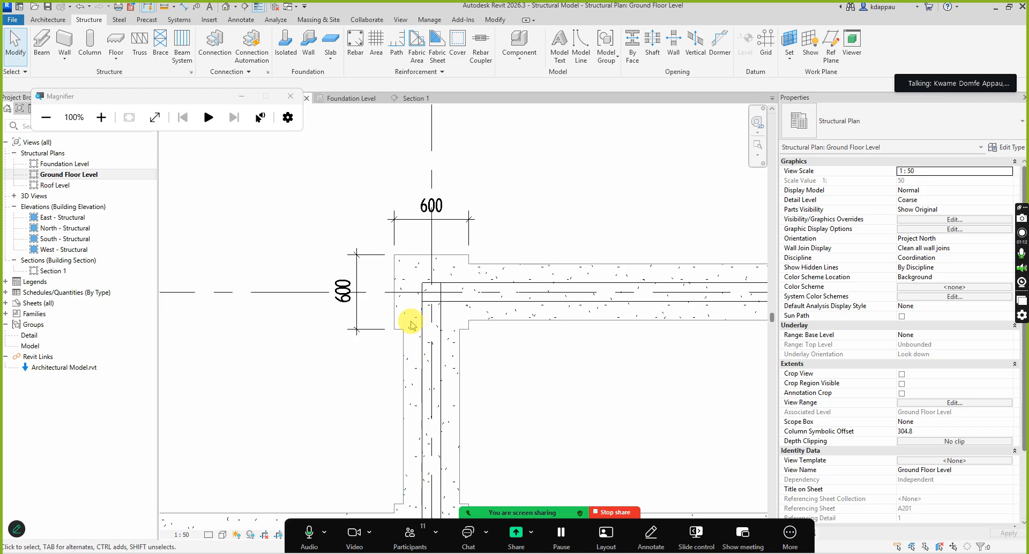
{"action": "scroll", "coordinate": [410, 322], "scroll_direction": "down", "scroll_amount": 3}
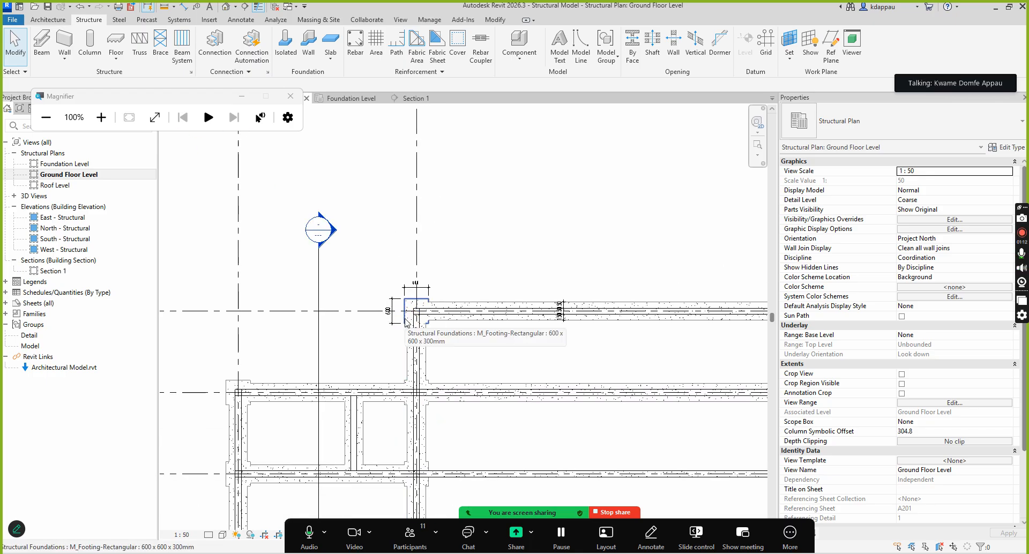
{"action": "scroll", "coordinate": [405, 322], "scroll_direction": "down", "scroll_amount": 3}
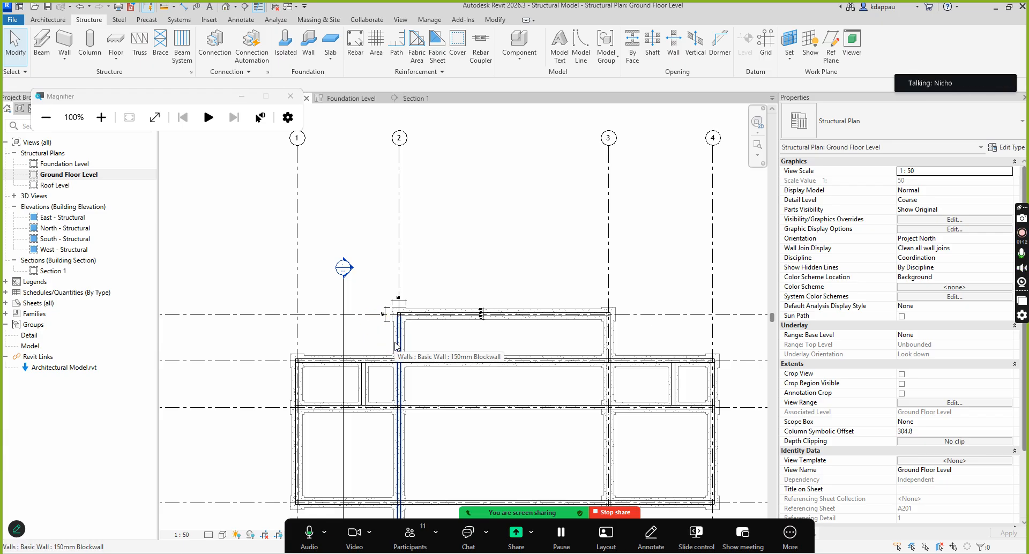
{"action": "scroll", "coordinate": [460, 306], "scroll_direction": "down", "scroll_amount": 4}
{"action": "scroll", "coordinate": [448, 368], "scroll_direction": "up", "scroll_amount": 2}
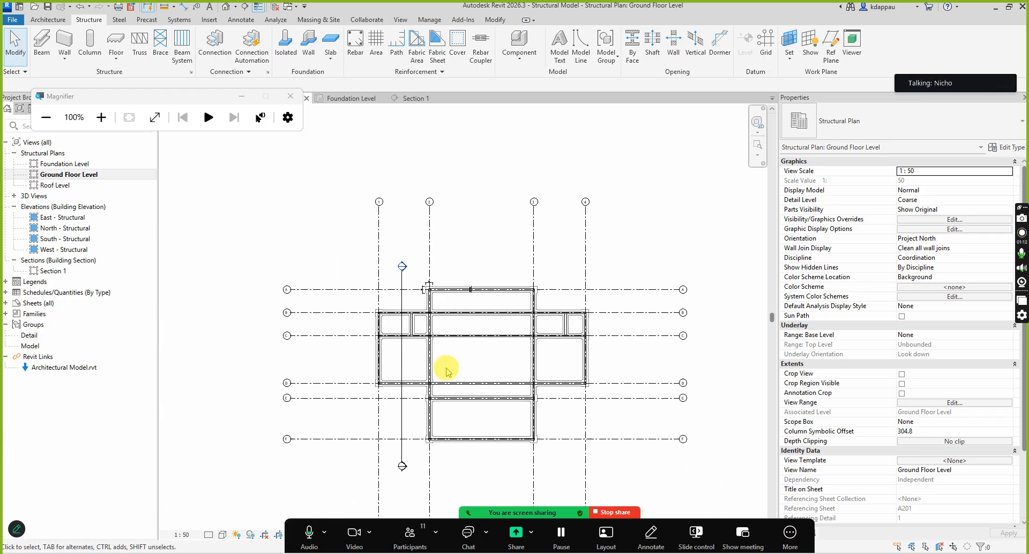
Examine the walls, beams and wall foundations across the plan, especially around the footing at grids A and 2
{"action": "scroll", "coordinate": [547, 384], "scroll_direction": "up", "scroll_amount": 1}
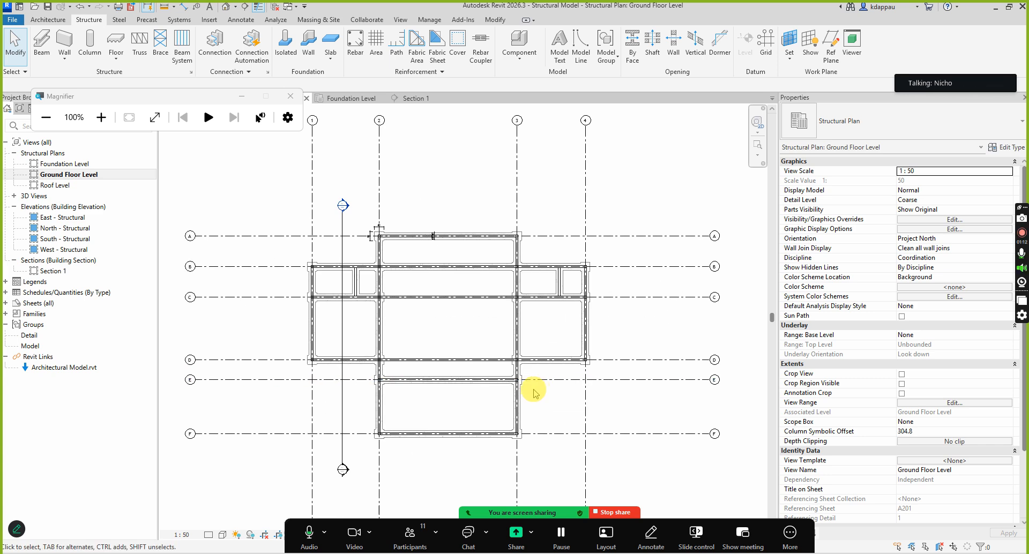
{"action": "scroll", "coordinate": [532, 386], "scroll_direction": "up", "scroll_amount": 1}
{"action": "scroll", "coordinate": [420, 327], "scroll_direction": "up", "scroll_amount": 1}
{"action": "scroll", "coordinate": [351, 304], "scroll_direction": "up", "scroll_amount": 1}
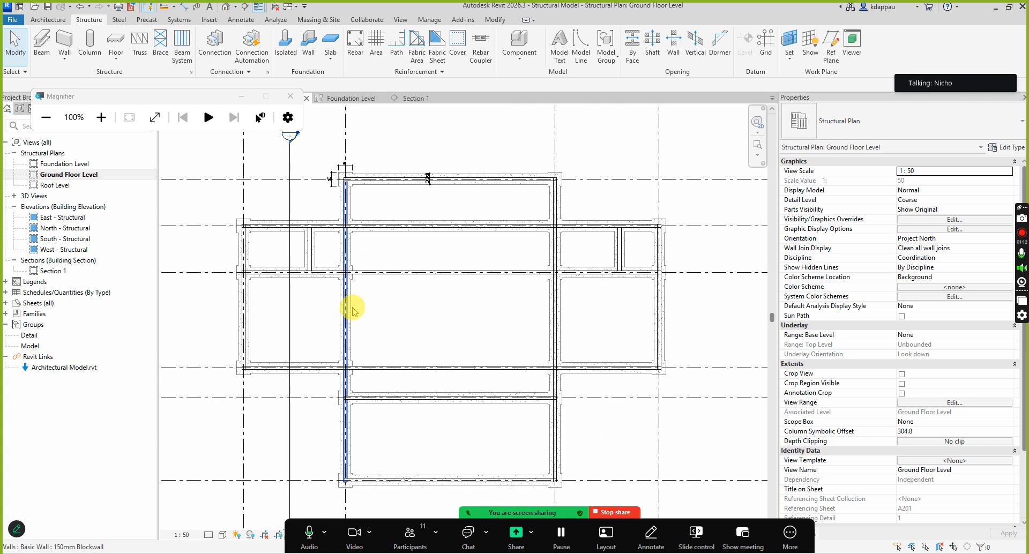
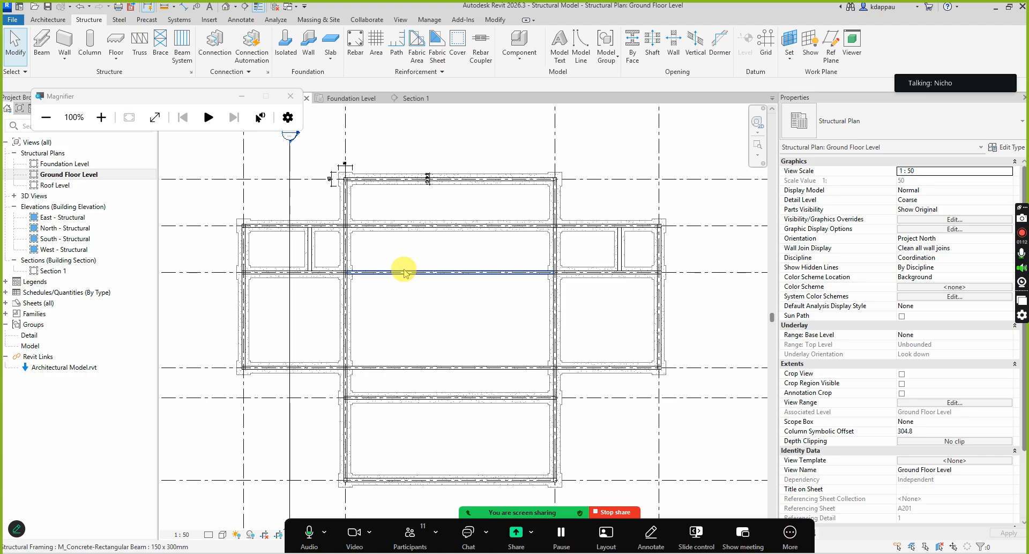
{"action": "scroll", "coordinate": [494, 317], "scroll_direction": "up", "scroll_amount": 1}
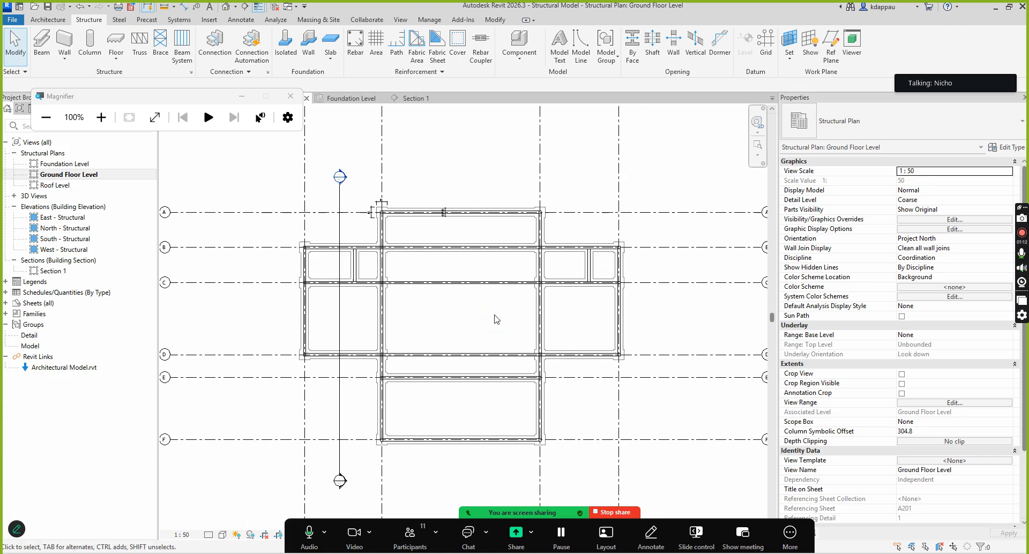
{"action": "scroll", "coordinate": [409, 271], "scroll_direction": "up", "scroll_amount": 1}
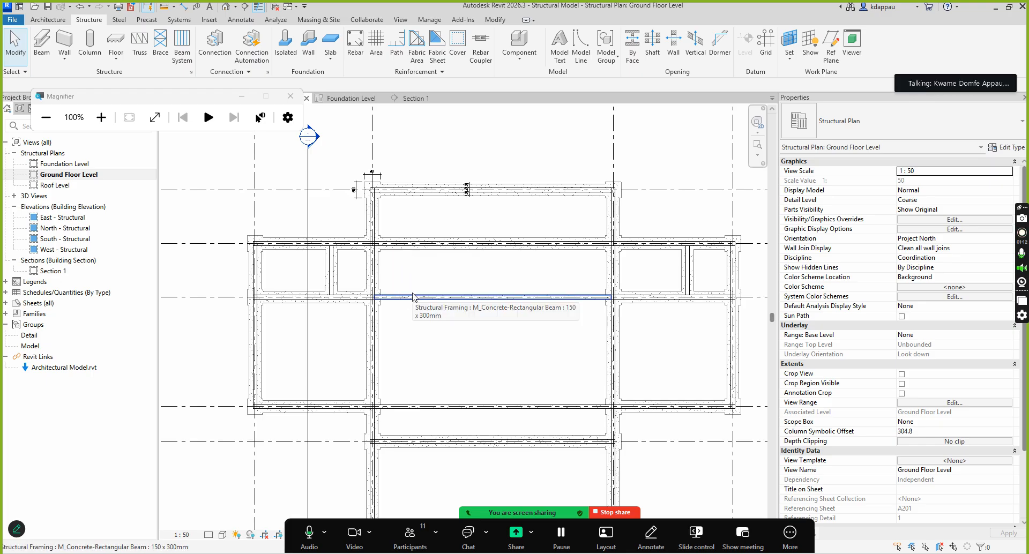
{"action": "left_click", "coordinate": [410, 277]}
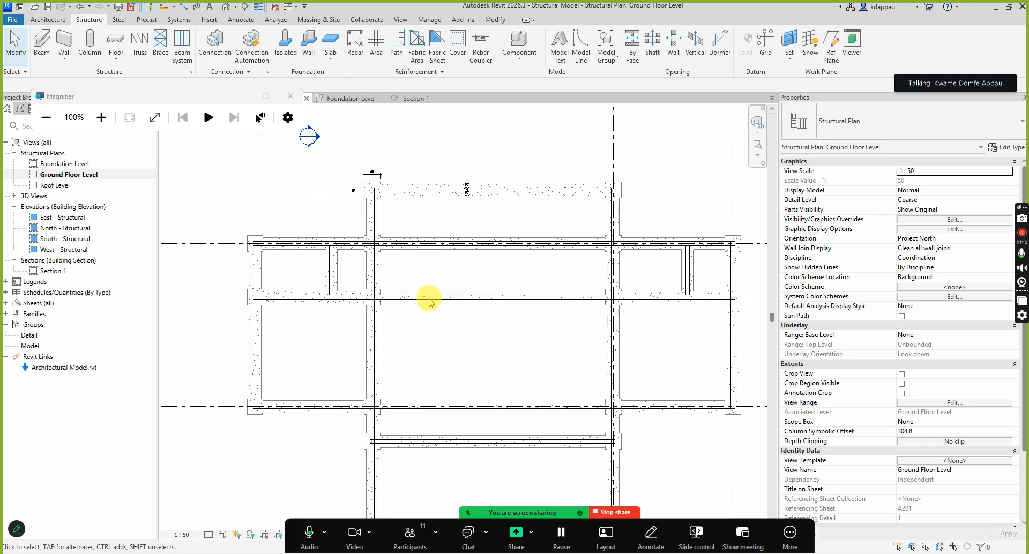
{"action": "scroll", "coordinate": [439, 327], "scroll_direction": "down", "scroll_amount": 2}
{"action": "scroll", "coordinate": [397, 223], "scroll_direction": "up", "scroll_amount": 4}
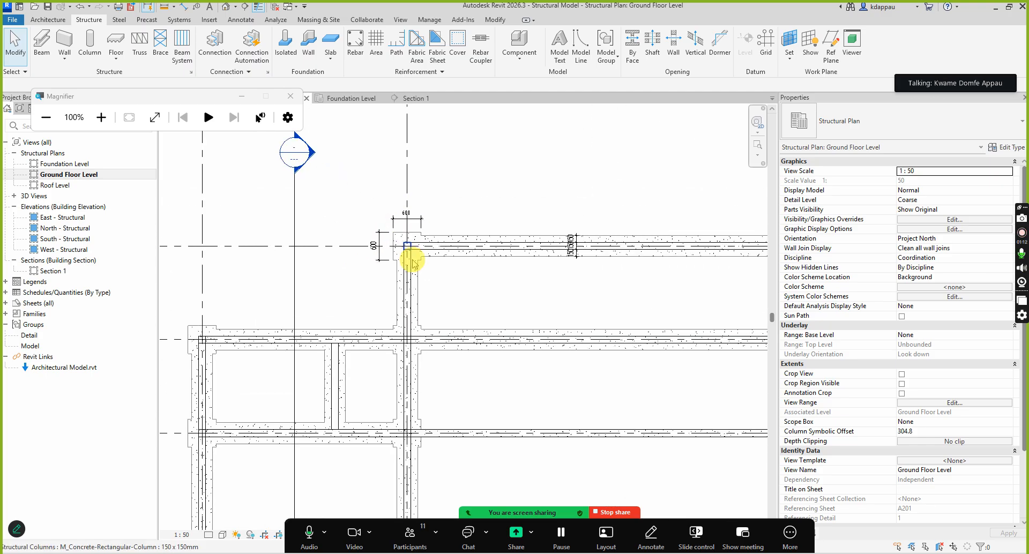
{"action": "scroll", "coordinate": [395, 278], "scroll_direction": "down", "scroll_amount": 2}
{"action": "scroll", "coordinate": [423, 297], "scroll_direction": "up", "scroll_amount": 1}
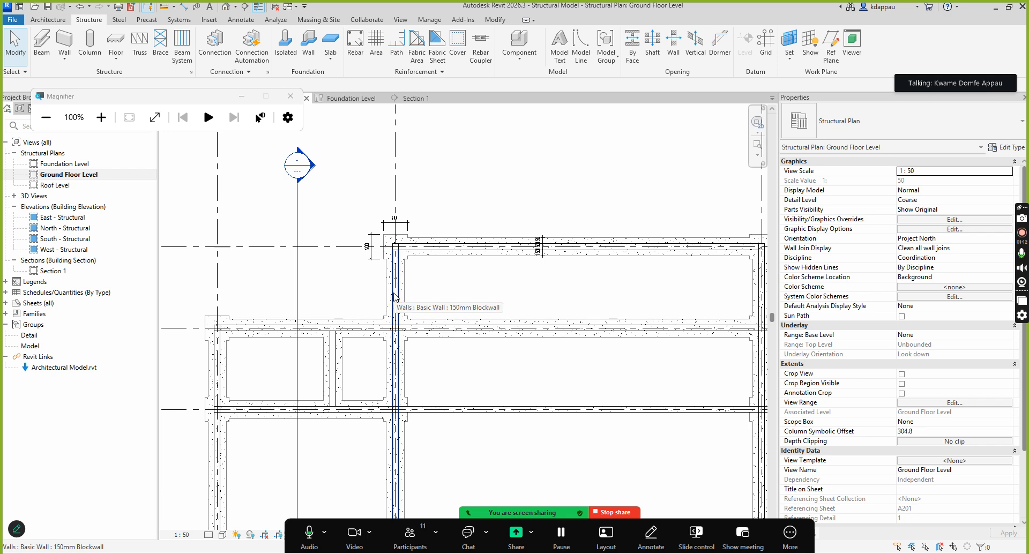
{"action": "scroll", "coordinate": [465, 295], "scroll_direction": "down", "scroll_amount": 1}
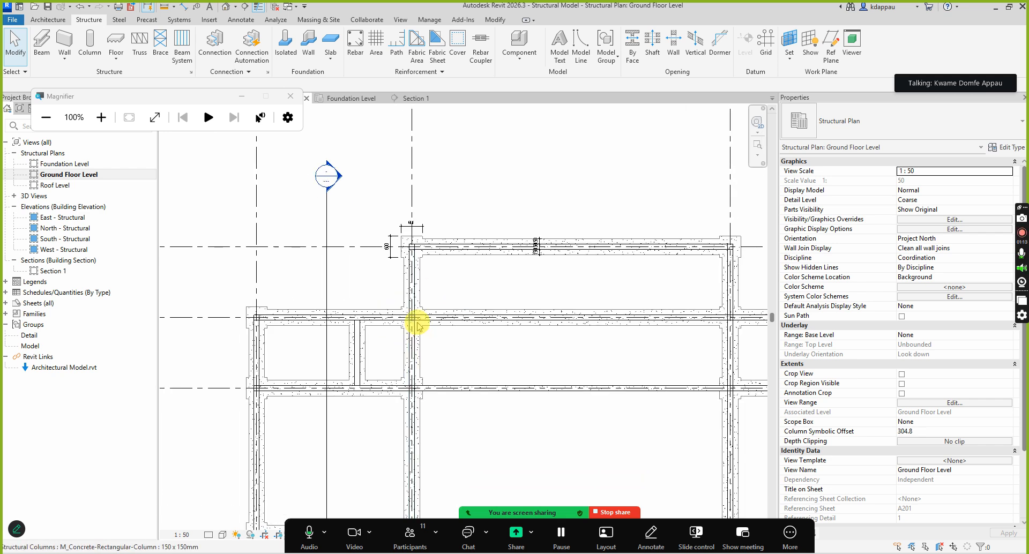
Examine how the column footing and the wall foundations meet at grids B and 2
{"action": "scroll", "coordinate": [418, 332], "scroll_direction": "up", "scroll_amount": 4}
{"action": "scroll", "coordinate": [414, 310], "scroll_direction": "up", "scroll_amount": 1}
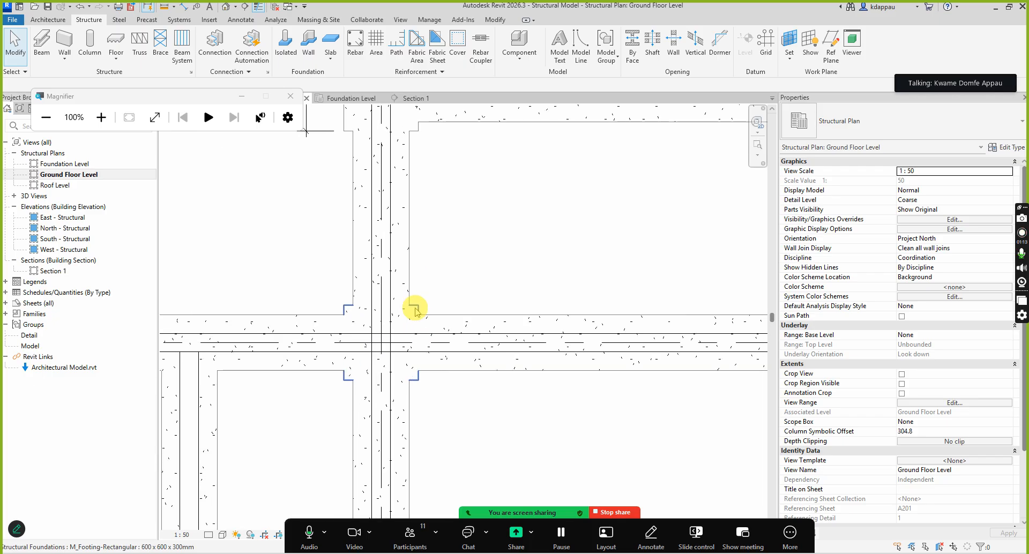
{"action": "scroll", "coordinate": [395, 324], "scroll_direction": "down", "scroll_amount": 3}
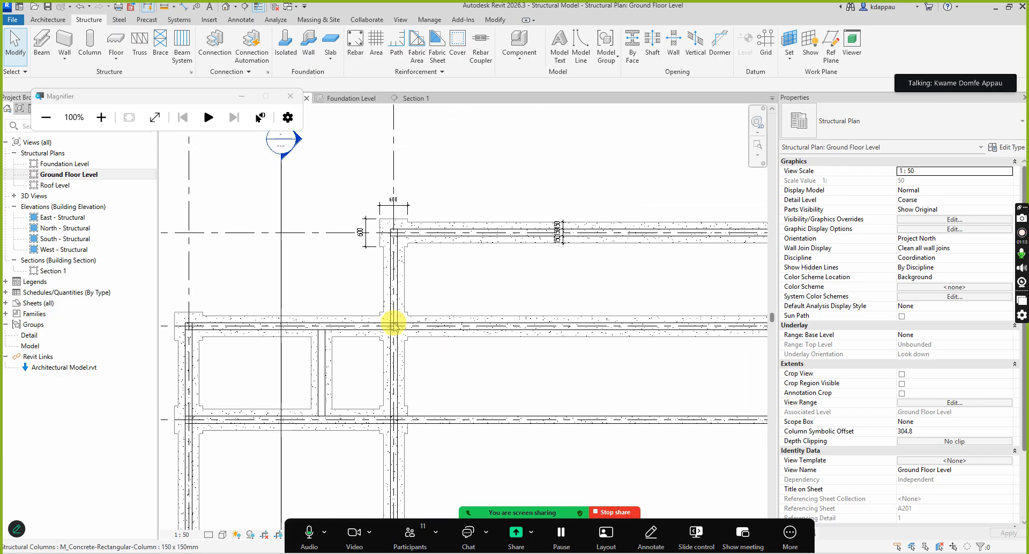
{"action": "scroll", "coordinate": [395, 324], "scroll_direction": "up", "scroll_amount": 3}
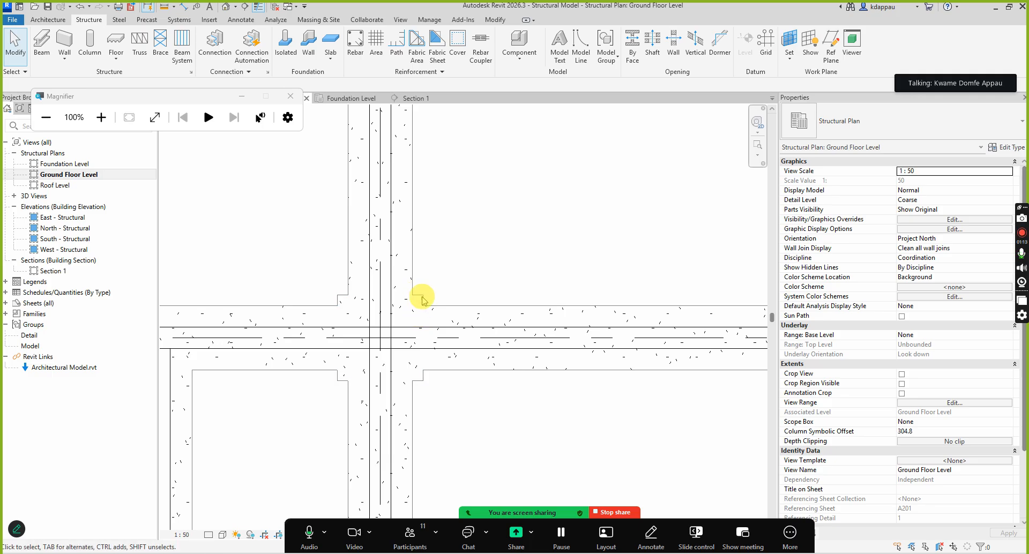
{"action": "scroll", "coordinate": [423, 303], "scroll_direction": "down", "scroll_amount": 3}
{"action": "scroll", "coordinate": [401, 321], "scroll_direction": "up", "scroll_amount": 3}
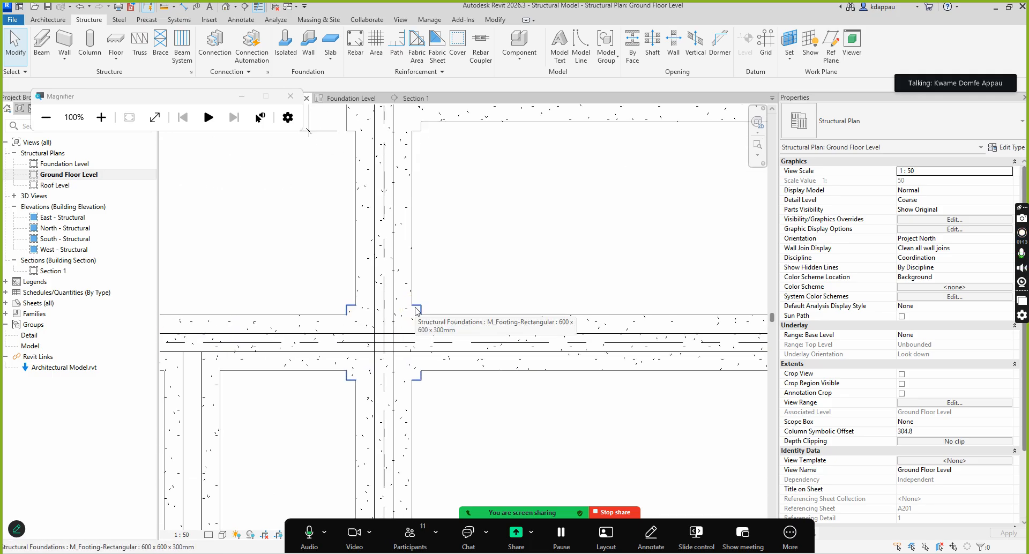
{"action": "left_click", "coordinate": [400, 333]}
{"action": "scroll", "coordinate": [400, 332], "scroll_direction": "down", "scroll_amount": 2}
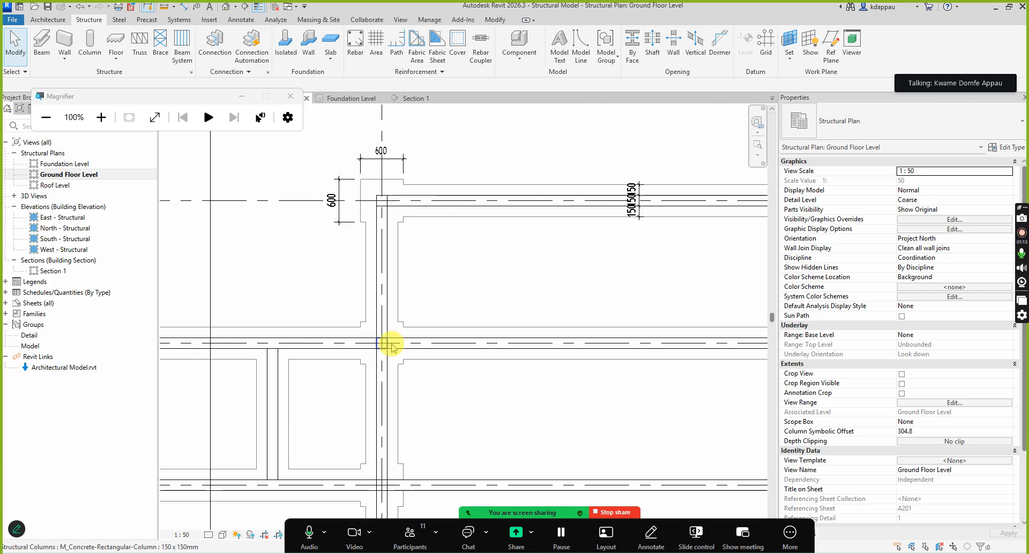
{"action": "scroll", "coordinate": [401, 326], "scroll_direction": "up", "scroll_amount": 2}
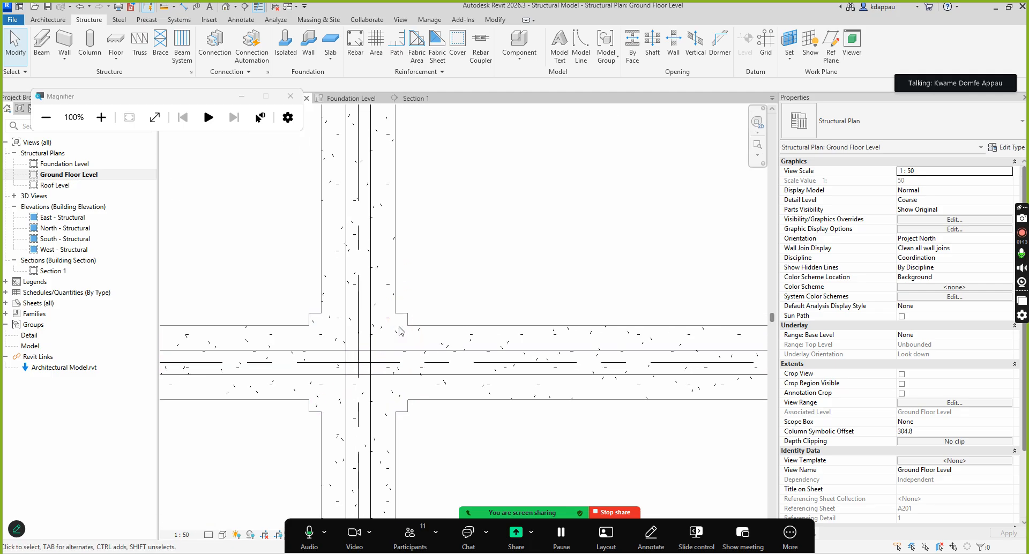
{"action": "scroll", "coordinate": [399, 331], "scroll_direction": "down", "scroll_amount": 3}
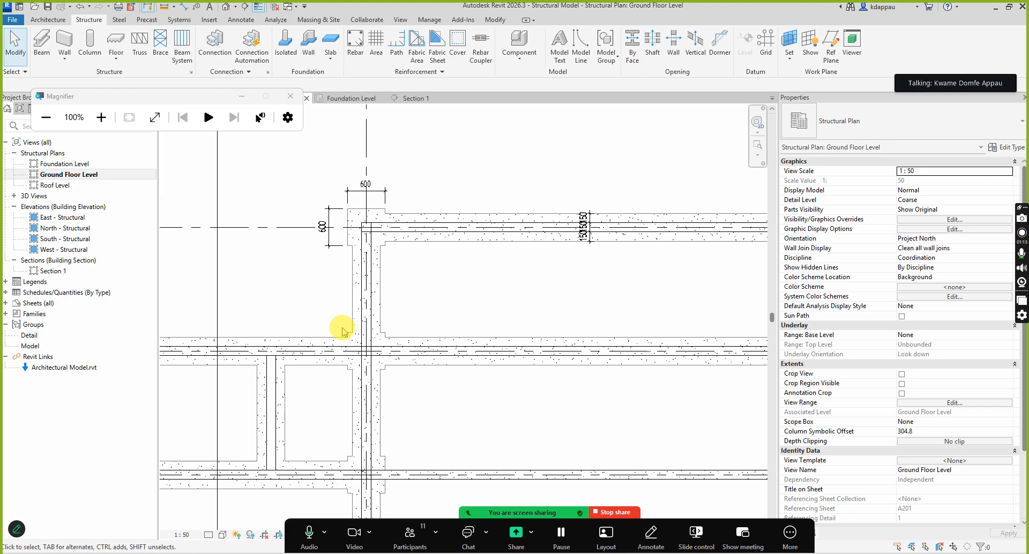
{"action": "scroll", "coordinate": [343, 345], "scroll_direction": "down", "scroll_amount": 3}
{"action": "scroll", "coordinate": [340, 343], "scroll_direction": "up", "scroll_amount": 5}
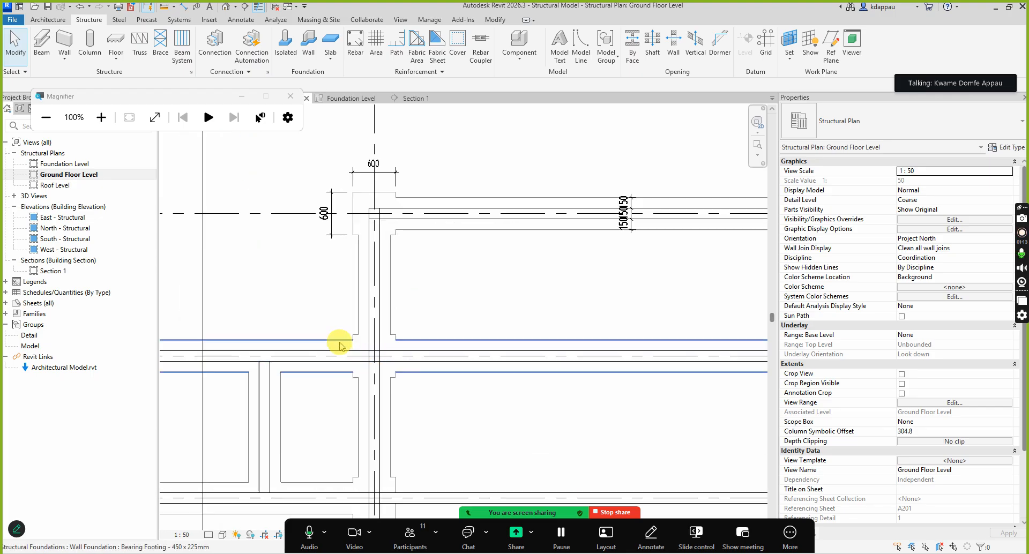
{"action": "scroll", "coordinate": [368, 351], "scroll_direction": "down", "scroll_amount": 2}
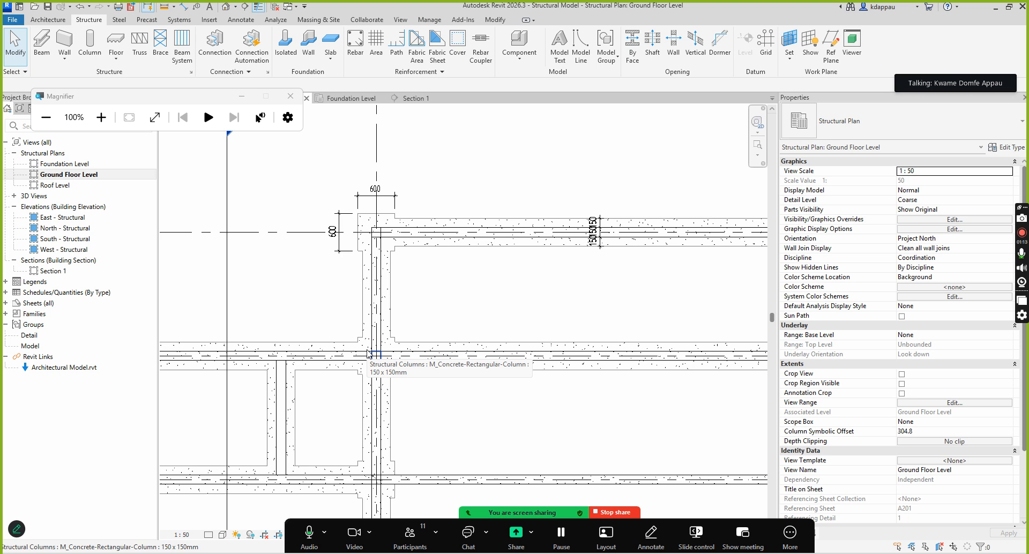
{"action": "scroll", "coordinate": [367, 334], "scroll_direction": "up", "scroll_amount": 1}
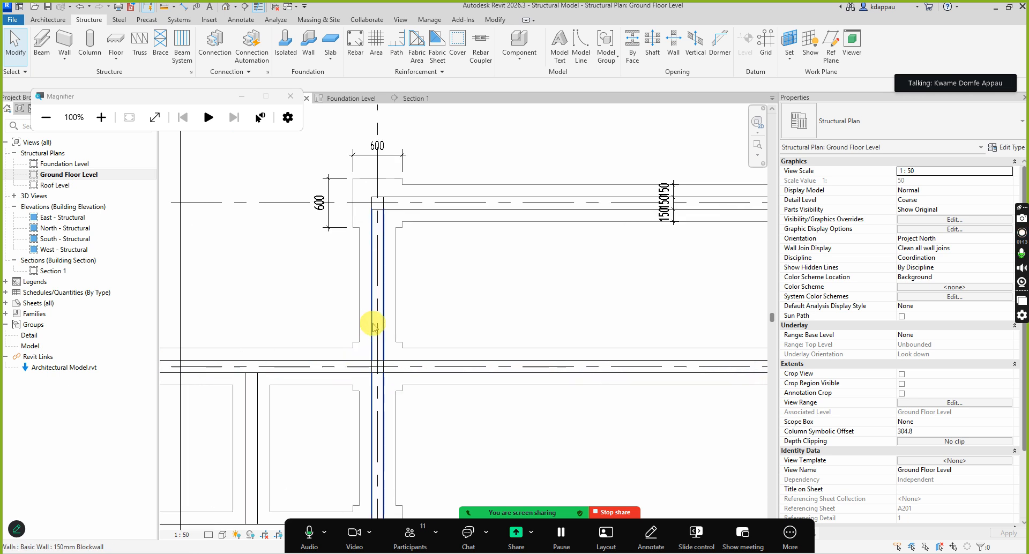
Inspect the properties of the footing at grids A and 2 and of the beam along grid C, ending with nothing selected
{"action": "left_click", "coordinate": [352, 300]}
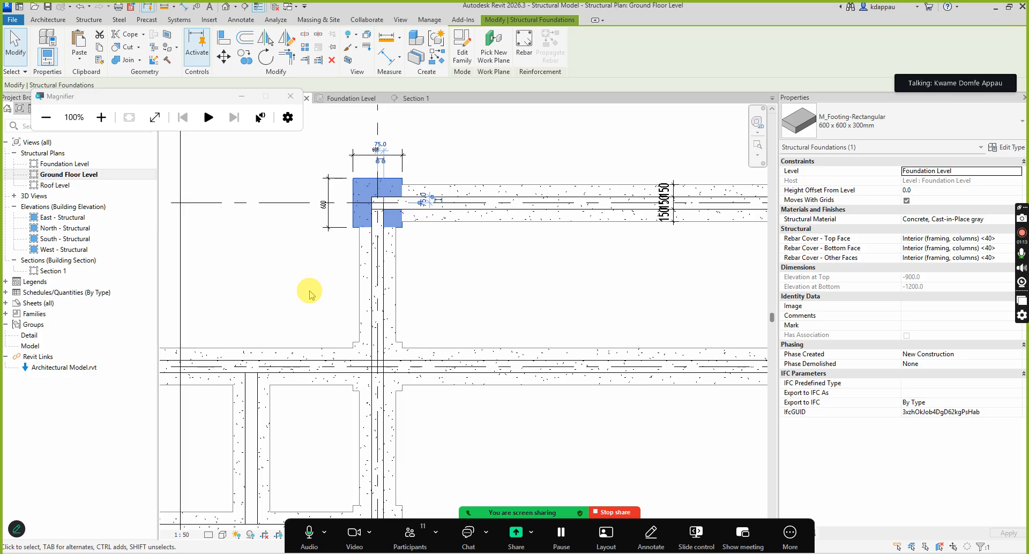
{"action": "scroll", "coordinate": [333, 328], "scroll_direction": "down", "scroll_amount": 2}
{"action": "scroll", "coordinate": [354, 353], "scroll_direction": "up", "scroll_amount": 4}
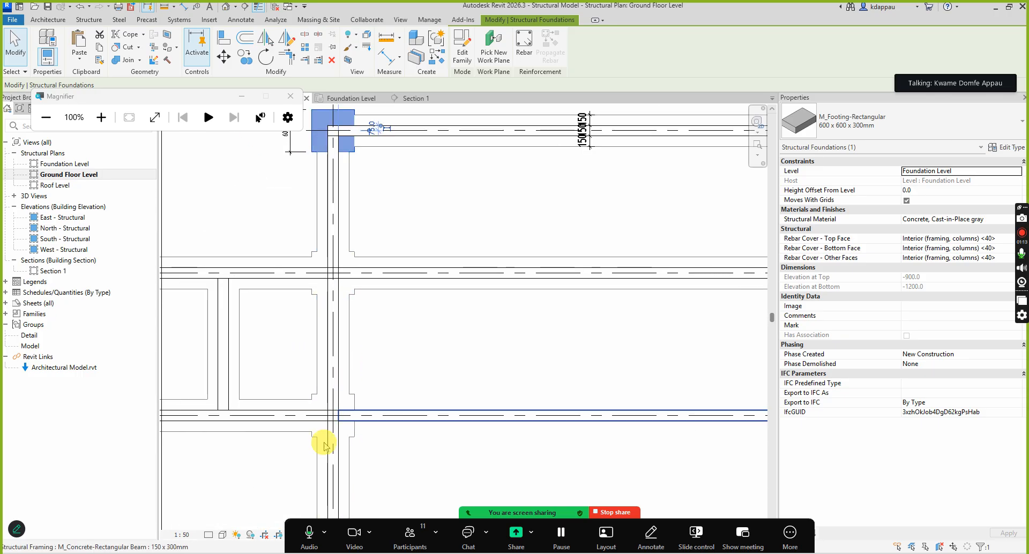
{"action": "left_click", "coordinate": [345, 418]}
{"action": "scroll", "coordinate": [349, 418], "scroll_direction": "down", "scroll_amount": 3}
{"action": "scroll", "coordinate": [422, 417], "scroll_direction": "down", "scroll_amount": 5}
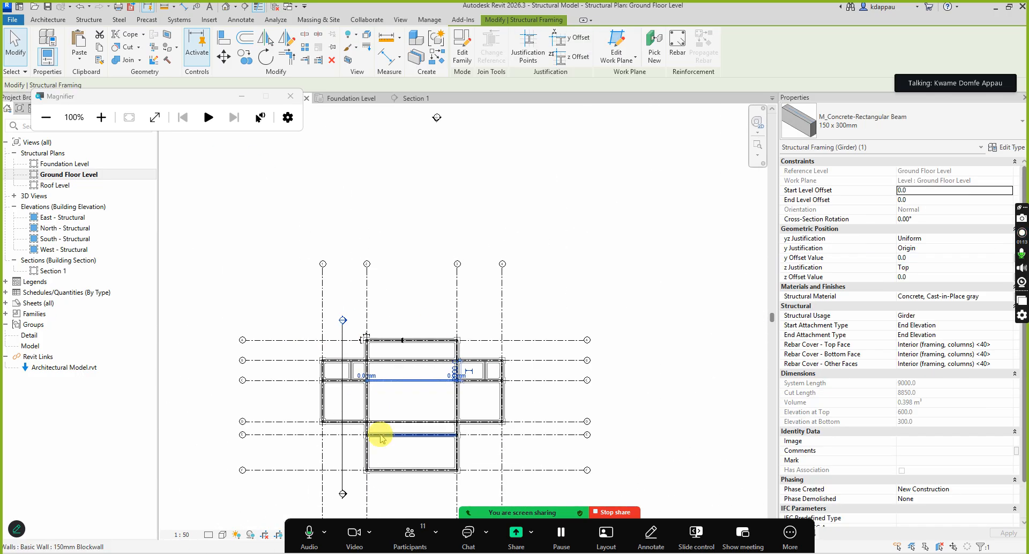
{"action": "scroll", "coordinate": [381, 435], "scroll_direction": "up", "scroll_amount": 2}
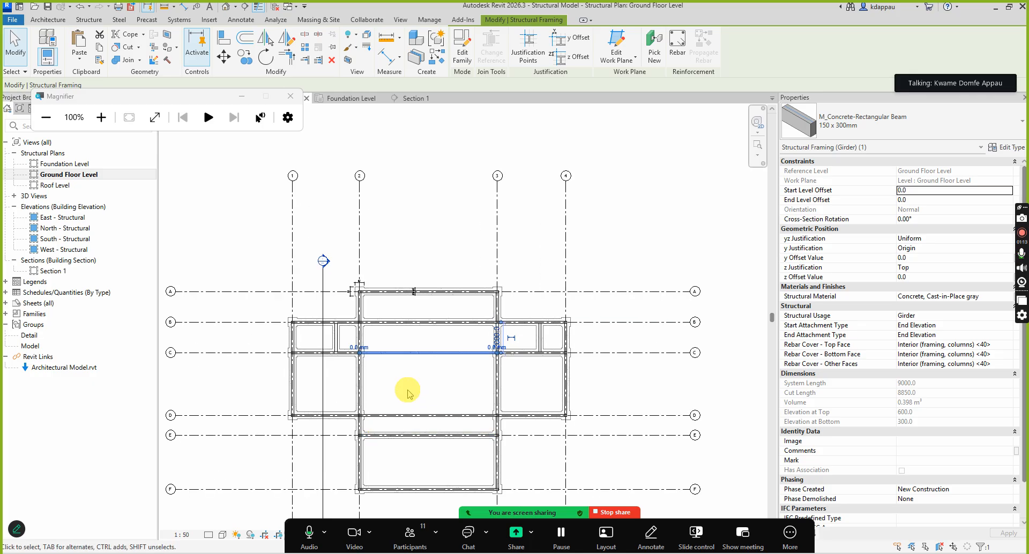
{"action": "left_click", "coordinate": [482, 383]}
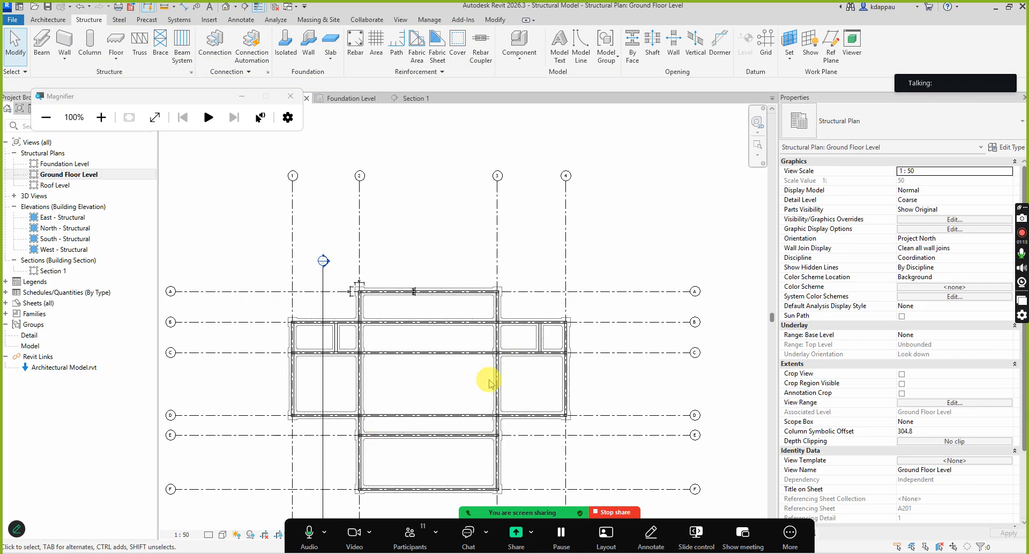
Examine the column footing at grids C and 3 where the beam meets the wall foundations
{"action": "scroll", "coordinate": [498, 352], "scroll_direction": "up", "scroll_amount": 3}
{"action": "scroll", "coordinate": [498, 351], "scroll_direction": "up", "scroll_amount": 2}
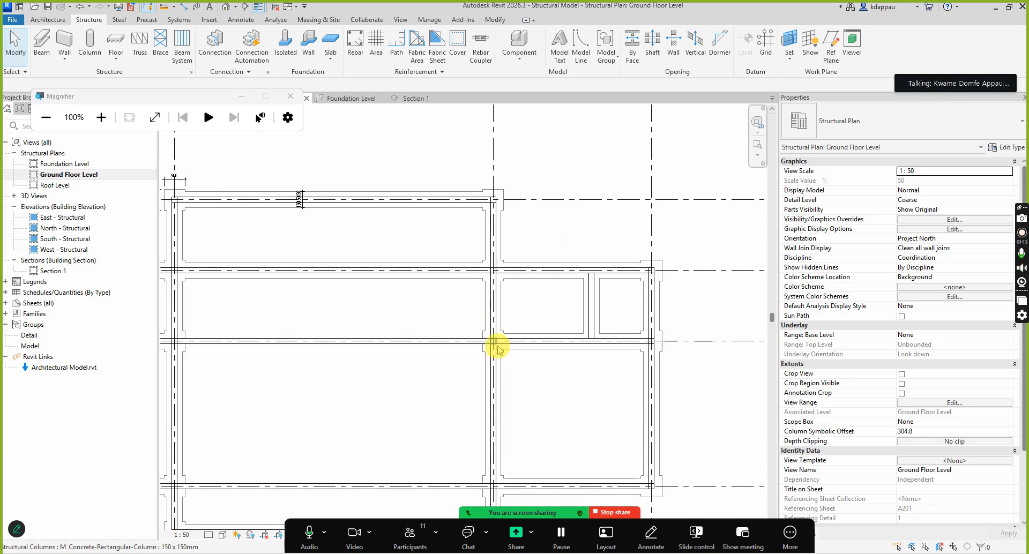
{"action": "scroll", "coordinate": [496, 346], "scroll_direction": "up", "scroll_amount": 3}
{"action": "left_click_drag", "start_coordinate": [432, 276], "coordinate": [563, 416]}
{"action": "left_click", "coordinate": [421, 272]}
{"action": "scroll", "coordinate": [467, 336], "scroll_direction": "up", "scroll_amount": 3}
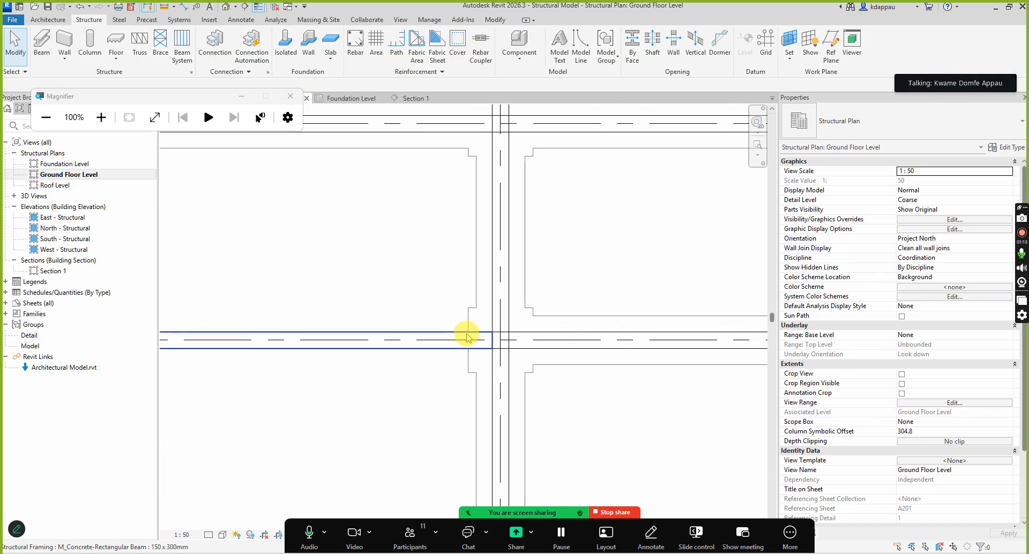
{"action": "left_click", "coordinate": [467, 324]}
{"action": "left_click", "coordinate": [394, 280]}
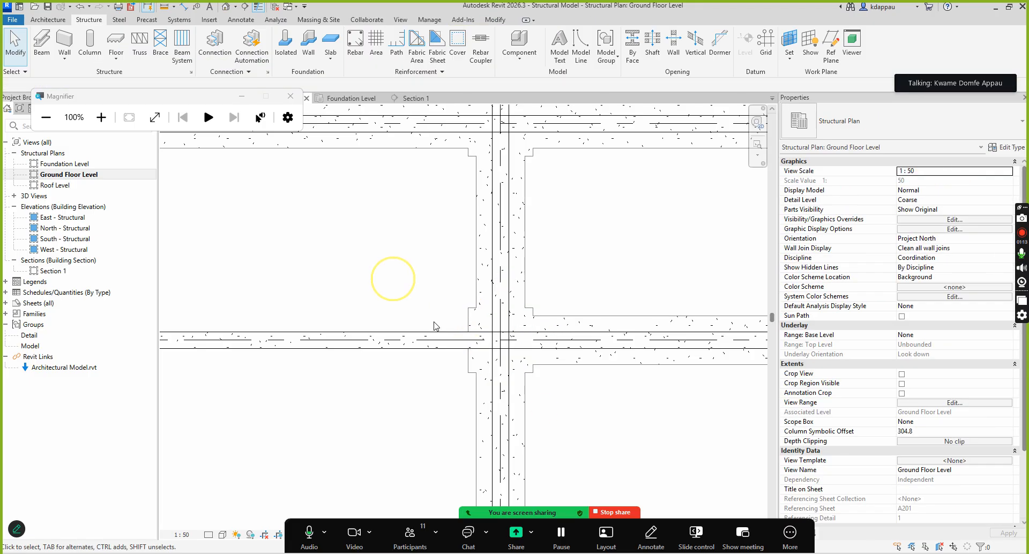
{"action": "scroll", "coordinate": [528, 351], "scroll_direction": "down", "scroll_amount": 5}
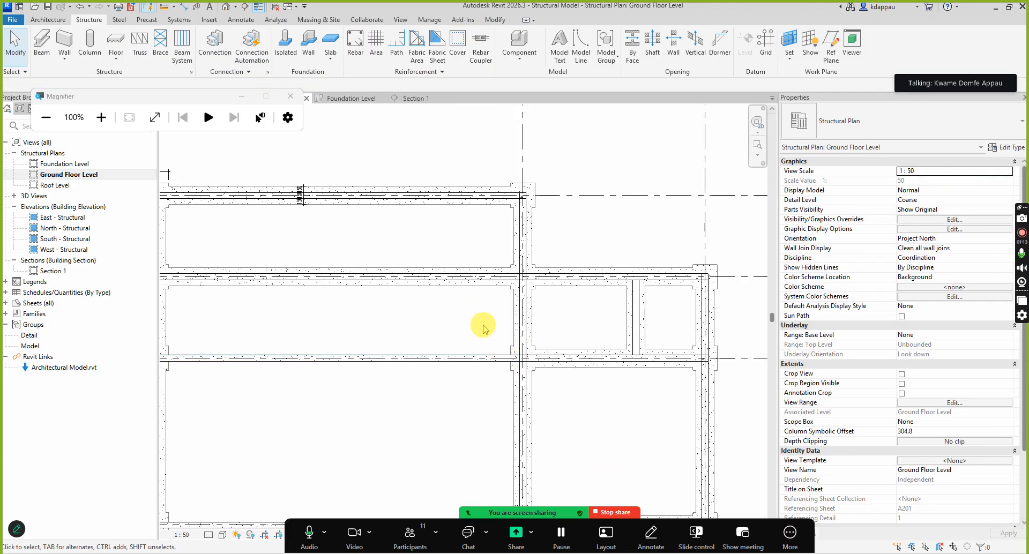
{"action": "scroll", "coordinate": [481, 332], "scroll_direction": "down", "scroll_amount": 4}
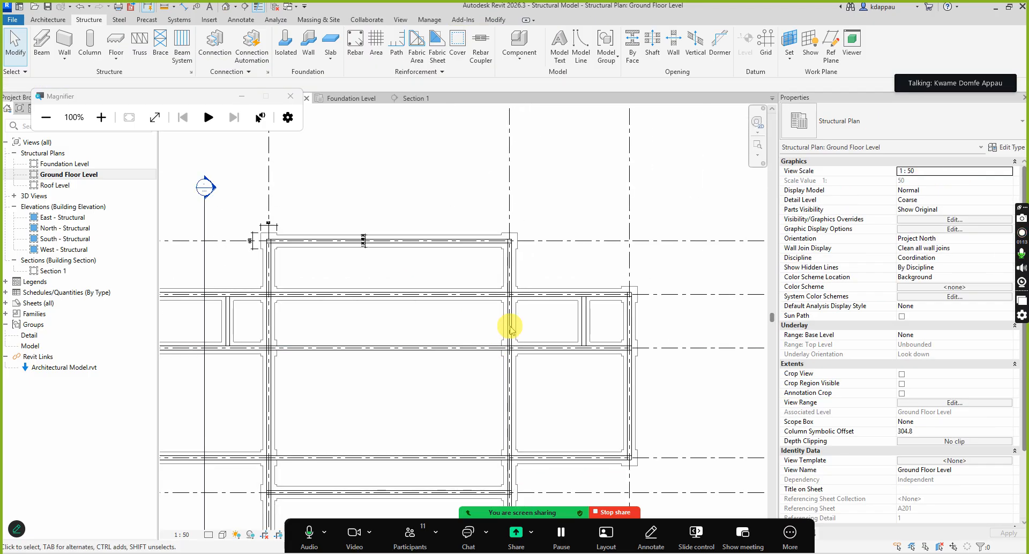
{"action": "scroll", "coordinate": [479, 333], "scroll_direction": "up", "scroll_amount": 1}
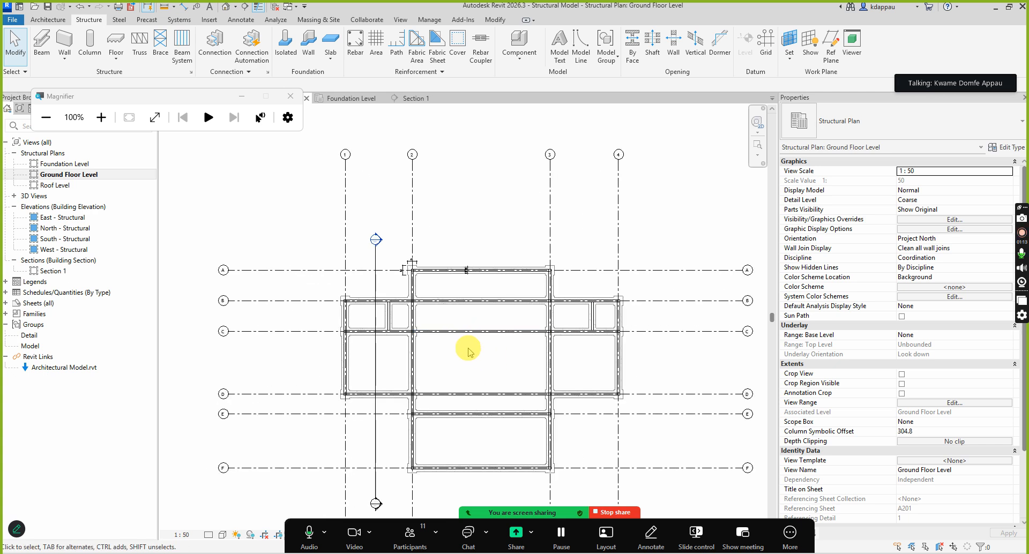
{"action": "scroll", "coordinate": [464, 346], "scroll_direction": "down", "scroll_amount": 1}
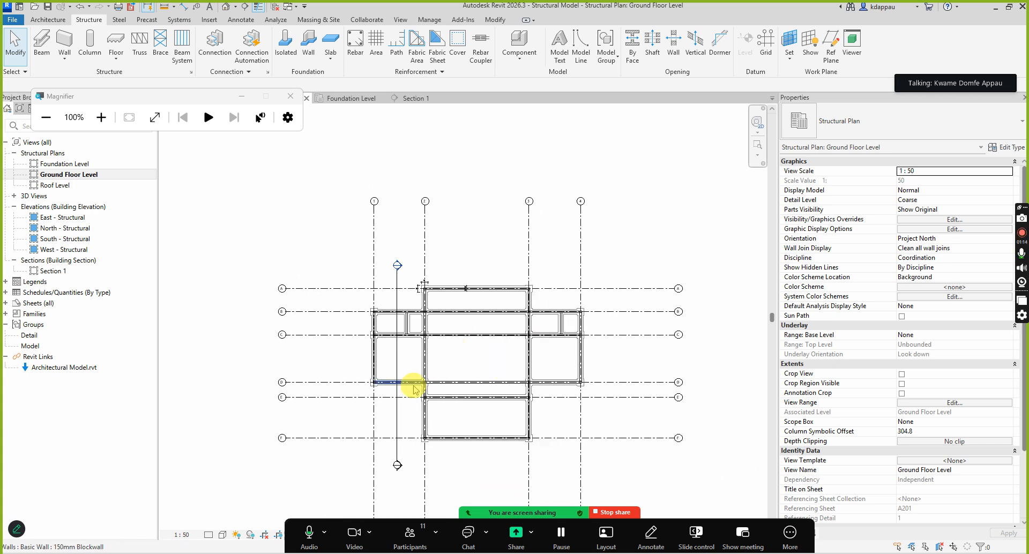
{"action": "scroll", "coordinate": [402, 379], "scroll_direction": "down", "scroll_amount": 2}
{"action": "scroll", "coordinate": [427, 401], "scroll_direction": "up", "scroll_amount": 2}
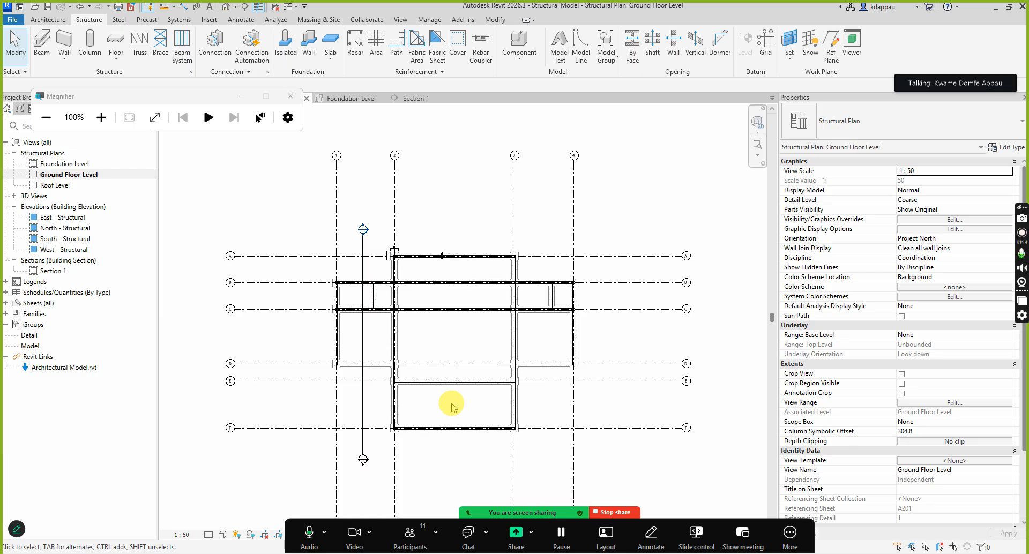
{"action": "scroll", "coordinate": [449, 407], "scroll_direction": "down", "scroll_amount": 1}
{"action": "scroll", "coordinate": [446, 406], "scroll_direction": "up", "scroll_amount": 1}
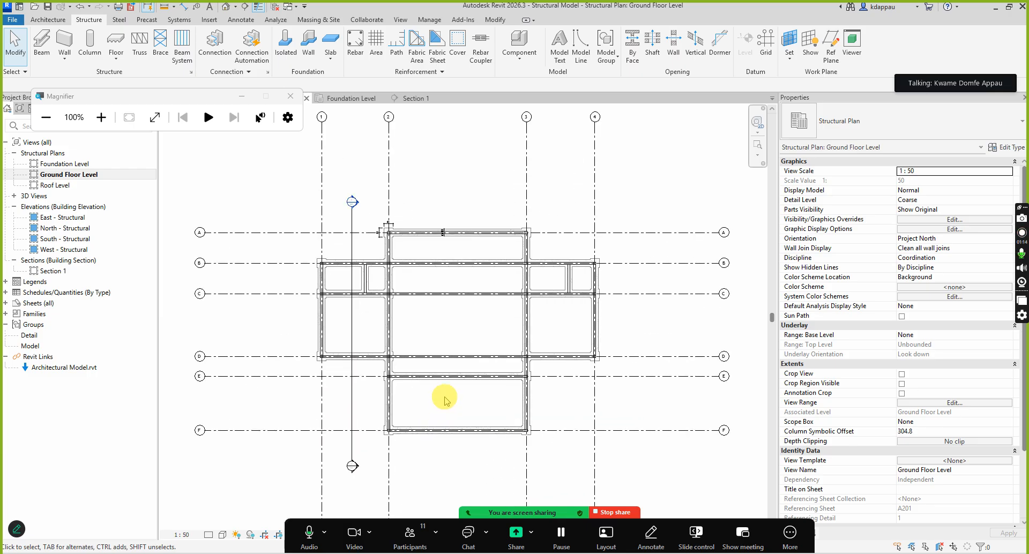
{"action": "scroll", "coordinate": [453, 415], "scroll_direction": "down", "scroll_amount": 2}
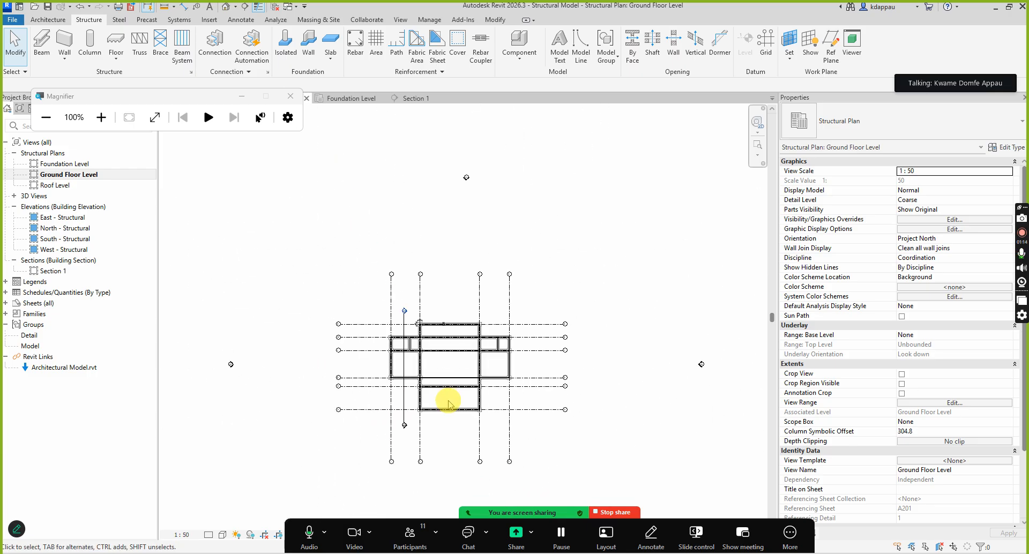
{"action": "scroll", "coordinate": [447, 399], "scroll_direction": "up", "scroll_amount": 1}
{"action": "scroll", "coordinate": [400, 318], "scroll_direction": "up", "scroll_amount": 3}
{"action": "scroll", "coordinate": [401, 346], "scroll_direction": "down", "scroll_amount": 3}
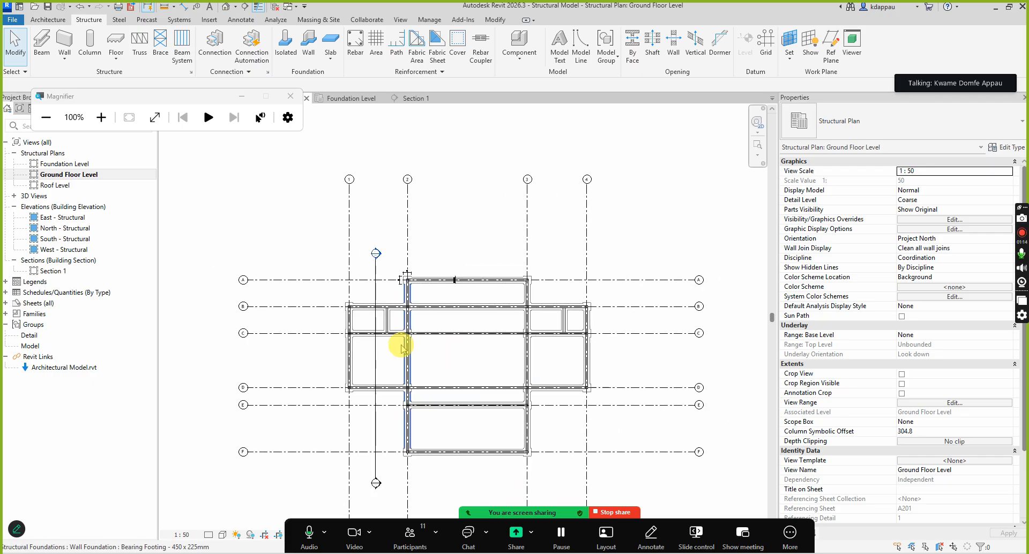
{"action": "scroll", "coordinate": [439, 351], "scroll_direction": "down", "scroll_amount": 2}
{"action": "scroll", "coordinate": [436, 346], "scroll_direction": "up", "scroll_amount": 2}
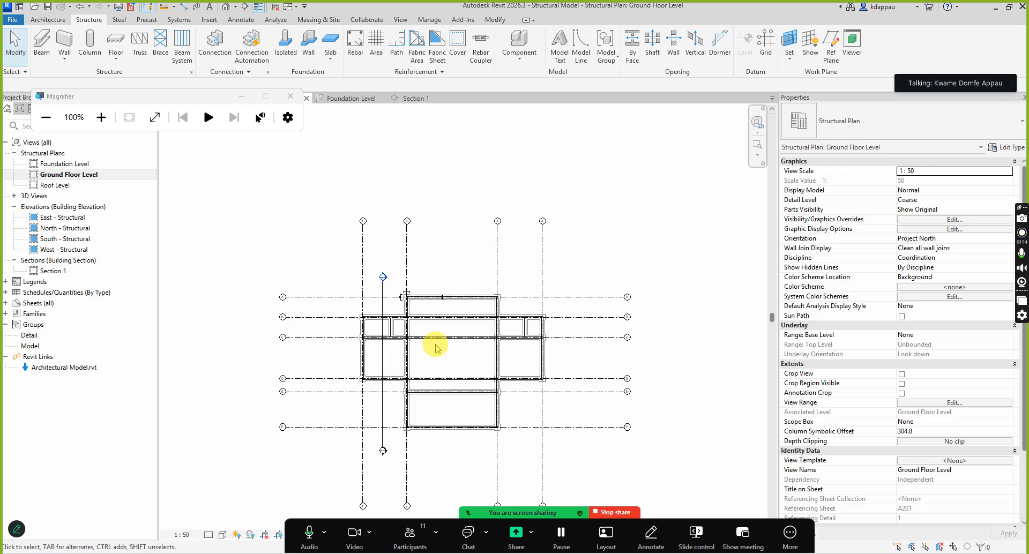
{"action": "left_click", "coordinate": [432, 345]}
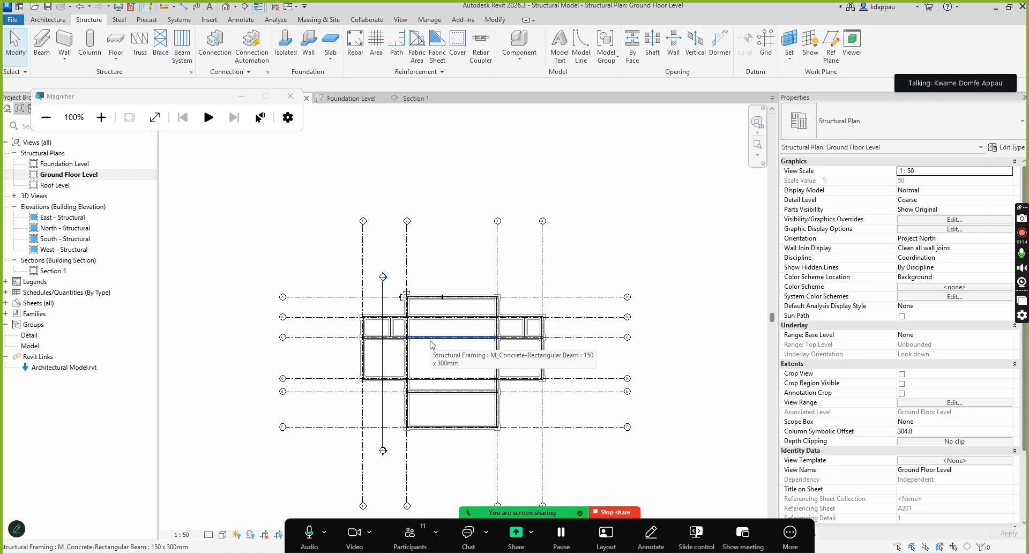
{"action": "left_click", "coordinate": [433, 344]}
{"action": "left_click", "coordinate": [434, 343]}
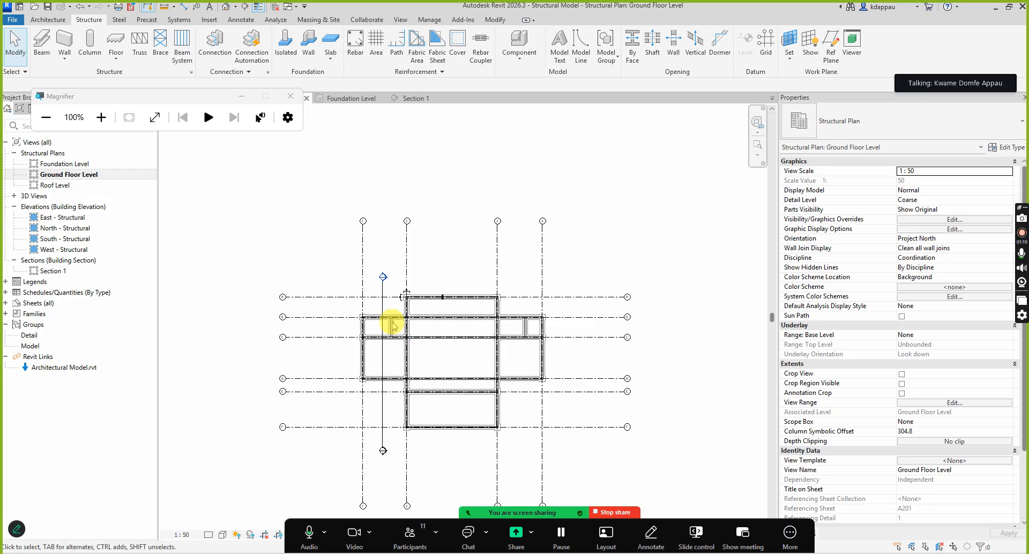
{"action": "scroll", "coordinate": [385, 381], "scroll_direction": "up", "scroll_amount": 2}
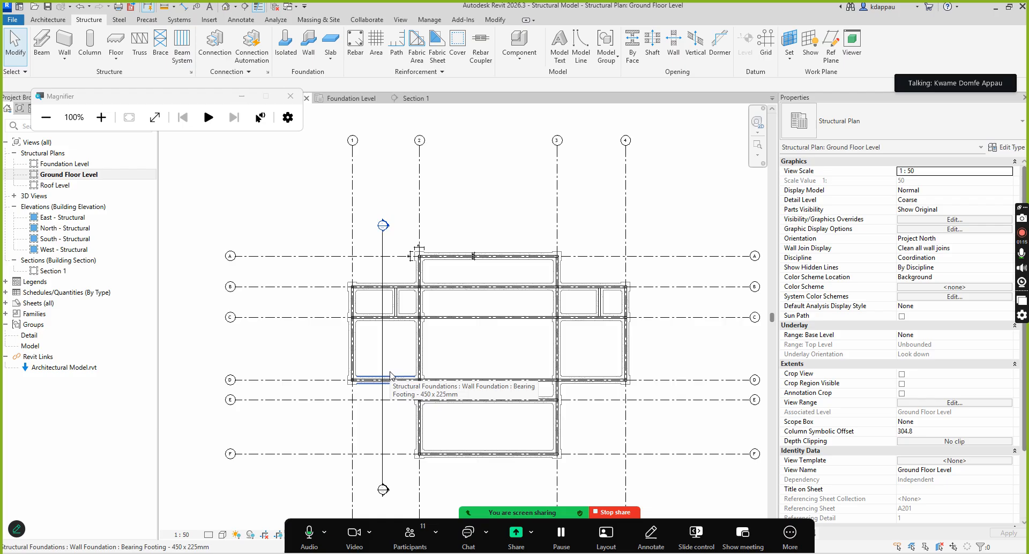
{"action": "scroll", "coordinate": [390, 375], "scroll_direction": "down", "scroll_amount": 2}
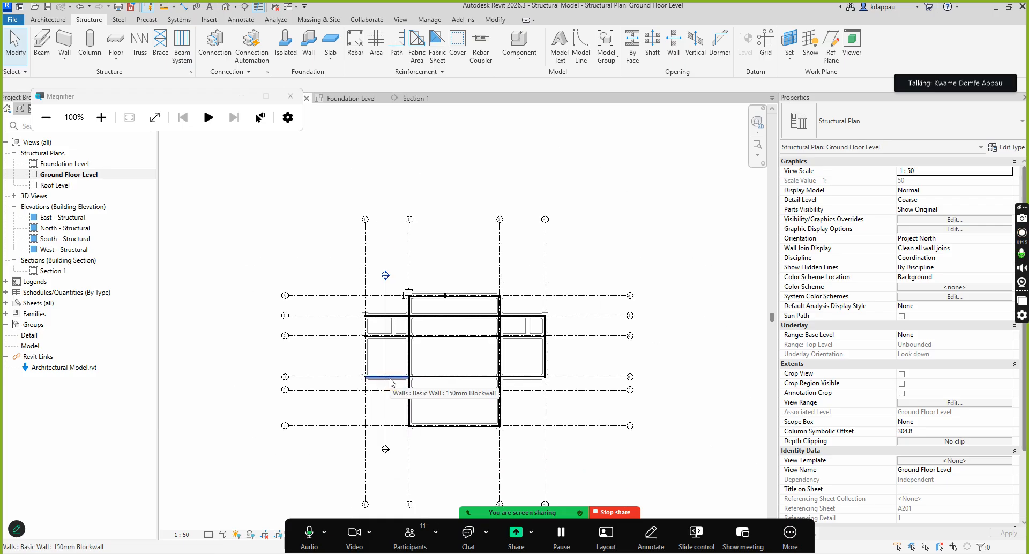
{"action": "scroll", "coordinate": [390, 379], "scroll_direction": "up", "scroll_amount": 3}
{"action": "scroll", "coordinate": [381, 377], "scroll_direction": "down", "scroll_amount": 3}
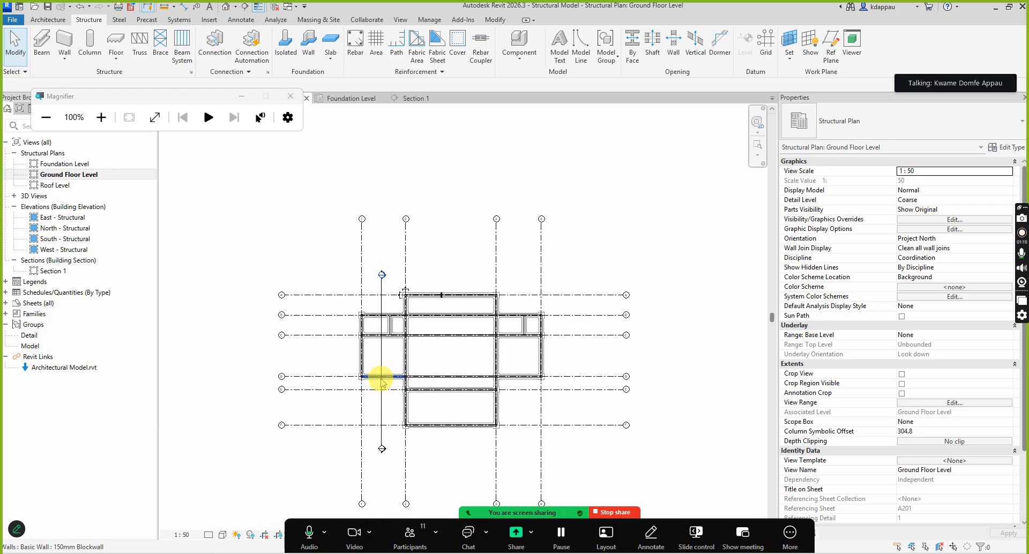
{"action": "scroll", "coordinate": [390, 379], "scroll_direction": "up", "scroll_amount": 2}
{"action": "left_click", "coordinate": [379, 366]}
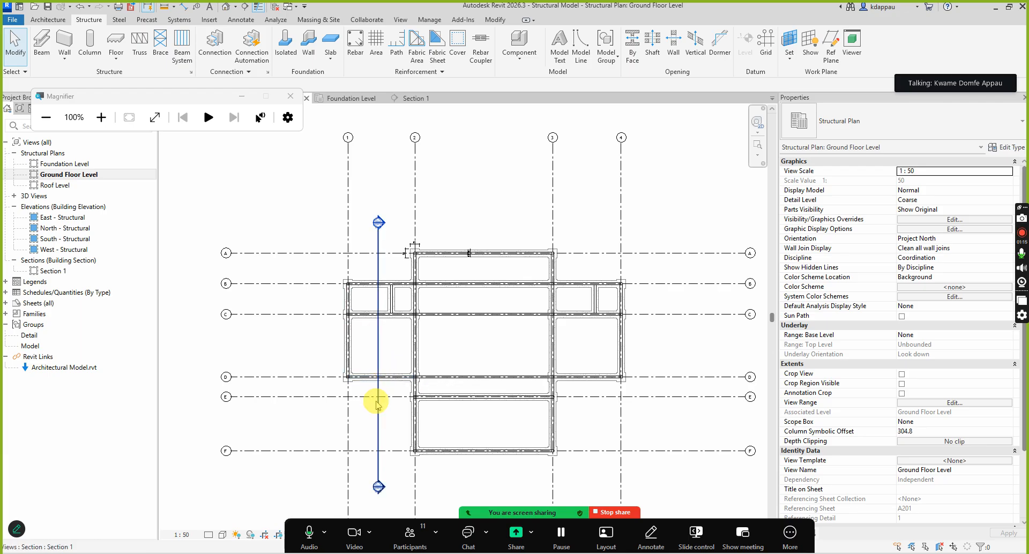
{"action": "scroll", "coordinate": [377, 401], "scroll_direction": "down", "scroll_amount": 3}
{"action": "scroll", "coordinate": [375, 385], "scroll_direction": "up", "scroll_amount": 4}
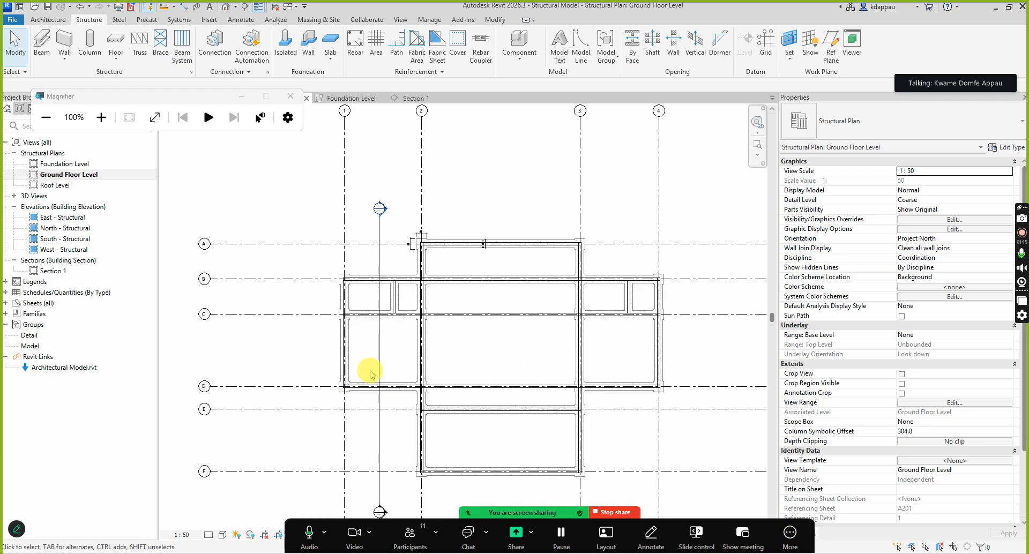
{"action": "scroll", "coordinate": [373, 374], "scroll_direction": "down", "scroll_amount": 1}
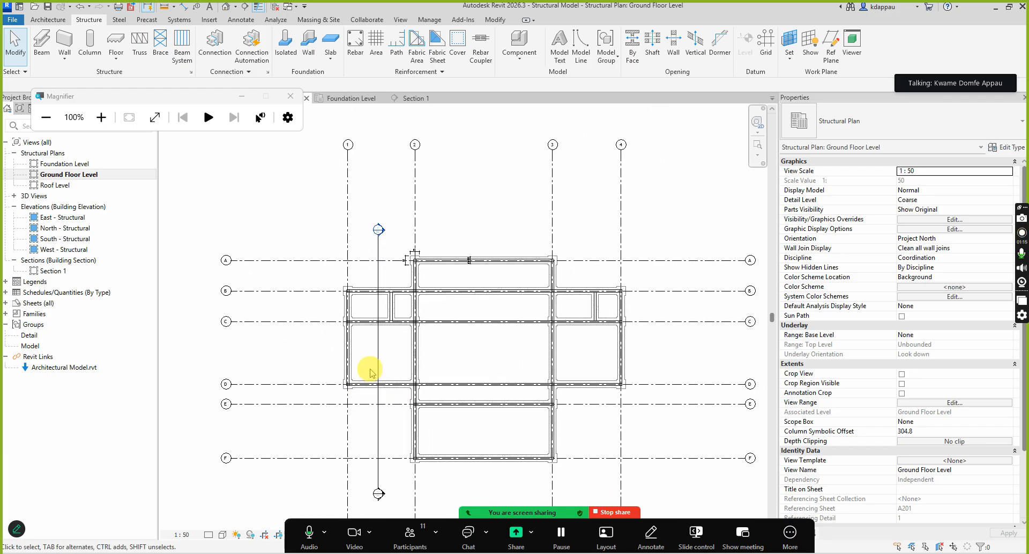
{"action": "left_click", "coordinate": [387, 340]}
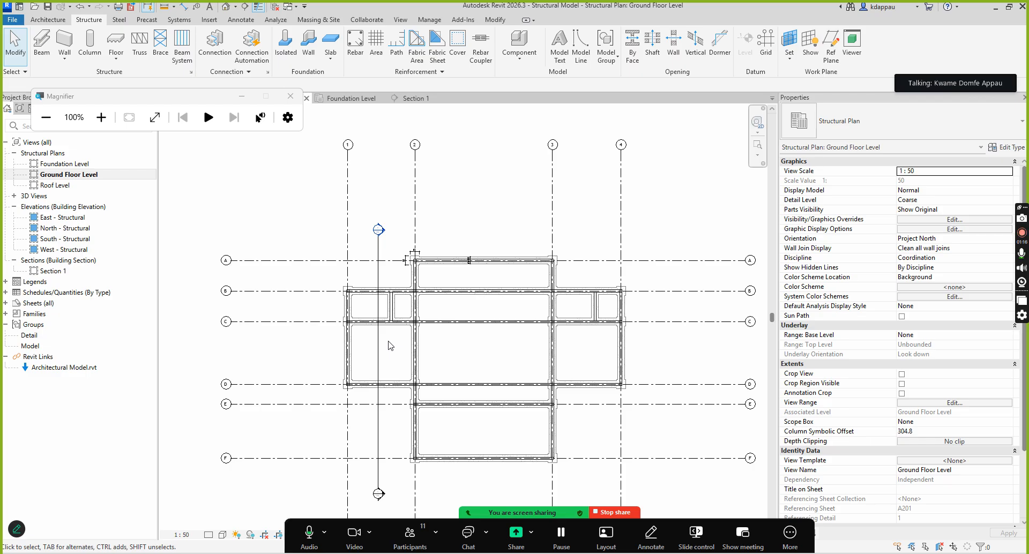
{"action": "scroll", "coordinate": [447, 291], "scroll_direction": "down", "scroll_amount": 2}
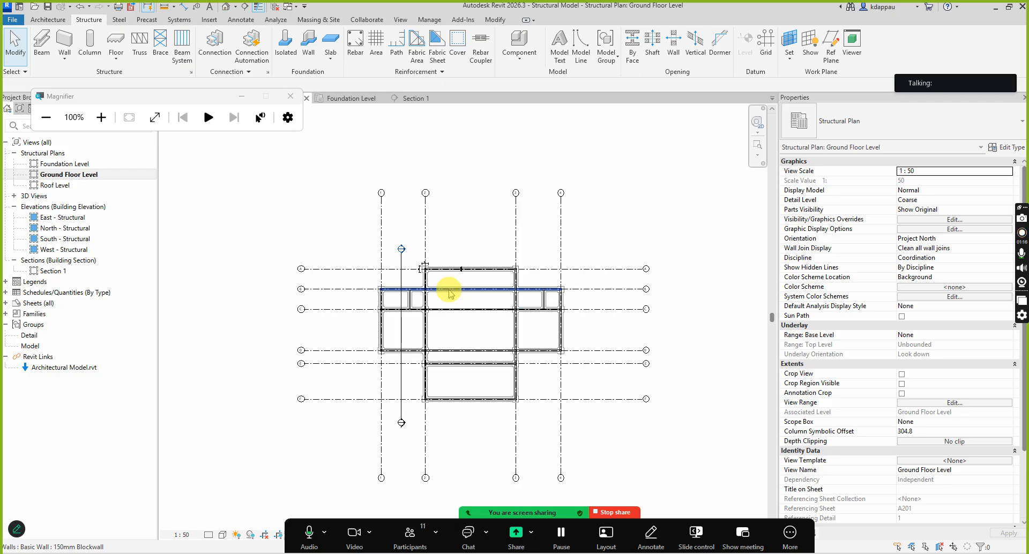
{"action": "left_click", "coordinate": [457, 296]}
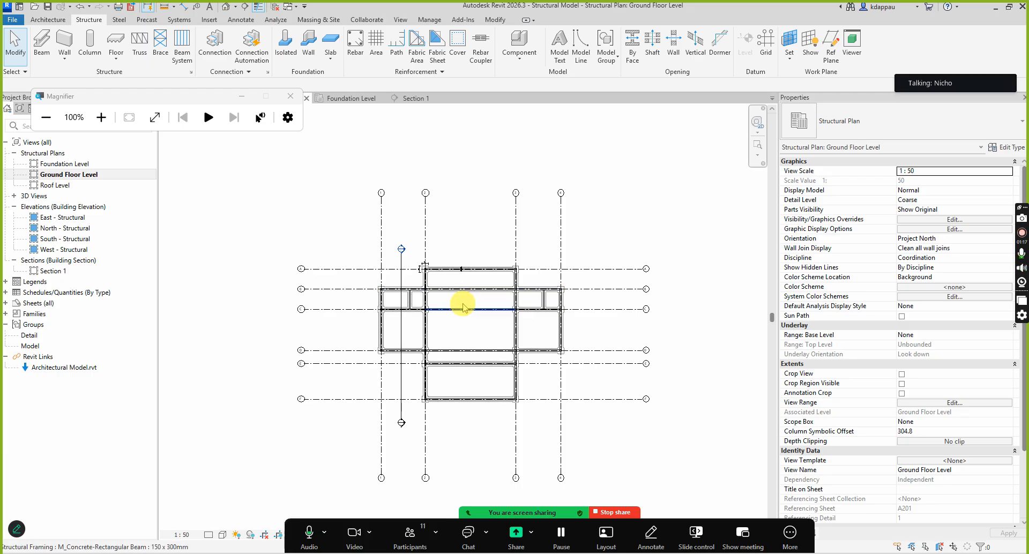
{"action": "scroll", "coordinate": [462, 307], "scroll_direction": "up", "scroll_amount": 2}
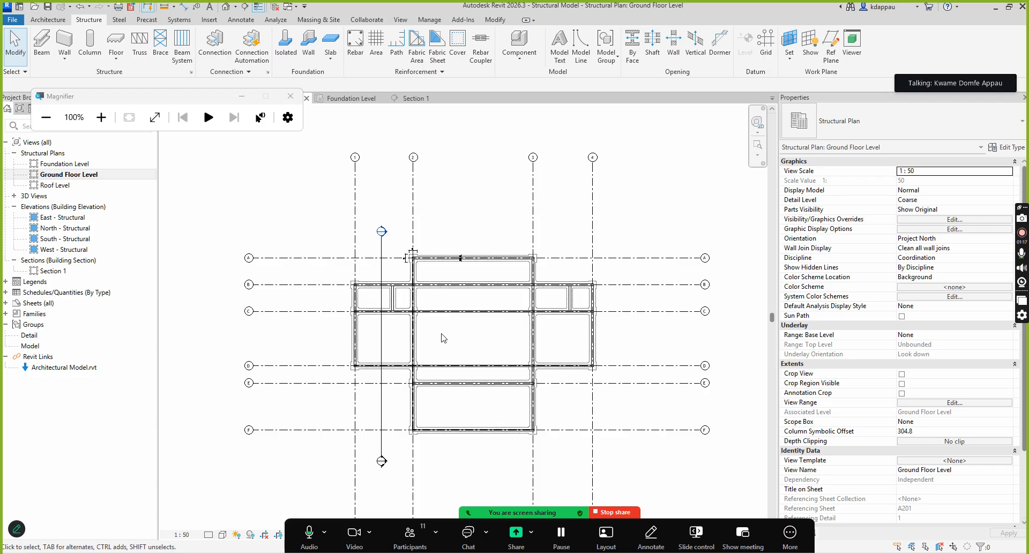
{"action": "scroll", "coordinate": [442, 333], "scroll_direction": "down", "scroll_amount": 3}
{"action": "scroll", "coordinate": [434, 332], "scroll_direction": "up", "scroll_amount": 3}
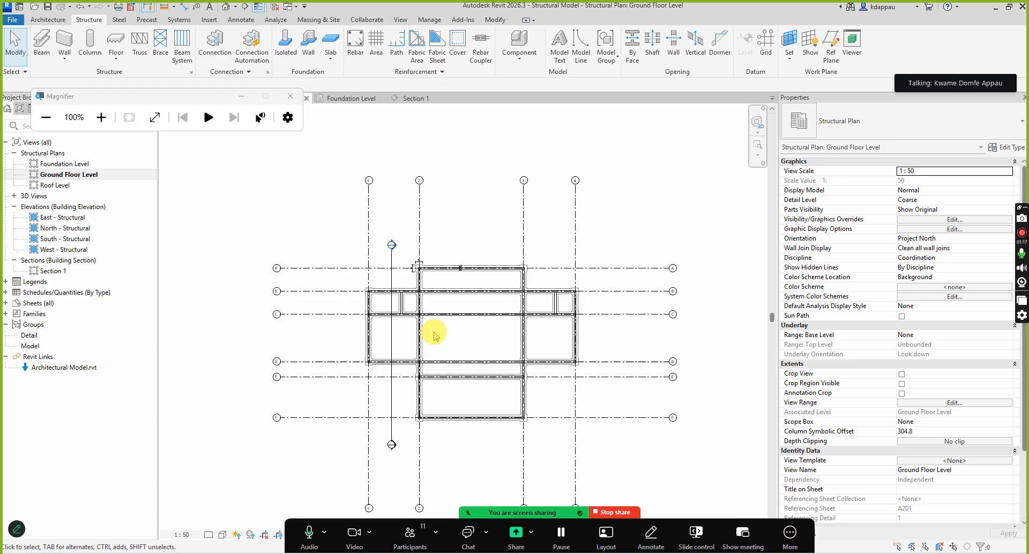
{"action": "scroll", "coordinate": [435, 336], "scroll_direction": "down", "scroll_amount": 2}
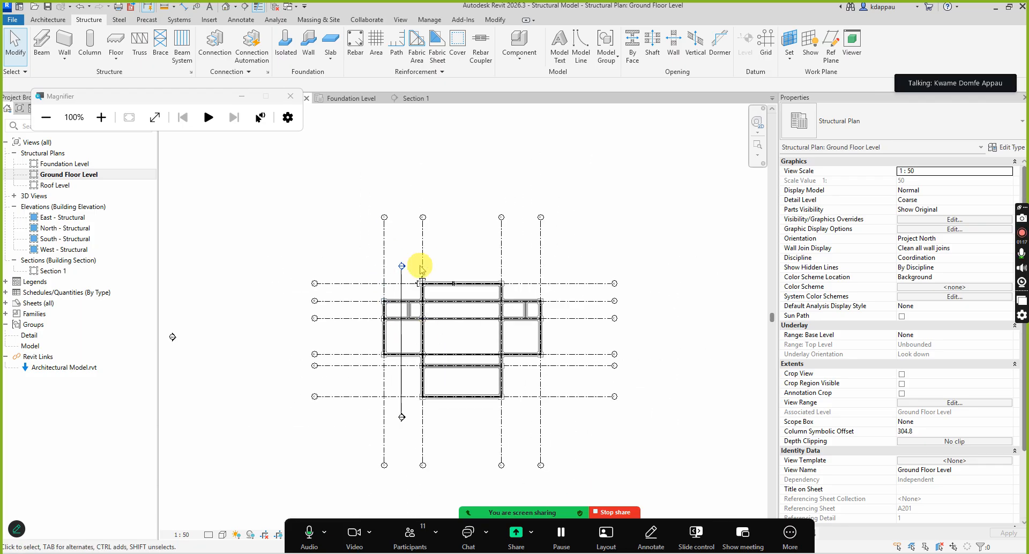
View the structural model in the default 3D view and return to the Ground Floor Level plan
{"action": "left_click", "coordinate": [226, 7]}
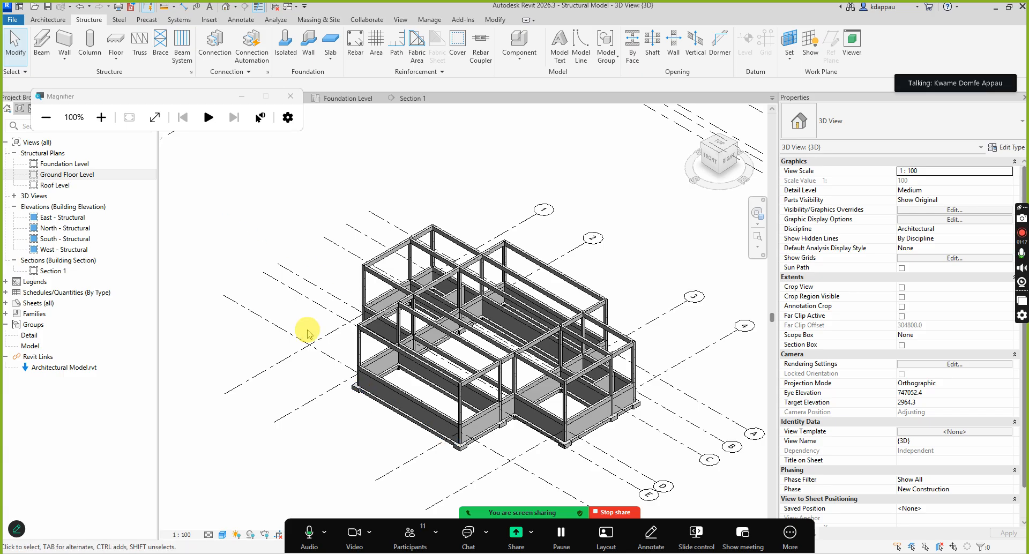
{"action": "double_click", "coordinate": [52, 175]}
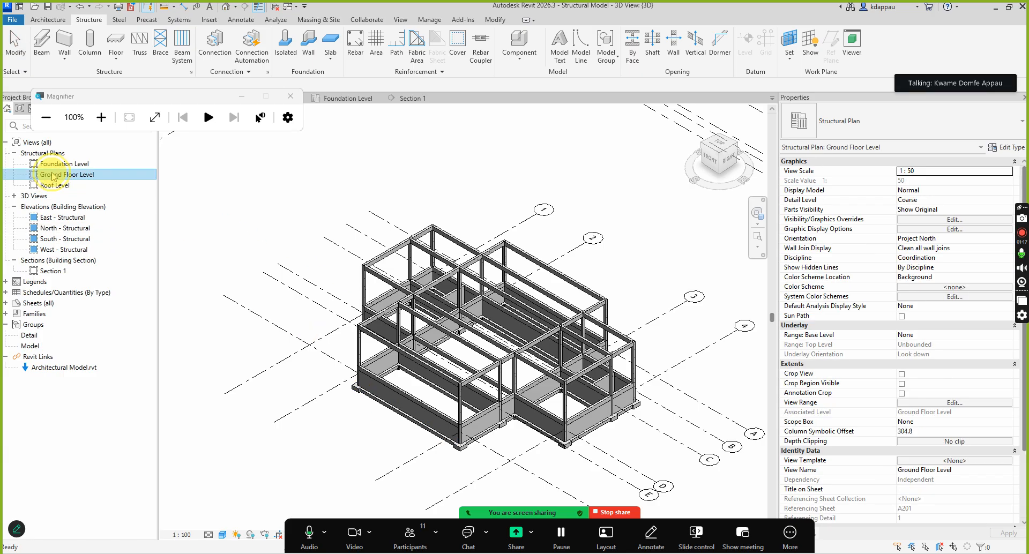
{"action": "scroll", "coordinate": [390, 299], "scroll_direction": "up", "scroll_amount": 3}
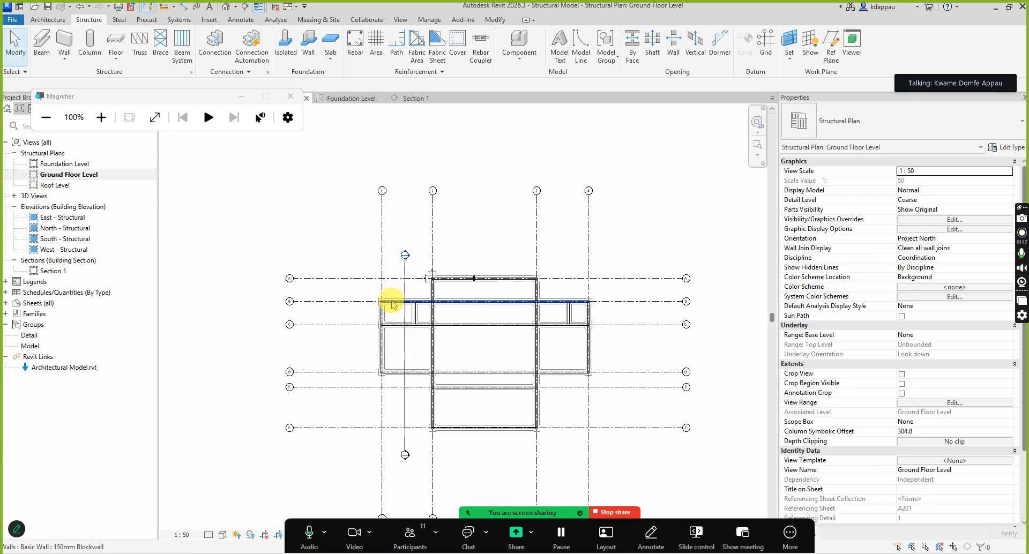
{"action": "scroll", "coordinate": [424, 317], "scroll_direction": "down", "scroll_amount": 3}
{"action": "scroll", "coordinate": [426, 316], "scroll_direction": "up", "scroll_amount": 2}
{"action": "scroll", "coordinate": [426, 316], "scroll_direction": "up", "scroll_amount": 5}
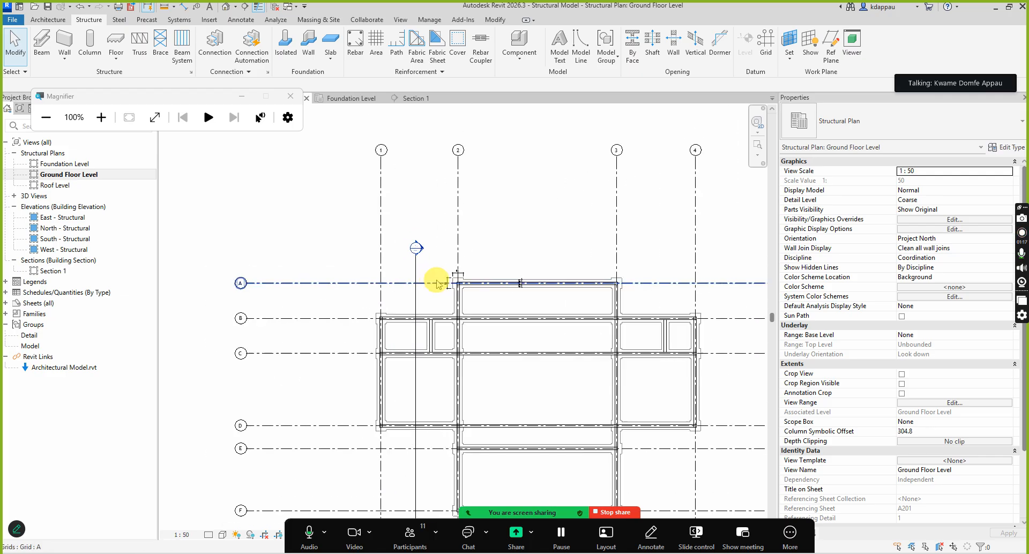
{"action": "scroll", "coordinate": [454, 319], "scroll_direction": "down", "scroll_amount": 6}
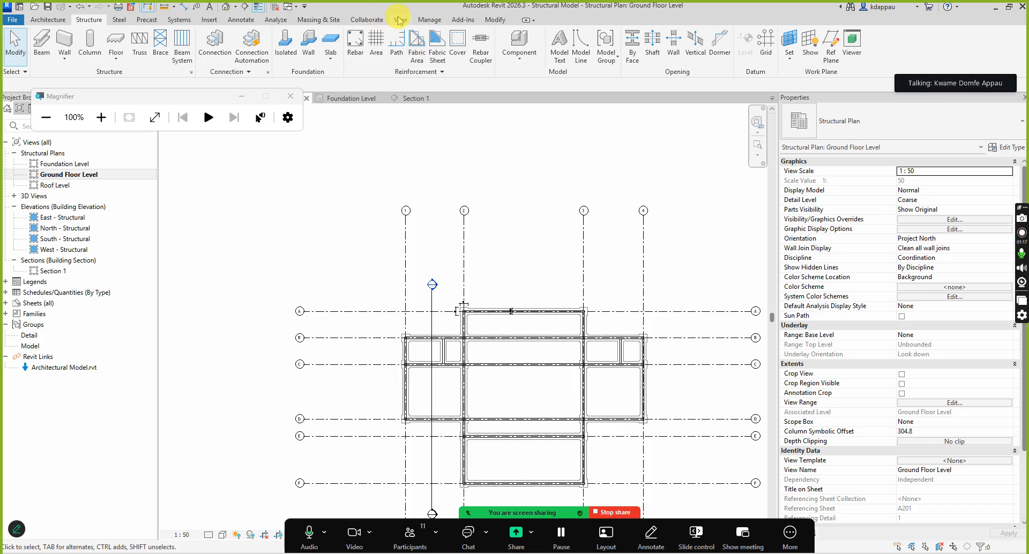
Create a rectangular callout around the column footing at grids B and 1 in the Ground Floor Level plan
{"action": "left_click", "coordinate": [400, 20]}
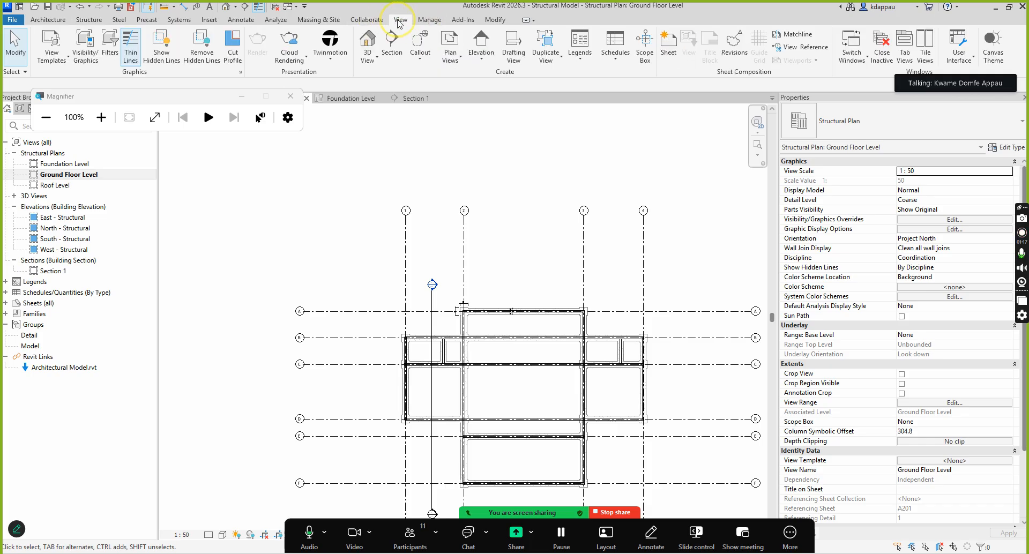
{"action": "left_click", "coordinate": [420, 59]}
{"action": "left_click", "coordinate": [432, 81]}
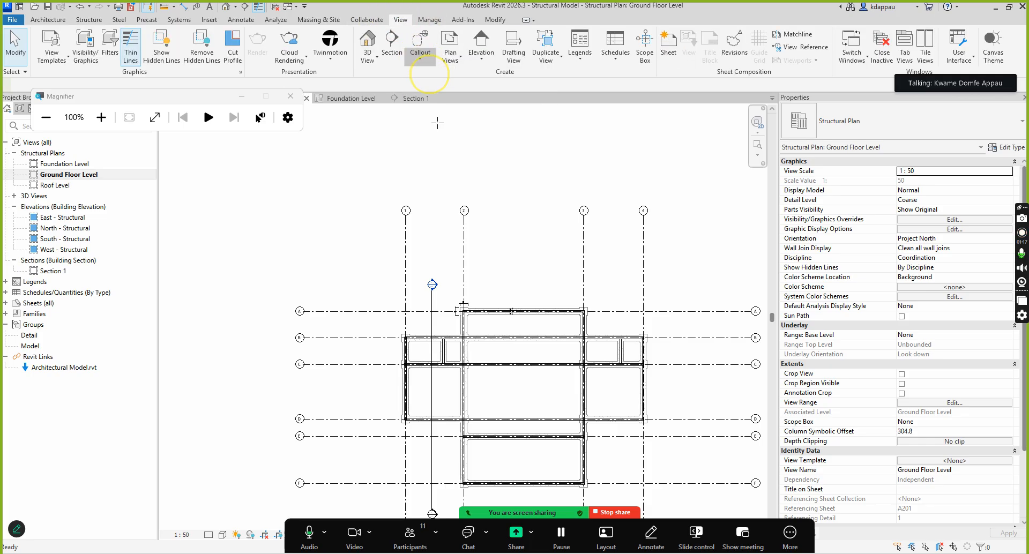
{"action": "scroll", "coordinate": [423, 344], "scroll_direction": "up", "scroll_amount": 7}
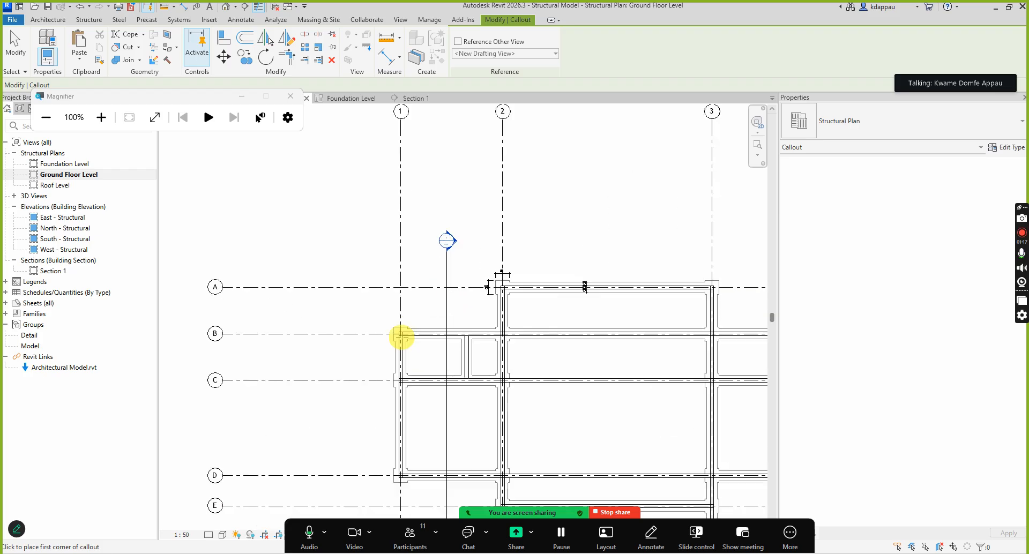
{"action": "left_click", "coordinate": [392, 296]}
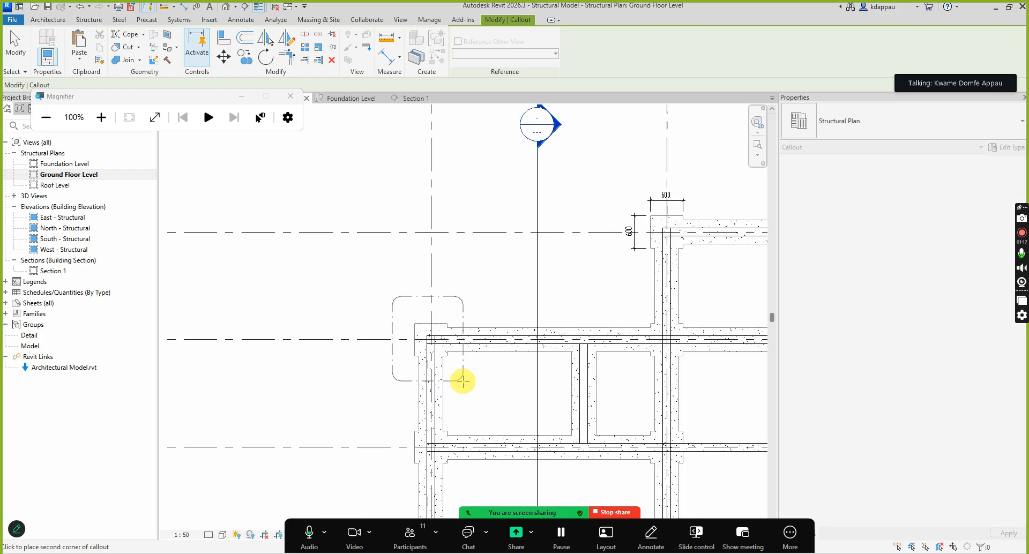
{"action": "left_click", "coordinate": [465, 375]}
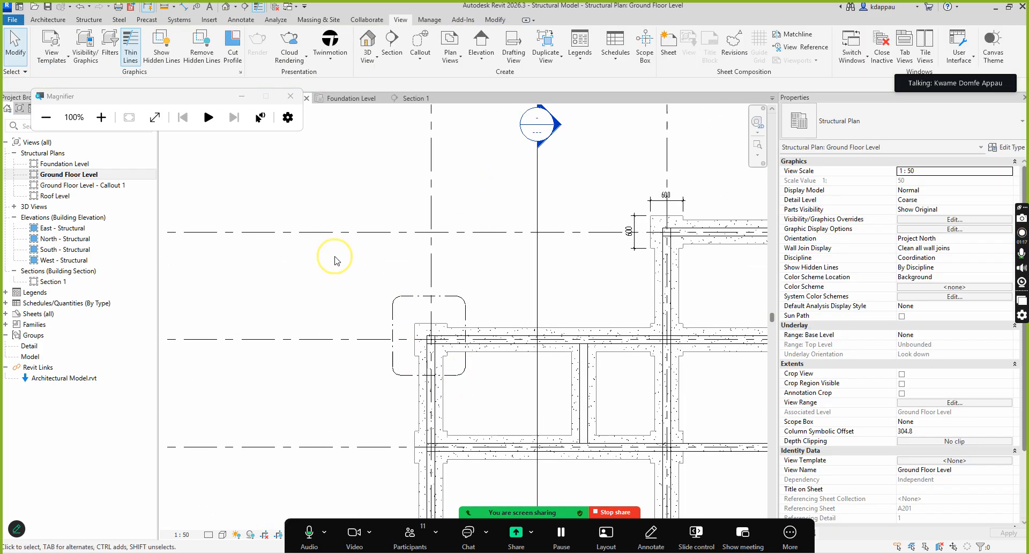
Select the callout around the footing at grids B and 1 and go to its view
{"action": "left_click", "coordinate": [405, 298]}
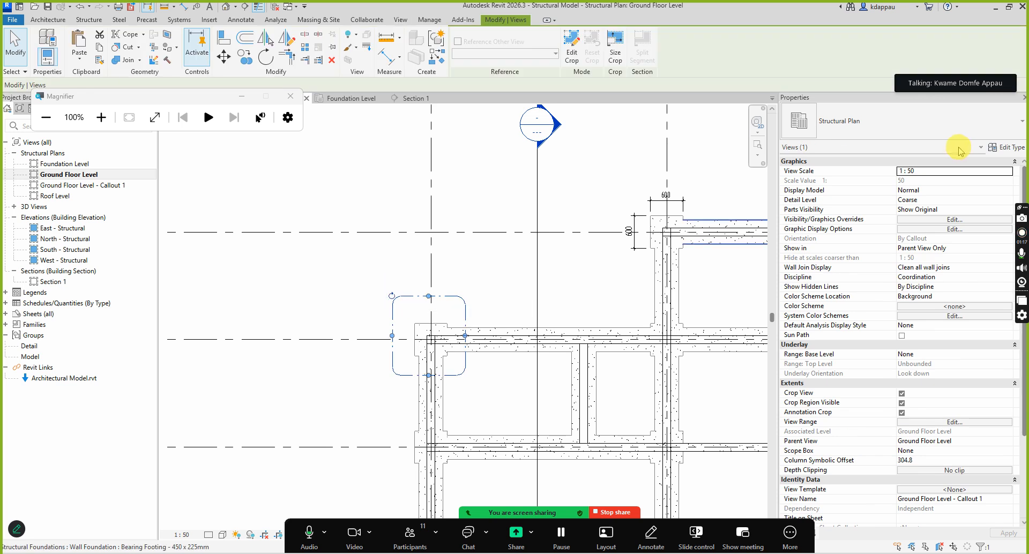
{"action": "left_click", "coordinate": [887, 130]}
{"action": "left_click", "coordinate": [887, 130]}
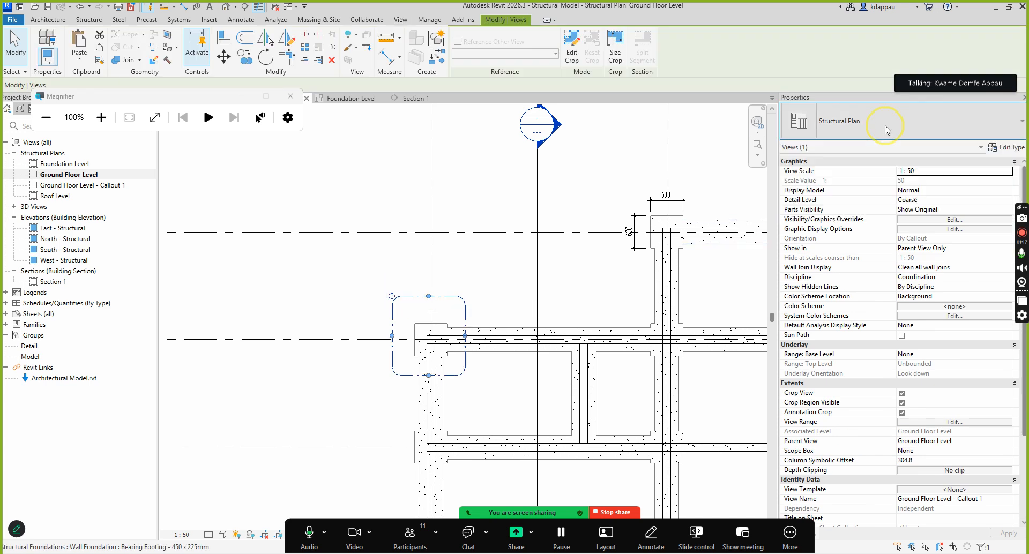
{"action": "right_click", "coordinate": [402, 301]}
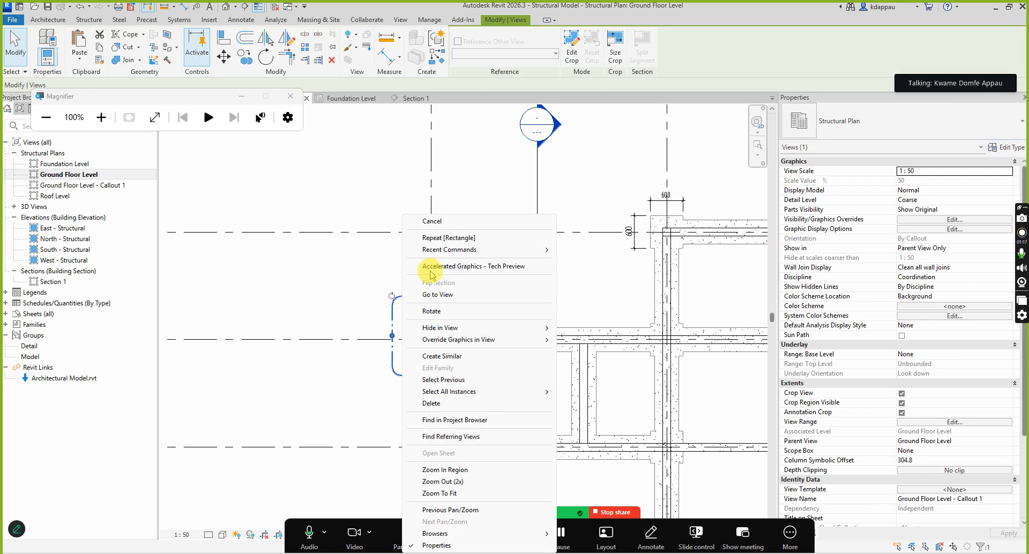
{"action": "left_click", "coordinate": [448, 295]}
{"action": "scroll", "coordinate": [395, 375], "scroll_direction": "down", "scroll_amount": 1}
{"action": "scroll", "coordinate": [399, 397], "scroll_direction": "up", "scroll_amount": 1}
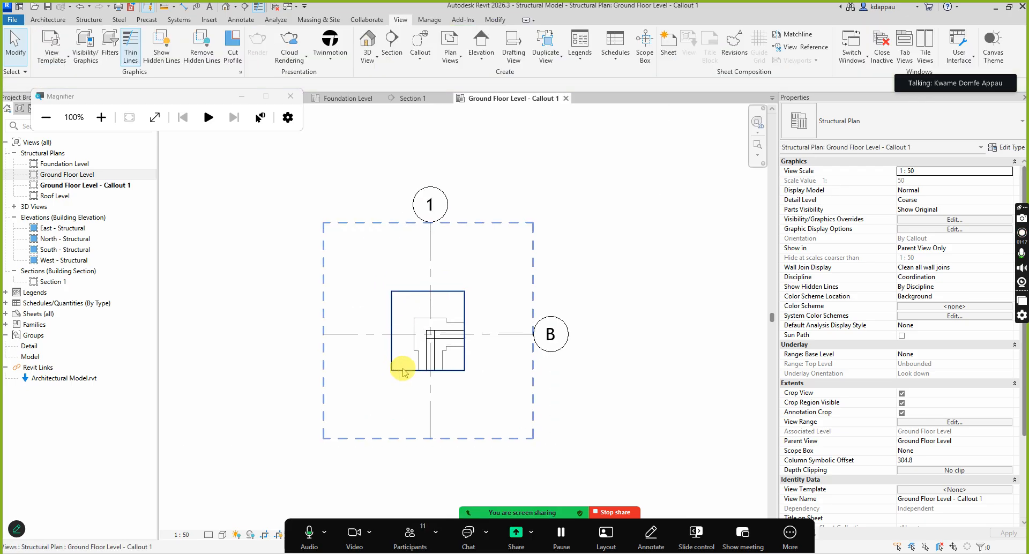
Hide the wall foundation running along grid B as an element in the callout view
{"action": "scroll", "coordinate": [420, 301], "scroll_direction": "up", "scroll_amount": 3}
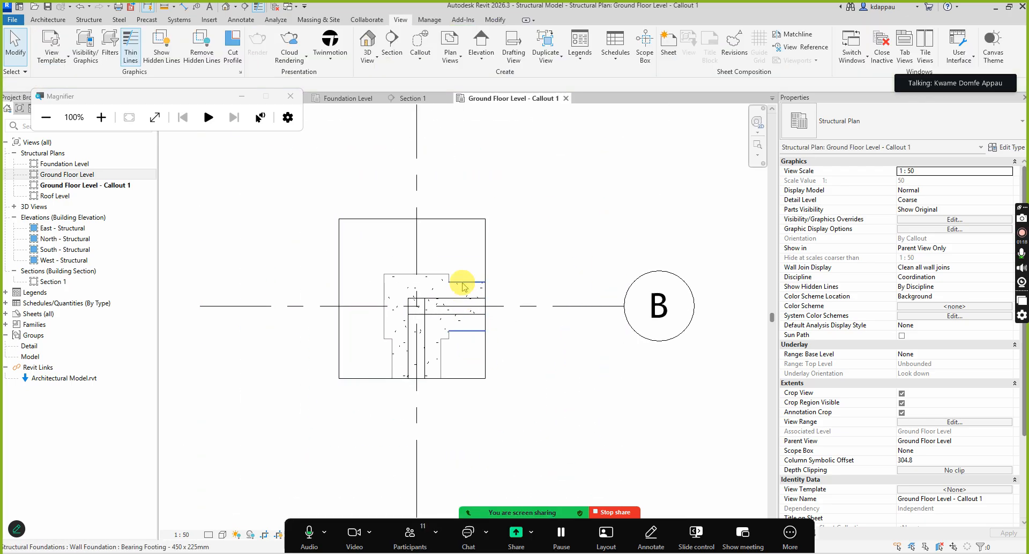
{"action": "left_click", "coordinate": [462, 284]}
{"action": "right_click", "coordinate": [458, 262]}
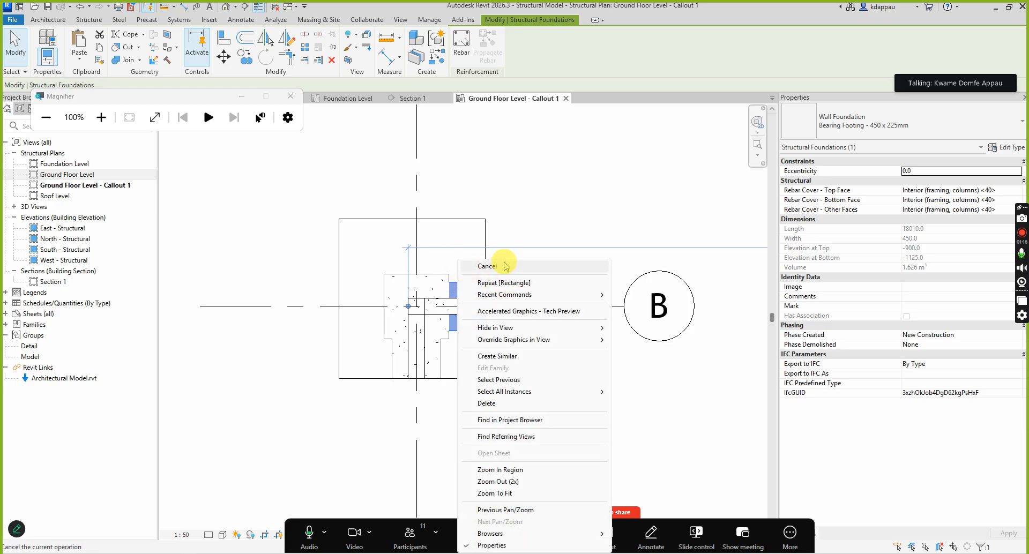
{"action": "mouse_move", "coordinate": [522, 332]}
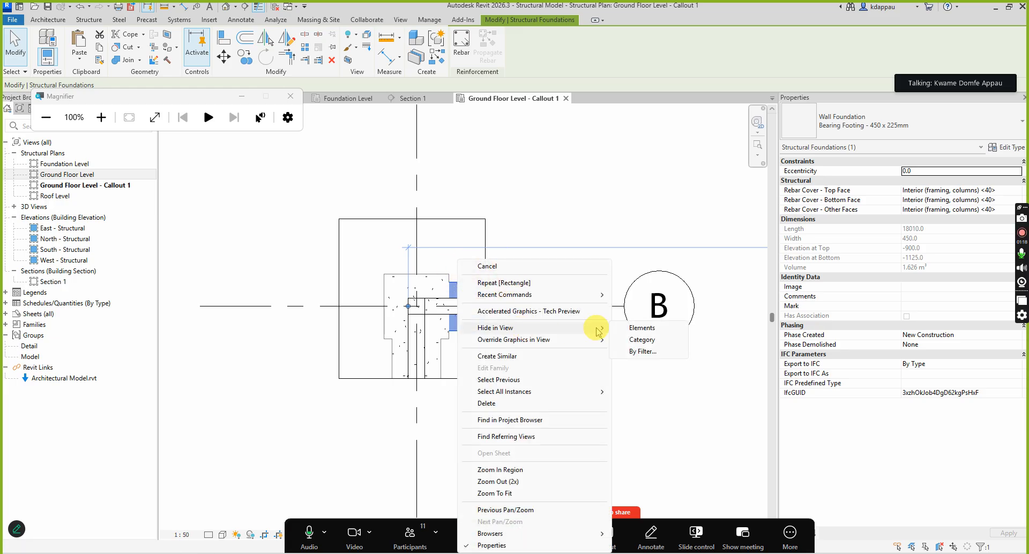
{"action": "left_click", "coordinate": [640, 327]}
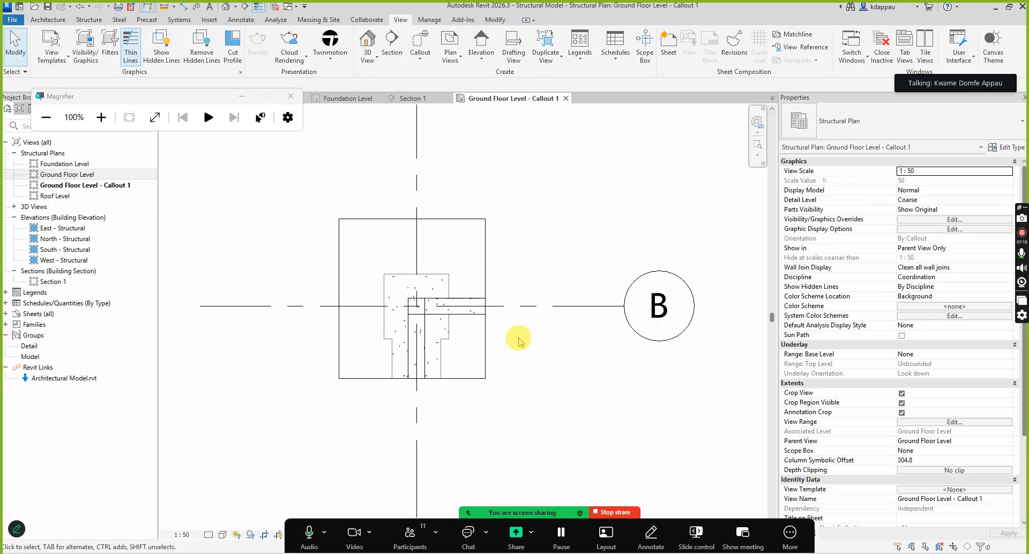
Hide the wall foundation running along grid 1 as an element in the callout view
{"action": "left_click", "coordinate": [397, 365]}
{"action": "right_click", "coordinate": [394, 364]}
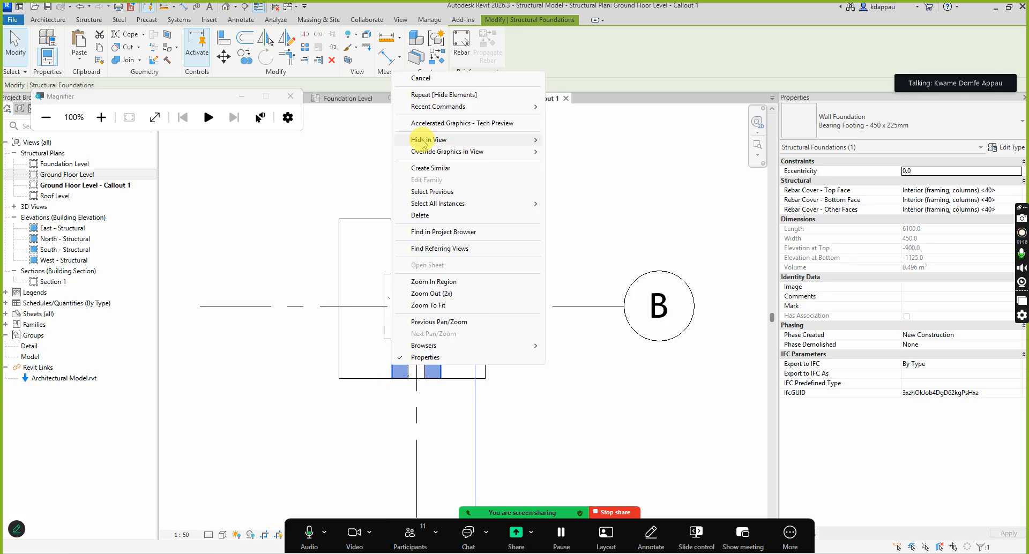
{"action": "left_click", "coordinate": [587, 142]}
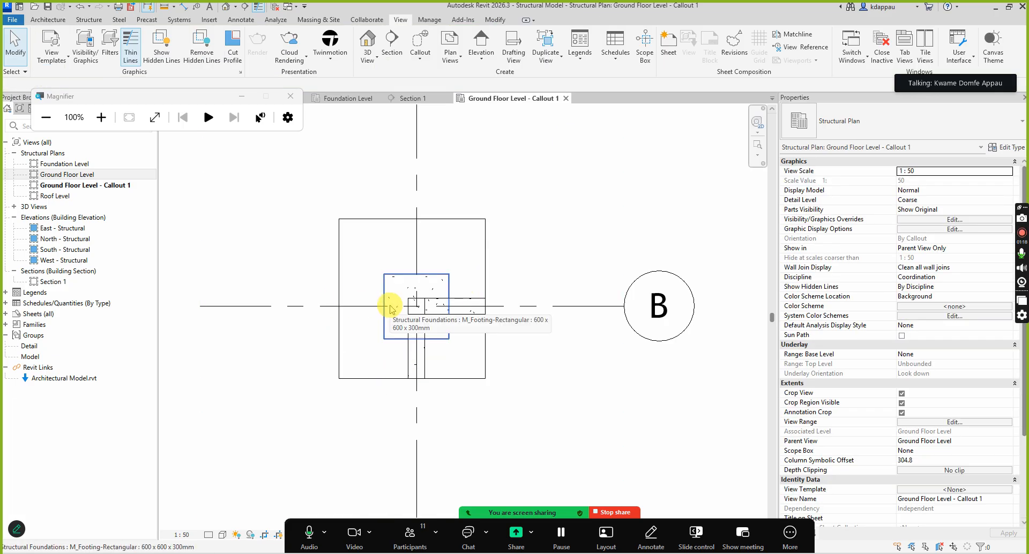
Hide the wall and the 150 x 300mm concrete beam running along grid B as elements in the callout view
{"action": "scroll", "coordinate": [443, 308], "scroll_direction": "up", "scroll_amount": 1}
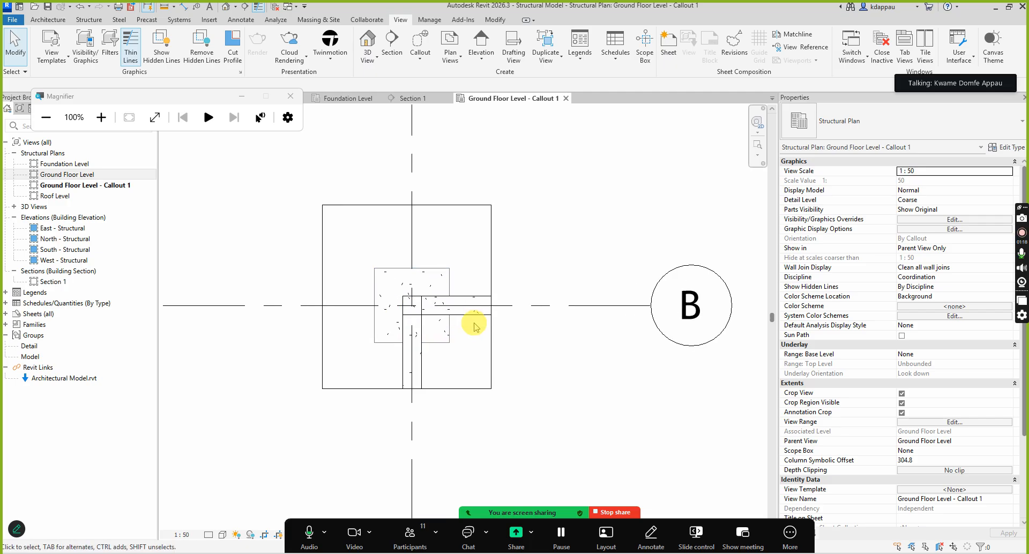
{"action": "left_click", "coordinate": [468, 319]}
{"action": "right_click", "coordinate": [467, 316]}
{"action": "mouse_move", "coordinate": [533, 331]}
{"action": "left_click", "coordinate": [650, 328]}
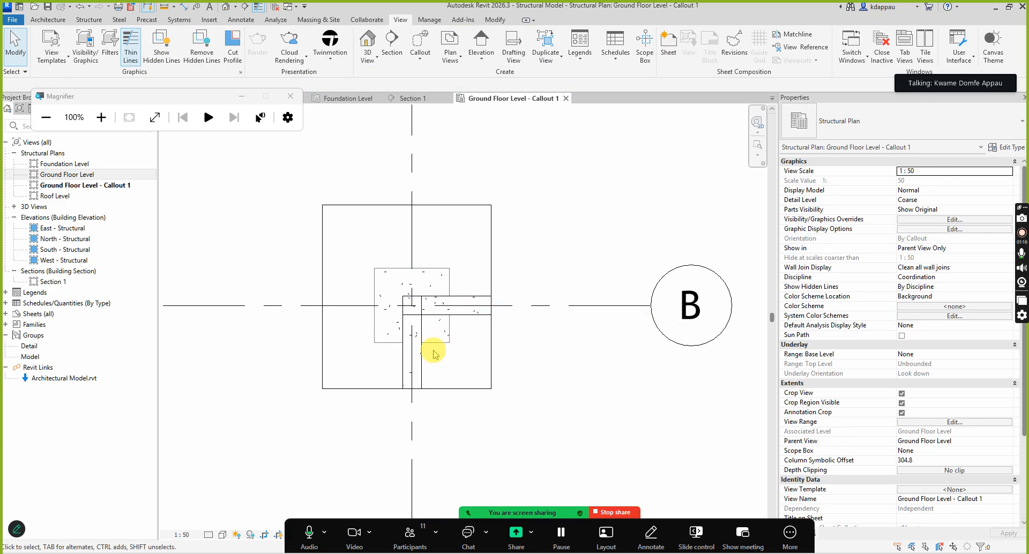
{"action": "left_click", "coordinate": [469, 320]}
{"action": "right_click", "coordinate": [470, 321]}
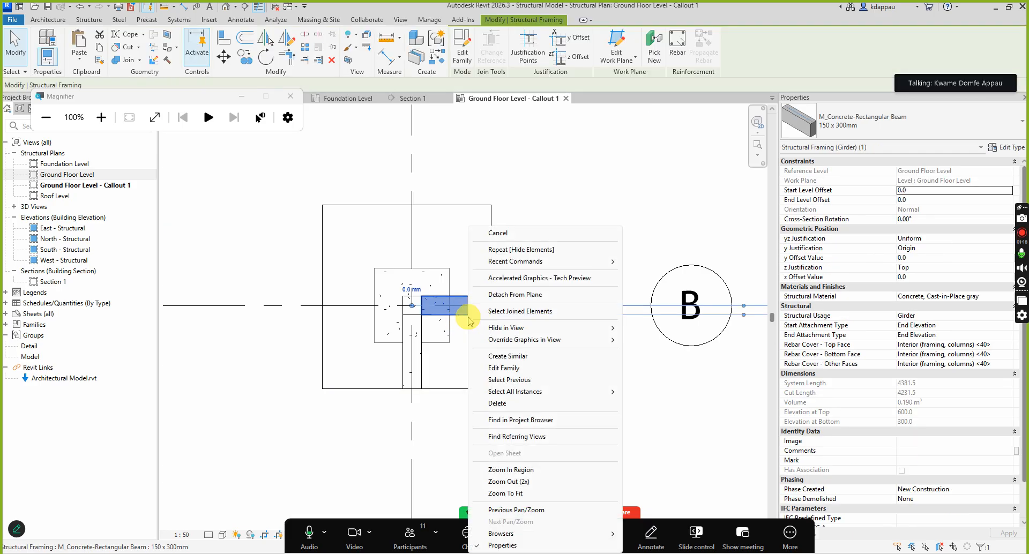
{"action": "mouse_move", "coordinate": [604, 329]}
{"action": "left_click", "coordinate": [645, 328]}
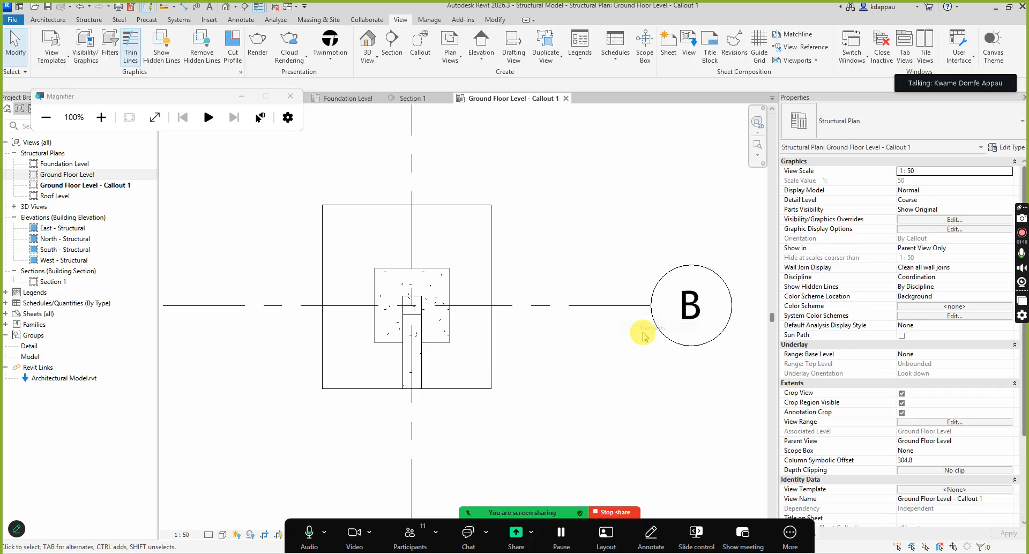
Hide the 150mm blockwall and the 150 x 300mm concrete beam running along grid 1 as elements in the callout view
{"action": "left_click", "coordinate": [403, 366]}
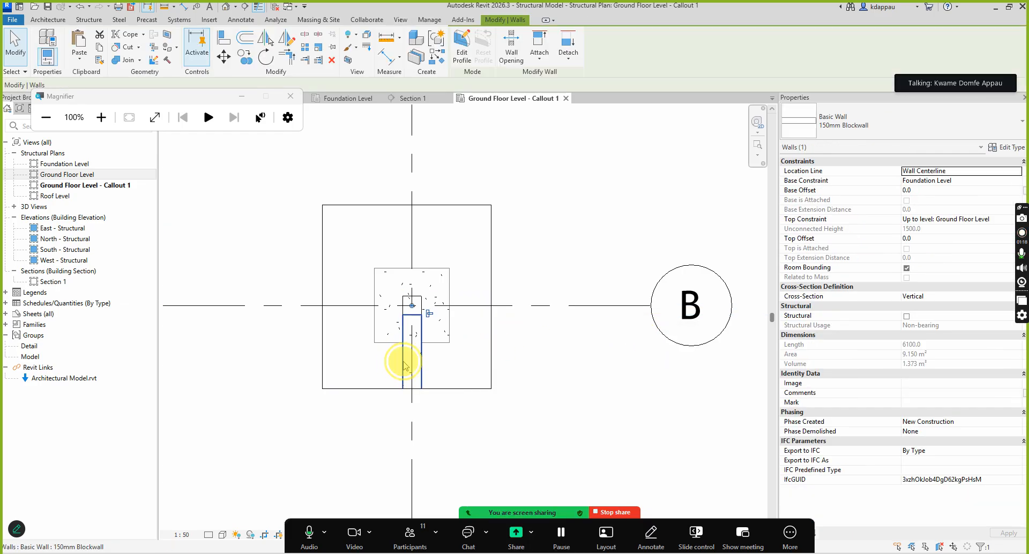
{"action": "right_click", "coordinate": [402, 360]}
{"action": "mouse_move", "coordinate": [442, 143]}
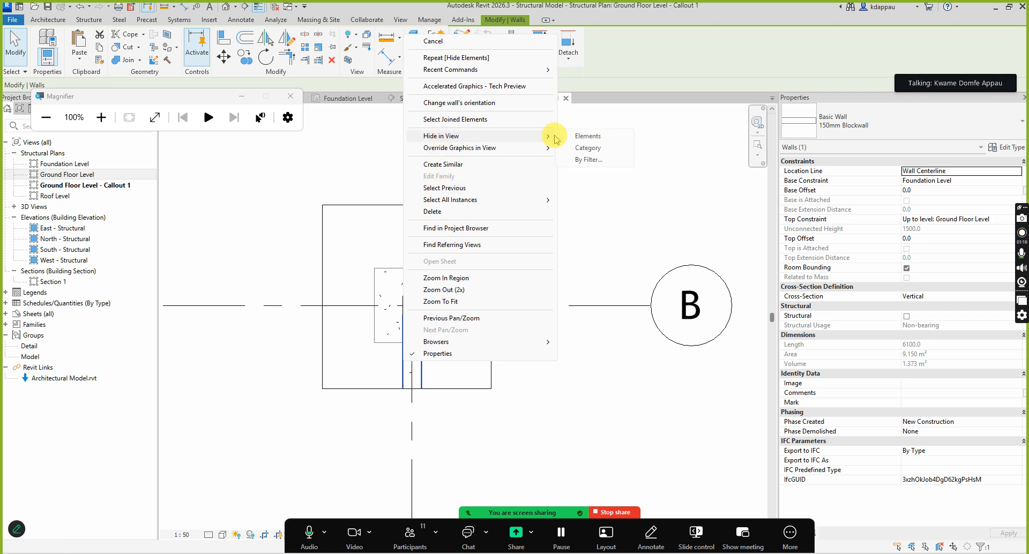
{"action": "left_click", "coordinate": [586, 138]}
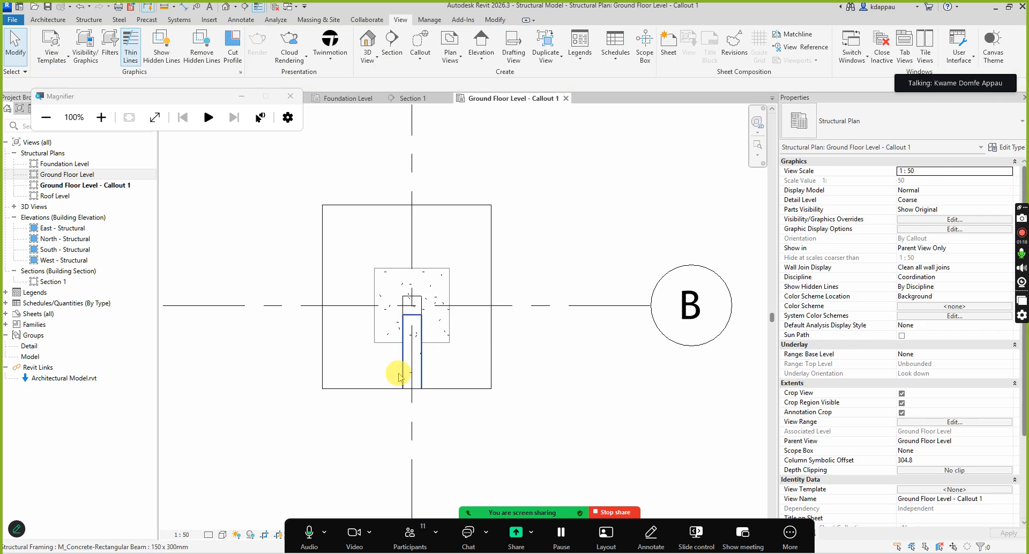
{"action": "left_click", "coordinate": [405, 381]}
{"action": "right_click", "coordinate": [403, 378]}
{"action": "mouse_move", "coordinate": [544, 146]}
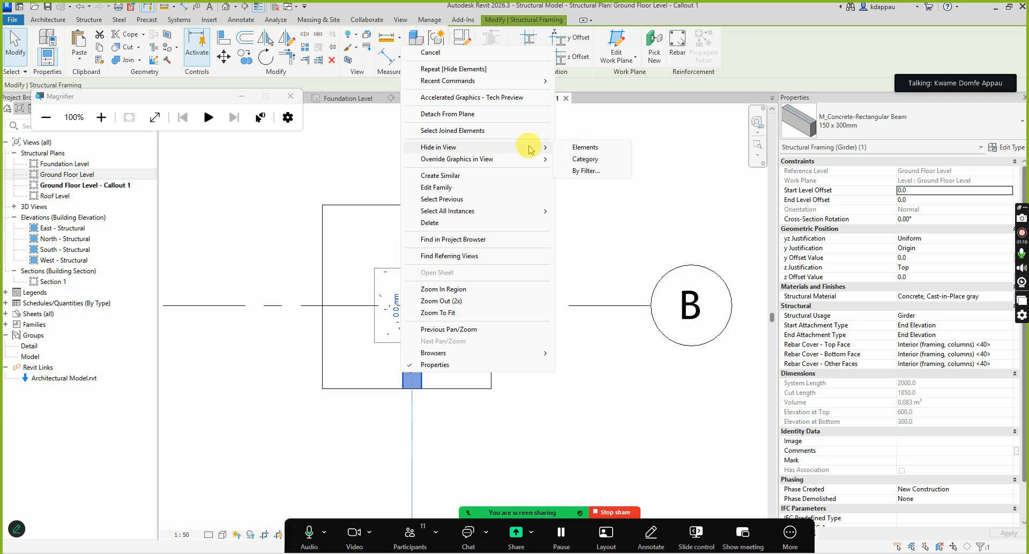
{"action": "left_click", "coordinate": [585, 146]}
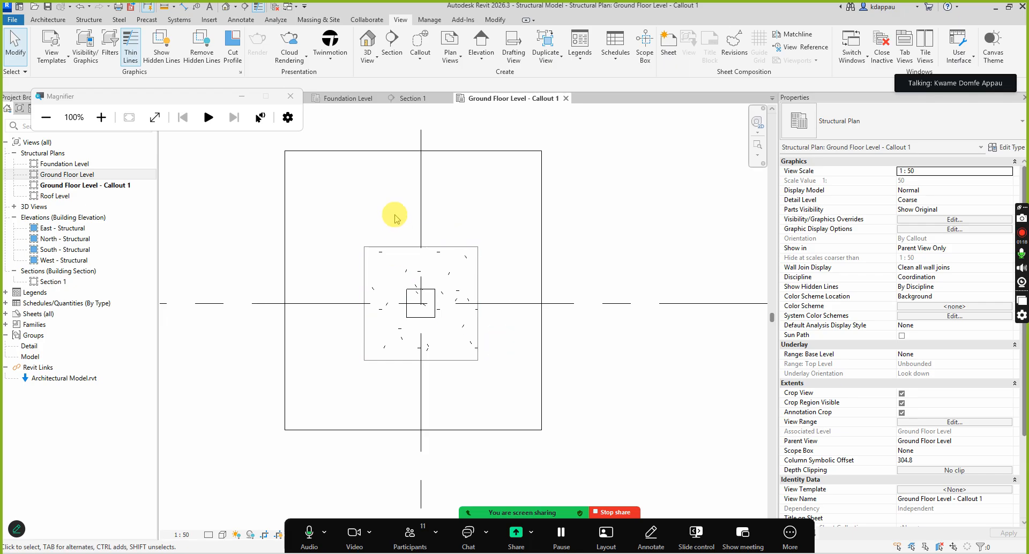
Place a horizontal aligned dimension chain above the footing, referencing both footing sides and both column faces
{"action": "key", "text": "d"}
{"action": "key", "text": "i"}
{"action": "left_click", "coordinate": [368, 286]}
{"action": "left_click", "coordinate": [407, 299]}
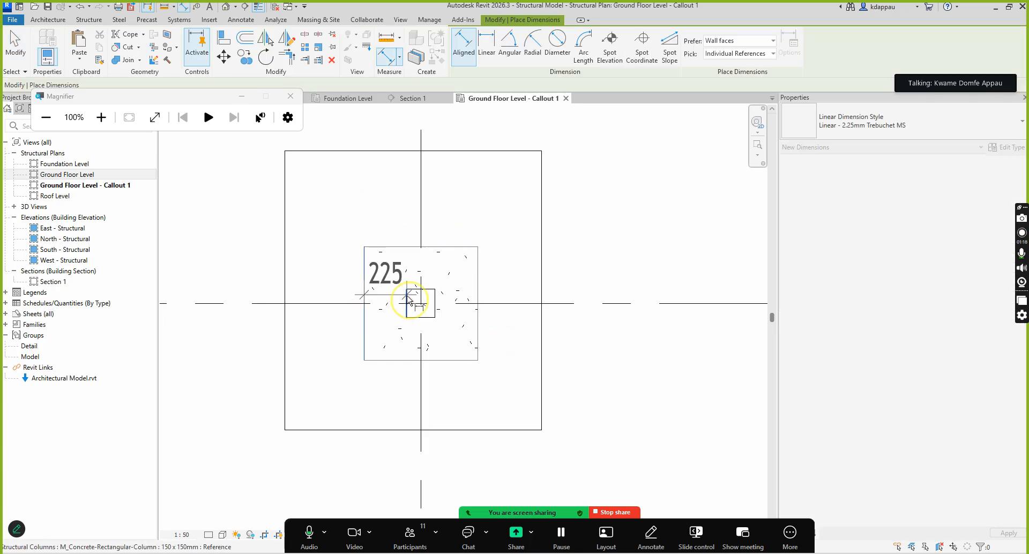
{"action": "left_click", "coordinate": [434, 299]}
{"action": "left_click", "coordinate": [476, 294]}
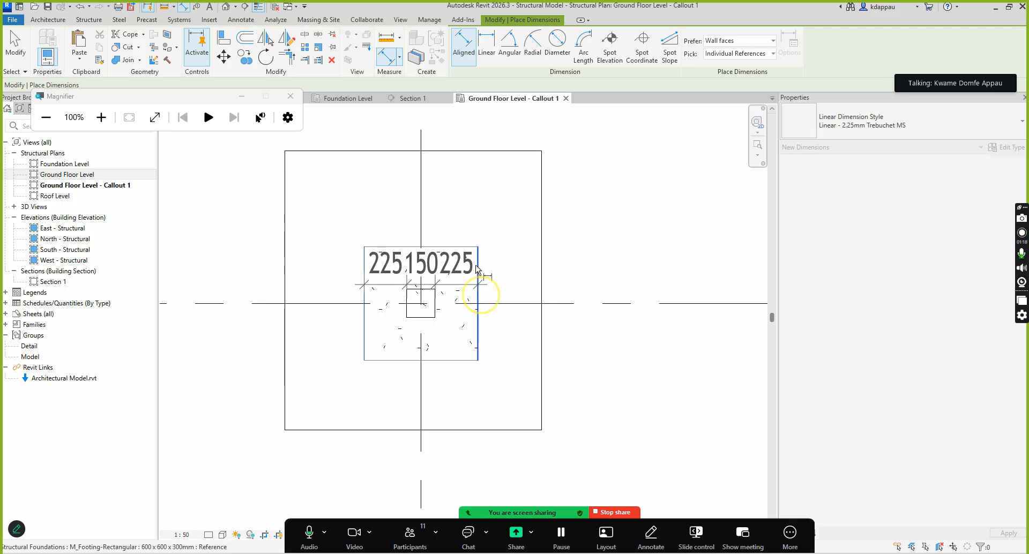
{"action": "left_click", "coordinate": [498, 208]}
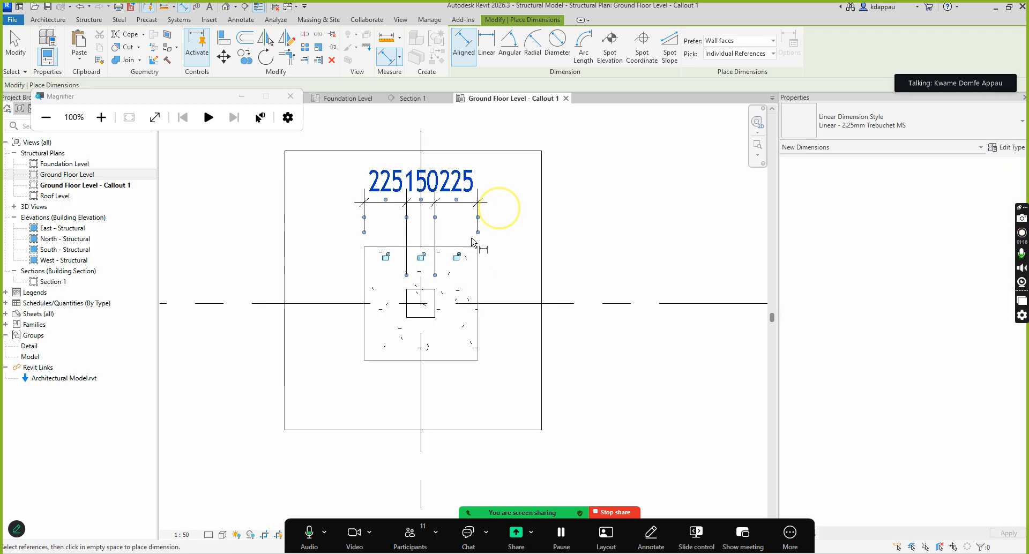
Place an overall horizontal aligned dimension of the footing above the dimension chain
{"action": "left_click", "coordinate": [369, 294]}
{"action": "left_click", "coordinate": [481, 303]}
{"action": "scroll", "coordinate": [483, 223], "scroll_direction": "down", "scroll_amount": 2}
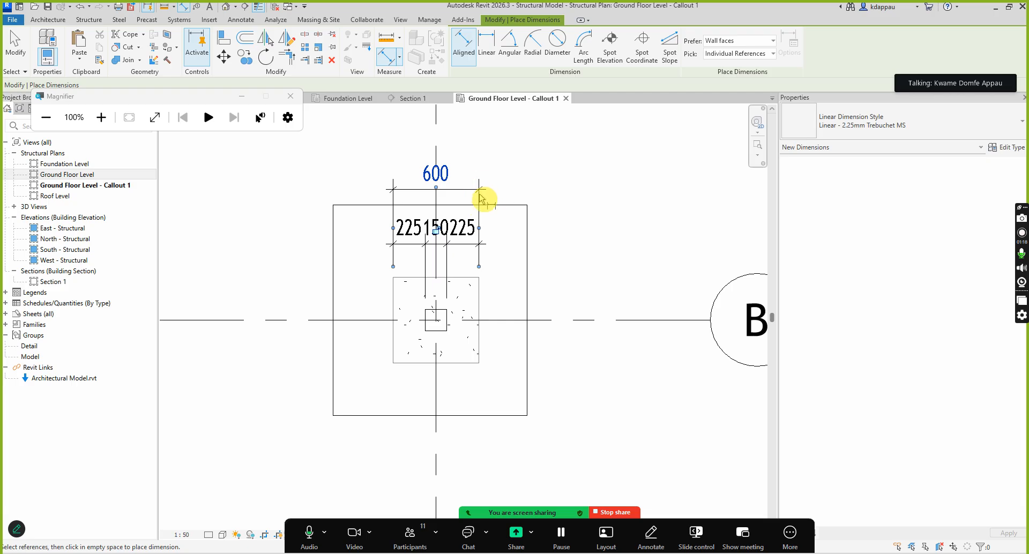
{"action": "left_click", "coordinate": [481, 198]}
Place a vertical aligned dimension chain beside the footing, referencing both footing edges and both column faces
{"action": "scroll", "coordinate": [415, 343], "scroll_direction": "up", "scroll_amount": 2}
{"action": "left_click", "coordinate": [434, 299]}
{"action": "left_click", "coordinate": [438, 329]}
{"action": "left_click", "coordinate": [428, 370]}
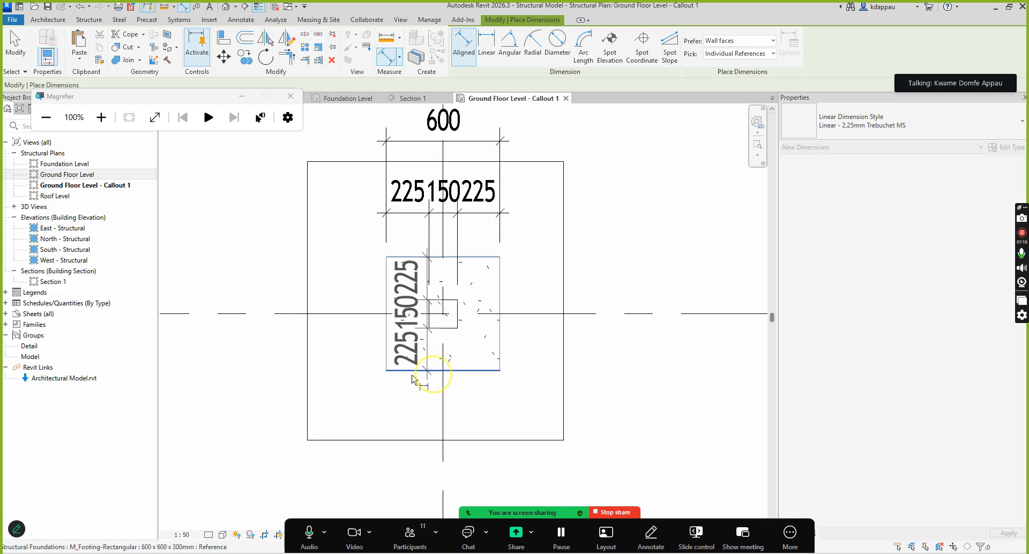
{"action": "left_click", "coordinate": [358, 378]}
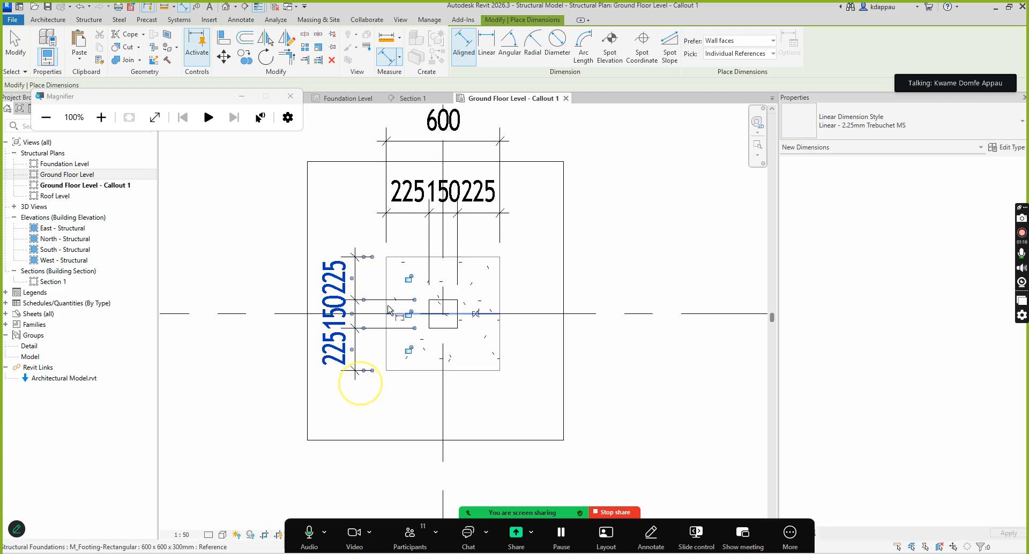
Place an overall vertical aligned dimension of the footing outside the vertical chain and end the dimension command
{"action": "left_click", "coordinate": [421, 257]}
{"action": "left_click", "coordinate": [416, 370]}
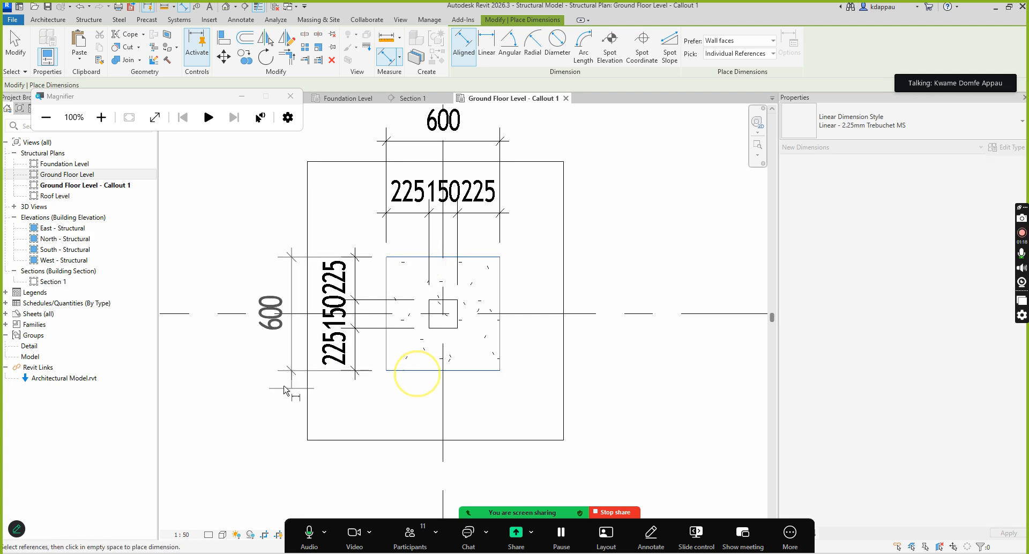
{"action": "left_click", "coordinate": [274, 375]}
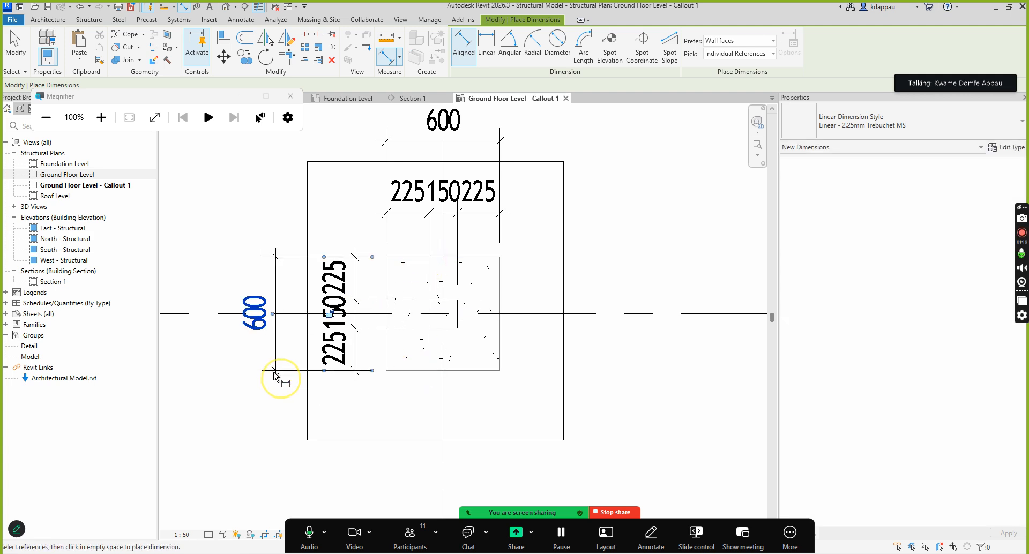
{"action": "right_click", "coordinate": [205, 223]}
{"action": "left_click", "coordinate": [236, 225]}
{"action": "scroll", "coordinate": [427, 358], "scroll_direction": "down", "scroll_amount": 2}
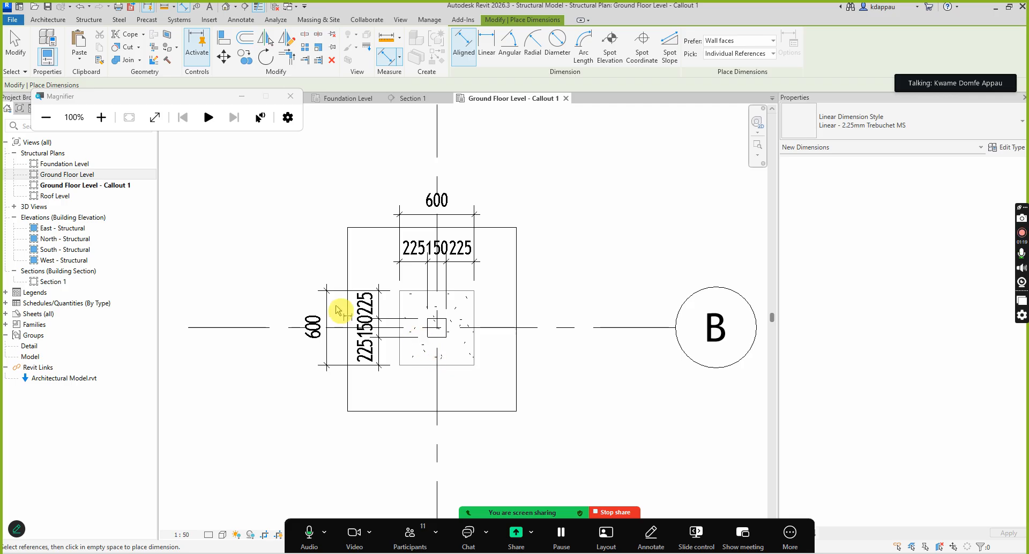
{"action": "scroll", "coordinate": [337, 309], "scroll_direction": "up", "scroll_amount": 2}
{"action": "right_click", "coordinate": [374, 252]}
{"action": "left_click", "coordinate": [394, 262]}
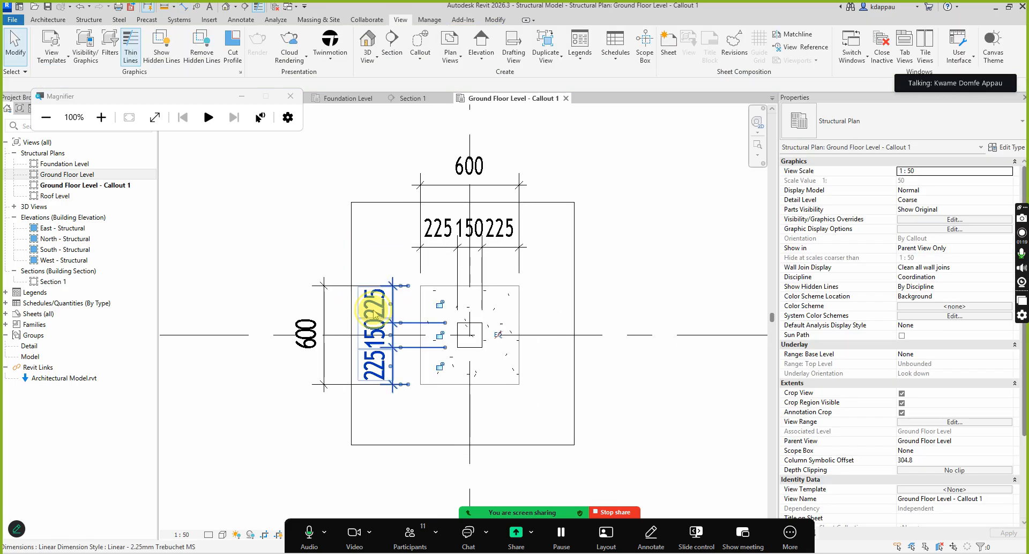
Delete both dimension chains and both overall dimensions around the footing
{"action": "left_click", "coordinate": [376, 316]}
{"action": "key", "text": "Delete"}
{"action": "left_click", "coordinate": [459, 217]}
{"action": "key", "text": "Delete"}
{"action": "left_click", "coordinate": [450, 177]}
{"action": "key", "text": "Delete"}
{"action": "left_click", "coordinate": [324, 311]}
{"action": "key", "text": "Delete"}
{"action": "scroll", "coordinate": [356, 349], "scroll_direction": "down", "scroll_amount": 2}
{"action": "scroll", "coordinate": [391, 361], "scroll_direction": "down", "scroll_amount": 3}
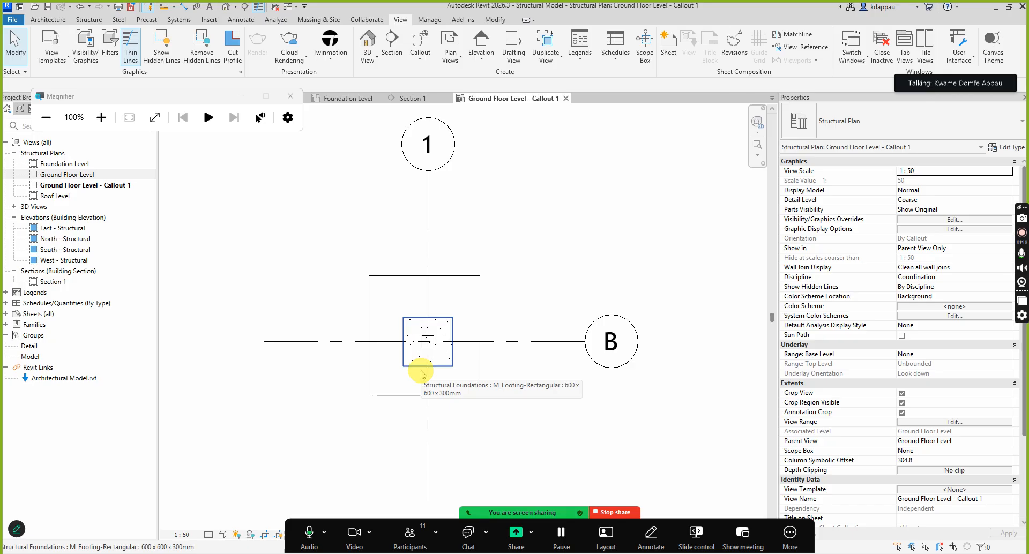
{"action": "scroll", "coordinate": [419, 379], "scroll_direction": "up", "scroll_amount": 3}
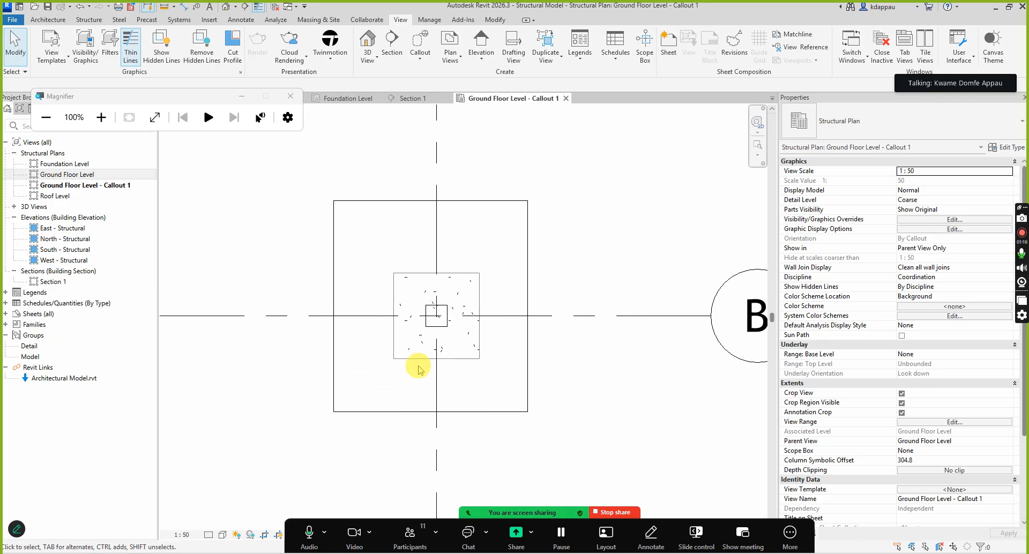
{"action": "scroll", "coordinate": [418, 365], "scroll_direction": "down", "scroll_amount": 2}
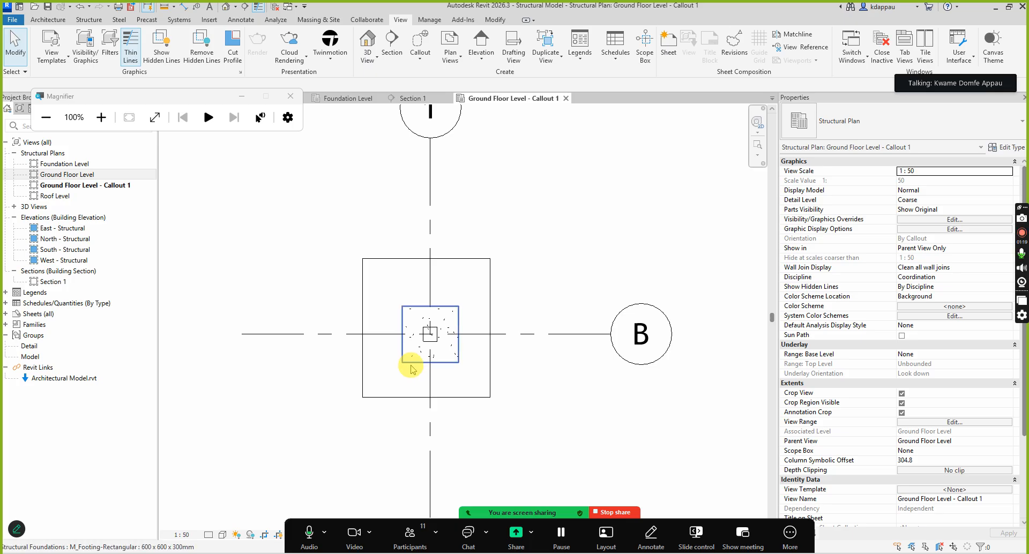
{"action": "scroll", "coordinate": [411, 372], "scroll_direction": "up", "scroll_amount": 1}
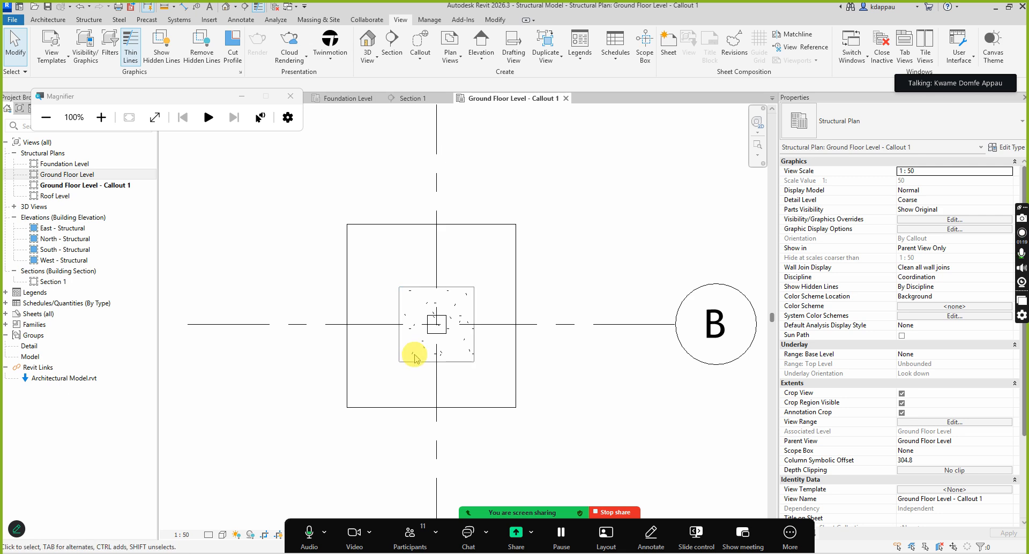
{"action": "scroll", "coordinate": [414, 345], "scroll_direction": "down", "scroll_amount": 2}
{"action": "scroll", "coordinate": [419, 341], "scroll_direction": "up", "scroll_amount": 1}
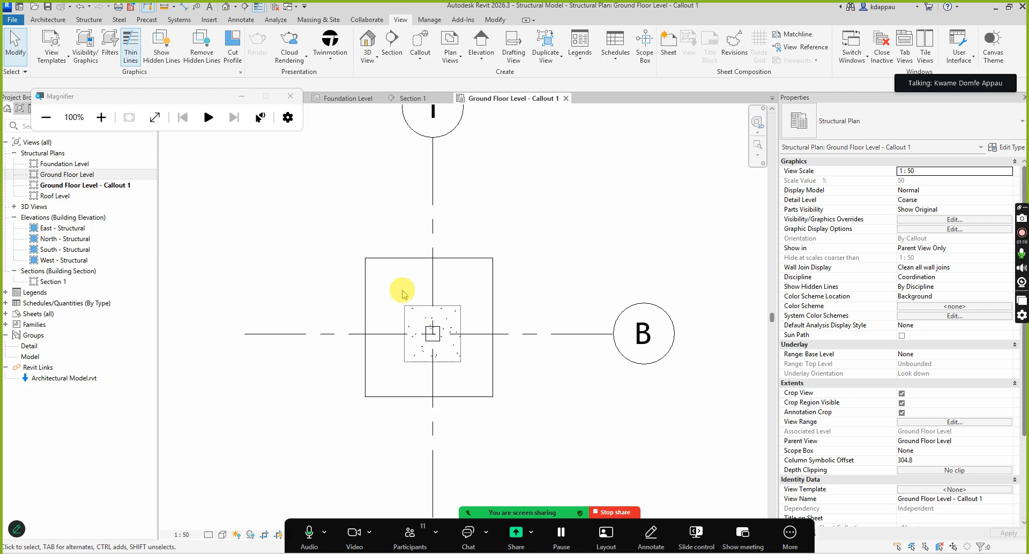
Adjust the callout's crop region around the footing, pulling the upper edge slightly inward and moving the edge facing the grid B bubble outward
{"action": "left_click", "coordinate": [406, 258]}
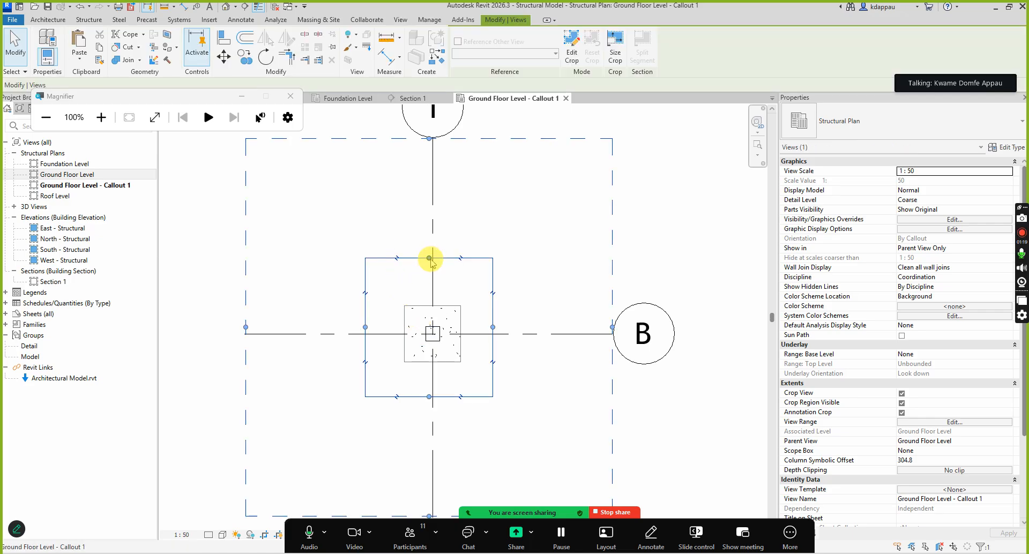
{"action": "left_click_drag", "start_coordinate": [429, 258], "coordinate": [430, 266]}
{"action": "left_click", "coordinate": [378, 225]}
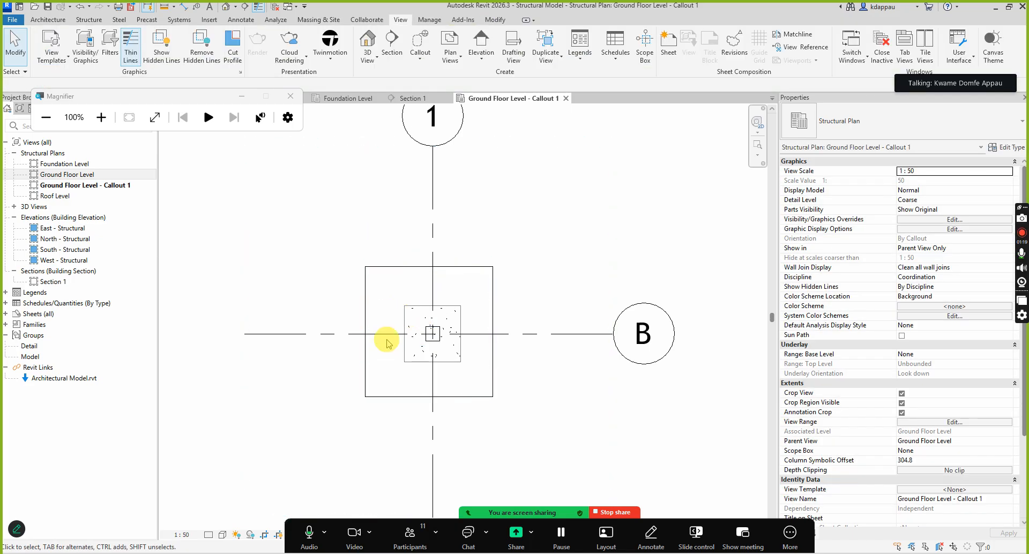
{"action": "scroll", "coordinate": [384, 351], "scroll_direction": "up", "scroll_amount": 2}
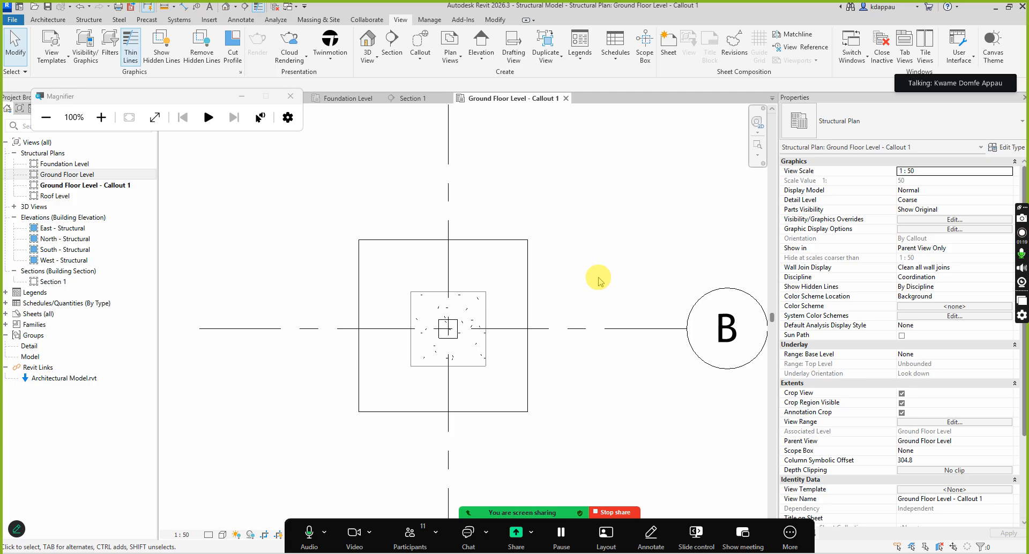
{"action": "left_click", "coordinate": [526, 292]}
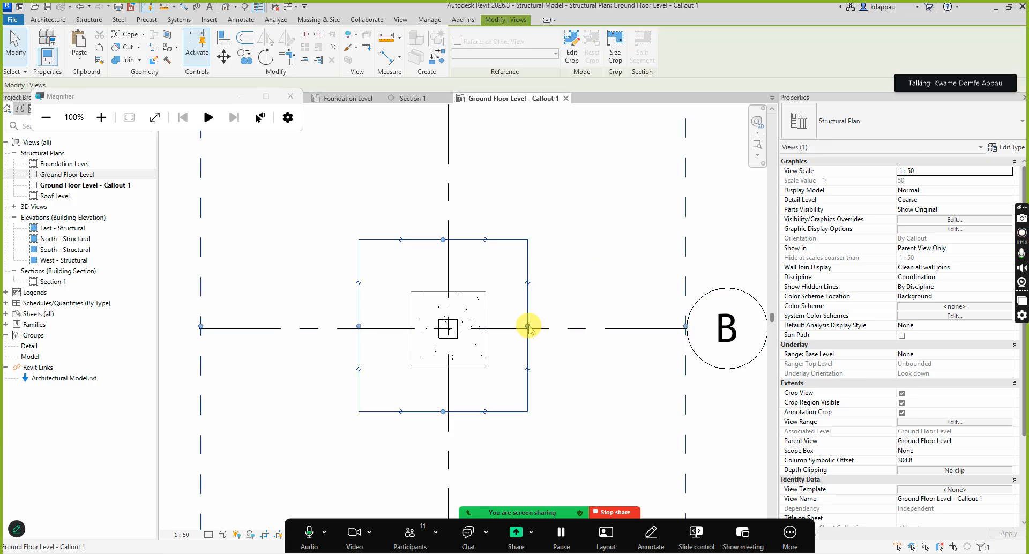
{"action": "key", "text": "Escape"}
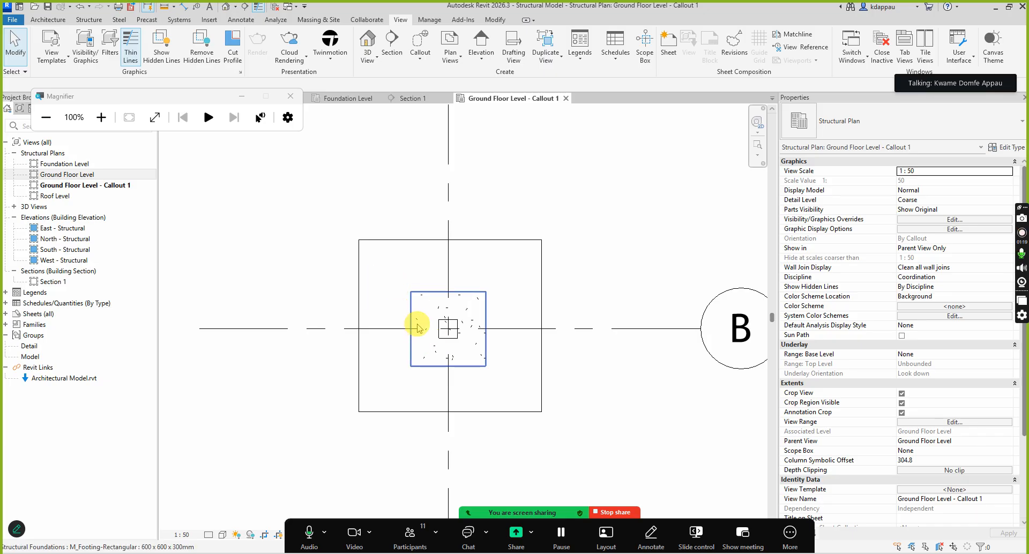
Create a building section along grid B through the column footing, extending past both sides of the crop region
{"action": "scroll", "coordinate": [420, 317], "scroll_direction": "down", "scroll_amount": 1}
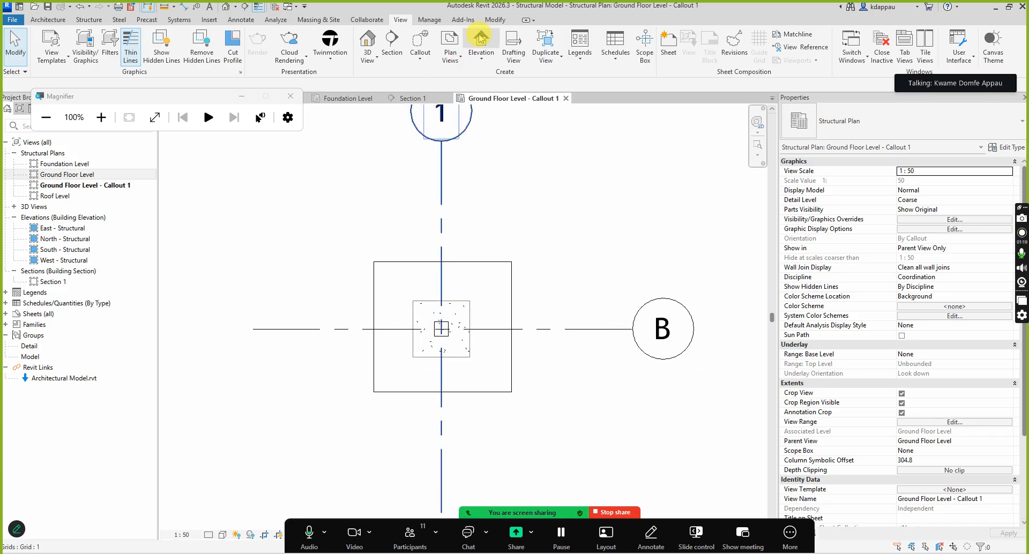
{"action": "left_click", "coordinate": [392, 40]}
{"action": "scroll", "coordinate": [421, 297], "scroll_direction": "up", "scroll_amount": 3}
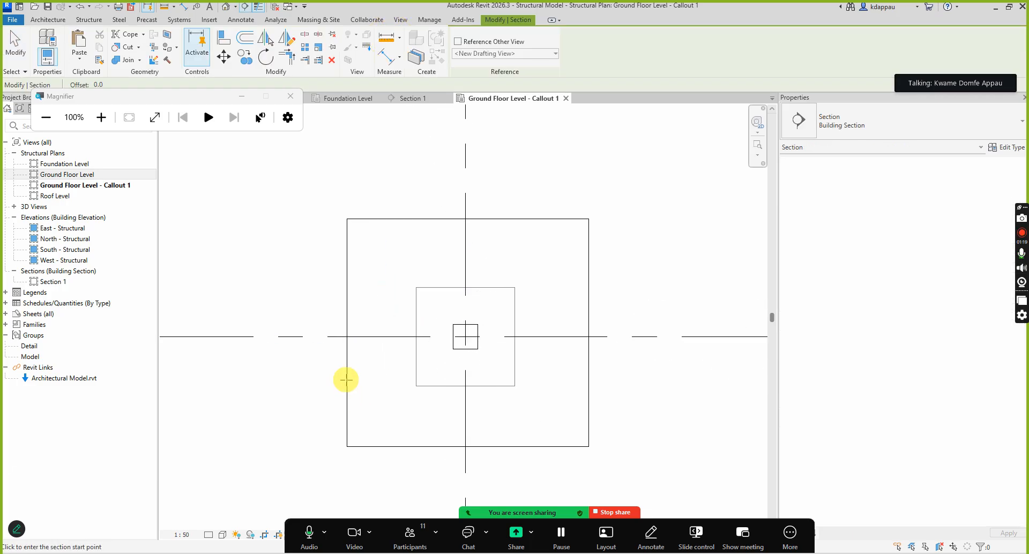
{"action": "scroll", "coordinate": [346, 380], "scroll_direction": "up", "scroll_amount": 1}
{"action": "left_click", "coordinate": [372, 330]}
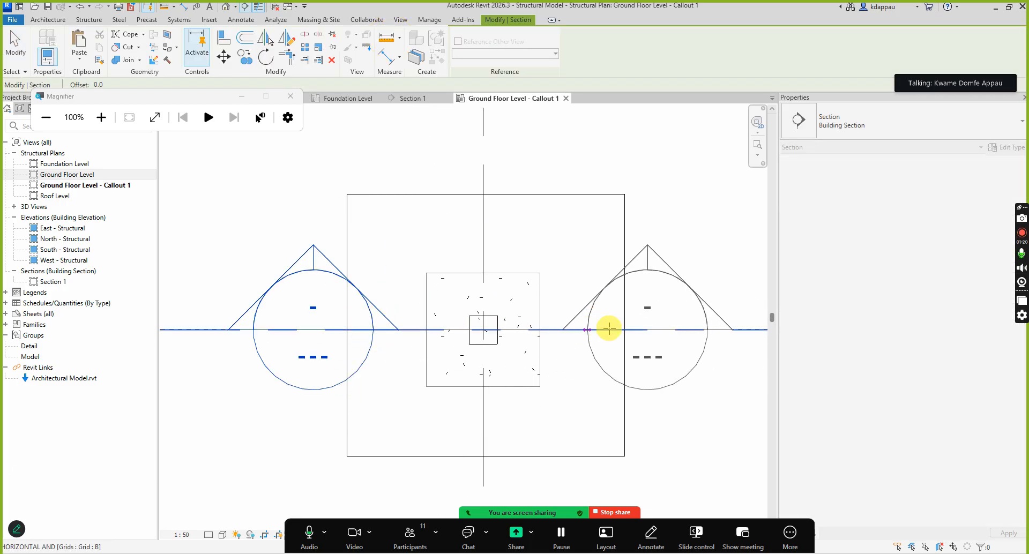
{"action": "left_click", "coordinate": [666, 330]}
{"action": "key", "text": "Escape"}
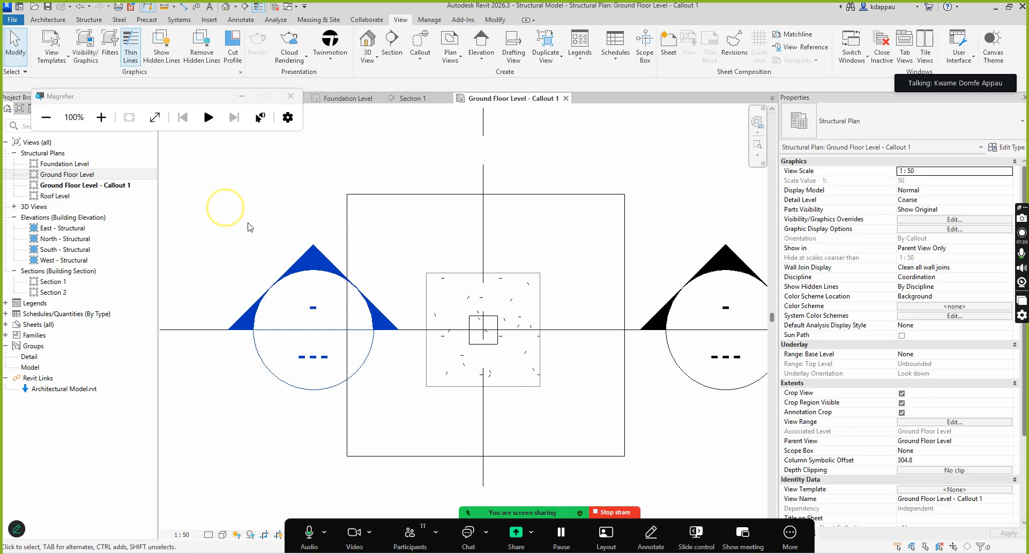
Open the view of the new section cut through the column footing along grid B
{"action": "scroll", "coordinate": [300, 290], "scroll_direction": "down", "scroll_amount": 2}
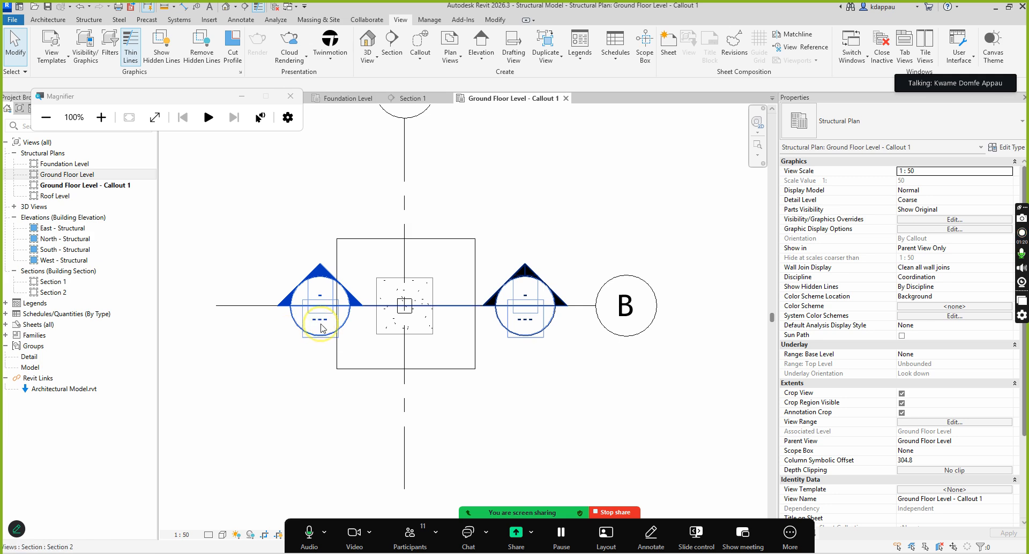
{"action": "double_click", "coordinate": [321, 328]}
{"action": "scroll", "coordinate": [471, 258], "scroll_direction": "down", "scroll_amount": 1}
{"action": "scroll", "coordinate": [445, 282], "scroll_direction": "up", "scroll_amount": 1}
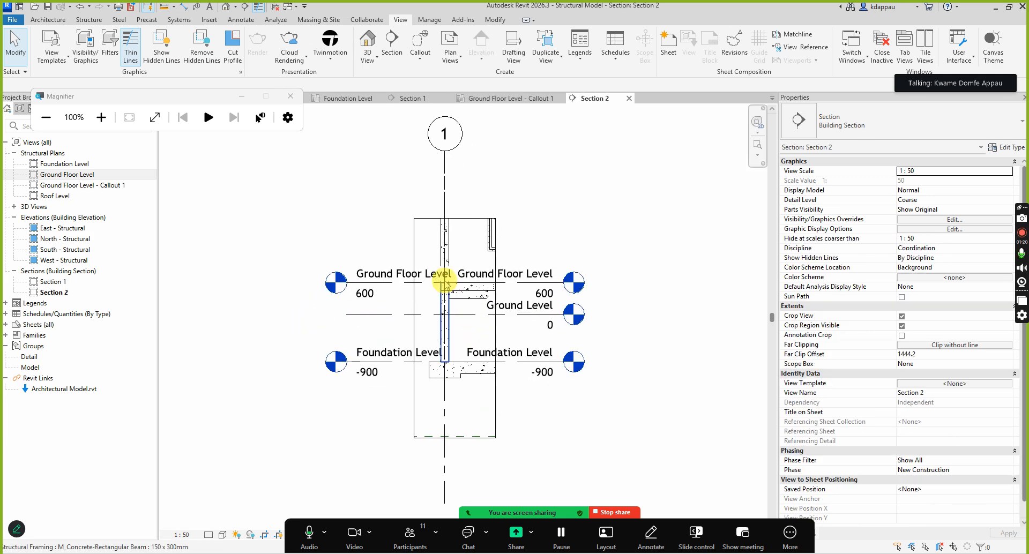
Hide the linked Architectural Model.rvt in the section view through its visibility and graphics overrides
{"action": "scroll", "coordinate": [535, 284], "scroll_direction": "up", "scroll_amount": 2}
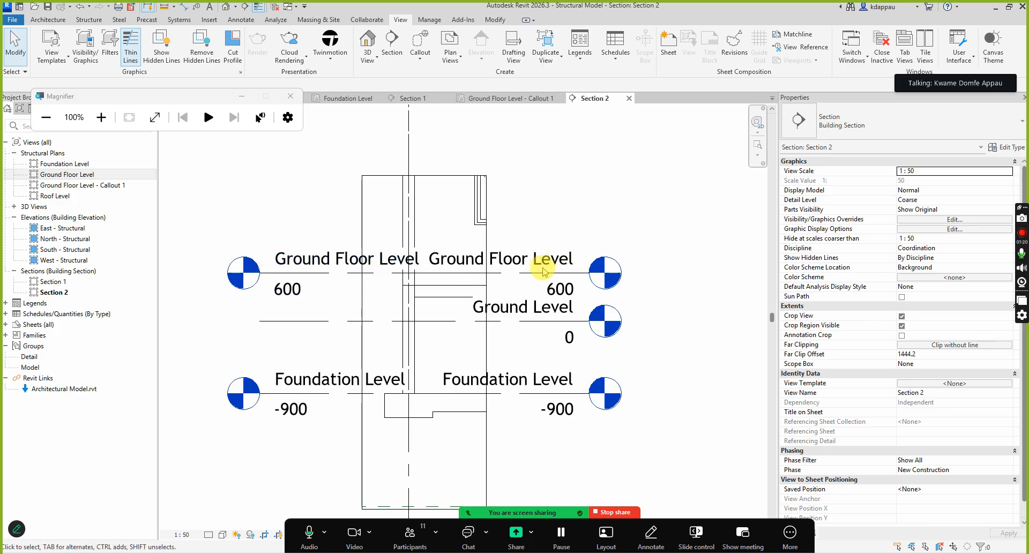
{"action": "scroll", "coordinate": [379, 263], "scroll_direction": "down", "scroll_amount": 1}
{"action": "key", "text": "g"}
{"action": "left_click", "coordinate": [563, 167]}
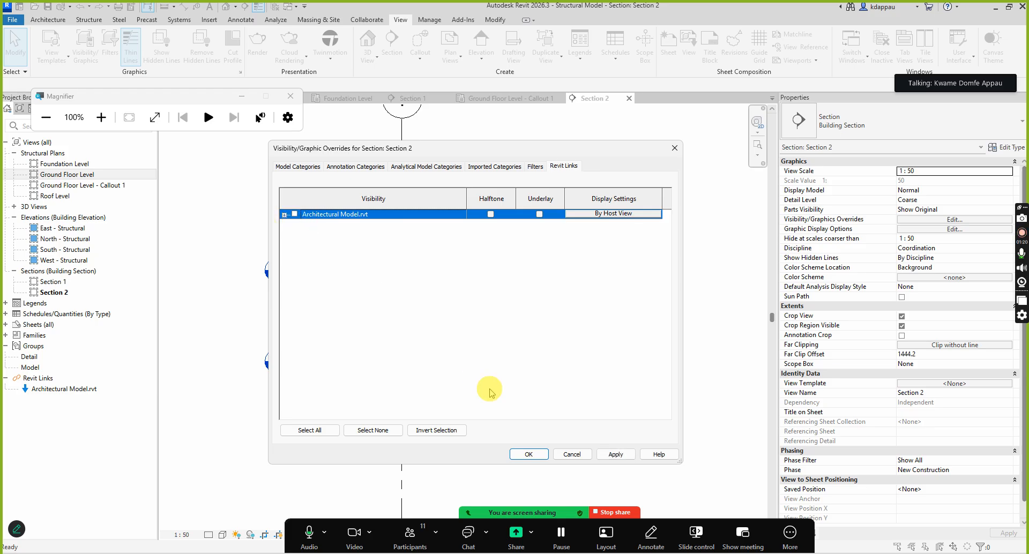
{"action": "left_click", "coordinate": [529, 454]}
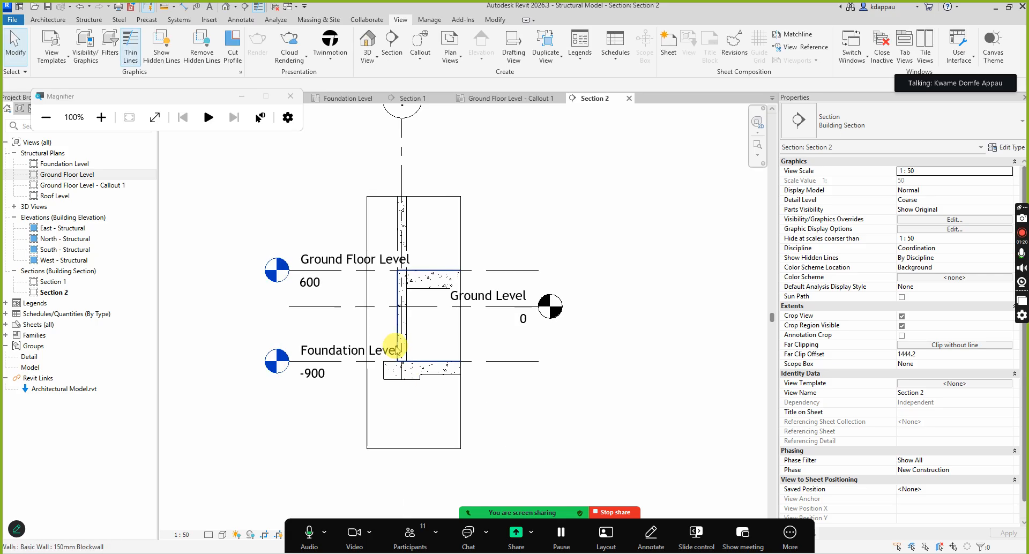
Extend the level lines outward at the Ground Floor Level head and switch the Ground Level head to that same side
{"action": "left_click", "coordinate": [332, 264]}
{"action": "left_click_drag", "start_coordinate": [276, 266], "coordinate": [256, 270]}
{"action": "left_click", "coordinate": [308, 205]}
{"action": "left_click", "coordinate": [309, 306]}
{"action": "left_click", "coordinate": [600, 306]}
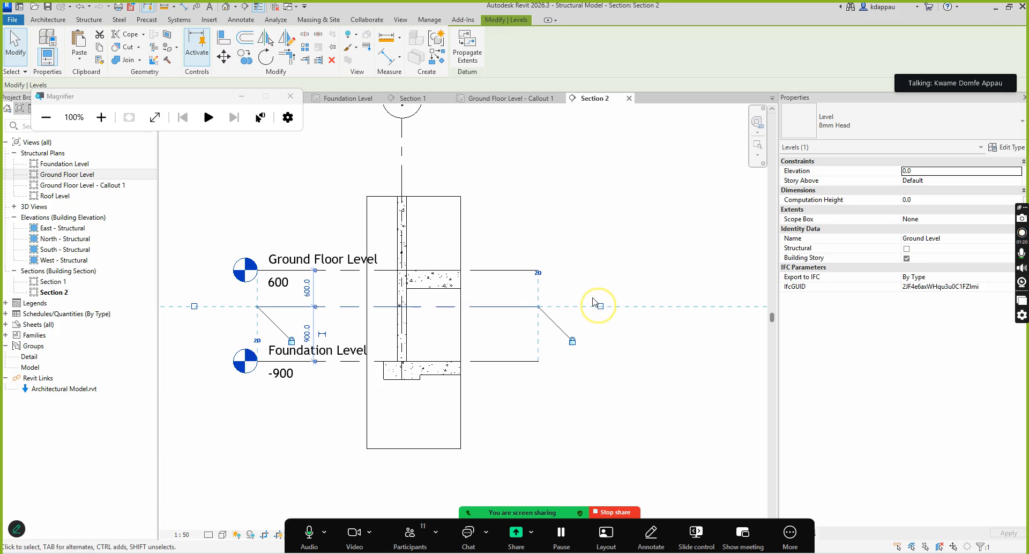
{"action": "left_click", "coordinate": [193, 301]}
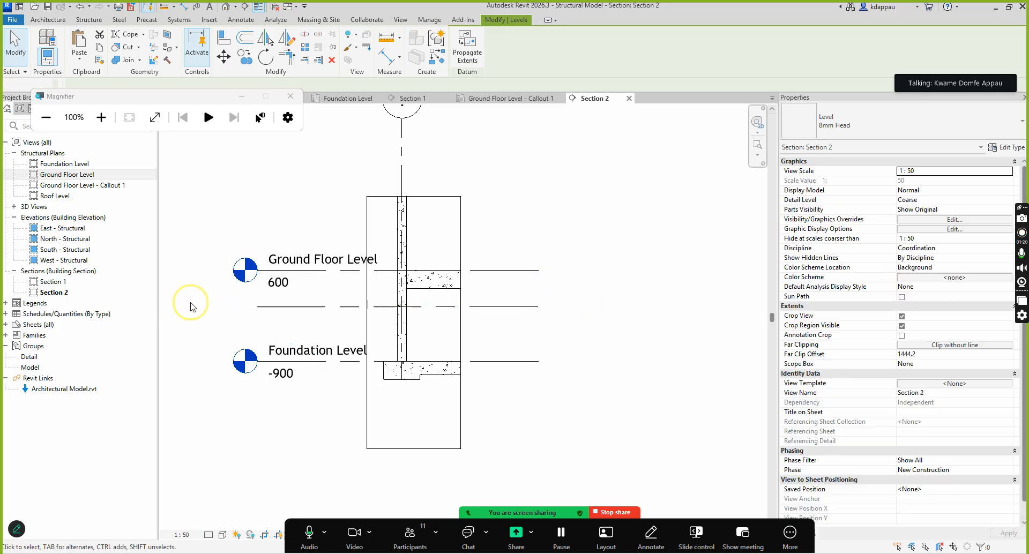
{"action": "left_click", "coordinate": [271, 307]}
{"action": "left_click", "coordinate": [194, 306]}
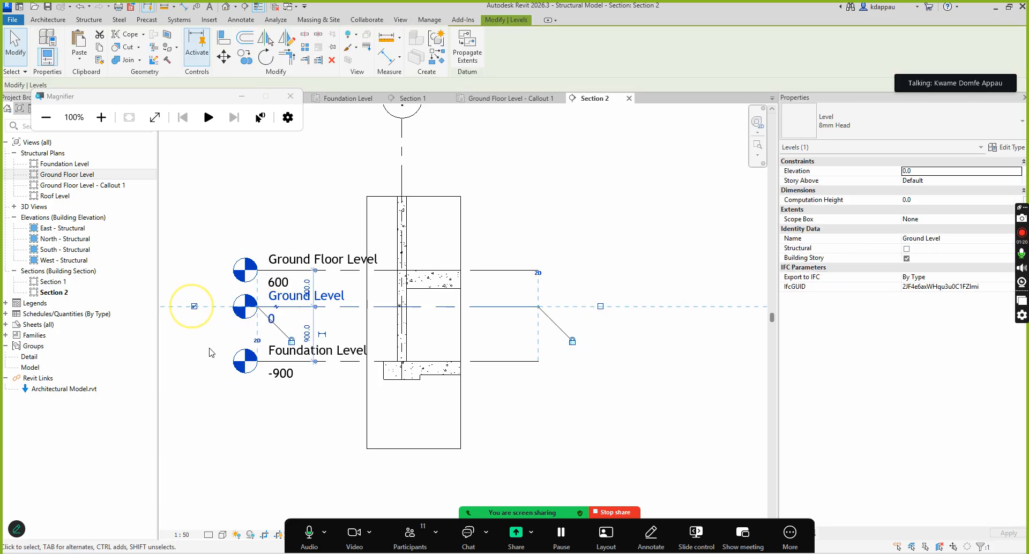
Hide the 450 x 225 mm wall bearing footing beside the column footing in this view as an individual element
{"action": "left_click", "coordinate": [237, 397]}
{"action": "scroll", "coordinate": [415, 279], "scroll_direction": "up", "scroll_amount": 1}
{"action": "scroll", "coordinate": [401, 386], "scroll_direction": "down", "scroll_amount": 2}
{"action": "scroll", "coordinate": [402, 379], "scroll_direction": "up", "scroll_amount": 3}
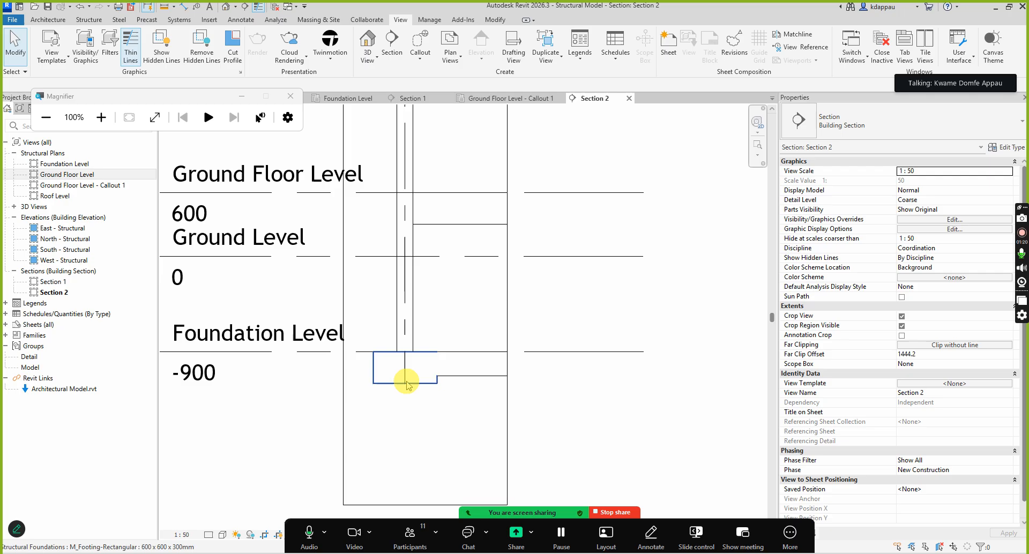
{"action": "scroll", "coordinate": [466, 356], "scroll_direction": "down", "scroll_amount": 1}
{"action": "scroll", "coordinate": [416, 223], "scroll_direction": "down", "scroll_amount": 1}
{"action": "scroll", "coordinate": [427, 232], "scroll_direction": "up", "scroll_amount": 2}
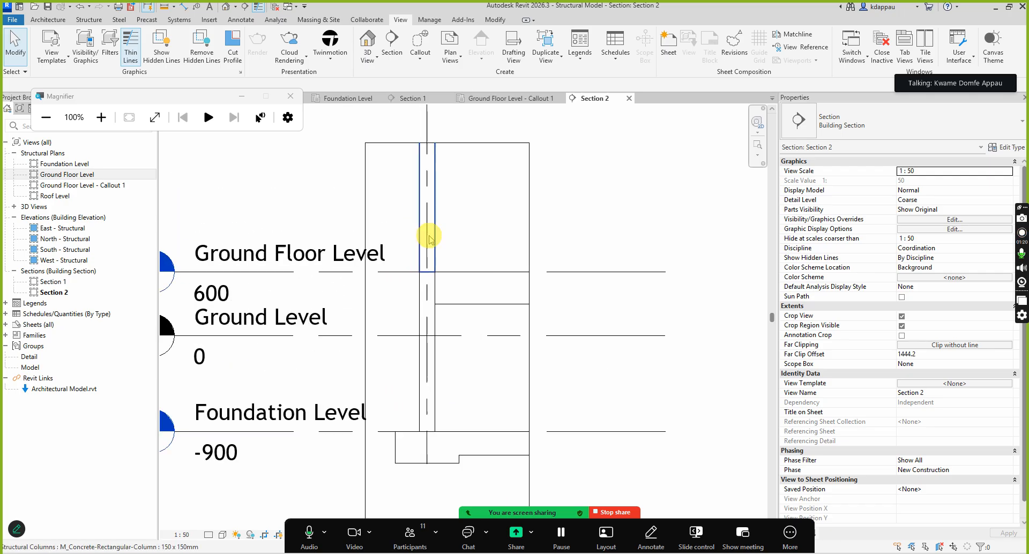
{"action": "scroll", "coordinate": [434, 322], "scroll_direction": "down", "scroll_amount": 2}
{"action": "scroll", "coordinate": [427, 271], "scroll_direction": "up", "scroll_amount": 1}
{"action": "scroll", "coordinate": [408, 259], "scroll_direction": "down", "scroll_amount": 2}
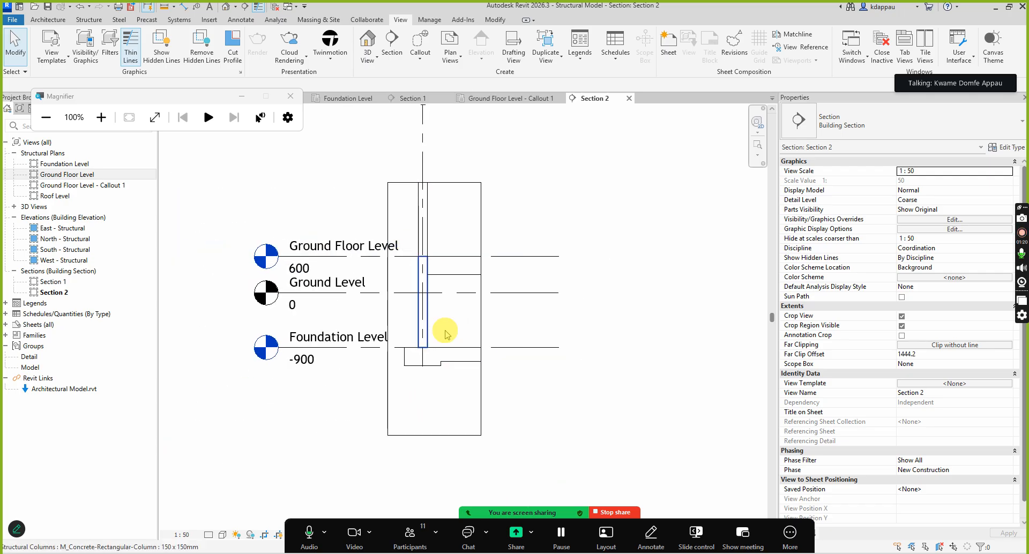
{"action": "scroll", "coordinate": [453, 348], "scroll_direction": "up", "scroll_amount": 2}
{"action": "left_click", "coordinate": [464, 366]}
{"action": "right_click", "coordinate": [464, 364]}
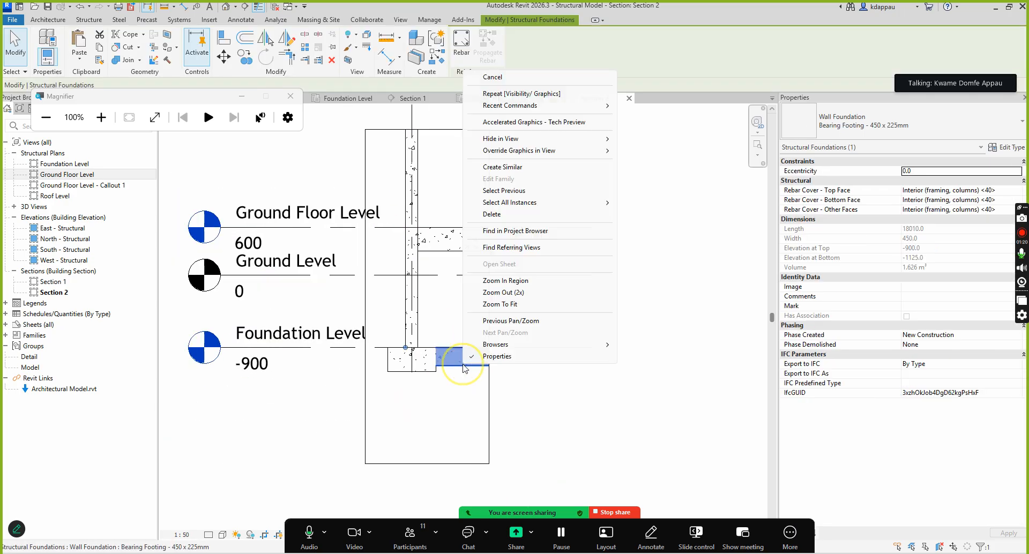
{"action": "mouse_move", "coordinate": [497, 139]}
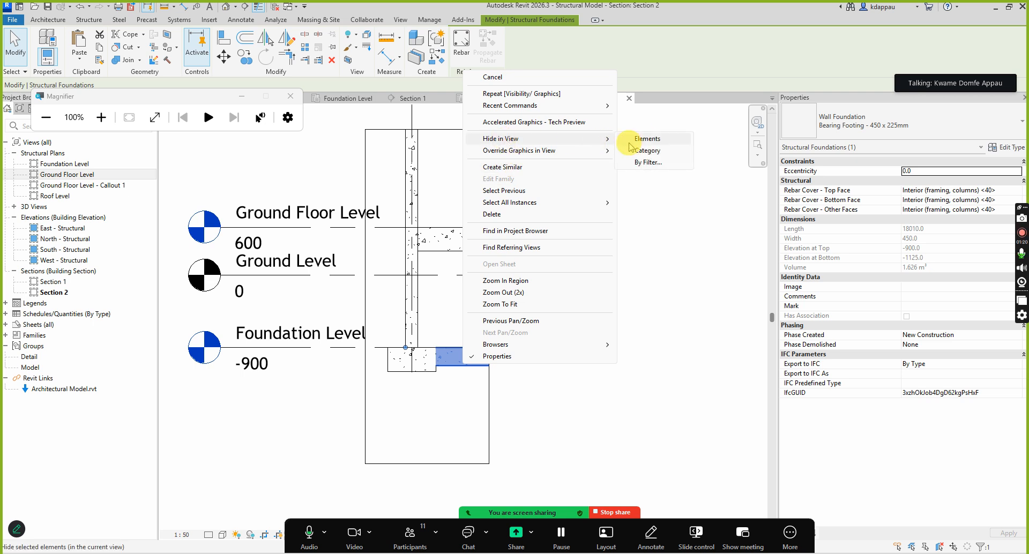
{"action": "left_click", "coordinate": [648, 138]}
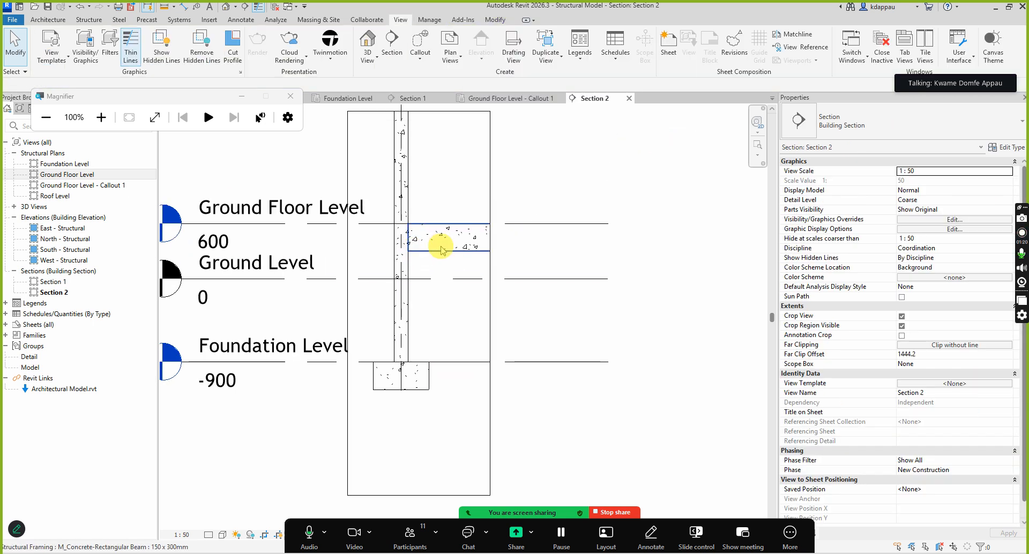
Pull the lower edge of the section's crop region up to just beneath the column footing
{"action": "scroll", "coordinate": [440, 250], "scroll_direction": "down", "scroll_amount": 3}
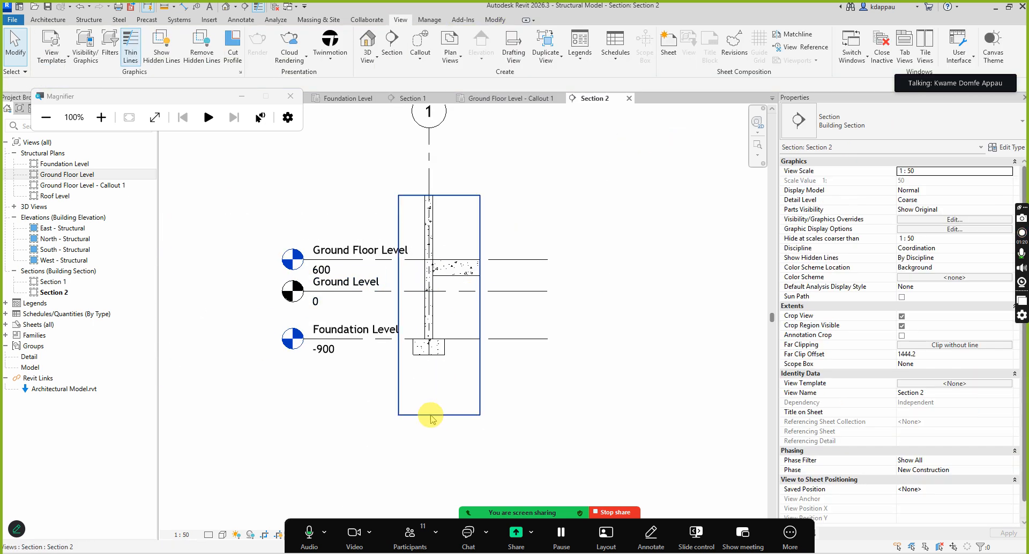
{"action": "left_click", "coordinate": [429, 414]}
{"action": "scroll", "coordinate": [435, 414], "scroll_direction": "up", "scroll_amount": 2}
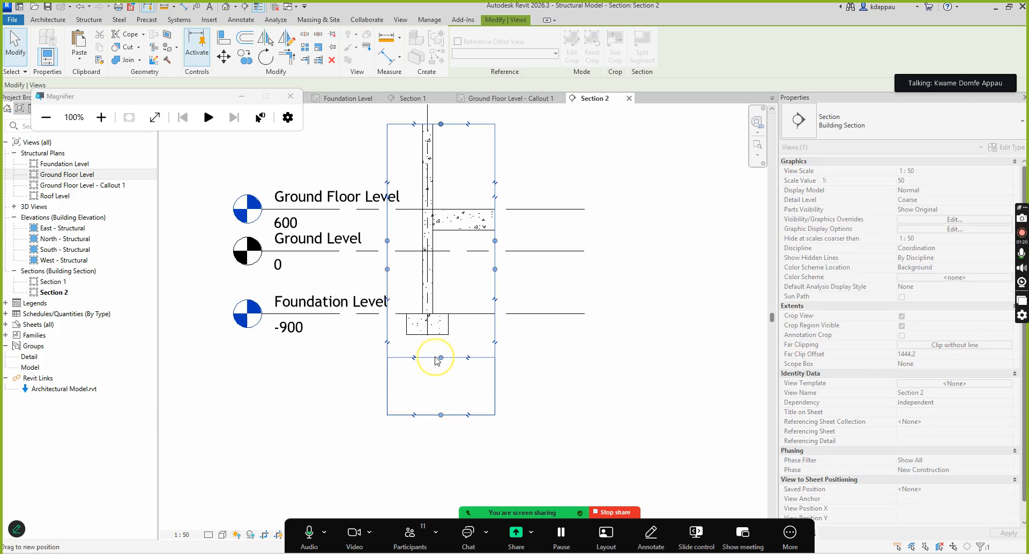
{"action": "left_click_drag", "start_coordinate": [435, 356], "coordinate": [431, 353]}
{"action": "scroll", "coordinate": [429, 345], "scroll_direction": "down", "scroll_amount": 2}
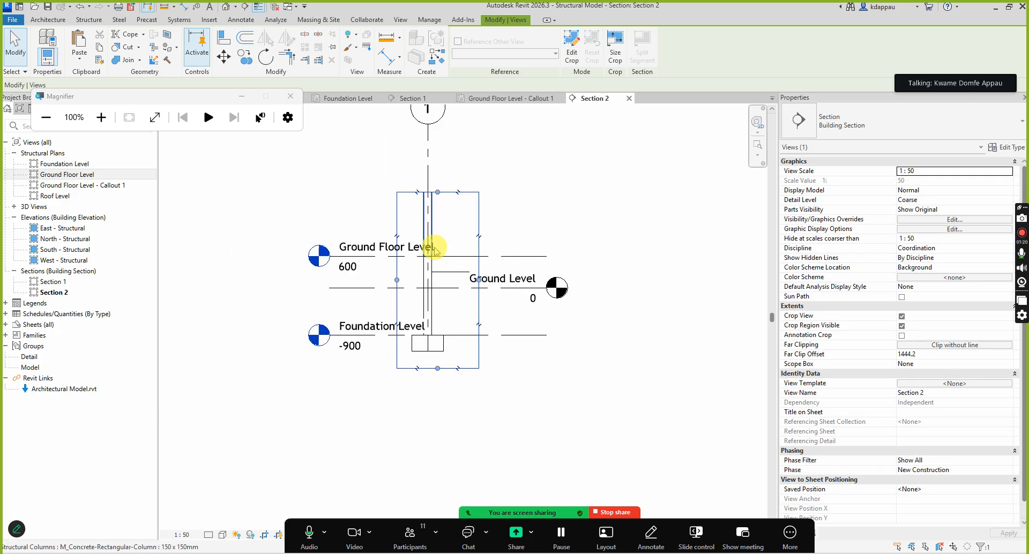
Start placing rebar, accept shape definitions that include hooks and ignore end treatments, and choose the U-shaped bar M_17
{"action": "scroll", "coordinate": [435, 250], "scroll_direction": "up", "scroll_amount": 1}
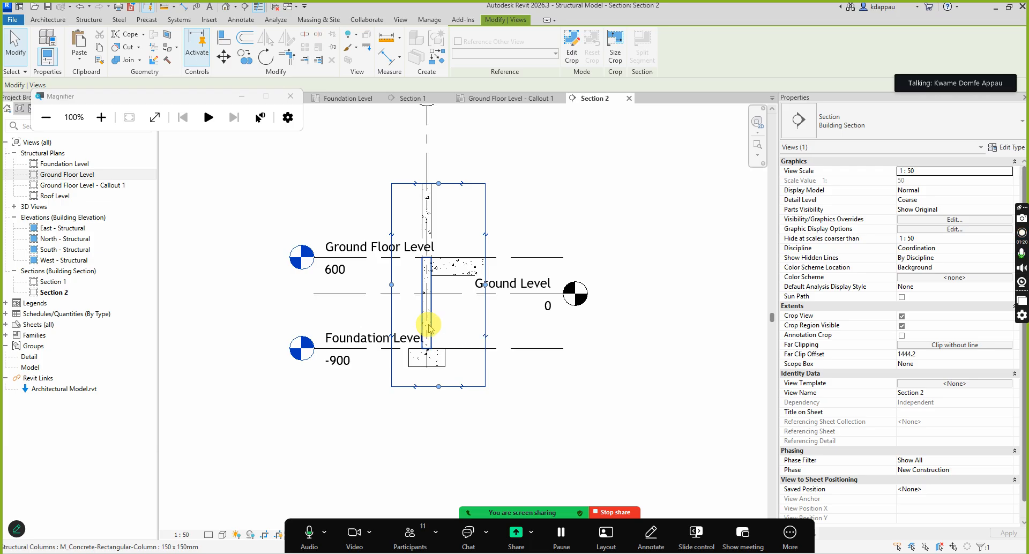
{"action": "scroll", "coordinate": [439, 361], "scroll_direction": "up", "scroll_amount": 3}
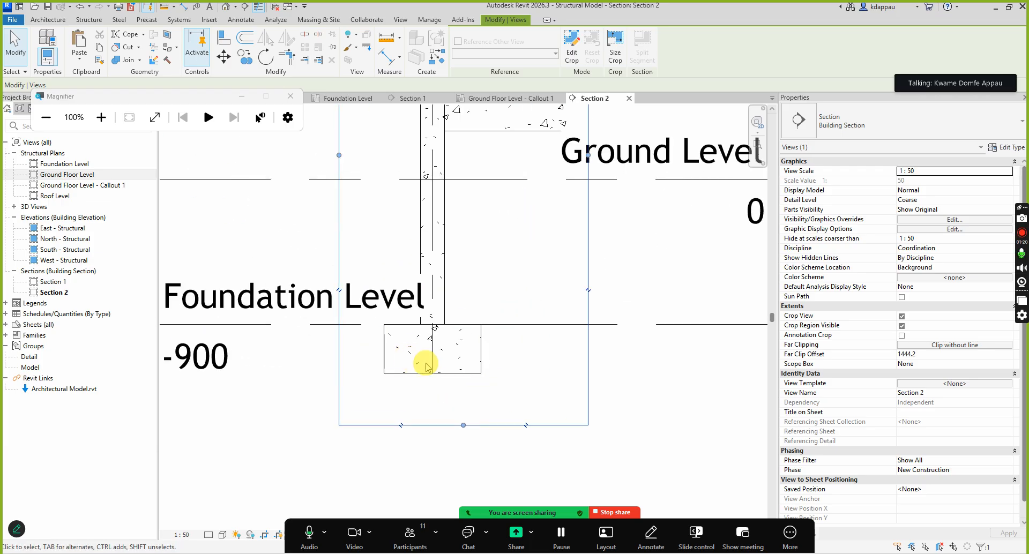
{"action": "scroll", "coordinate": [435, 364], "scroll_direction": "down", "scroll_amount": 2}
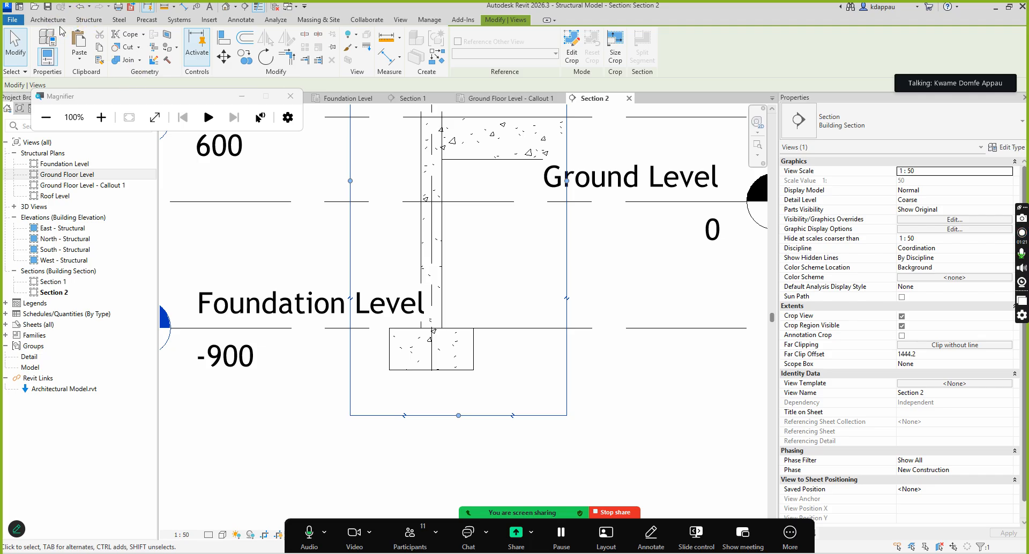
{"action": "left_click", "coordinate": [89, 20]}
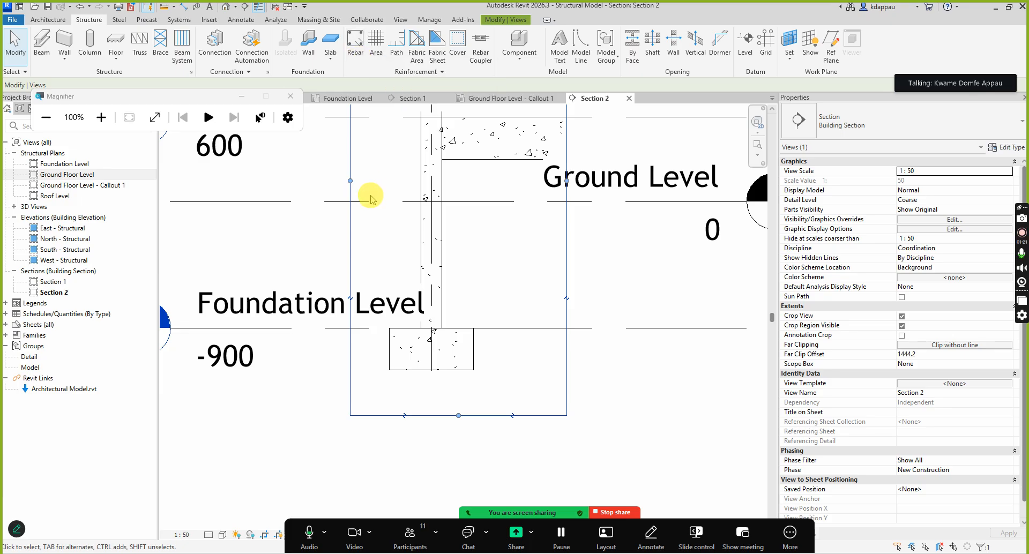
{"action": "left_click", "coordinate": [355, 47]}
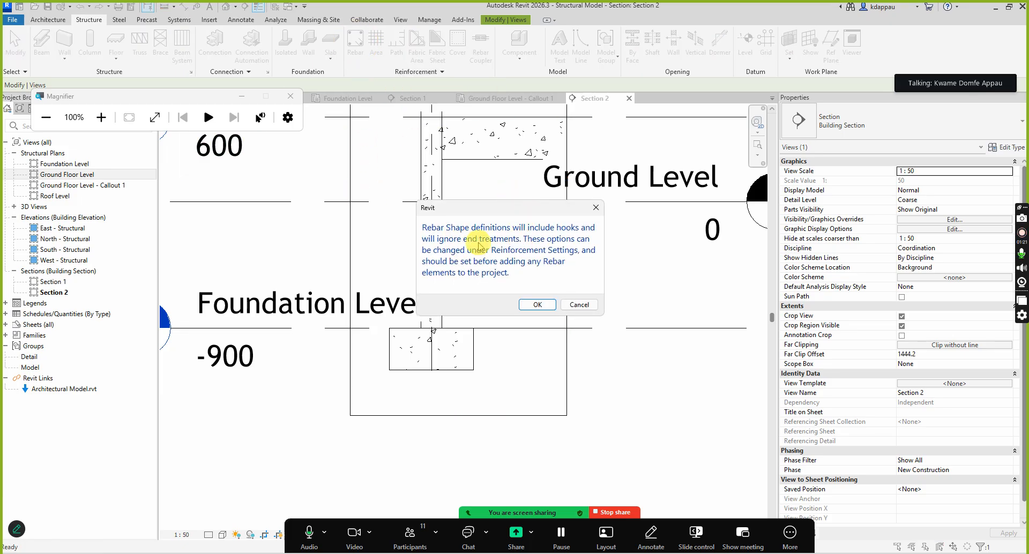
{"action": "left_click", "coordinate": [534, 305]}
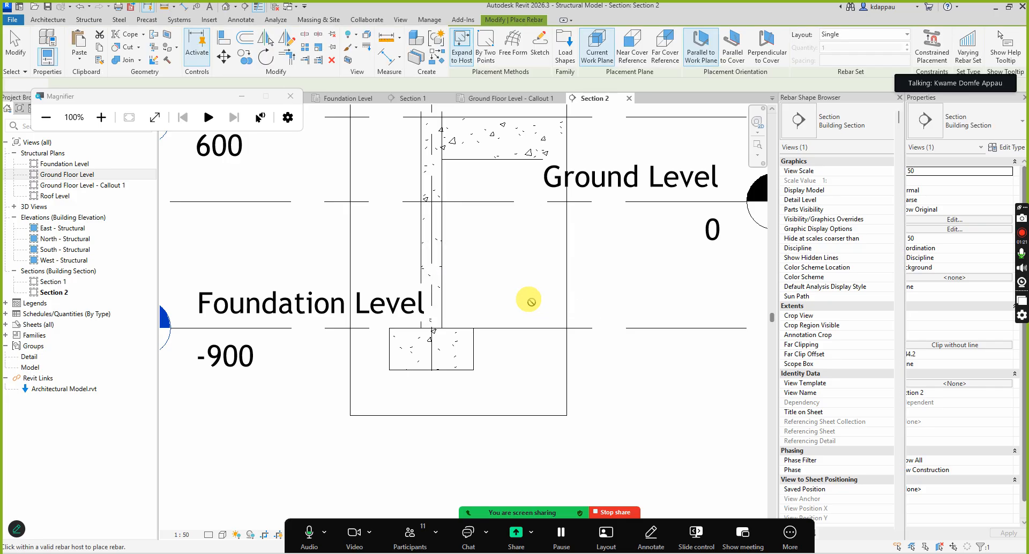
{"action": "scroll", "coordinate": [846, 321], "scroll_direction": "down", "scroll_amount": 9}
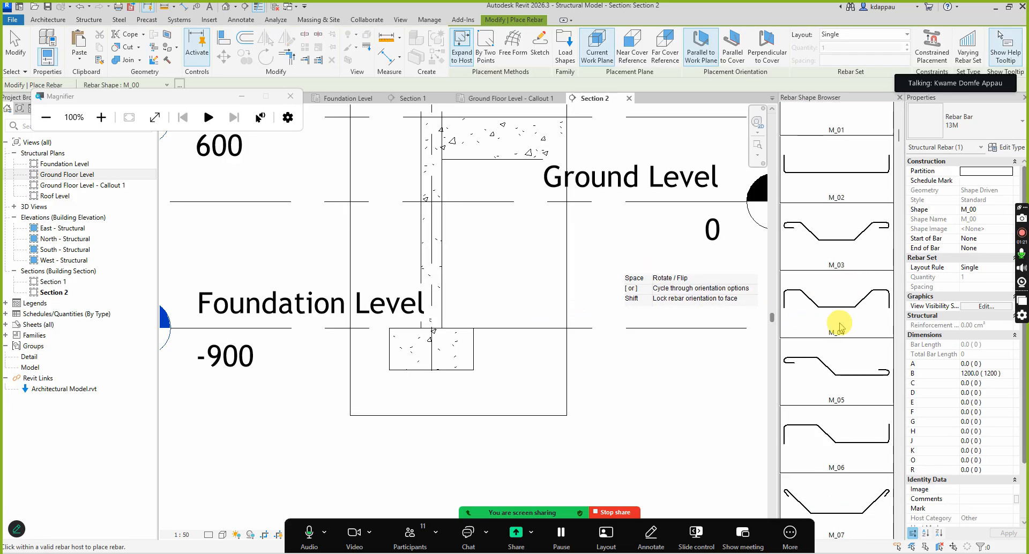
{"action": "scroll", "coordinate": [847, 341], "scroll_direction": "down", "scroll_amount": 9}
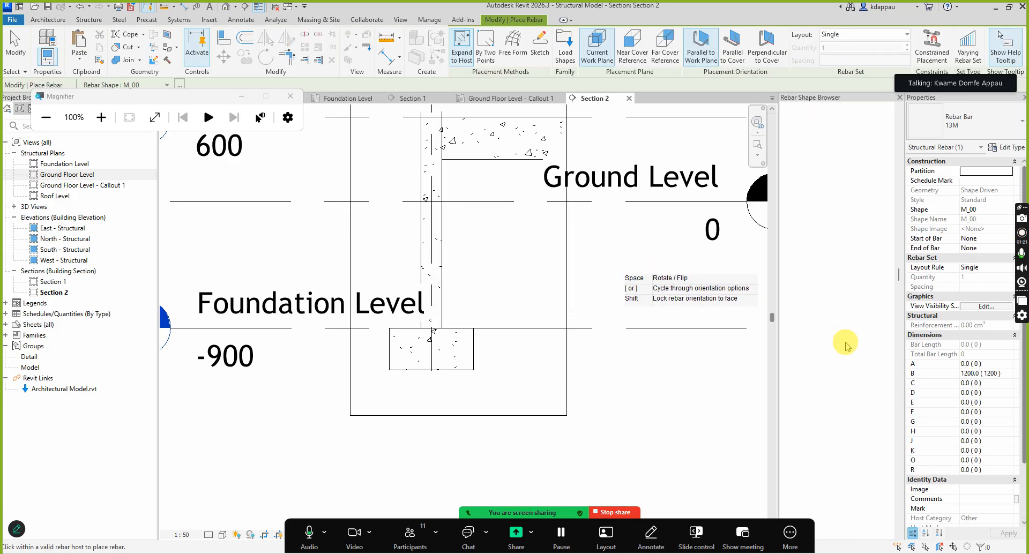
{"action": "scroll", "coordinate": [845, 347], "scroll_direction": "down", "scroll_amount": 8}
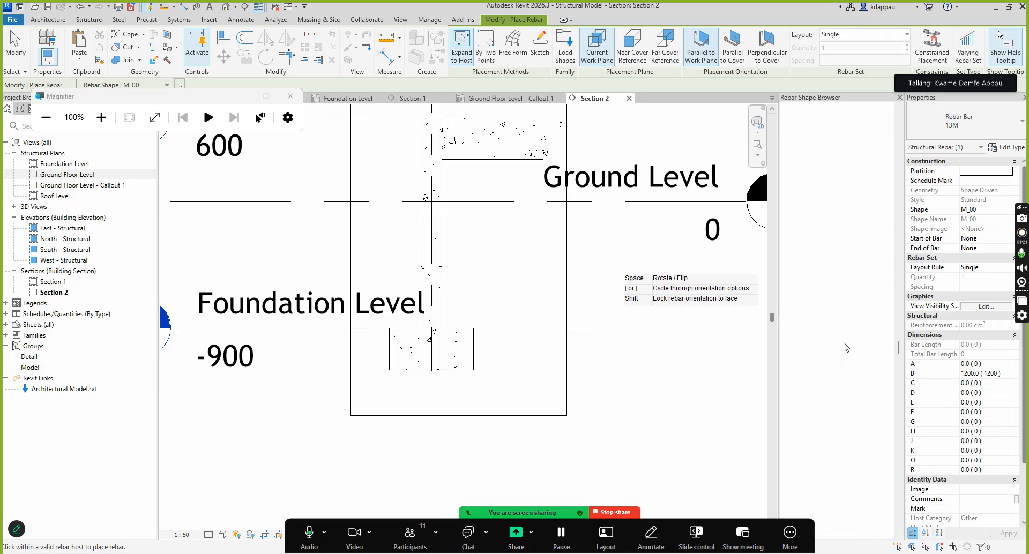
{"action": "scroll", "coordinate": [845, 353], "scroll_direction": "down", "scroll_amount": 15}
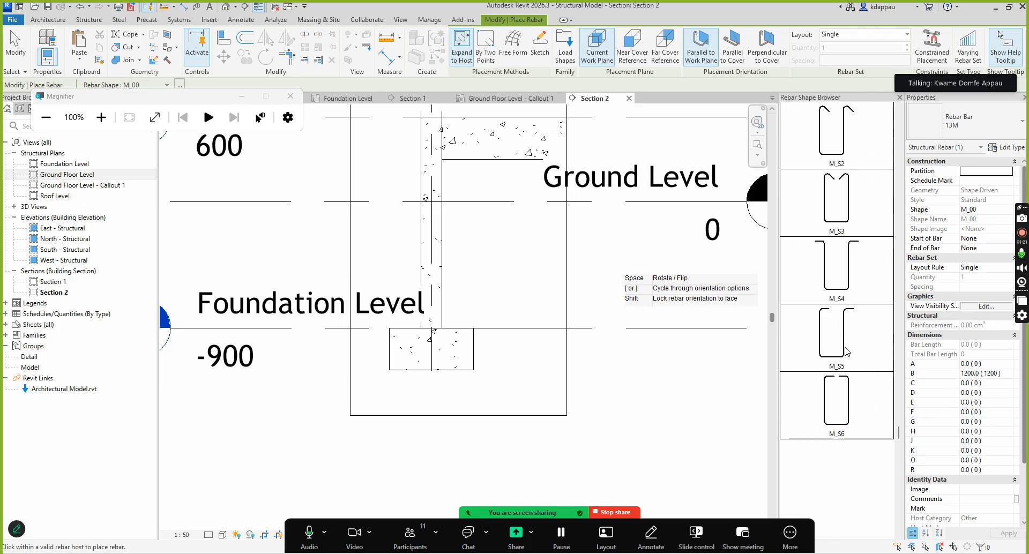
{"action": "scroll", "coordinate": [847, 360], "scroll_direction": "down", "scroll_amount": 2}
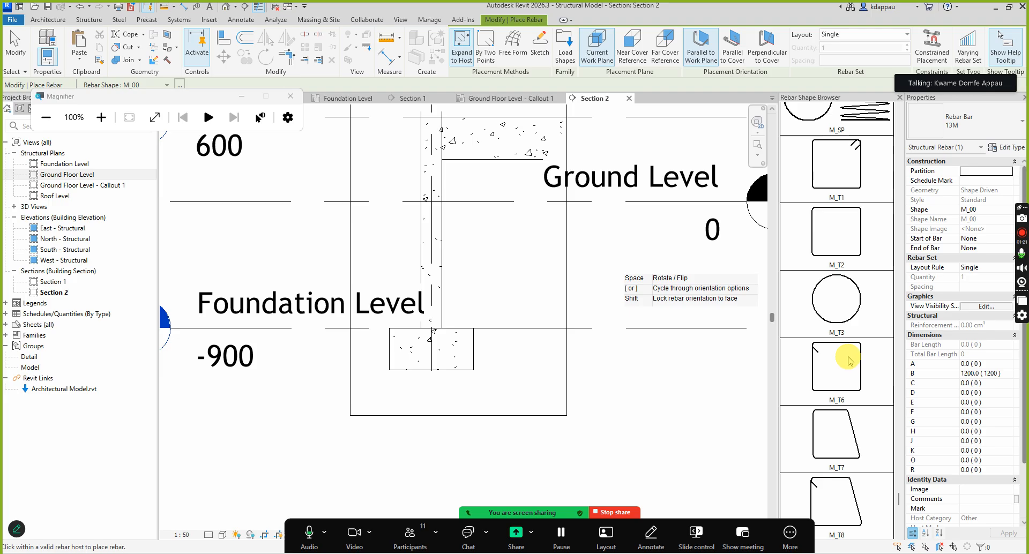
{"action": "scroll", "coordinate": [847, 362], "scroll_direction": "down", "scroll_amount": 3}
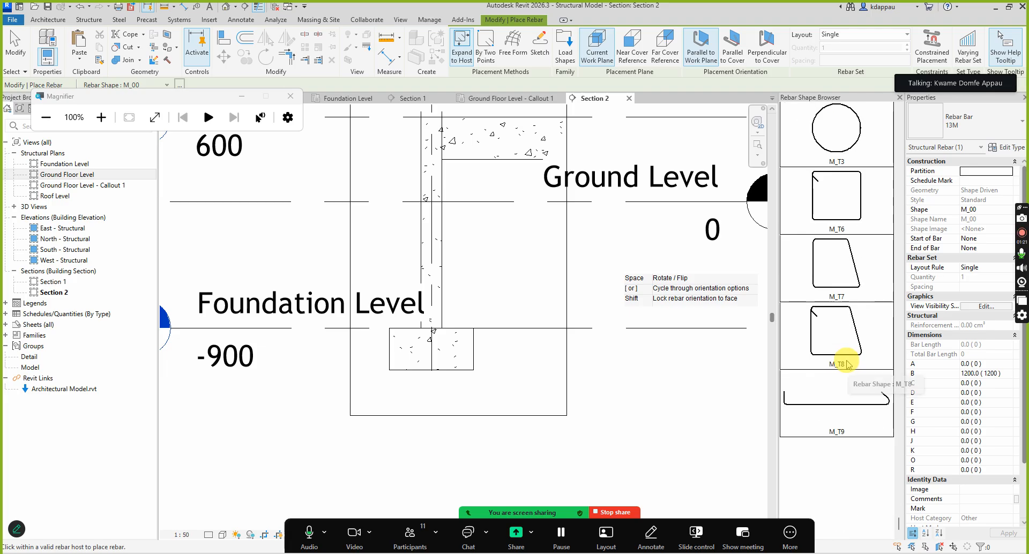
{"action": "scroll", "coordinate": [847, 364], "scroll_direction": "up", "scroll_amount": 5}
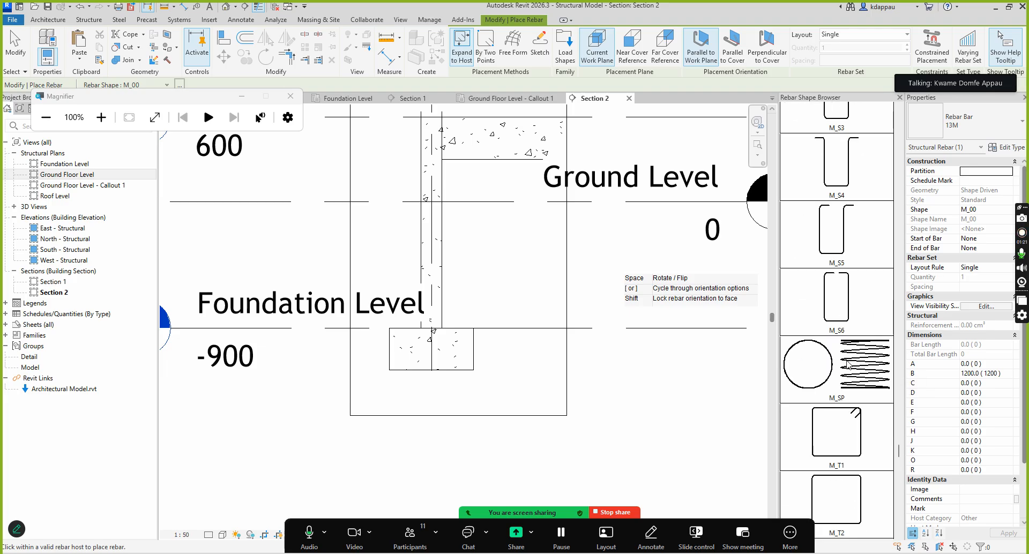
{"action": "scroll", "coordinate": [848, 364], "scroll_direction": "up", "scroll_amount": 6}
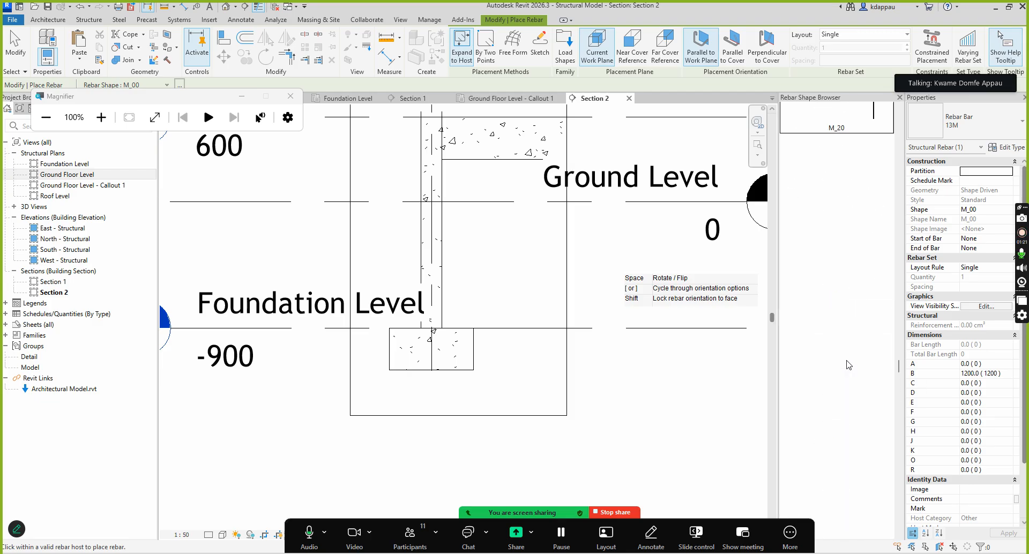
{"action": "scroll", "coordinate": [847, 365], "scroll_direction": "up", "scroll_amount": 6}
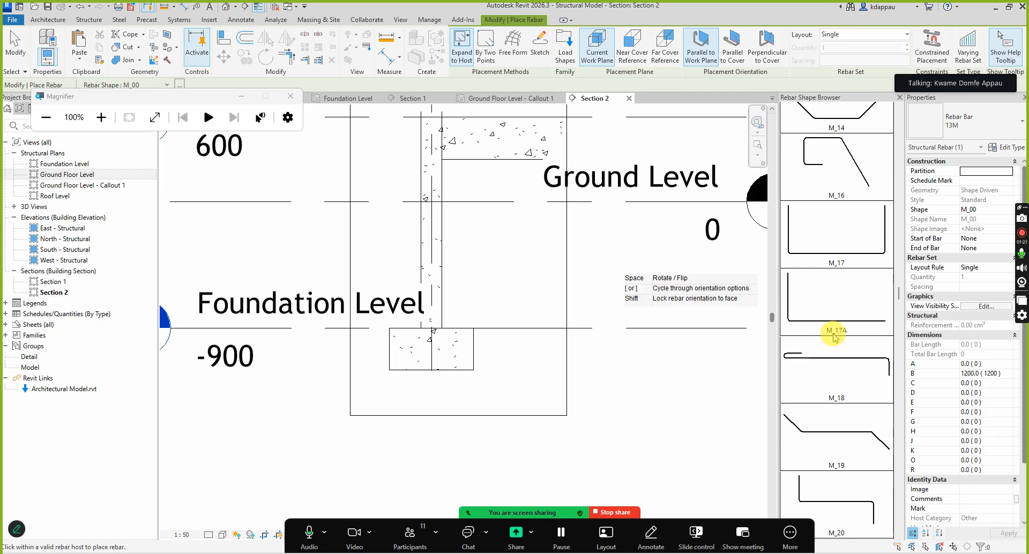
{"action": "left_click", "coordinate": [833, 280]}
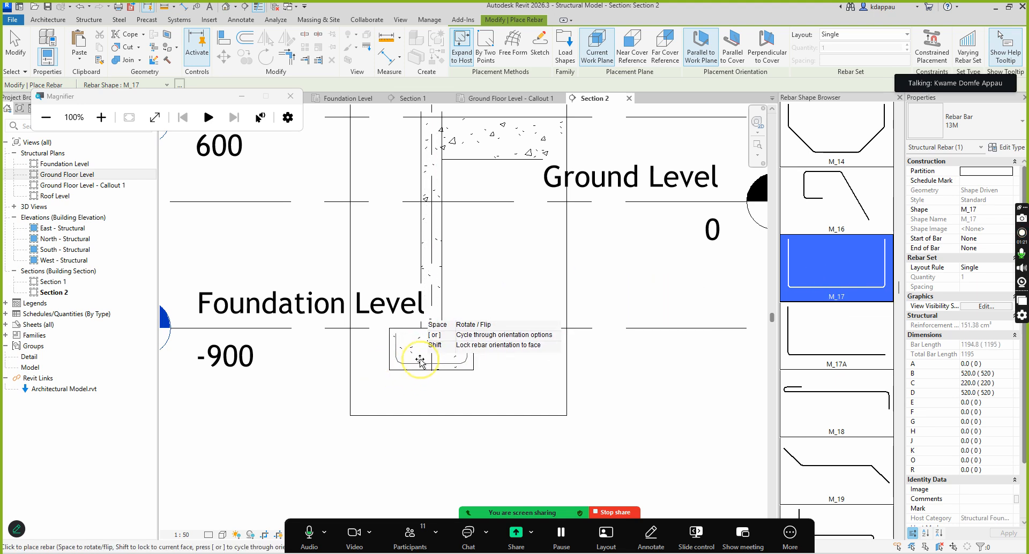
Place a single 13M bar of the chosen shape in the column footing, parallel to the work plane, and select the placed bar
{"action": "scroll", "coordinate": [419, 366], "scroll_direction": "up", "scroll_amount": 3}
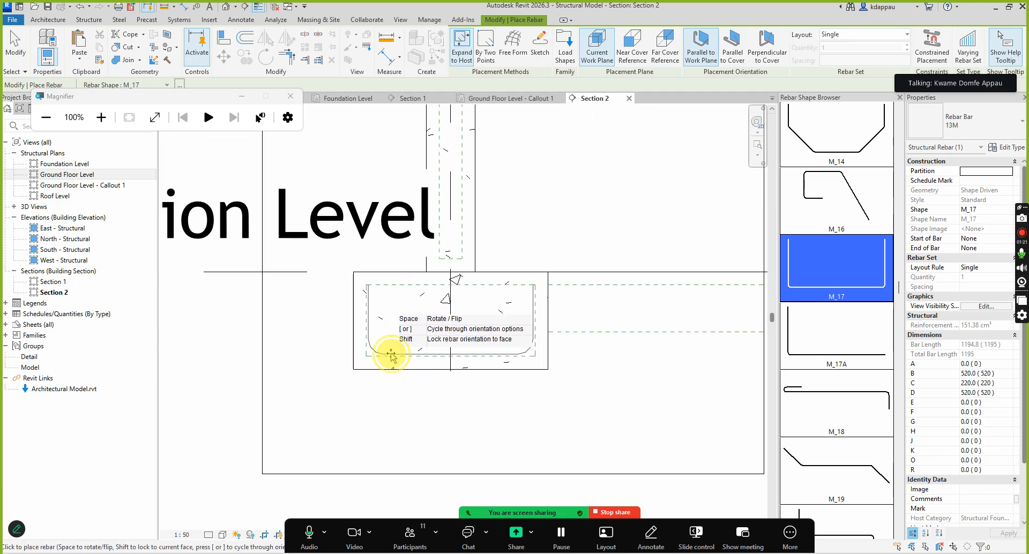
{"action": "left_click", "coordinate": [402, 360]}
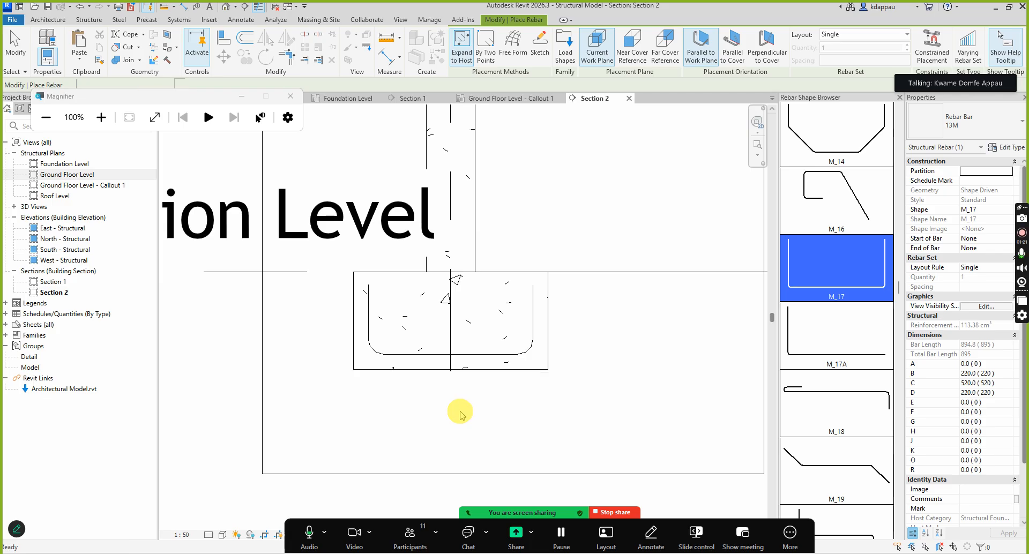
{"action": "key", "text": "Escape"}
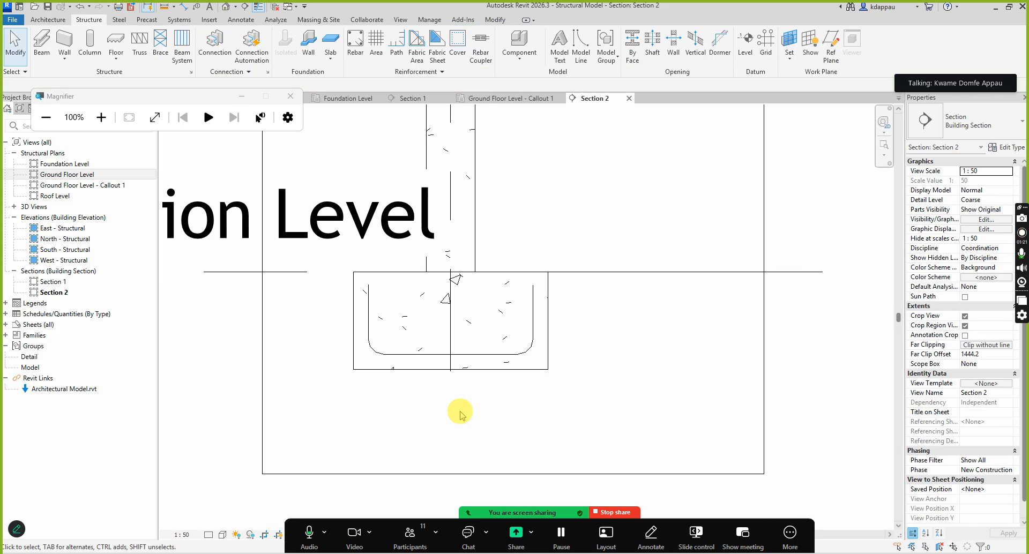
{"action": "left_click", "coordinate": [414, 355]}
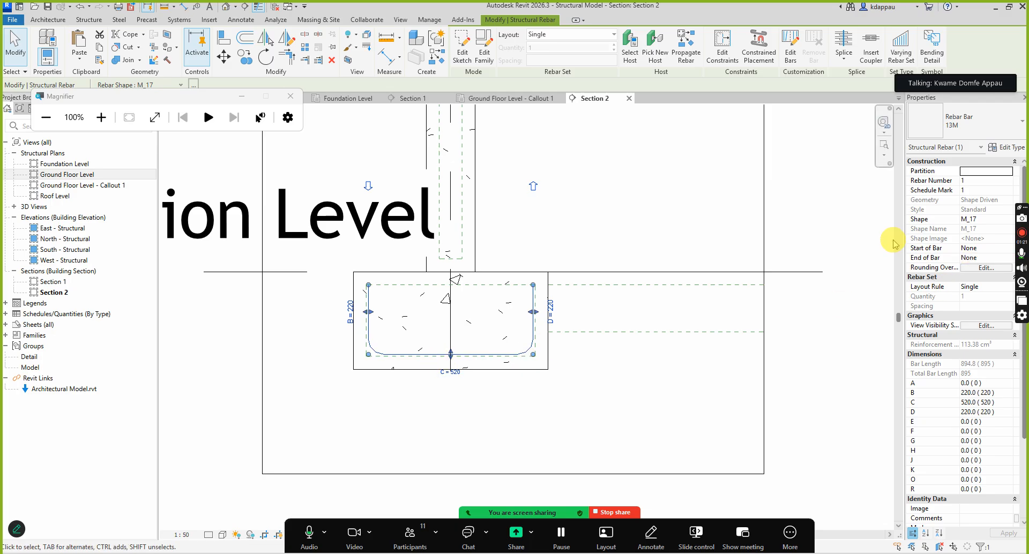
Widen the Properties palette and review the selected bar's rebar number, shape and start and end of bar settings
{"action": "left_click_drag", "start_coordinate": [903, 236], "coordinate": [808, 235]}
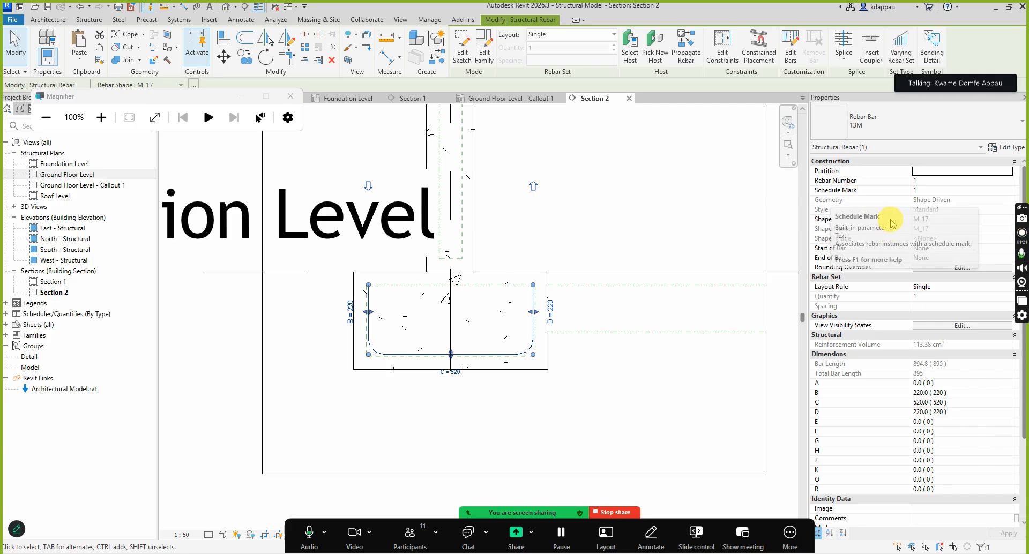
{"action": "left_click", "coordinate": [937, 180]}
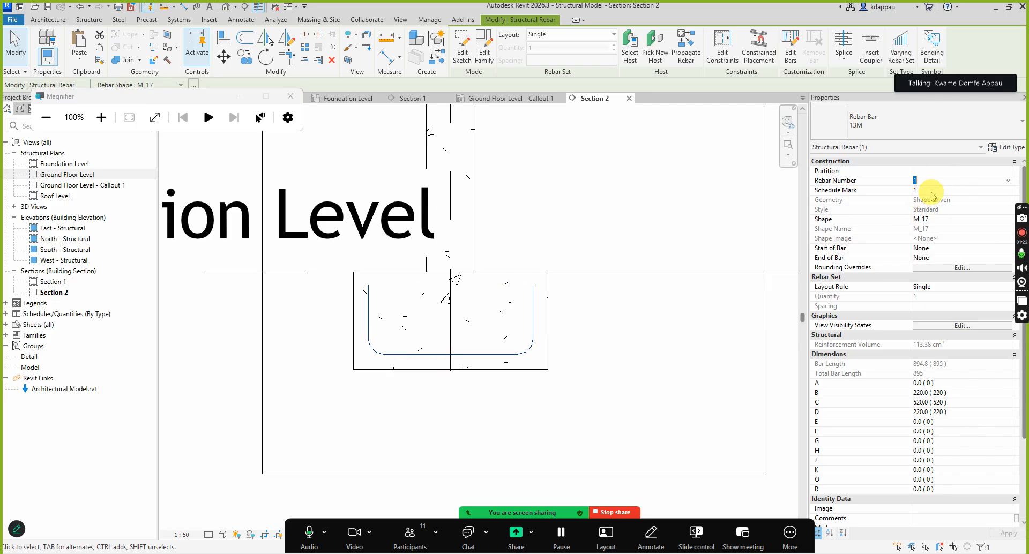
{"action": "left_click", "coordinate": [942, 220]}
{"action": "left_click", "coordinate": [946, 248]}
{"action": "left_click", "coordinate": [1007, 249]}
{"action": "left_click", "coordinate": [1007, 249]}
{"action": "left_click", "coordinate": [938, 258]}
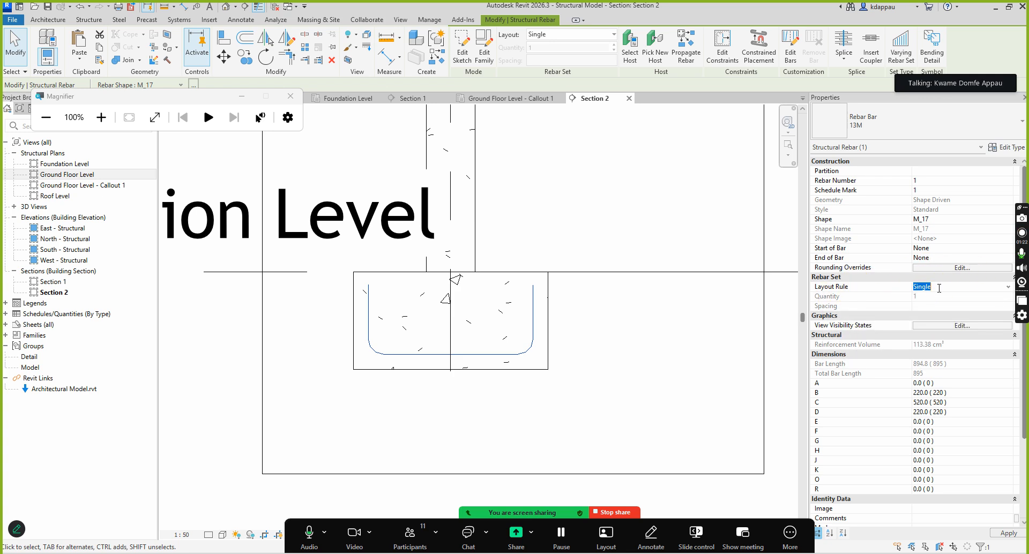
Set the footing bar's layout rule to Number with Spacing, with a spacing of 150 mm and a quantity of 4
{"action": "left_click", "coordinate": [1008, 290]}
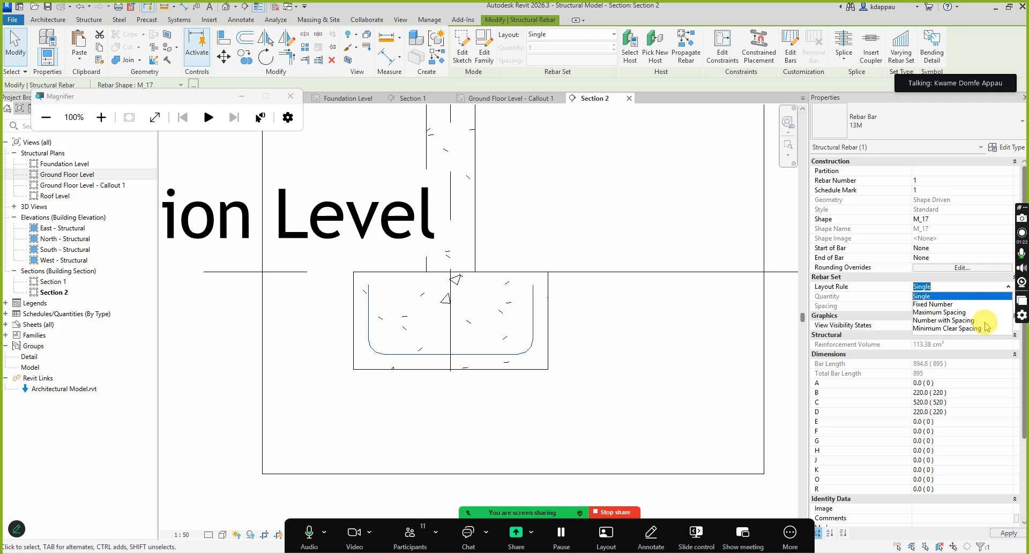
{"action": "left_click", "coordinate": [934, 320]}
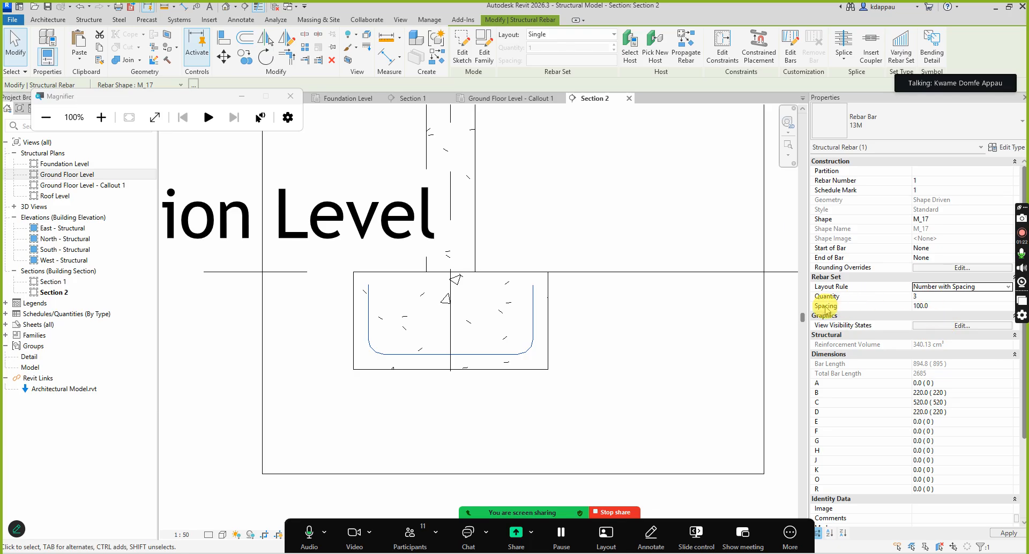
{"action": "left_click", "coordinate": [941, 310]}
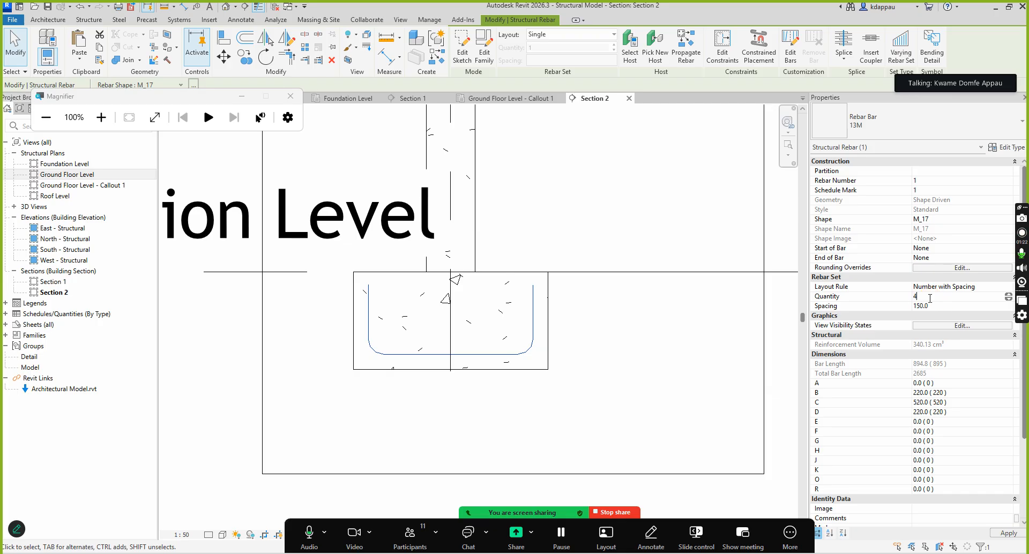
{"action": "left_click", "coordinate": [424, 406]}
{"action": "scroll", "coordinate": [412, 383], "scroll_direction": "down", "scroll_amount": 2}
{"action": "scroll", "coordinate": [413, 381], "scroll_direction": "up", "scroll_amount": 1}
{"action": "scroll", "coordinate": [410, 381], "scroll_direction": "down", "scroll_amount": 2}
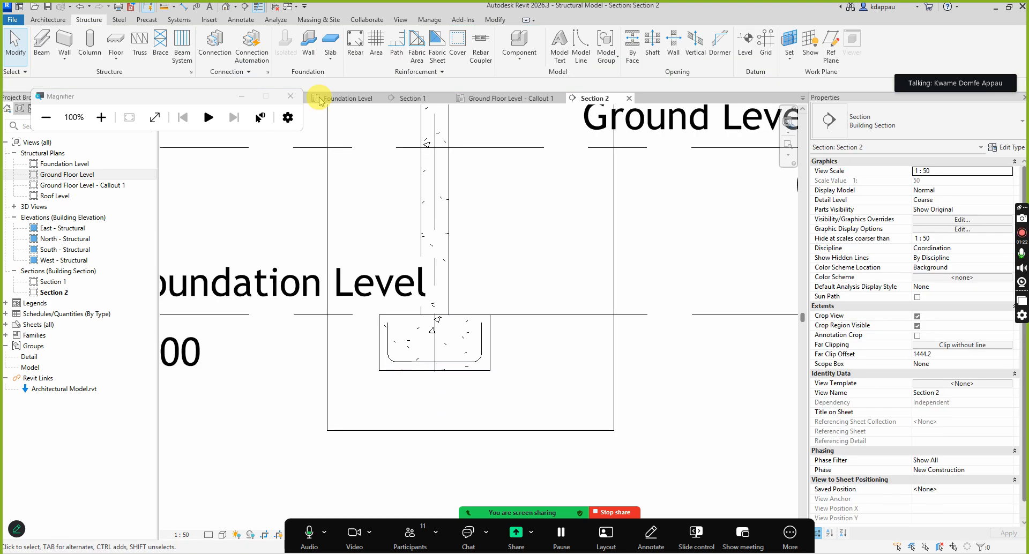
Tag the U-shaped rebar in the column footing by category, with a leader line running down to the tag beneath the footing
{"action": "left_click", "coordinate": [241, 19]}
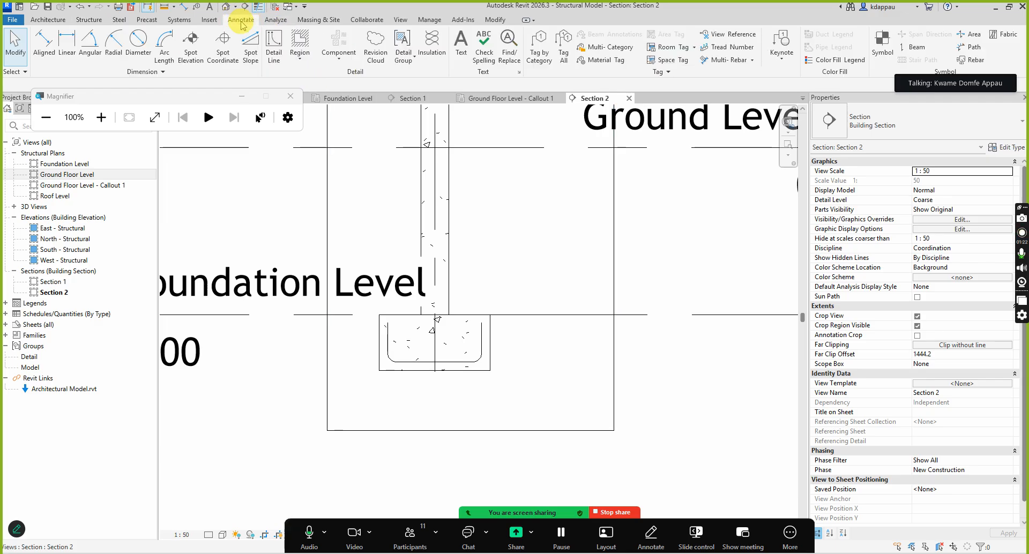
{"action": "left_click", "coordinate": [446, 376]}
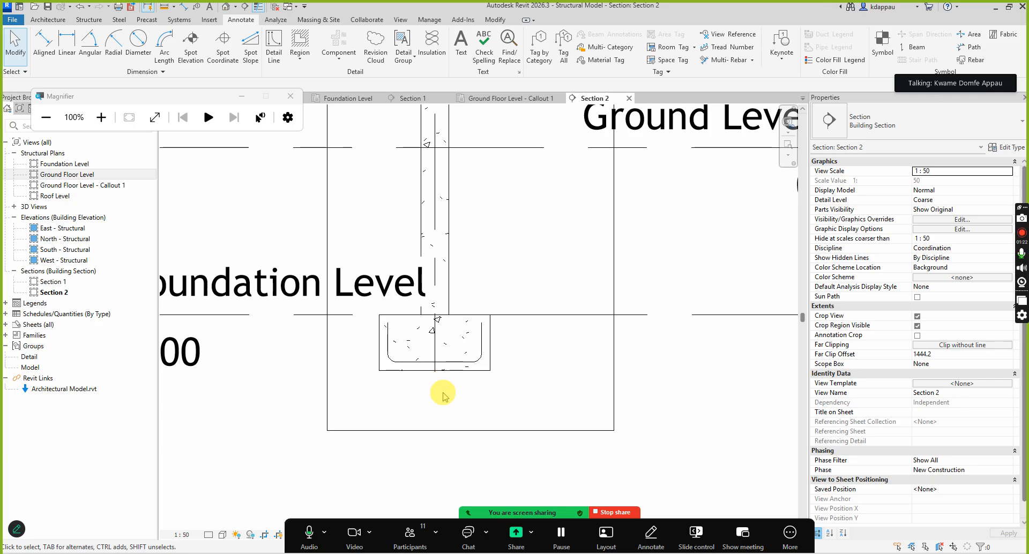
{"action": "scroll", "coordinate": [345, 317], "scroll_direction": "up", "scroll_amount": 2}
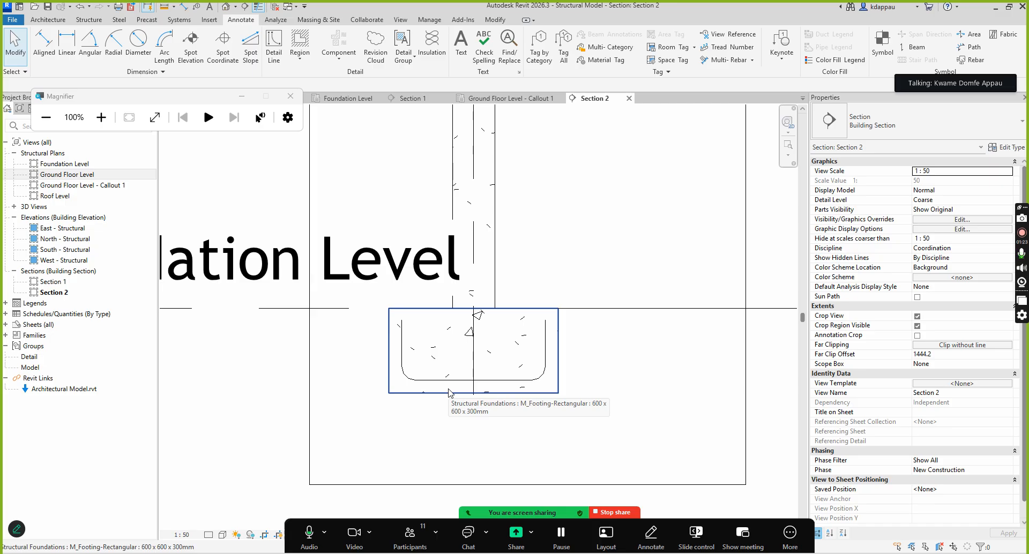
{"action": "scroll", "coordinate": [449, 393], "scroll_direction": "down", "scroll_amount": 2}
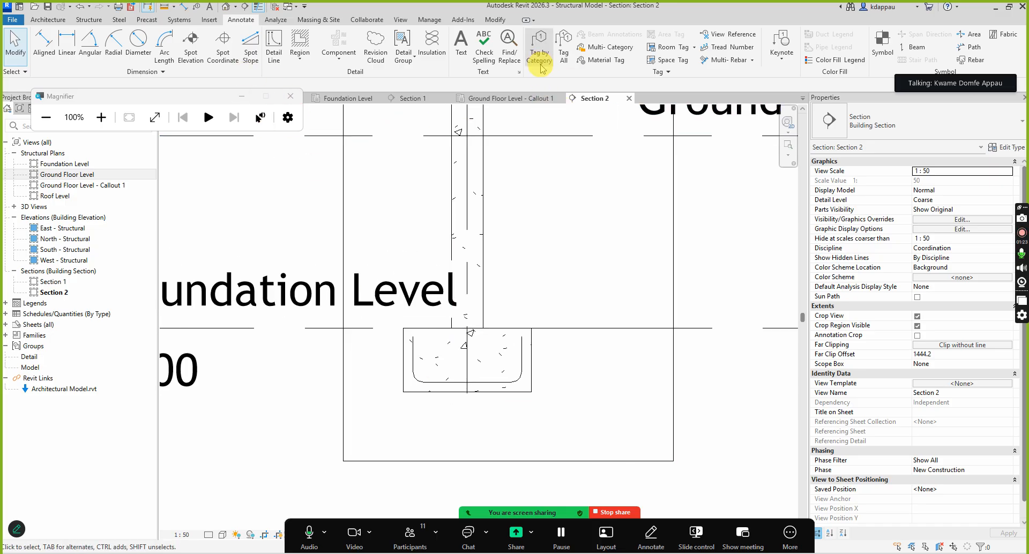
{"action": "left_click", "coordinate": [538, 47]}
{"action": "left_click", "coordinate": [471, 351]}
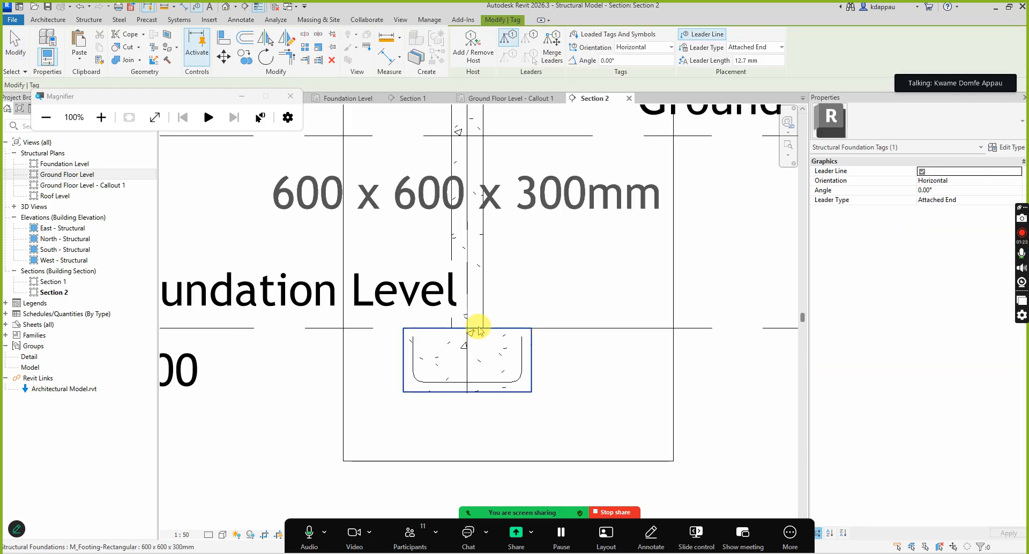
{"action": "scroll", "coordinate": [477, 325], "scroll_direction": "down", "scroll_amount": 3}
{"action": "scroll", "coordinate": [485, 329], "scroll_direction": "up", "scroll_amount": 4}
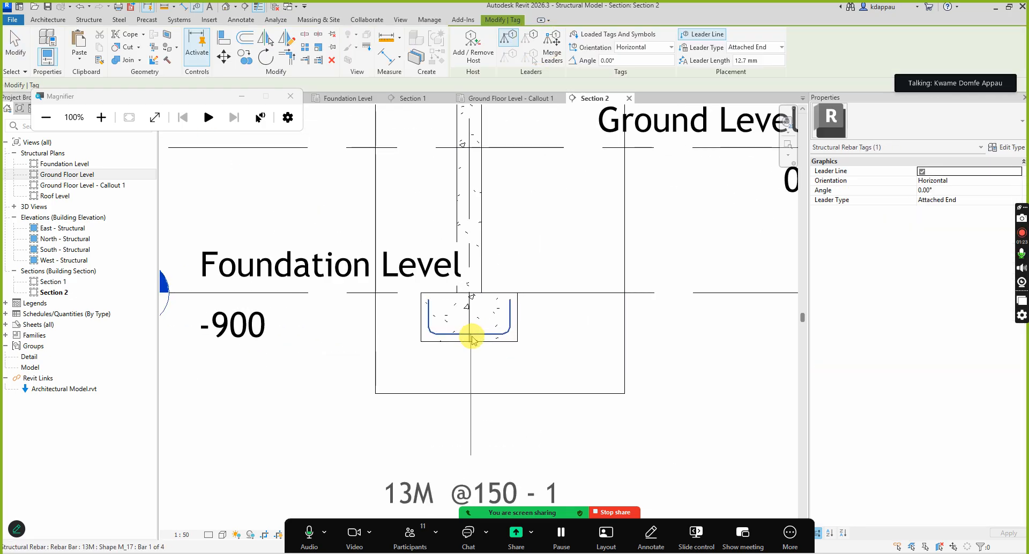
{"action": "scroll", "coordinate": [471, 338], "scroll_direction": "down", "scroll_amount": 2}
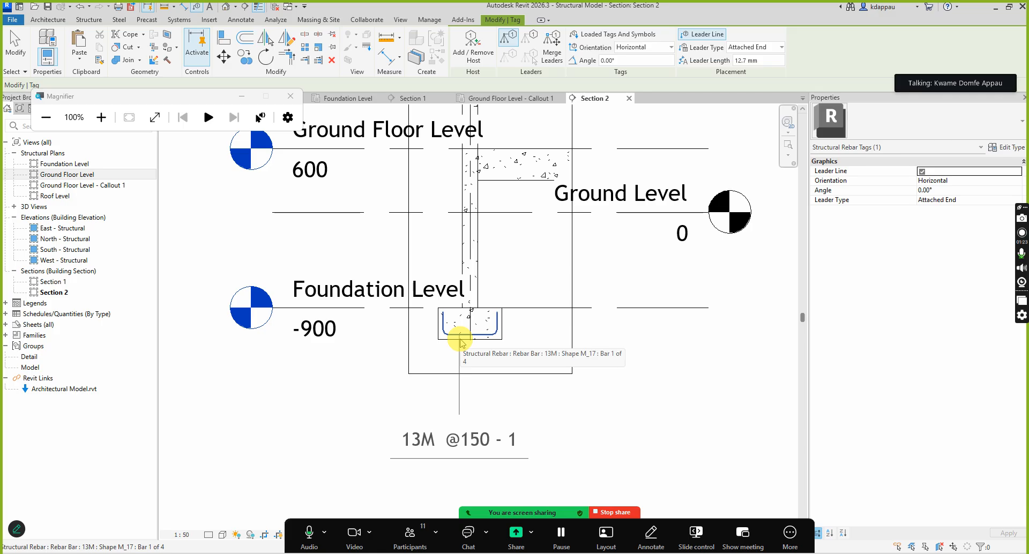
{"action": "left_click", "coordinate": [461, 343]}
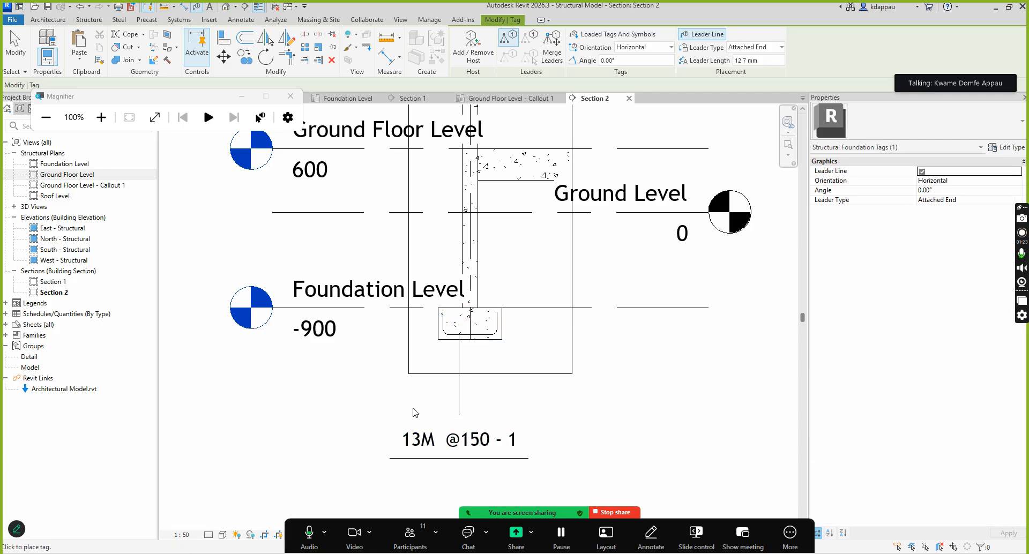
{"action": "key", "text": "Escape"}
Inspect the parameter values behind the rebar tag below the footing and close them unchanged
{"action": "scroll", "coordinate": [452, 444], "scroll_direction": "up", "scroll_amount": 2}
{"action": "left_click", "coordinate": [460, 465]}
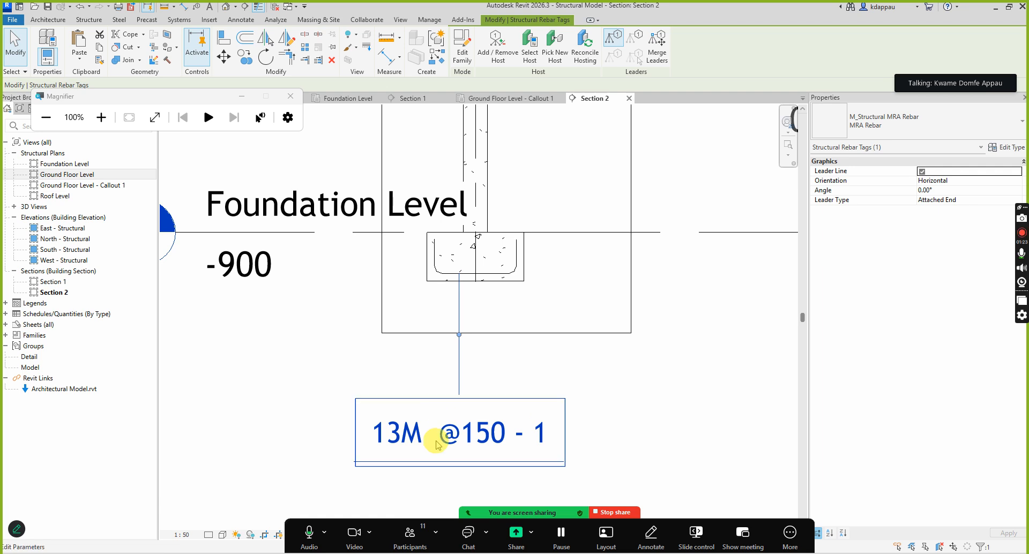
{"action": "left_click", "coordinate": [393, 443]}
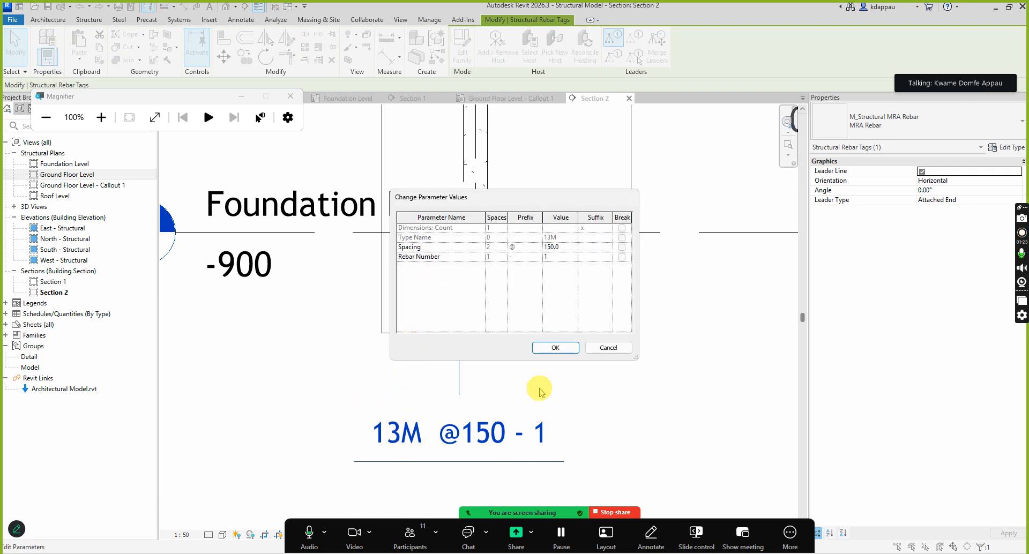
{"action": "left_click", "coordinate": [557, 349]}
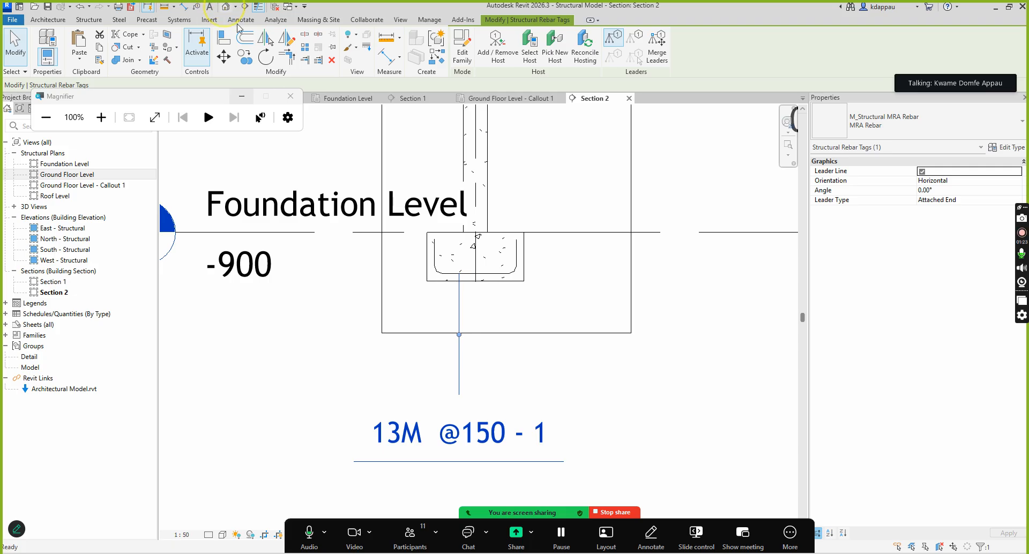
Open the 3D view and turn it to the corner column footing to examine the rebar set inside it
{"action": "scroll", "coordinate": [416, 412], "scroll_direction": "up", "scroll_amount": 5}
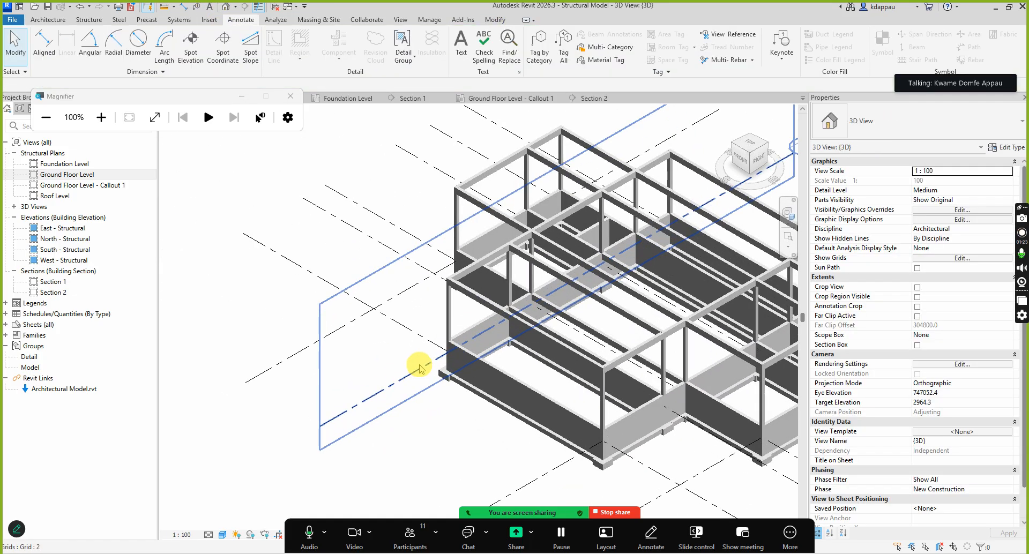
{"action": "scroll", "coordinate": [420, 369], "scroll_direction": "down", "scroll_amount": 5}
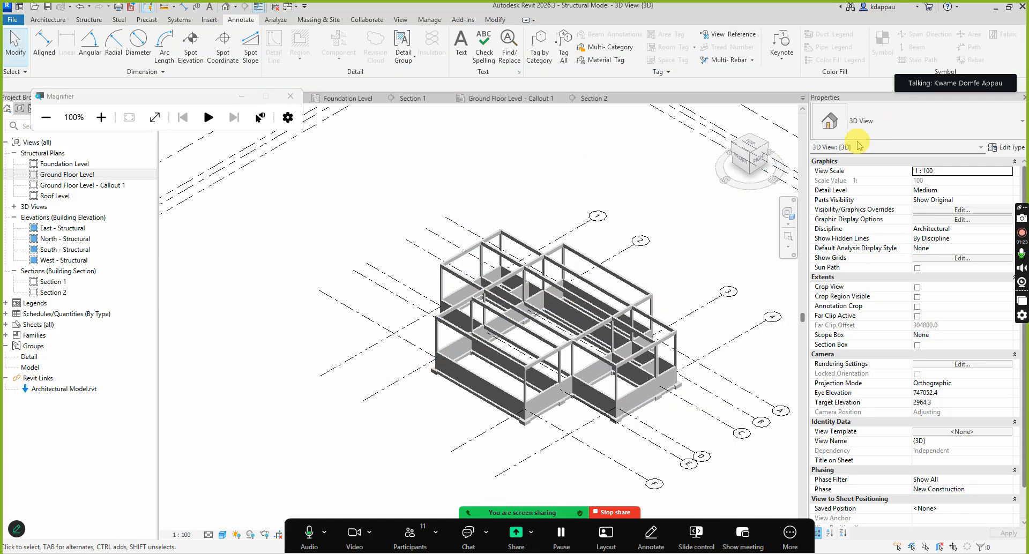
{"action": "left_click", "coordinate": [749, 137]}
{"action": "scroll", "coordinate": [514, 368], "scroll_direction": "up", "scroll_amount": 10}
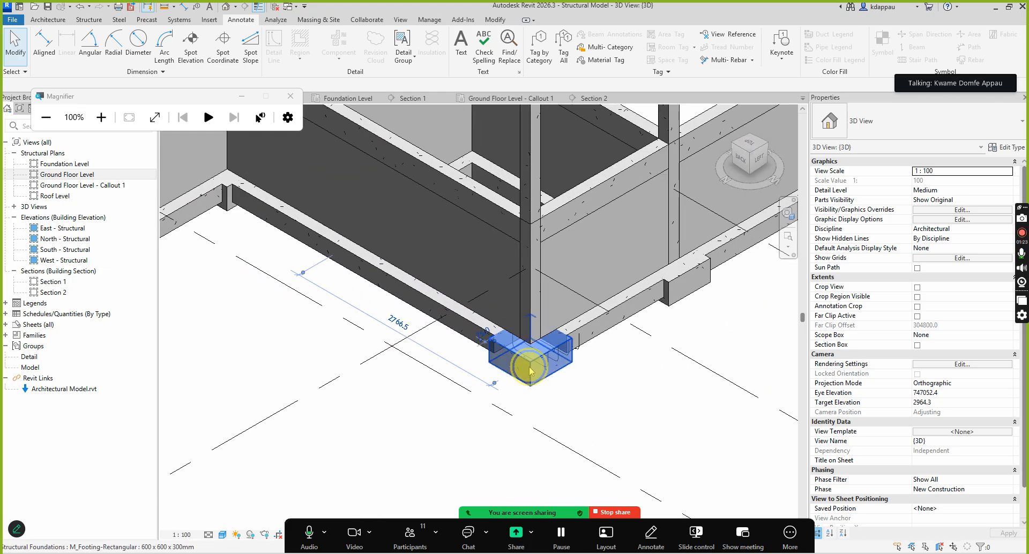
{"action": "left_click", "coordinate": [537, 366]}
{"action": "scroll", "coordinate": [537, 372], "scroll_direction": "up", "scroll_amount": 5}
{"action": "scroll", "coordinate": [519, 385], "scroll_direction": "down", "scroll_amount": 5}
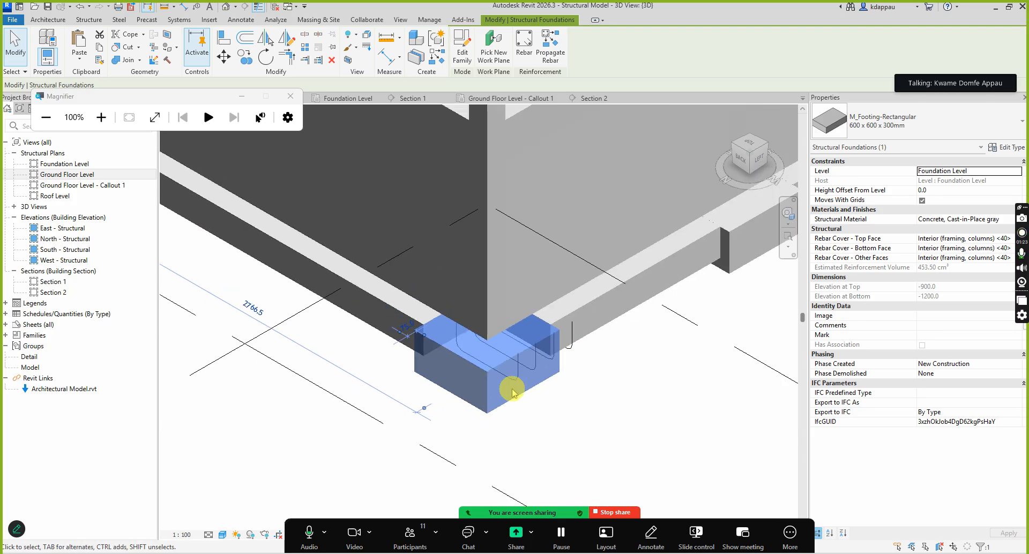
{"action": "key", "text": "Escape"}
{"action": "scroll", "coordinate": [588, 356], "scroll_direction": "up", "scroll_amount": 5}
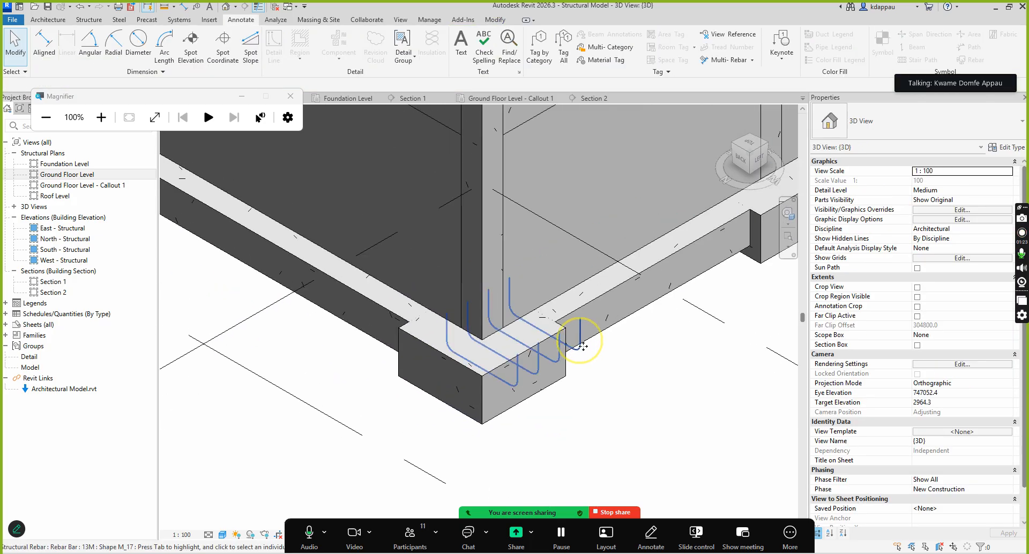
Review the footing rebar set's view visibility states and check how the bars show in the 3D view
{"action": "left_click", "coordinate": [583, 346]}
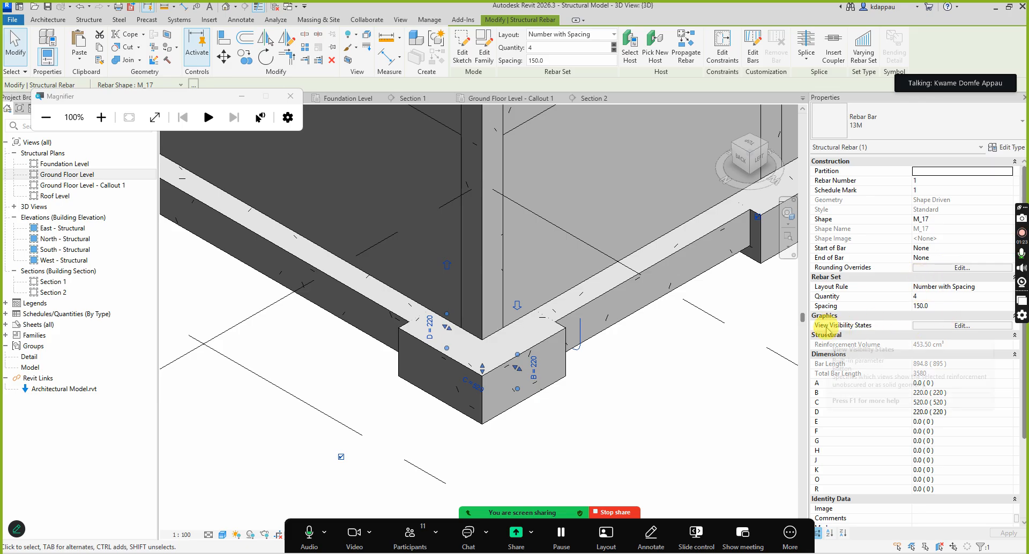
{"action": "left_click", "coordinate": [961, 326]}
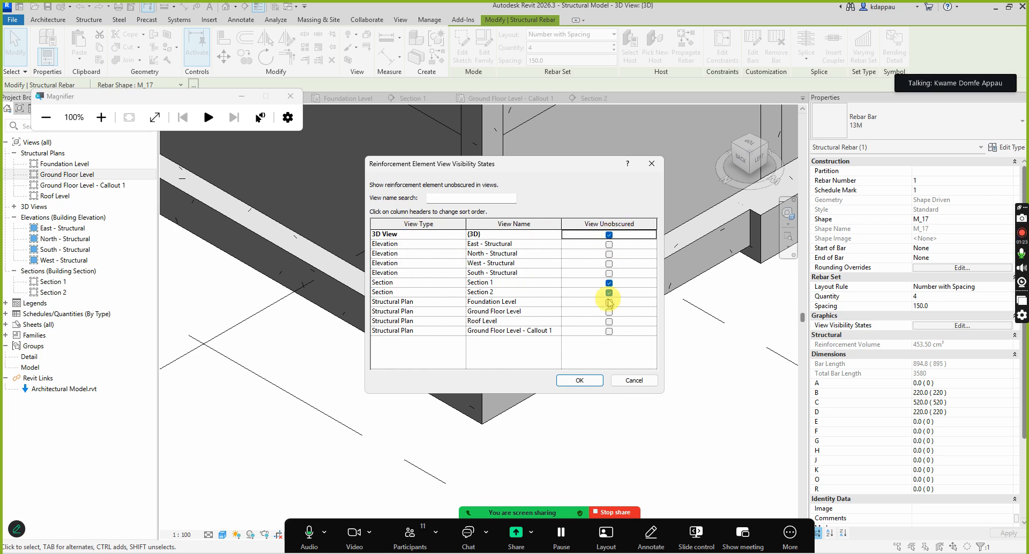
{"action": "left_click", "coordinate": [579, 381]}
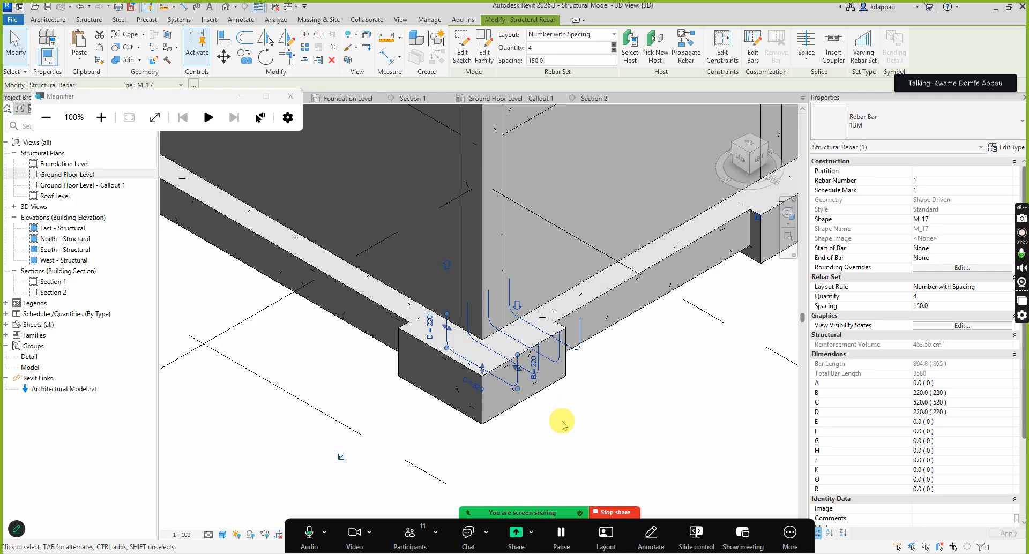
{"action": "key", "text": "Escape"}
{"action": "scroll", "coordinate": [533, 361], "scroll_direction": "up", "scroll_amount": 3}
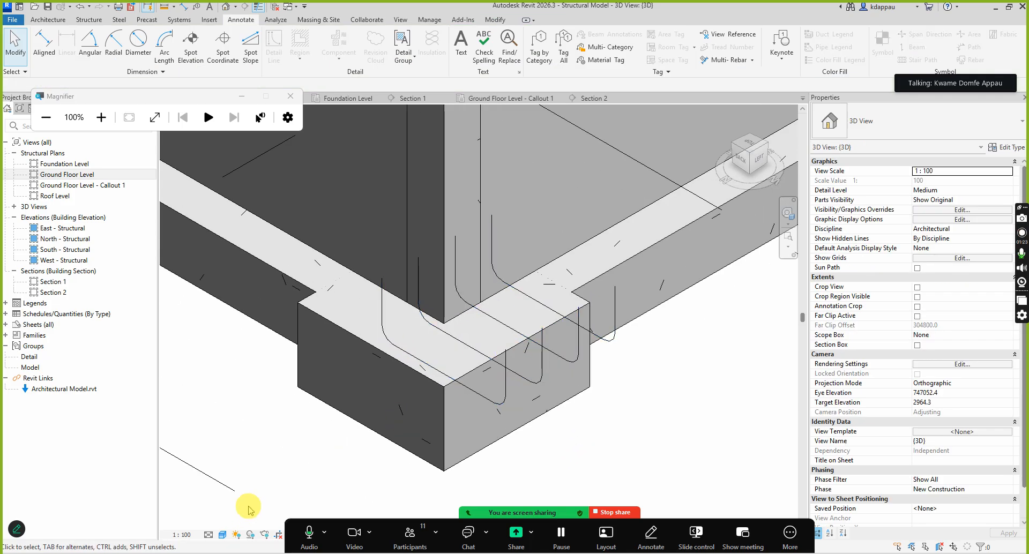
{"action": "left_click", "coordinate": [542, 371]}
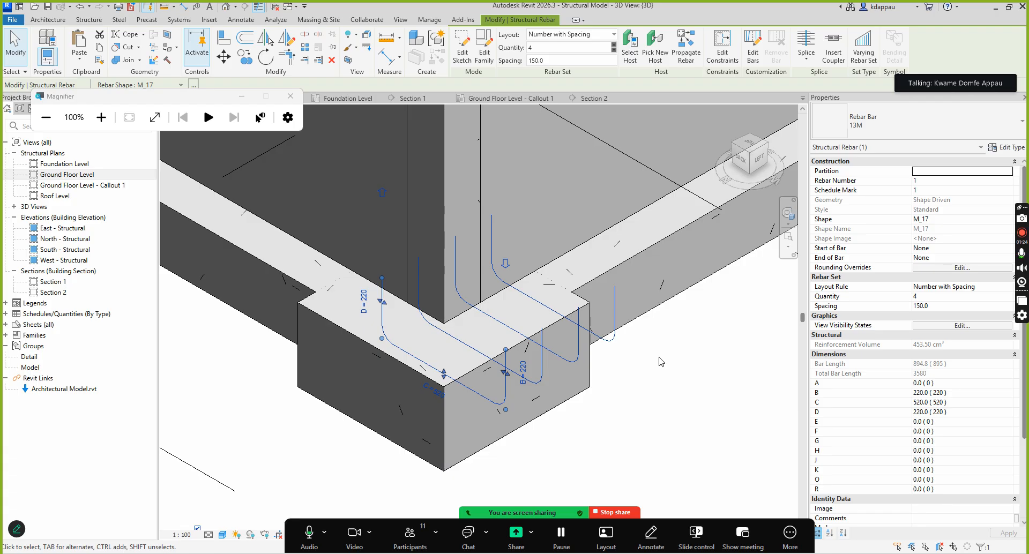
{"action": "left_click", "coordinate": [598, 427]}
{"action": "scroll", "coordinate": [529, 357], "scroll_direction": "down", "scroll_amount": 5}
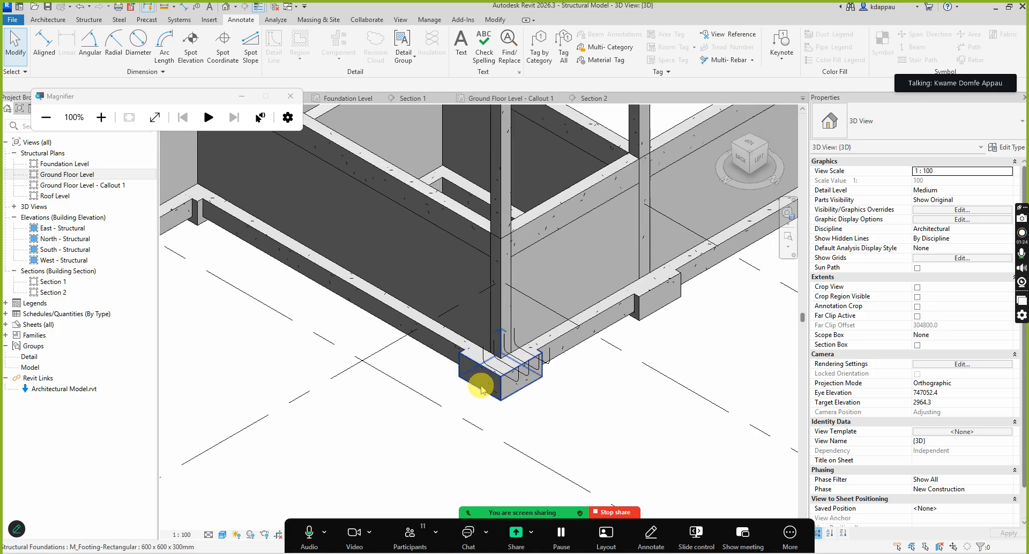
Examine the roof beams in the 3D view and inspect the properties of one 150 x 300 mm girder
{"action": "scroll", "coordinate": [464, 396], "scroll_direction": "down", "scroll_amount": 3}
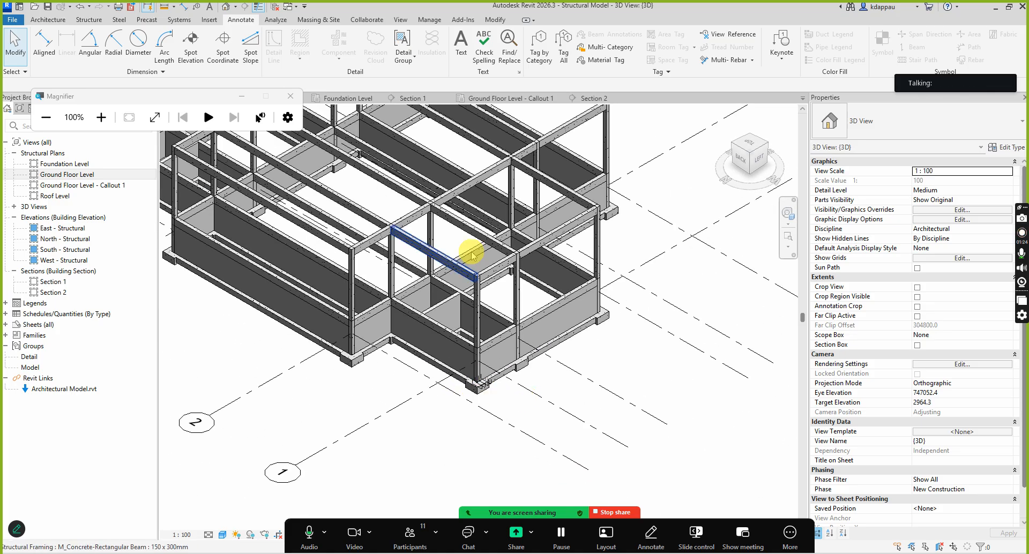
{"action": "scroll", "coordinate": [597, 356], "scroll_direction": "up", "scroll_amount": 6}
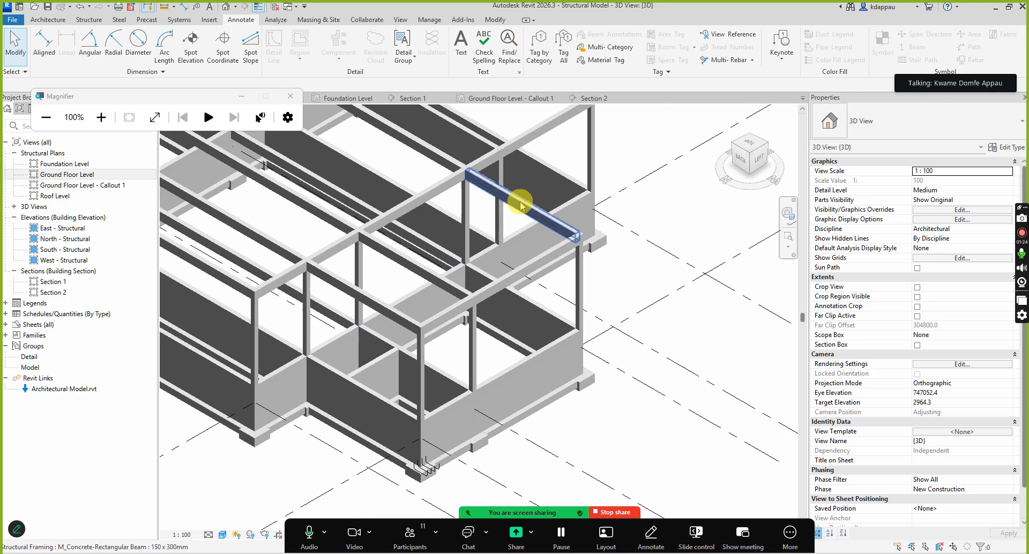
{"action": "scroll", "coordinate": [520, 203], "scroll_direction": "up", "scroll_amount": 5}
{"action": "left_click", "coordinate": [484, 316]}
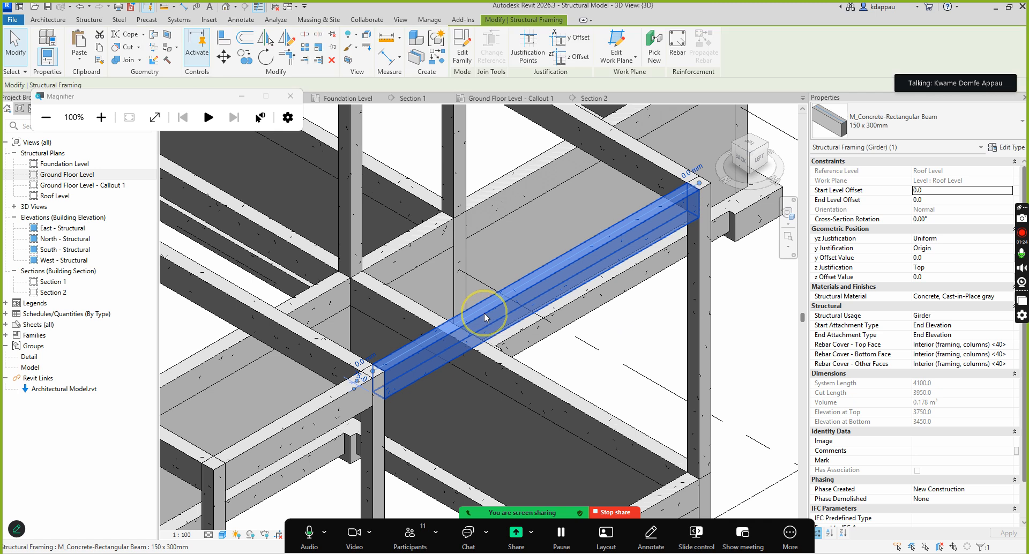
{"action": "scroll", "coordinate": [450, 326], "scroll_direction": "down", "scroll_amount": 2}
{"action": "left_click", "coordinate": [704, 330]}
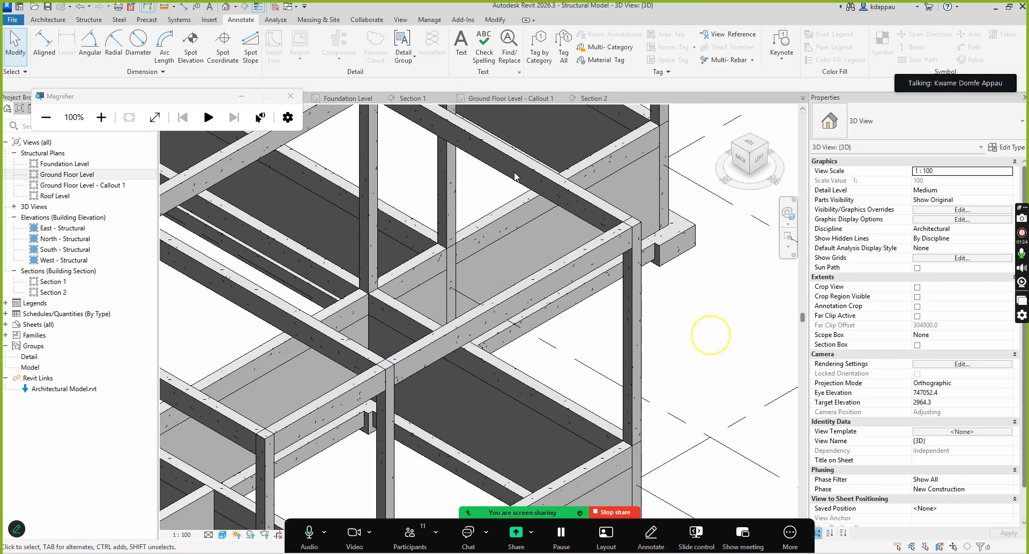
{"action": "left_click", "coordinate": [83, 21]}
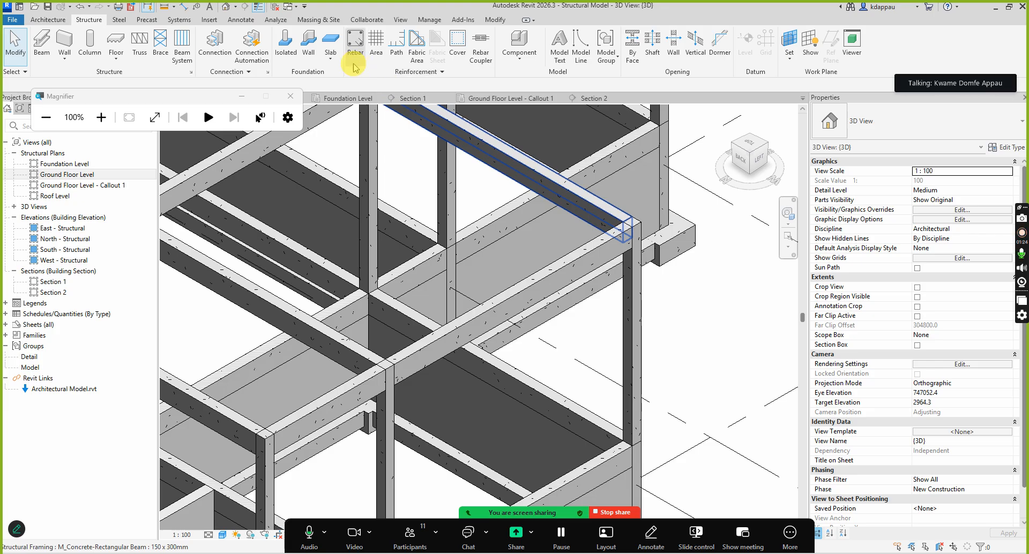
{"action": "left_click", "coordinate": [353, 43]}
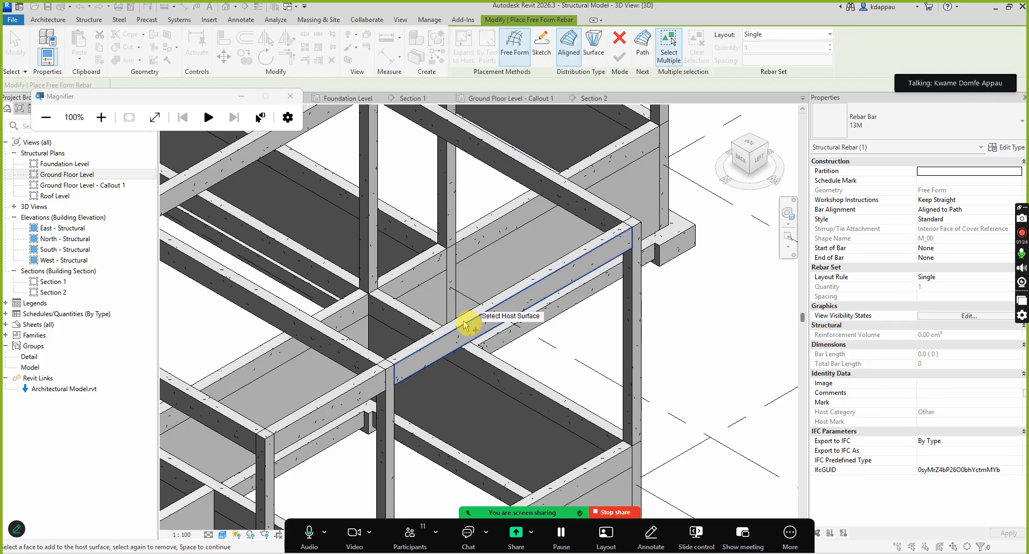
{"action": "scroll", "coordinate": [464, 322], "scroll_direction": "up", "scroll_amount": 2}
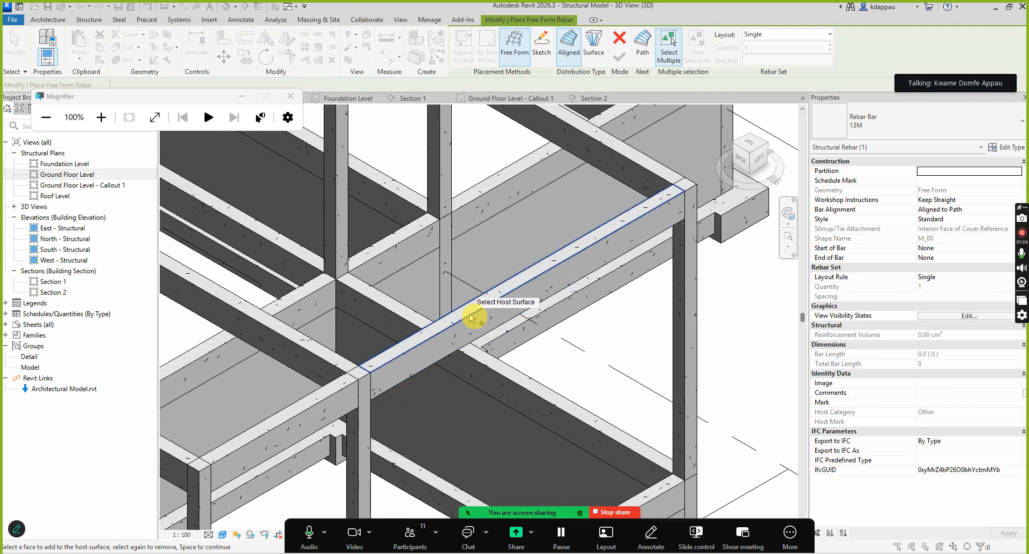
{"action": "left_click", "coordinate": [456, 323]}
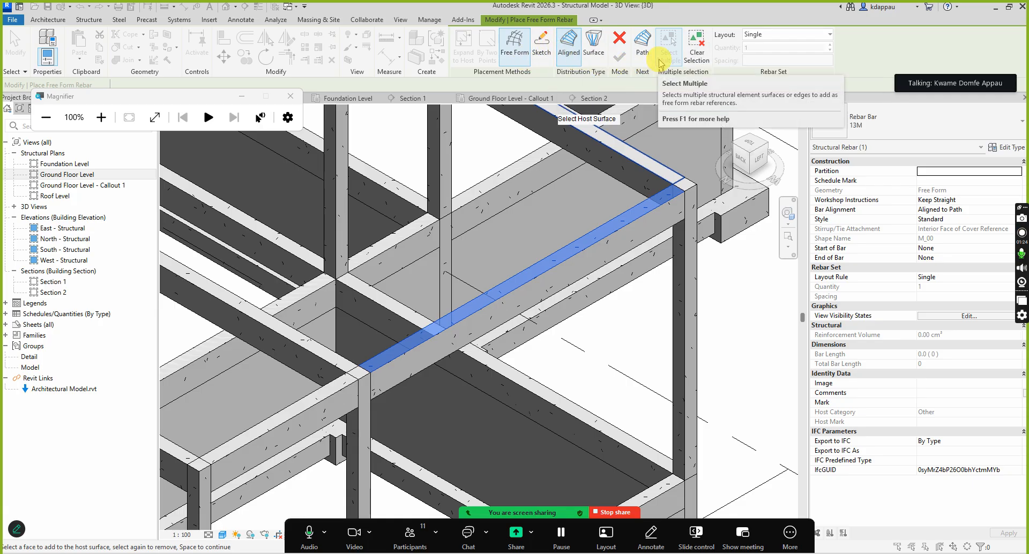
{"action": "key", "text": "Escape"}
{"action": "key", "text": "Escape"}
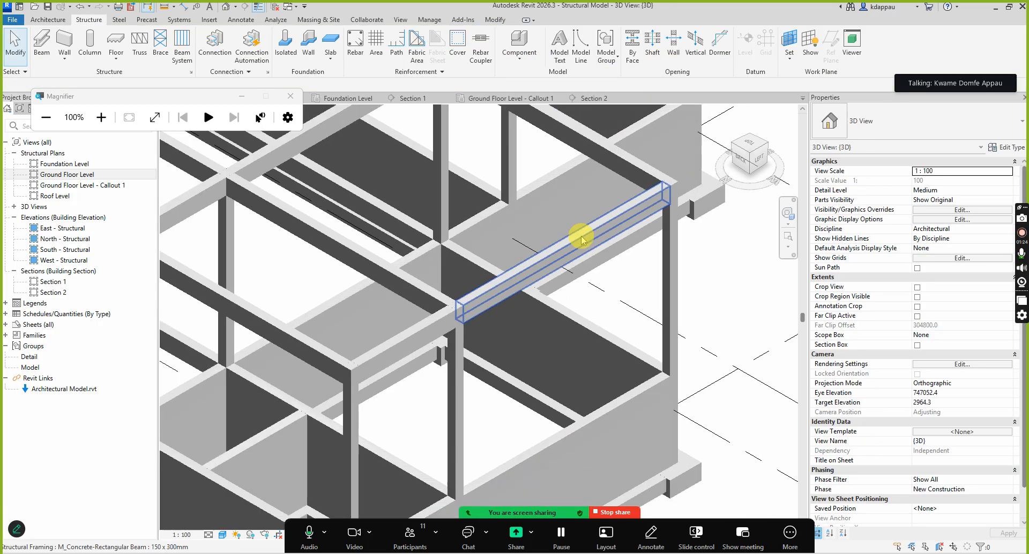
Examine the whole structural frame in 3D, up close and in full, then from the corner between its left and front sides
{"action": "scroll", "coordinate": [582, 239], "scroll_direction": "down", "scroll_amount": 2}
{"action": "scroll", "coordinate": [579, 244], "scroll_direction": "up", "scroll_amount": 4}
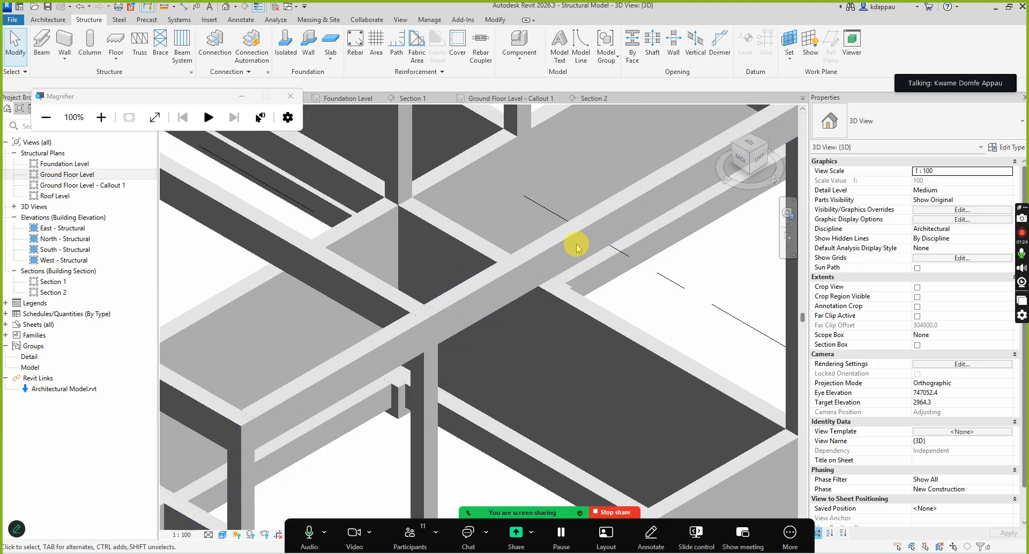
{"action": "scroll", "coordinate": [524, 269], "scroll_direction": "down", "scroll_amount": 5}
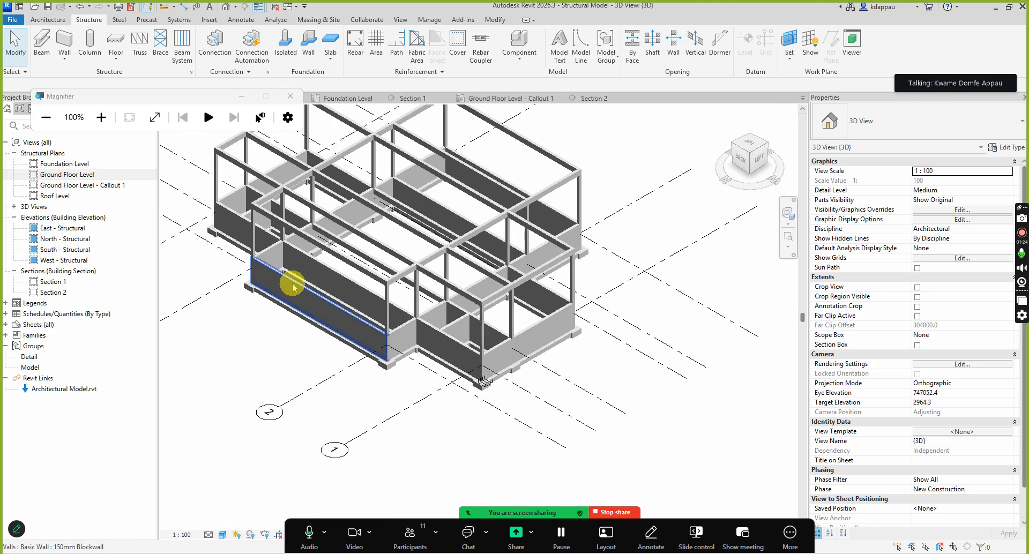
{"action": "scroll", "coordinate": [292, 287], "scroll_direction": "up", "scroll_amount": 4}
{"action": "scroll", "coordinate": [536, 381], "scroll_direction": "down", "scroll_amount": 4}
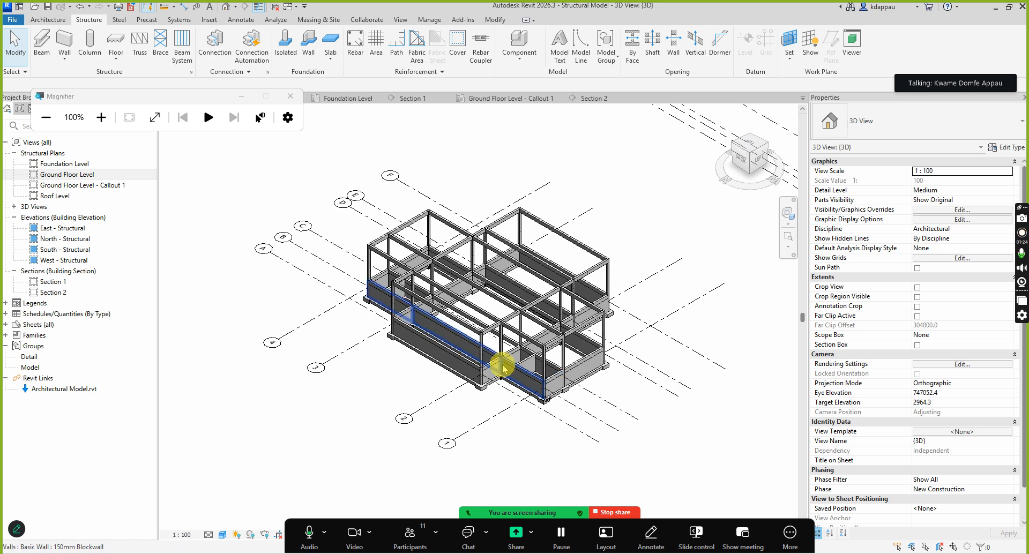
{"action": "scroll", "coordinate": [508, 386], "scroll_direction": "up", "scroll_amount": 1}
{"action": "scroll", "coordinate": [509, 386], "scroll_direction": "up", "scroll_amount": 4}
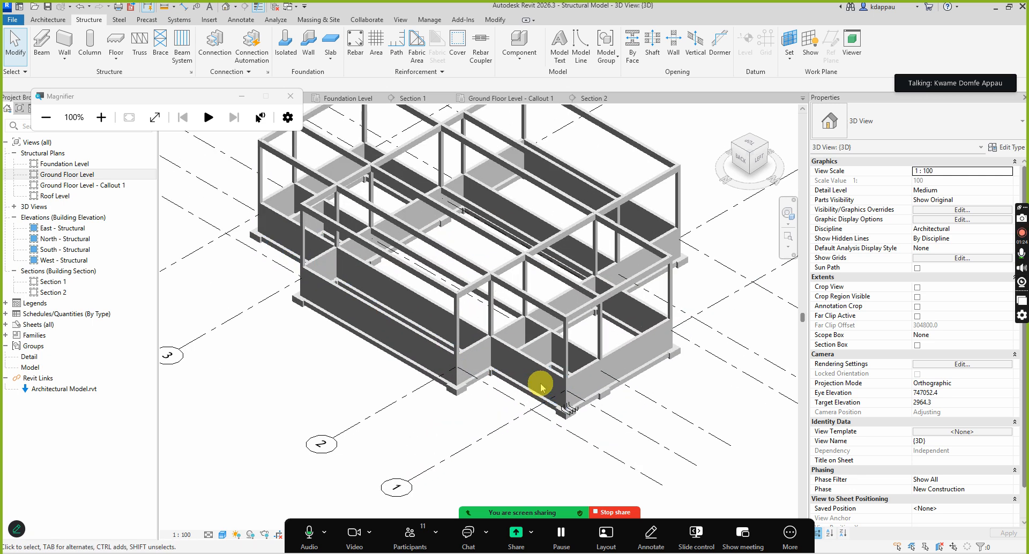
{"action": "scroll", "coordinate": [369, 381], "scroll_direction": "down", "scroll_amount": 4}
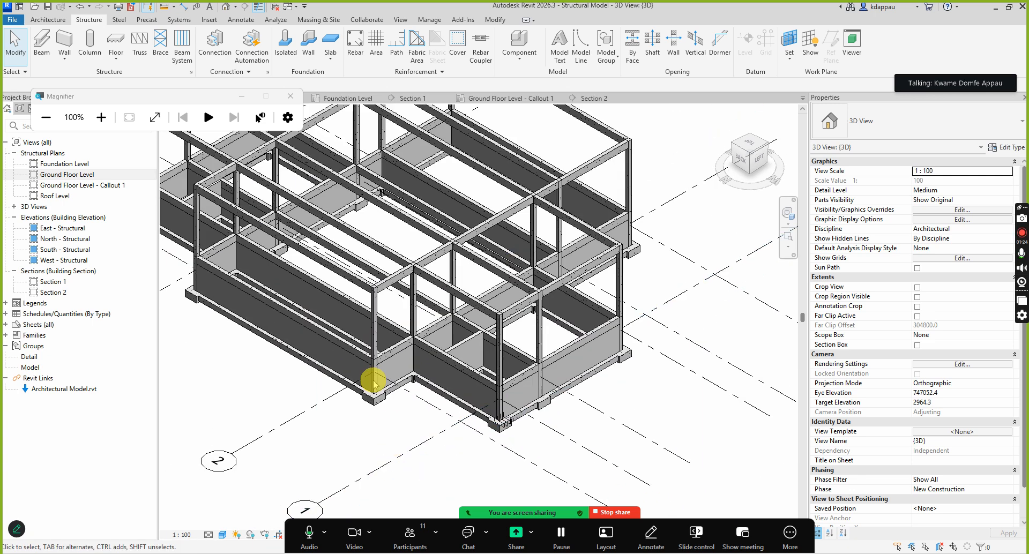
{"action": "scroll", "coordinate": [577, 317], "scroll_direction": "up", "scroll_amount": 1}
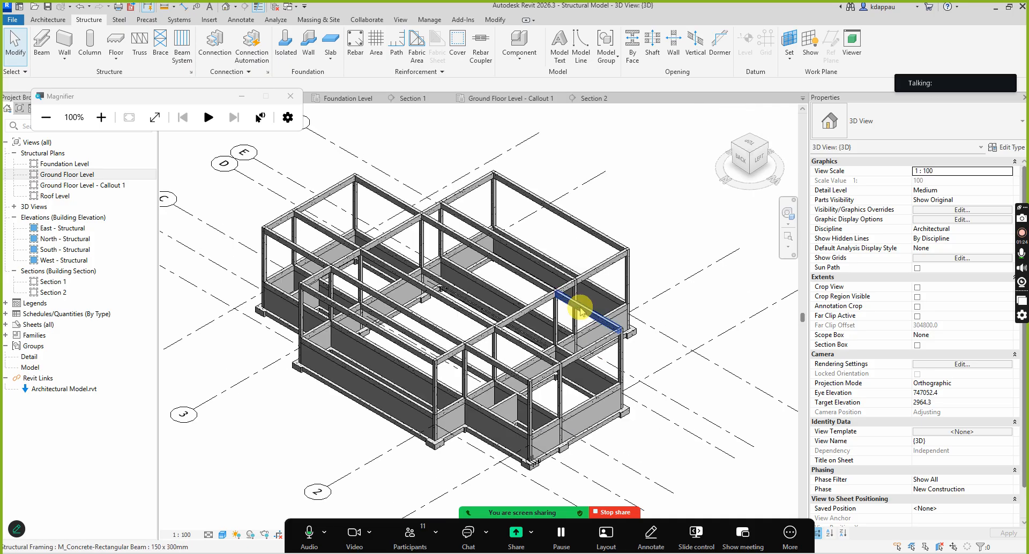
{"action": "left_click", "coordinate": [768, 145]}
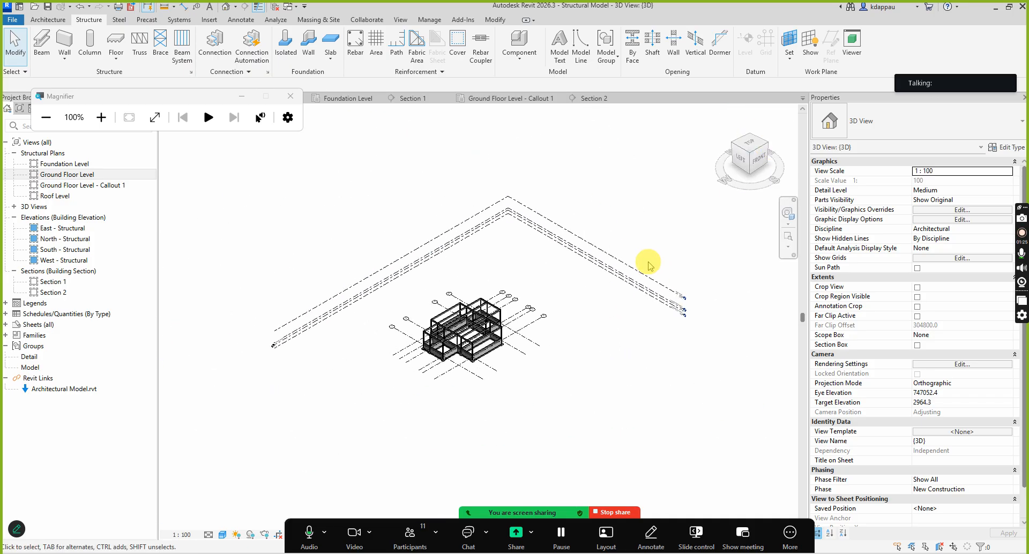
{"action": "scroll", "coordinate": [418, 353], "scroll_direction": "up", "scroll_amount": 4}
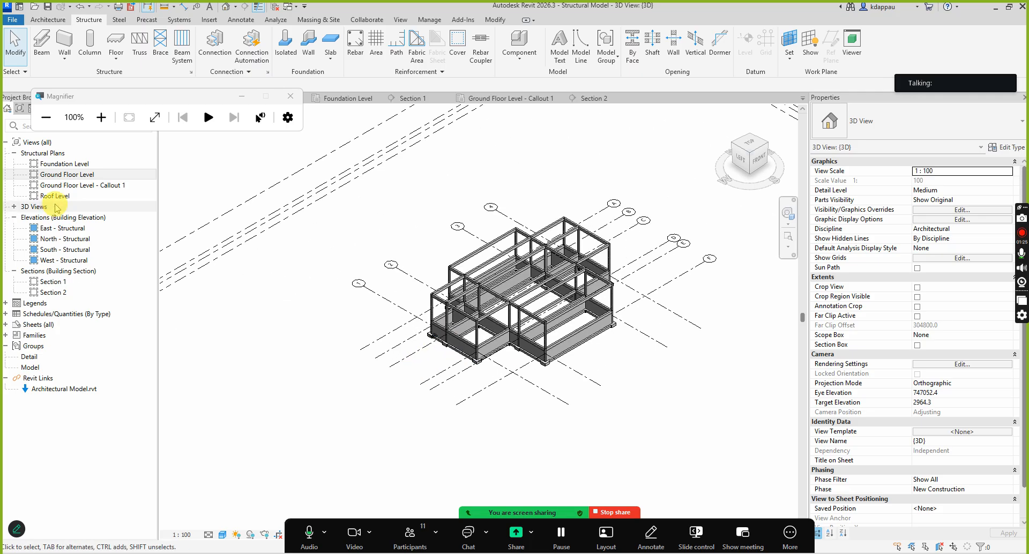
In the Ground Floor Level plan, draw a building section similar to Section 1 vertically through the building between grids 2 and 3
{"action": "double_click", "coordinate": [64, 175]}
{"action": "scroll", "coordinate": [459, 308], "scroll_direction": "down", "scroll_amount": 3}
{"action": "scroll", "coordinate": [488, 319], "scroll_direction": "up", "scroll_amount": 2}
{"action": "left_click", "coordinate": [470, 296]}
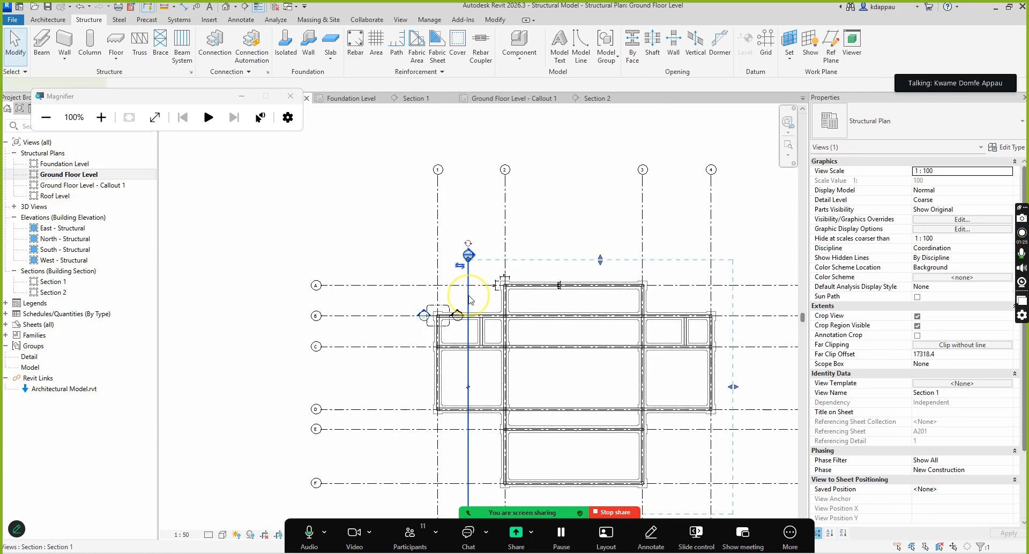
{"action": "right_click", "coordinate": [471, 299]}
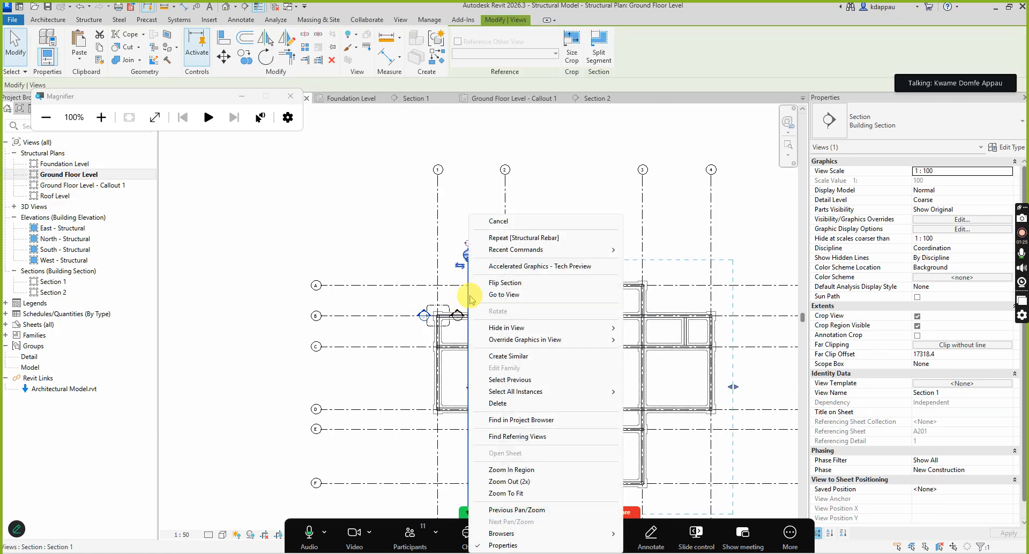
{"action": "left_click", "coordinate": [512, 356]}
{"action": "scroll", "coordinate": [495, 320], "scroll_direction": "down", "scroll_amount": 3}
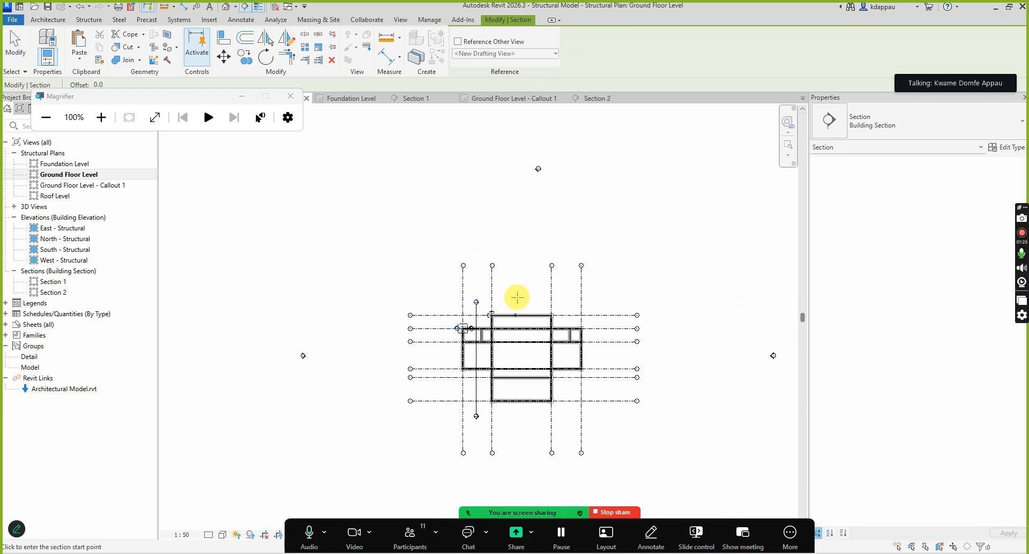
{"action": "left_click", "coordinate": [518, 303]}
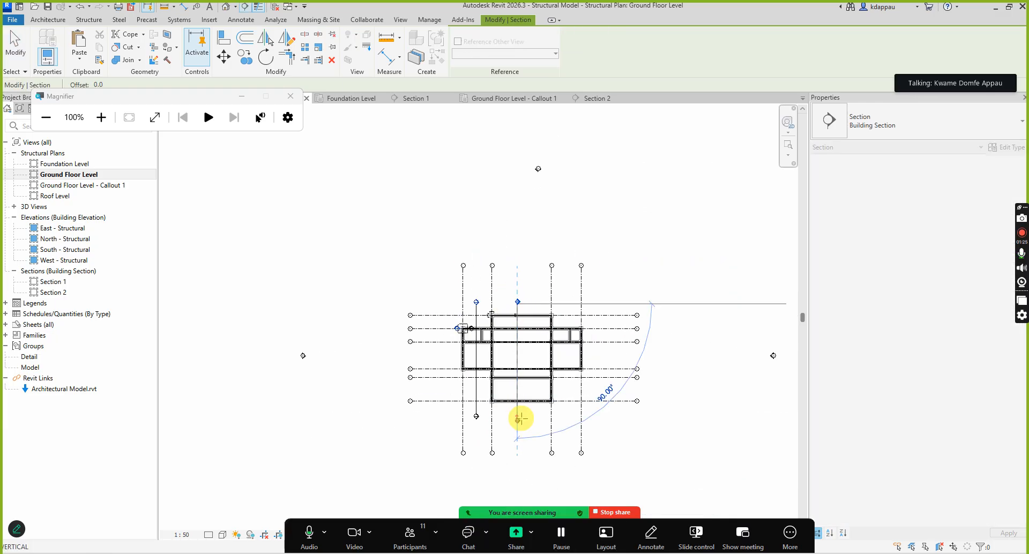
{"action": "left_click", "coordinate": [517, 419]}
Draw another similar building section vertically between grids 3 and 4, from above grid A to below grid F
{"action": "right_click", "coordinate": [522, 266]}
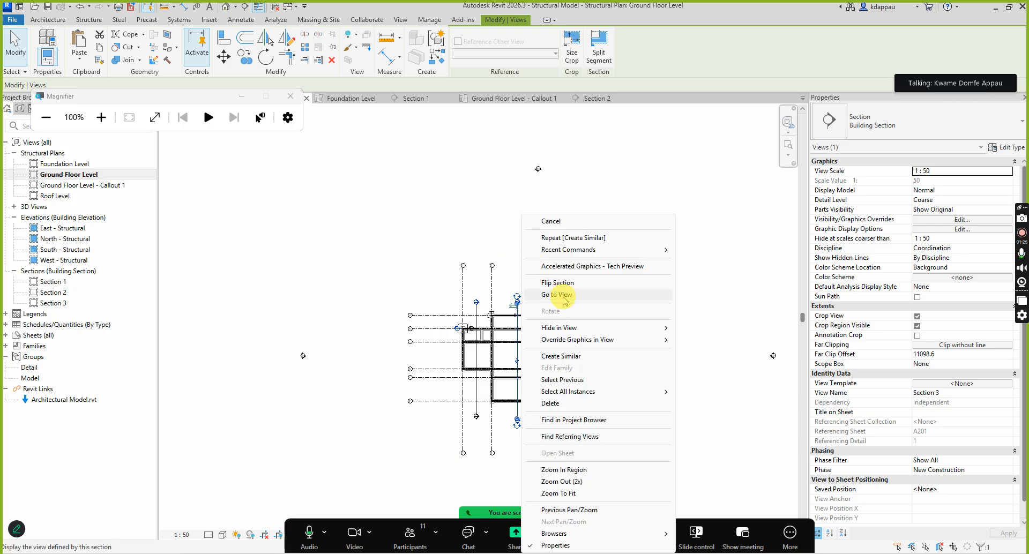
{"action": "left_click", "coordinate": [567, 355]}
{"action": "scroll", "coordinate": [540, 279], "scroll_direction": "up", "scroll_amount": 4}
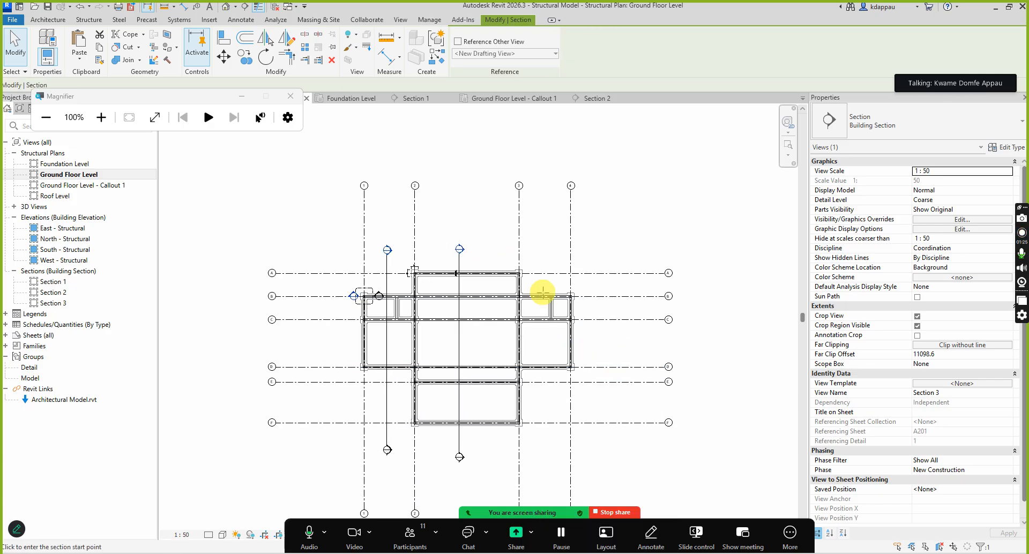
{"action": "left_click", "coordinate": [547, 251]}
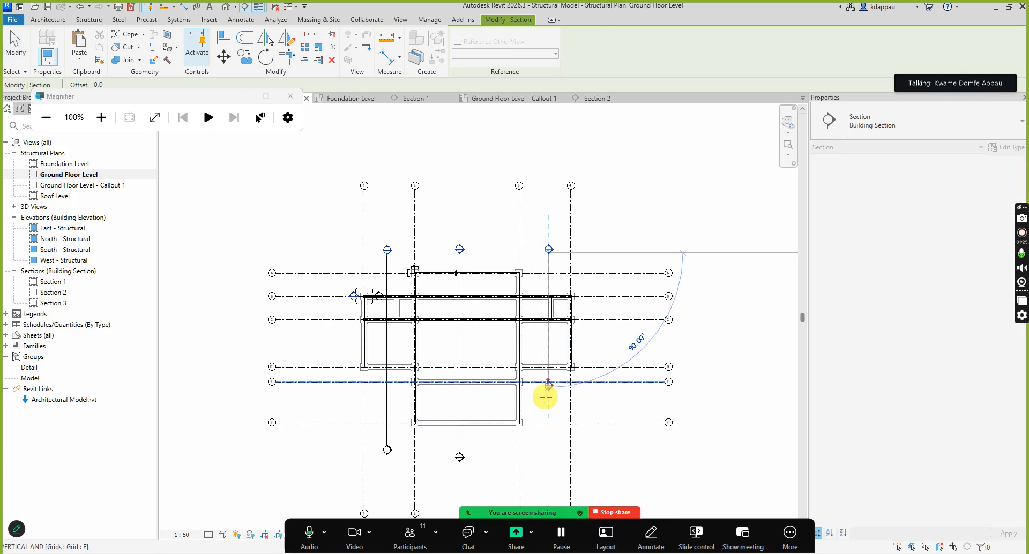
{"action": "left_click", "coordinate": [542, 454]}
Draw a similar building section horizontally across the full plan between grids E and F
{"action": "right_click", "coordinate": [482, 188]}
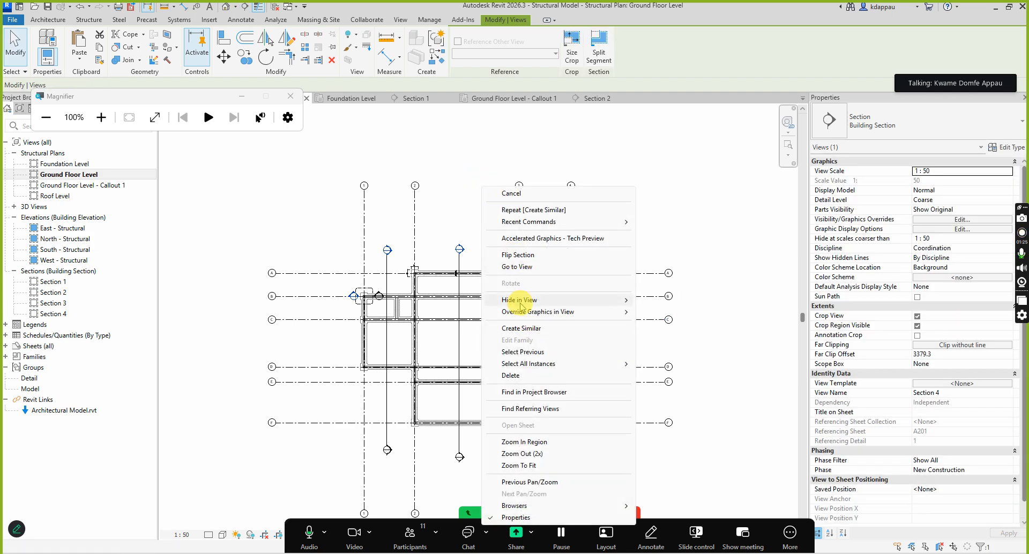
{"action": "left_click", "coordinate": [521, 328]}
{"action": "scroll", "coordinate": [471, 384], "scroll_direction": "up", "scroll_amount": 1}
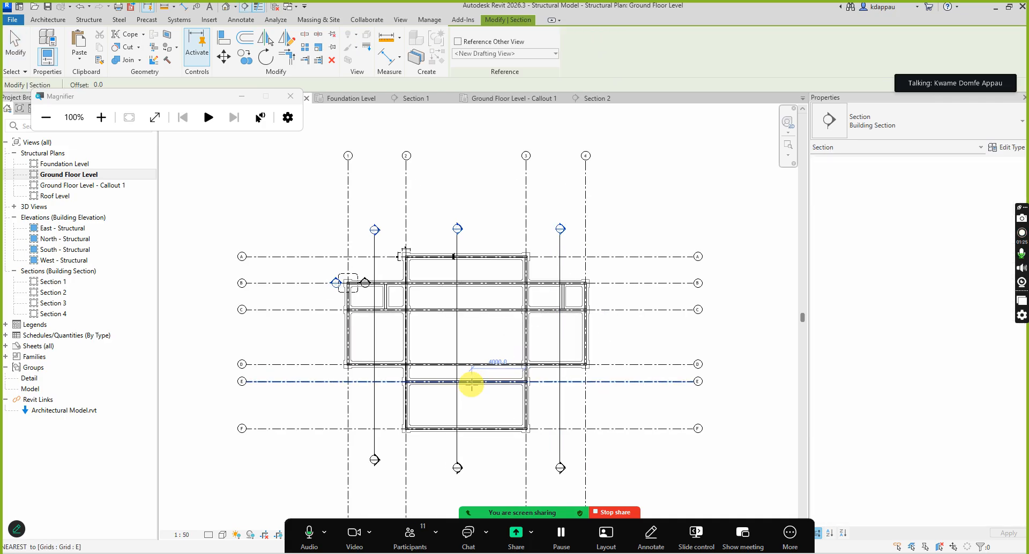
{"action": "left_click", "coordinate": [310, 408]}
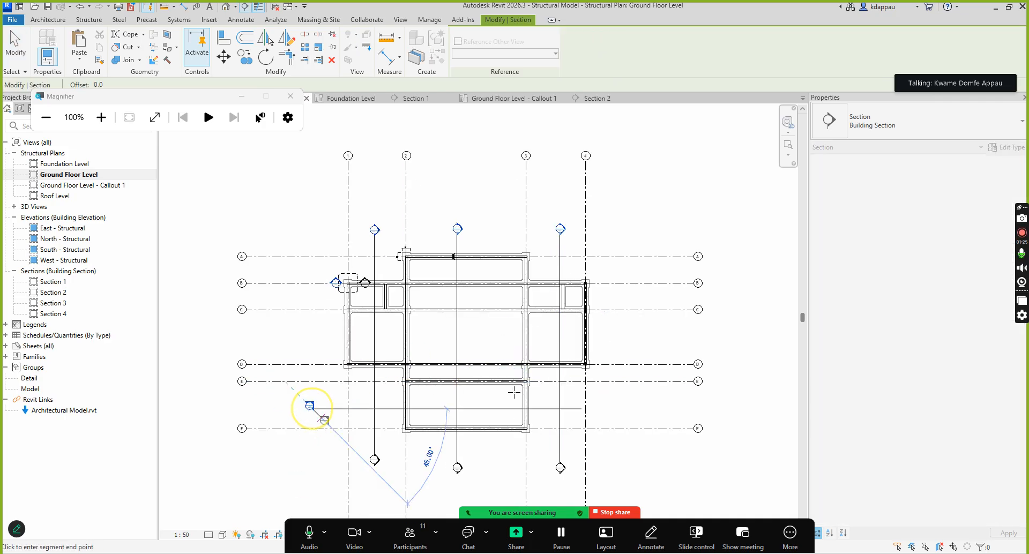
{"action": "left_click", "coordinate": [617, 408]}
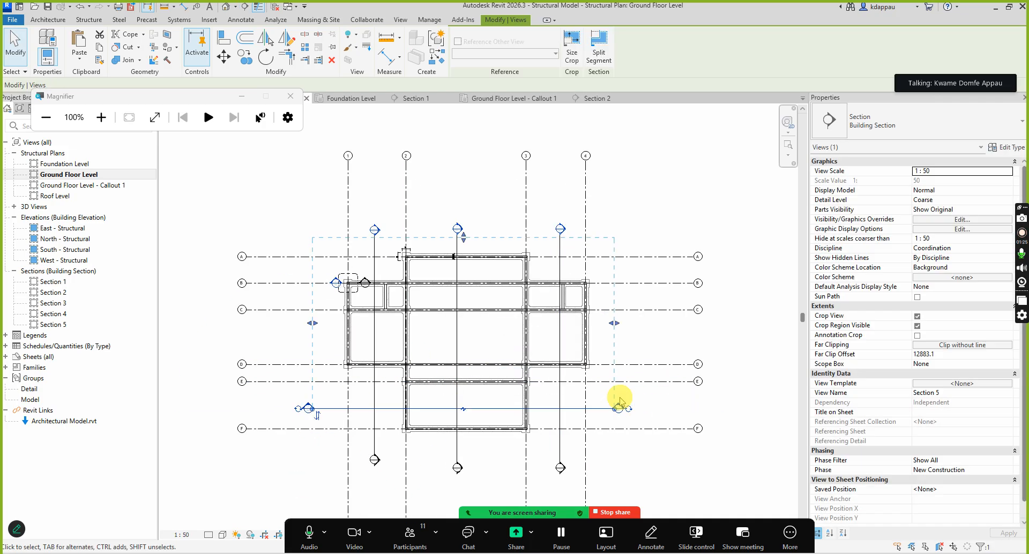
Draw a second horizontal building section across the full plan between grids C and D, and end the section command
{"action": "right_click", "coordinate": [645, 349]}
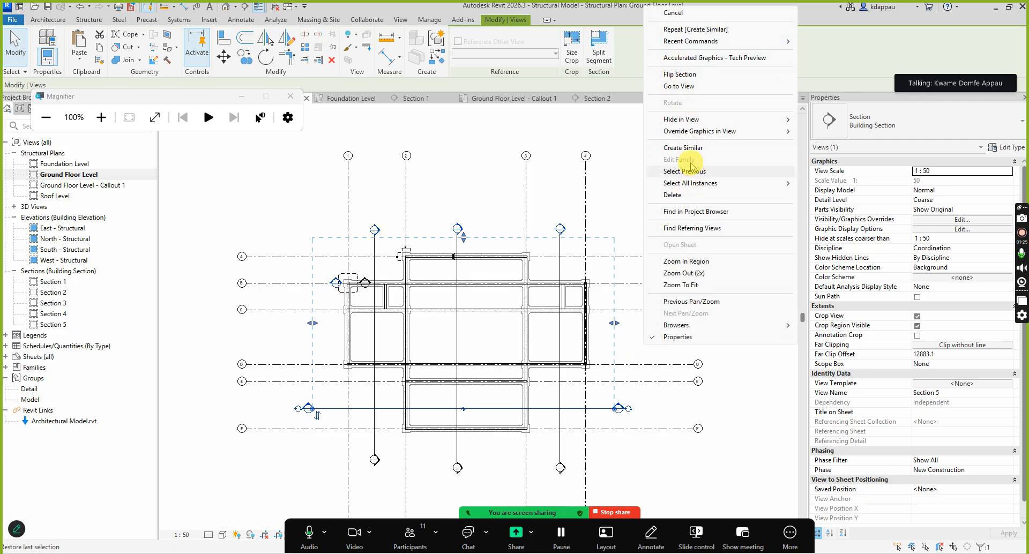
{"action": "left_click", "coordinate": [678, 149]}
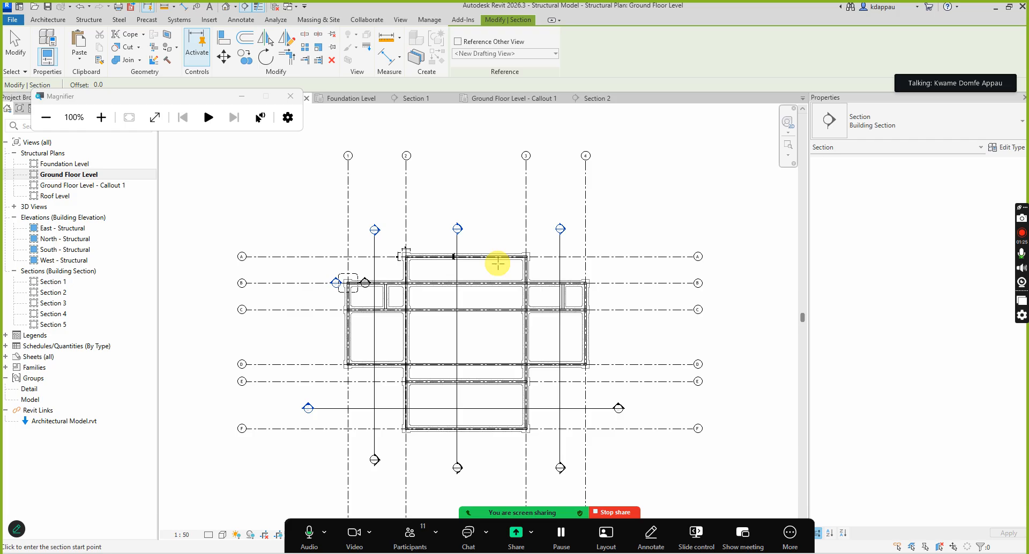
{"action": "left_click", "coordinate": [308, 326]}
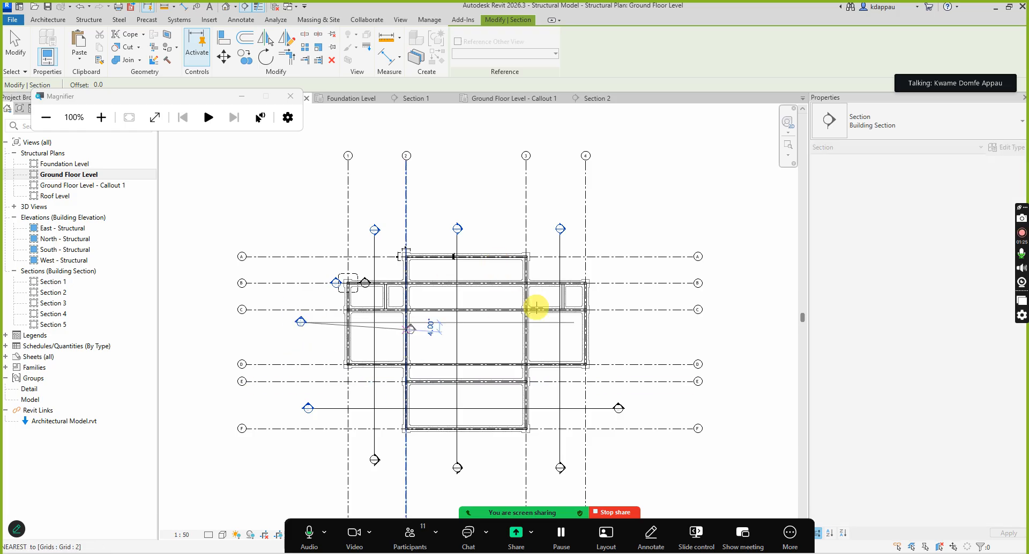
{"action": "left_click", "coordinate": [611, 321]}
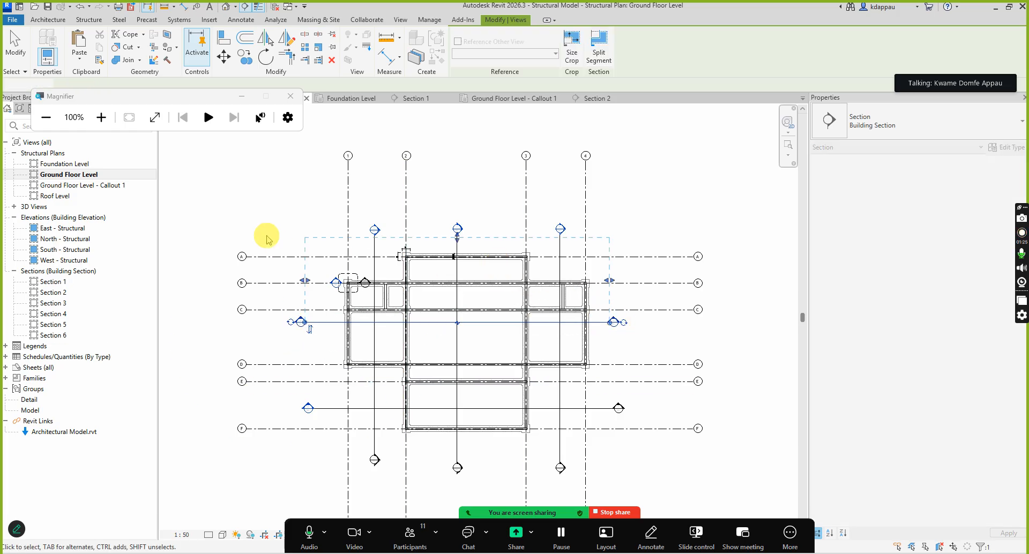
{"action": "key", "text": "Escape"}
{"action": "key", "text": "Escape"}
Open Section 6 from its marker in the plan and extend the crop region's upper edge above the roof
{"action": "scroll", "coordinate": [319, 342], "scroll_direction": "up", "scroll_amount": 2}
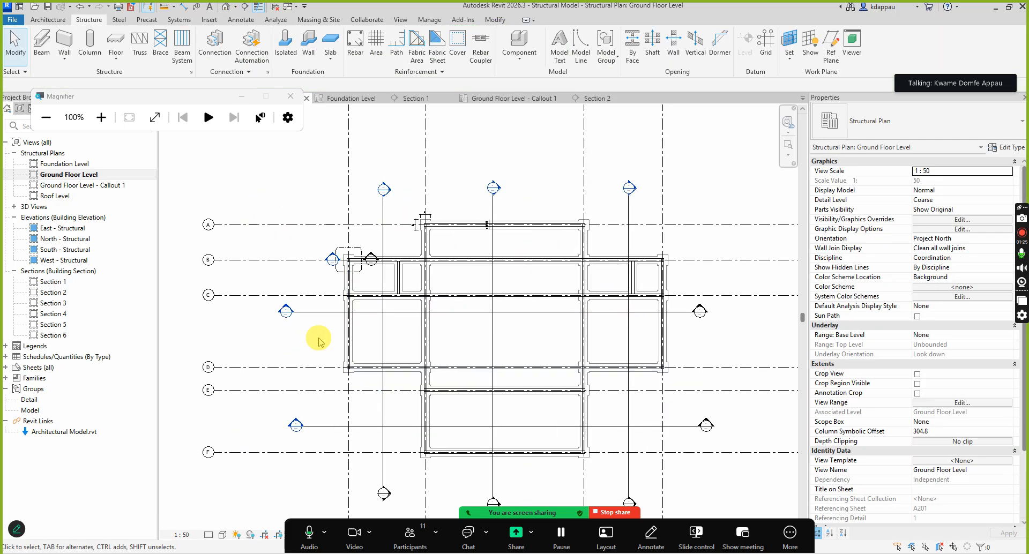
{"action": "double_click", "coordinate": [287, 312]}
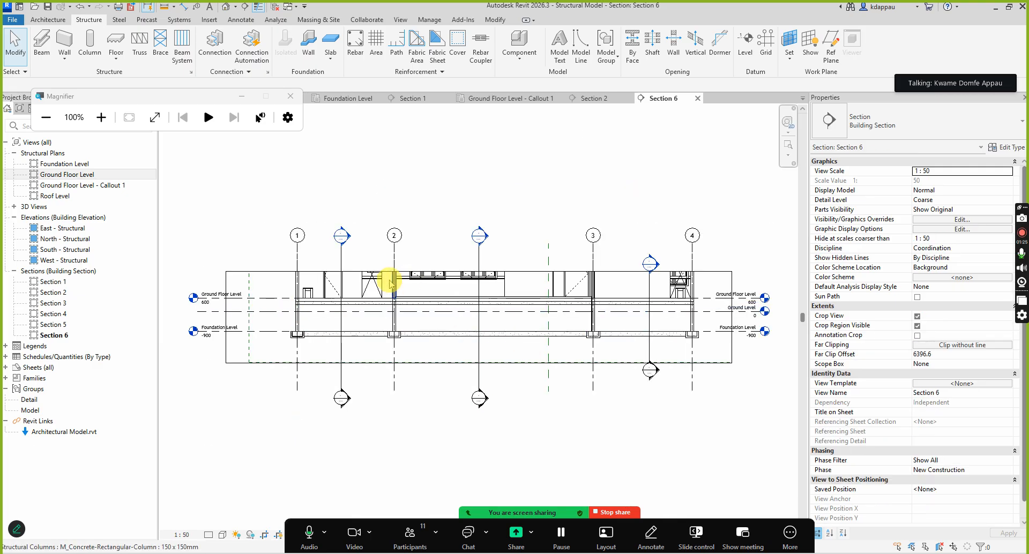
{"action": "left_click", "coordinate": [440, 270]}
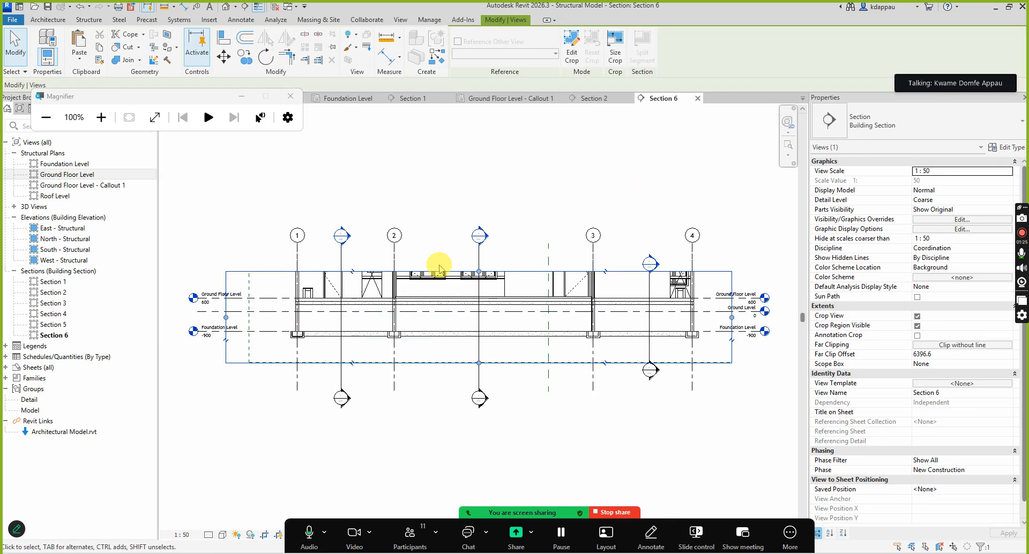
{"action": "left_click_drag", "start_coordinate": [481, 269], "coordinate": [479, 142]}
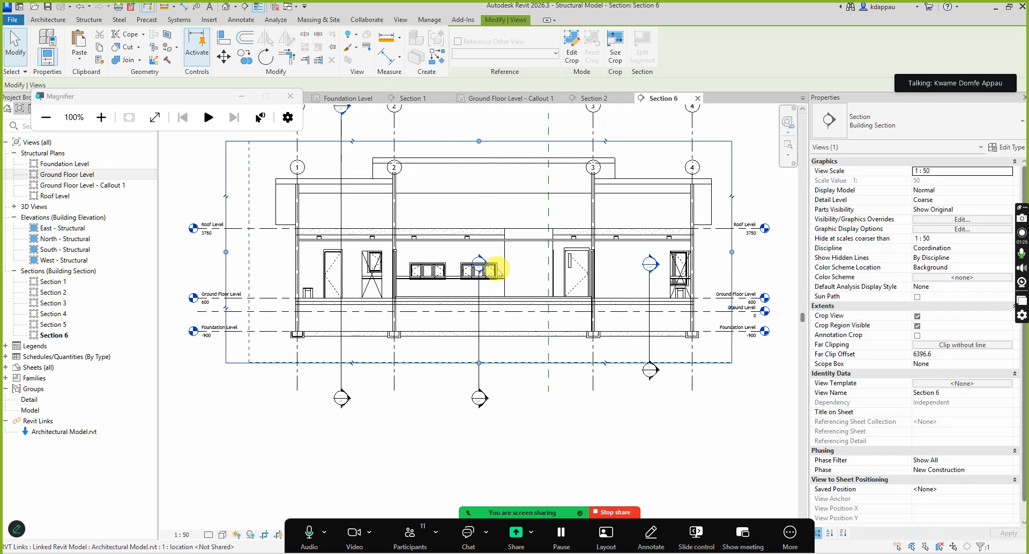
{"action": "scroll", "coordinate": [495, 267], "scroll_direction": "down", "scroll_amount": 2}
{"action": "left_click", "coordinate": [437, 398]}
{"action": "scroll", "coordinate": [543, 233], "scroll_direction": "up", "scroll_amount": 2}
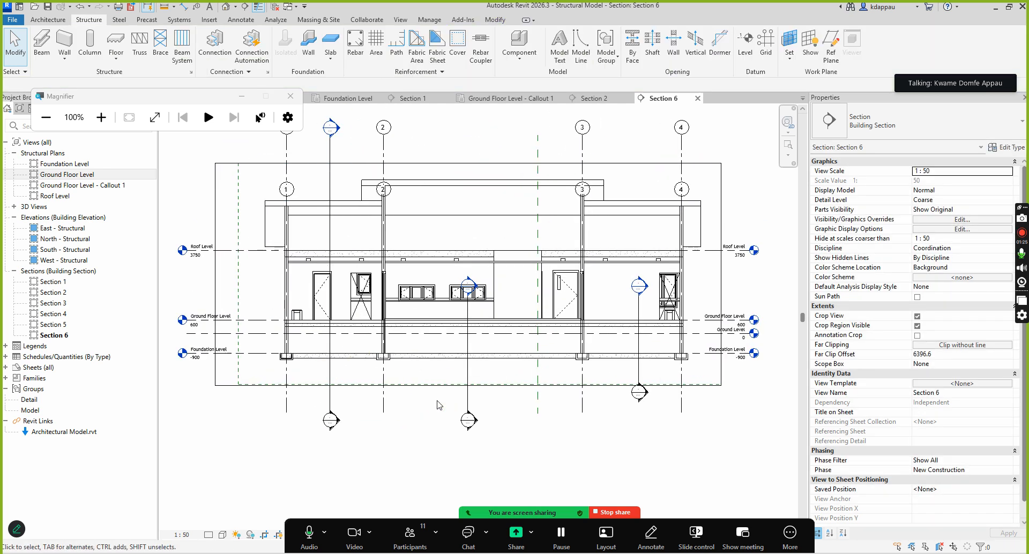
Hide the linked Architectural Model.rvt in Section 6 through the view's visibility/graphic overrides
{"action": "key", "text": "v"}
{"action": "key", "text": "v"}
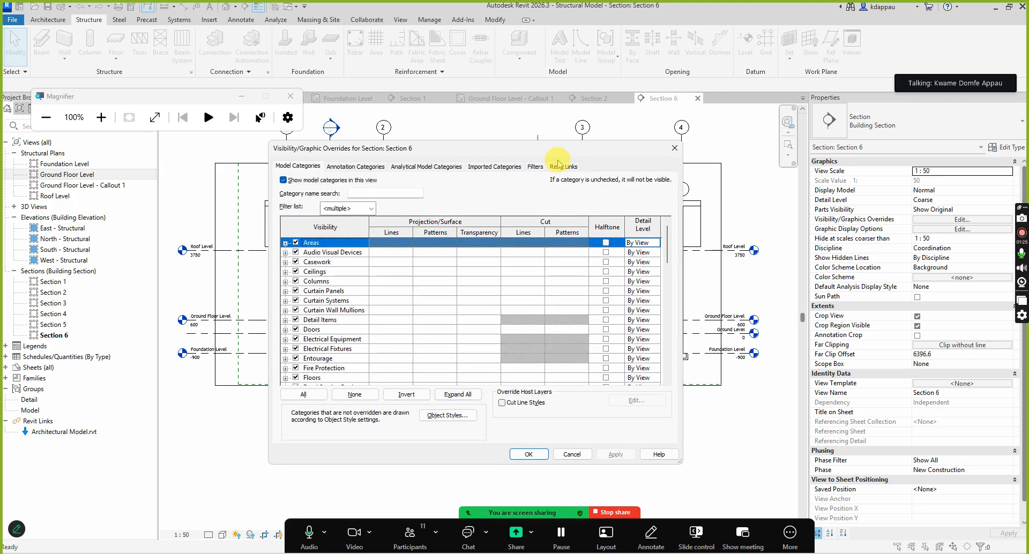
{"action": "left_click", "coordinate": [563, 167]}
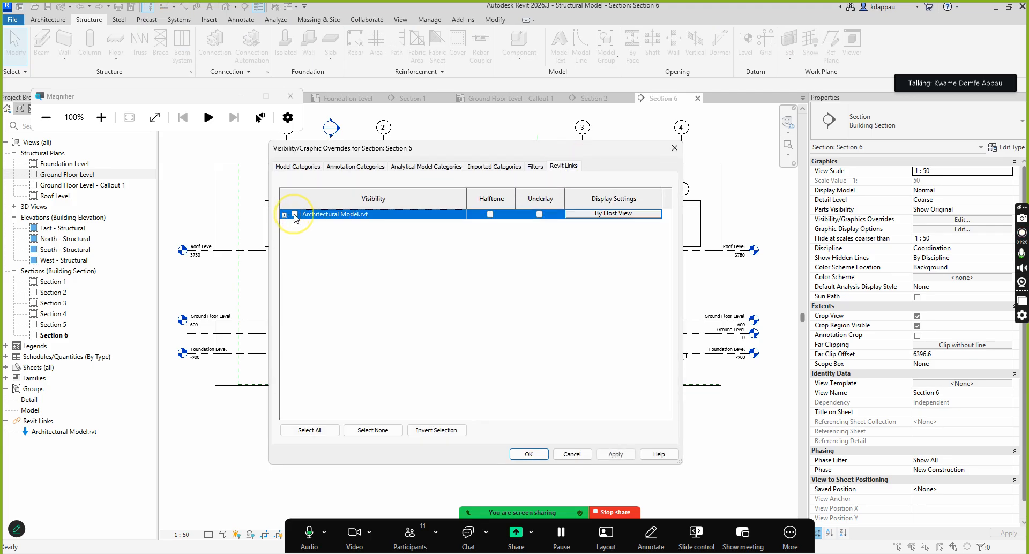
{"action": "left_click", "coordinate": [526, 453]}
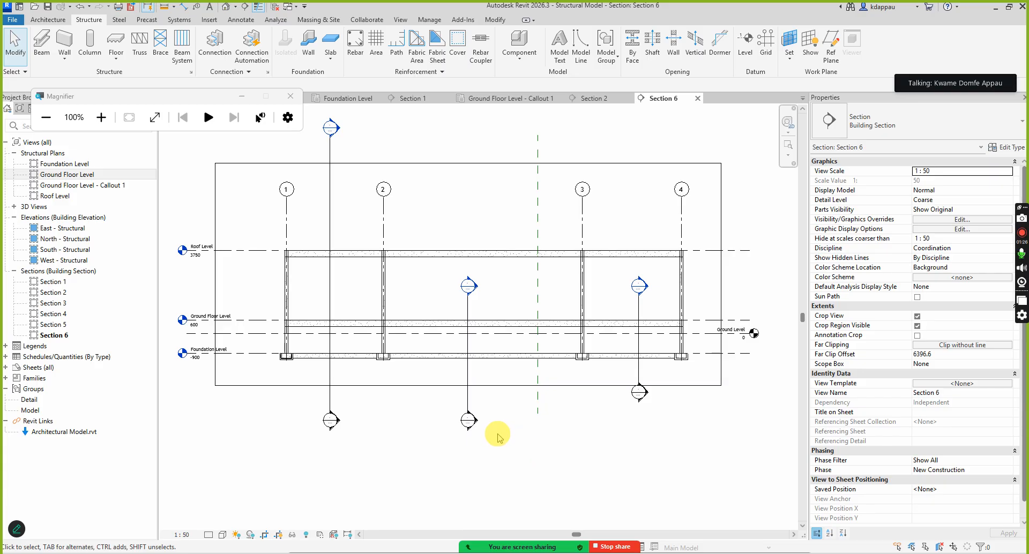
Start rebar placement at the roof beam's end on grid 4 and choose the stirrup shape M_T1
{"action": "scroll", "coordinate": [568, 283], "scroll_direction": "up", "scroll_amount": 5}
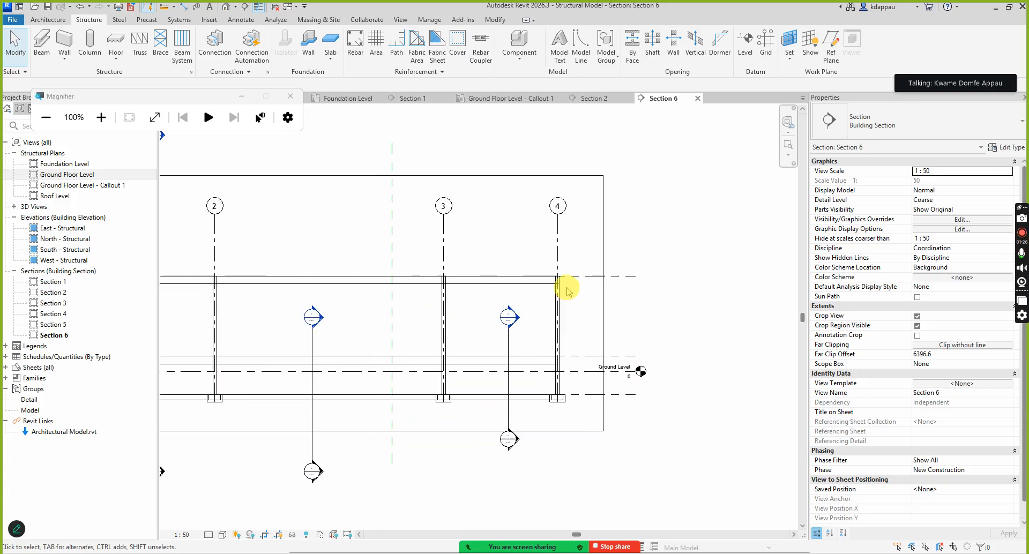
{"action": "scroll", "coordinate": [568, 276], "scroll_direction": "up", "scroll_amount": 5}
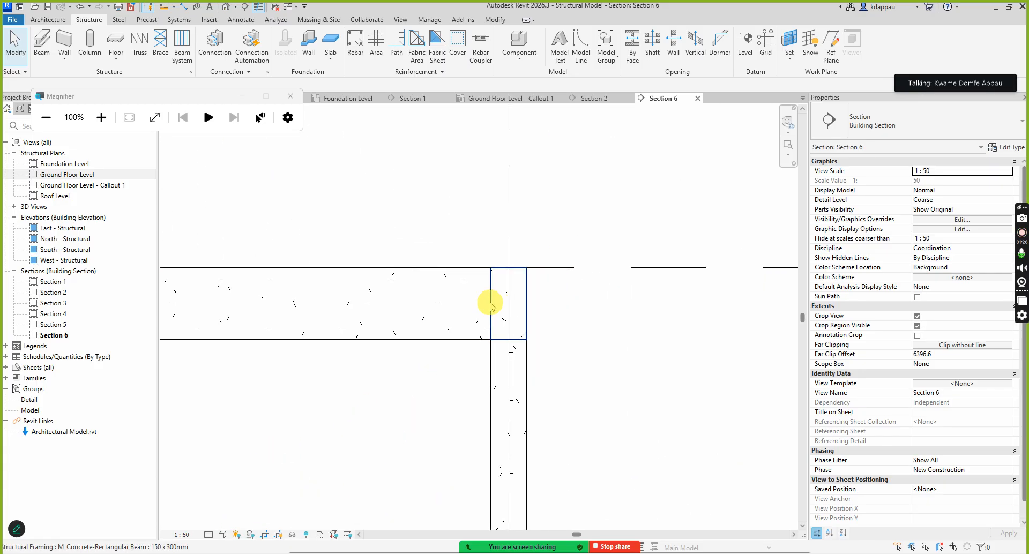
{"action": "scroll", "coordinate": [504, 292], "scroll_direction": "down", "scroll_amount": 2}
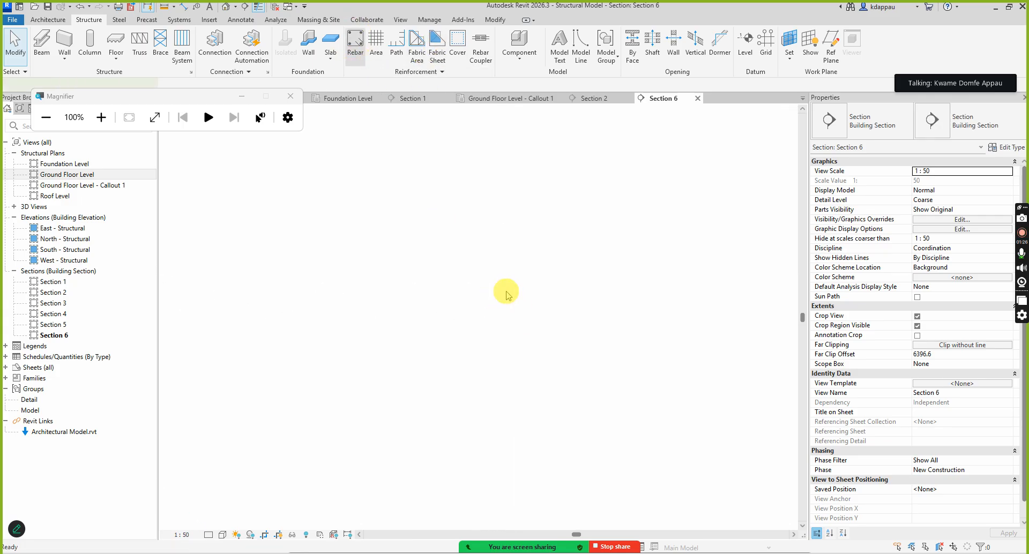
{"action": "scroll", "coordinate": [874, 311], "scroll_direction": "down", "scroll_amount": 8}
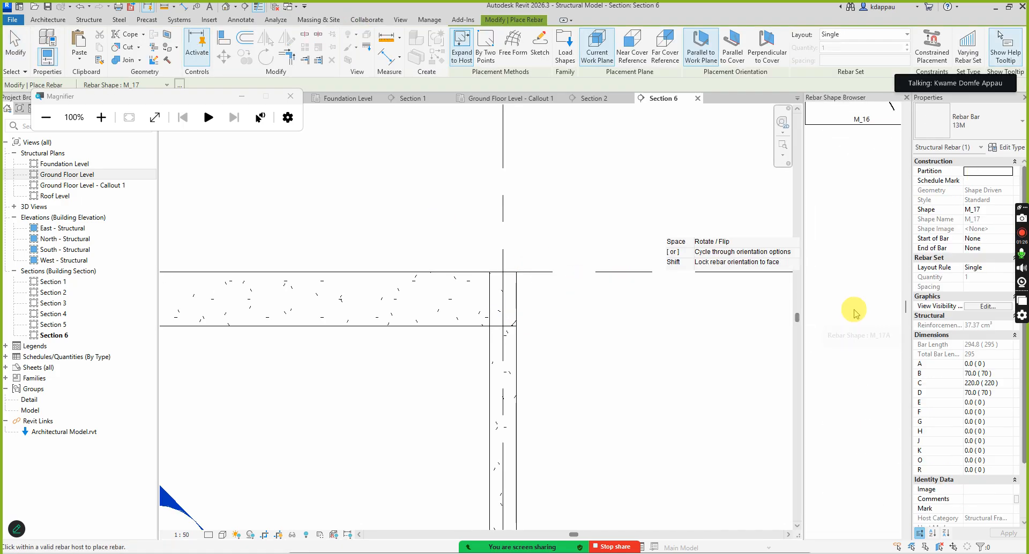
{"action": "scroll", "coordinate": [851, 324], "scroll_direction": "down", "scroll_amount": 7}
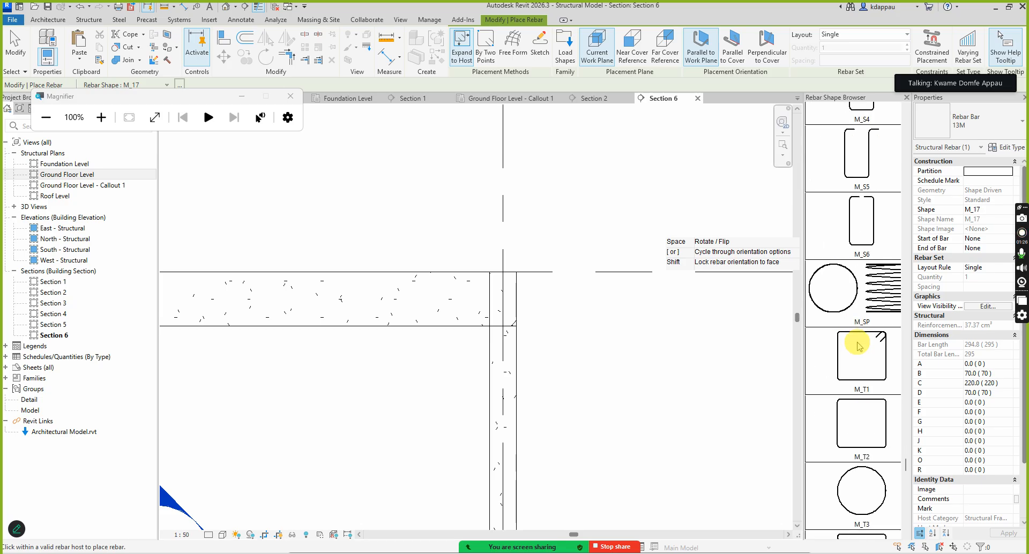
{"action": "left_click", "coordinate": [863, 366]}
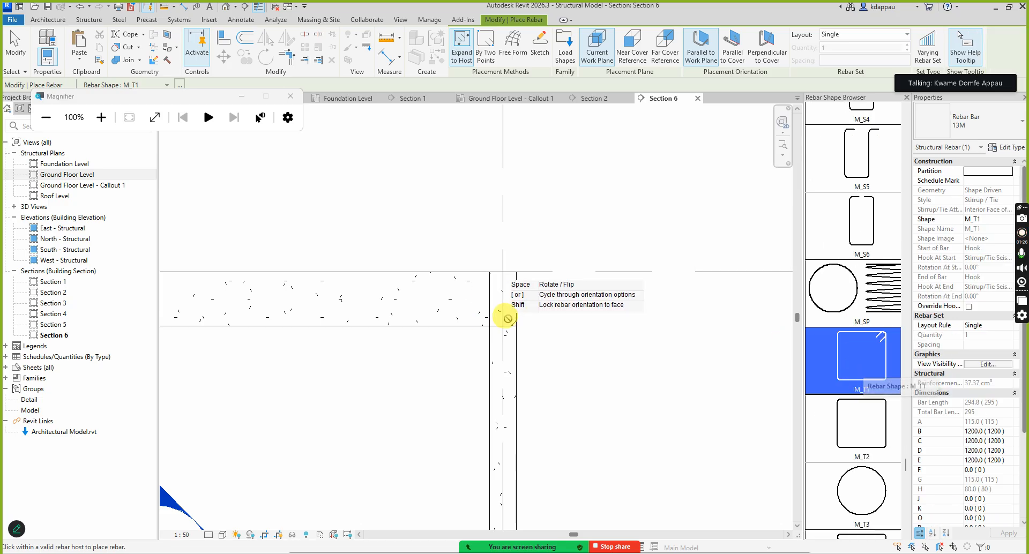
Try the Parallel to Cover and Perpendicular to Cover orientations for the M_T1 stirrup in the beam at grid 4
{"action": "scroll", "coordinate": [504, 309], "scroll_direction": "up", "scroll_amount": 4}
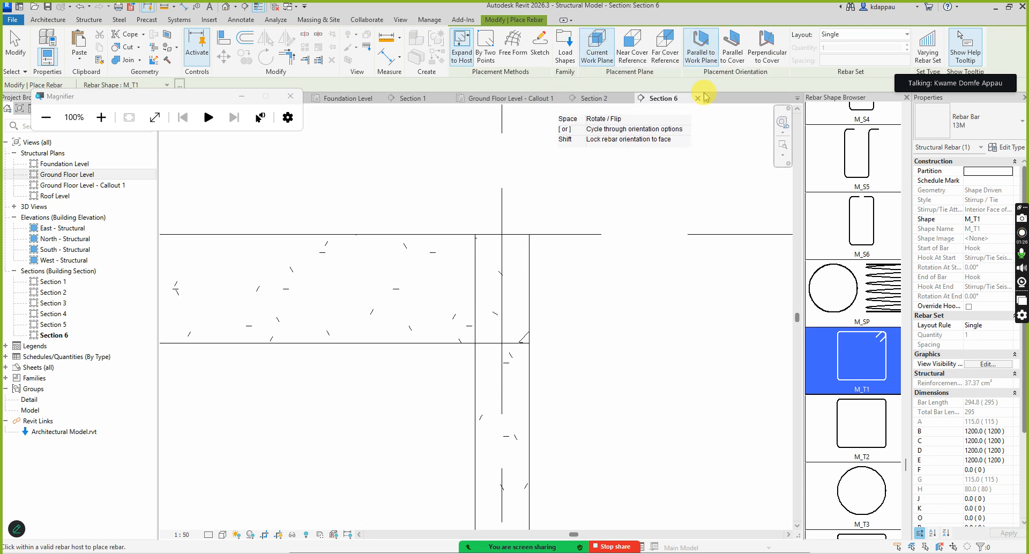
{"action": "left_click", "coordinate": [703, 49]}
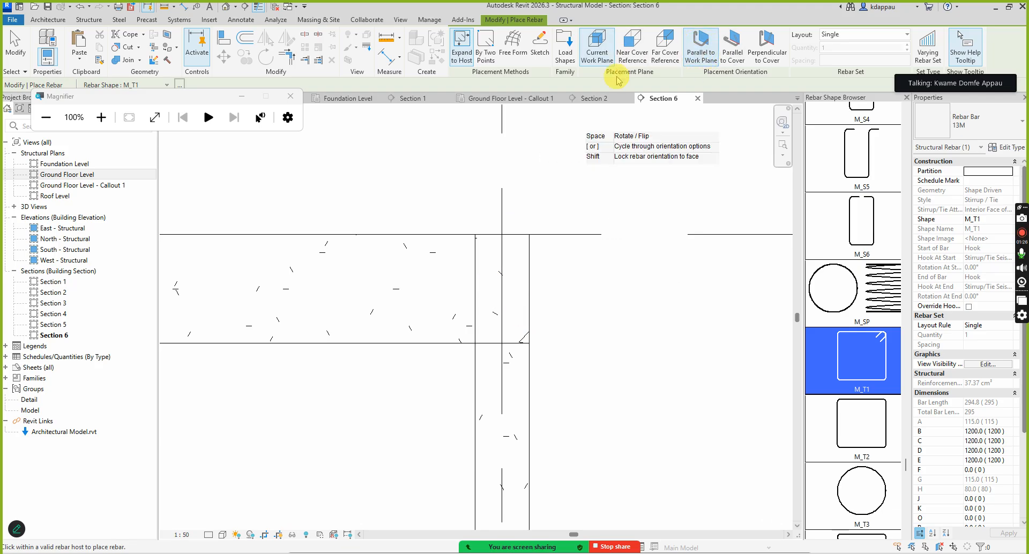
{"action": "left_click", "coordinate": [733, 45]}
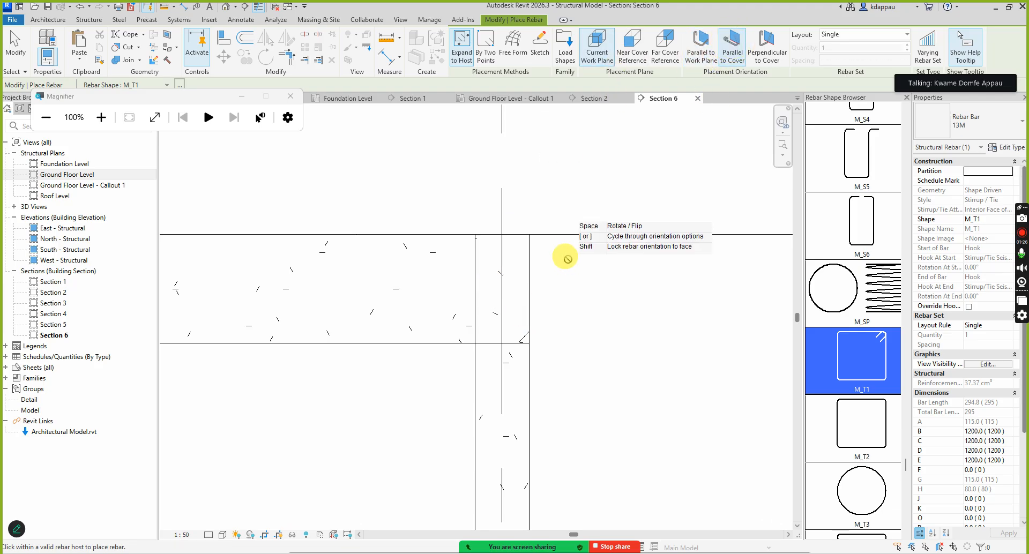
{"action": "scroll", "coordinate": [516, 293], "scroll_direction": "up", "scroll_amount": 1}
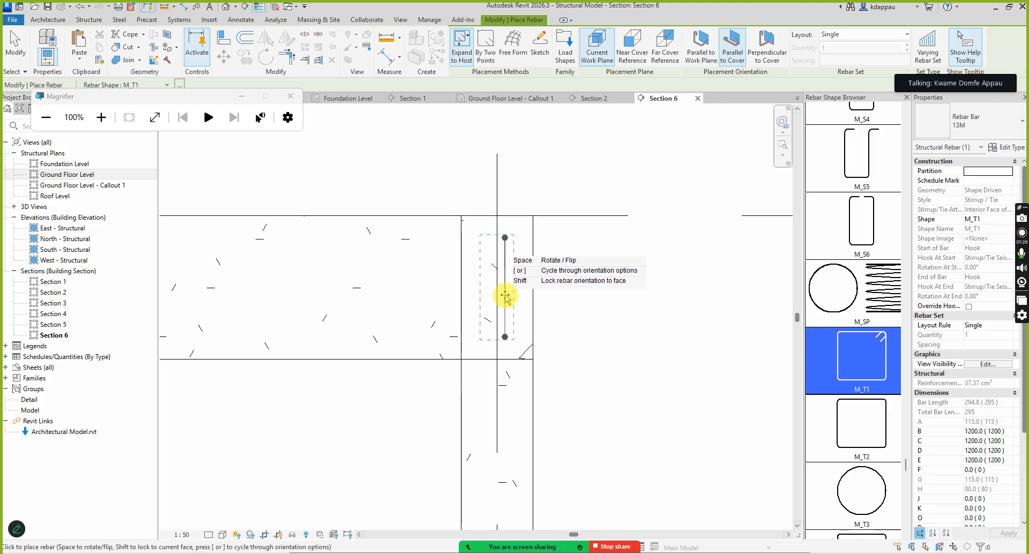
{"action": "left_click", "coordinate": [763, 42]}
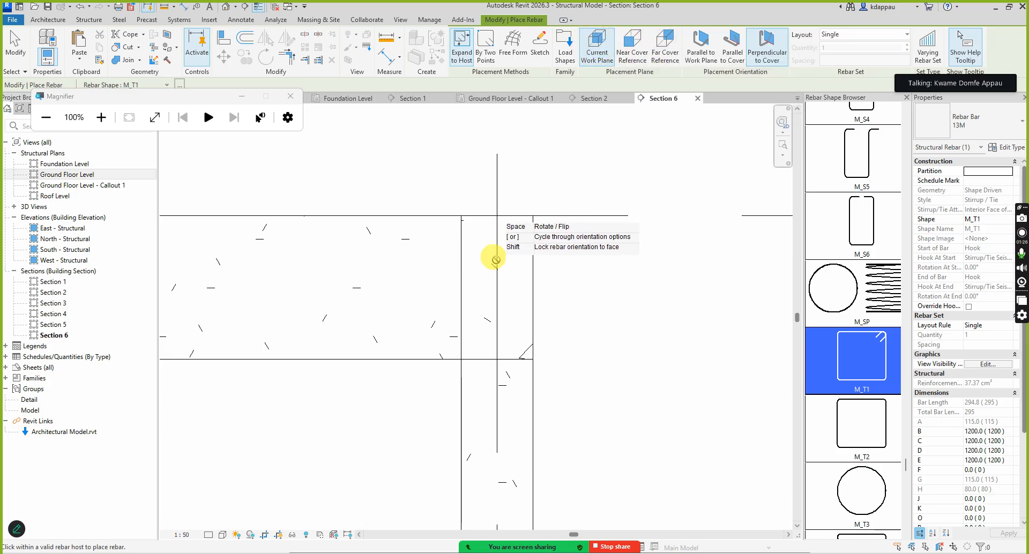
{"action": "scroll", "coordinate": [481, 242], "scroll_direction": "down", "scroll_amount": 2}
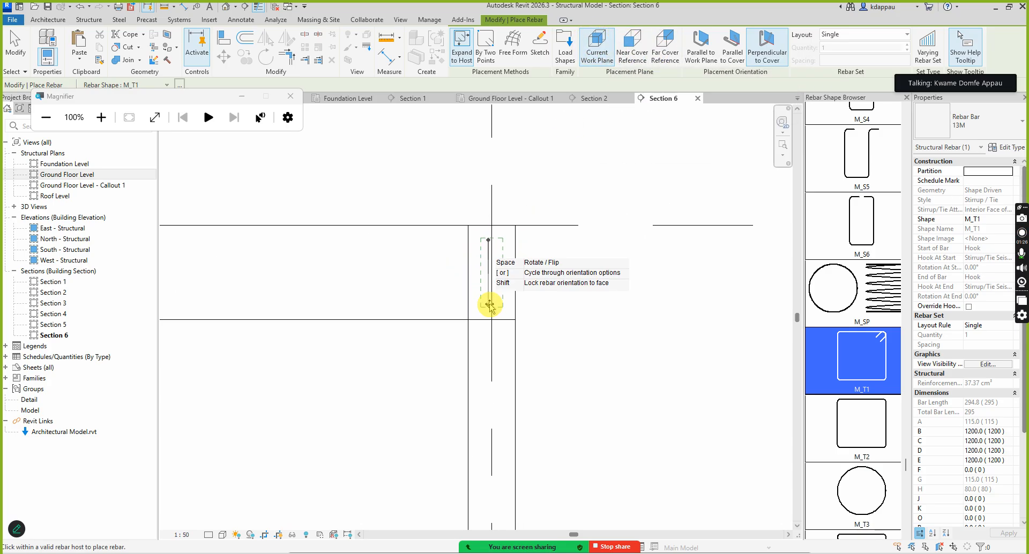
Set the placement plane to Far Cover Reference, try the parallel orientations for the stirrup, and cancel the rebar command
{"action": "left_click", "coordinate": [664, 42]}
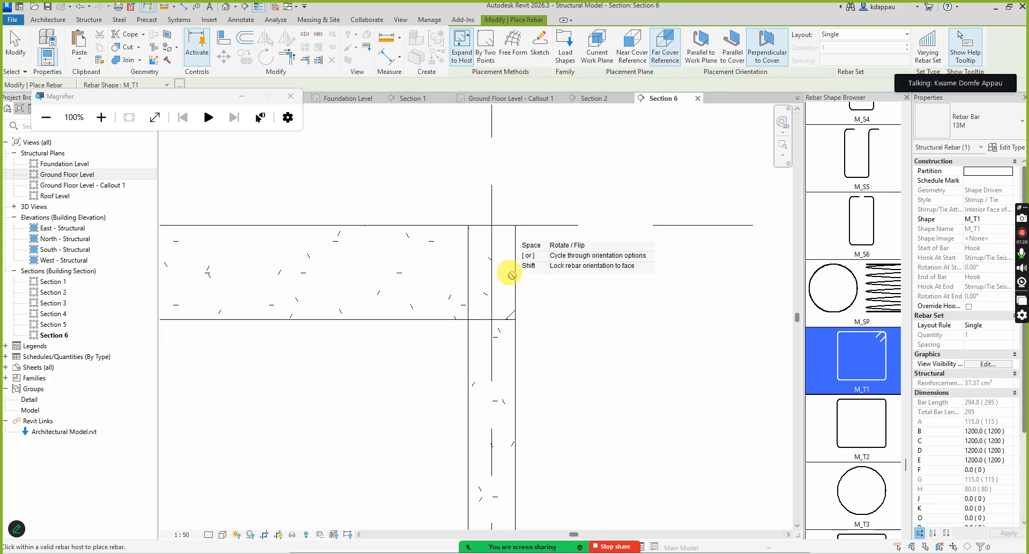
{"action": "left_click", "coordinate": [695, 49]}
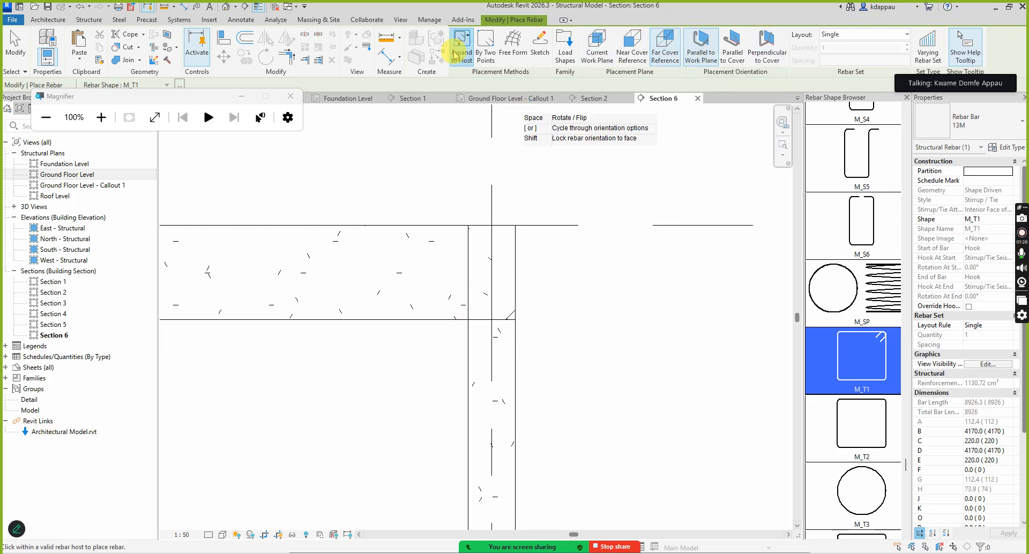
{"action": "left_click", "coordinate": [732, 49]}
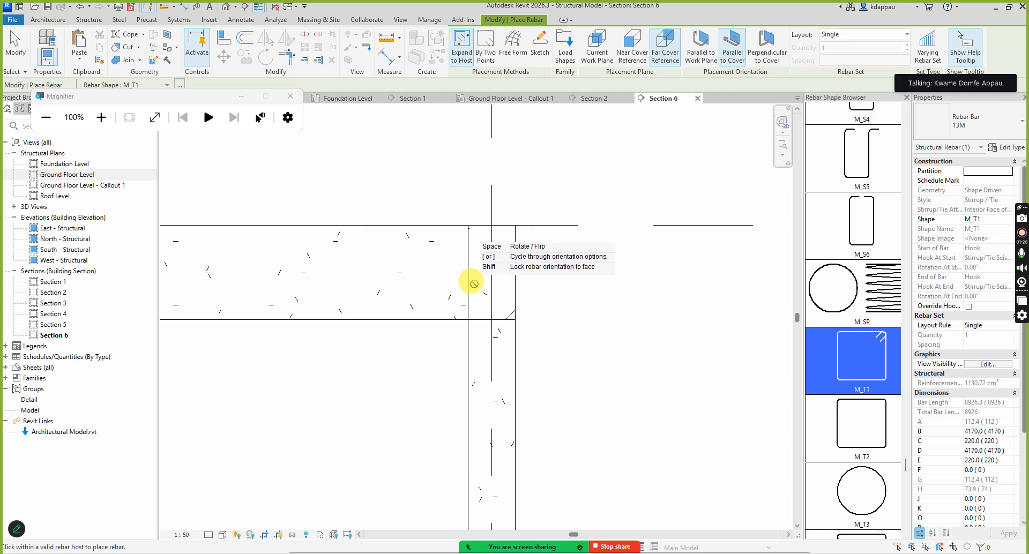
{"action": "right_click", "coordinate": [429, 217]}
{"action": "left_click", "coordinate": [463, 226]}
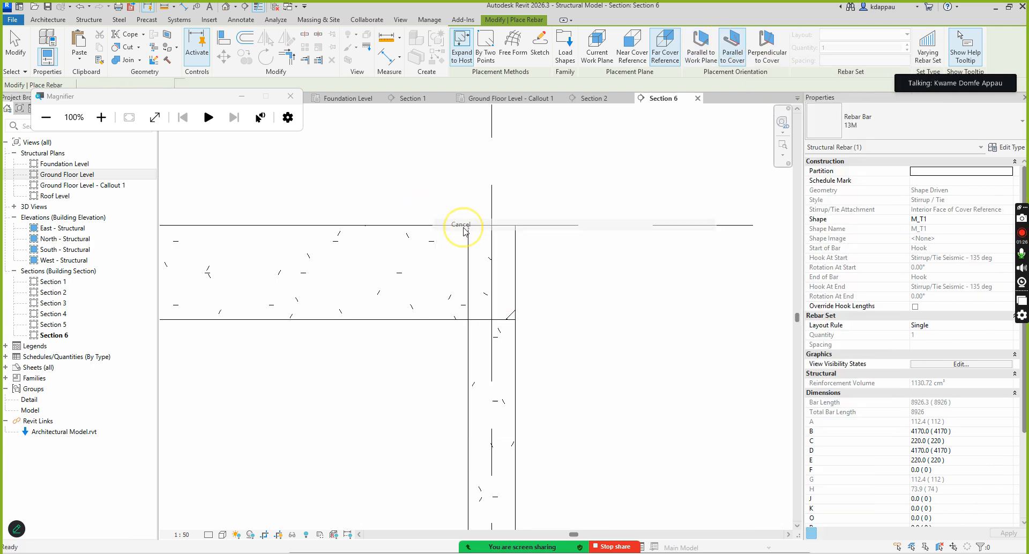
Place an M_T1 bar with Parallel to Work Plane orientation in the roof beam between grids 3 and 4, and end the command
{"action": "scroll", "coordinate": [523, 289], "scroll_direction": "down", "scroll_amount": 2}
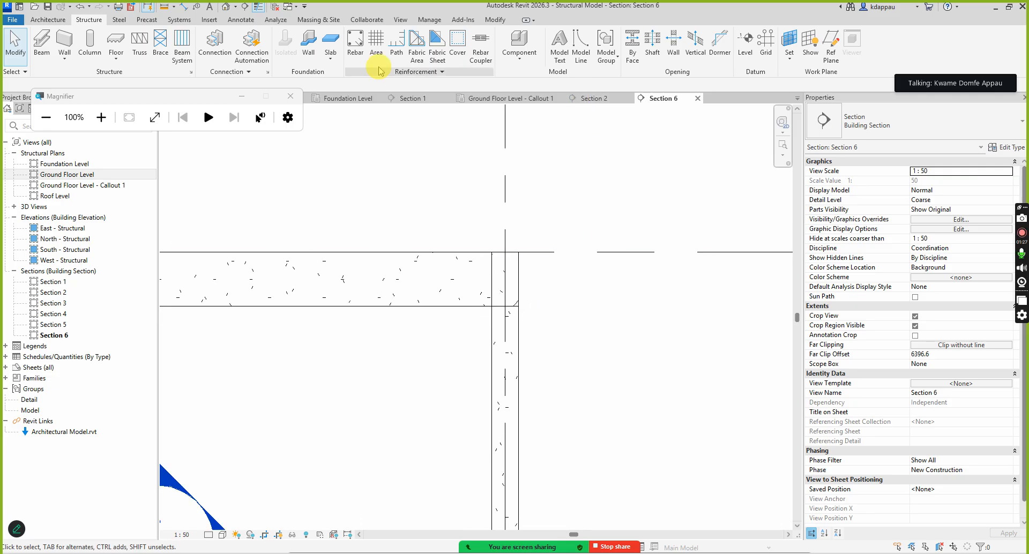
{"action": "left_click", "coordinate": [354, 39]}
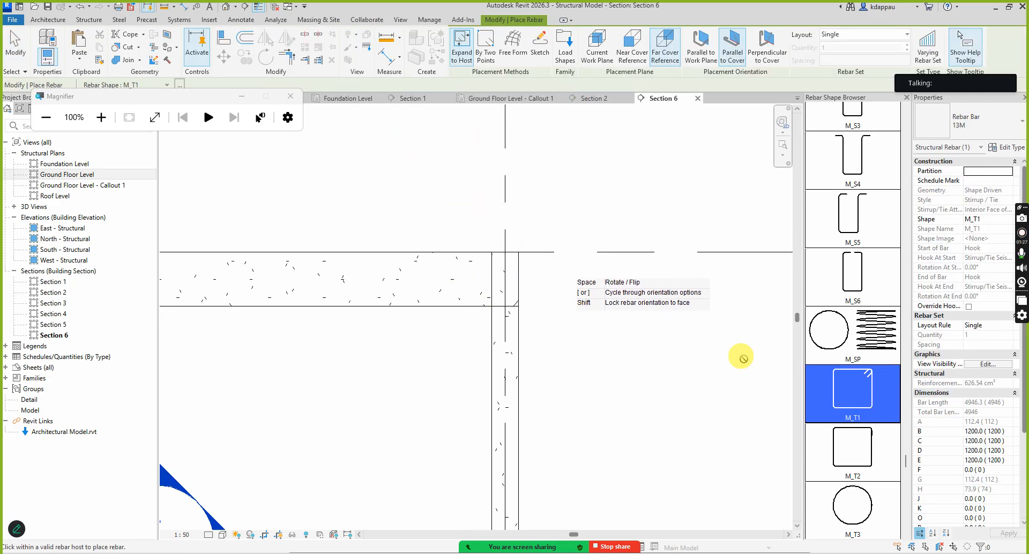
{"action": "left_click", "coordinate": [851, 395]}
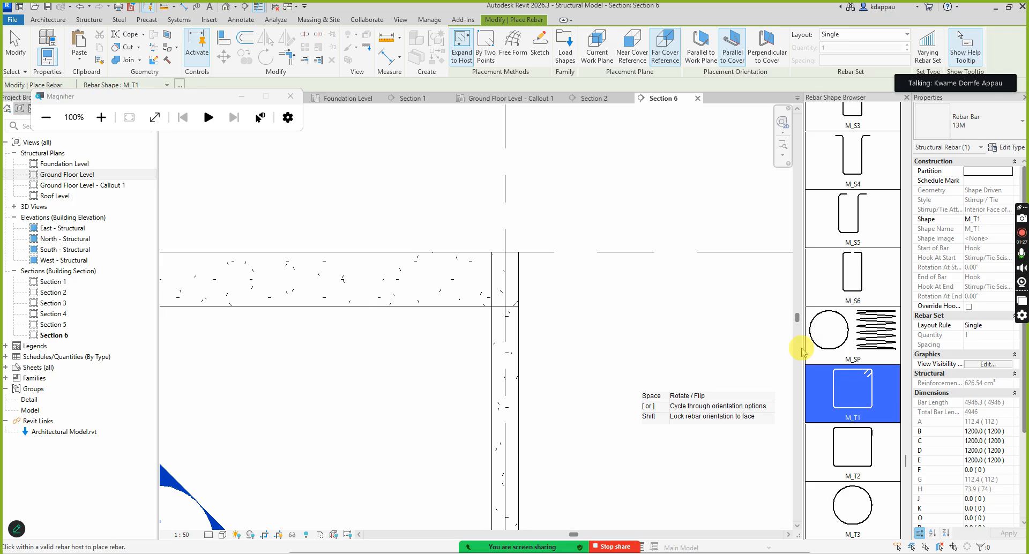
{"action": "scroll", "coordinate": [489, 268], "scroll_direction": "up", "scroll_amount": 3}
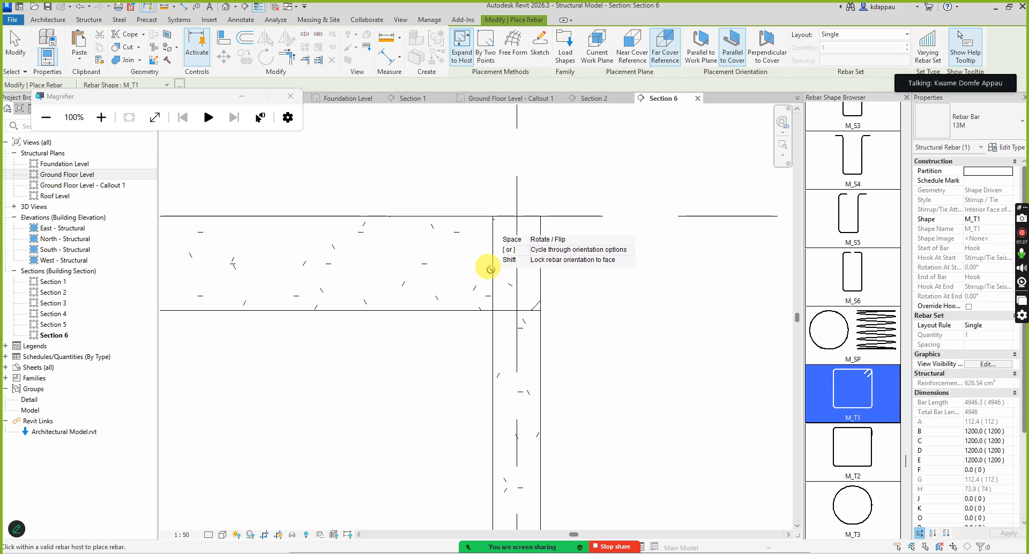
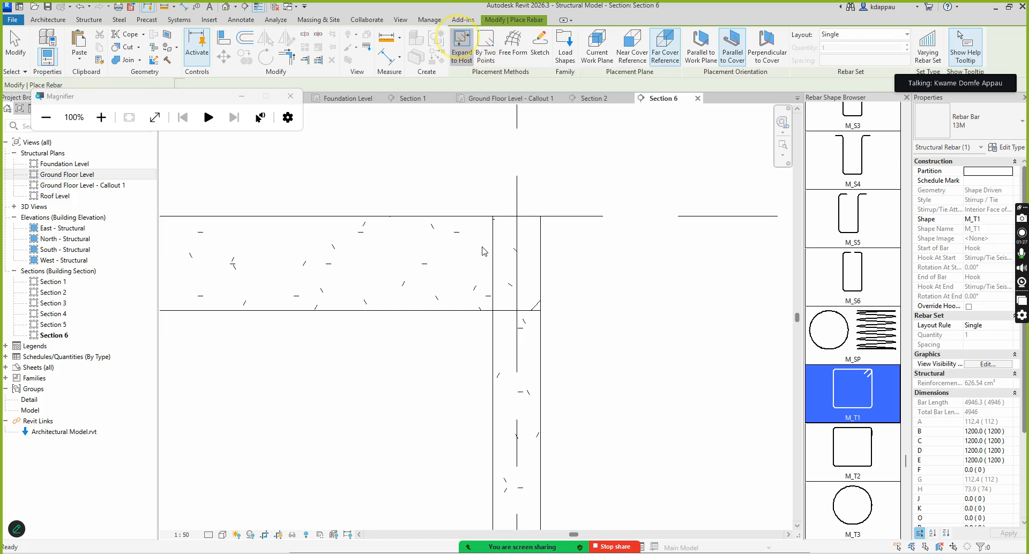
{"action": "left_click", "coordinate": [701, 46]}
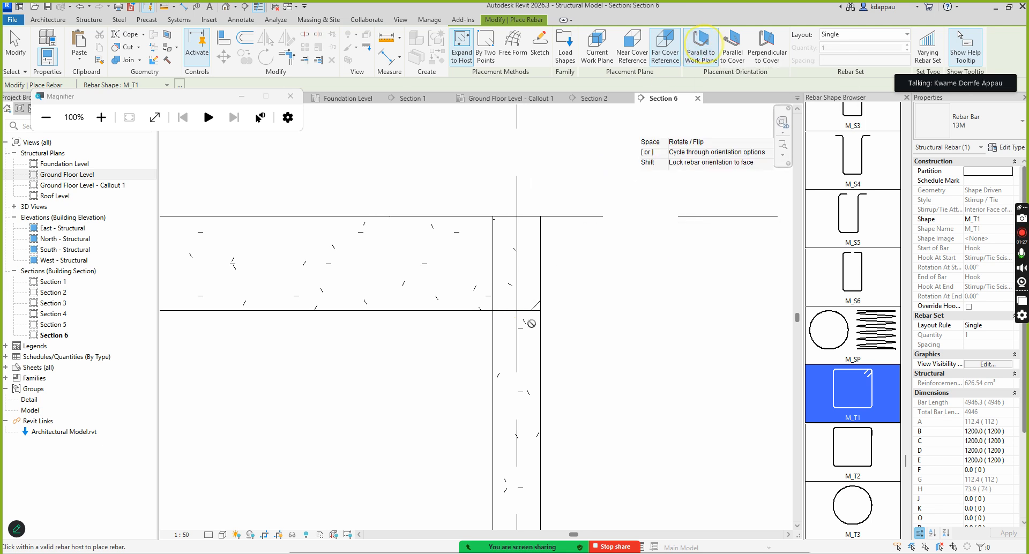
{"action": "scroll", "coordinate": [483, 277], "scroll_direction": "down", "scroll_amount": 3}
{"action": "scroll", "coordinate": [487, 270], "scroll_direction": "up", "scroll_amount": 2}
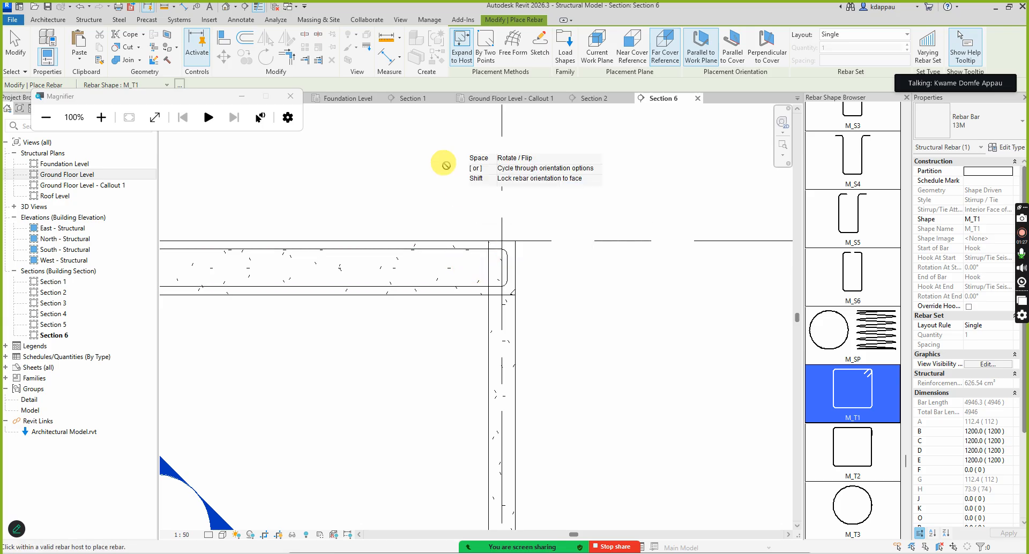
{"action": "right_click", "coordinate": [409, 177]}
{"action": "left_click", "coordinate": [437, 184]}
{"action": "left_click", "coordinate": [437, 186]}
{"action": "scroll", "coordinate": [496, 297], "scroll_direction": "down", "scroll_amount": 4}
{"action": "scroll", "coordinate": [246, 295], "scroll_direction": "up", "scroll_amount": 1}
{"action": "scroll", "coordinate": [257, 306], "scroll_direction": "up", "scroll_amount": 2}
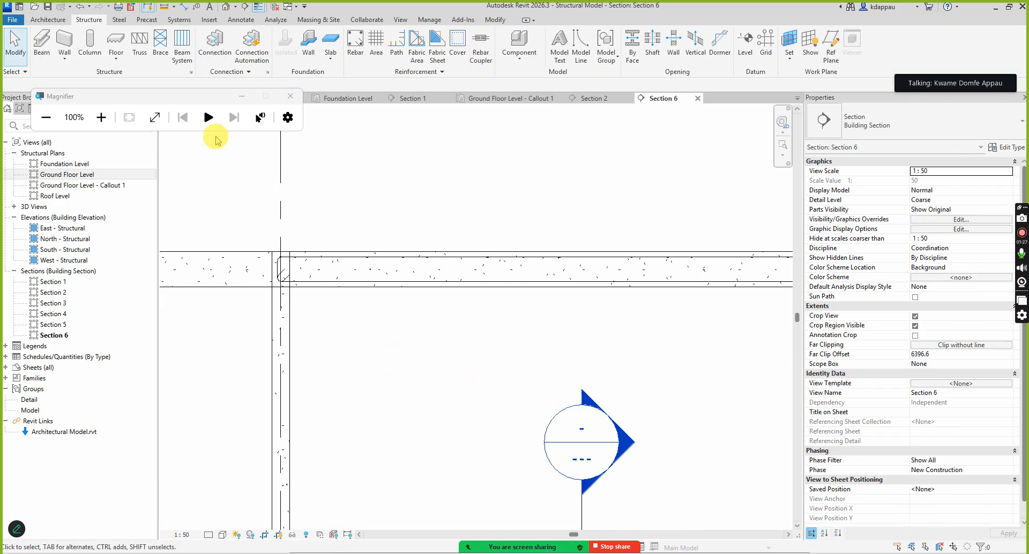
Open the default 3D view and examine the structural frame with its roof beams
{"action": "left_click", "coordinate": [226, 7]}
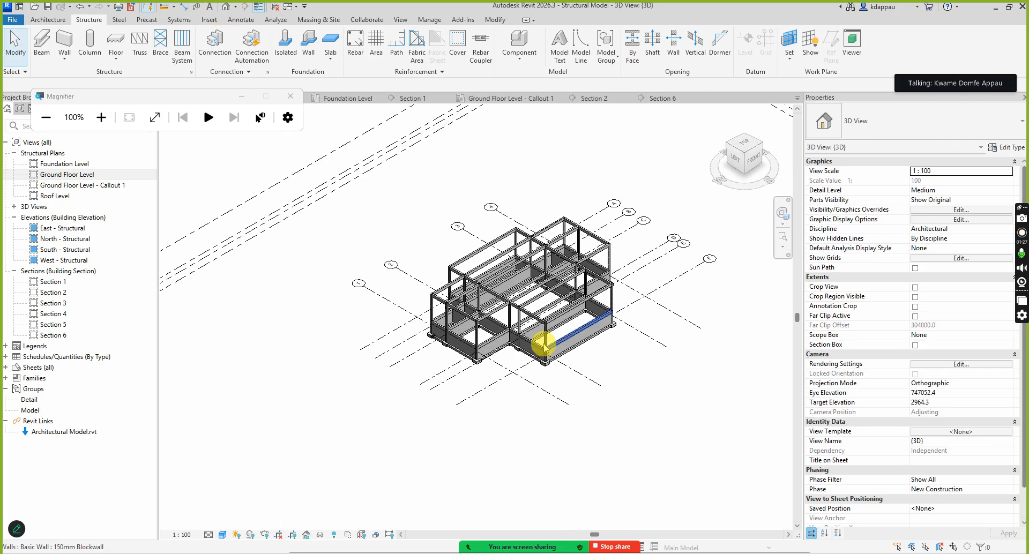
{"action": "scroll", "coordinate": [429, 300], "scroll_direction": "up", "scroll_amount": 5}
{"action": "scroll", "coordinate": [421, 292], "scroll_direction": "down", "scroll_amount": 8}
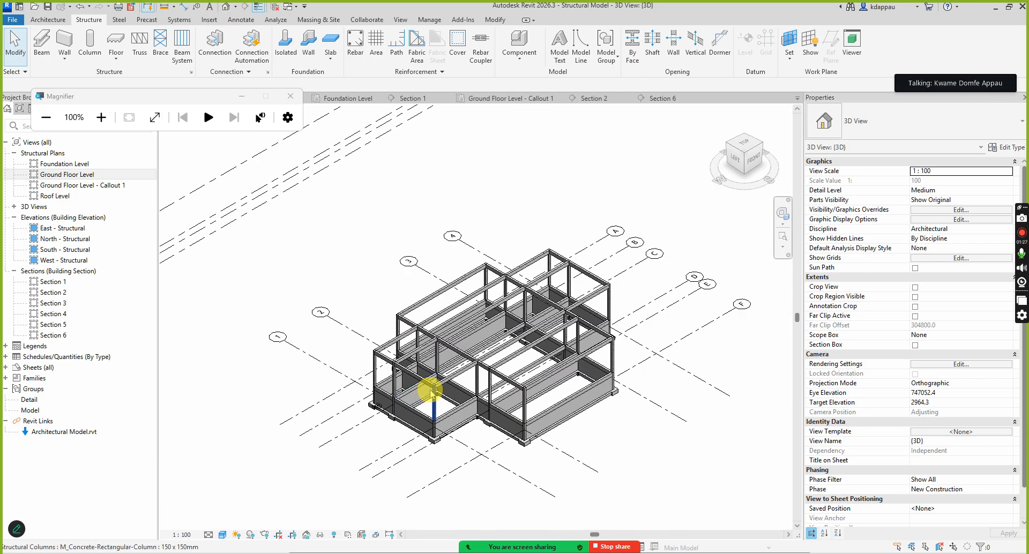
{"action": "scroll", "coordinate": [433, 444], "scroll_direction": "up", "scroll_amount": 1}
{"action": "mouse_move", "coordinate": [442, 547]}
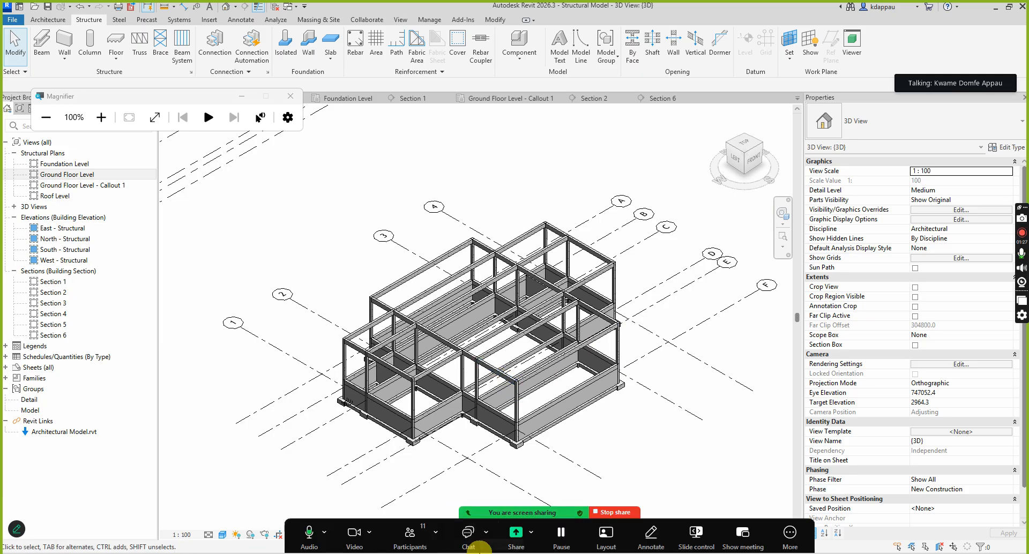
Look through the meeting's participant list and close it
{"action": "left_click", "coordinate": [407, 539]}
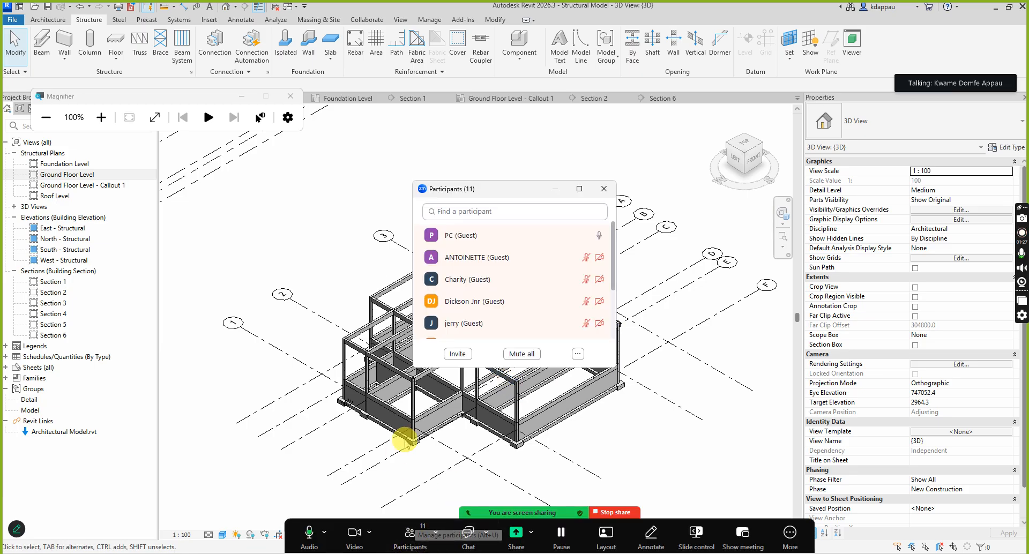
{"action": "scroll", "coordinate": [466, 316], "scroll_direction": "down", "scroll_amount": 1}
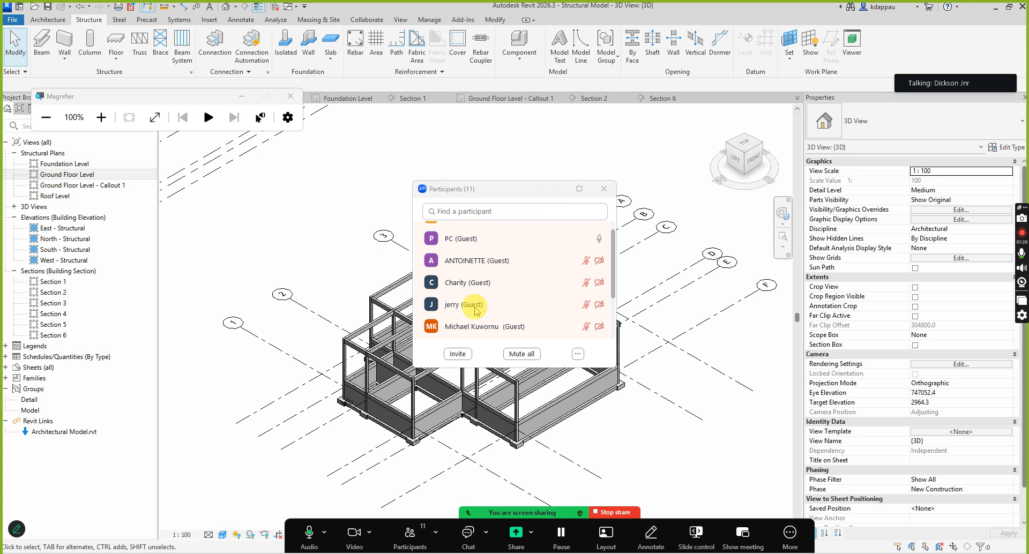
{"action": "left_click", "coordinate": [403, 538]}
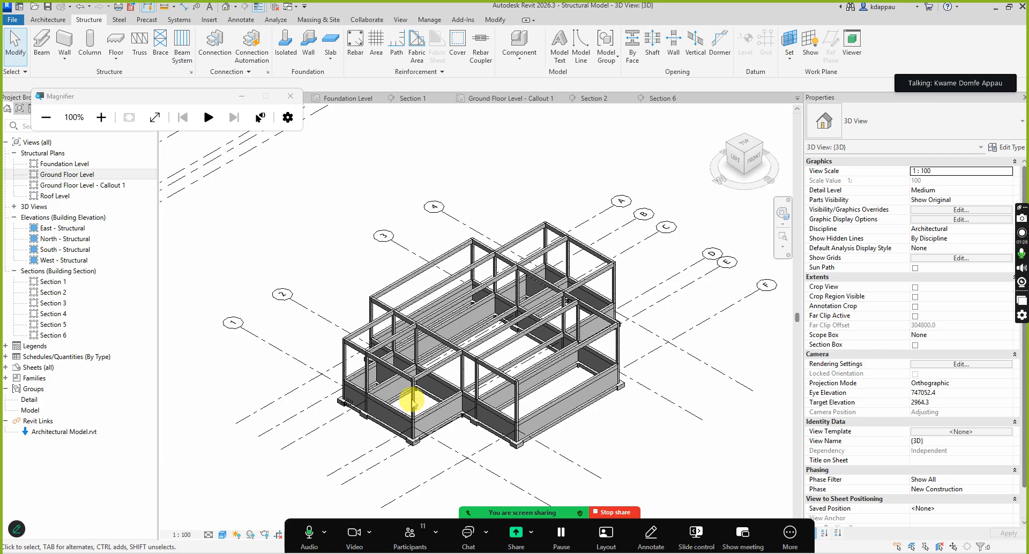
Open the Roof Level structural plan and examine the roof beam layout across grids 1 to 4 and A to F
{"action": "scroll", "coordinate": [400, 349], "scroll_direction": "up", "scroll_amount": 2}
{"action": "scroll", "coordinate": [368, 321], "scroll_direction": "down", "scroll_amount": 3}
{"action": "scroll", "coordinate": [653, 299], "scroll_direction": "up", "scroll_amount": 2}
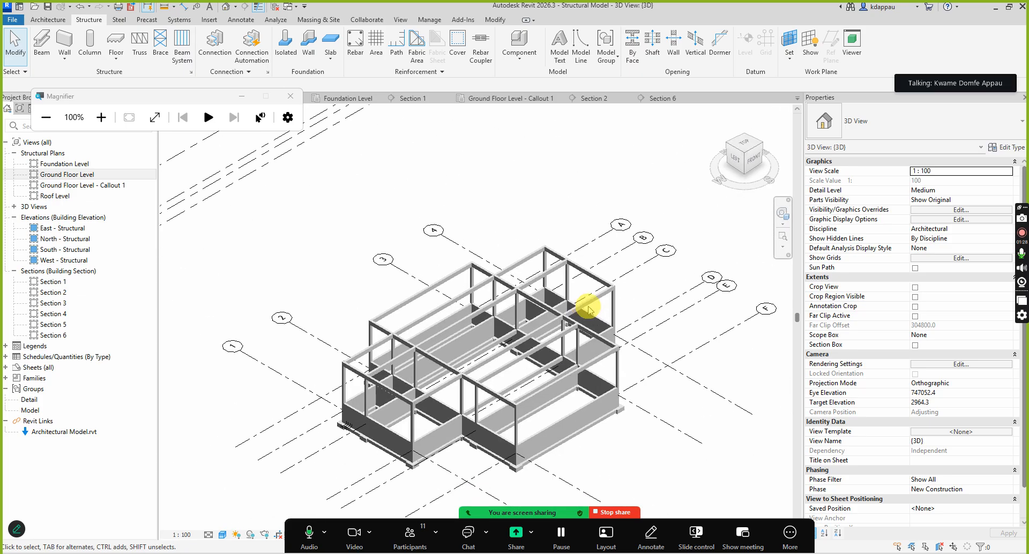
{"action": "double_click", "coordinate": [53, 196]}
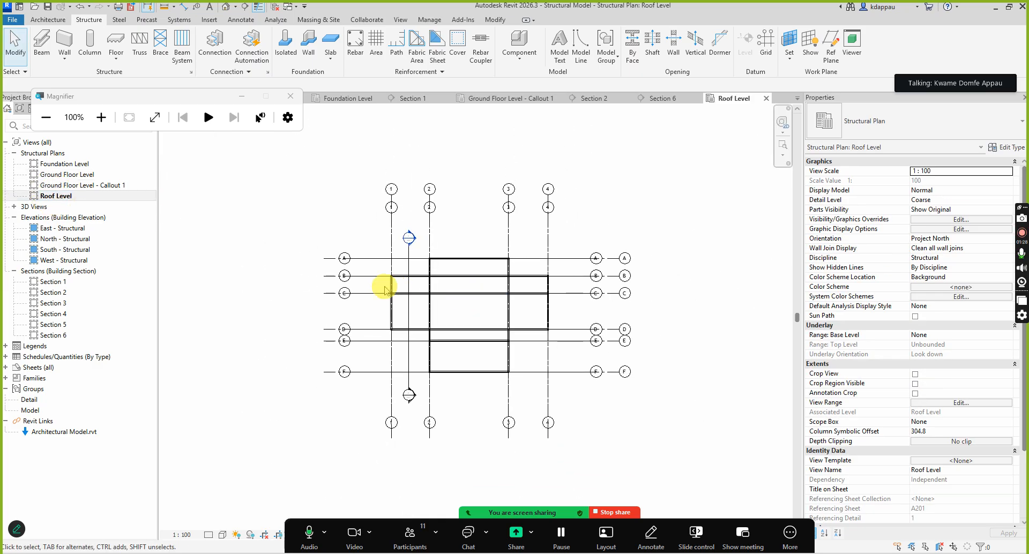
{"action": "scroll", "coordinate": [384, 289], "scroll_direction": "up", "scroll_amount": 3}
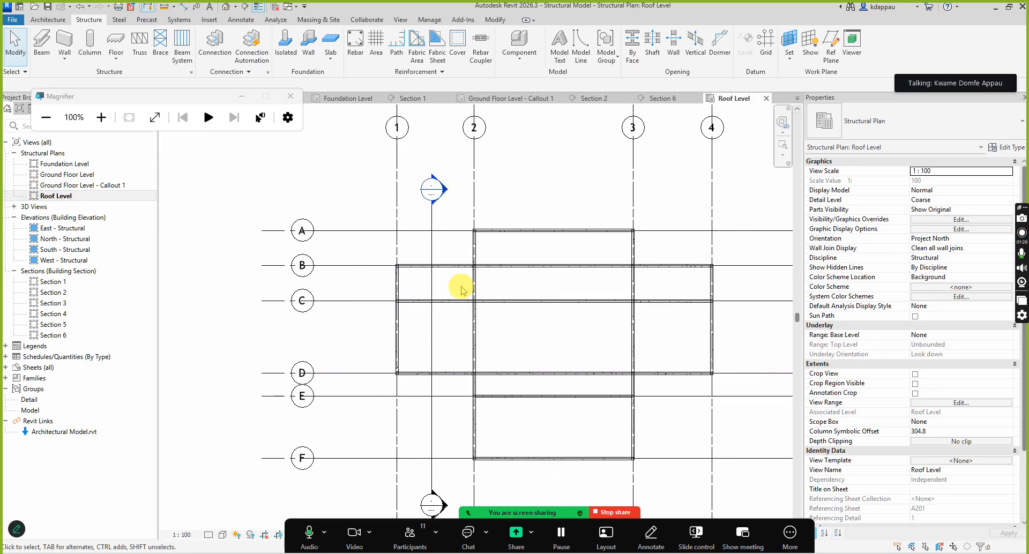
{"action": "scroll", "coordinate": [434, 343], "scroll_direction": "up", "scroll_amount": 2}
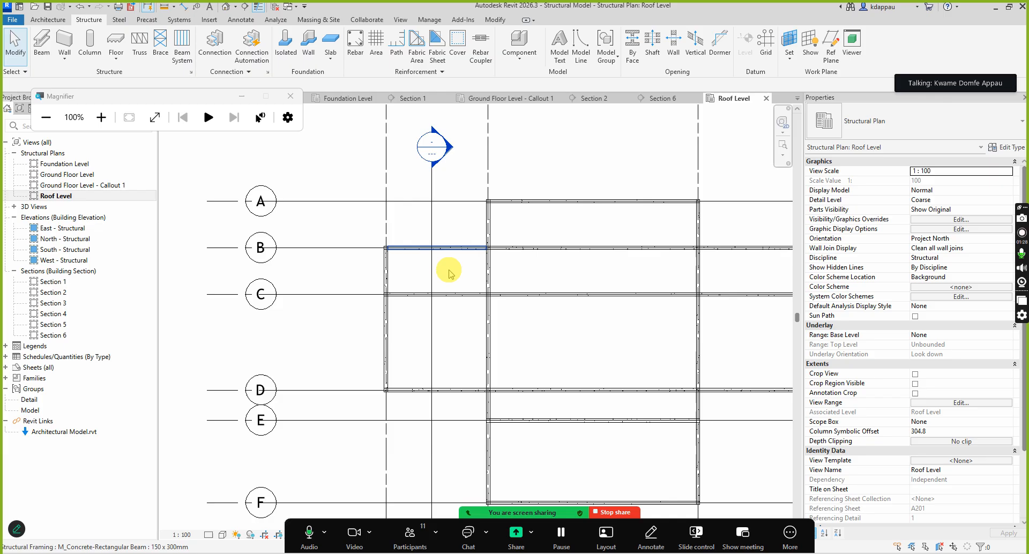
{"action": "scroll", "coordinate": [415, 305], "scroll_direction": "down", "scroll_amount": 3}
{"action": "scroll", "coordinate": [471, 289], "scroll_direction": "up", "scroll_amount": 1}
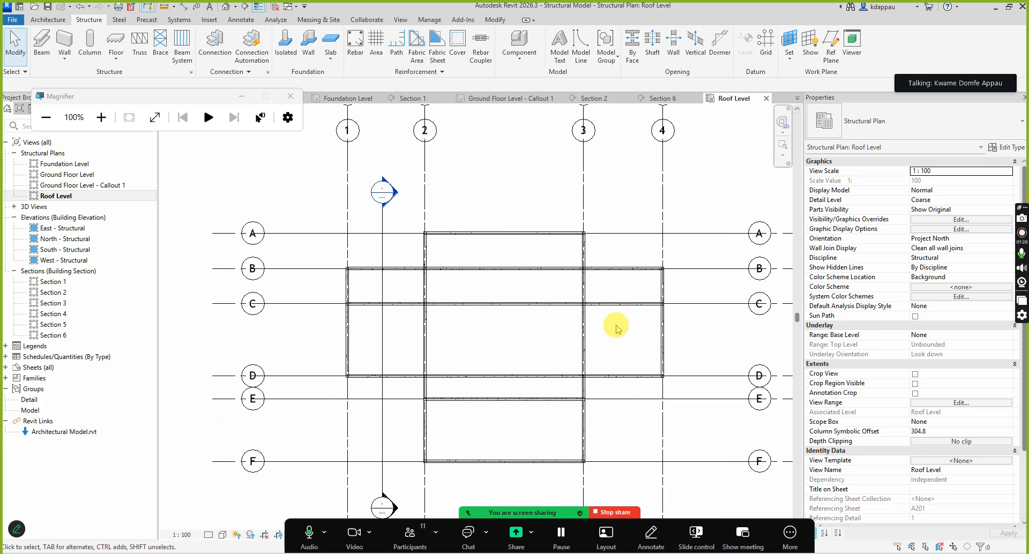
{"action": "scroll", "coordinate": [605, 346], "scroll_direction": "up", "scroll_amount": 1}
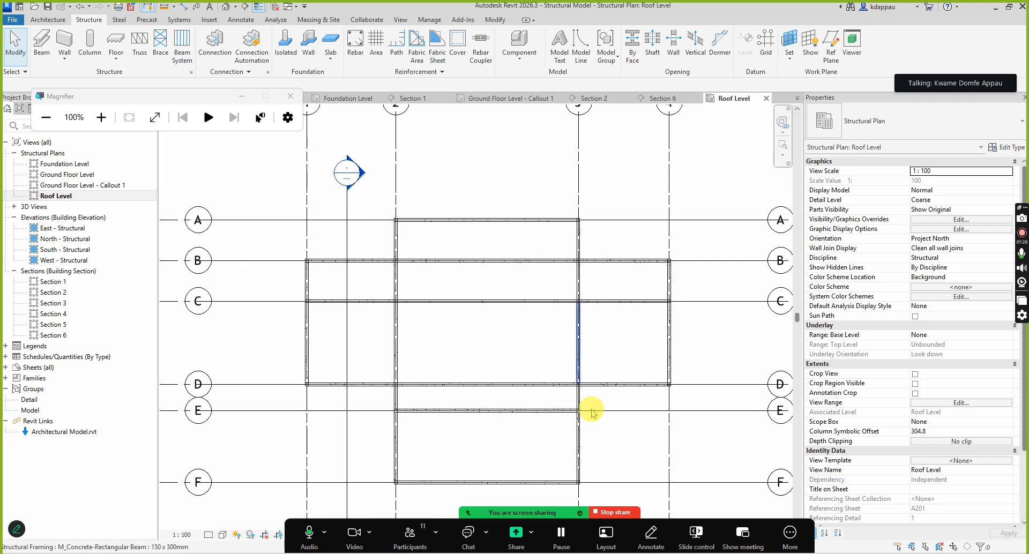
{"action": "scroll", "coordinate": [581, 359], "scroll_direction": "down", "scroll_amount": 2}
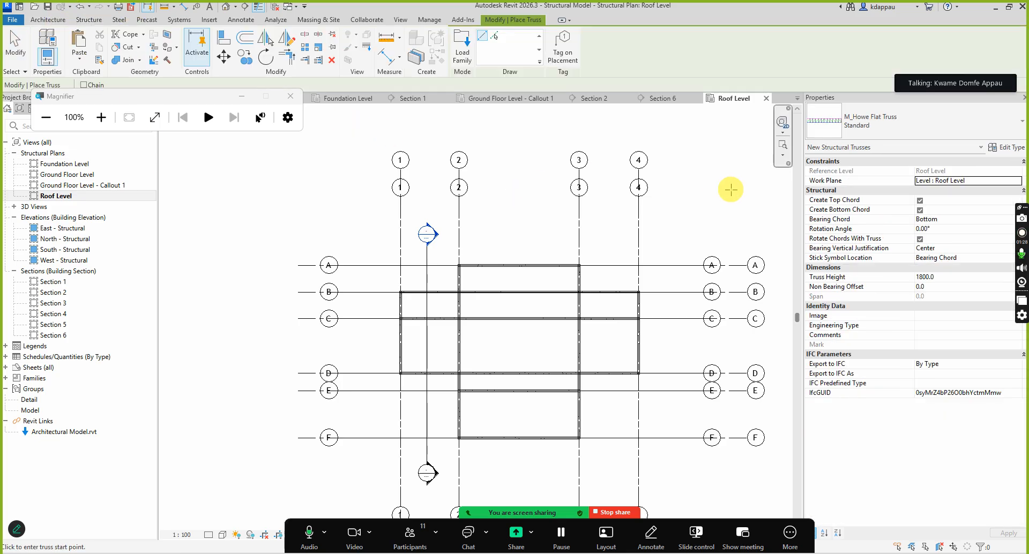
Check which truss types are available for placement at Roof Level
{"action": "left_click", "coordinate": [867, 116]}
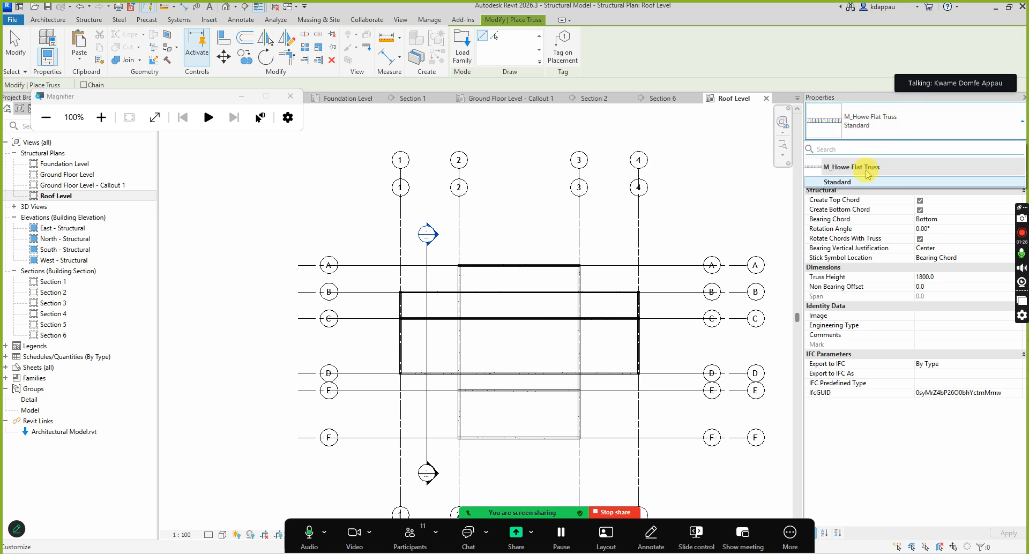
{"action": "left_click", "coordinate": [864, 177]}
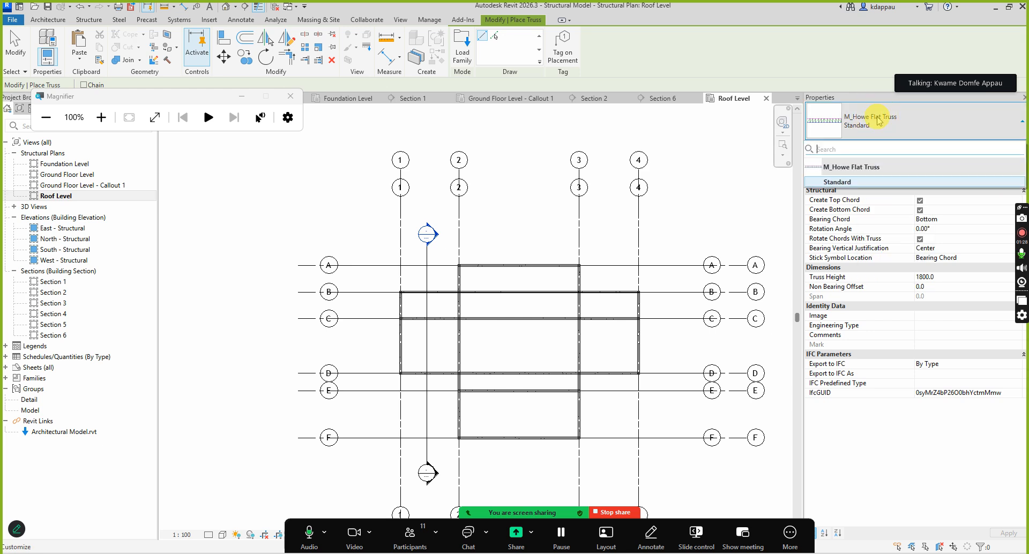
{"action": "left_click", "coordinate": [879, 121]}
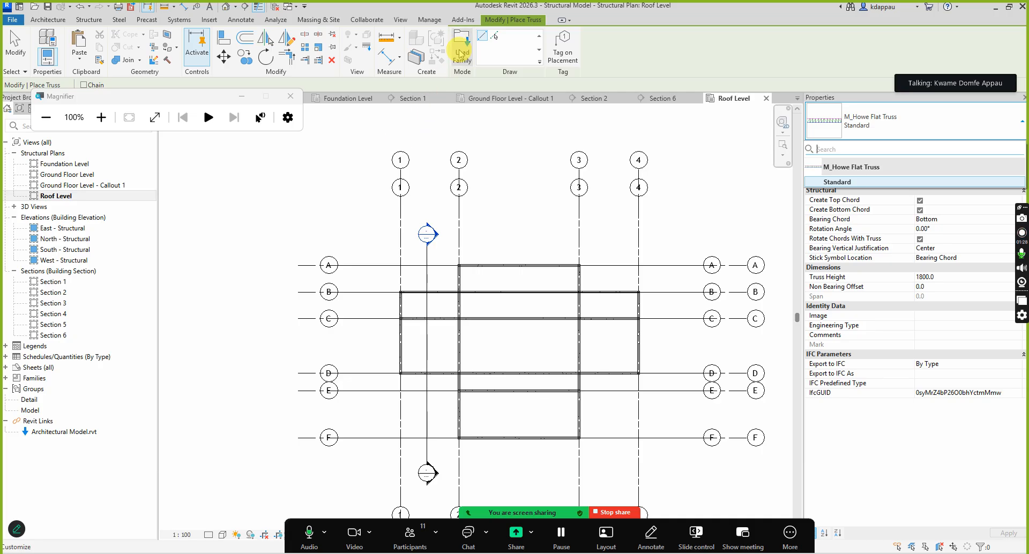
Start loading a truss family and browse the US library to the Structural Trusses folder
{"action": "left_click", "coordinate": [460, 53]}
{"action": "left_click", "coordinate": [407, 152]}
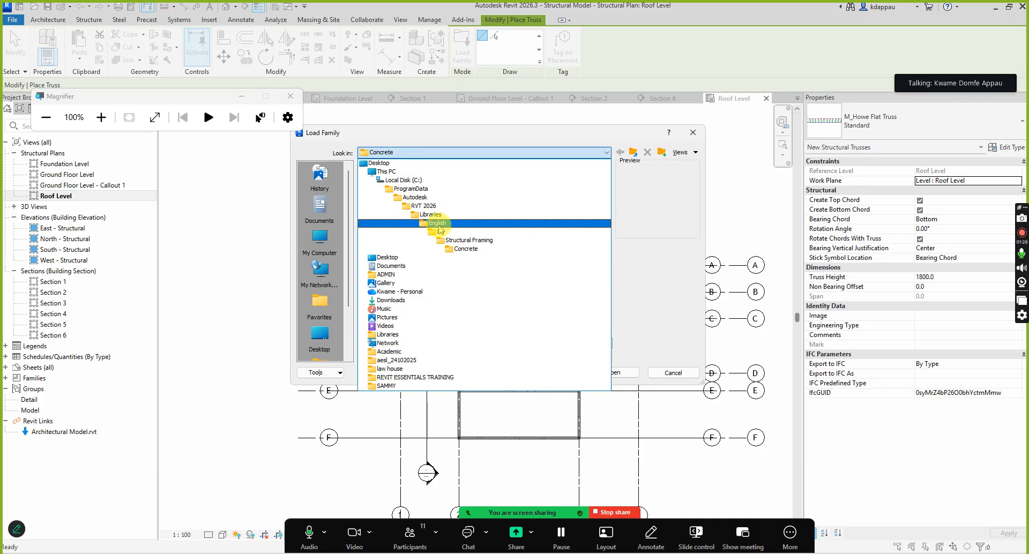
{"action": "left_click", "coordinate": [456, 240]}
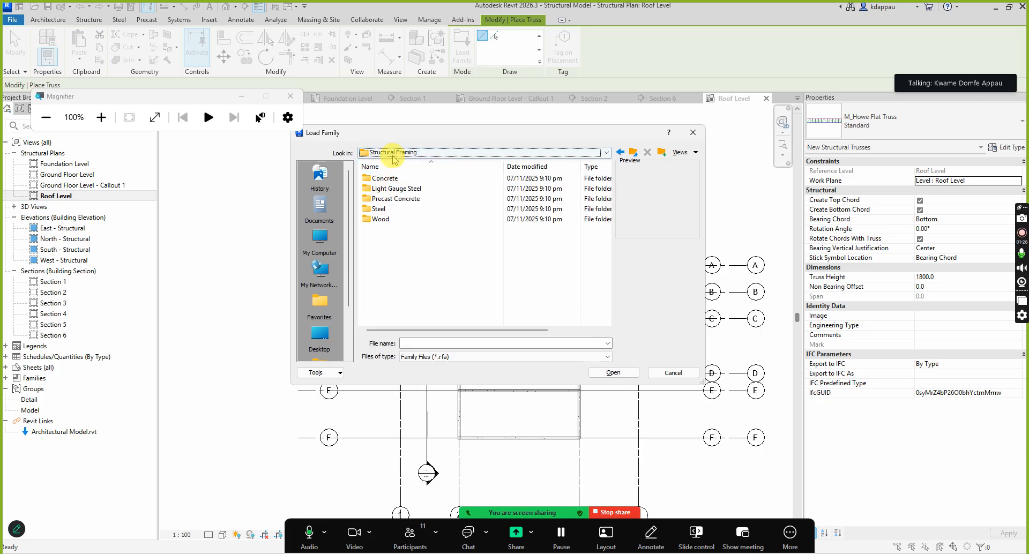
{"action": "left_click", "coordinate": [633, 152]}
{"action": "scroll", "coordinate": [421, 235], "scroll_direction": "down", "scroll_amount": 6}
{"action": "scroll", "coordinate": [421, 248], "scroll_direction": "down", "scroll_amount": 1}
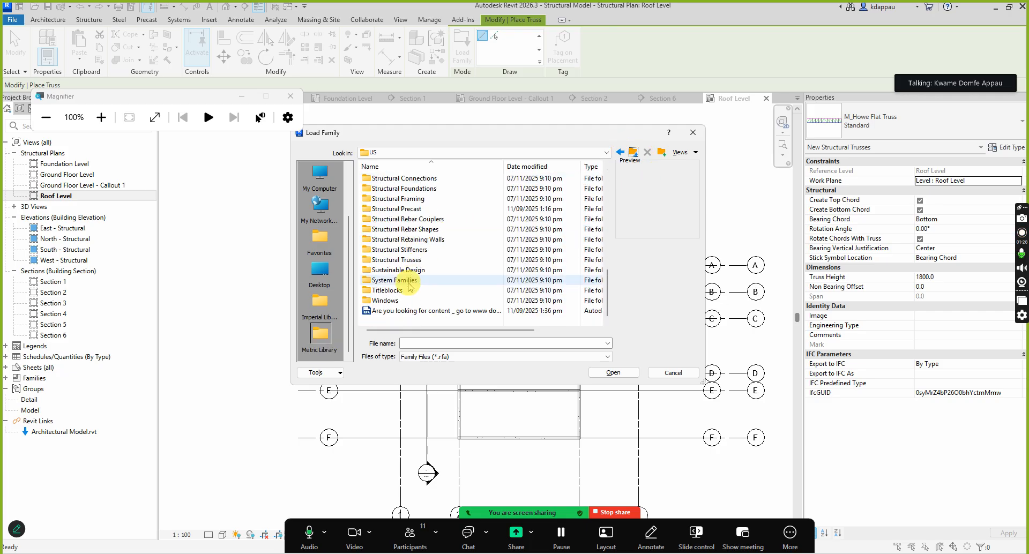
{"action": "left_click", "coordinate": [395, 260]}
{"action": "double_click", "coordinate": [388, 260]}
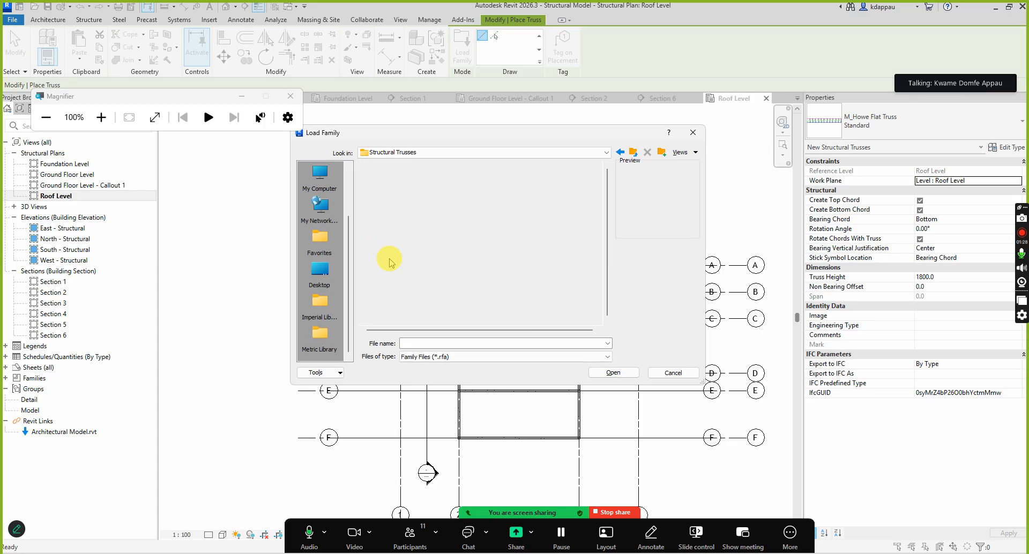
Preview the Fink, Howe, Pratt and Warren families in the Structural Trusses folder and select M_Pratt Gabled Truss-6 Panel
{"action": "left_click", "coordinate": [378, 180]}
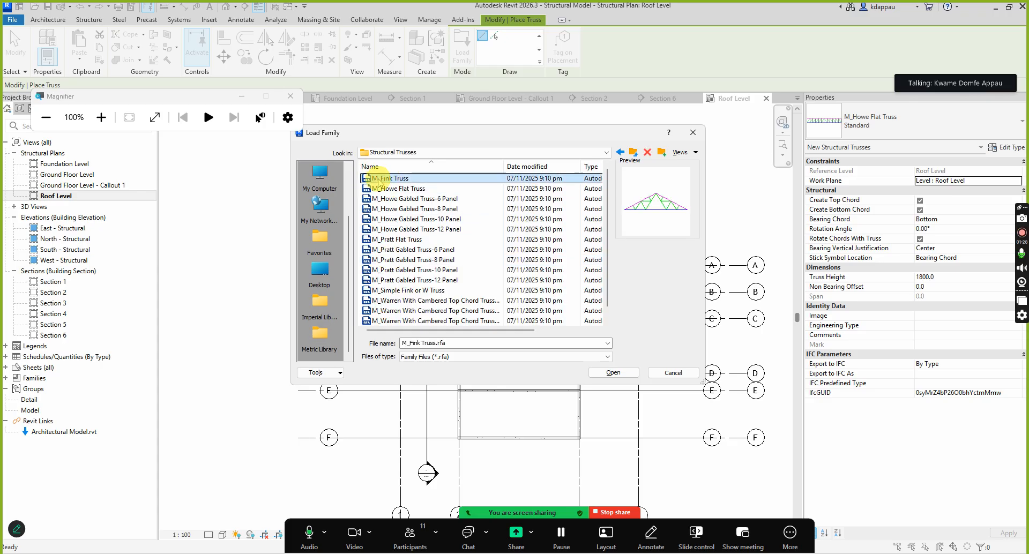
{"action": "key", "text": "Down"}
{"action": "key", "text": "Down"}
{"action": "key", "text": "Down"}
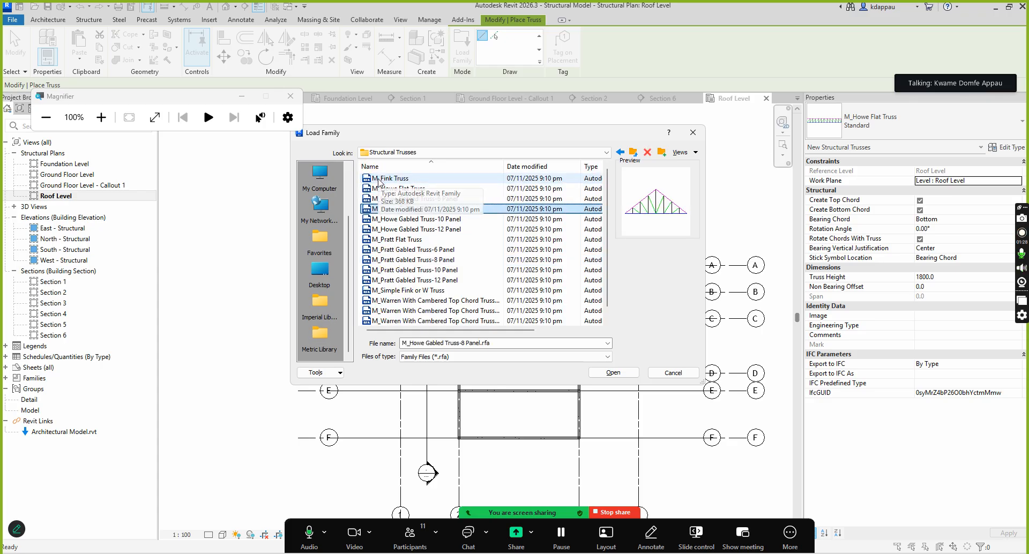
{"action": "key", "text": "Down"}
{"action": "key", "text": "Down"}
{"action": "key", "text": "Down"}
{"action": "key", "text": "Down"}
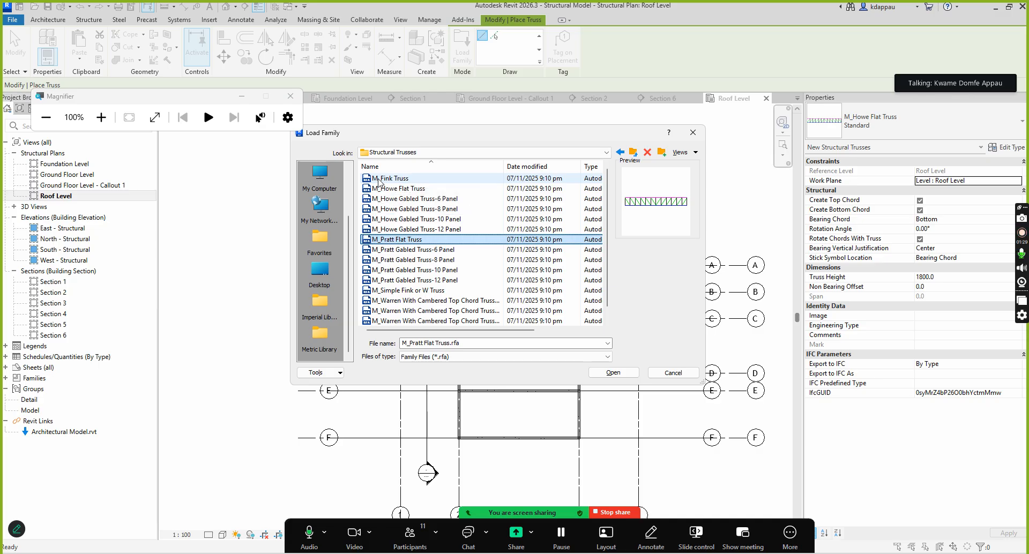
{"action": "key", "text": "Down"}
{"action": "key", "text": "Down"}
{"action": "key", "text": "Down"}
{"action": "key", "text": "Down"}
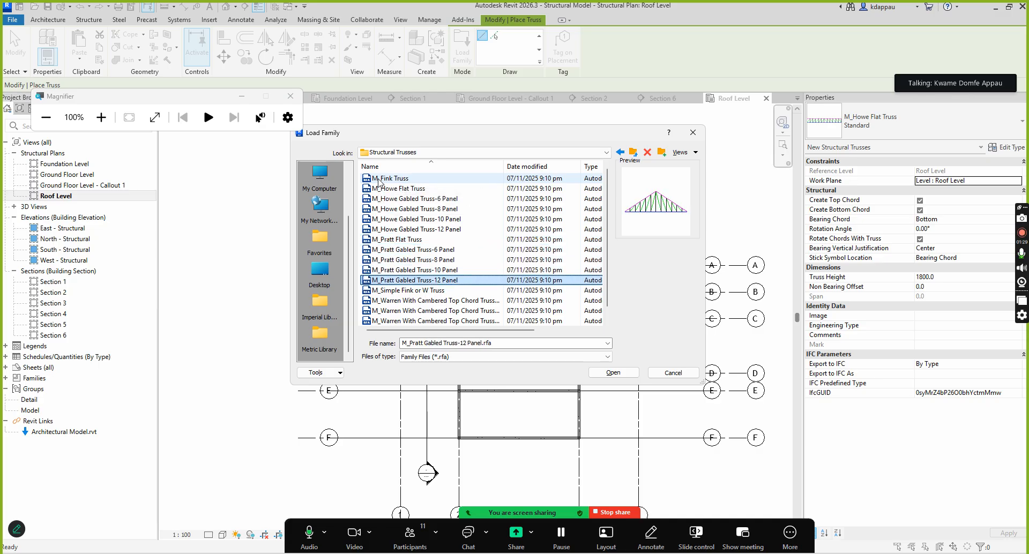
{"action": "key", "text": "Down"}
{"action": "key", "text": "Down"}
{"action": "key", "text": "Down"}
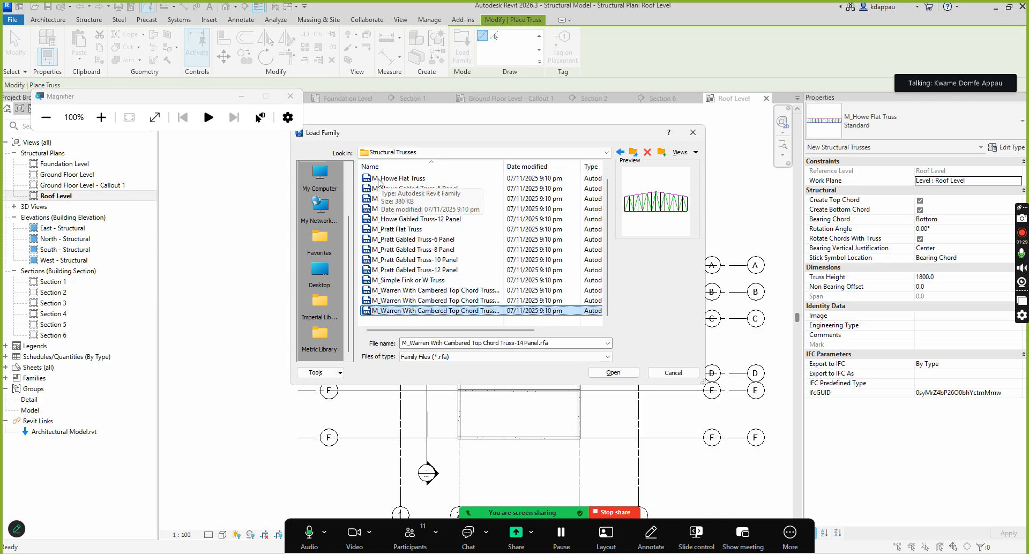
{"action": "key", "text": "Up"}
{"action": "key", "text": "Up"}
{"action": "key", "text": "Up"}
{"action": "key", "text": "Up"}
{"action": "key", "text": "Up"}
{"action": "key", "text": "Up"}
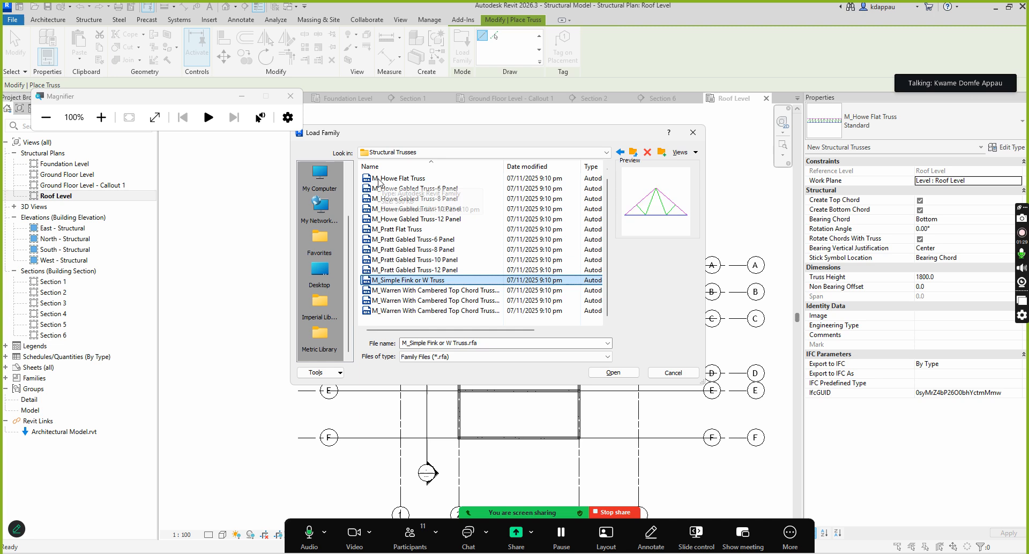
{"action": "key", "text": "Up"}
{"action": "key", "text": "Up"}
{"action": "key", "text": "Up"}
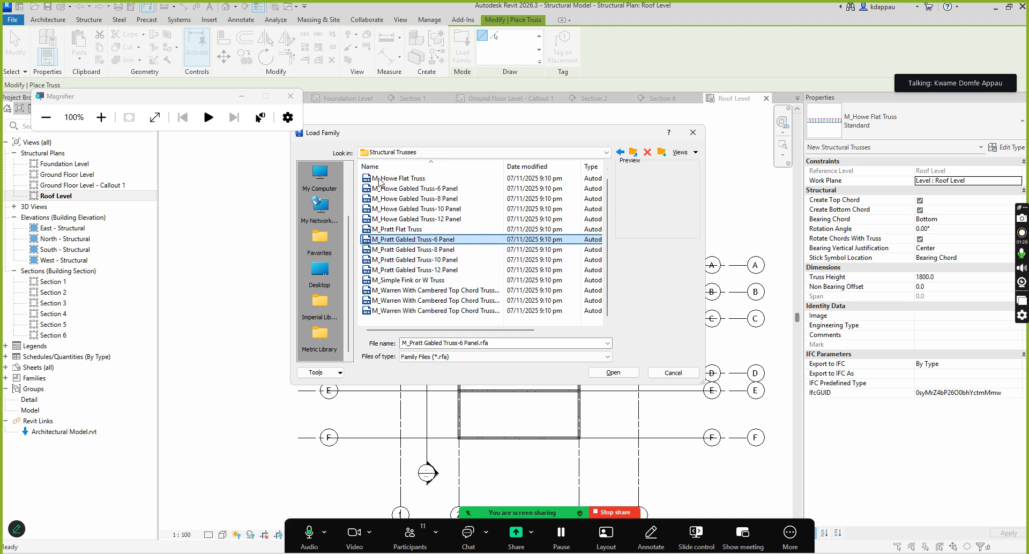
Load the M_Howe Gabled Truss-10 Panel family and draw a truss along grid 1 between grids B and D at Roof Level
{"action": "key", "text": "Up"}
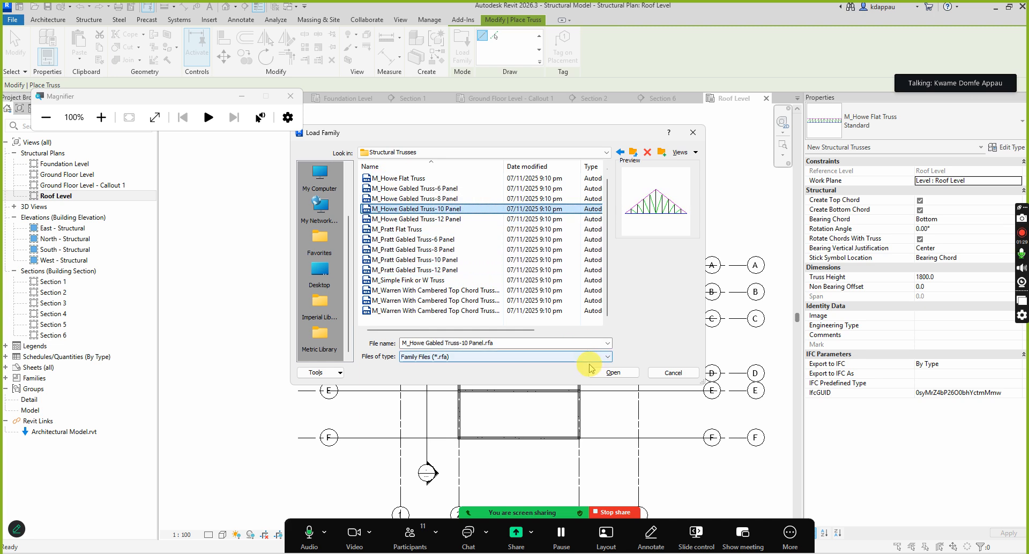
{"action": "left_click", "coordinate": [602, 372]}
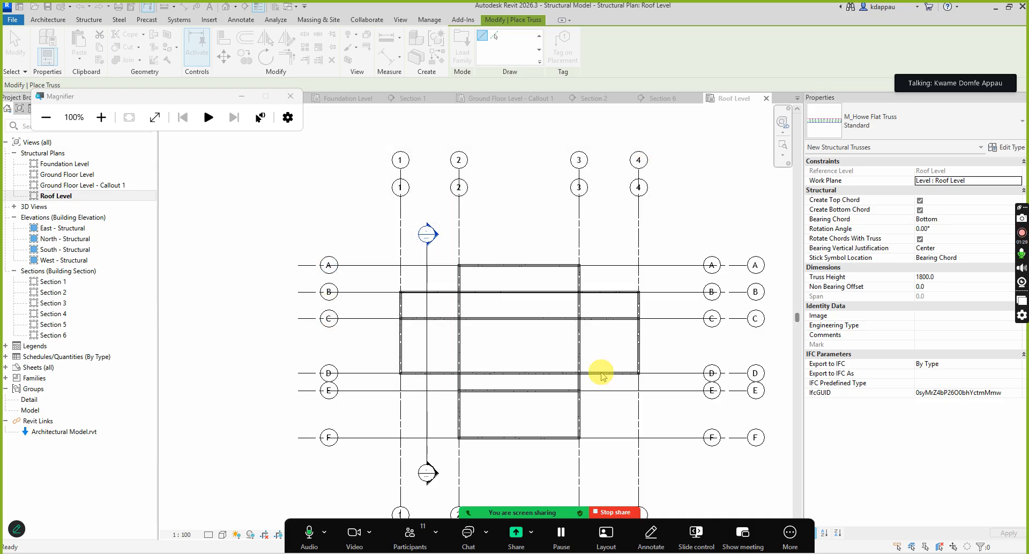
{"action": "scroll", "coordinate": [396, 295], "scroll_direction": "up", "scroll_amount": 5}
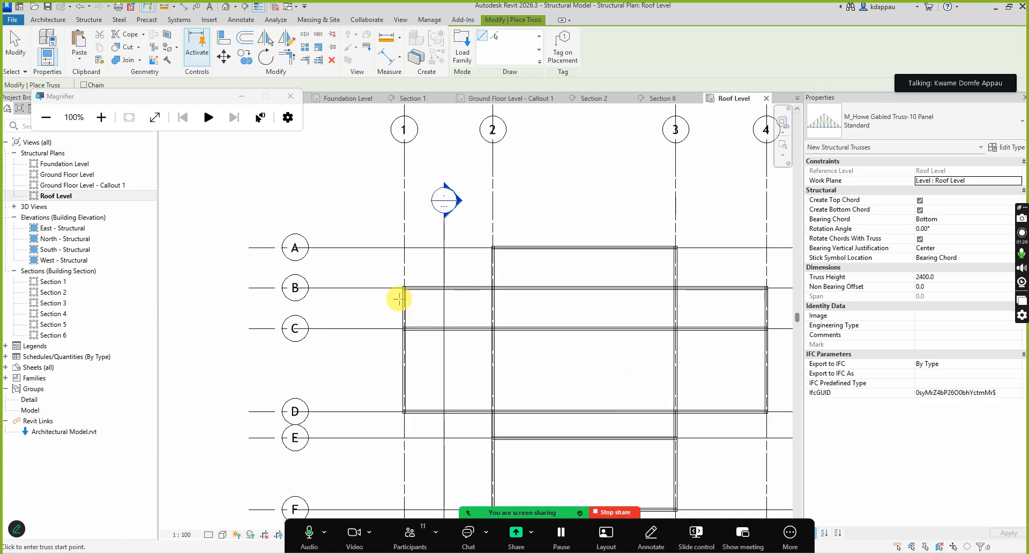
{"action": "left_click", "coordinate": [403, 272]}
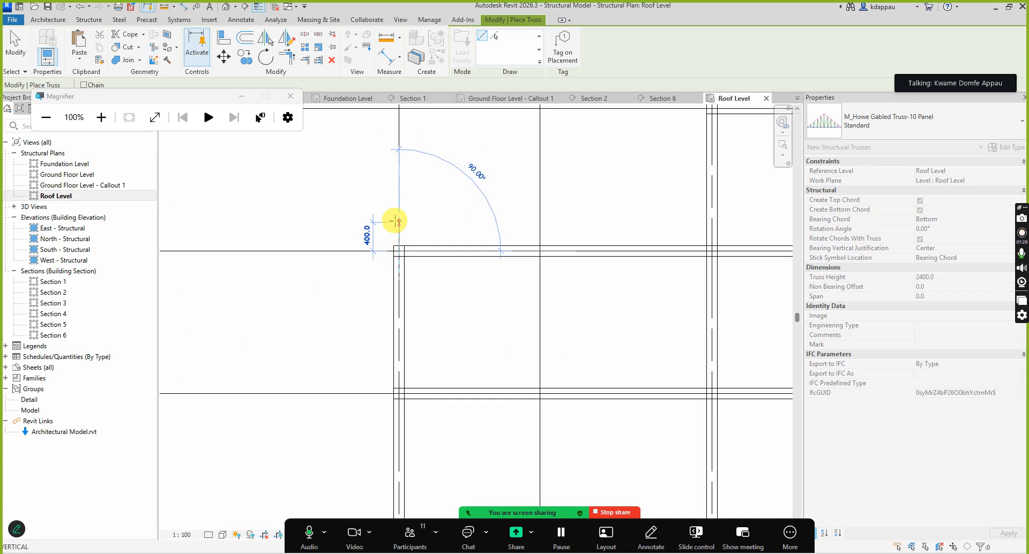
{"action": "scroll", "coordinate": [397, 225], "scroll_direction": "down", "scroll_amount": 4}
{"action": "scroll", "coordinate": [405, 436], "scroll_direction": "up", "scroll_amount": 4}
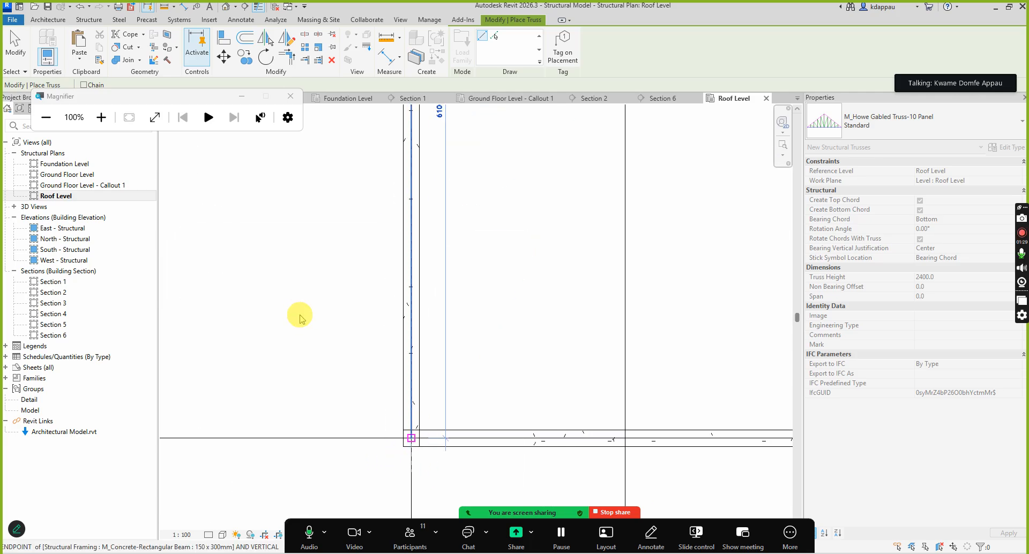
{"action": "left_click", "coordinate": [411, 438]}
{"action": "key", "text": "Escape"}
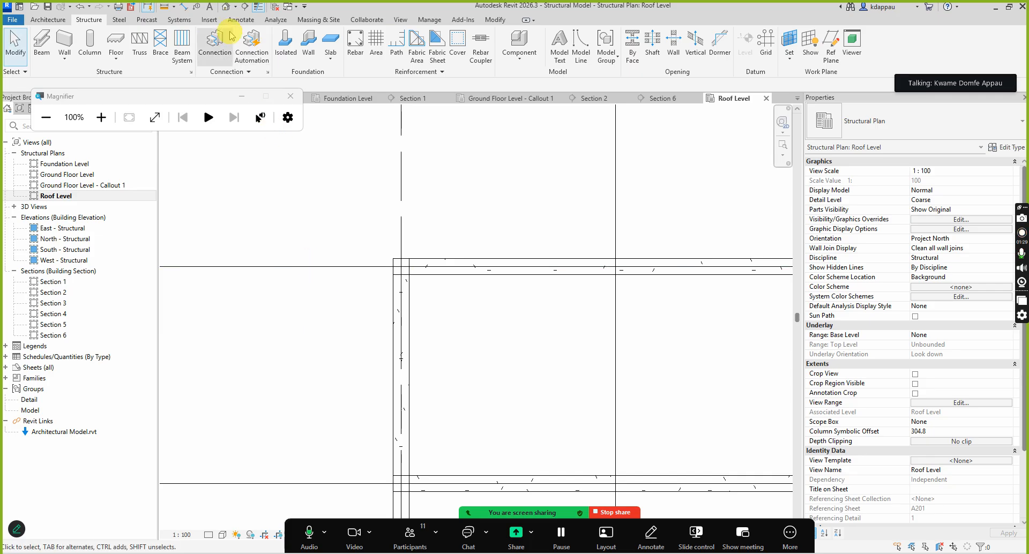
Open the 3D view and inspect the roof beams along grid 1 for the new truss
{"action": "left_click", "coordinate": [226, 8]}
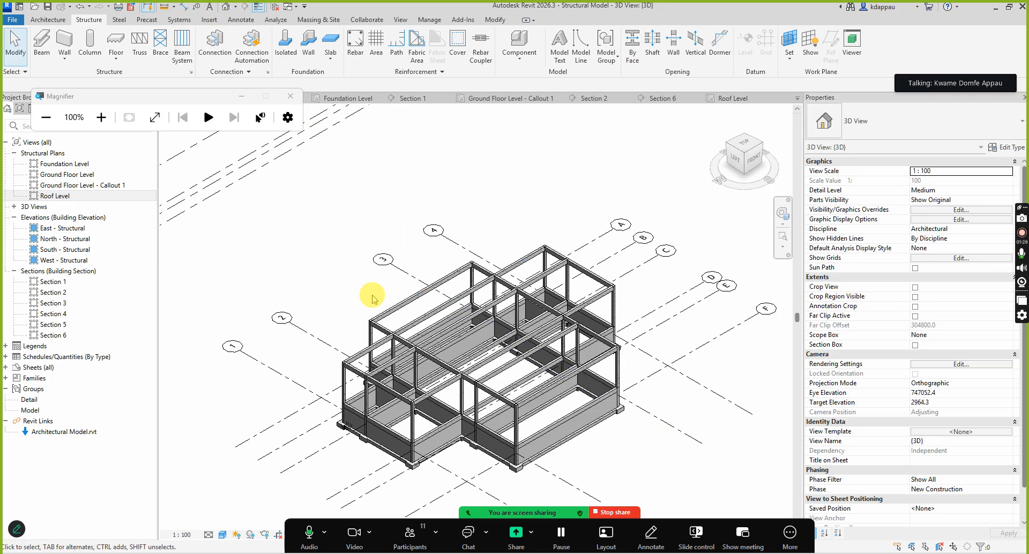
{"action": "scroll", "coordinate": [390, 329], "scroll_direction": "down", "scroll_amount": 3}
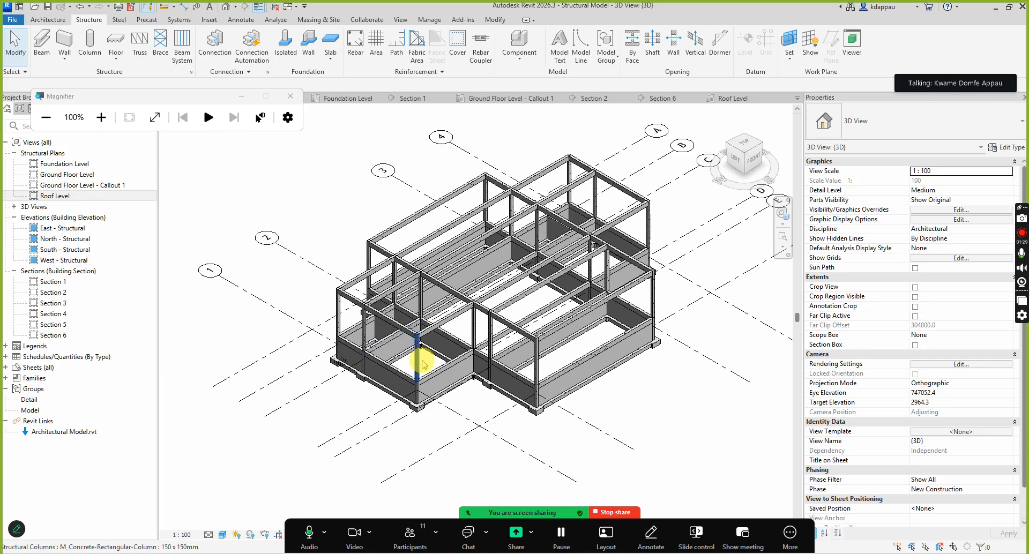
{"action": "scroll", "coordinate": [384, 336], "scroll_direction": "up", "scroll_amount": 5}
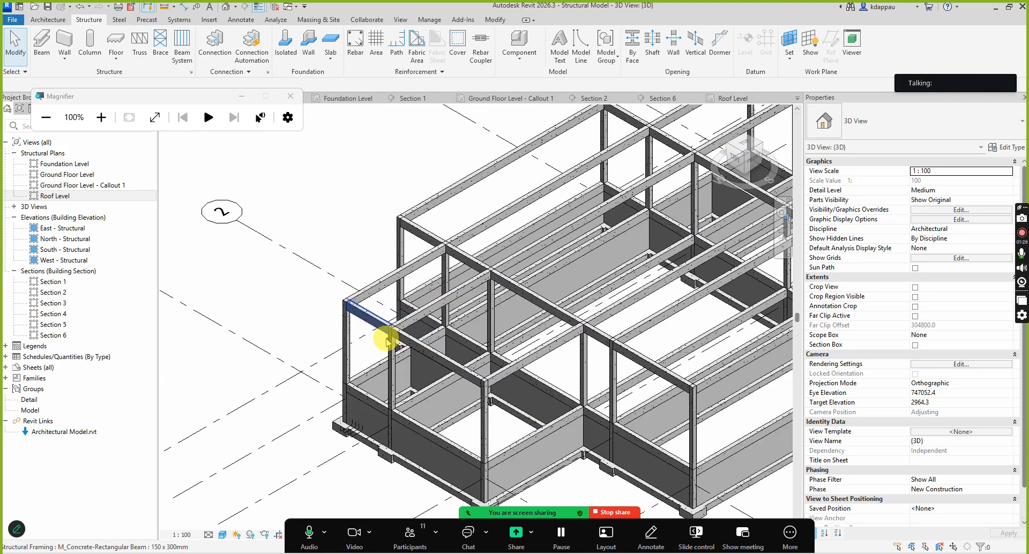
{"action": "middle_click_drag", "start_coordinate": [384, 340], "coordinate": [353, 308], "text": "shift"}
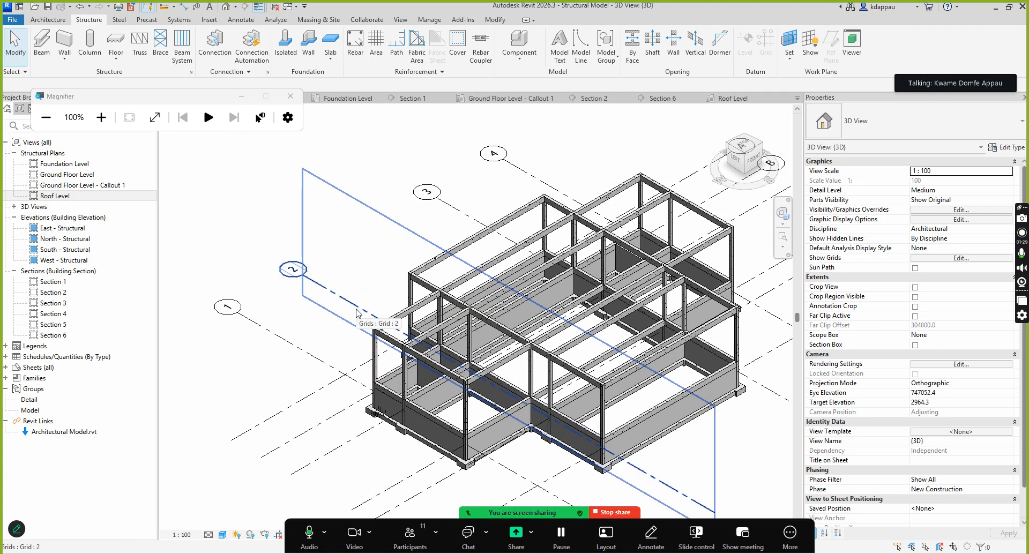
Check the visibility of the Structural Trusses category in the 3D view's Visibility/Graphic Overrides
{"action": "key", "text": "v"}
{"action": "key", "text": "g"}
{"action": "scroll", "coordinate": [340, 331], "scroll_direction": "down", "scroll_amount": 10}
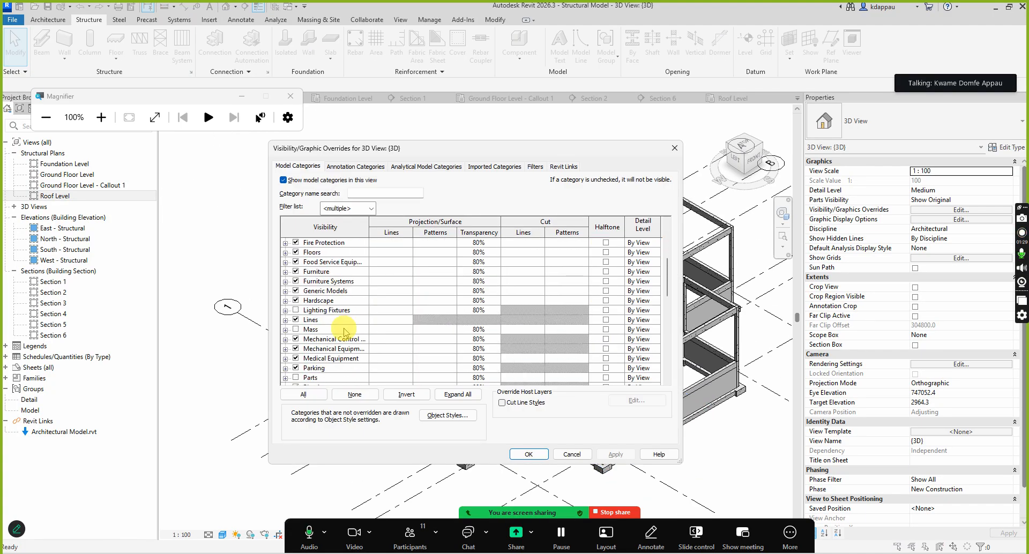
{"action": "scroll", "coordinate": [339, 331], "scroll_direction": "down", "scroll_amount": 6}
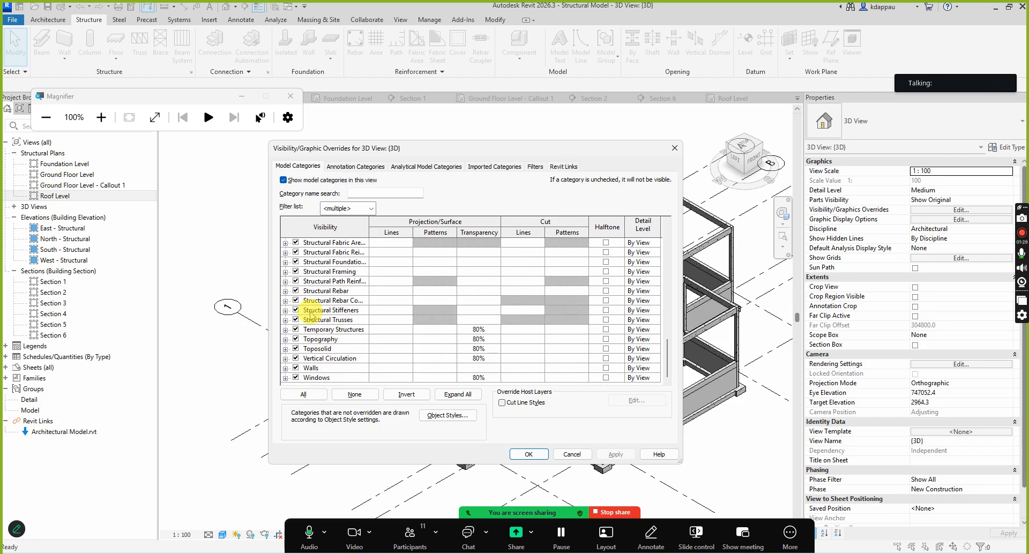
{"action": "scroll", "coordinate": [310, 329], "scroll_direction": "up", "scroll_amount": 1}
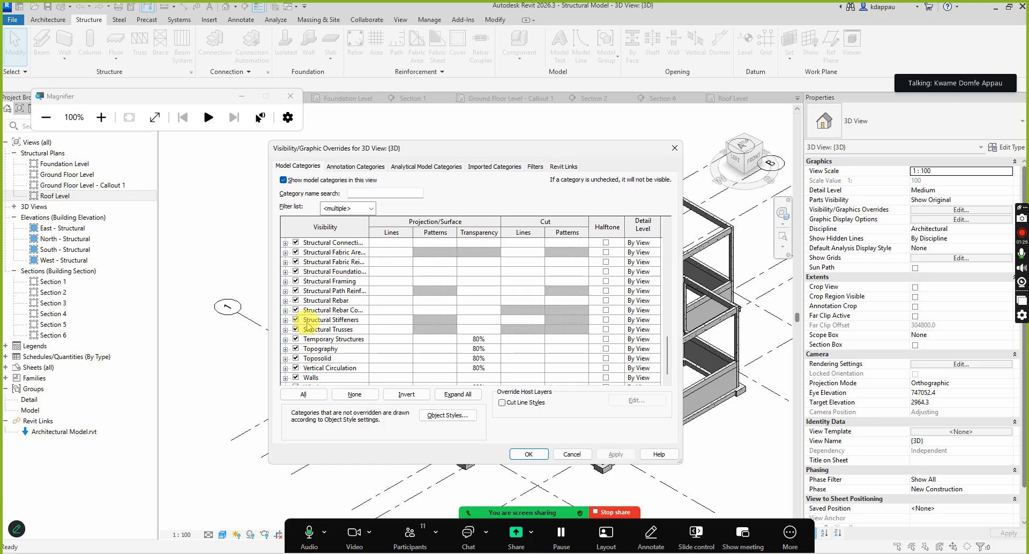
{"action": "left_click", "coordinate": [332, 339]}
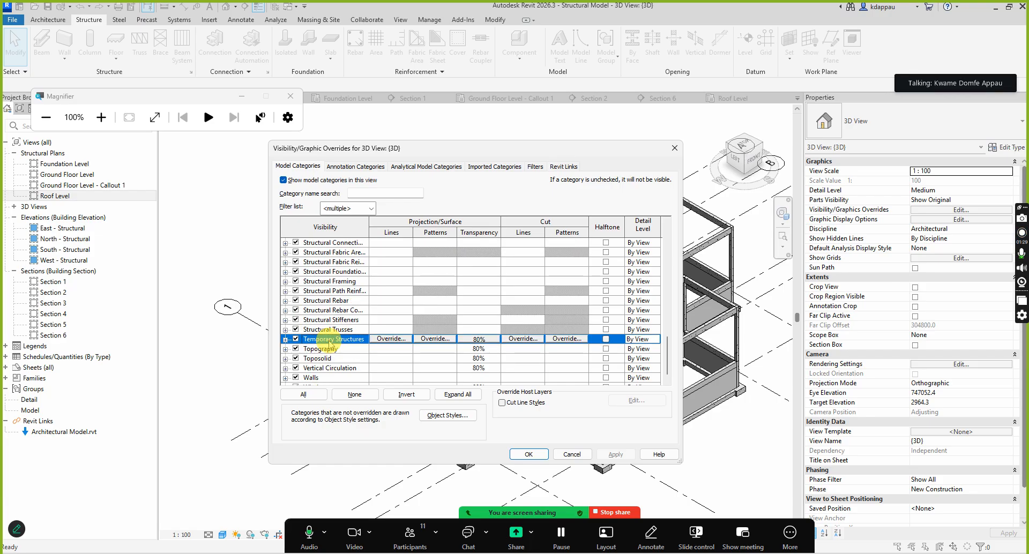
{"action": "left_click", "coordinate": [326, 329]}
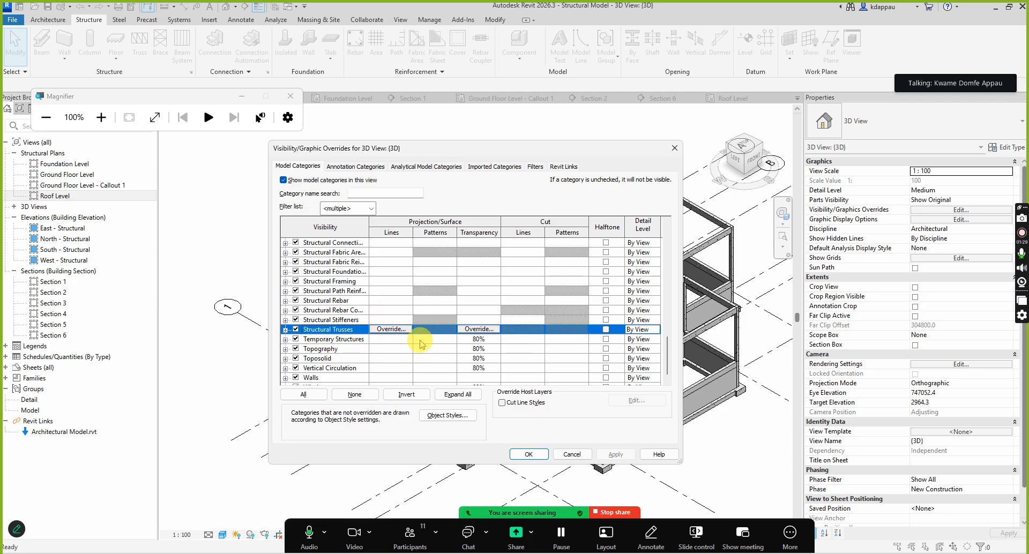
{"action": "left_click", "coordinate": [528, 453]}
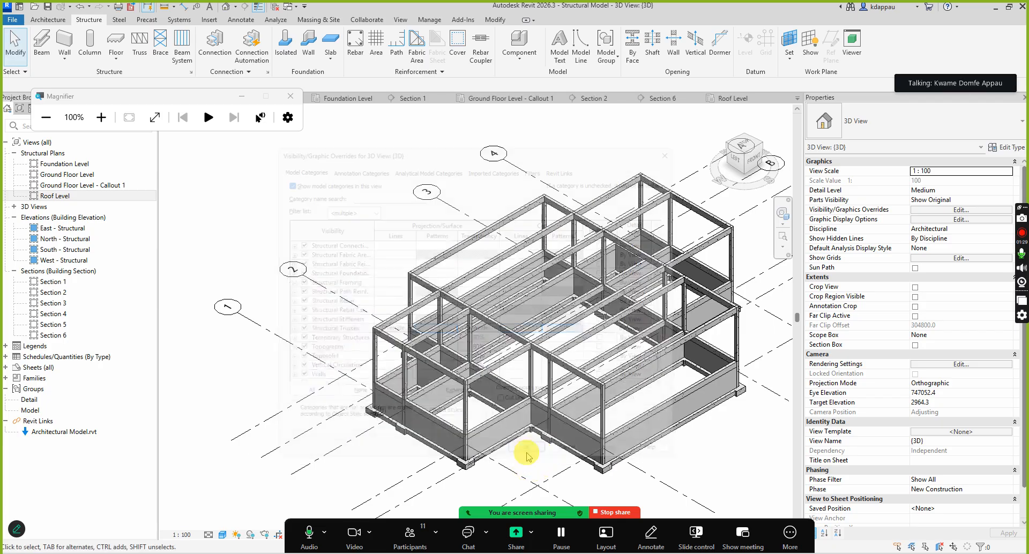
Set the 3D view's visual style to Wireframe
{"action": "scroll", "coordinate": [505, 402], "scroll_direction": "down", "scroll_amount": 3}
{"action": "scroll", "coordinate": [476, 313], "scroll_direction": "down", "scroll_amount": 3}
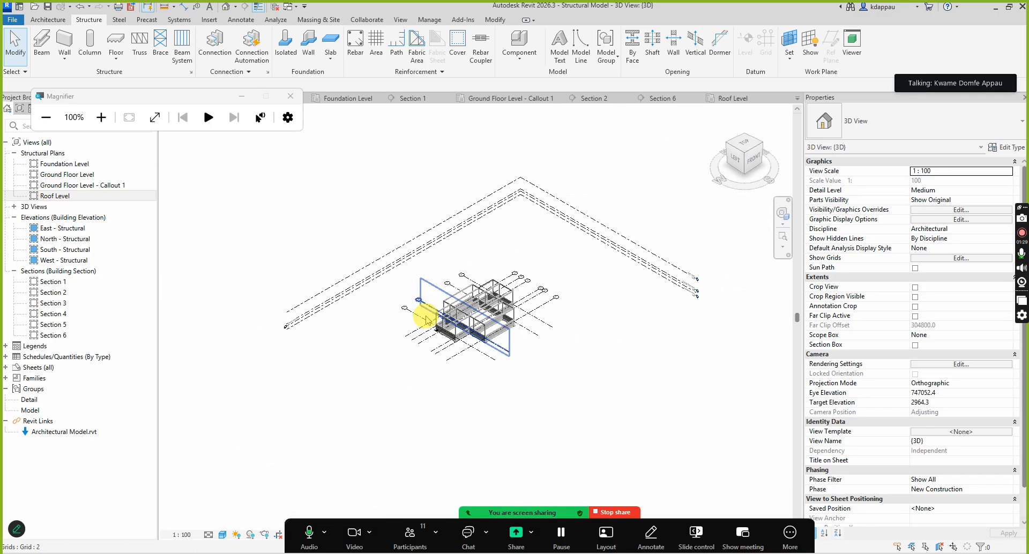
{"action": "scroll", "coordinate": [423, 303], "scroll_direction": "up", "scroll_amount": 2}
{"action": "scroll", "coordinate": [469, 337], "scroll_direction": "up", "scroll_amount": 5}
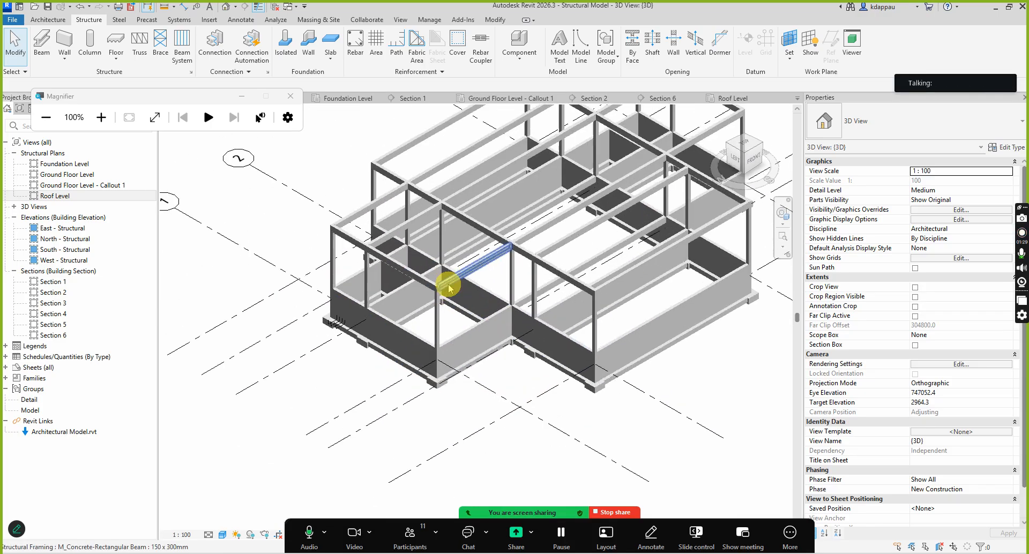
{"action": "scroll", "coordinate": [364, 360], "scroll_direction": "down", "scroll_amount": 3}
{"action": "scroll", "coordinate": [358, 424], "scroll_direction": "down", "scroll_amount": 1}
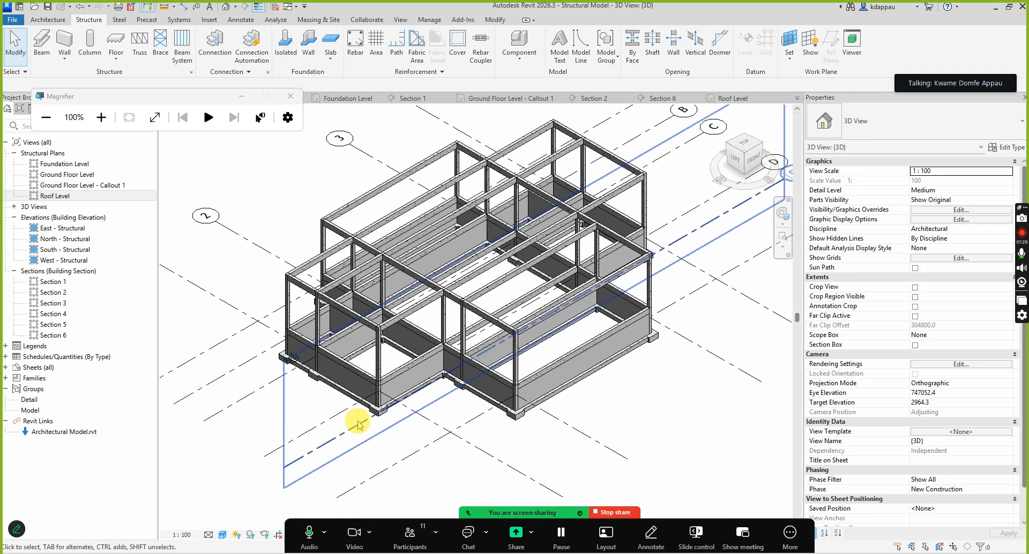
{"action": "left_click", "coordinate": [222, 535]}
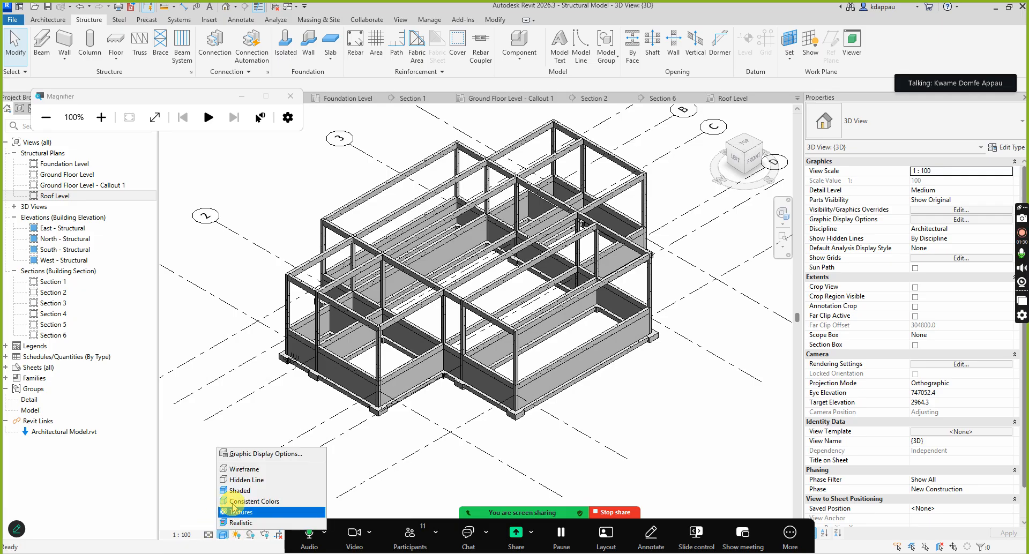
{"action": "left_click", "coordinate": [235, 471]}
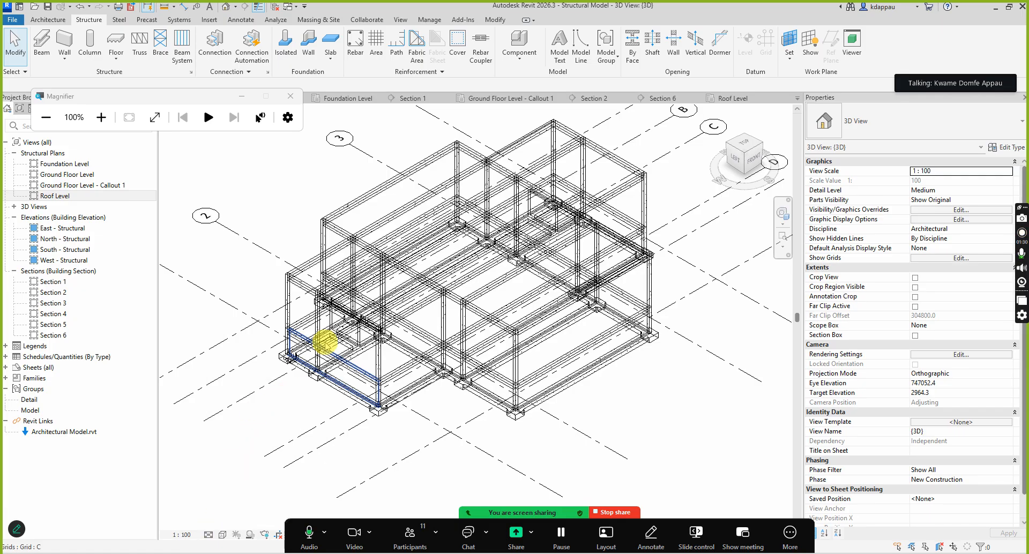
Examine the wireframe structure for the truss and check which filters are applied to the 3D view
{"action": "scroll", "coordinate": [344, 298], "scroll_direction": "up", "scroll_amount": 3}
{"action": "scroll", "coordinate": [345, 305], "scroll_direction": "down", "scroll_amount": 5}
{"action": "scroll", "coordinate": [565, 247], "scroll_direction": "up", "scroll_amount": 3}
{"action": "scroll", "coordinate": [544, 260], "scroll_direction": "down", "scroll_amount": 5}
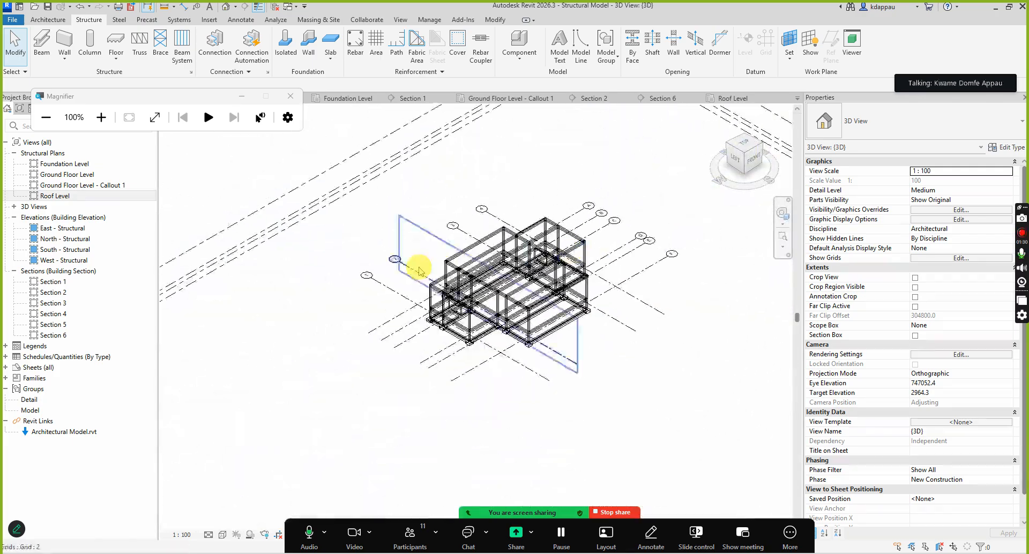
{"action": "scroll", "coordinate": [556, 209], "scroll_direction": "up", "scroll_amount": 4}
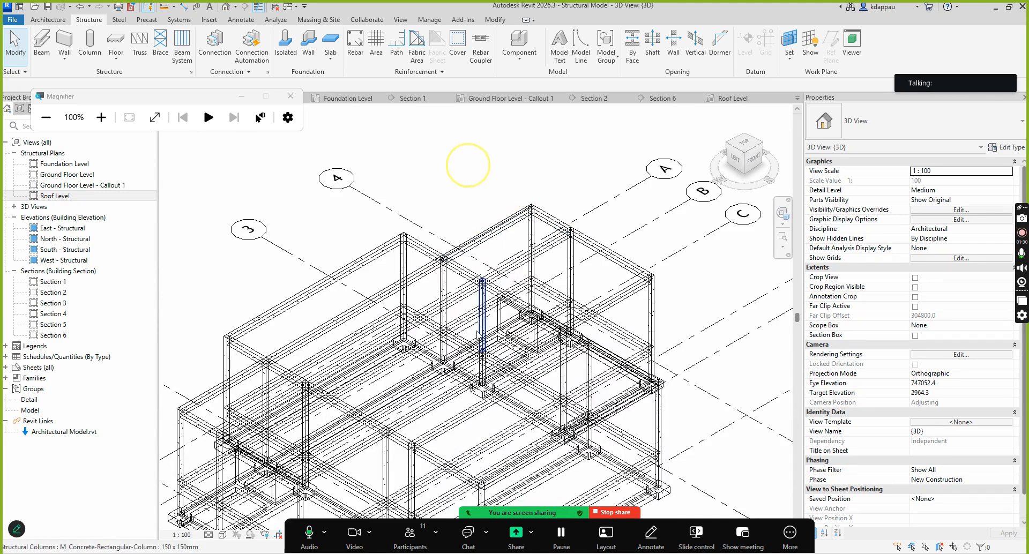
{"action": "scroll", "coordinate": [367, 367], "scroll_direction": "down", "scroll_amount": 2}
{"action": "scroll", "coordinate": [367, 368], "scroll_direction": "down", "scroll_amount": 1}
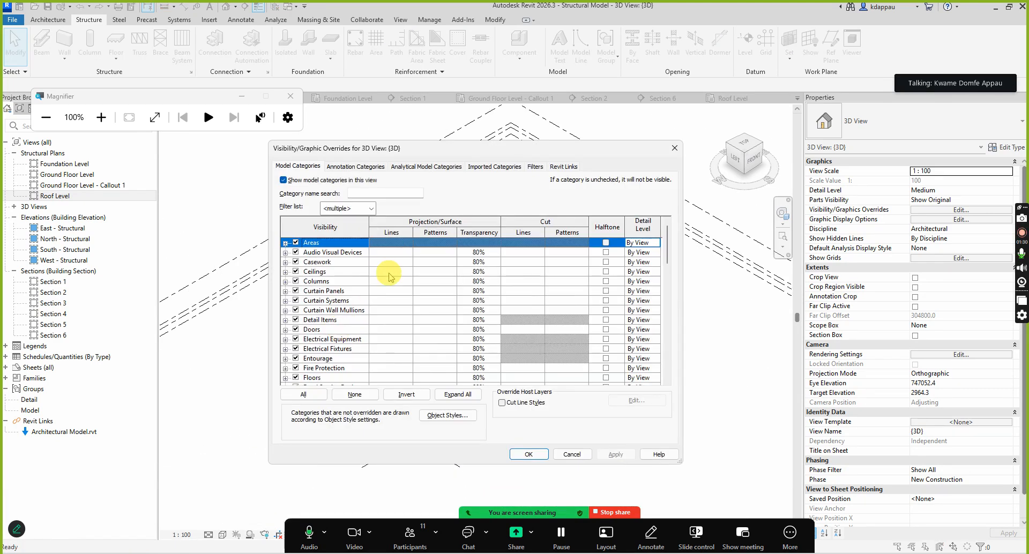
{"action": "left_click", "coordinate": [535, 167]}
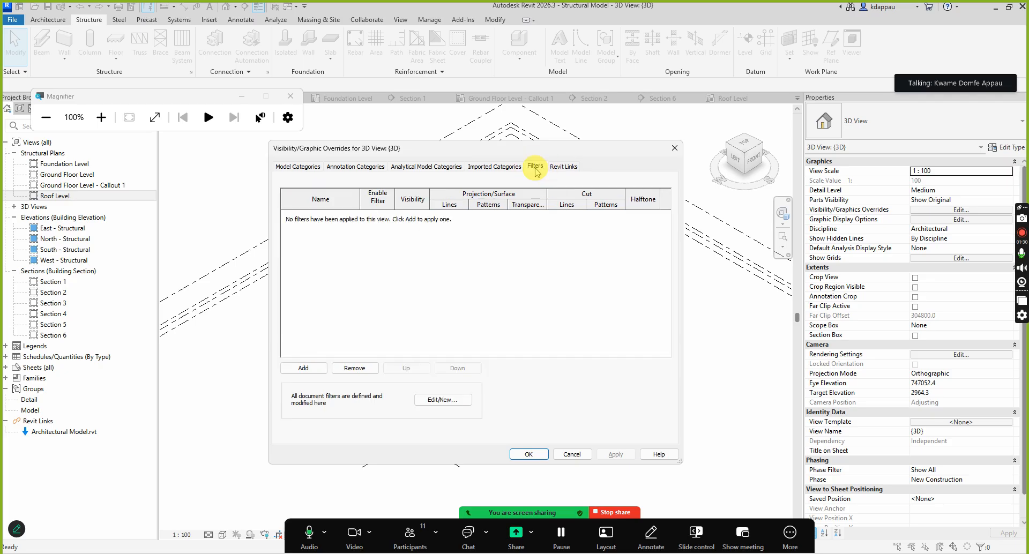
{"action": "left_click", "coordinate": [526, 454]}
{"action": "scroll", "coordinate": [436, 421], "scroll_direction": "up", "scroll_amount": 4}
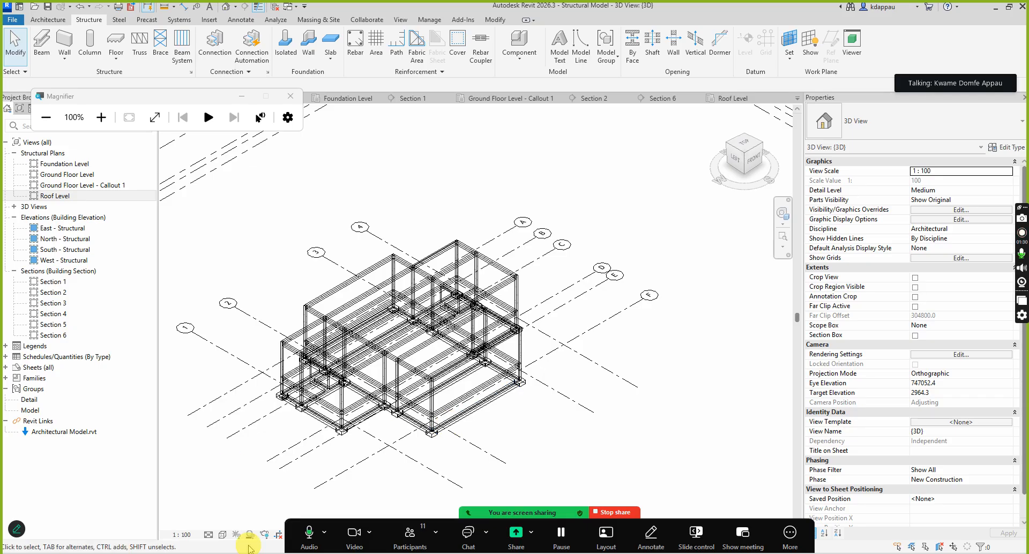
Set the 3D view's visual style to Hidden Line
{"action": "left_click", "coordinate": [222, 535]}
{"action": "left_click", "coordinate": [238, 481]}
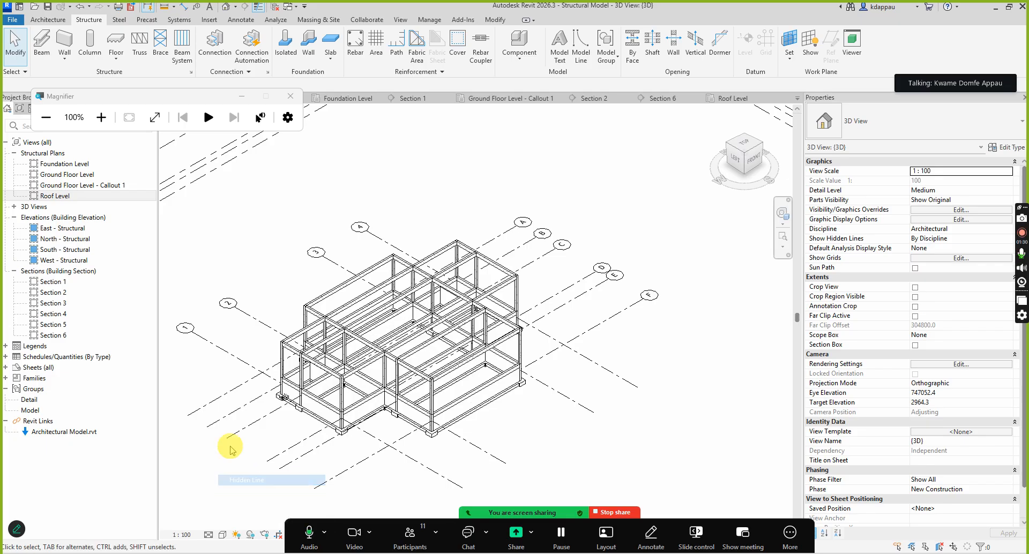
{"action": "scroll", "coordinate": [229, 379], "scroll_direction": "up", "scroll_amount": 4}
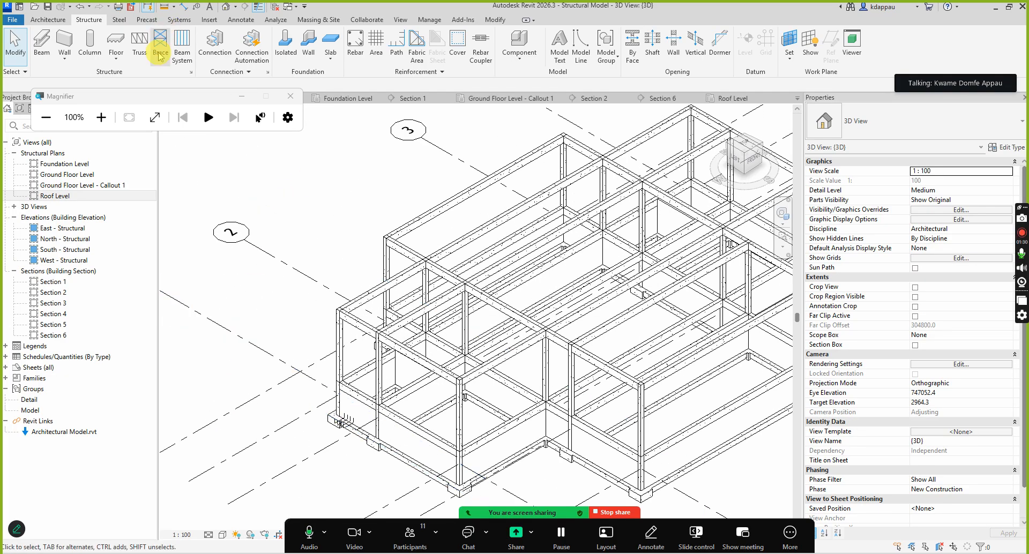
Place a short M_Howe Gabled Truss-10 Panel test truss on the Ground Level outside the building, parallel to grid 1
{"action": "left_click", "coordinate": [139, 46]}
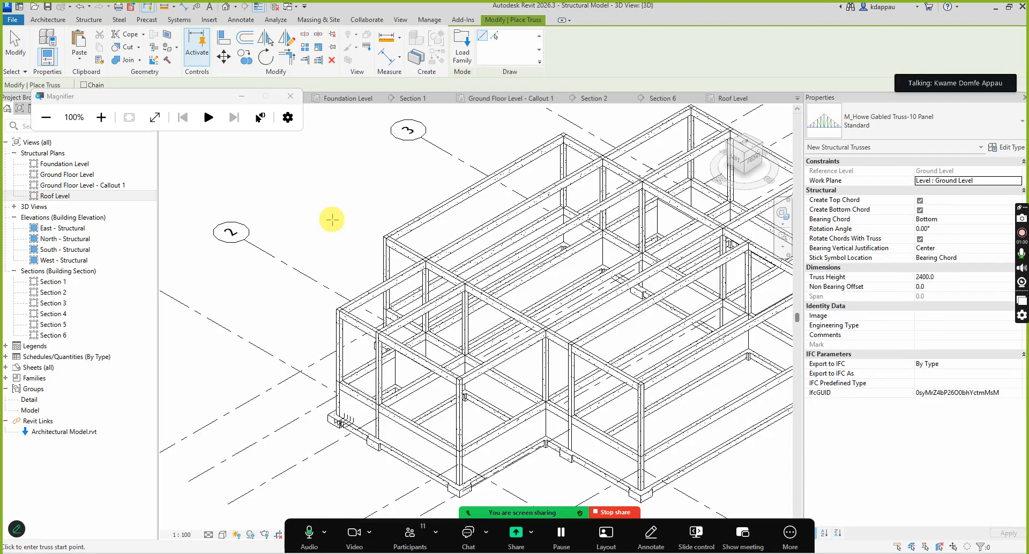
{"action": "scroll", "coordinate": [345, 218], "scroll_direction": "down", "scroll_amount": 4}
{"action": "scroll", "coordinate": [362, 332], "scroll_direction": "up", "scroll_amount": 4}
{"action": "left_click", "coordinate": [327, 310]}
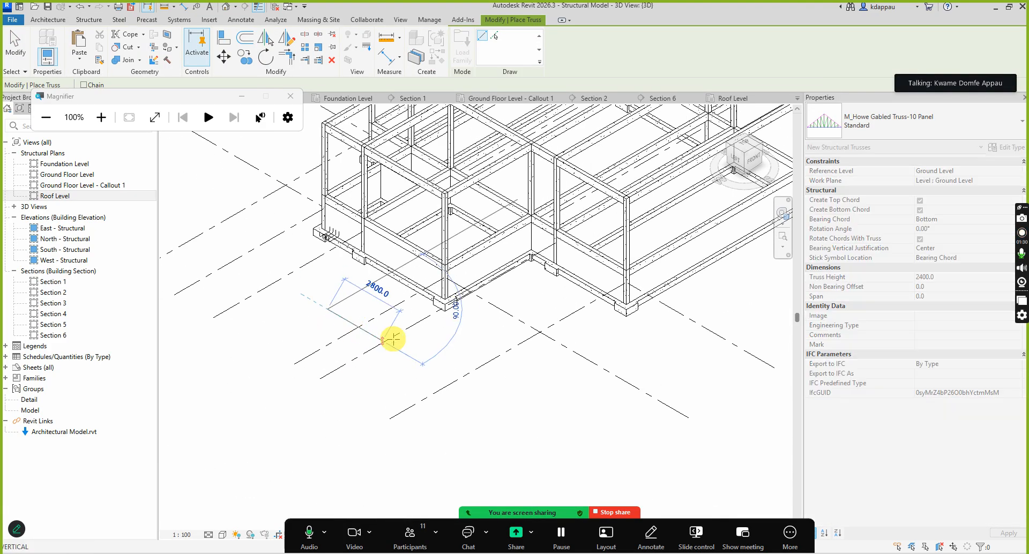
{"action": "left_click", "coordinate": [397, 349]}
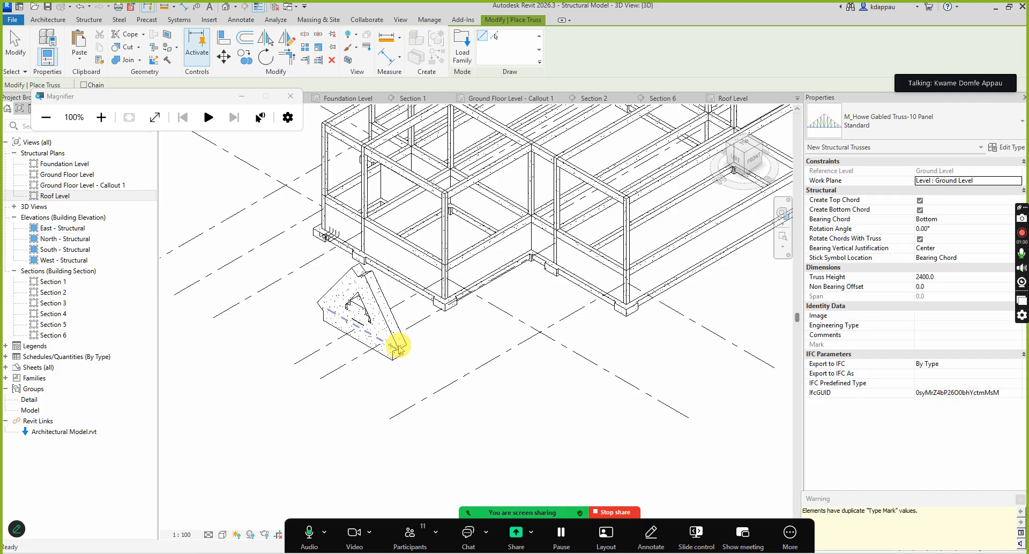
{"action": "key", "text": "Escape"}
{"action": "key", "text": "Escape"}
Delete the test truss outside the building
{"action": "scroll", "coordinate": [395, 359], "scroll_direction": "down", "scroll_amount": 3}
{"action": "scroll", "coordinate": [395, 370], "scroll_direction": "up", "scroll_amount": 4}
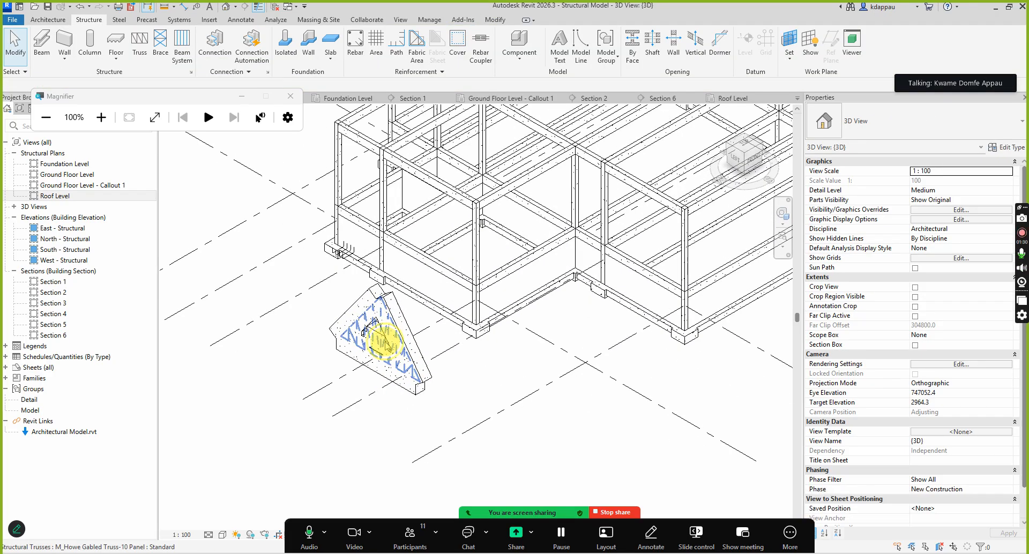
{"action": "left_click", "coordinate": [385, 340]}
{"action": "key", "text": "Delete"}
Open the Roof Level structural plan
{"action": "scroll", "coordinate": [402, 368], "scroll_direction": "down", "scroll_amount": 2}
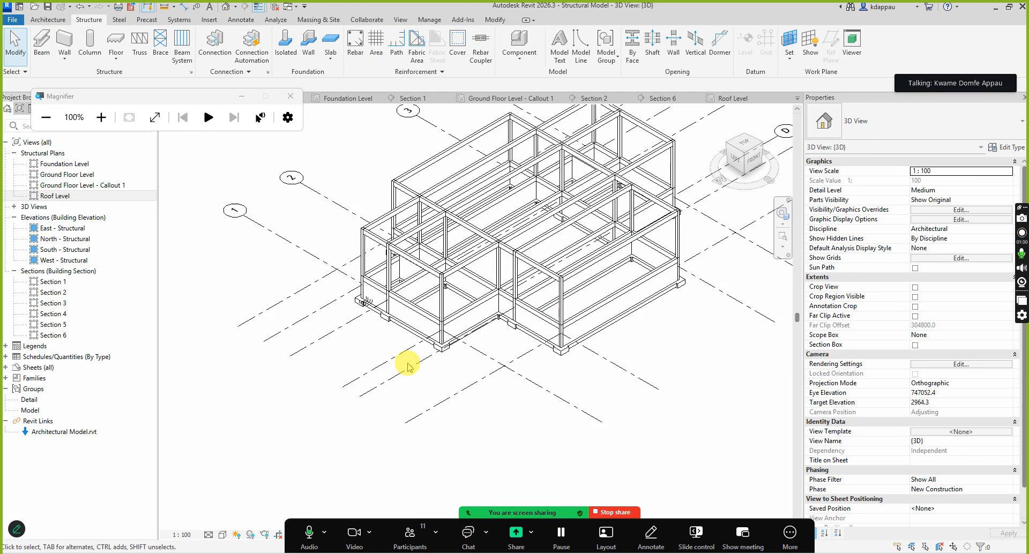
{"action": "scroll", "coordinate": [402, 368], "scroll_direction": "down", "scroll_amount": 3}
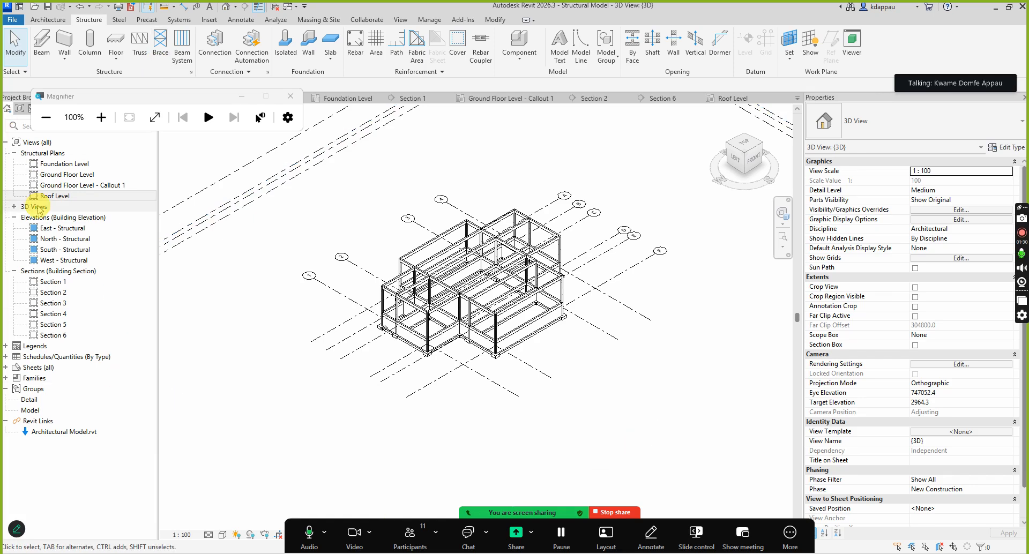
{"action": "double_click", "coordinate": [53, 196]}
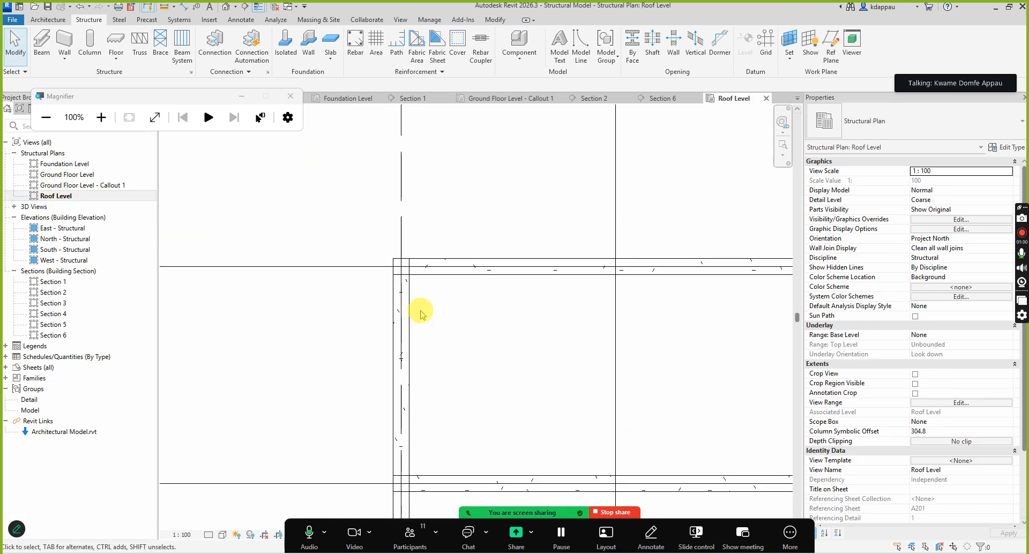
Place a 6100 mm M_Howe Gabled Truss-10 Panel truss at Roof Level between grids C and D, just outside the edge beam beside the grid bubbles
{"action": "scroll", "coordinate": [415, 329], "scroll_direction": "down", "scroll_amount": 3}
{"action": "scroll", "coordinate": [428, 359], "scroll_direction": "up", "scroll_amount": 2}
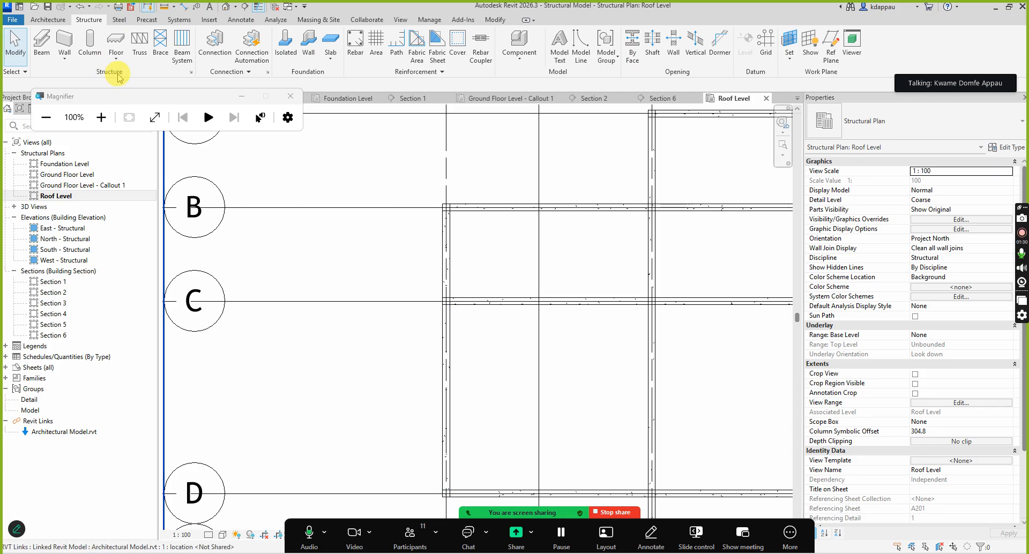
{"action": "left_click", "coordinate": [135, 48]}
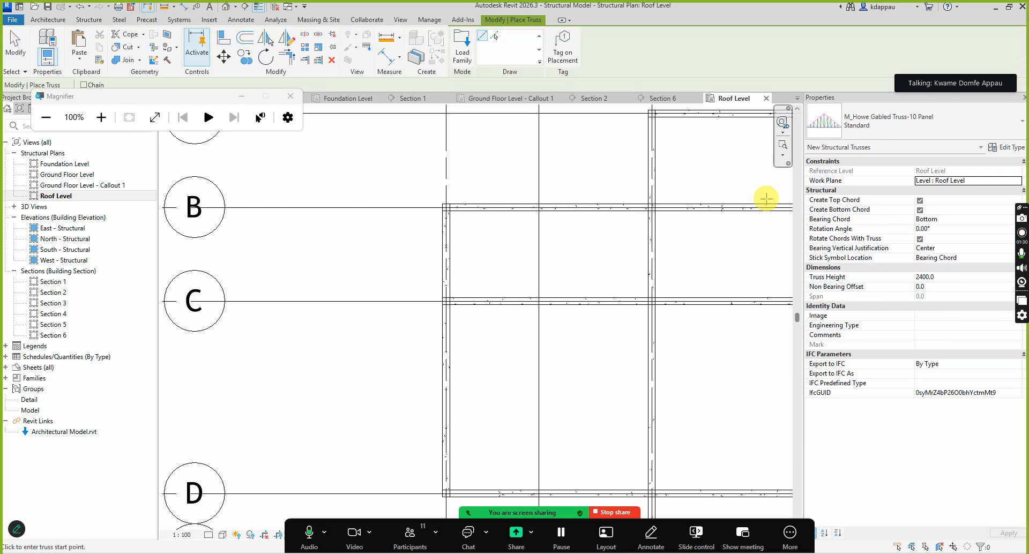
{"action": "scroll", "coordinate": [535, 340], "scroll_direction": "down", "scroll_amount": 3}
{"action": "scroll", "coordinate": [514, 285], "scroll_direction": "up", "scroll_amount": 5}
{"action": "left_click", "coordinate": [511, 267]}
{"action": "scroll", "coordinate": [504, 264], "scroll_direction": "down", "scroll_amount": 2}
{"action": "scroll", "coordinate": [485, 289], "scroll_direction": "down", "scroll_amount": 4}
{"action": "scroll", "coordinate": [489, 348], "scroll_direction": "up", "scroll_amount": 5}
{"action": "scroll", "coordinate": [494, 343], "scroll_direction": "up", "scroll_amount": 2}
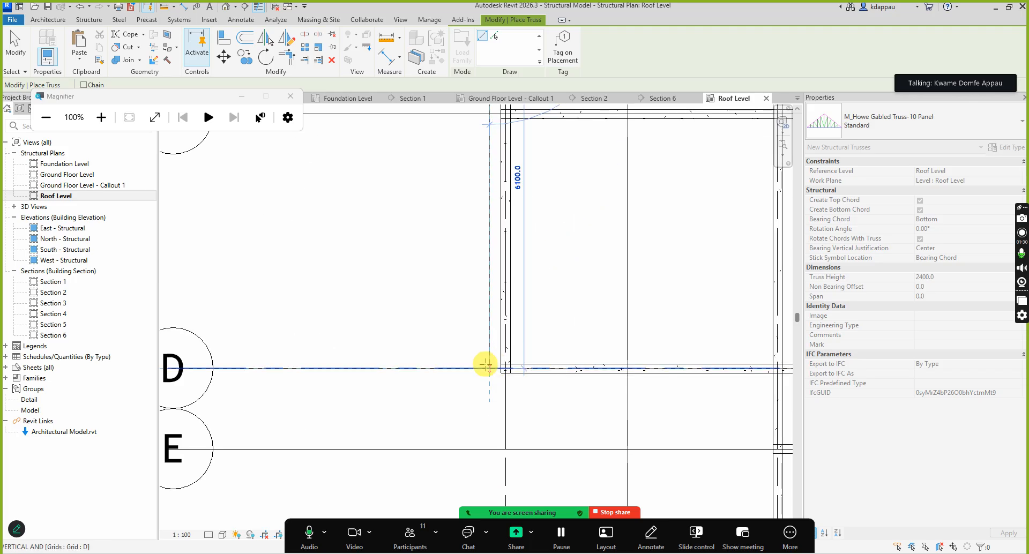
{"action": "key", "text": "Escape"}
{"action": "right_click", "coordinate": [412, 265]}
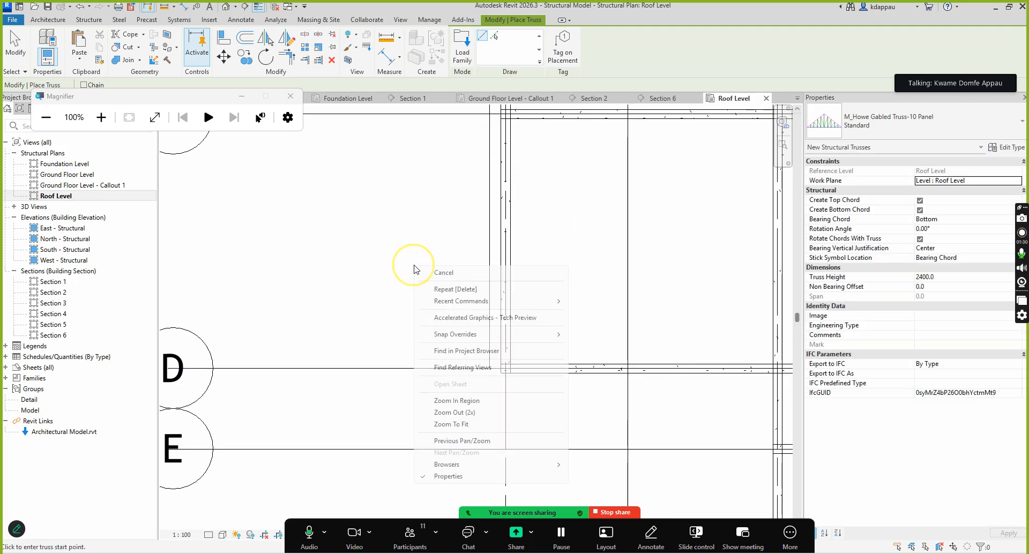
{"action": "left_click", "coordinate": [442, 271]}
{"action": "right_click", "coordinate": [422, 257]}
{"action": "left_click", "coordinate": [438, 264]}
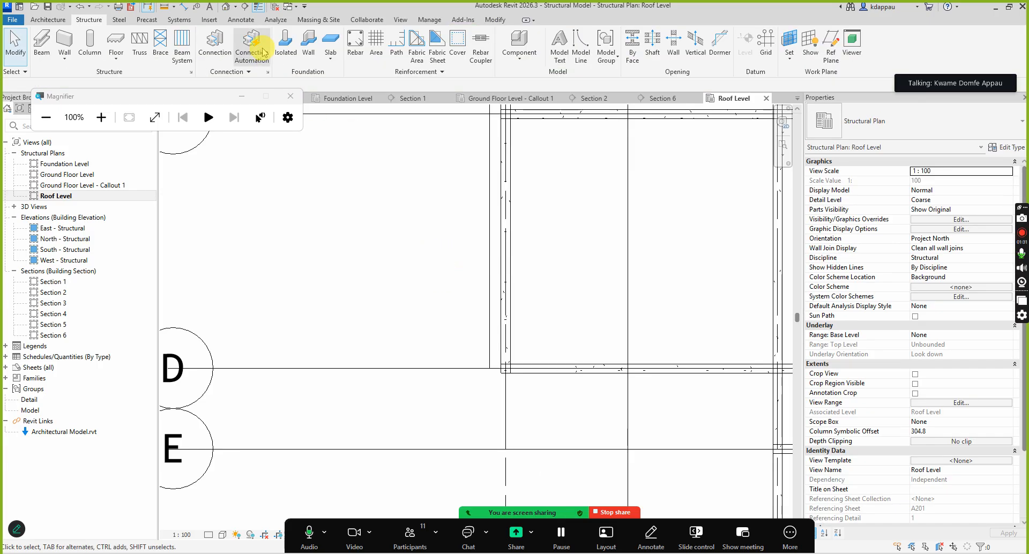
Open the default 3D view and examine the new roof truss at the building corner
{"action": "left_click", "coordinate": [225, 8]}
{"action": "scroll", "coordinate": [418, 292], "scroll_direction": "up", "scroll_amount": 5}
{"action": "scroll", "coordinate": [415, 291], "scroll_direction": "up", "scroll_amount": 1}
{"action": "scroll", "coordinate": [531, 313], "scroll_direction": "down", "scroll_amount": 2}
{"action": "scroll", "coordinate": [468, 315], "scroll_direction": "up", "scroll_amount": 4}
{"action": "scroll", "coordinate": [450, 303], "scroll_direction": "up", "scroll_amount": 1}
{"action": "scroll", "coordinate": [450, 304], "scroll_direction": "down", "scroll_amount": 2}
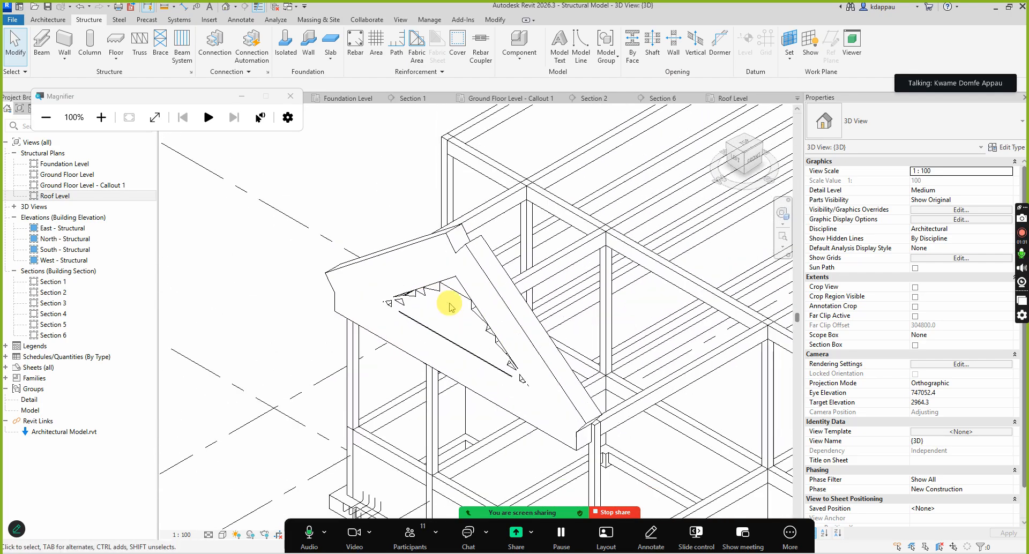
{"action": "scroll", "coordinate": [431, 319], "scroll_direction": "up", "scroll_amount": 1}
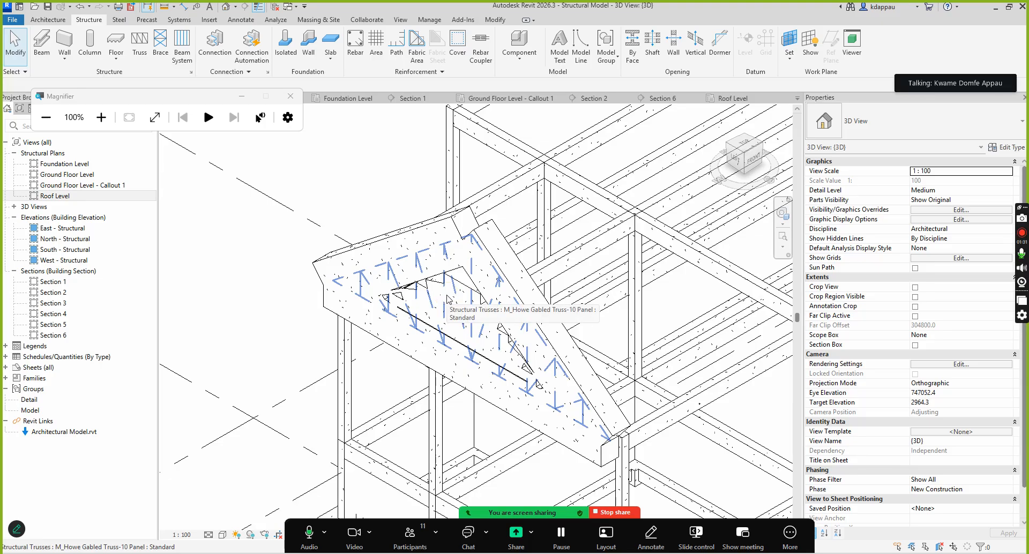
{"action": "left_click", "coordinate": [334, 255]}
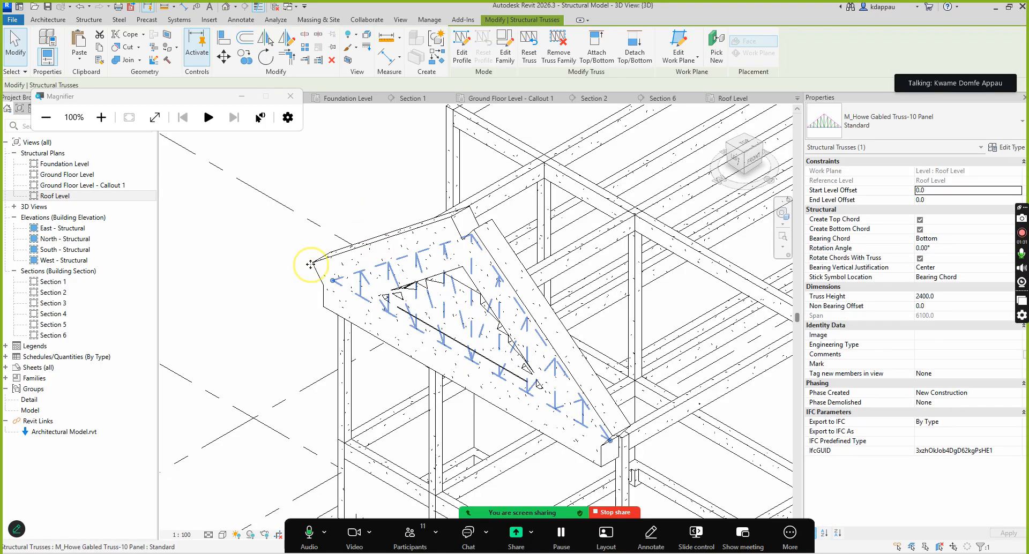
{"action": "key", "text": "Tab"}
{"action": "key", "text": "Tab"}
{"action": "key", "text": "Escape"}
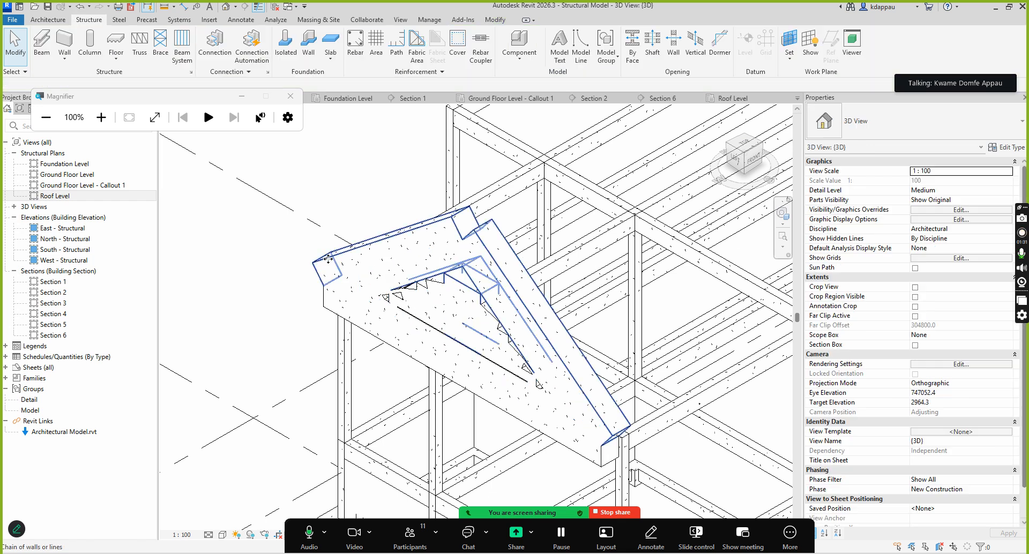
{"action": "scroll", "coordinate": [409, 294], "scroll_direction": "down", "scroll_amount": 2}
{"action": "left_click", "coordinate": [409, 296]}
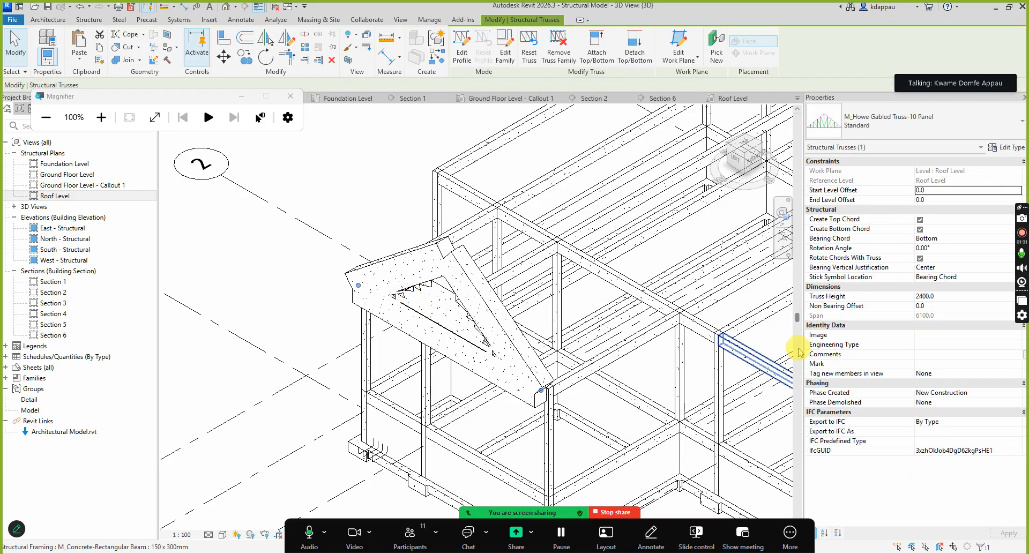
{"action": "left_click", "coordinate": [387, 229]}
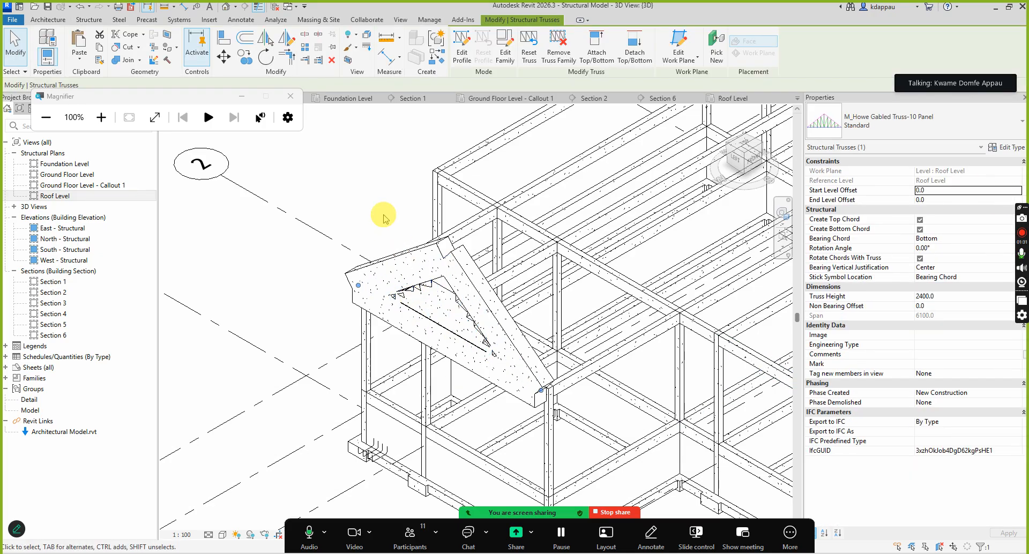
Change the truss's shorter-looking, rear sloping top chord to the M_W Shapes W150X13 type
{"action": "left_click", "coordinate": [346, 269]}
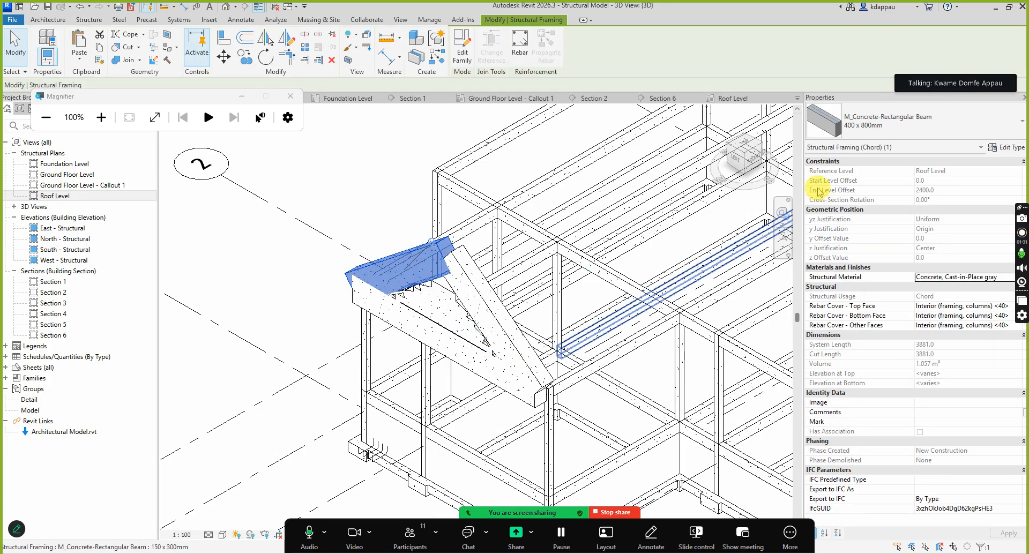
{"action": "left_click", "coordinate": [911, 121]}
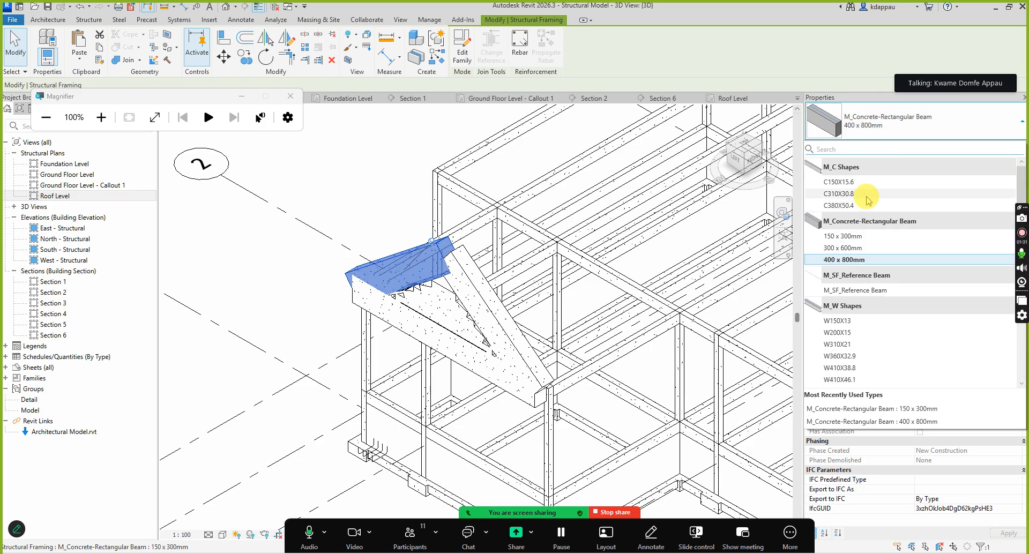
{"action": "scroll", "coordinate": [841, 284], "scroll_direction": "down", "scroll_amount": 2}
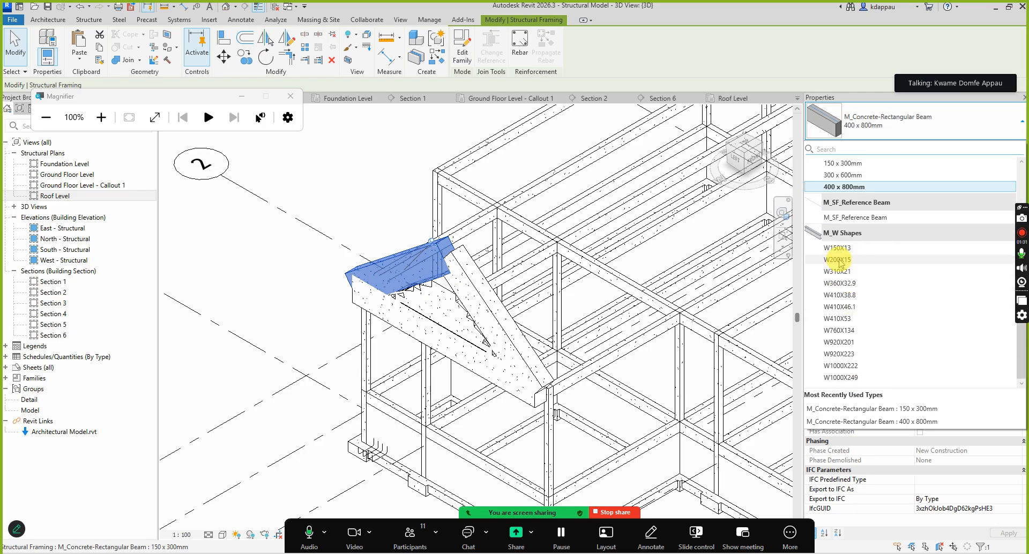
{"action": "scroll", "coordinate": [844, 260], "scroll_direction": "up", "scroll_amount": 2}
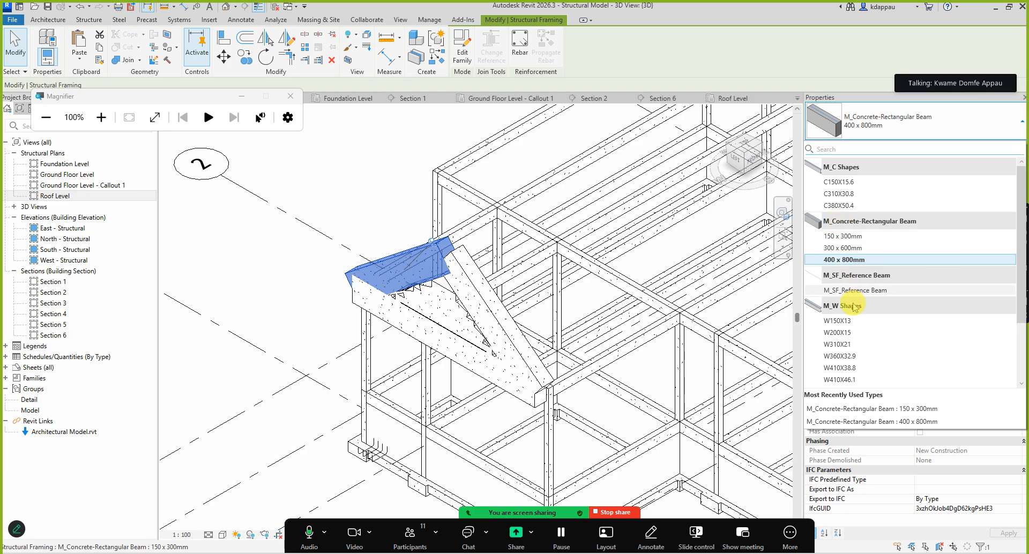
{"action": "scroll", "coordinate": [852, 305], "scroll_direction": "down", "scroll_amount": 1}
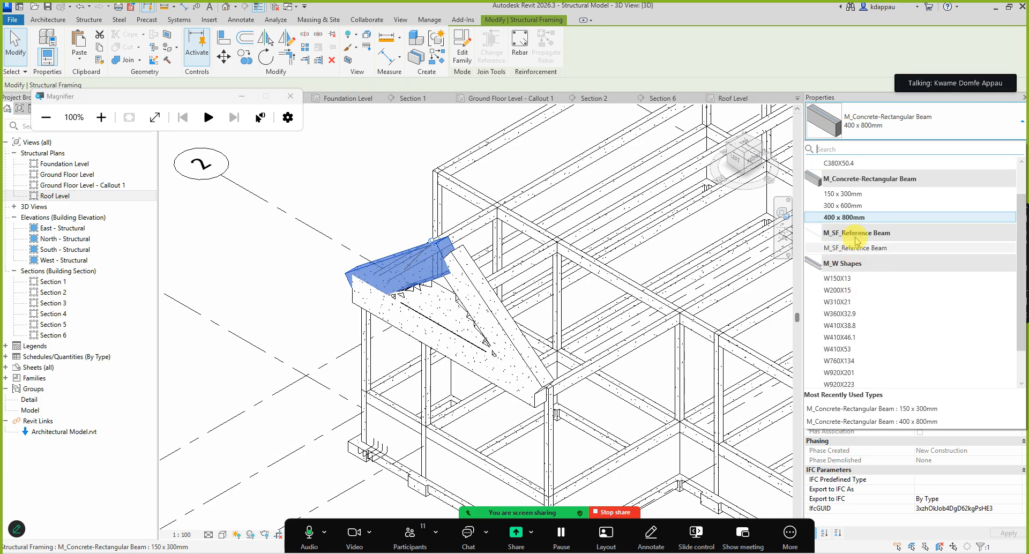
{"action": "scroll", "coordinate": [849, 249], "scroll_direction": "down", "scroll_amount": 1}
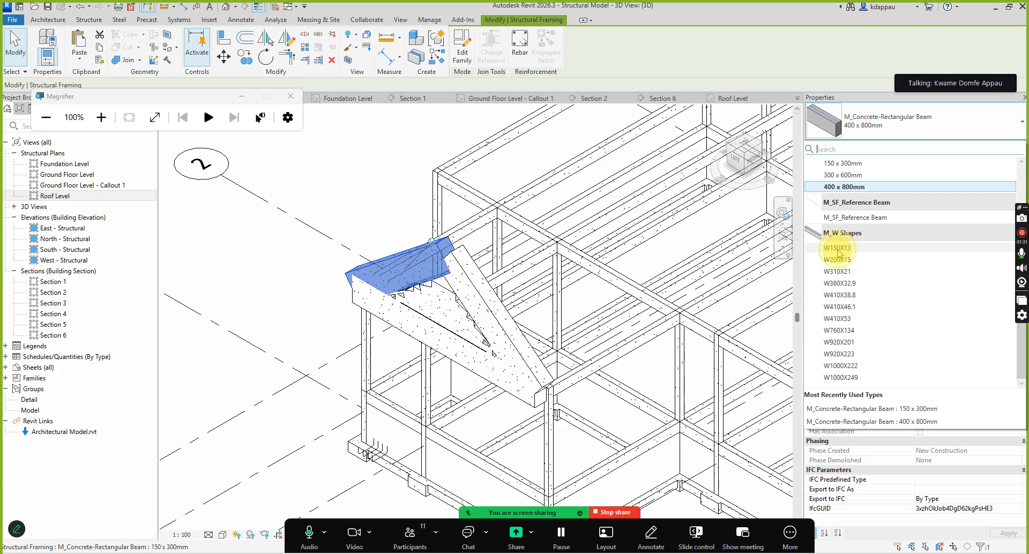
{"action": "left_click", "coordinate": [837, 248]}
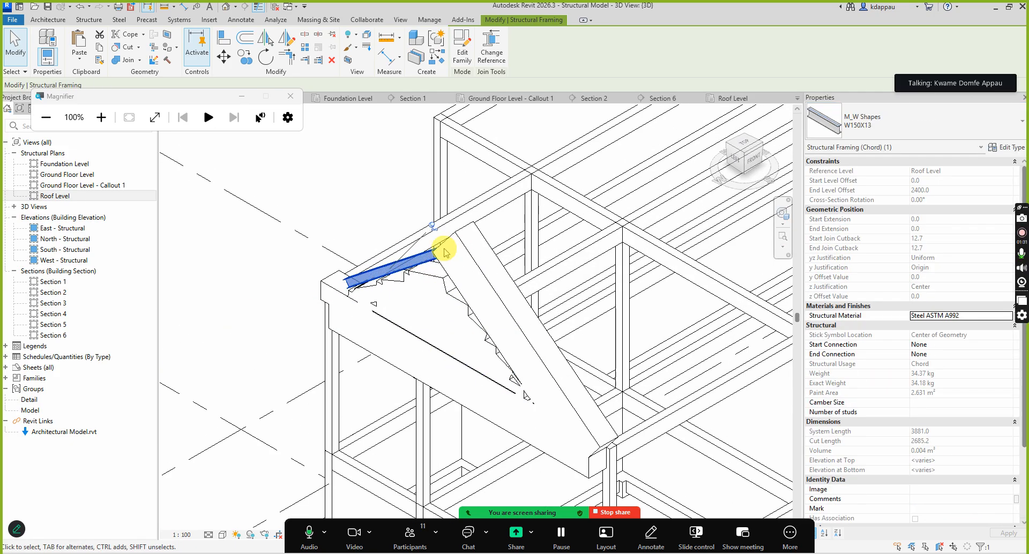
{"action": "scroll", "coordinate": [418, 249], "scroll_direction": "up", "scroll_amount": 6}
{"action": "scroll", "coordinate": [399, 260], "scroll_direction": "down", "scroll_amount": 7}
{"action": "left_click", "coordinate": [306, 222]}
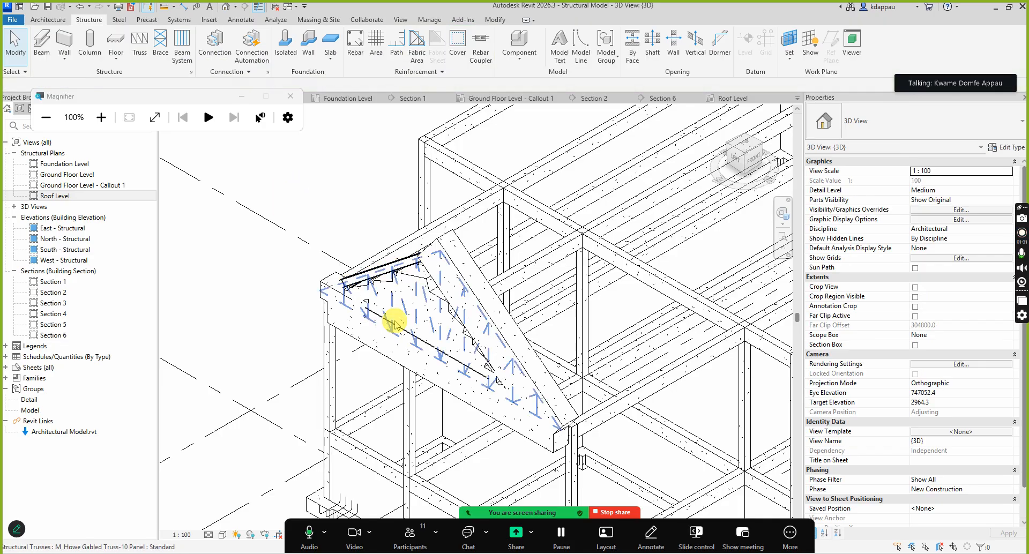
Open the truss's type properties and collapse all parameter groups, from Top Chords to IFC Parameters
{"action": "scroll", "coordinate": [395, 322], "scroll_direction": "up", "scroll_amount": 2}
{"action": "left_click", "coordinate": [437, 291]}
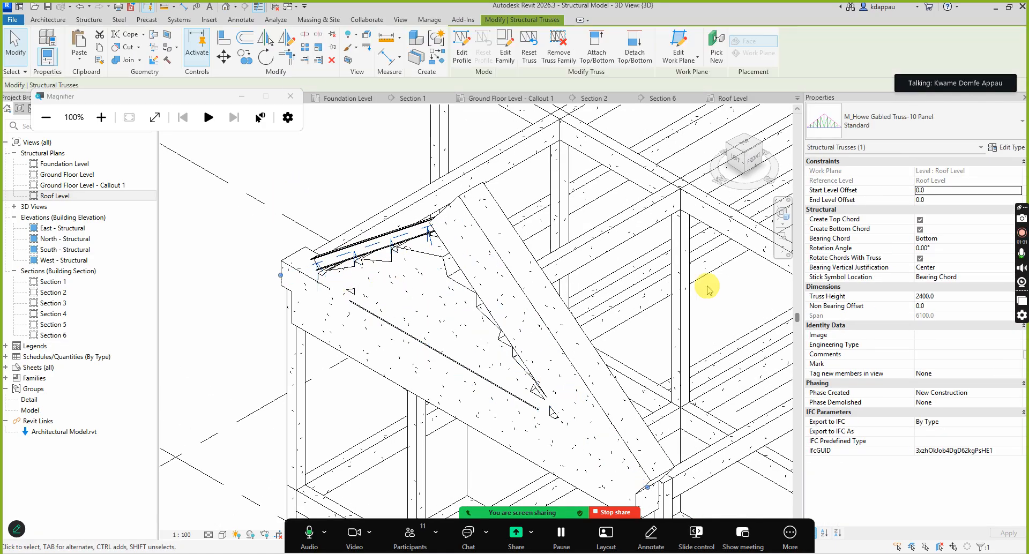
{"action": "left_click", "coordinate": [1002, 149]}
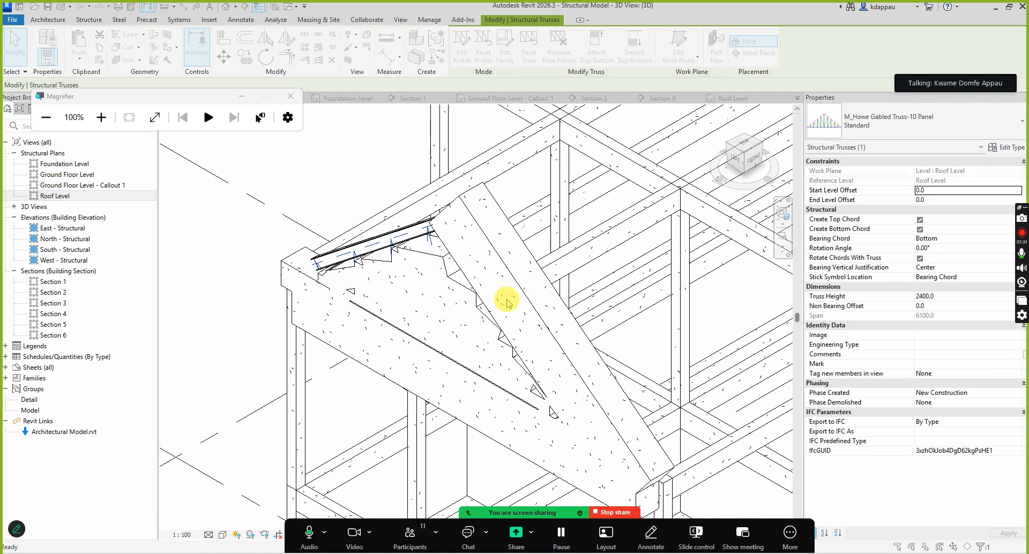
{"action": "scroll", "coordinate": [529, 328], "scroll_direction": "down", "scroll_amount": 1}
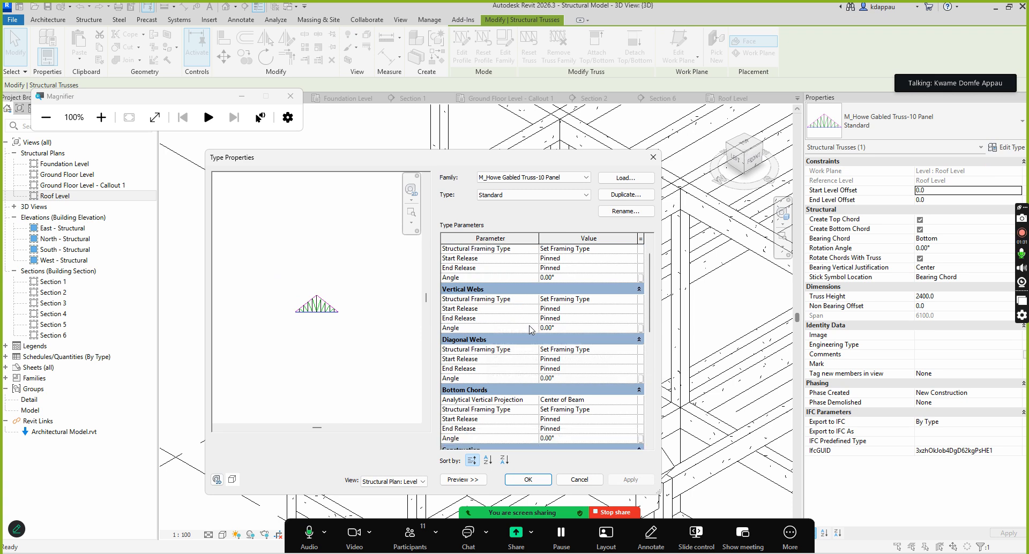
{"action": "scroll", "coordinate": [526, 322], "scroll_direction": "up", "scroll_amount": 1}
{"action": "left_click", "coordinate": [571, 262]}
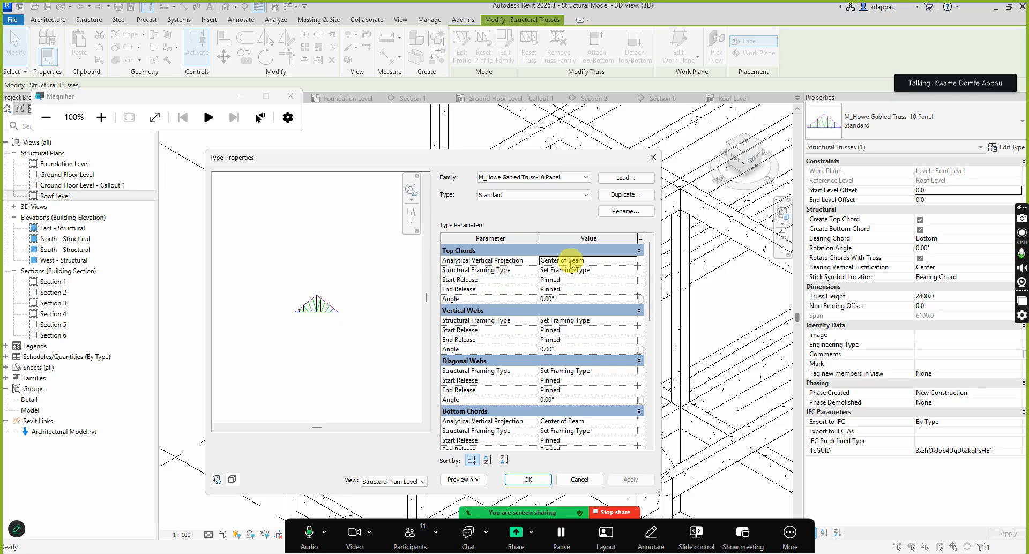
{"action": "left_click", "coordinate": [638, 252]}
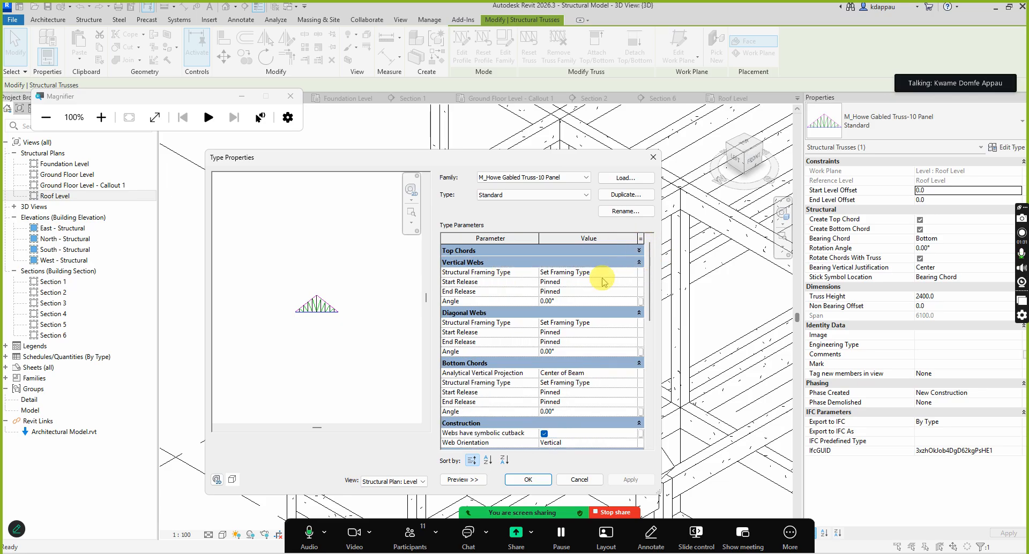
{"action": "left_click", "coordinate": [638, 263]}
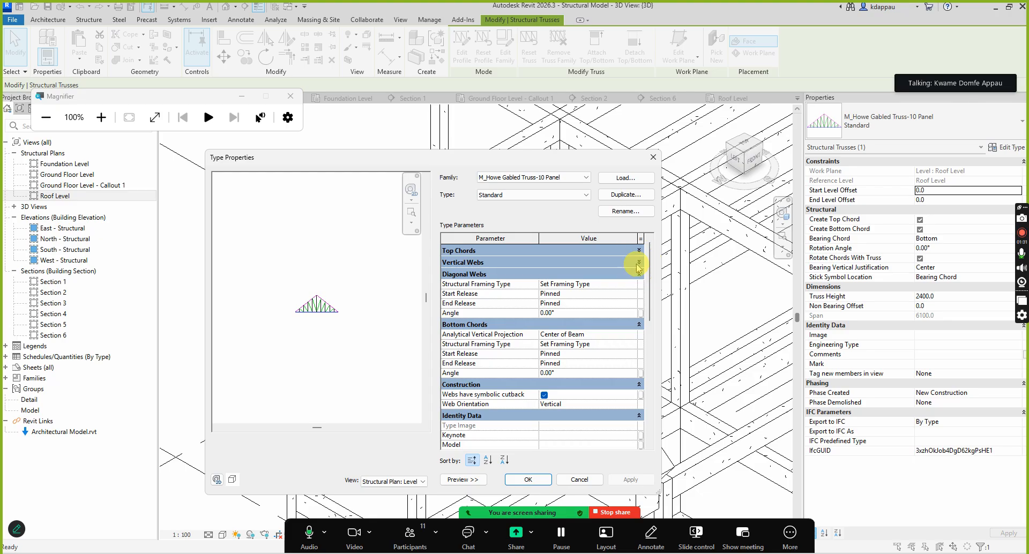
{"action": "left_click", "coordinate": [640, 275]}
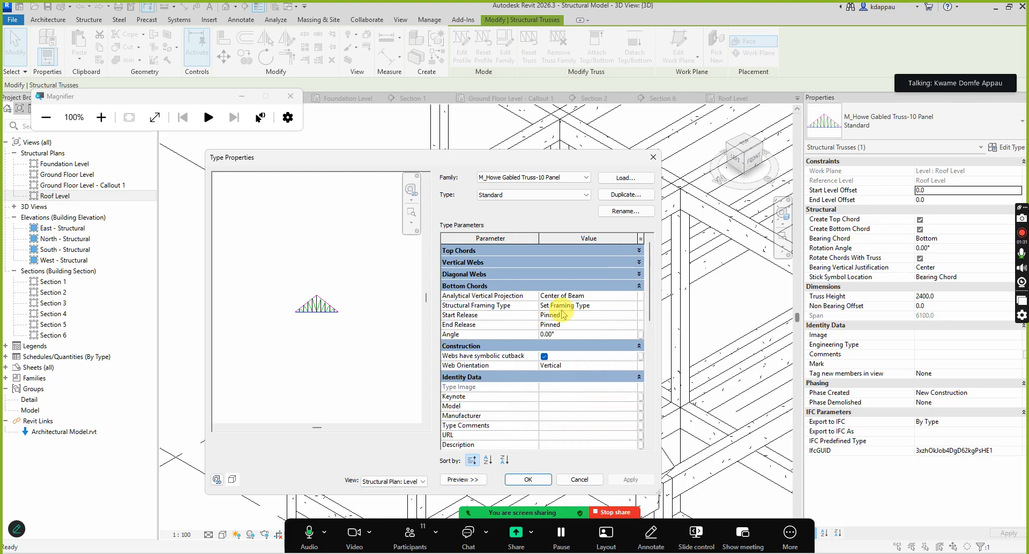
{"action": "left_click", "coordinate": [639, 287]}
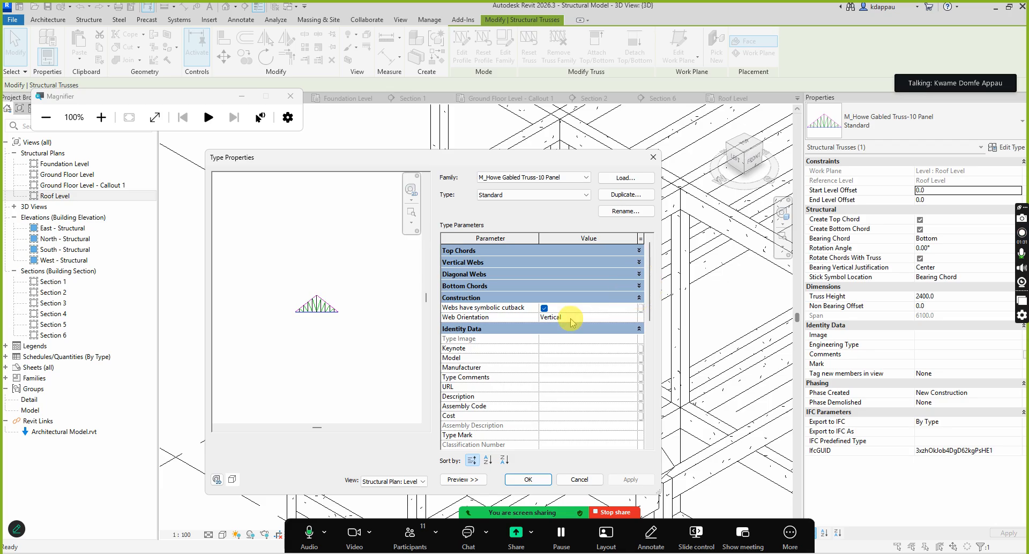
{"action": "left_click", "coordinate": [640, 298]}
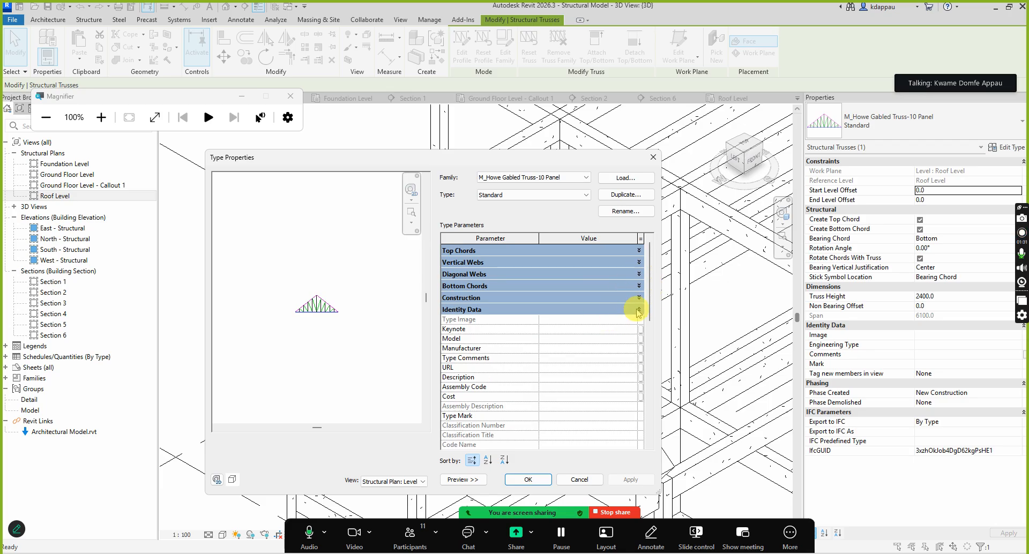
{"action": "left_click", "coordinate": [638, 309]}
{"action": "left_click", "coordinate": [644, 322]}
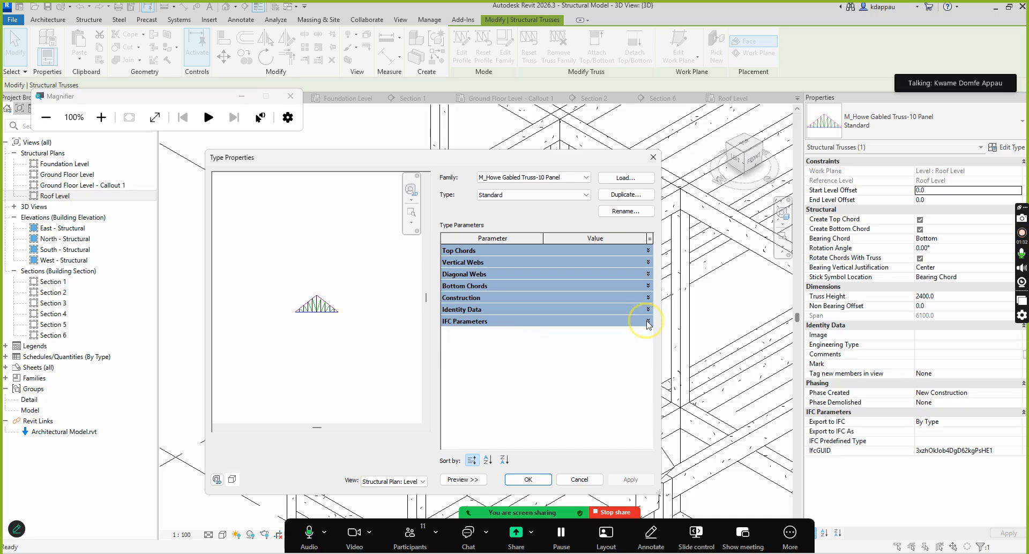
Set the Top Chords' structural framing type to M_C Shapes:C380X50.4 in the truss type
{"action": "left_click", "coordinate": [648, 251]}
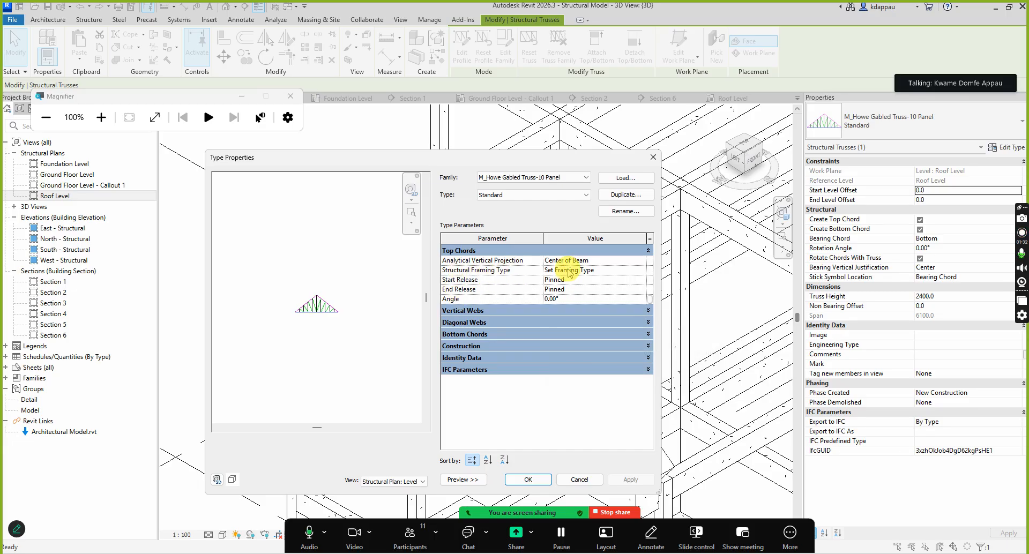
{"action": "left_click", "coordinate": [643, 271]}
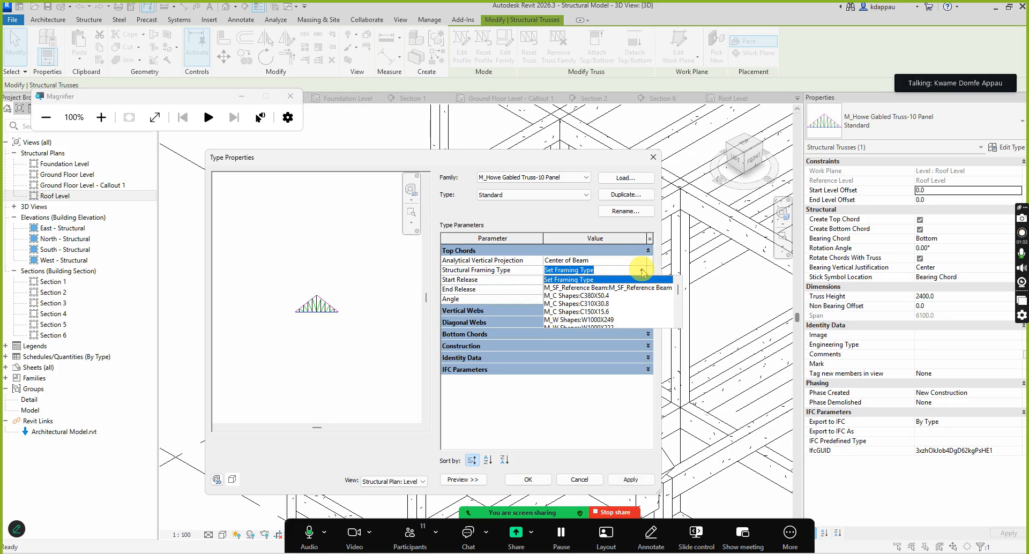
{"action": "scroll", "coordinate": [589, 305], "scroll_direction": "down", "scroll_amount": 6}
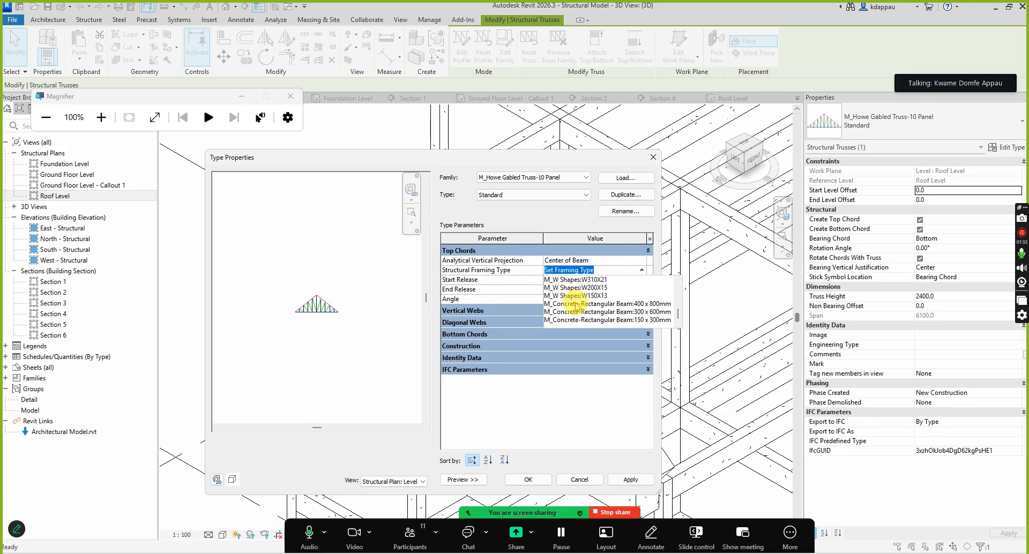
{"action": "scroll", "coordinate": [577, 304], "scroll_direction": "up", "scroll_amount": 6}
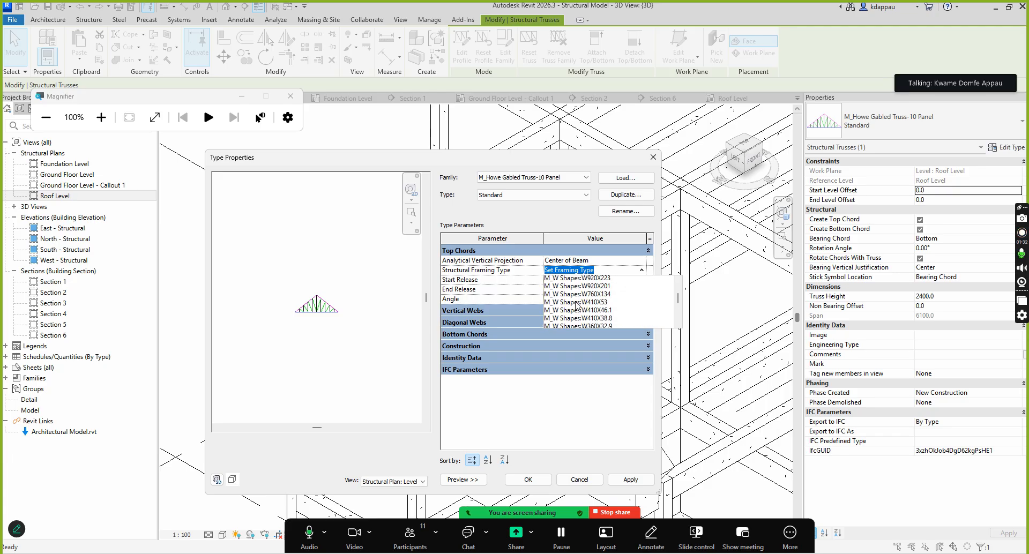
{"action": "scroll", "coordinate": [576, 306], "scroll_direction": "up", "scroll_amount": 2}
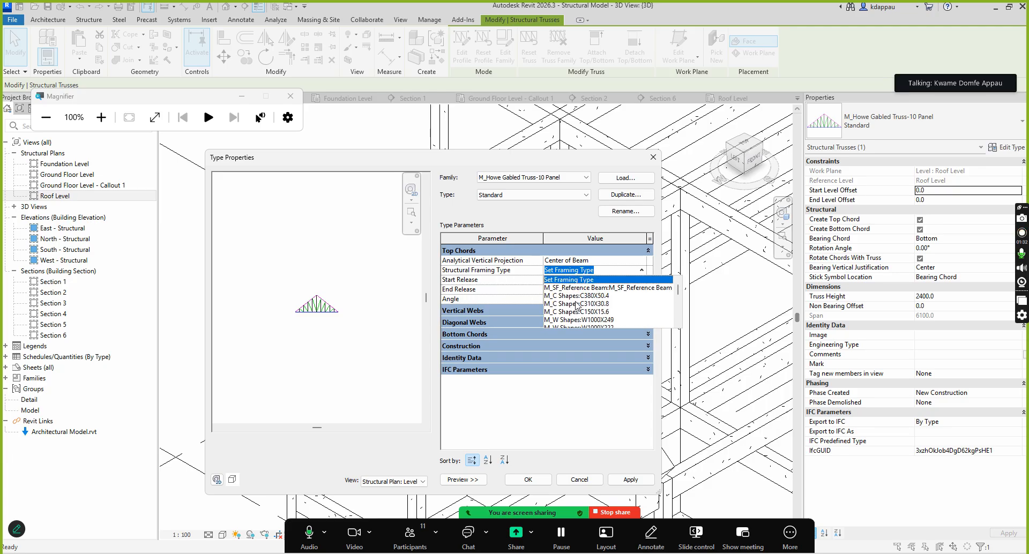
{"action": "left_click", "coordinate": [587, 296]}
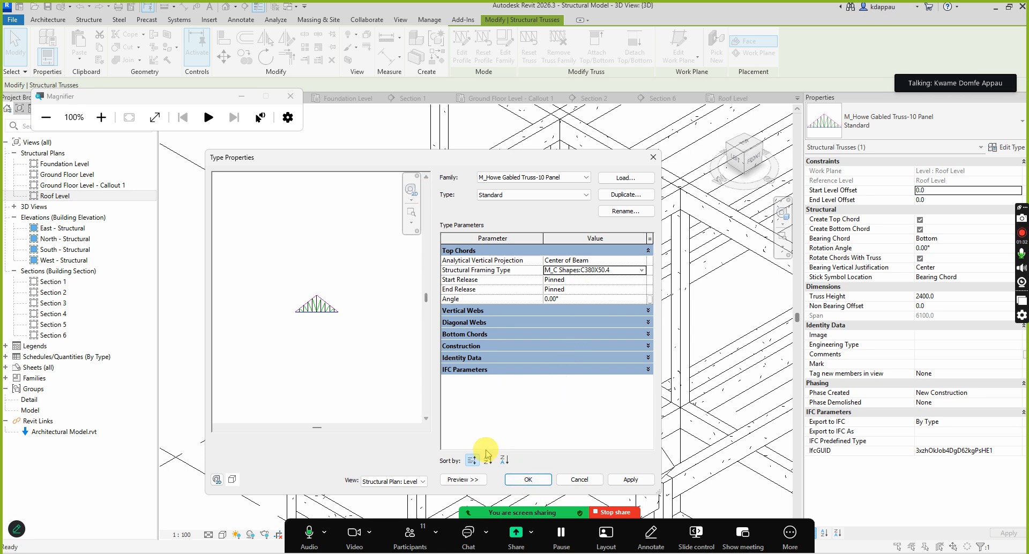
Apply the truss type changes, then select the rear sloping top chord and check which framing type it uses
{"action": "left_click", "coordinate": [528, 480]}
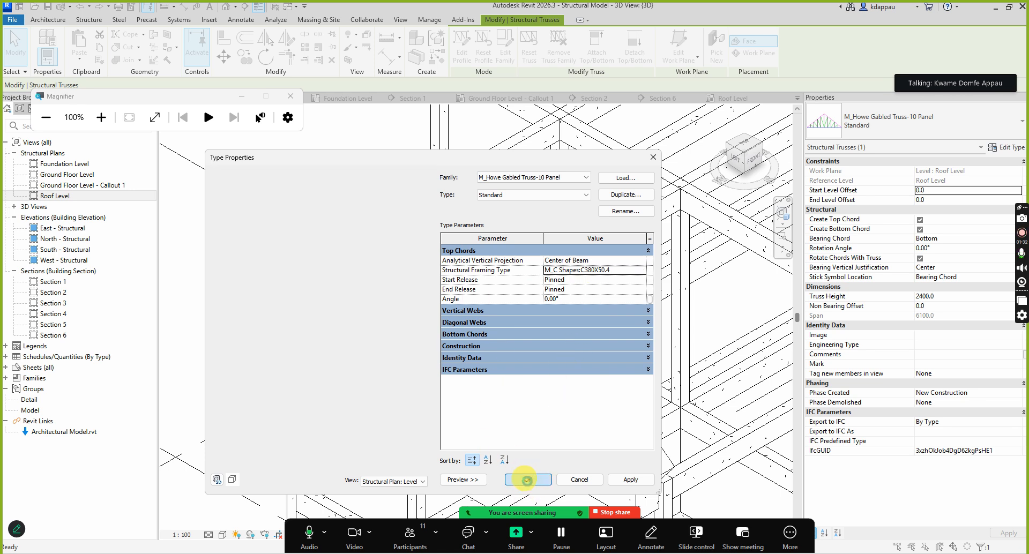
{"action": "scroll", "coordinate": [409, 193], "scroll_direction": "up", "scroll_amount": 5}
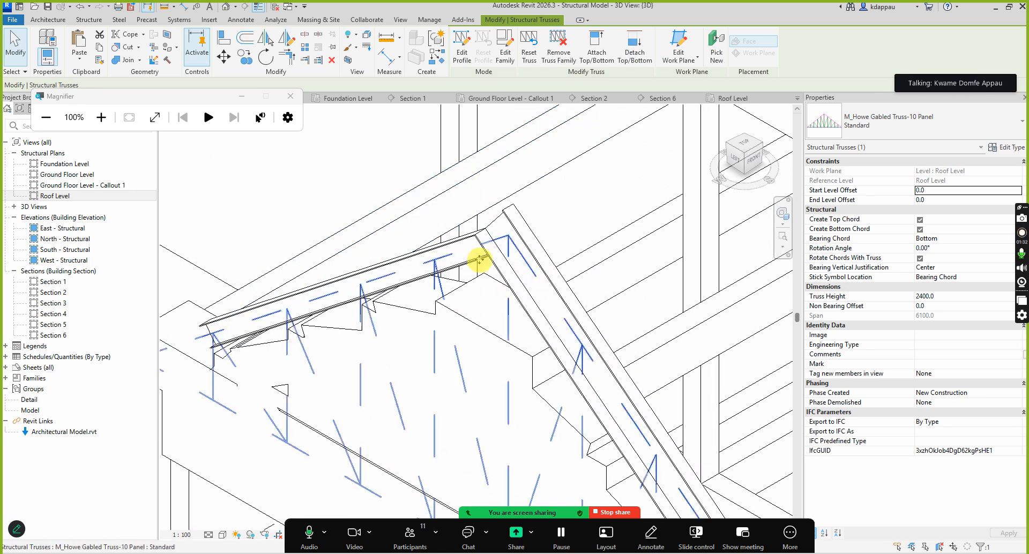
{"action": "scroll", "coordinate": [479, 259], "scroll_direction": "up", "scroll_amount": 2}
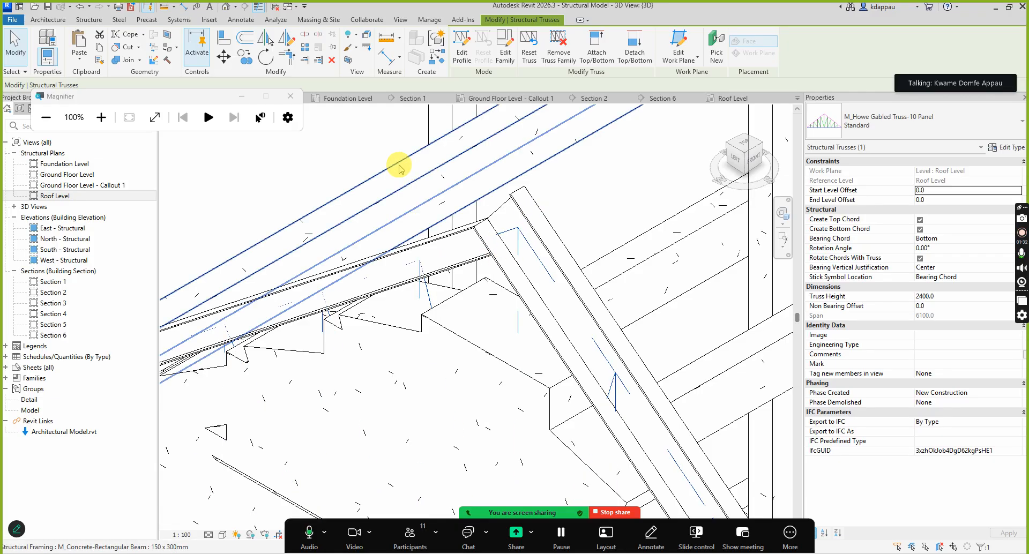
{"action": "left_click", "coordinate": [284, 180]}
{"action": "scroll", "coordinate": [576, 270], "scroll_direction": "down", "scroll_amount": 3}
{"action": "scroll", "coordinate": [460, 273], "scroll_direction": "up", "scroll_amount": 2}
{"action": "scroll", "coordinate": [512, 311], "scroll_direction": "up", "scroll_amount": 2}
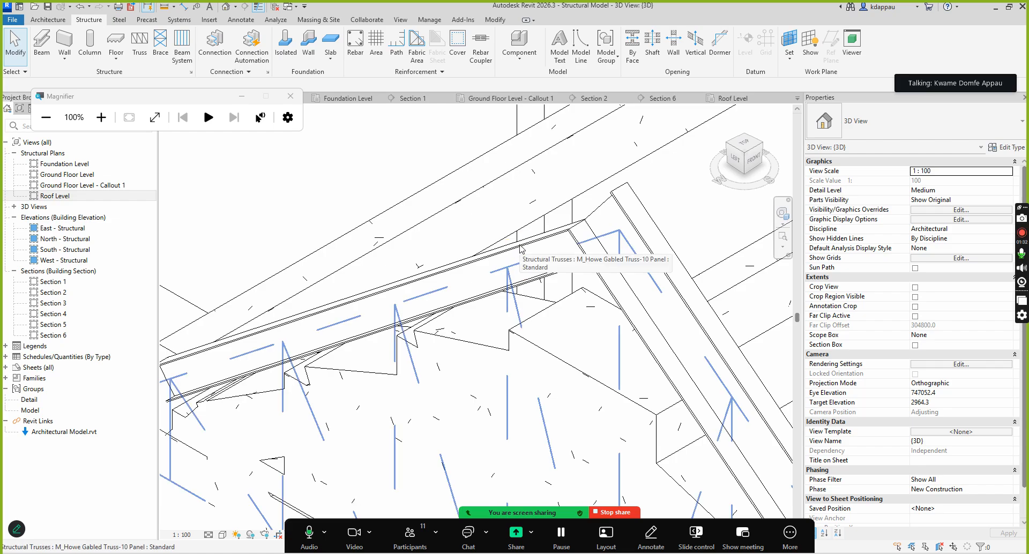
{"action": "left_click", "coordinate": [521, 249]}
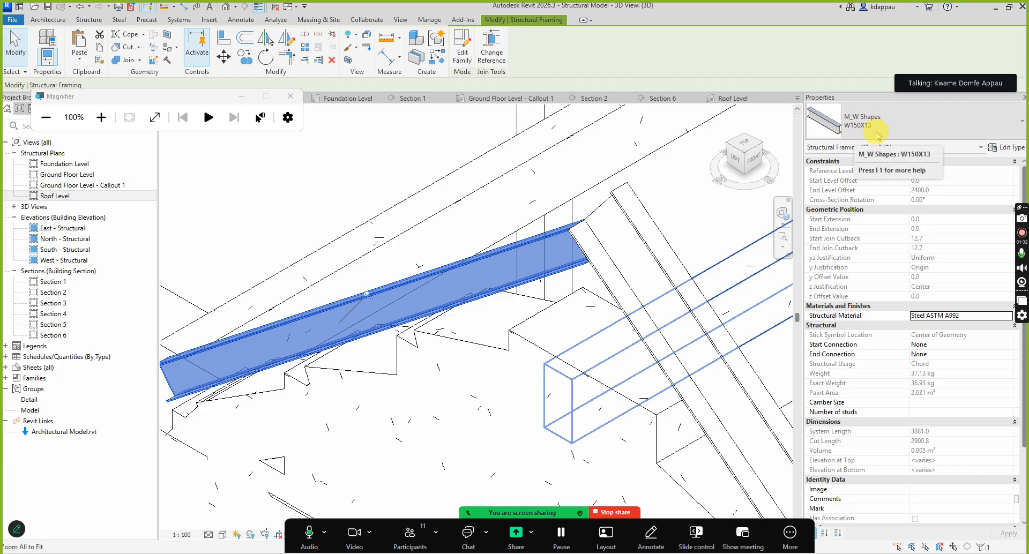
{"action": "scroll", "coordinate": [489, 271], "scroll_direction": "down", "scroll_amount": 4}
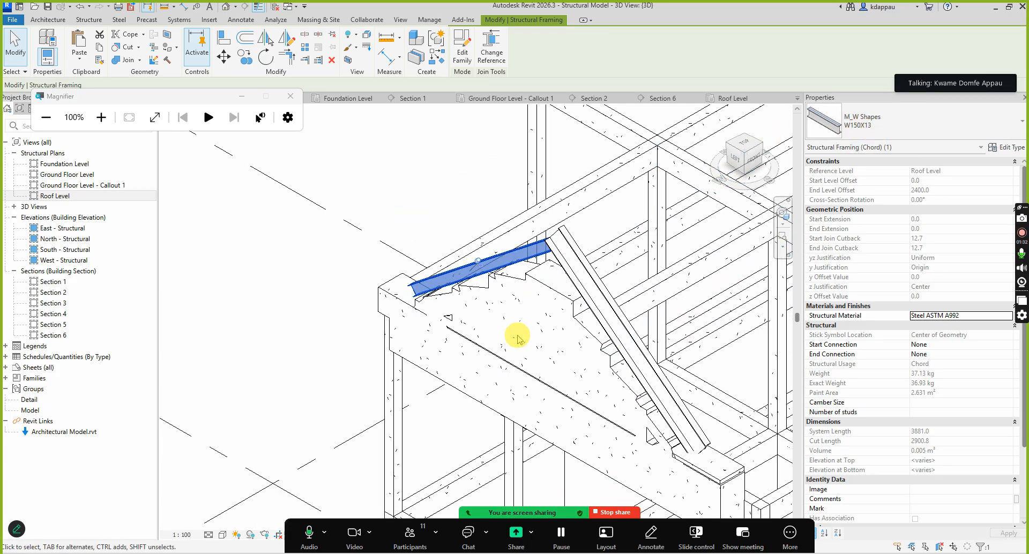
Set the Top Chords' structural framing type to M_W Shapes:W150X13 in the truss's type properties
{"action": "left_click", "coordinate": [529, 288]}
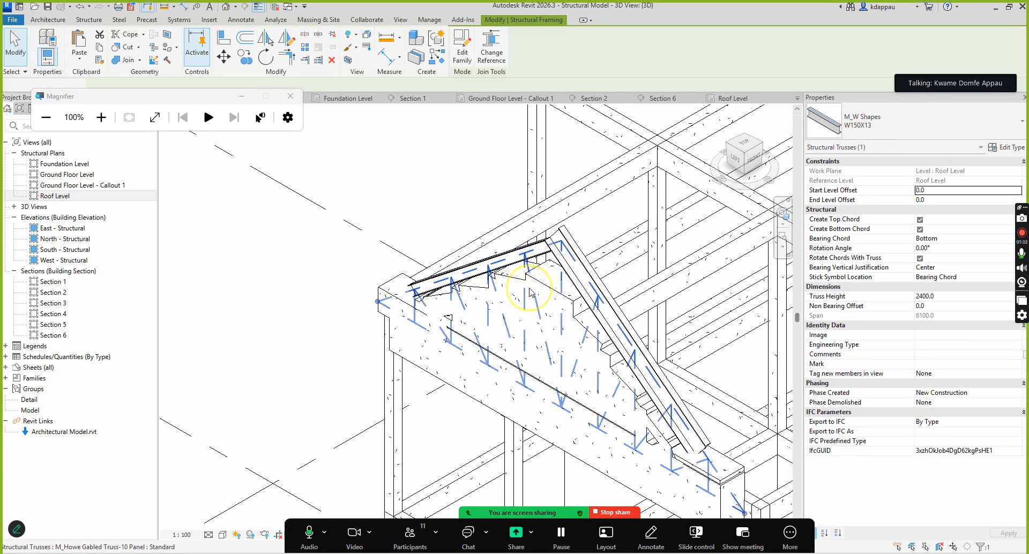
{"action": "left_click", "coordinate": [1015, 149]}
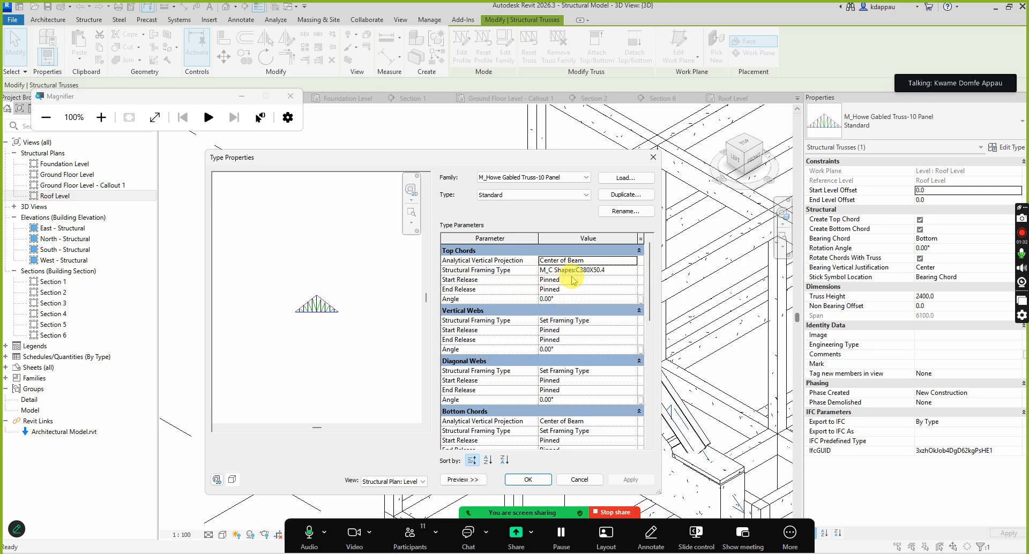
{"action": "left_click", "coordinate": [616, 271]}
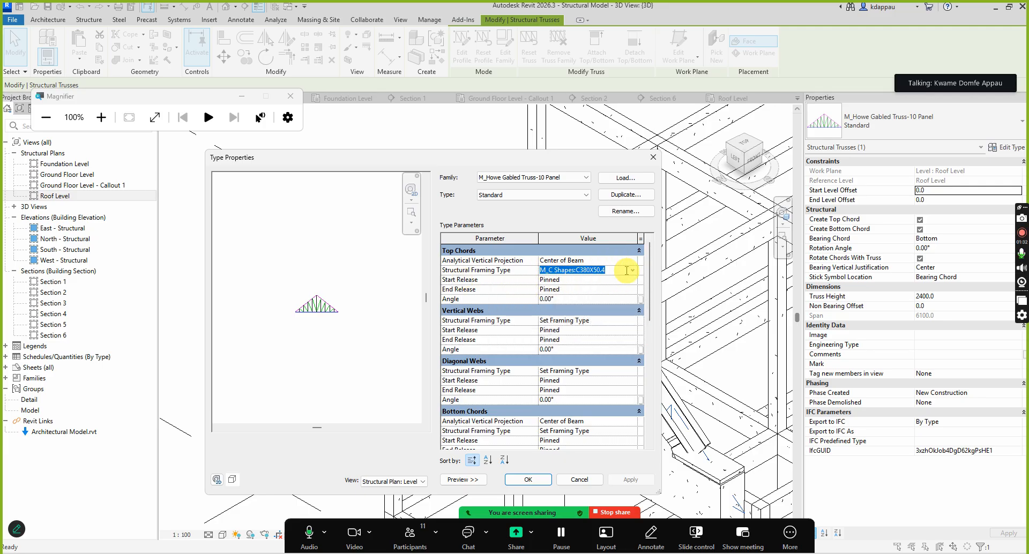
{"action": "left_click", "coordinate": [632, 271]}
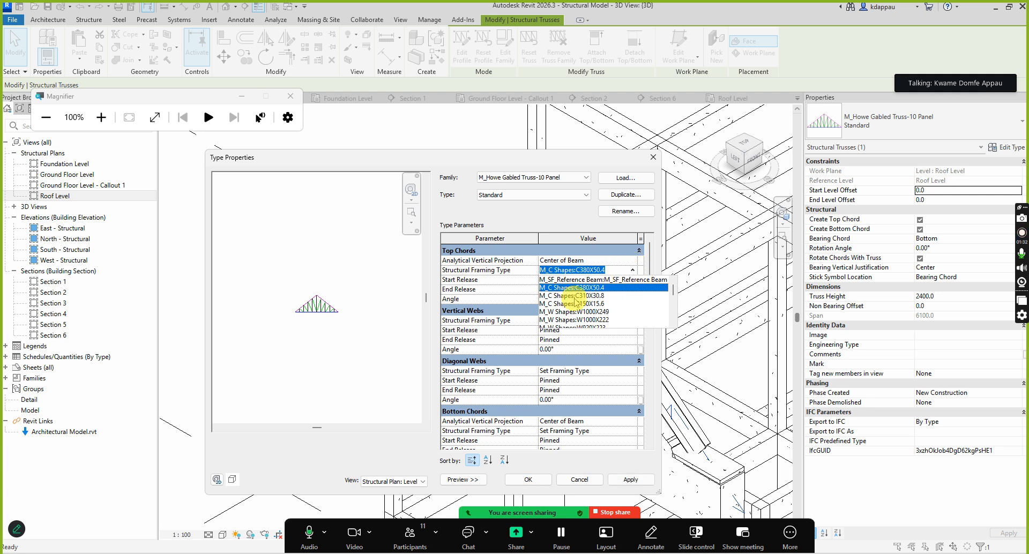
{"action": "scroll", "coordinate": [579, 304], "scroll_direction": "down", "scroll_amount": 1}
{"action": "scroll", "coordinate": [586, 308], "scroll_direction": "up", "scroll_amount": 1}
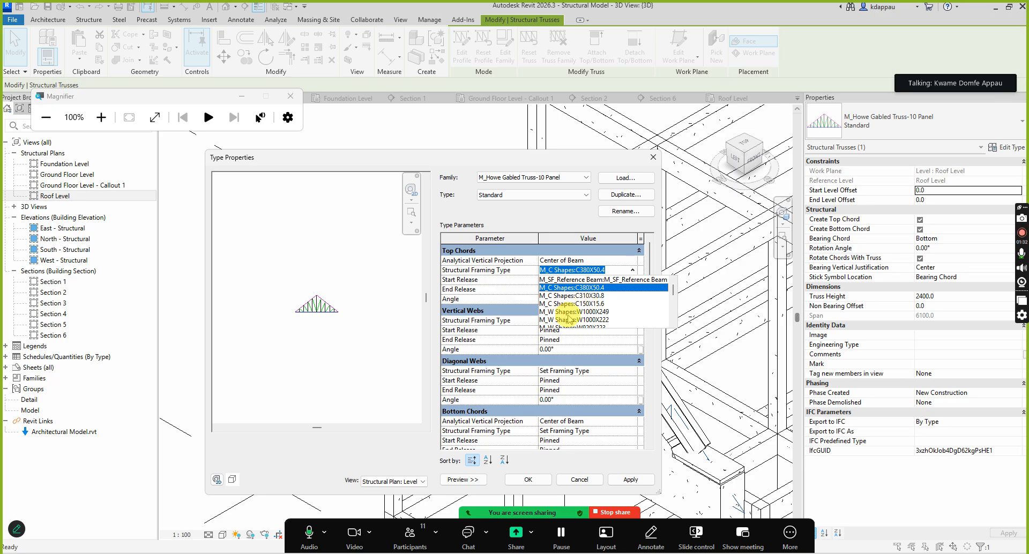
{"action": "scroll", "coordinate": [592, 315], "scroll_direction": "down", "scroll_amount": 1}
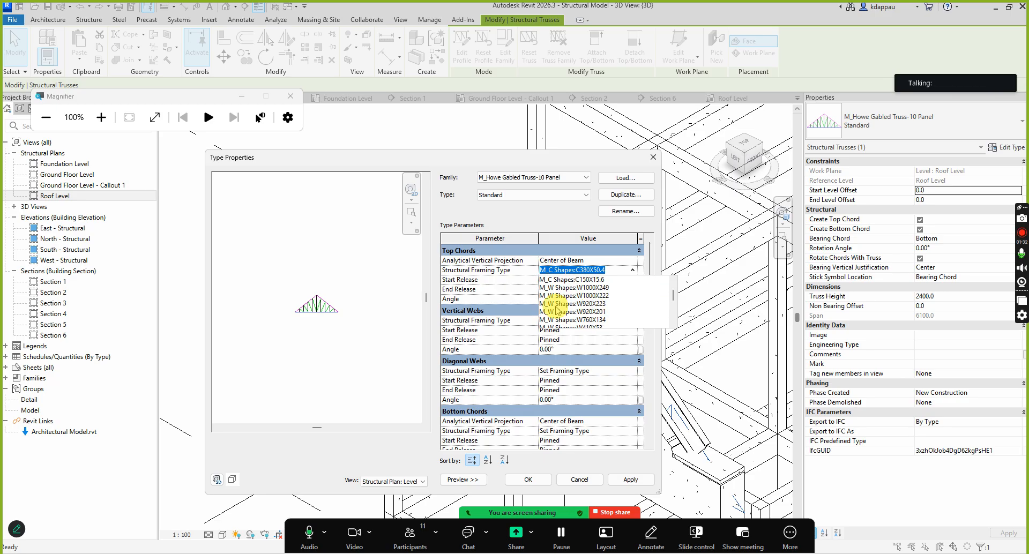
{"action": "scroll", "coordinate": [594, 310], "scroll_direction": "down", "scroll_amount": 1}
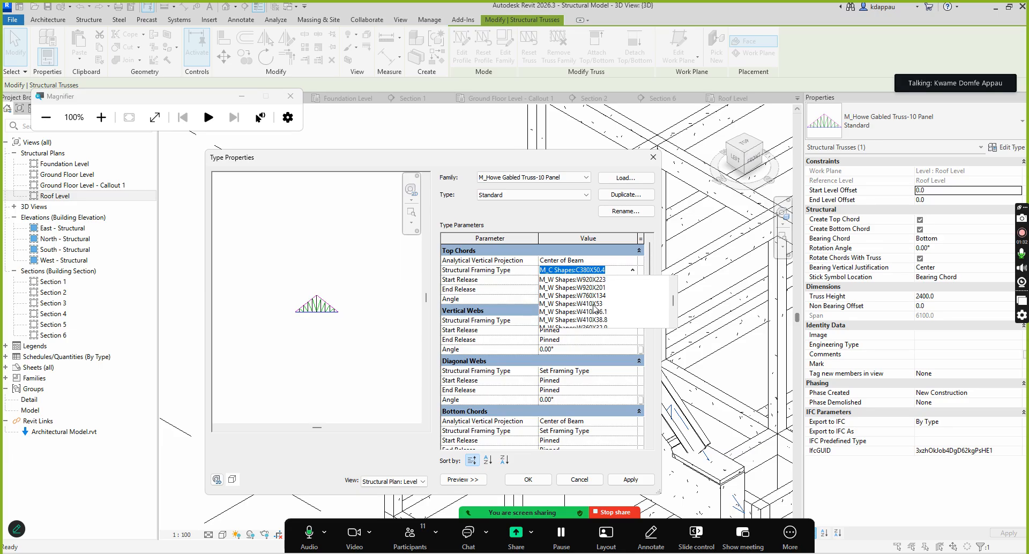
{"action": "scroll", "coordinate": [593, 308], "scroll_direction": "down", "scroll_amount": 2}
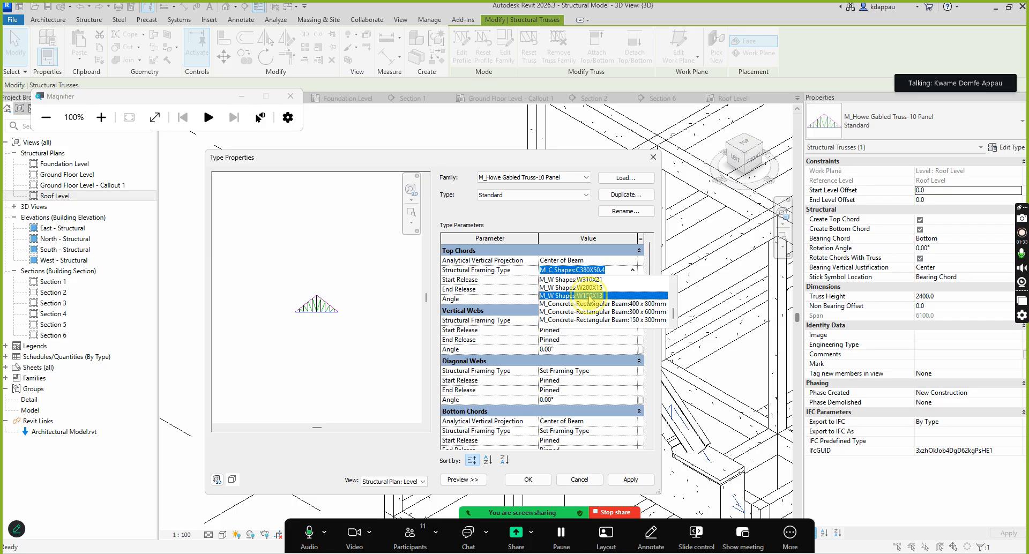
{"action": "left_click", "coordinate": [589, 296]}
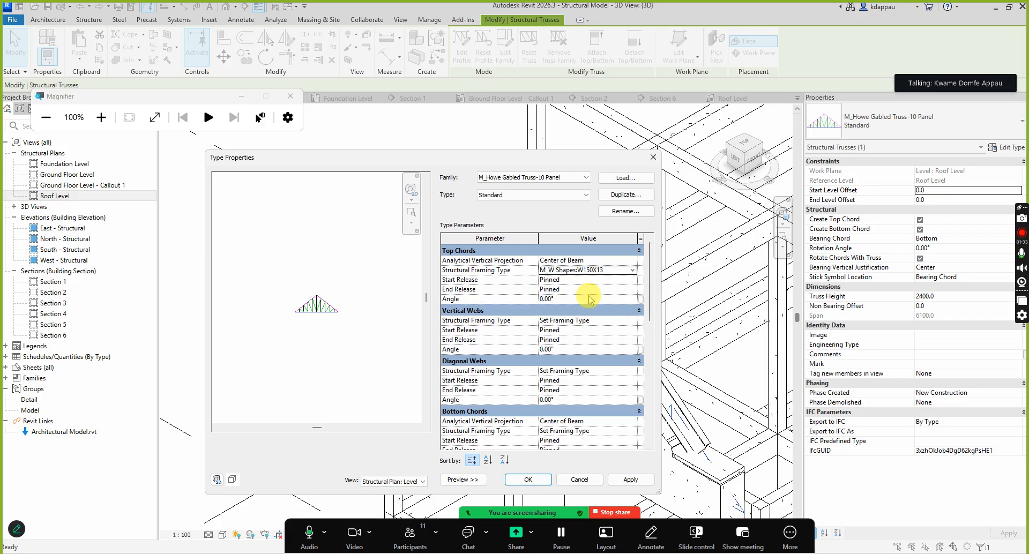
Copy the top chords' framing type M_W Shapes:W150X13 to both the Vertical Webs and the Diagonal Webs
{"action": "left_click", "coordinate": [612, 270]}
{"action": "key", "text": "ctrl+c"}
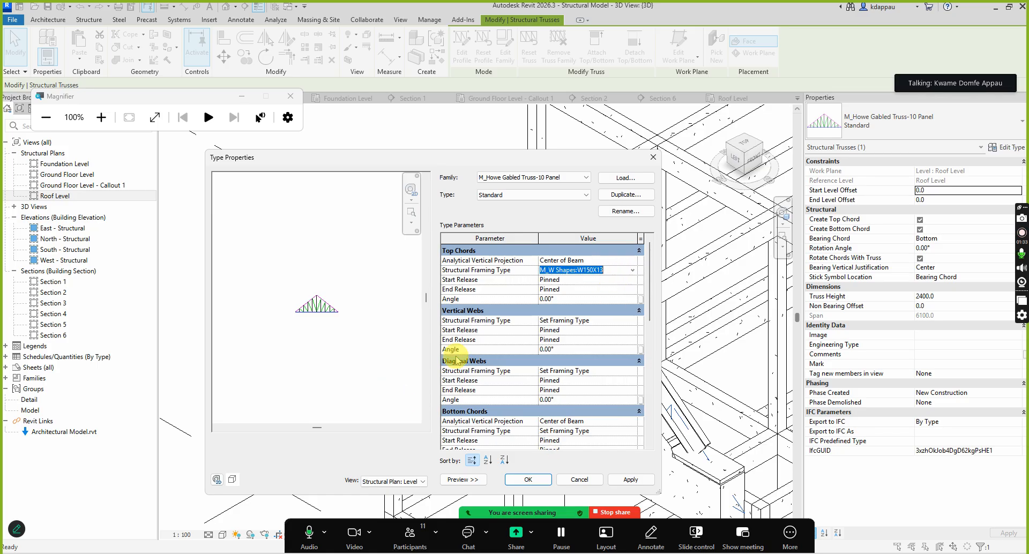
{"action": "left_click", "coordinate": [611, 320]}
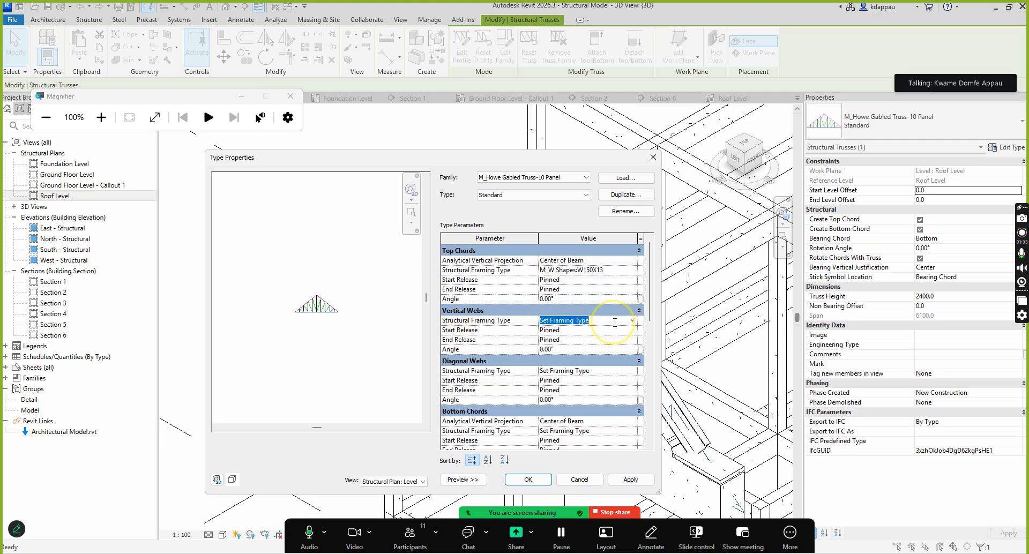
{"action": "key", "text": "ctrl+v"}
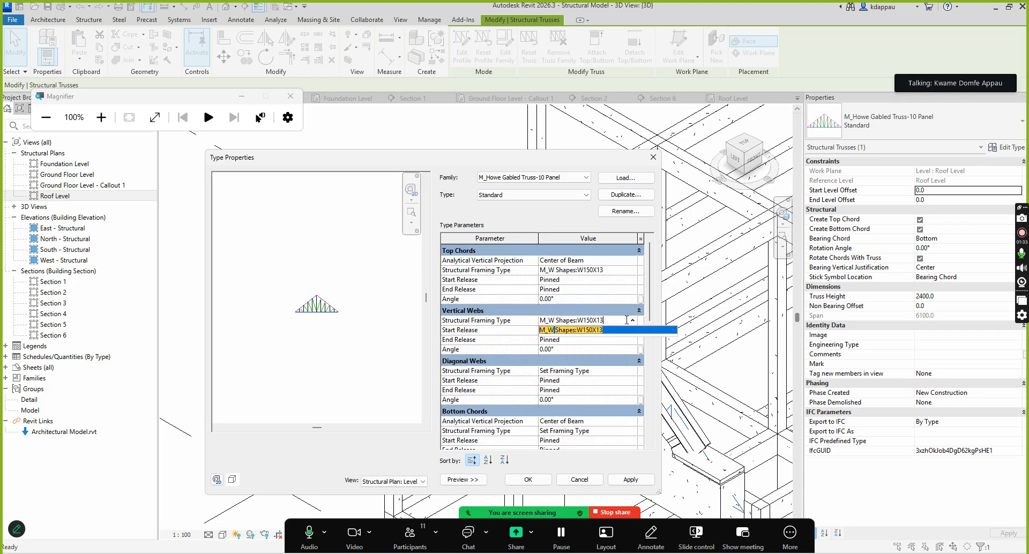
{"action": "left_click", "coordinate": [583, 330]}
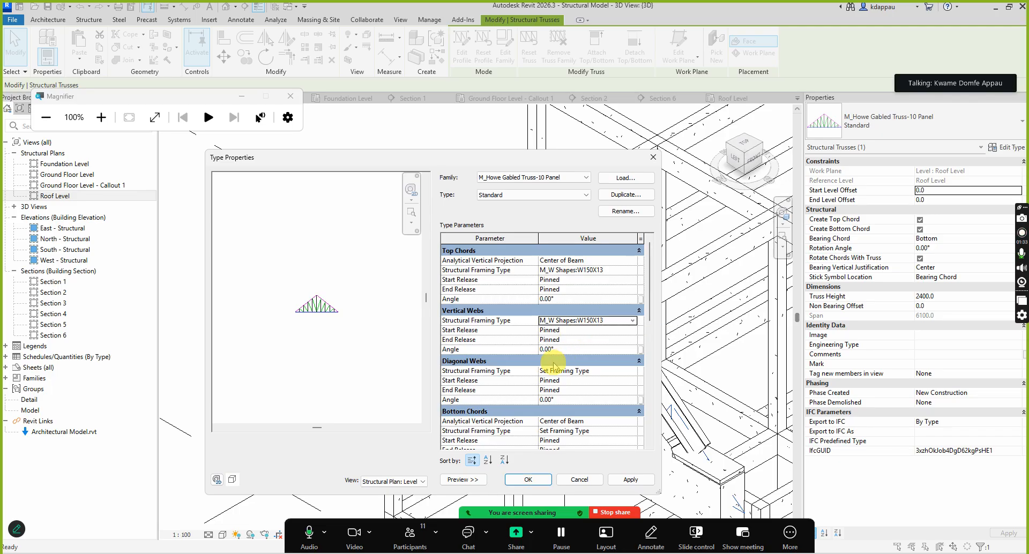
{"action": "left_click", "coordinate": [608, 372]}
{"action": "key", "text": "ctrl+v"}
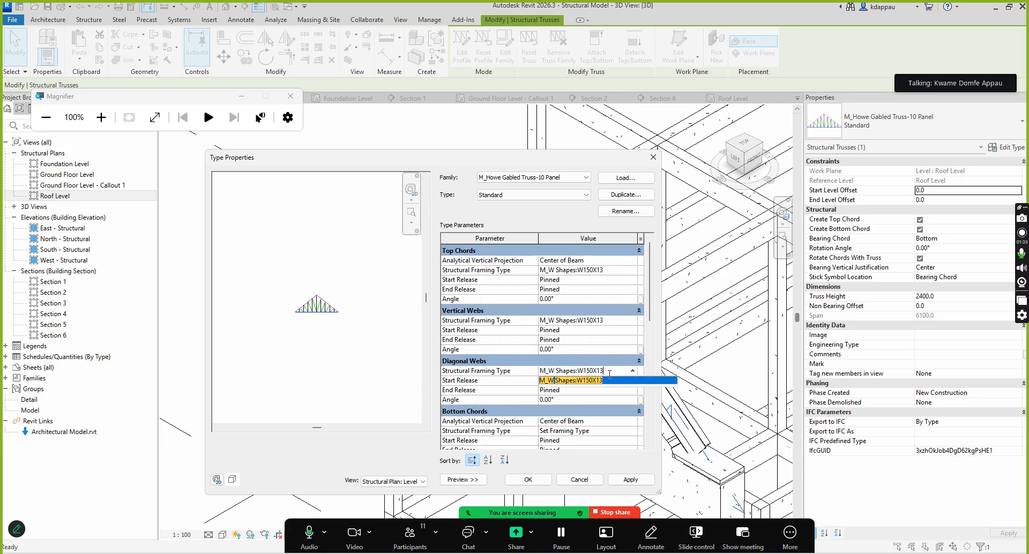
{"action": "left_click", "coordinate": [660, 377]}
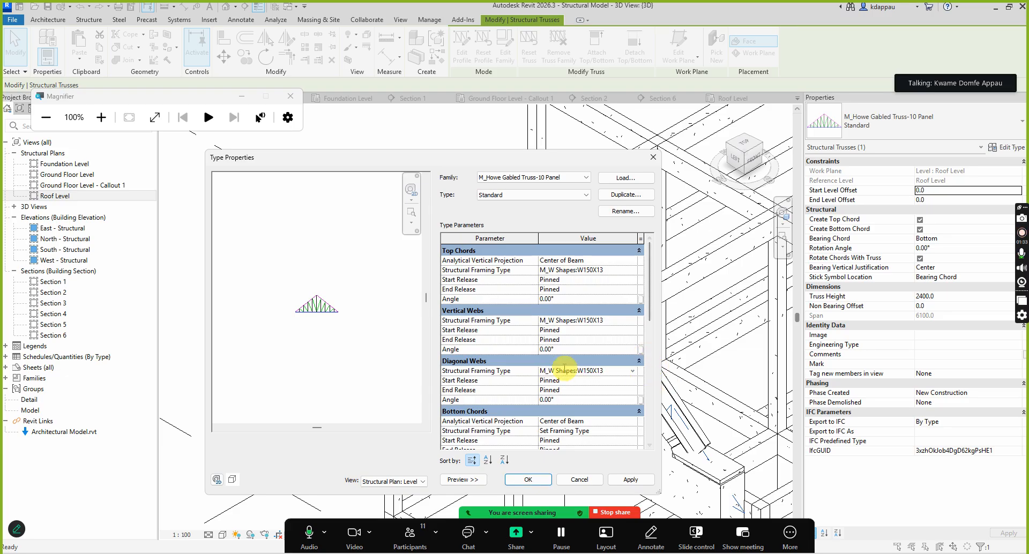
Set the Bottom Chords' structural framing type to M_W Shapes:W150X13 and confirm the truss type changes
{"action": "scroll", "coordinate": [509, 421], "scroll_direction": "down", "scroll_amount": 1}
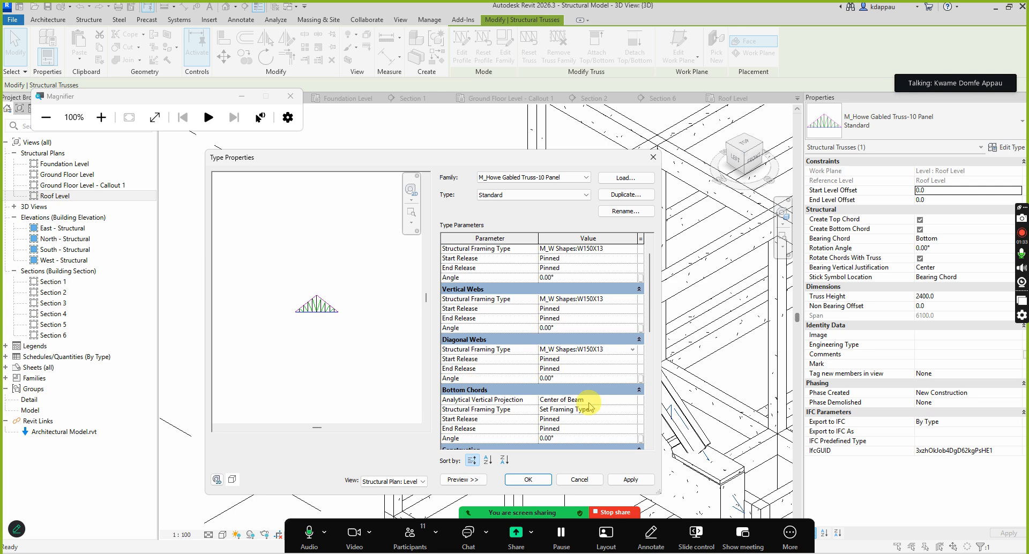
{"action": "left_click", "coordinate": [601, 416]}
{"action": "left_click", "coordinate": [597, 410]}
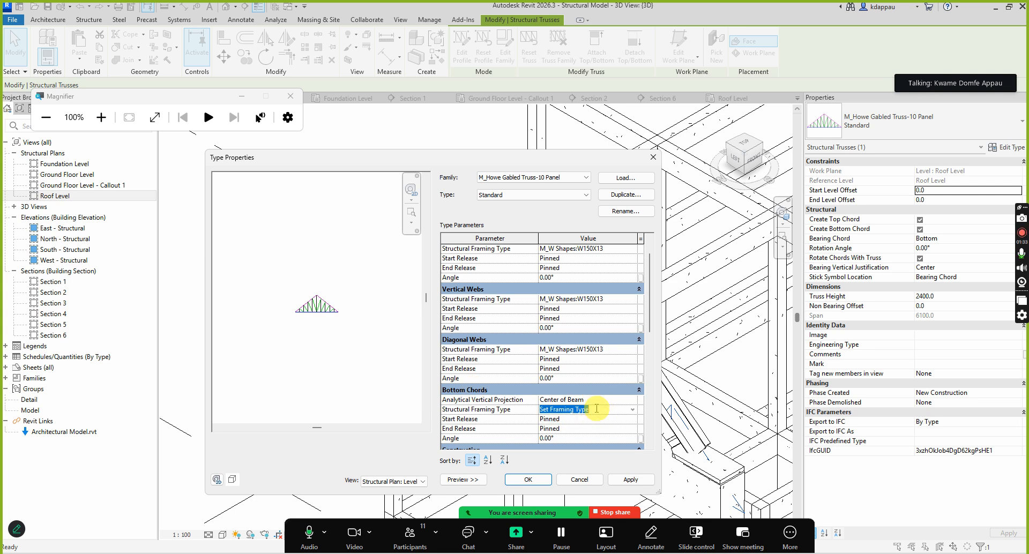
{"action": "left_click", "coordinate": [596, 409]}
{"action": "left_click", "coordinate": [656, 401]}
{"action": "scroll", "coordinate": [566, 397], "scroll_direction": "down", "scroll_amount": 4}
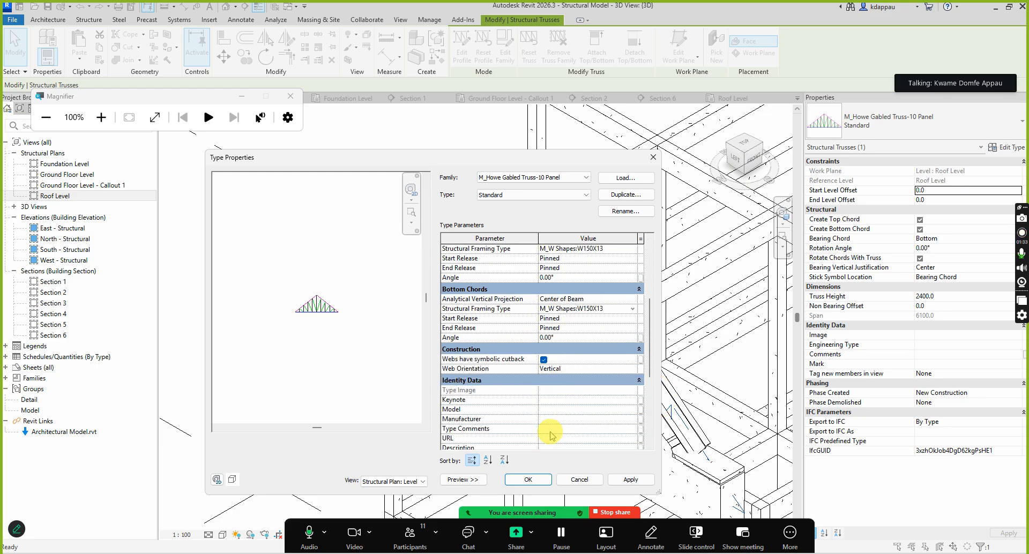
{"action": "left_click", "coordinate": [528, 480]}
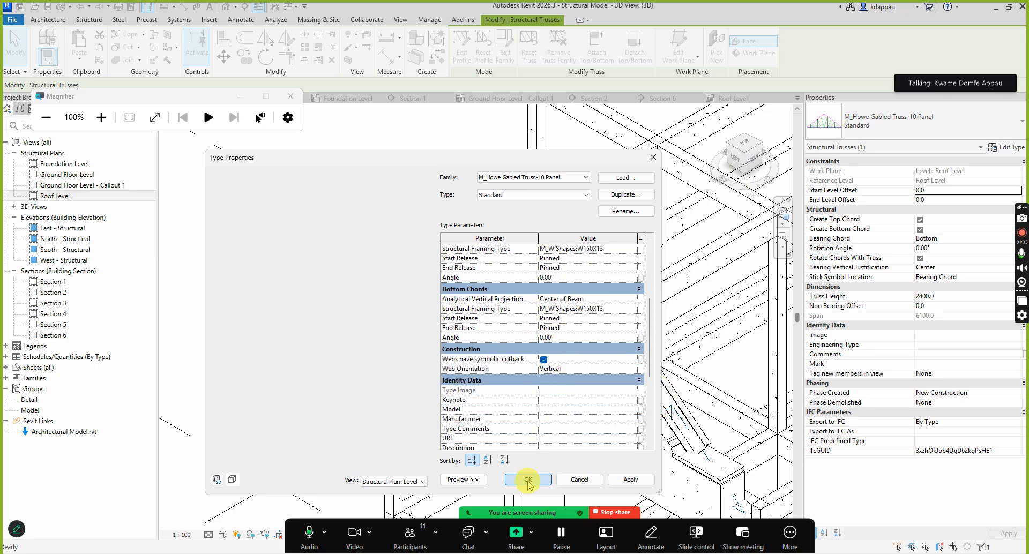
Inspect the truss's chords and webs in the 3D view and return to the Roof Level structural plan
{"action": "scroll", "coordinate": [322, 292], "scroll_direction": "down", "scroll_amount": 4}
{"action": "scroll", "coordinate": [396, 340], "scroll_direction": "up", "scroll_amount": 4}
{"action": "scroll", "coordinate": [477, 365], "scroll_direction": "down", "scroll_amount": 2}
{"action": "scroll", "coordinate": [455, 382], "scroll_direction": "up", "scroll_amount": 3}
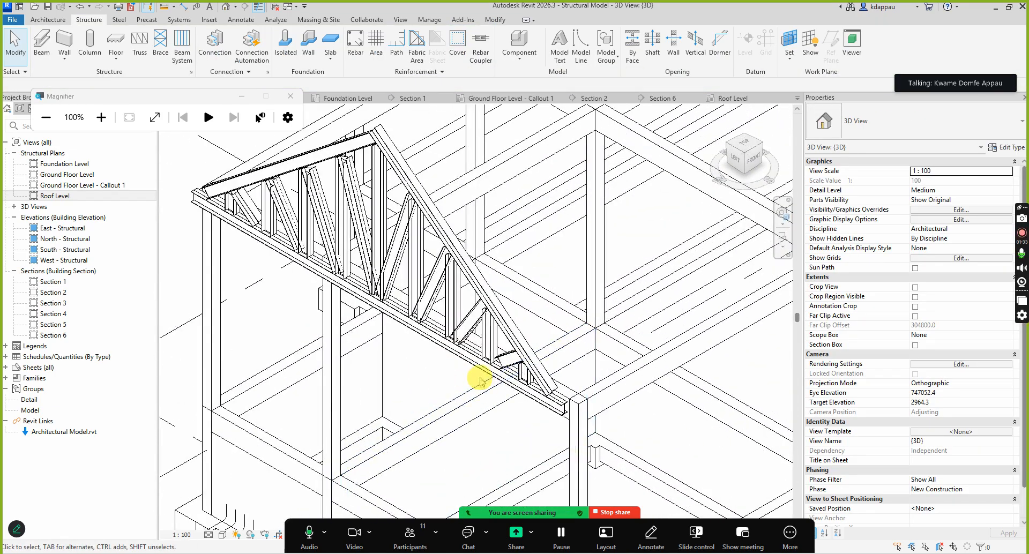
{"action": "scroll", "coordinate": [489, 367], "scroll_direction": "down", "scroll_amount": 2}
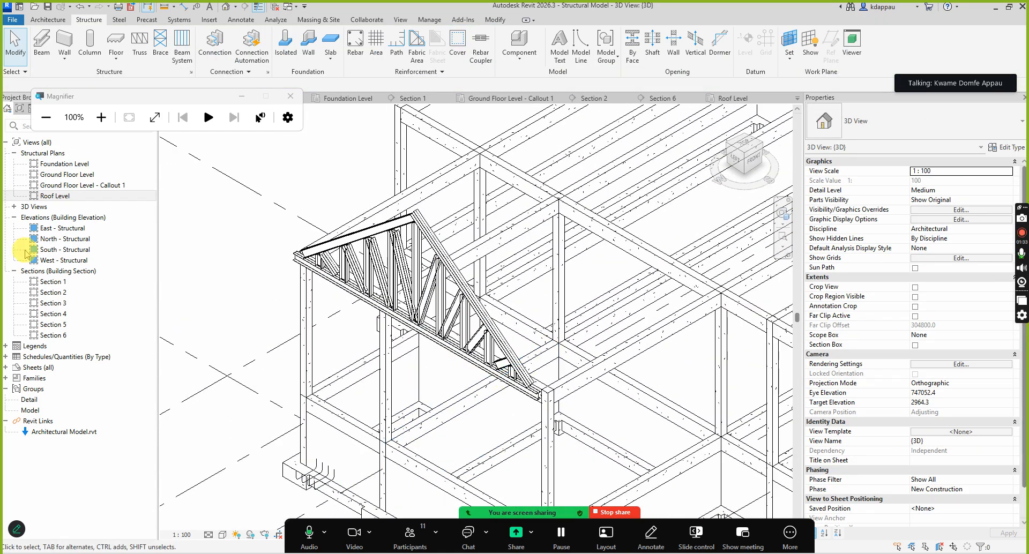
{"action": "double_click", "coordinate": [59, 196]}
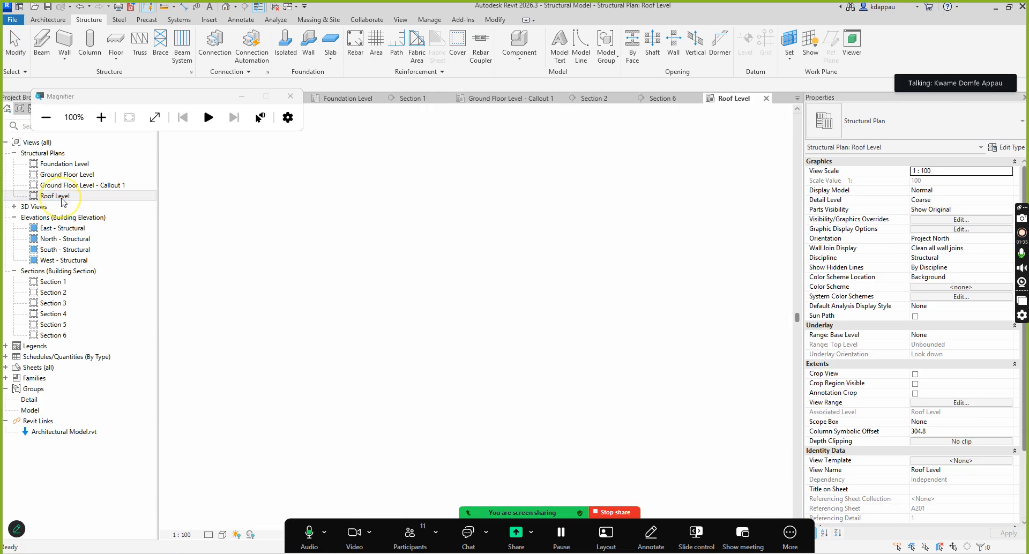
Move the truss about 260 mm sideways from its end at grid D onto the adjacent beam's centreline
{"action": "scroll", "coordinate": [532, 324], "scroll_direction": "down", "scroll_amount": 2}
{"action": "scroll", "coordinate": [533, 320], "scroll_direction": "up", "scroll_amount": 2}
{"action": "left_click", "coordinate": [533, 321]}
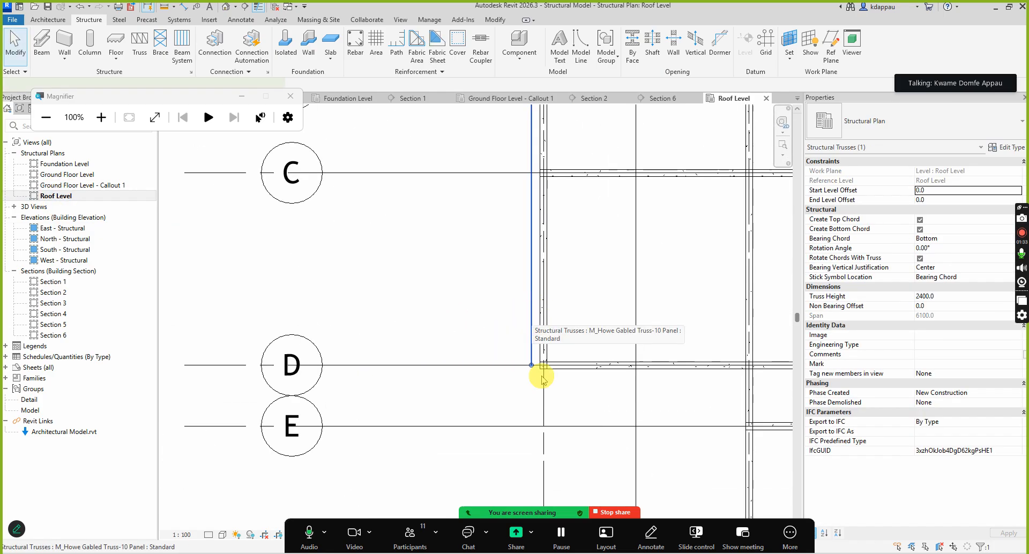
{"action": "scroll", "coordinate": [541, 375], "scroll_direction": "up", "scroll_amount": 3}
{"action": "key", "text": "v"}
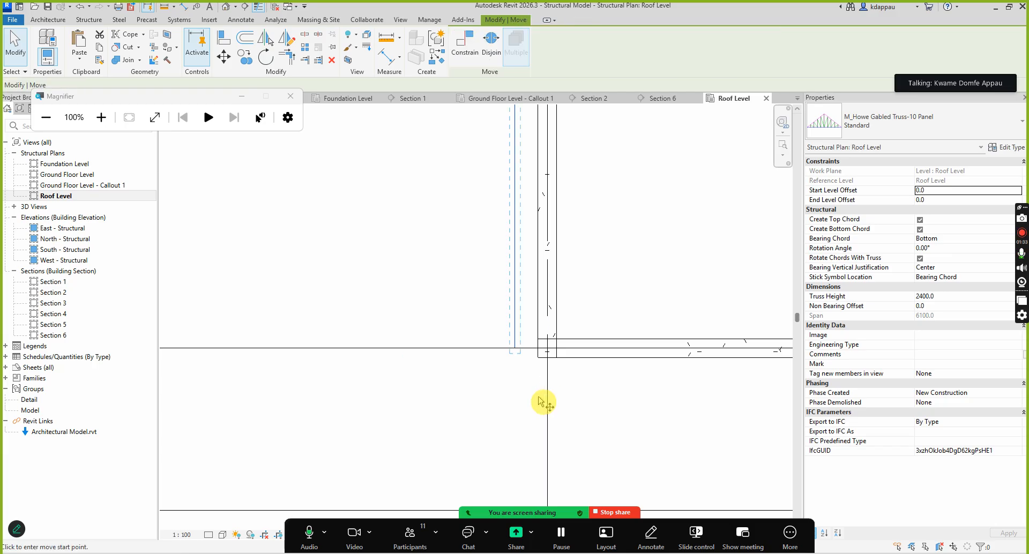
{"action": "scroll", "coordinate": [532, 372], "scroll_direction": "up", "scroll_amount": 2}
{"action": "left_click", "coordinate": [503, 329]}
{"action": "left_click", "coordinate": [566, 328]}
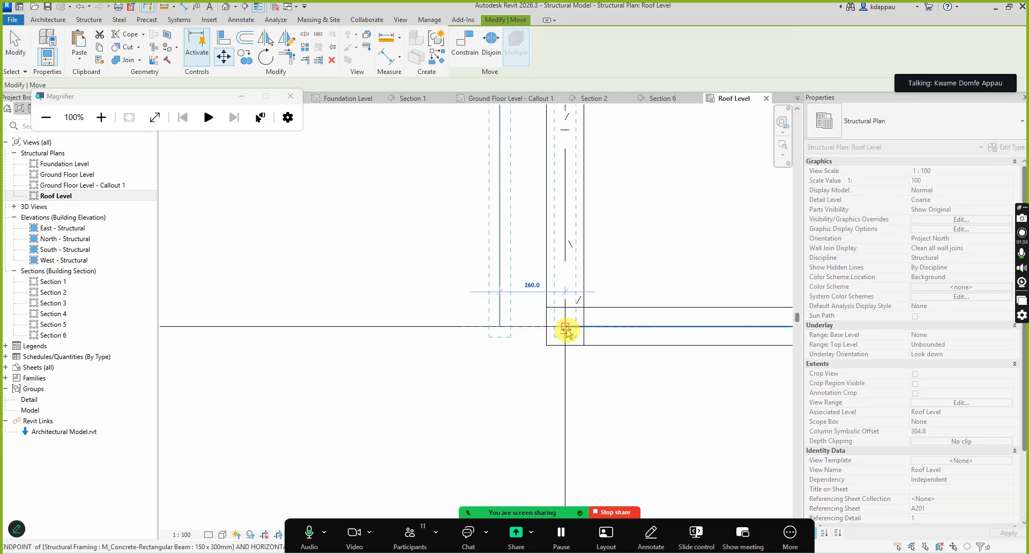
Copy the truss from its end on grid D to the midpoint of the adjoining concrete beam, with multiple copies enabled
{"action": "scroll", "coordinate": [470, 356], "scroll_direction": "down", "scroll_amount": 5}
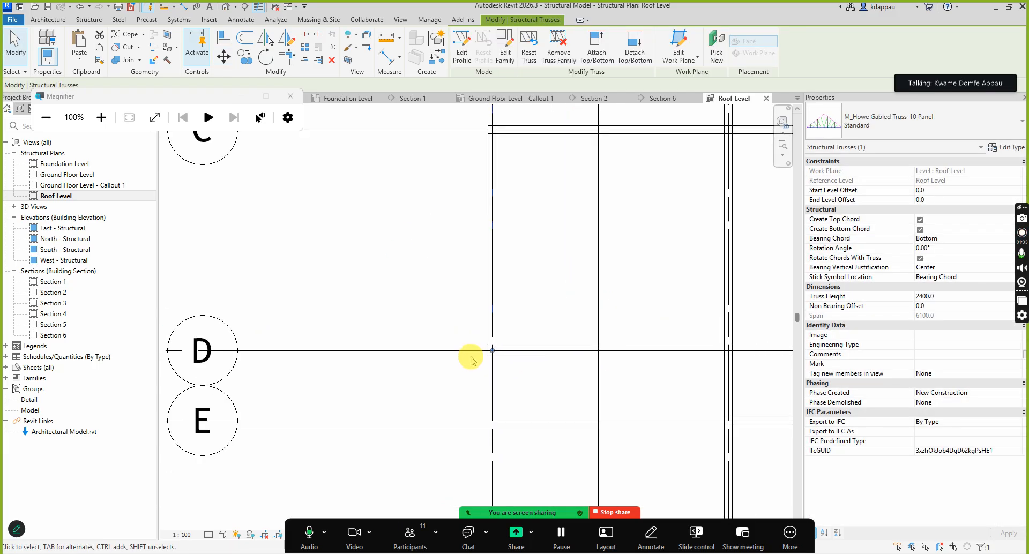
{"action": "scroll", "coordinate": [473, 361], "scroll_direction": "up", "scroll_amount": 2}
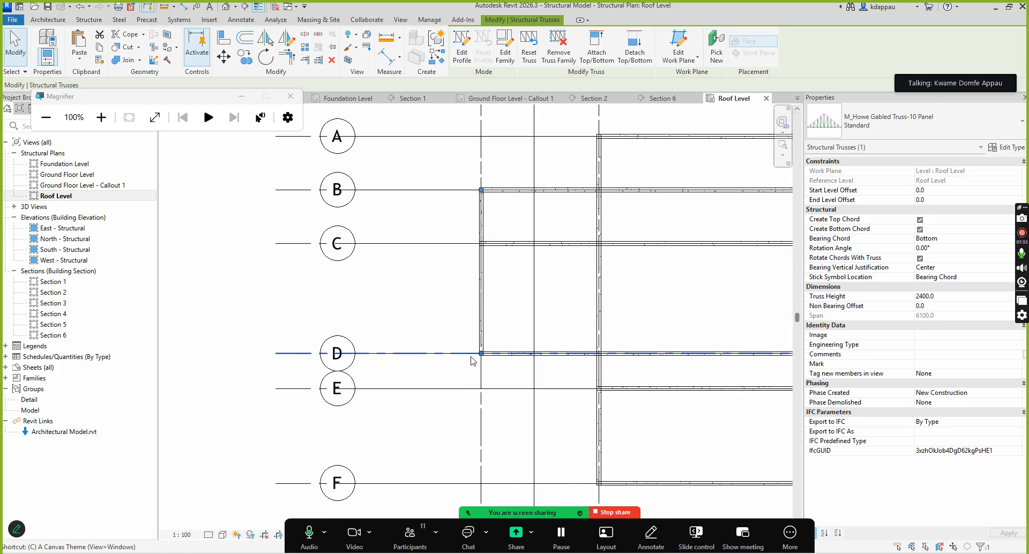
{"action": "key", "text": "c"}
{"action": "key", "text": "o"}
{"action": "scroll", "coordinate": [484, 356], "scroll_direction": "up", "scroll_amount": 5}
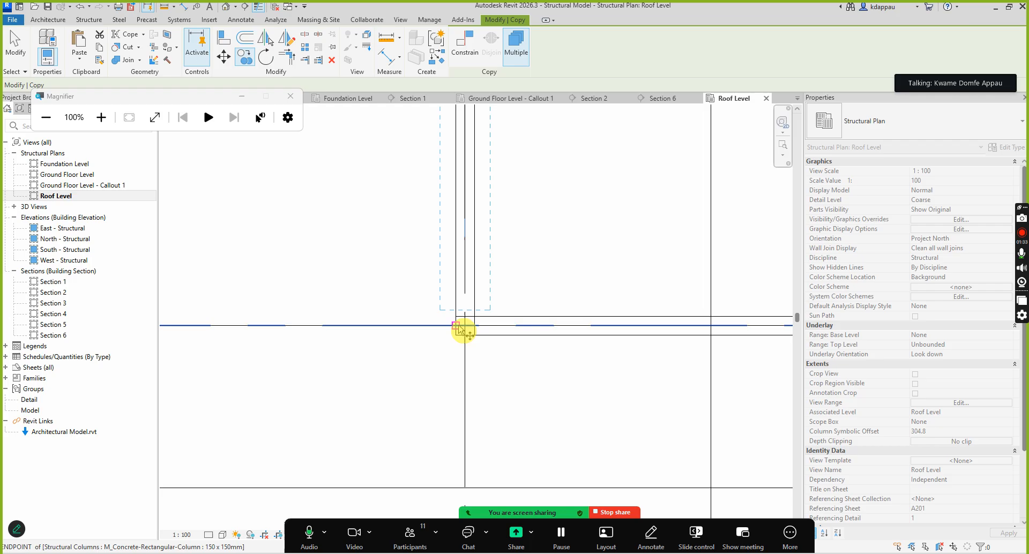
{"action": "left_click", "coordinate": [465, 325]}
{"action": "scroll", "coordinate": [482, 324], "scroll_direction": "down", "scroll_amount": 3}
{"action": "scroll", "coordinate": [514, 325], "scroll_direction": "up", "scroll_amount": 2}
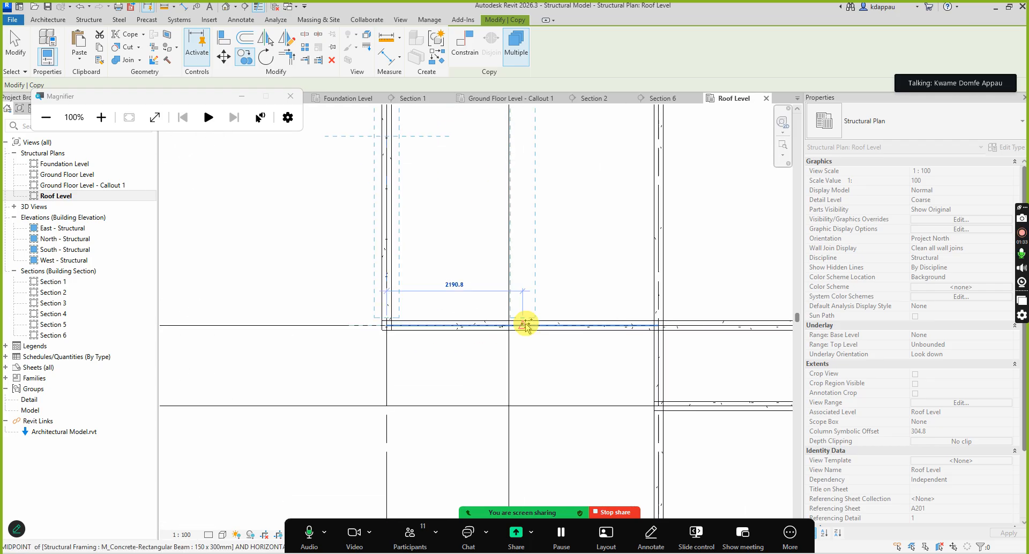
{"action": "left_click", "coordinate": [521, 322]}
Place another copy of the truss 2100 mm further along grid D, on the next cross beam's centreline, and finish copying
{"action": "scroll", "coordinate": [499, 324], "scroll_direction": "down", "scroll_amount": 2}
{"action": "scroll", "coordinate": [588, 325], "scroll_direction": "up", "scroll_amount": 3}
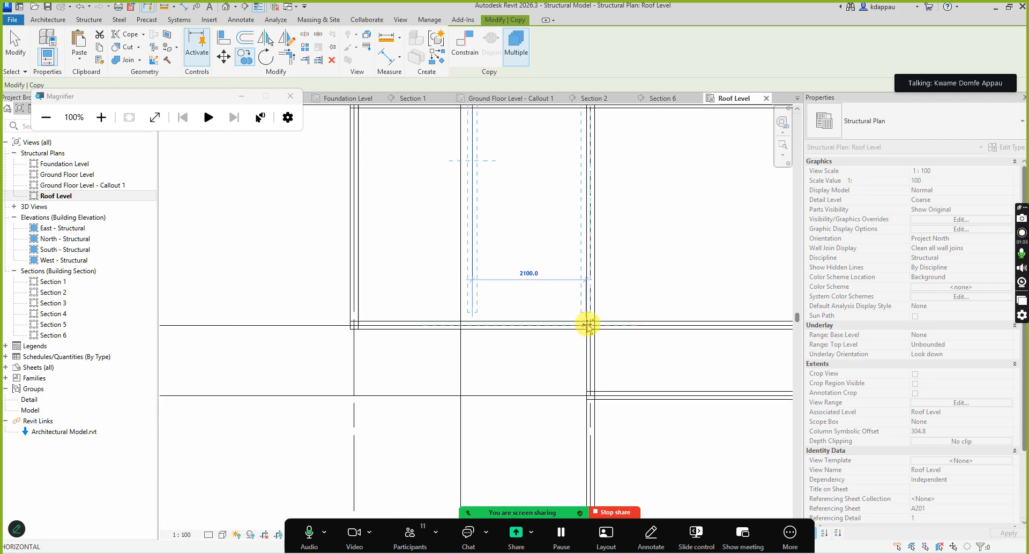
{"action": "scroll", "coordinate": [589, 325], "scroll_direction": "up", "scroll_amount": 2}
{"action": "left_click", "coordinate": [595, 327]}
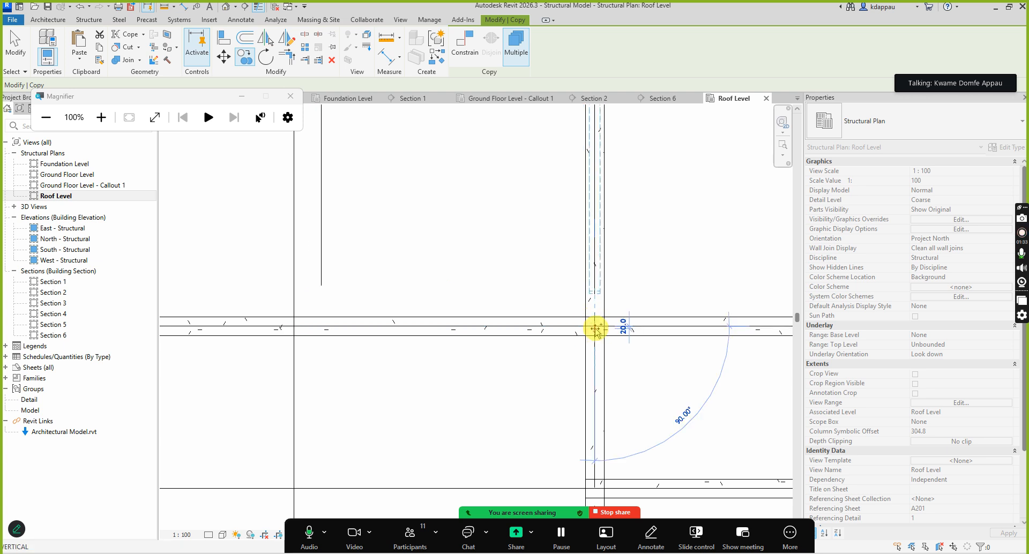
{"action": "key", "text": "Escape"}
{"action": "key", "text": "Escape"}
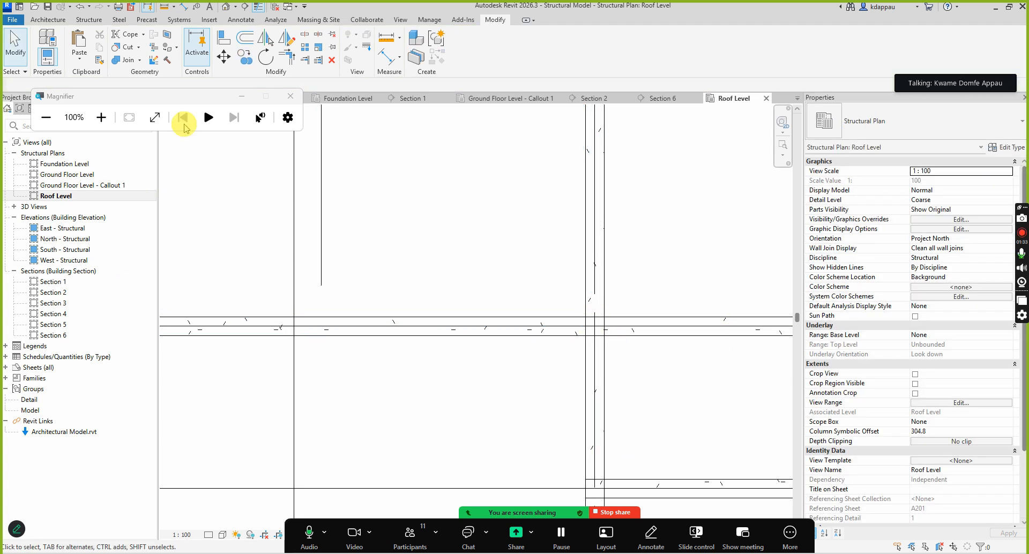
Open the 3D view and inspect how the copied trusses sit on the narrower part of the building
{"action": "left_click", "coordinate": [227, 7]}
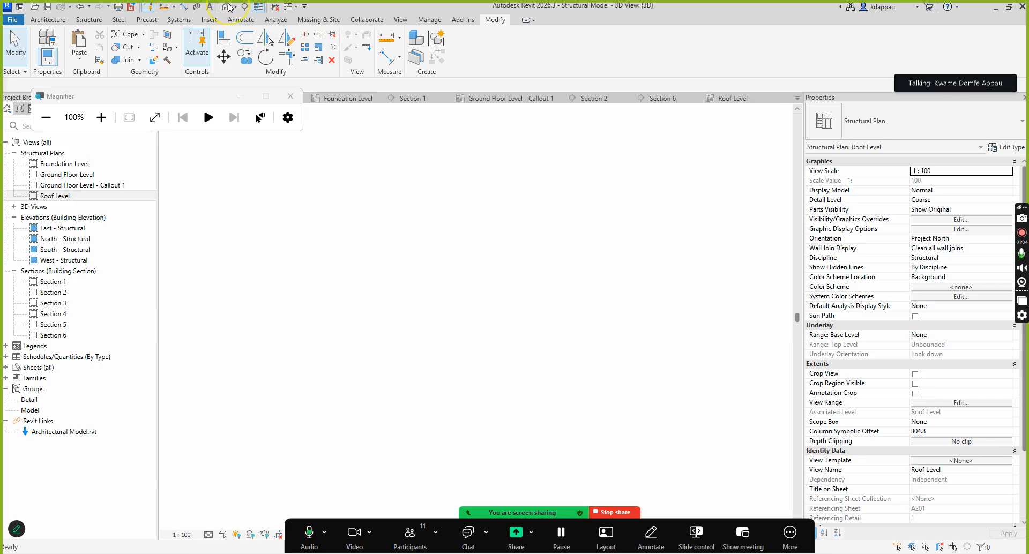
{"action": "scroll", "coordinate": [461, 402], "scroll_direction": "down", "scroll_amount": 5}
{"action": "scroll", "coordinate": [460, 402], "scroll_direction": "up", "scroll_amount": 5}
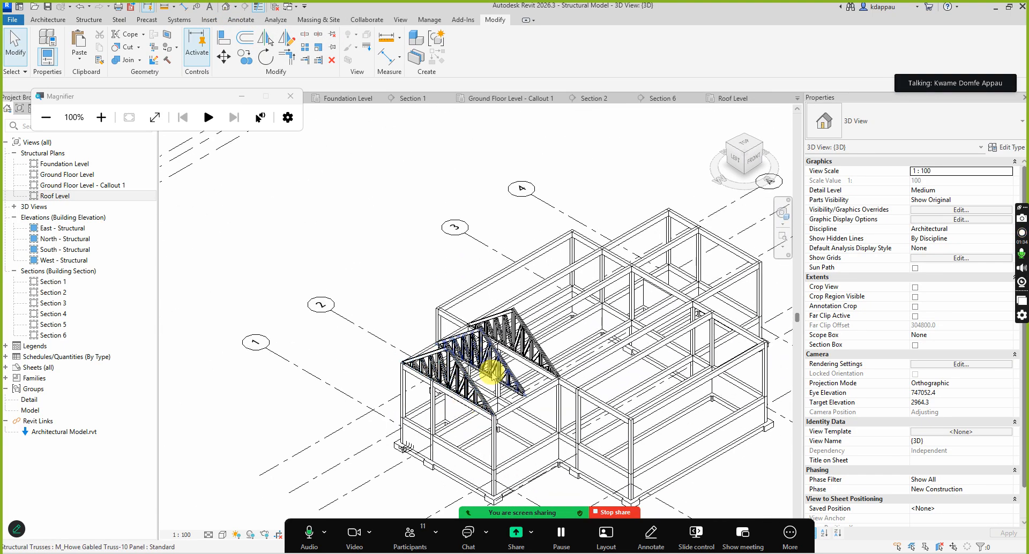
{"action": "scroll", "coordinate": [504, 352], "scroll_direction": "up", "scroll_amount": 2}
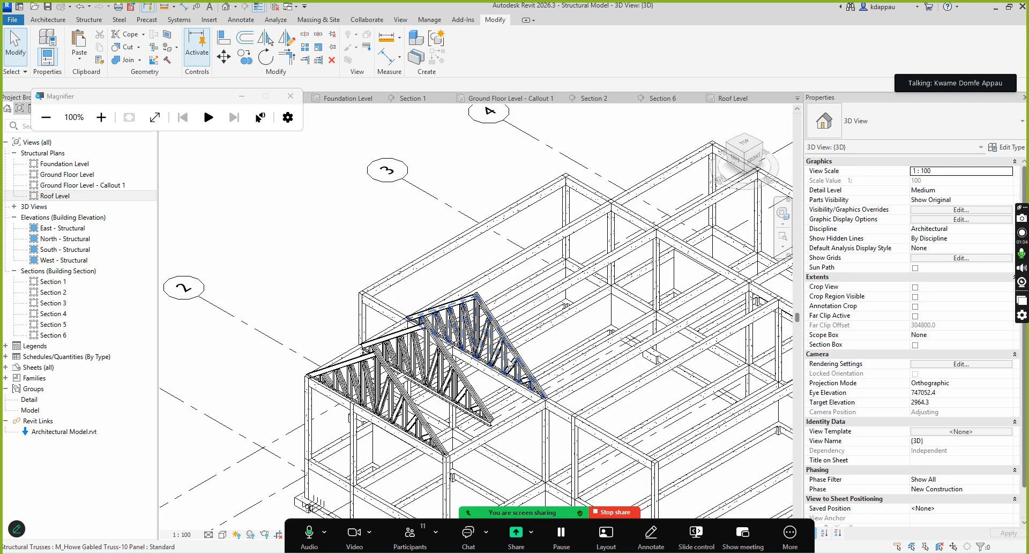
{"action": "scroll", "coordinate": [459, 340], "scroll_direction": "down", "scroll_amount": 3}
{"action": "scroll", "coordinate": [482, 292], "scroll_direction": "up", "scroll_amount": 5}
{"action": "scroll", "coordinate": [523, 299], "scroll_direction": "down", "scroll_amount": 2}
{"action": "scroll", "coordinate": [524, 299], "scroll_direction": "up", "scroll_amount": 1}
{"action": "scroll", "coordinate": [518, 294], "scroll_direction": "down", "scroll_amount": 2}
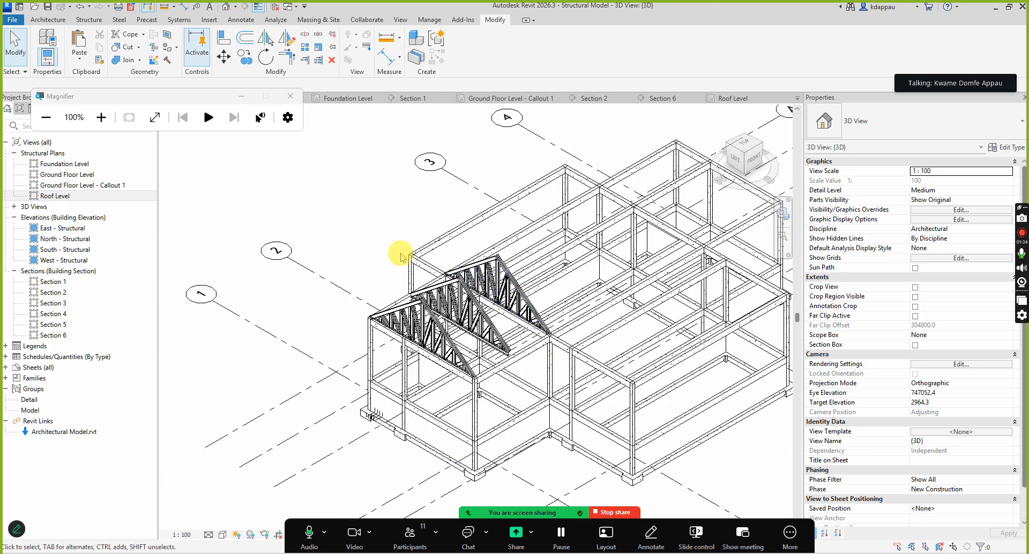
Extend both ends of the innermost truss to the outer beam corners so it spans the wider part of the building
{"action": "left_click", "coordinate": [501, 306]}
{"action": "scroll", "coordinate": [466, 314], "scroll_direction": "up", "scroll_amount": 3}
{"action": "left_click_drag", "start_coordinate": [522, 299], "coordinate": [650, 385]}
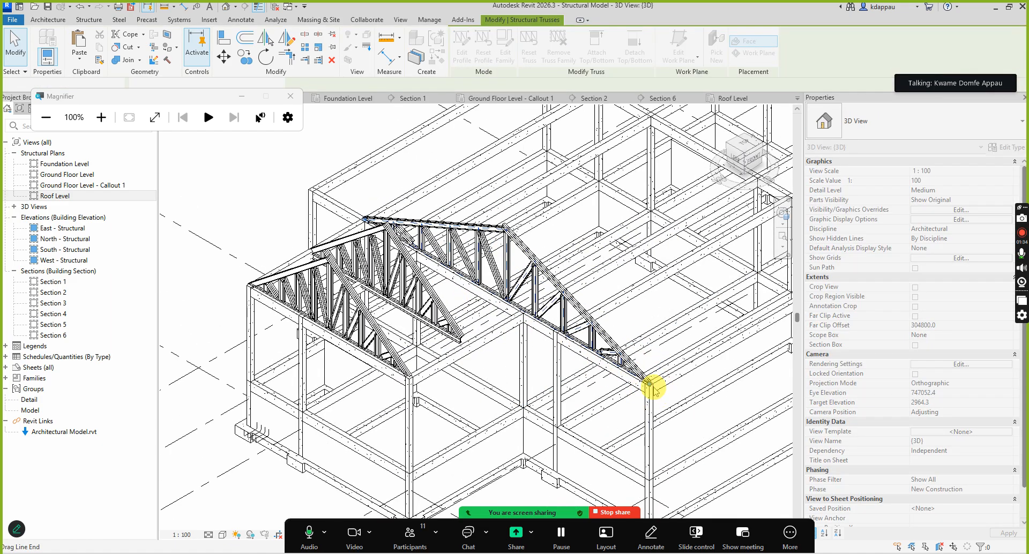
{"action": "scroll", "coordinate": [437, 253], "scroll_direction": "up", "scroll_amount": 4}
{"action": "left_click_drag", "start_coordinate": [497, 278], "coordinate": [454, 254]}
{"action": "left_click_drag", "start_coordinate": [411, 230], "coordinate": [404, 225]}
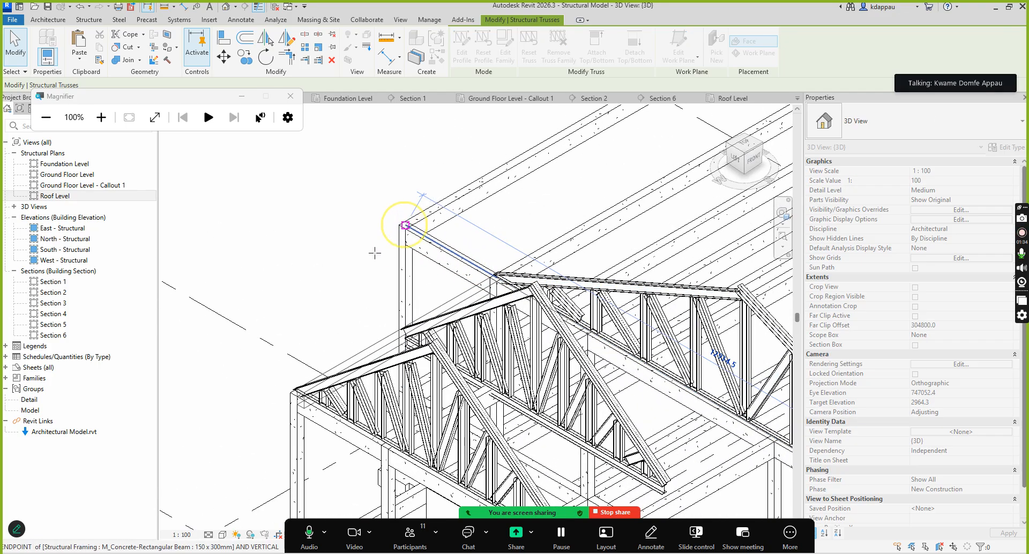
{"action": "left_click_drag", "start_coordinate": [355, 253], "coordinate": [349, 248]}
{"action": "scroll", "coordinate": [390, 292], "scroll_direction": "down", "scroll_amount": 5}
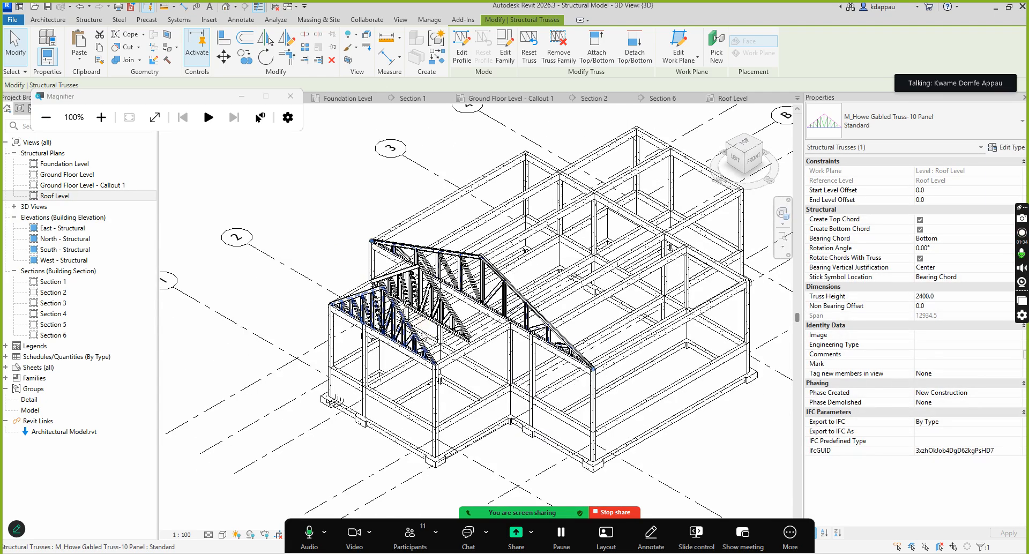
Copy the extended truss from its column end to the far column and to an intermediate position along the outer beam
{"action": "scroll", "coordinate": [415, 326], "scroll_direction": "down", "scroll_amount": 1}
{"action": "scroll", "coordinate": [537, 345], "scroll_direction": "up", "scroll_amount": 5}
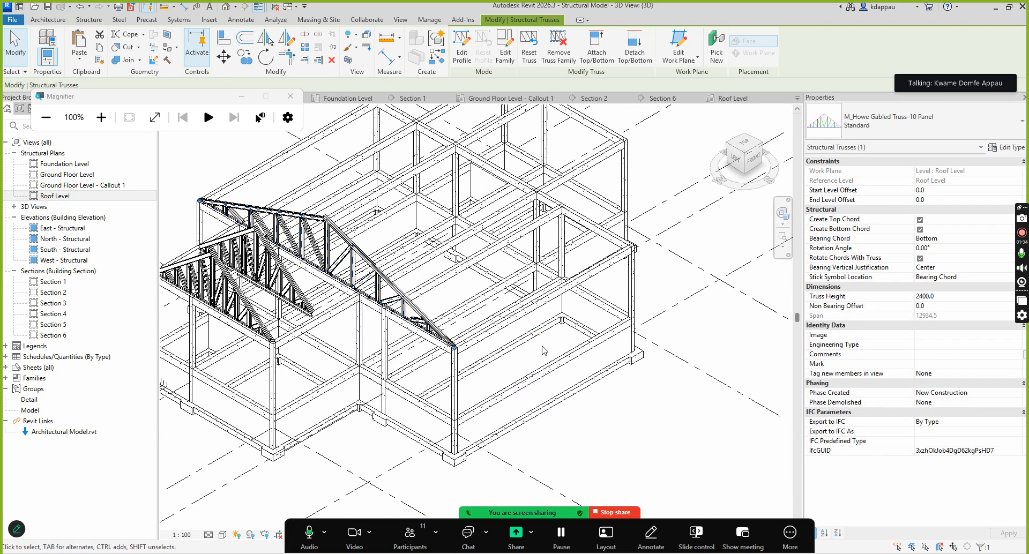
{"action": "key", "text": "c"}
{"action": "key", "text": "o"}
{"action": "scroll", "coordinate": [455, 353], "scroll_direction": "up", "scroll_amount": 5}
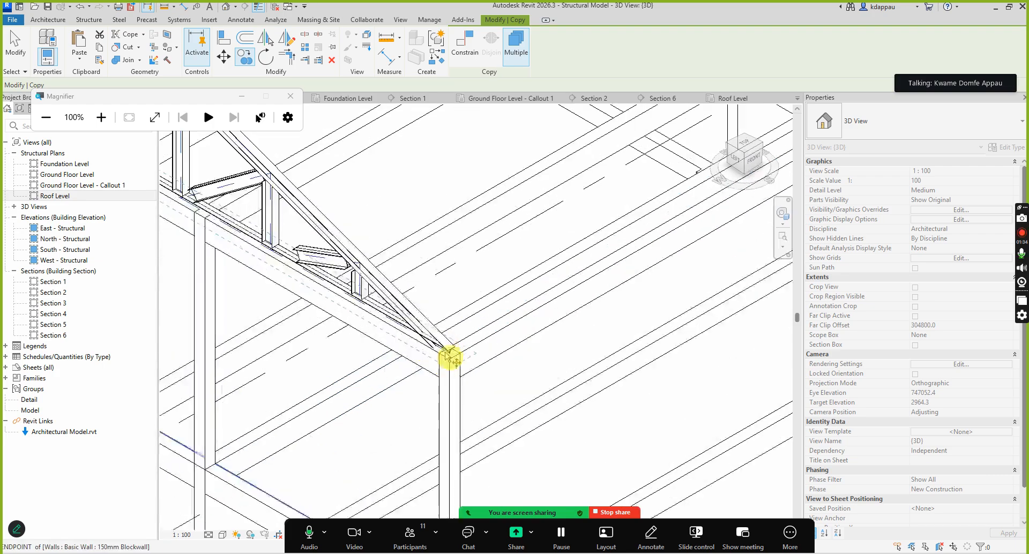
{"action": "left_click", "coordinate": [449, 351]}
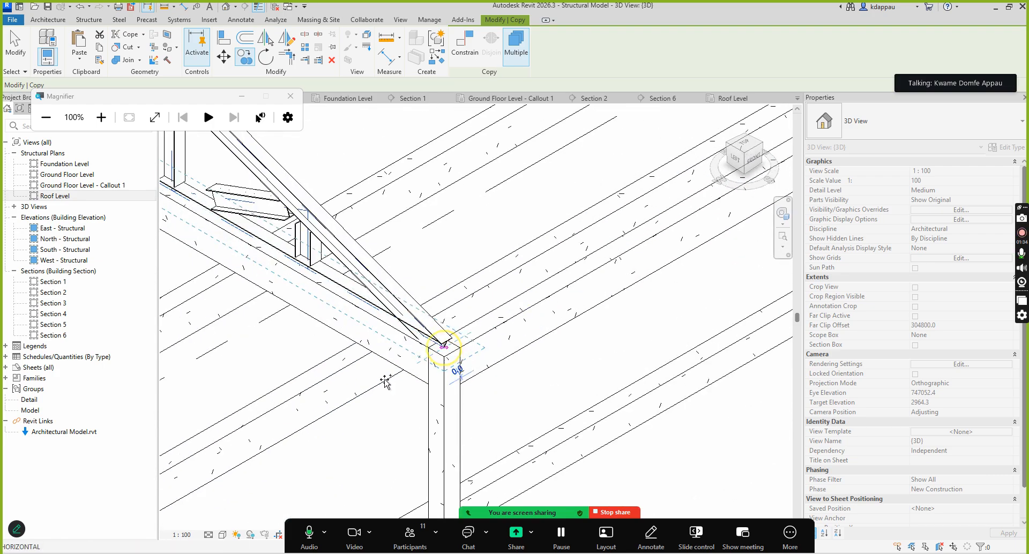
{"action": "scroll", "coordinate": [448, 354], "scroll_direction": "down", "scroll_amount": 6}
{"action": "scroll", "coordinate": [440, 343], "scroll_direction": "up", "scroll_amount": 2}
{"action": "scroll", "coordinate": [570, 266], "scroll_direction": "up", "scroll_amount": 5}
{"action": "scroll", "coordinate": [569, 262], "scroll_direction": "up", "scroll_amount": 1}
{"action": "scroll", "coordinate": [569, 257], "scroll_direction": "down", "scroll_amount": 6}
{"action": "scroll", "coordinate": [490, 309], "scroll_direction": "up", "scroll_amount": 5}
{"action": "scroll", "coordinate": [514, 295], "scroll_direction": "down", "scroll_amount": 3}
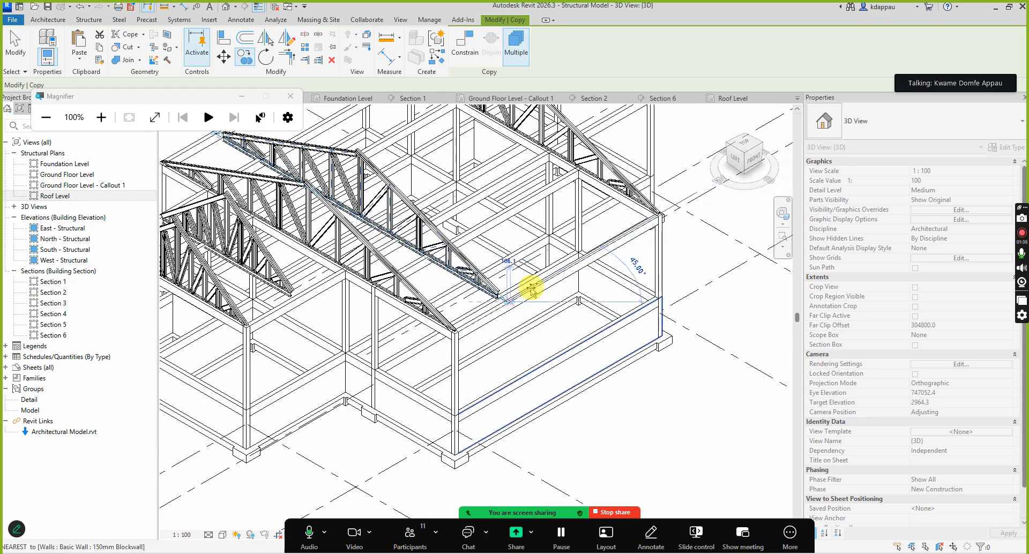
Place two more wide truss copies, one 4400 mm beyond the intermediate truss and one 2200 mm back from that copy
{"action": "scroll", "coordinate": [605, 246], "scroll_direction": "up", "scroll_amount": 2}
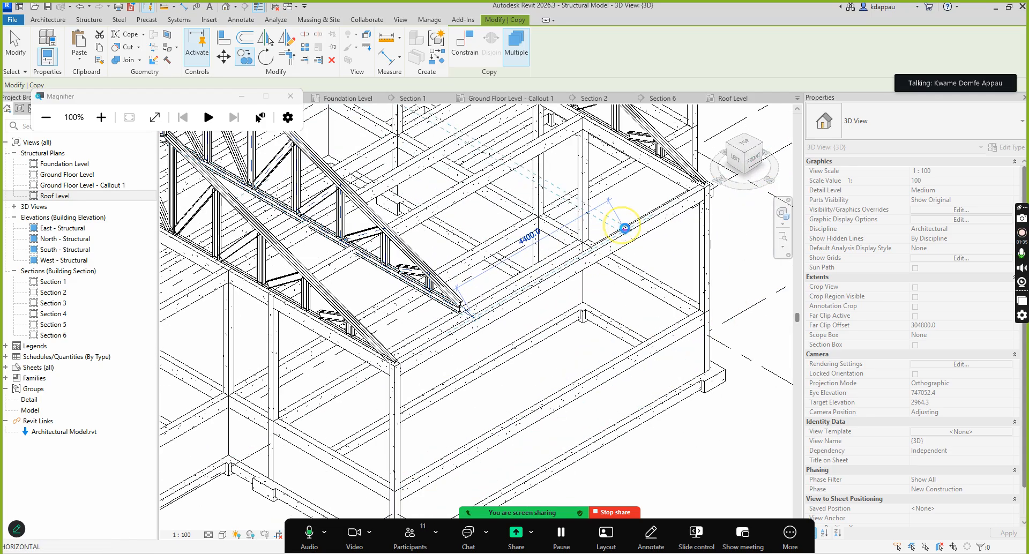
{"action": "left_click", "coordinate": [624, 228]}
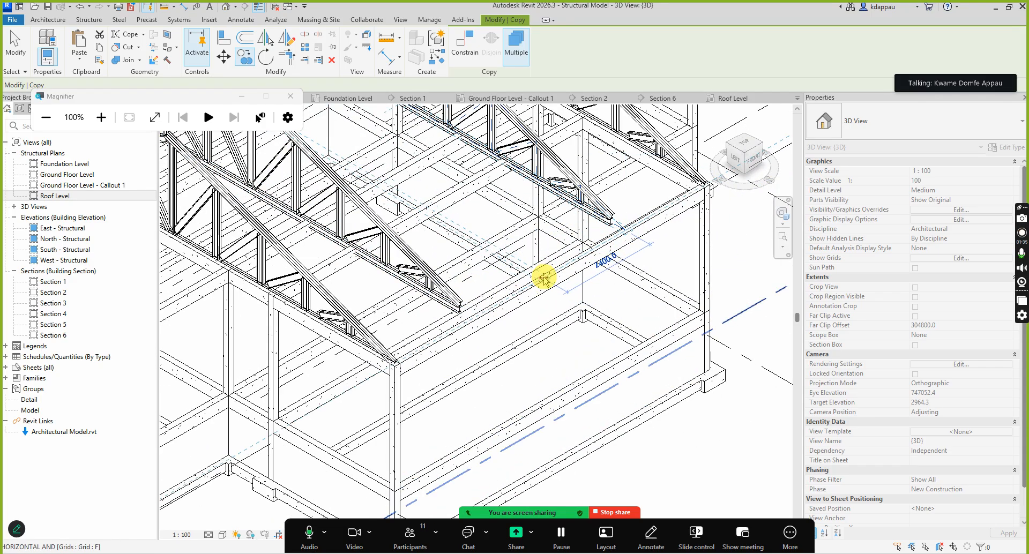
{"action": "scroll", "coordinate": [547, 275], "scroll_direction": "up", "scroll_amount": 2}
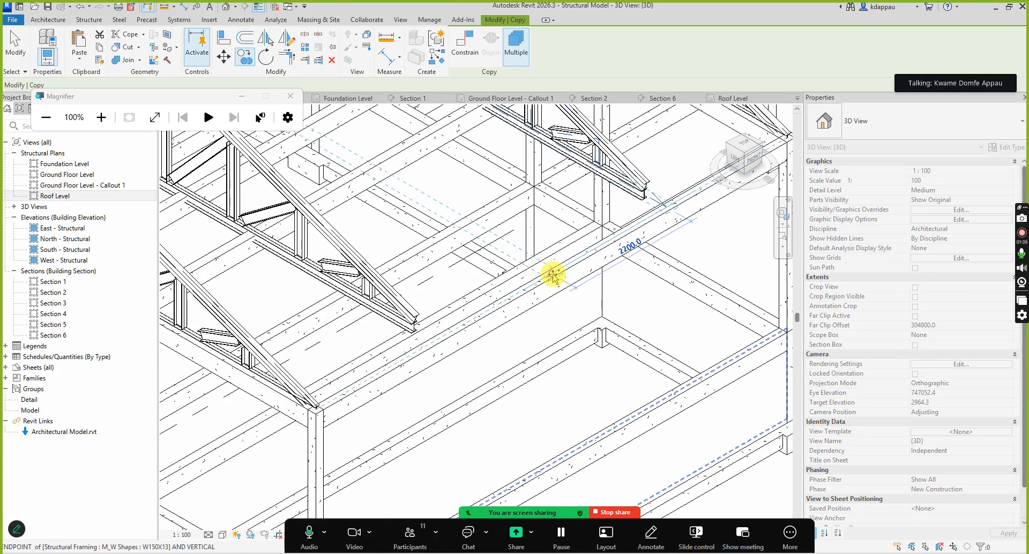
{"action": "left_click", "coordinate": [553, 275]}
{"action": "key", "text": "Escape"}
{"action": "key", "text": "Escape"}
Inspect the row of wide roof trusses and their bearing ends along the outer concrete beam in the 3D view
{"action": "scroll", "coordinate": [471, 305], "scroll_direction": "down", "scroll_amount": 6}
{"action": "scroll", "coordinate": [482, 299], "scroll_direction": "up", "scroll_amount": 3}
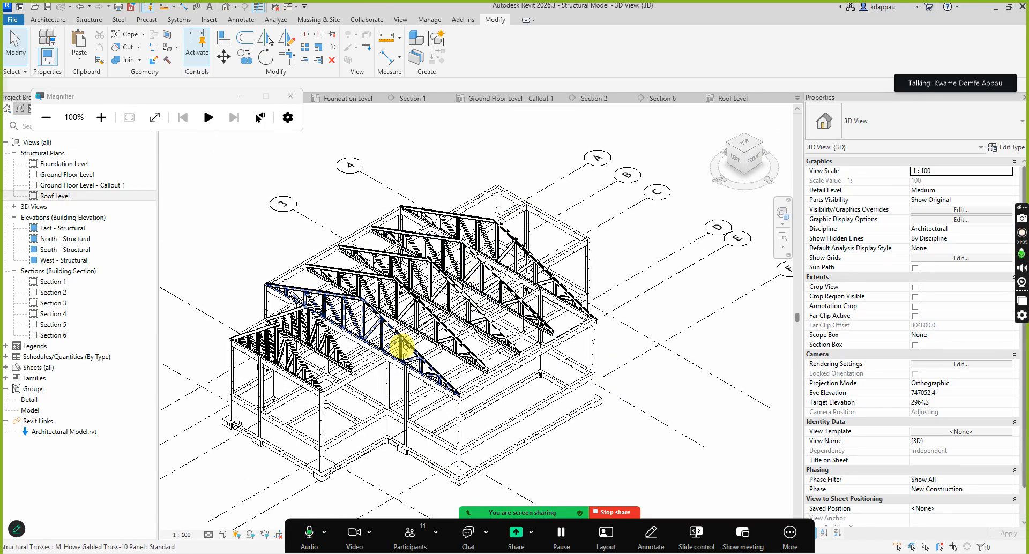
{"action": "left_click", "coordinate": [408, 356]}
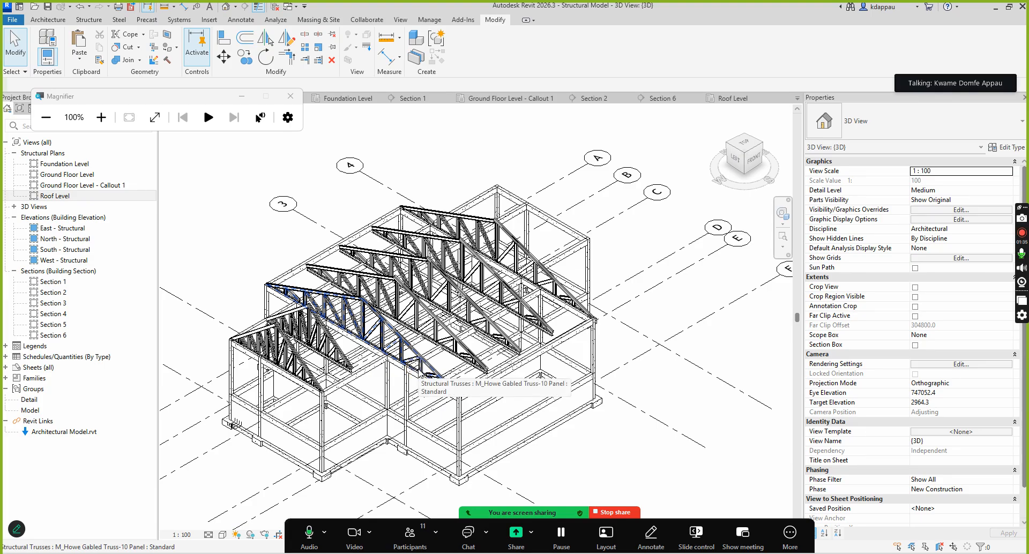
{"action": "left_click", "coordinate": [410, 363]}
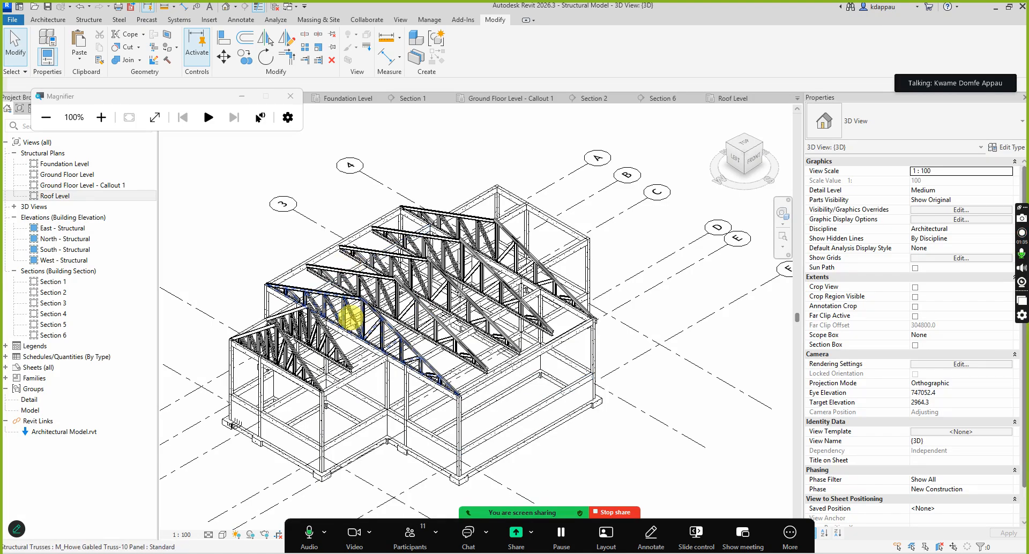
{"action": "scroll", "coordinate": [345, 315], "scroll_direction": "up", "scroll_amount": 3}
{"action": "scroll", "coordinate": [444, 363], "scroll_direction": "down", "scroll_amount": 2}
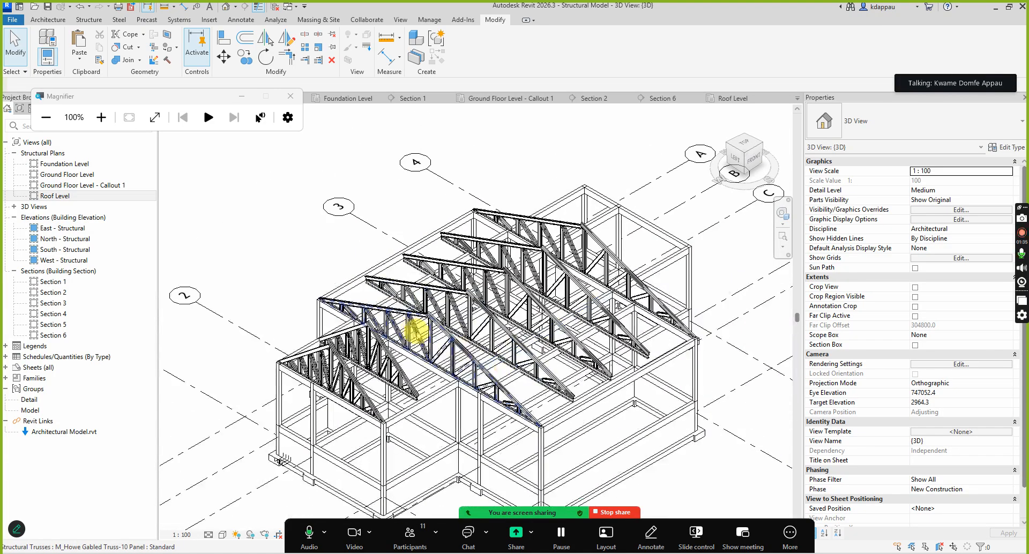
{"action": "scroll", "coordinate": [494, 394], "scroll_direction": "up", "scroll_amount": 3}
{"action": "scroll", "coordinate": [436, 356], "scroll_direction": "down", "scroll_amount": 3}
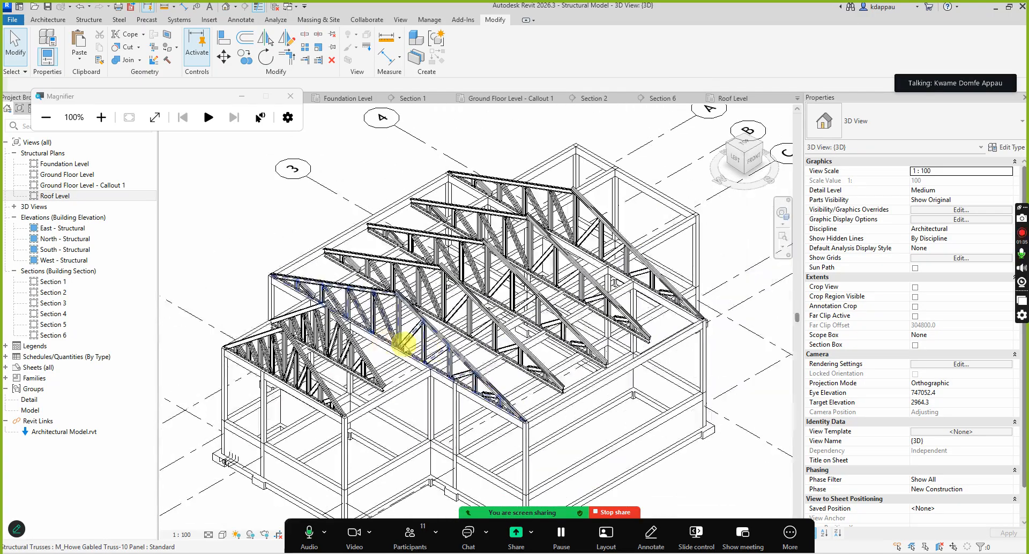
{"action": "scroll", "coordinate": [472, 378], "scroll_direction": "down", "scroll_amount": 2}
{"action": "scroll", "coordinate": [436, 361], "scroll_direction": "up", "scroll_amount": 3}
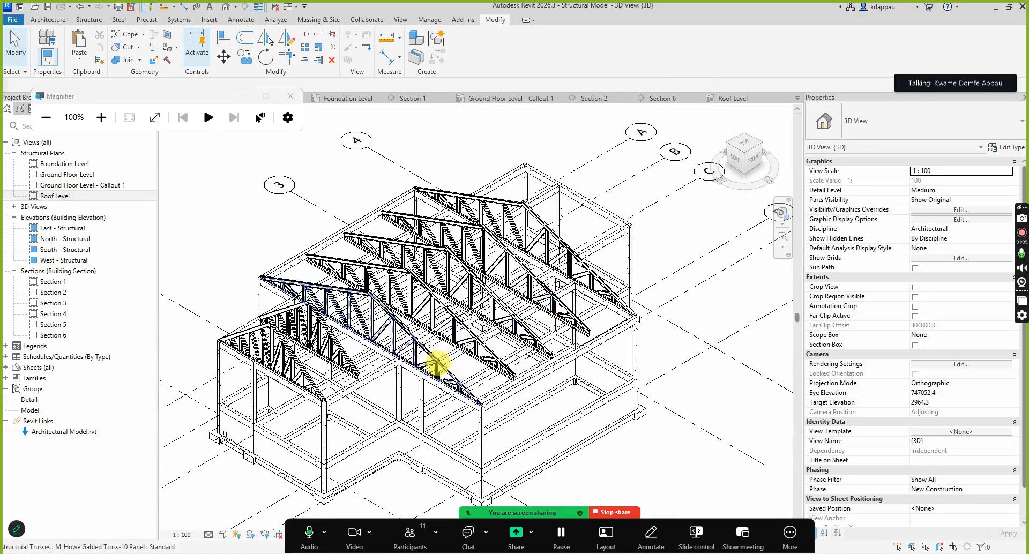
{"action": "scroll", "coordinate": [445, 385], "scroll_direction": "up", "scroll_amount": 2}
{"action": "scroll", "coordinate": [432, 366], "scroll_direction": "up", "scroll_amount": 2}
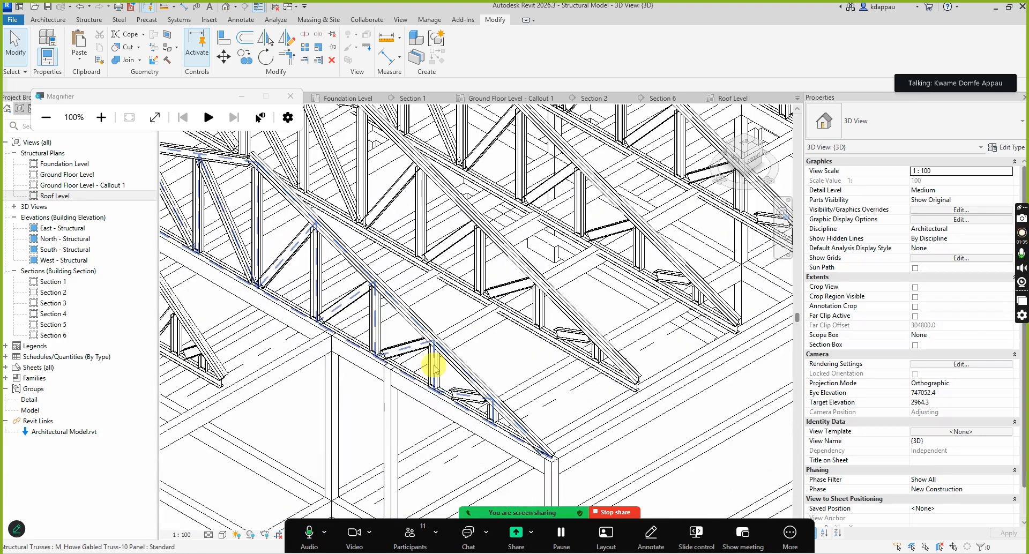
{"action": "scroll", "coordinate": [440, 373], "scroll_direction": "down", "scroll_amount": 5}
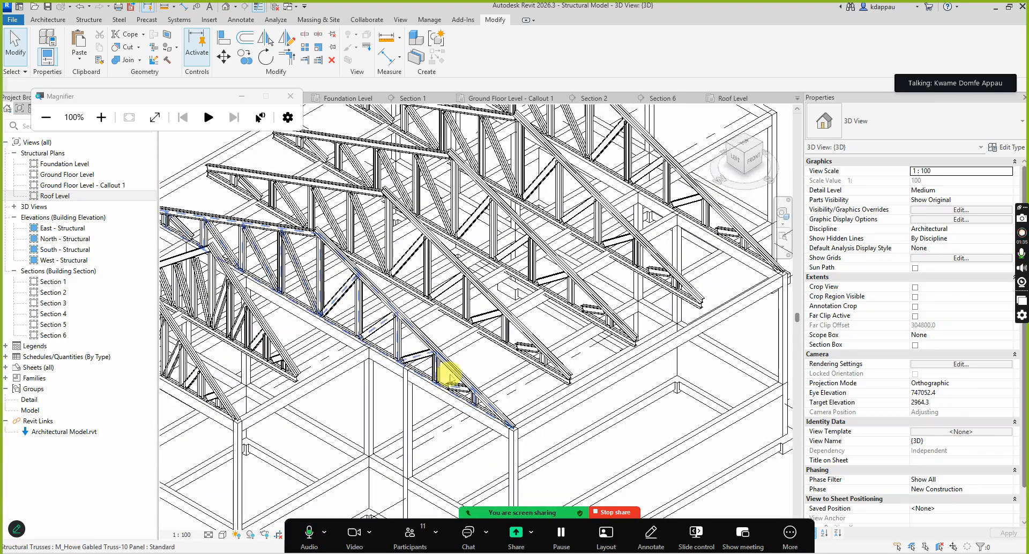
{"action": "scroll", "coordinate": [406, 364], "scroll_direction": "up", "scroll_amount": 2}
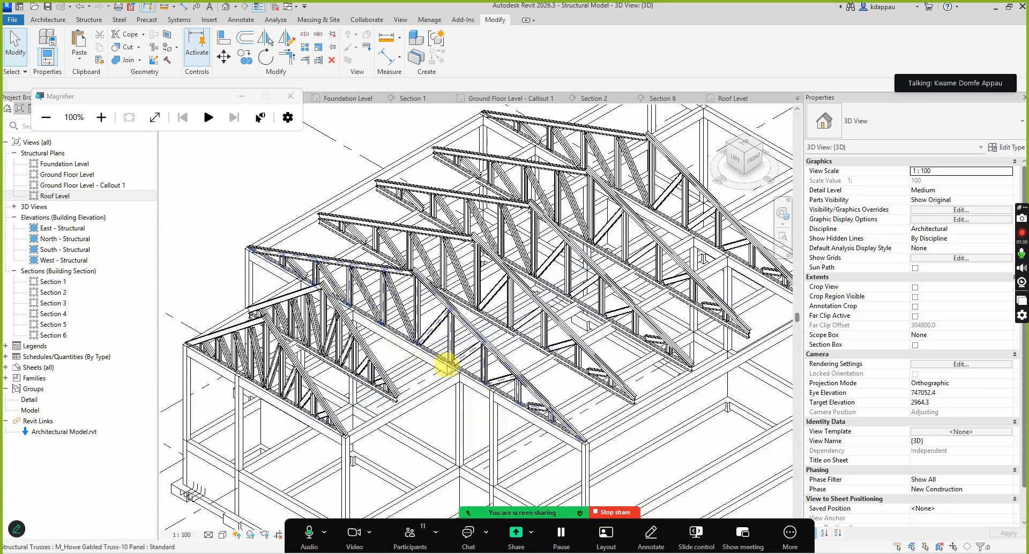
{"action": "scroll", "coordinate": [438, 357], "scroll_direction": "down", "scroll_amount": 2}
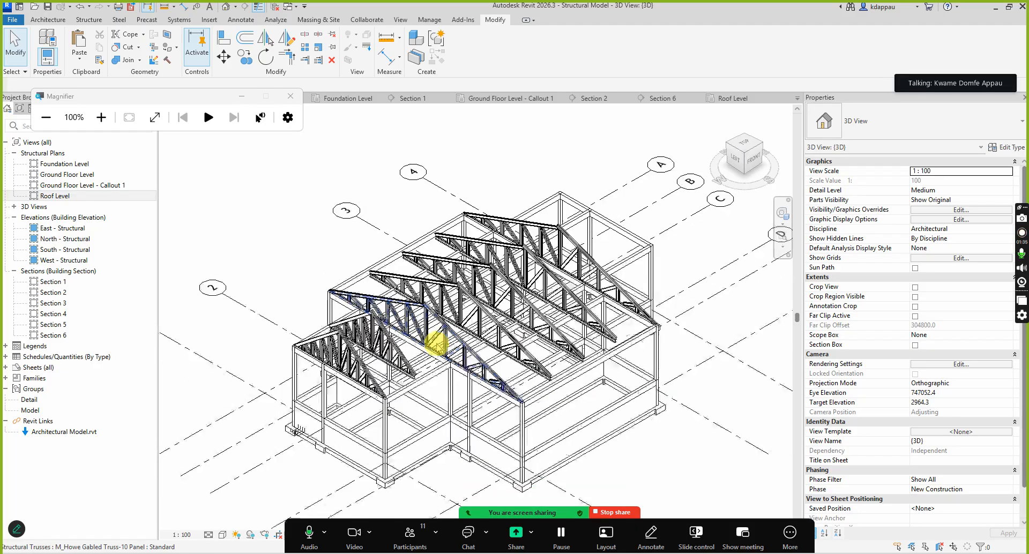
{"action": "scroll", "coordinate": [436, 351], "scroll_direction": "up", "scroll_amount": 2}
{"action": "scroll", "coordinate": [458, 365], "scroll_direction": "down", "scroll_amount": 3}
{"action": "scroll", "coordinate": [471, 361], "scroll_direction": "up", "scroll_amount": 3}
{"action": "scroll", "coordinate": [471, 361], "scroll_direction": "down", "scroll_amount": 3}
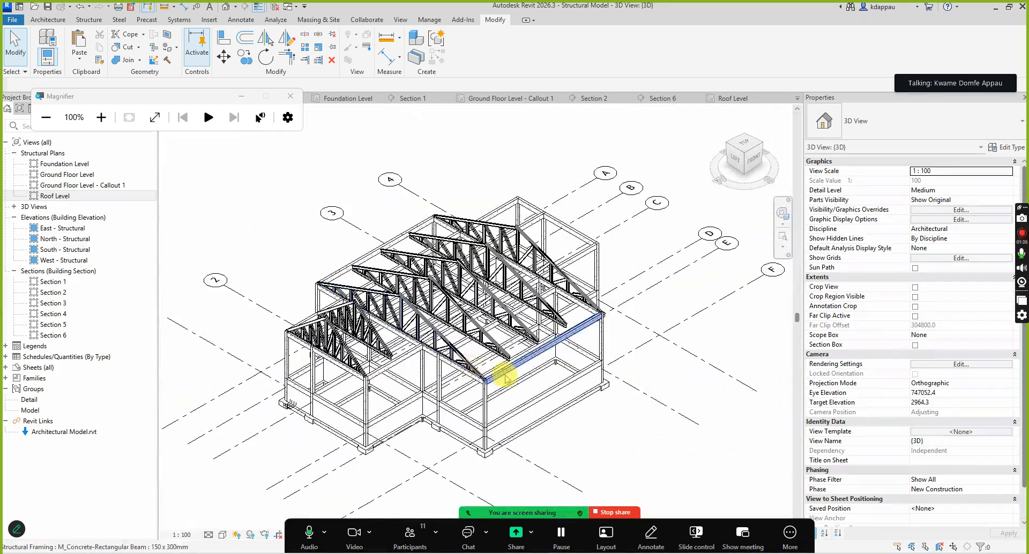
{"action": "scroll", "coordinate": [504, 375], "scroll_direction": "up", "scroll_amount": 2}
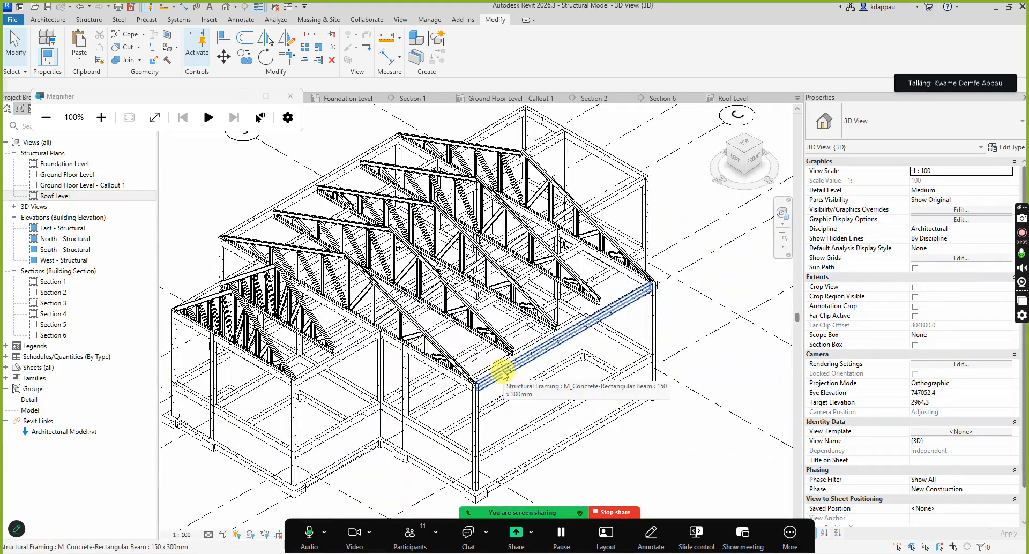
{"action": "scroll", "coordinate": [525, 351], "scroll_direction": "up", "scroll_amount": 5}
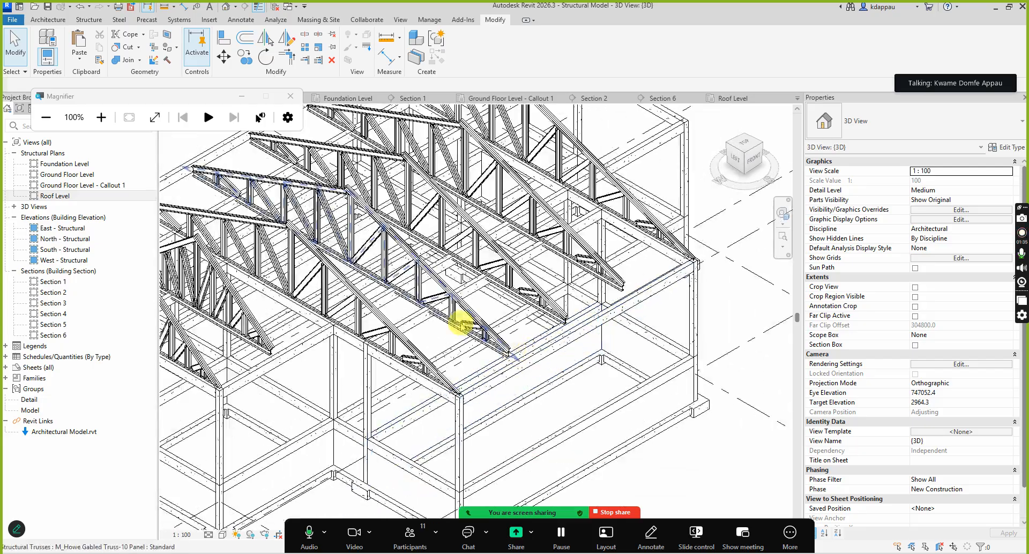
{"action": "scroll", "coordinate": [485, 359], "scroll_direction": "down", "scroll_amount": 1}
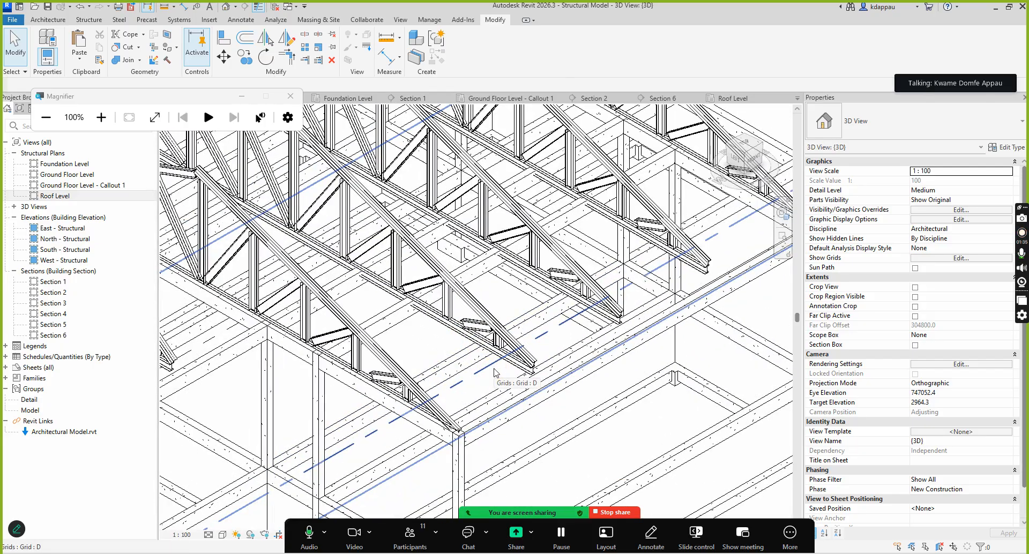
{"action": "scroll", "coordinate": [490, 373], "scroll_direction": "down", "scroll_amount": 4}
{"action": "scroll", "coordinate": [504, 373], "scroll_direction": "up", "scroll_amount": 5}
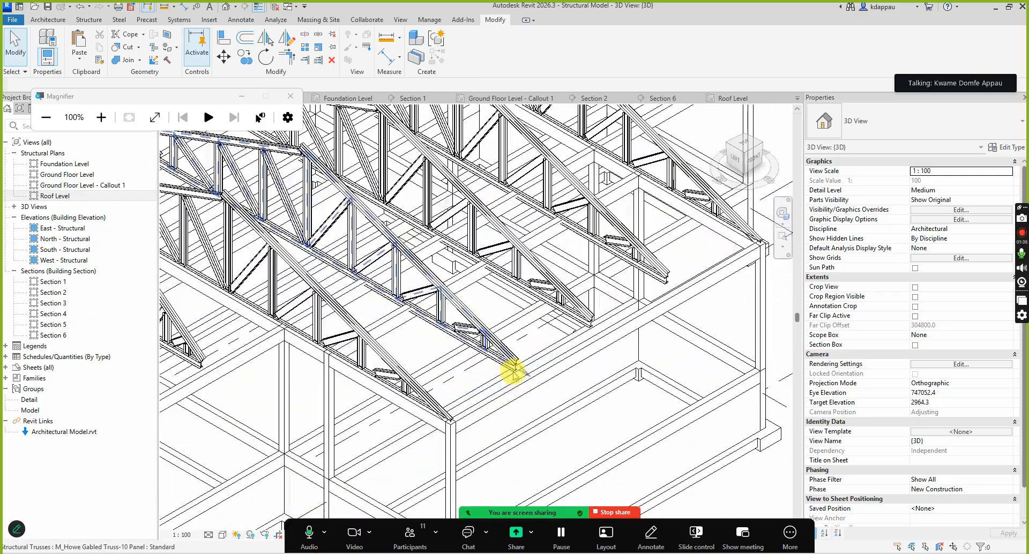
{"action": "scroll", "coordinate": [509, 369], "scroll_direction": "down", "scroll_amount": 5}
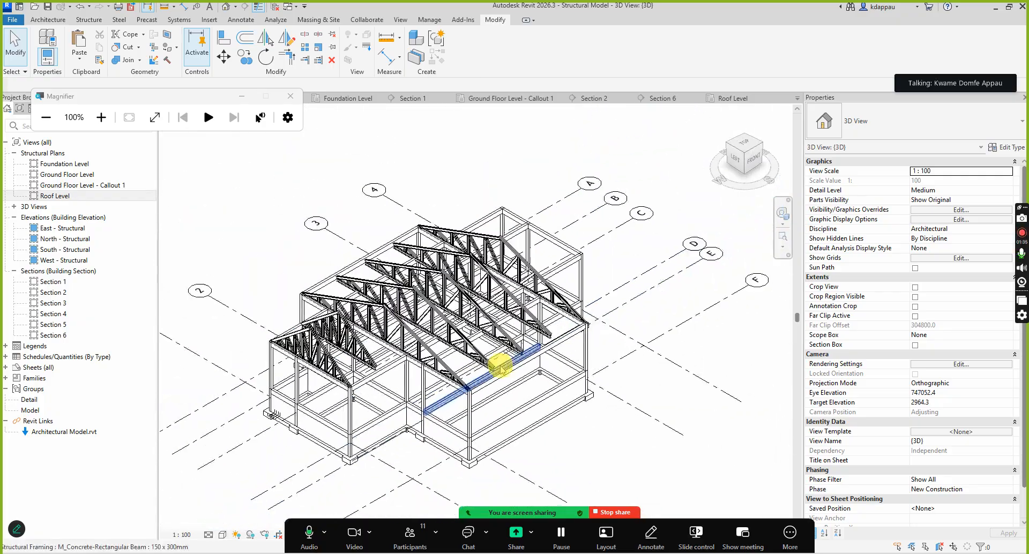
{"action": "scroll", "coordinate": [280, 349], "scroll_direction": "up", "scroll_amount": 3}
{"action": "left_click", "coordinate": [335, 369]}
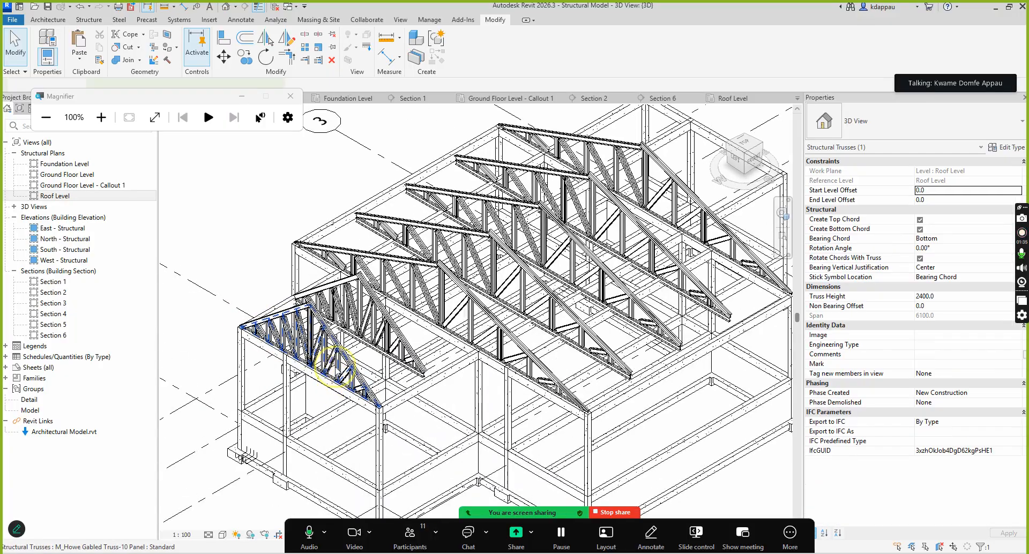
{"action": "left_click", "coordinate": [397, 350], "text": "ctrl"}
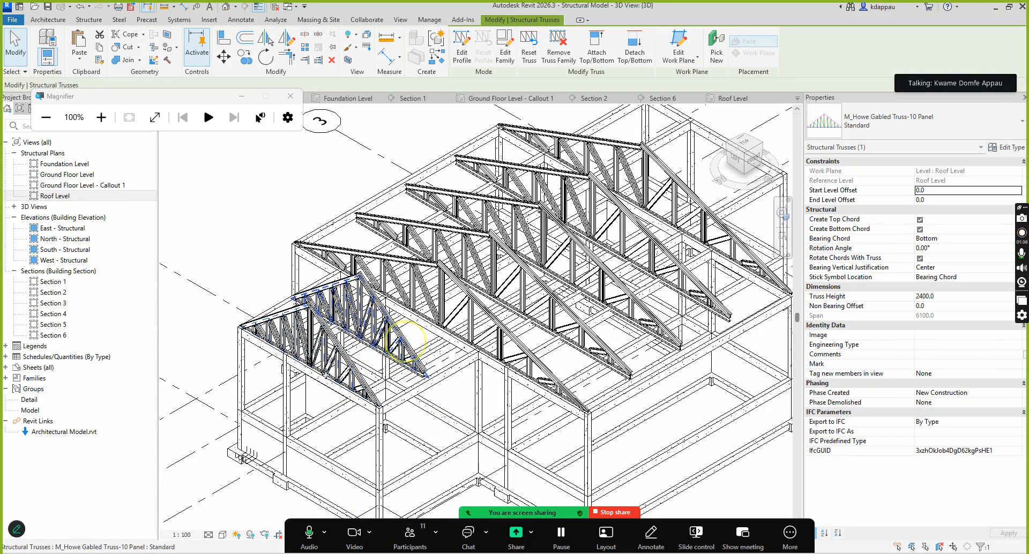
{"action": "scroll", "coordinate": [321, 356], "scroll_direction": "down", "scroll_amount": 5}
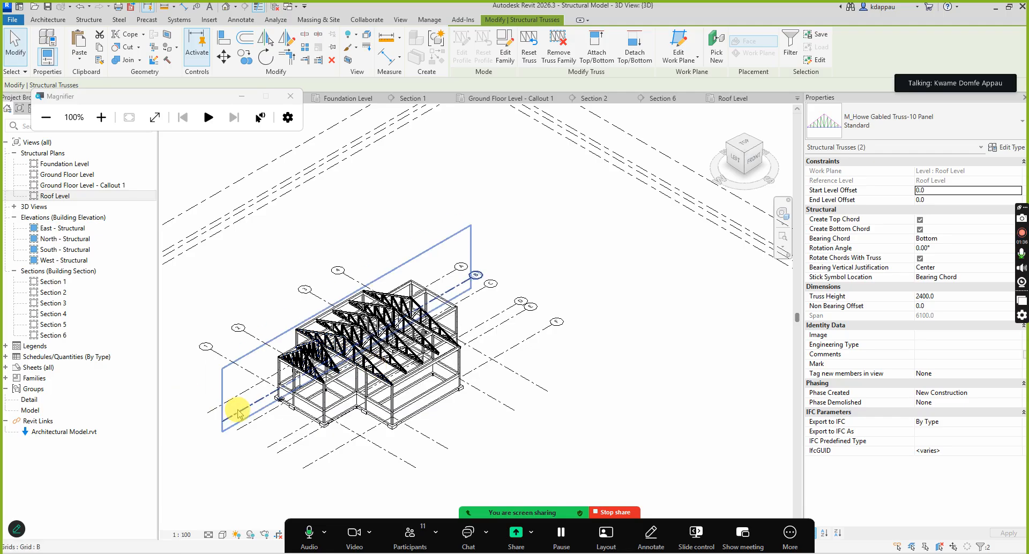
{"action": "left_click", "coordinate": [287, 38]}
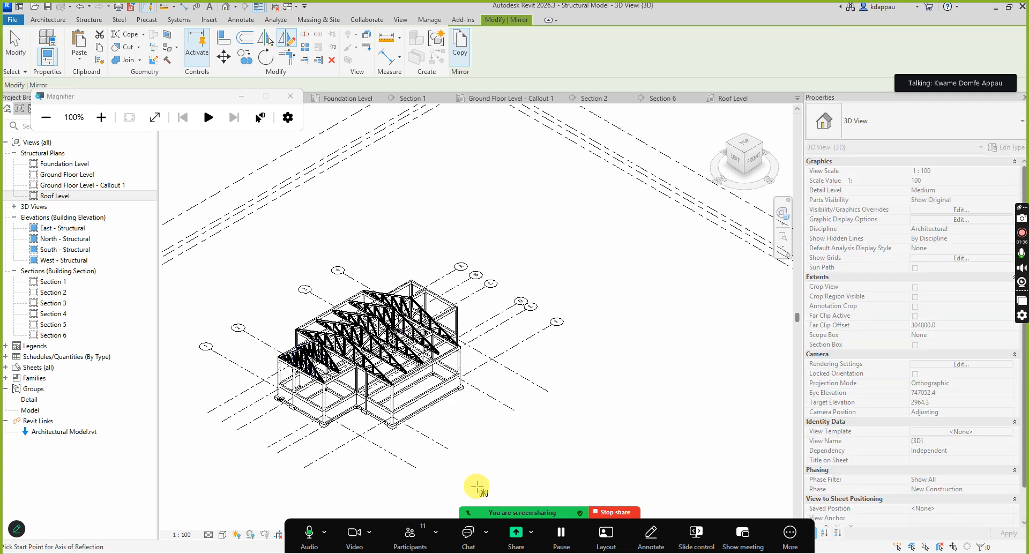
{"action": "scroll", "coordinate": [430, 395], "scroll_direction": "up", "scroll_amount": 5}
{"action": "middle_click_drag", "start_coordinate": [419, 369], "coordinate": [380, 273], "text": "shift"}
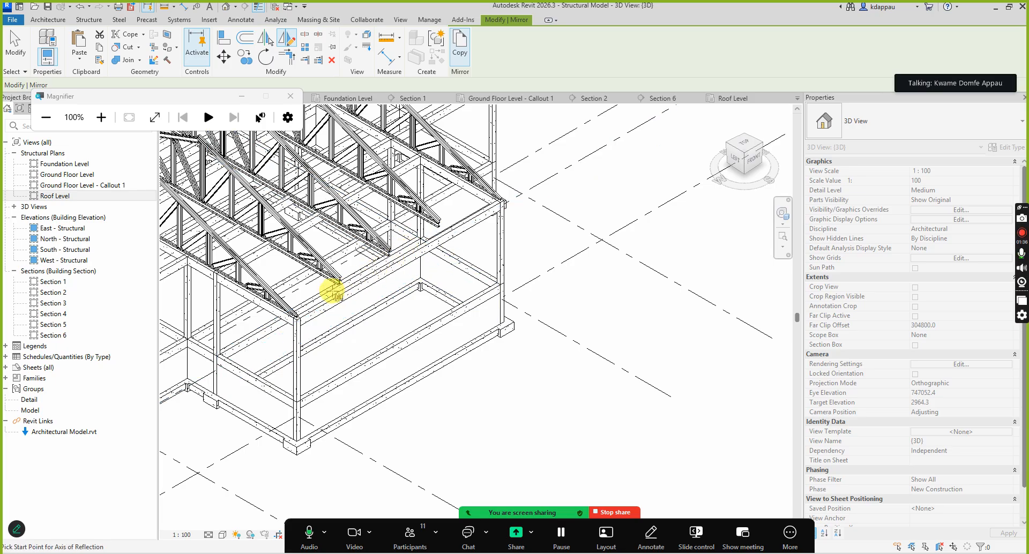
{"action": "scroll", "coordinate": [420, 238], "scroll_direction": "up", "scroll_amount": 2}
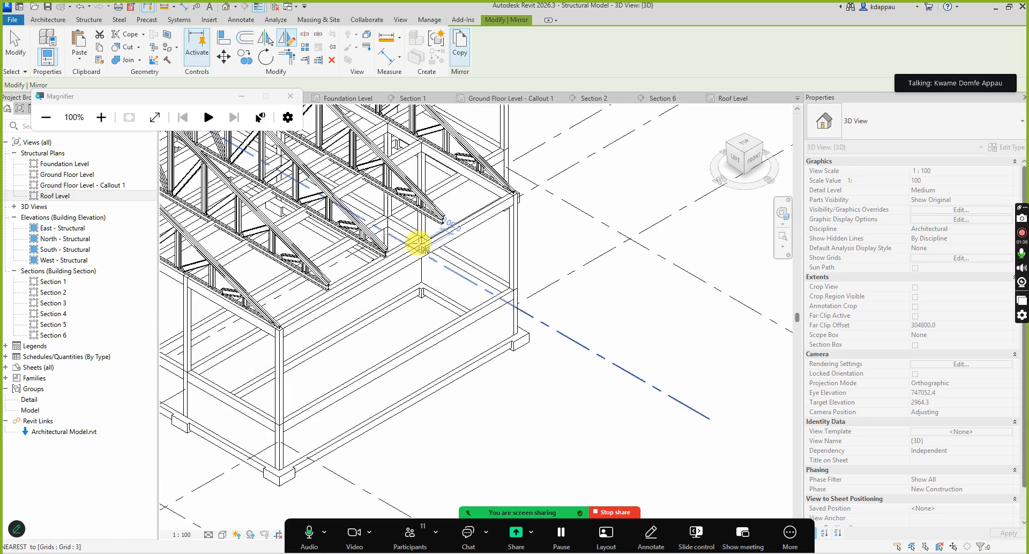
{"action": "scroll", "coordinate": [459, 228], "scroll_direction": "down", "scroll_amount": 2}
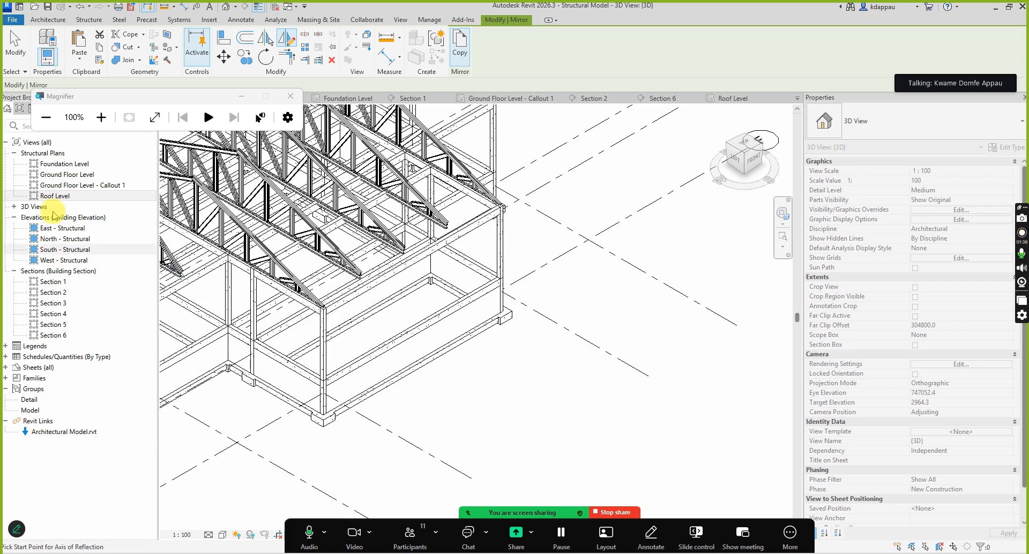
Open the Roof Level structural plan and try to restore the previous truss selection
{"action": "double_click", "coordinate": [53, 196]}
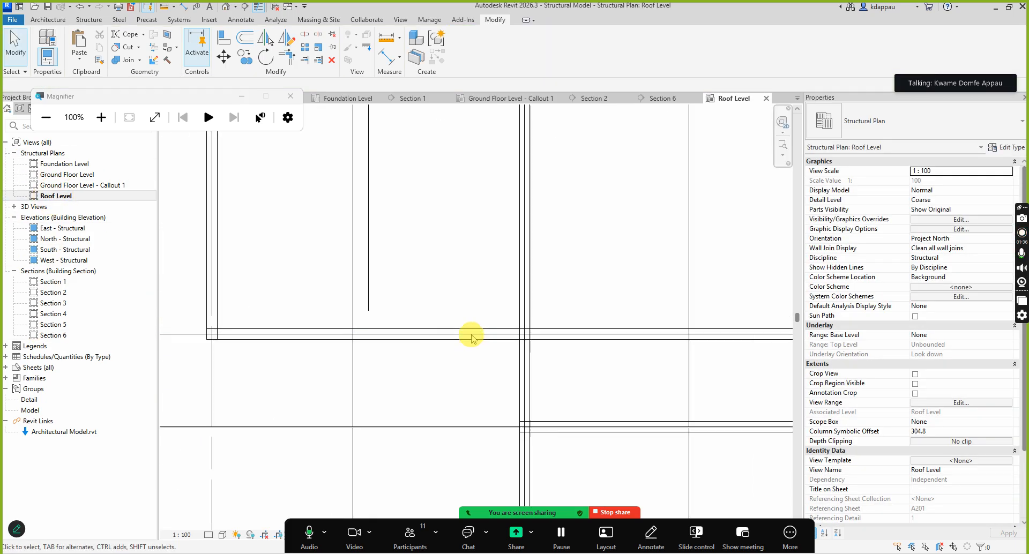
{"action": "scroll", "coordinate": [424, 327], "scroll_direction": "down", "scroll_amount": 2}
{"action": "right_click", "coordinate": [389, 303]}
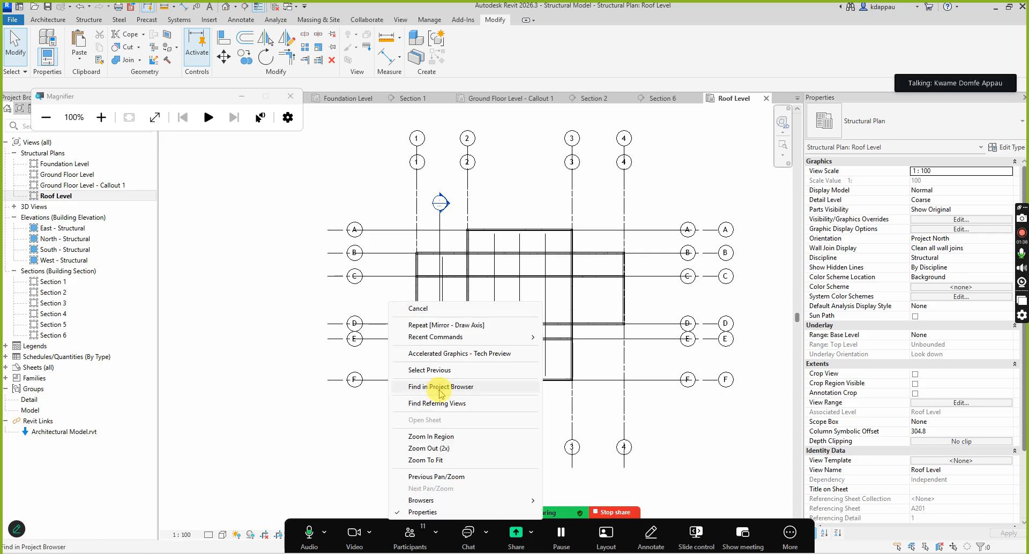
{"action": "left_click", "coordinate": [432, 373]}
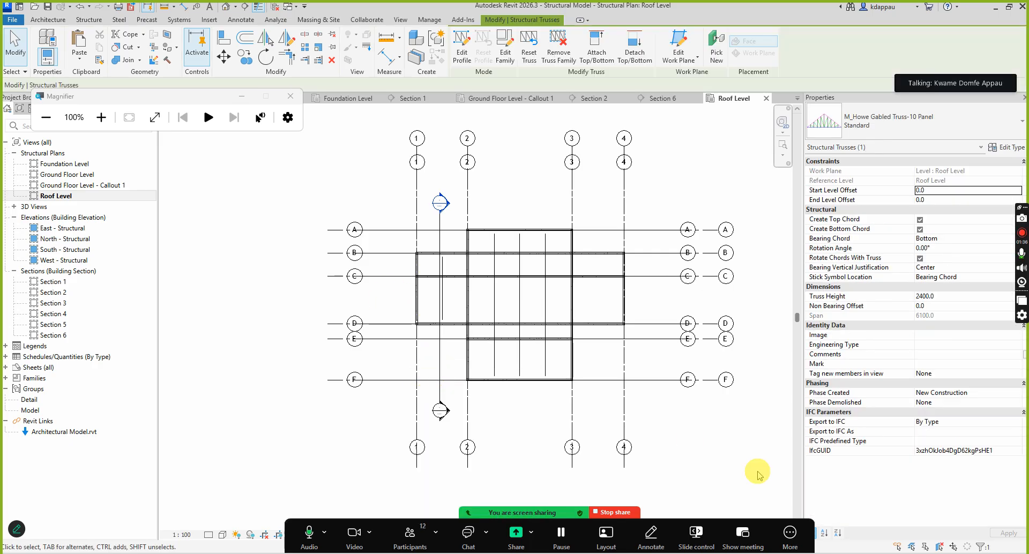
{"action": "scroll", "coordinate": [395, 294], "scroll_direction": "up", "scroll_amount": 3}
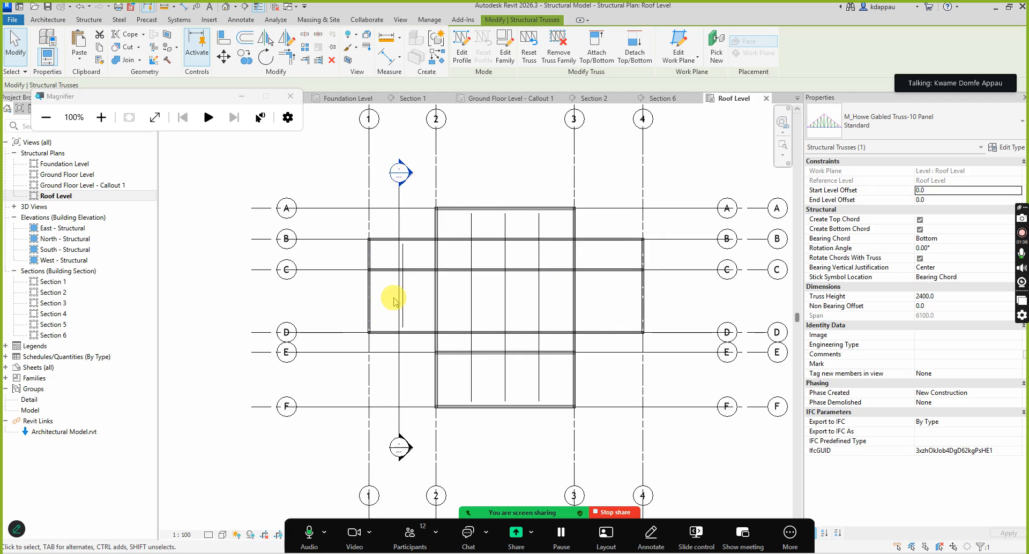
{"action": "key", "text": "Escape"}
Mirror copies of the two short trusses on and beside grid 1 about a vertical axis drawn midway between grids 2 and 3
{"action": "left_click", "coordinate": [362, 282]}
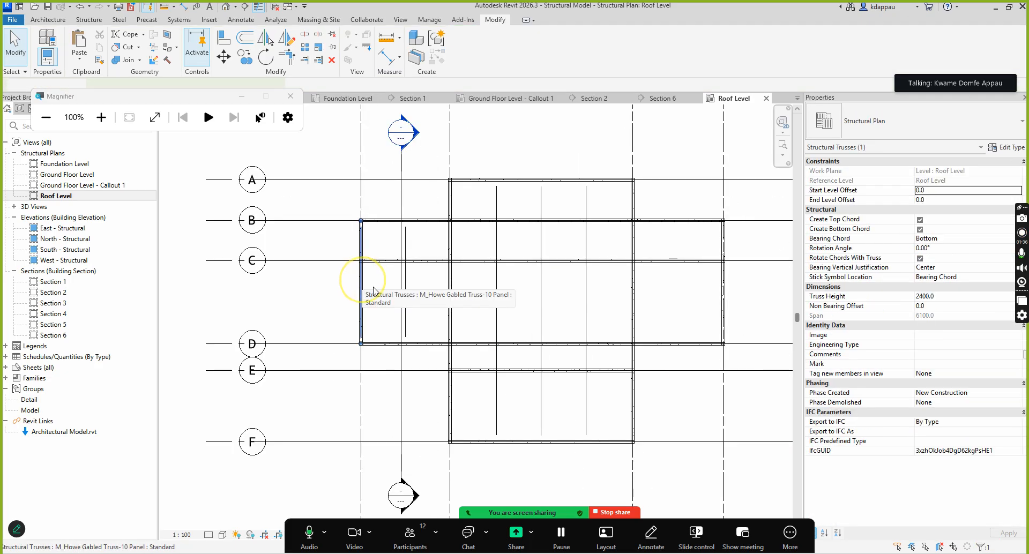
{"action": "left_click", "coordinate": [405, 309], "text": "ctrl"}
{"action": "scroll", "coordinate": [409, 316], "scroll_direction": "down", "scroll_amount": 2}
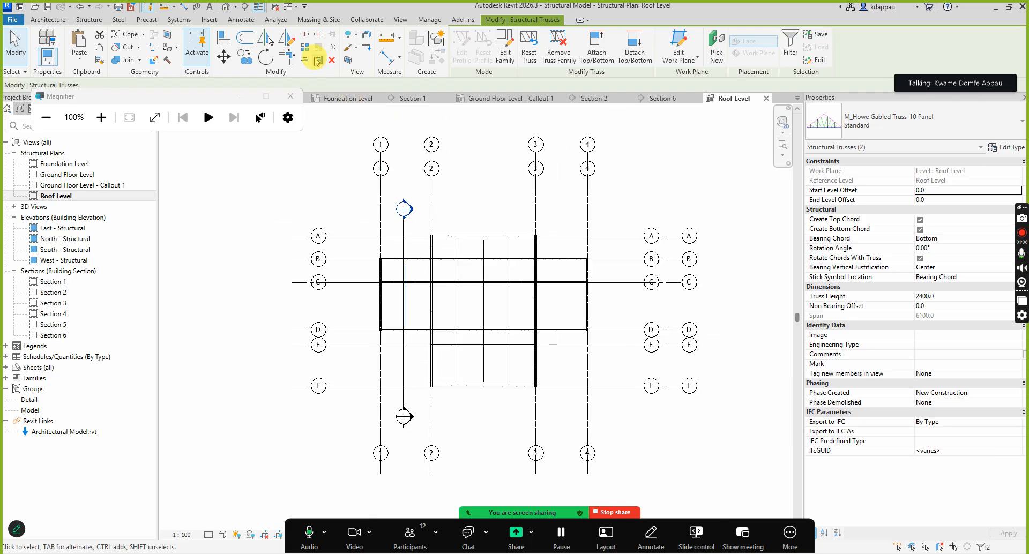
{"action": "left_click", "coordinate": [286, 38]}
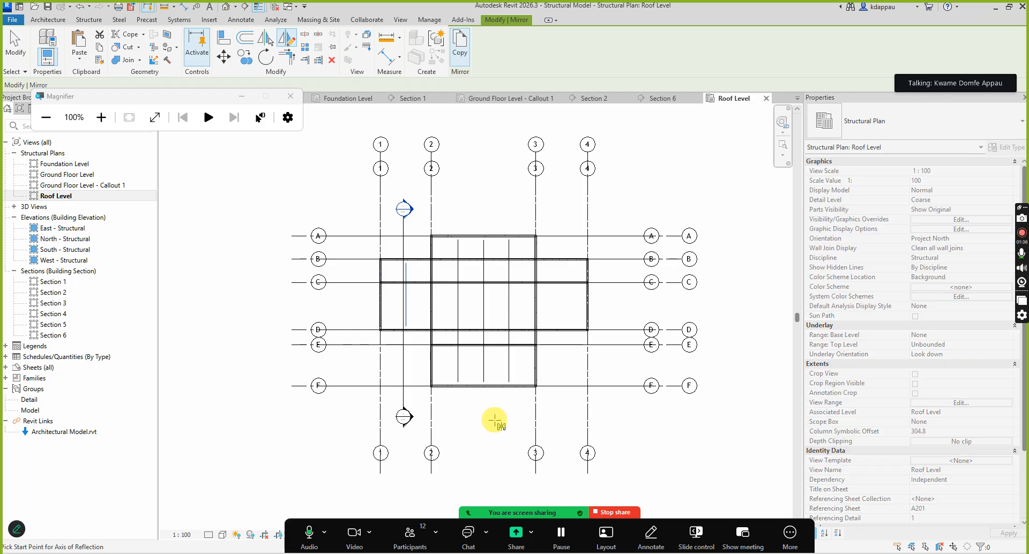
{"action": "scroll", "coordinate": [469, 361], "scroll_direction": "up", "scroll_amount": 3}
{"action": "scroll", "coordinate": [482, 381], "scroll_direction": "up", "scroll_amount": 2}
{"action": "left_click", "coordinate": [482, 383]}
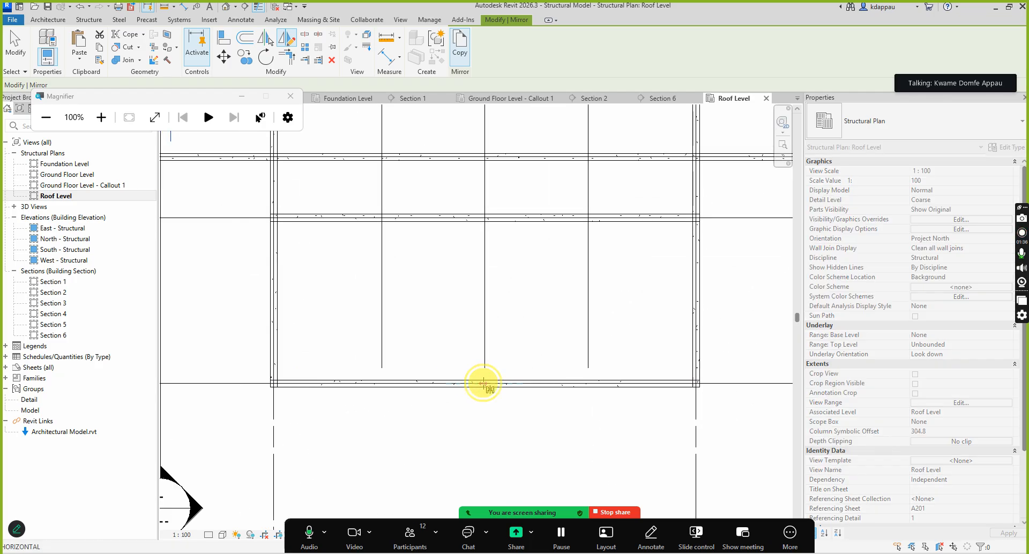
{"action": "left_click", "coordinate": [483, 432]}
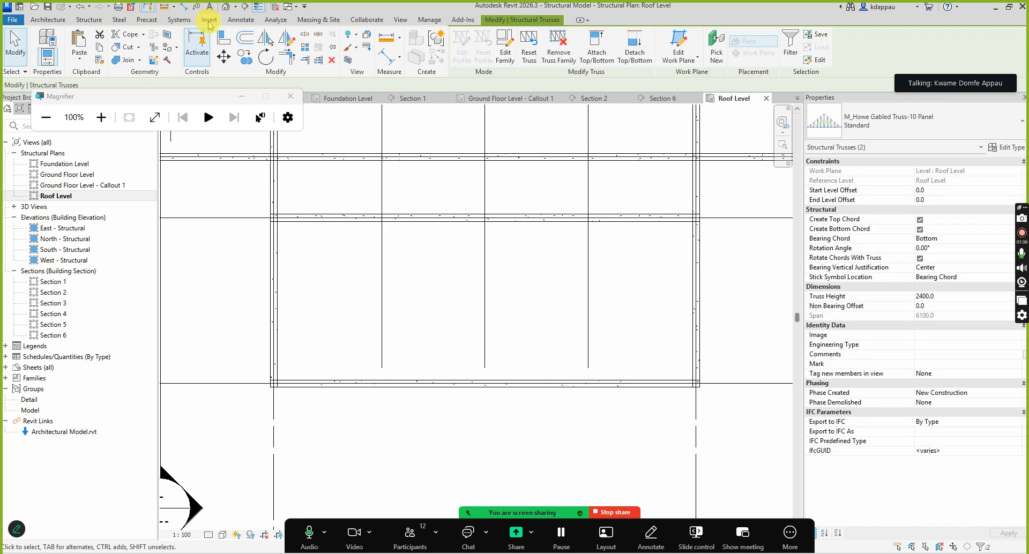
Inspect the mirrored short trusses and the concrete columns supporting the roof in the 3D view from the opposite front corner
{"action": "left_click", "coordinate": [227, 7]}
{"action": "scroll", "coordinate": [524, 229], "scroll_direction": "down", "scroll_amount": 4}
{"action": "left_click", "coordinate": [772, 144]}
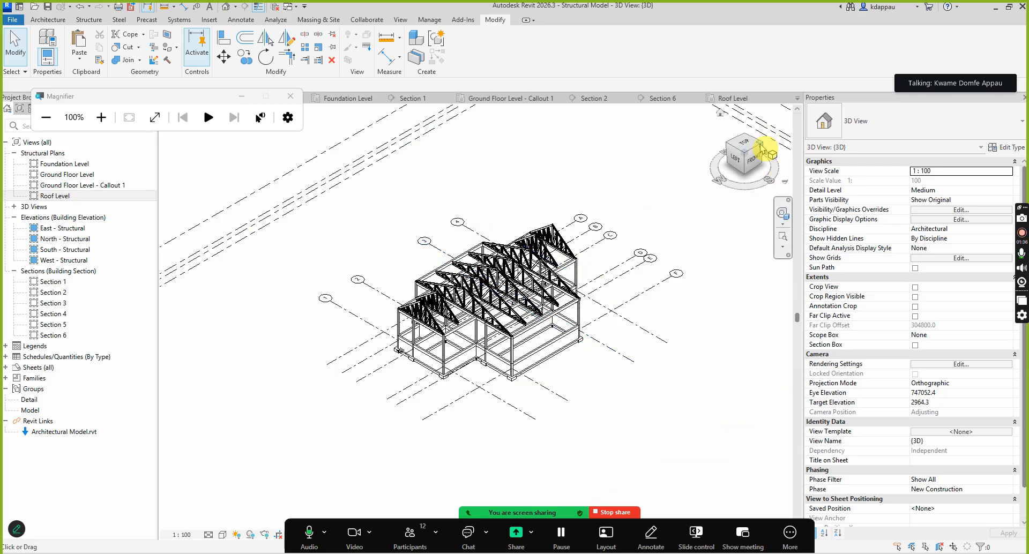
{"action": "scroll", "coordinate": [460, 305], "scroll_direction": "up", "scroll_amount": 5}
{"action": "scroll", "coordinate": [477, 378], "scroll_direction": "down", "scroll_amount": 3}
{"action": "scroll", "coordinate": [488, 375], "scroll_direction": "up", "scroll_amount": 3}
{"action": "scroll", "coordinate": [484, 349], "scroll_direction": "up", "scroll_amount": 2}
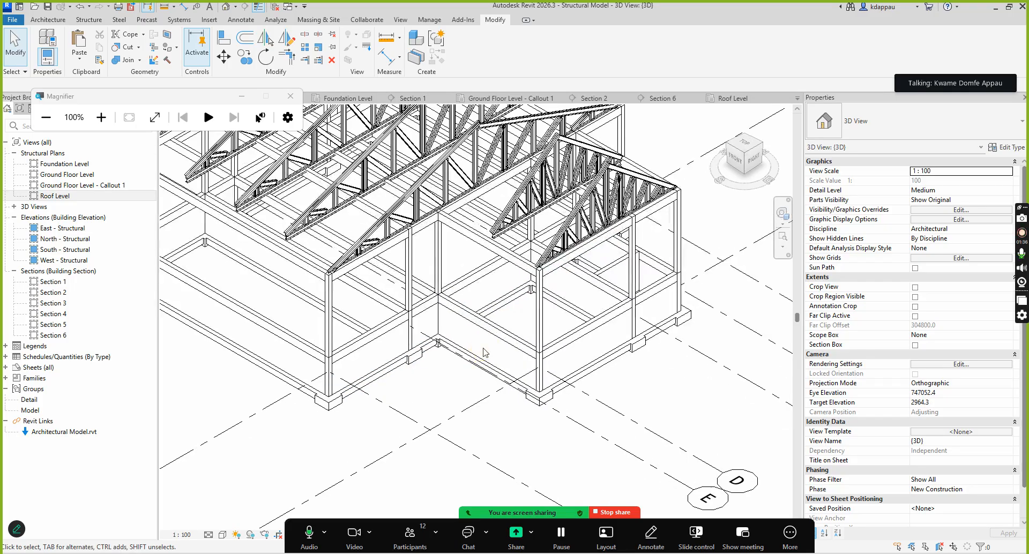
{"action": "scroll", "coordinate": [461, 362], "scroll_direction": "up", "scroll_amount": 3}
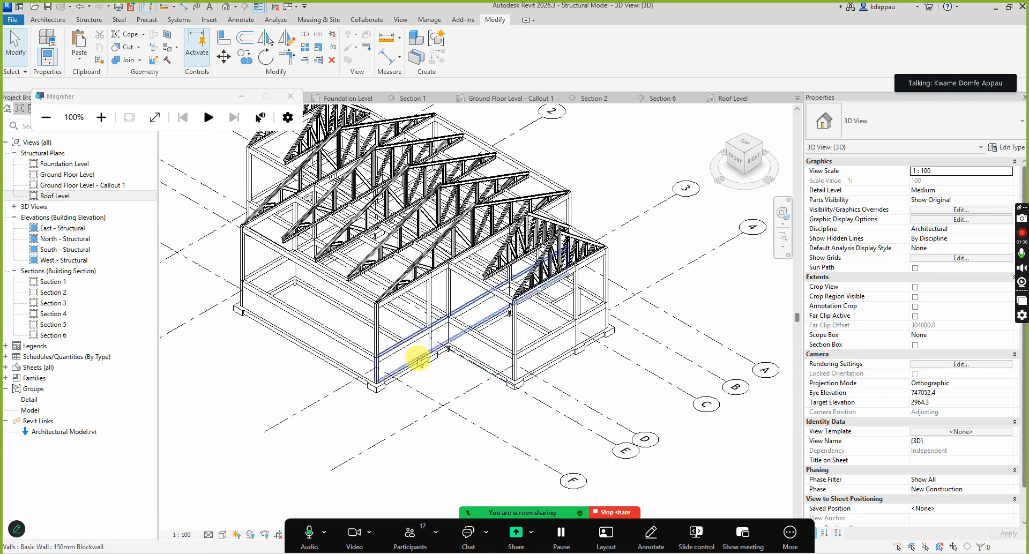
{"action": "scroll", "coordinate": [438, 356], "scroll_direction": "down", "scroll_amount": 3}
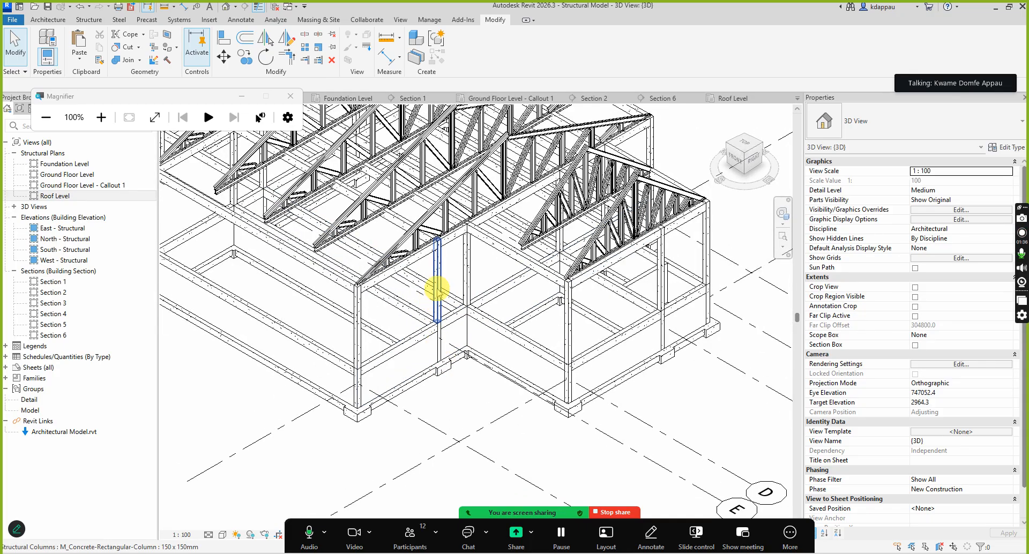
{"action": "left_click", "coordinate": [439, 290]}
{"action": "left_click", "coordinate": [469, 259]}
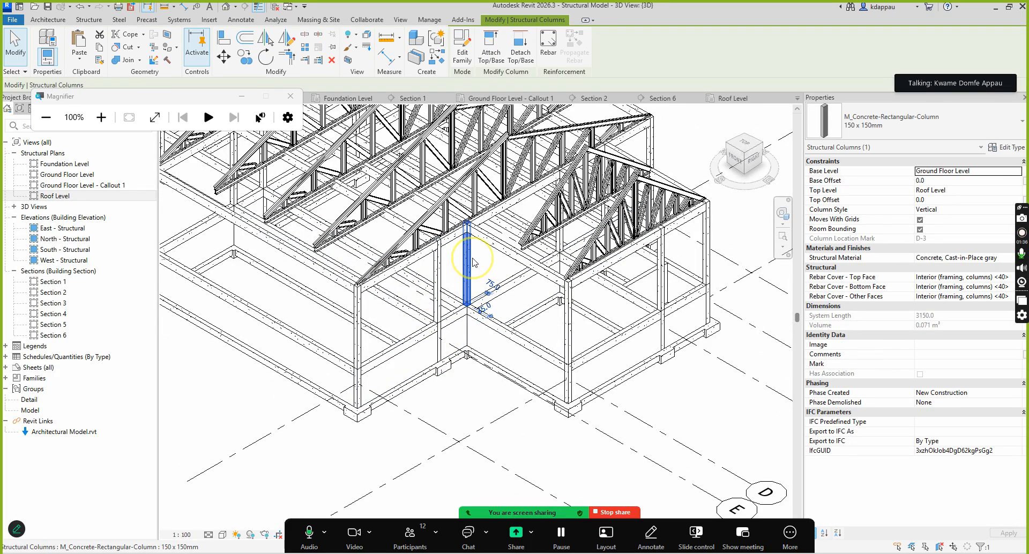
{"action": "left_click", "coordinate": [261, 412]}
Open the Ground Floor Level structural plan and frame the foundation layout
{"action": "double_click", "coordinate": [60, 175]}
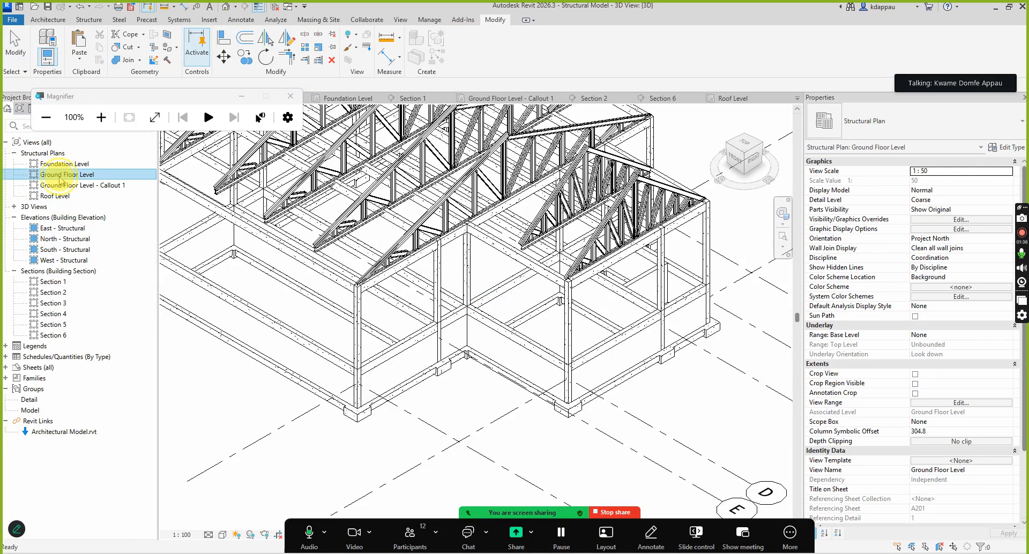
{"action": "scroll", "coordinate": [367, 321], "scroll_direction": "up", "scroll_amount": 4}
{"action": "scroll", "coordinate": [463, 266], "scroll_direction": "up", "scroll_amount": 3}
{"action": "scroll", "coordinate": [394, 259], "scroll_direction": "down", "scroll_amount": 3}
{"action": "scroll", "coordinate": [462, 253], "scroll_direction": "up", "scroll_amount": 3}
{"action": "scroll", "coordinate": [498, 248], "scroll_direction": "down", "scroll_amount": 3}
{"action": "scroll", "coordinate": [511, 248], "scroll_direction": "up", "scroll_amount": 2}
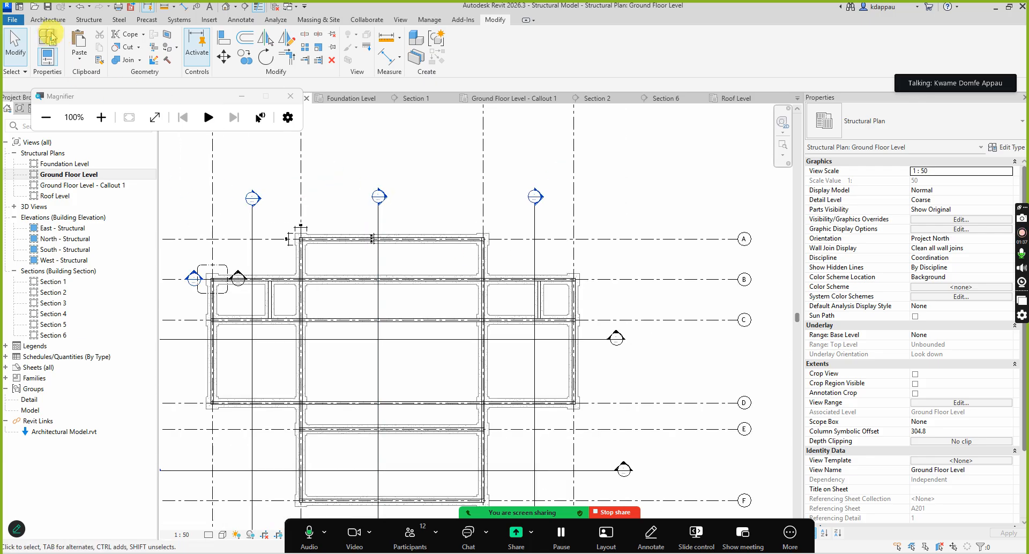
Tag all untagged structural foundations in the Ground Floor Level plan with M_Structural Foundation Tag, without leaders and with horizontal orientation
{"action": "left_click", "coordinate": [241, 20]}
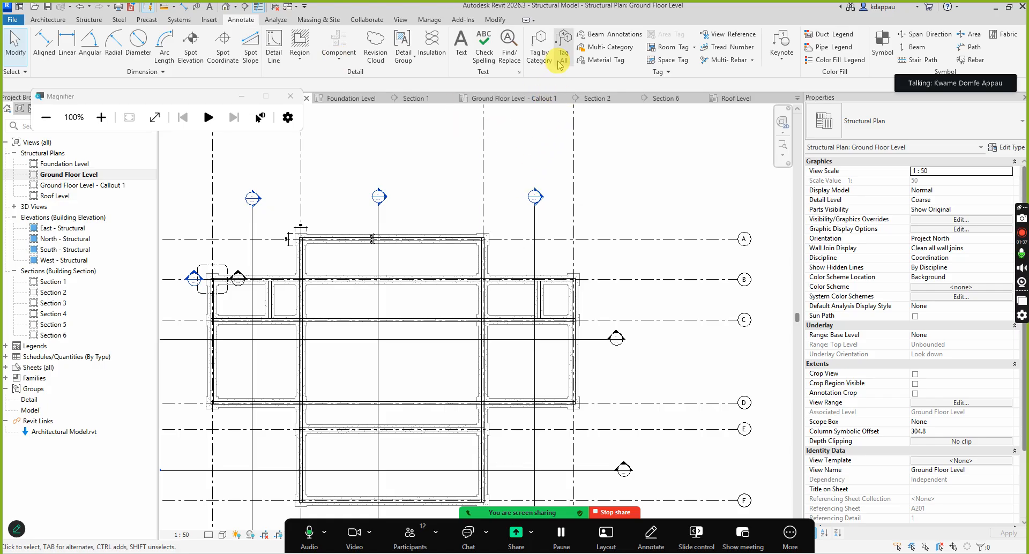
{"action": "left_click", "coordinate": [562, 43]}
{"action": "scroll", "coordinate": [476, 280], "scroll_direction": "down", "scroll_amount": 6}
{"action": "scroll", "coordinate": [474, 331], "scroll_direction": "down", "scroll_amount": 10}
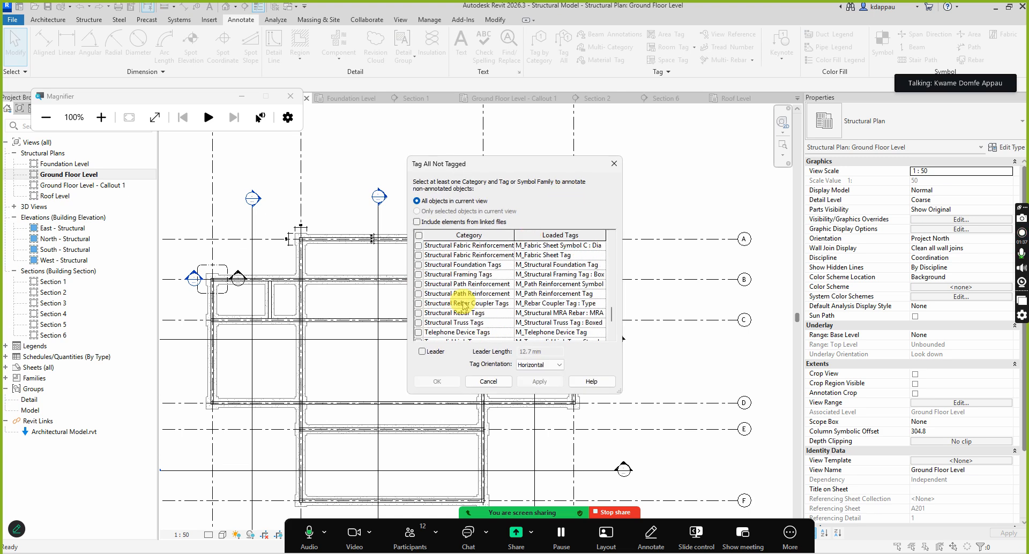
{"action": "scroll", "coordinate": [458, 307], "scroll_direction": "up", "scroll_amount": 1}
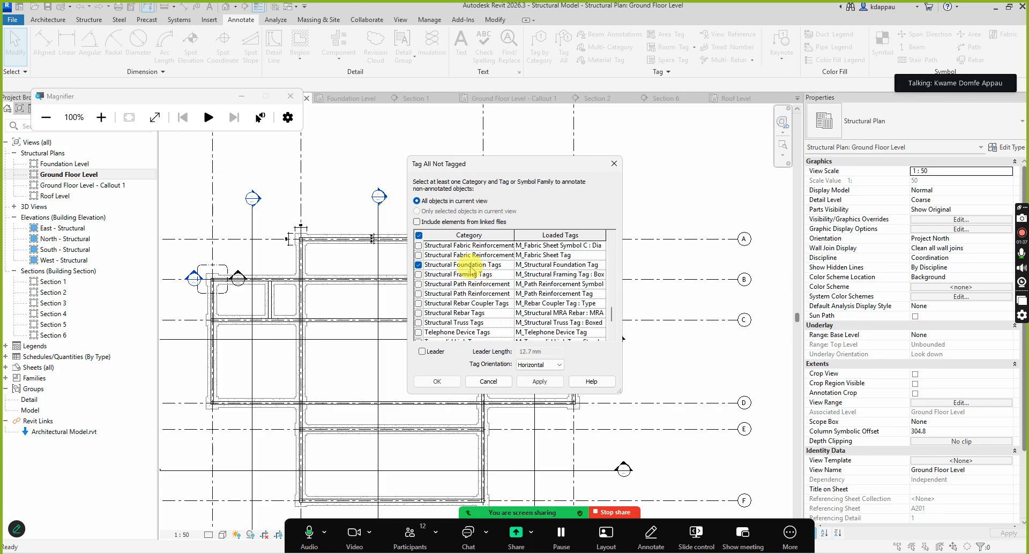
{"action": "left_click", "coordinate": [434, 383]}
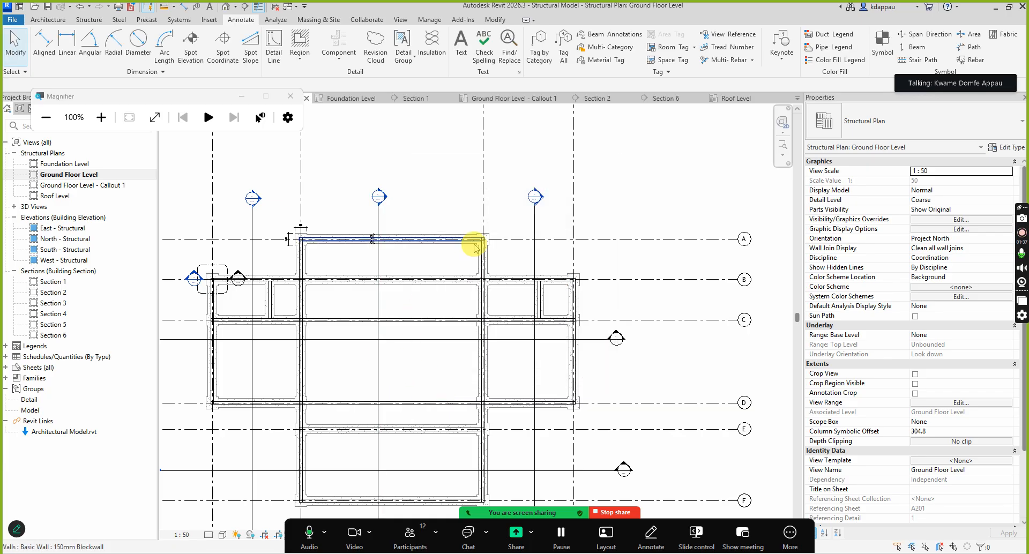
Check the visibility of the Structural Foundation Tags annotation category in the Ground Floor Level plan's Visibility/Graphic Overrides
{"action": "scroll", "coordinate": [402, 260], "scroll_direction": "down", "scroll_amount": 3}
{"action": "scroll", "coordinate": [502, 309], "scroll_direction": "up", "scroll_amount": 6}
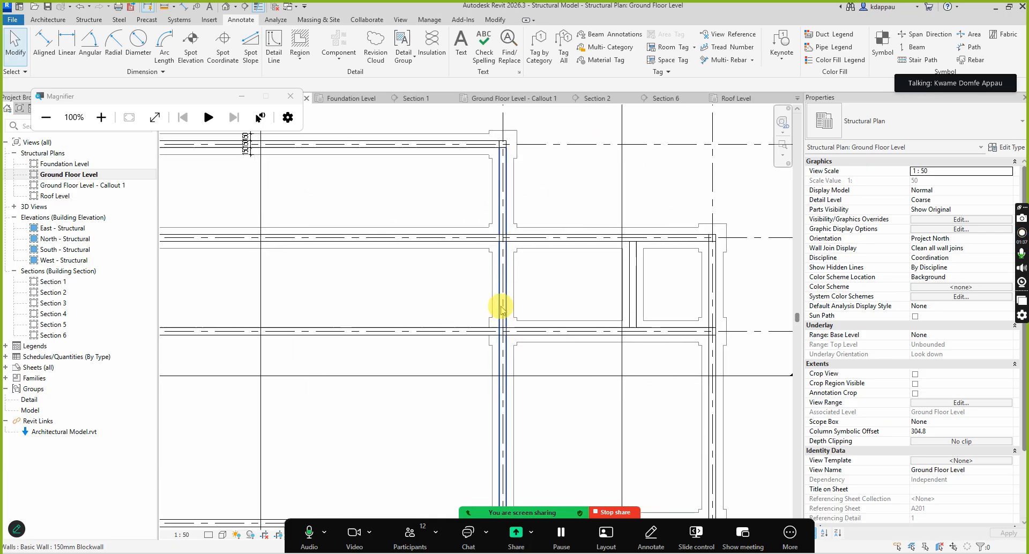
{"action": "scroll", "coordinate": [502, 309], "scroll_direction": "down", "scroll_amount": 2}
{"action": "scroll", "coordinate": [444, 342], "scroll_direction": "down", "scroll_amount": 3}
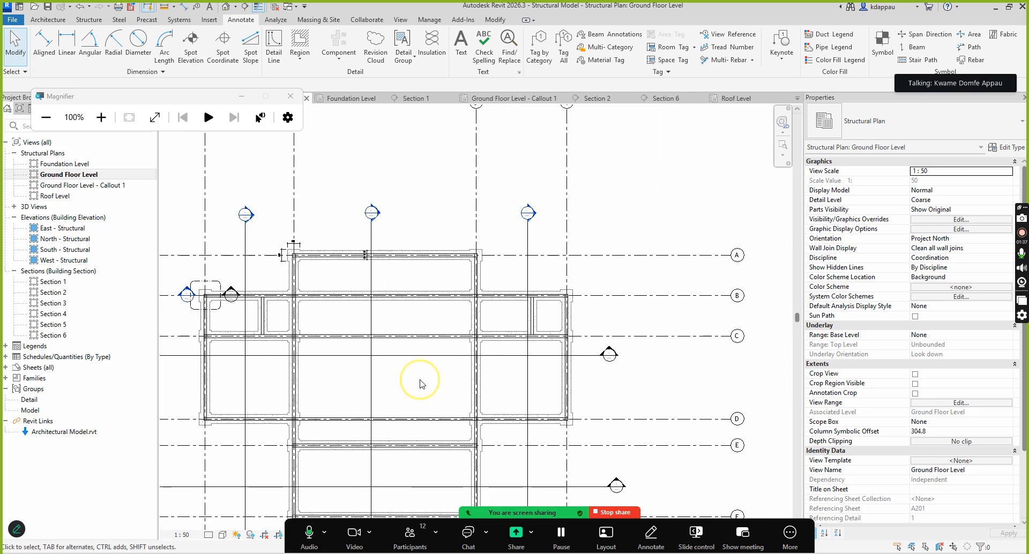
{"action": "key", "text": "g"}
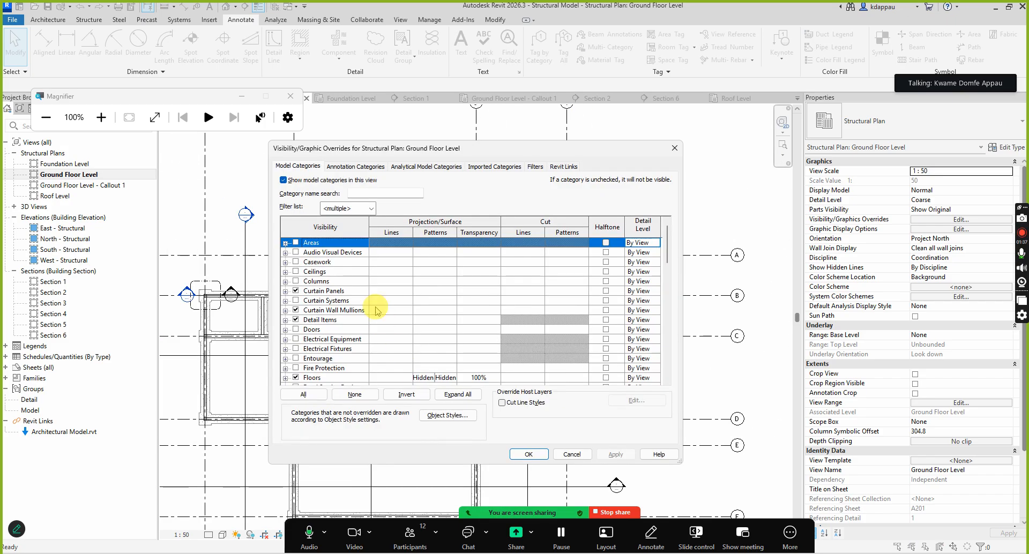
{"action": "left_click", "coordinate": [363, 167]}
{"action": "scroll", "coordinate": [320, 337], "scroll_direction": "down", "scroll_amount": 10}
{"action": "scroll", "coordinate": [316, 340], "scroll_direction": "down", "scroll_amount": 15}
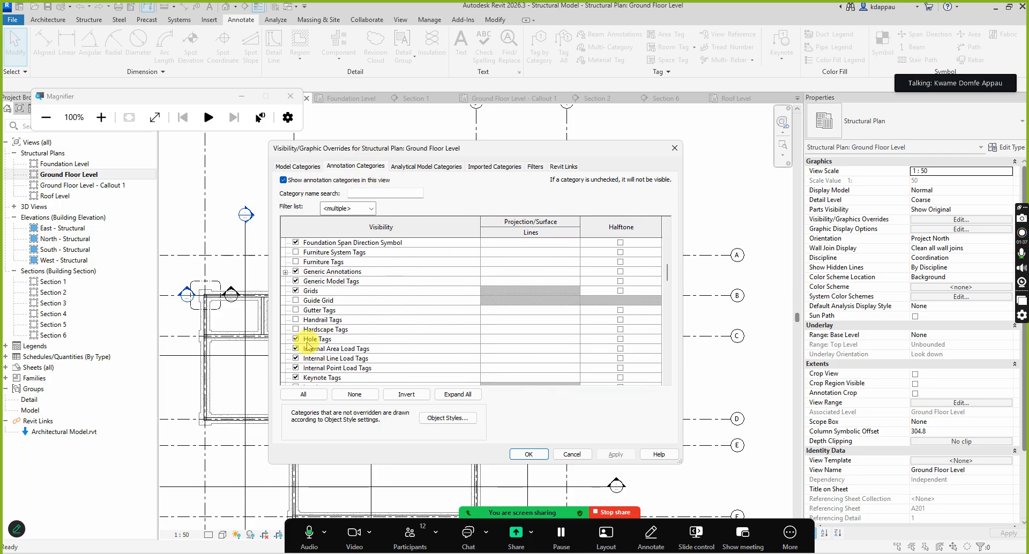
{"action": "scroll", "coordinate": [305, 348], "scroll_direction": "down", "scroll_amount": 12}
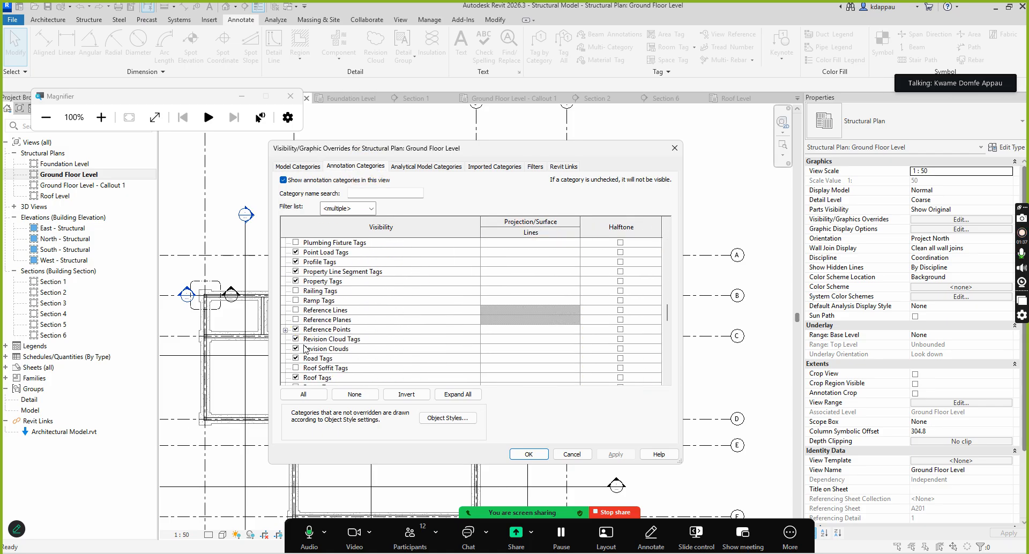
{"action": "scroll", "coordinate": [306, 348], "scroll_direction": "down", "scroll_amount": 3}
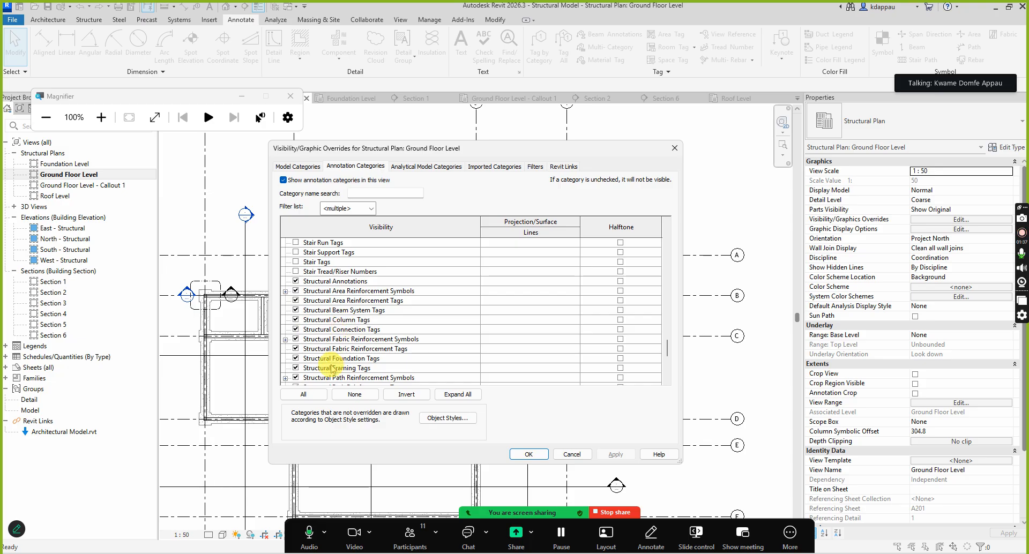
{"action": "left_click", "coordinate": [528, 454]}
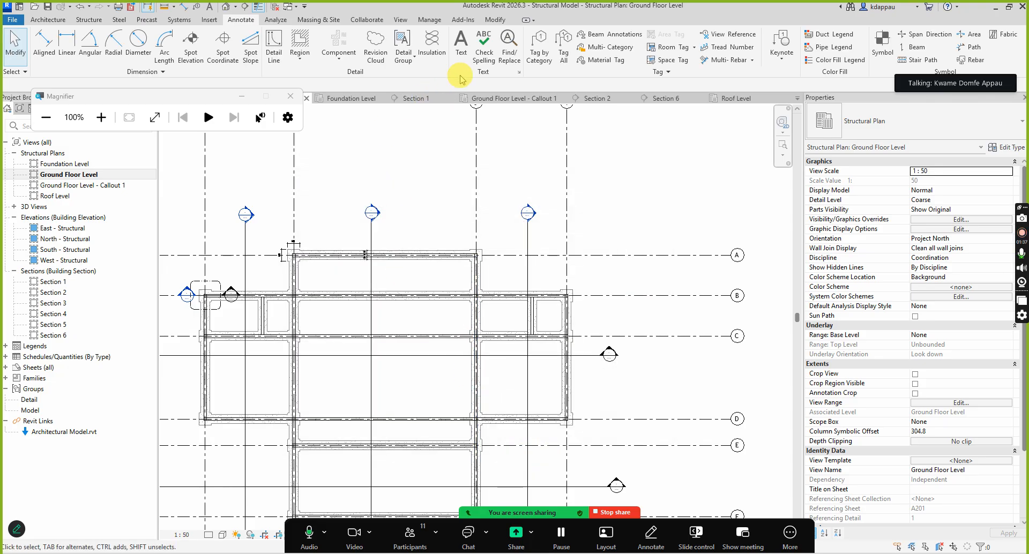
Tag the 600 x 600 x 300mm pad footings at grid intersections A/3 and A/2 by category, with horizontal attached-end leader tags
{"action": "left_click", "coordinate": [537, 44]}
{"action": "scroll", "coordinate": [477, 292], "scroll_direction": "up", "scroll_amount": 2}
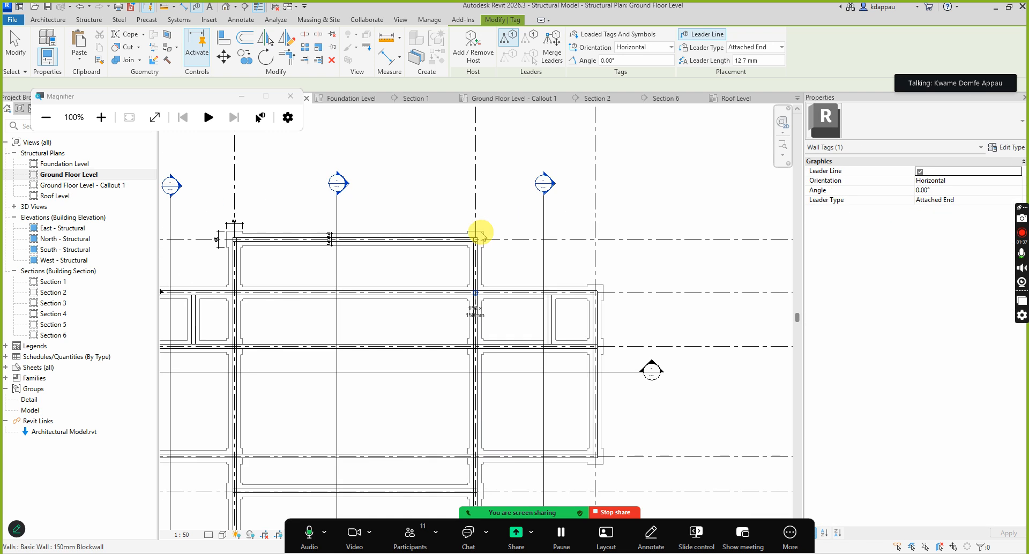
{"action": "scroll", "coordinate": [480, 235], "scroll_direction": "up", "scroll_amount": 4}
{"action": "scroll", "coordinate": [448, 225], "scroll_direction": "down", "scroll_amount": 2}
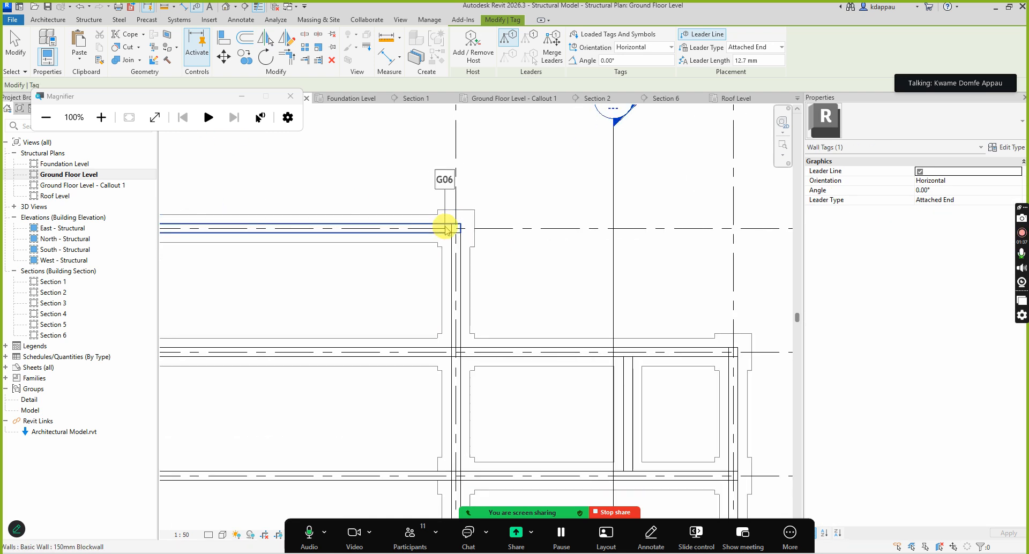
{"action": "scroll", "coordinate": [465, 230], "scroll_direction": "up", "scroll_amount": 2}
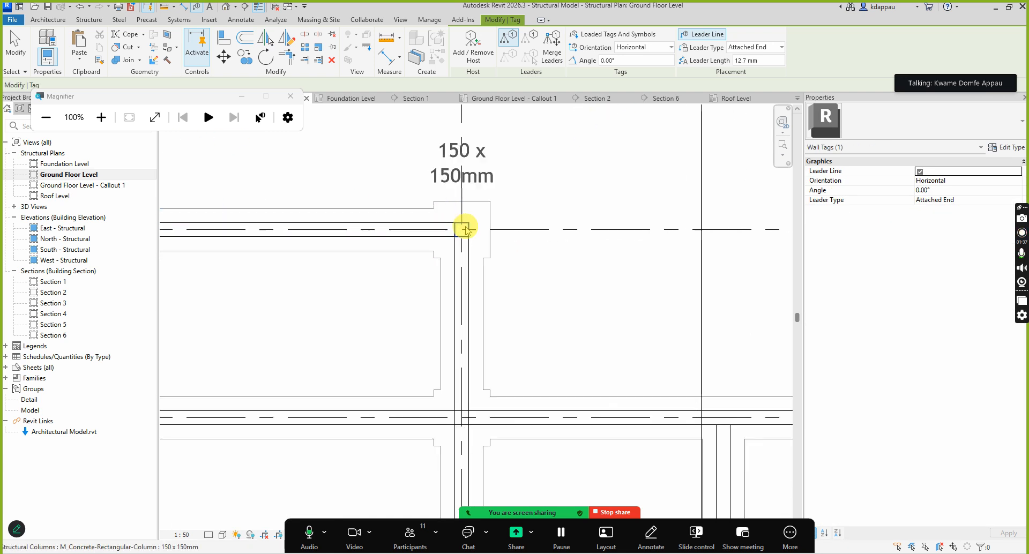
{"action": "left_click", "coordinate": [487, 202]}
{"action": "scroll", "coordinate": [493, 245], "scroll_direction": "down", "scroll_amount": 3}
{"action": "scroll", "coordinate": [311, 232], "scroll_direction": "up", "scroll_amount": 4}
{"action": "left_click", "coordinate": [394, 225]}
{"action": "scroll", "coordinate": [394, 225], "scroll_direction": "down", "scroll_amount": 3}
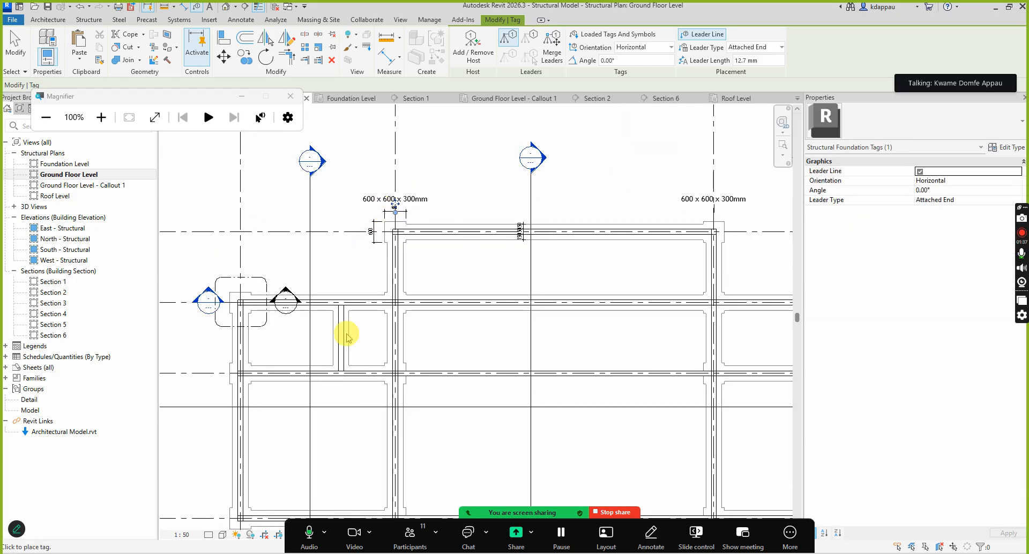
Tag the pad footing at grid intersection B/2 and the strip footing along grid B between grids 2 and 3
{"action": "scroll", "coordinate": [389, 316], "scroll_direction": "up", "scroll_amount": 3}
{"action": "scroll", "coordinate": [389, 310], "scroll_direction": "up", "scroll_amount": 2}
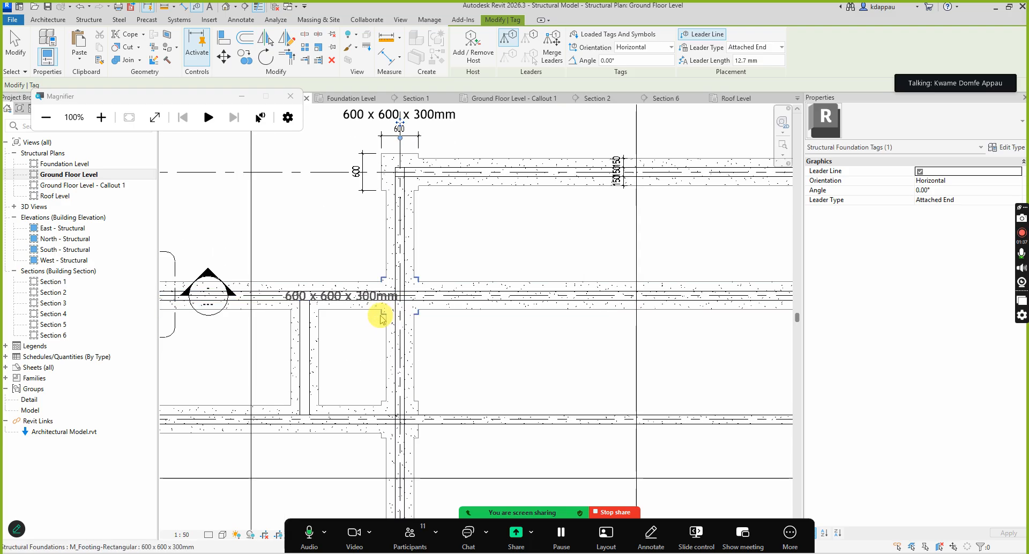
{"action": "left_click", "coordinate": [365, 308]}
{"action": "scroll", "coordinate": [493, 292], "scroll_direction": "down", "scroll_amount": 3}
{"action": "scroll", "coordinate": [493, 293], "scroll_direction": "up", "scroll_amount": 3}
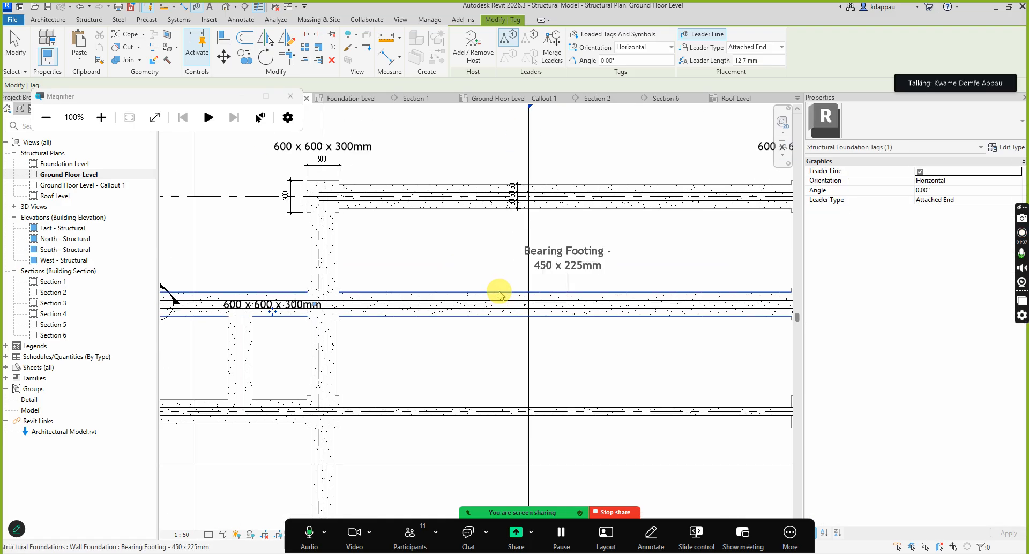
{"action": "left_click", "coordinate": [486, 295]}
{"action": "scroll", "coordinate": [486, 293], "scroll_direction": "down", "scroll_amount": 3}
Tag the blockwork wall on grid A and the concrete beam on grid C, both between grids 2 and 3
{"action": "left_click", "coordinate": [539, 231]}
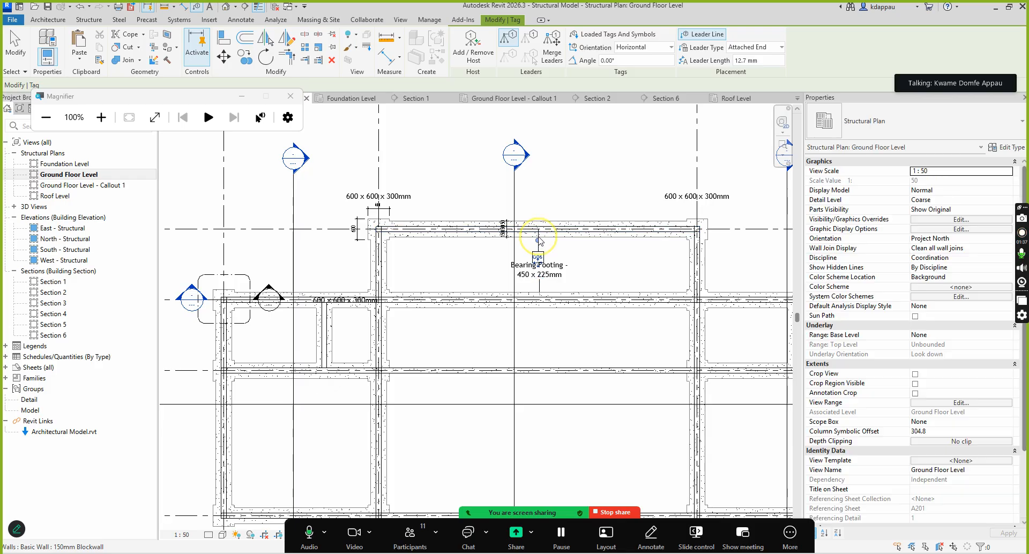
{"action": "scroll", "coordinate": [540, 234], "scroll_direction": "down", "scroll_amount": 3}
{"action": "scroll", "coordinate": [539, 375], "scroll_direction": "up", "scroll_amount": 2}
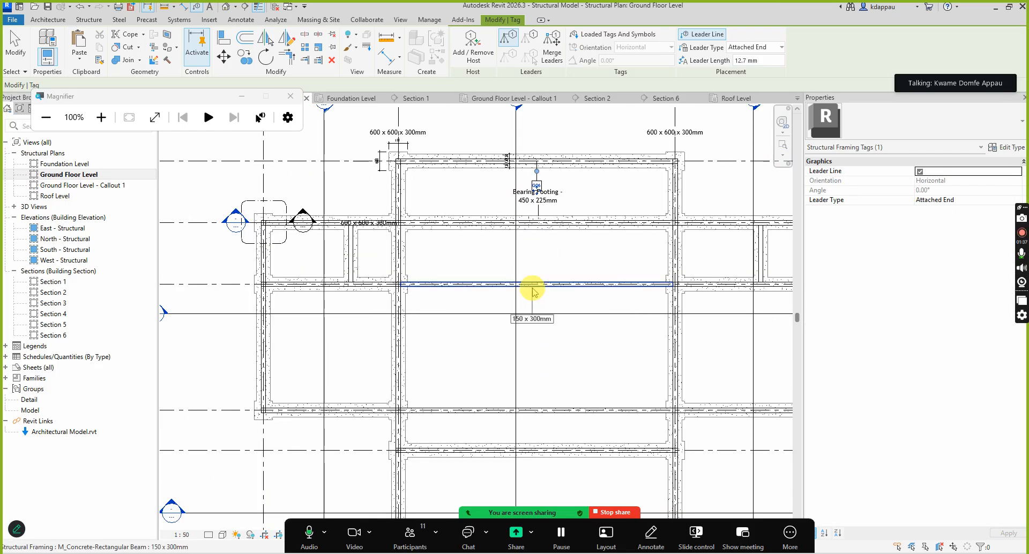
{"action": "left_click", "coordinate": [534, 292]}
{"action": "scroll", "coordinate": [534, 293], "scroll_direction": "down", "scroll_amount": 2}
{"action": "scroll", "coordinate": [535, 359], "scroll_direction": "up", "scroll_amount": 1}
{"action": "scroll", "coordinate": [536, 396], "scroll_direction": "up", "scroll_amount": 1}
Tag the strip footings along grids E, 3 and F around the front bay, plus the blockwork wall on grid F
{"action": "left_click", "coordinate": [537, 400]}
{"action": "scroll", "coordinate": [602, 407], "scroll_direction": "down", "scroll_amount": 2}
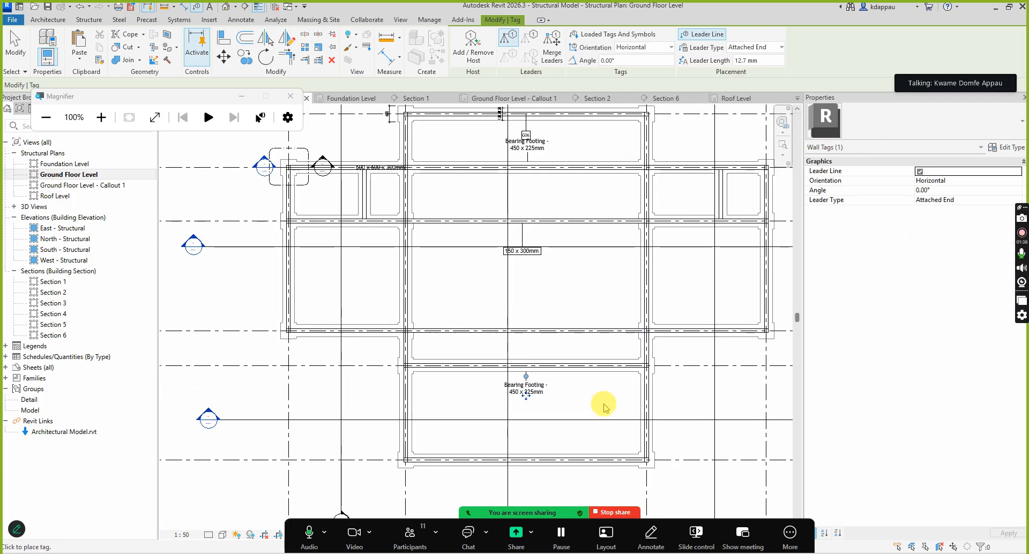
{"action": "scroll", "coordinate": [659, 416], "scroll_direction": "up", "scroll_amount": 3}
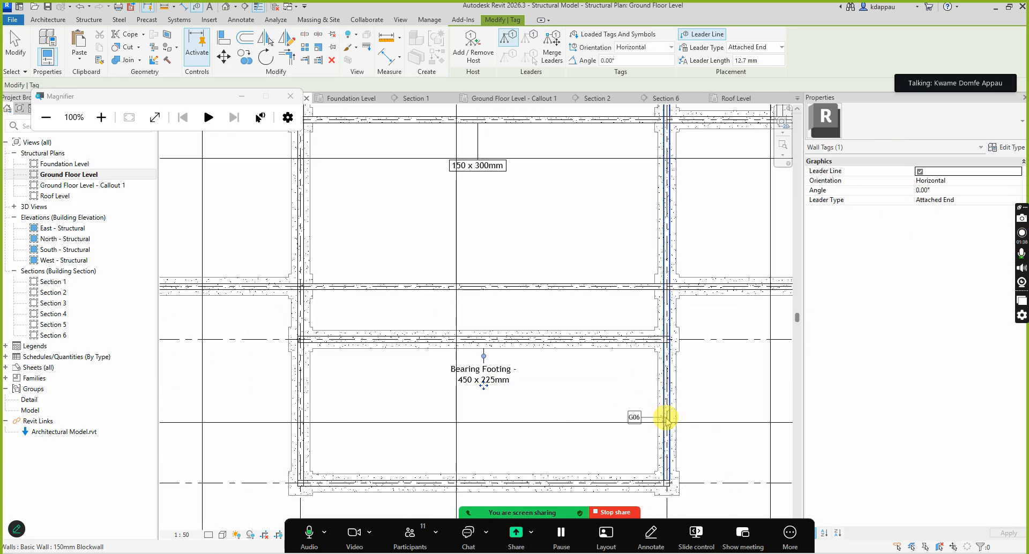
{"action": "left_click", "coordinate": [676, 386]}
{"action": "scroll", "coordinate": [565, 349], "scroll_direction": "down", "scroll_amount": 3}
{"action": "scroll", "coordinate": [513, 428], "scroll_direction": "up", "scroll_amount": 3}
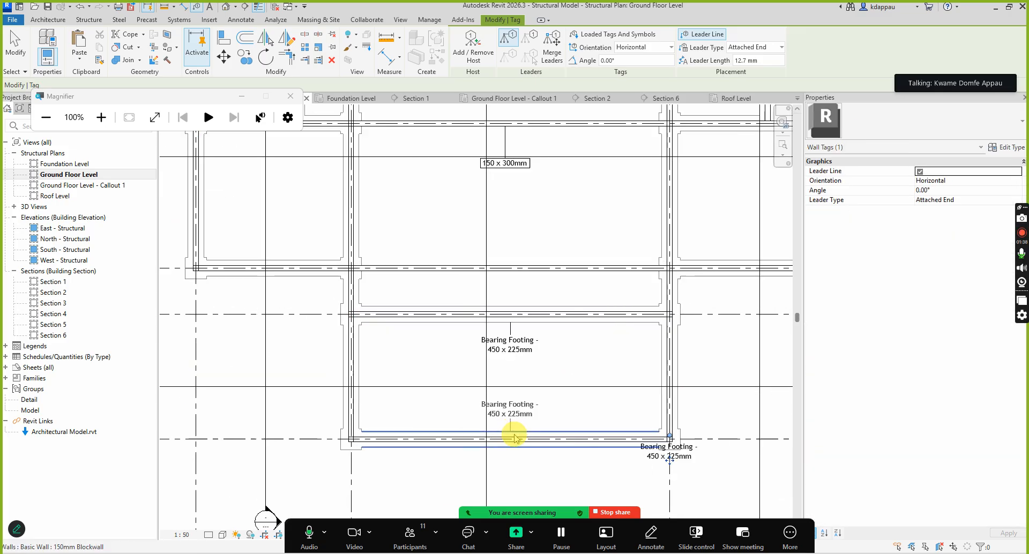
{"action": "left_click", "coordinate": [513, 433]}
{"action": "scroll", "coordinate": [512, 445], "scroll_direction": "up", "scroll_amount": 4}
{"action": "left_click", "coordinate": [486, 417]}
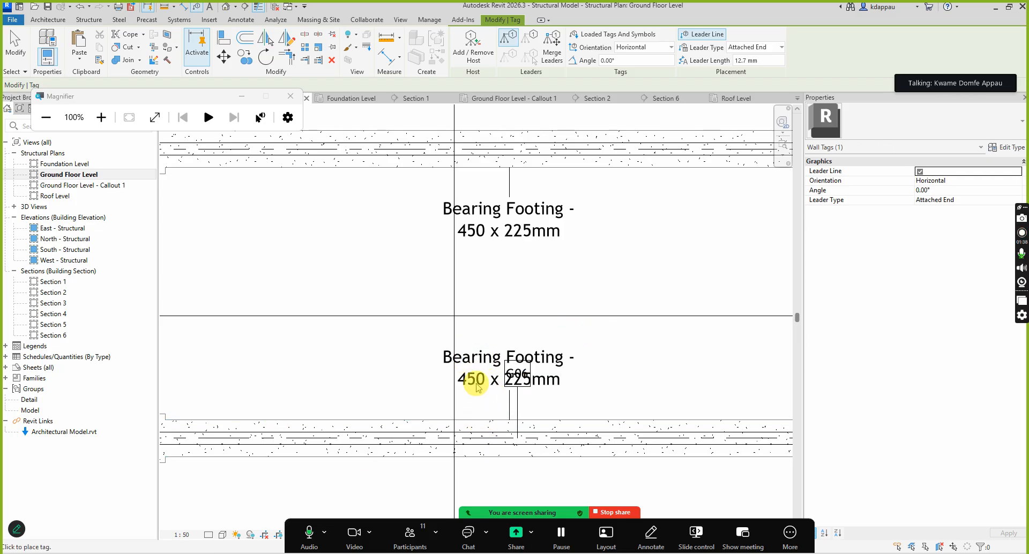
Place another foundation tag on the strip footing along grid E and finish tagging
{"action": "scroll", "coordinate": [475, 292], "scroll_direction": "down", "scroll_amount": 4}
{"action": "scroll", "coordinate": [483, 290], "scroll_direction": "up", "scroll_amount": 3}
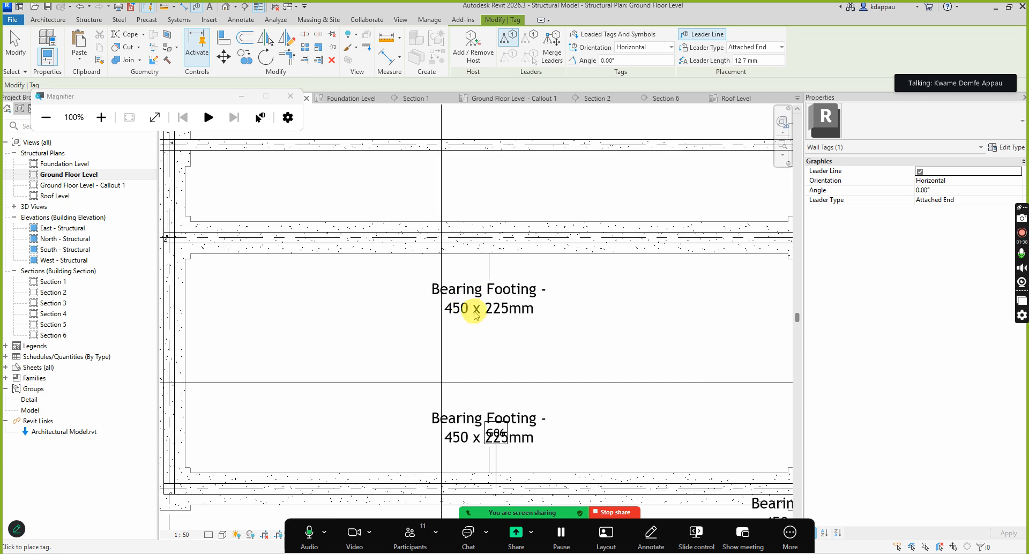
{"action": "scroll", "coordinate": [476, 314], "scroll_direction": "down", "scroll_amount": 2}
{"action": "scroll", "coordinate": [491, 308], "scroll_direction": "up", "scroll_amount": 2}
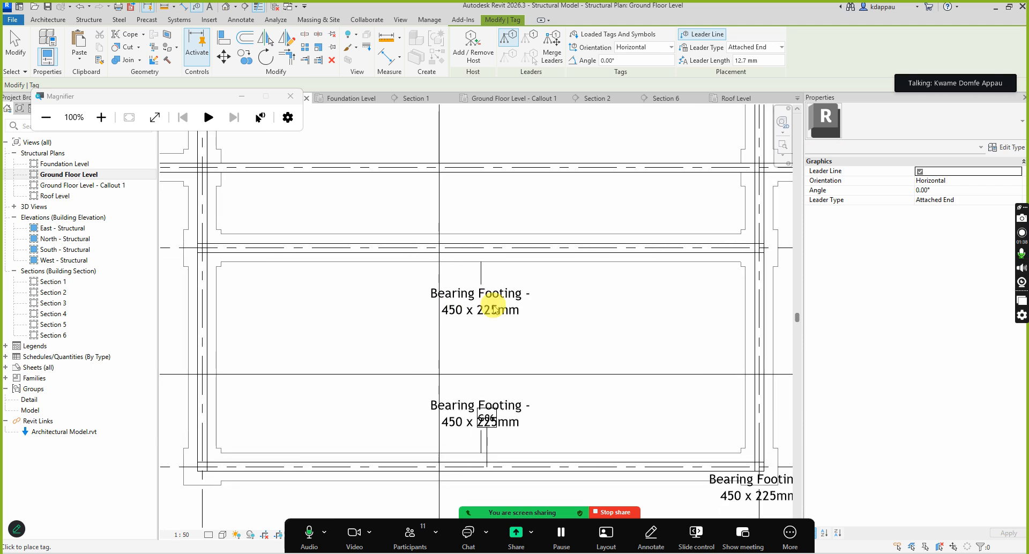
{"action": "left_click", "coordinate": [533, 257]}
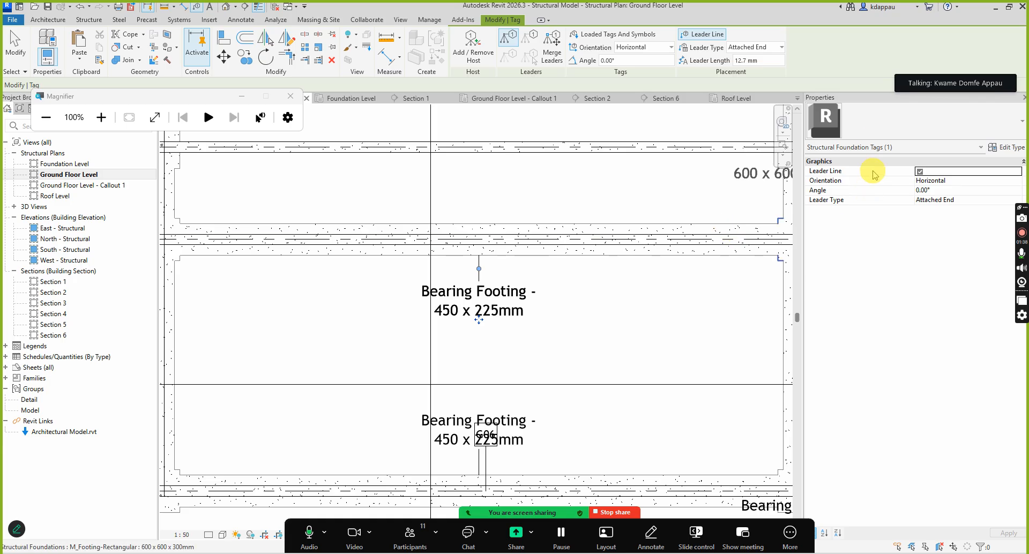
{"action": "key", "text": "Escape"}
Try the Bearing Footing - 900 x 300mm type on the wall foundation along grid E, and undo the type change
{"action": "left_click", "coordinate": [621, 241]}
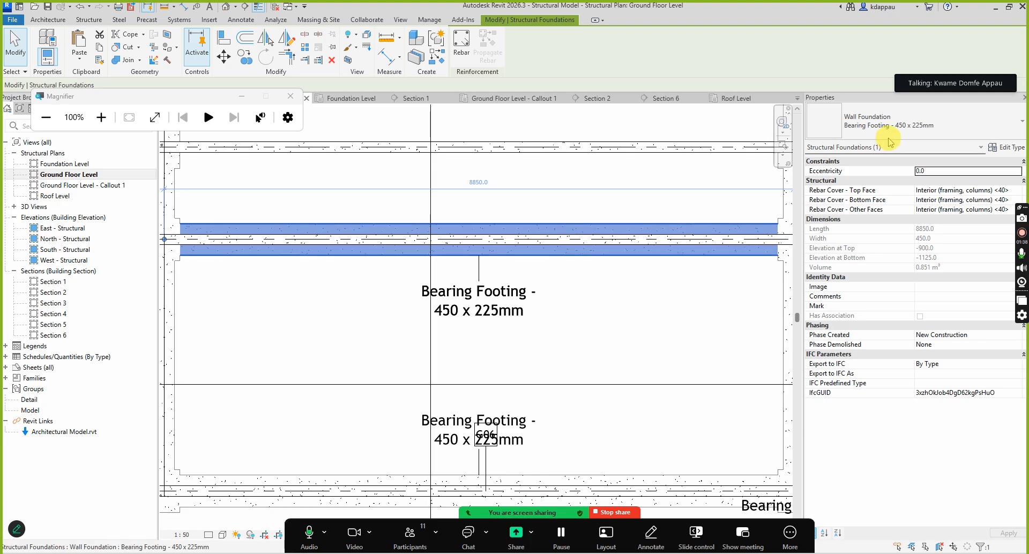
{"action": "left_click", "coordinate": [892, 125]}
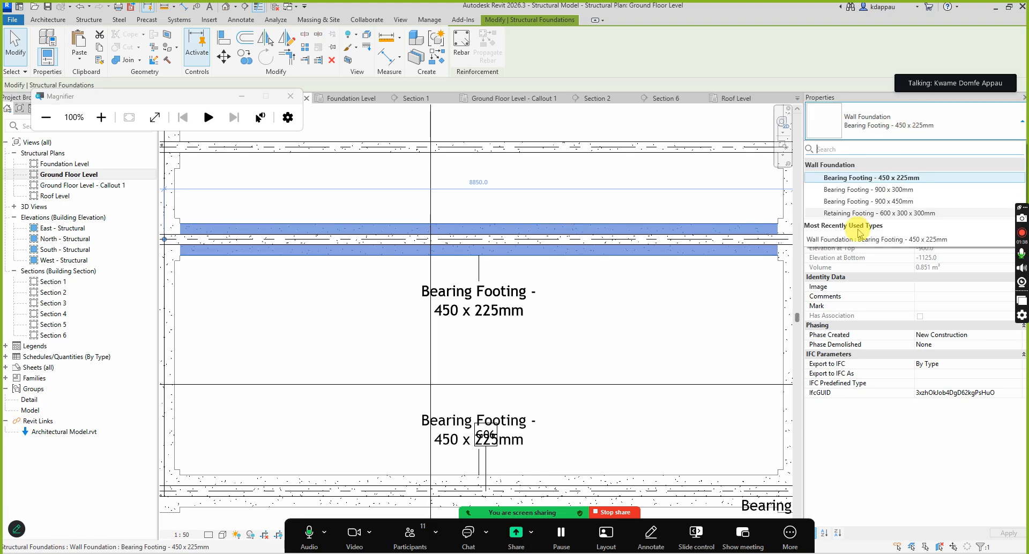
{"action": "left_click", "coordinate": [870, 189]}
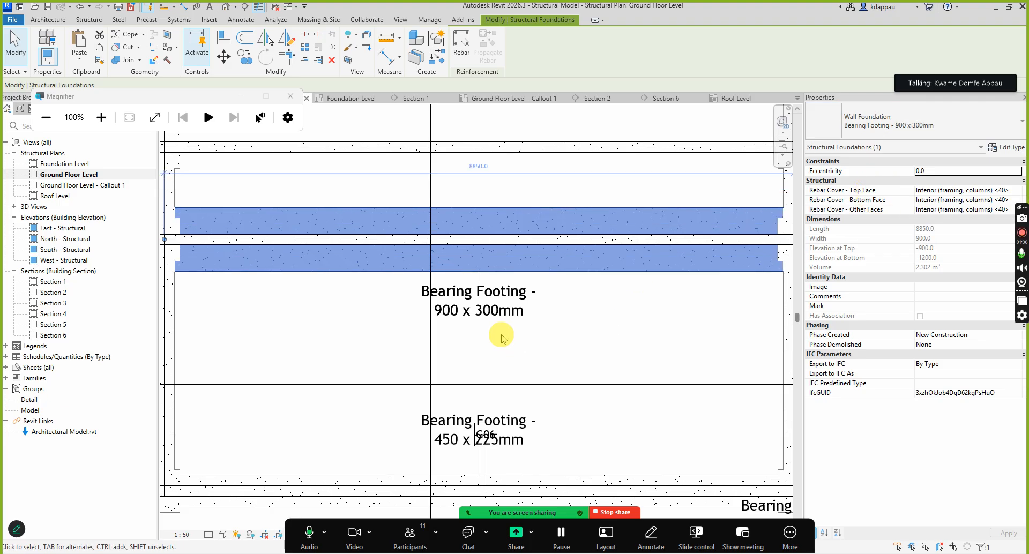
{"action": "left_click", "coordinate": [336, 336]}
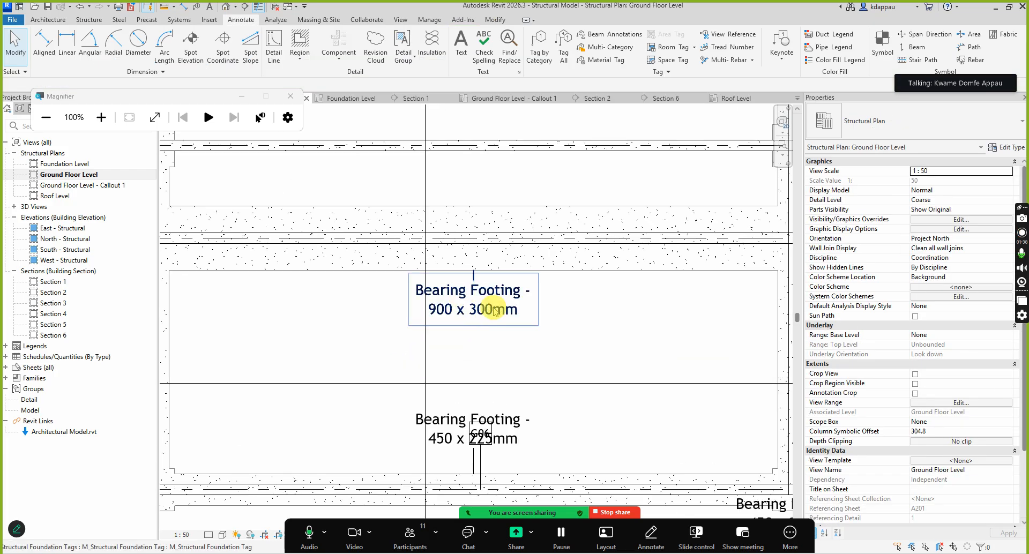
{"action": "scroll", "coordinate": [482, 324], "scroll_direction": "down", "scroll_amount": 3}
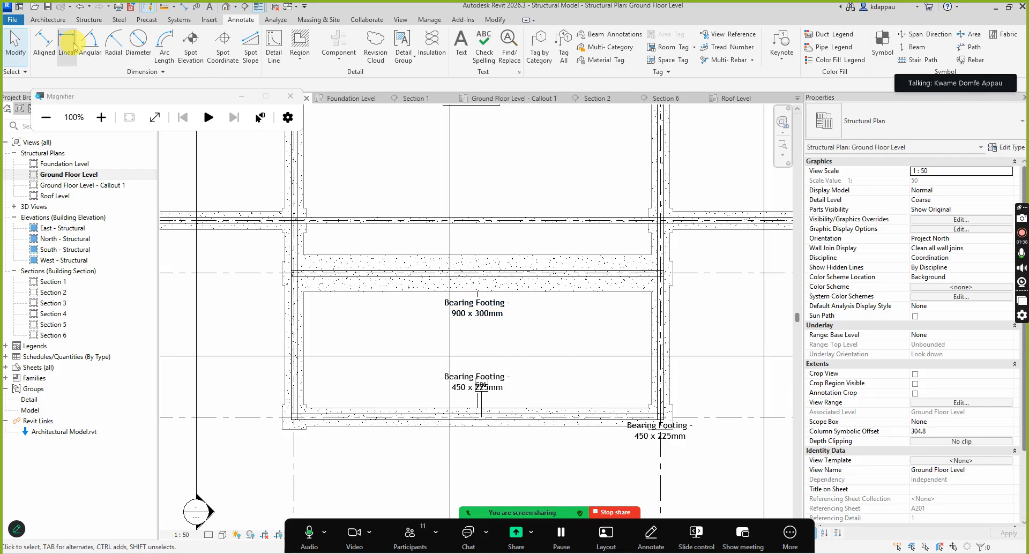
{"action": "left_click", "coordinate": [79, 7]}
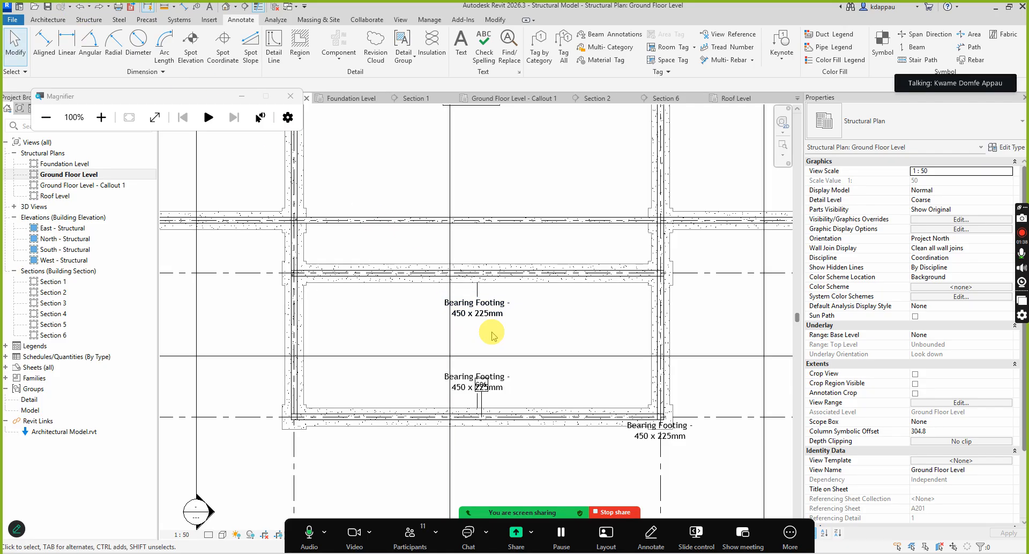
{"action": "scroll", "coordinate": [500, 338], "scroll_direction": "down", "scroll_amount": 5}
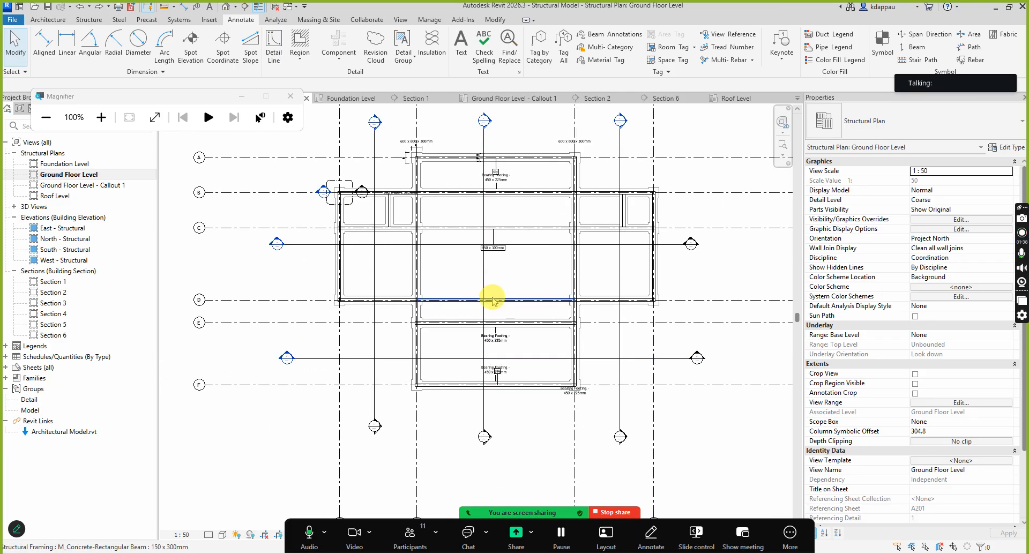
{"action": "scroll", "coordinate": [494, 321], "scroll_direction": "up", "scroll_amount": 2}
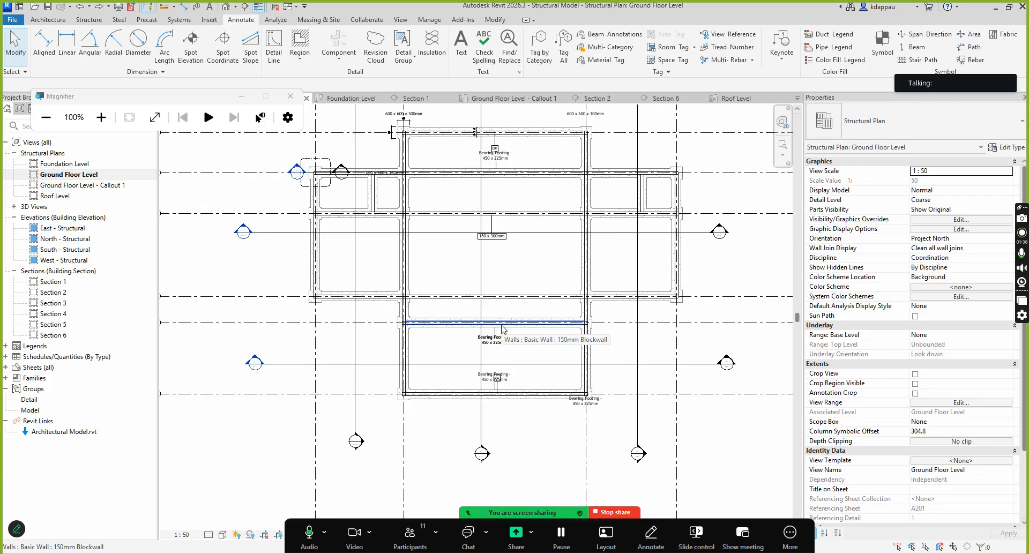
{"action": "scroll", "coordinate": [482, 412], "scroll_direction": "down", "scroll_amount": 2}
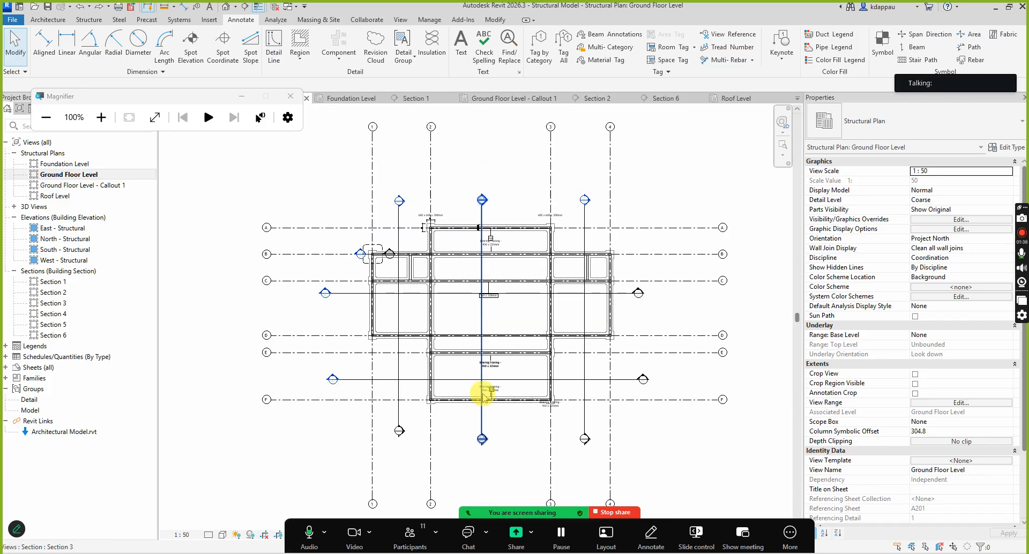
{"action": "scroll", "coordinate": [485, 390], "scroll_direction": "up", "scroll_amount": 2}
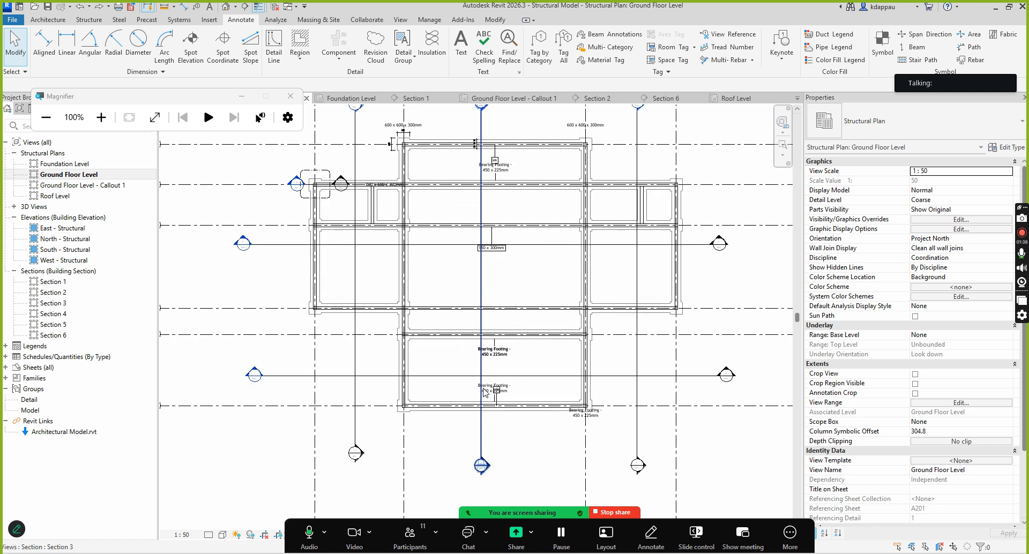
{"action": "scroll", "coordinate": [485, 392], "scroll_direction": "down", "scroll_amount": 2}
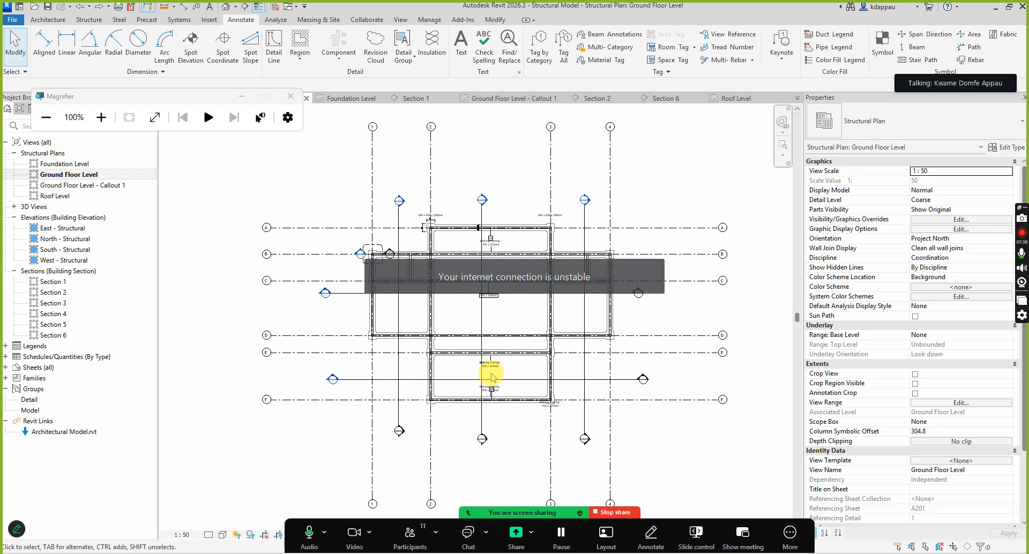
{"action": "scroll", "coordinate": [484, 369], "scroll_direction": "up", "scroll_amount": 2}
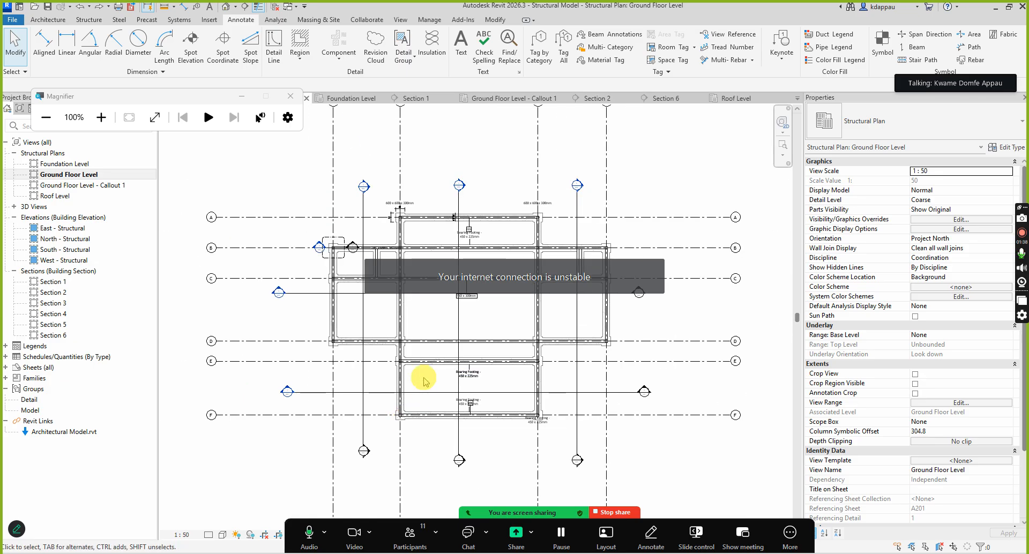
{"action": "scroll", "coordinate": [423, 380], "scroll_direction": "down", "scroll_amount": 2}
{"action": "scroll", "coordinate": [424, 381], "scroll_direction": "up", "scroll_amount": 1}
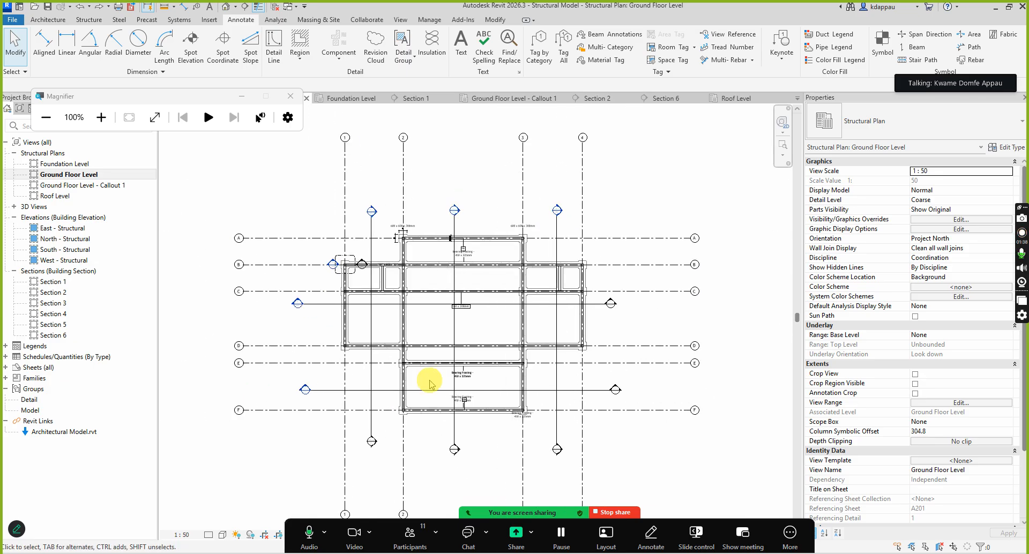
Move the Section 3 line closer to grid 2 on the Ground Floor Level plan
{"action": "scroll", "coordinate": [448, 300], "scroll_direction": "up", "scroll_amount": 2}
{"action": "scroll", "coordinate": [454, 350], "scroll_direction": "down", "scroll_amount": 1}
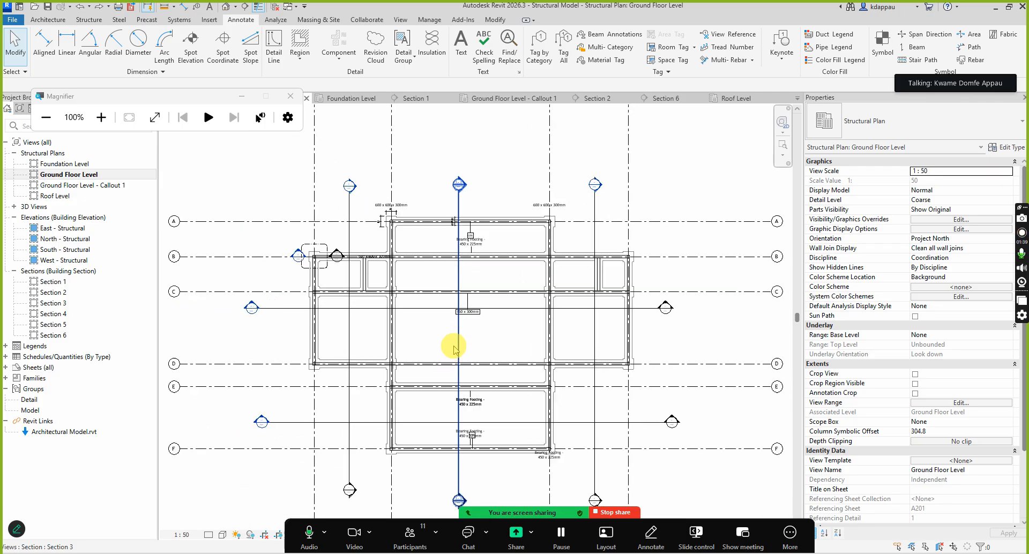
{"action": "scroll", "coordinate": [454, 350], "scroll_direction": "up", "scroll_amount": 2}
{"action": "left_click_drag", "start_coordinate": [457, 342], "coordinate": [423, 339]}
{"action": "scroll", "coordinate": [423, 339], "scroll_direction": "down", "scroll_amount": 2}
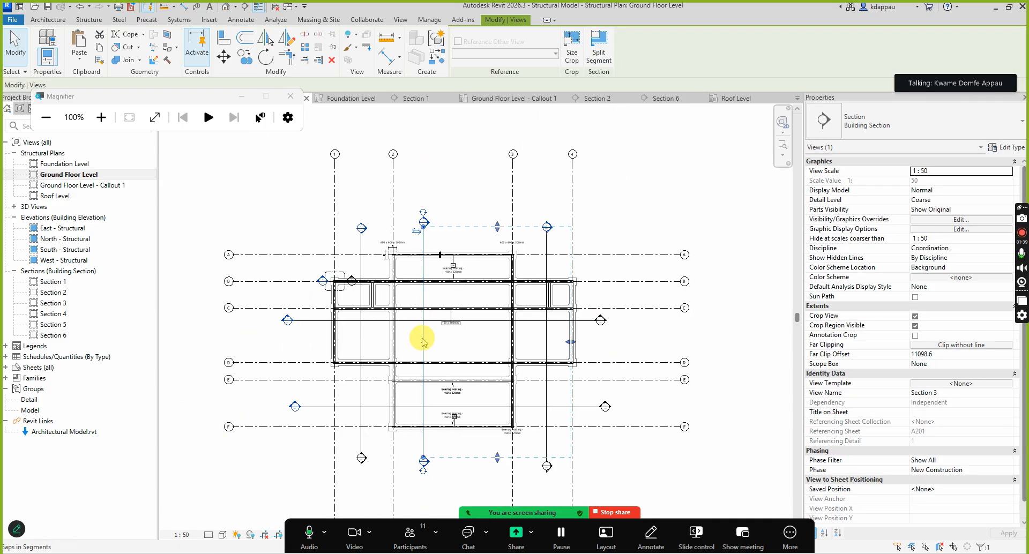
Examine the footing, wall and beam tags across the Ground Floor Level plan, from grid A to grid F
{"action": "scroll", "coordinate": [369, 241], "scroll_direction": "up", "scroll_amount": 3}
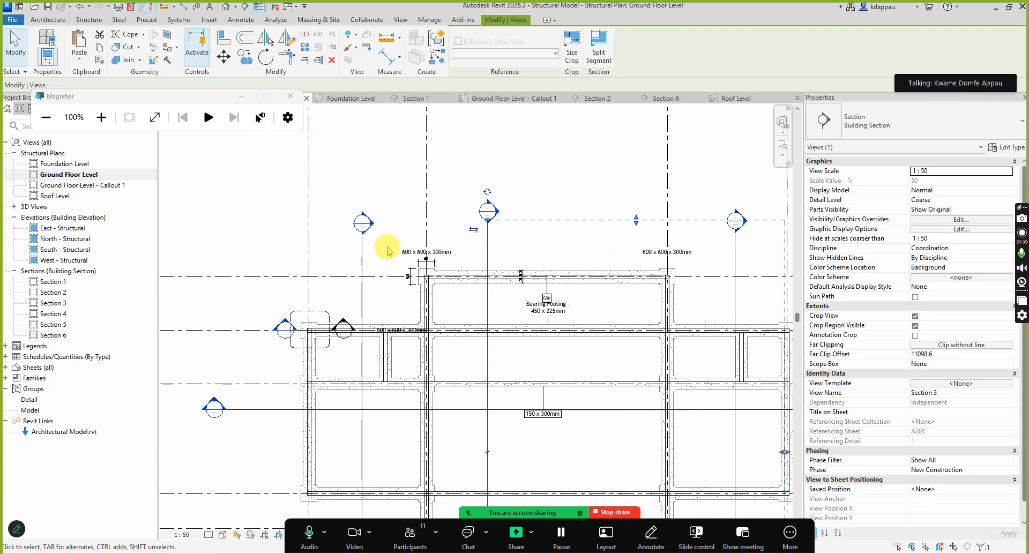
{"action": "scroll", "coordinate": [525, 278], "scroll_direction": "down", "scroll_amount": 1}
{"action": "scroll", "coordinate": [651, 276], "scroll_direction": "up", "scroll_amount": 2}
{"action": "scroll", "coordinate": [562, 281], "scroll_direction": "down", "scroll_amount": 1}
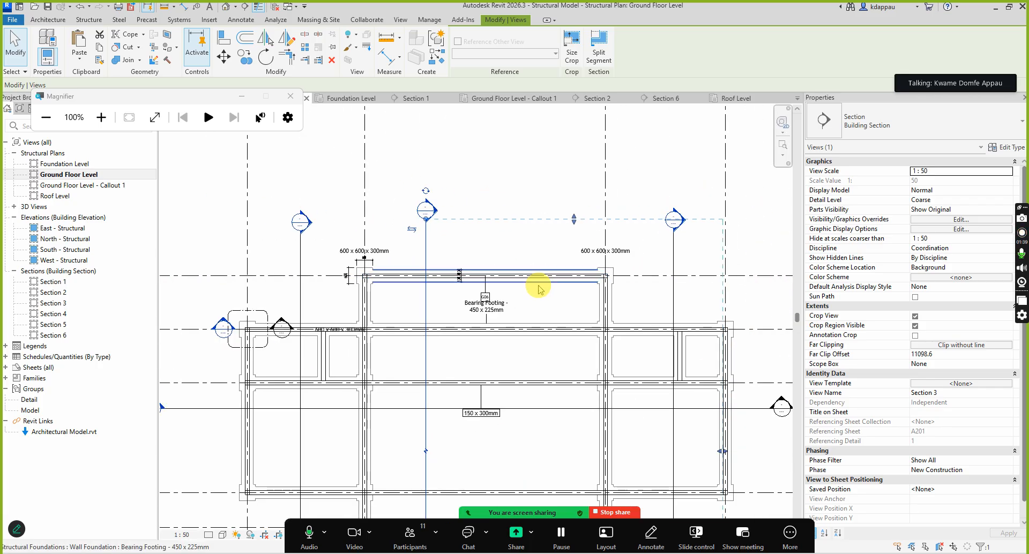
{"action": "scroll", "coordinate": [673, 291], "scroll_direction": "up", "scroll_amount": 1}
{"action": "scroll", "coordinate": [574, 291], "scroll_direction": "up", "scroll_amount": 2}
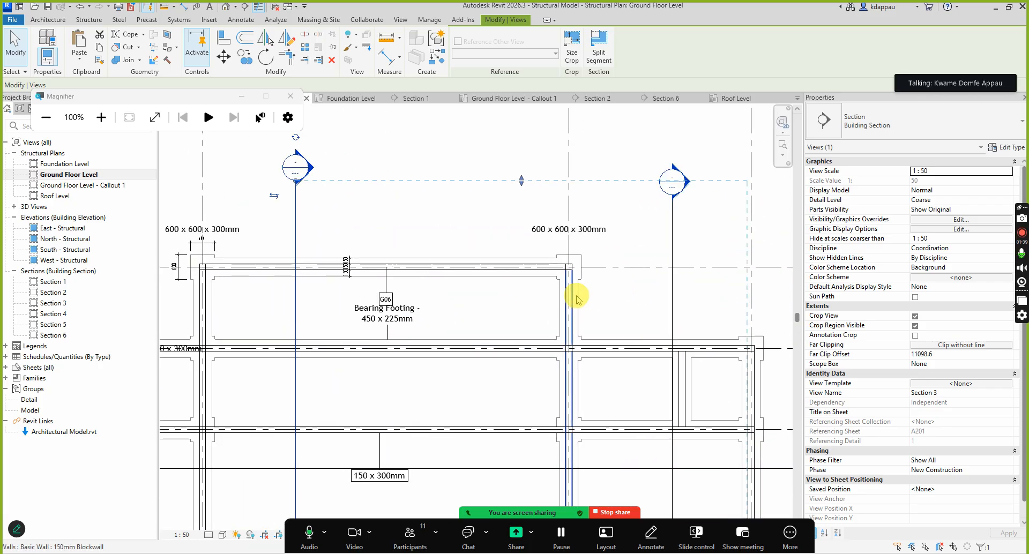
{"action": "scroll", "coordinate": [565, 272], "scroll_direction": "down", "scroll_amount": 3}
{"action": "scroll", "coordinate": [375, 266], "scroll_direction": "down", "scroll_amount": 1}
{"action": "scroll", "coordinate": [435, 269], "scroll_direction": "up", "scroll_amount": 2}
{"action": "scroll", "coordinate": [440, 269], "scroll_direction": "down", "scroll_amount": 3}
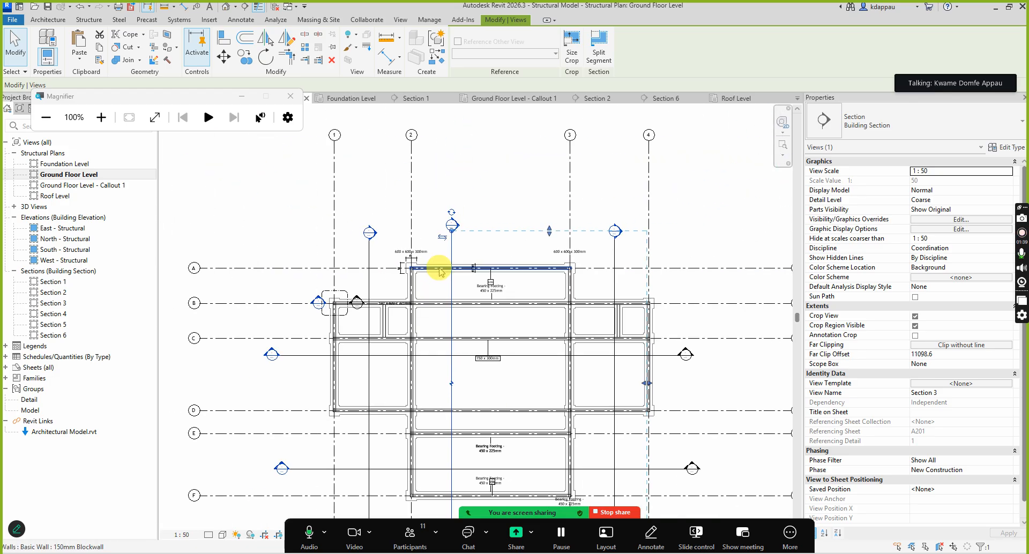
{"action": "scroll", "coordinate": [429, 332], "scroll_direction": "down", "scroll_amount": 1}
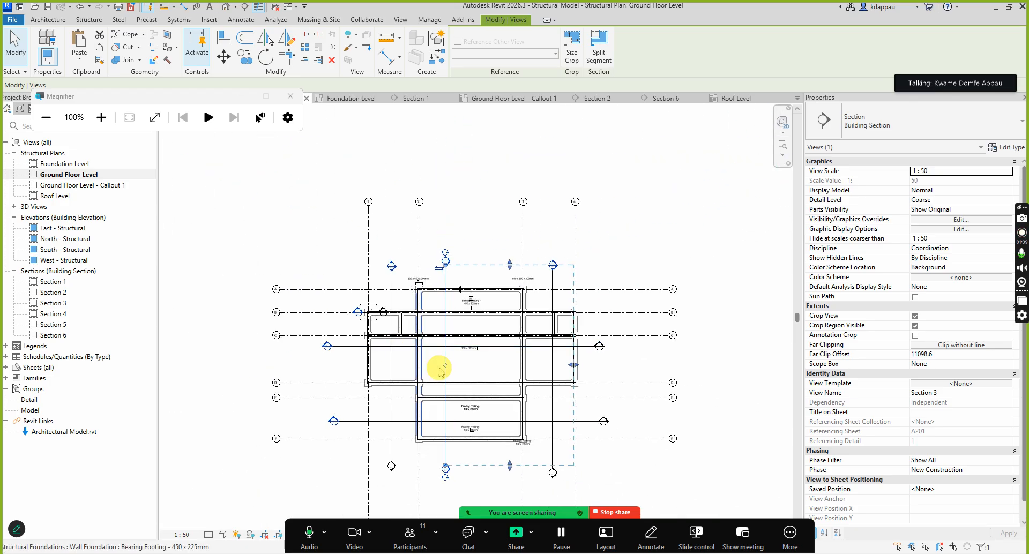
{"action": "scroll", "coordinate": [488, 413], "scroll_direction": "up", "scroll_amount": 2}
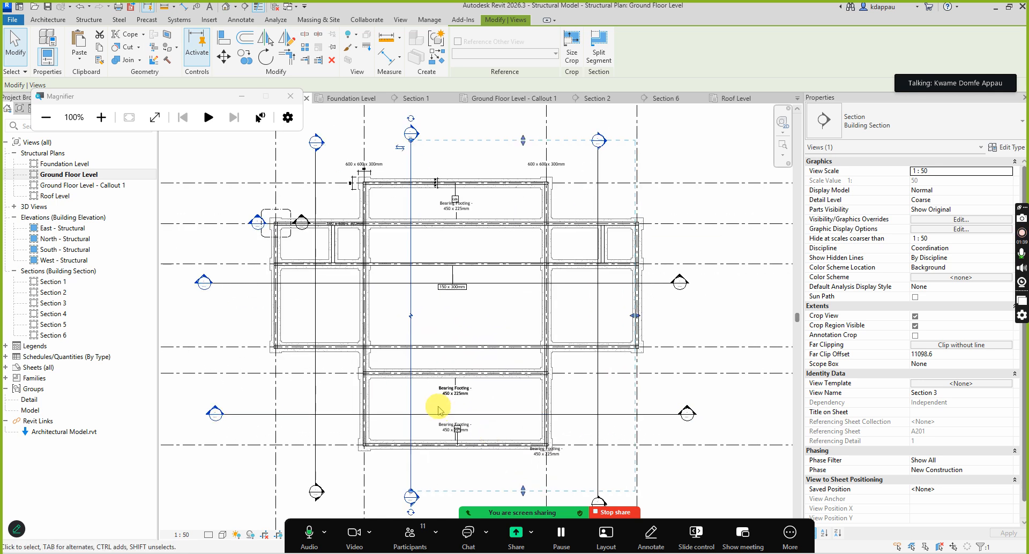
{"action": "scroll", "coordinate": [473, 403], "scroll_direction": "down", "scroll_amount": 1}
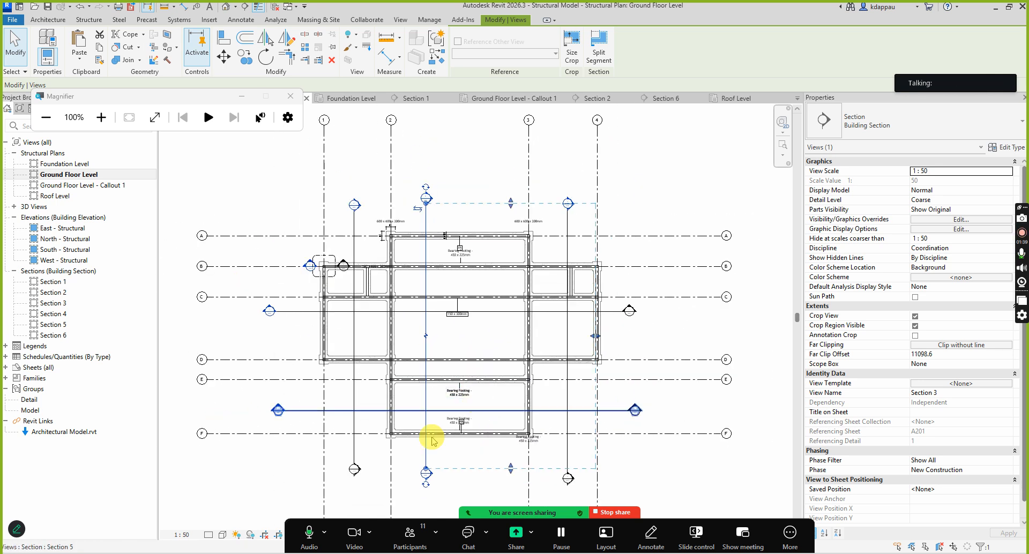
Look through the Zoom meeting's participant list and close it
{"action": "left_click", "coordinate": [410, 536]}
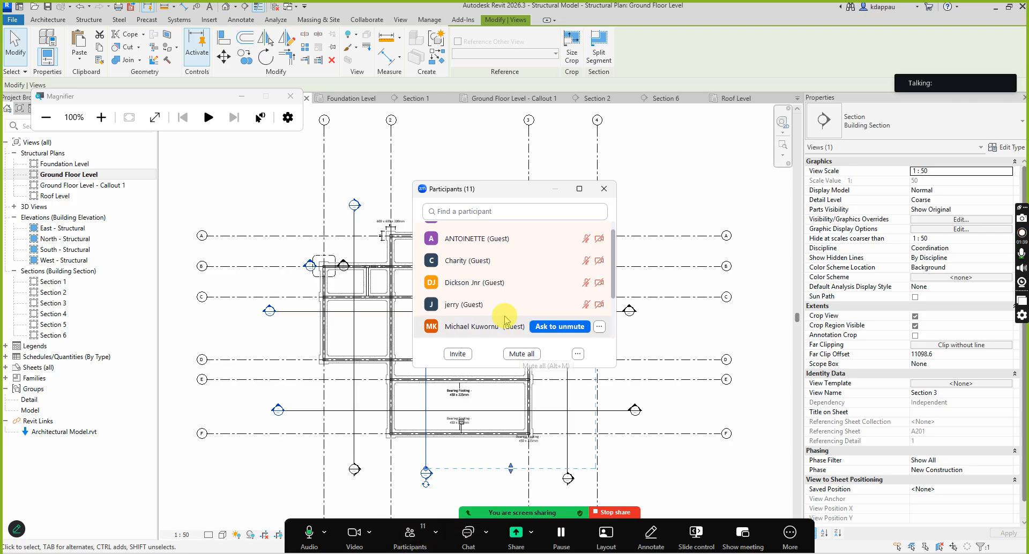
{"action": "scroll", "coordinate": [503, 313], "scroll_direction": "down", "scroll_amount": 4}
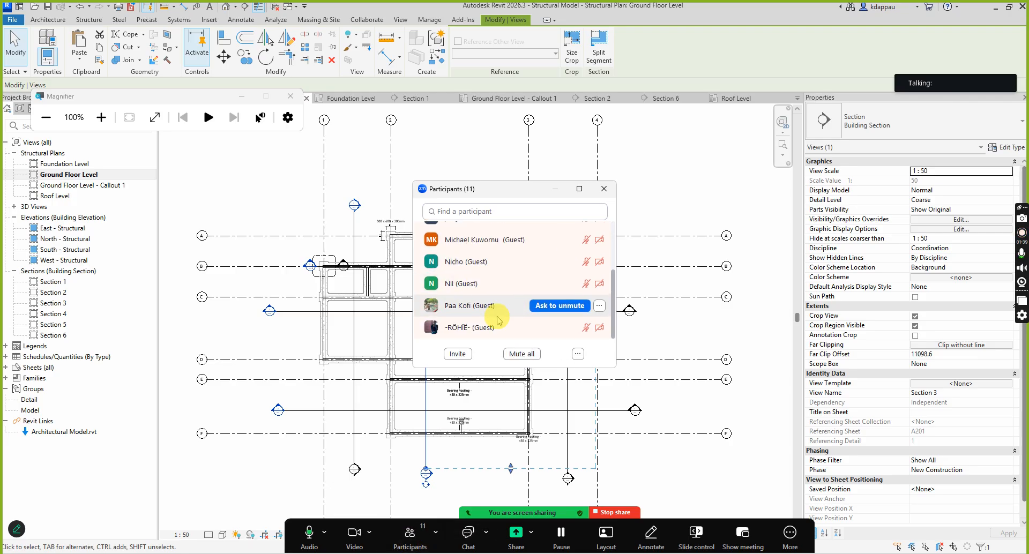
{"action": "scroll", "coordinate": [503, 327], "scroll_direction": "up", "scroll_amount": 5}
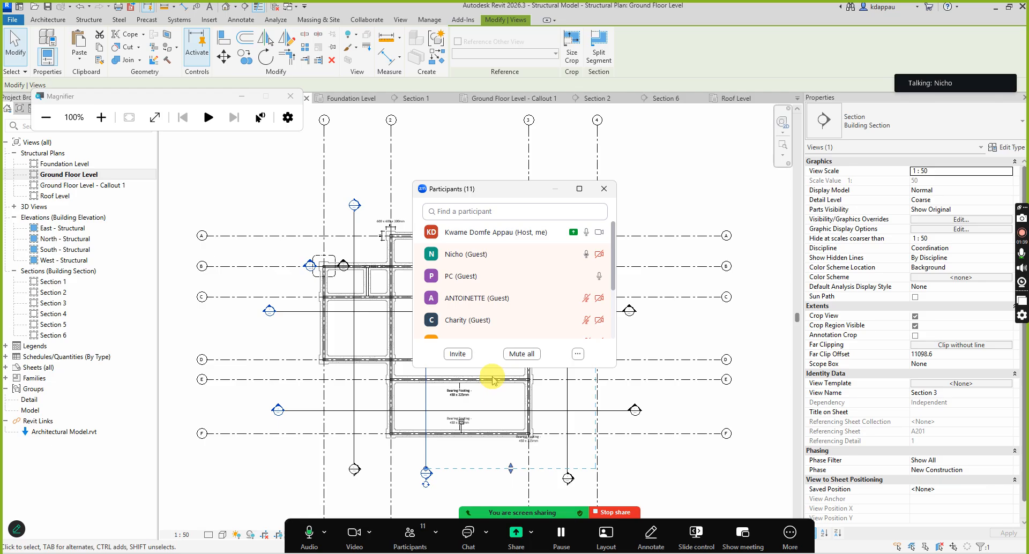
{"action": "left_click", "coordinate": [409, 533]}
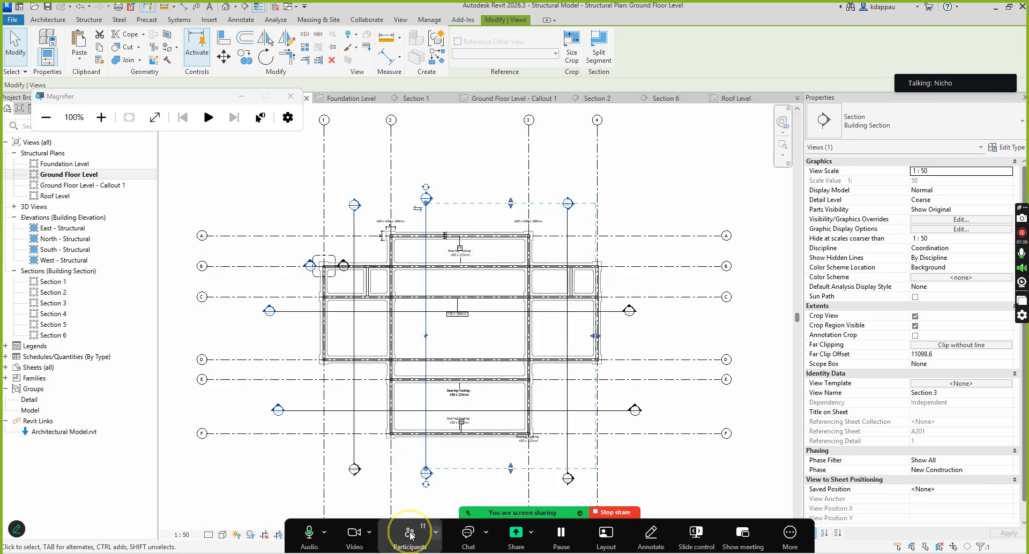
Inspect the strip footings and blockwork walls around grids D, E and 3, along with the footing tags in the front bay
{"action": "scroll", "coordinate": [441, 335], "scroll_direction": "up", "scroll_amount": 2}
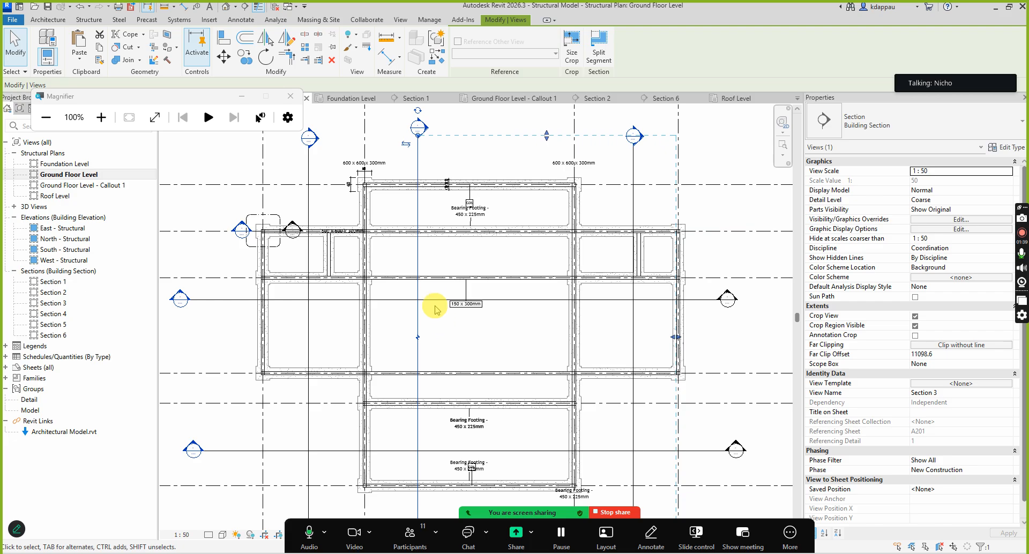
{"action": "scroll", "coordinate": [430, 299], "scroll_direction": "up", "scroll_amount": 1}
{"action": "scroll", "coordinate": [521, 291], "scroll_direction": "down", "scroll_amount": 1}
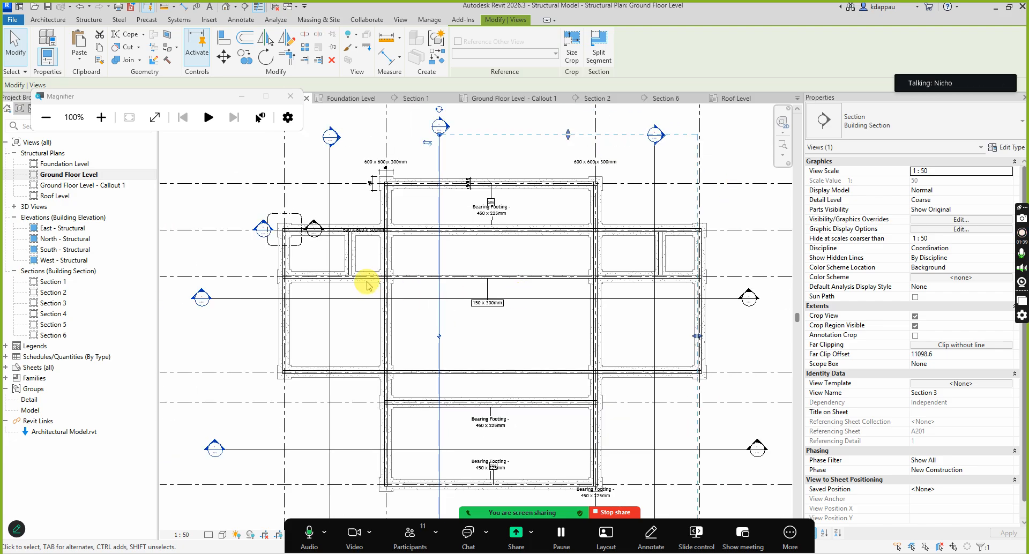
{"action": "scroll", "coordinate": [459, 303], "scroll_direction": "down", "scroll_amount": 2}
{"action": "scroll", "coordinate": [504, 419], "scroll_direction": "up", "scroll_amount": 3}
{"action": "scroll", "coordinate": [473, 414], "scroll_direction": "down", "scroll_amount": 2}
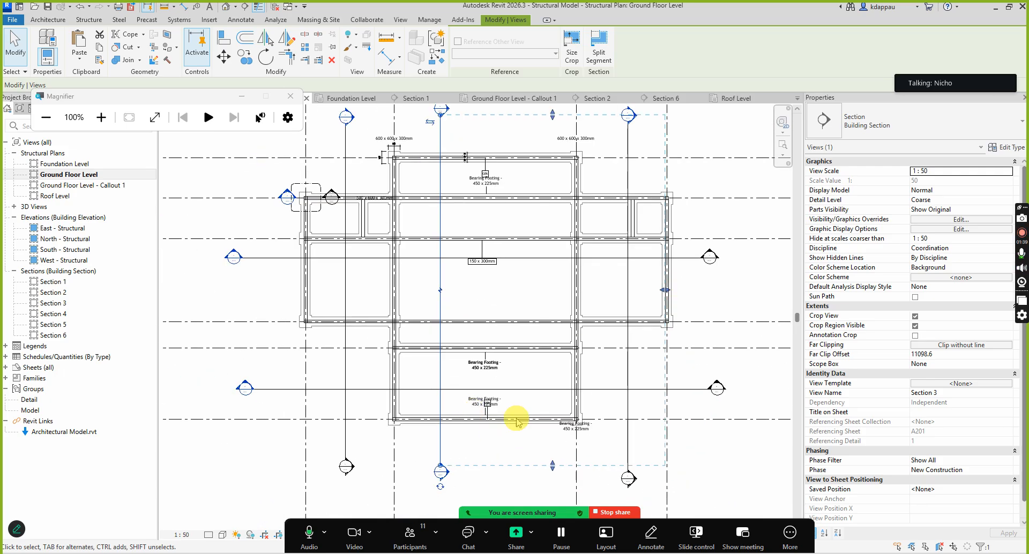
{"action": "scroll", "coordinate": [587, 345], "scroll_direction": "up", "scroll_amount": 6}
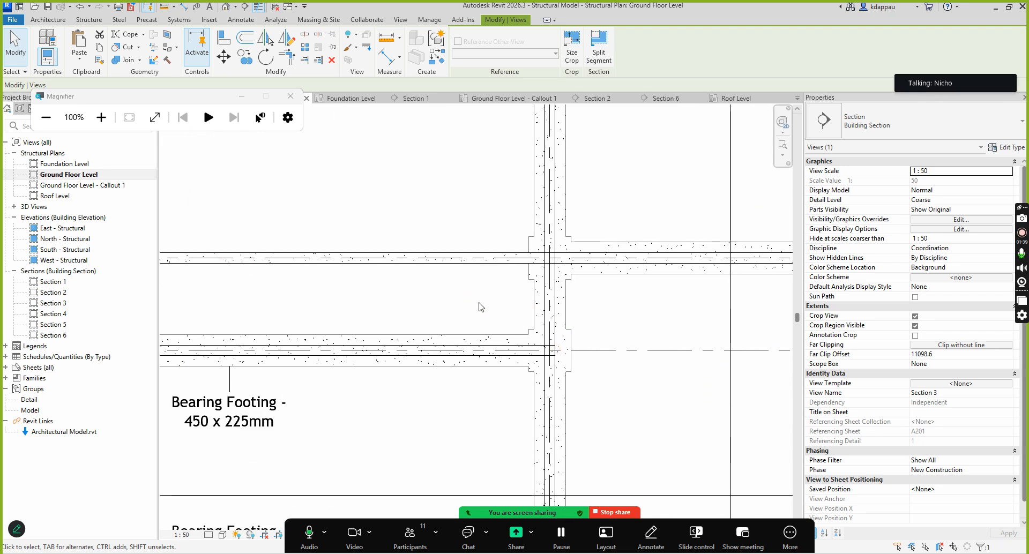
{"action": "scroll", "coordinate": [555, 305], "scroll_direction": "up", "scroll_amount": 3}
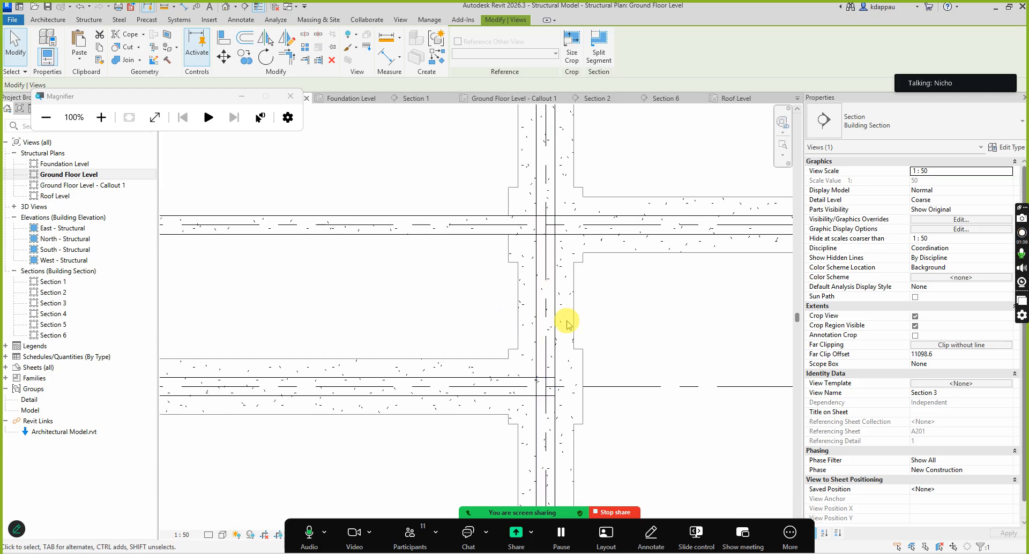
{"action": "scroll", "coordinate": [541, 327], "scroll_direction": "down", "scroll_amount": 2}
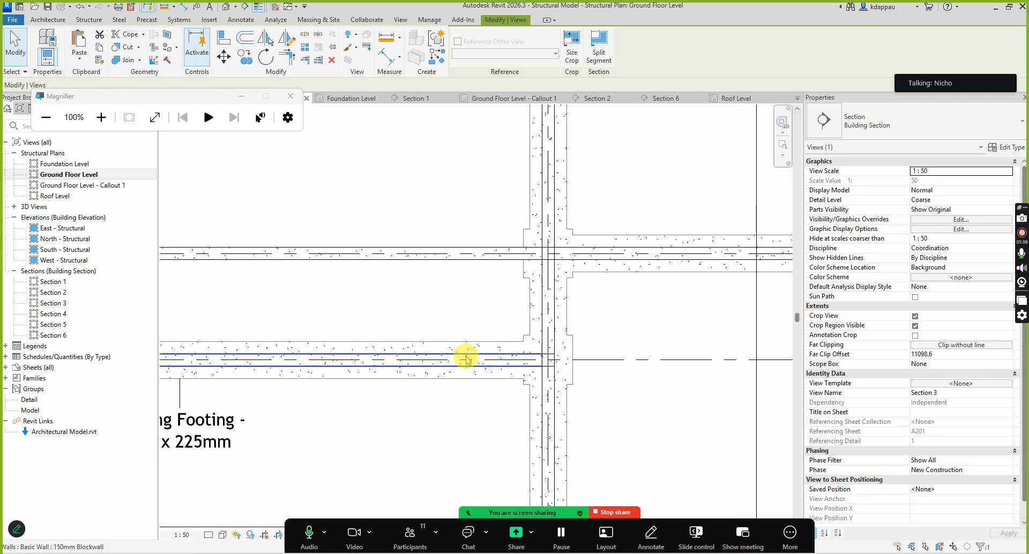
{"action": "scroll", "coordinate": [431, 361], "scroll_direction": "up", "scroll_amount": 1}
{"action": "scroll", "coordinate": [536, 343], "scroll_direction": "down", "scroll_amount": 3}
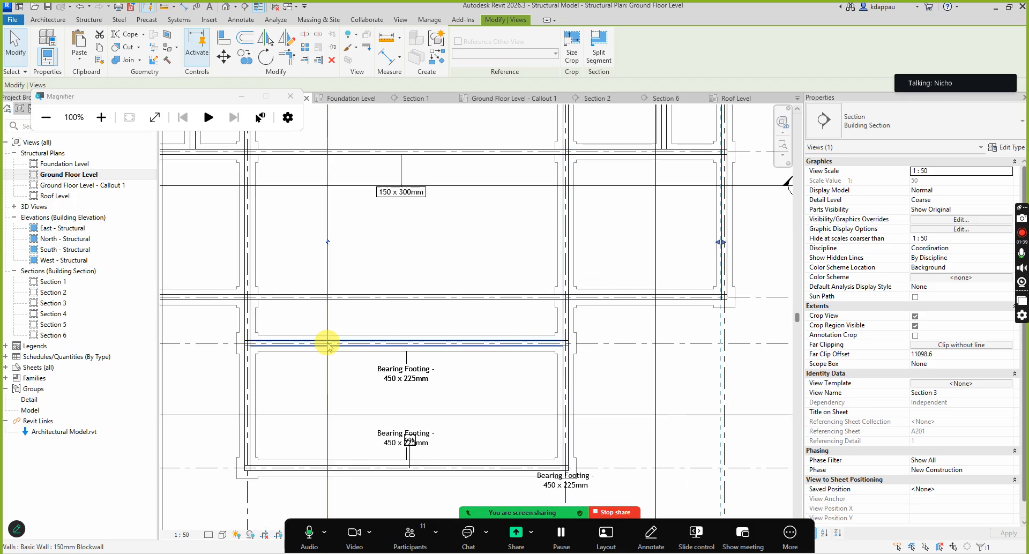
{"action": "scroll", "coordinate": [294, 346], "scroll_direction": "up", "scroll_amount": 3}
{"action": "scroll", "coordinate": [514, 412], "scroll_direction": "down", "scroll_amount": 3}
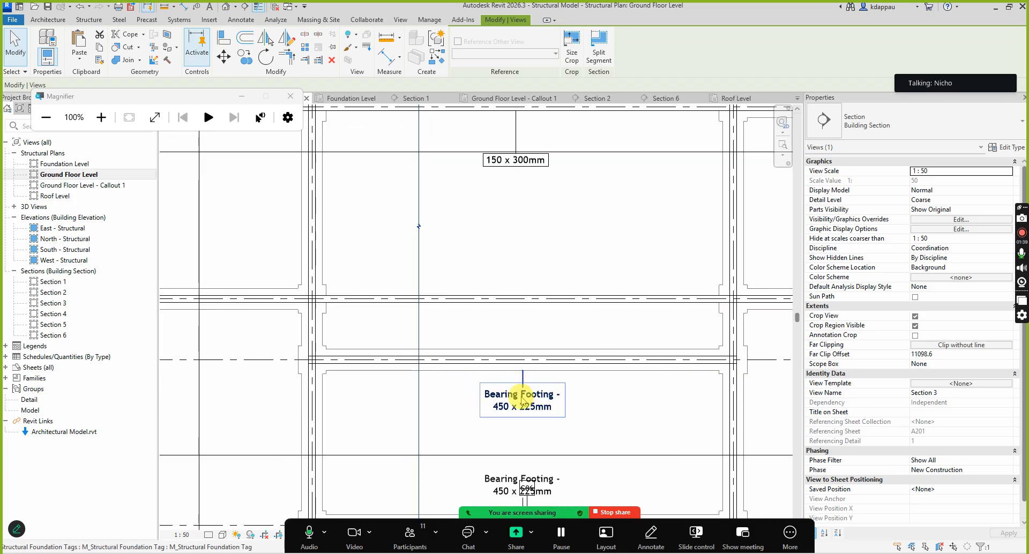
{"action": "scroll", "coordinate": [503, 407], "scroll_direction": "down", "scroll_amount": 3}
{"action": "scroll", "coordinate": [498, 231], "scroll_direction": "up", "scroll_amount": 4}
{"action": "scroll", "coordinate": [516, 311], "scroll_direction": "down", "scroll_amount": 3}
{"action": "scroll", "coordinate": [471, 225], "scroll_direction": "up", "scroll_amount": 5}
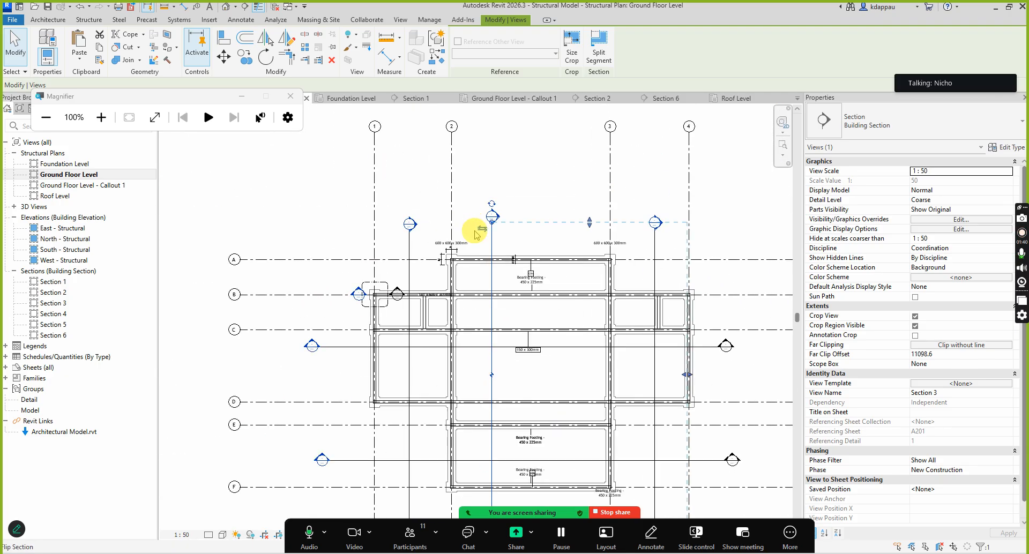
Examine the tag and dimensions of the pad footing at grids A and 2, and review the whole plan
{"action": "scroll", "coordinate": [435, 241], "scroll_direction": "up", "scroll_amount": 2}
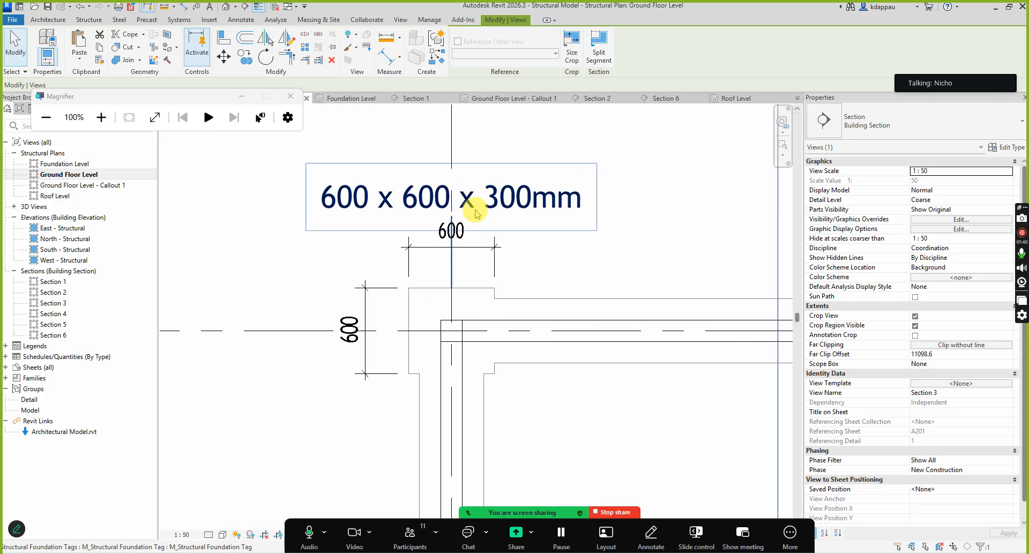
{"action": "scroll", "coordinate": [388, 215], "scroll_direction": "down", "scroll_amount": 5}
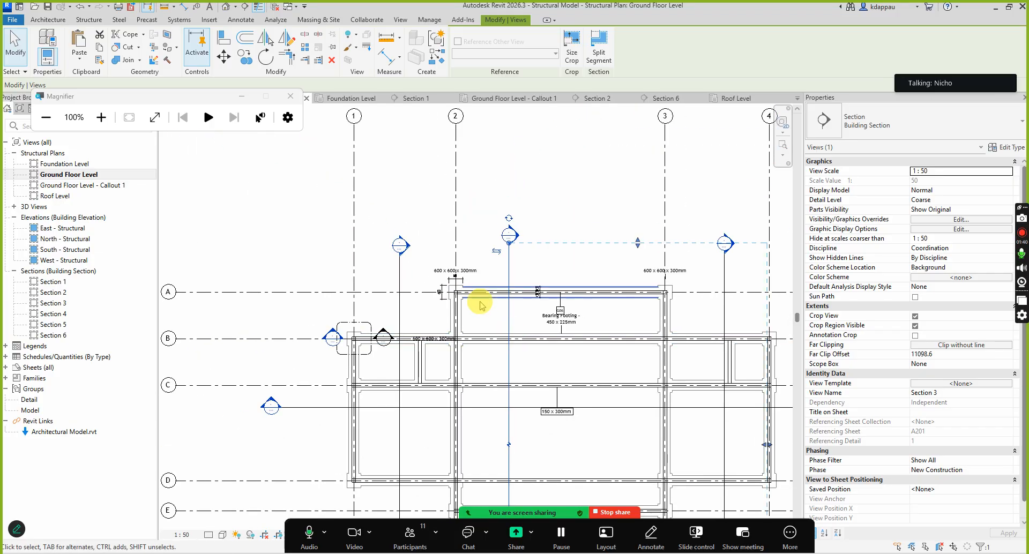
{"action": "scroll", "coordinate": [548, 327], "scroll_direction": "down", "scroll_amount": 3}
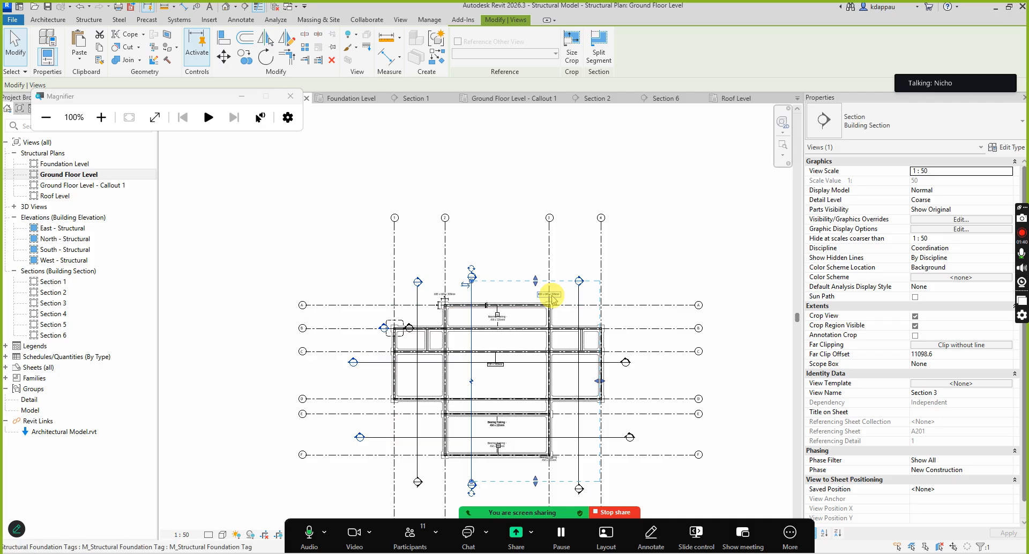
{"action": "scroll", "coordinate": [471, 428], "scroll_direction": "up", "scroll_amount": 1}
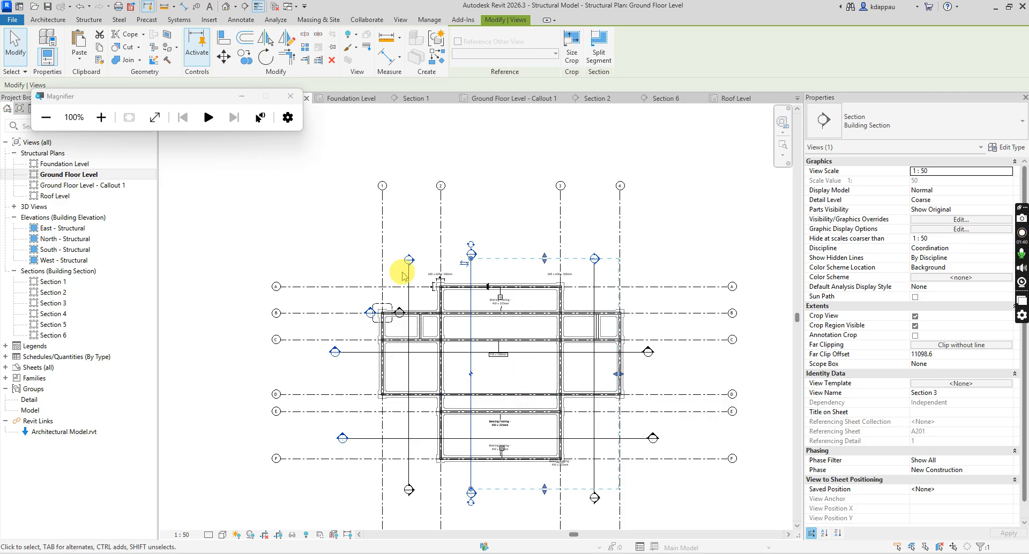
{"action": "scroll", "coordinate": [466, 421], "scroll_direction": "down", "scroll_amount": 2}
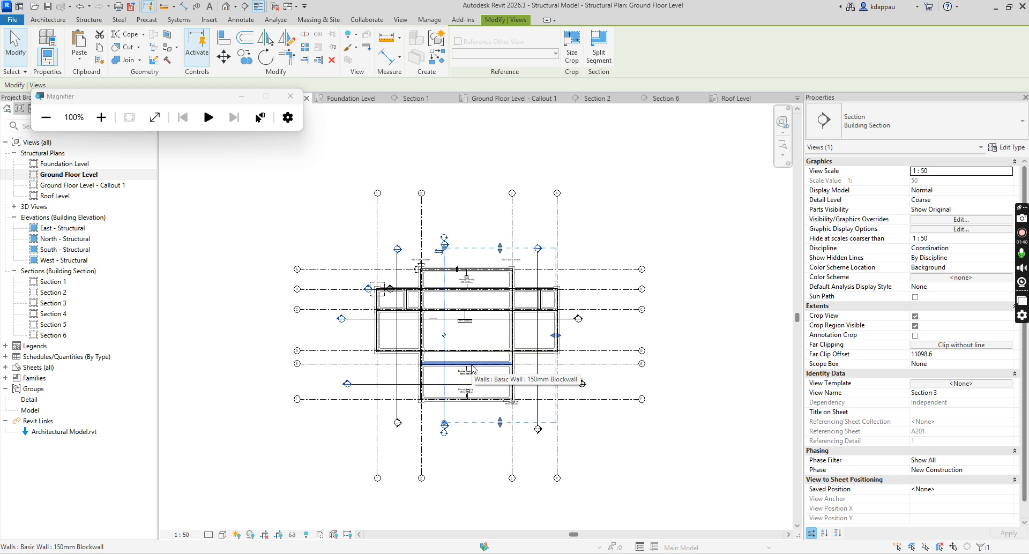
{"action": "scroll", "coordinate": [524, 390], "scroll_direction": "up", "scroll_amount": 2}
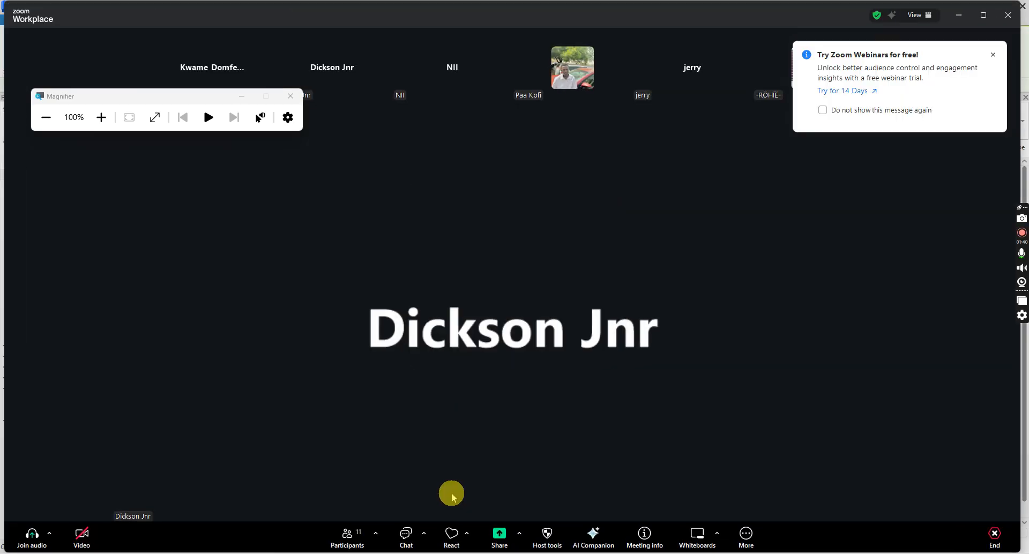
Switch to the Zoom meeting window and share the entire screen, returning to the Revit plan
{"action": "left_click", "coordinate": [959, 15]}
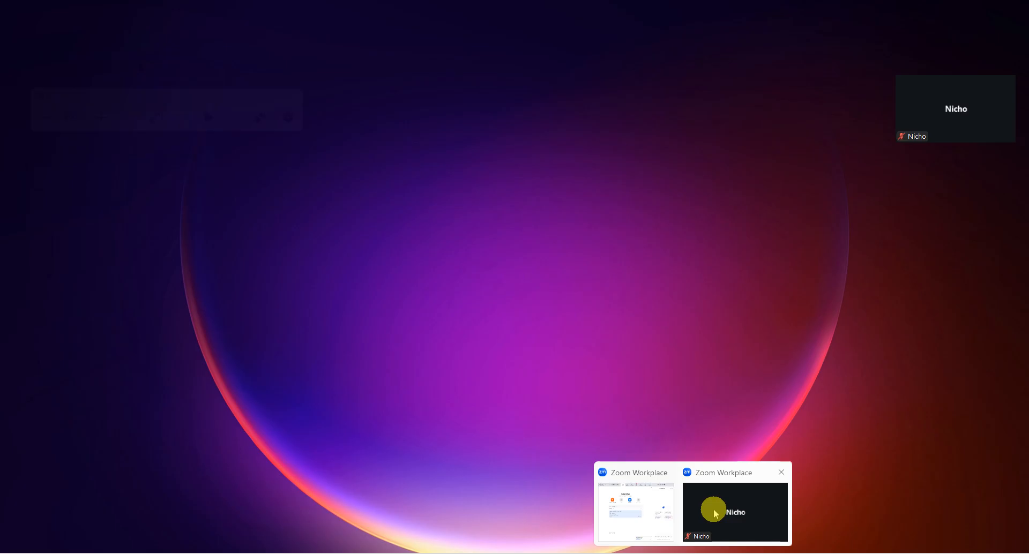
{"action": "left_click", "coordinate": [714, 509]}
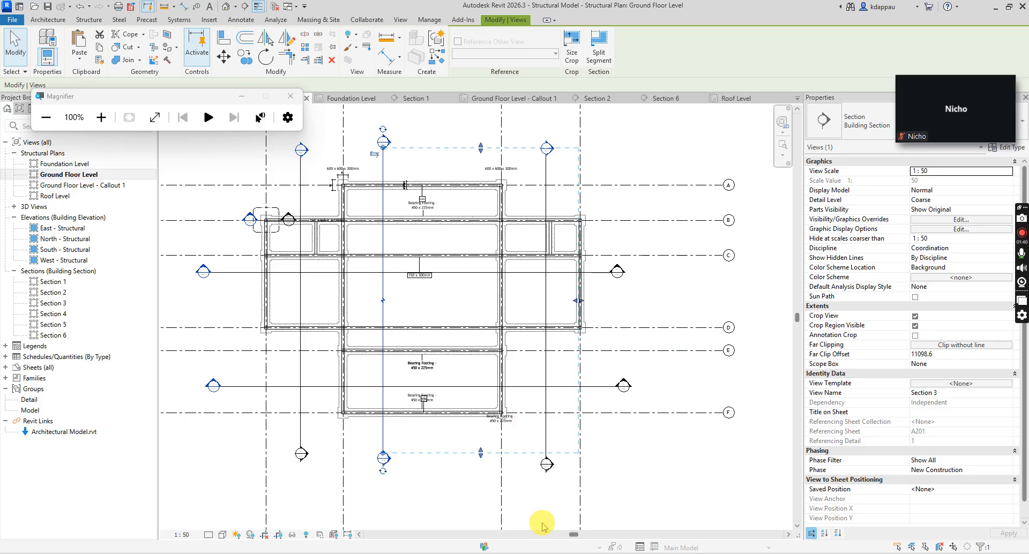
{"action": "mouse_move", "coordinate": [932, 101]}
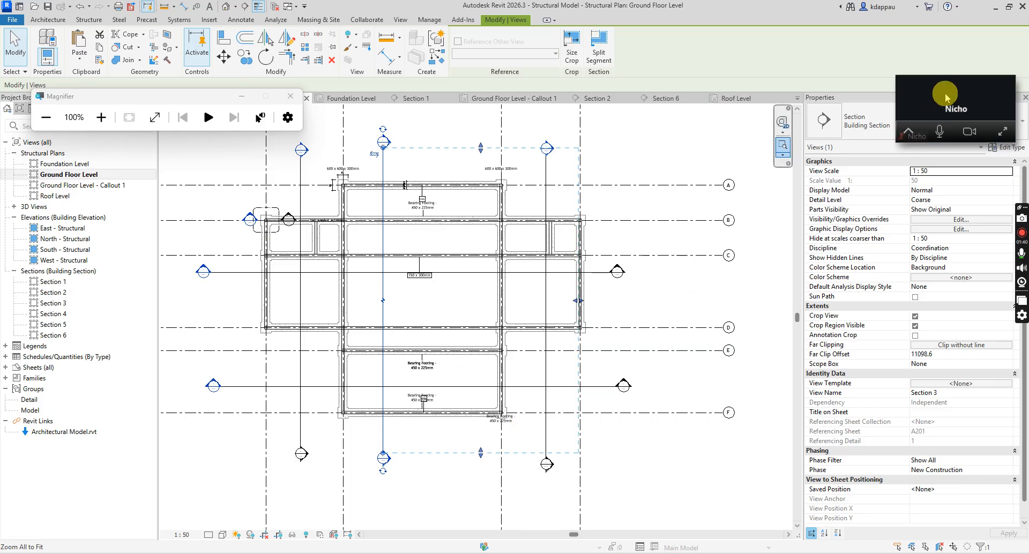
{"action": "left_click", "coordinate": [1002, 132]}
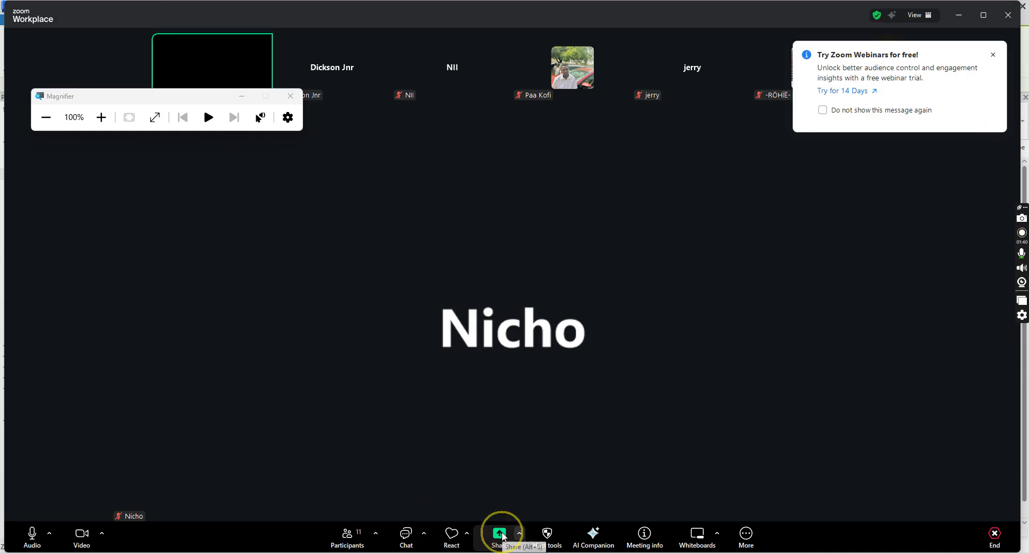
{"action": "left_click", "coordinate": [501, 538]}
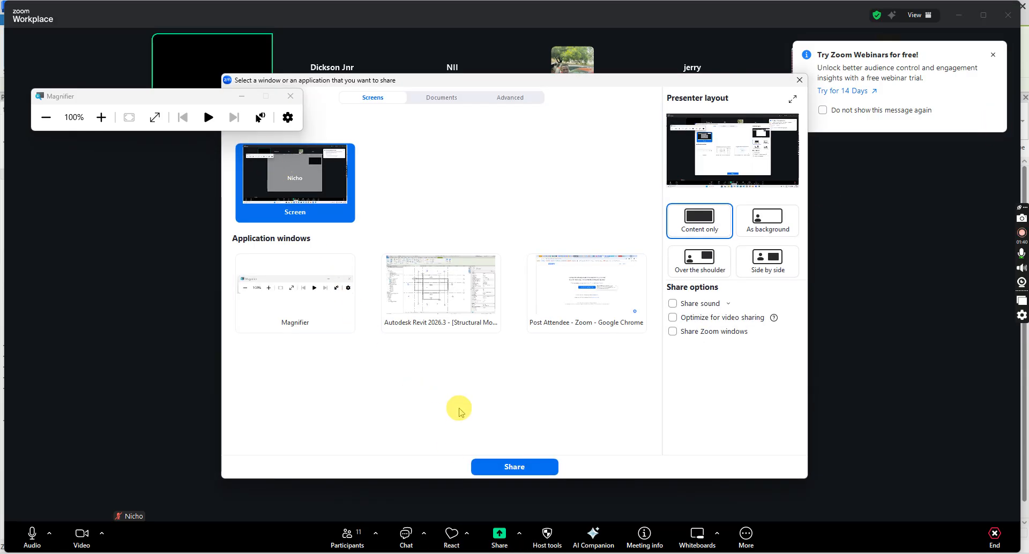
{"action": "left_click", "coordinate": [499, 468]}
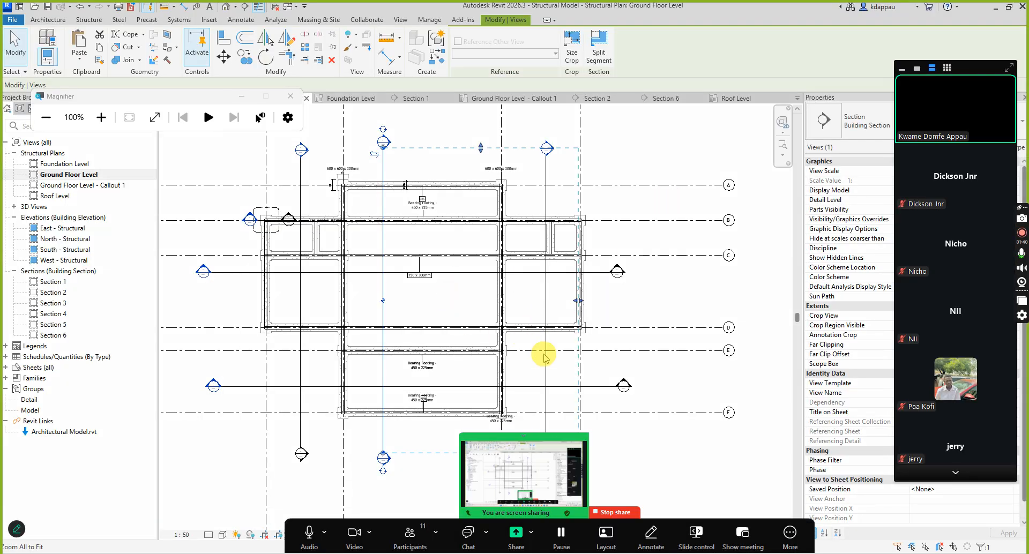
{"action": "scroll", "coordinate": [512, 375], "scroll_direction": "down", "scroll_amount": 2}
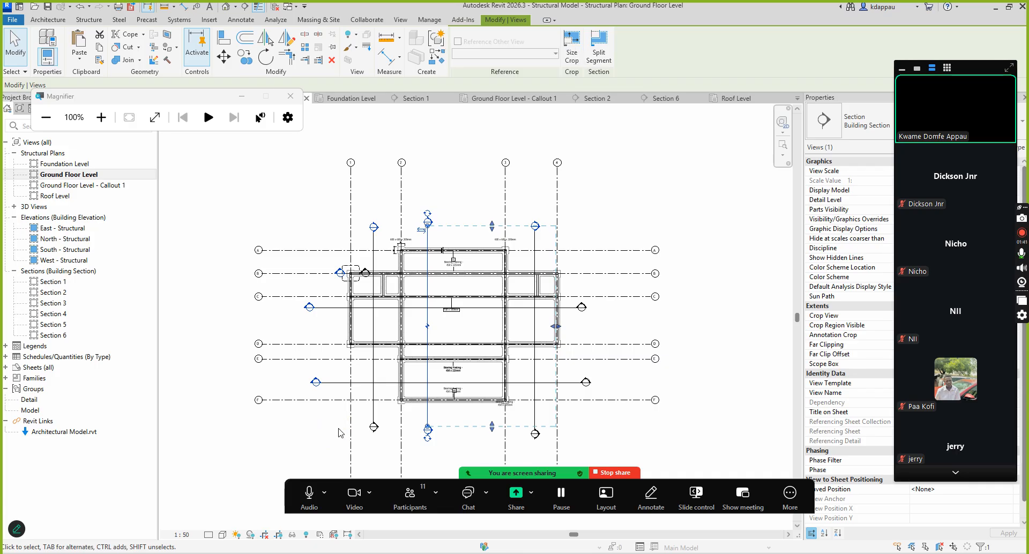
Look through the Zoom meeting's participant list, close it and clear the section line selection on the plan
{"action": "left_click", "coordinate": [410, 493]}
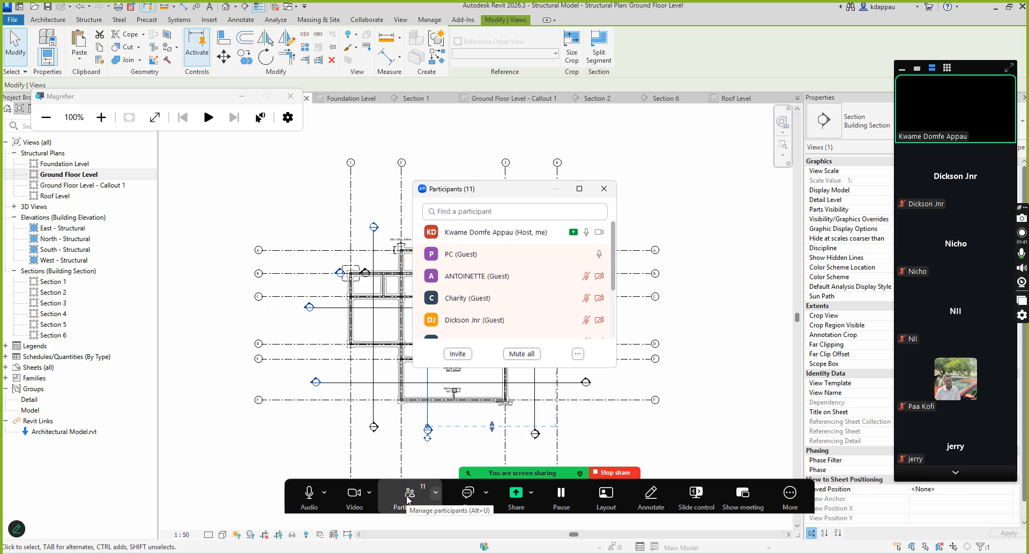
{"action": "scroll", "coordinate": [466, 321], "scroll_direction": "down", "scroll_amount": 2}
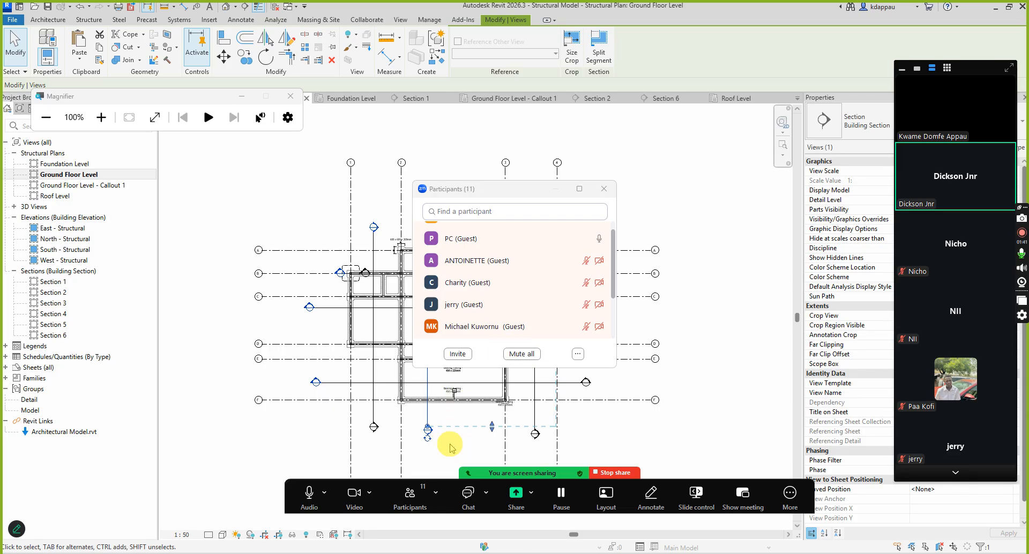
{"action": "left_click", "coordinate": [319, 434]}
{"action": "left_click", "coordinate": [395, 501]}
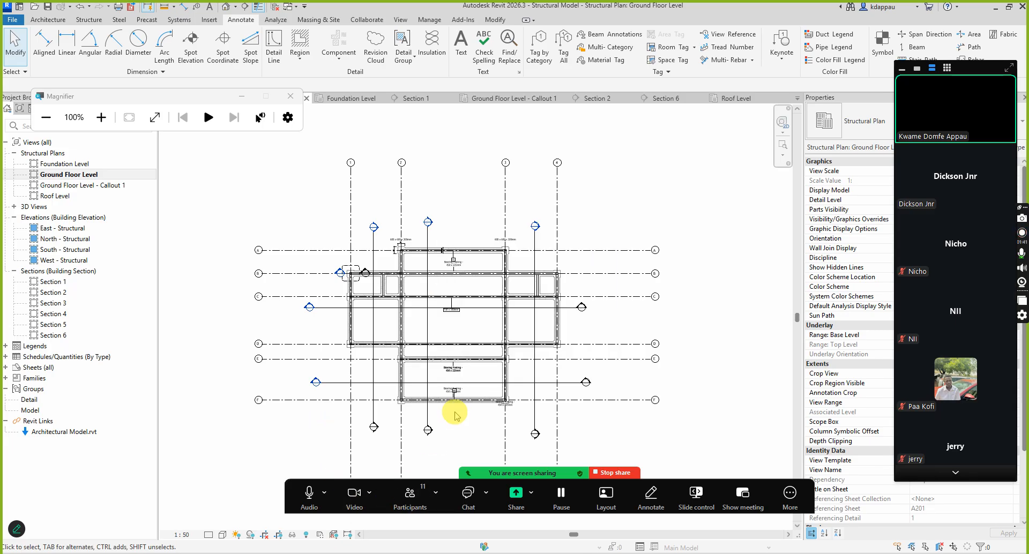
Review the tagged Ground Floor Level plan, examining the footing tags and the beam tag in the central bay below grid C
{"action": "scroll", "coordinate": [431, 415], "scroll_direction": "up", "scroll_amount": 1}
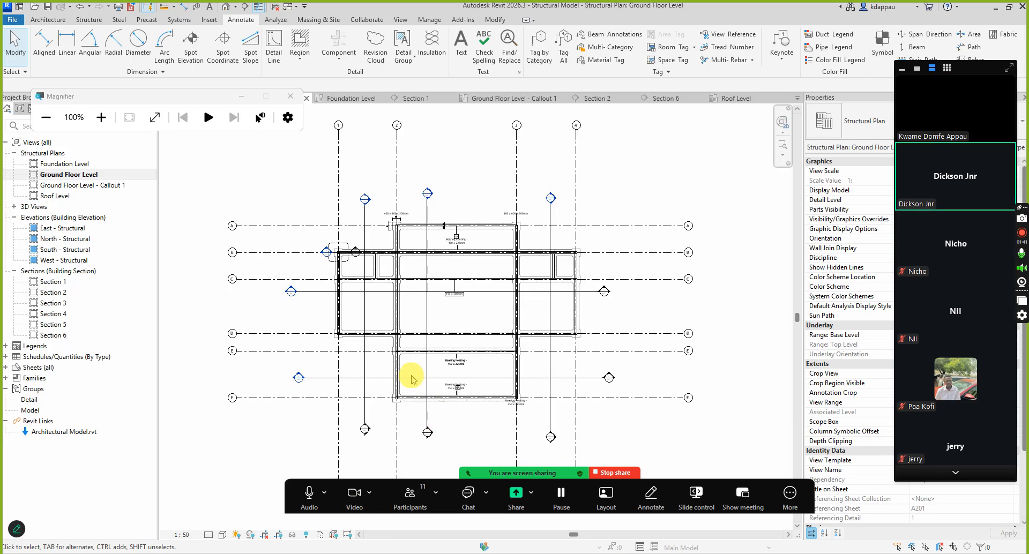
{"action": "scroll", "coordinate": [413, 377], "scroll_direction": "up", "scroll_amount": 1}
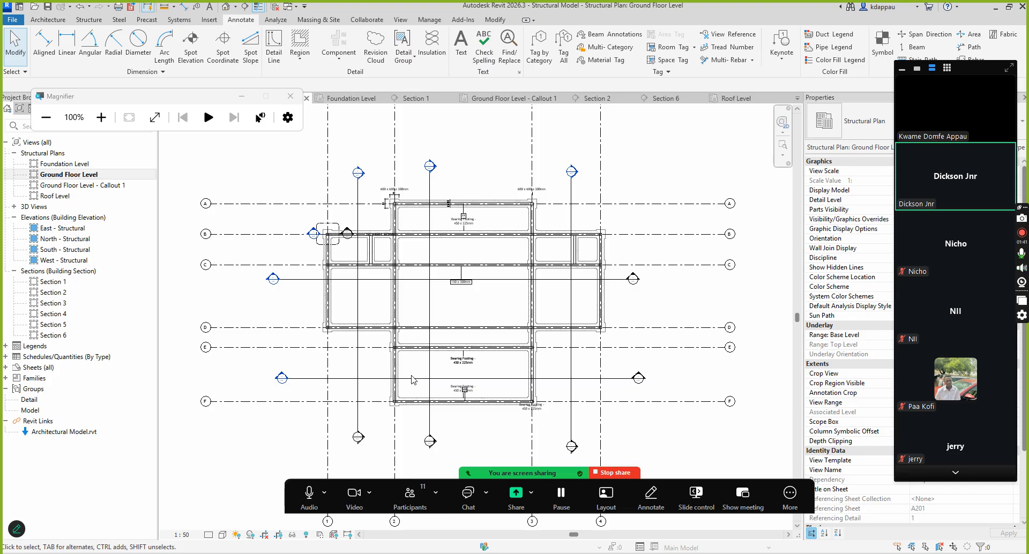
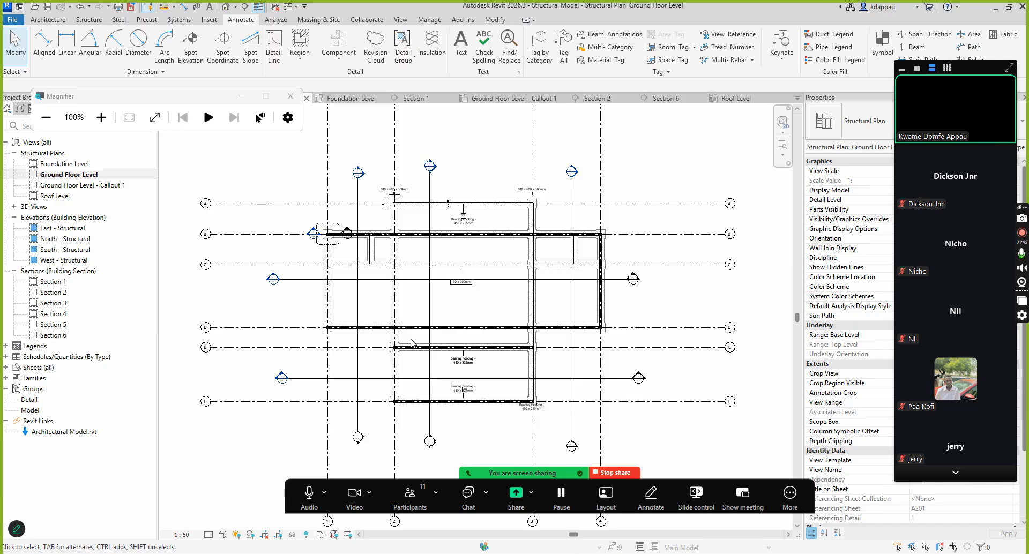
{"action": "scroll", "coordinate": [370, 292], "scroll_direction": "down", "scroll_amount": 2}
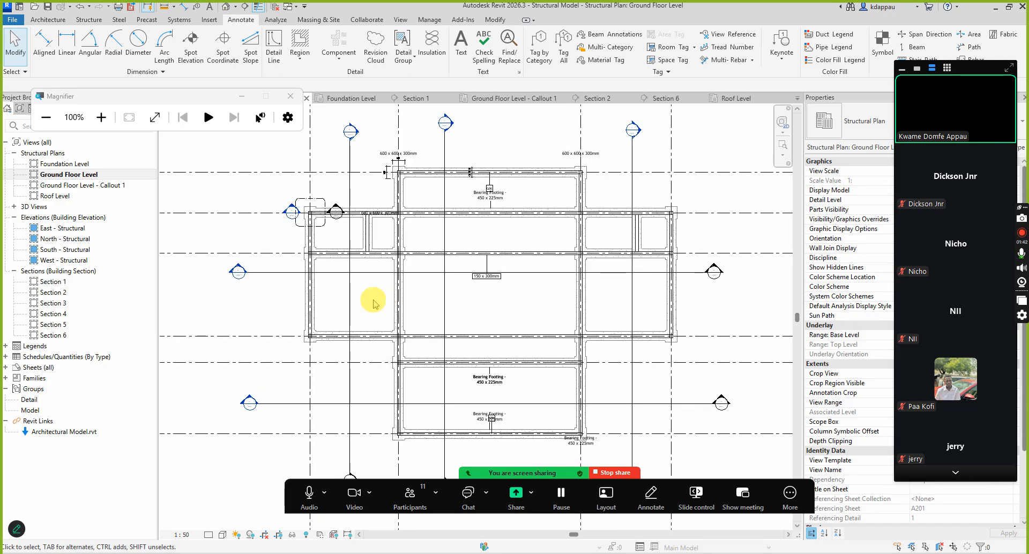
{"action": "scroll", "coordinate": [428, 301], "scroll_direction": "up", "scroll_amount": 6}
{"action": "scroll", "coordinate": [436, 294], "scroll_direction": "down", "scroll_amount": 5}
{"action": "scroll", "coordinate": [420, 302], "scroll_direction": "up", "scroll_amount": 1}
{"action": "scroll", "coordinate": [419, 304], "scroll_direction": "up", "scroll_amount": 2}
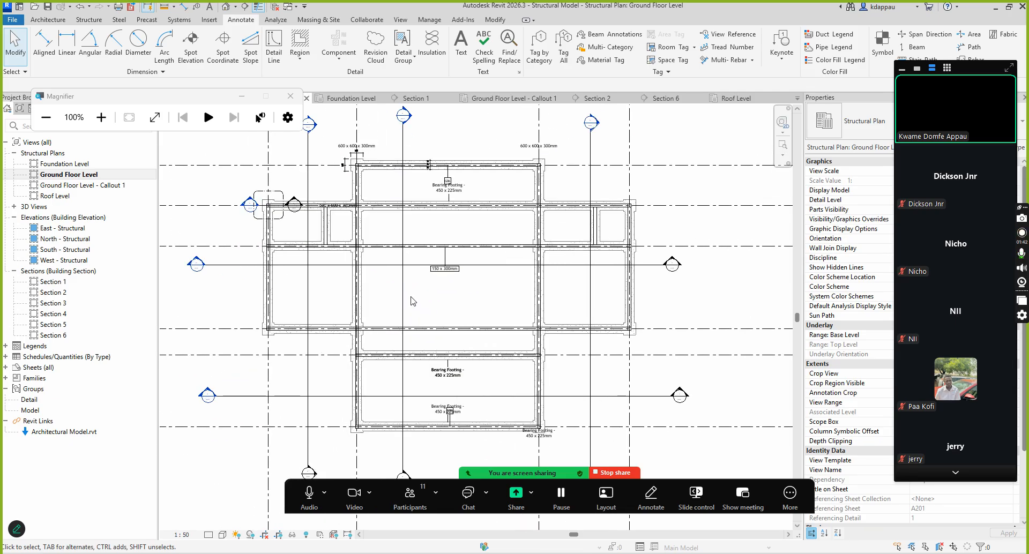
{"action": "left_click", "coordinate": [406, 269]}
{"action": "left_click", "coordinate": [412, 277]}
{"action": "left_click", "coordinate": [432, 258]}
{"action": "scroll", "coordinate": [432, 258], "scroll_direction": "up", "scroll_amount": 2}
{"action": "scroll", "coordinate": [435, 259], "scroll_direction": "down", "scroll_amount": 2}
{"action": "middle_click_drag", "start_coordinate": [440, 261], "coordinate": [437, 267]}
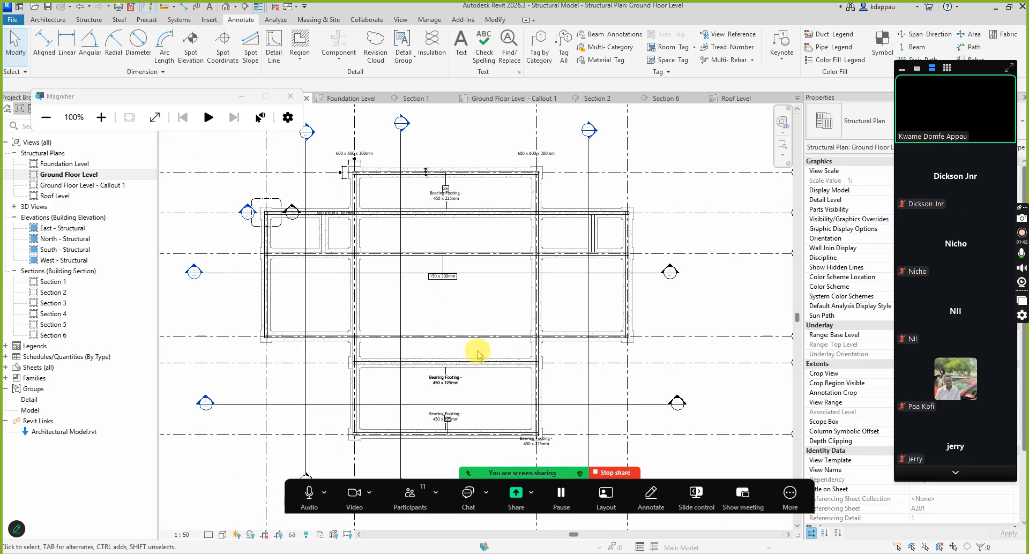
{"action": "scroll", "coordinate": [509, 313], "scroll_direction": "up", "scroll_amount": 3}
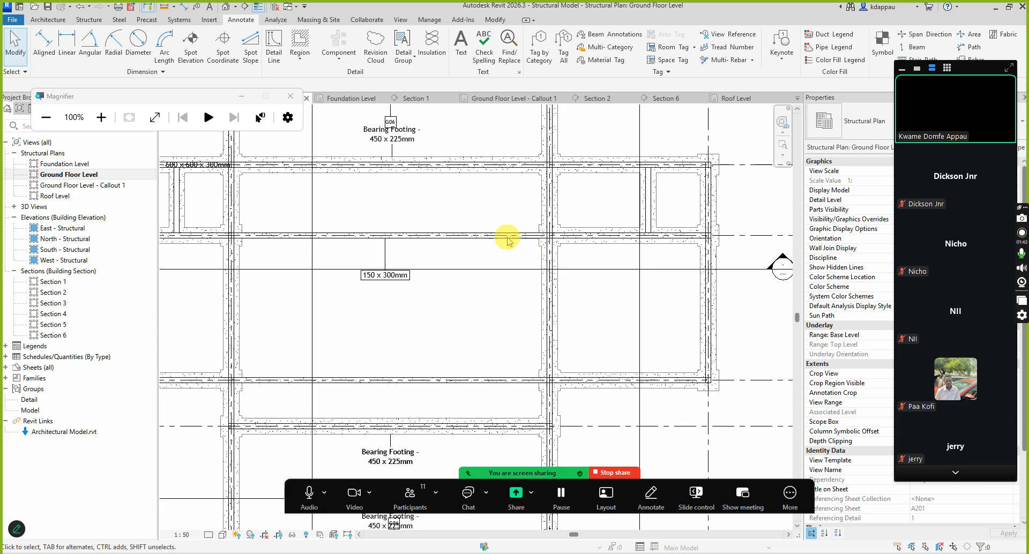
{"action": "scroll", "coordinate": [434, 257], "scroll_direction": "down", "scroll_amount": 5}
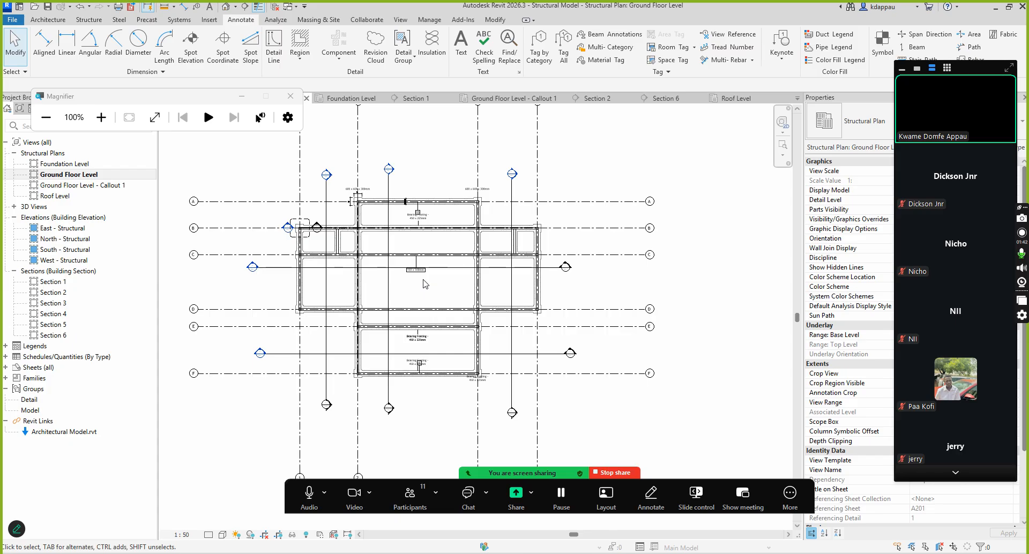
Inspect the strip footings around grids C, D, E and 2, and view the full plan with its elevation markers
{"action": "left_click", "coordinate": [412, 270]}
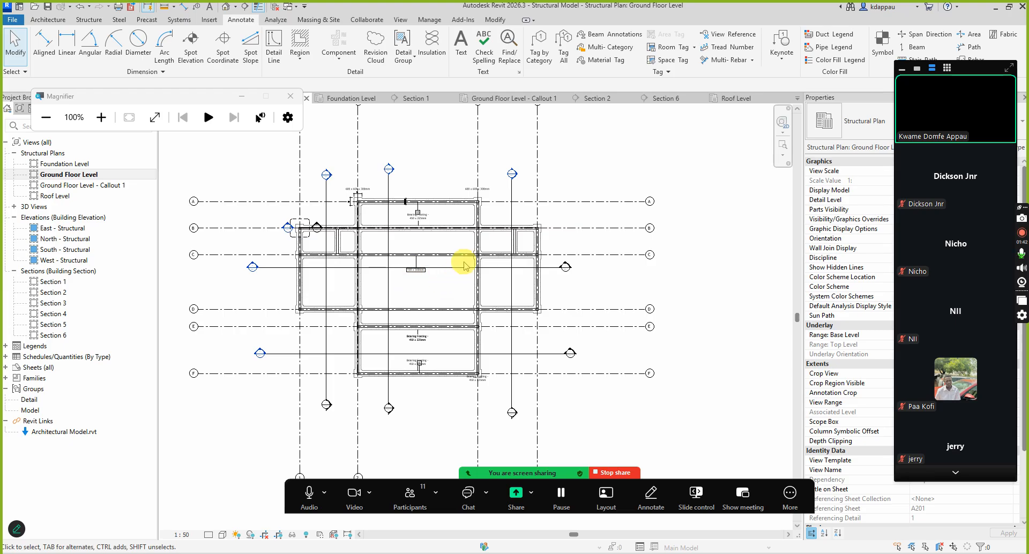
{"action": "scroll", "coordinate": [466, 266], "scroll_direction": "up", "scroll_amount": 3}
{"action": "scroll", "coordinate": [471, 332], "scroll_direction": "down", "scroll_amount": 3}
{"action": "scroll", "coordinate": [380, 308], "scroll_direction": "up", "scroll_amount": 4}
{"action": "scroll", "coordinate": [378, 310], "scroll_direction": "down", "scroll_amount": 2}
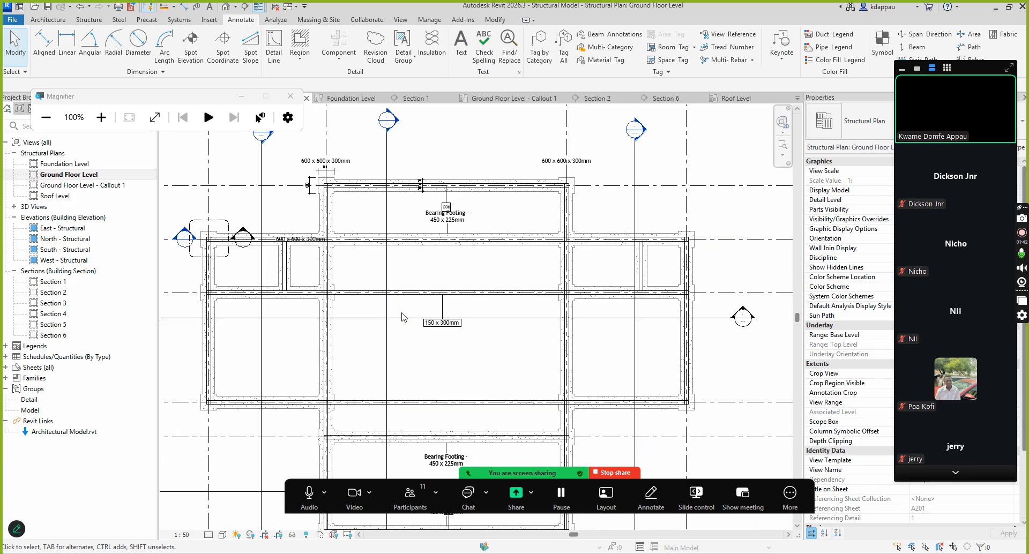
{"action": "scroll", "coordinate": [370, 335], "scroll_direction": "down", "scroll_amount": 2}
{"action": "scroll", "coordinate": [360, 340], "scroll_direction": "up", "scroll_amount": 4}
{"action": "scroll", "coordinate": [378, 321], "scroll_direction": "down", "scroll_amount": 3}
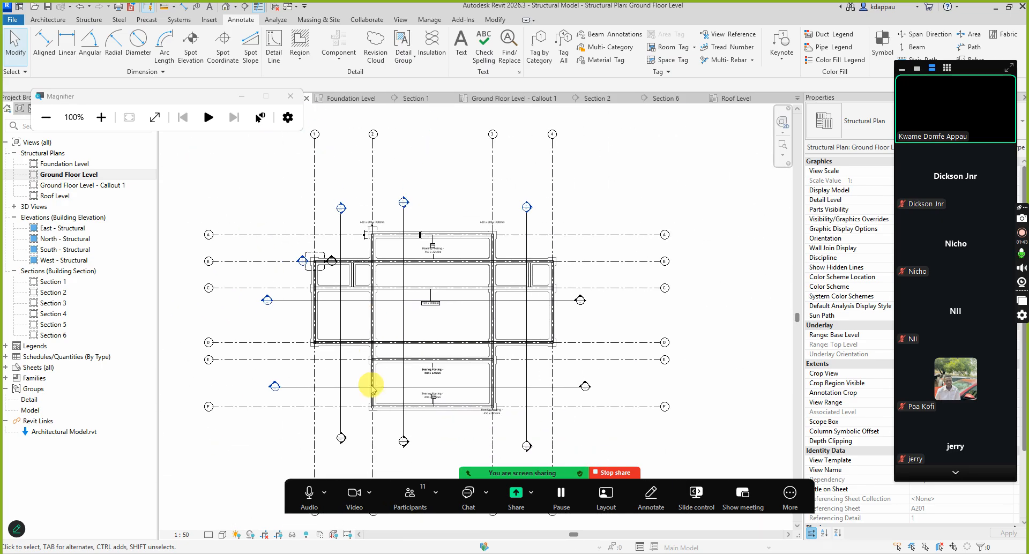
{"action": "scroll", "coordinate": [373, 352], "scroll_direction": "up", "scroll_amount": 4}
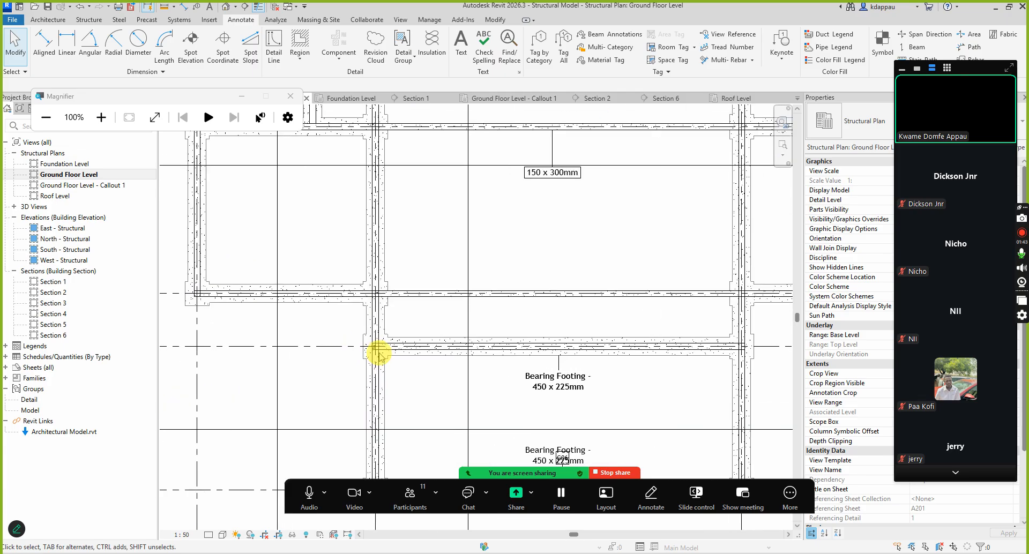
{"action": "scroll", "coordinate": [379, 352], "scroll_direction": "down", "scroll_amount": 3}
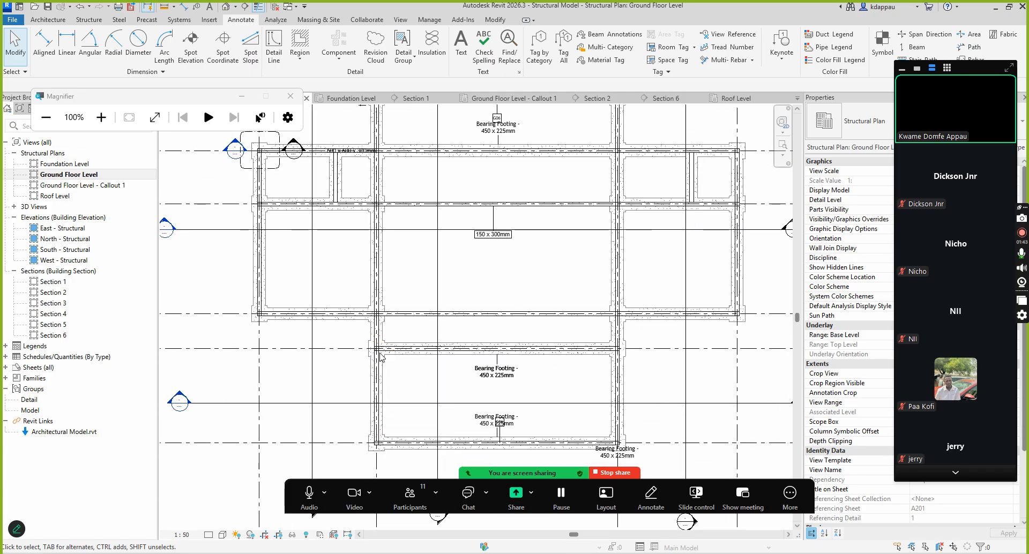
{"action": "scroll", "coordinate": [380, 356], "scroll_direction": "down", "scroll_amount": 2}
{"action": "scroll", "coordinate": [395, 349], "scroll_direction": "down", "scroll_amount": 3}
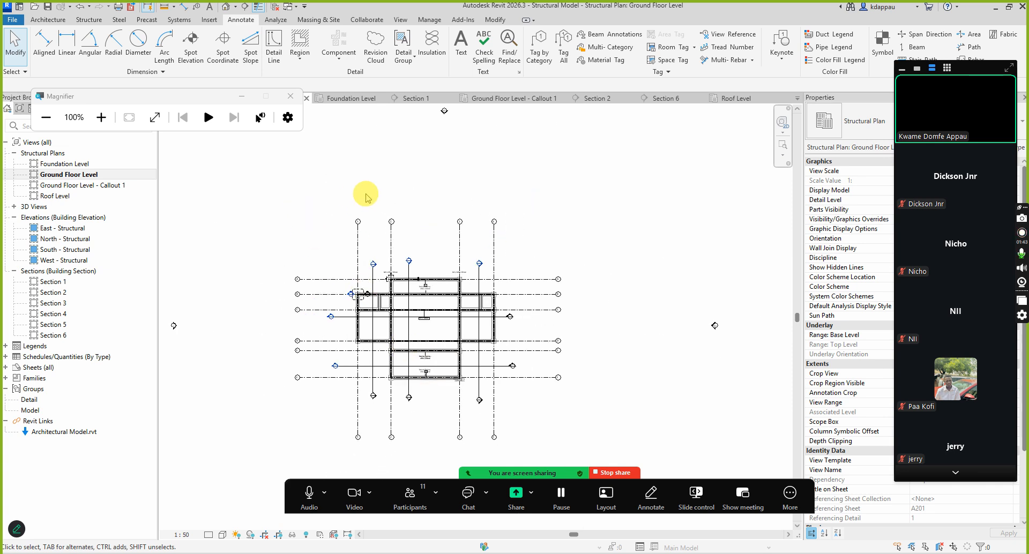
{"action": "left_click", "coordinate": [400, 19]}
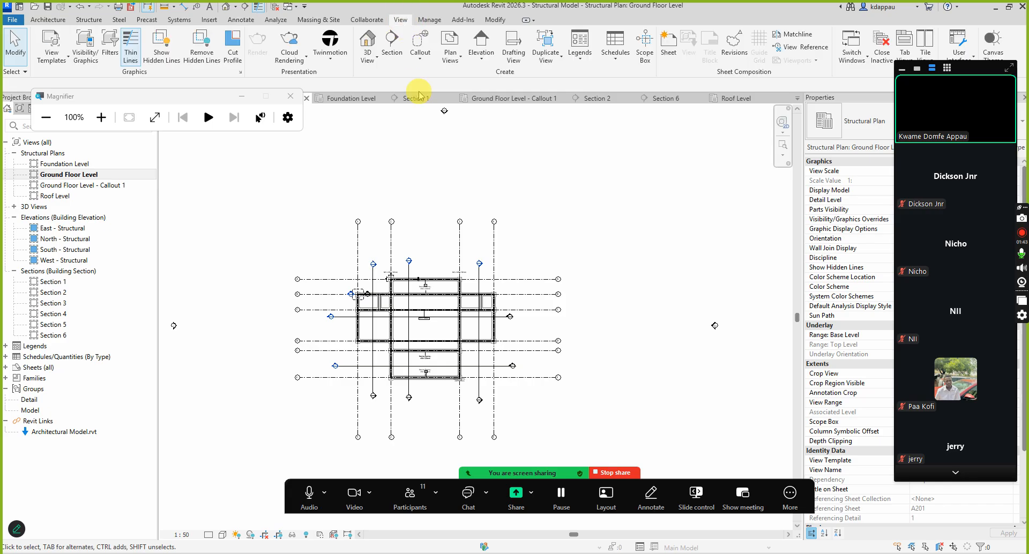
{"action": "left_click", "coordinate": [615, 59]}
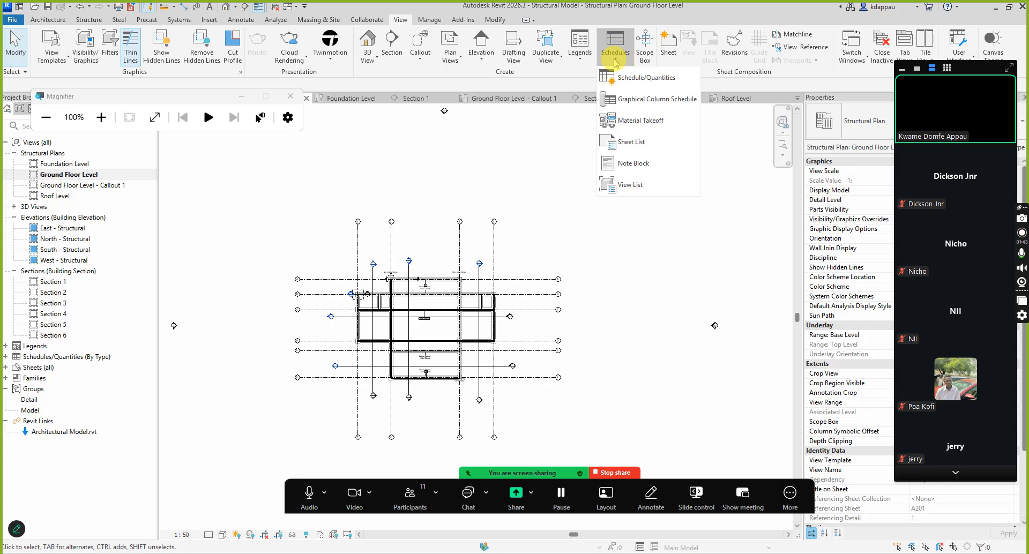
{"action": "left_click", "coordinate": [655, 80]}
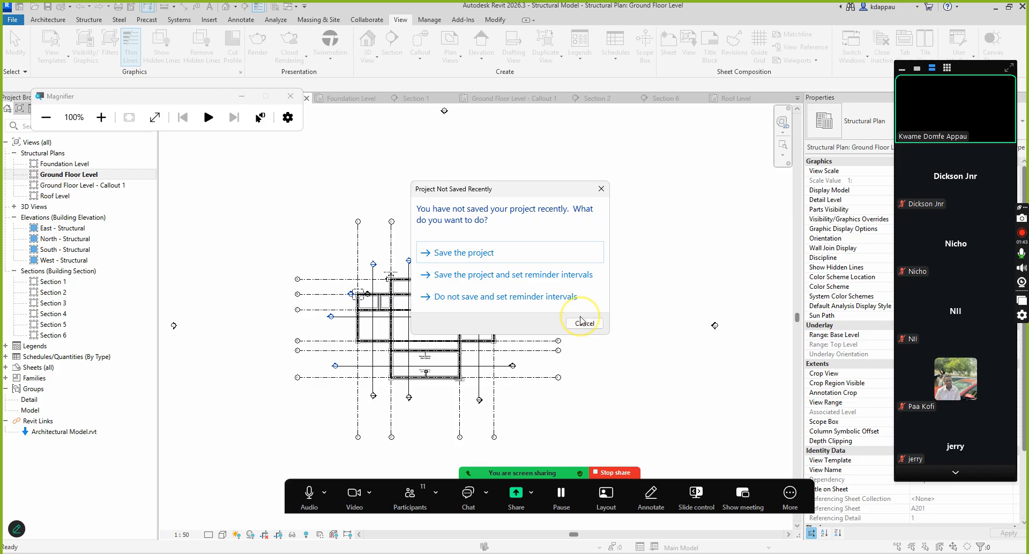
{"action": "left_click", "coordinate": [583, 323]}
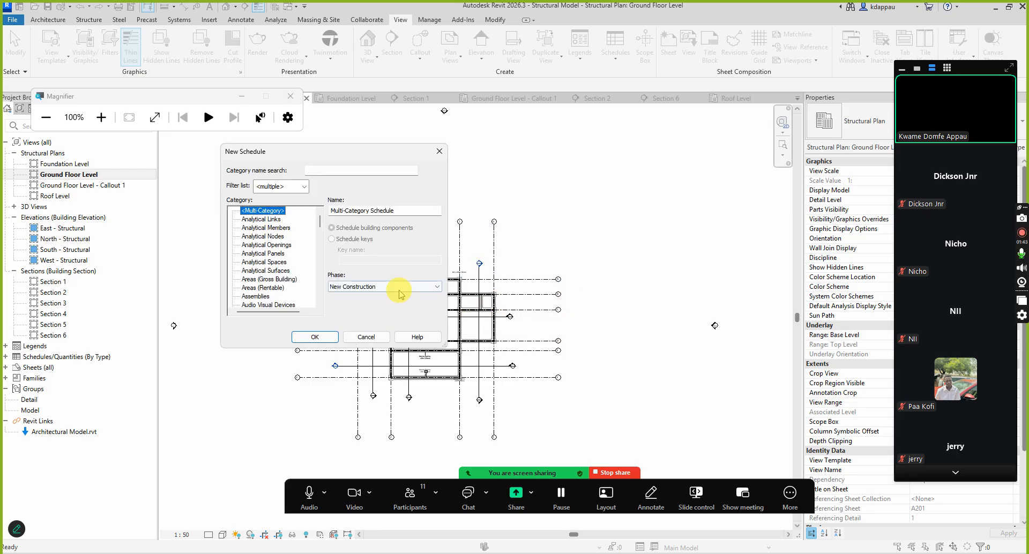
{"action": "scroll", "coordinate": [257, 270], "scroll_direction": "down", "scroll_amount": 10}
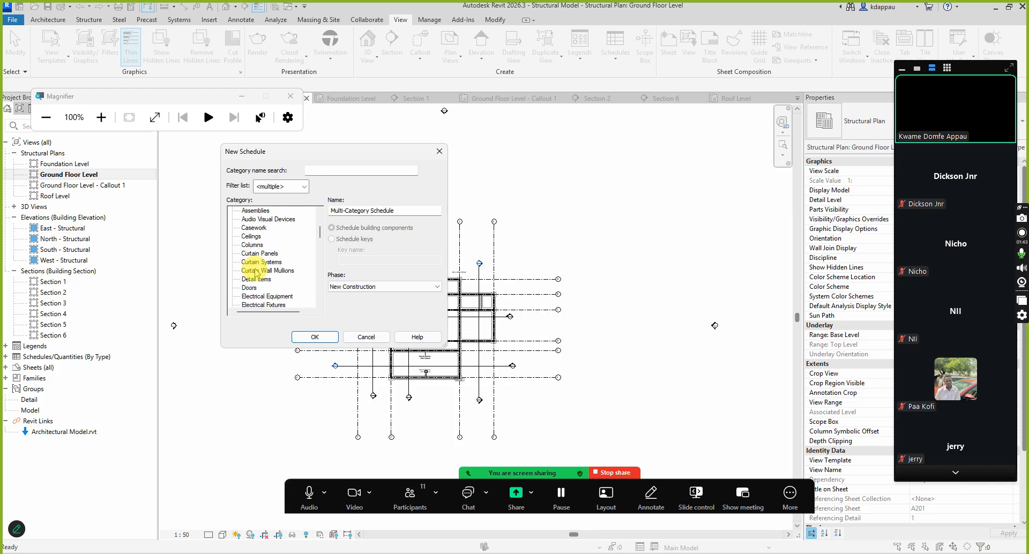
{"action": "scroll", "coordinate": [257, 271], "scroll_direction": "down", "scroll_amount": 9}
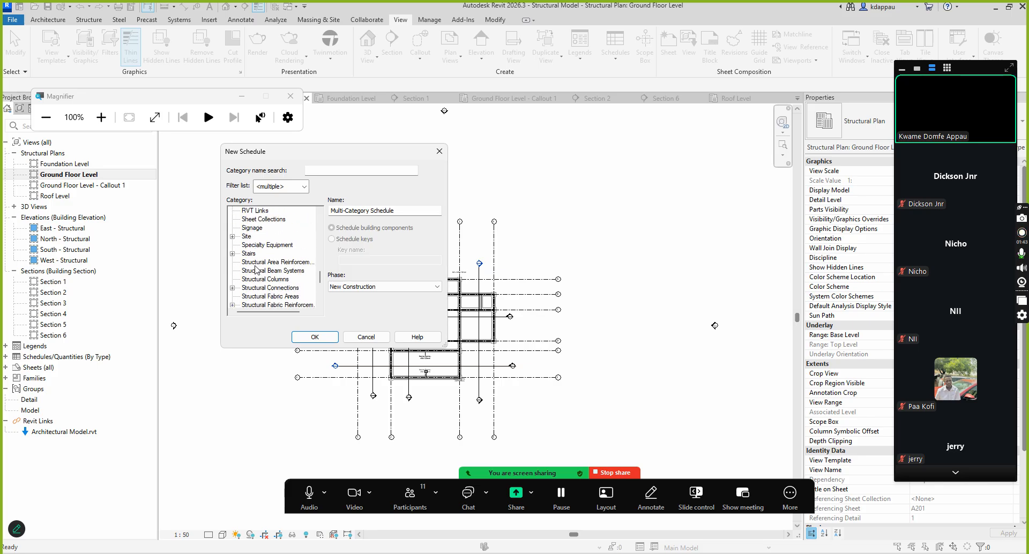
{"action": "left_click", "coordinate": [256, 254]}
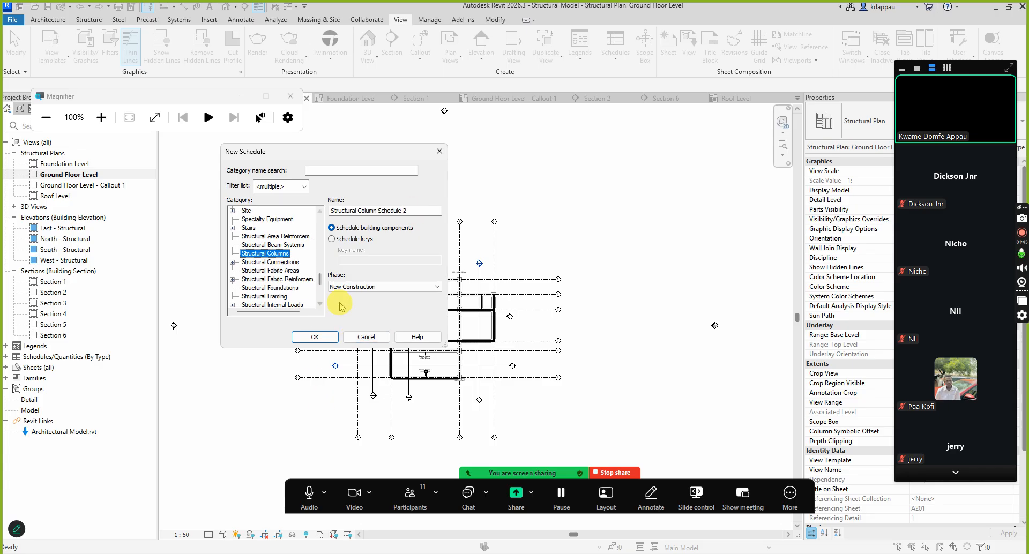
{"action": "left_click", "coordinate": [358, 335]}
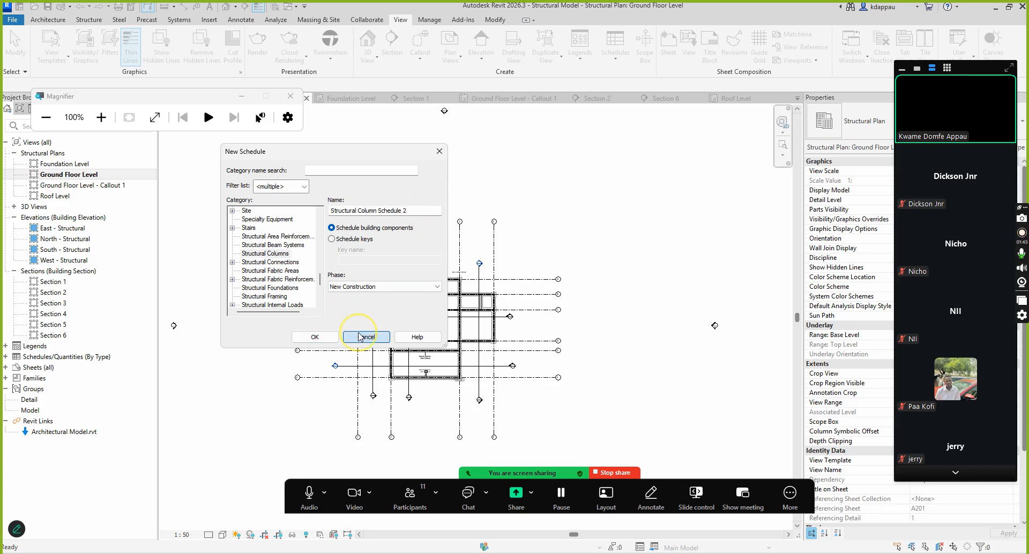
Open the existing Structural Column Schedule and examine the length of the first column starting at Foundation Level
{"action": "left_click", "coordinate": [6, 356]}
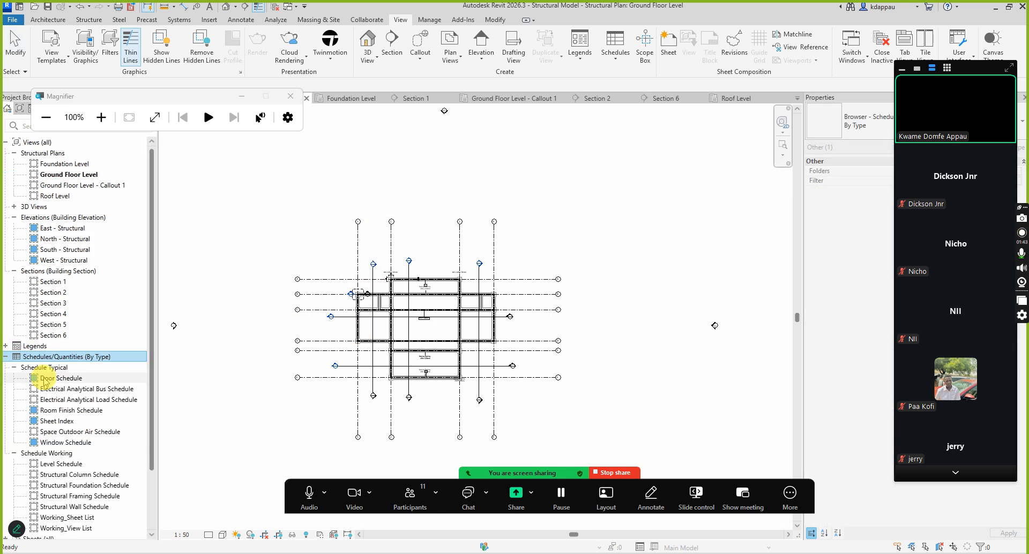
{"action": "scroll", "coordinate": [48, 375], "scroll_direction": "down", "scroll_amount": 3}
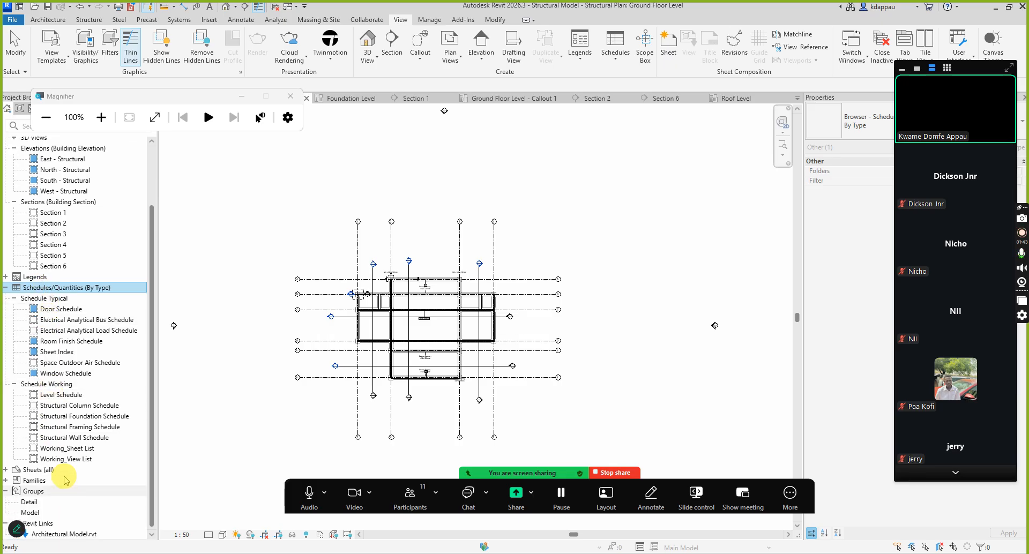
{"action": "left_click", "coordinate": [67, 407]}
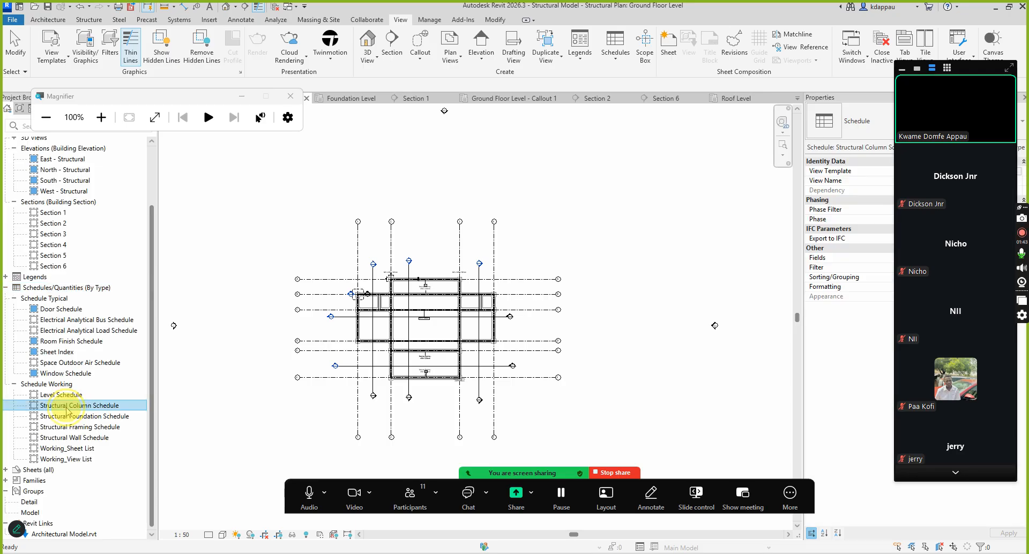
{"action": "double_click", "coordinate": [67, 406]}
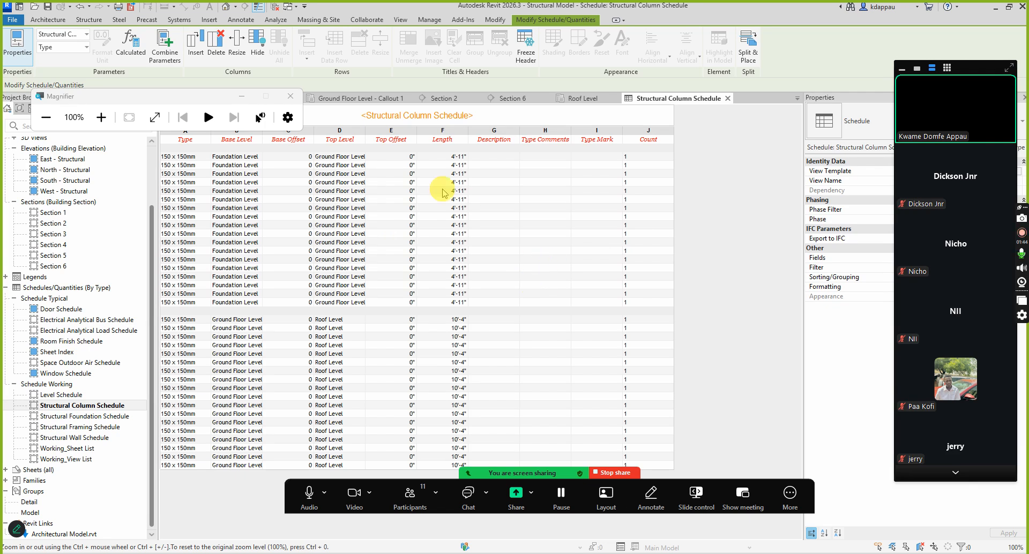
{"action": "left_click", "coordinate": [449, 156]}
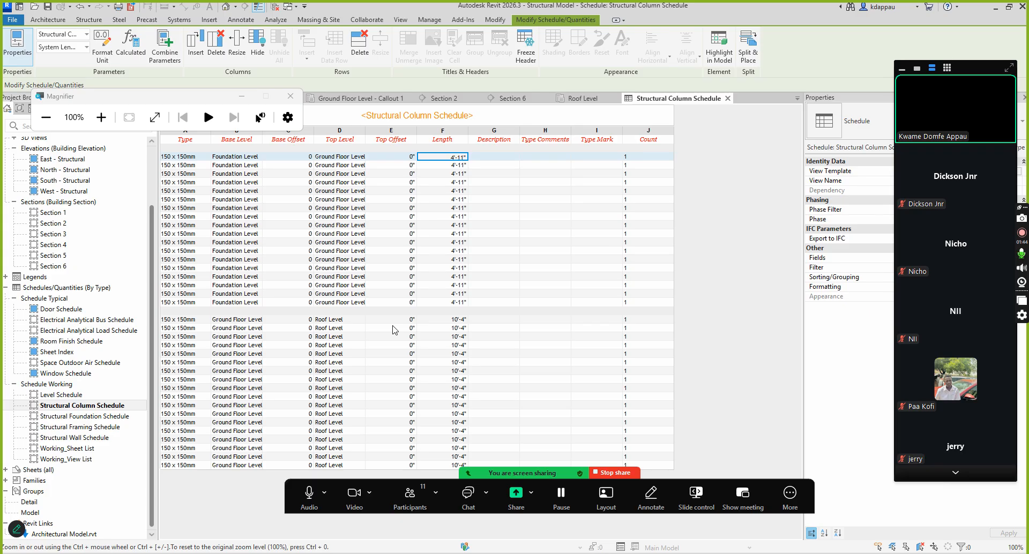
Open the Structural Foundation, Structural Framing, Level and Structural Wall schedules one after another to review their contents
{"action": "left_click", "coordinate": [87, 416]}
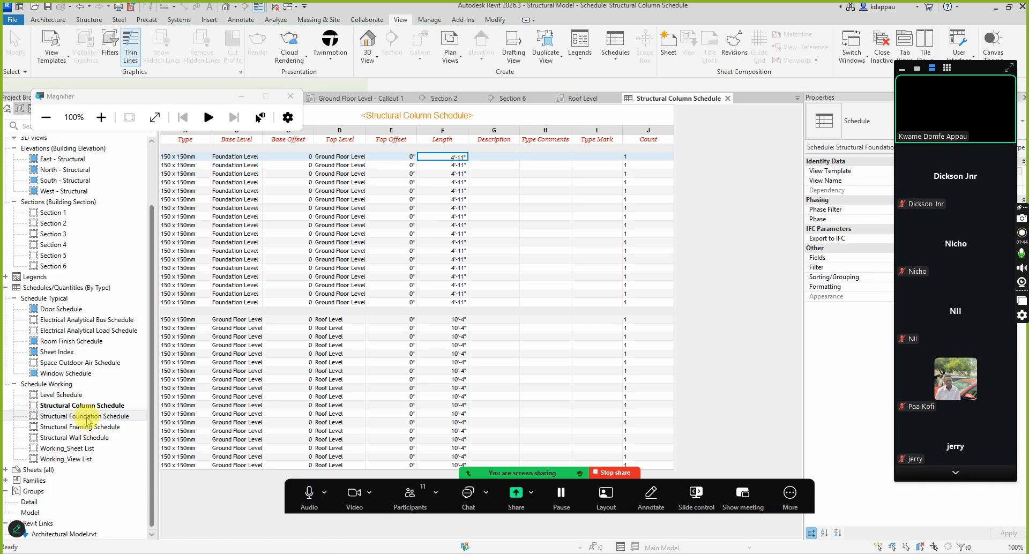
{"action": "double_click", "coordinate": [86, 417]}
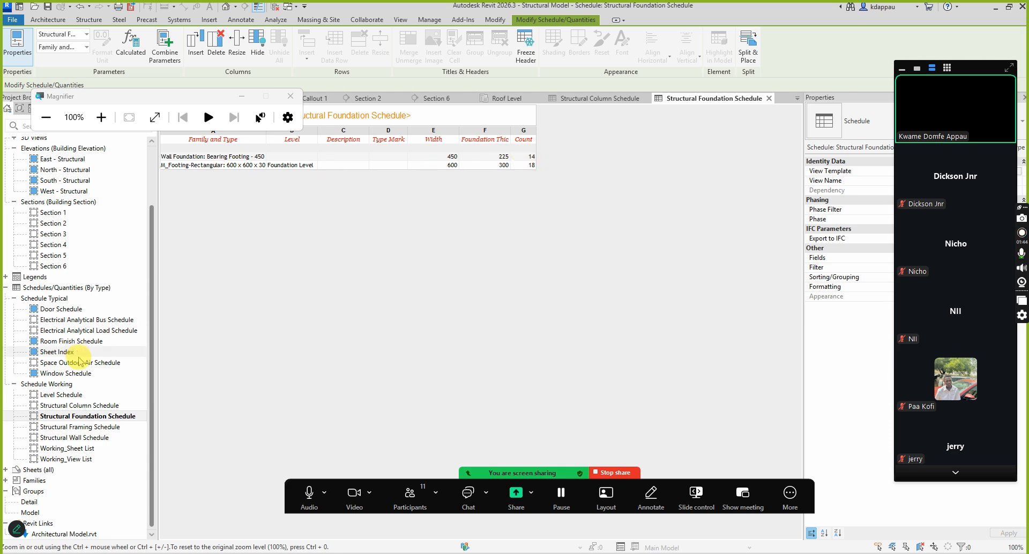
{"action": "double_click", "coordinate": [65, 429]}
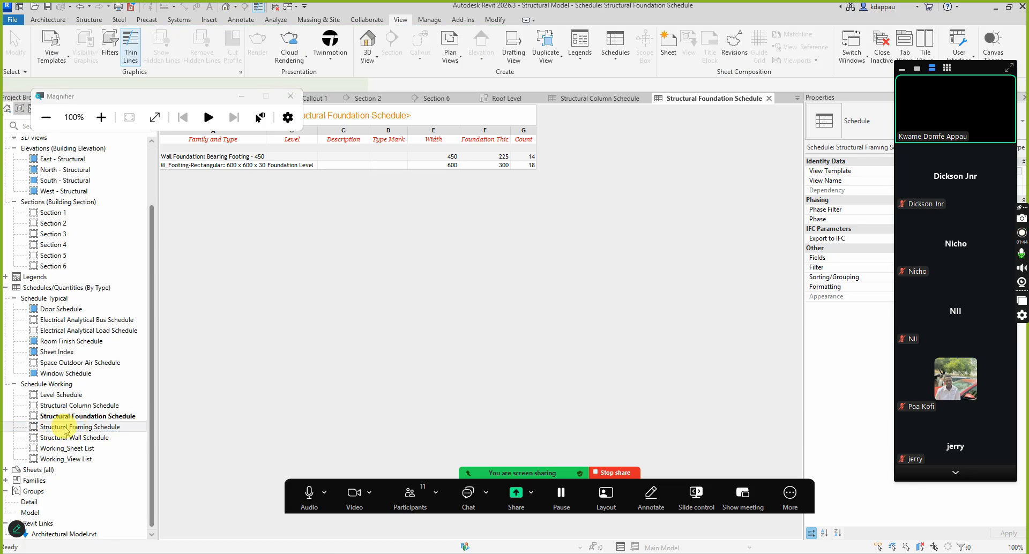
{"action": "double_click", "coordinate": [57, 394]}
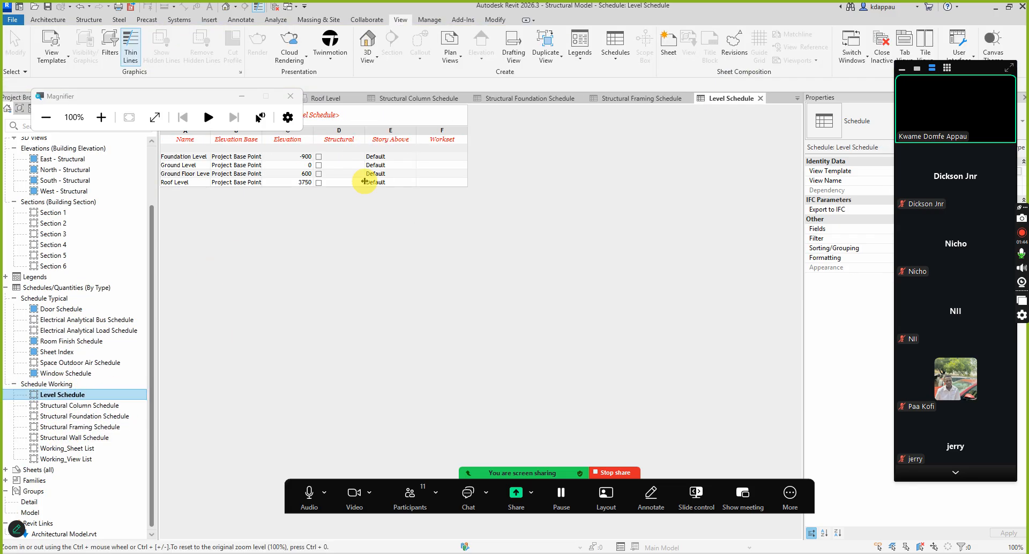
{"action": "double_click", "coordinate": [58, 437]}
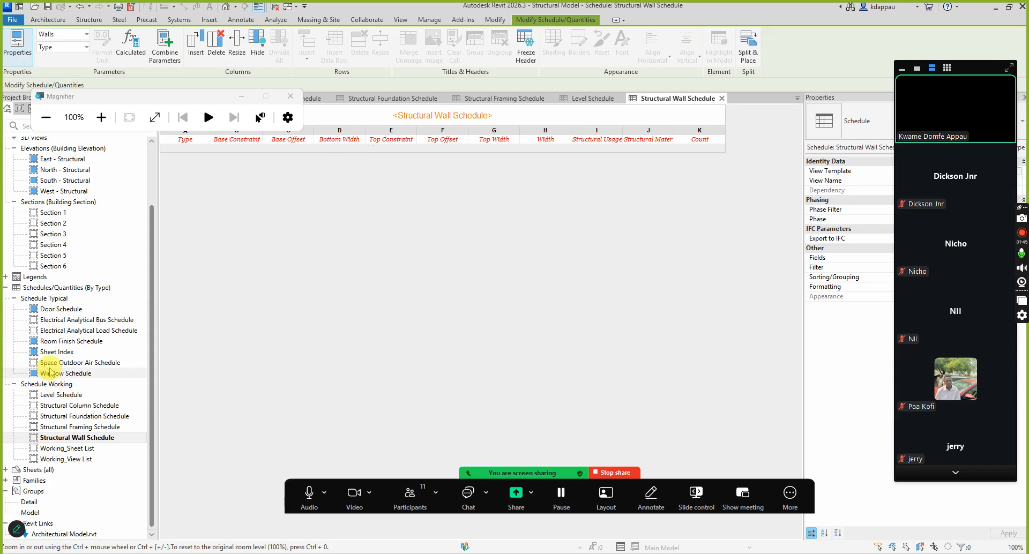
Open the Door Schedule and the Window Schedule to review their column layouts
{"action": "left_click", "coordinate": [61, 310]}
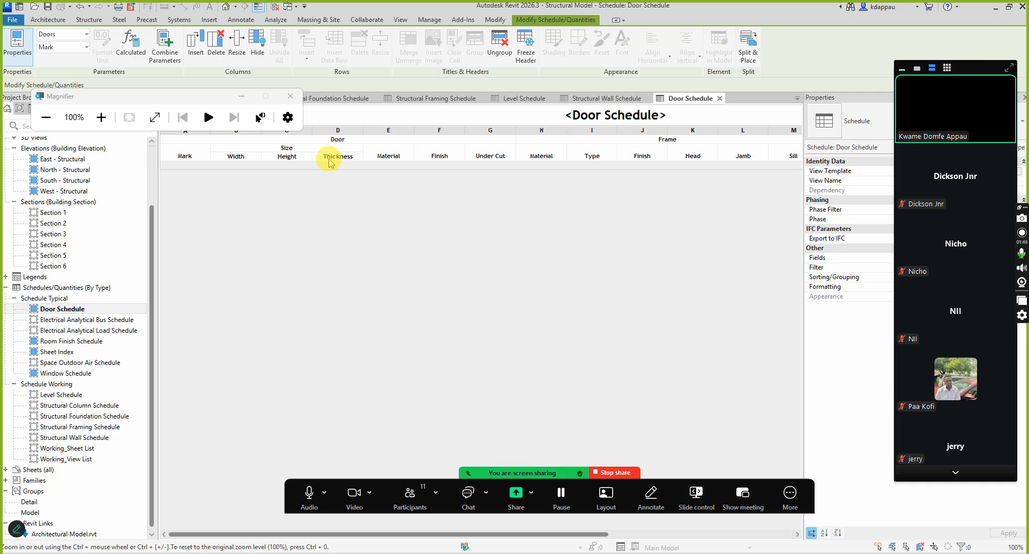
{"action": "left_click", "coordinate": [54, 374]}
{"action": "double_click", "coordinate": [54, 374]}
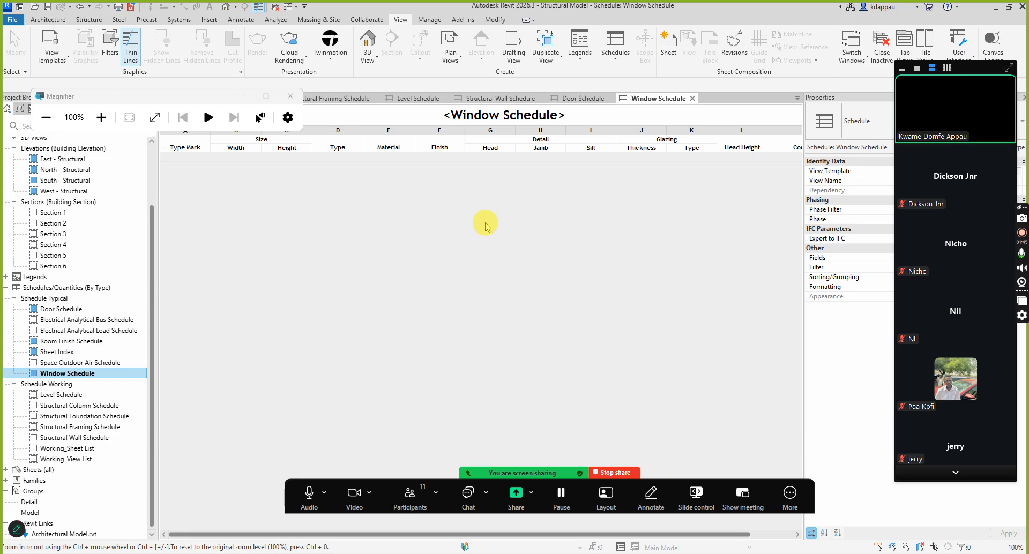
Close the Window, Door, Wall, Level, Framing, Foundation and Column schedules to return to the Ground Floor Level plan
{"action": "left_click", "coordinate": [691, 100]}
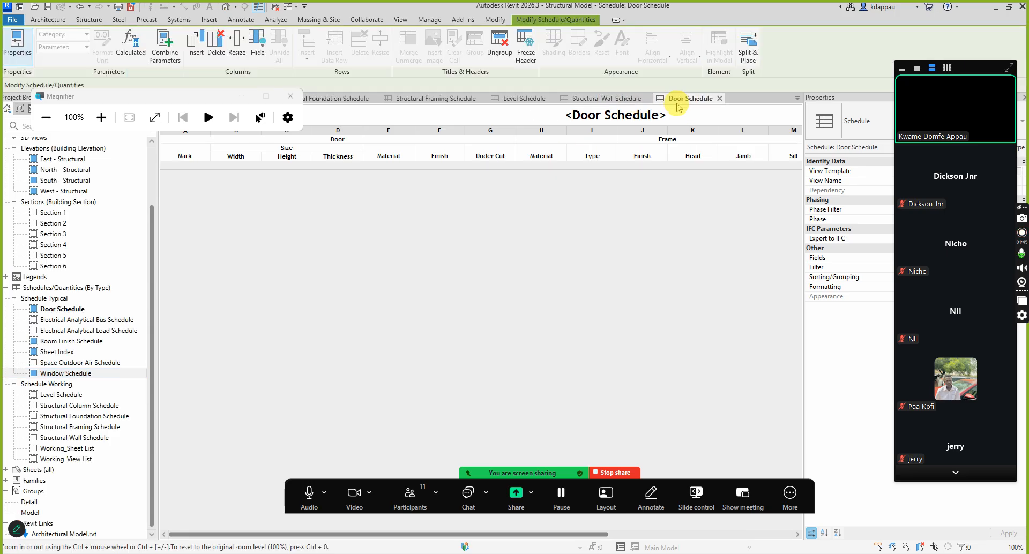
{"action": "left_click", "coordinate": [719, 98]}
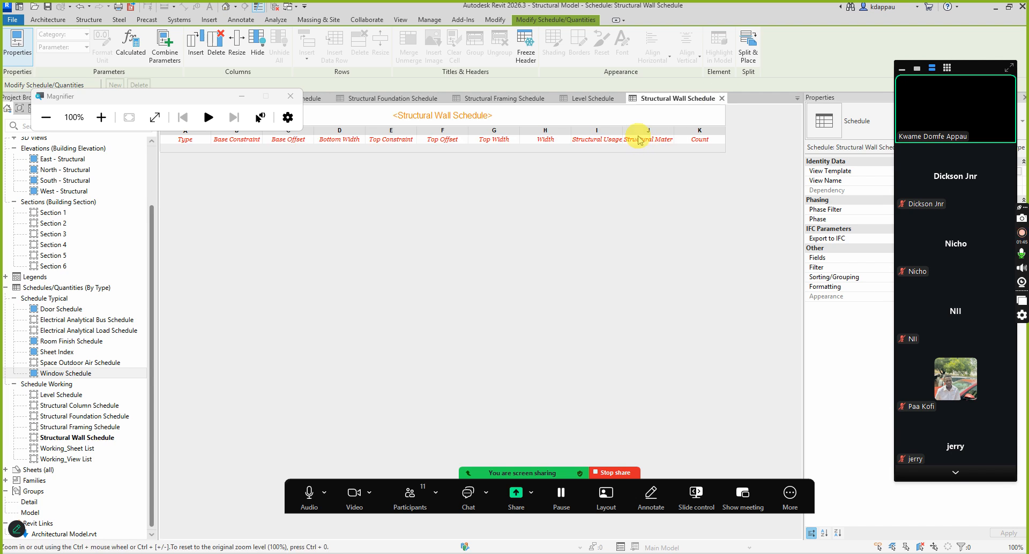
{"action": "left_click", "coordinate": [721, 99]}
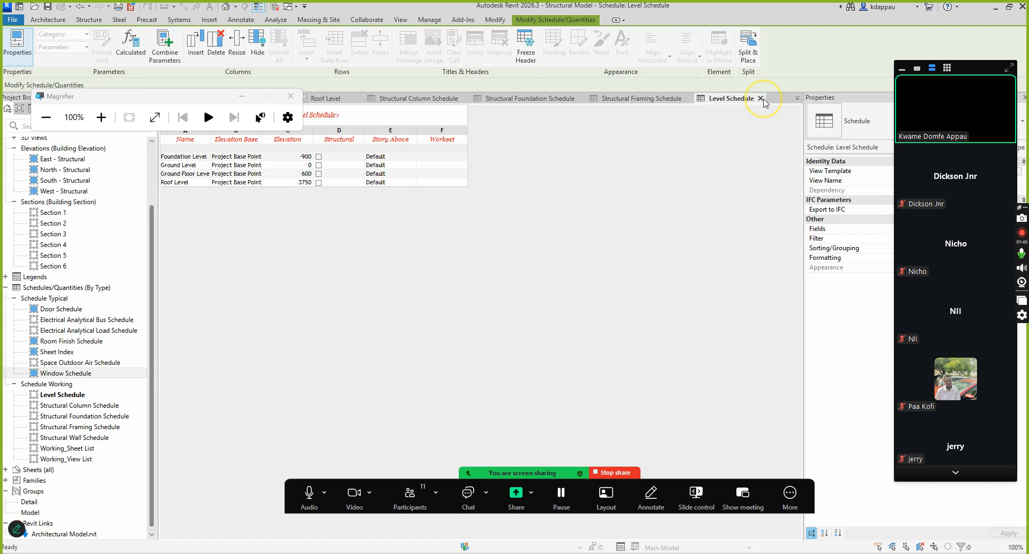
{"action": "left_click", "coordinate": [761, 99]}
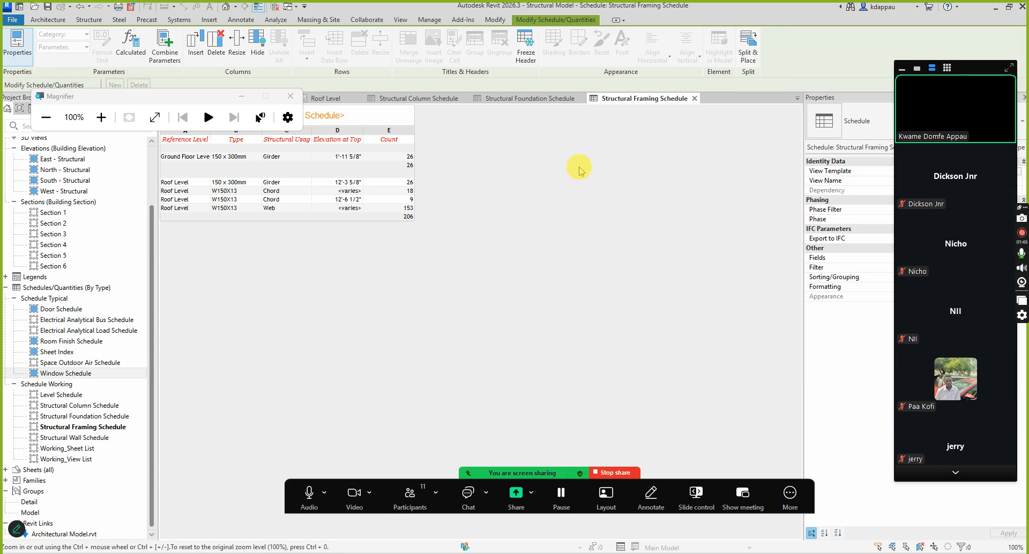
{"action": "left_click", "coordinate": [694, 98]}
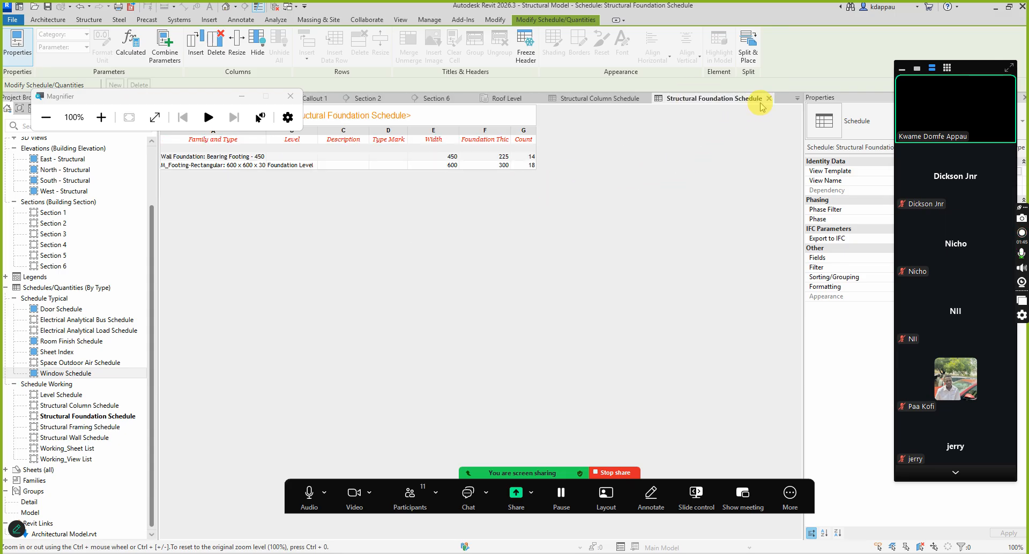
{"action": "left_click", "coordinate": [768, 99]}
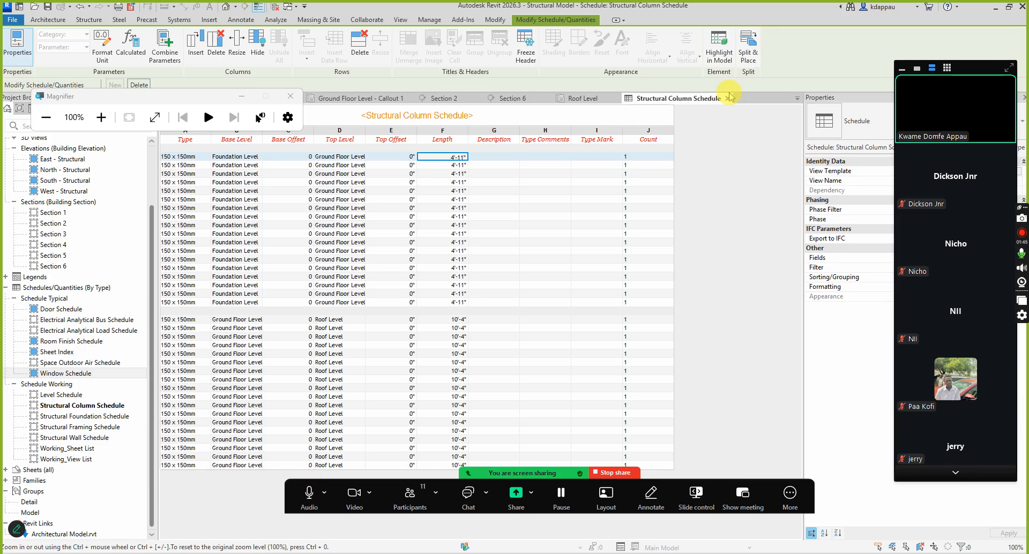
{"action": "left_click", "coordinate": [728, 98]}
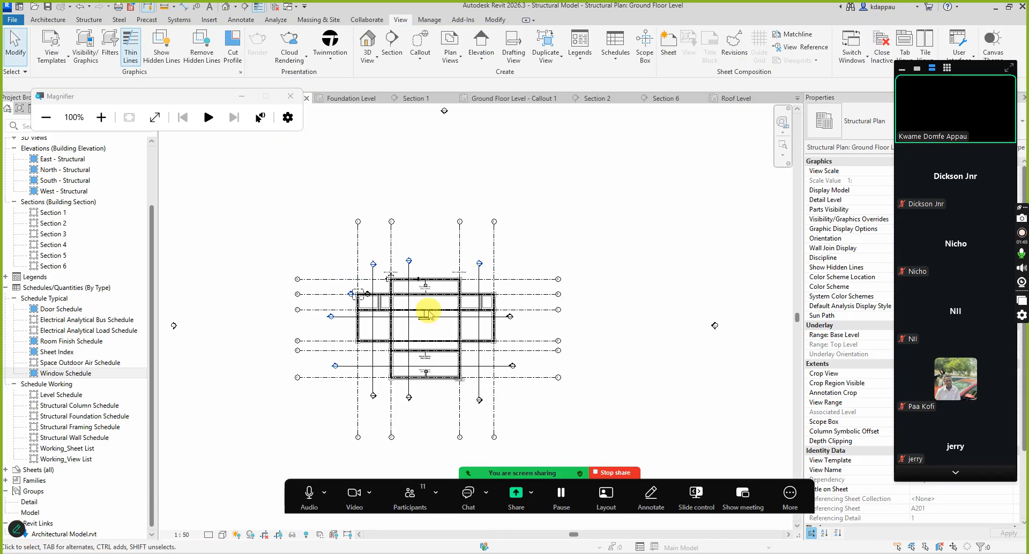
{"action": "scroll", "coordinate": [364, 353], "scroll_direction": "up", "scroll_amount": 2}
{"action": "scroll", "coordinate": [366, 354], "scroll_direction": "down", "scroll_amount": 2}
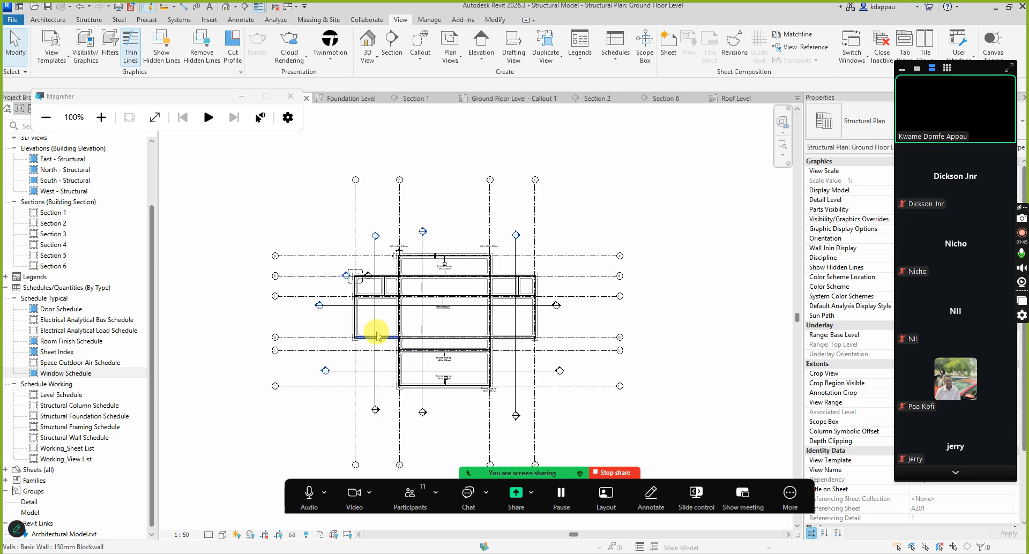
{"action": "scroll", "coordinate": [378, 322], "scroll_direction": "down", "scroll_amount": 2}
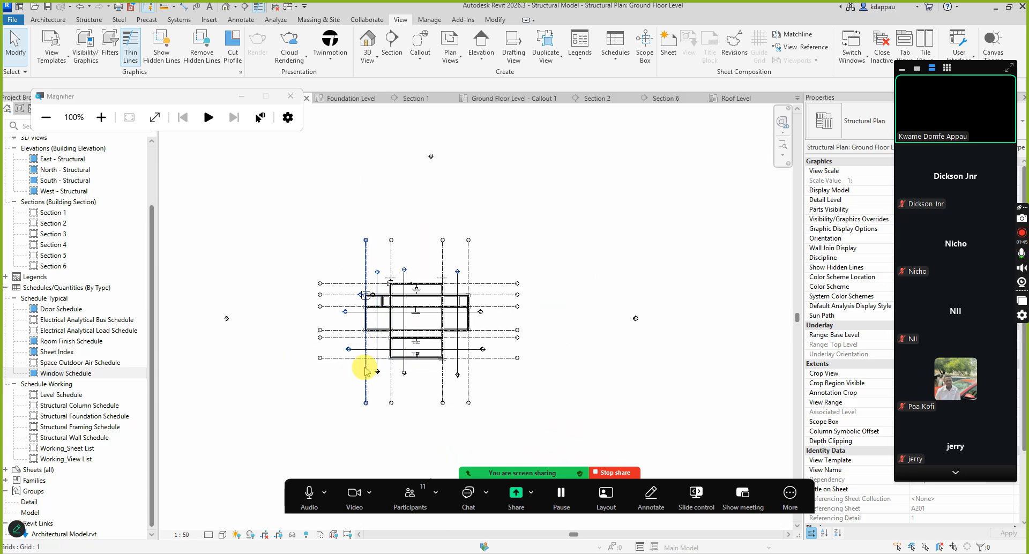
{"action": "scroll", "coordinate": [375, 373], "scroll_direction": "up", "scroll_amount": 1}
{"action": "scroll", "coordinate": [365, 338], "scroll_direction": "up", "scroll_amount": 4}
{"action": "scroll", "coordinate": [390, 327], "scroll_direction": "down", "scroll_amount": 4}
{"action": "scroll", "coordinate": [391, 329], "scroll_direction": "up", "scroll_amount": 2}
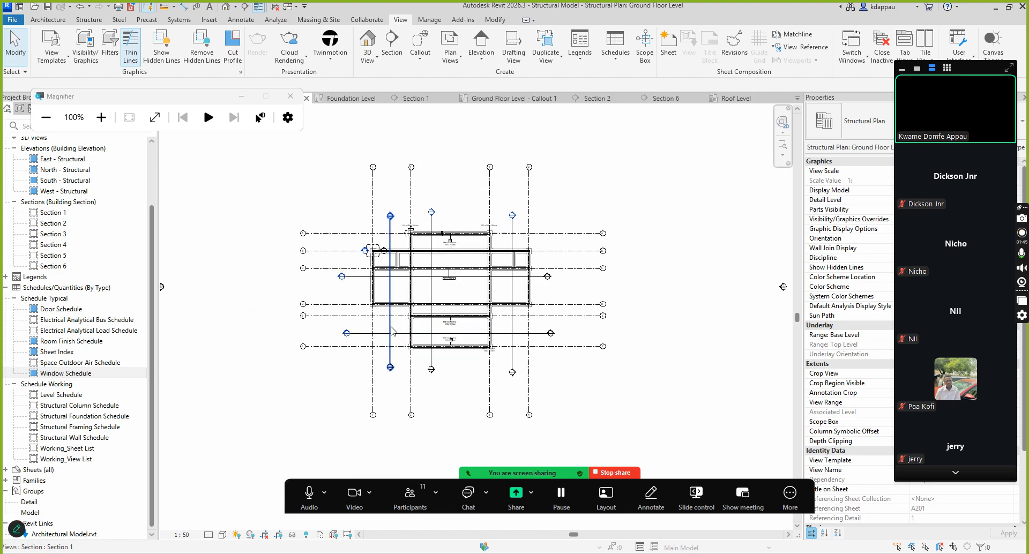
{"action": "scroll", "coordinate": [389, 332], "scroll_direction": "down", "scroll_amount": 2}
{"action": "scroll", "coordinate": [359, 289], "scroll_direction": "up", "scroll_amount": 3}
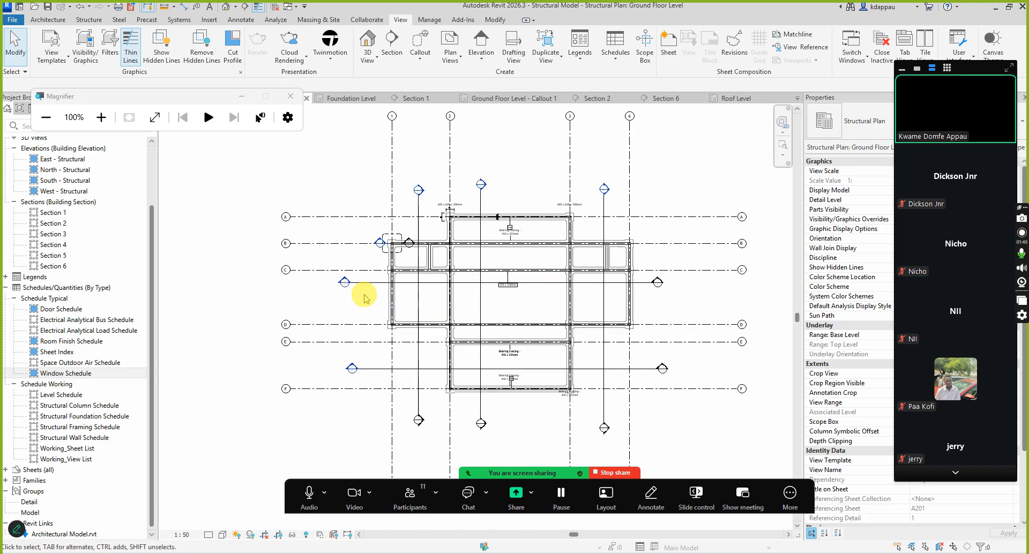
{"action": "scroll", "coordinate": [368, 322], "scroll_direction": "down", "scroll_amount": 3}
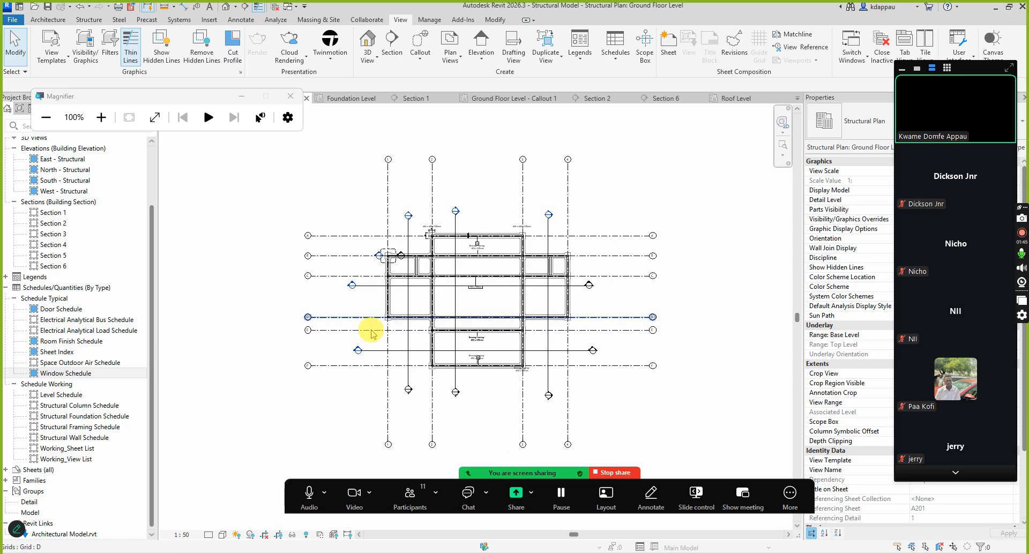
{"action": "scroll", "coordinate": [368, 327], "scroll_direction": "up", "scroll_amount": 2}
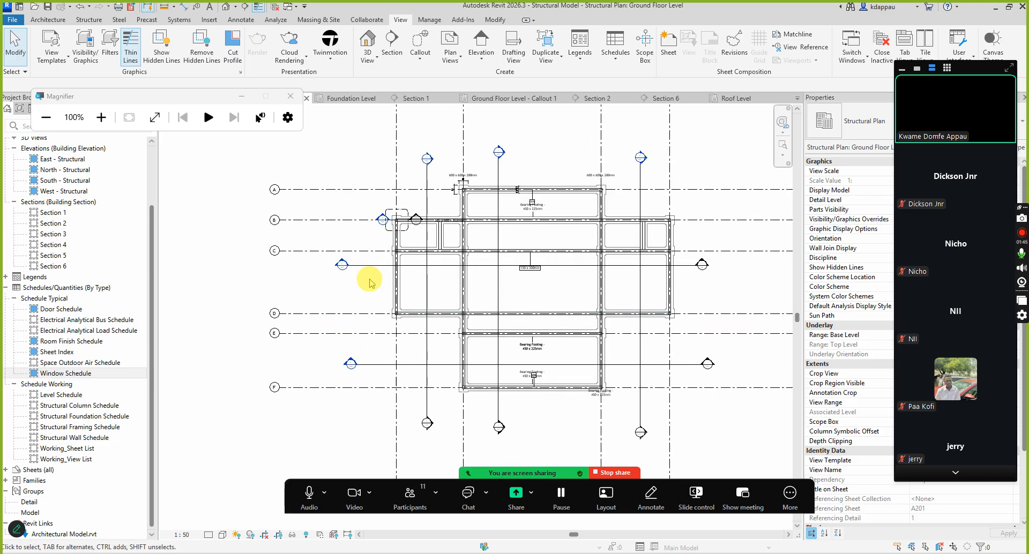
Shift the west end of the horizontal section line below grid C to align its head with the section head above grid F
{"action": "left_click", "coordinate": [353, 266]}
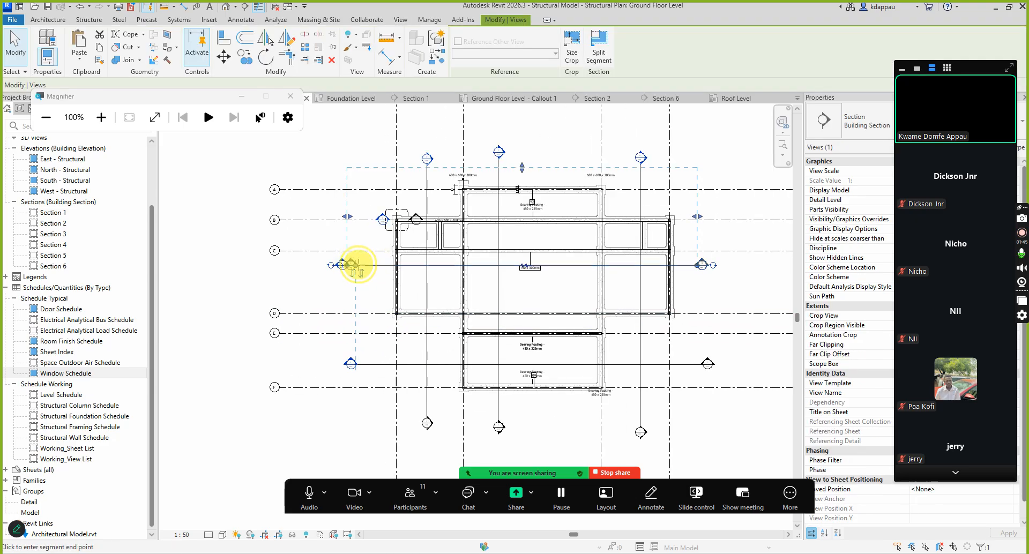
{"action": "scroll", "coordinate": [346, 281], "scroll_direction": "up", "scroll_amount": 1}
{"action": "mouse_move", "coordinate": [361, 262]}
{"action": "left_mouse_down"}
{"action": "mouse_move", "coordinate": [347, 263]}
{"action": "mouse_move", "coordinate": [356, 264]}
{"action": "left_mouse_up"}
{"action": "left_click", "coordinate": [323, 298]}
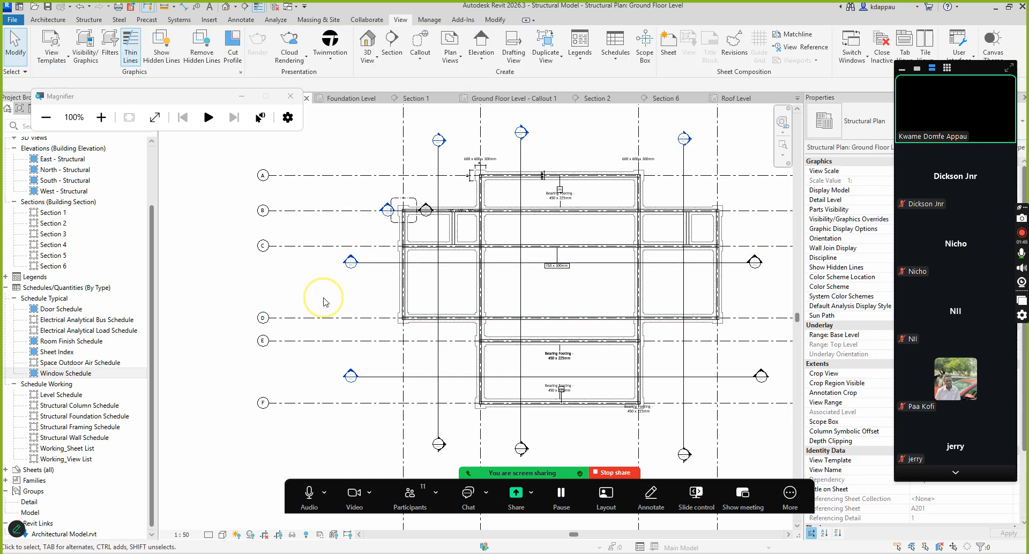
{"action": "scroll", "coordinate": [324, 299], "scroll_direction": "down", "scroll_amount": 2}
{"action": "left_click", "coordinate": [325, 308]}
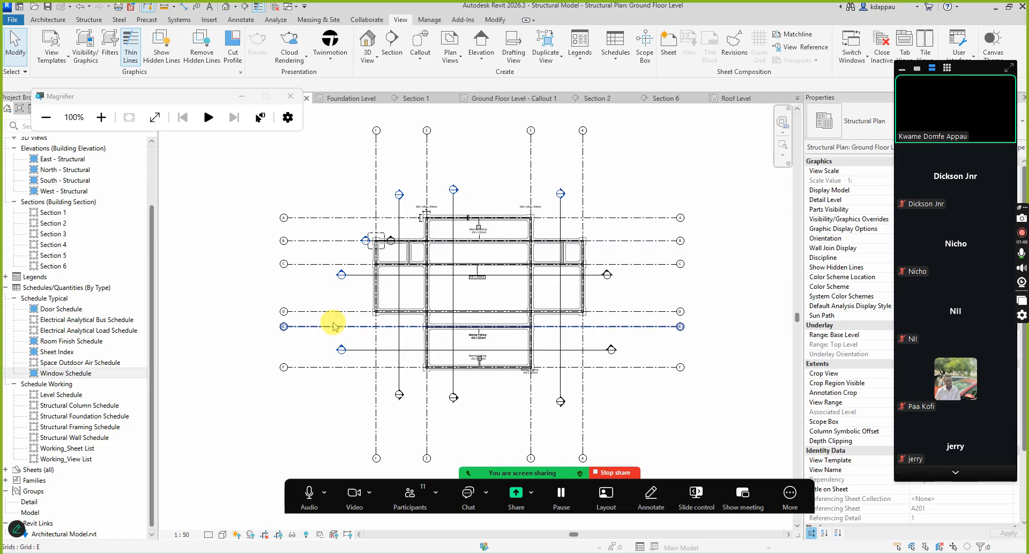
Check the meeting's participant list for who is present and muted, and close the list
{"action": "left_click", "coordinate": [409, 493]}
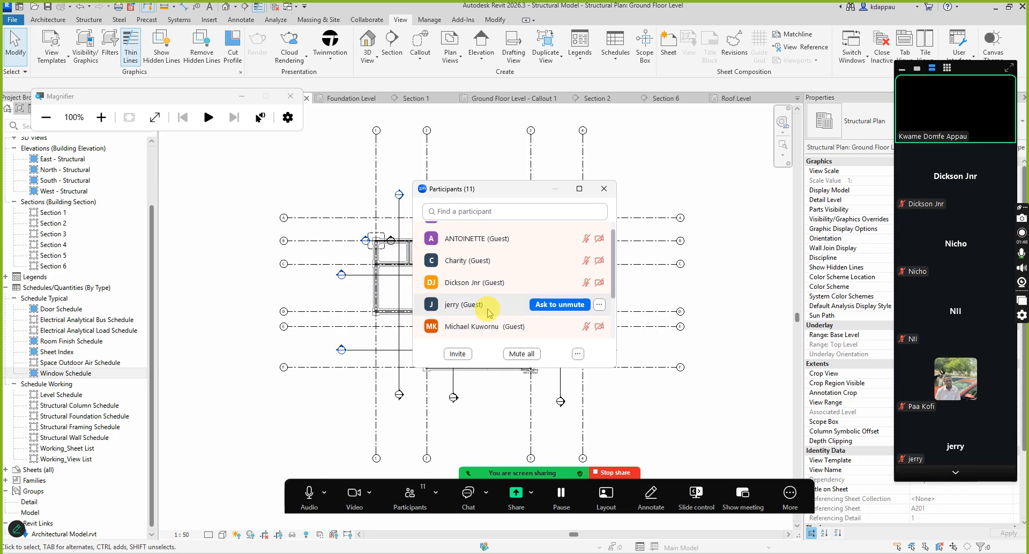
{"action": "scroll", "coordinate": [489, 303], "scroll_direction": "down", "scroll_amount": 3}
{"action": "scroll", "coordinate": [488, 298], "scroll_direction": "up", "scroll_amount": 1}
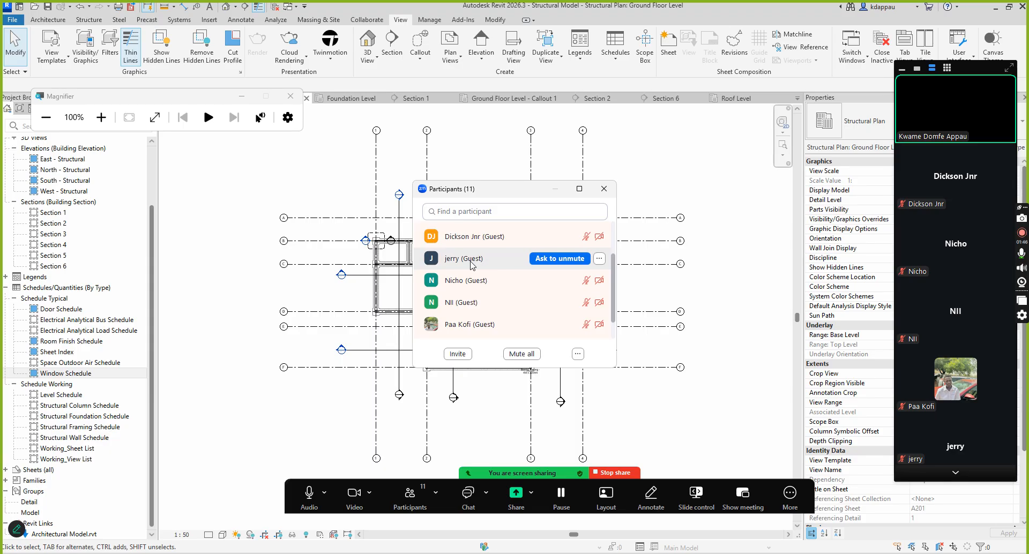
{"action": "left_click", "coordinate": [410, 493]}
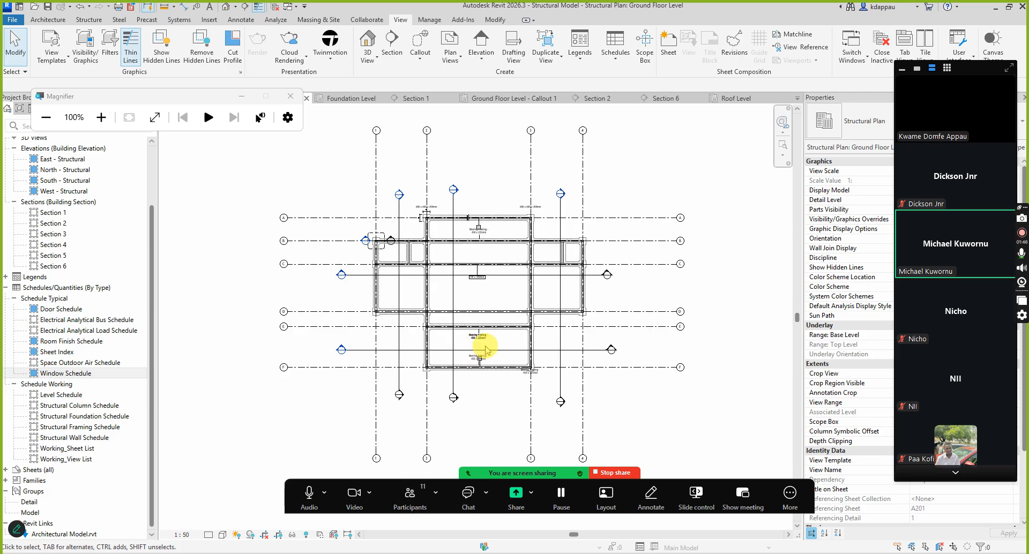
{"action": "scroll", "coordinate": [464, 264], "scroll_direction": "up", "scroll_amount": 3}
{"action": "scroll", "coordinate": [468, 338], "scroll_direction": "up", "scroll_amount": 1}
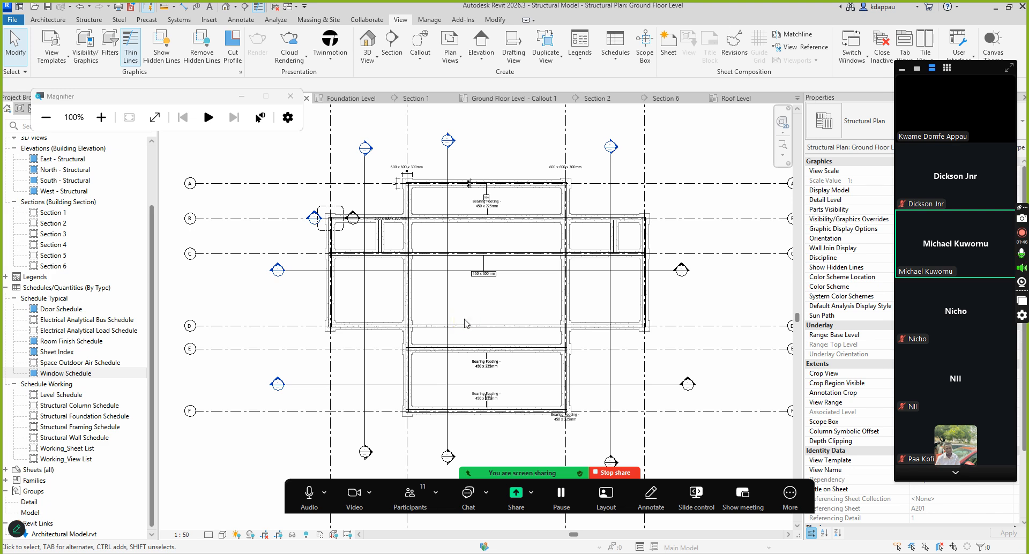
{"action": "scroll", "coordinate": [475, 340], "scroll_direction": "down", "scroll_amount": 1}
{"action": "scroll", "coordinate": [476, 340], "scroll_direction": "up", "scroll_amount": 4}
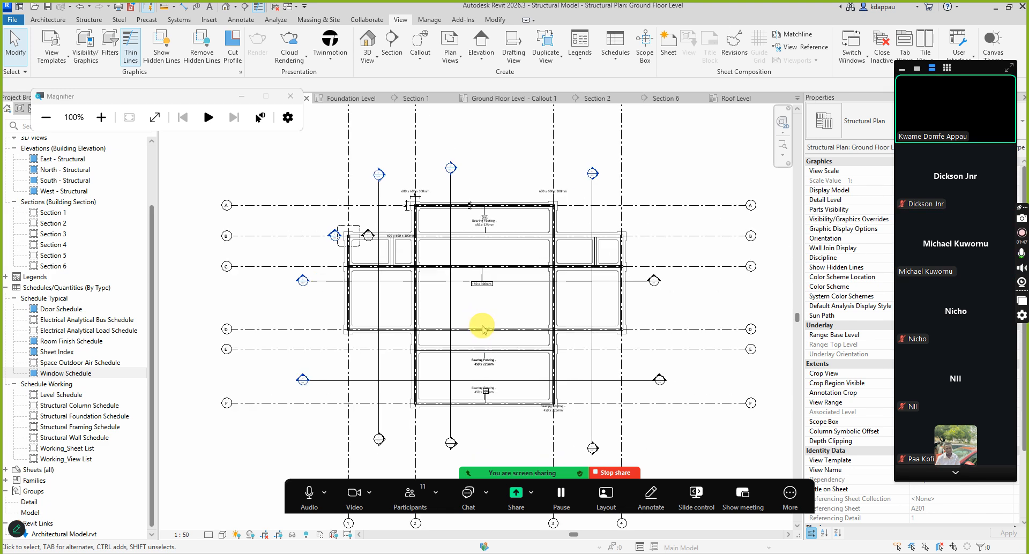
{"action": "scroll", "coordinate": [486, 321], "scroll_direction": "down", "scroll_amount": 3}
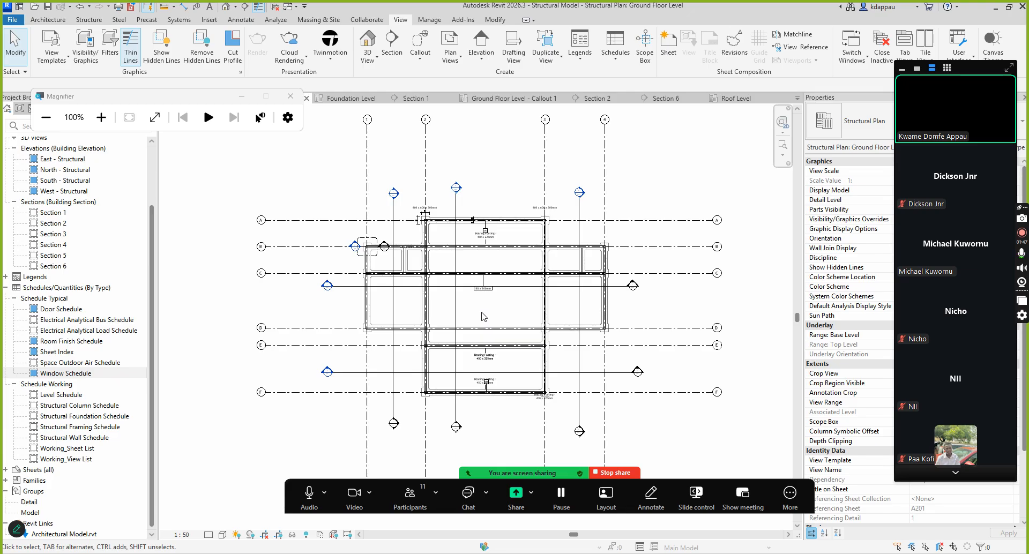
{"action": "scroll", "coordinate": [483, 316], "scroll_direction": "up", "scroll_amount": 1}
{"action": "scroll", "coordinate": [436, 296], "scroll_direction": "down", "scroll_amount": 1}
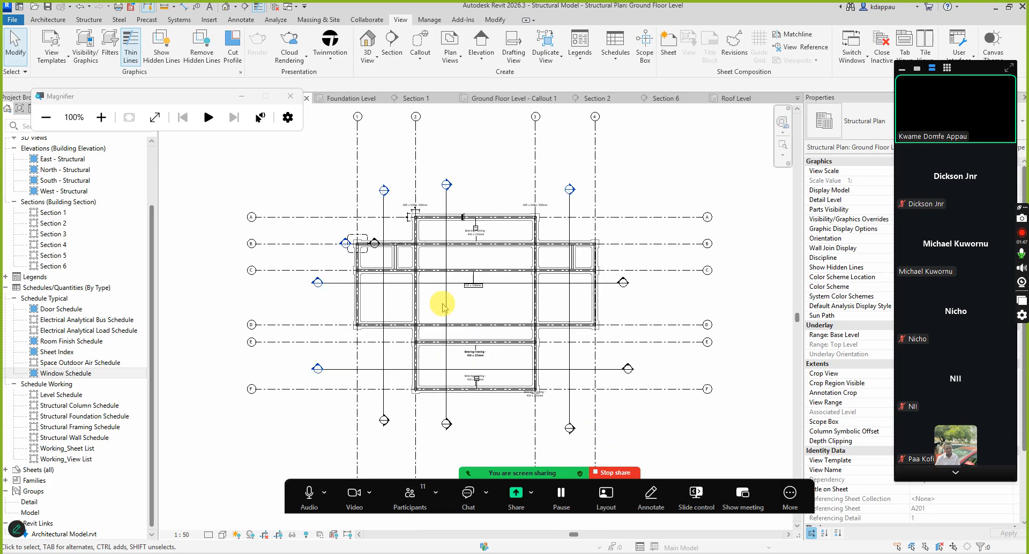
{"action": "scroll", "coordinate": [478, 314], "scroll_direction": "up", "scroll_amount": 1}
{"action": "scroll", "coordinate": [479, 314], "scroll_direction": "down", "scroll_amount": 2}
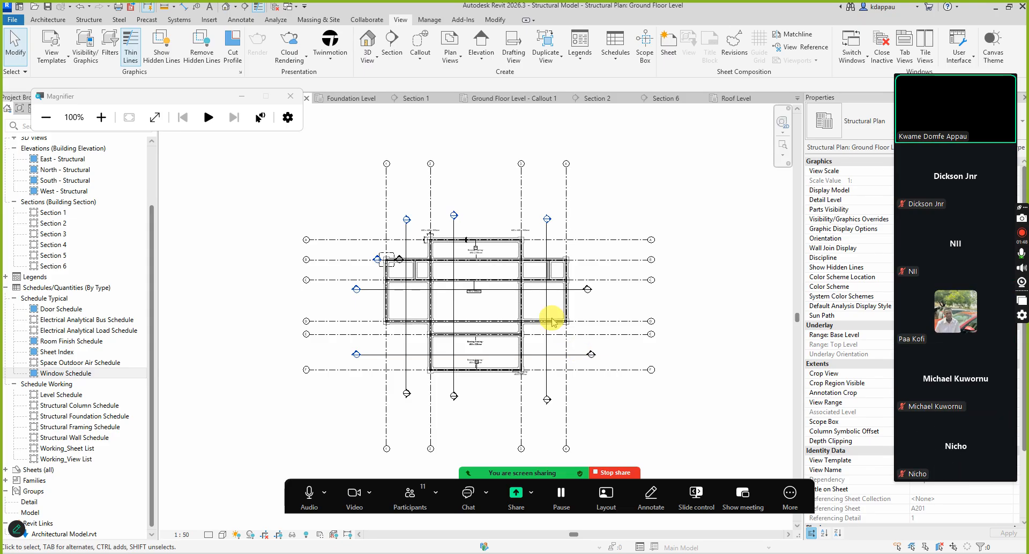
View the remaining attendees in the meeting's video strip
{"action": "mouse_move", "coordinate": [953, 257]}
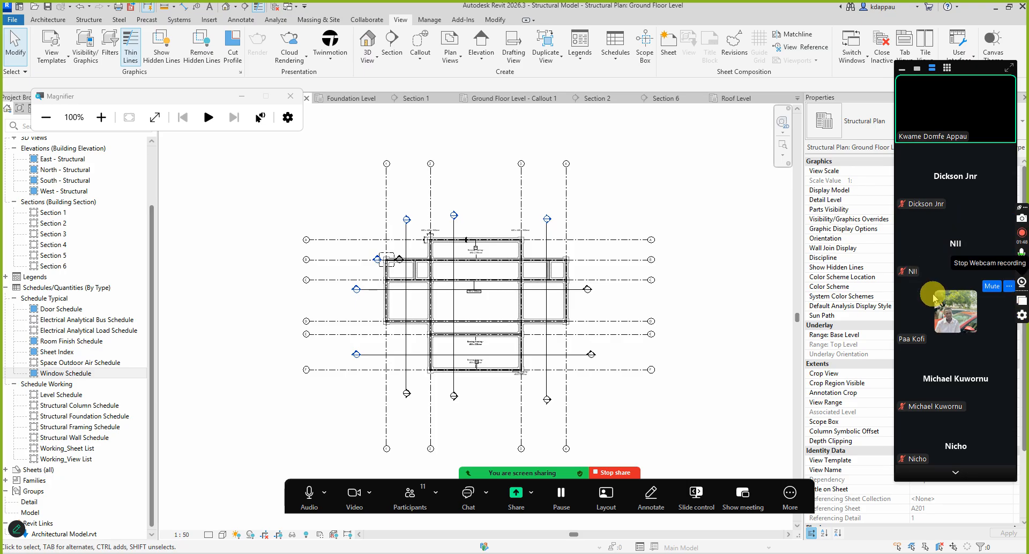
{"action": "left_click", "coordinate": [956, 479]}
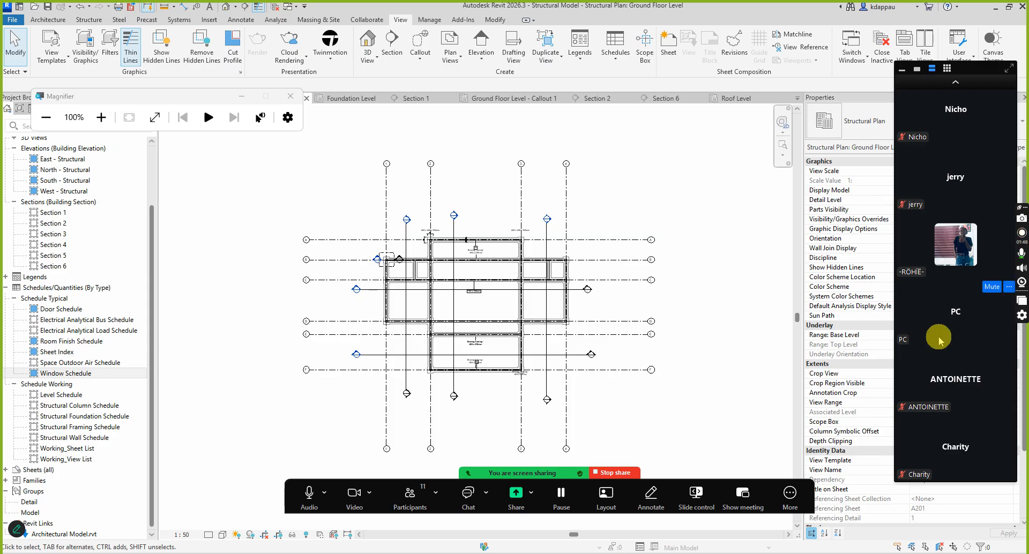
{"action": "left_click", "coordinate": [945, 373]}
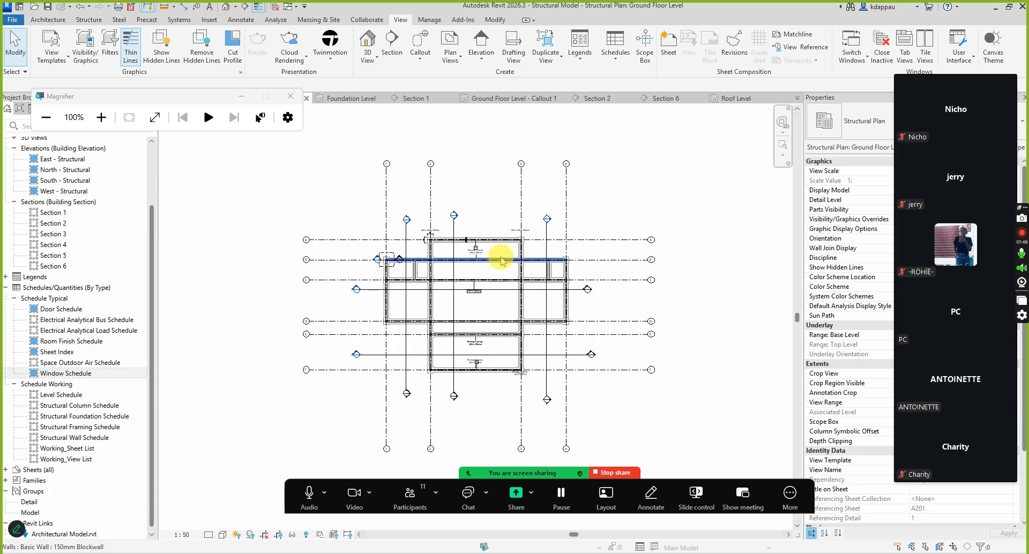
{"action": "scroll", "coordinate": [453, 270], "scroll_direction": "down", "scroll_amount": 3}
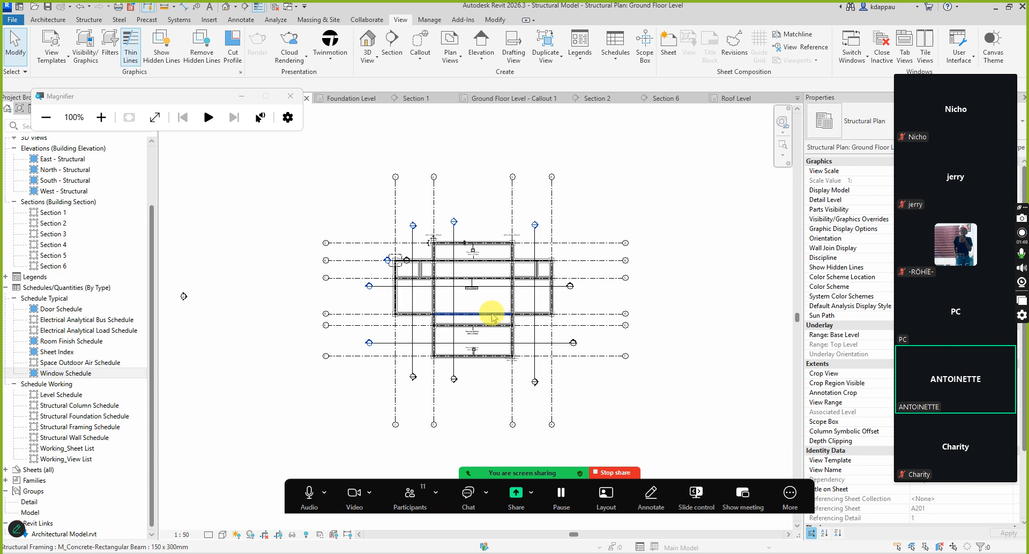
{"action": "scroll", "coordinate": [495, 317], "scroll_direction": "down", "scroll_amount": 2}
{"action": "scroll", "coordinate": [488, 315], "scroll_direction": "up", "scroll_amount": 2}
{"action": "scroll", "coordinate": [484, 312], "scroll_direction": "up", "scroll_amount": 2}
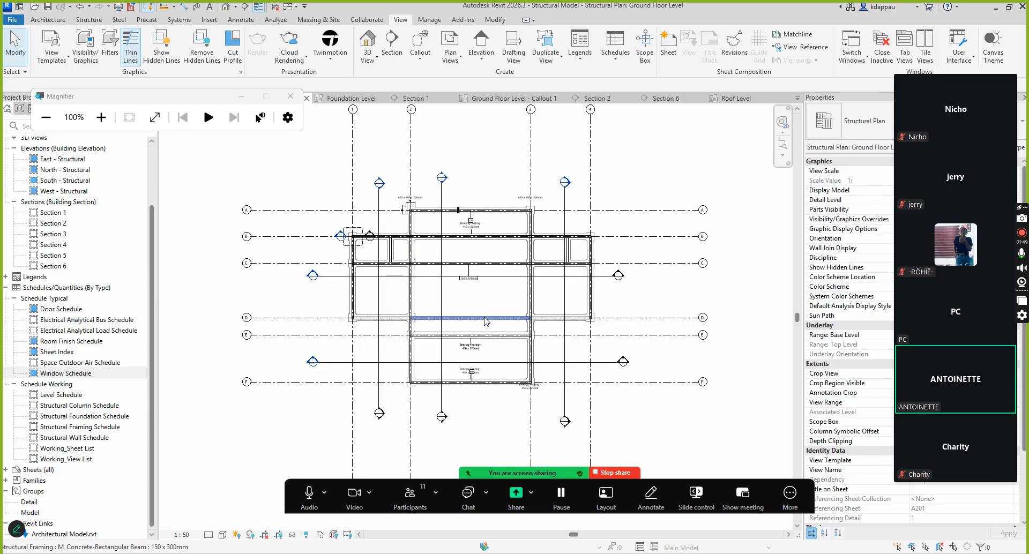
{"action": "left_click", "coordinate": [486, 319]}
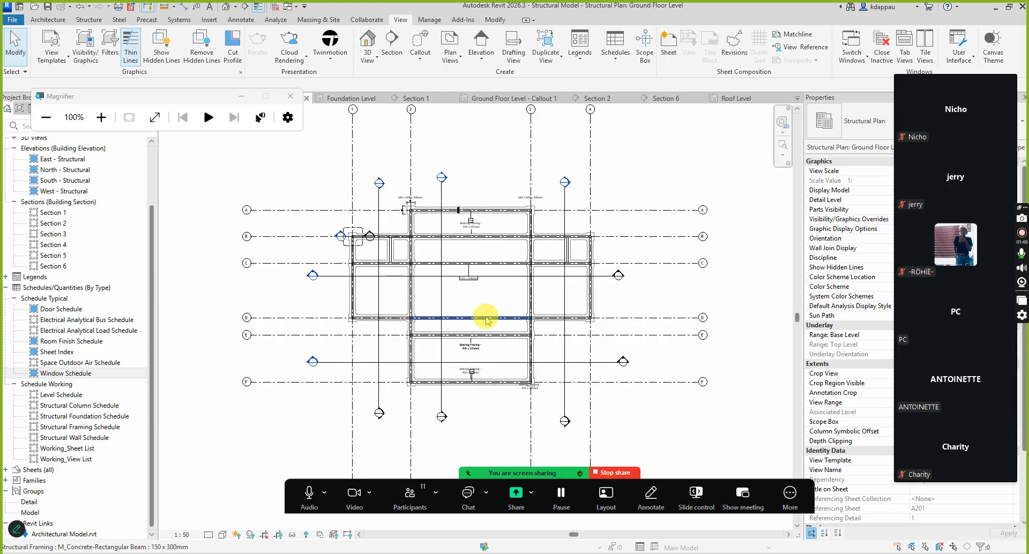
{"action": "left_click", "coordinate": [479, 303]}
{"action": "scroll", "coordinate": [482, 305], "scroll_direction": "down", "scroll_amount": 2}
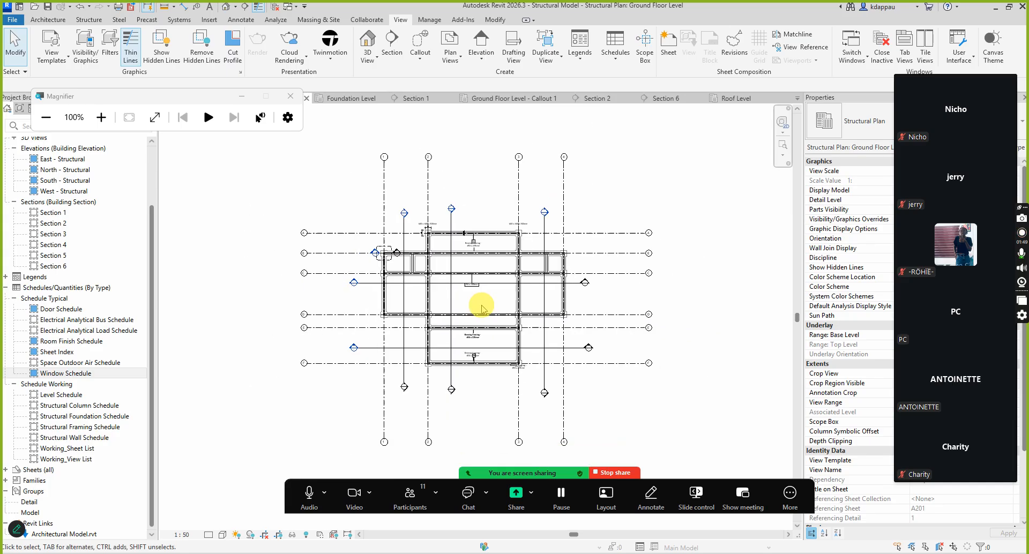
{"action": "scroll", "coordinate": [482, 309], "scroll_direction": "down", "scroll_amount": 1}
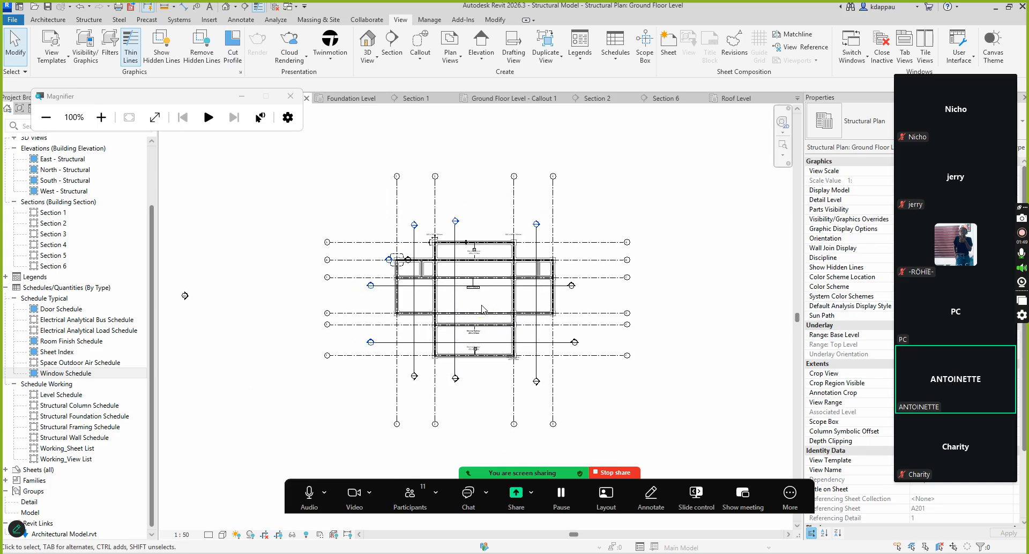
{"action": "scroll", "coordinate": [481, 305], "scroll_direction": "up", "scroll_amount": 1}
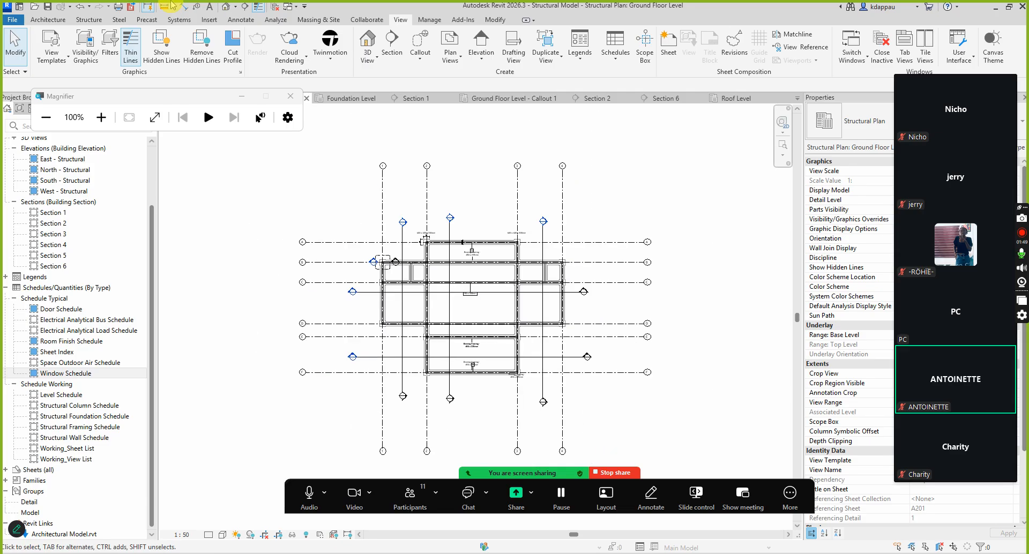
Open the default 3D view and examine the structural frame with its roof trusses
{"action": "left_click", "coordinate": [227, 6]}
{"action": "scroll", "coordinate": [420, 304], "scroll_direction": "down", "scroll_amount": 5}
{"action": "scroll", "coordinate": [436, 316], "scroll_direction": "up", "scroll_amount": 3}
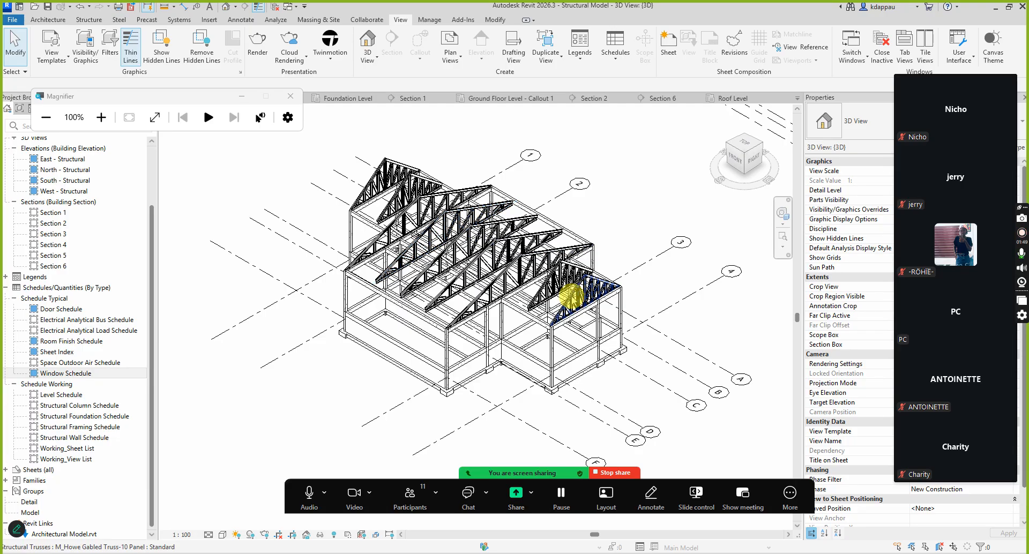
{"action": "scroll", "coordinate": [464, 274], "scroll_direction": "up", "scroll_amount": 2}
{"action": "scroll", "coordinate": [464, 275], "scroll_direction": "down", "scroll_amount": 4}
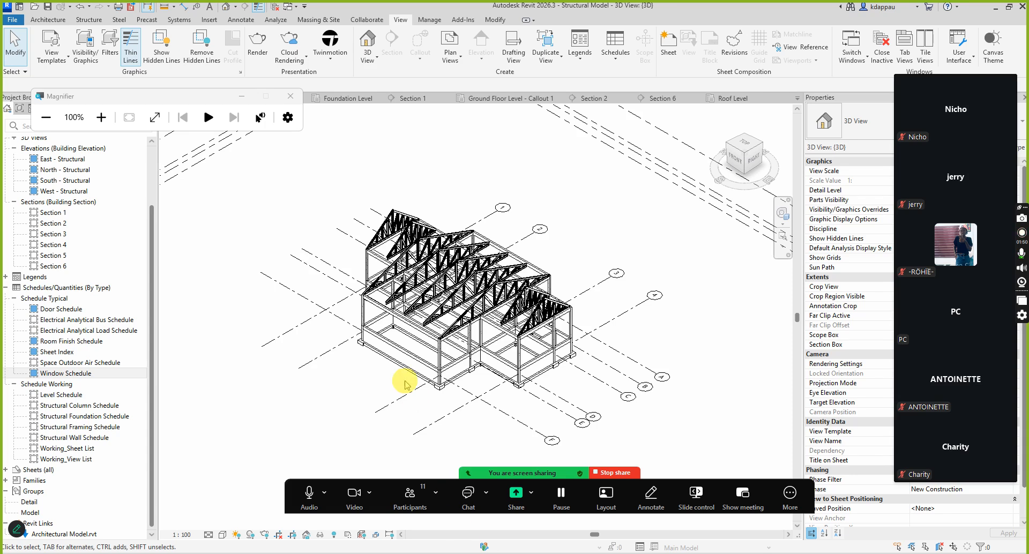
View the Project Files folder inside REVIT ESSENTIALS TRAINING in File Explorer, and minimise it to return to the model
{"action": "key", "text": "super+e"}
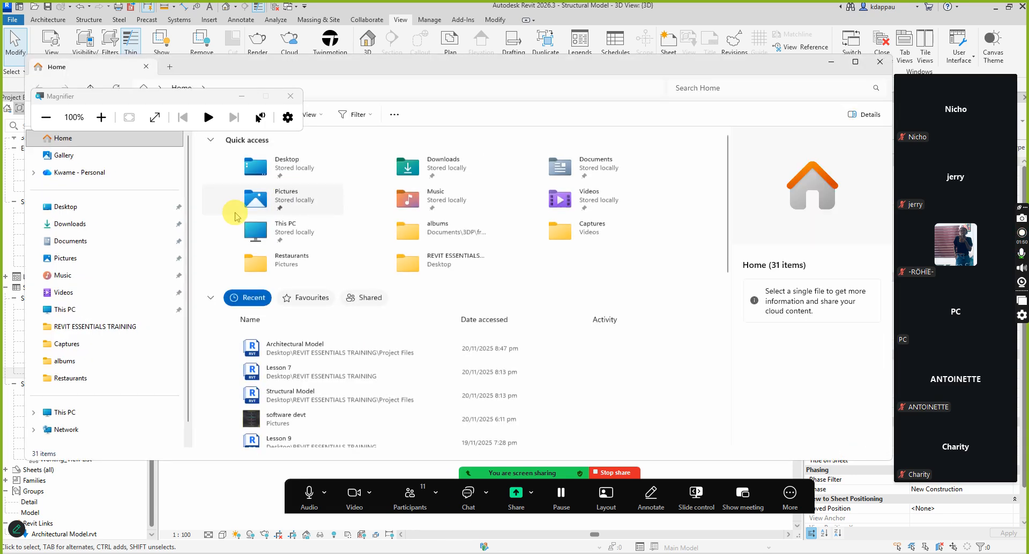
{"action": "double_click", "coordinate": [429, 277]}
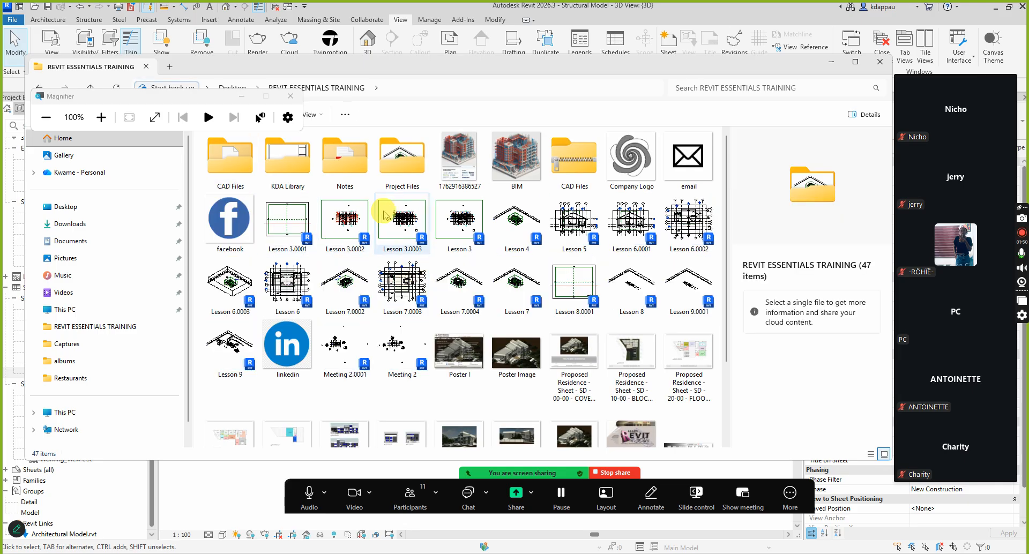
{"action": "double_click", "coordinate": [400, 163]}
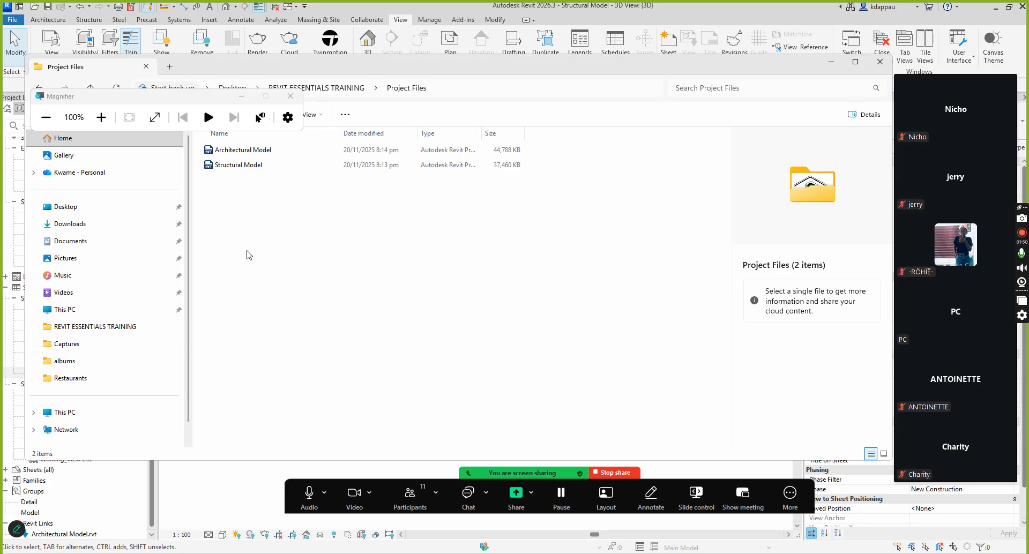
{"action": "left_click", "coordinate": [831, 61]}
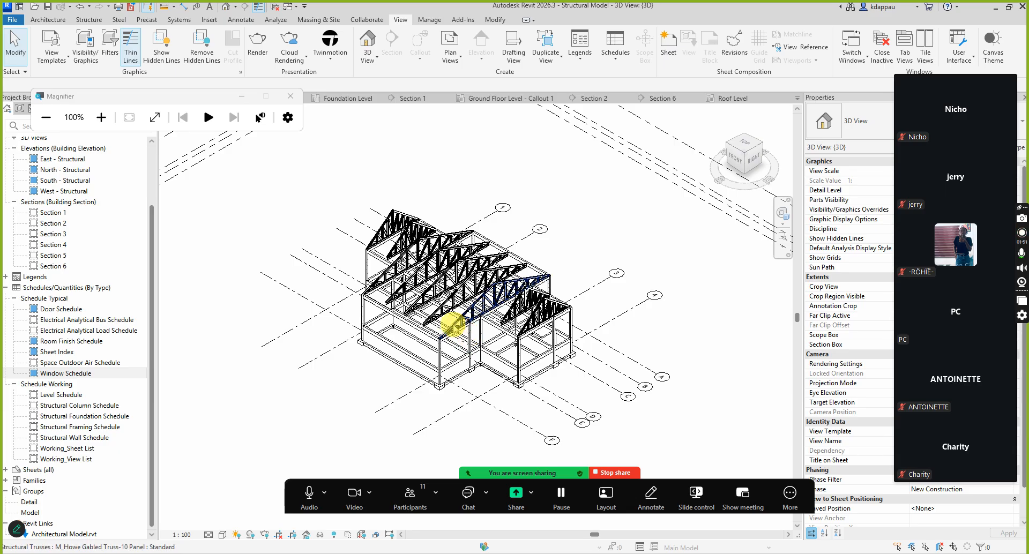
Examine the wall footings, blockwork walls, columns and beams of the structural model in the 3D view
{"action": "scroll", "coordinate": [451, 325], "scroll_direction": "up", "scroll_amount": 1}
{"action": "scroll", "coordinate": [397, 370], "scroll_direction": "up", "scroll_amount": 2}
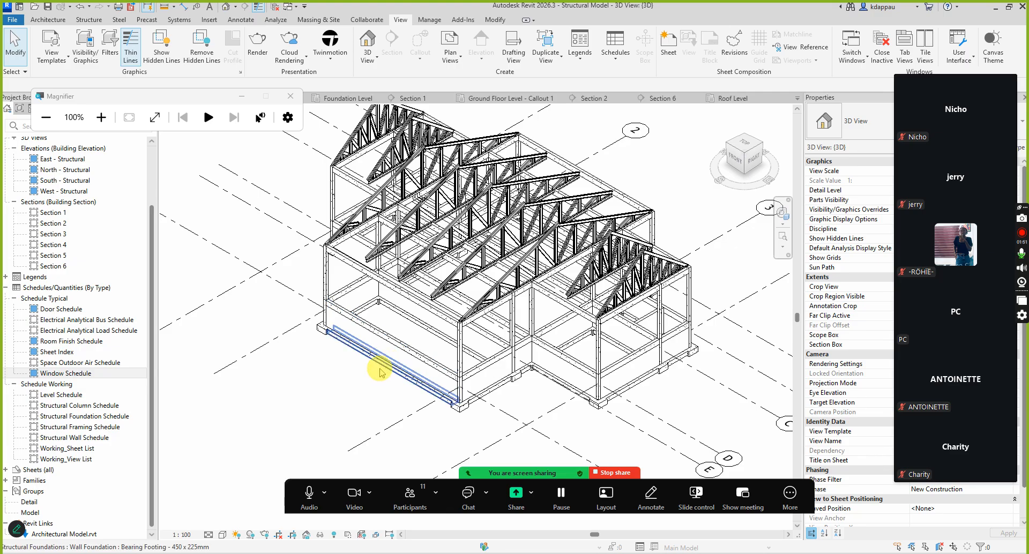
{"action": "scroll", "coordinate": [381, 357], "scroll_direction": "up", "scroll_amount": 1}
{"action": "scroll", "coordinate": [381, 356], "scroll_direction": "up", "scroll_amount": 1}
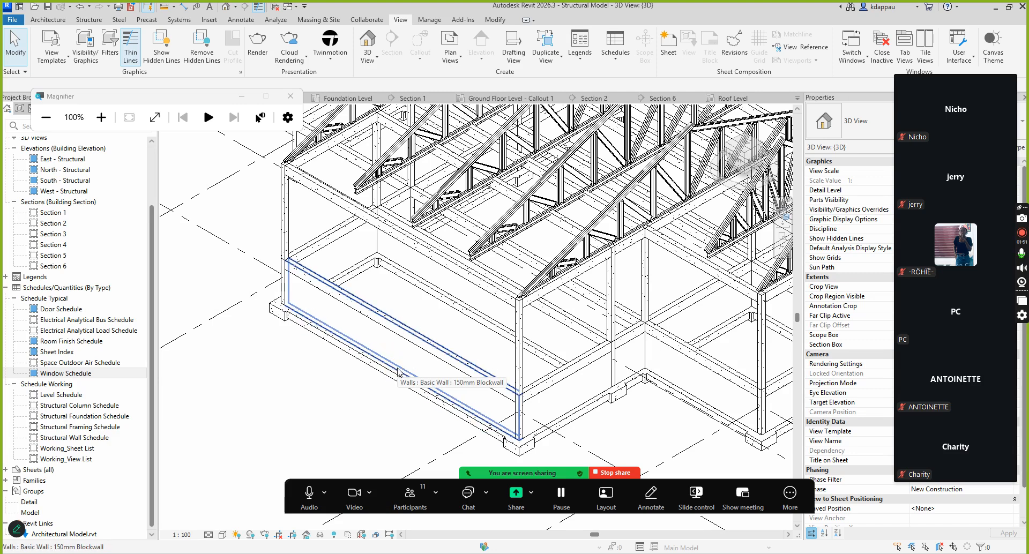
{"action": "scroll", "coordinate": [397, 374], "scroll_direction": "down", "scroll_amount": 1}
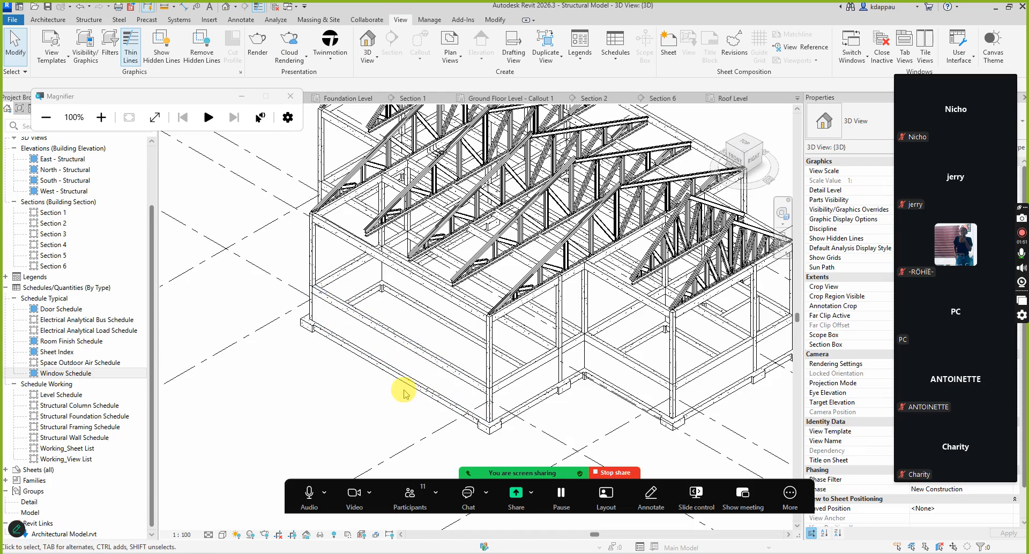
{"action": "scroll", "coordinate": [404, 393], "scroll_direction": "down", "scroll_amount": 2}
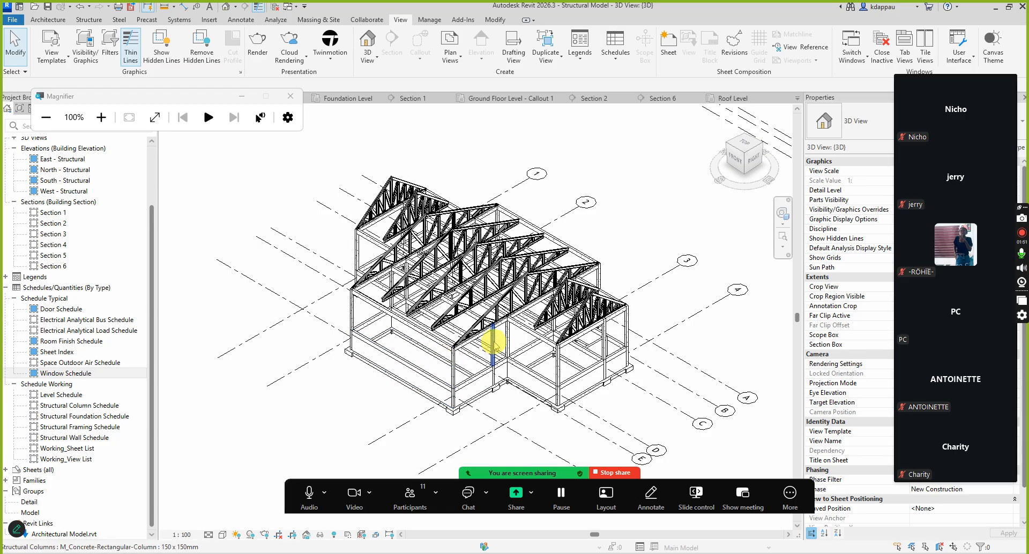
{"action": "scroll", "coordinate": [493, 341], "scroll_direction": "up", "scroll_amount": 2}
{"action": "scroll", "coordinate": [489, 340], "scroll_direction": "down", "scroll_amount": 2}
{"action": "scroll", "coordinate": [471, 340], "scroll_direction": "up", "scroll_amount": 1}
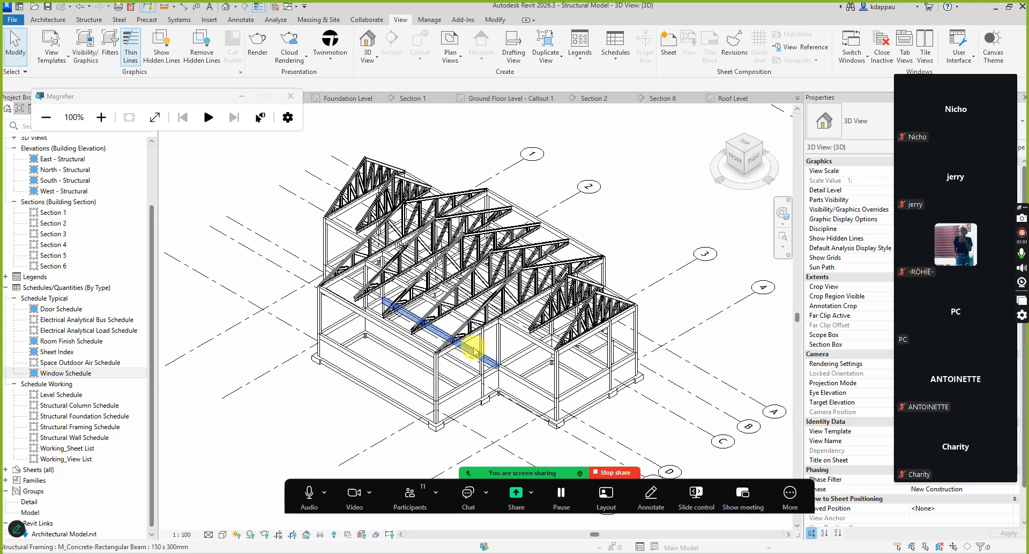
{"action": "scroll", "coordinate": [466, 349], "scroll_direction": "down", "scroll_amount": 3}
{"action": "scroll", "coordinate": [460, 381], "scroll_direction": "up", "scroll_amount": 2}
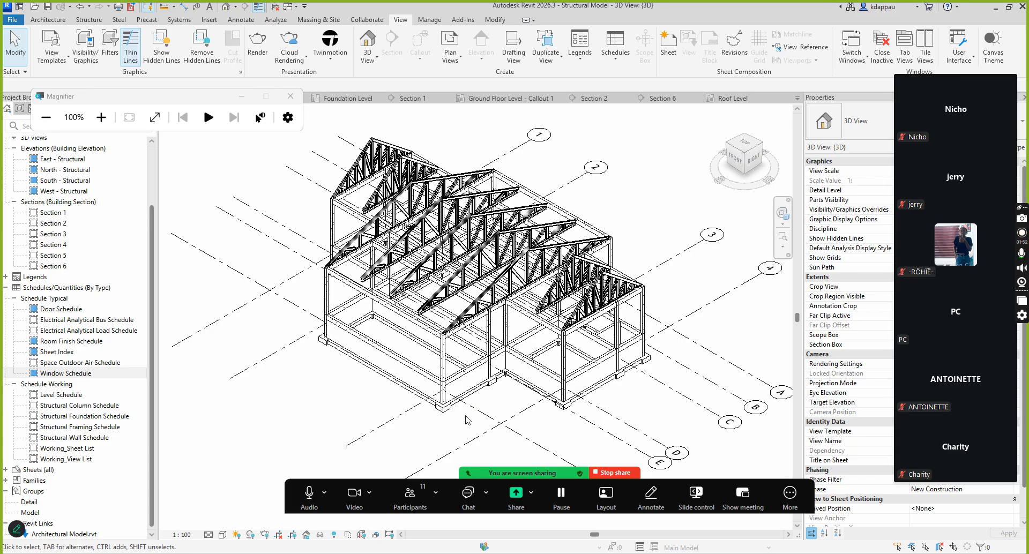
Inspect the front corner of the 3D model, where the strip footing, 150mm blockwall and concrete beams meet
{"action": "mouse_move", "coordinate": [943, 278]}
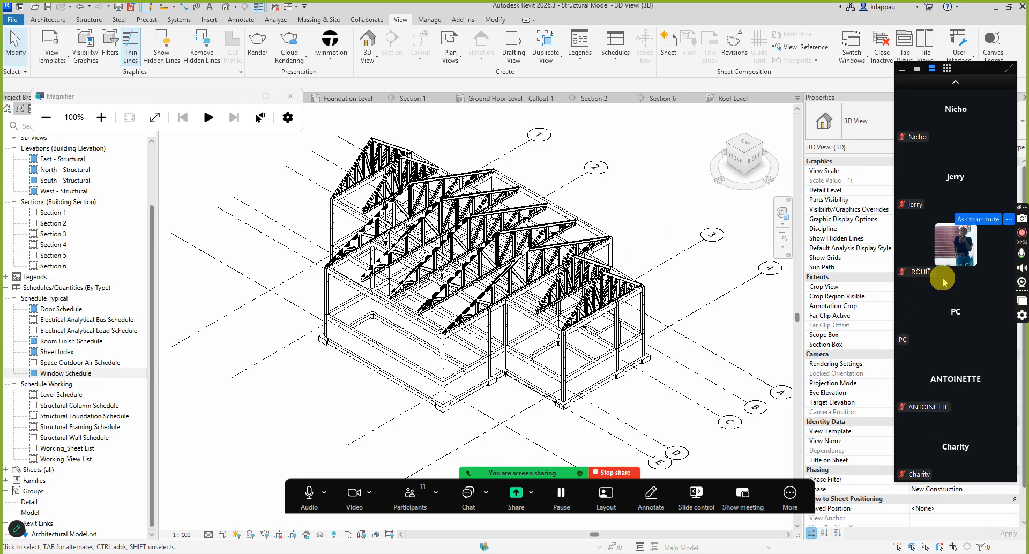
{"action": "mouse_move", "coordinate": [969, 342]}
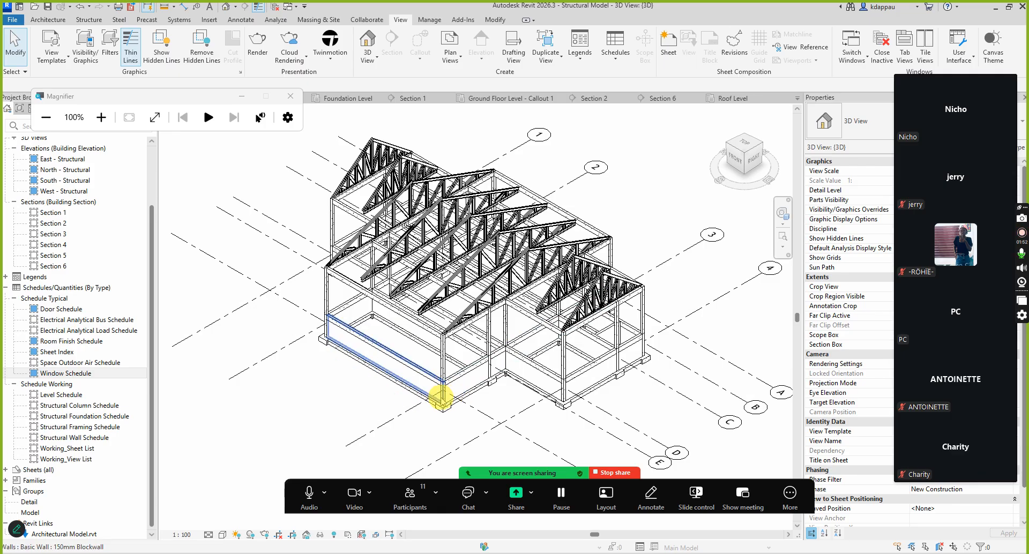
{"action": "scroll", "coordinate": [442, 399], "scroll_direction": "down", "scroll_amount": 4}
{"action": "scroll", "coordinate": [447, 401], "scroll_direction": "up", "scroll_amount": 3}
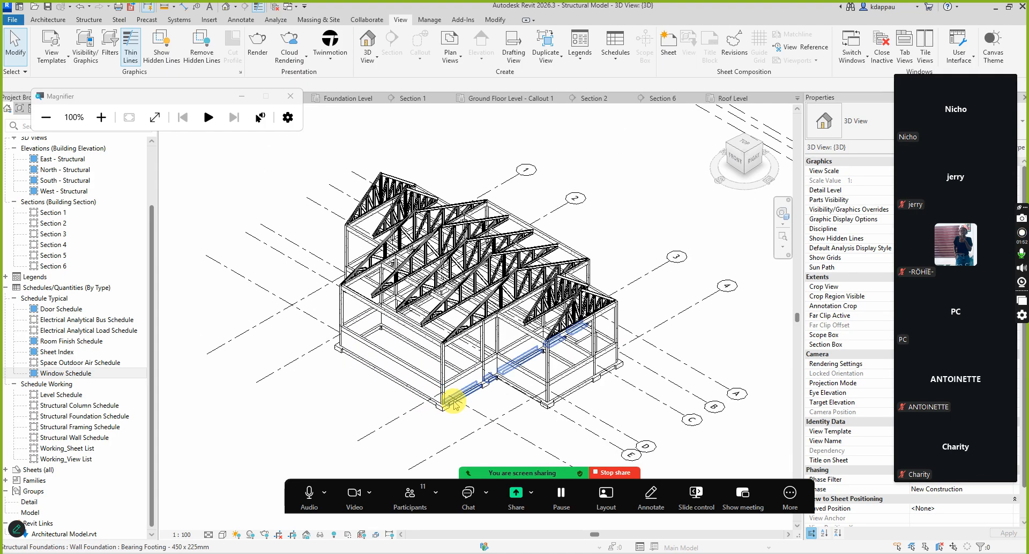
{"action": "scroll", "coordinate": [453, 403], "scroll_direction": "up", "scroll_amount": 2}
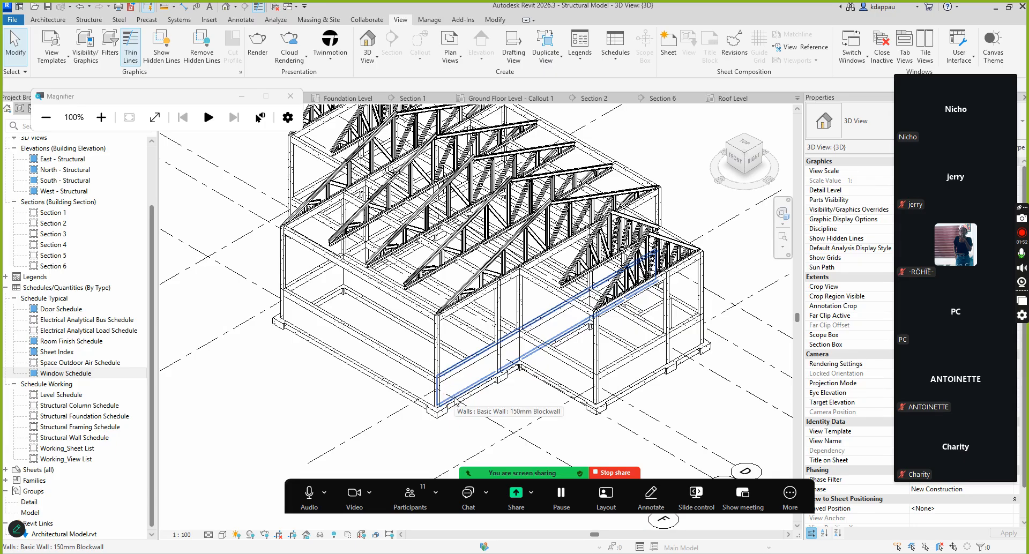
{"action": "scroll", "coordinate": [454, 399], "scroll_direction": "down", "scroll_amount": 3}
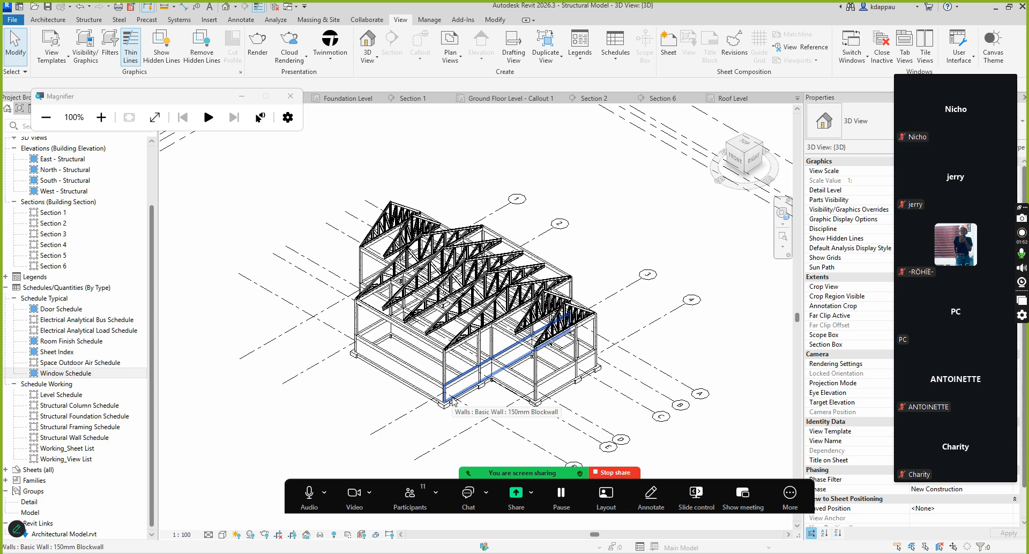
{"action": "scroll", "coordinate": [452, 391], "scroll_direction": "up", "scroll_amount": 3}
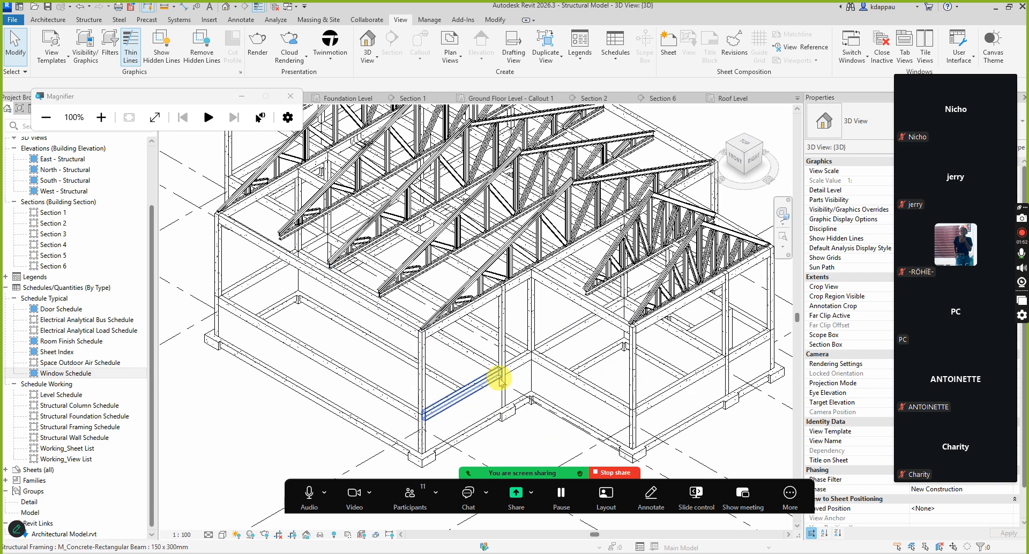
{"action": "scroll", "coordinate": [465, 410], "scroll_direction": "down", "scroll_amount": 2}
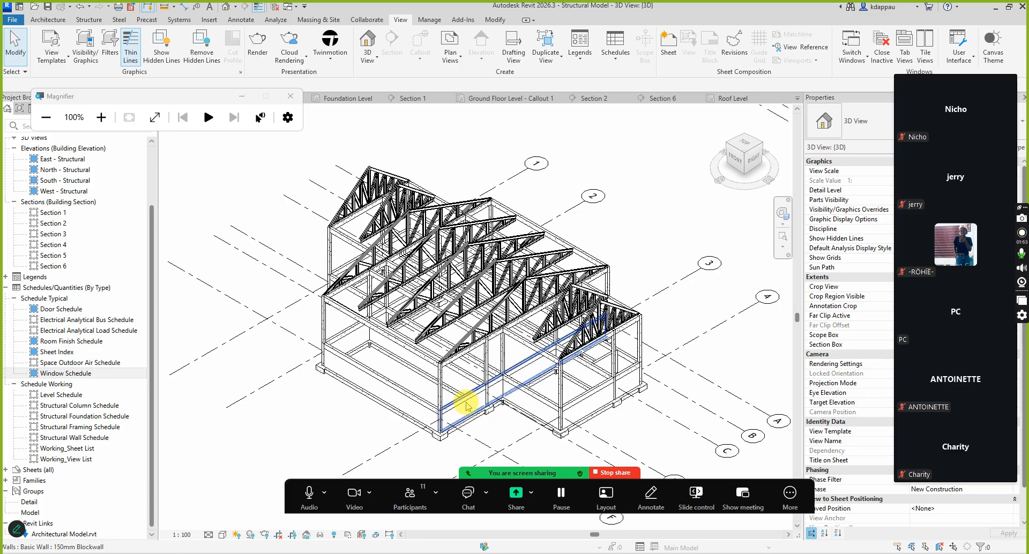
{"action": "scroll", "coordinate": [459, 397], "scroll_direction": "down", "scroll_amount": 2}
{"action": "scroll", "coordinate": [450, 366], "scroll_direction": "down", "scroll_amount": 2}
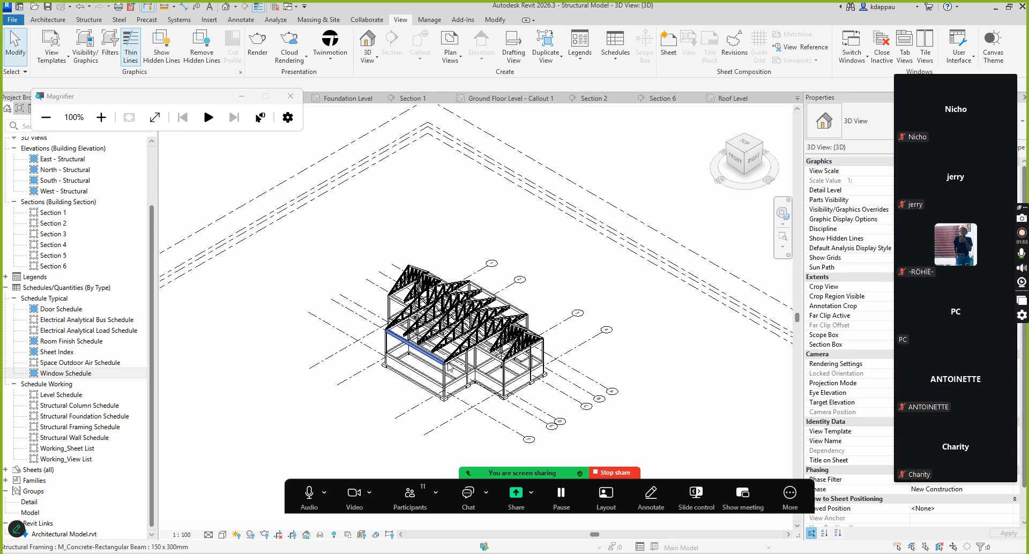
{"action": "scroll", "coordinate": [455, 378], "scroll_direction": "up", "scroll_amount": 1}
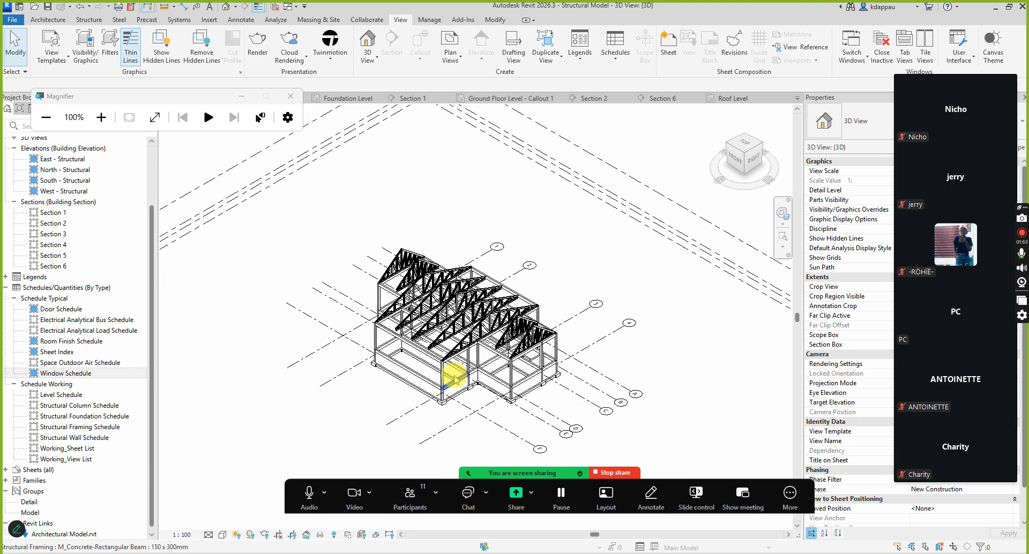
{"action": "scroll", "coordinate": [445, 382], "scroll_direction": "up", "scroll_amount": 2}
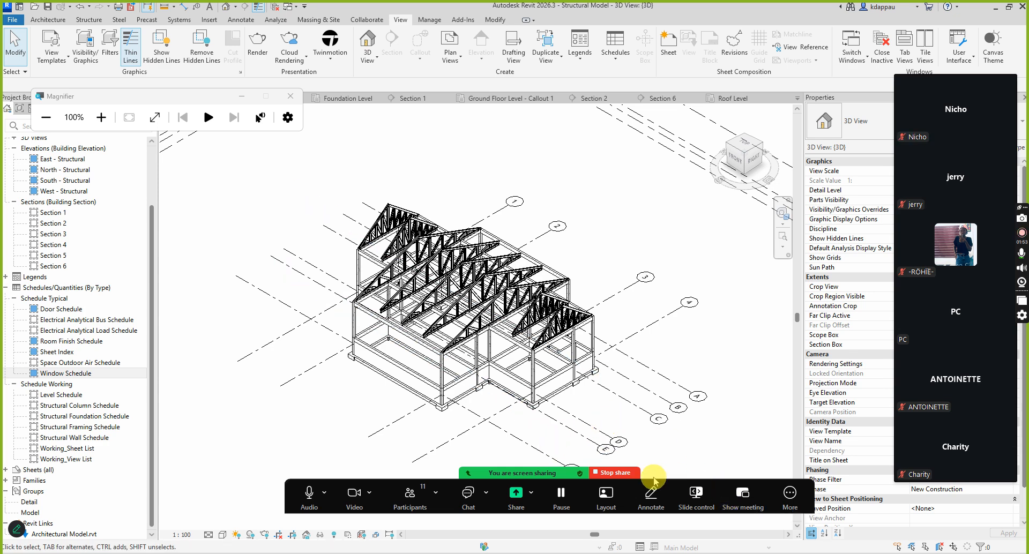
Stop sharing the screen in Zoom and end the meeting for all participants
{"action": "left_click", "coordinate": [622, 474]}
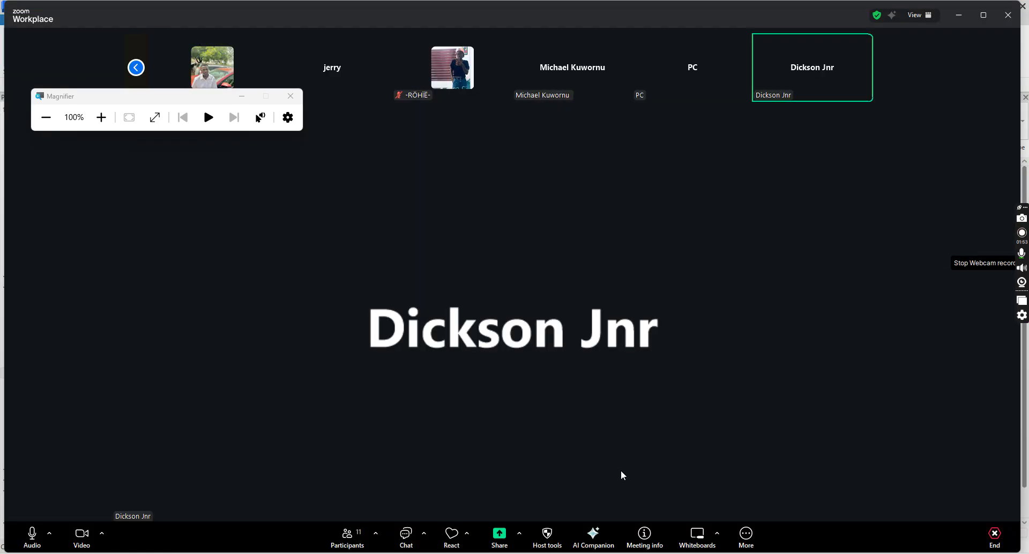
{"action": "left_click", "coordinate": [995, 533]}
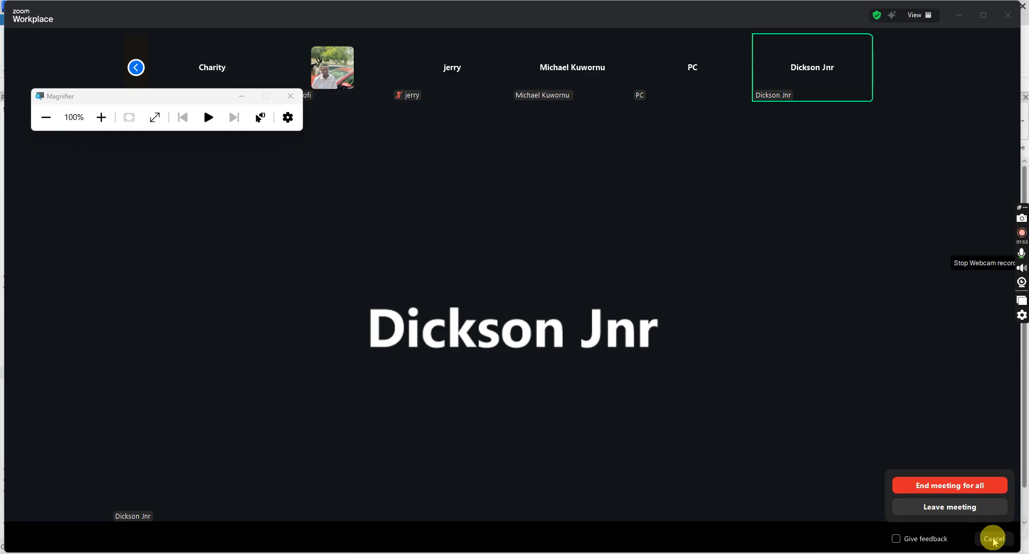
{"action": "left_click", "coordinate": [950, 488]}
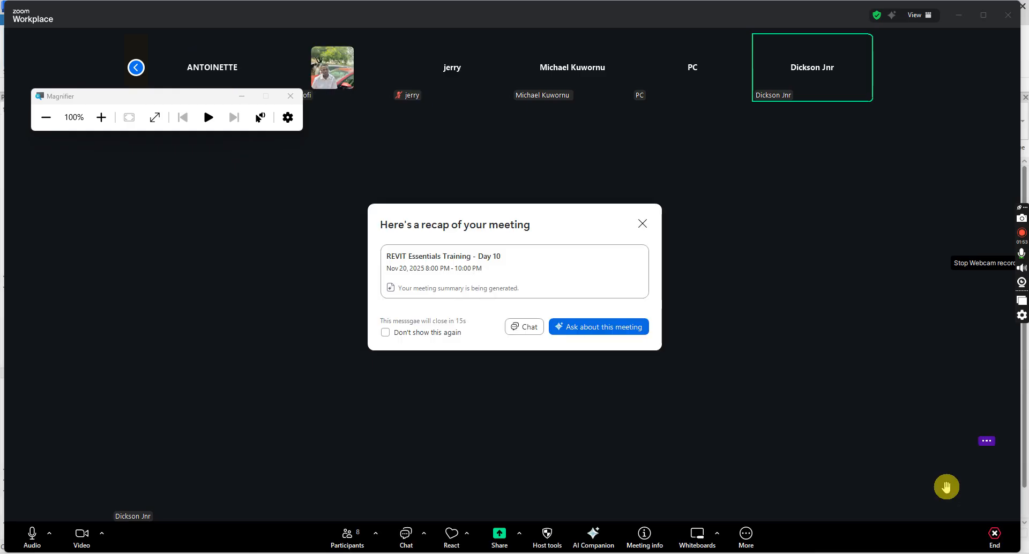